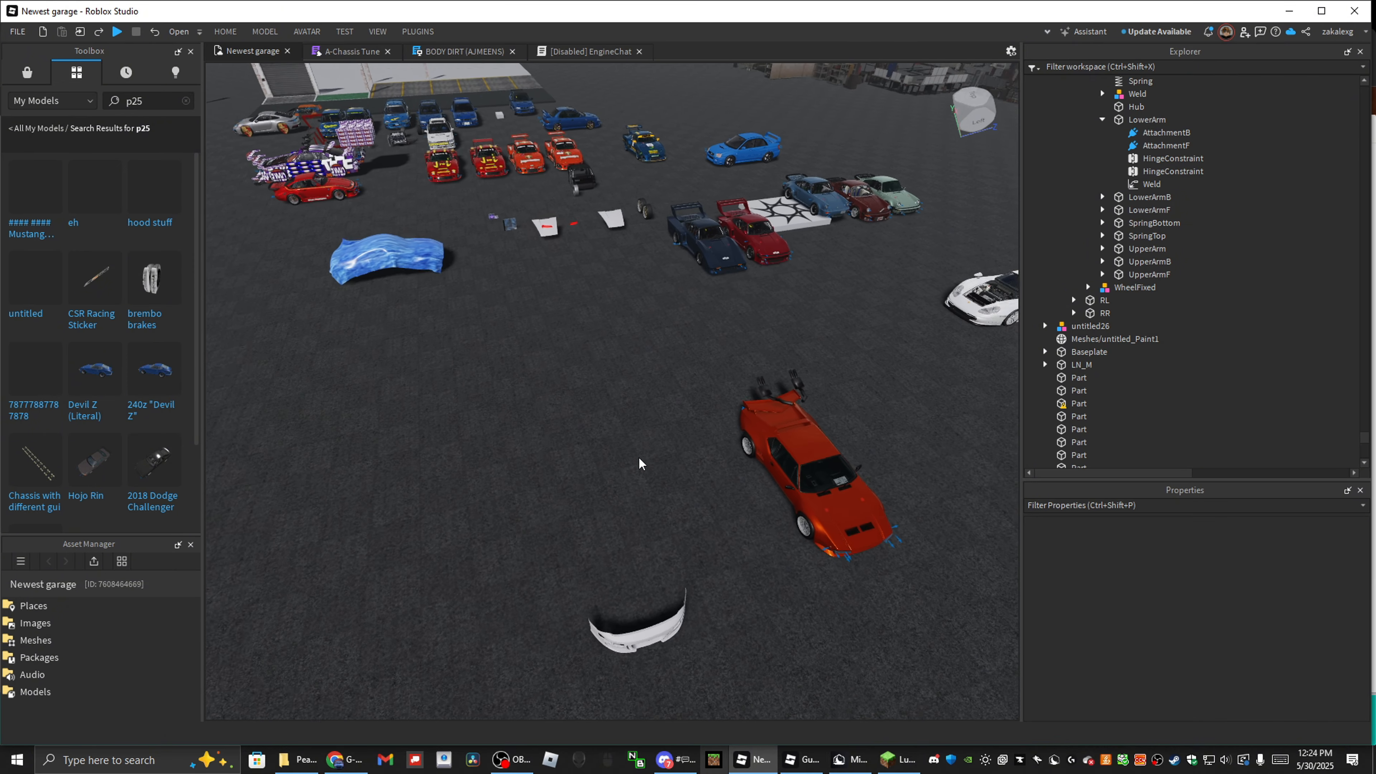
- Find the freestanding block part in the garage, expand it in the hierarchy and select its SpotLight
key(d)
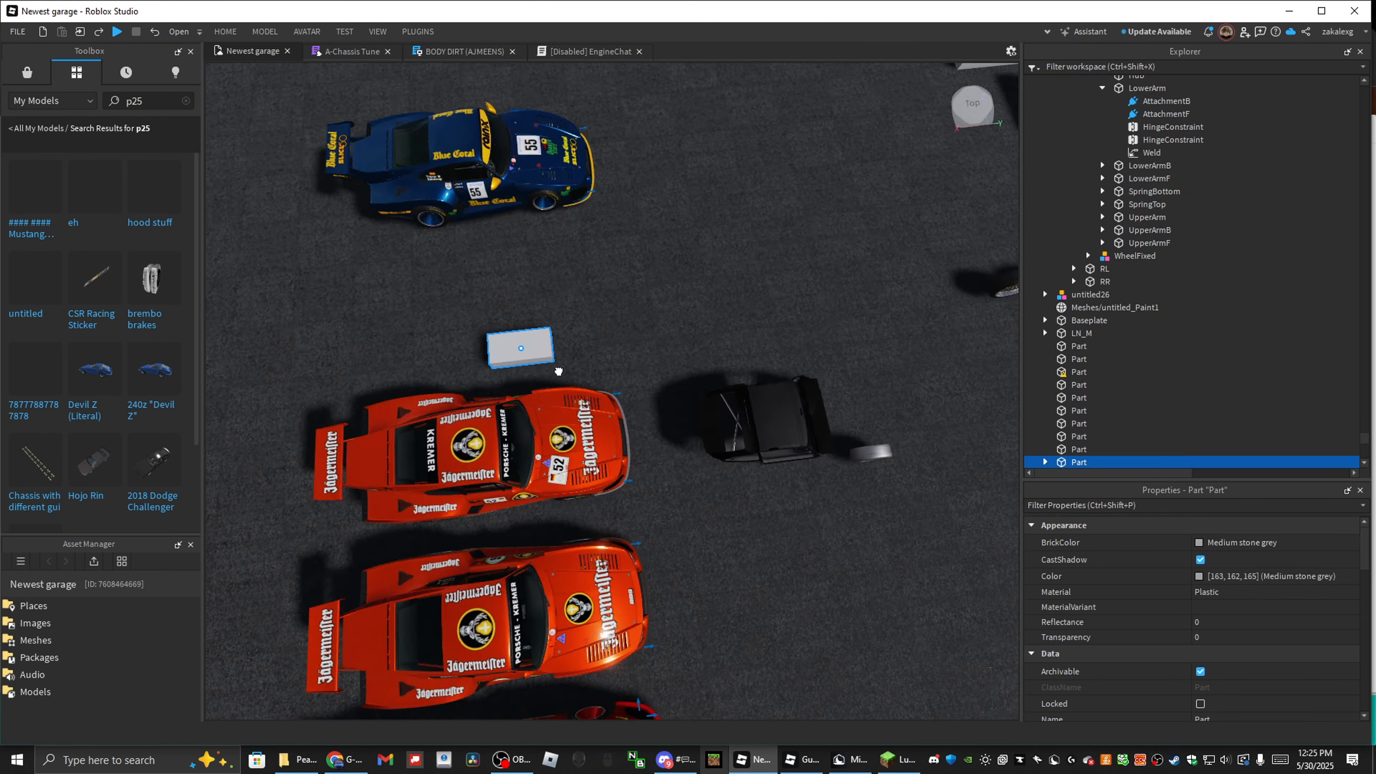
key(w)
drag(555, 371, 555, 371)
right_drag(554, 371, 555, 371)
drag(554, 371, 554, 371)
right_drag(555, 371, 553, 375)
key(w)
drag(554, 371, 552, 410)
key(t)
scroll(1136, 439, down, 3)
click(1037, 365)
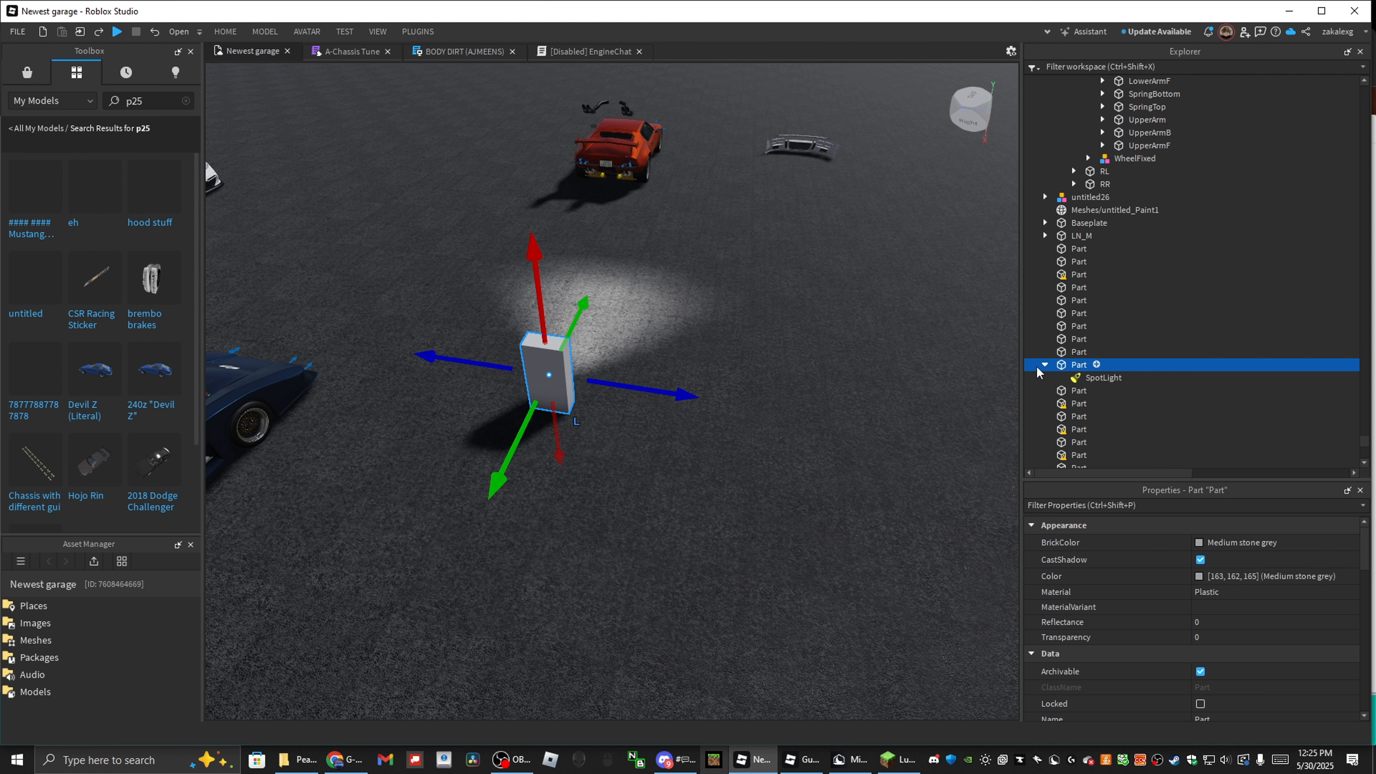
click(1094, 378)
- Examine the direction and spread of the block part's SpotLight beam
key(d)
right_drag(674, 436, 674, 436)
key(w)
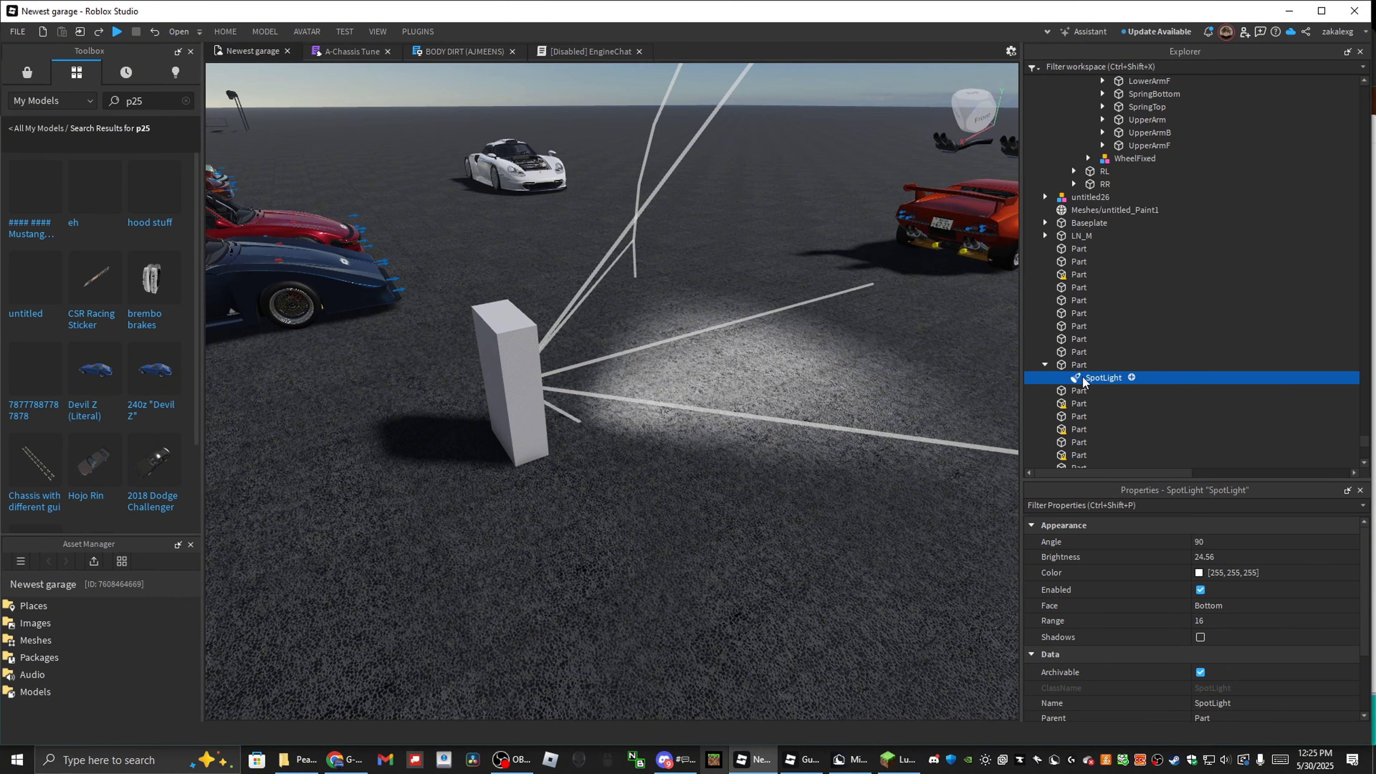
right_drag(593, 417, 594, 416)
key(d)
key(a)
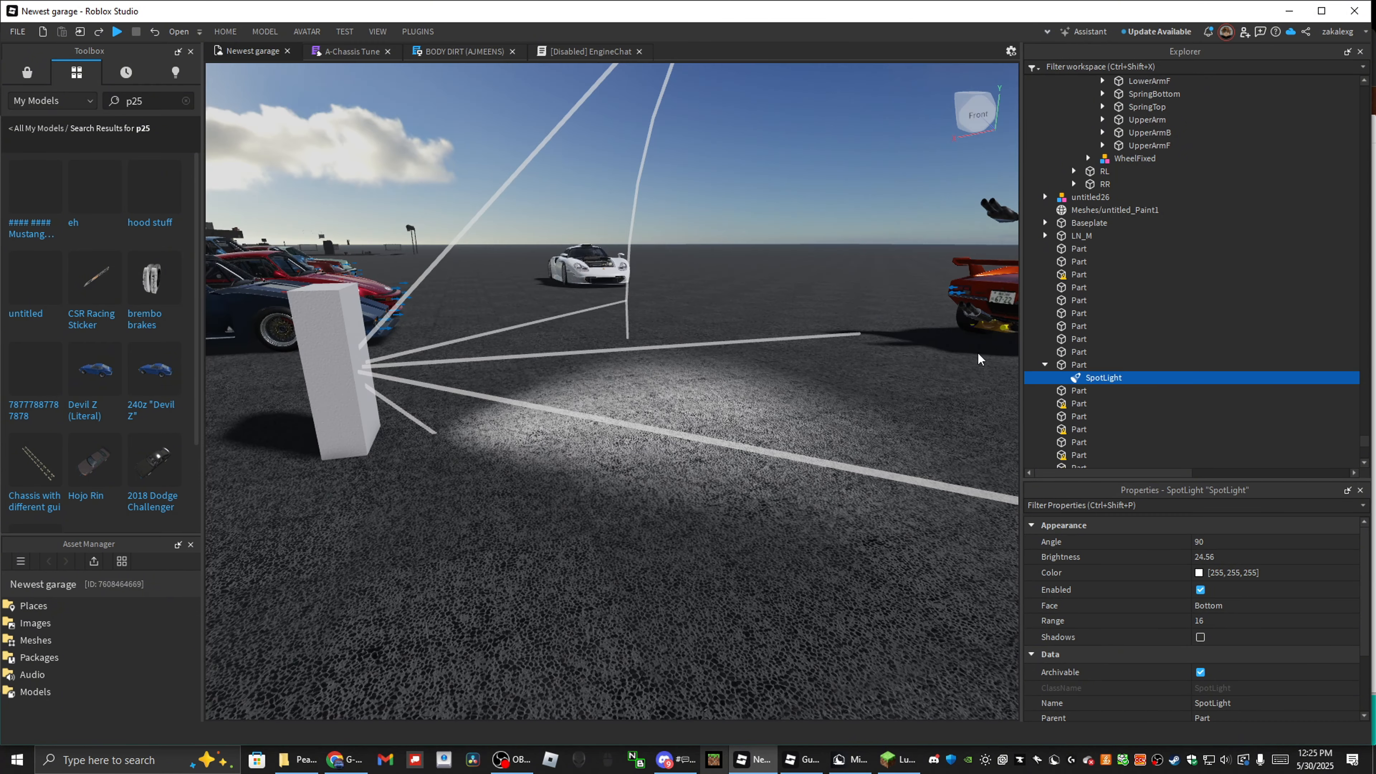
- Select the LN light part at the dark blue car's headlight to locate it in the Low headlights group
click(1065, 367)
right_drag(417, 303, 417, 303)
drag(351, 244, 345, 180)
click(555, 460)
key(w)
right_drag(555, 460, 548, 444)
key(w)
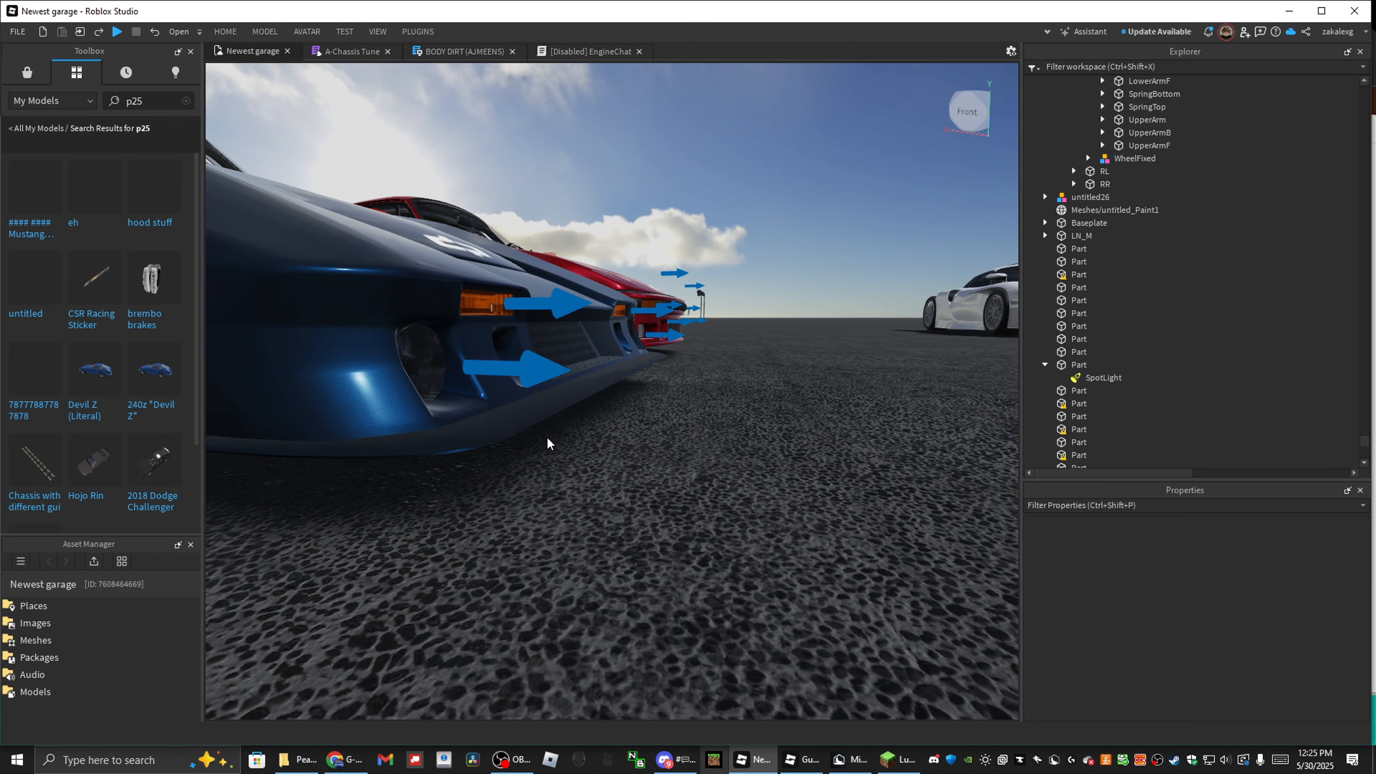
click(476, 375)
click(1147, 359)
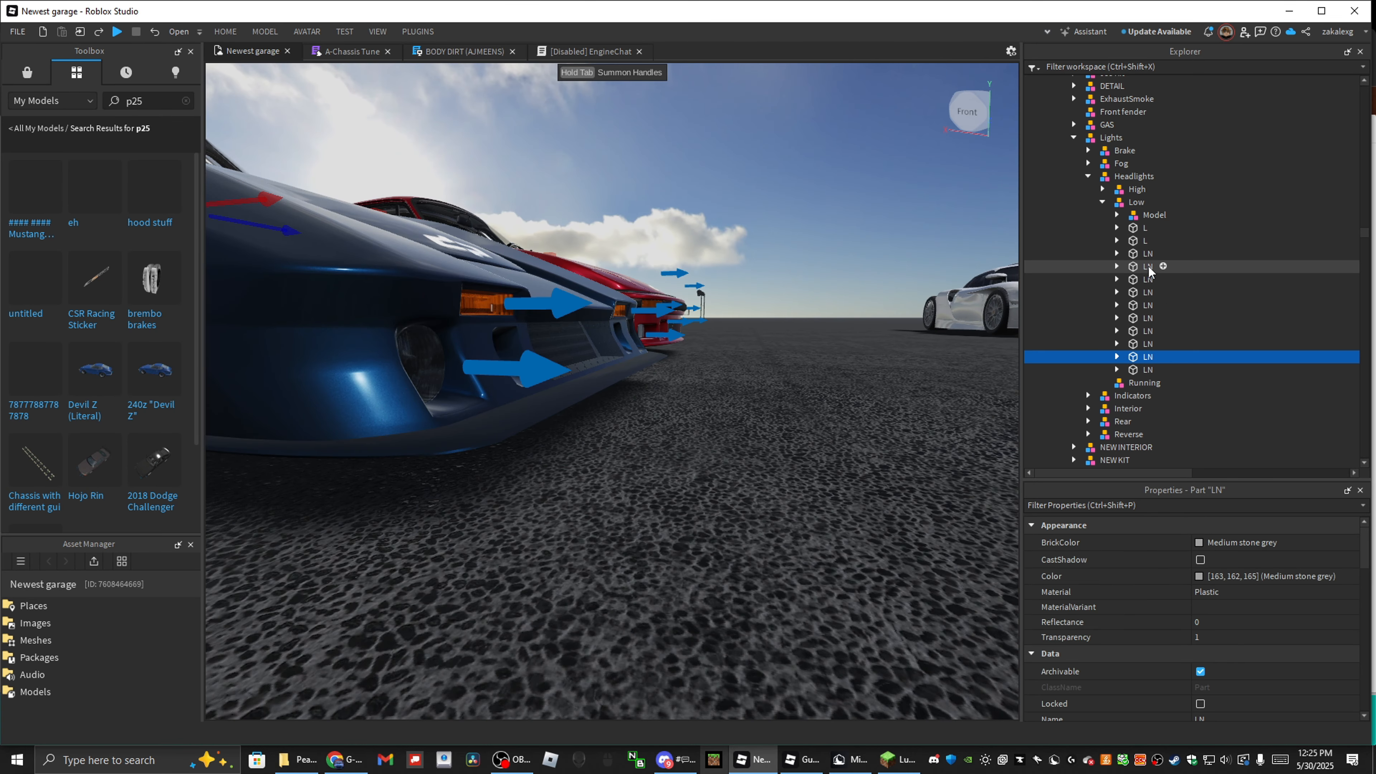
- Select the LN parts and LN_S lights in the dark blue car's High headlights group and raise their Brightness
shift+click(1146, 255)
right_click(1147, 256)
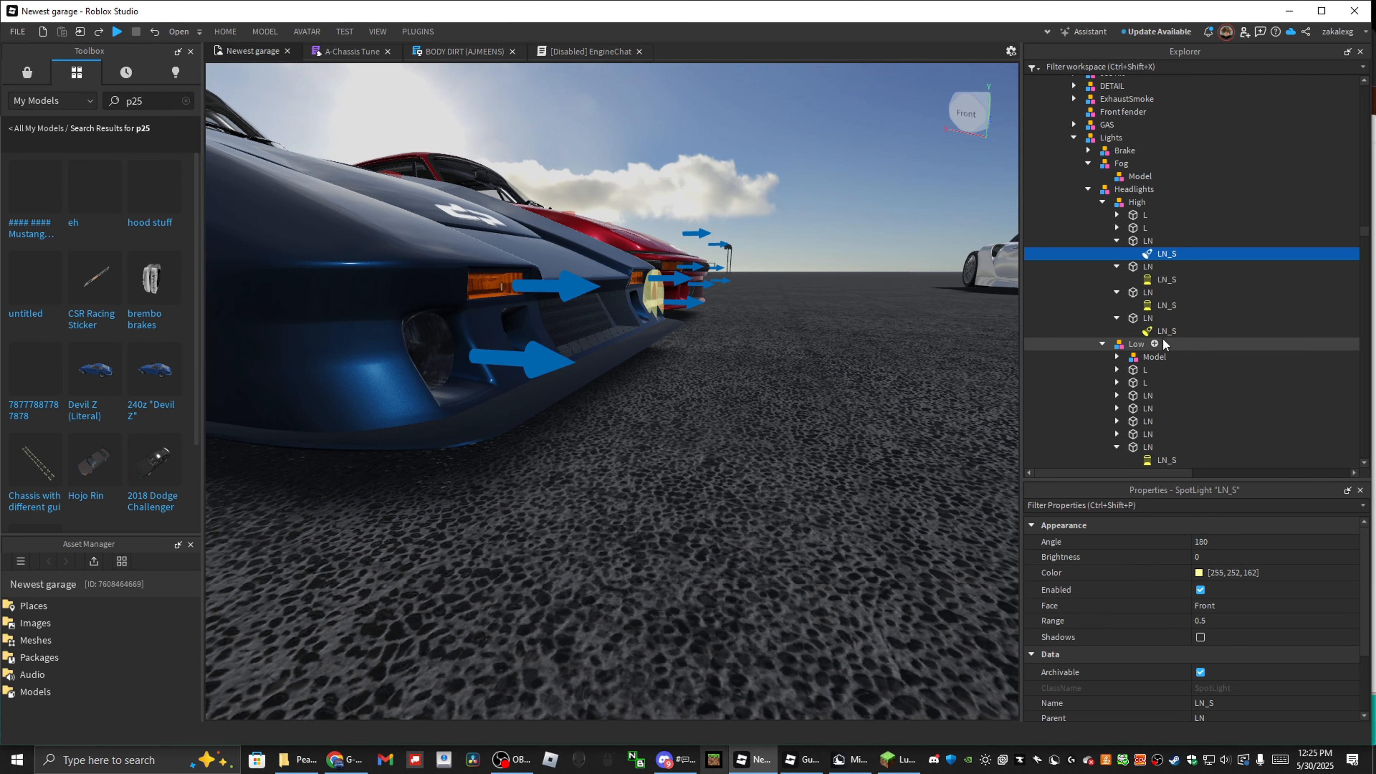
shift+click(1159, 333)
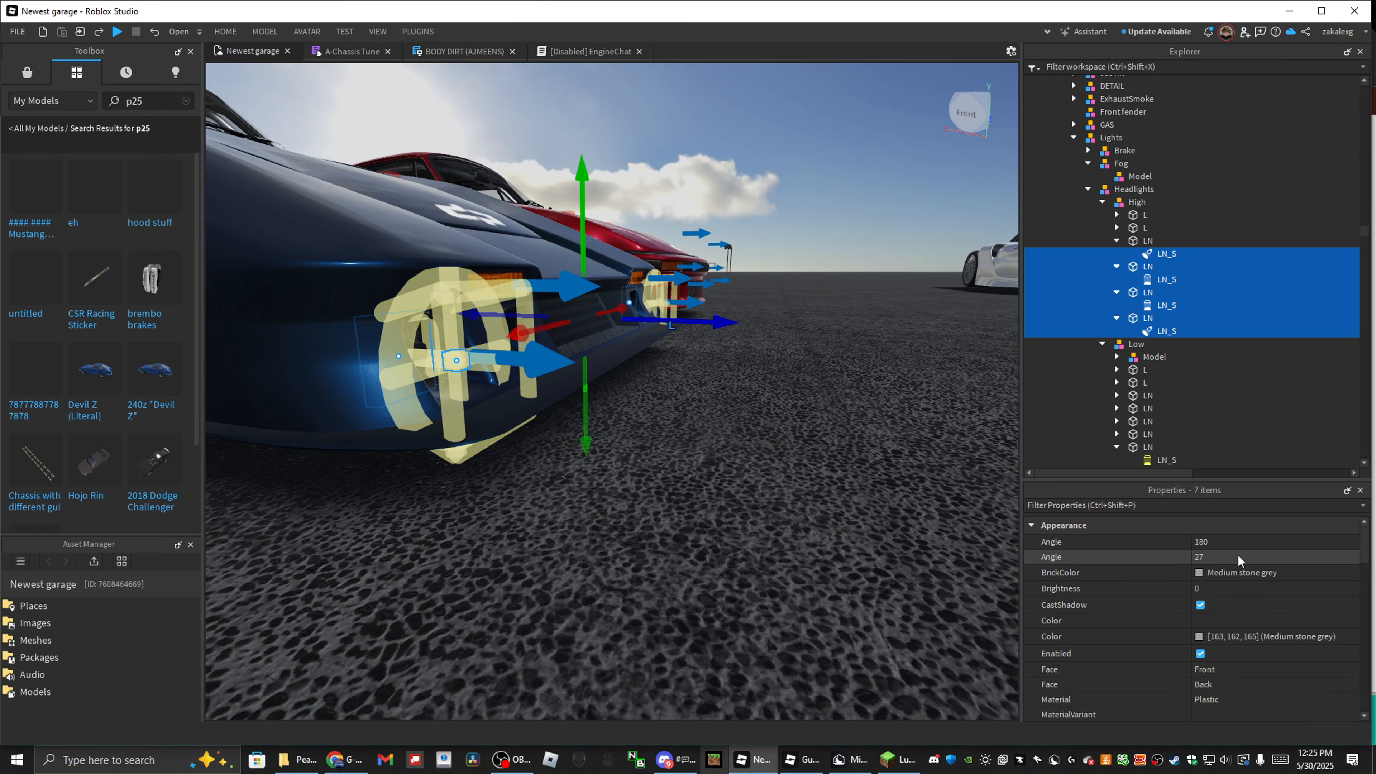
click(1247, 591)
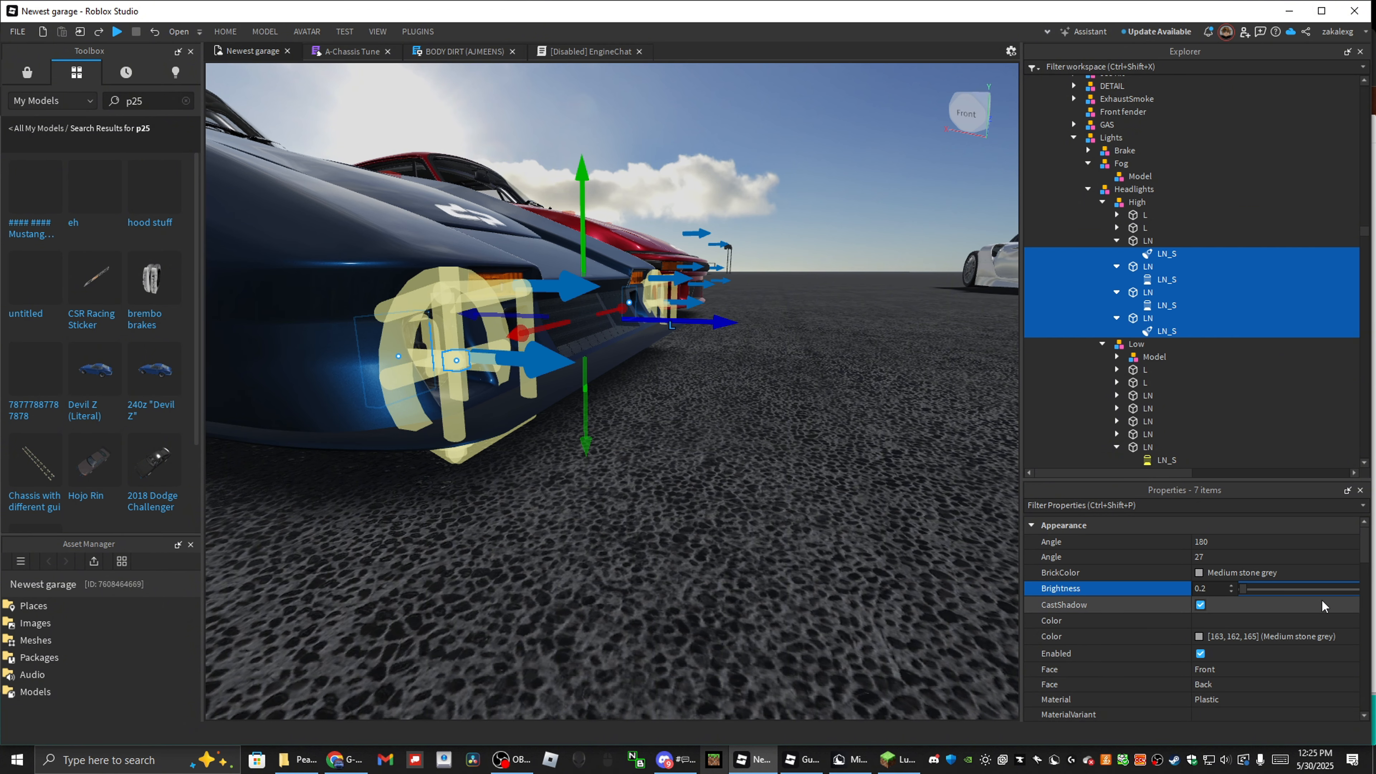
click(729, 473)
- Examine the lit headlight on the dark blue car from several angles
right_drag(729, 472, 728, 468)
key(d)
right_drag(791, 402, 788, 404)
key(s)
key(w)
key(a)
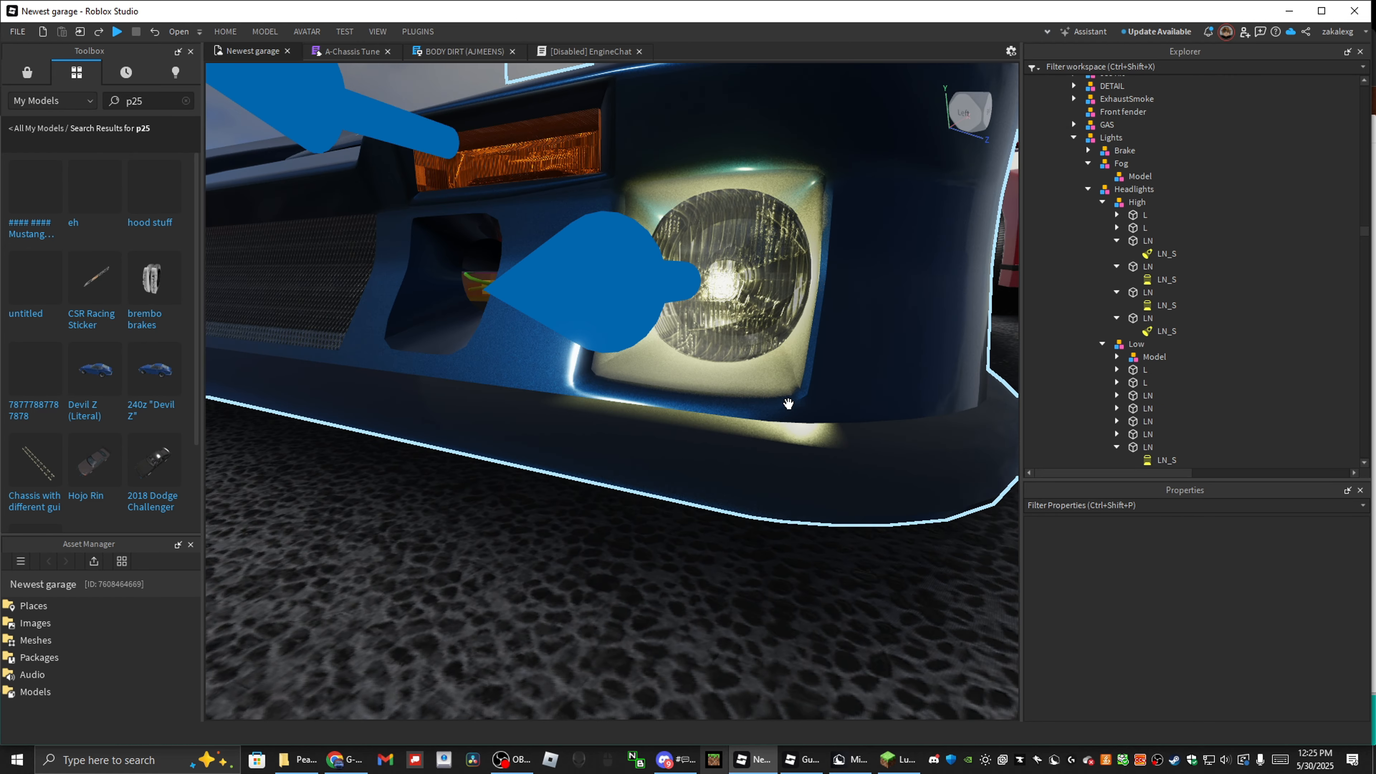
right_drag(834, 349, 826, 348)
key(d)
key(s)
right_drag(691, 329, 690, 329)
key(w)
key(a)
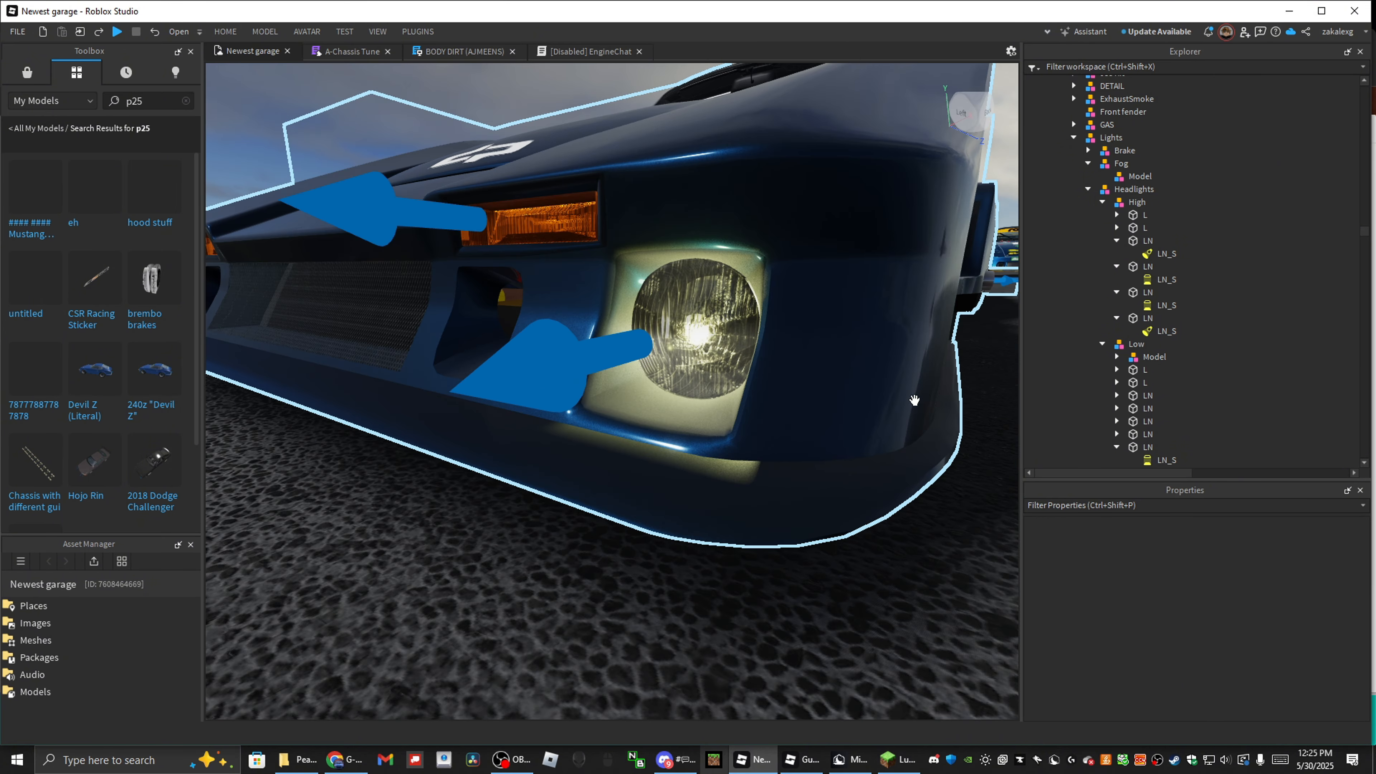
key(s)
right_drag(915, 400, 916, 397)
right_drag(846, 275, 844, 274)
key(w)
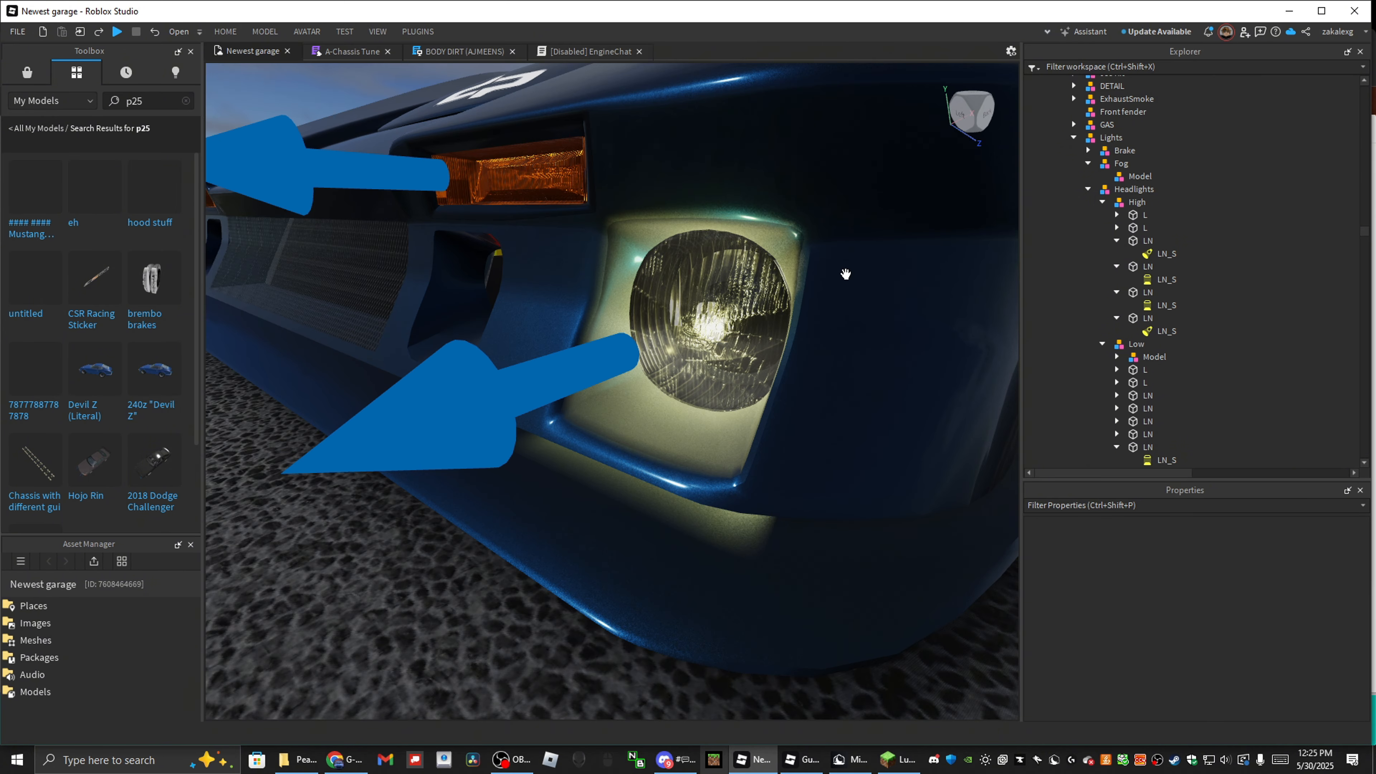
- Select the second LN part in the High headlights group and shift it towards the headlight lens
click(1143, 268)
right_drag(721, 347, 719, 347)
key(d)
drag(617, 324, 763, 298)
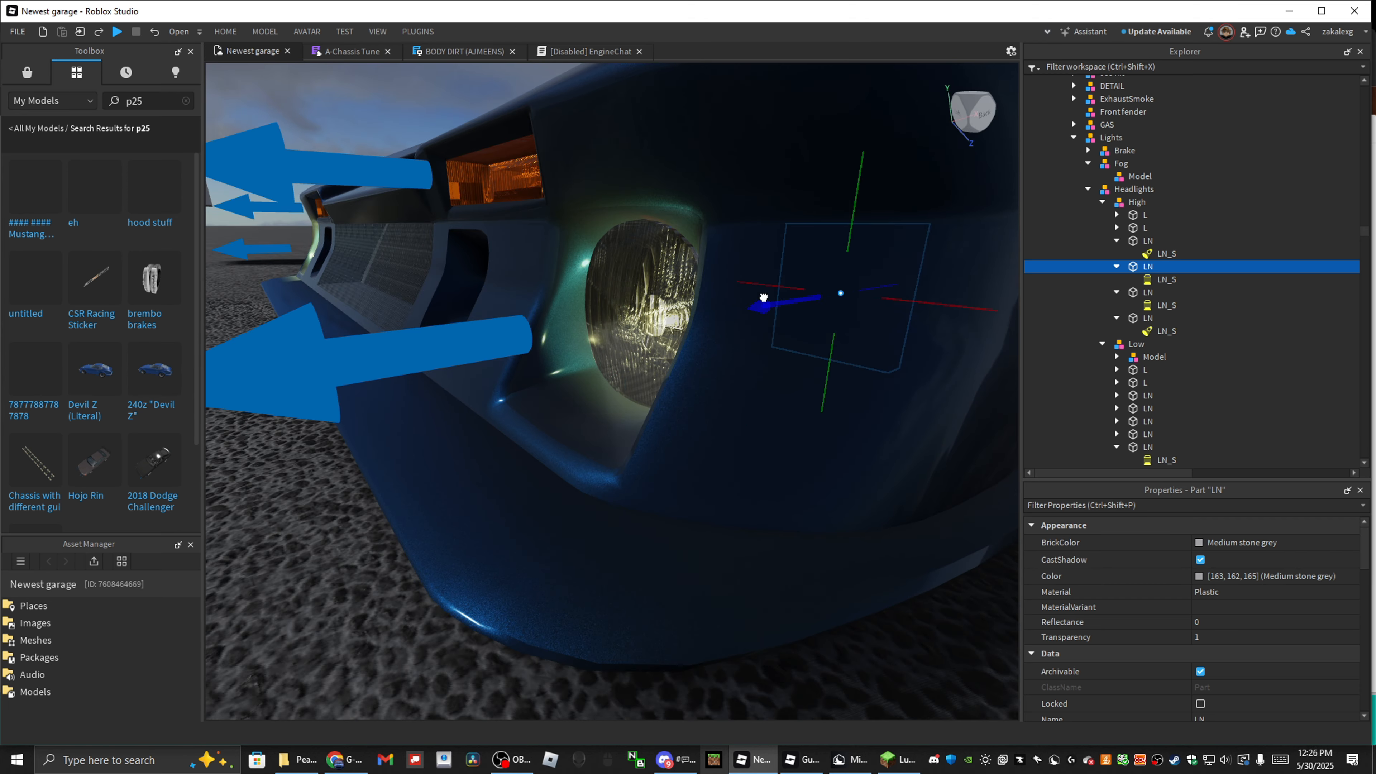
mouse_move(642, 302)
mouse_down()
mouse_move(547, 311)
mouse_move(653, 299)
mouse_up()
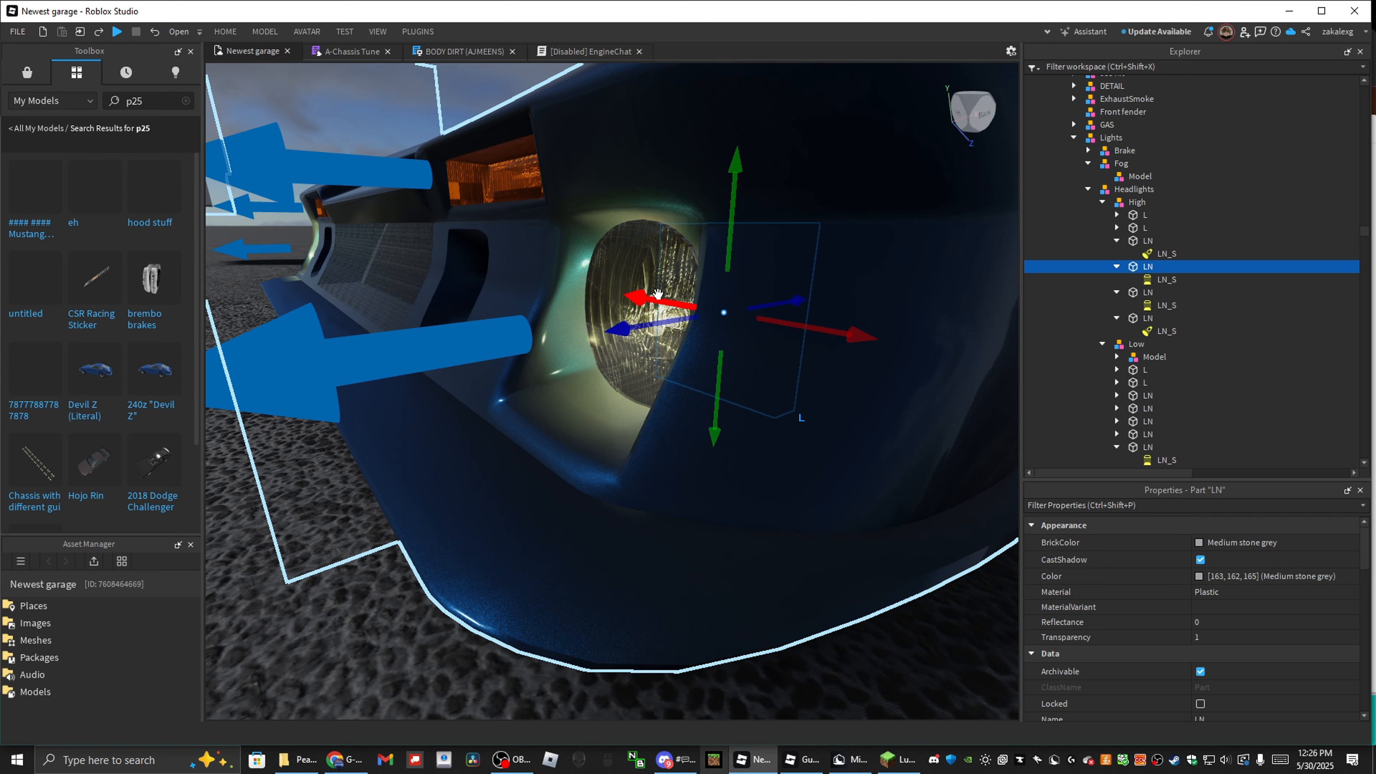
- Undo the recent edits to the dark blue car's high-beam lights
key(a)
right_drag(757, 312, 758, 313)
key(s)
click(845, 571)
key(ctrl+z)
key(ctrl+z)
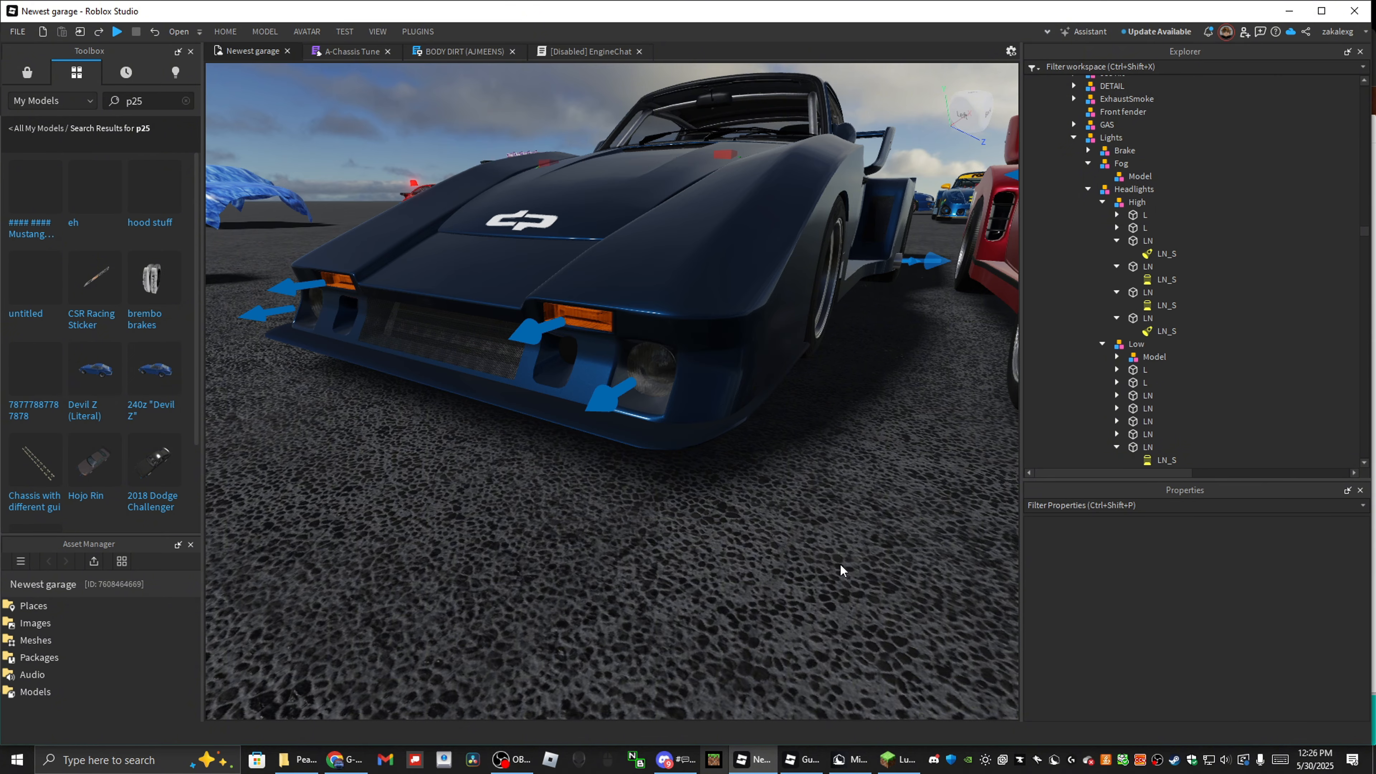
key(a)
right_drag(746, 516, 745, 515)
key(s)
click(750, 768)
click(745, 770)
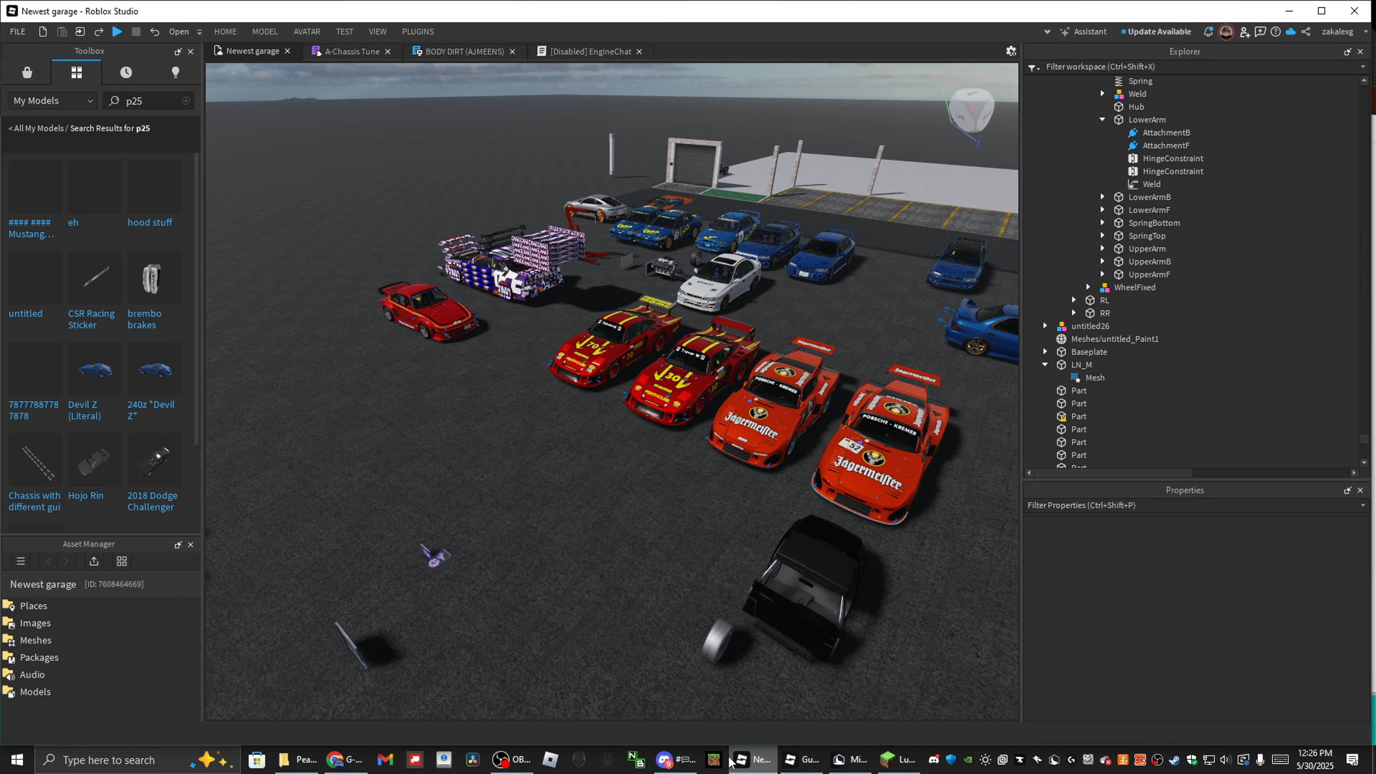
right_drag(548, 585, 548, 586)
key(w)
key(d)
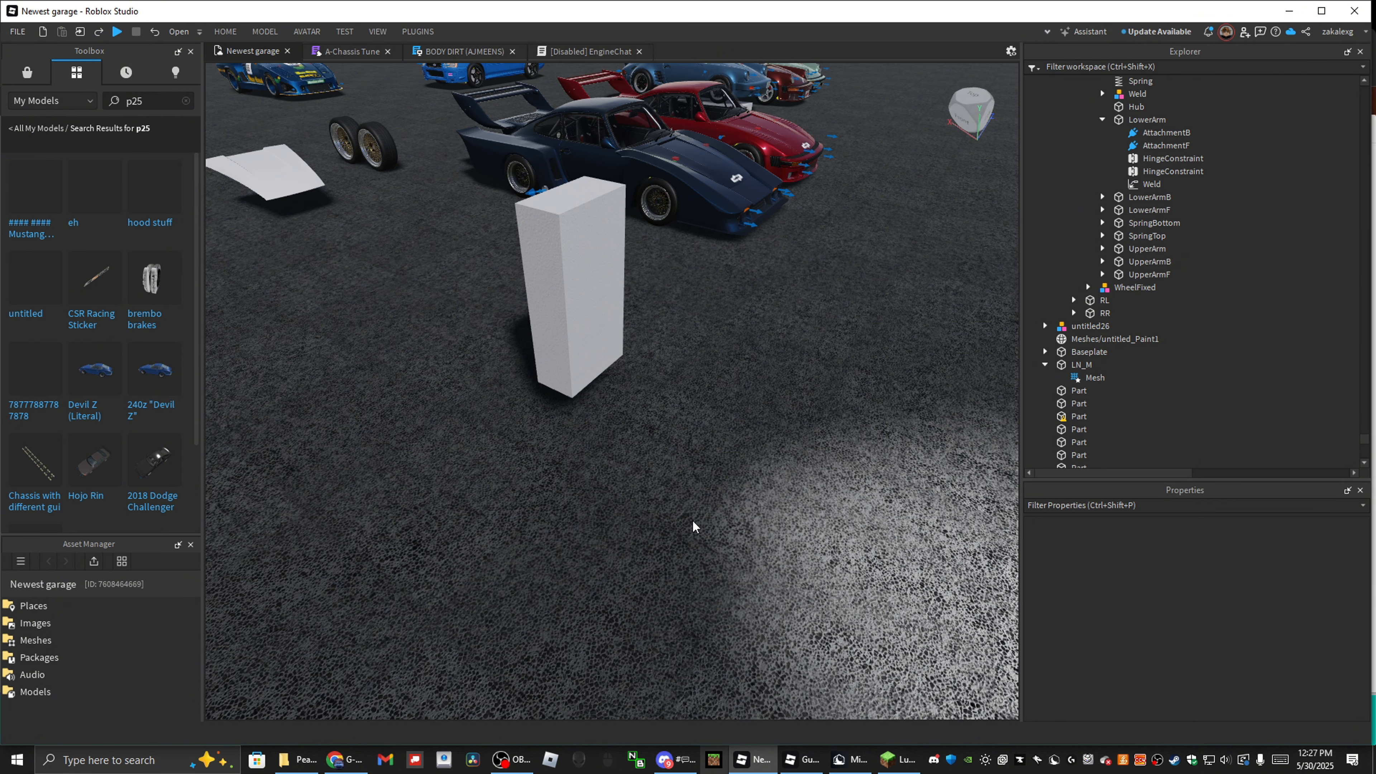
- Search My Models in the toolbox for "vg"
key(s)
right_drag(654, 515, 649, 510)
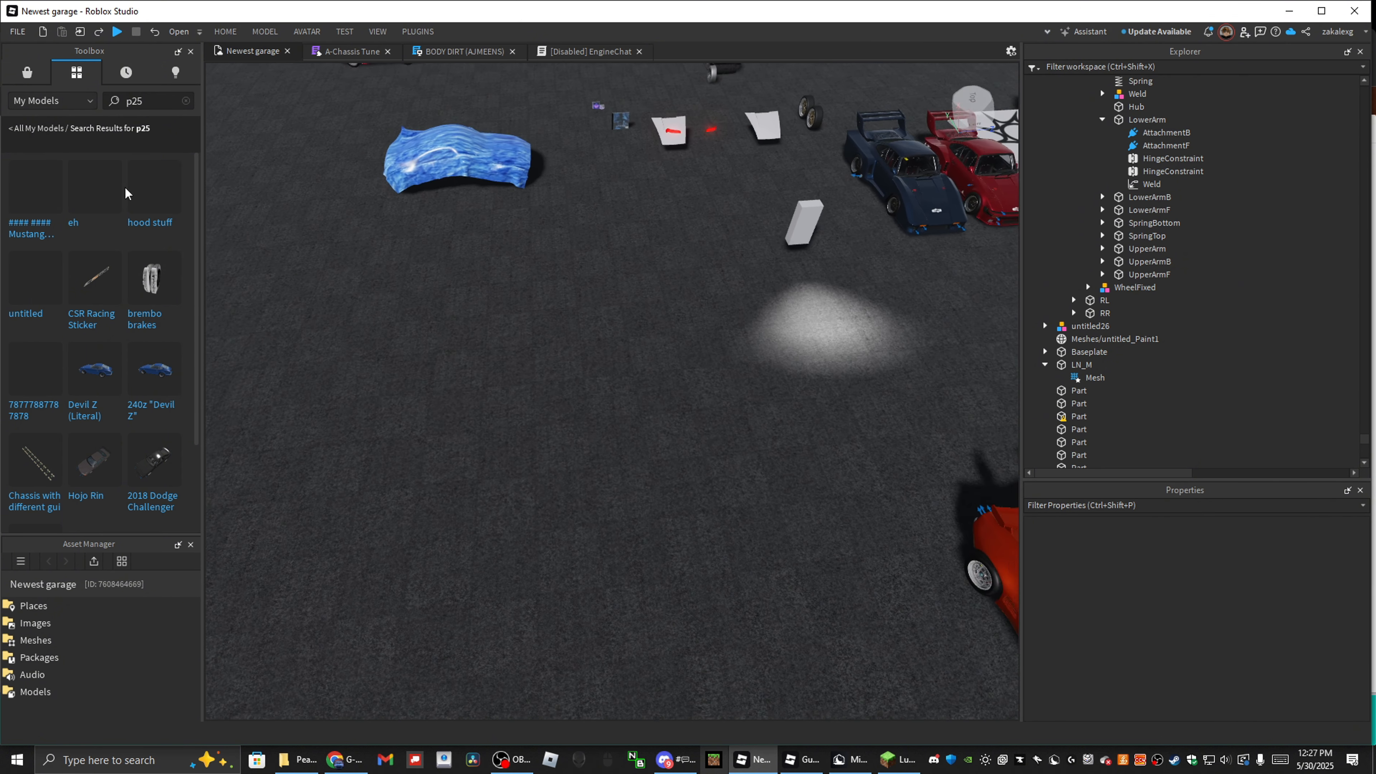
click(160, 103)
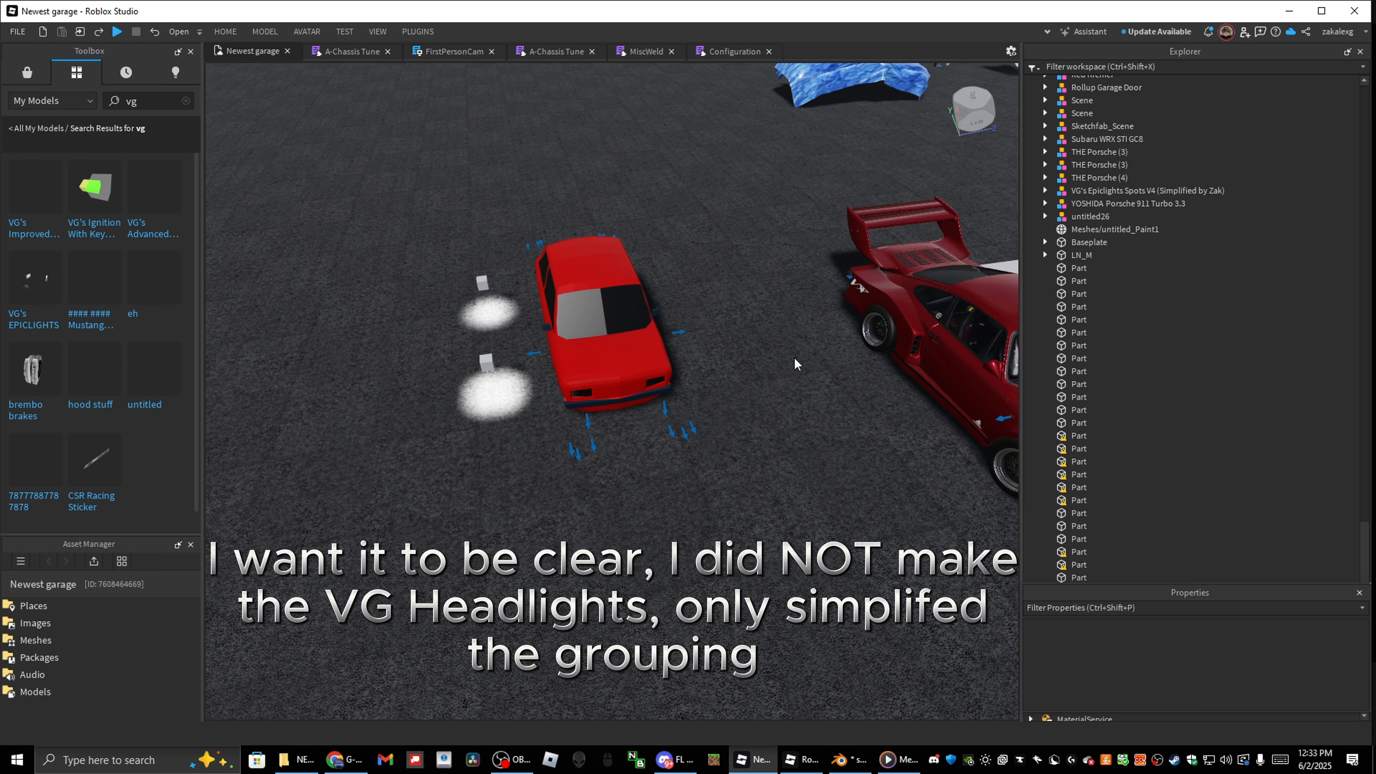
- Select the VG's Epiclights Spots V4 model, focus the view on it and expand its groups
drag(611, 362, 625, 404)
click(748, 574)
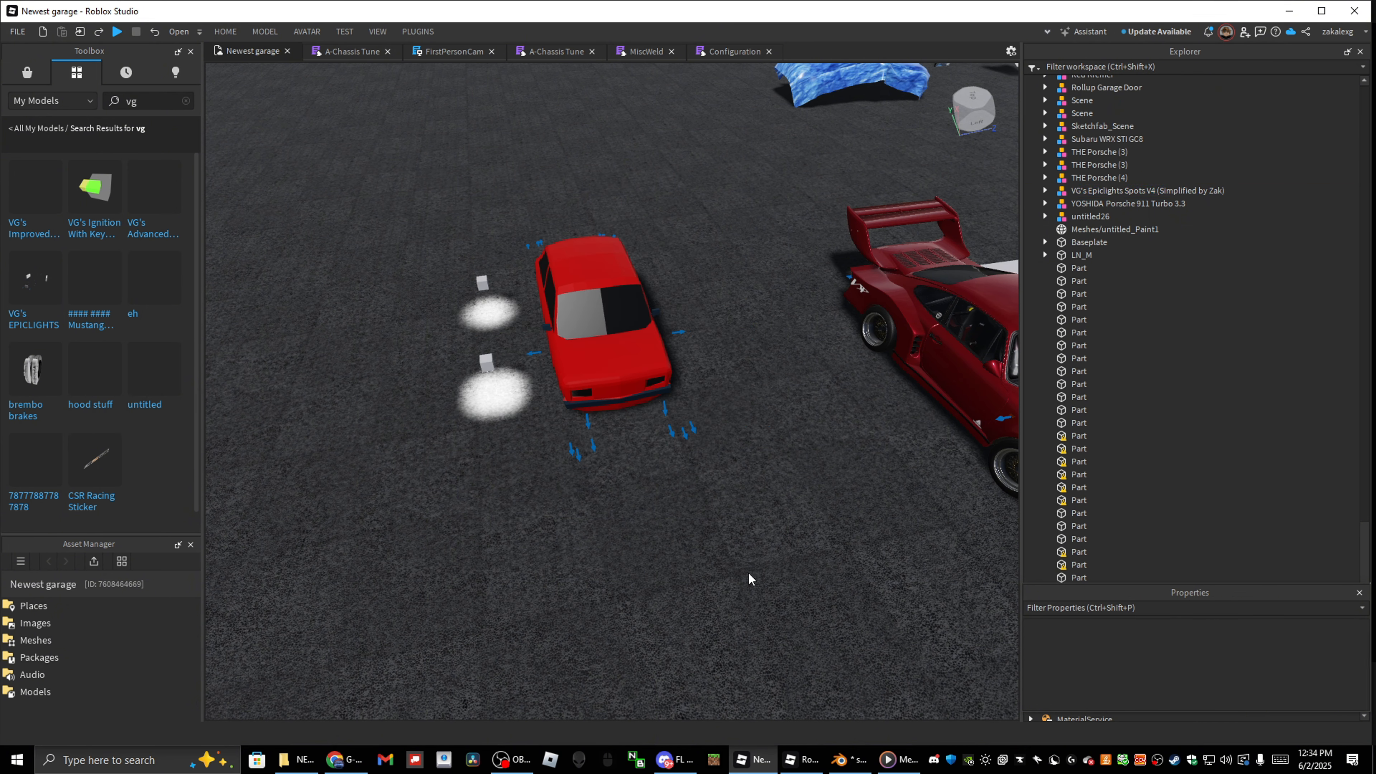
key(a)
right_drag(748, 573, 748, 573)
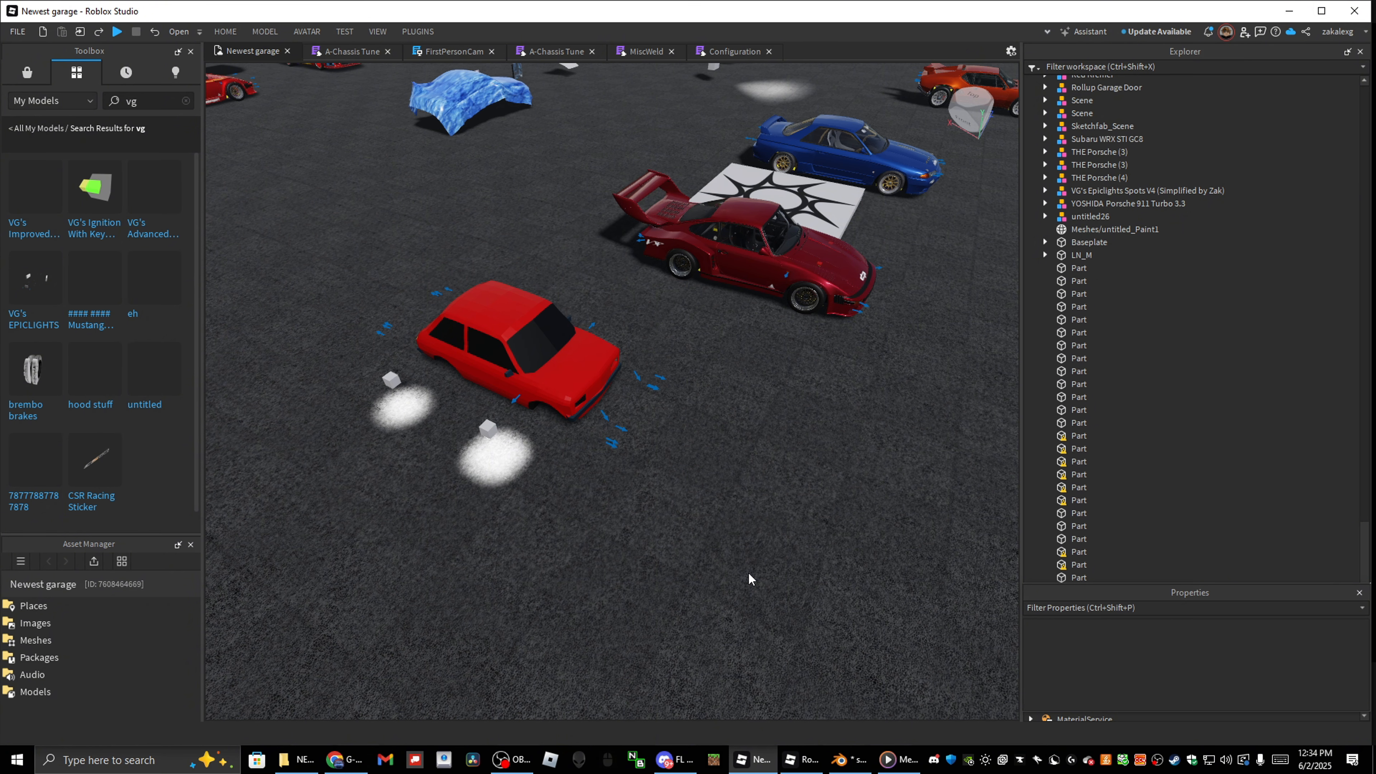
right_drag(748, 572, 748, 572)
click(737, 126)
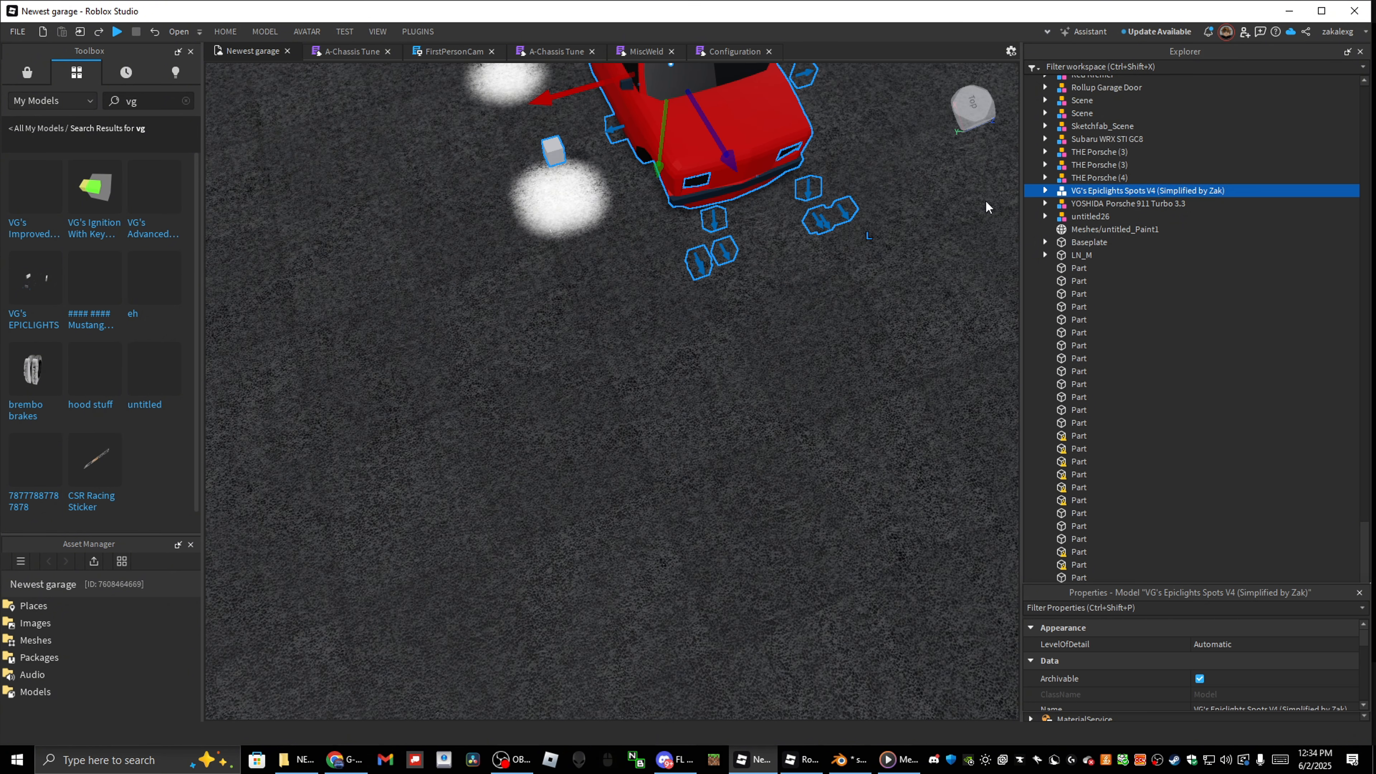
key(f)
click(1059, 242)
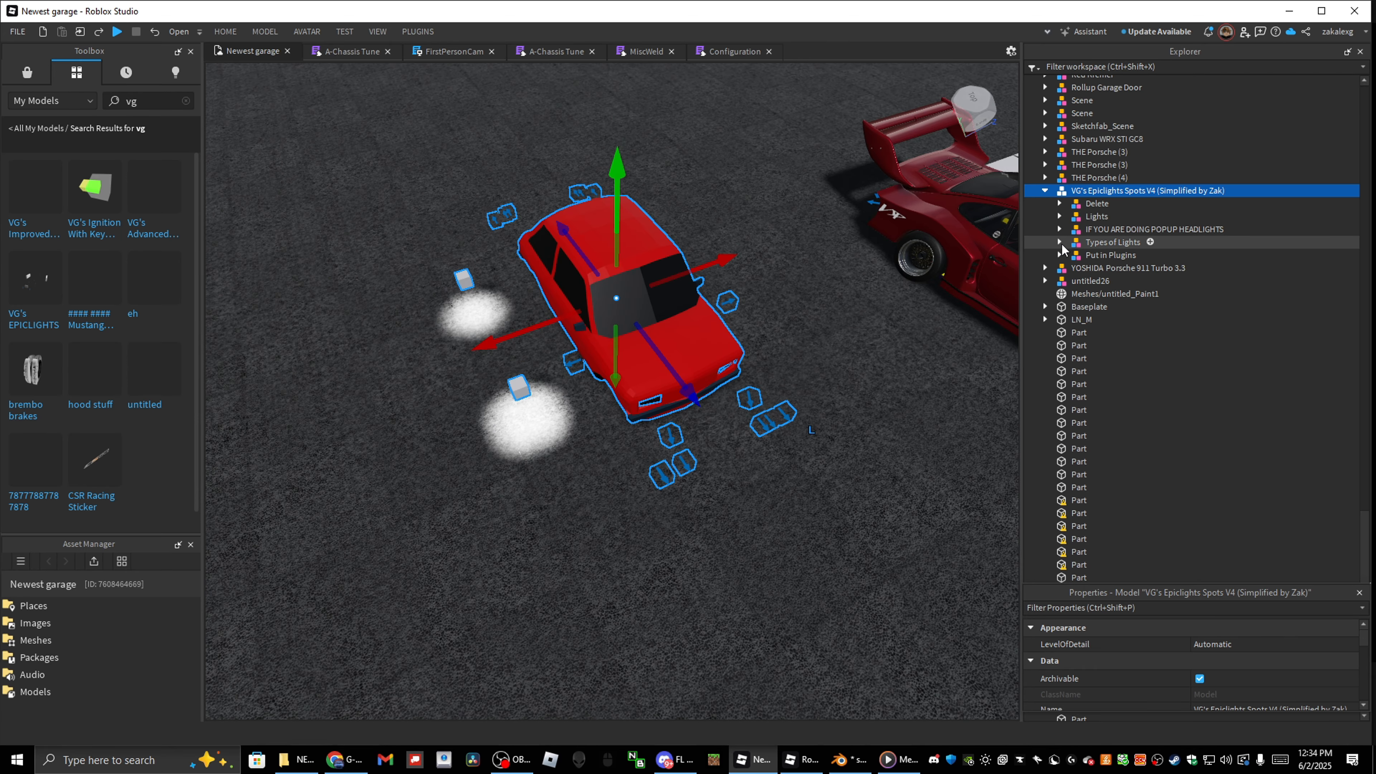
- Select the model's Delete group and examine the red placeholder car body and its MeshParts from all sides
click(1096, 204)
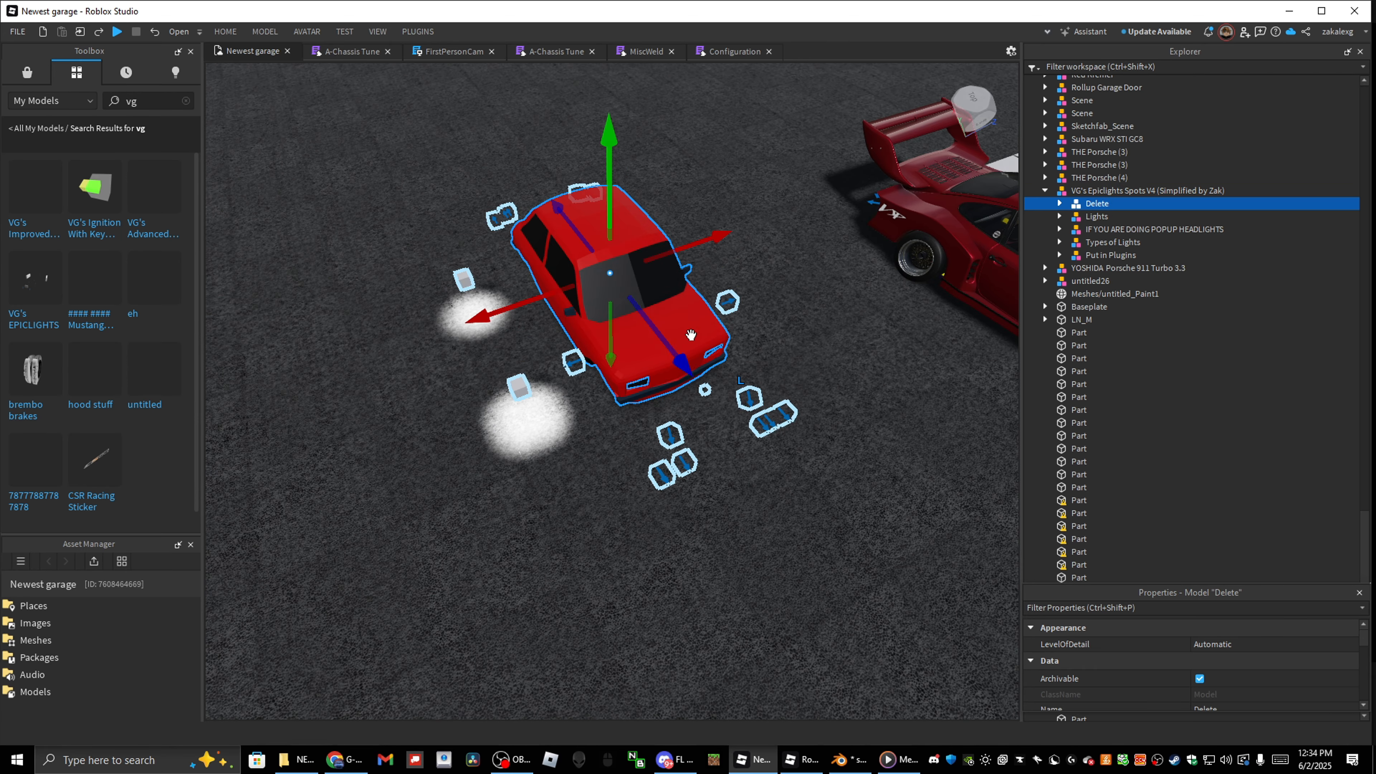
scroll(768, 387, up, 3)
right_drag(767, 382, 767, 382)
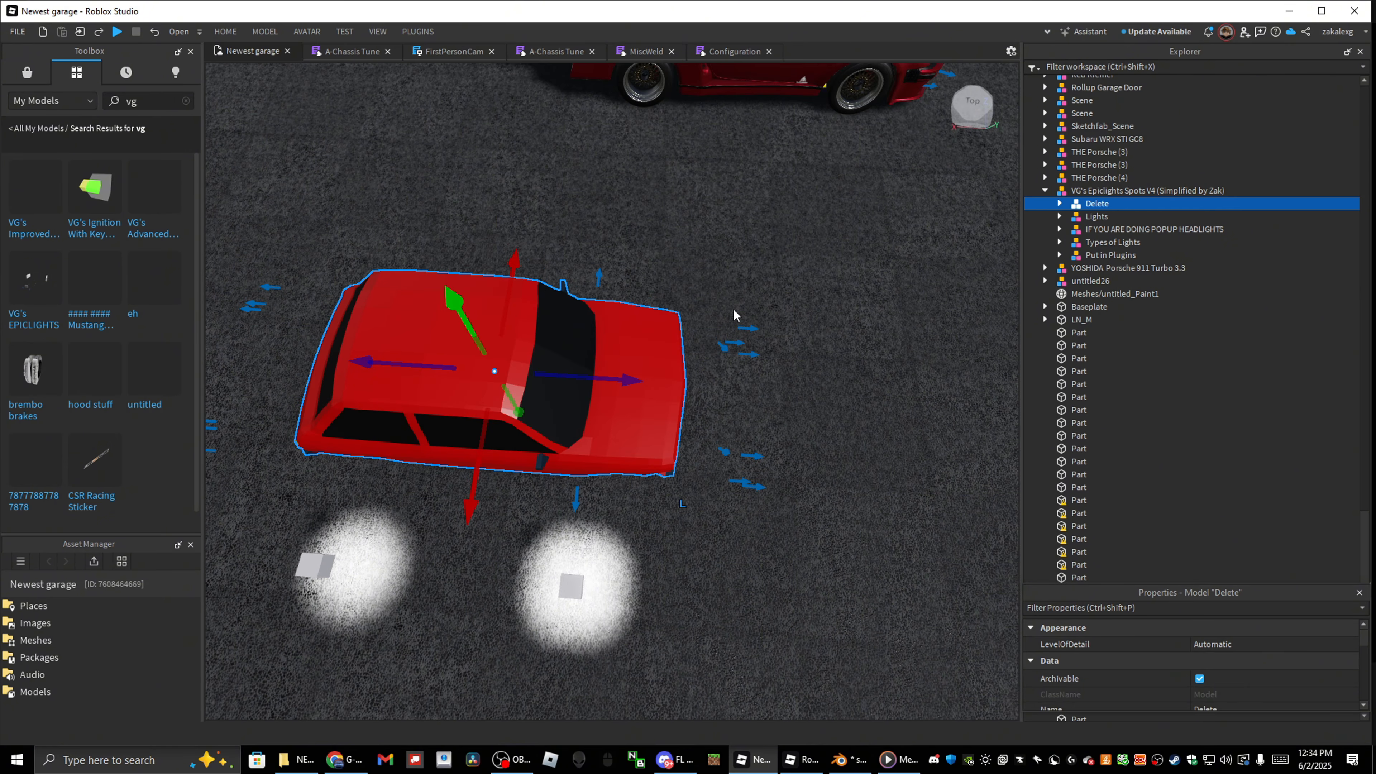
right_drag(801, 474, 801, 475)
key(w)
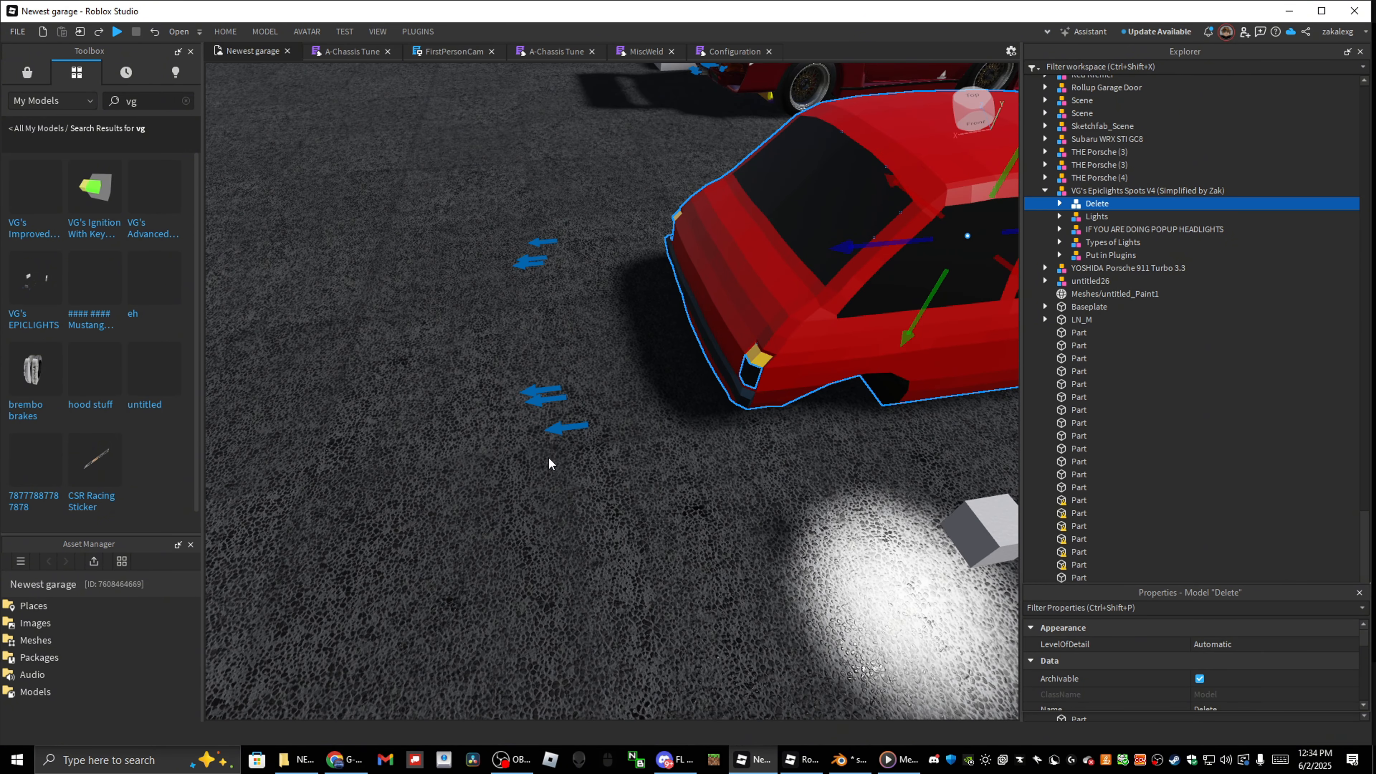
key(d)
right_drag(548, 458, 548, 458)
right_drag(602, 310, 690, 336)
key(d)
right_drag(676, 398, 675, 398)
key(a)
right_drag(706, 495, 706, 495)
right_drag(647, 437, 647, 437)
key(s)
click(1059, 203)
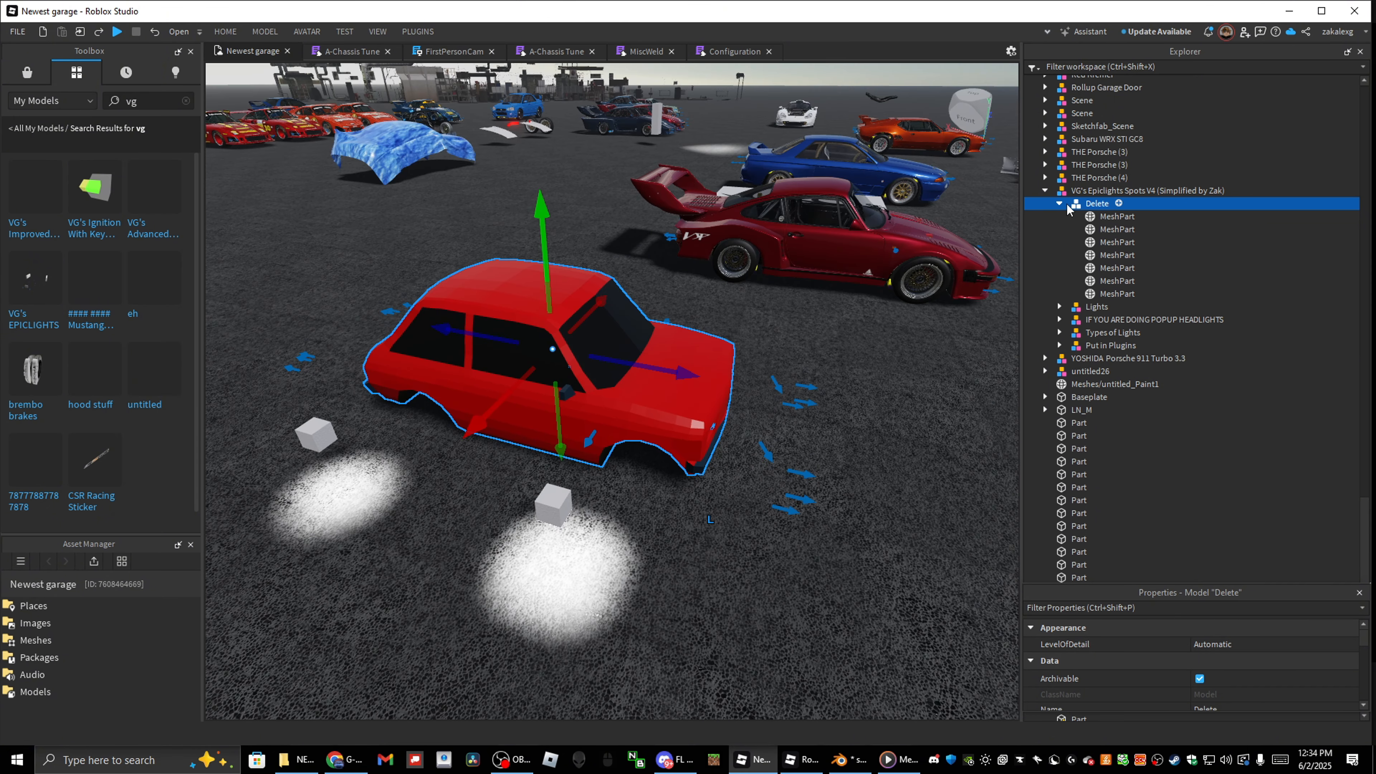
click(1060, 204)
- Select the Lights group and review its subgroups, such as Headlights, Indicators and Reflectors
click(1096, 217)
key(d)
right_drag(641, 359, 642, 359)
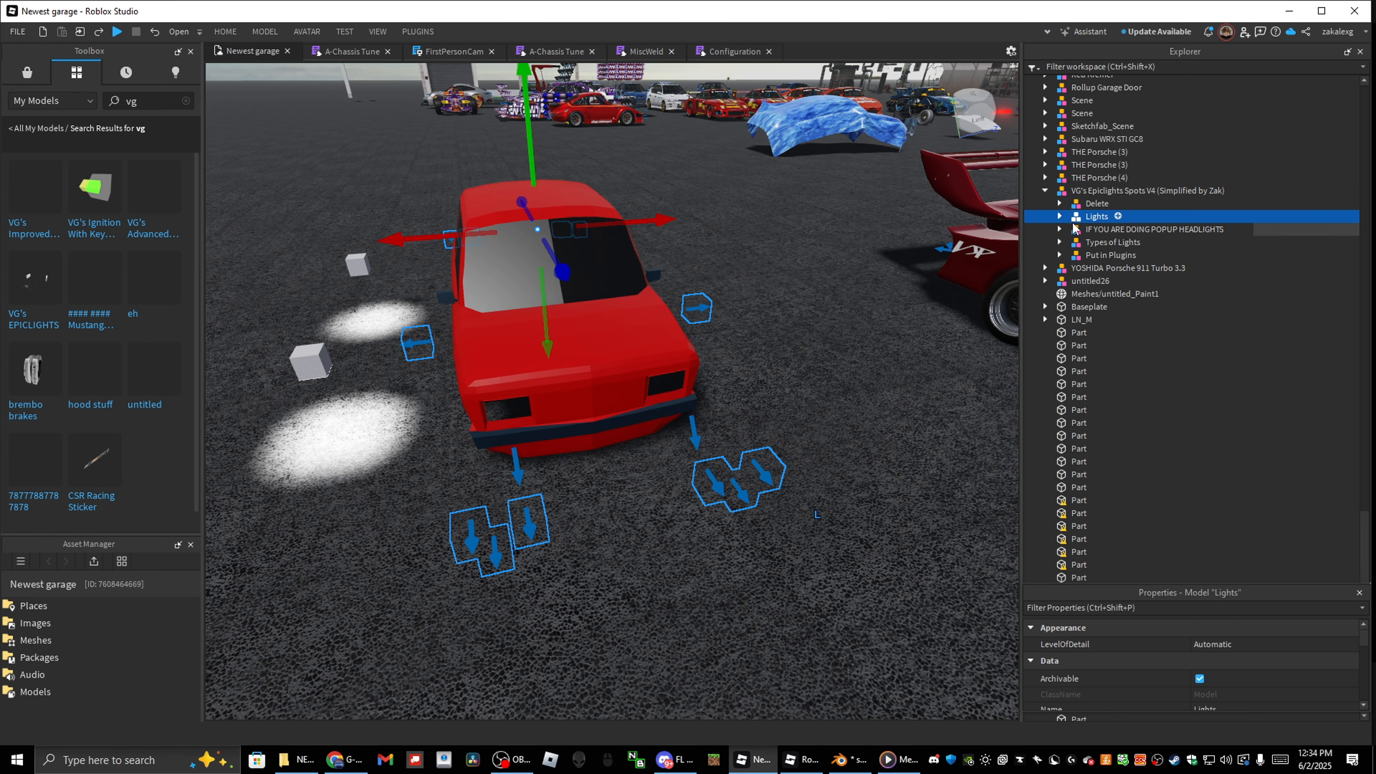
click(1060, 216)
click(1073, 255)
click(1074, 267)
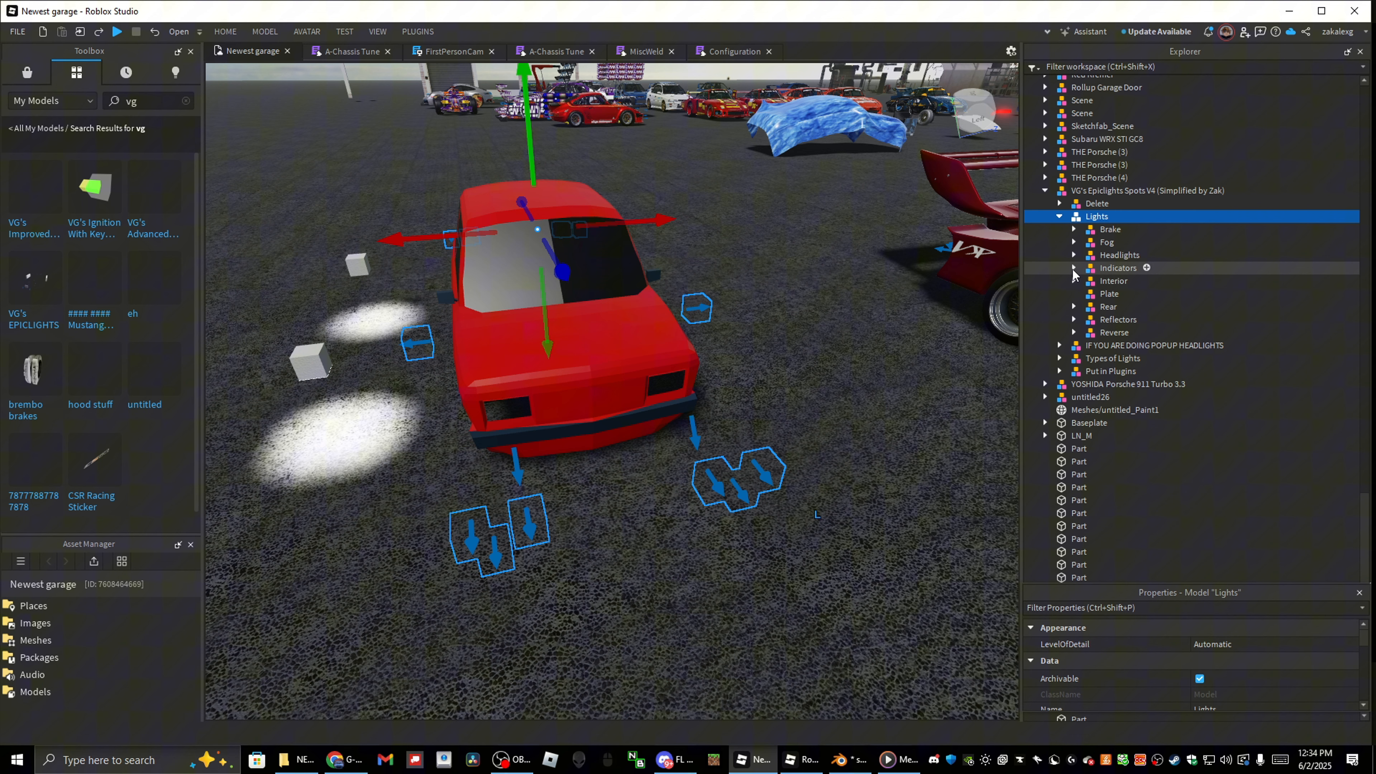
click(1074, 319)
click(1059, 216)
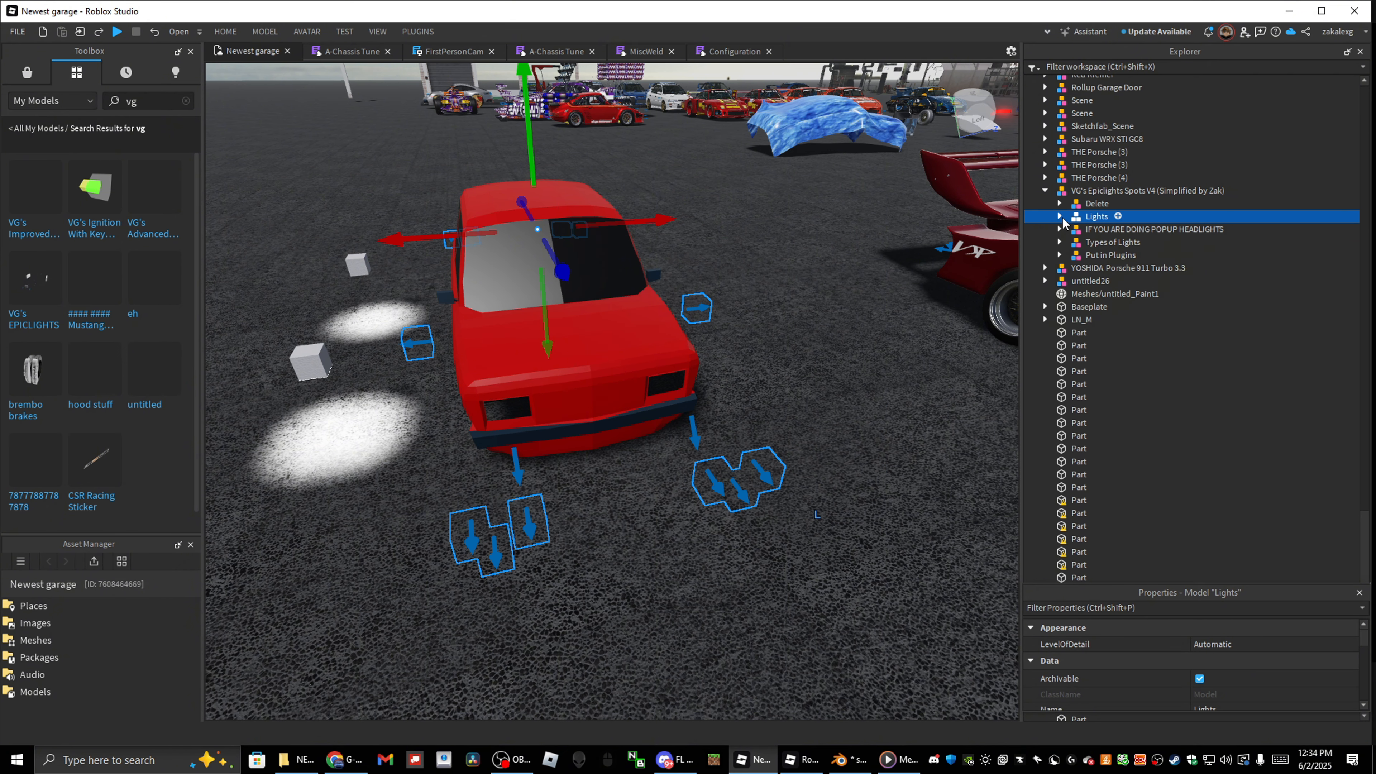
- Expand the IF YOU ARE DOING POPUP HEADLIGHTS group and inspect the Popups model inside PUT IN MISC
click(1096, 229)
key(f)
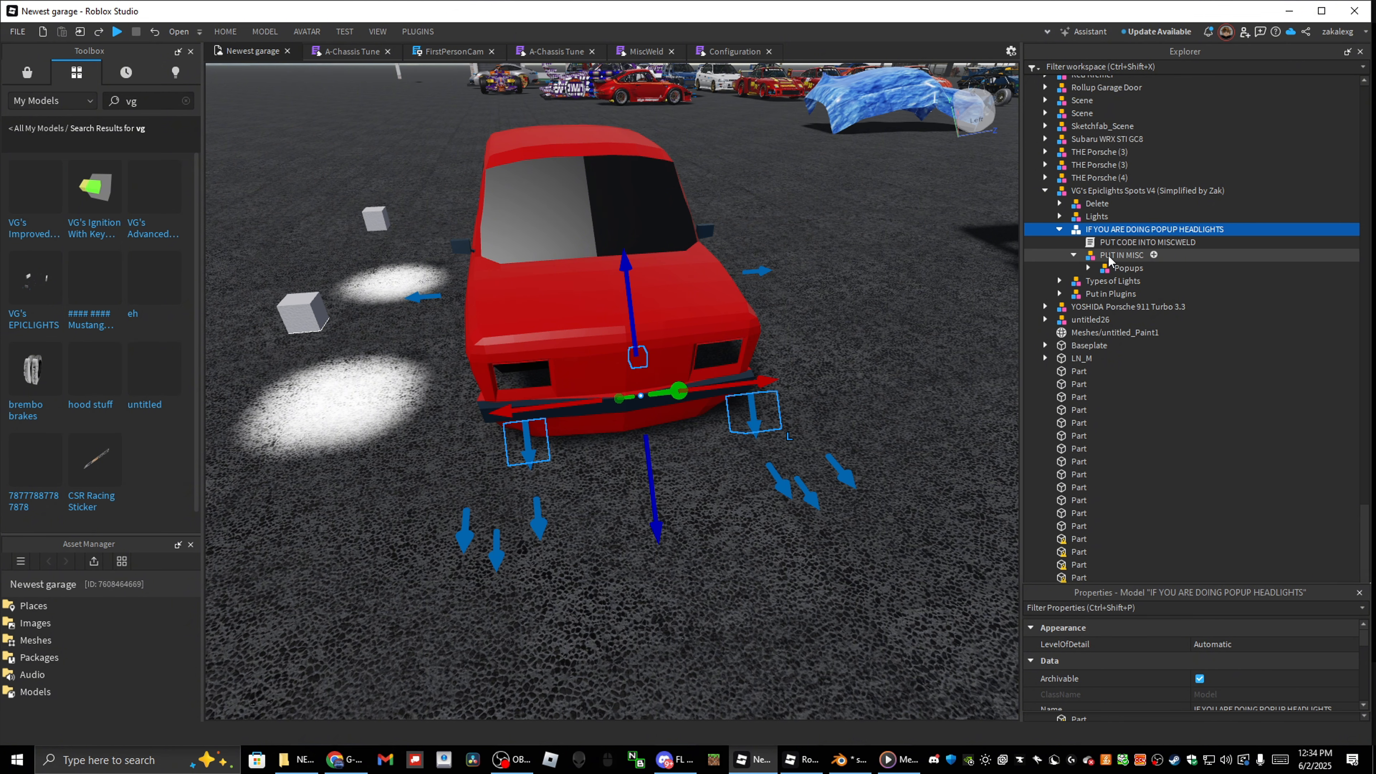
click(1117, 270)
right_drag(864, 309, 813, 320)
- Open the PUT CODE INTO MISCWELD script, highlight its two popup weld lines, and return to the garage scene
double_click(1119, 242)
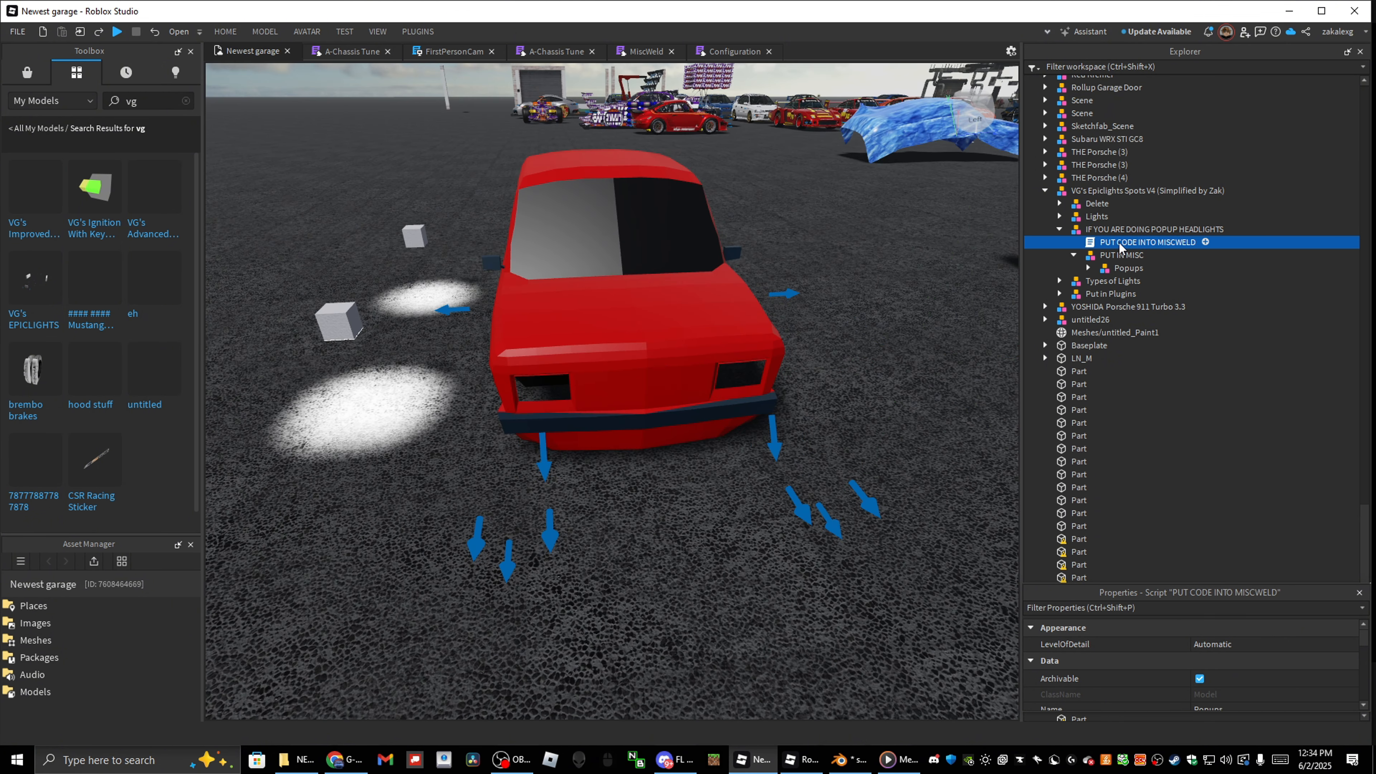
drag(601, 195, 248, 112)
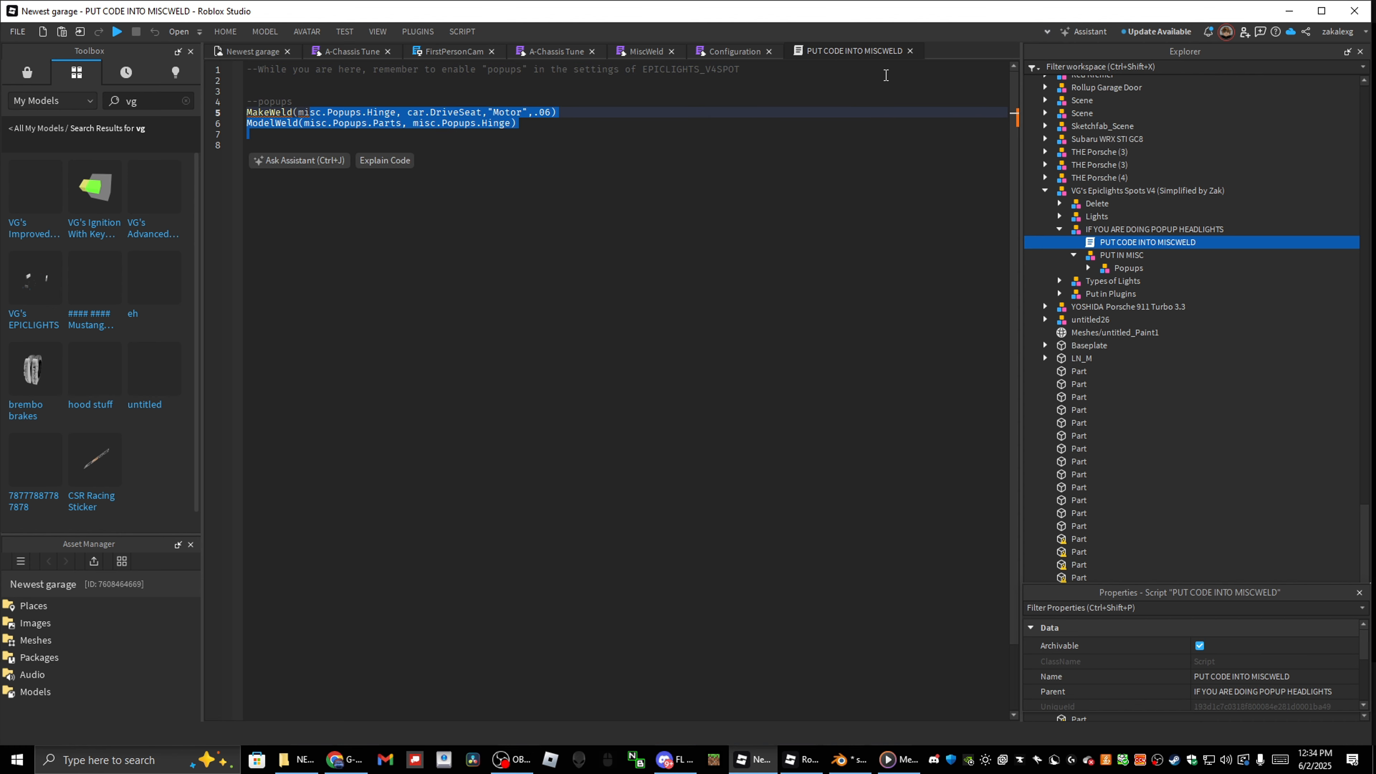
click(909, 50)
click(252, 51)
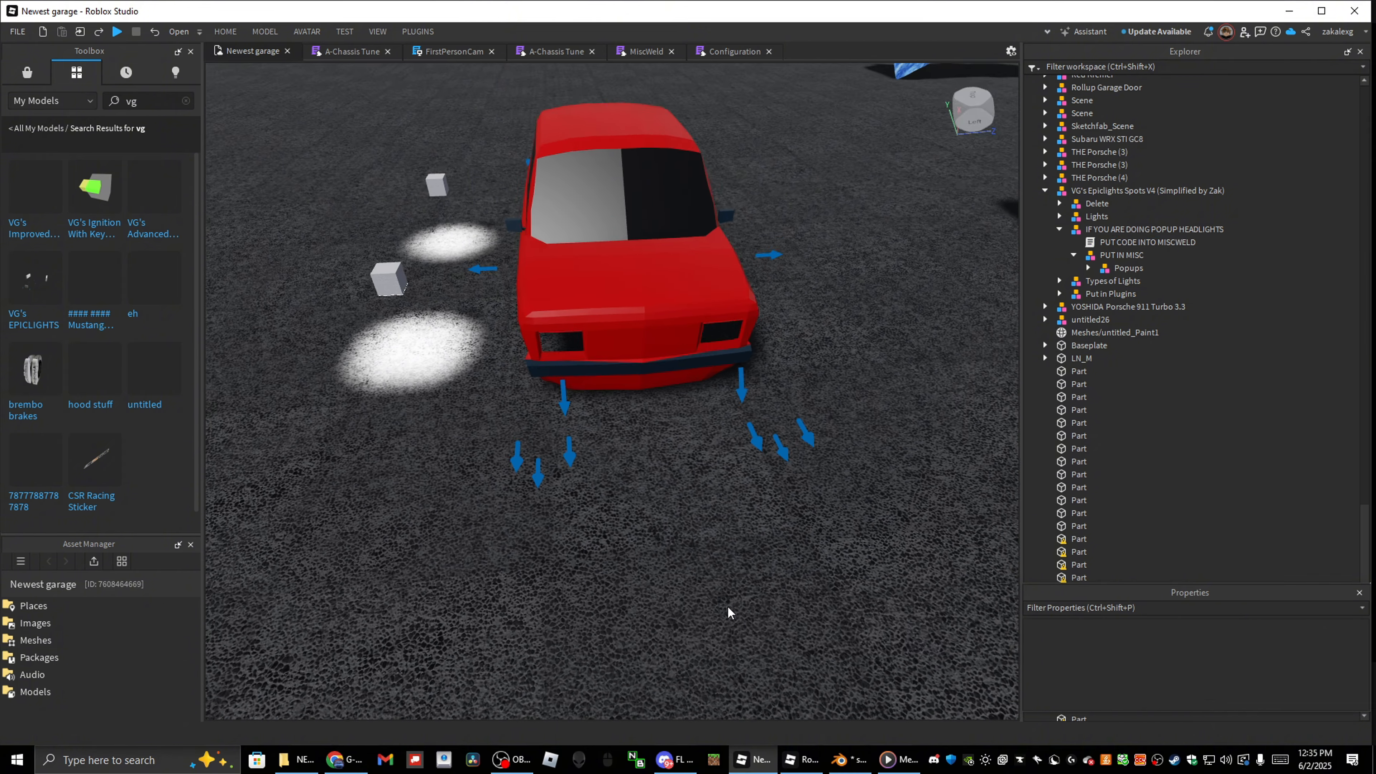
- Collapse the popup headlights group and expand Types of Lights to examine the Spot and Surface LN parts beside the red car
click(1058, 229)
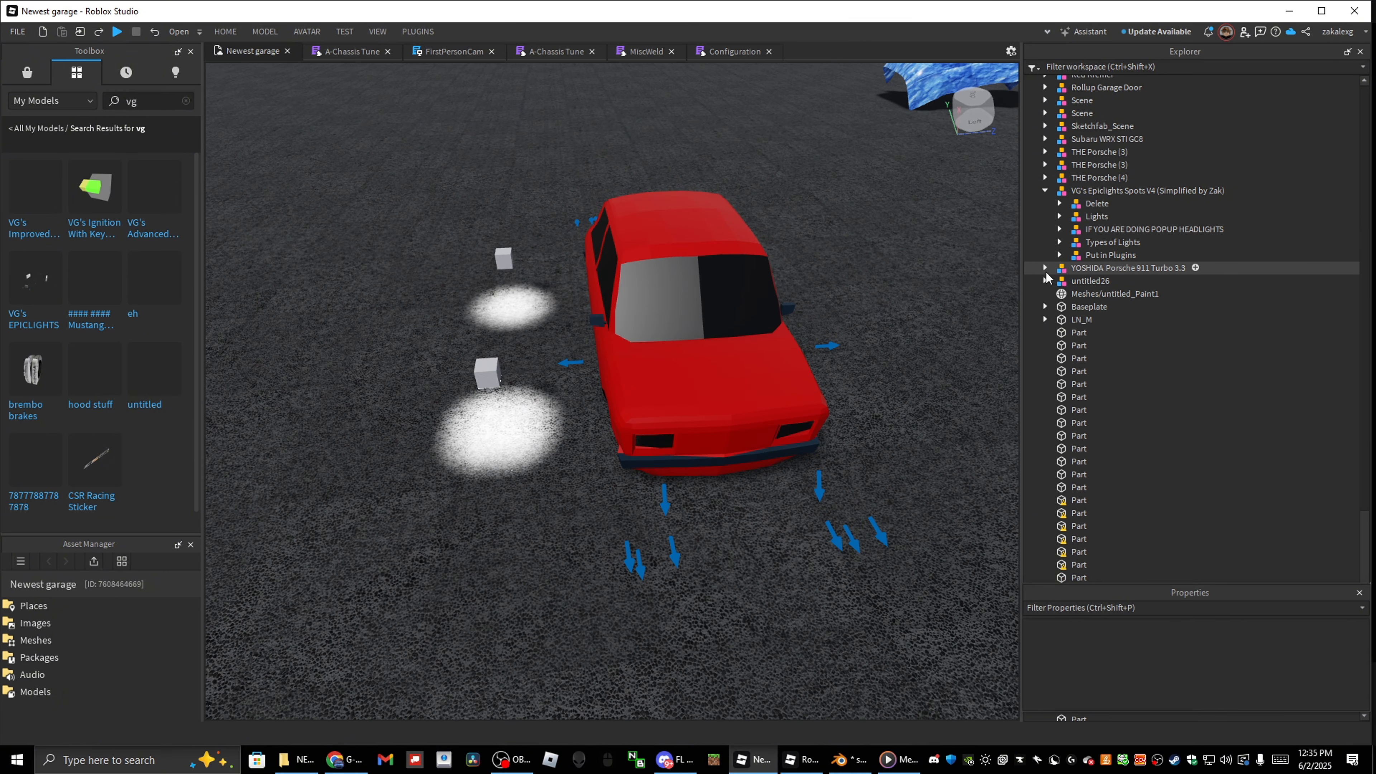
key(a)
right_drag(607, 426, 607, 426)
key(w)
key(s)
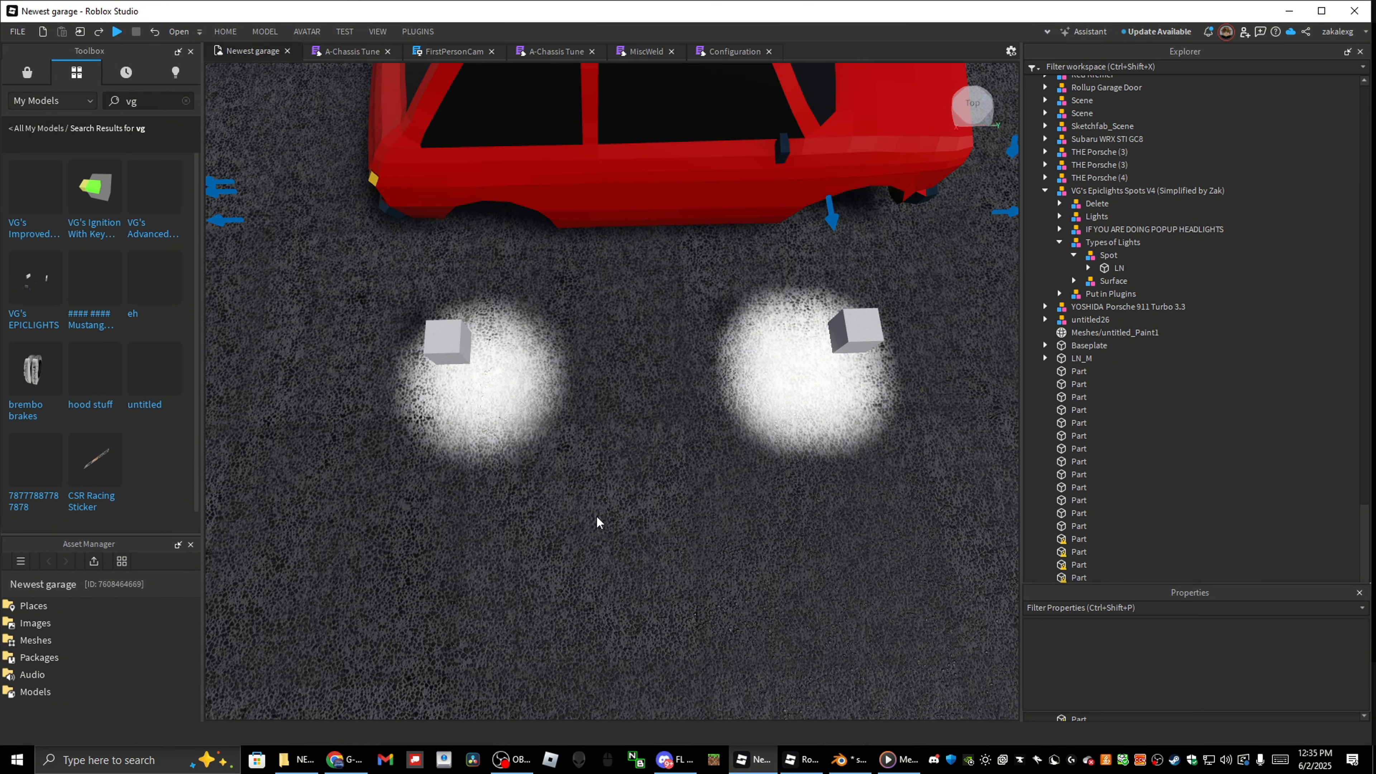
right_drag(617, 478, 617, 477)
key(w)
click(740, 599)
key(s)
right_drag(739, 599, 739, 600)
- Scale the Surface LN part into a wide, flat slab to demonstrate how its light follows the part's size
click(607, 439)
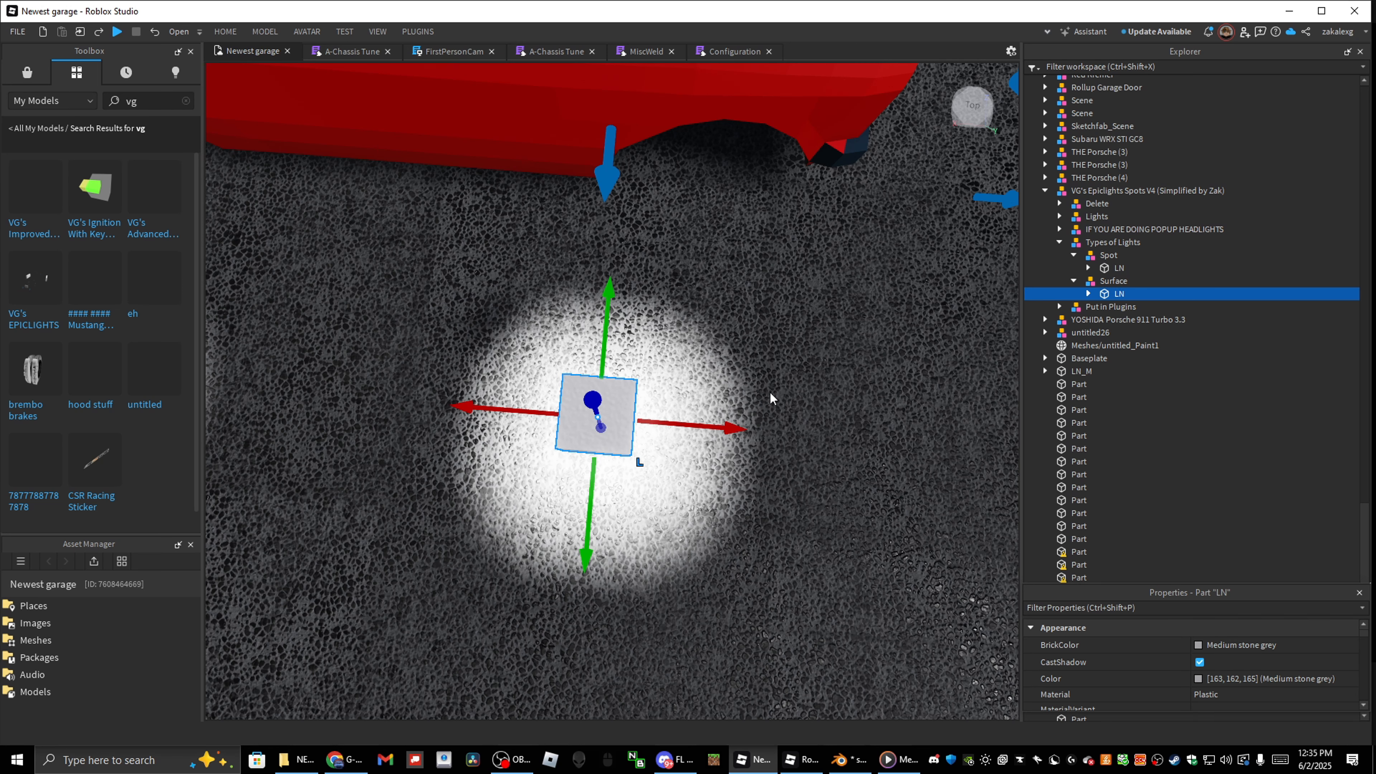
click(227, 32)
click(161, 75)
key(s)
right_drag(574, 377, 574, 377)
drag(576, 380, 710, 293)
right_drag(710, 293, 711, 293)
key(s)
drag(546, 405, 794, 238)
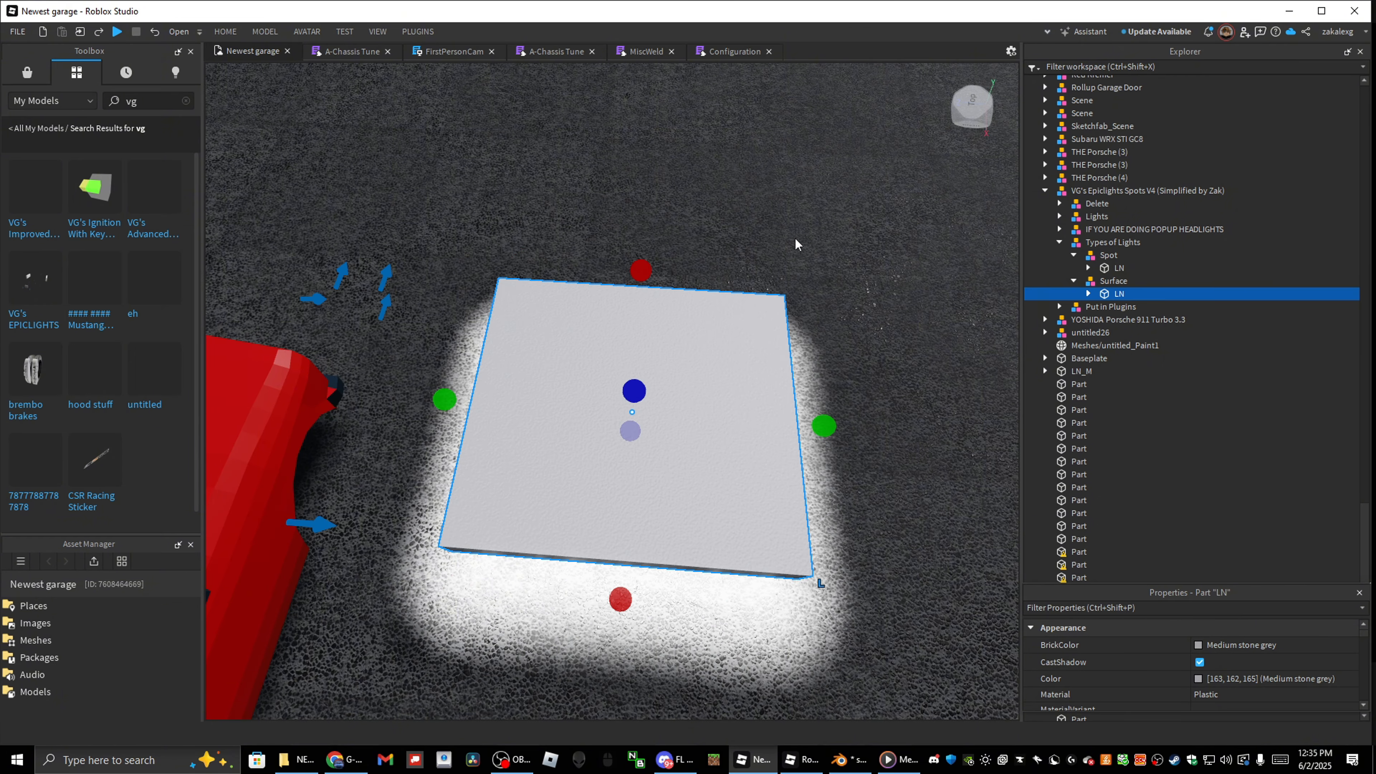
- Scale the Spot LN part into a wide, flat slab for comparison with the surface light
click(810, 252)
key(d)
right_drag(811, 252, 816, 255)
key(w)
right_drag(632, 304, 632, 303)
key(a)
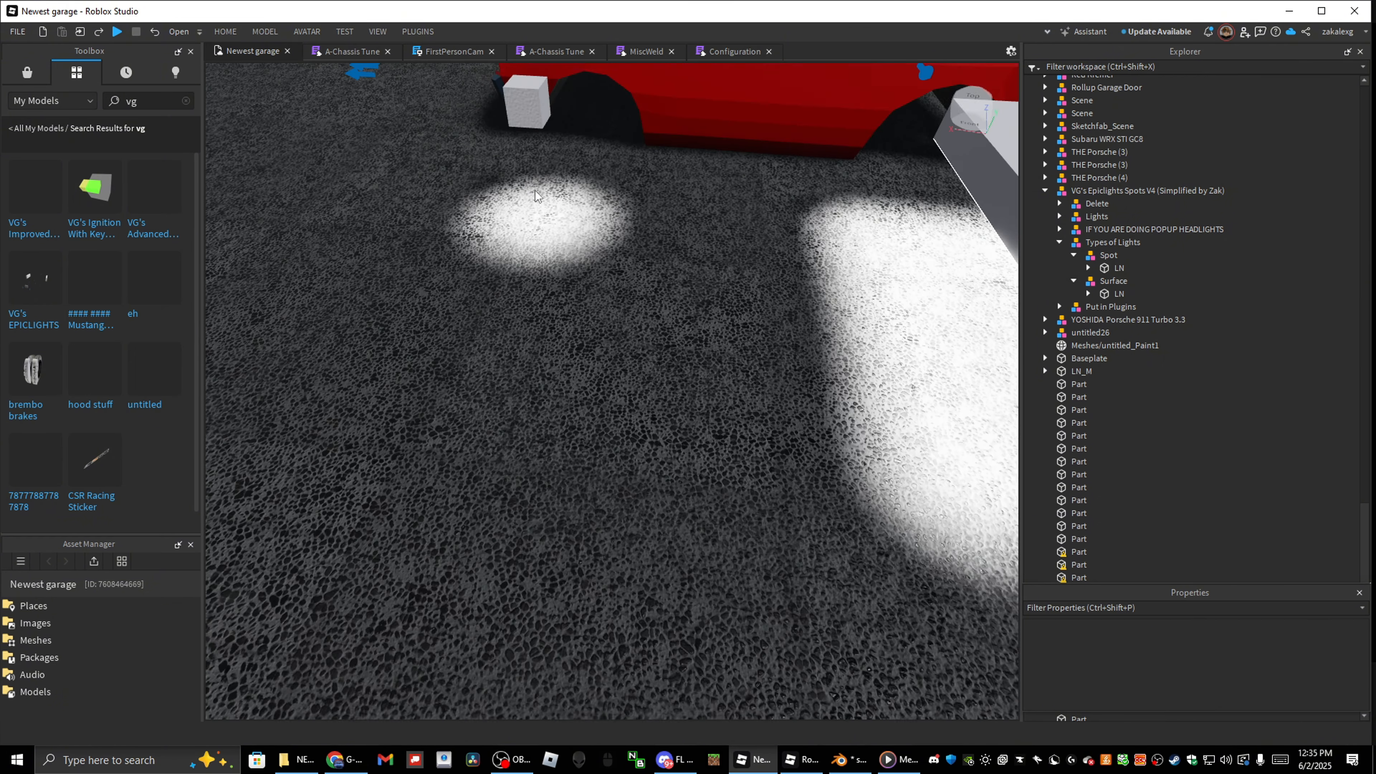
click(528, 121)
key(s)
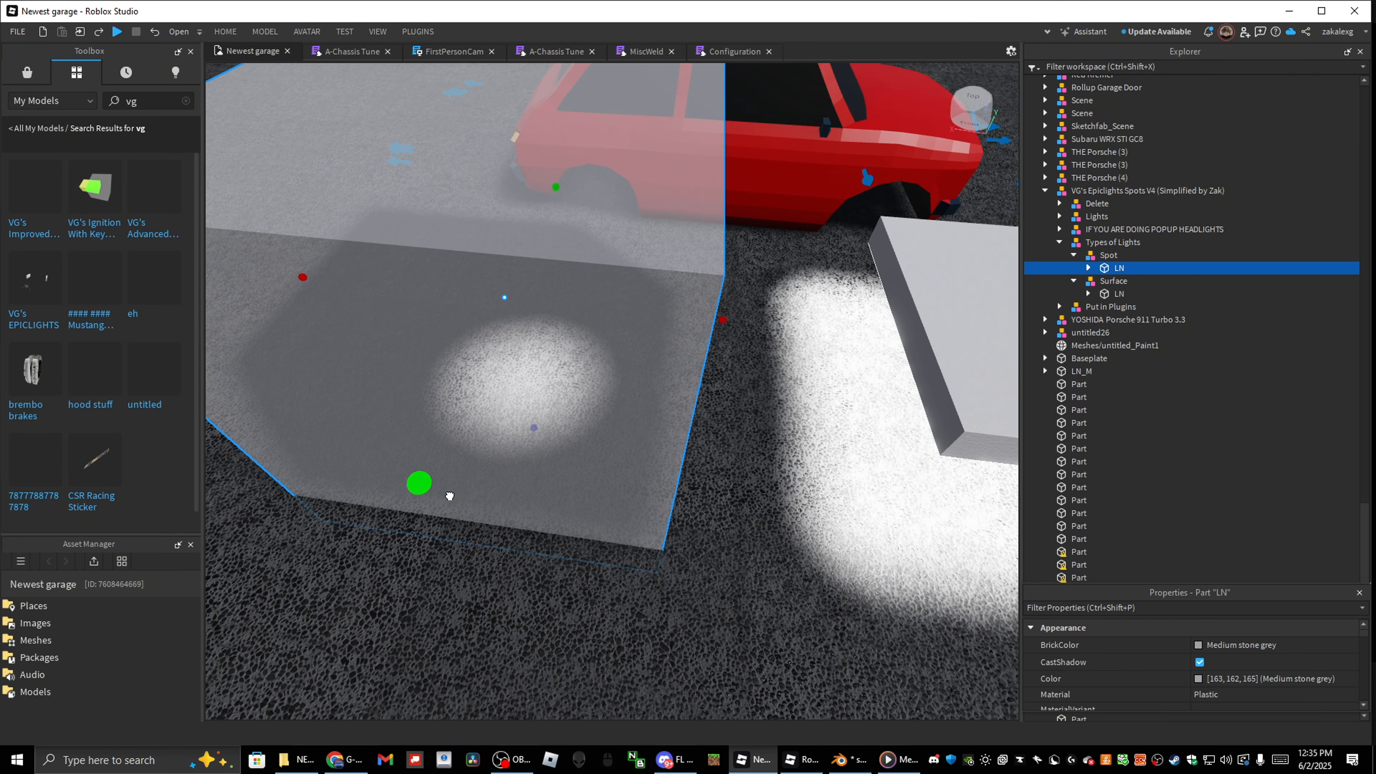
drag(499, 207, 296, 188)
drag(447, 243, 248, 462)
click(569, 538)
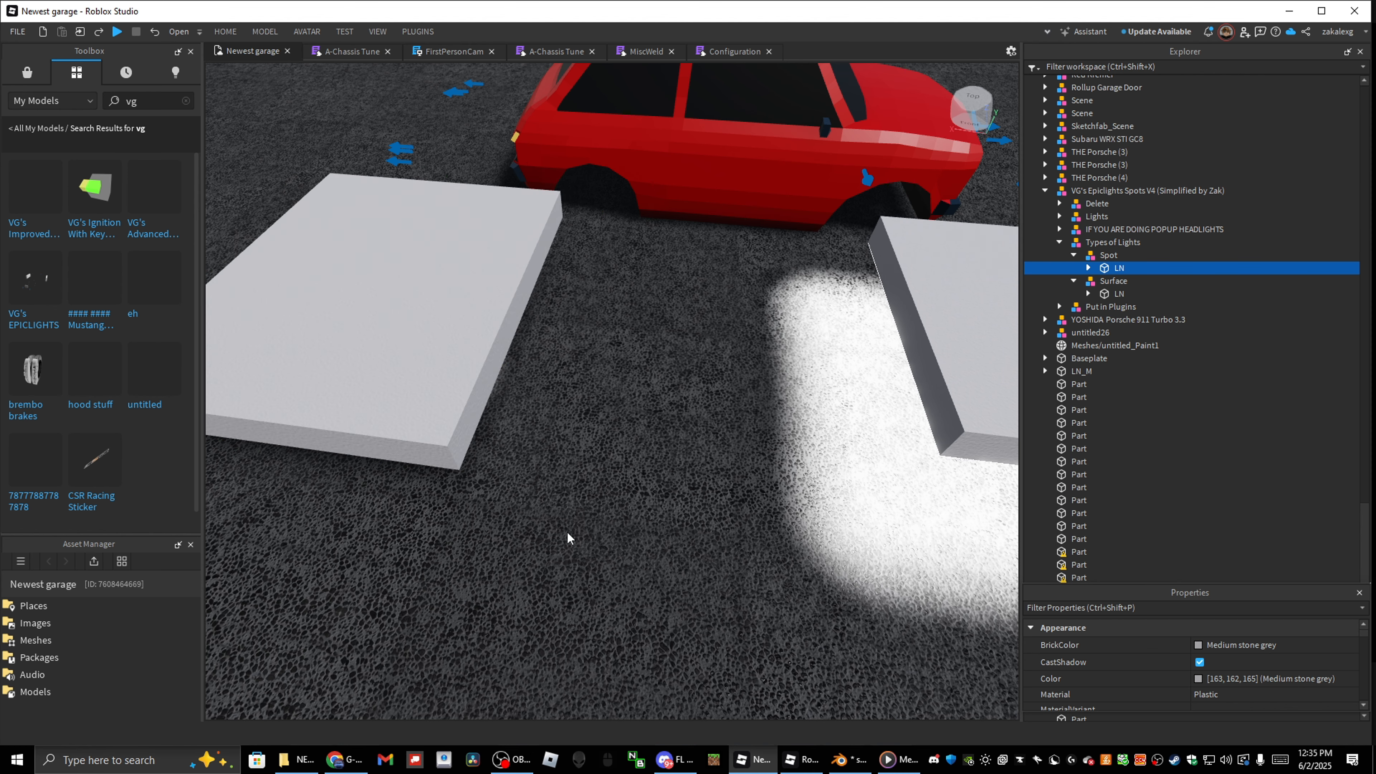
- Compare the two enlarged light parts and undo the scaling of both LN parts
key(w)
right_drag(391, 376, 391, 377)
key(s)
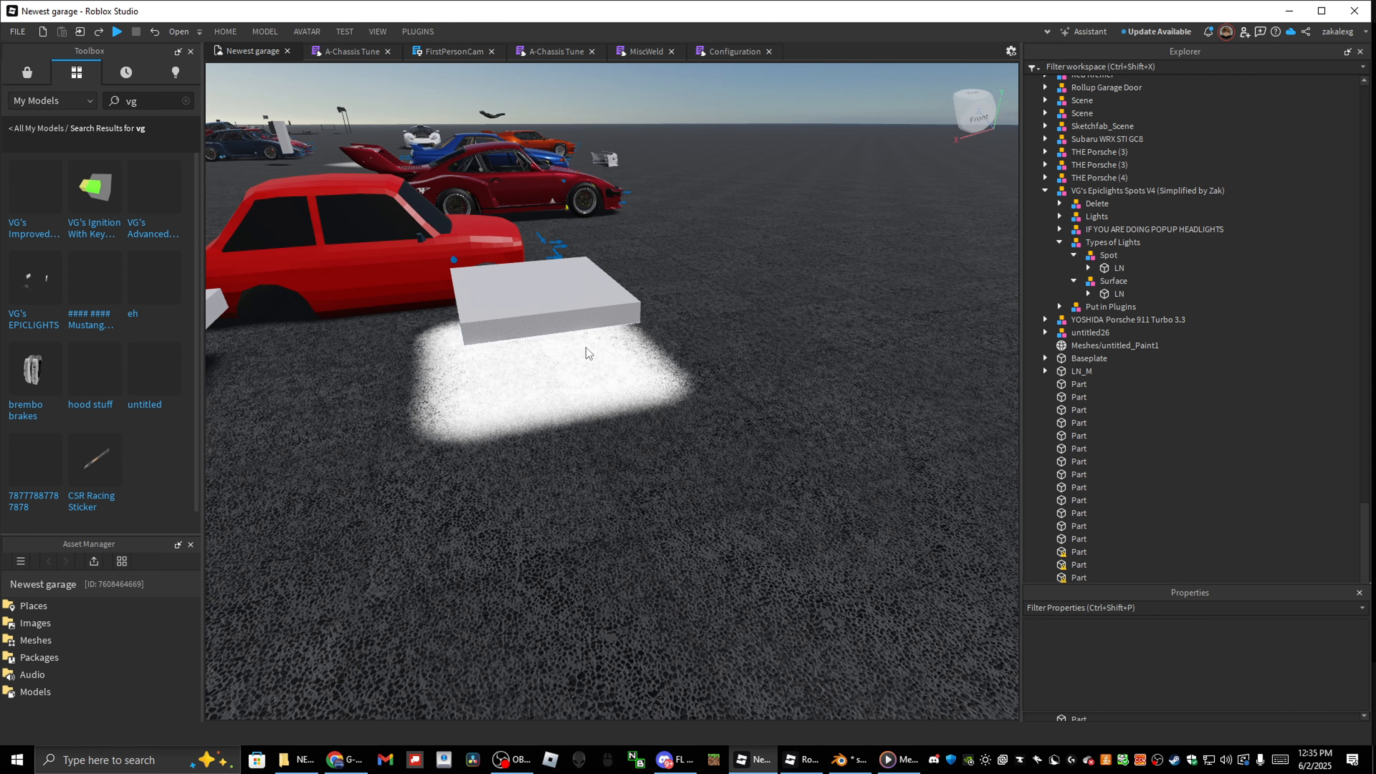
right_drag(513, 324, 513, 324)
key(a)
key(ctrl+z)
key(ctrl+z)
key(ctrl+z)
key(ctrl+z)
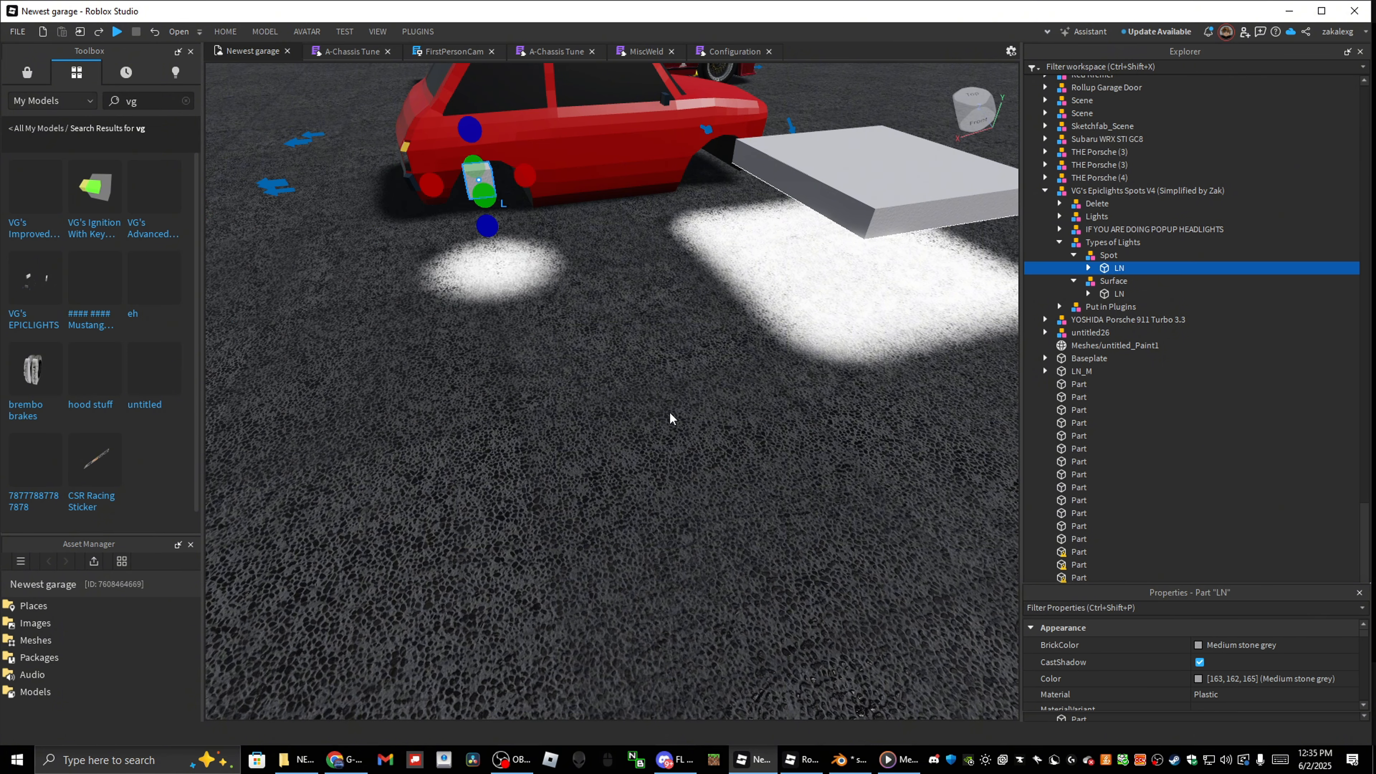
click(671, 410)
key(w)
right_drag(678, 400, 704, 434)
key(s)
key(s)
right_drag(667, 523, 668, 523)
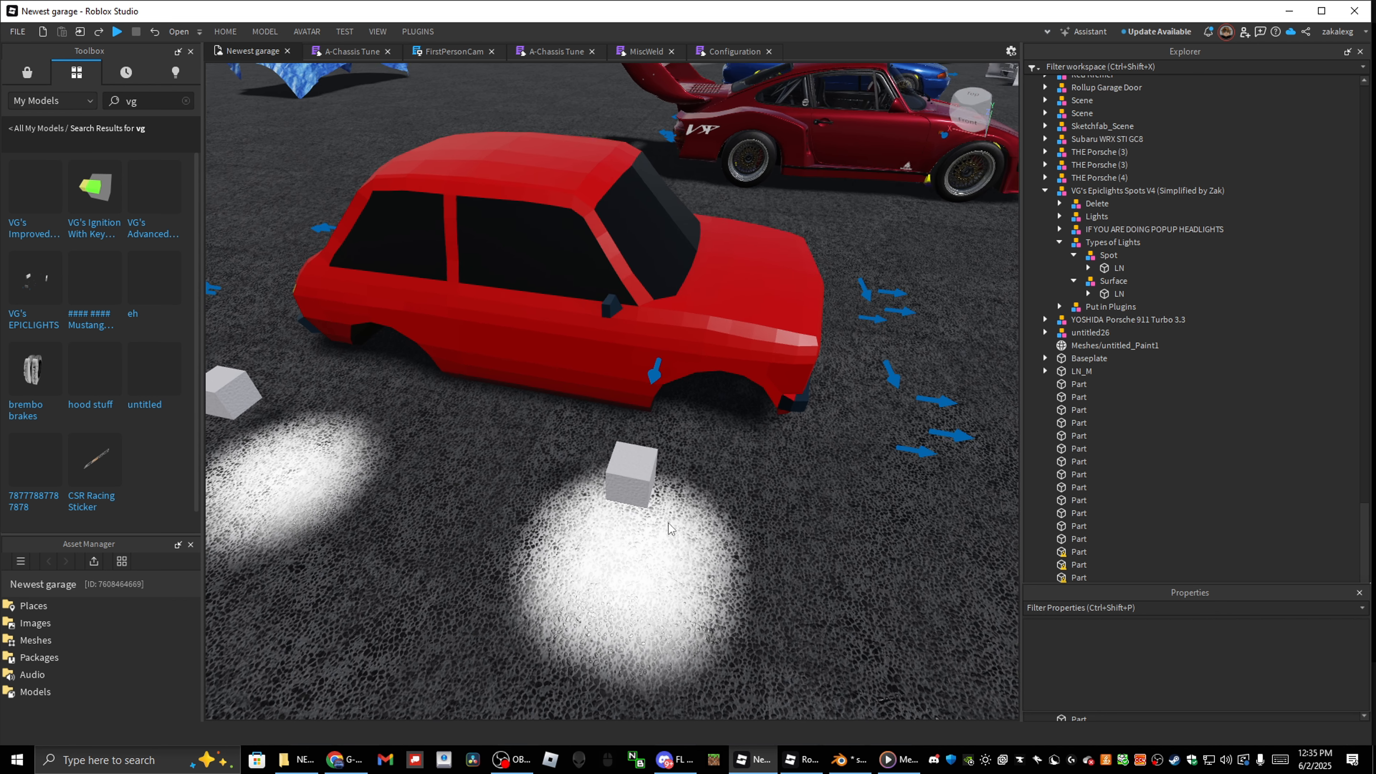
- Select the Surface LN part and examine the tail lights on the maroon Porsche and the orange Pantera
click(640, 489)
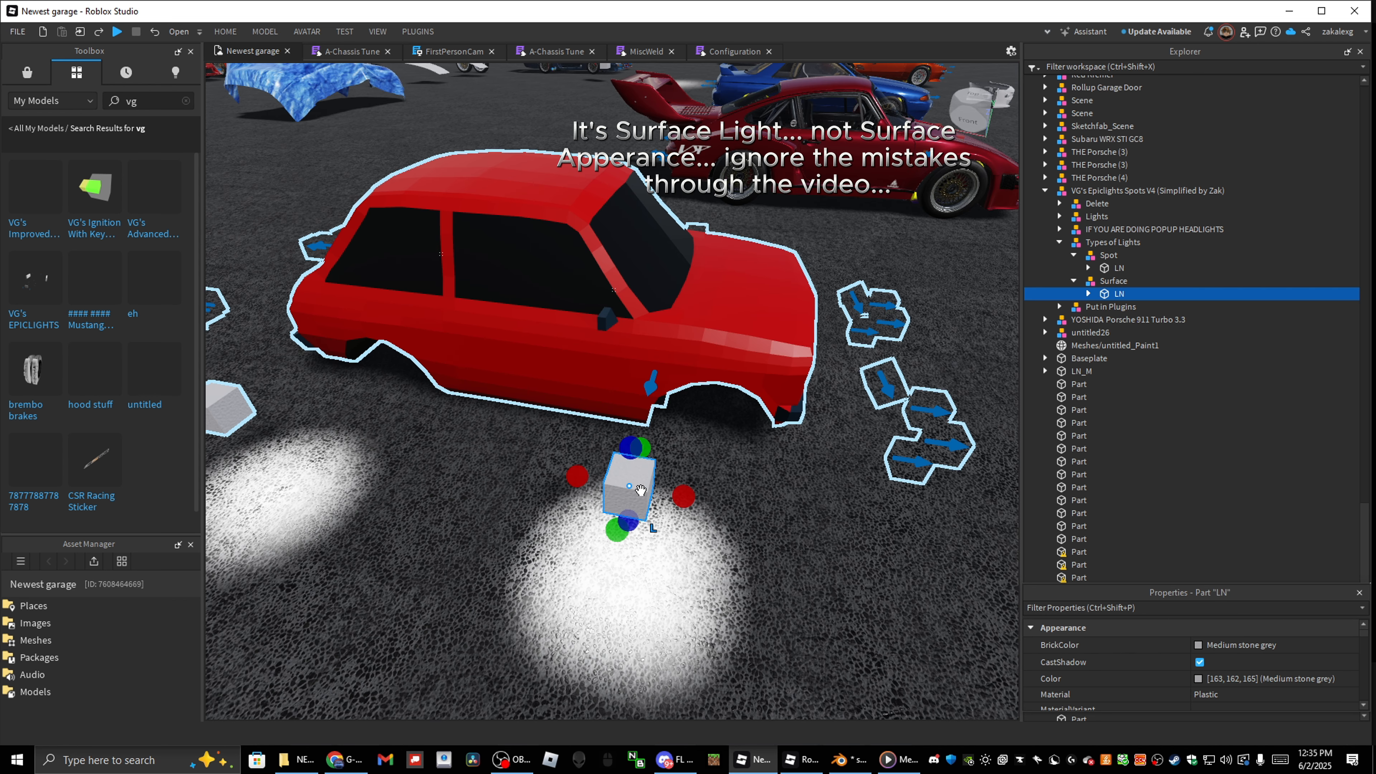
key(w)
right_drag(560, 433, 579, 439)
key(s)
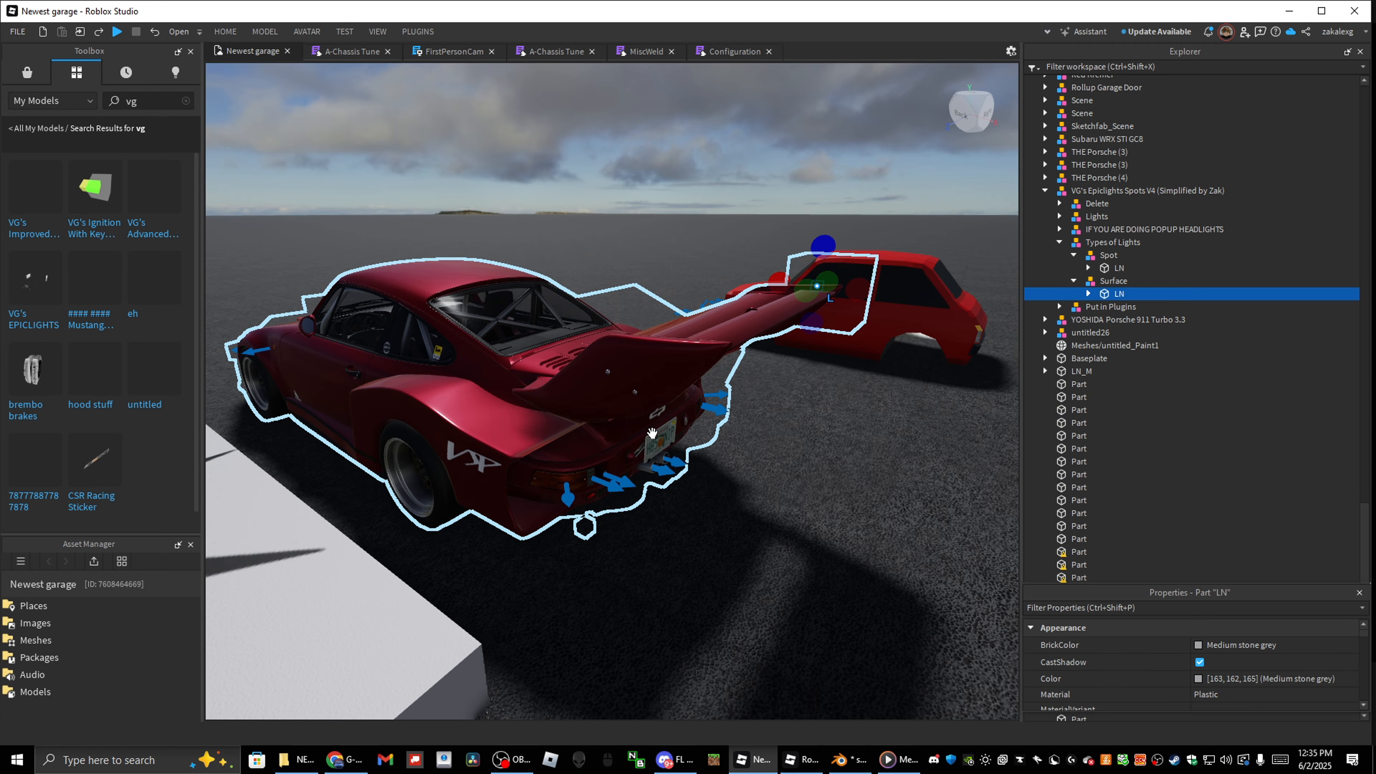
right_drag(648, 454, 641, 415)
key(w)
key(w)
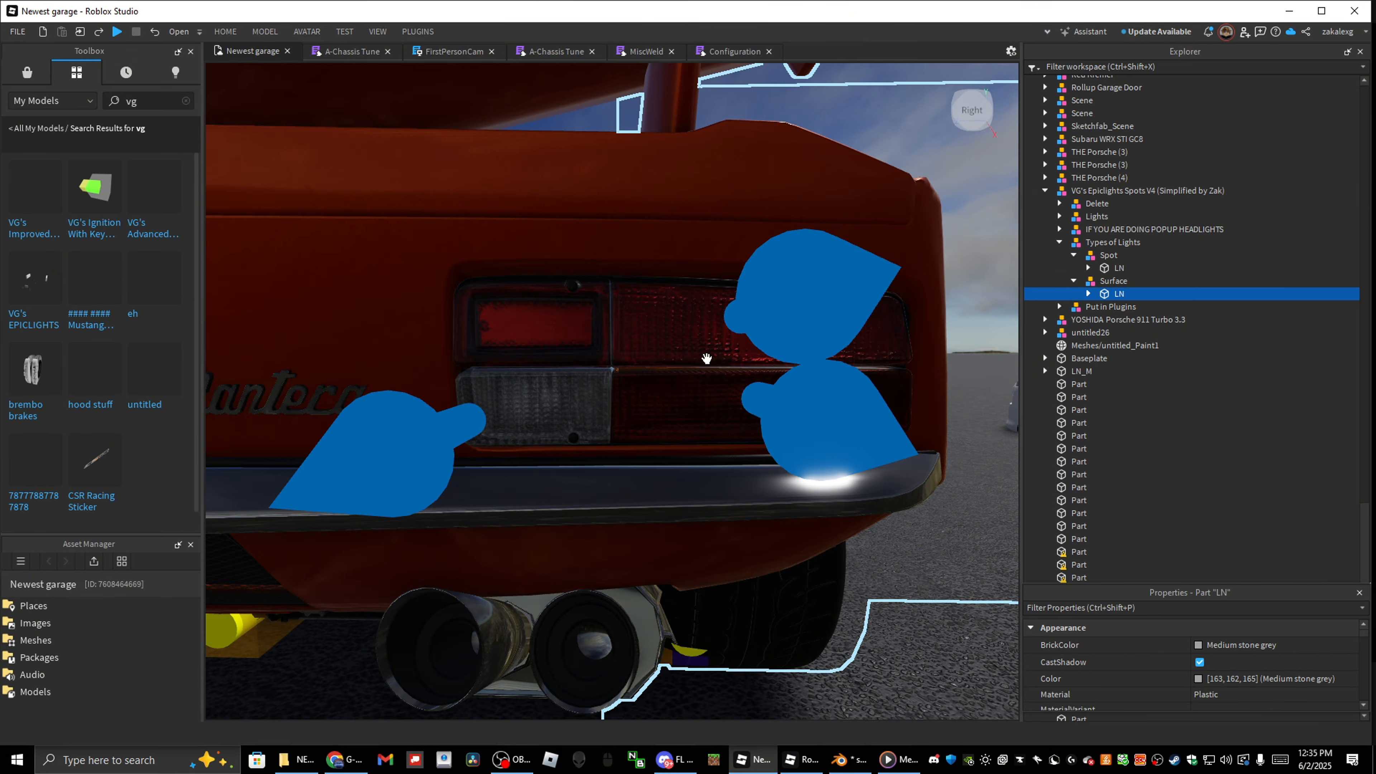
- Inspect the headlights on the number 70 Porsche in the car row and return to the red placeholder car
key(d)
right_drag(707, 358, 698, 368)
key(w)
key(w)
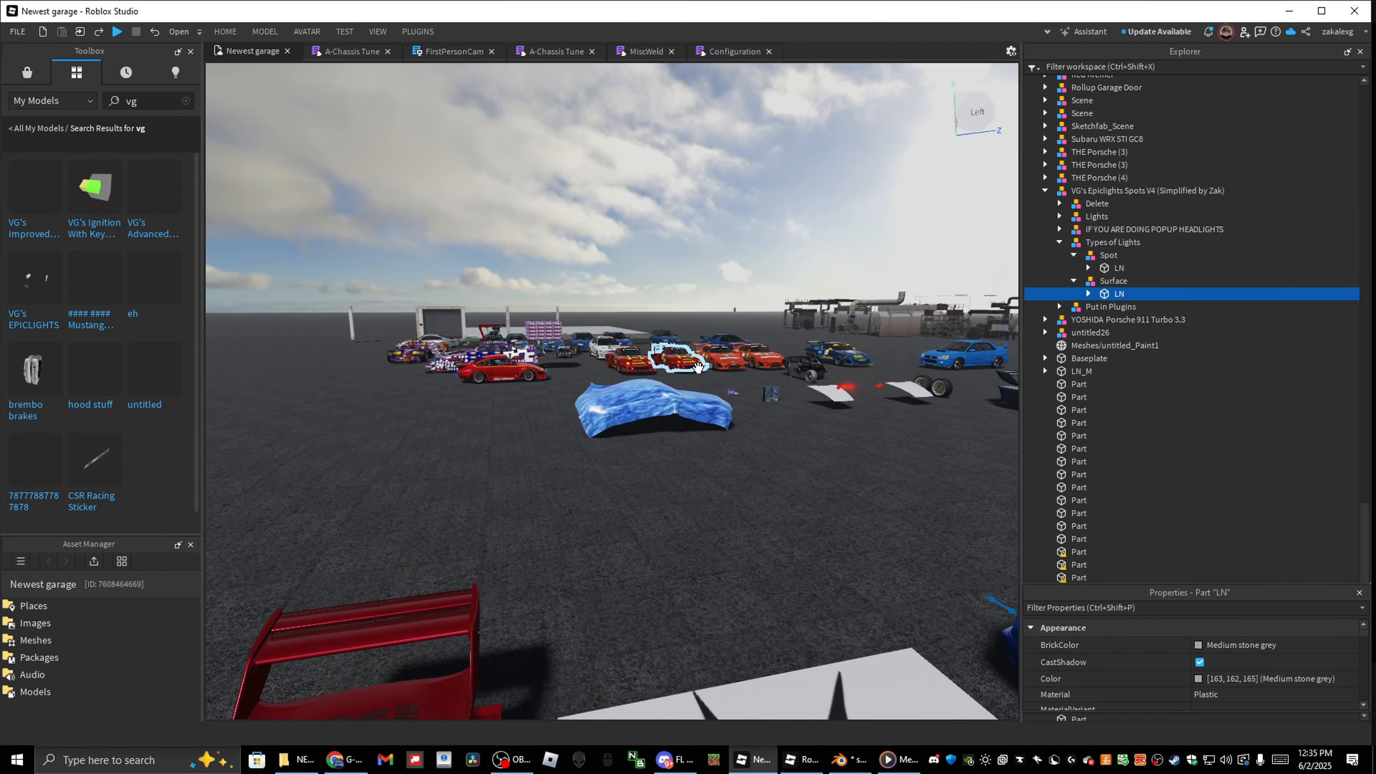
scroll(697, 369, up, 15)
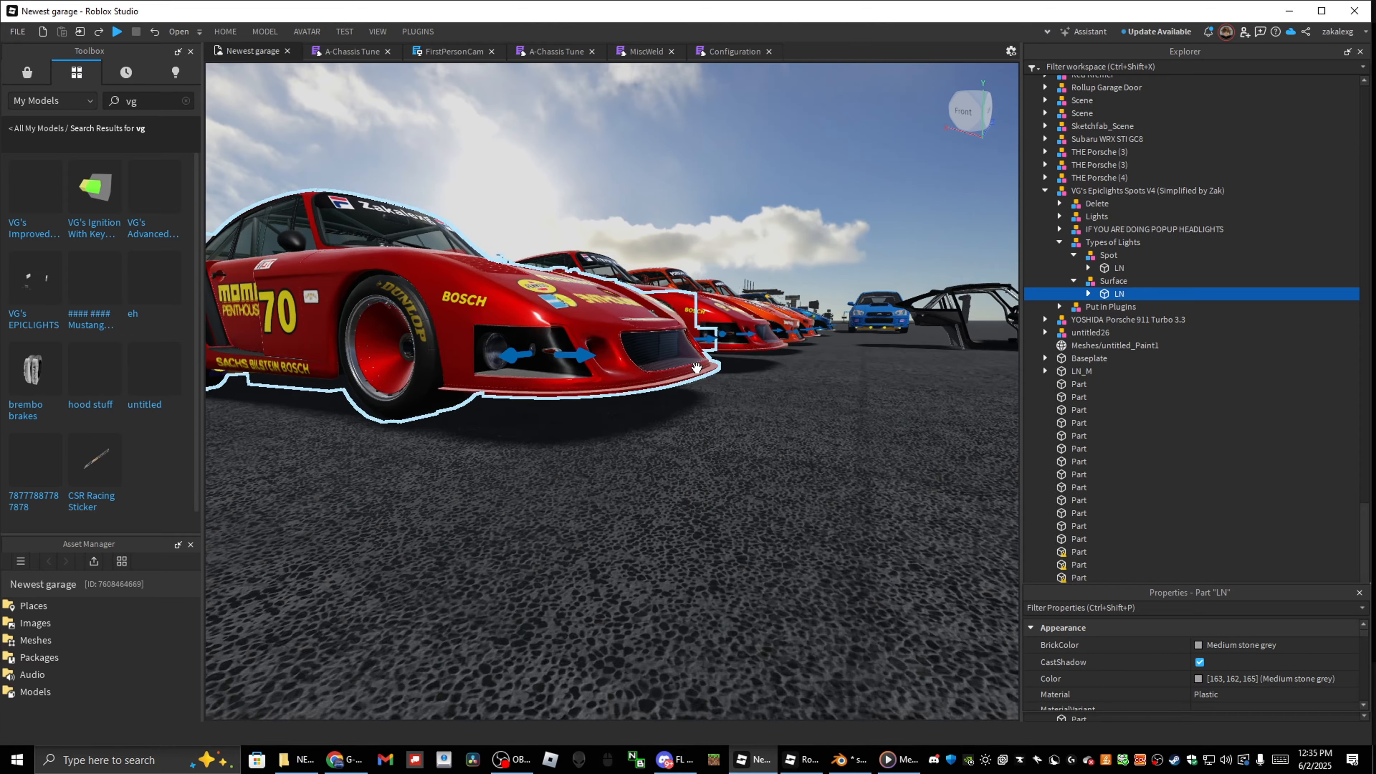
scroll(698, 368, up, 10)
right_drag(697, 369, 700, 313)
key(f)
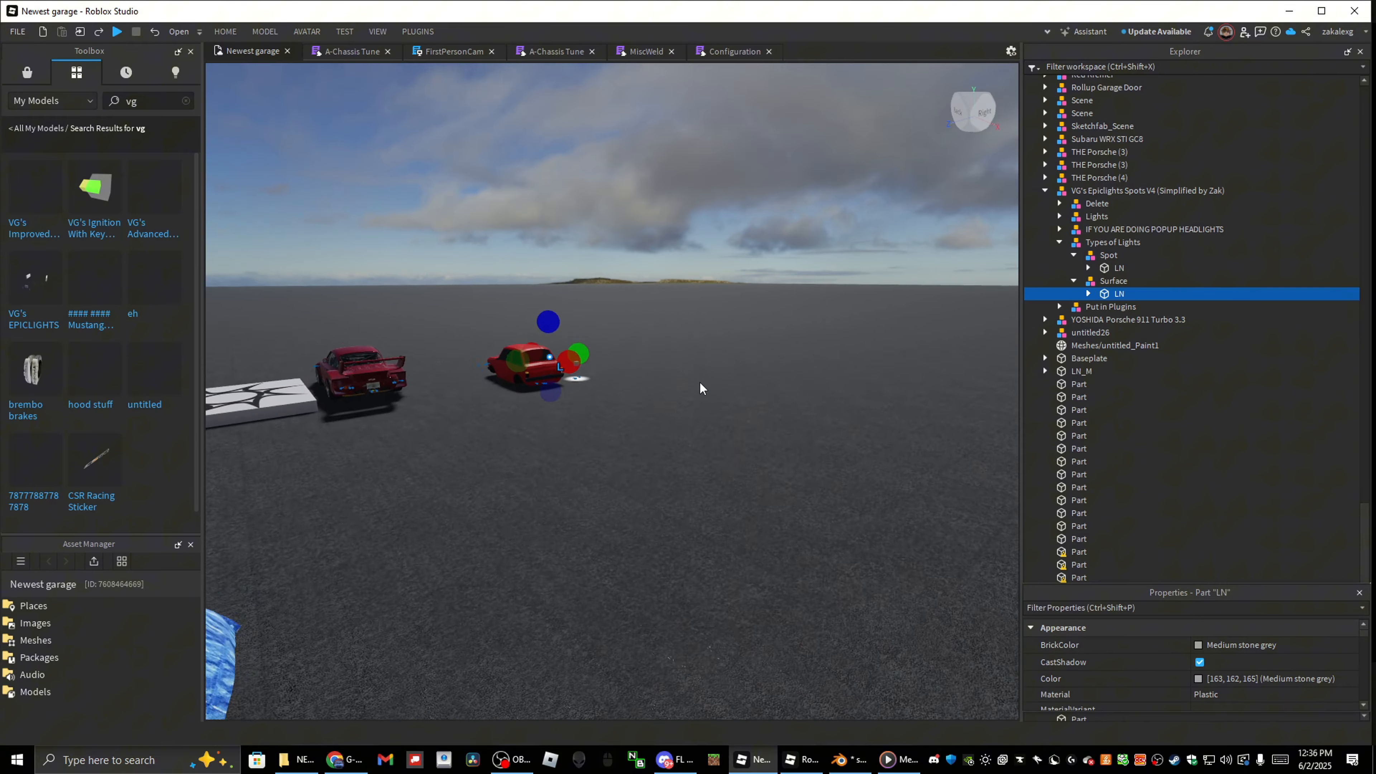
right_drag(699, 381, 700, 383)
click(719, 568)
right_drag(719, 568, 717, 563)
scroll(717, 562, down, 3)
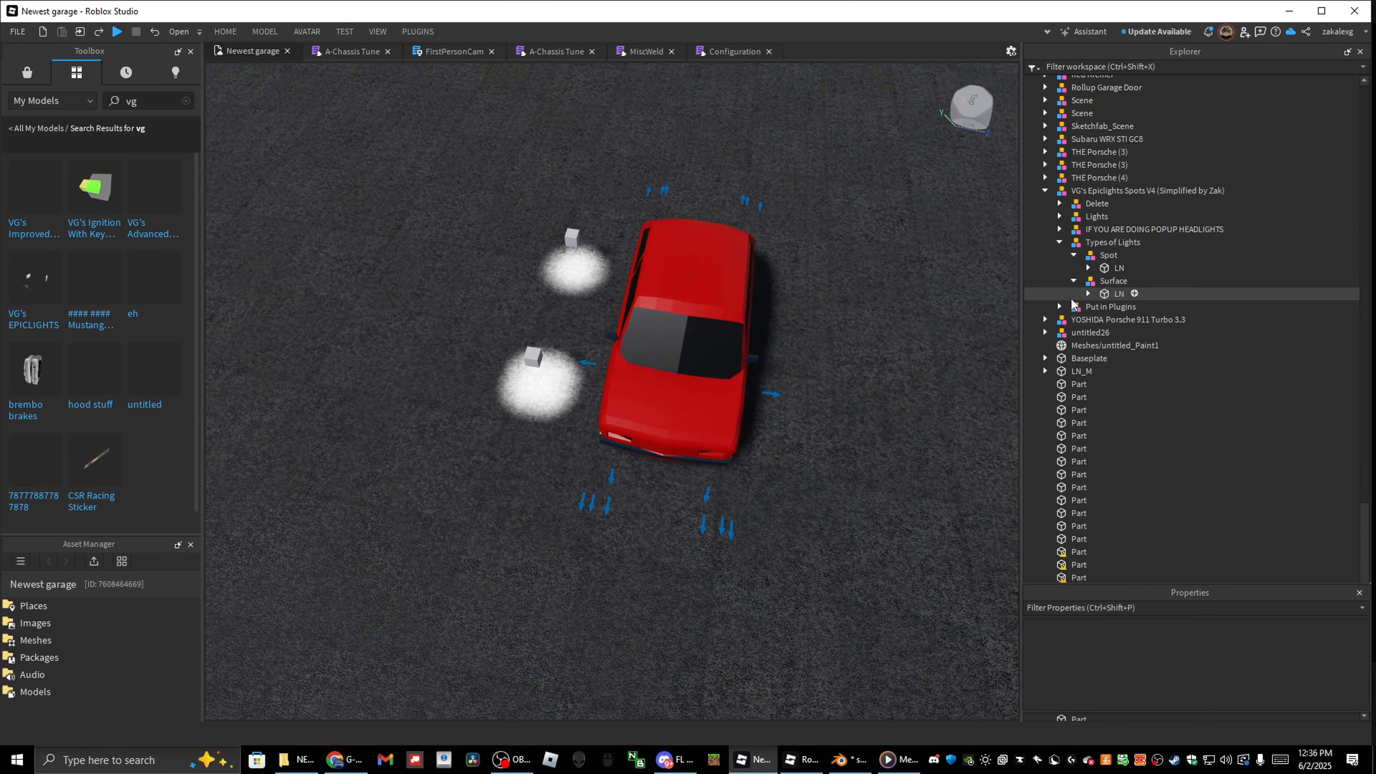
- Open the Configuration script of EPICLIGHTS_V4SPOT inside Put in Plugins and search it for "popu"
click(1059, 255)
click(1073, 268)
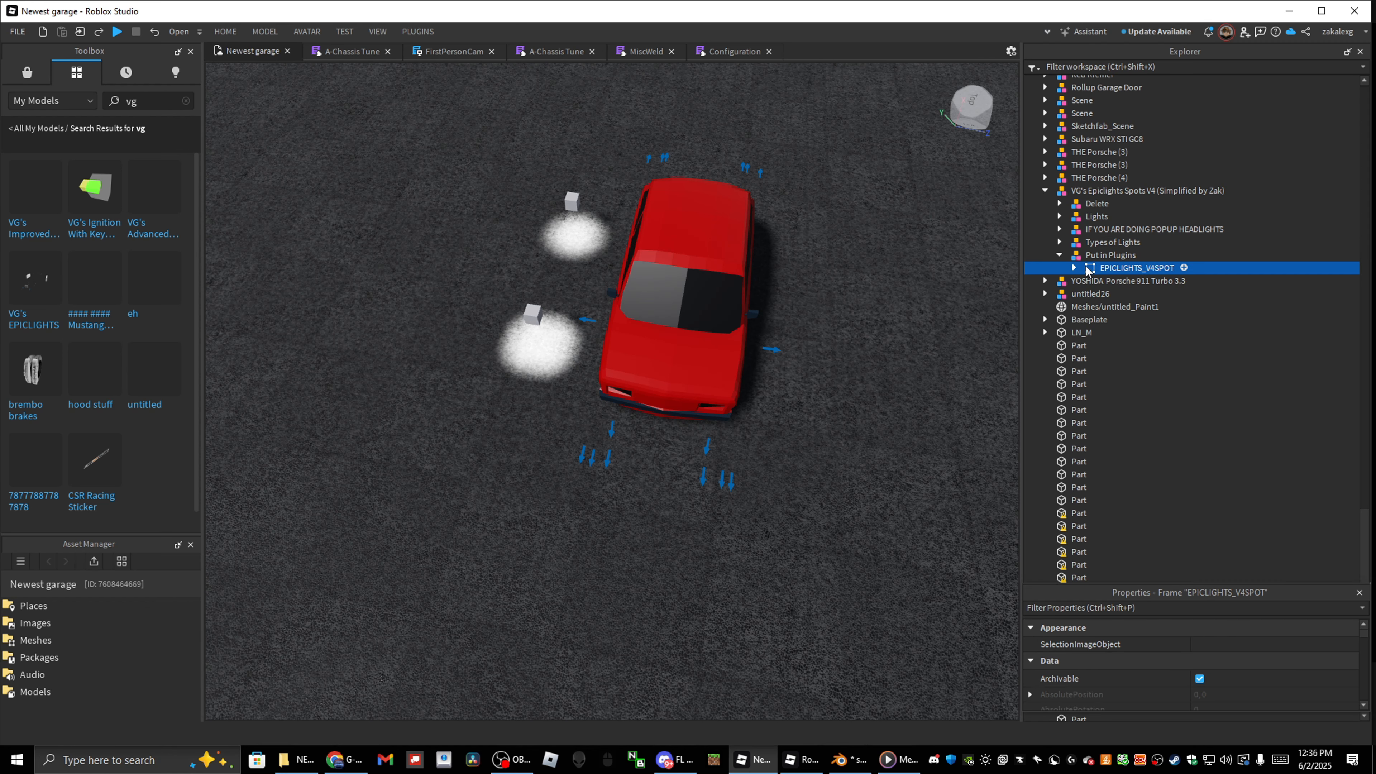
click(1073, 267)
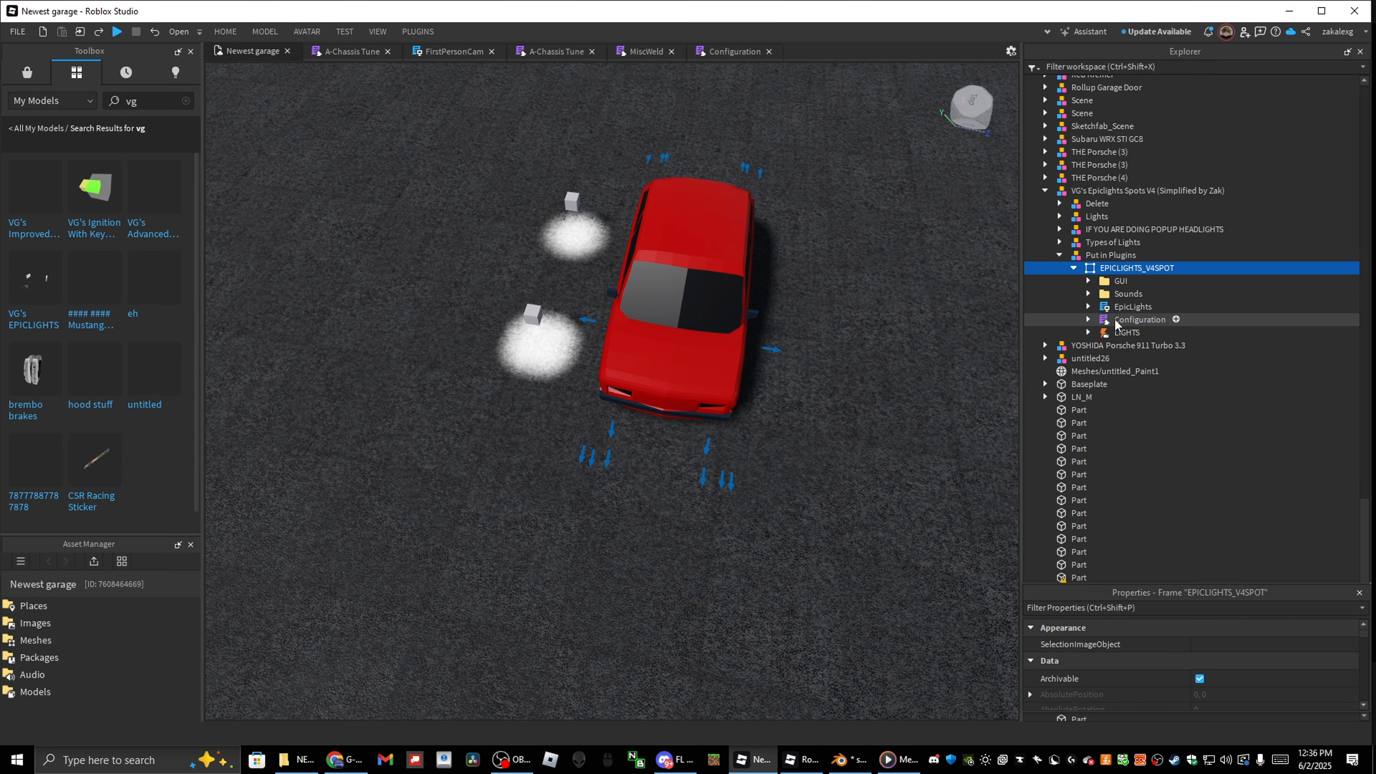
double_click(1125, 321)
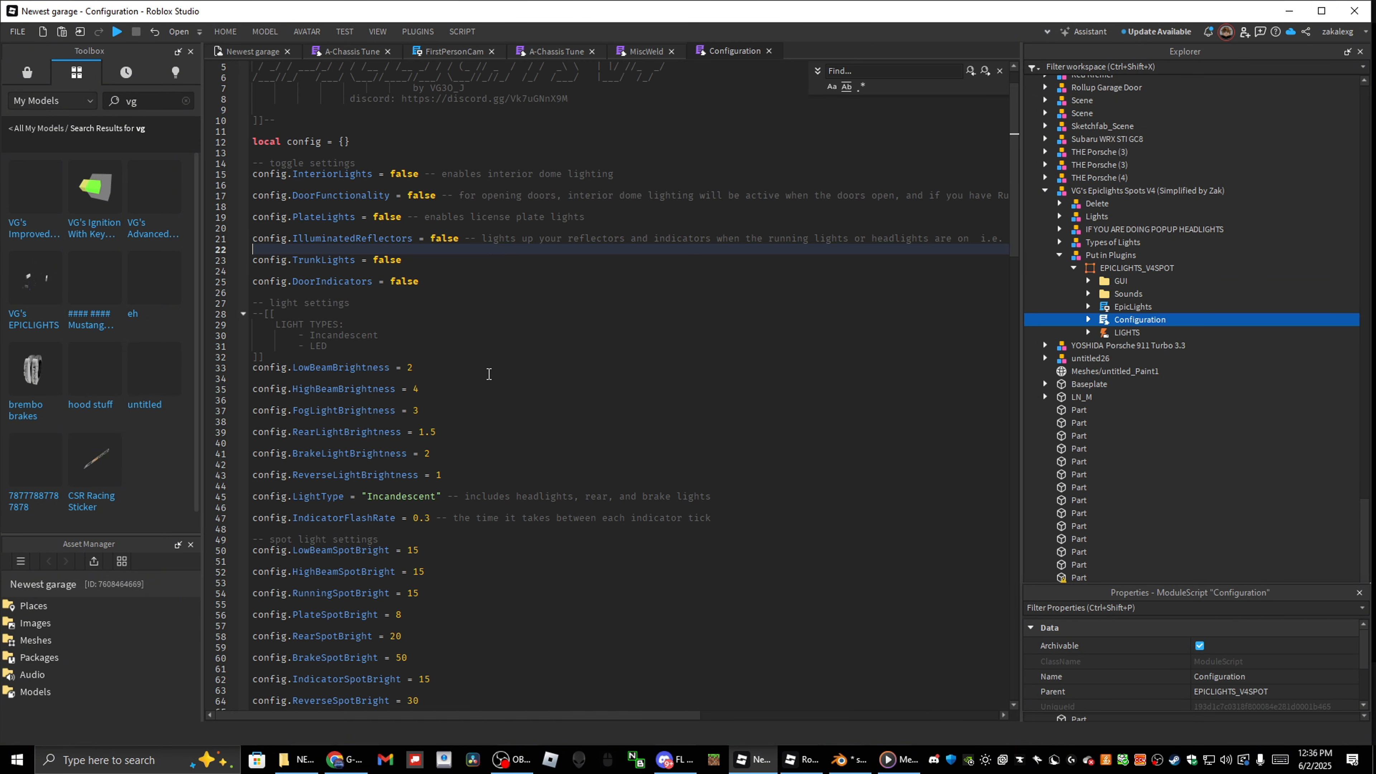
scroll(489, 365, down, 10)
text(popu)
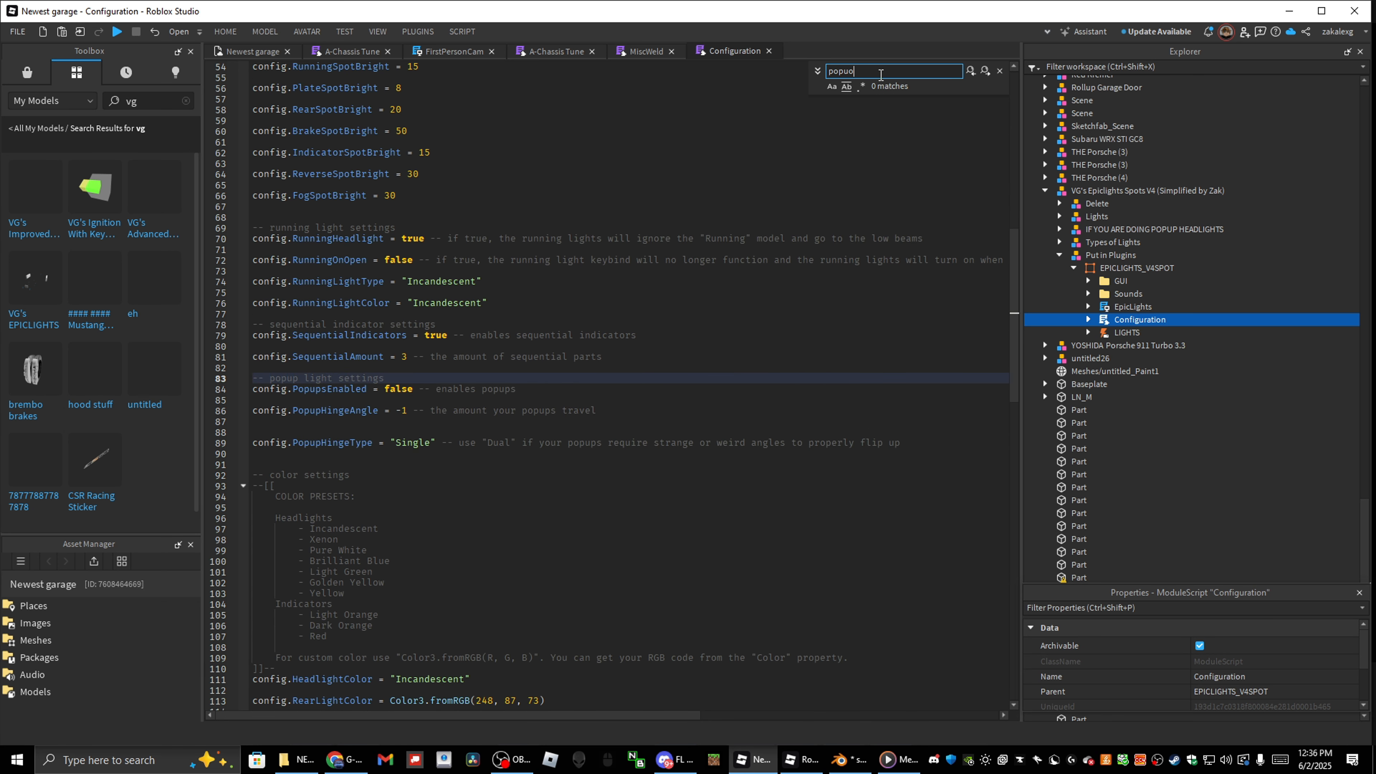
- Set config.PopupsEnabled to true in the popup light settings and undo the change
double_click(393, 389)
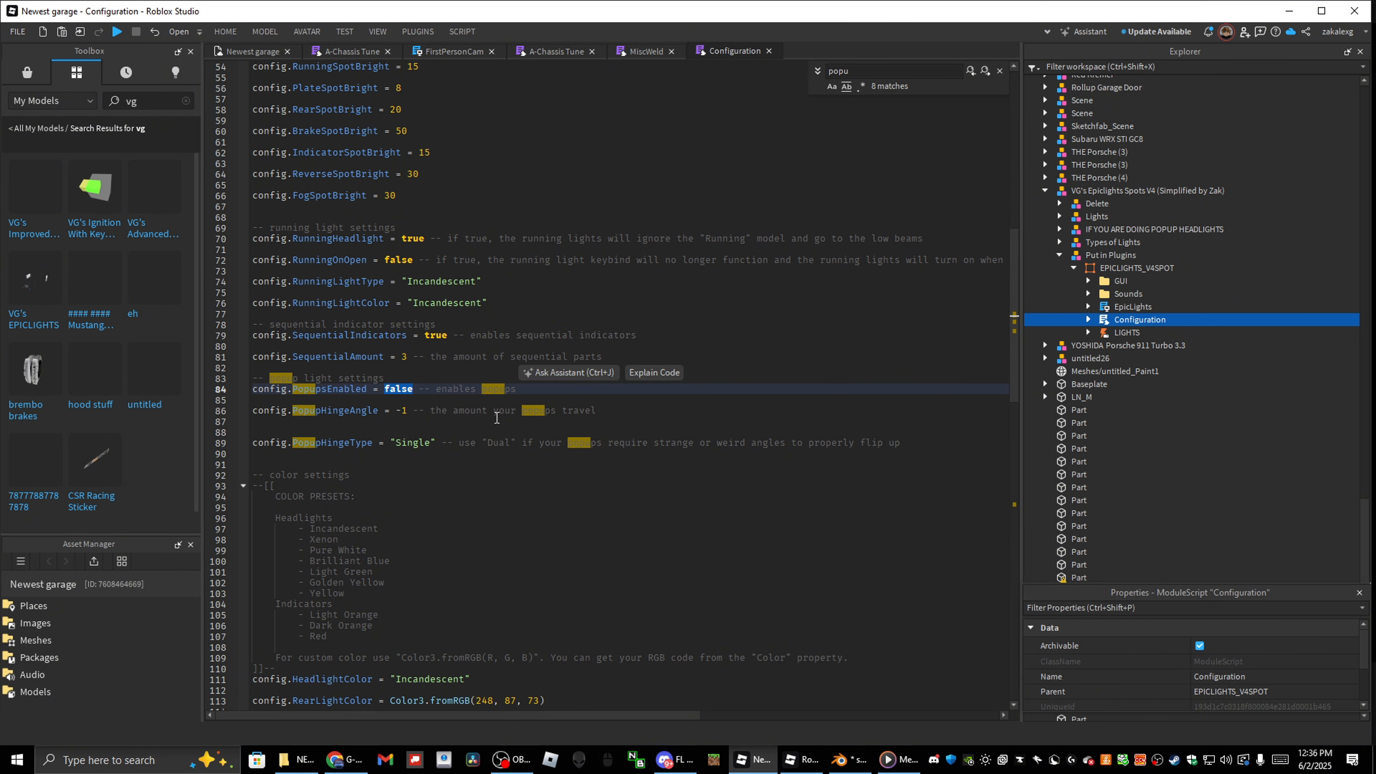
text(true)
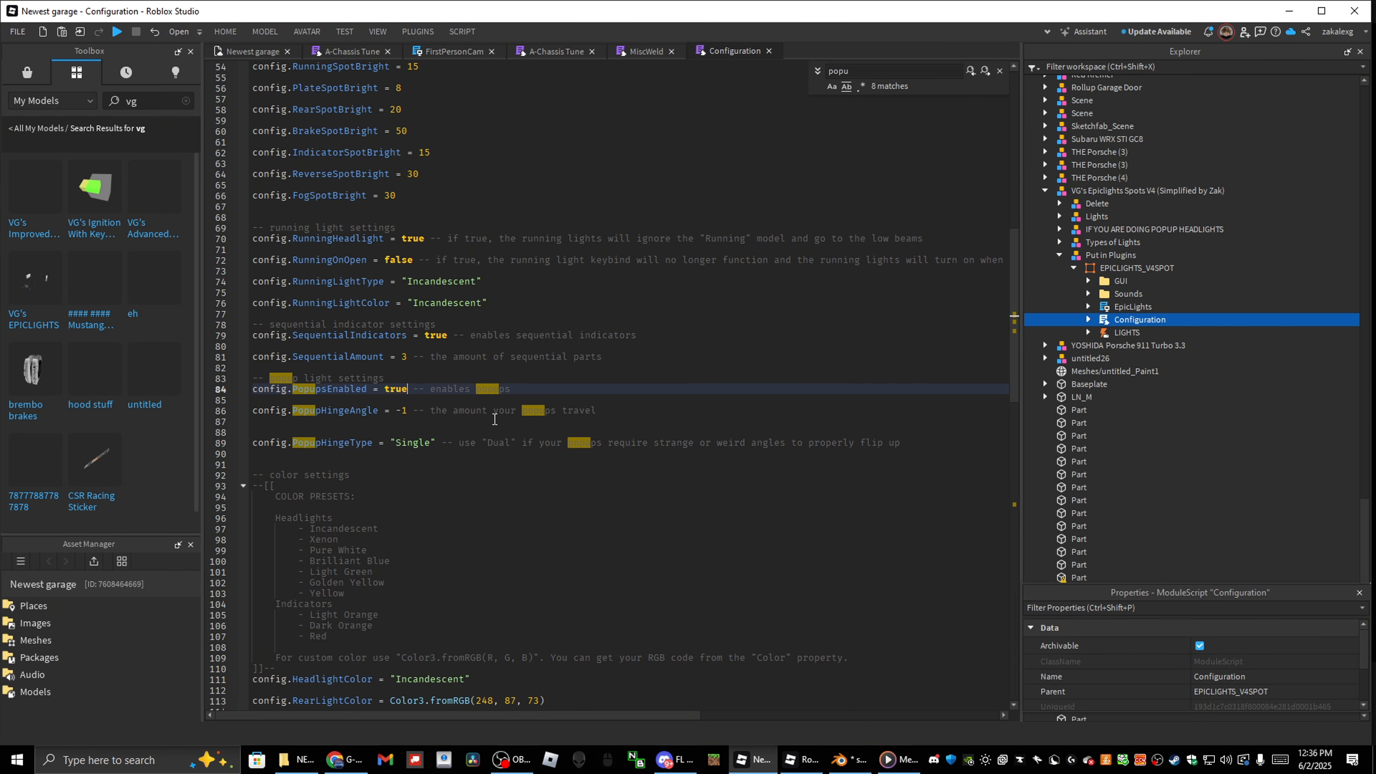
key(ctrl+z)
click(423, 462)
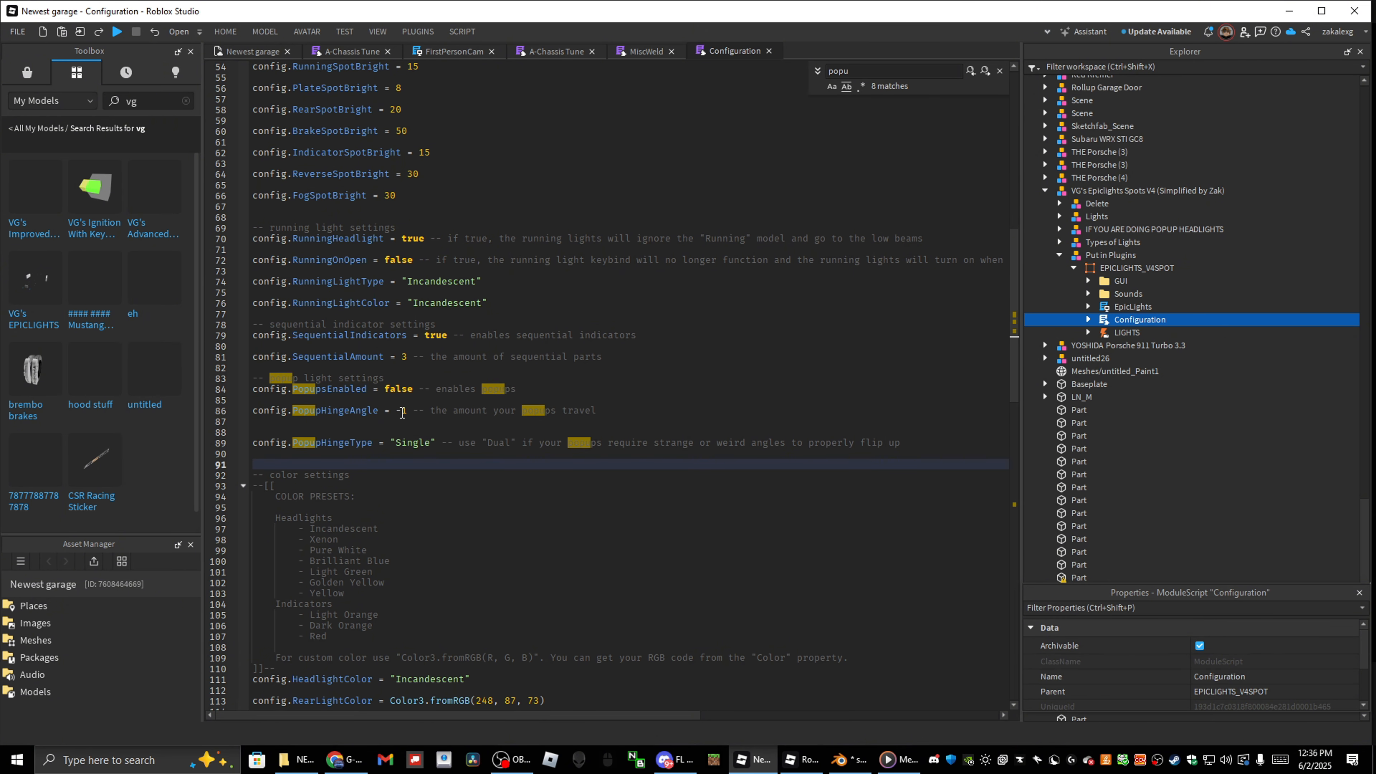
- Return to the garage scene, collapse the Put in Plugins group, and view the red car beside the Porsche
click(260, 52)
click(890, 467)
click(1060, 255)
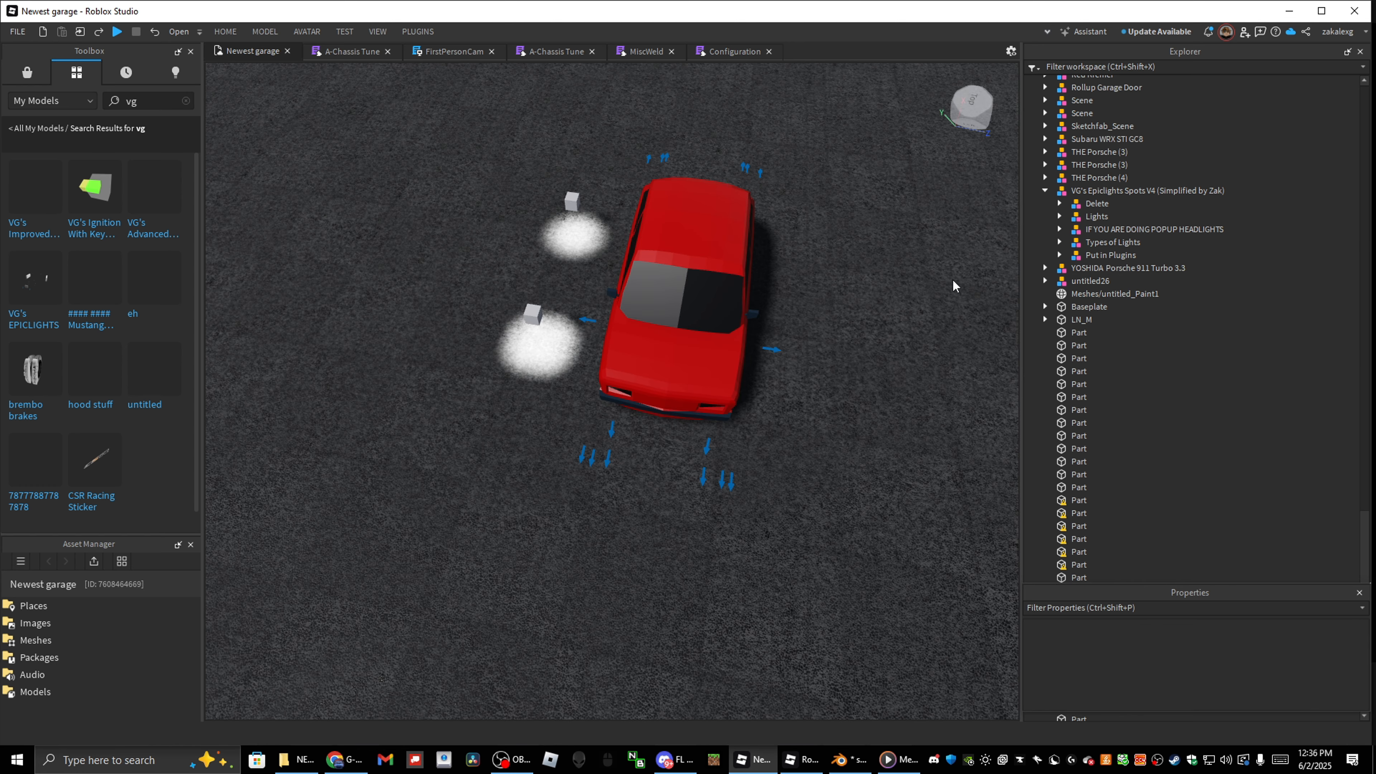
right_drag(666, 438, 665, 437)
scroll(665, 437, down, 4)
scroll(666, 437, up, 3)
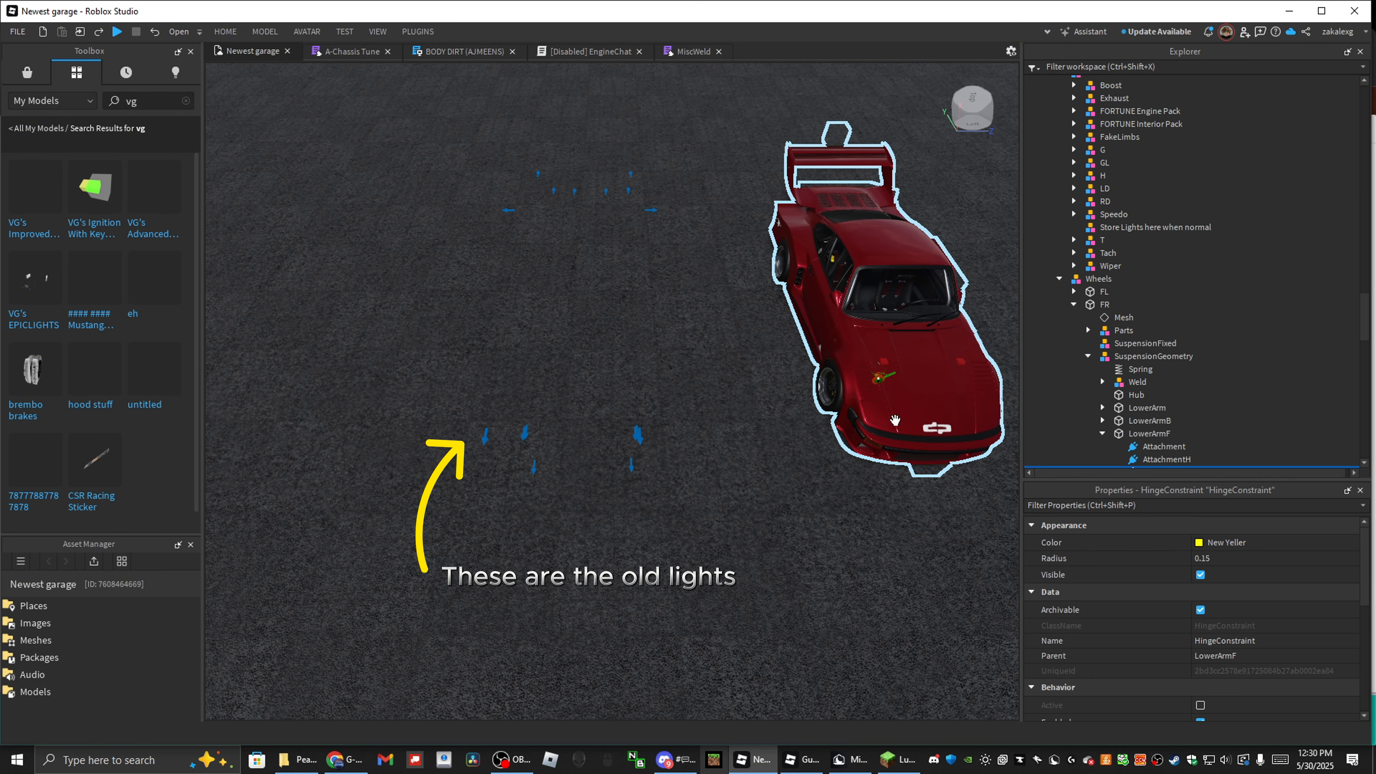
- Select the Porsche 930 935 Kit and review its Misc group and the Plugins folder in A-Chassis Tune
click(895, 420)
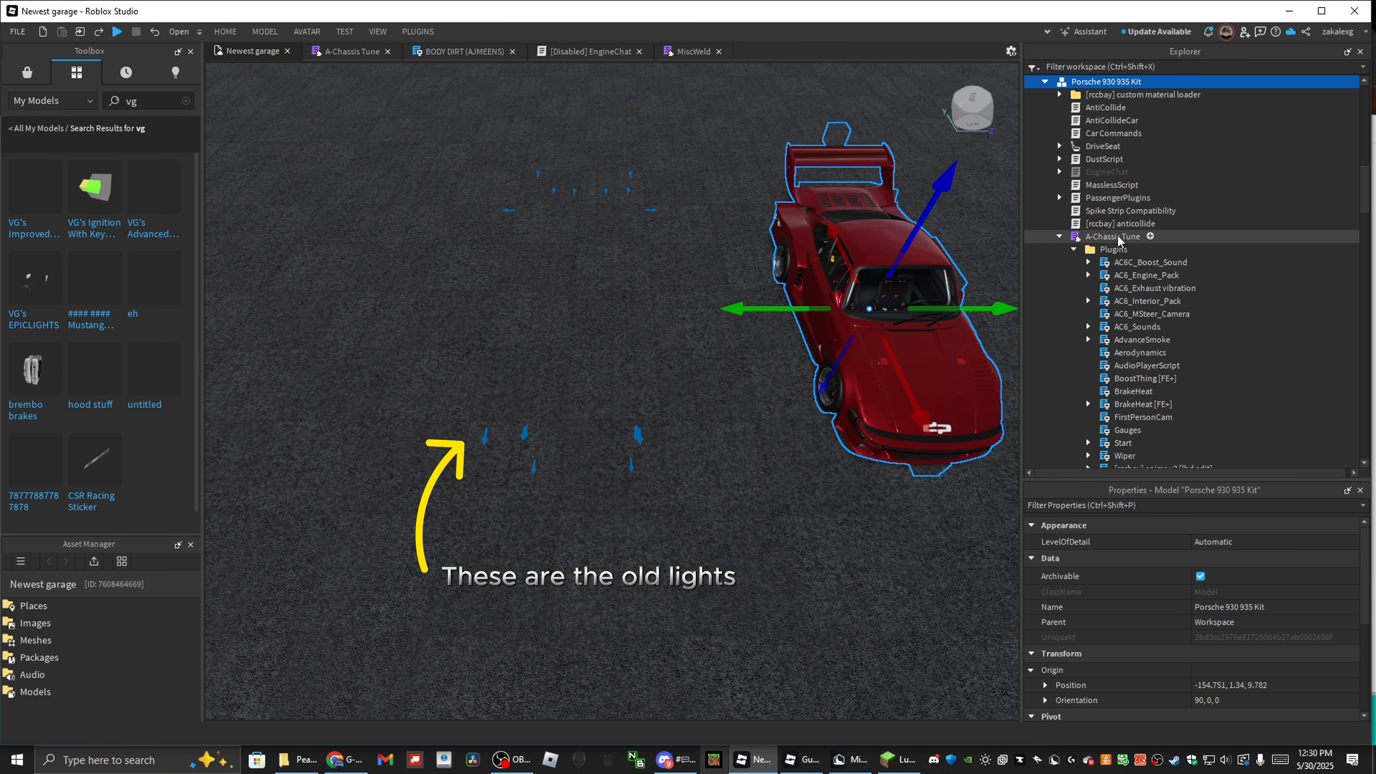
click(1059, 249)
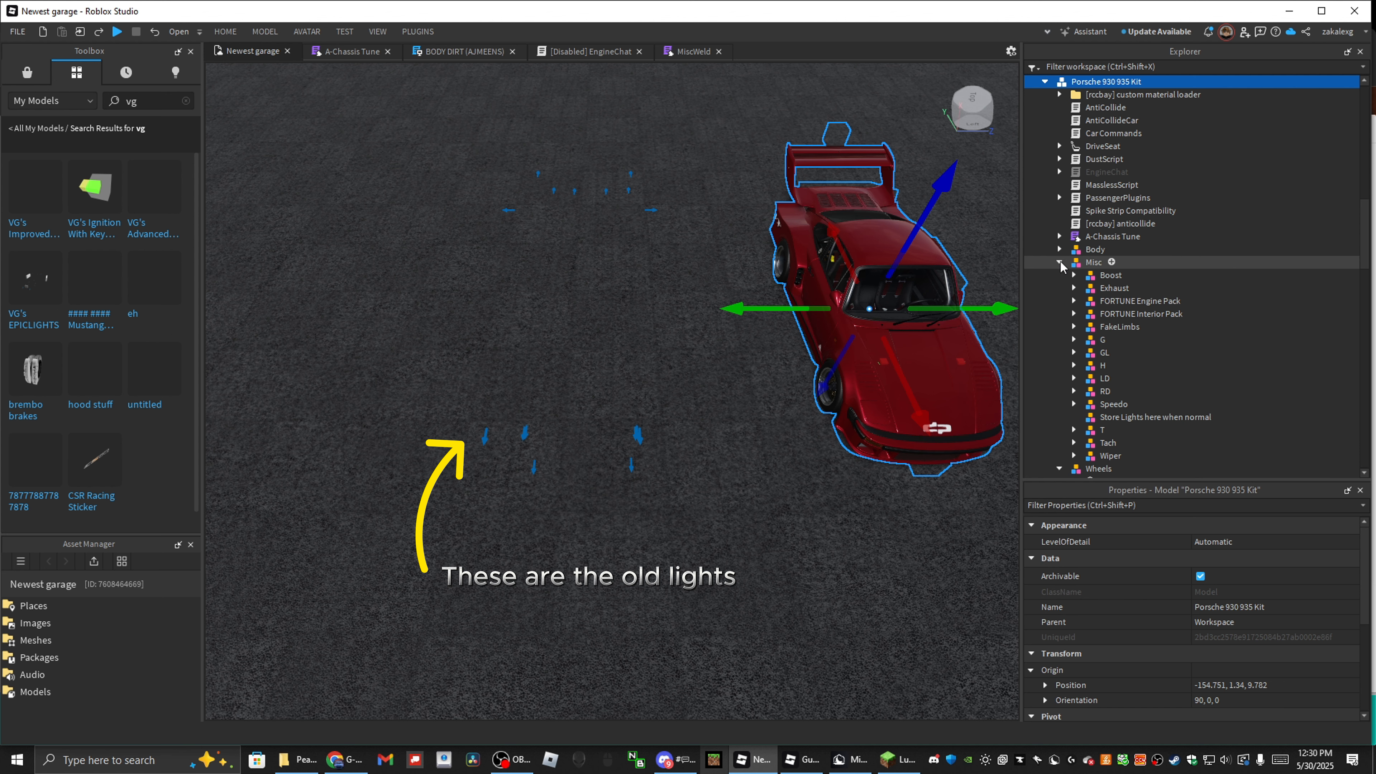
click(1059, 249)
click(1076, 238)
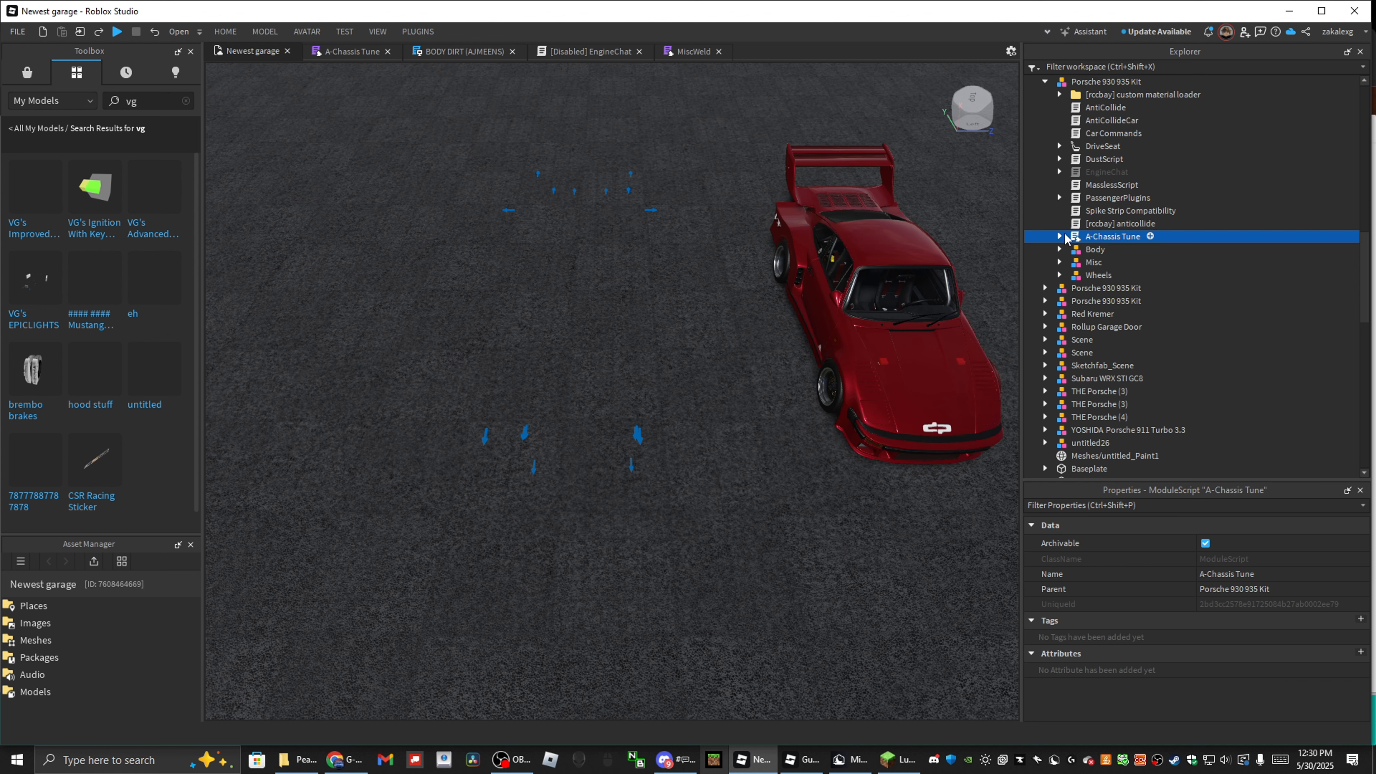
click(1059, 236)
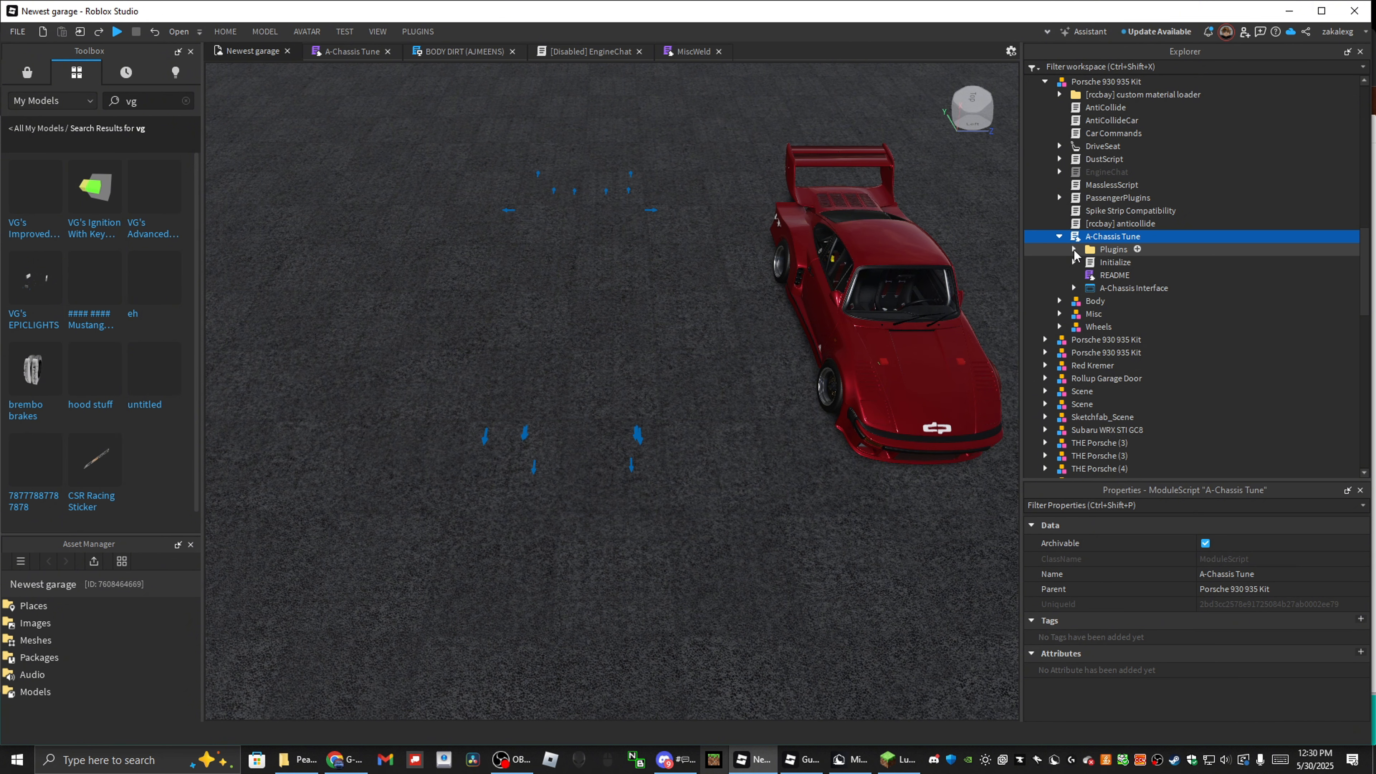
click(1074, 251)
scroll(1149, 278, down, 5)
- Select the old lights model beside the Porsche and review the contents of $$ EPICLIGHTS_V4 $$
click(667, 561)
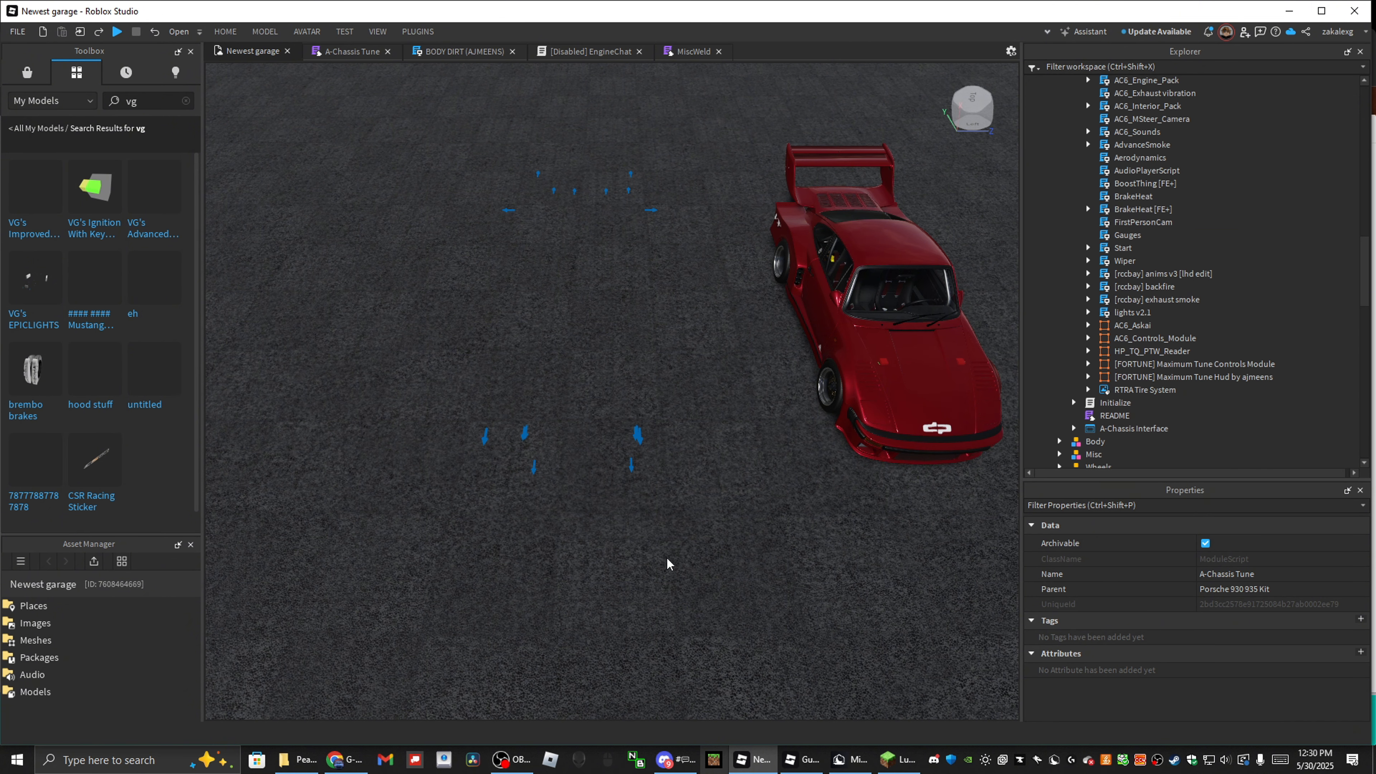
click(639, 435)
drag(1116, 169, 1094, 270)
scroll(1185, 175, down, 10)
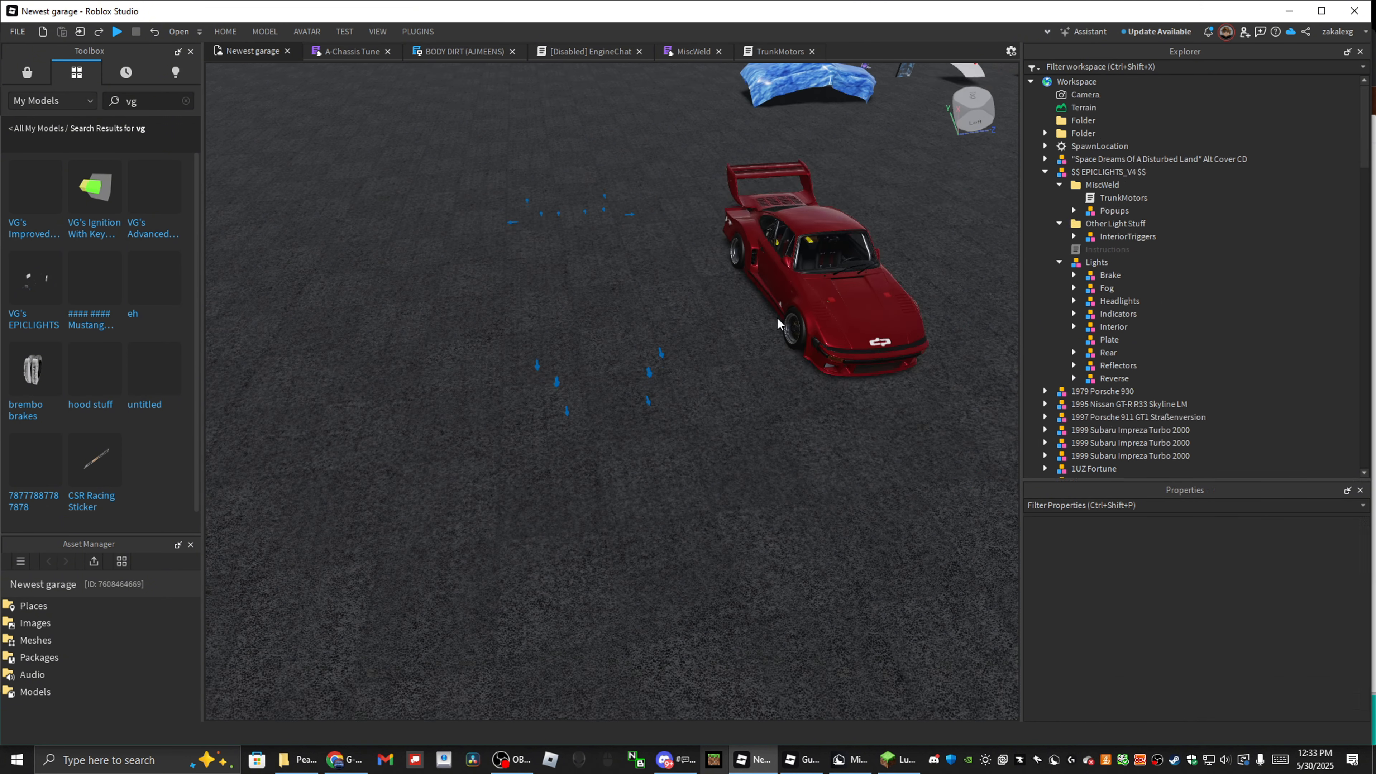
key(e)
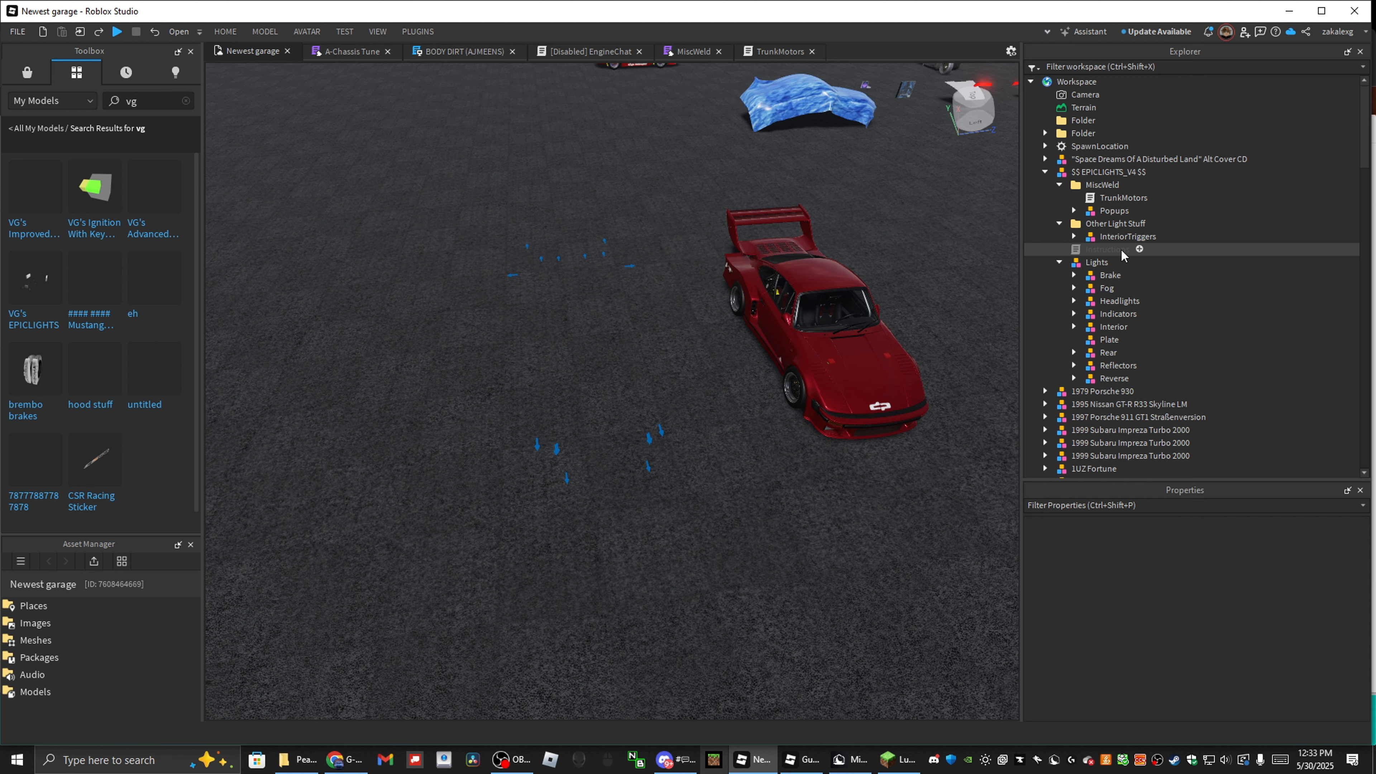
- Select the MiscWeld folder in $$ EPICLIGHTS_V4 $$ and open the disabled Instructions script at its installation notes
click(1089, 187)
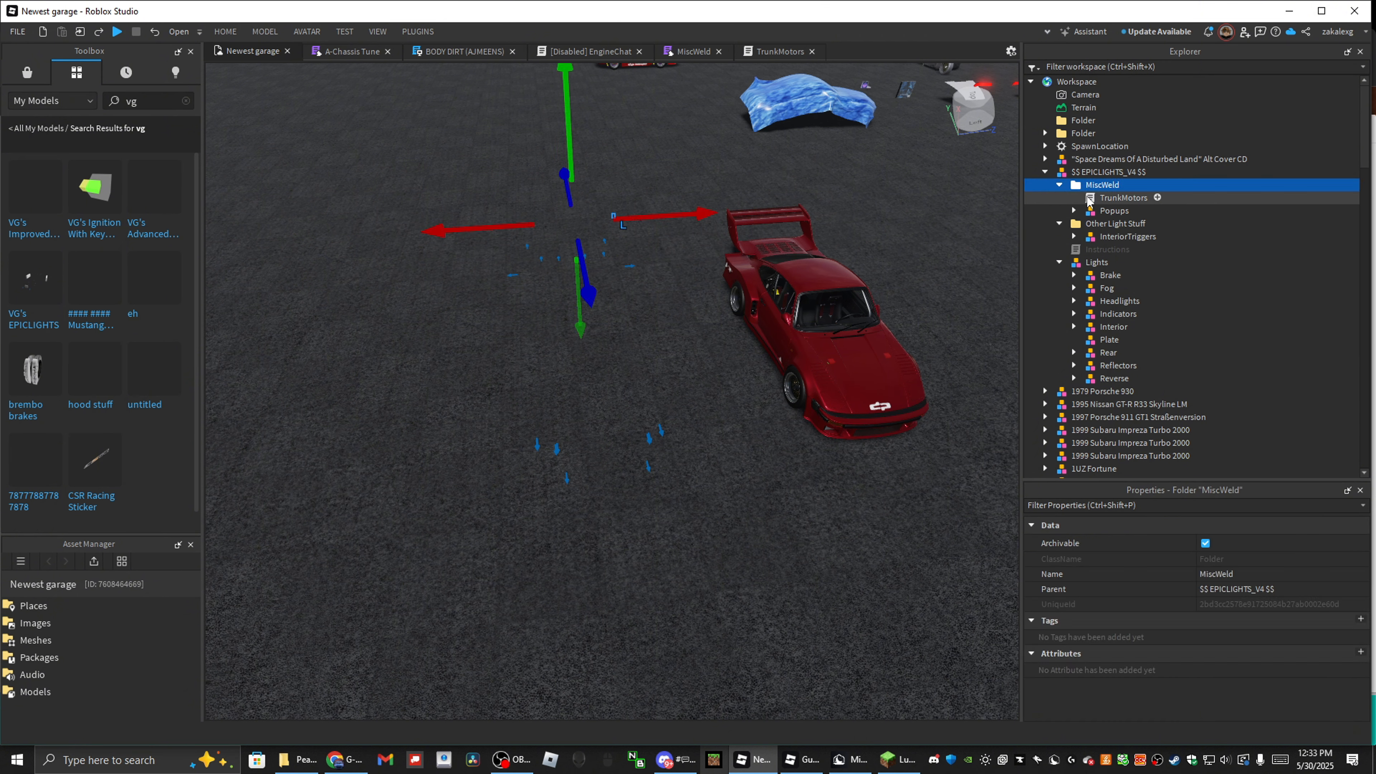
click(1099, 250)
double_click(1098, 248)
scroll(612, 325, down, 5)
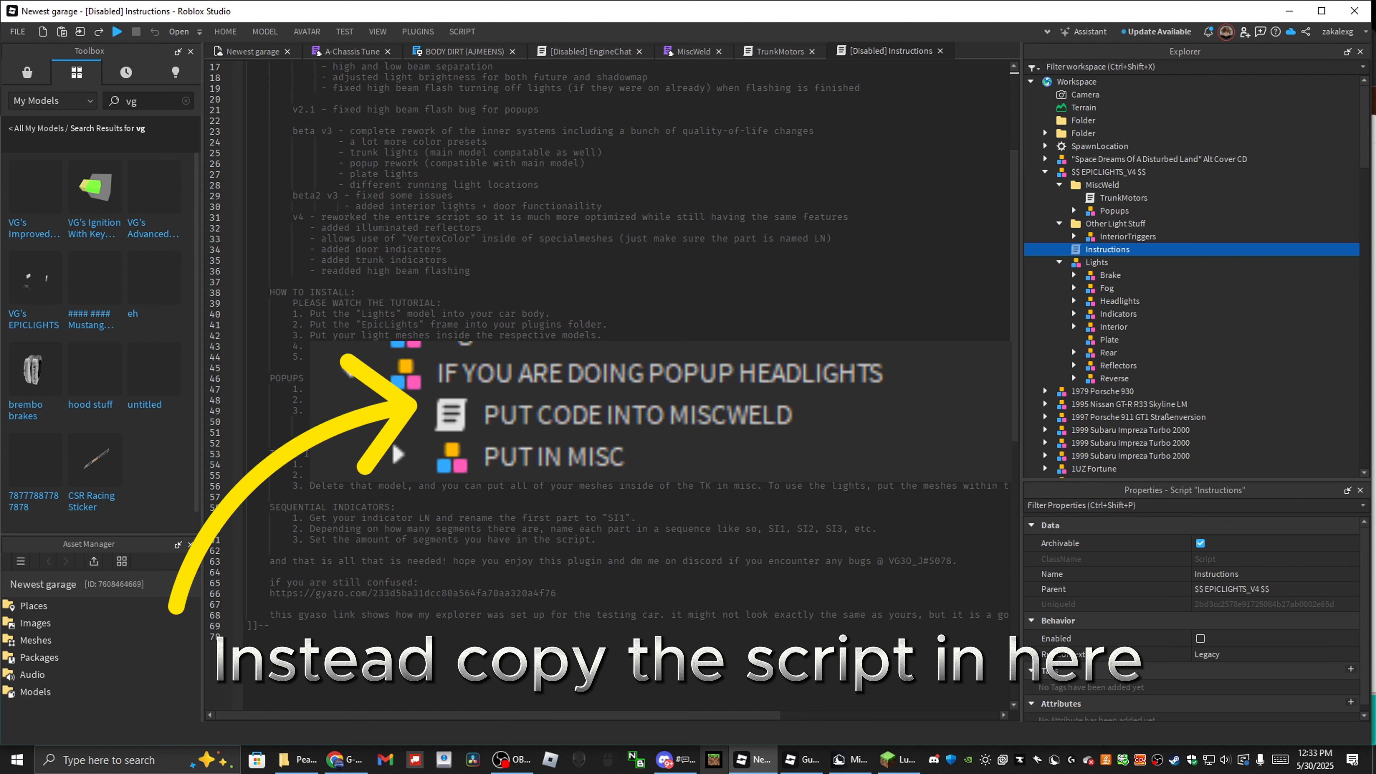
- Highlight the two popup weld lines, MakeWeld and ModelWeld, under POPUPS INSTALLATION in the Instructions script
drag(269, 381, 385, 432)
click(390, 389)
click(379, 432)
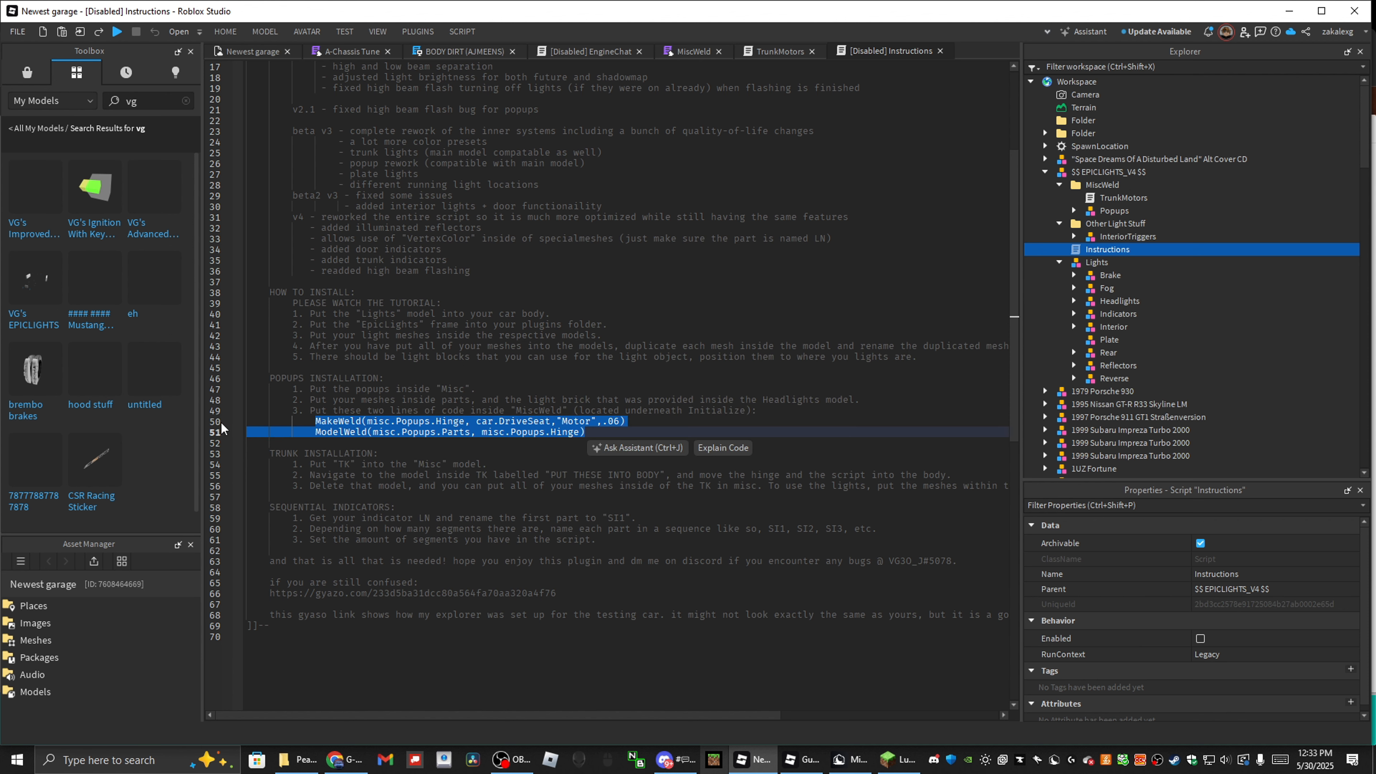
- Return to the garage scene, select the Porsche 930 935 Kit, and open the MiscWeld script under Initialize in A-Chassis Tune
click(232, 48)
click(876, 385)
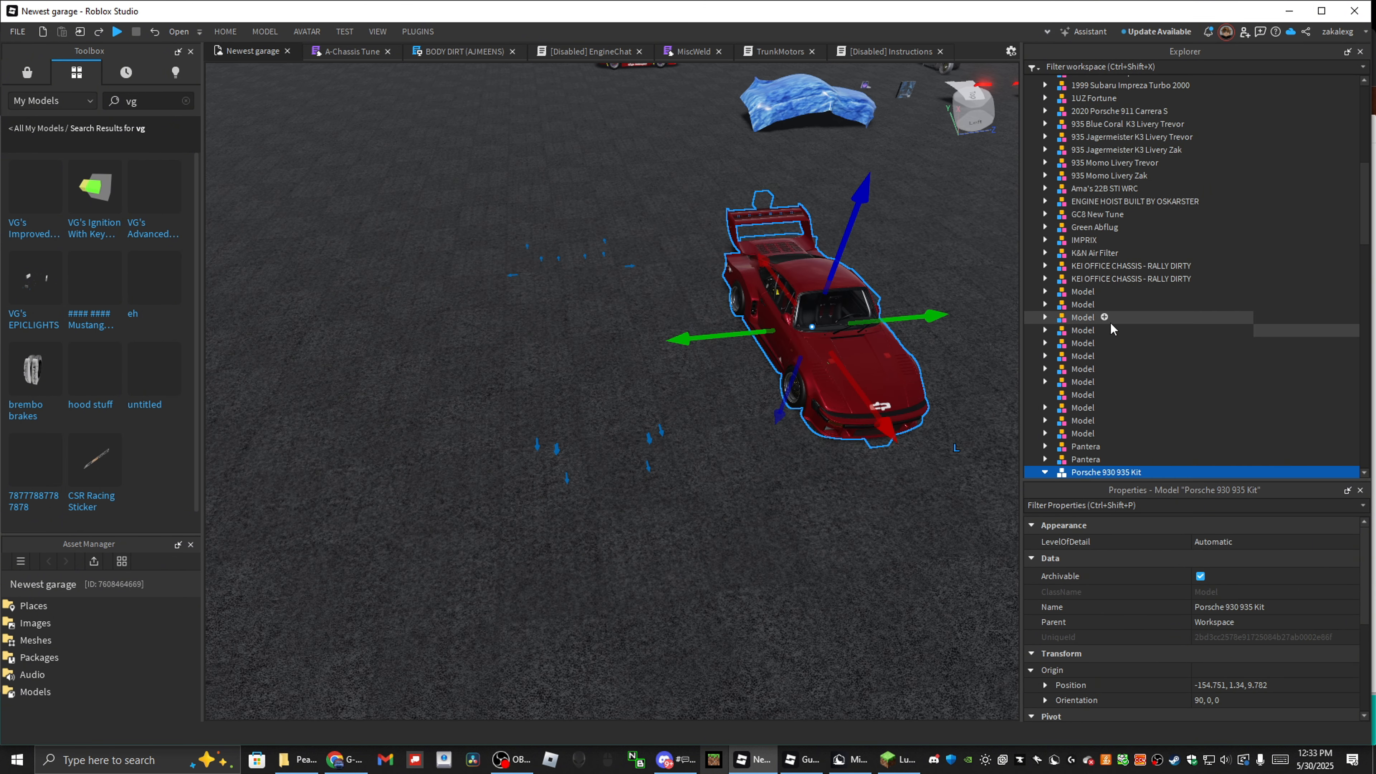
scroll(1106, 321, down, 7)
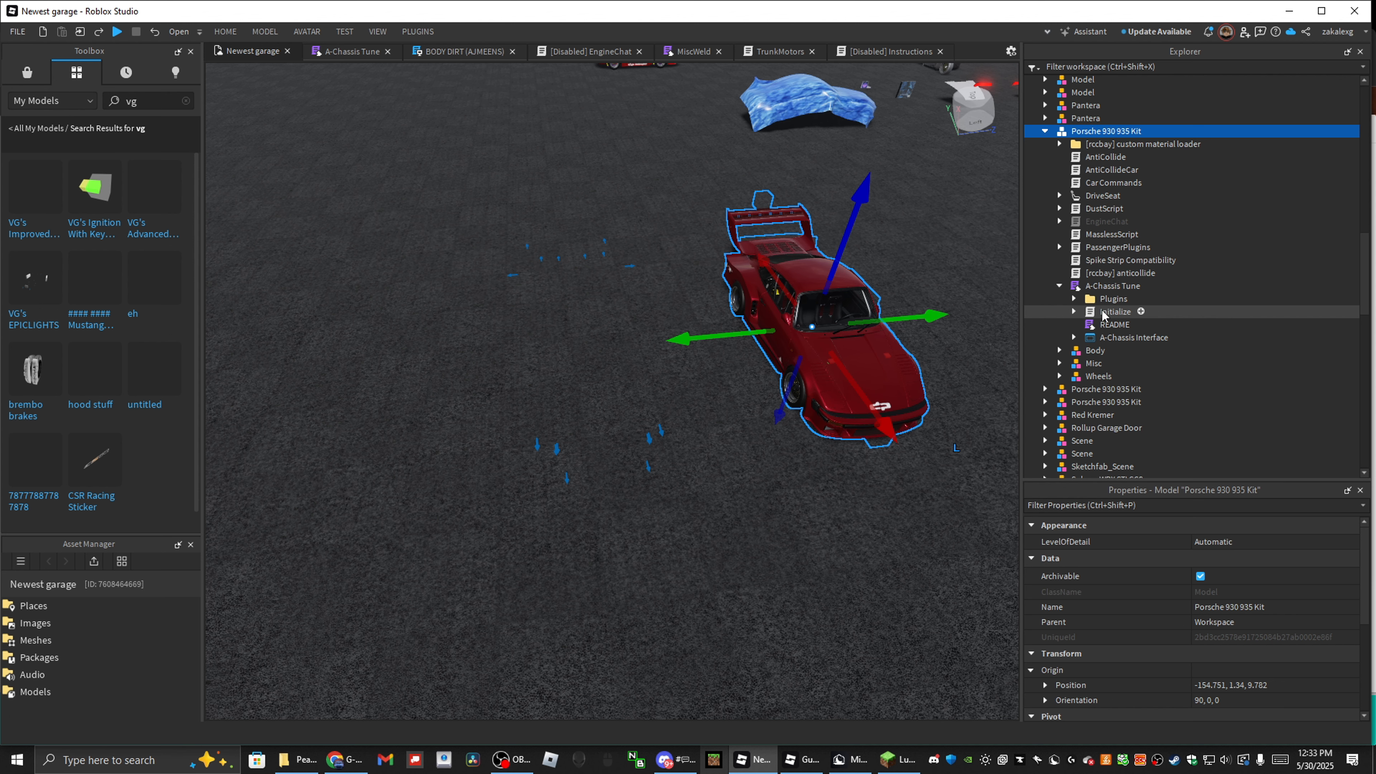
click(1073, 311)
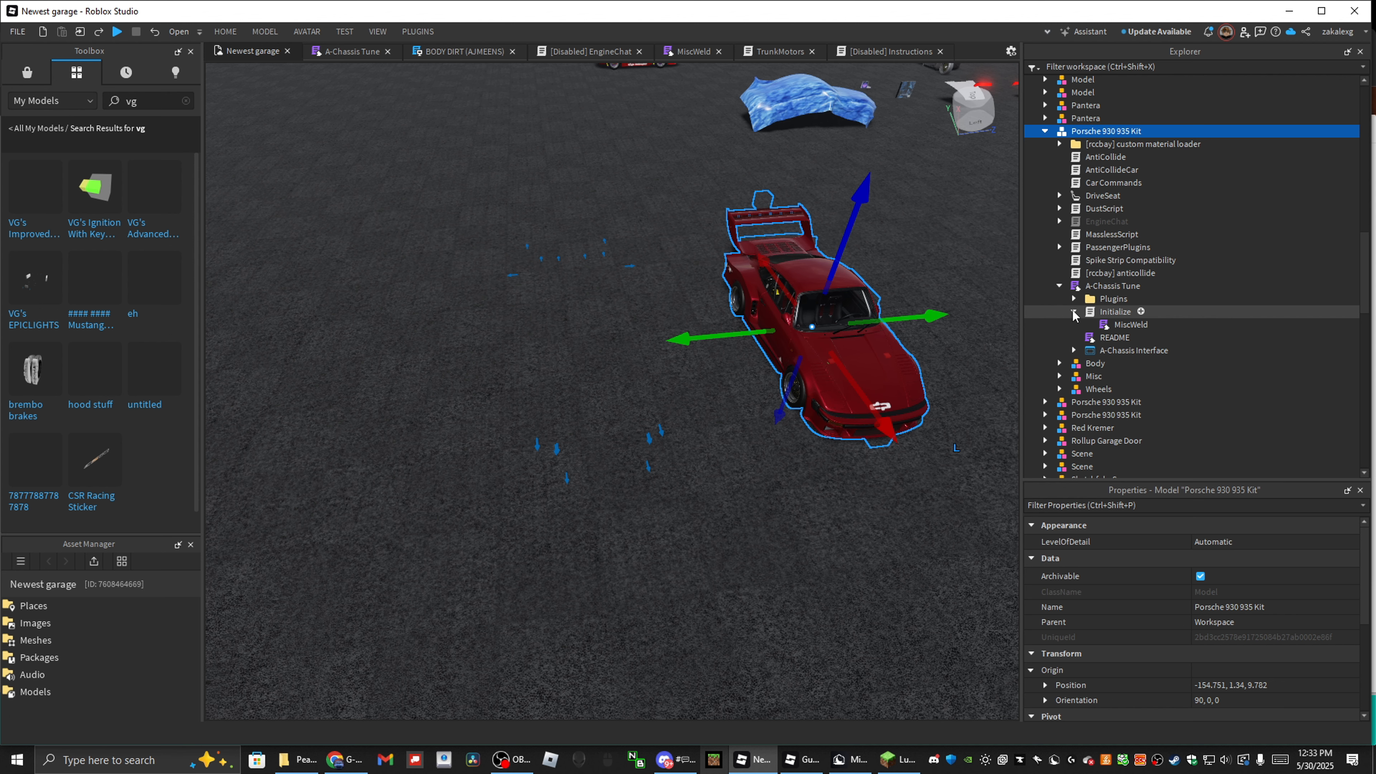
double_click(1116, 325)
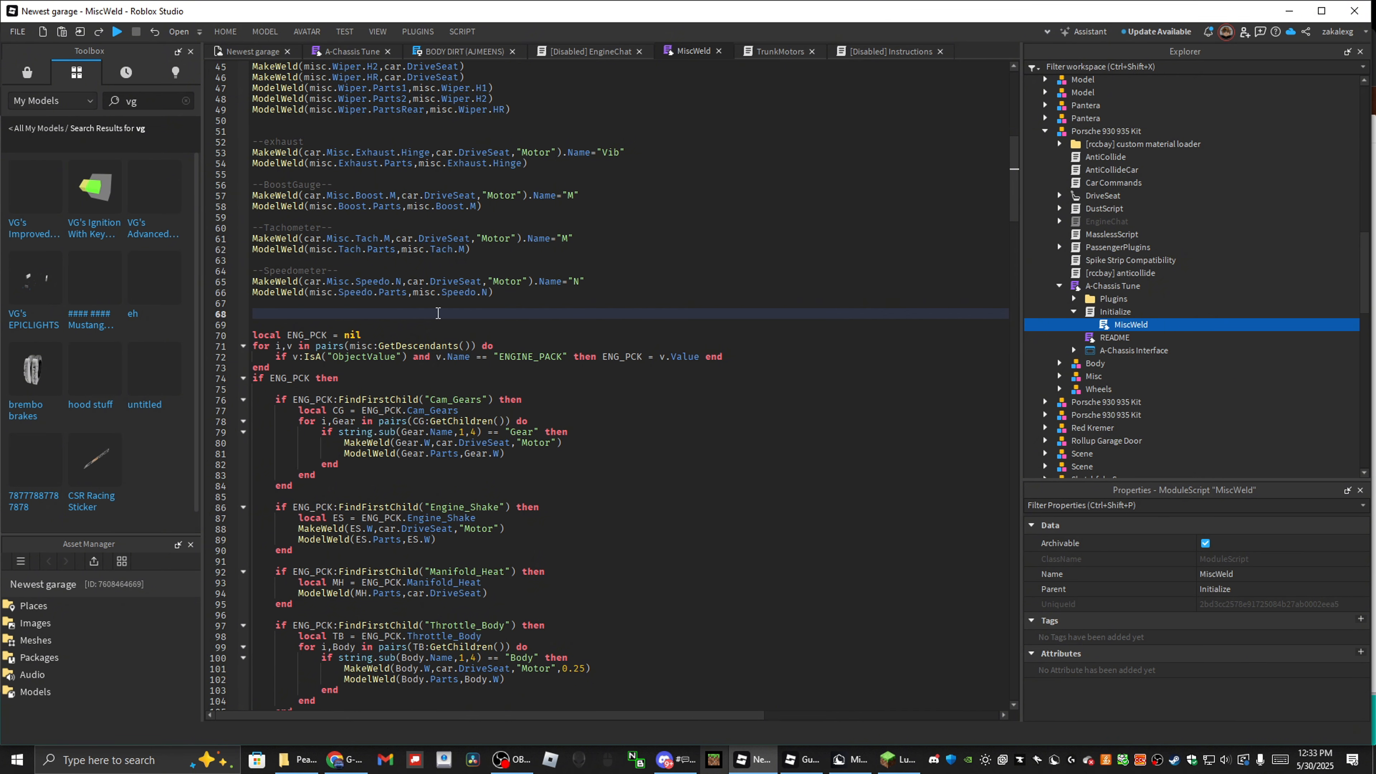
- Review the weld functions and existing weld entries in MiscWeld, and highlight the "--Weld stuff here" comment
scroll(438, 313, up, 10)
scroll(508, 242, down, 6)
scroll(425, 350, down, 2)
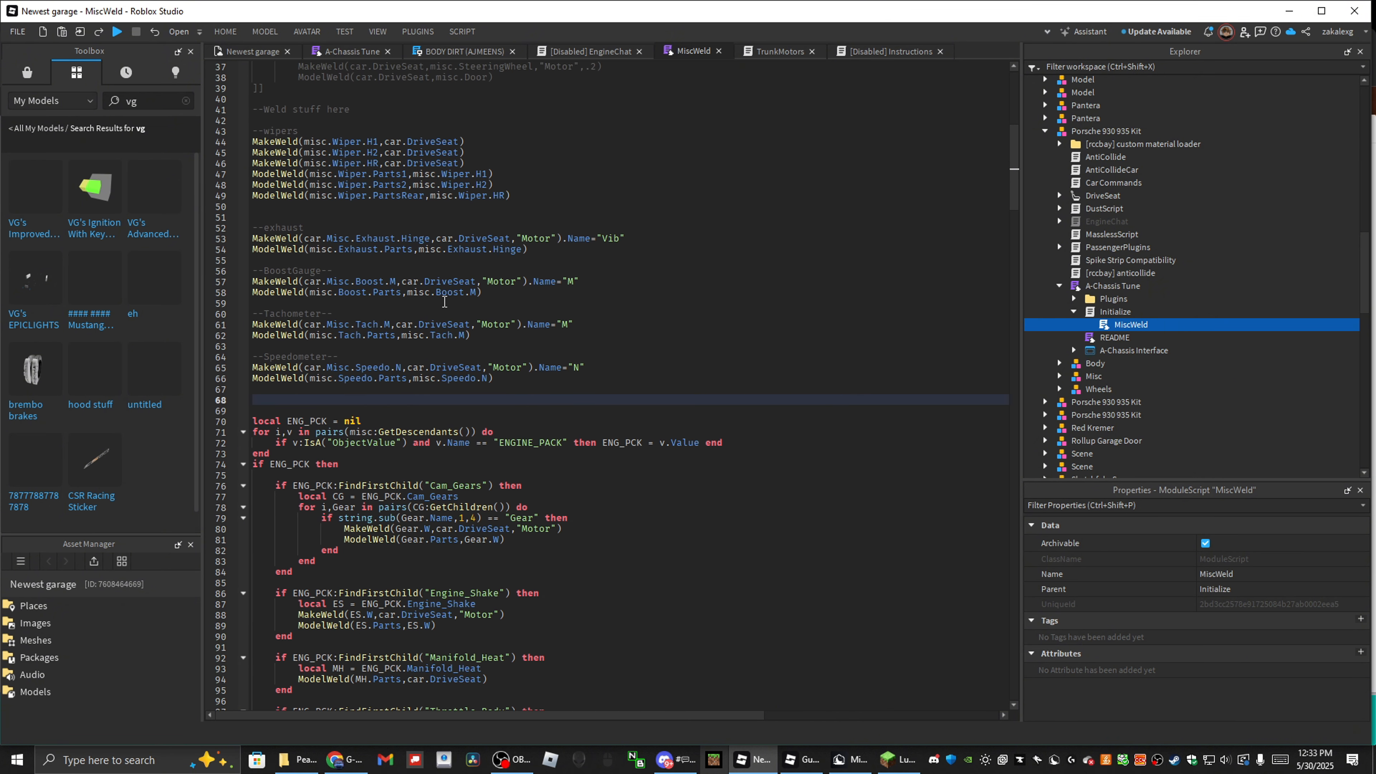
scroll(379, 303, up, 12)
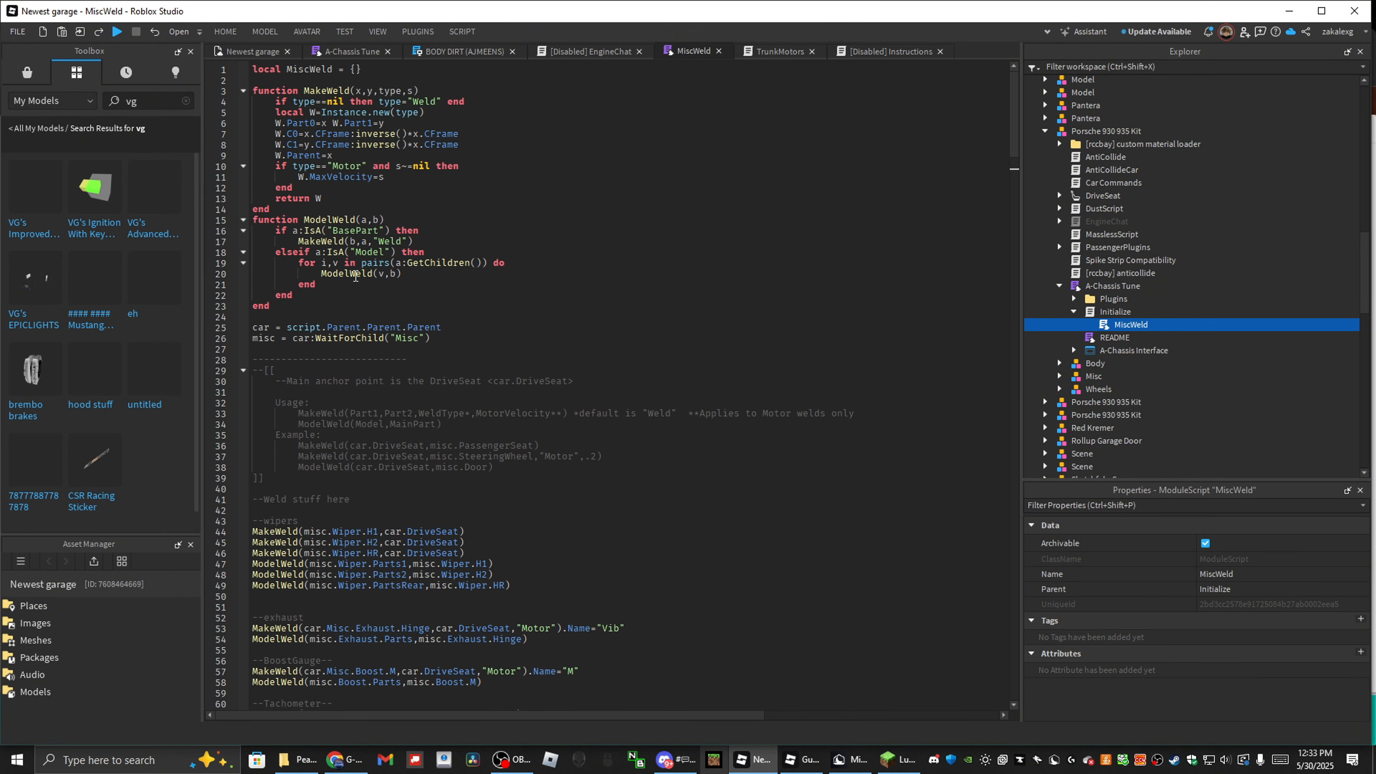
key(ctrl+End)
drag(262, 413, 379, 409)
- Examine the rest of MiscWeld, and place the cursor below the speedometer welds and on the tachometer MakeWeld line
scroll(488, 369, down, 20)
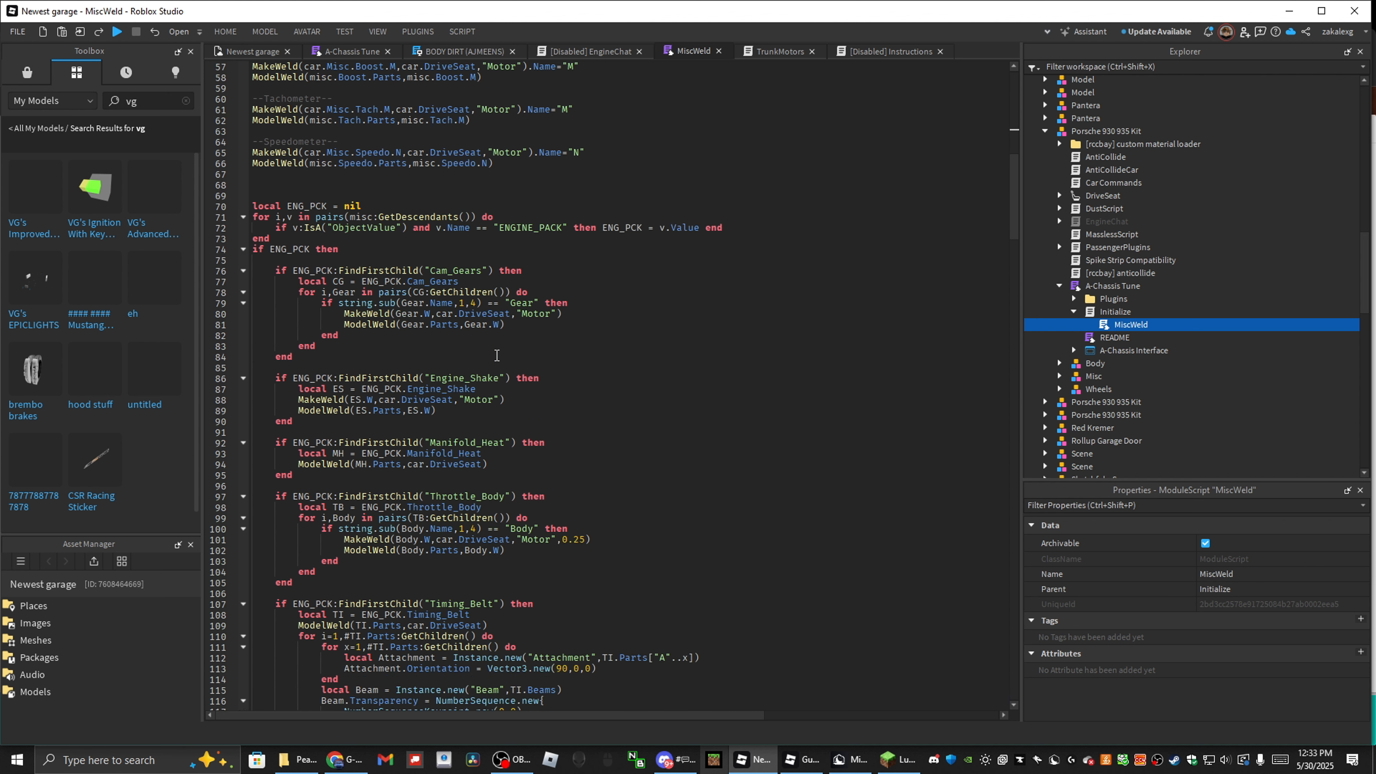
scroll(510, 351, down, 20)
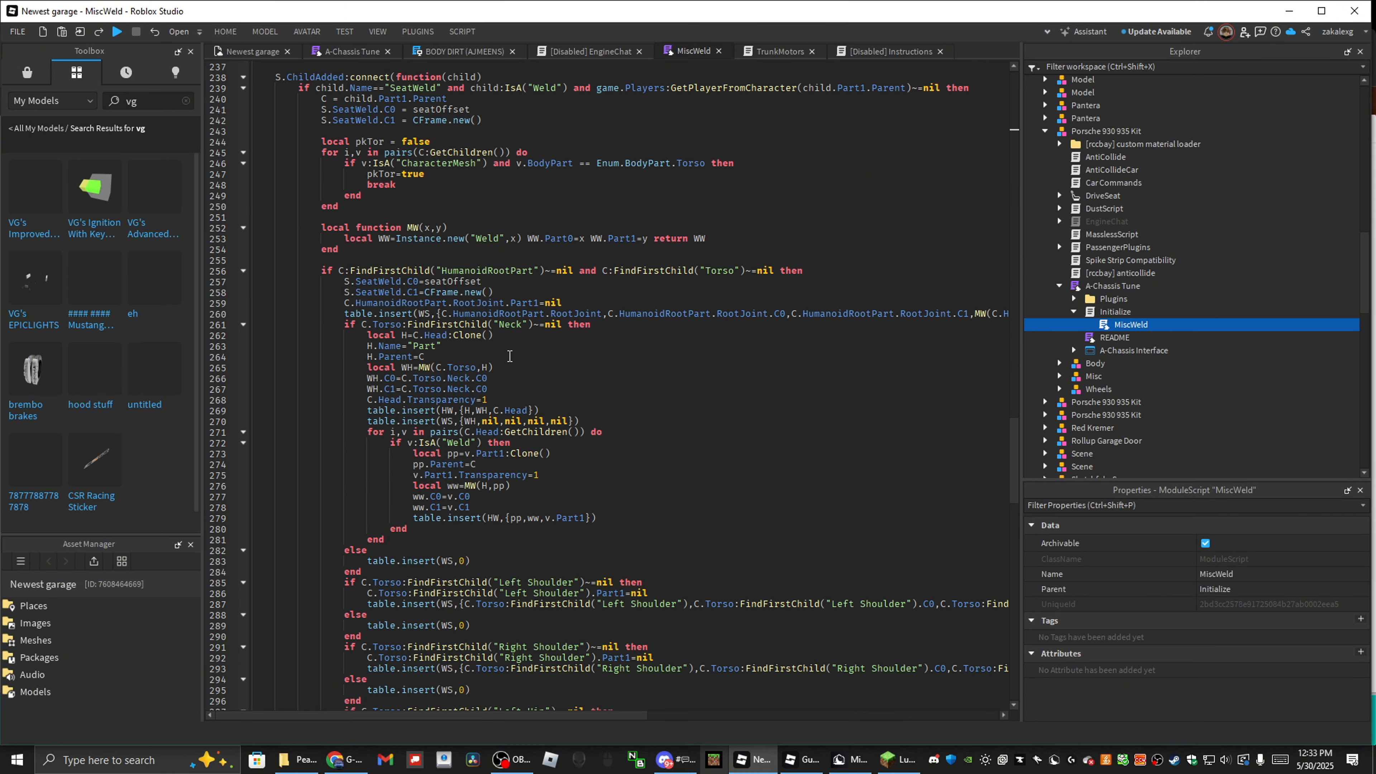
scroll(509, 356, up, 20)
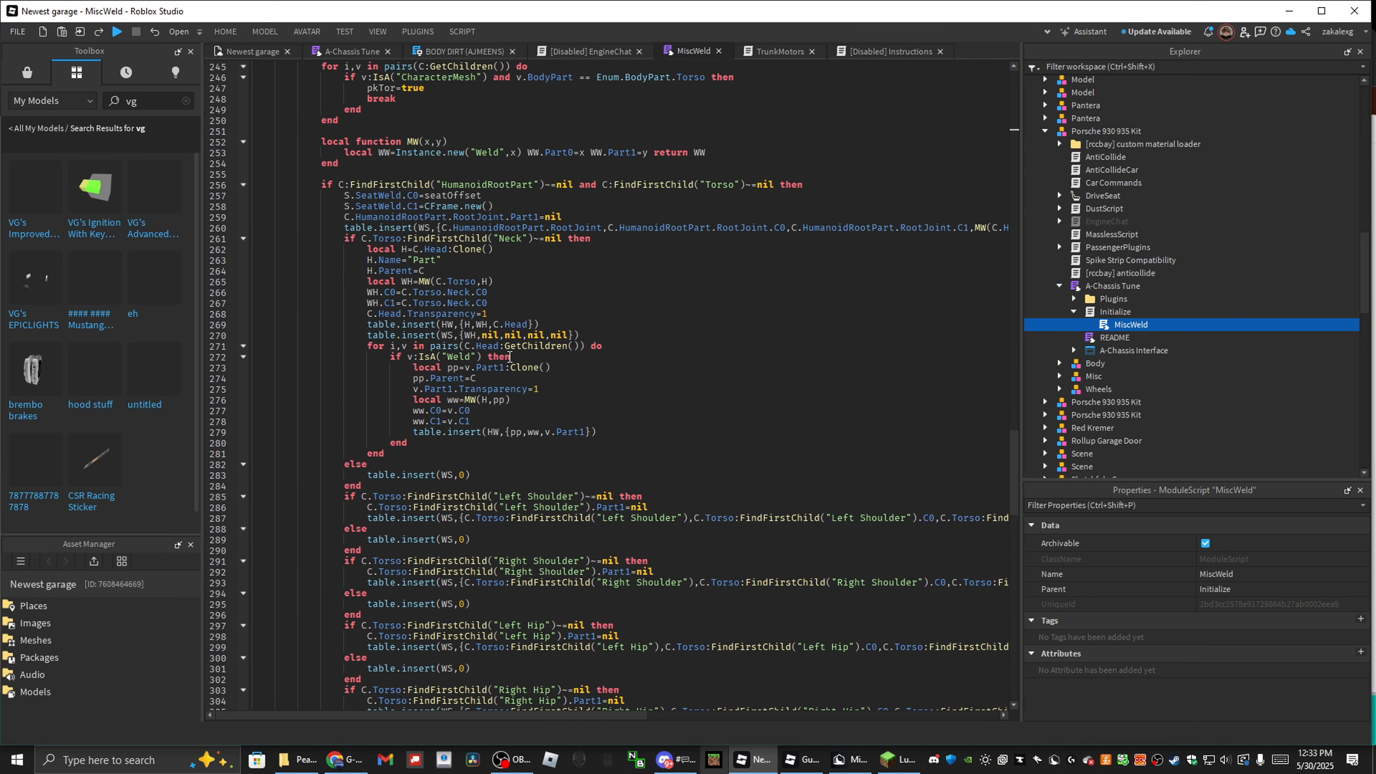
scroll(509, 356, up, 20)
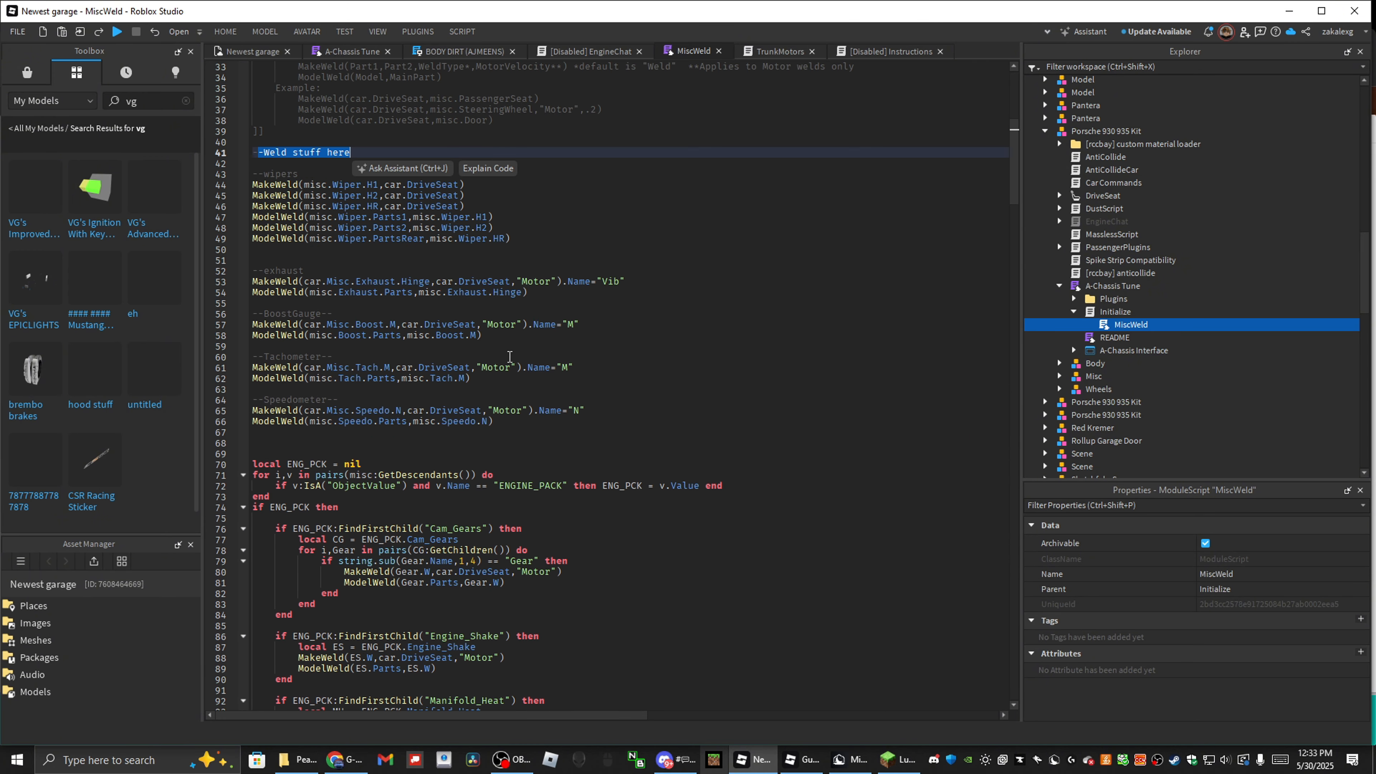
click(446, 433)
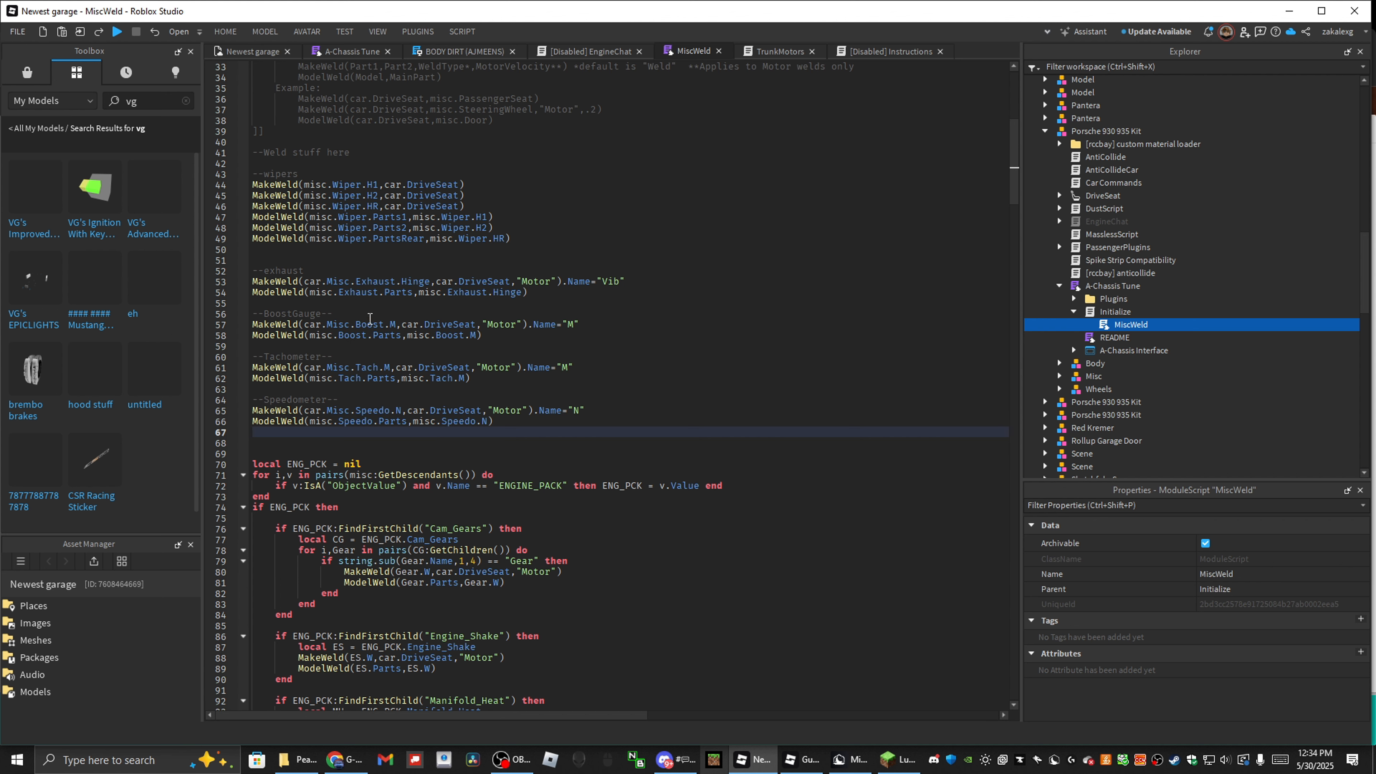
click(605, 367)
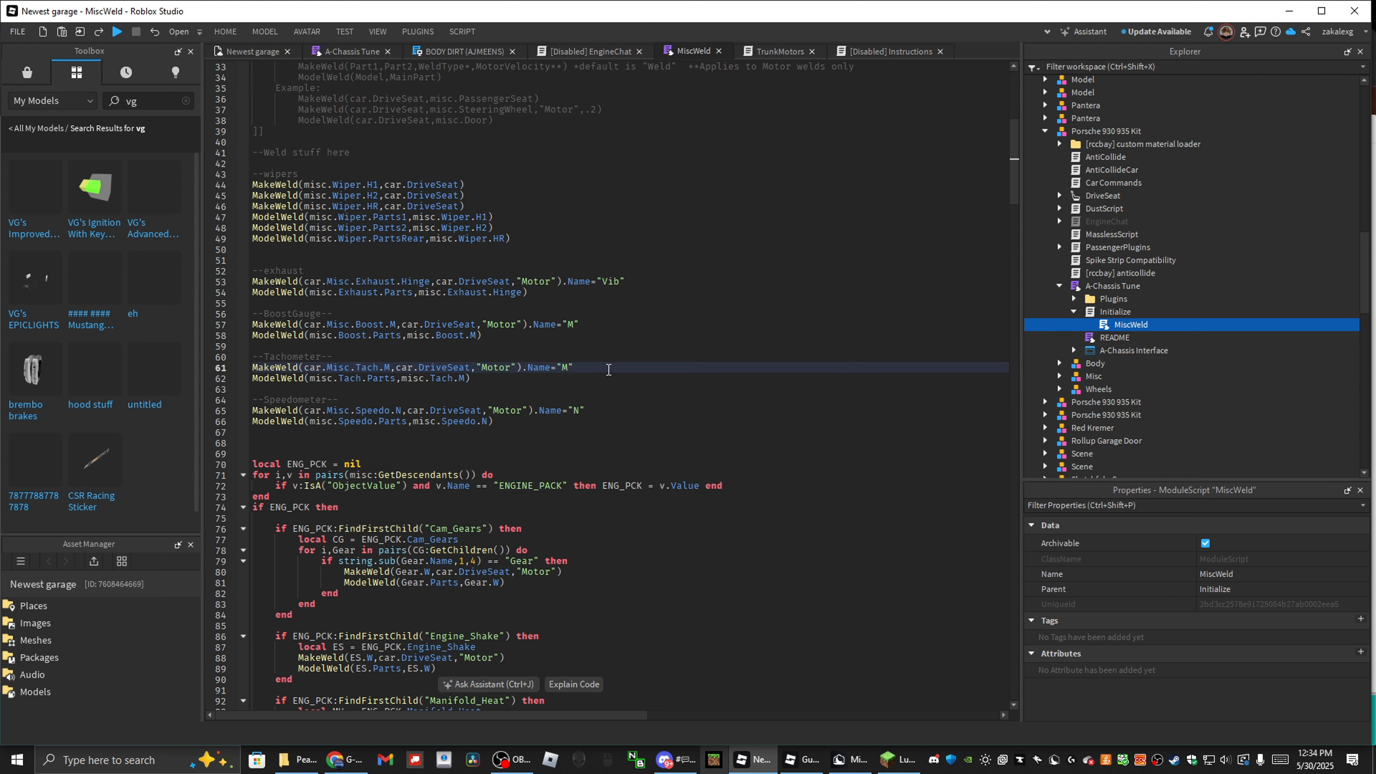
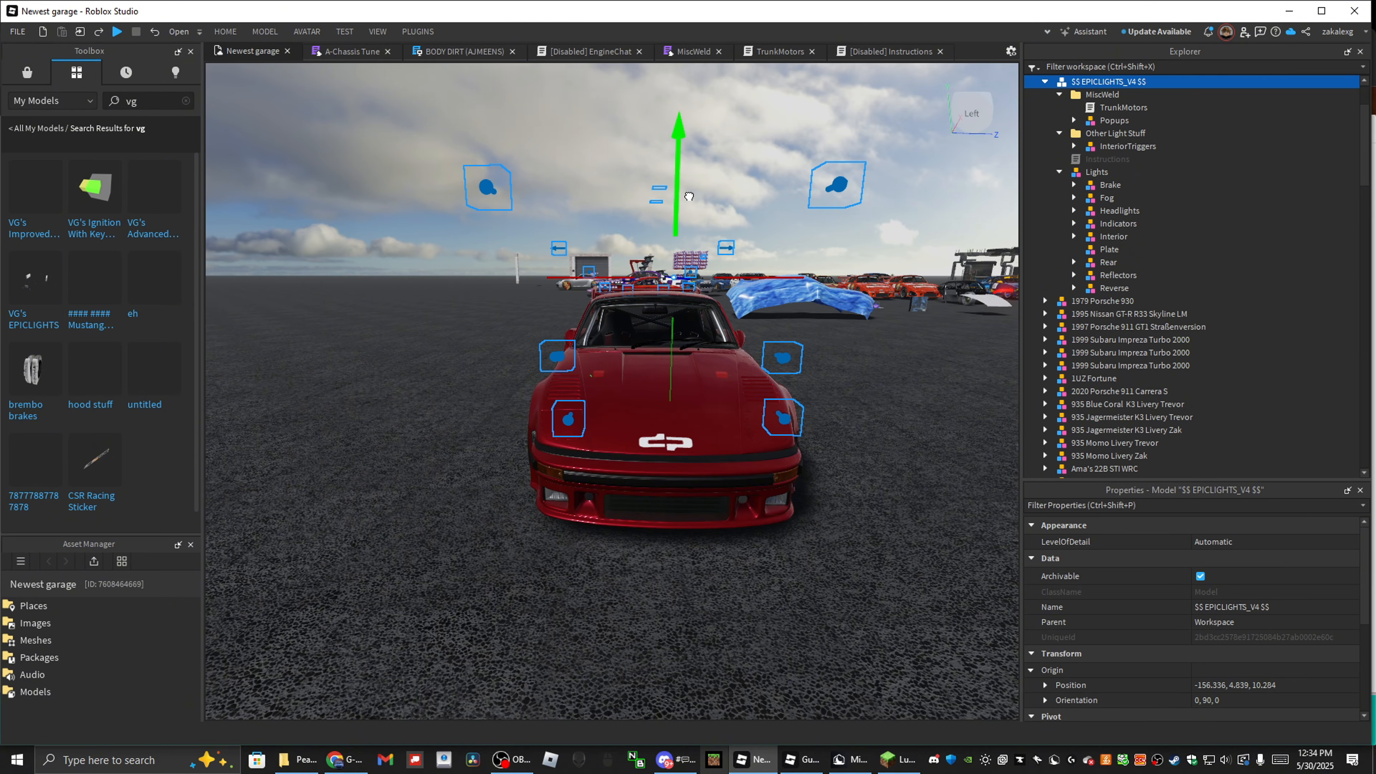
- Select the Brake model in Lights and lower it to about Y 2.04, level with the car's taillights
drag(689, 196, 694, 204)
key(a)
right_drag(693, 204, 693, 203)
key(d)
key(w)
click(683, 613)
right_drag(630, 529, 627, 528)
key(a)
key(w)
key(s)
key(w)
click(1110, 185)
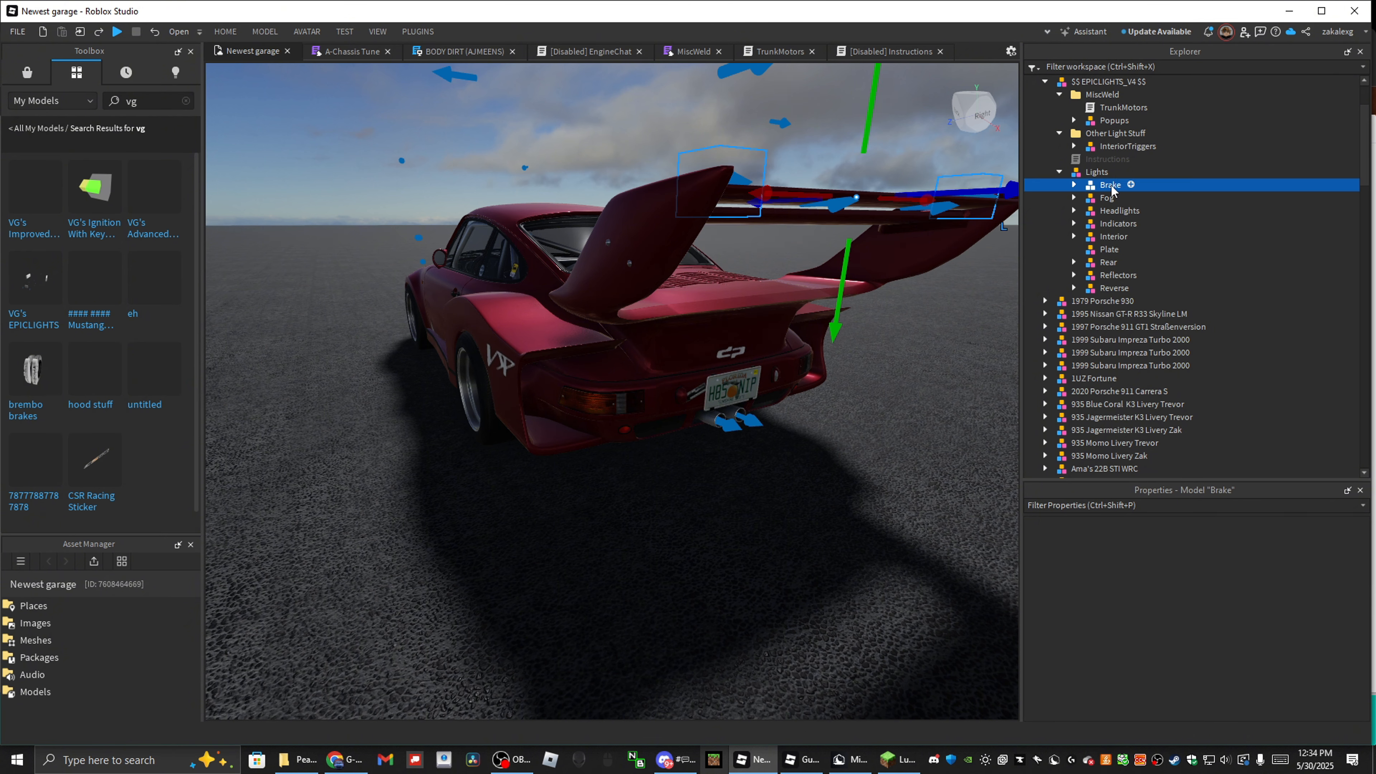
key(f)
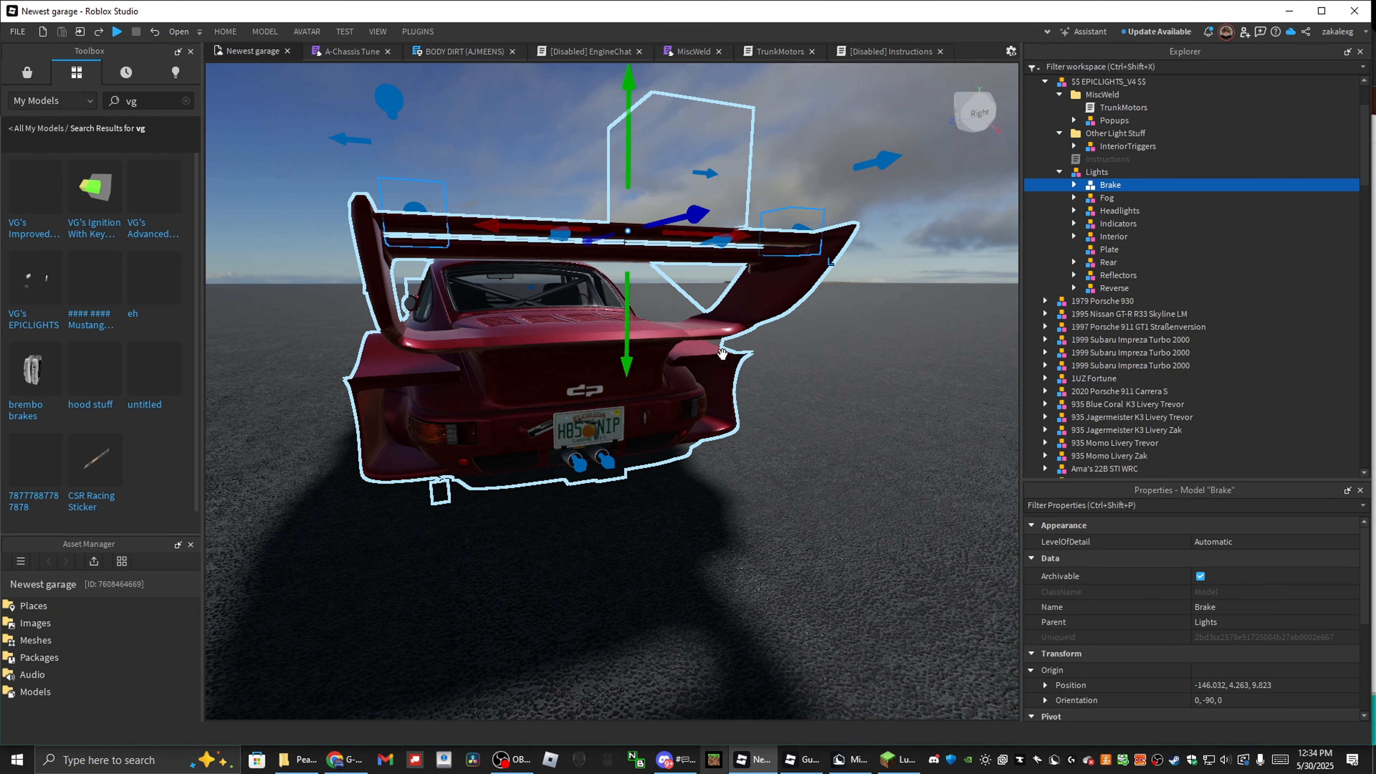
drag(615, 334, 622, 394)
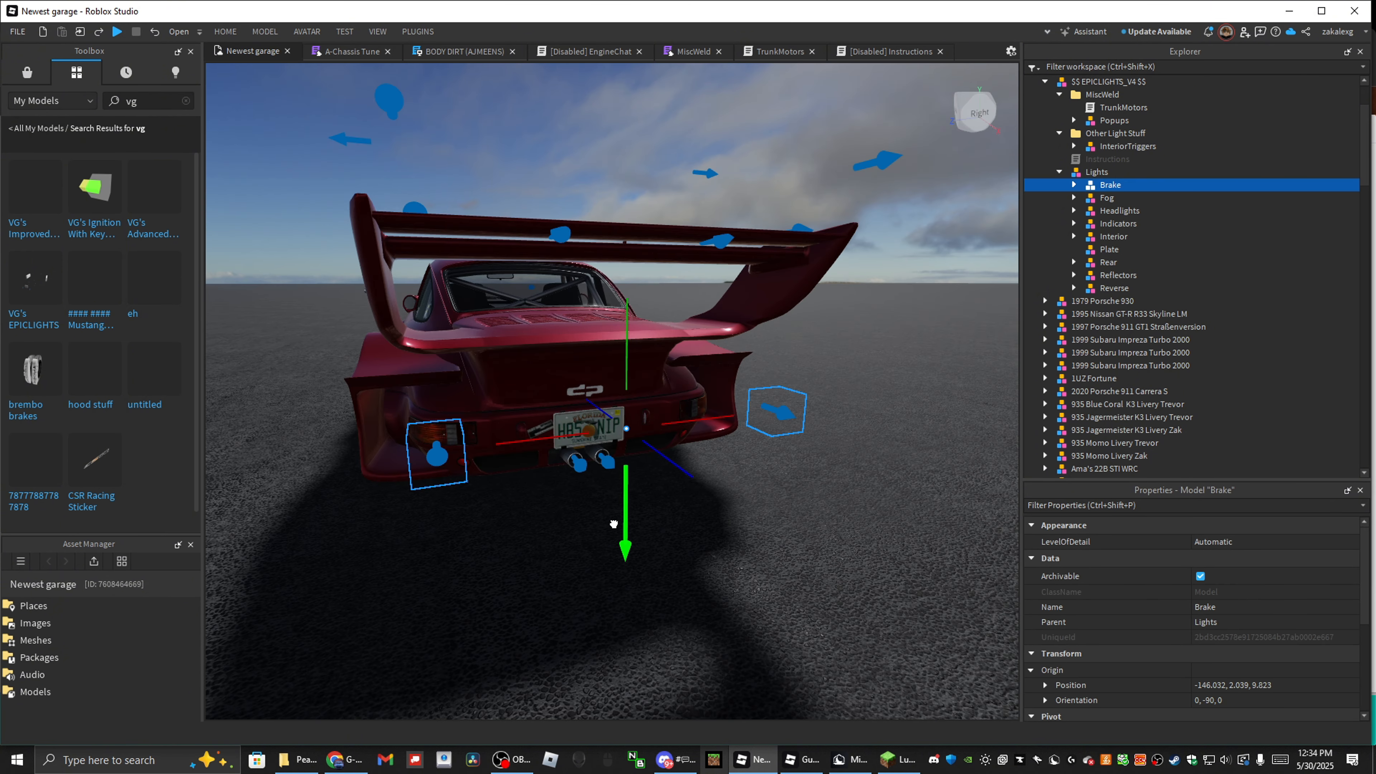
key(f)
- Expand the Brake model and select its two L parts in turn to identify which side each belongs to
scroll(1091, 233, up, 3)
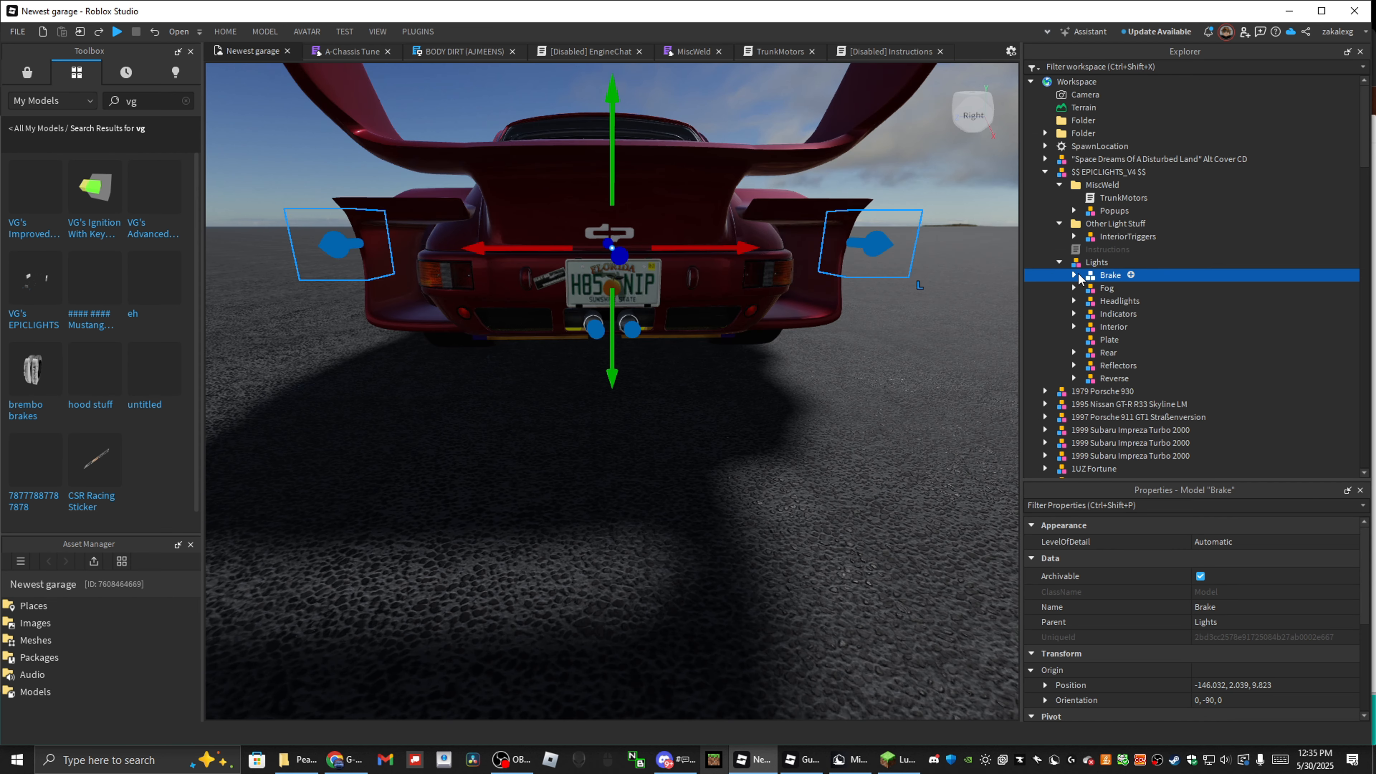
click(1074, 275)
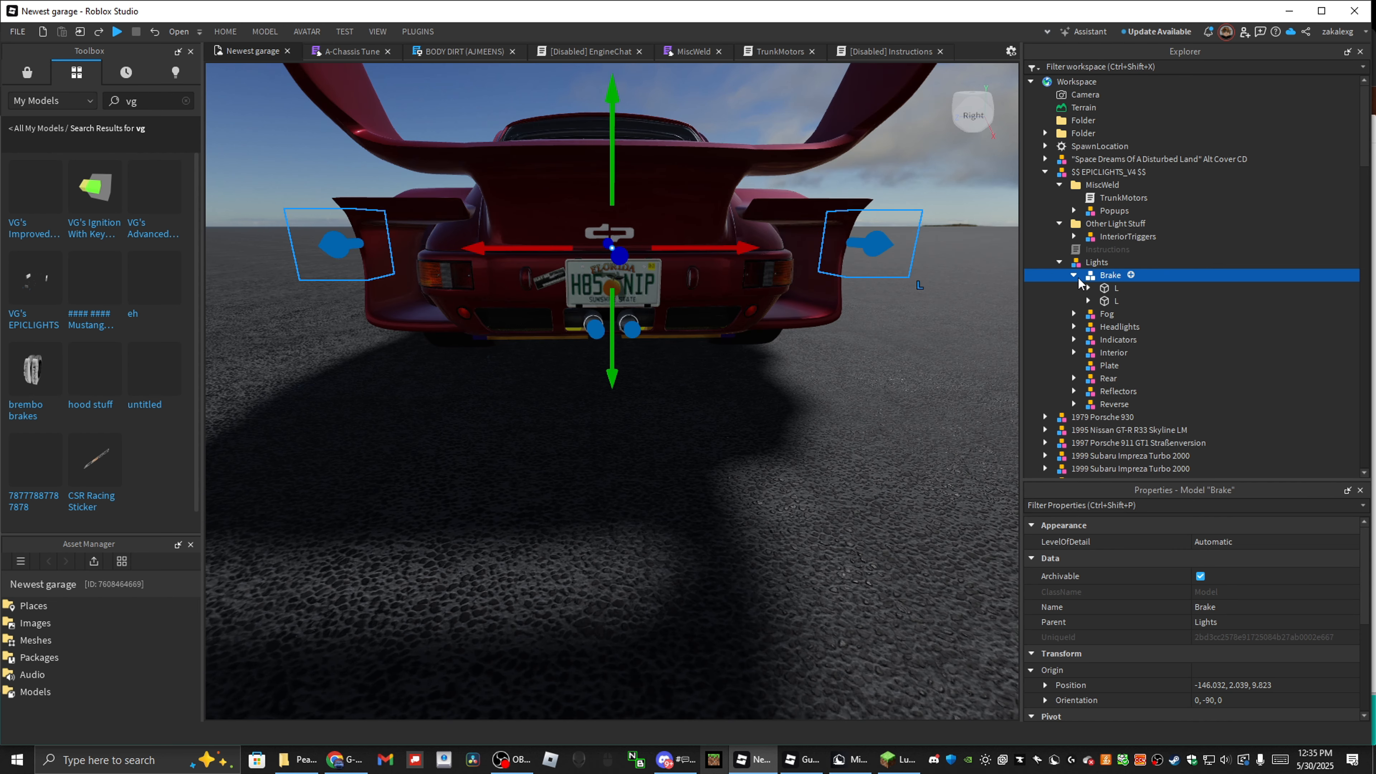
click(1110, 288)
click(1114, 302)
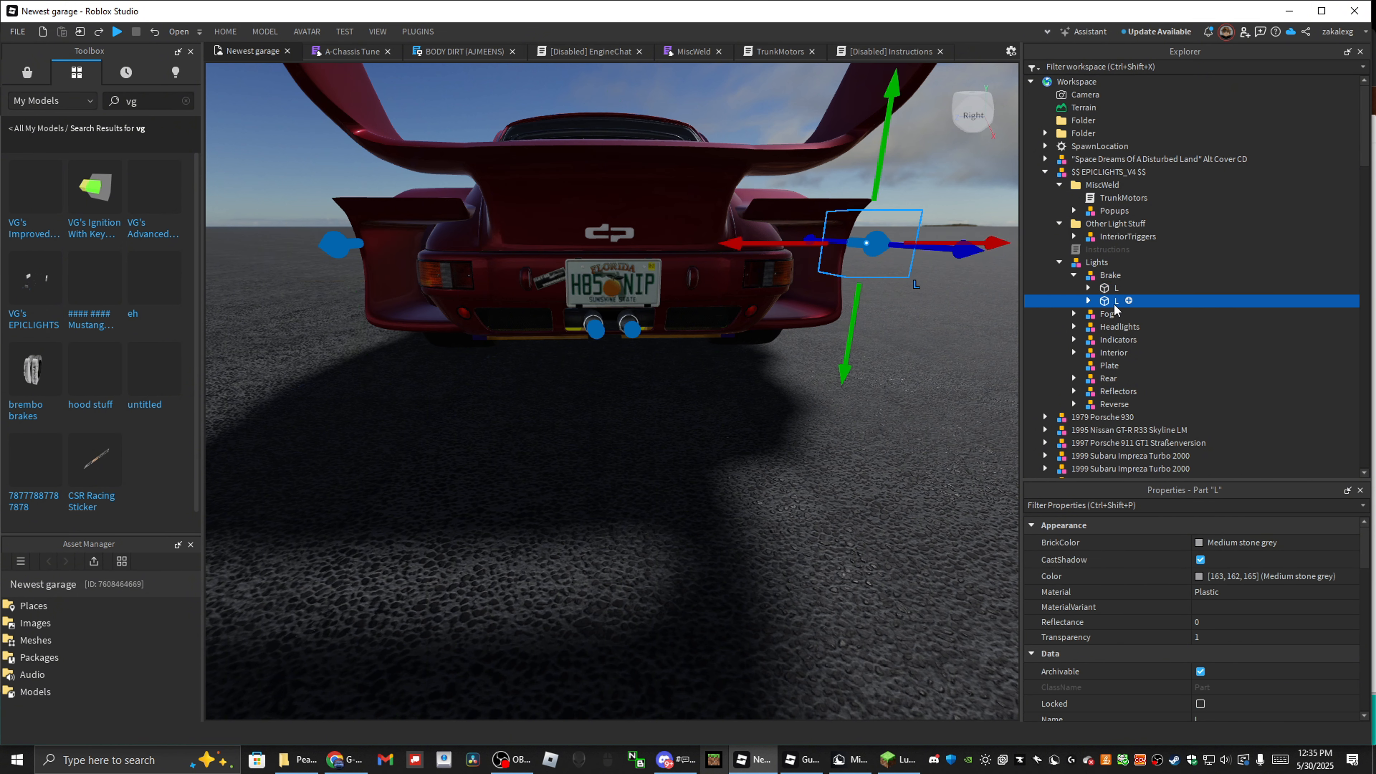
click(1110, 289)
click(1110, 301)
click(1110, 288)
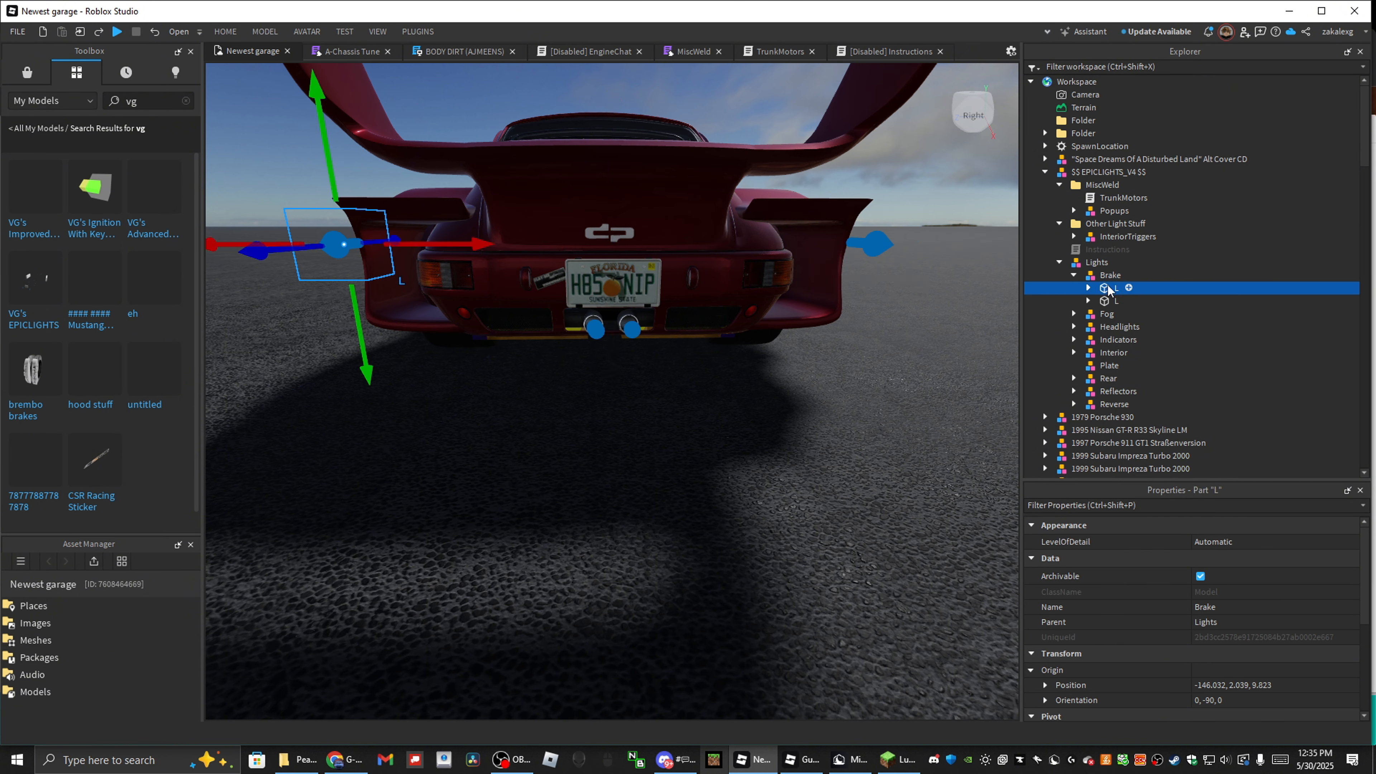
- Examine the first L part around the rear spoiler and check which way its arrow points
right_drag(725, 329, 727, 335)
key(w)
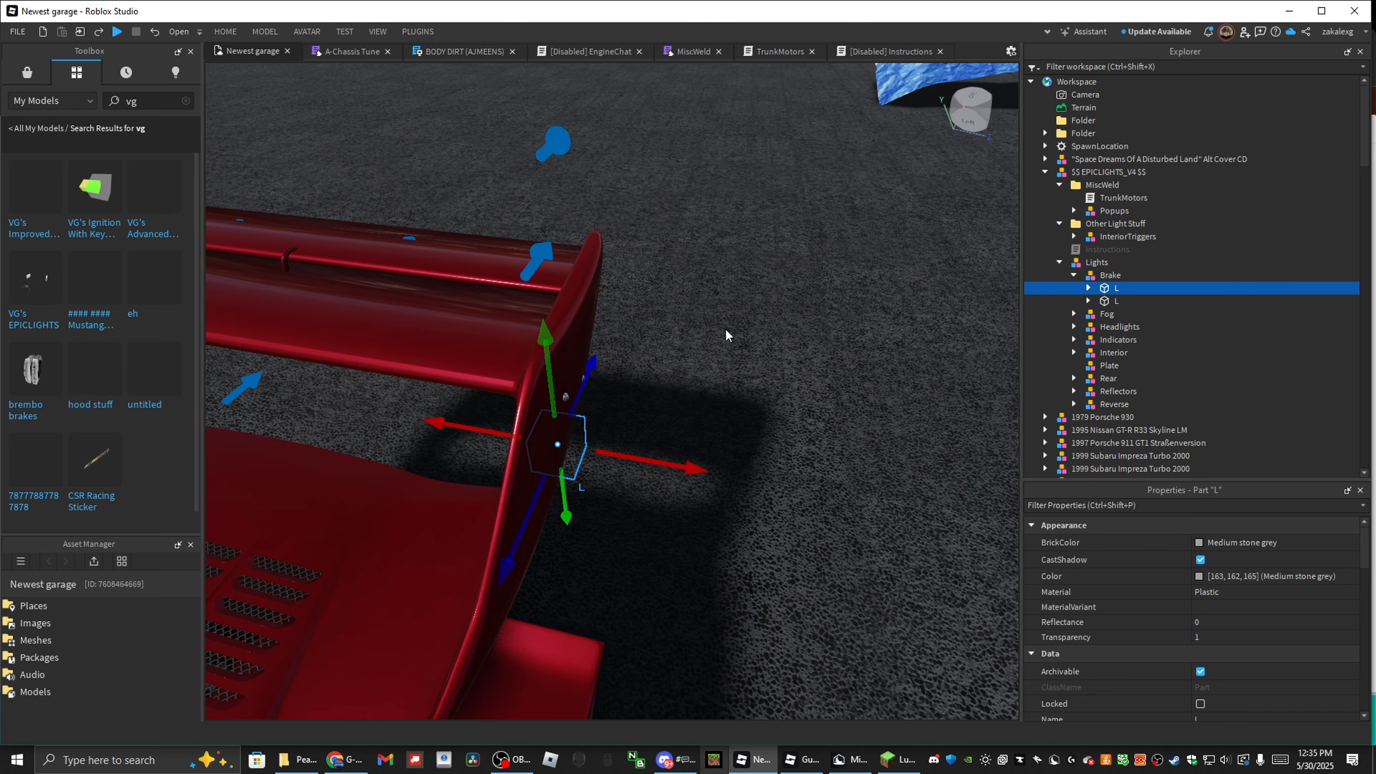
right_drag(750, 170, 750, 172)
key(d)
right_drag(738, 304, 737, 303)
right_drag(554, 328, 554, 326)
key(d)
key(w)
key(s)
key(w)
right_drag(710, 359, 710, 360)
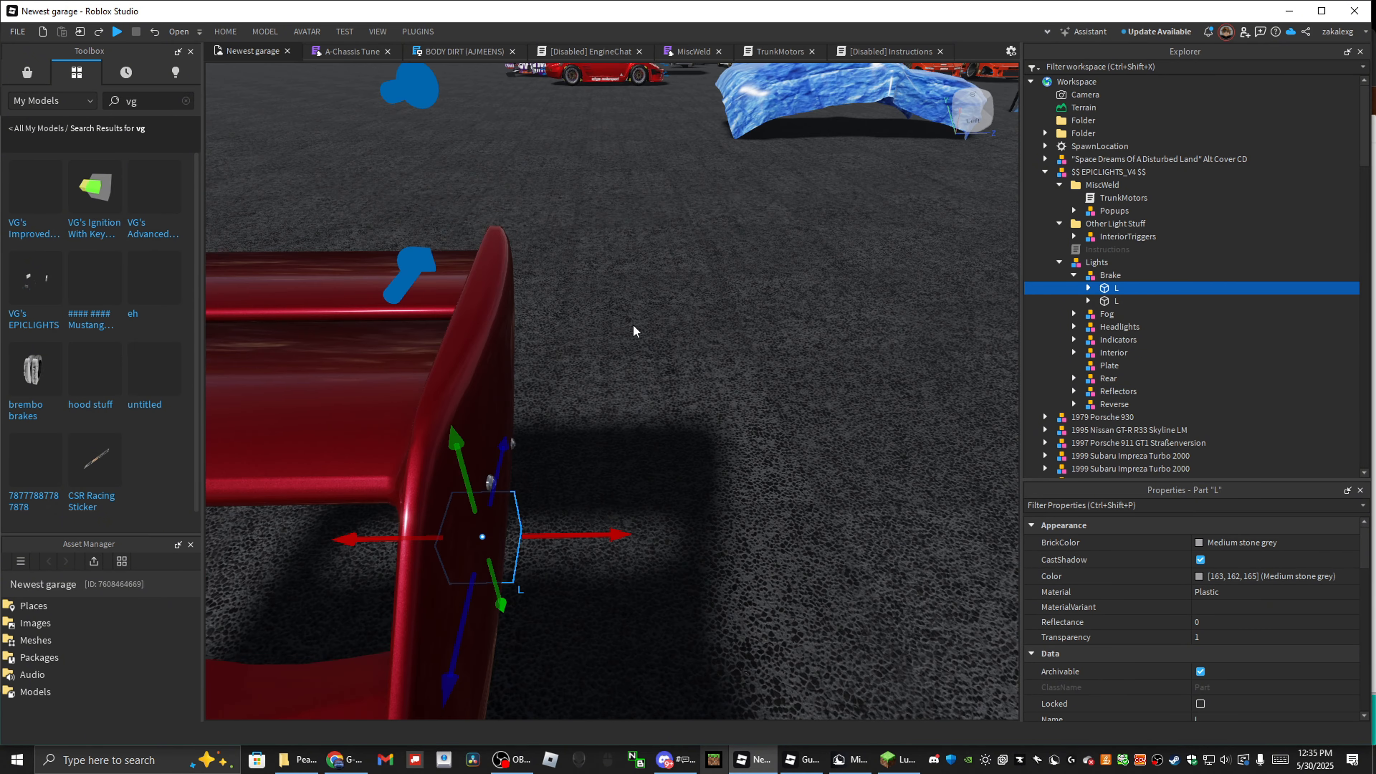
right_drag(771, 284, 772, 283)
right_drag(734, 507, 734, 507)
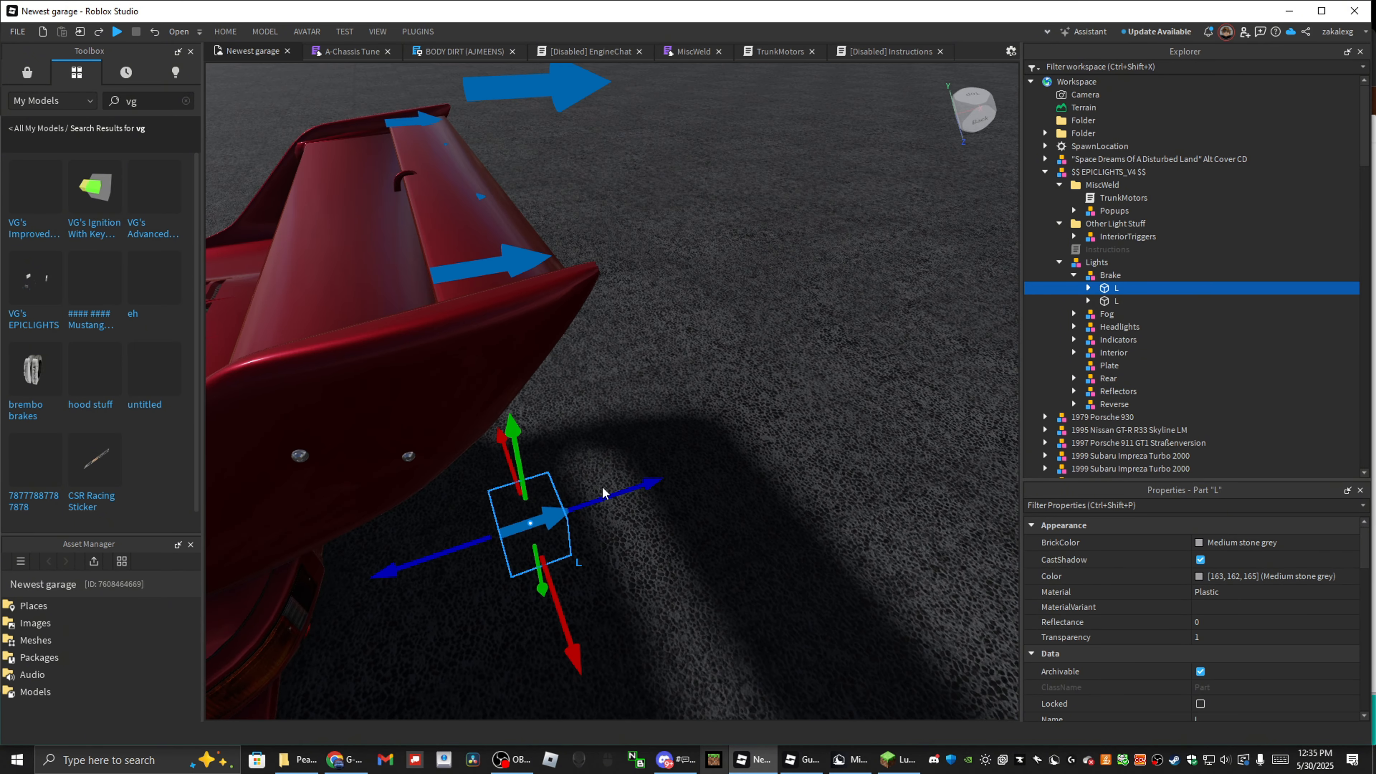
- Move the first L brake part inward so that it sits over the taillight on its side
click(603, 487)
click(556, 512)
right_drag(645, 506, 644, 507)
key(f)
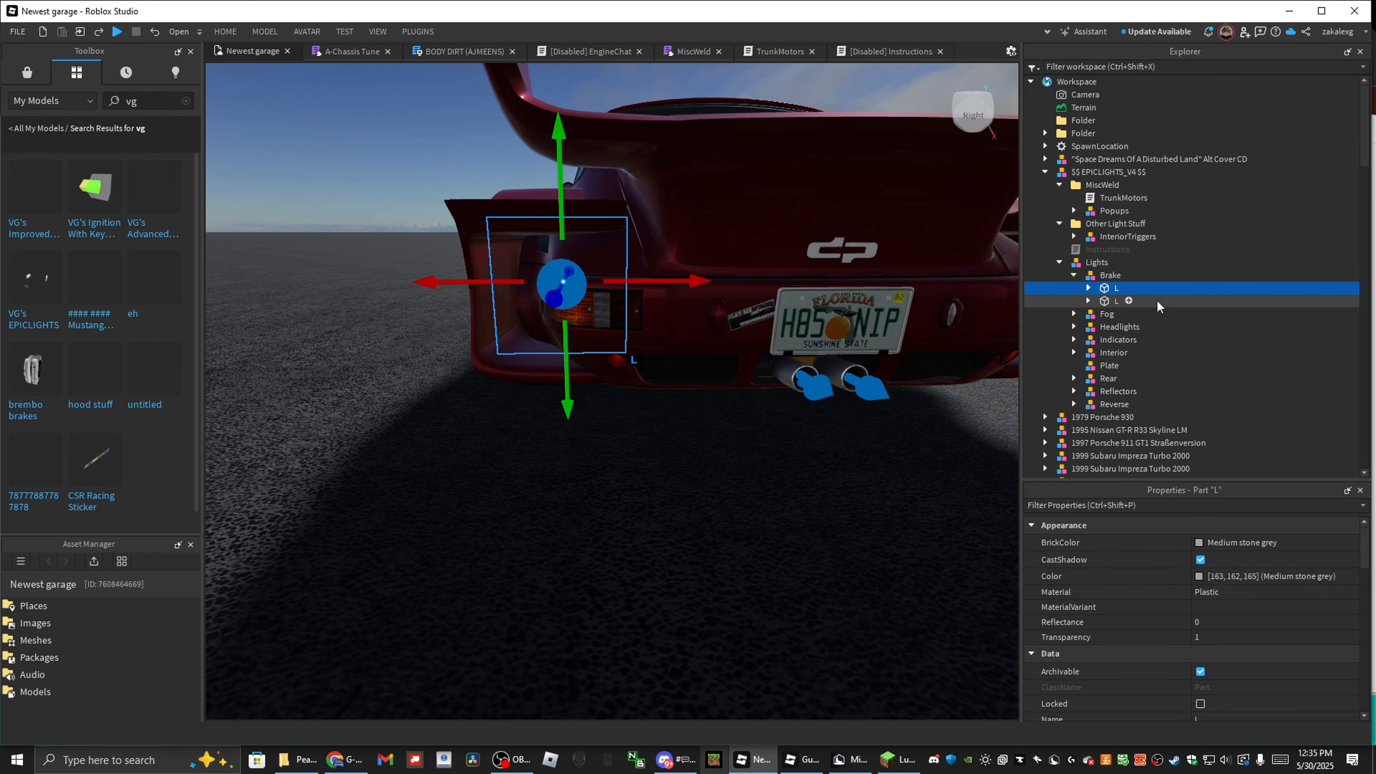
- Move the second L brake part inward to the opposite taillight, and select both L parts together
ctrl+click(1115, 301)
right_drag(818, 228, 818, 227)
drag(814, 223, 811, 285)
right_drag(833, 329, 833, 328)
drag(857, 325, 662, 283)
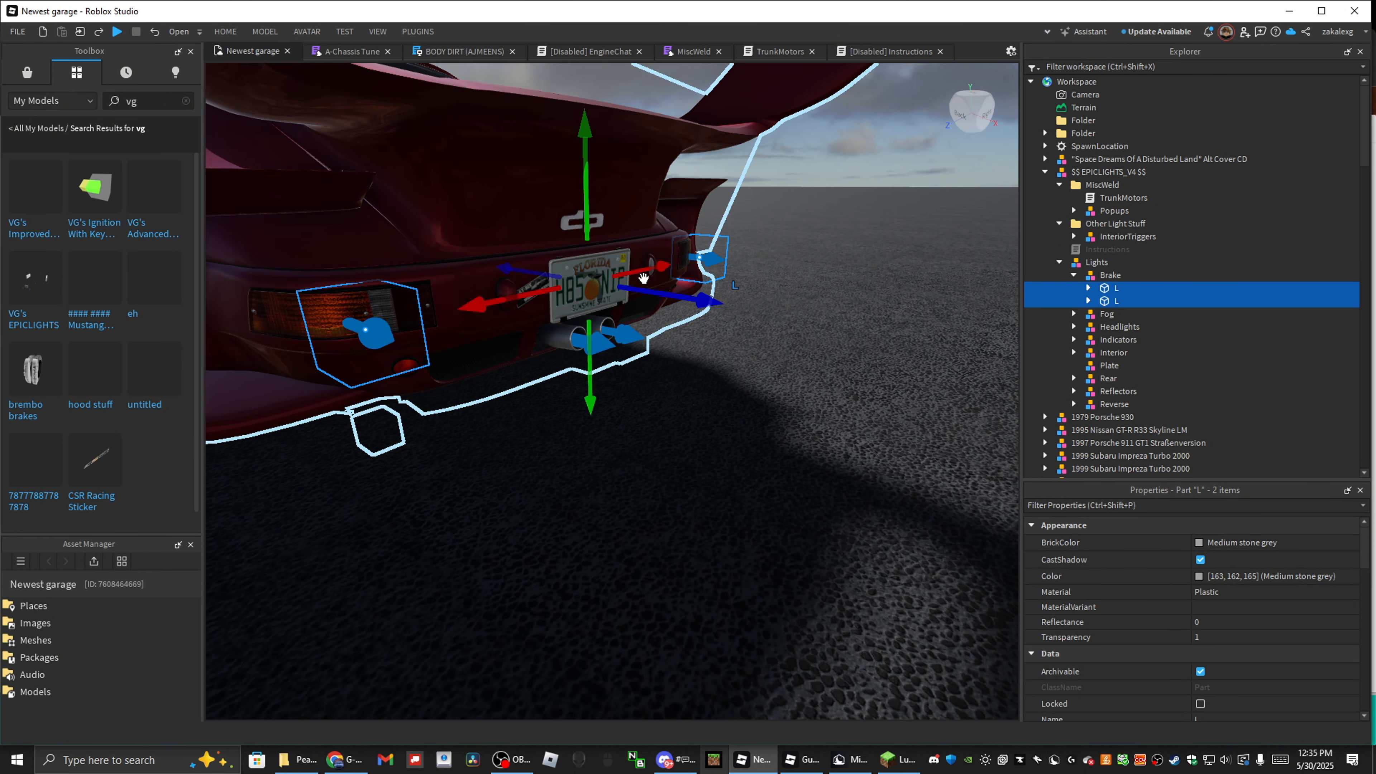
- Adjust the height and depth of both L parts together so they sit just behind the taillights
right_drag(641, 279, 641, 278)
drag(711, 257, 759, 241)
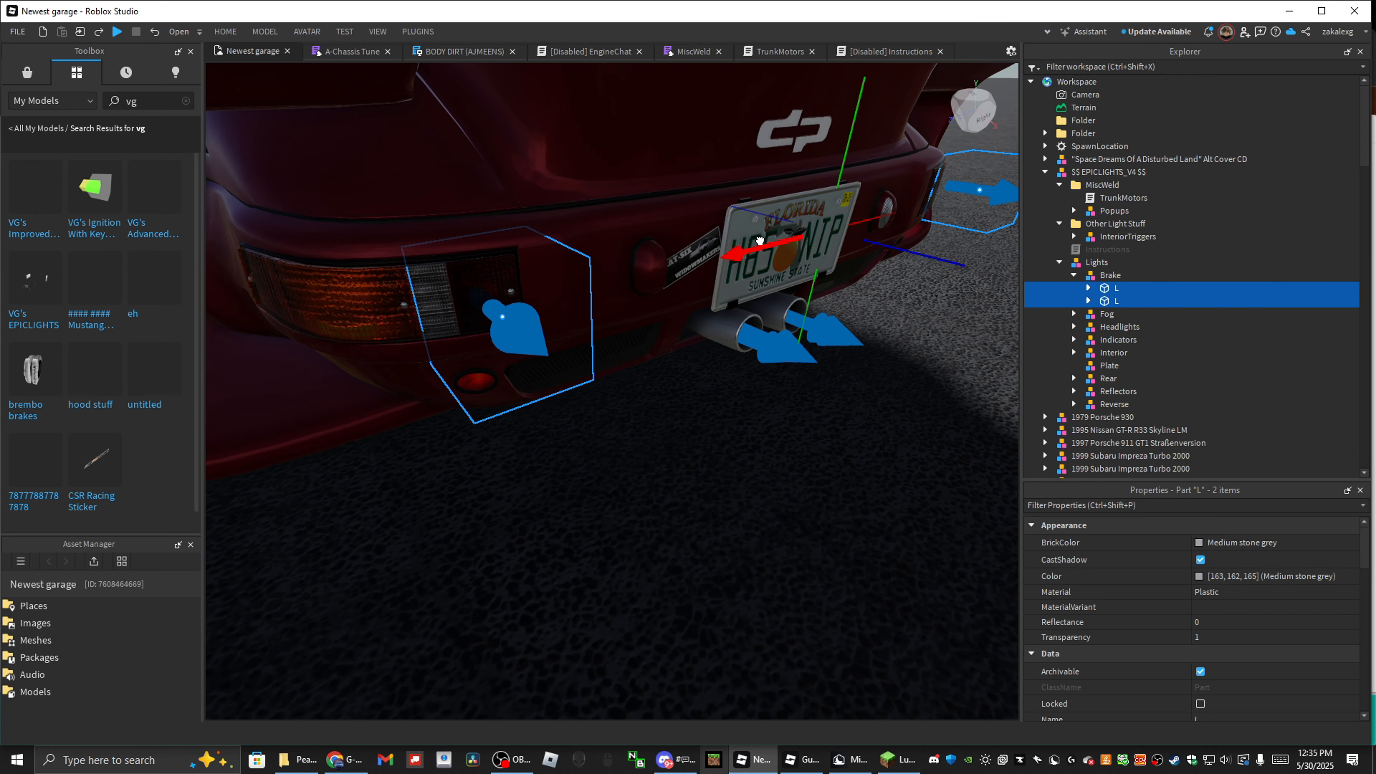
right_drag(758, 240, 764, 239)
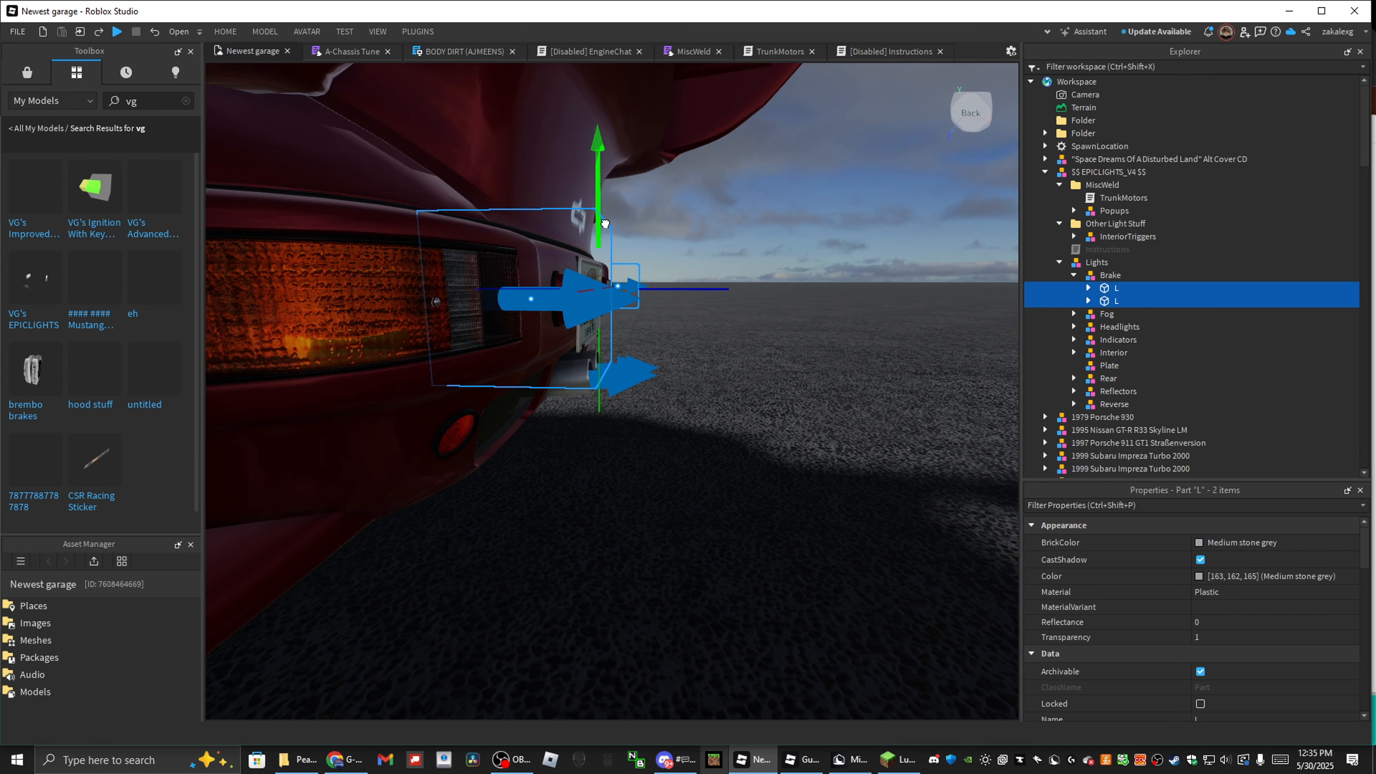
right_drag(606, 223, 601, 413)
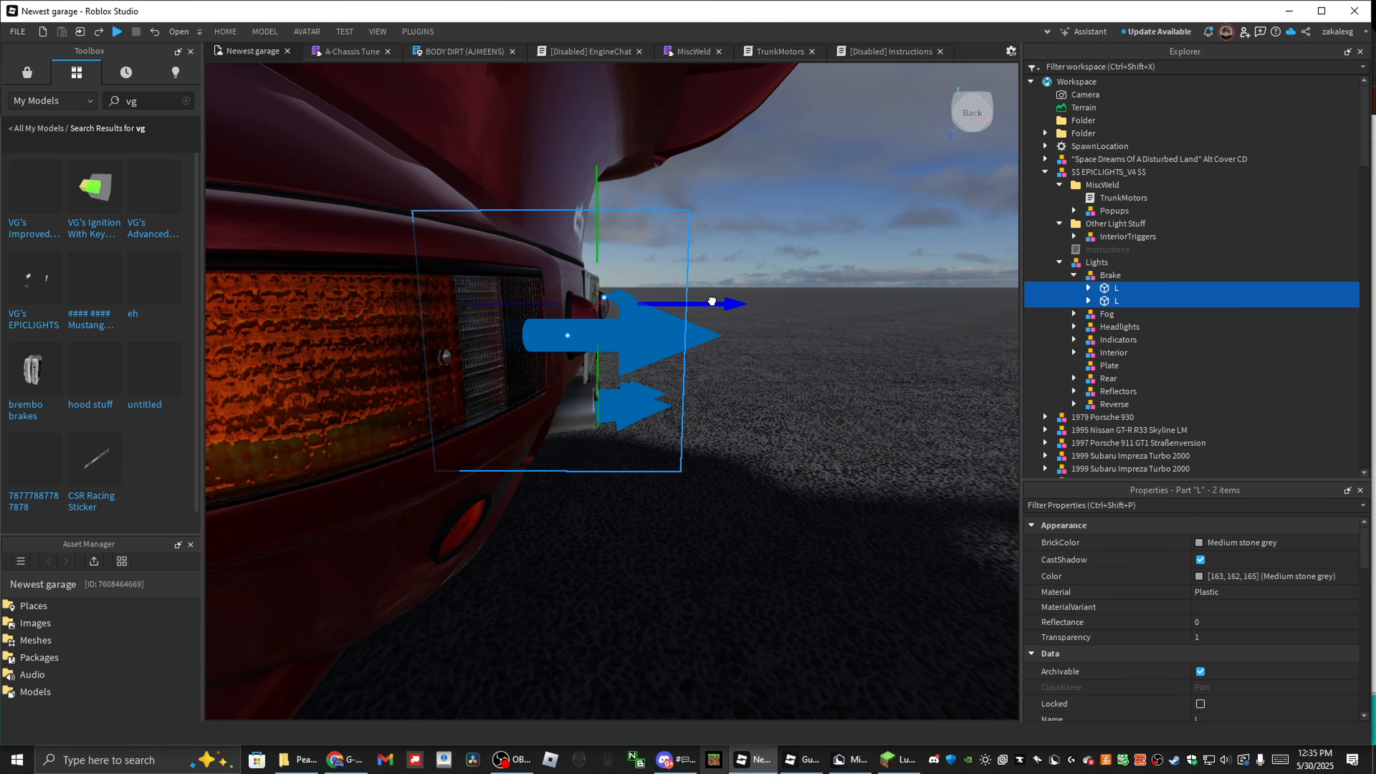
drag(712, 301, 760, 289)
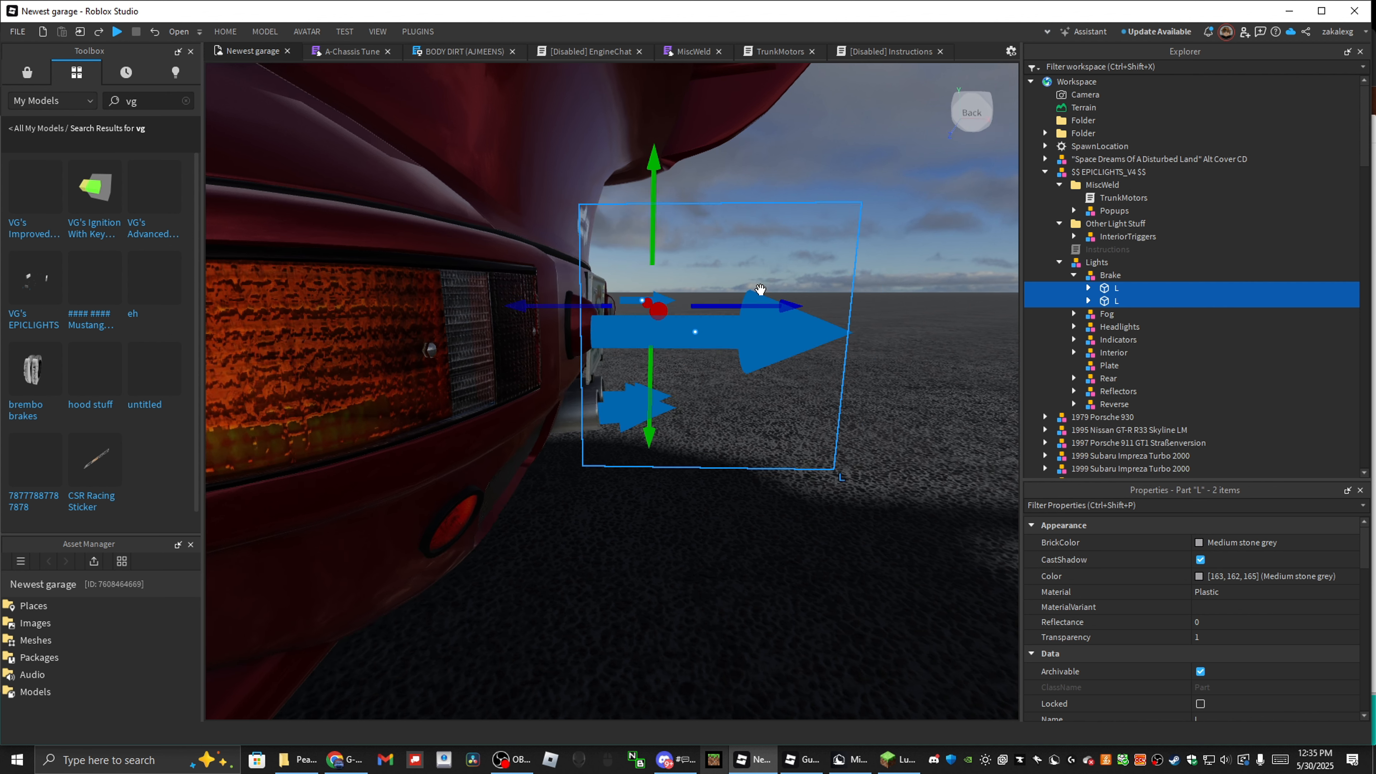
right_drag(760, 290, 436, 242)
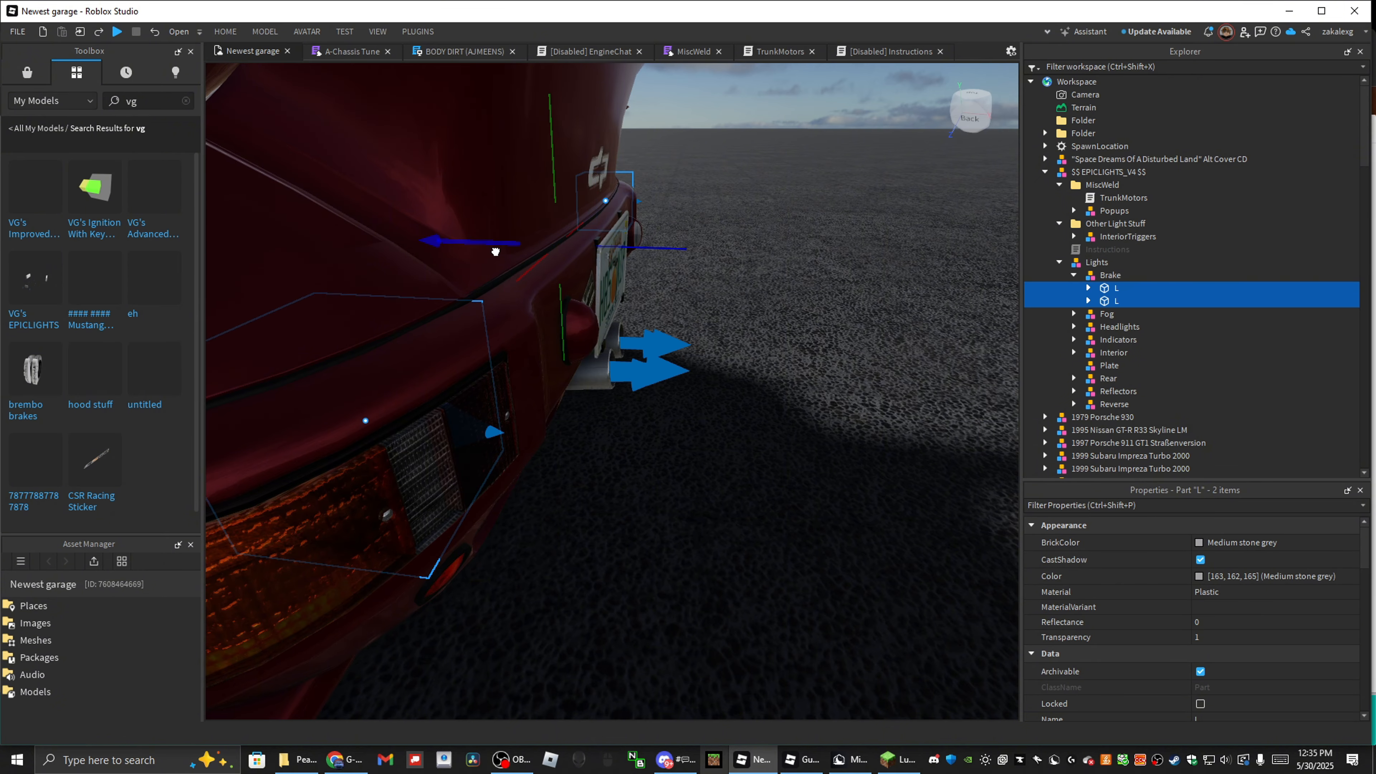
drag(495, 252, 596, 253)
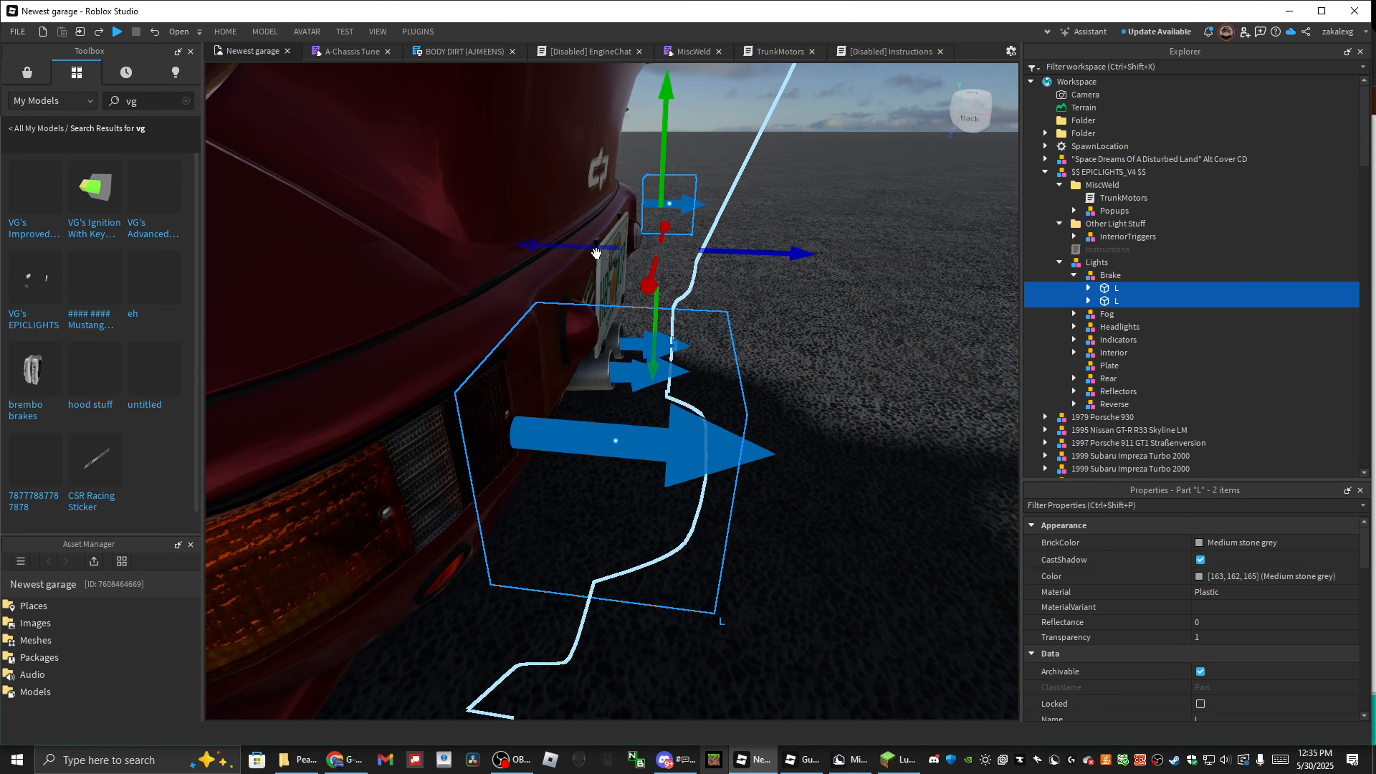
right_drag(596, 253, 594, 257)
- Fine-tune the second L part's sideways position and depth at its taillight
click(612, 259)
right_drag(633, 405, 635, 405)
drag(531, 422, 317, 402)
right_drag(538, 387, 537, 384)
drag(538, 301, 540, 300)
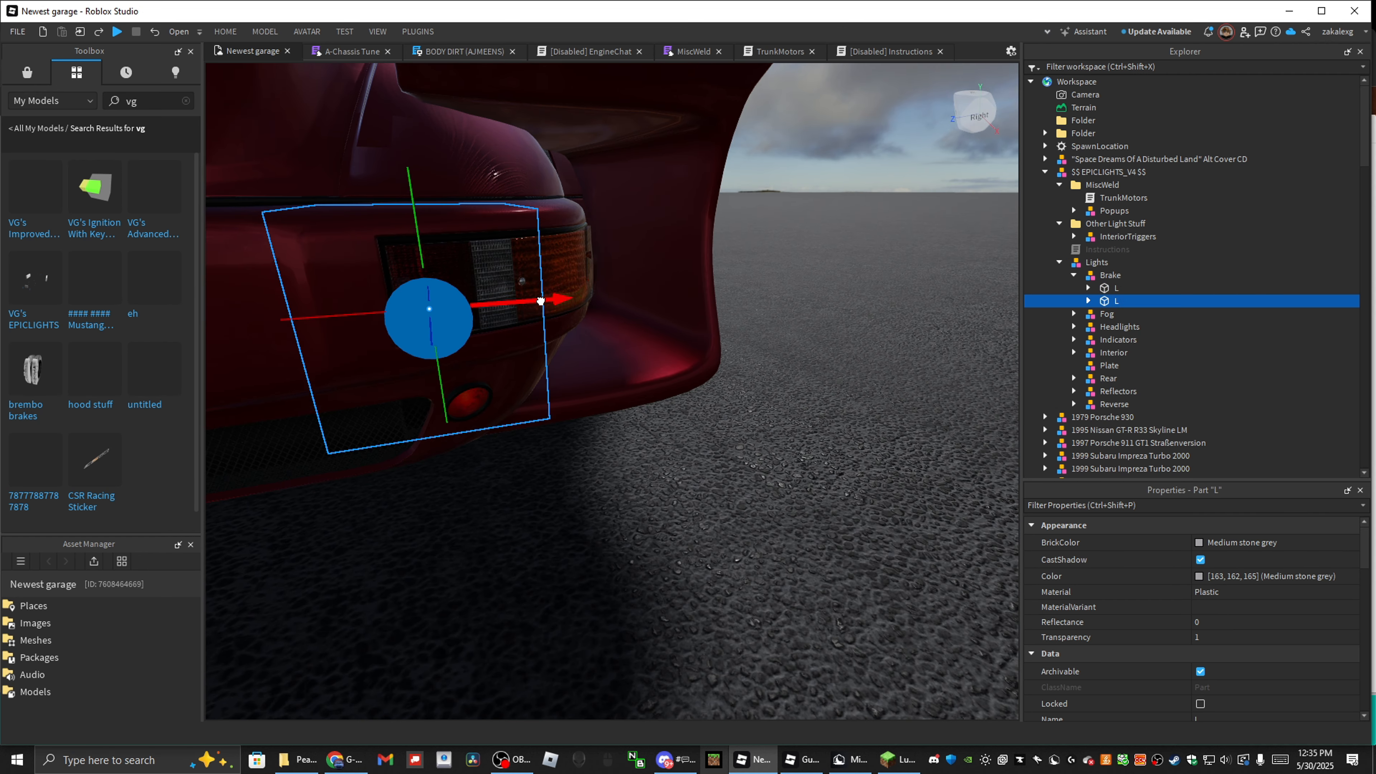
right_drag(540, 301, 557, 331)
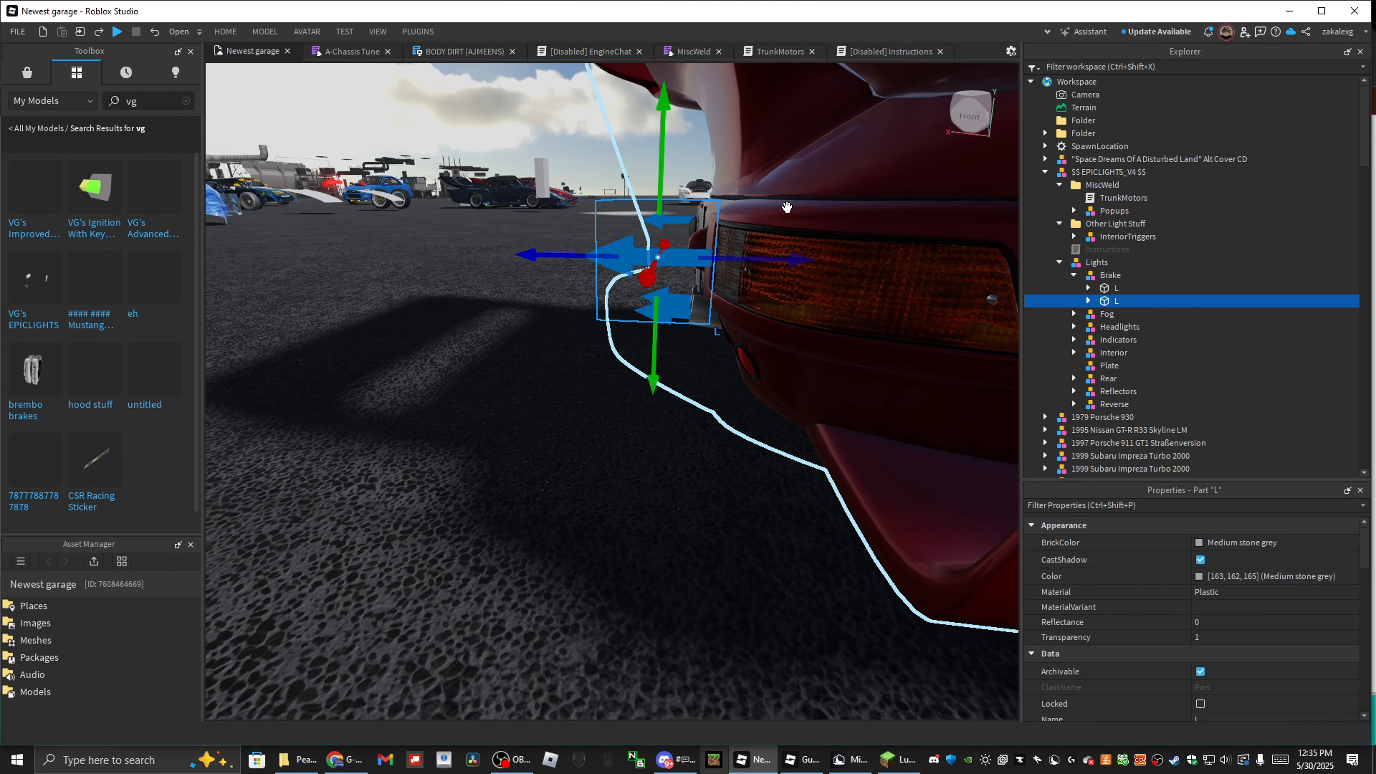
drag(776, 257, 764, 256)
click(594, 525)
right_drag(594, 526, 594, 525)
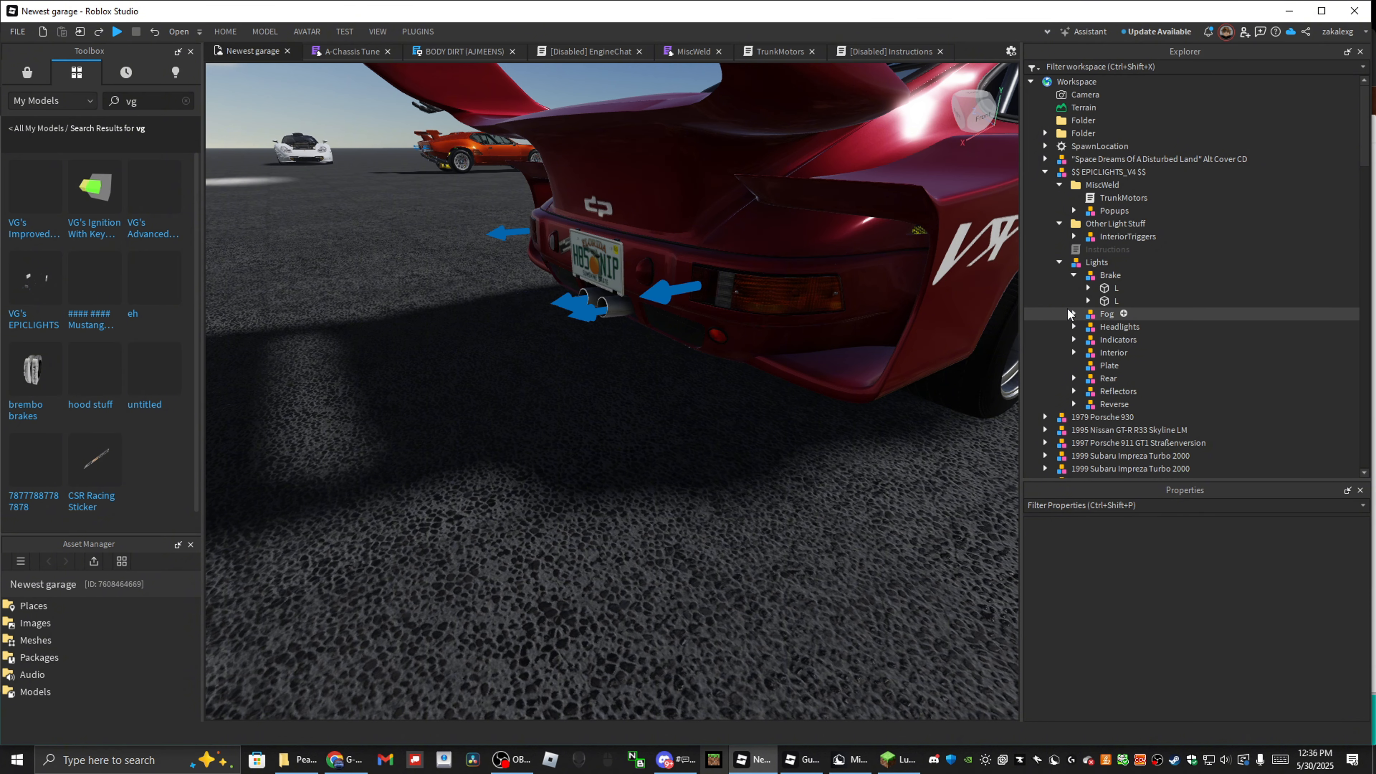
- Check the placement of both brake light parts from behind and above the car
click(1115, 288)
shift+click(1116, 301)
right_drag(826, 384, 826, 384)
click(605, 561)
right_drag(605, 561, 620, 553)
key(w)
right_drag(708, 521, 644, 447)
scroll(644, 448, down, 5)
scroll(645, 448, down, 5)
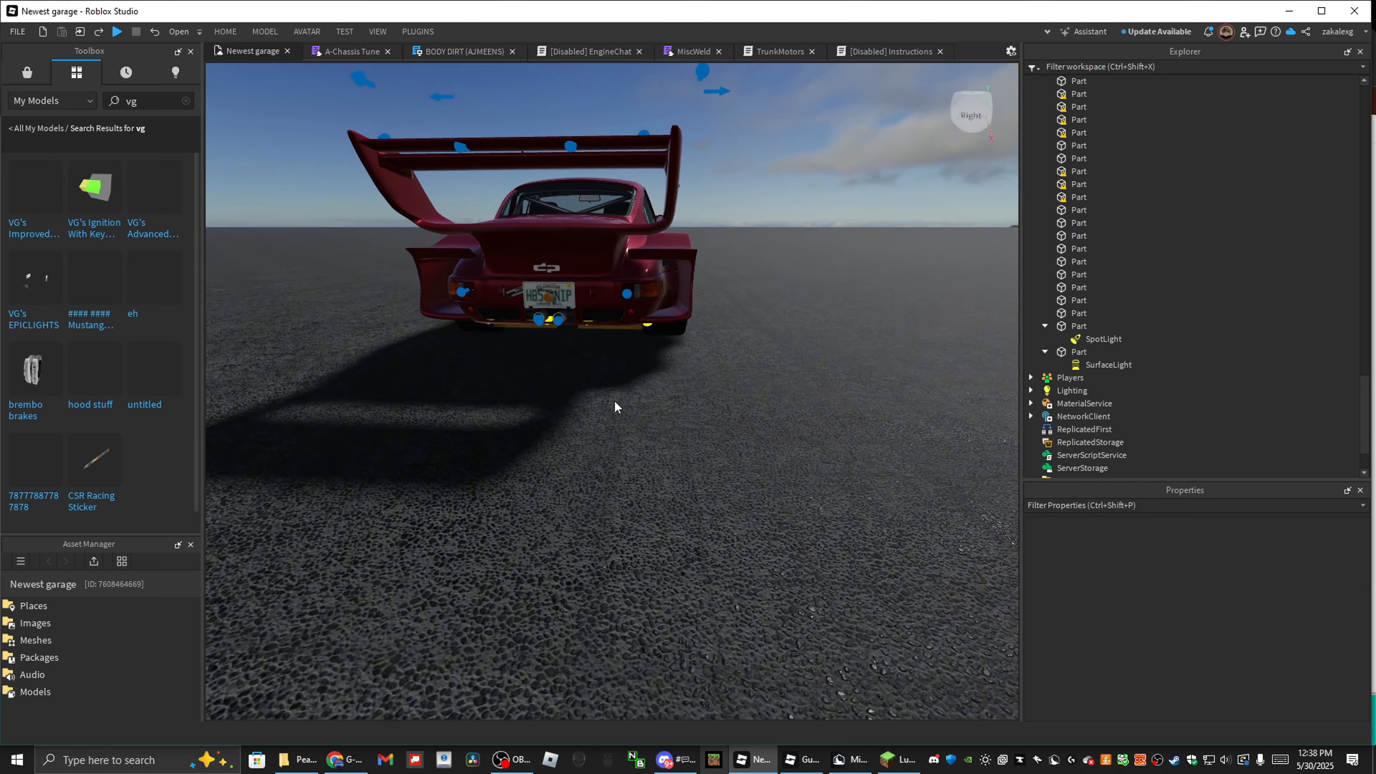
key(w)
right_drag(614, 399, 642, 367)
key(a)
right_drag(643, 302, 669, 381)
key(d)
key(w)
- Inspect the example part's surface light and open the SurfaceLight's Brightness value for editing
click(471, 332)
scroll(569, 352, down, 10)
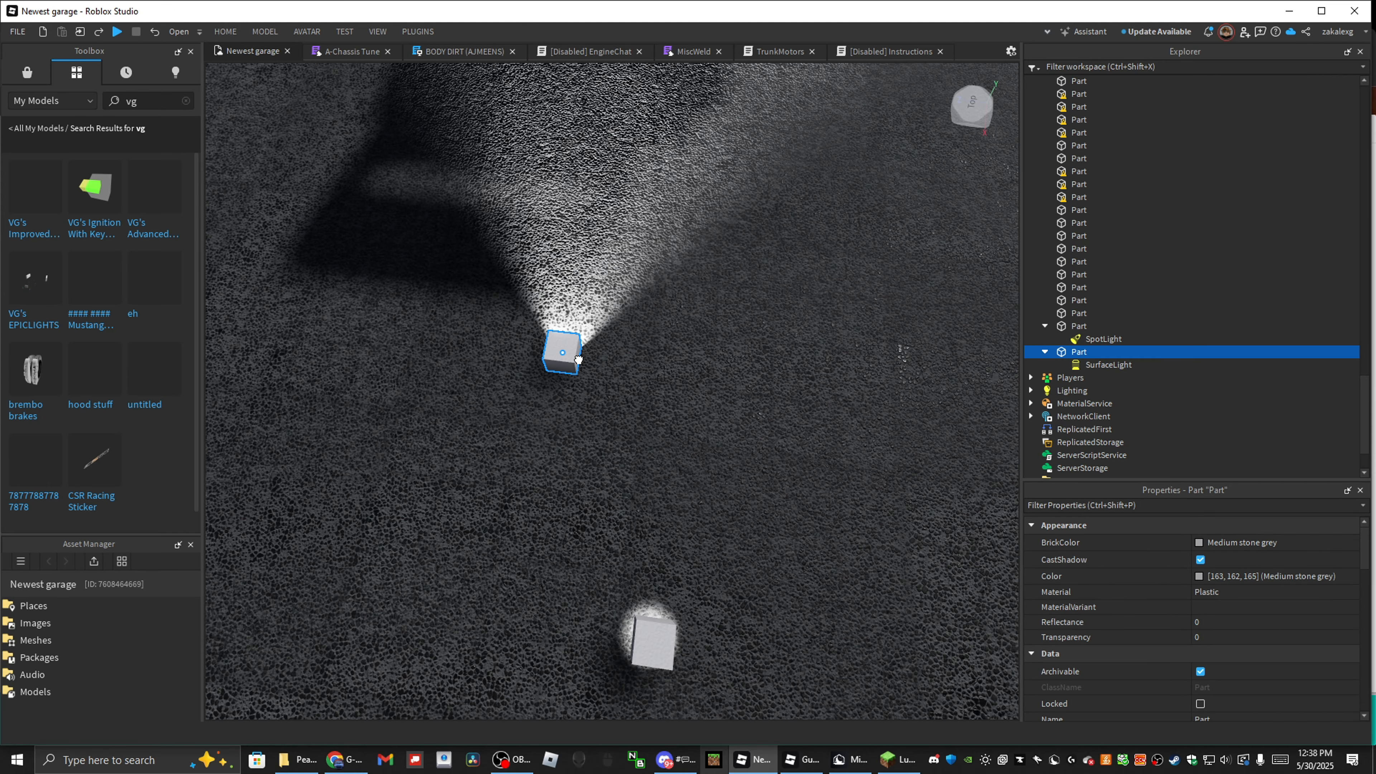
click(672, 442)
key(w)
right_drag(671, 440, 674, 443)
key(a)
click(624, 464)
click(1099, 364)
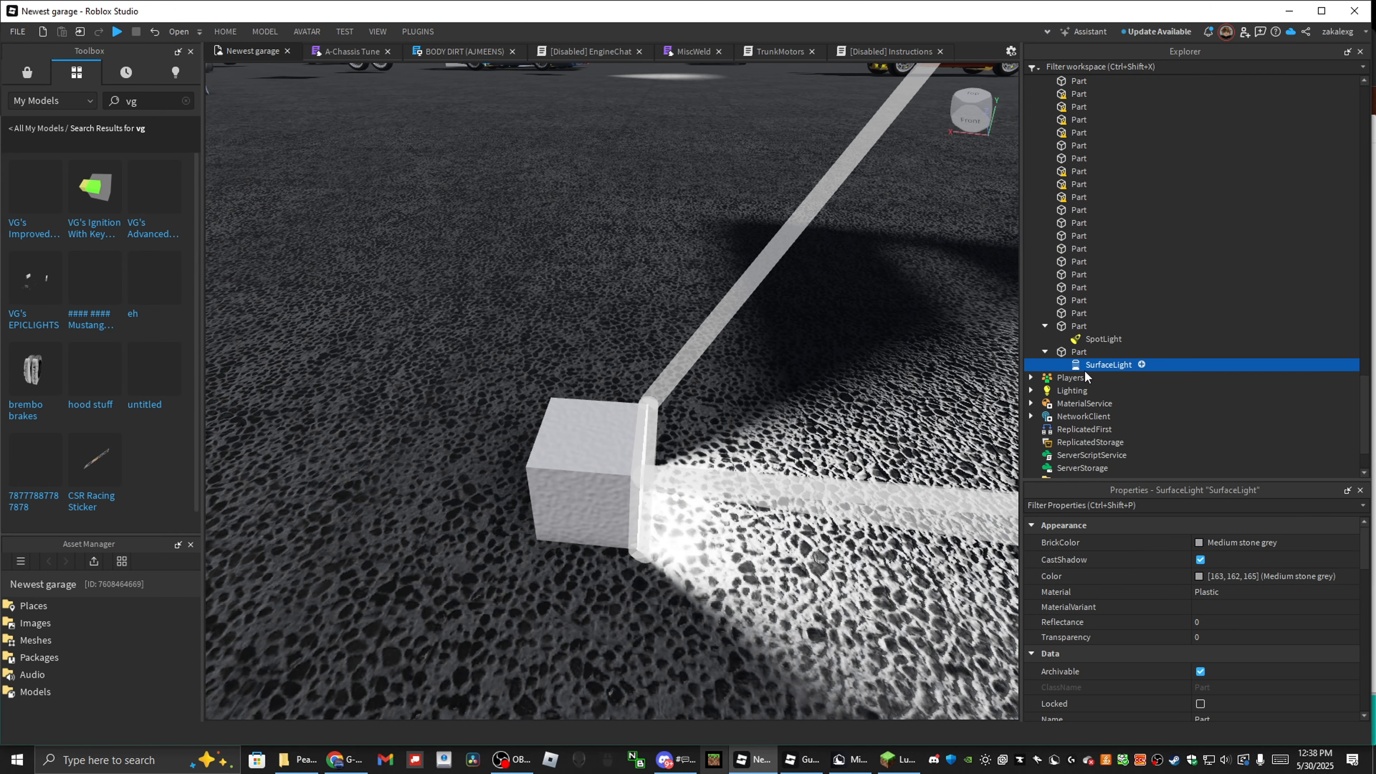
click(1224, 557)
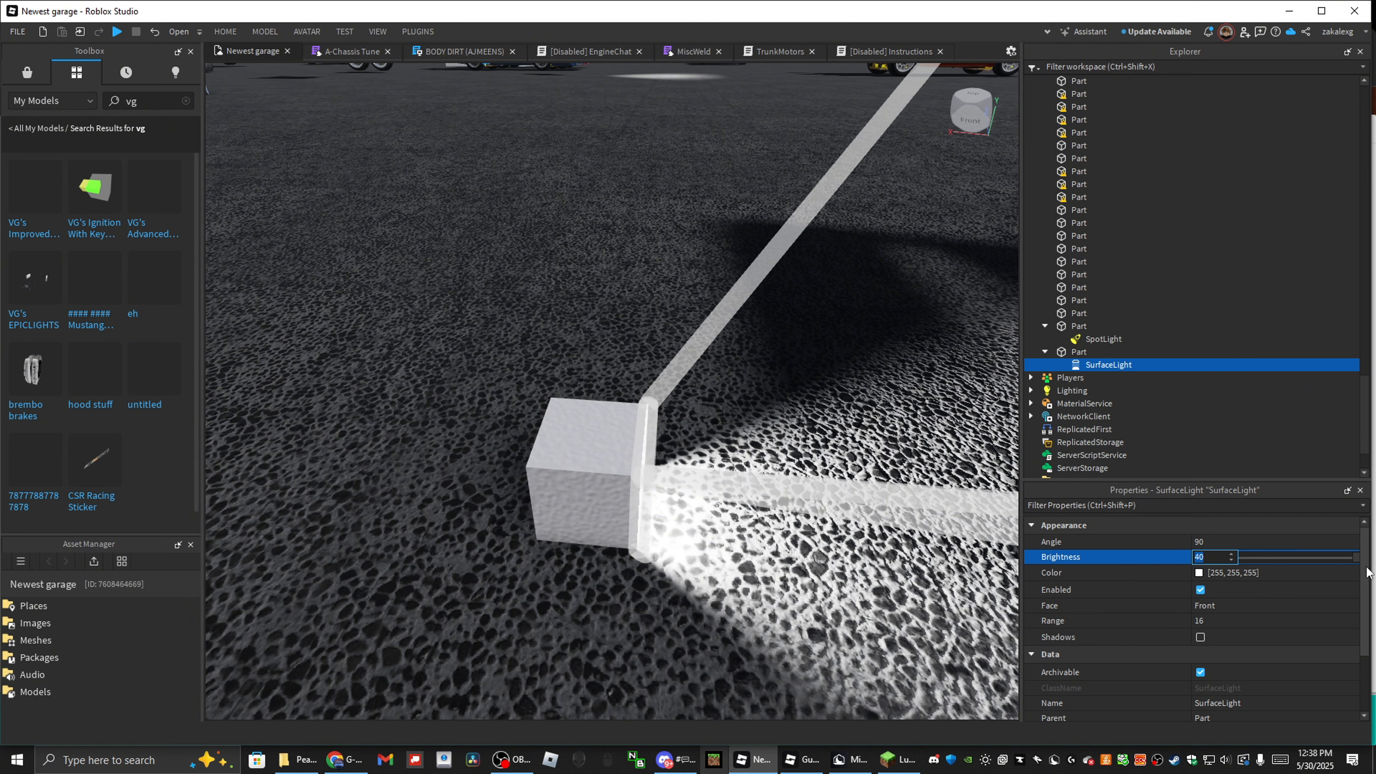
- Switch the Lighting technology to ShadowMap to compare the light's rendering, and set it back to Future
scroll(1196, 392, down, 3)
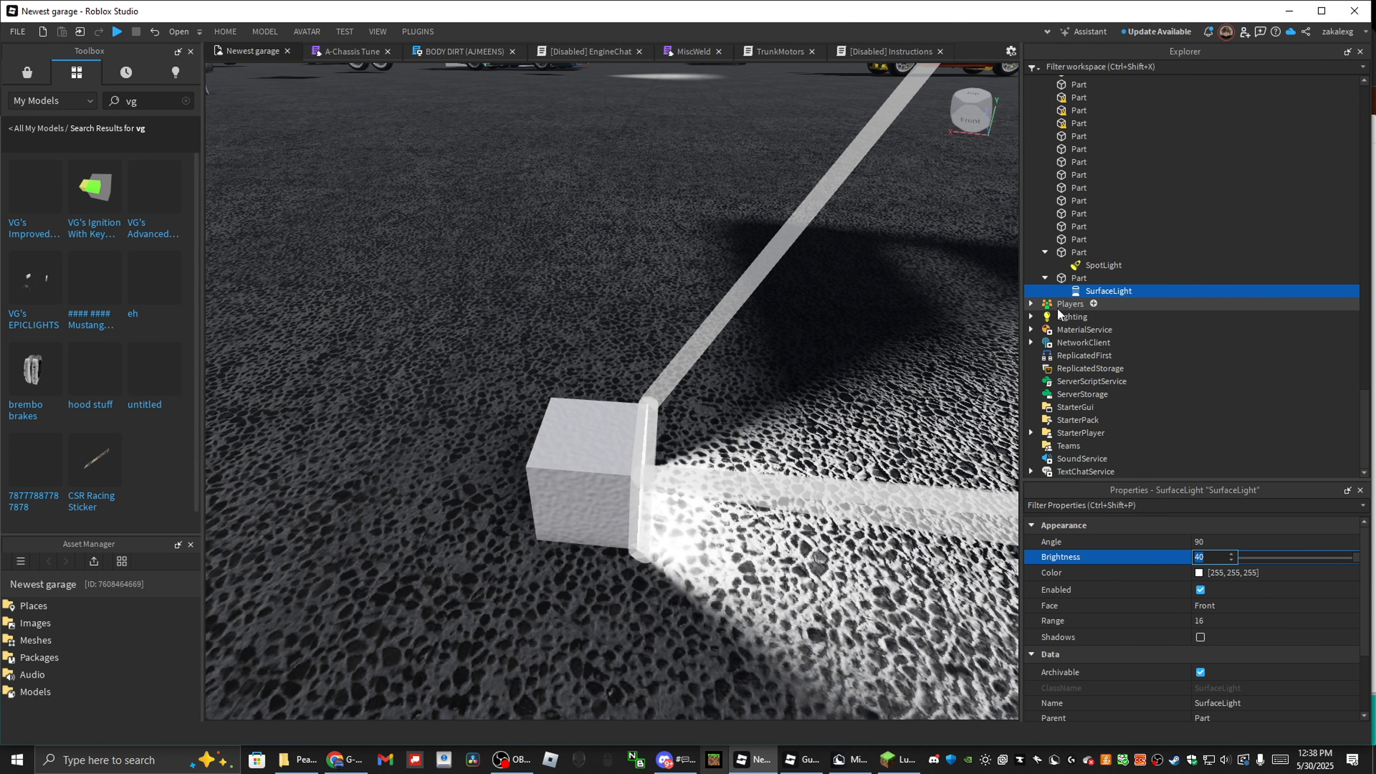
click(1072, 317)
click(1224, 685)
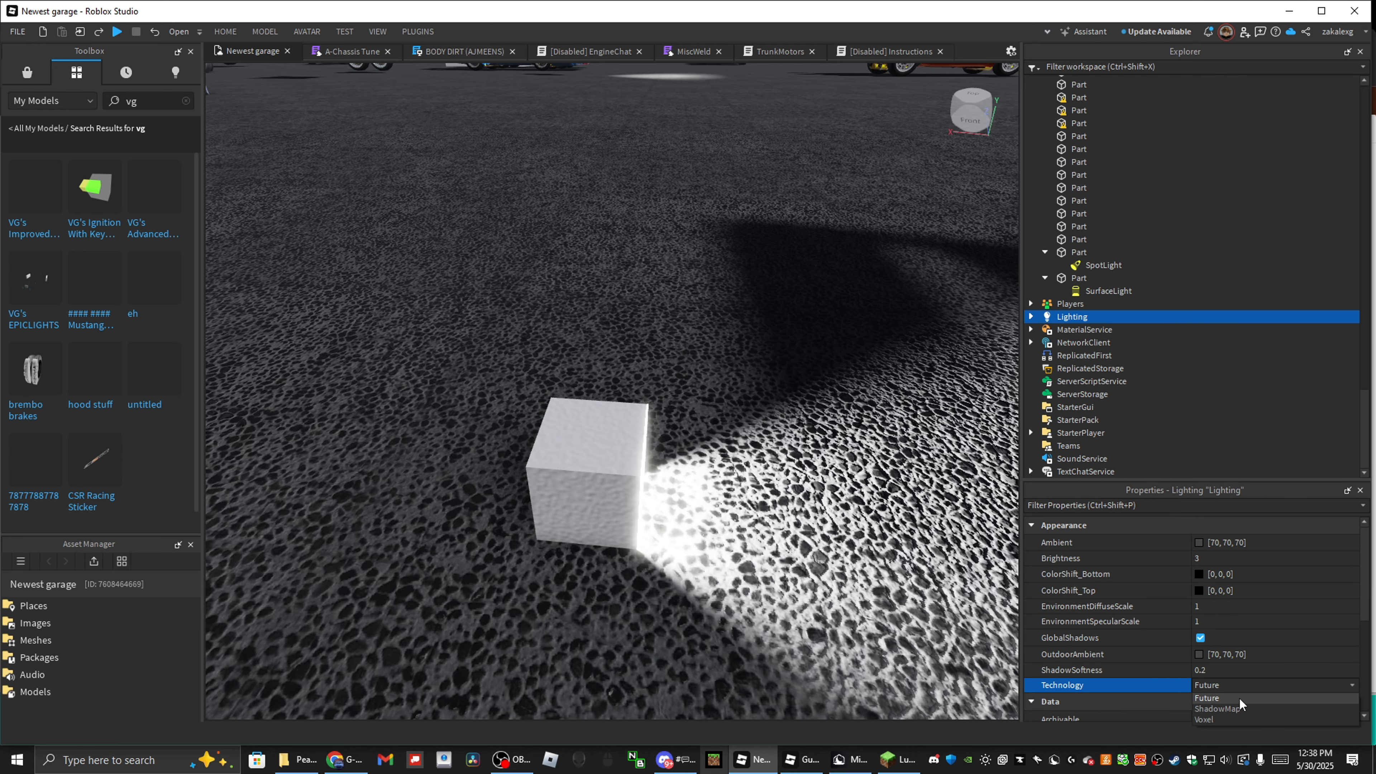
mouse_move(709, 585)
right_down()
mouse_move(721, 587)
mouse_move(706, 586)
right_up()
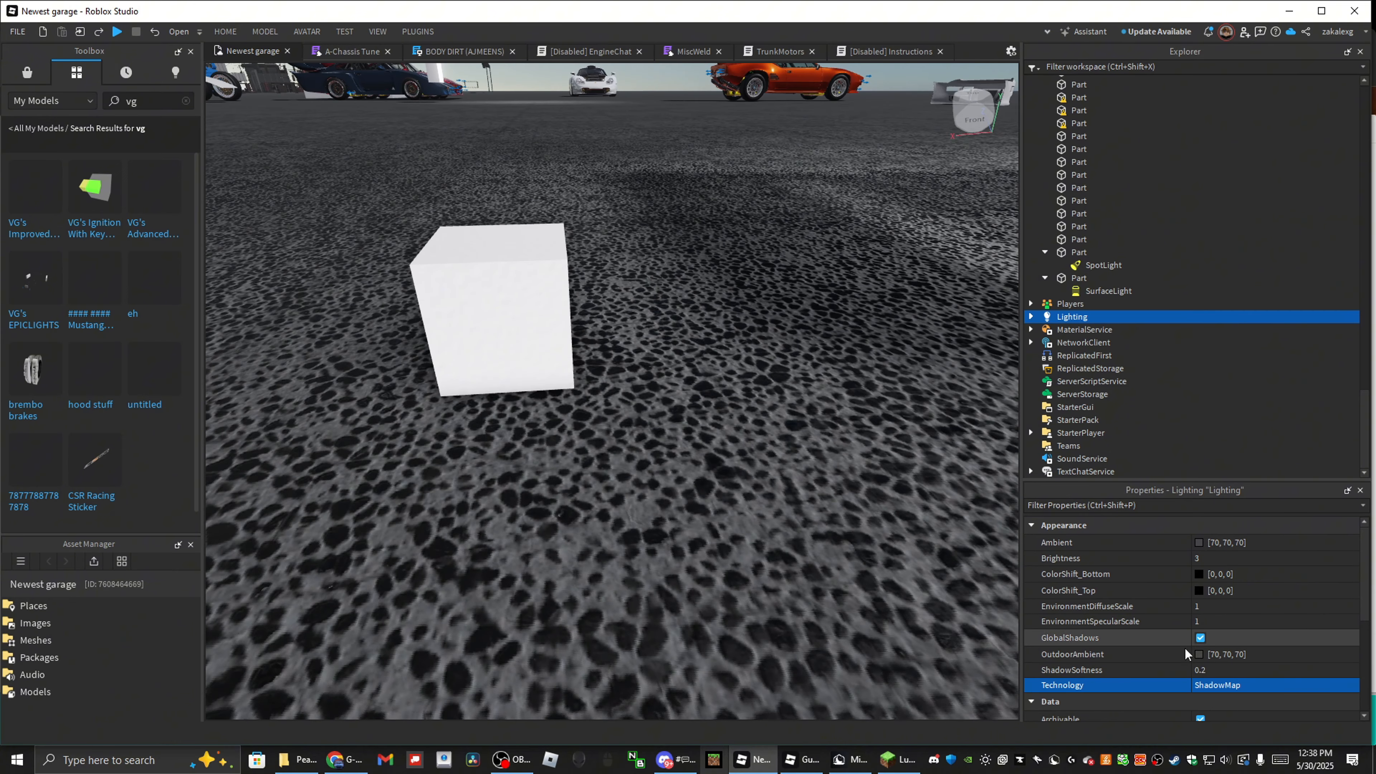
click(1240, 685)
click(1229, 699)
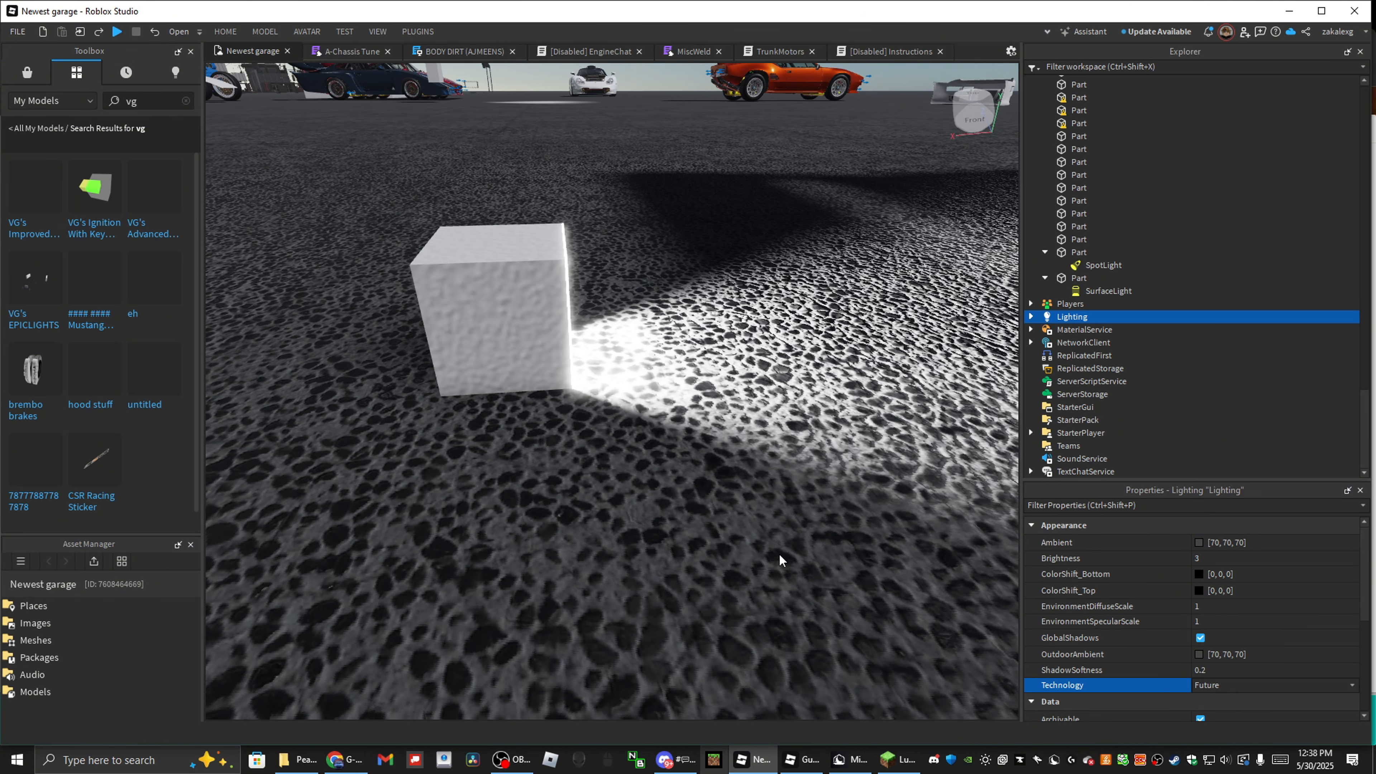
- Rename the example part that contains the SurfaceLight as LN
click(765, 544)
key(d)
right_drag(766, 544, 765, 544)
key(a)
click(519, 478)
key(f)
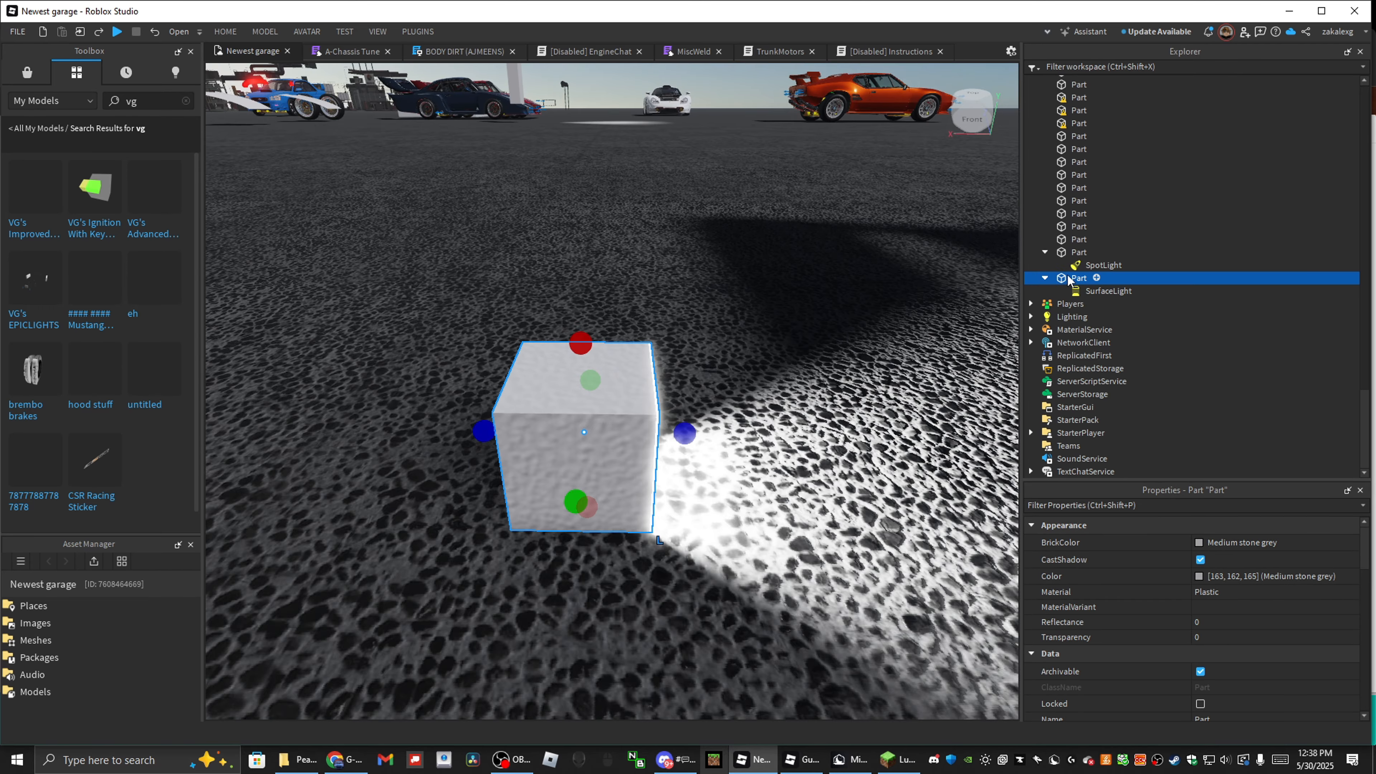
right_click(1068, 279)
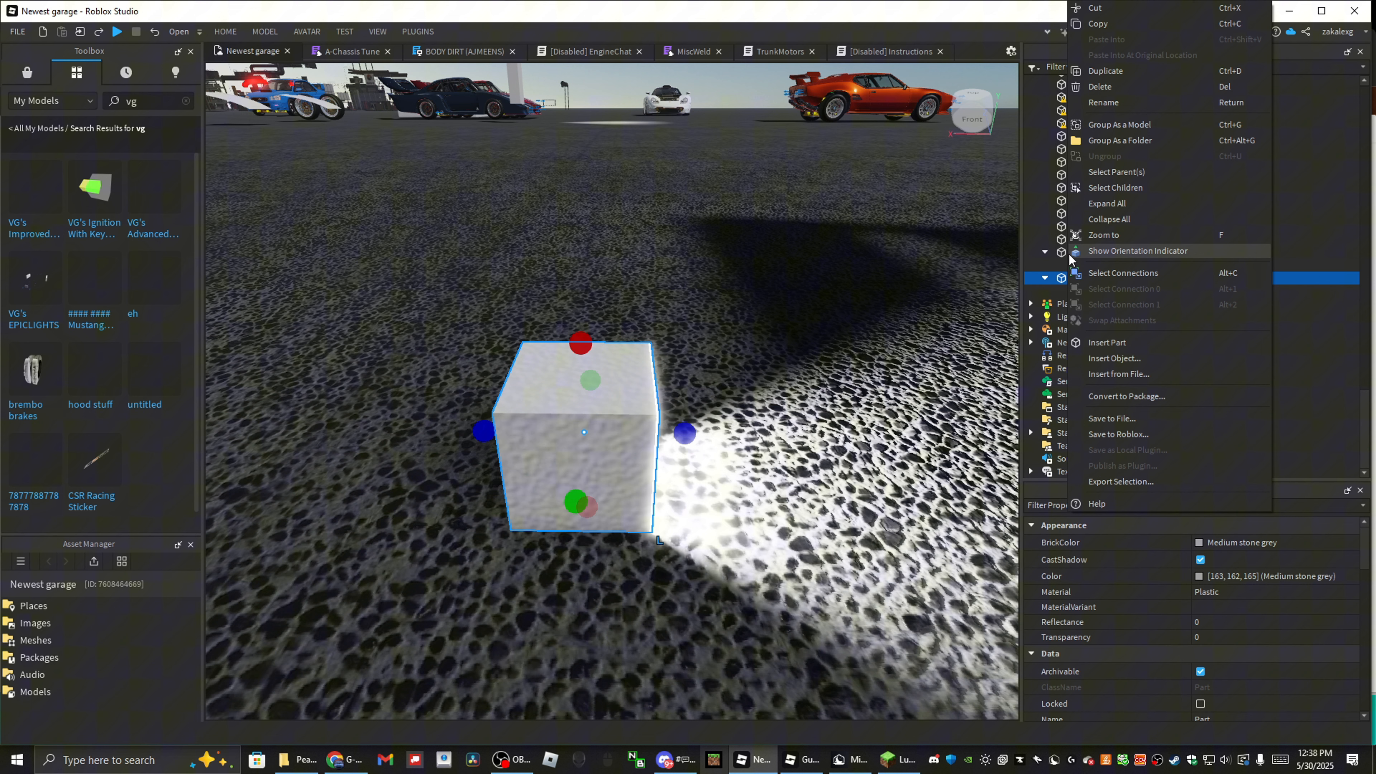
click(1093, 103)
text(LN)
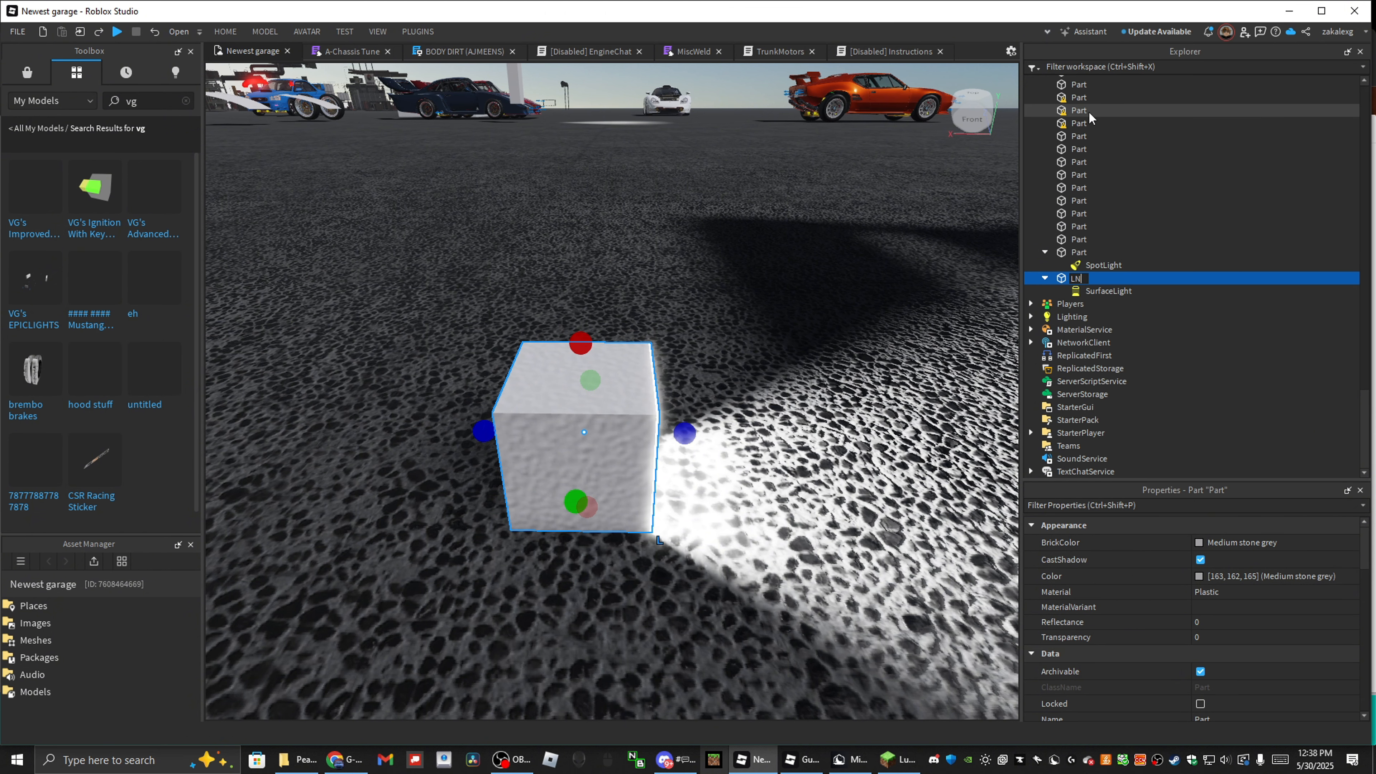
key(Return)
- Rename the SurfaceLight inside the LN part as LN_S
click(1092, 291)
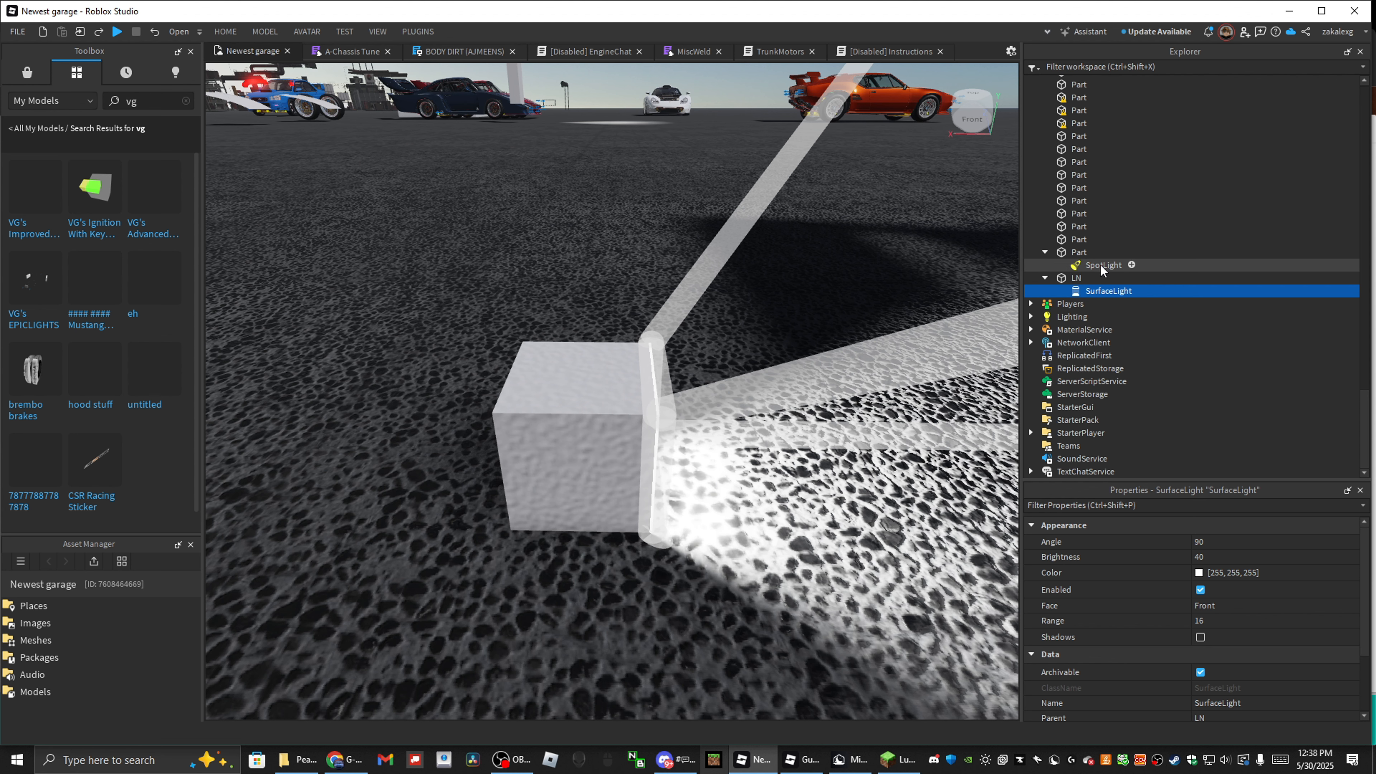
right_click(1090, 293)
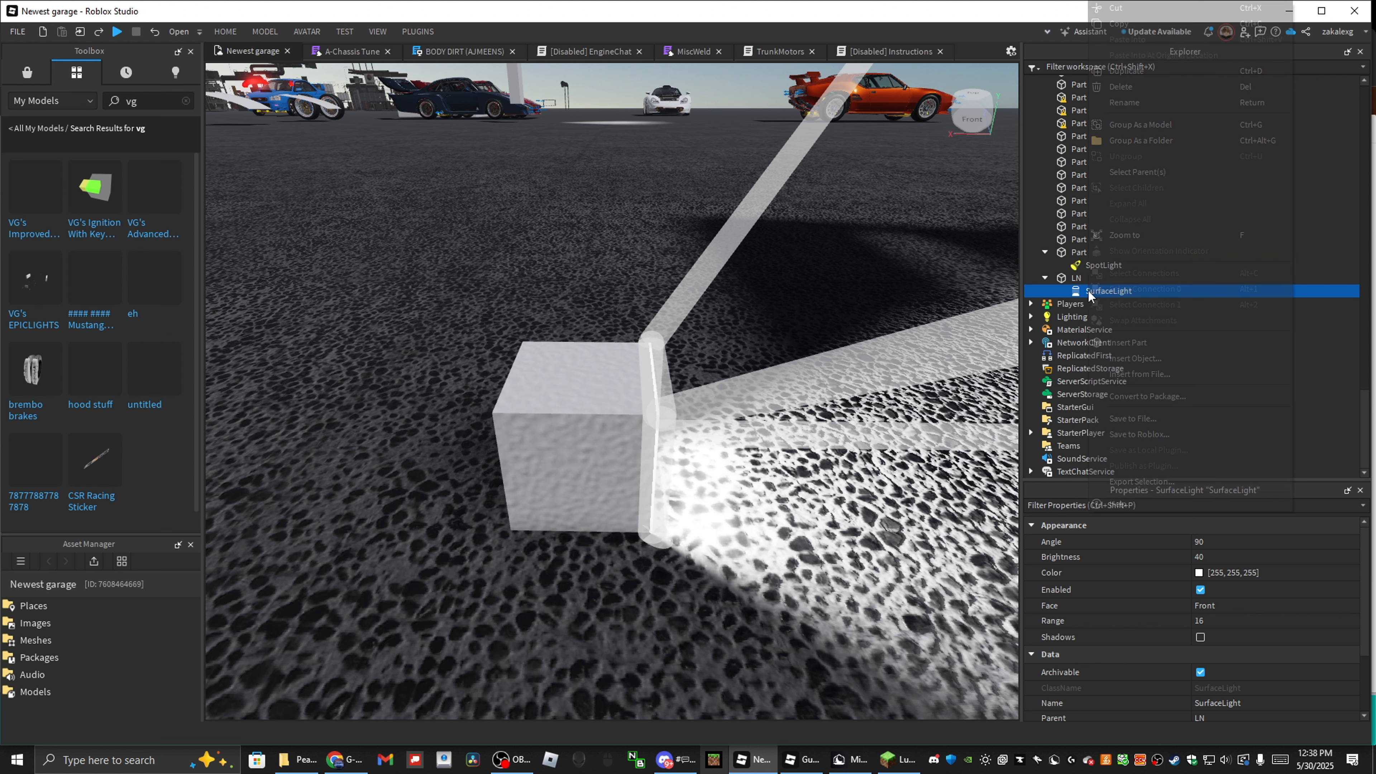
click(1164, 102)
text(LN)
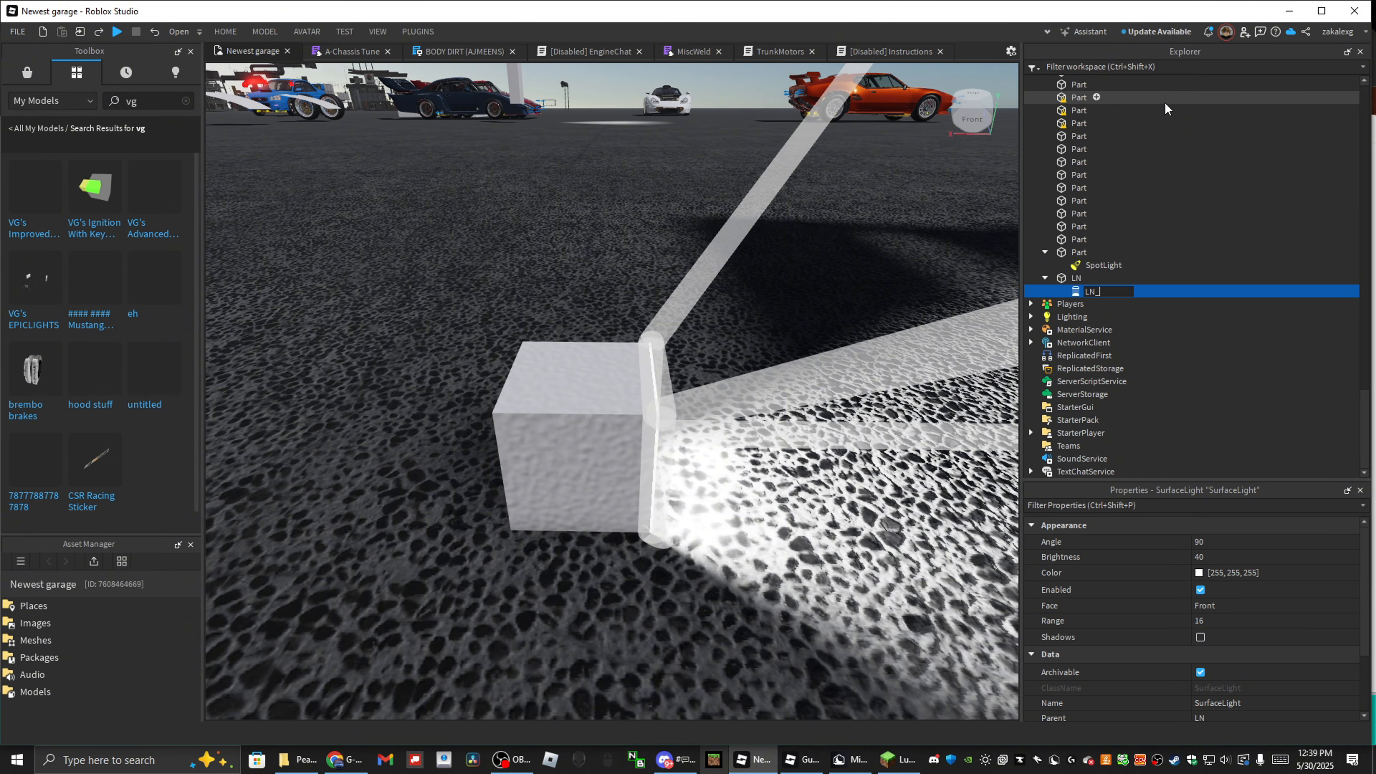
text(_S)
key(Return)
right_drag(535, 361, 559, 375)
scroll(559, 376, down, 2)
right_drag(700, 524, 697, 524)
click(1198, 573)
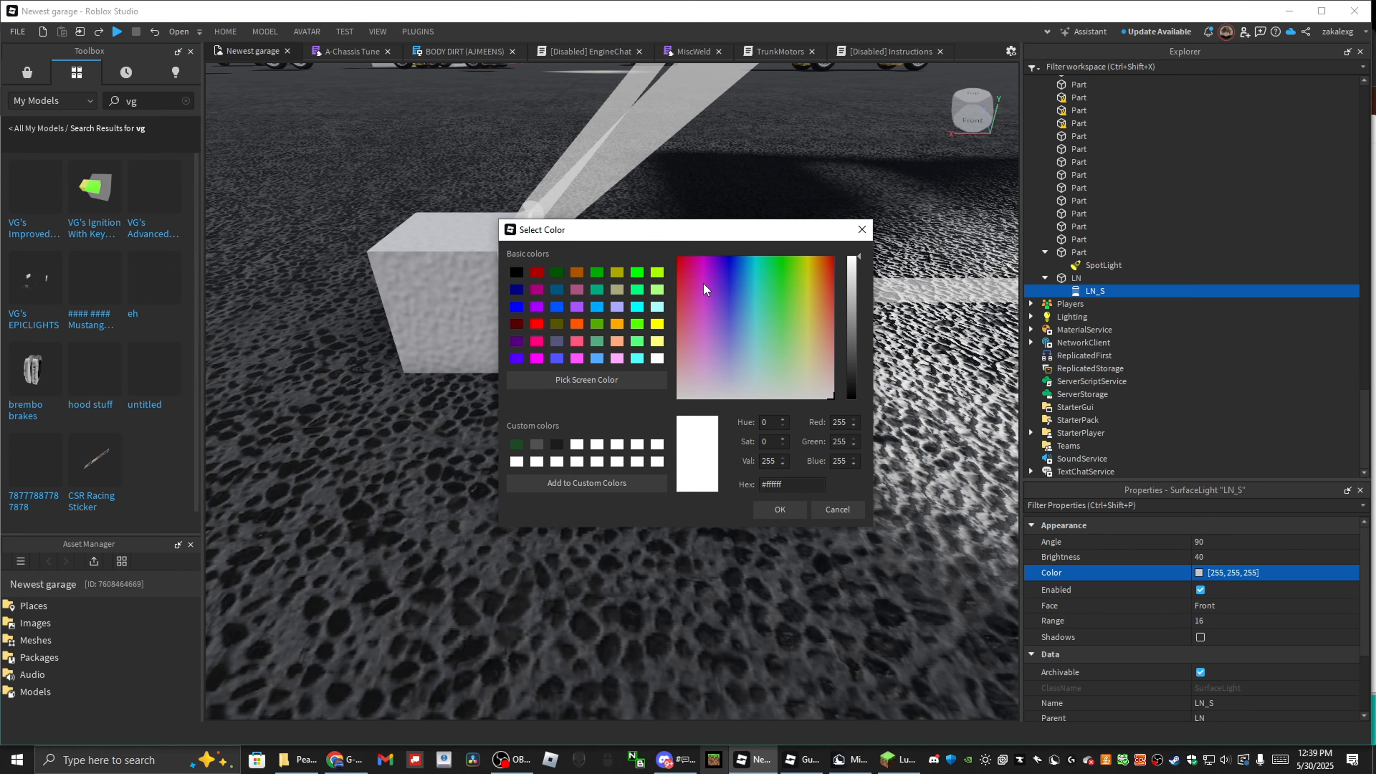
click(828, 509)
key(w)
right_drag(804, 492, 804, 491)
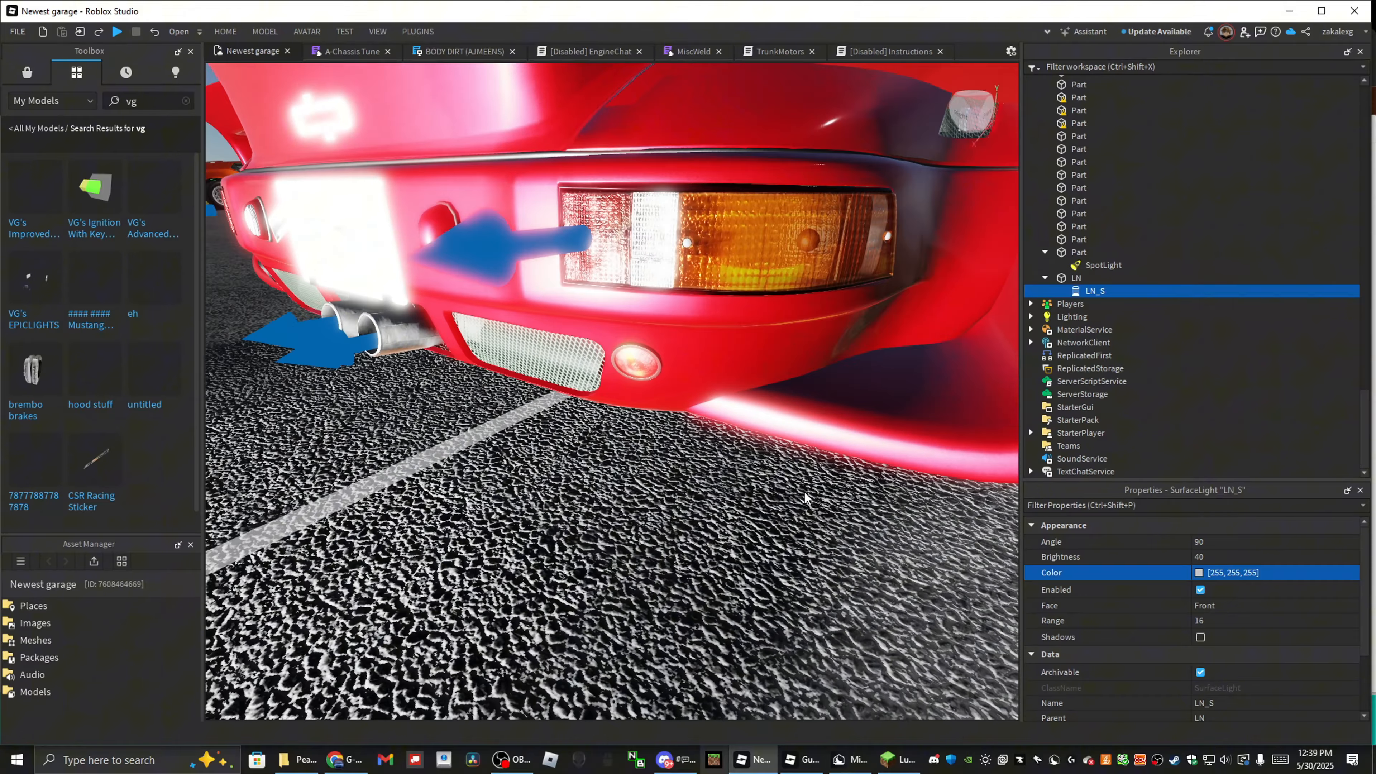
key(f)
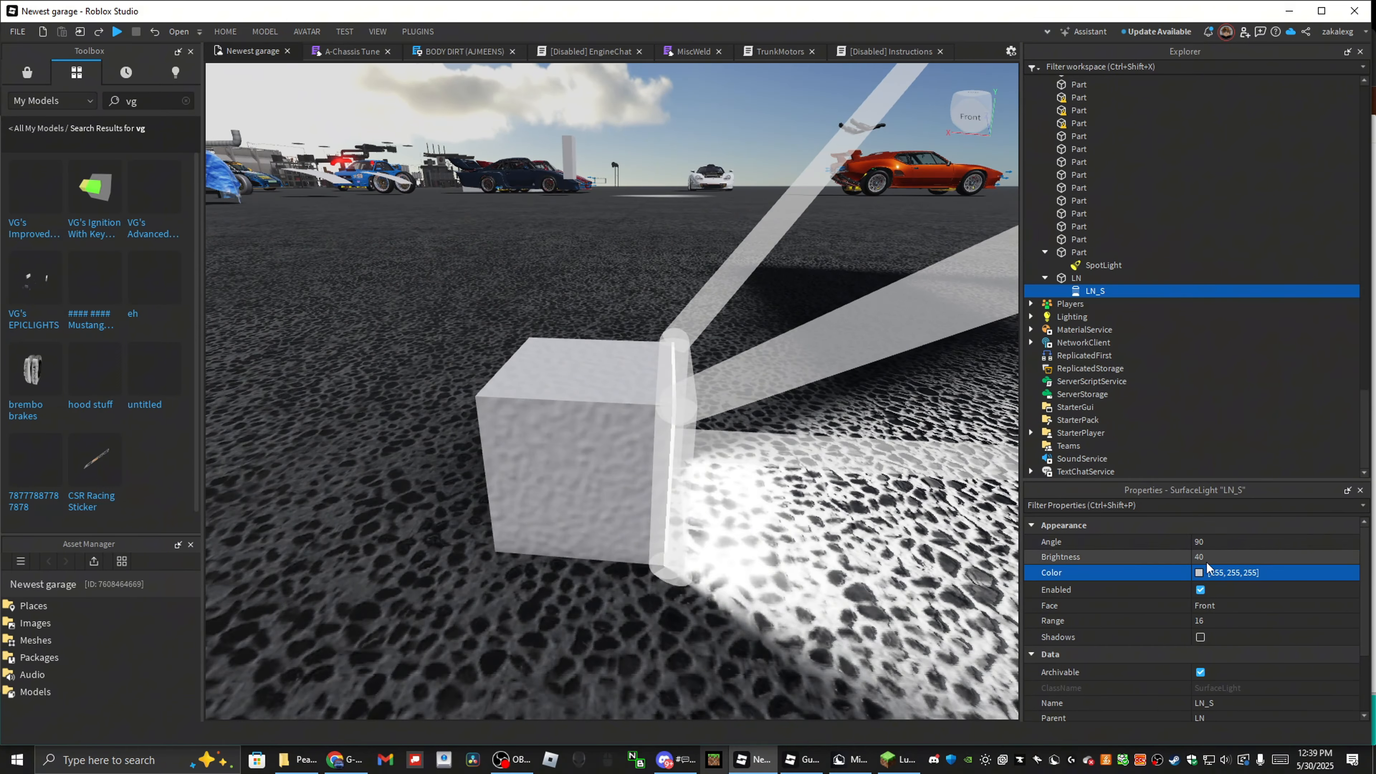
- Set the LN_S light's Color to a darker red, RGB 204, 30, 33
click(1199, 573)
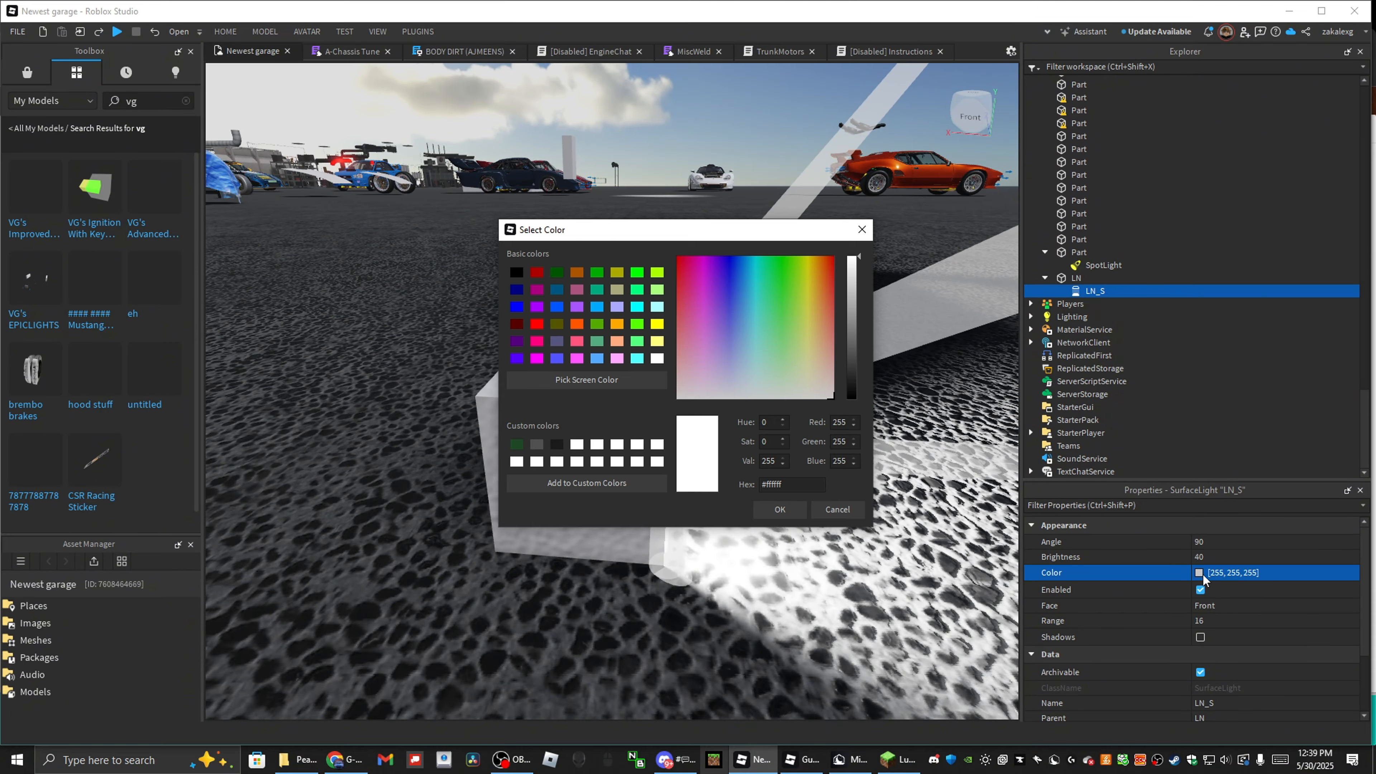
drag(701, 284, 674, 277)
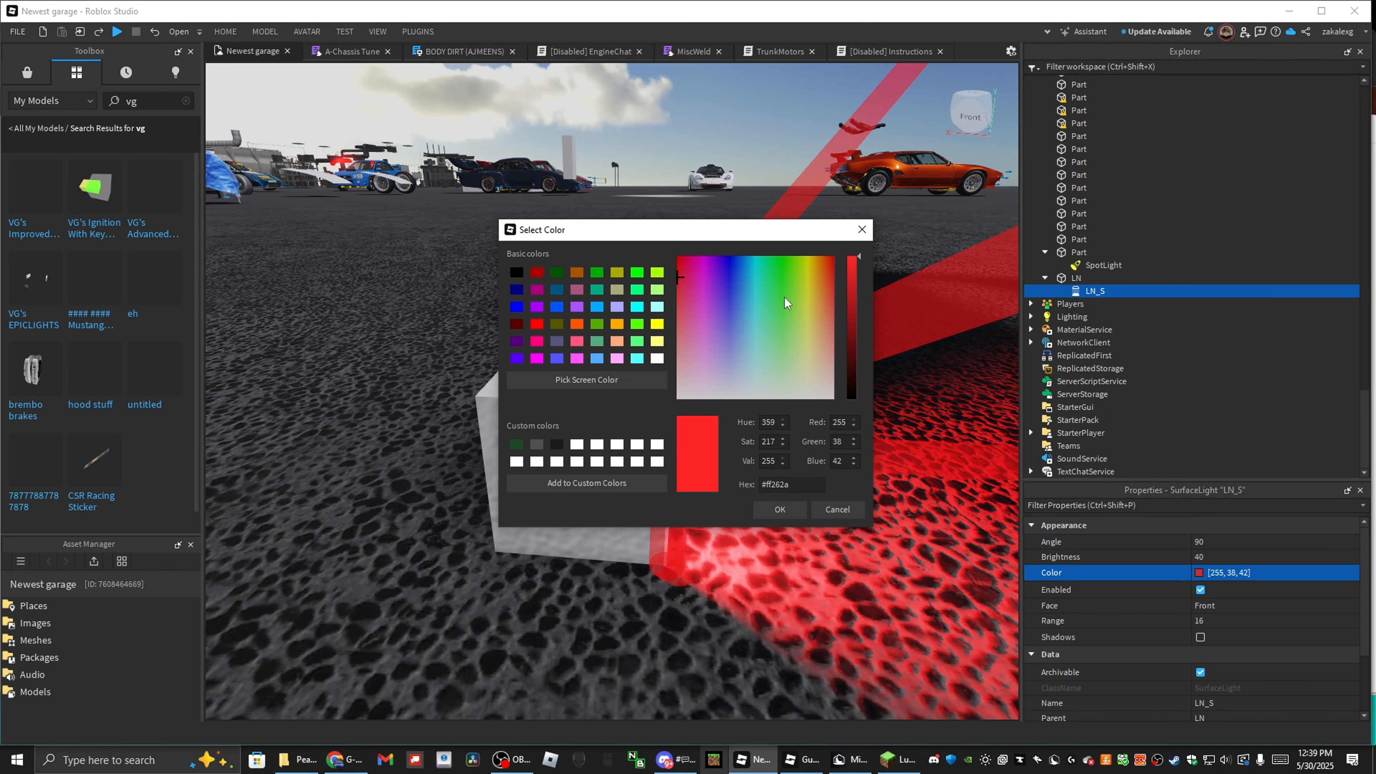
click(851, 284)
click(787, 508)
- Set the LN_S light's Range to 0.5 and review its Angle and Shadows properties
right_drag(774, 498, 778, 495)
click(1220, 619)
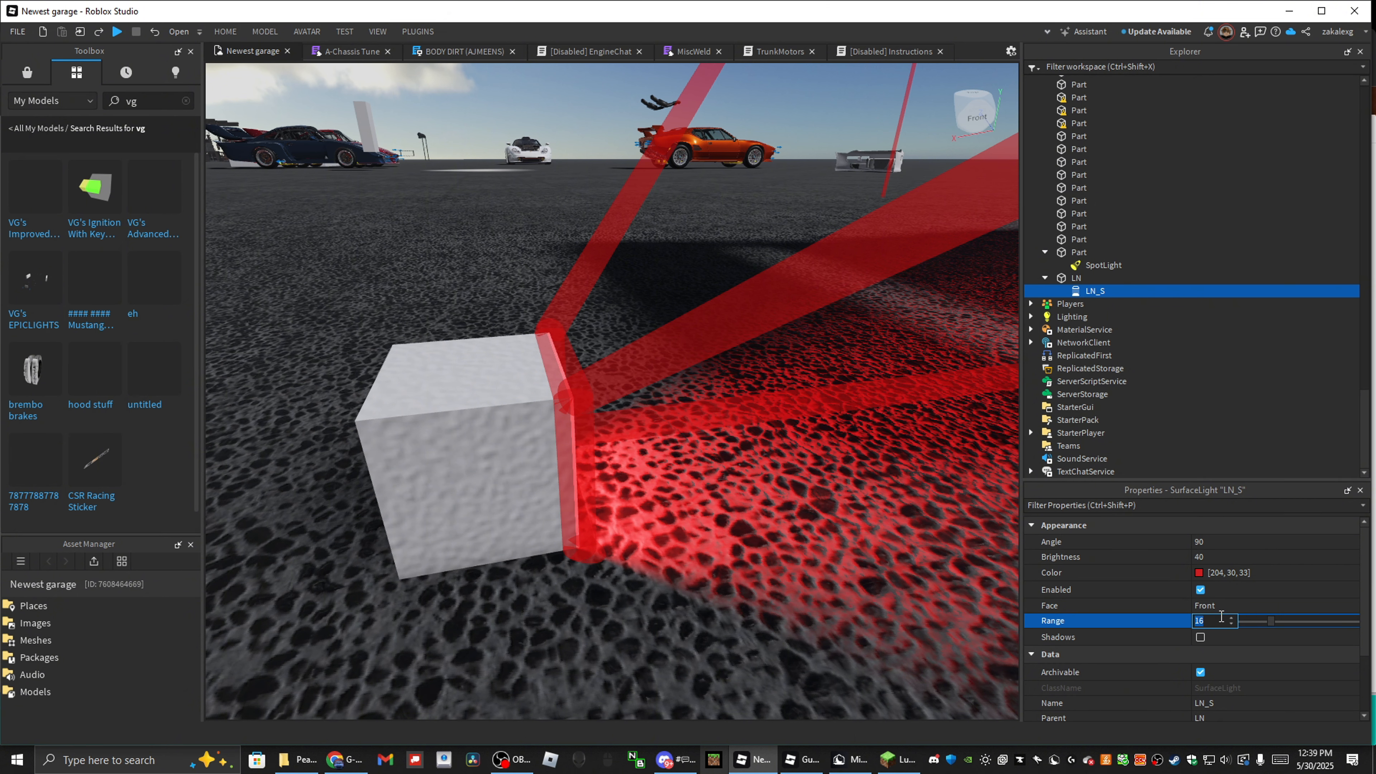
text(0.5)
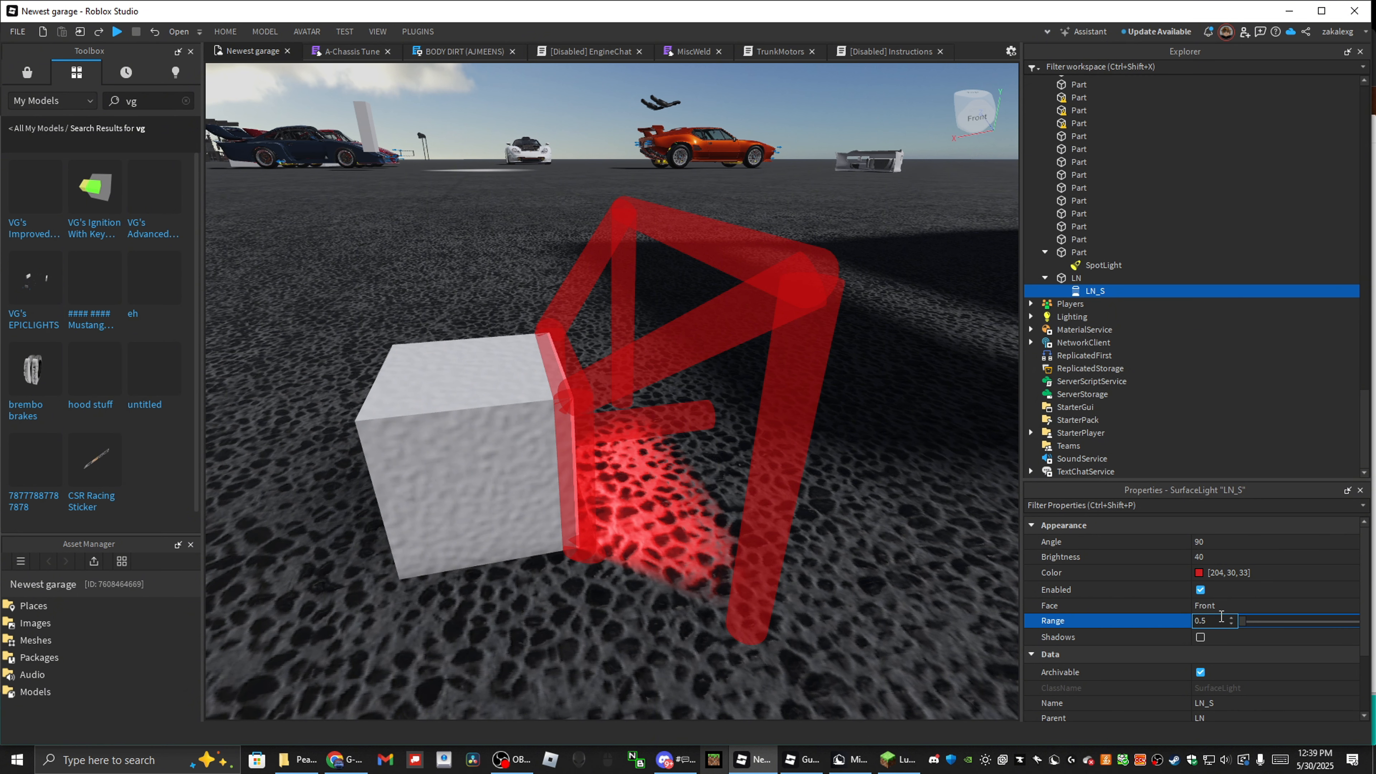
click(1254, 544)
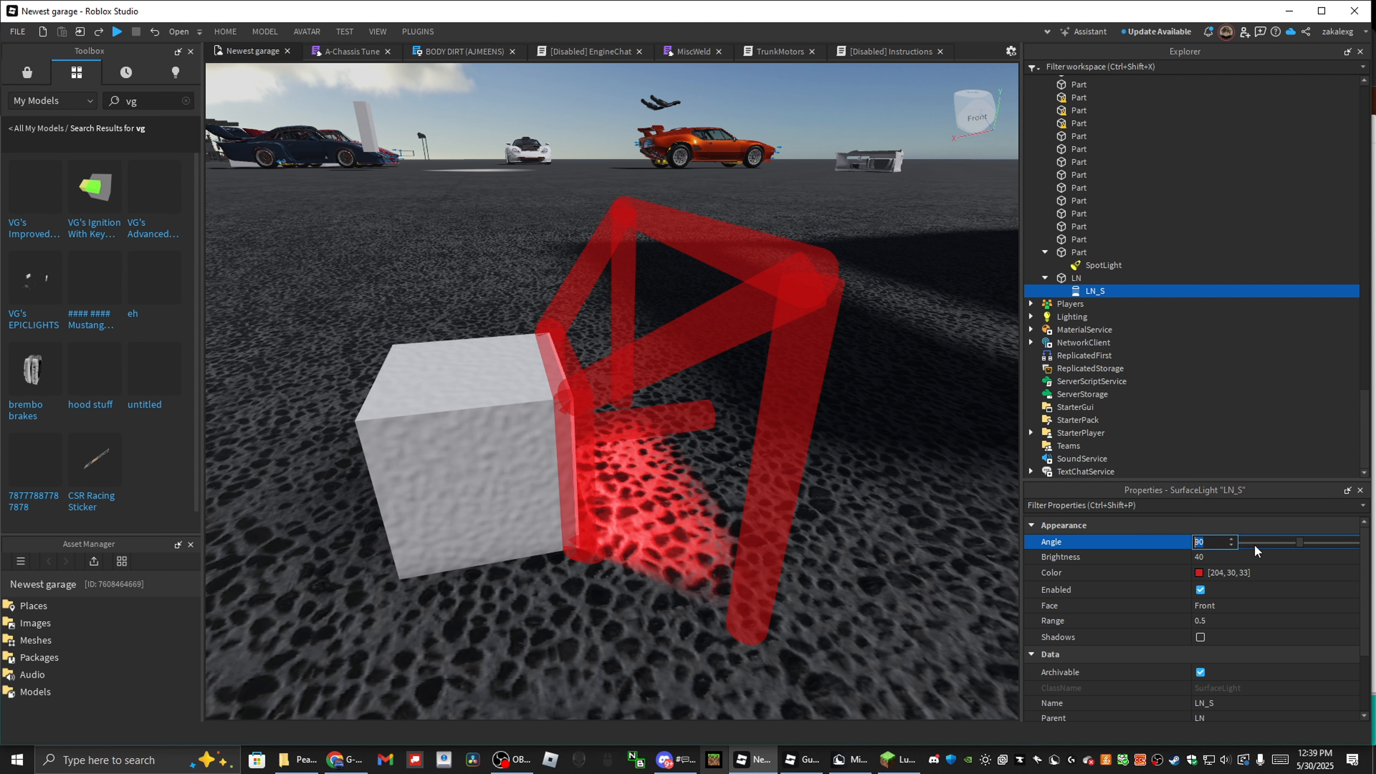
mouse_move(1295, 544)
mouse_down()
mouse_move(1240, 544)
mouse_move(1300, 545)
mouse_up()
scroll(1227, 587, down, 2)
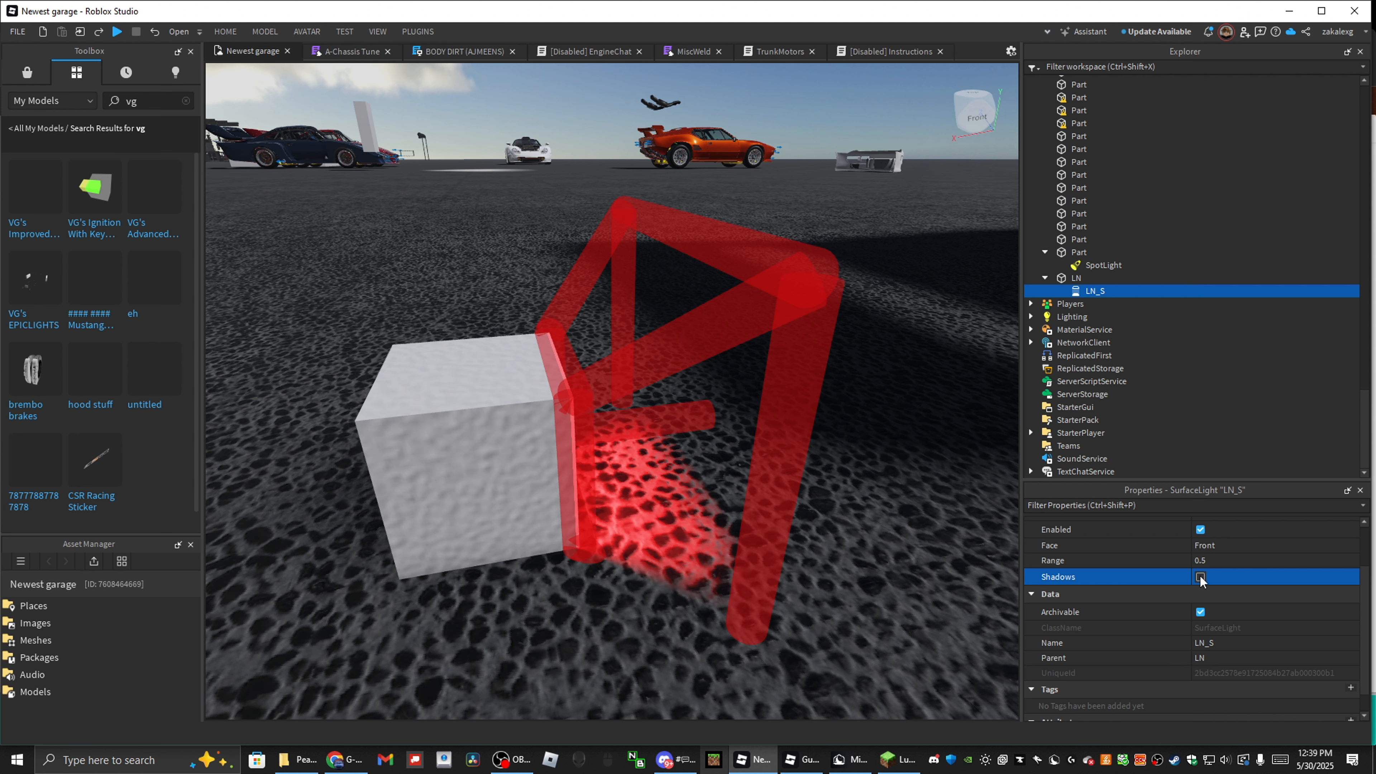
- Make the LN part invisible by setting its Transparency to 1
click(1076, 277)
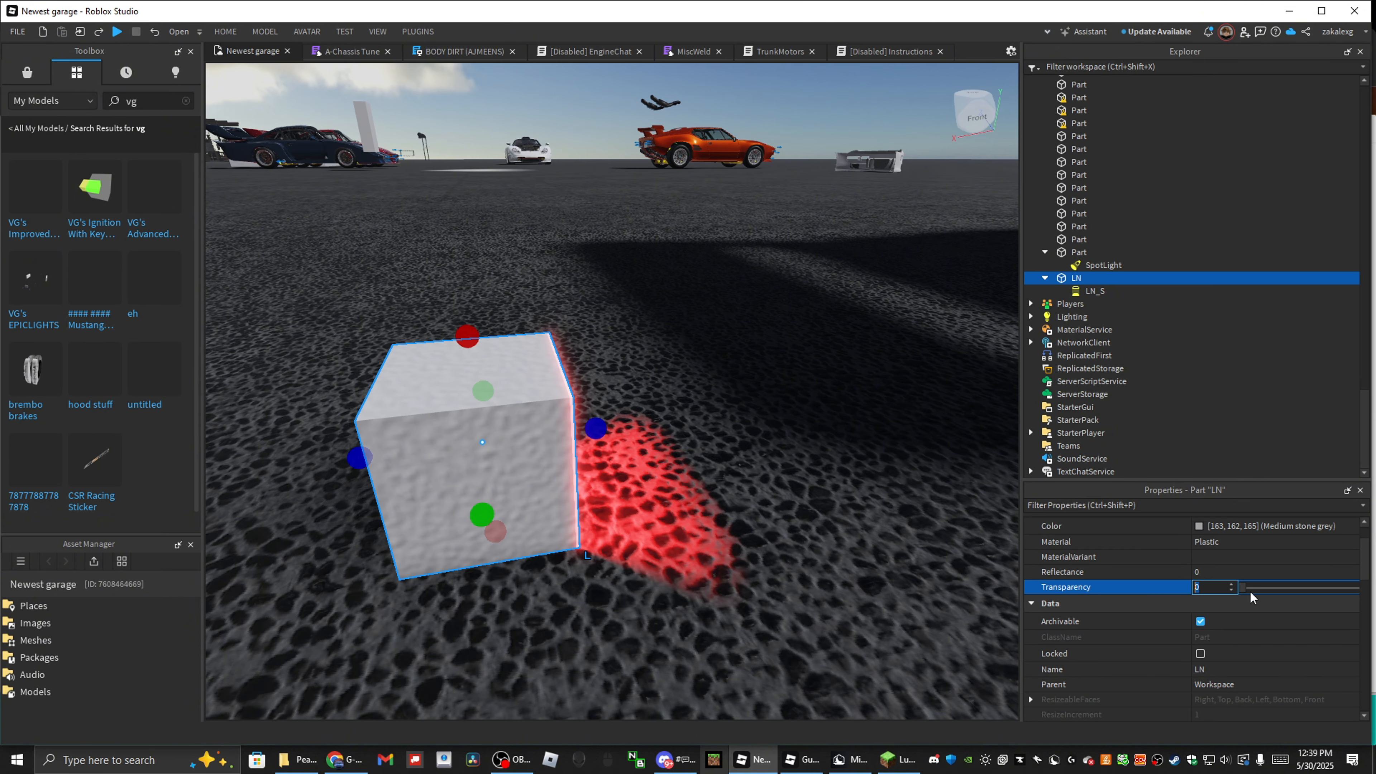
drag(1245, 589, 1357, 593)
click(771, 562)
- Move the LN part to the Porsche's rear so its light falls on the red section of the tail light
right_drag(770, 562, 664, 494)
click(681, 440)
scroll(682, 441, up, 10)
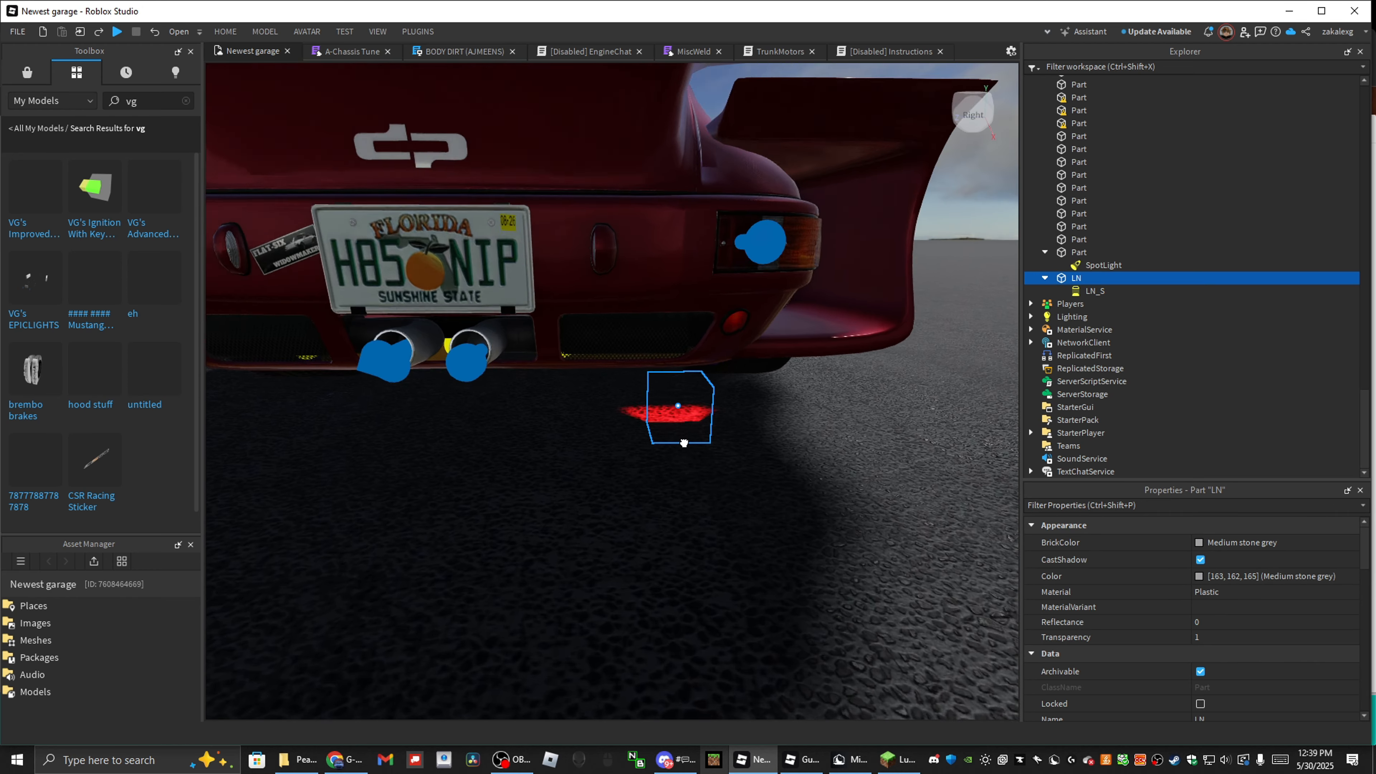
drag(684, 443, 648, 405)
right_drag(648, 405, 574, 357)
scroll(574, 357, down, 3)
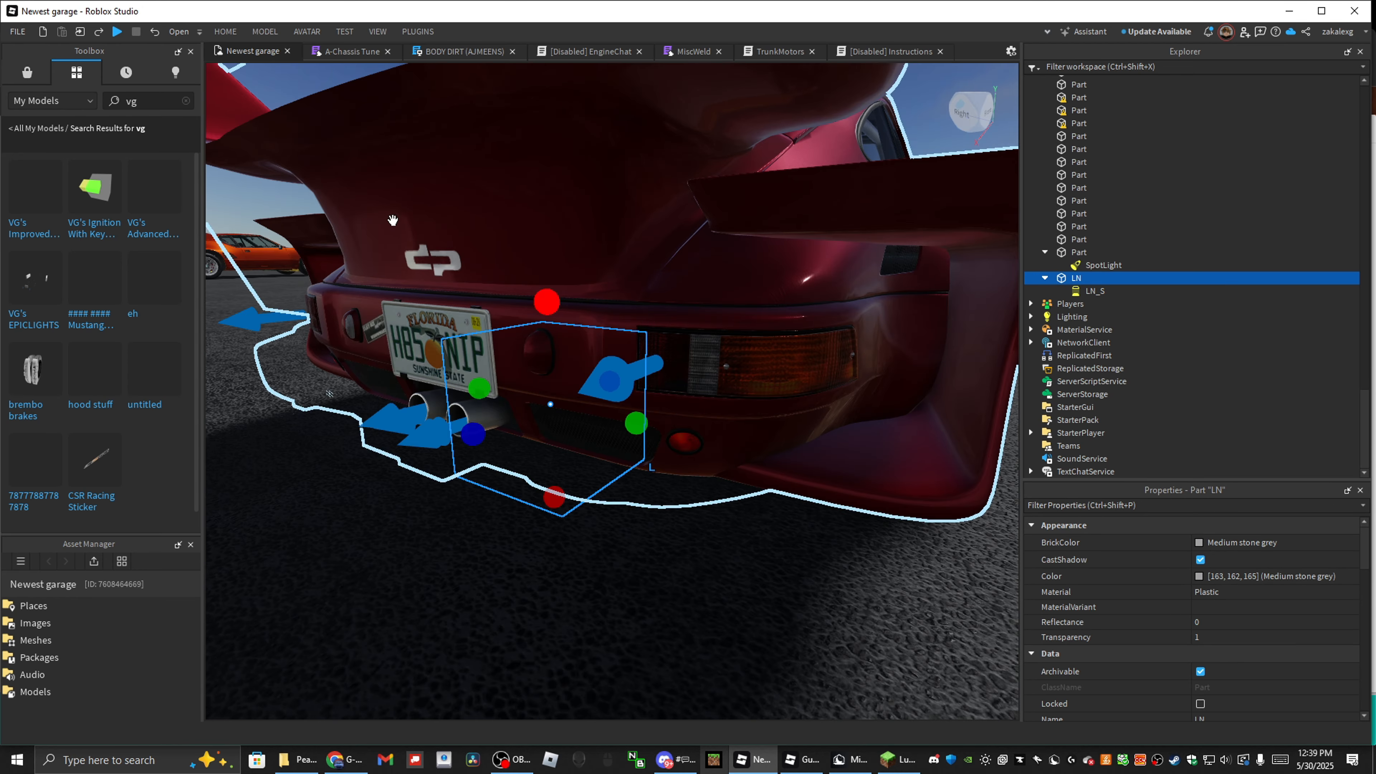
click(225, 32)
click(138, 64)
right_drag(347, 227, 303, 292)
drag(659, 381, 759, 380)
right_drag(767, 372, 757, 371)
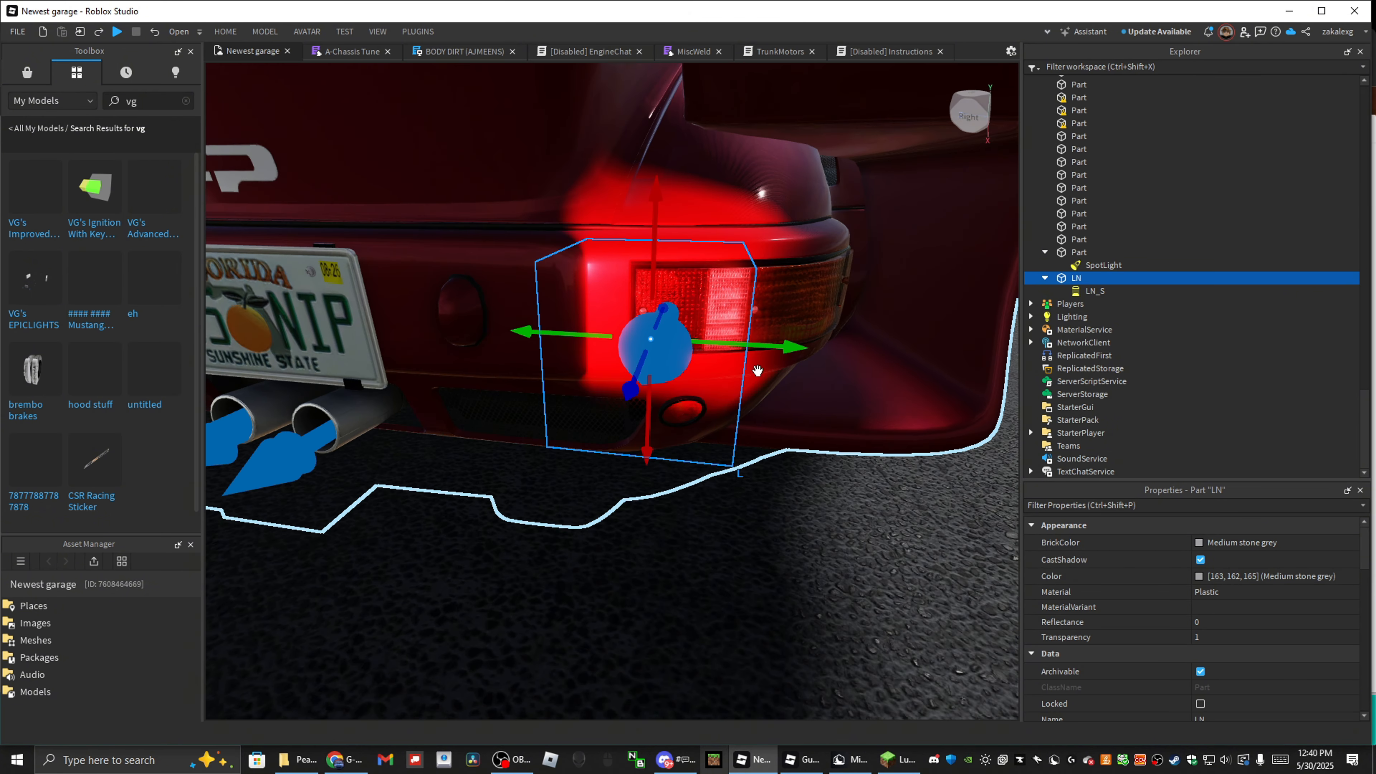
- Scale down the LN part's height and width toward the size of the tail light's red section
click(225, 31)
click(167, 64)
right_drag(568, 258, 571, 264)
drag(654, 197, 672, 241)
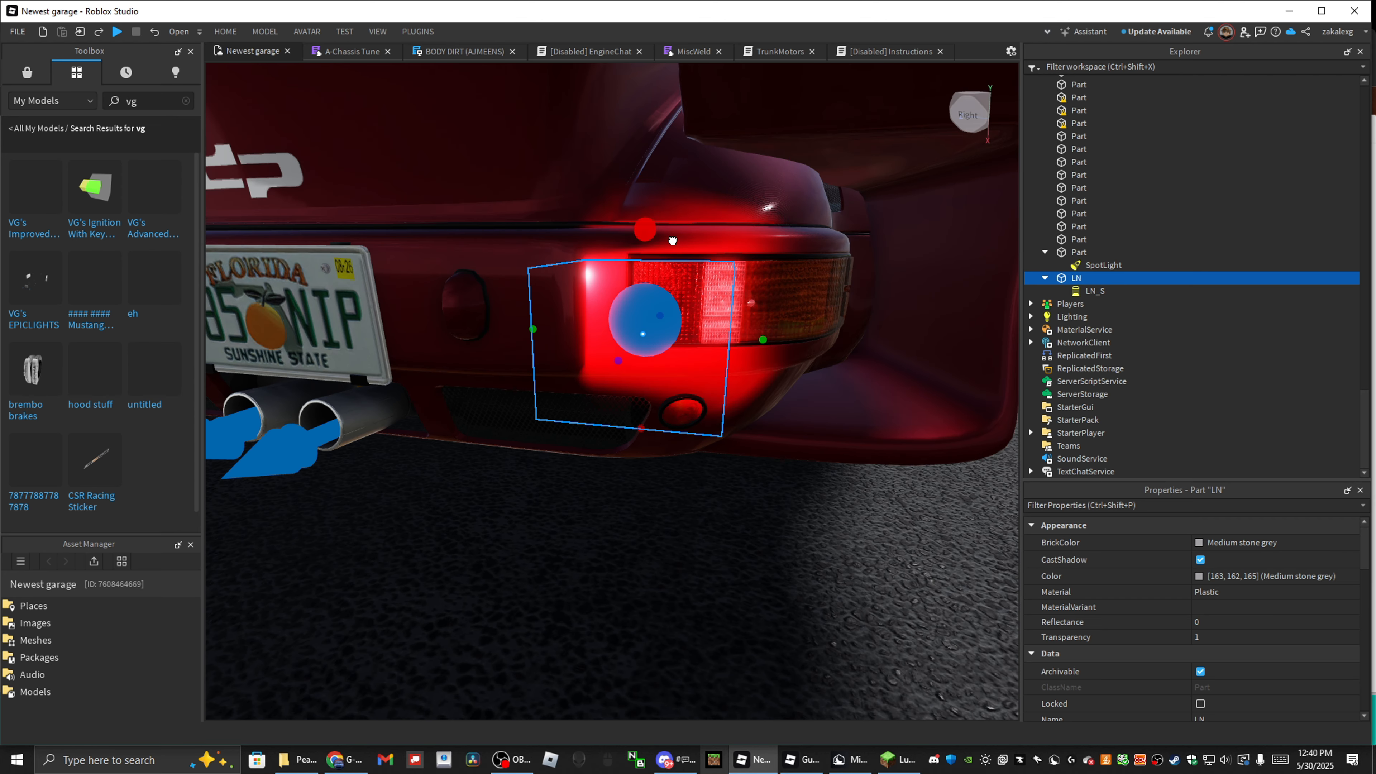
drag(543, 331, 598, 331)
right_drag(729, 354, 732, 362)
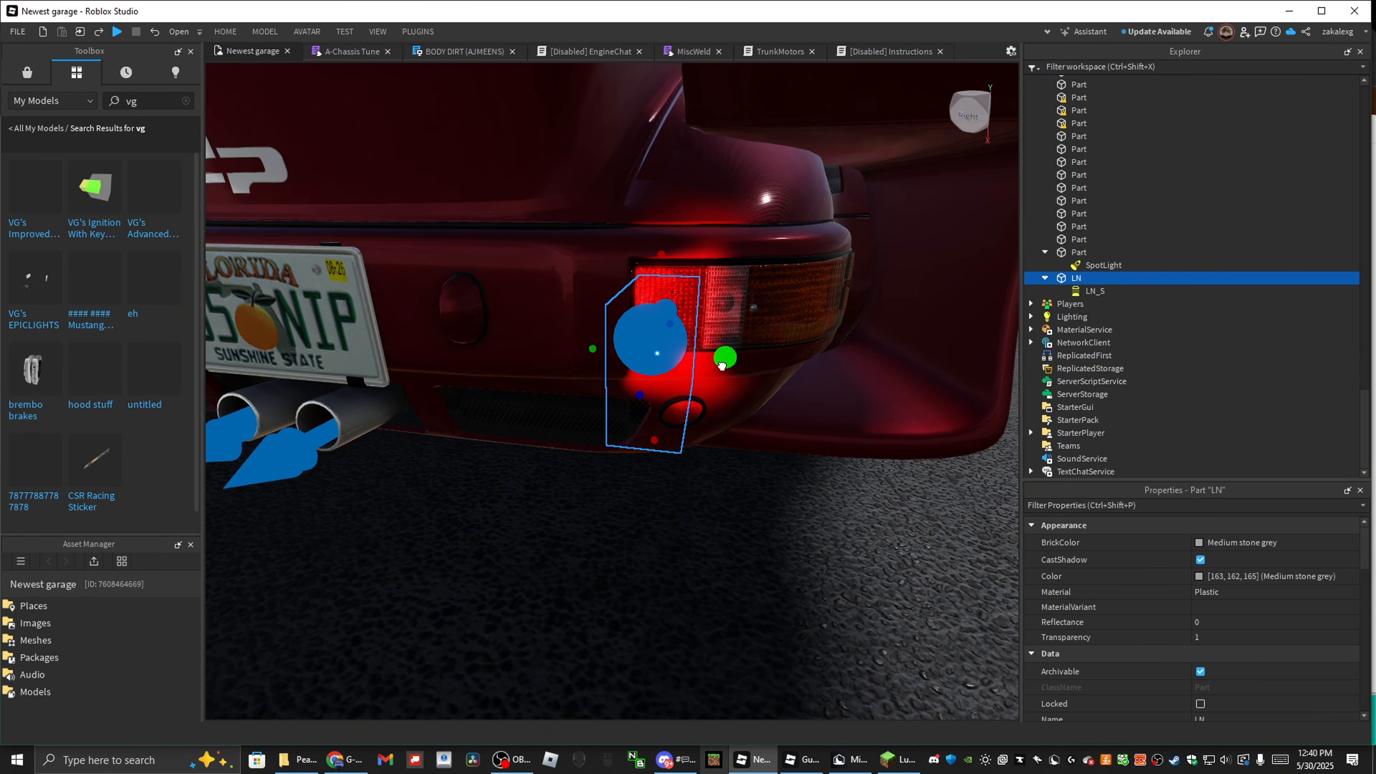
right_drag(720, 367, 622, 362)
- Duplicate the LN part and move the copy inward along the bumper toward the licence plate
key(ctrl+4)
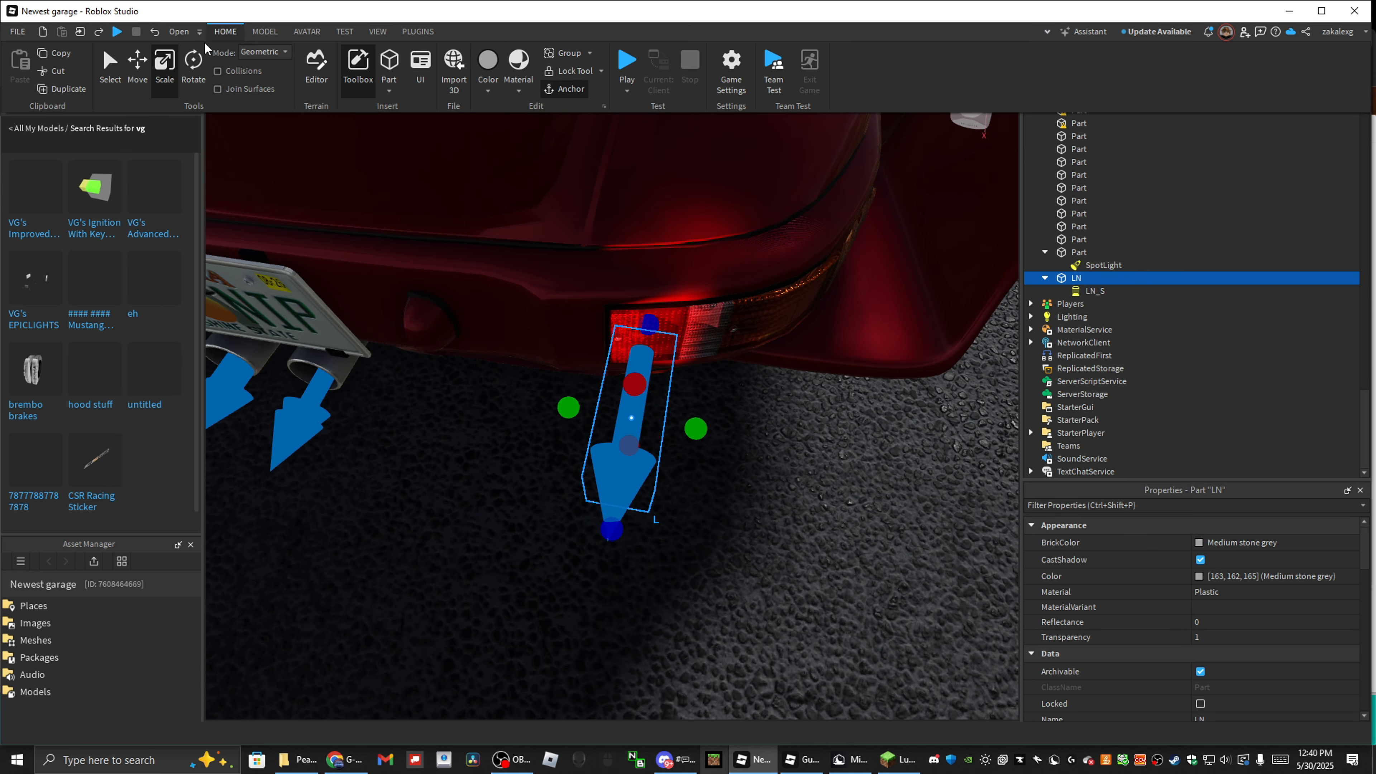
right_drag(731, 402, 819, 412)
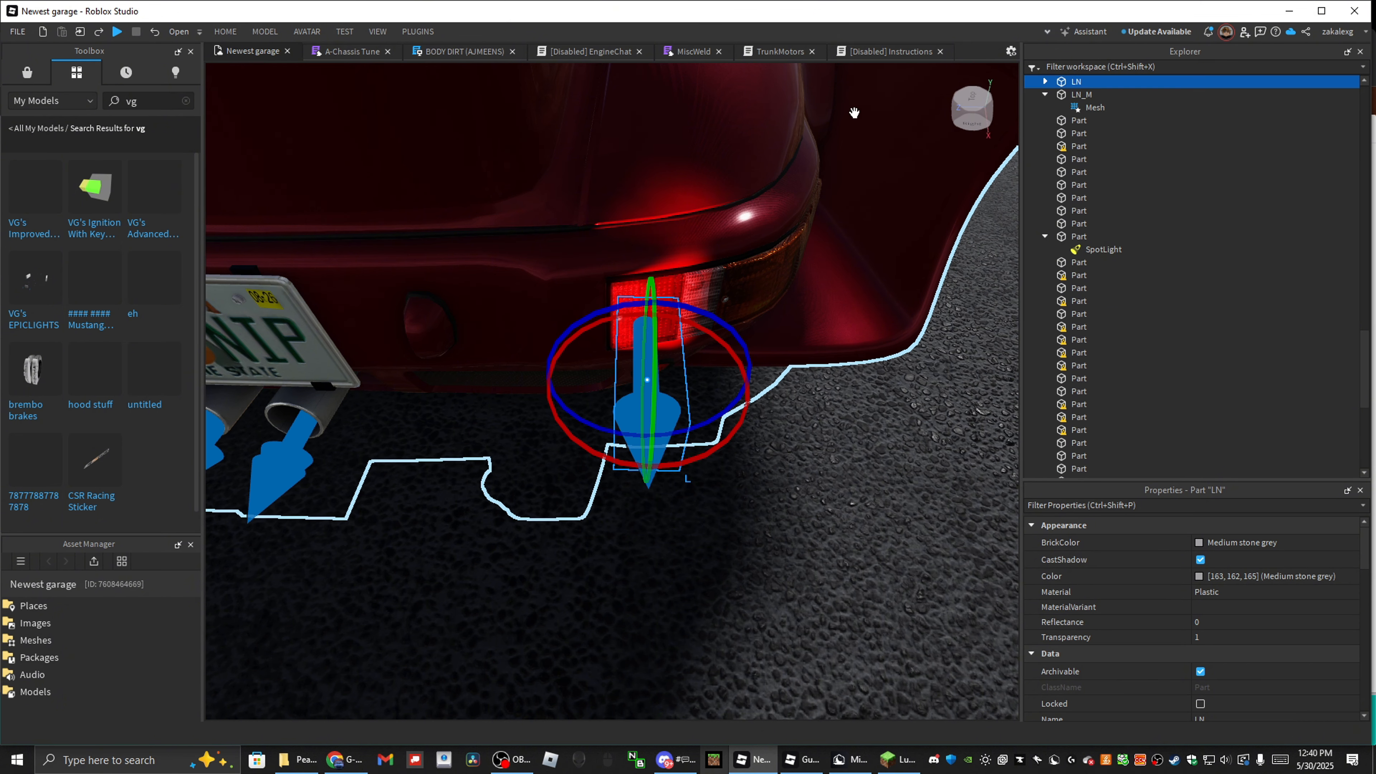
click(225, 32)
click(139, 64)
right_drag(726, 374, 728, 376)
drag(759, 407, 574, 442)
click(812, 551)
right_drag(813, 551, 812, 552)
right_drag(637, 347, 636, 348)
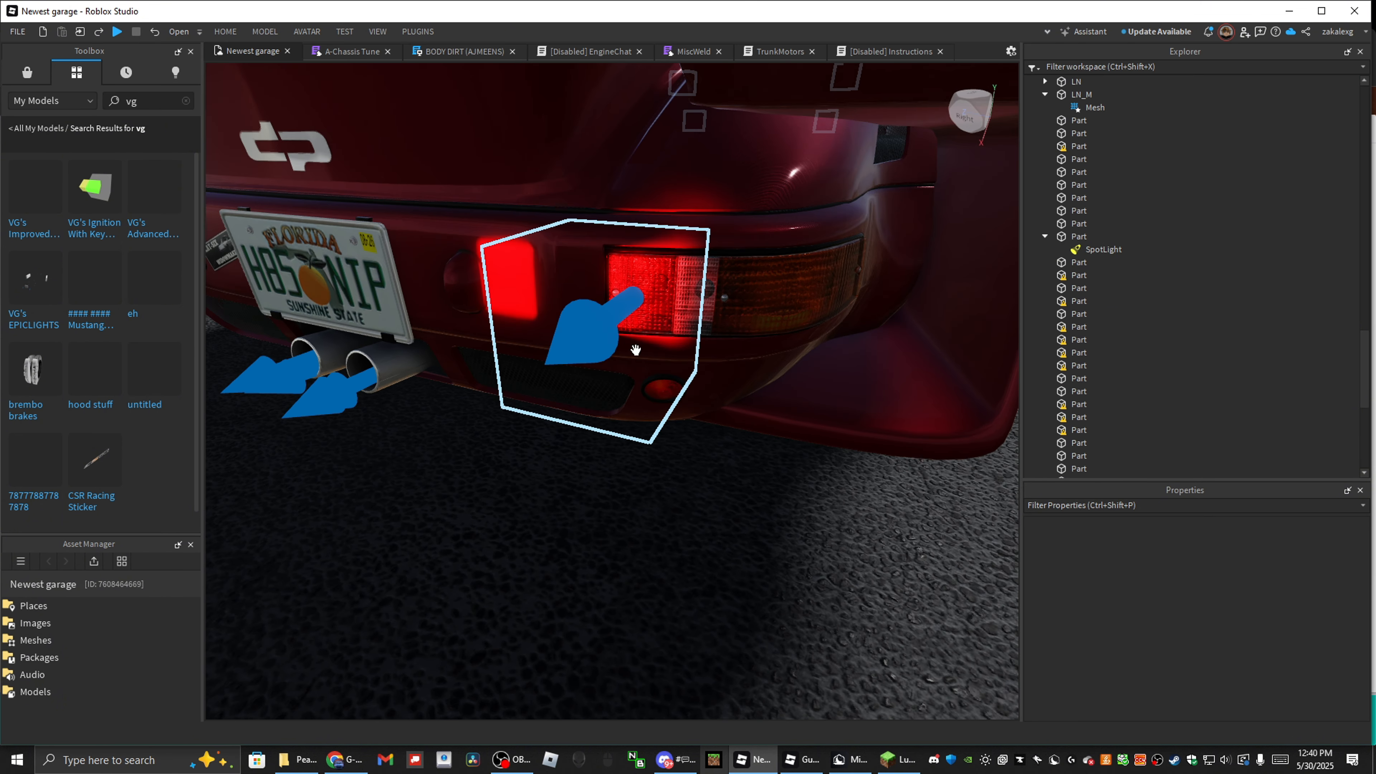
- Select the original LN part, the one containing LN_S, in the workspace hierarchy
click(636, 347)
key(Delete)
click(629, 346)
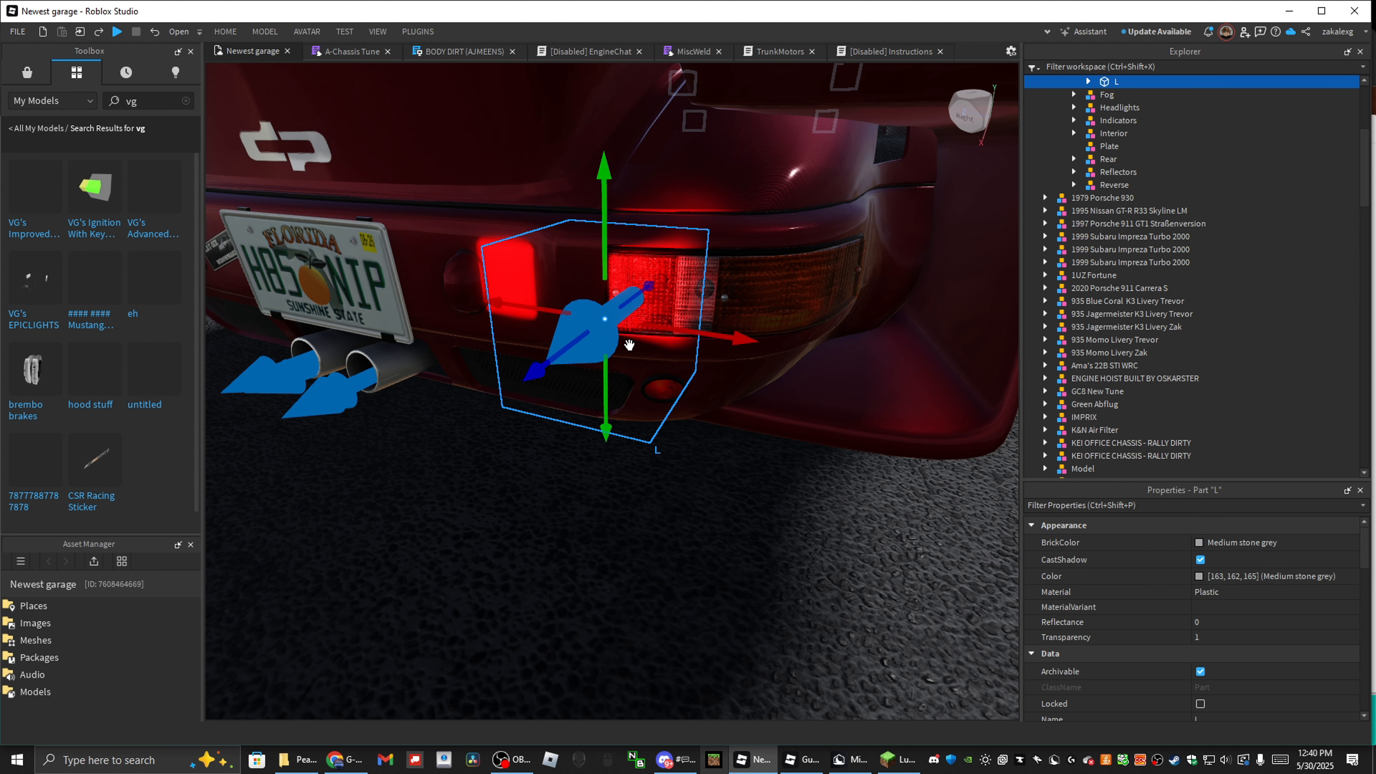
key(Delete)
click(629, 345)
click(1104, 452)
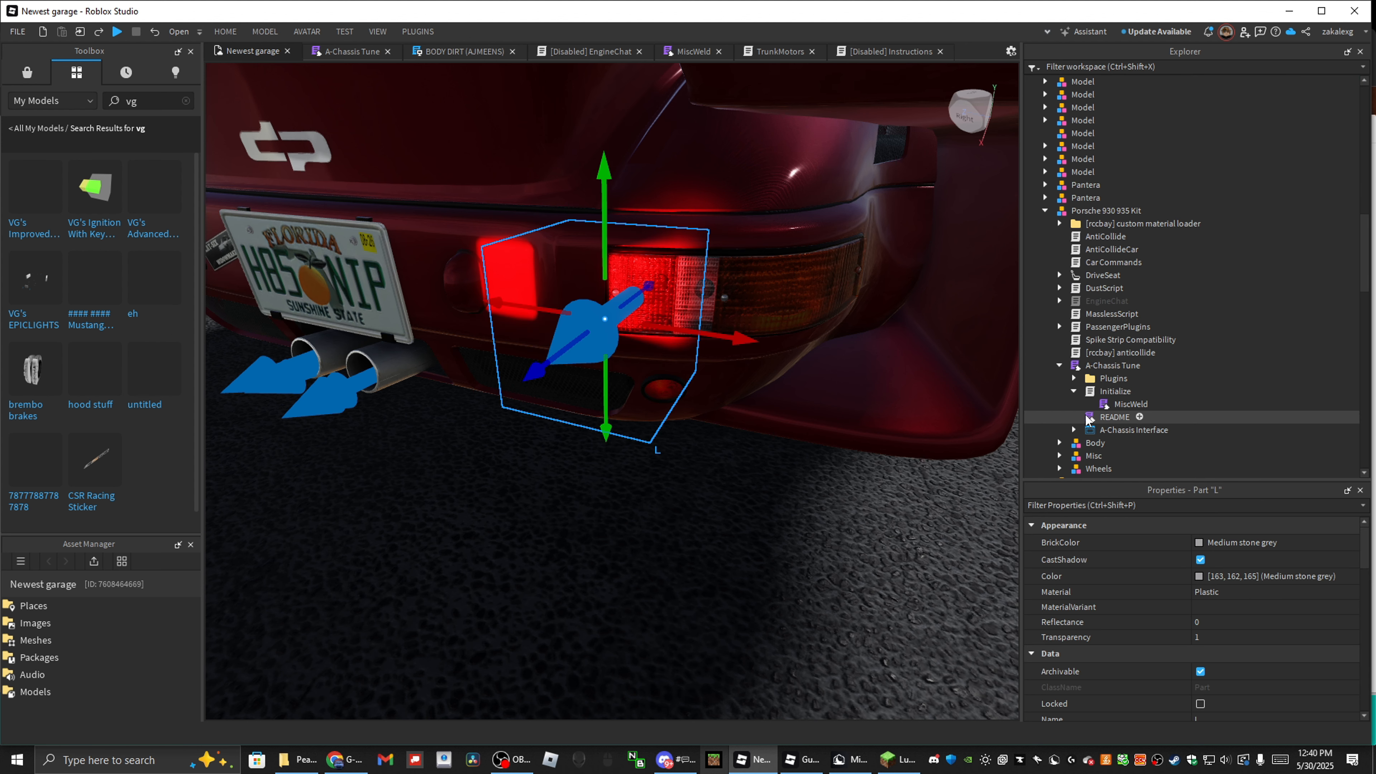
scroll(1087, 423, down, 8)
click(1083, 278)
- Try to rotate the LN part to match the tail light's angle
right_drag(795, 324, 796, 317)
scroll(797, 317, up, 2)
click(233, 36)
click(197, 77)
right_drag(622, 472, 624, 473)
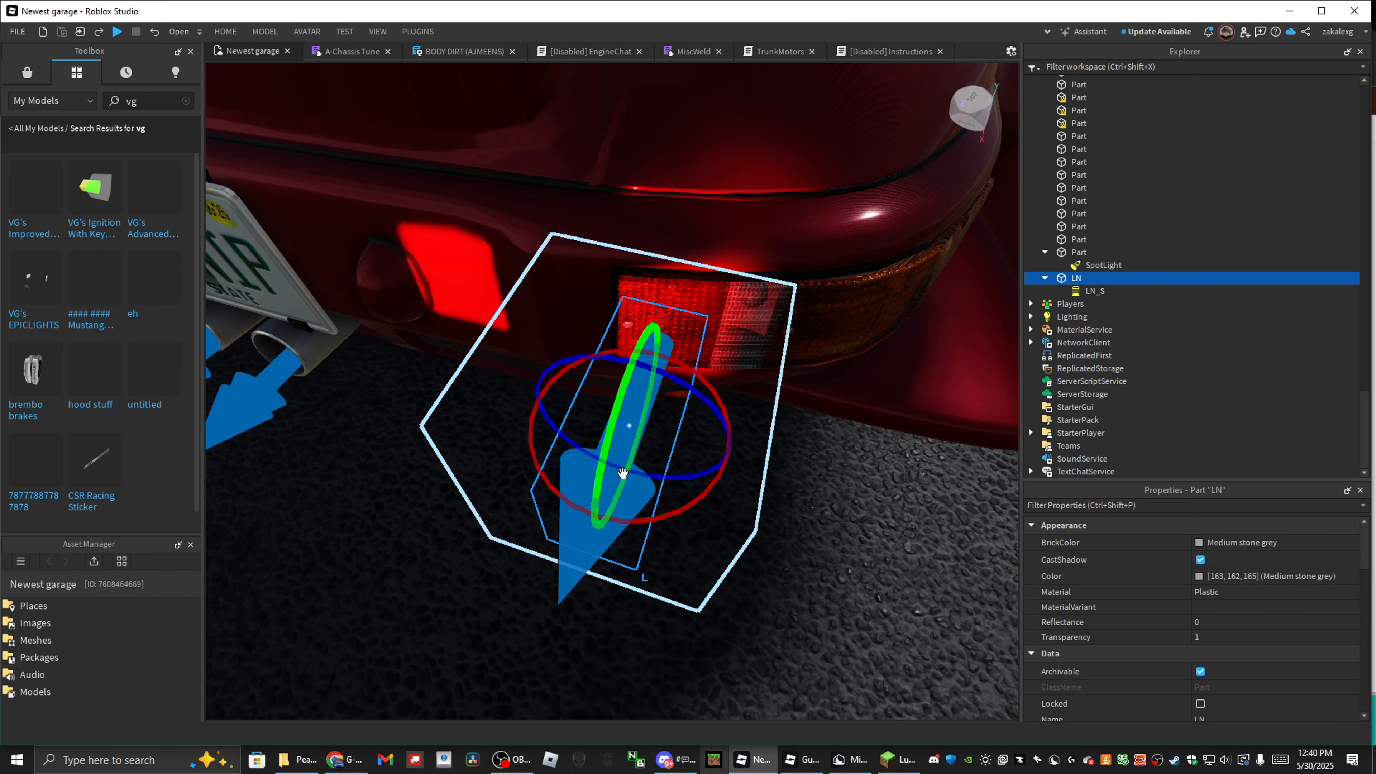
drag(607, 519, 683, 507)
key(ctrl+z)
- Turn off rotation snapping and rotate the LN part slightly to follow the tail light's angle
click(229, 35)
click(267, 33)
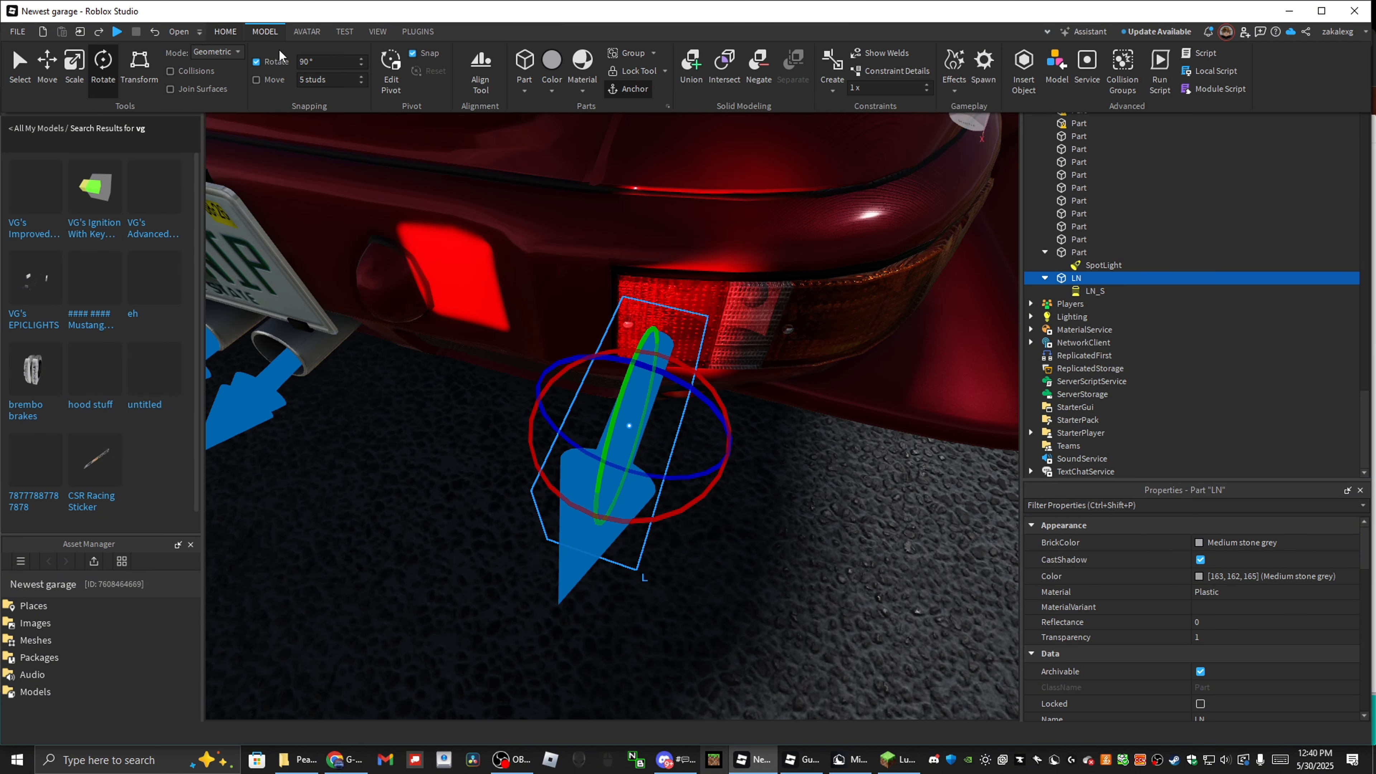
right_drag(612, 412, 614, 414)
drag(663, 460, 682, 455)
- Move the LN part sideways along the bumper to line it up with the tail light's red section
click(226, 36)
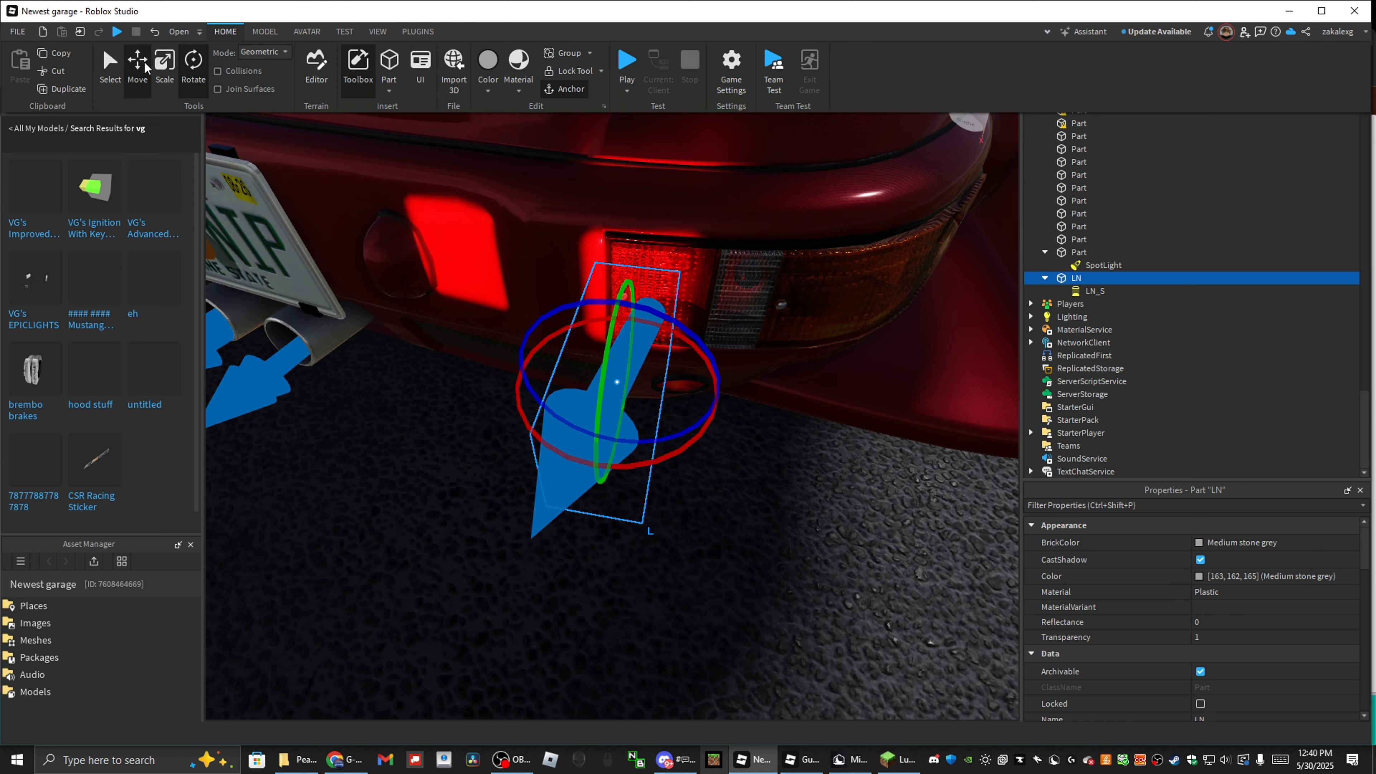
click(142, 67)
right_drag(742, 381, 746, 384)
drag(734, 363, 760, 363)
- Scale the LN part's height, width and depth down to fit the tail light's red section
click(238, 35)
click(160, 69)
right_drag(628, 227, 631, 217)
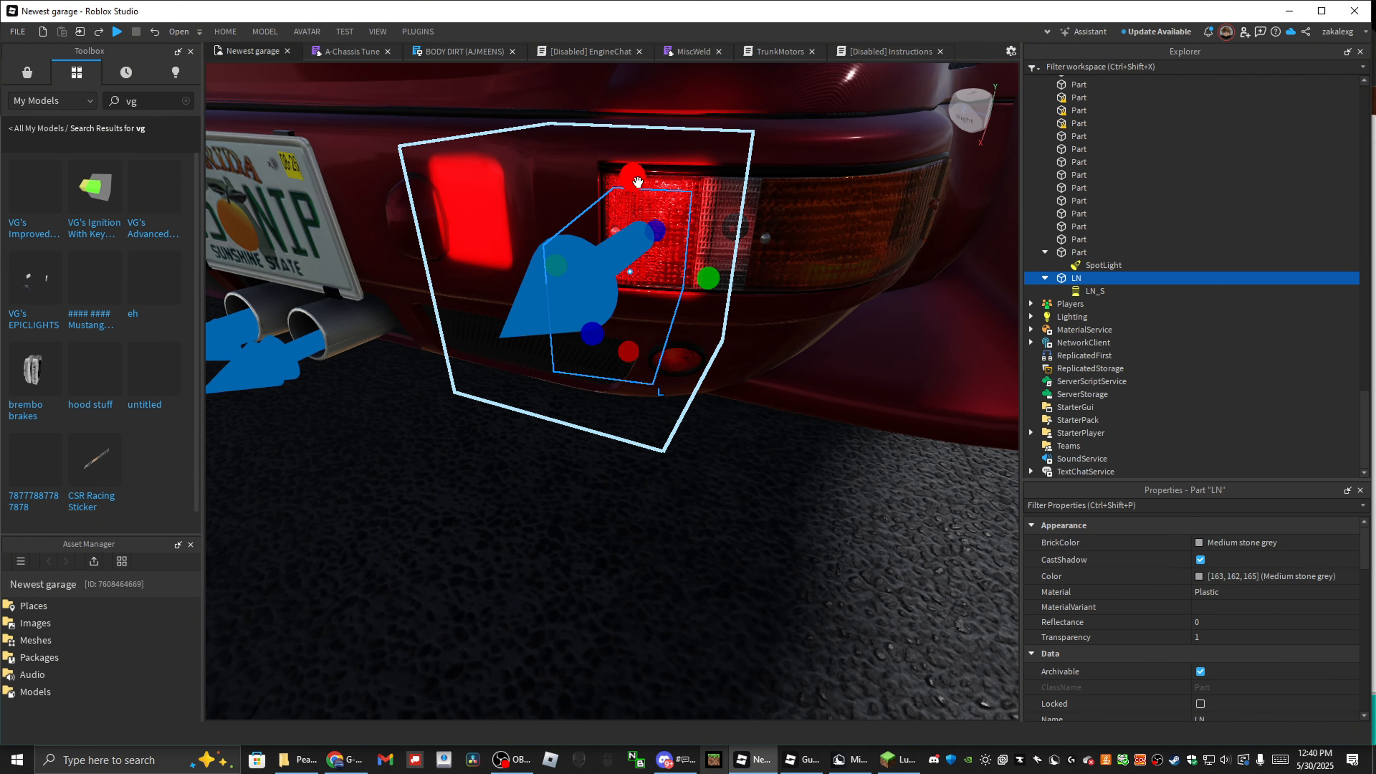
drag(637, 182, 637, 191)
drag(715, 281, 705, 280)
right_drag(644, 276, 631, 268)
drag(598, 266, 600, 253)
right_drag(599, 252, 598, 253)
right_drag(399, 254, 396, 253)
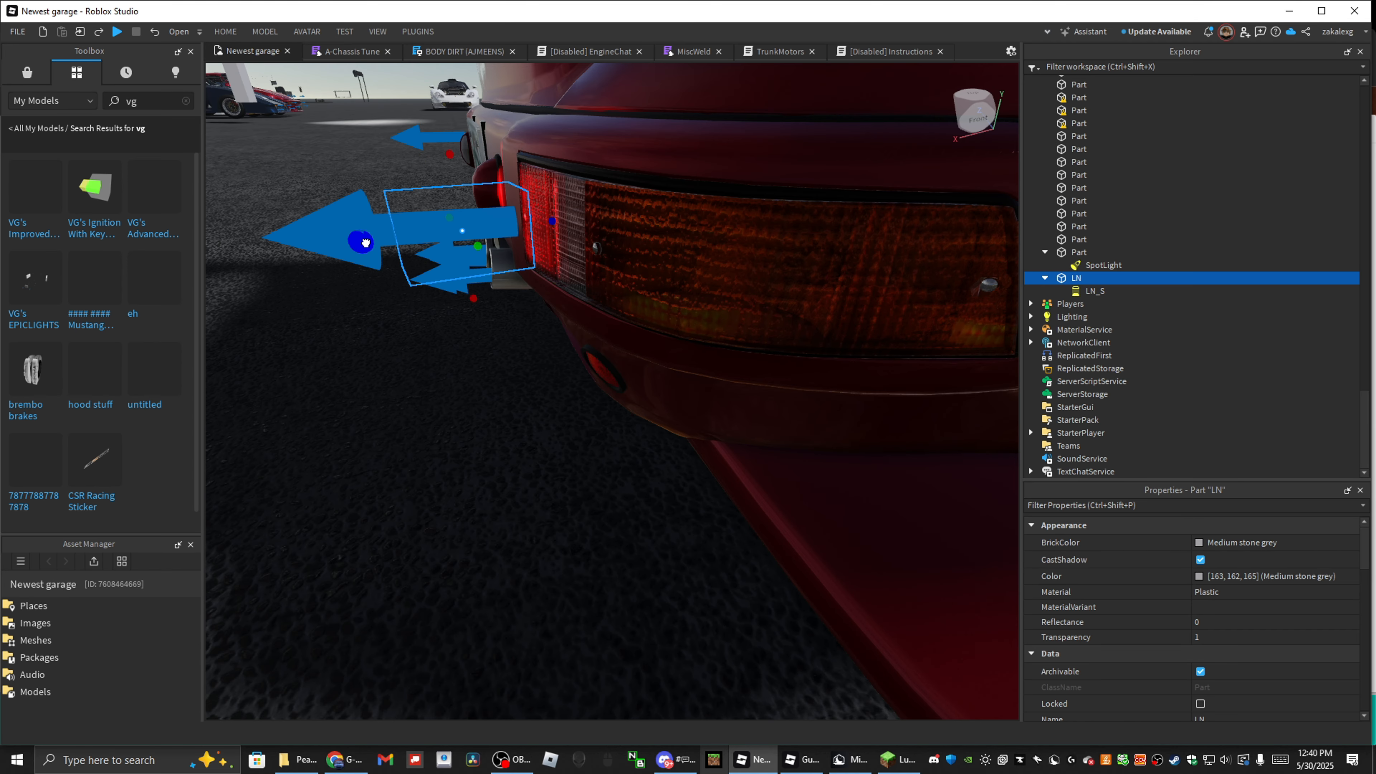
drag(409, 242, 421, 238)
- Fine-tune the LN part's width and check up close how its light covers the tail light
right_drag(589, 178, 589, 177)
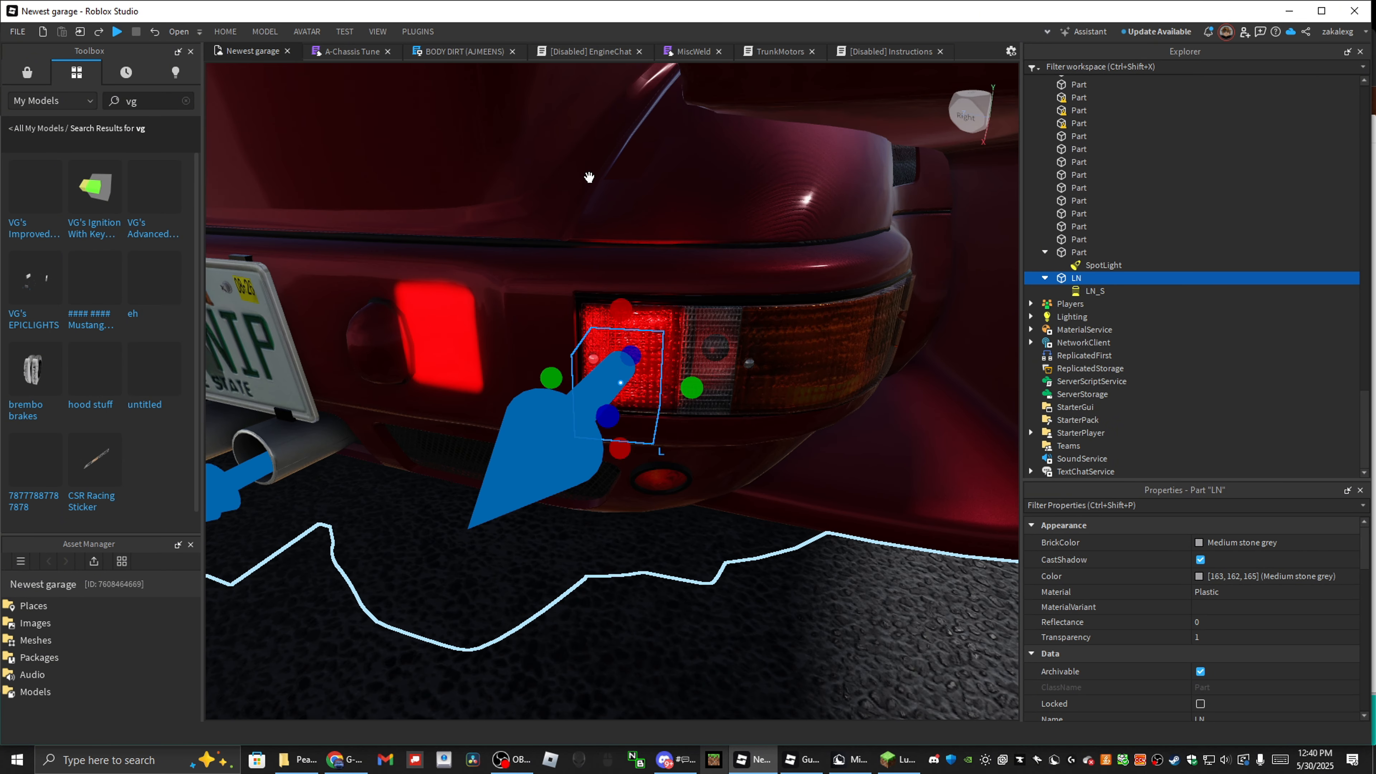
right_drag(780, 212, 779, 211)
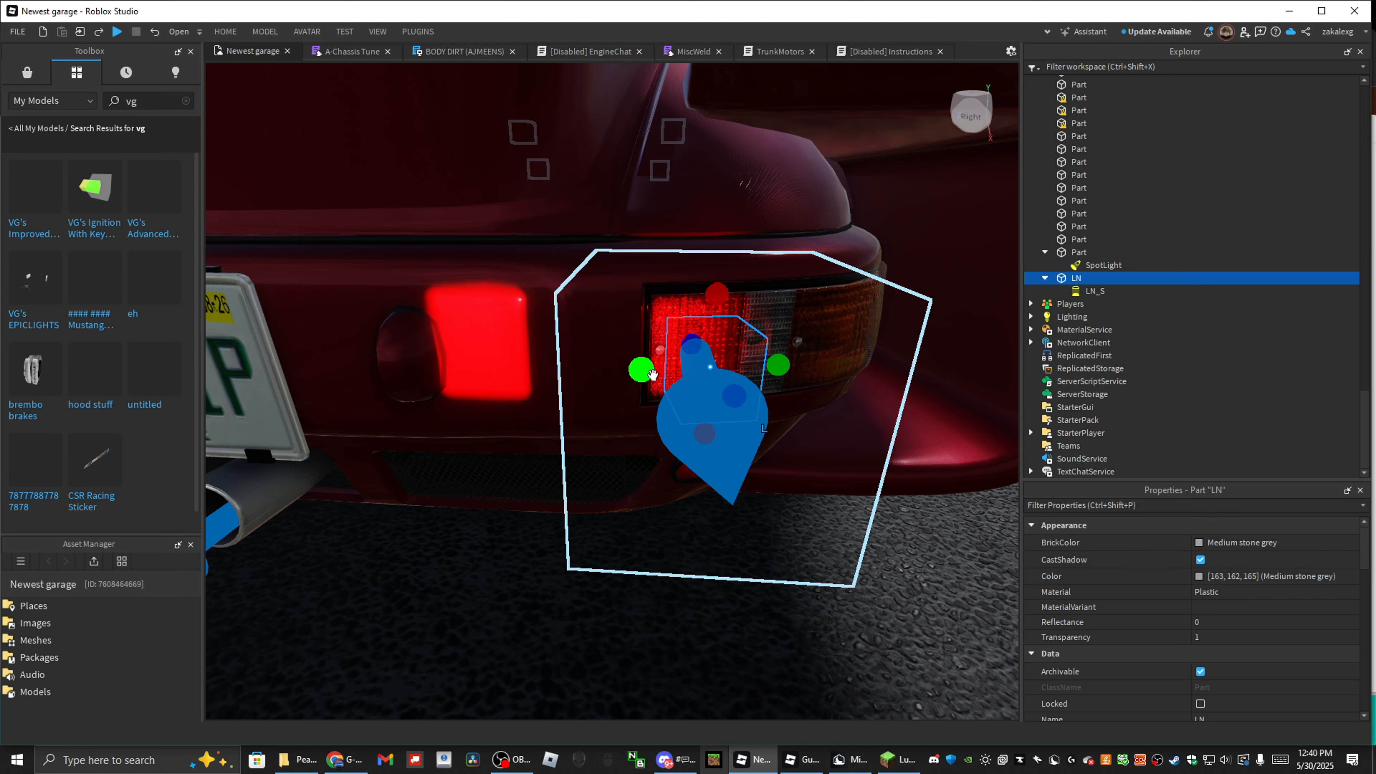
right_drag(652, 374, 670, 304)
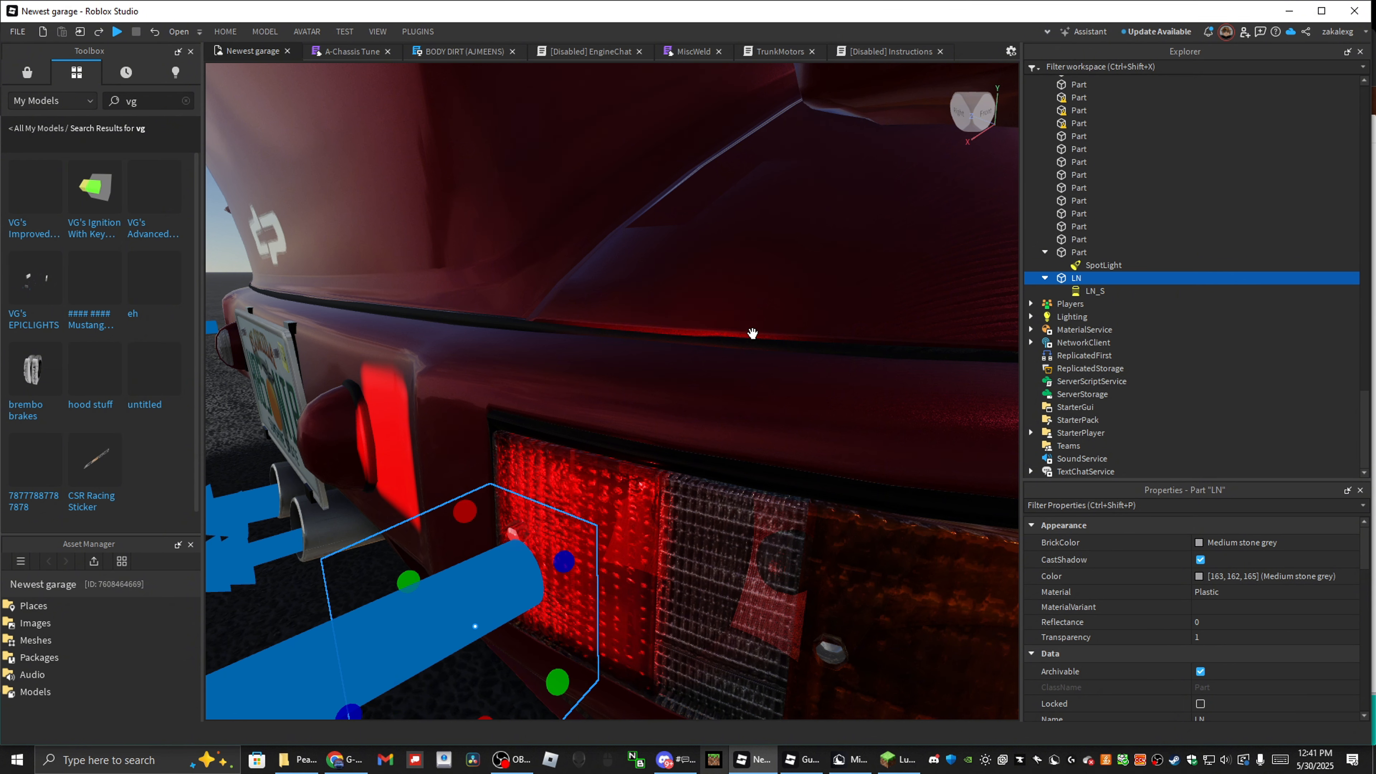
scroll(653, 320, up, 2)
scroll(728, 310, down, 4)
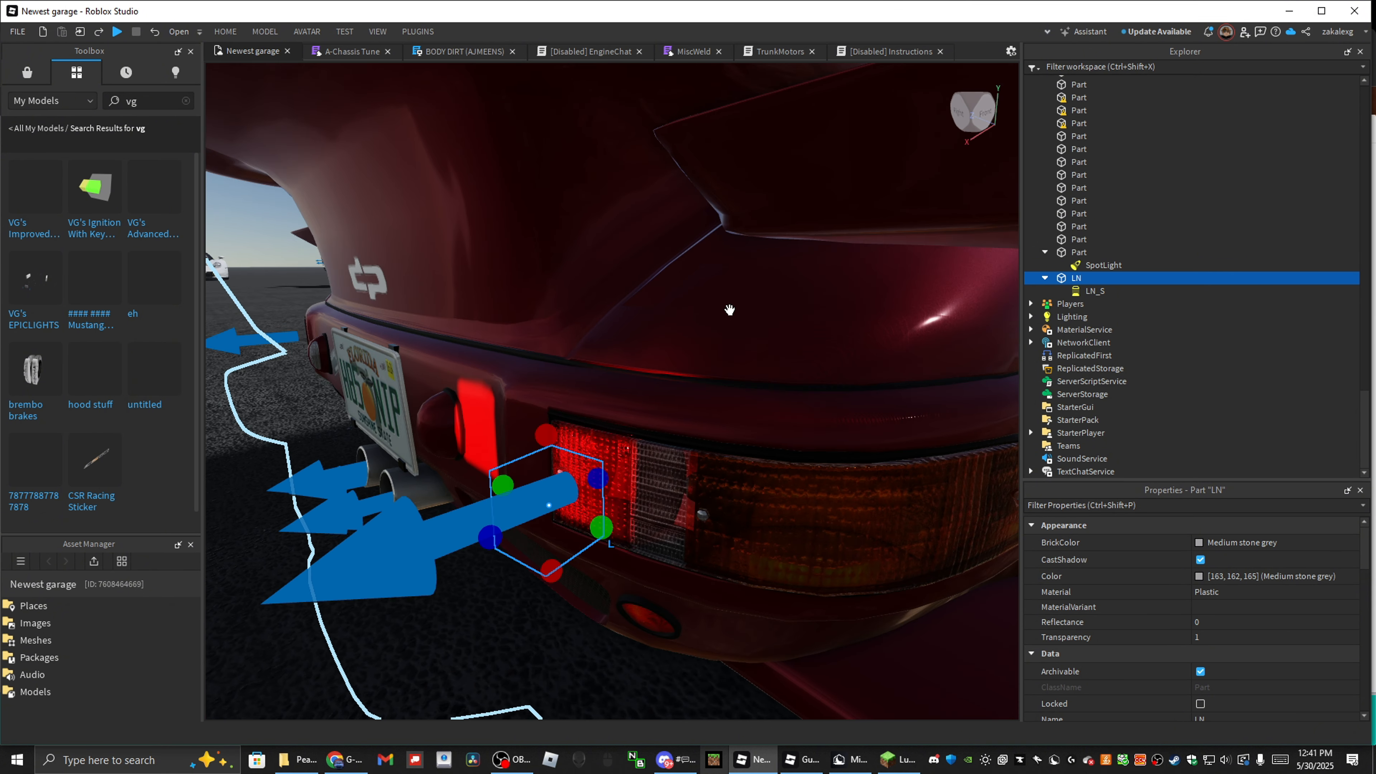
scroll(730, 310, up, 2)
- Reduce the LN_S light's Range to 0.15
click(1094, 291)
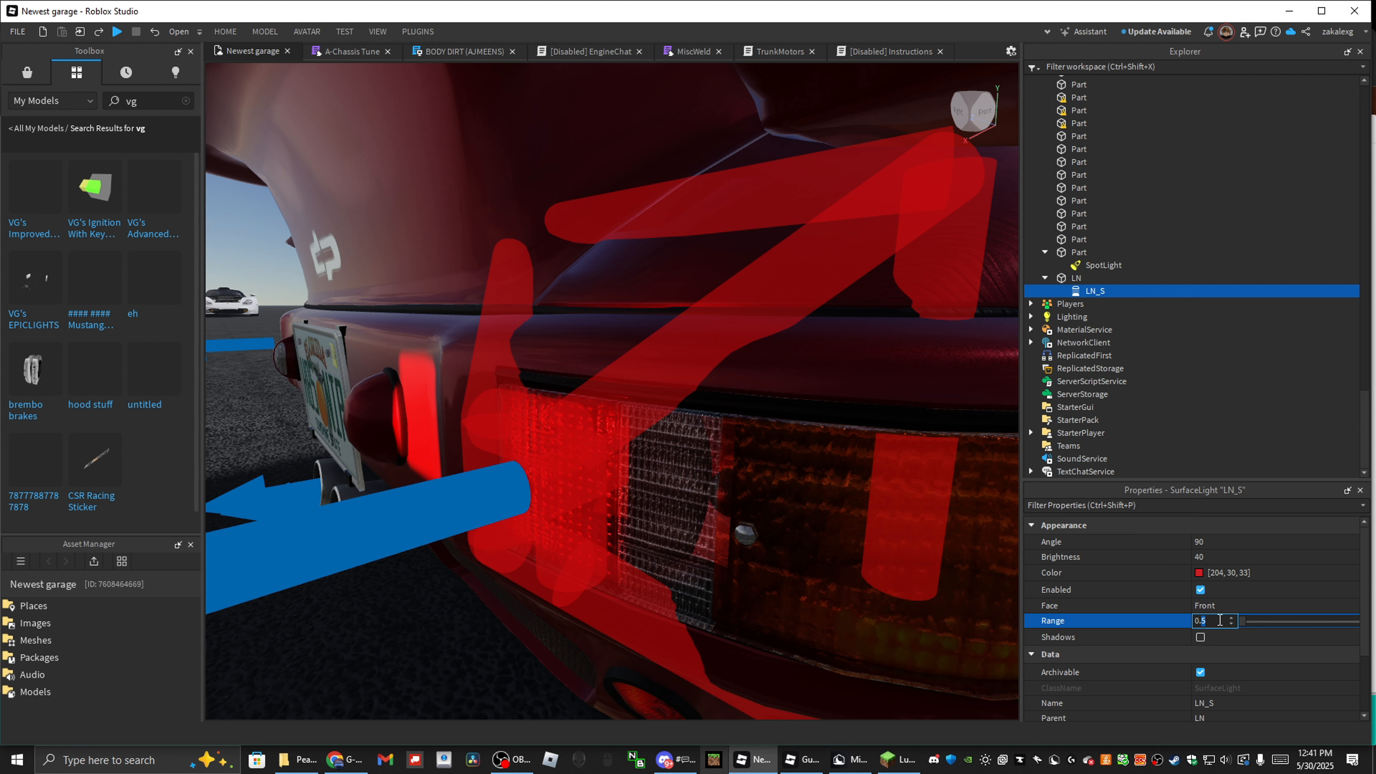
key(BackSpace)
text(2)
key(BackSpace)
text(1)
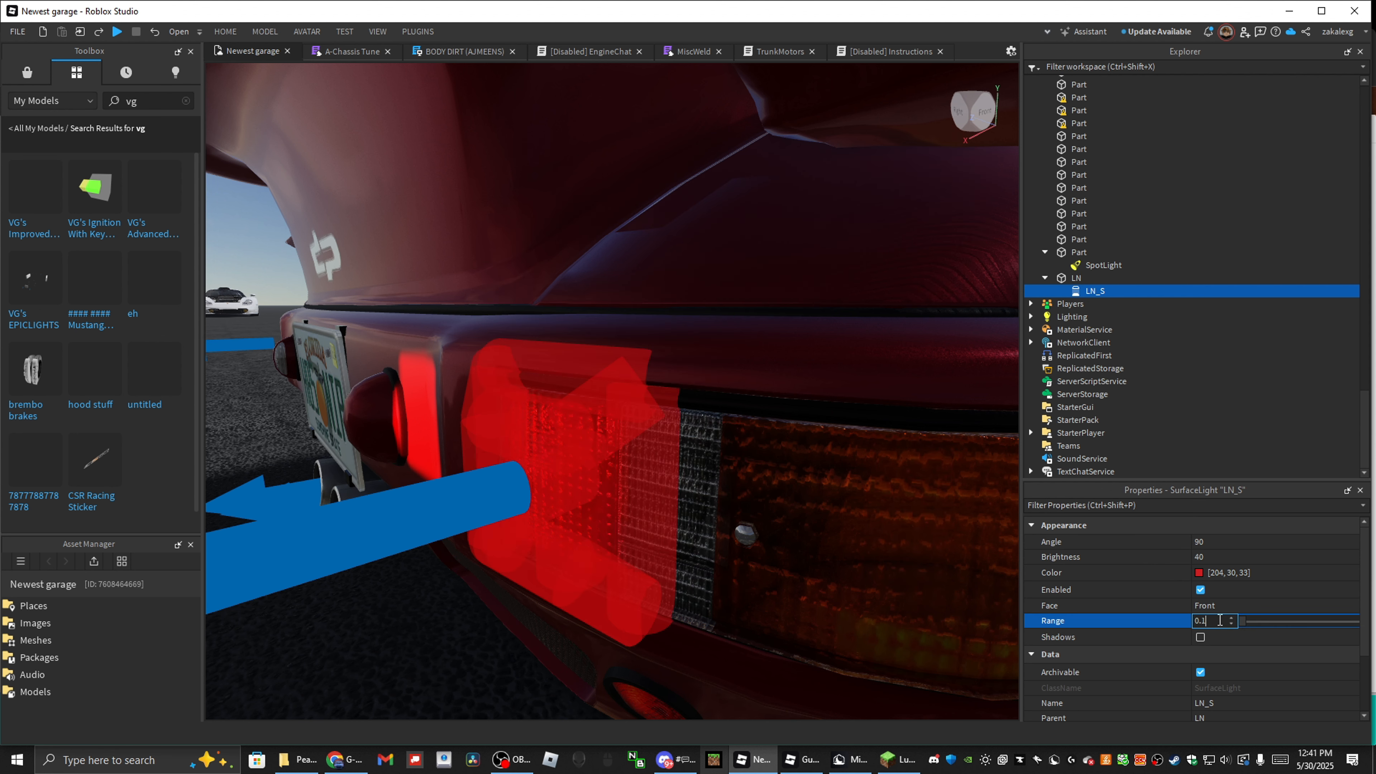
text(5)
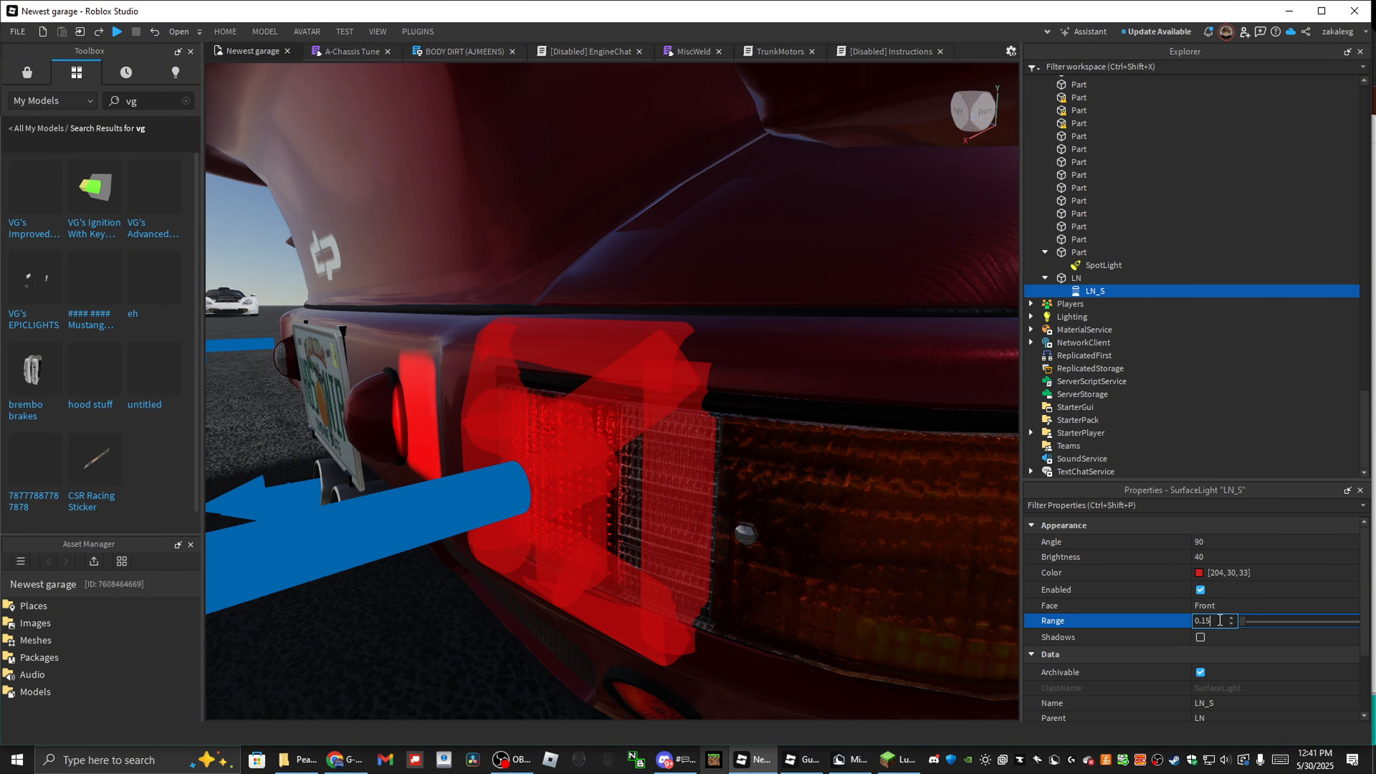
- Fine-tune the width of the LN part over the tail light's red section and check its light from several angles
click(729, 501)
key(a)
right_drag(730, 500, 730, 500)
key(w)
click(1021, 280)
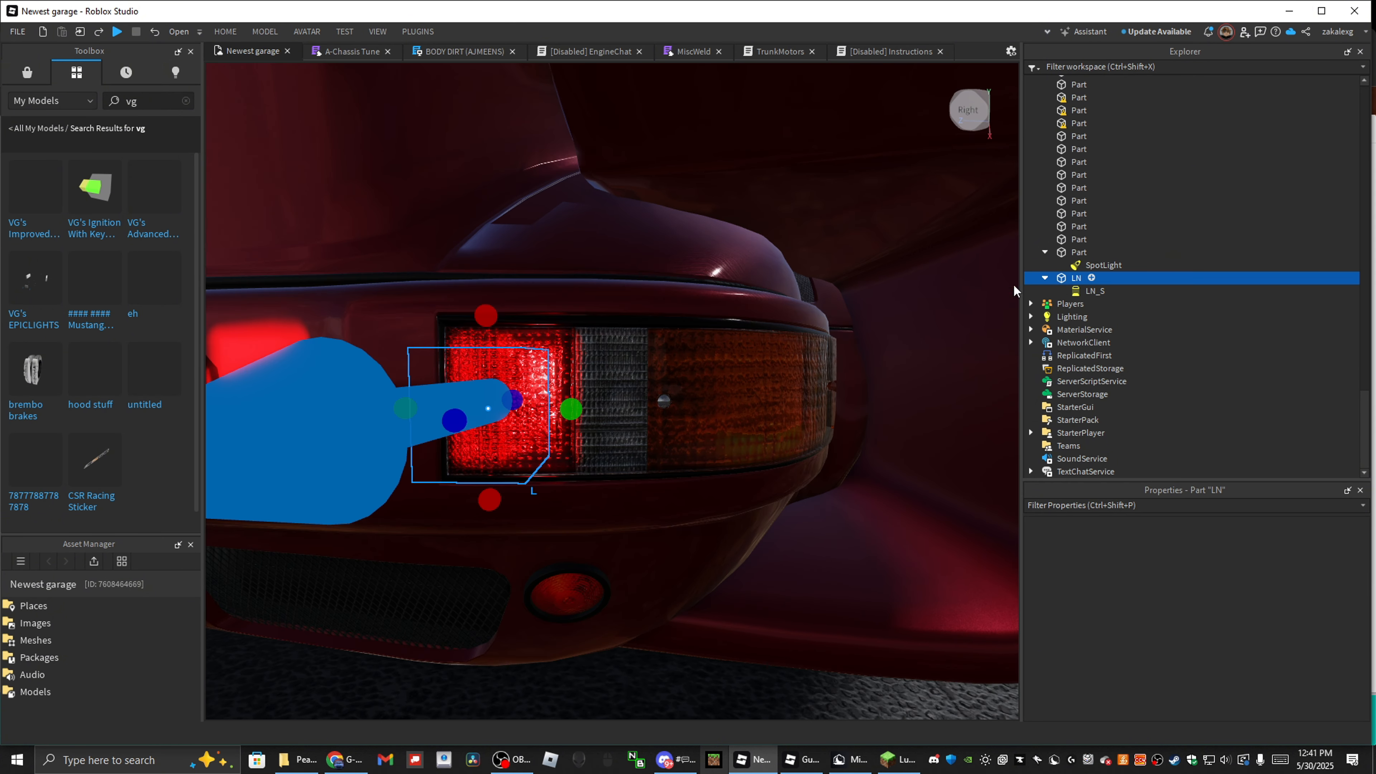
right_drag(560, 413, 560, 414)
click(560, 414)
key(d)
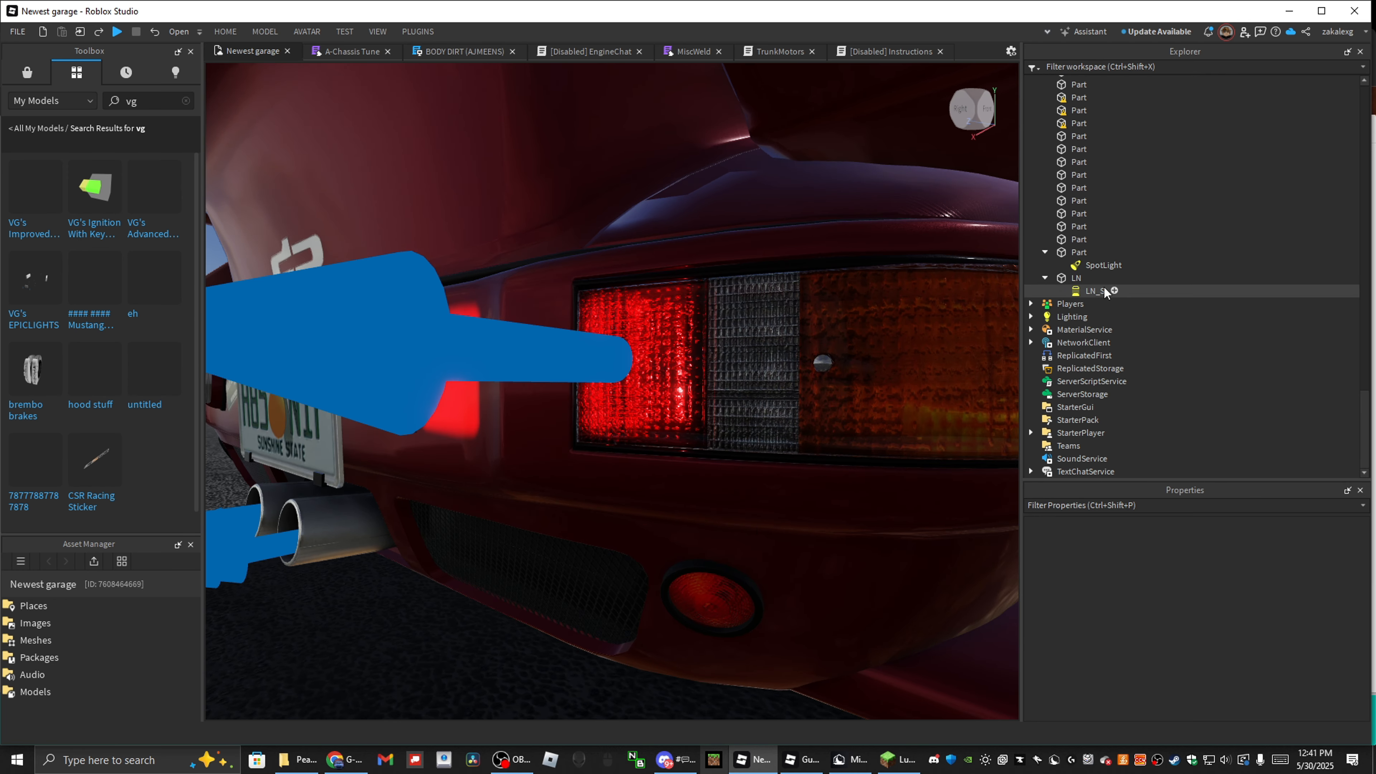
- Set the LN_S surface light's Angle to 0
click(1094, 290)
right_drag(880, 412, 880, 412)
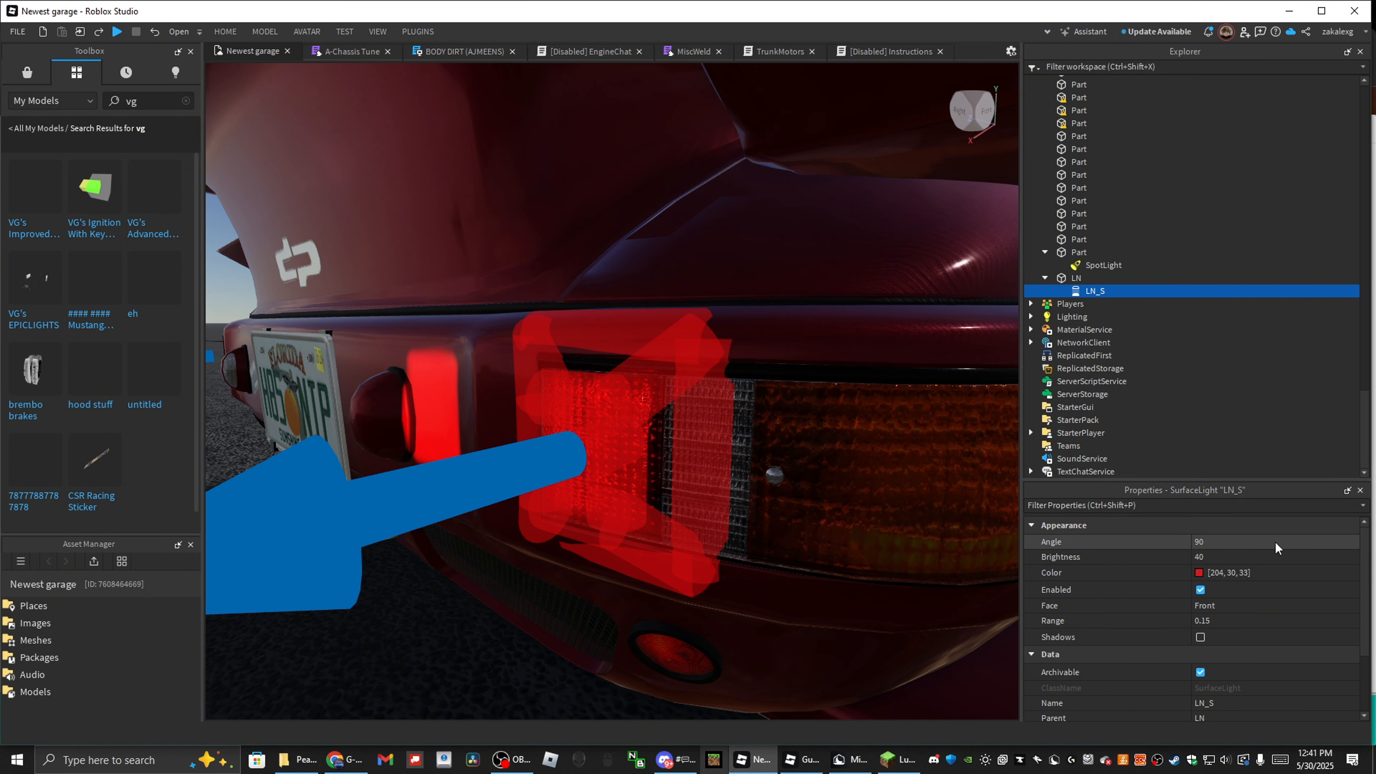
drag(1297, 542, 1233, 560)
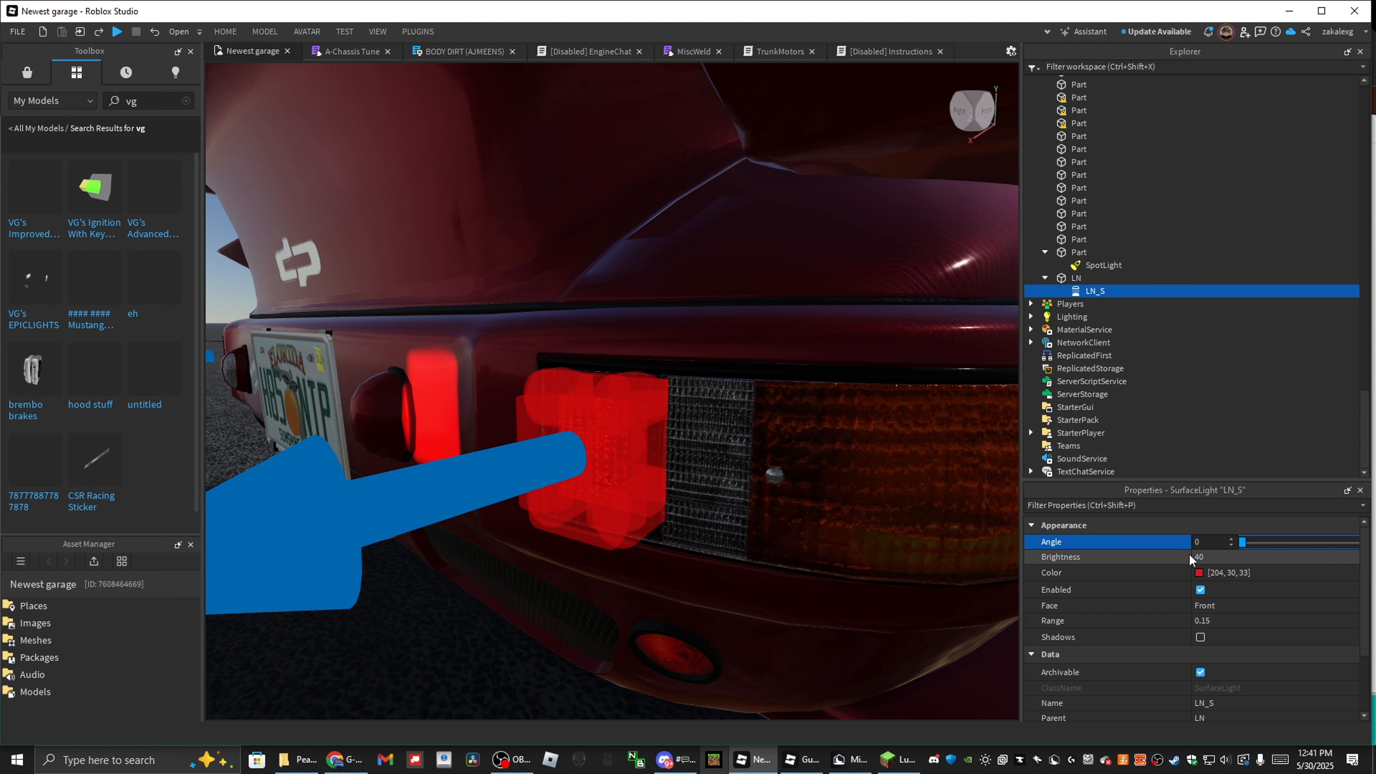
- Scale the LN part's height and both side edges so its light fills the tail light's red section
click(1076, 277)
key(f)
drag(682, 345, 680, 320)
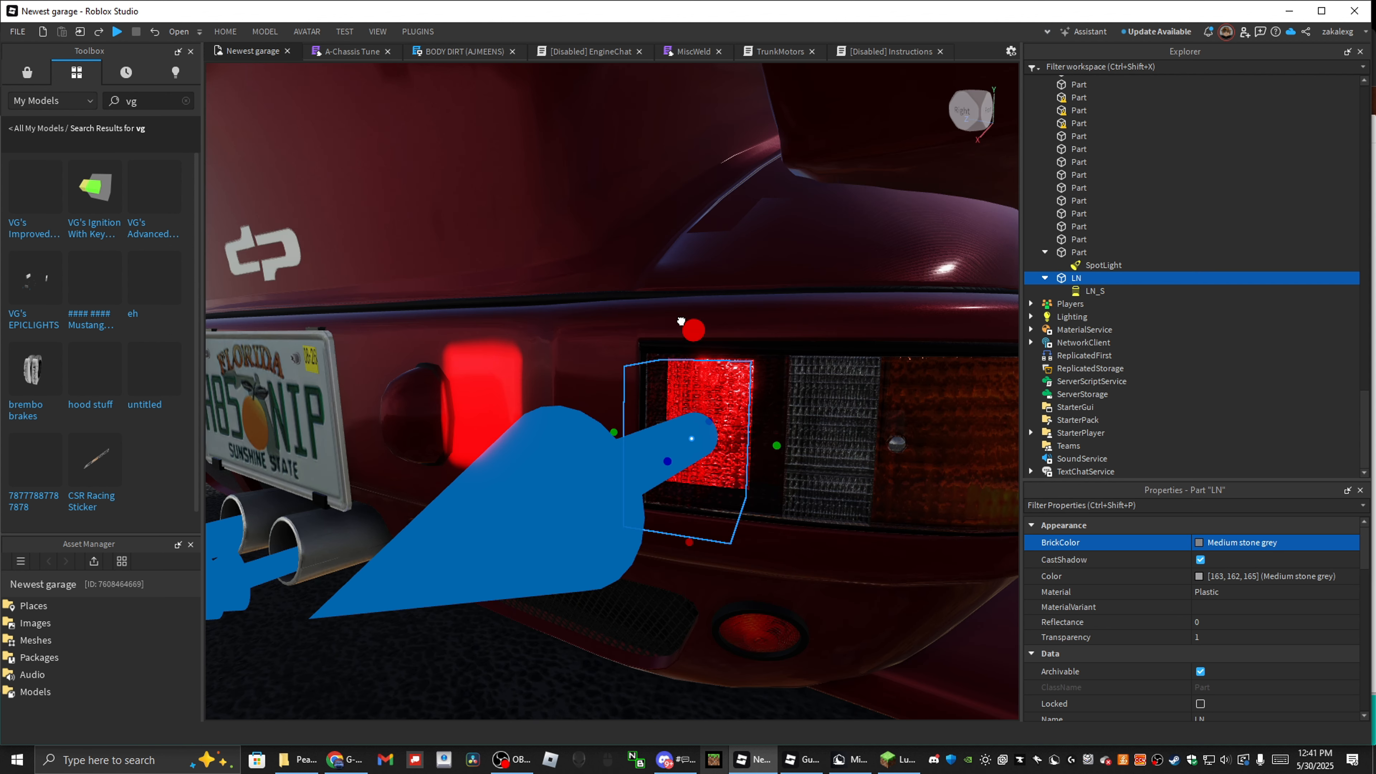
drag(776, 441, 821, 436)
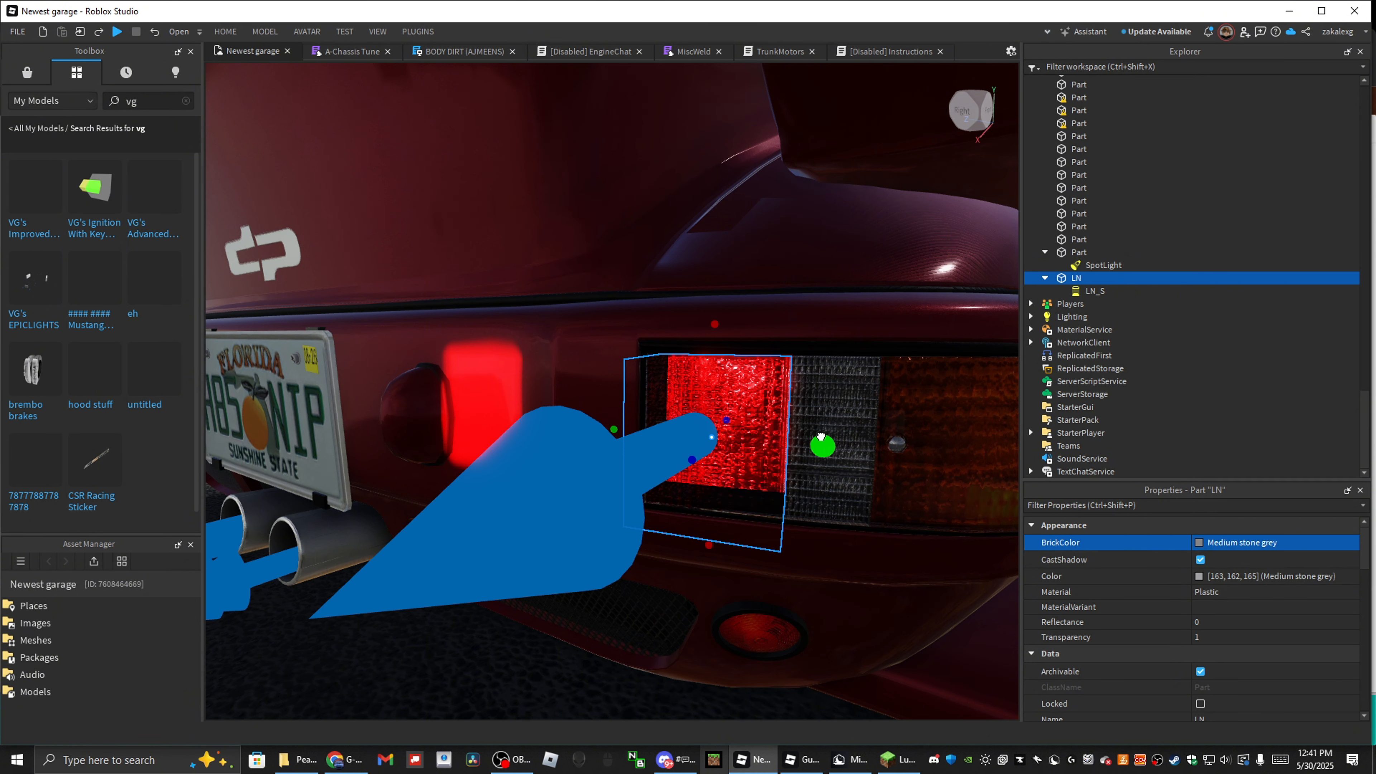
right_drag(739, 488, 682, 482)
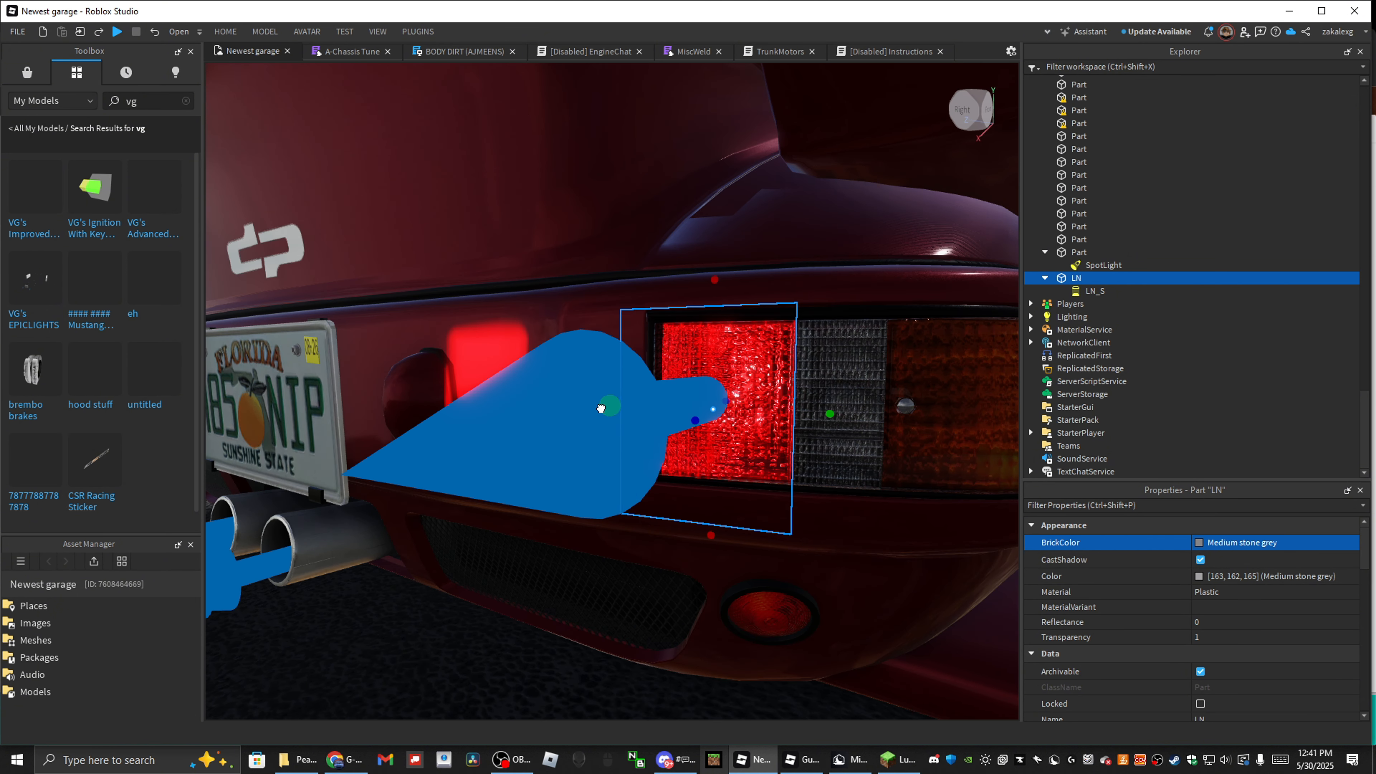
right_drag(593, 410, 633, 394)
click(593, 410)
scroll(634, 394, down, 3)
scroll(634, 394, up, 3)
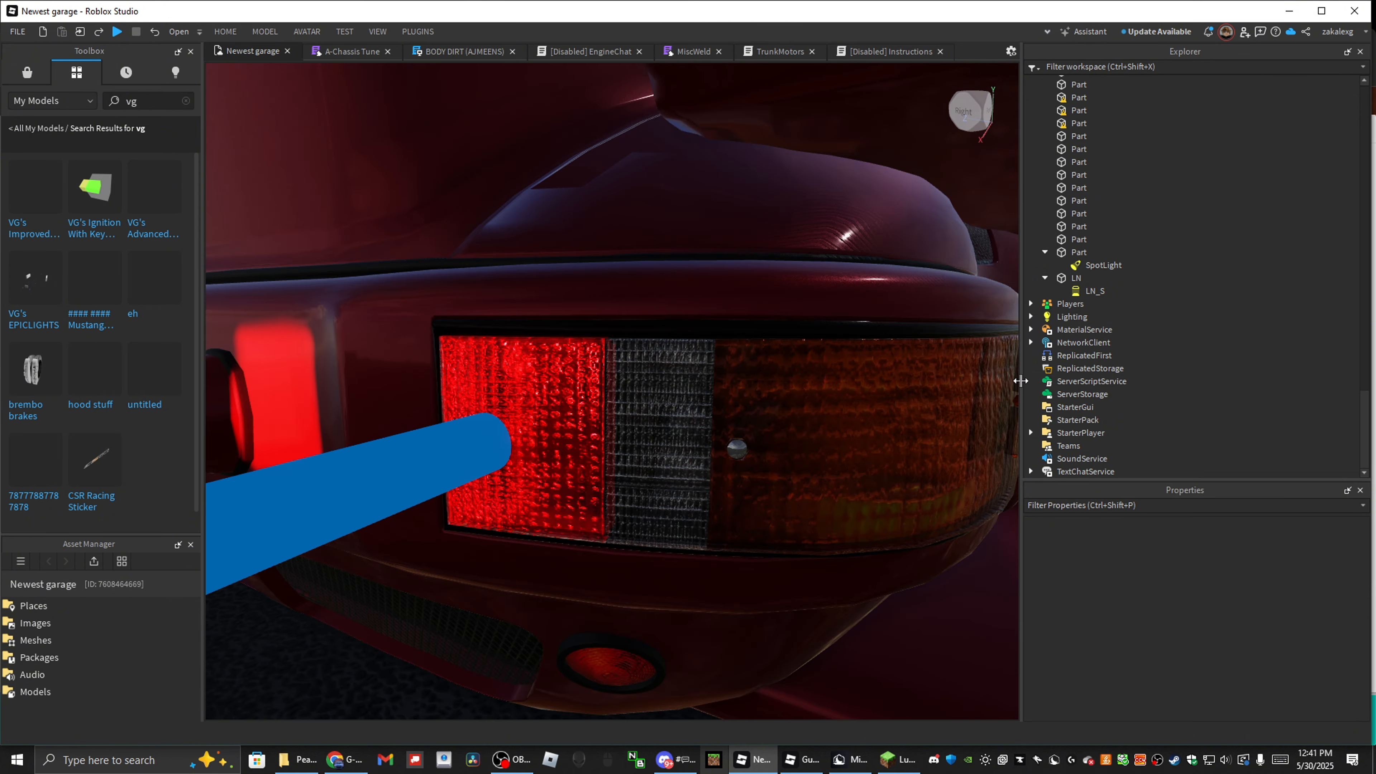
- Adjust the LN part's outer edge to the border of the red section and review the tail light from farther back
click(1066, 277)
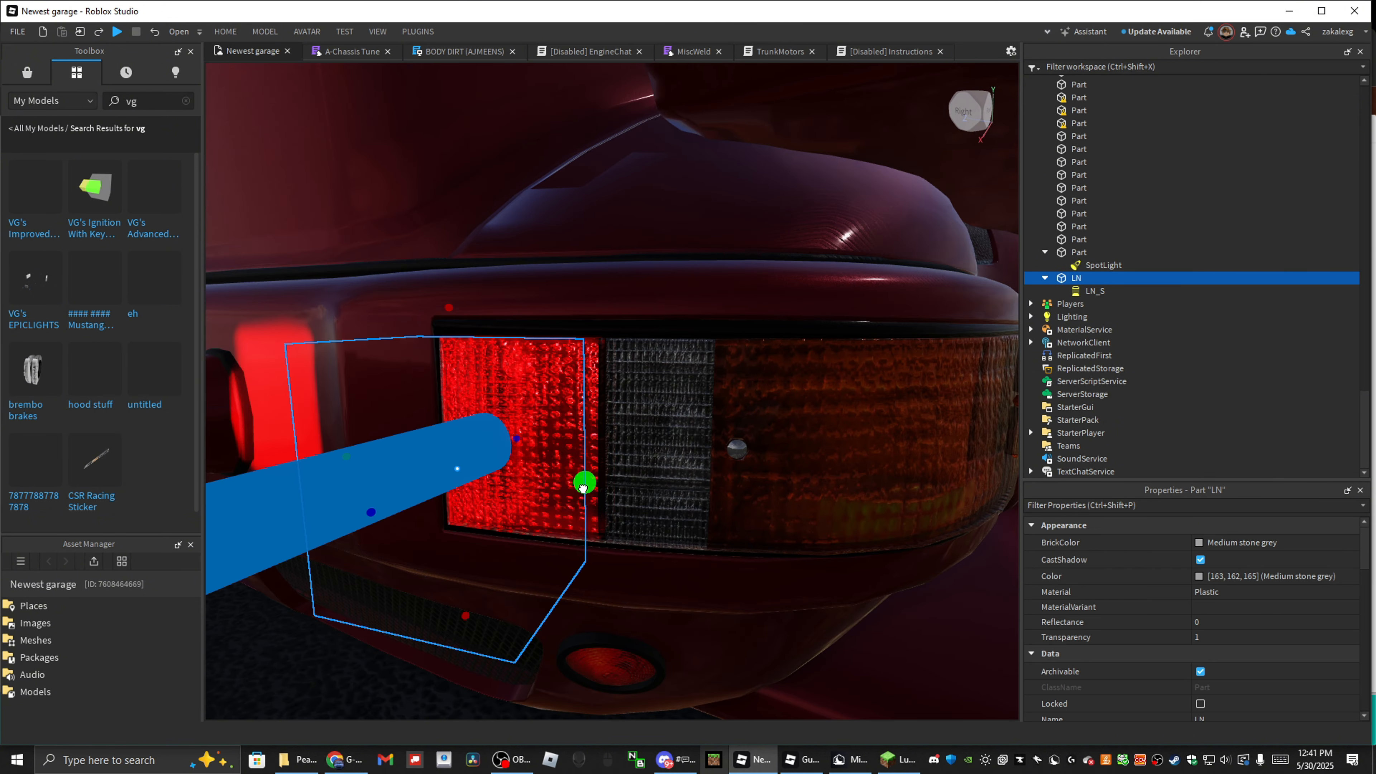
right_drag(660, 501, 660, 501)
click(661, 501)
scroll(675, 504, down, 3)
right_drag(824, 593, 823, 593)
scroll(824, 593, down, 3)
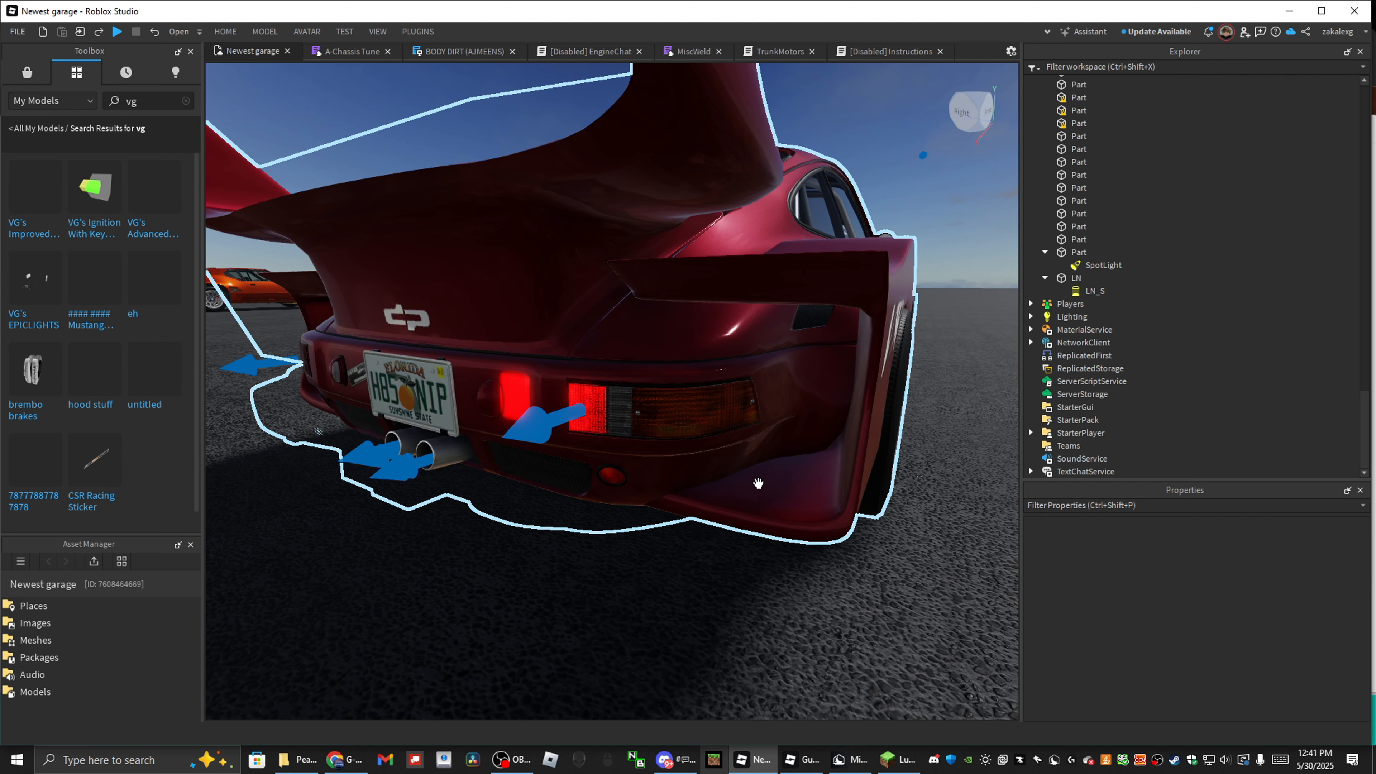
scroll(756, 482, up, 6)
scroll(685, 405, down, 5)
right_drag(685, 406, 684, 405)
scroll(685, 405, up, 4)
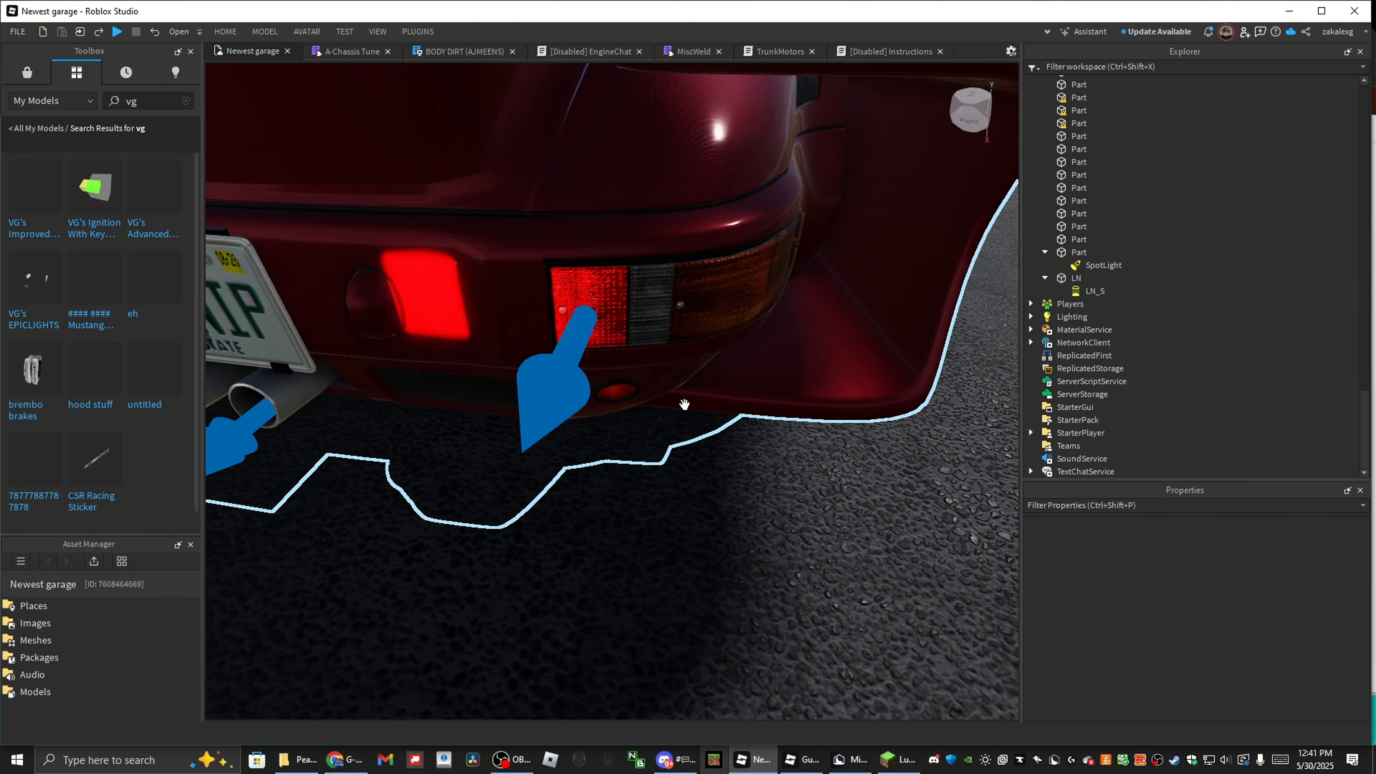
- Delete the old LN part that lights the bumper between the license plate and the tail light
key(a)
right_drag(602, 282, 590, 310)
click(747, 363)
key(f)
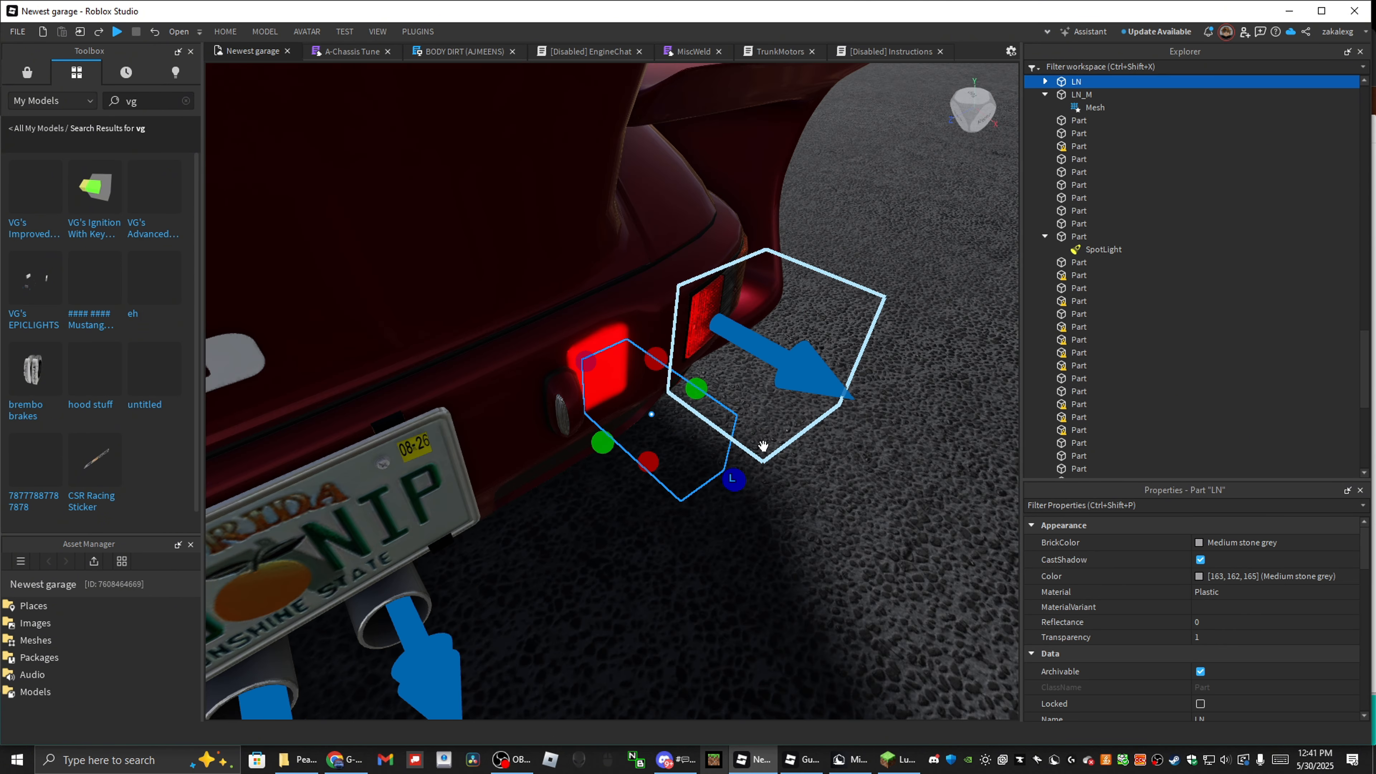
drag(669, 441, 662, 435)
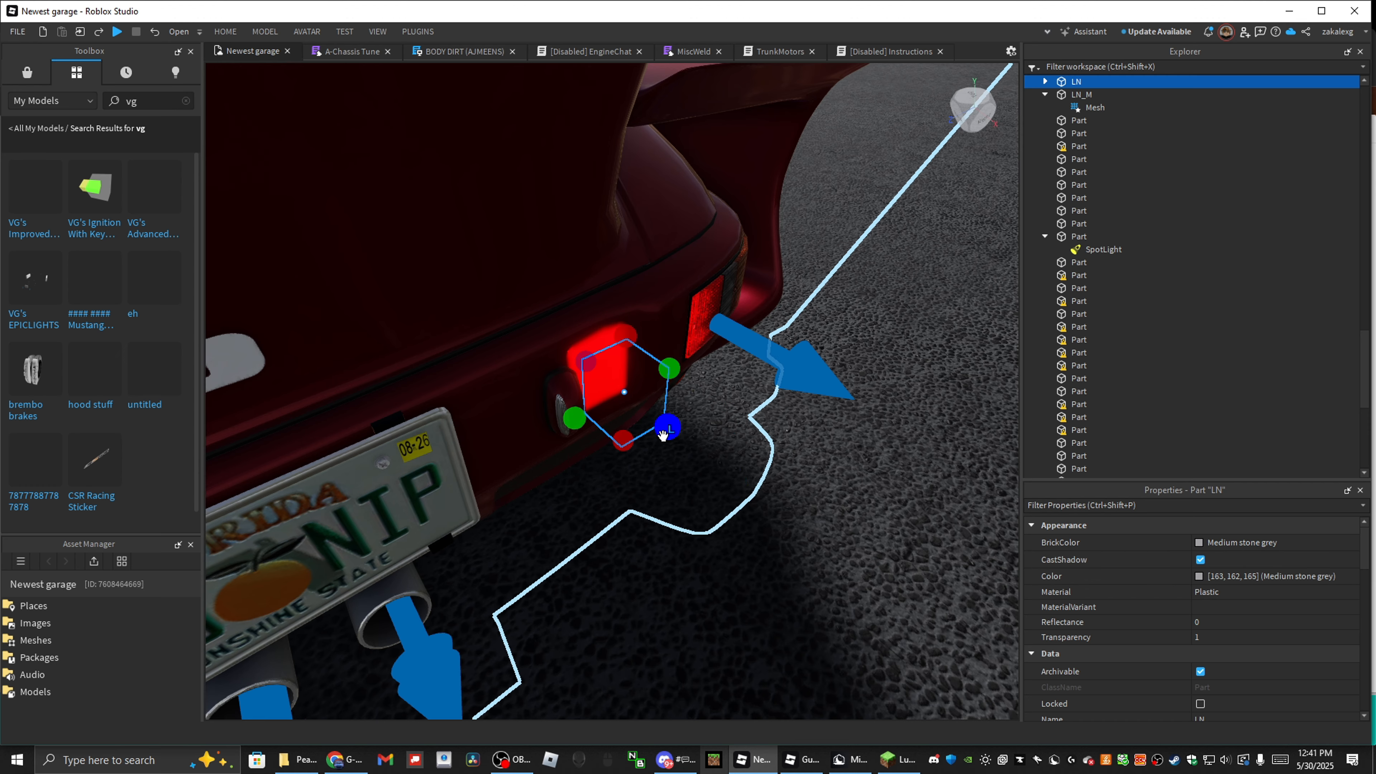
key(Delete)
- Duplicate the fitted LN part on the tail light
key(d)
right_drag(662, 435, 566, 397)
key(w)
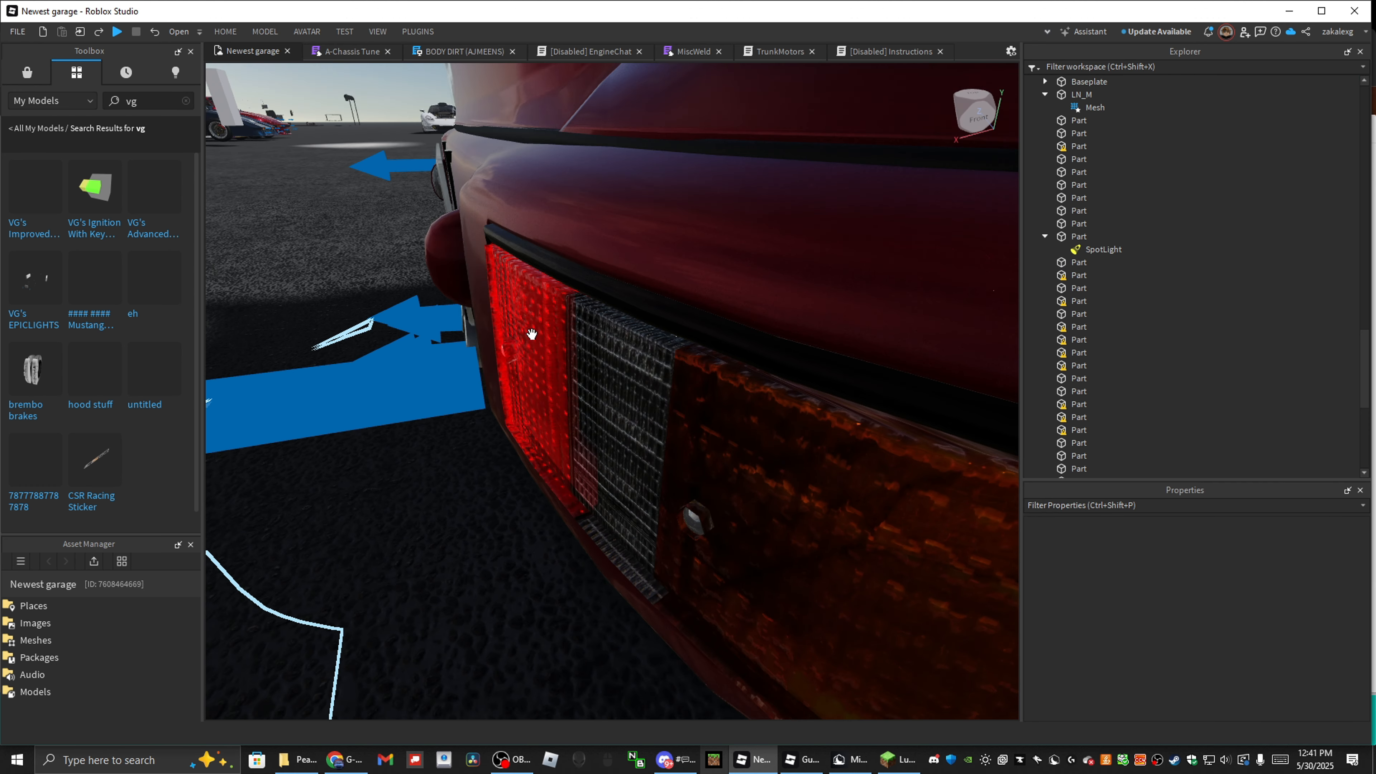
key(ctrl+z)
key(f)
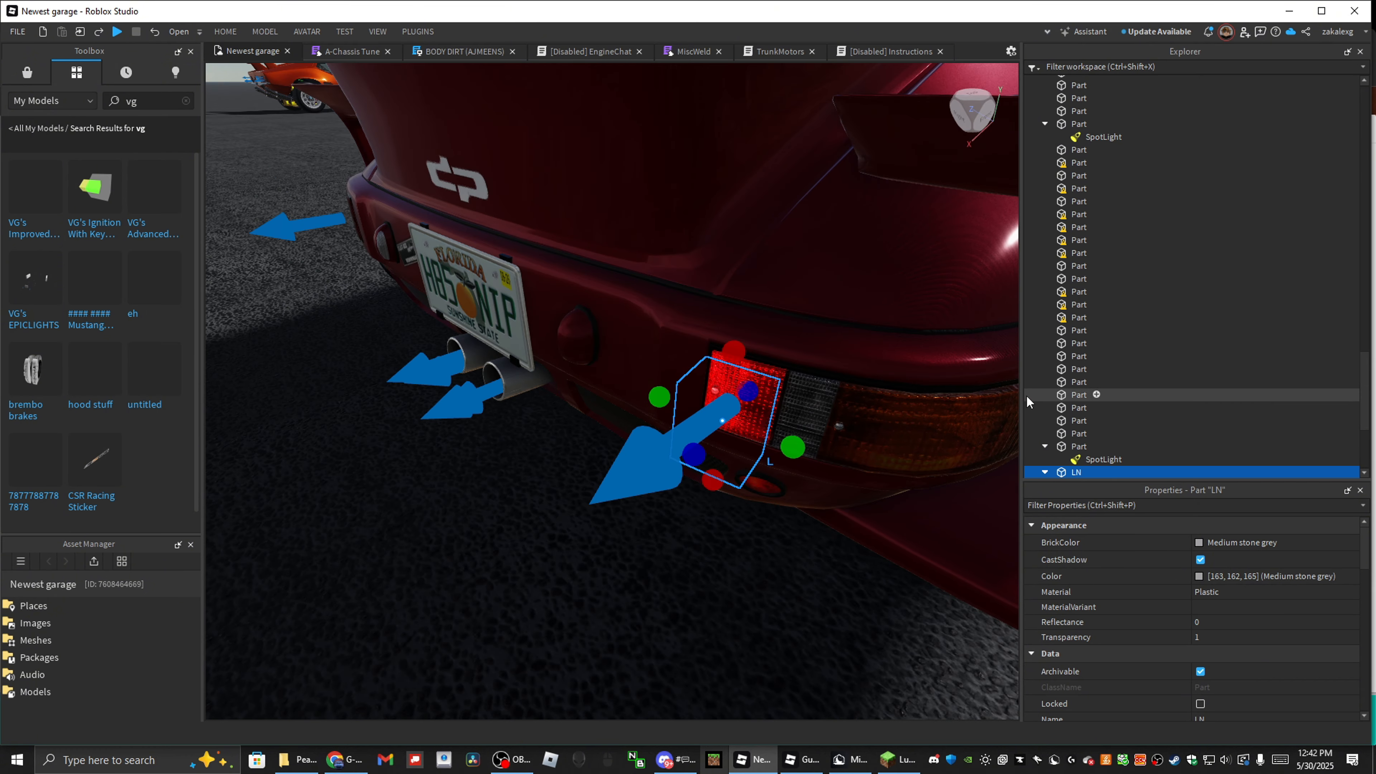
scroll(1124, 418, down, 3)
key(ctrl+z)
scroll(1244, 637, down, 10)
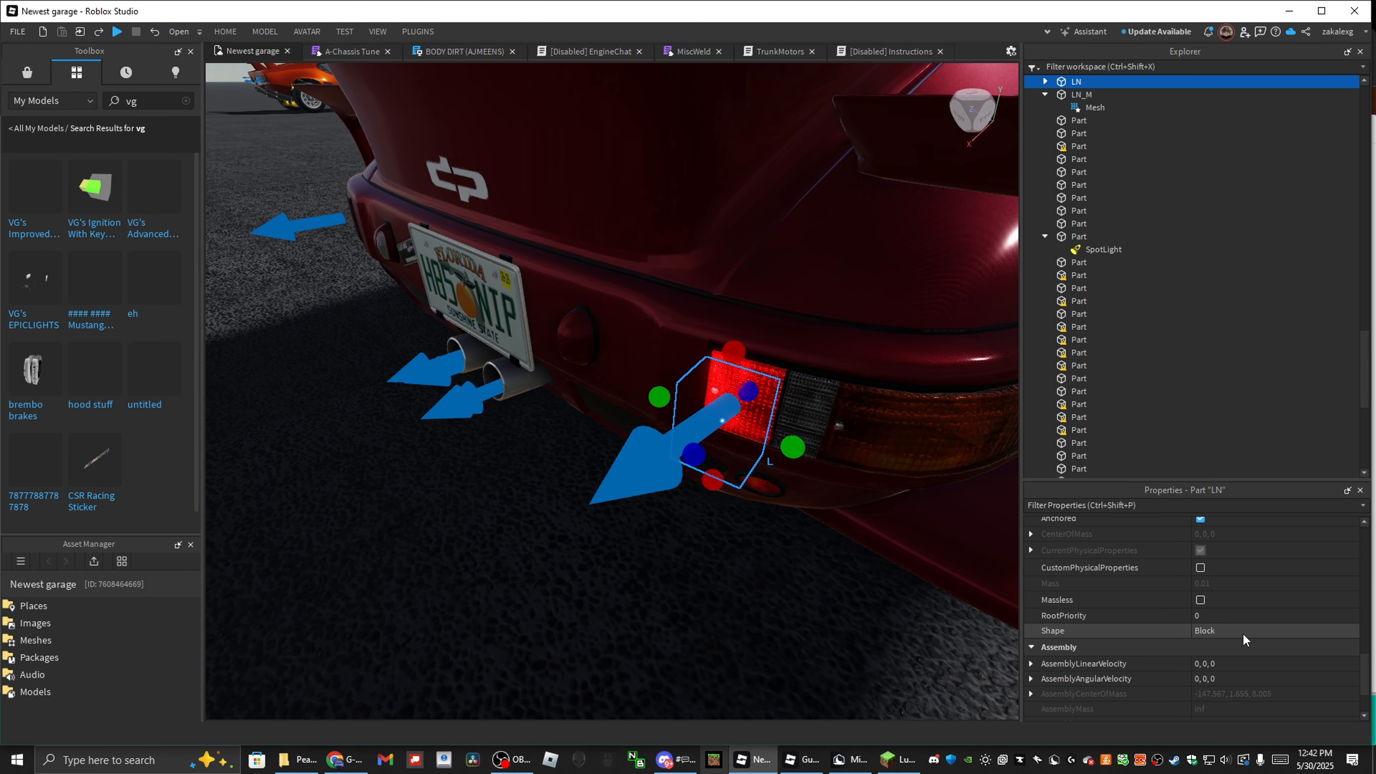
- Set the duplicated LN part's Orientation to 0, 0, -90
scroll(1224, 611, up, 10)
click(1221, 645)
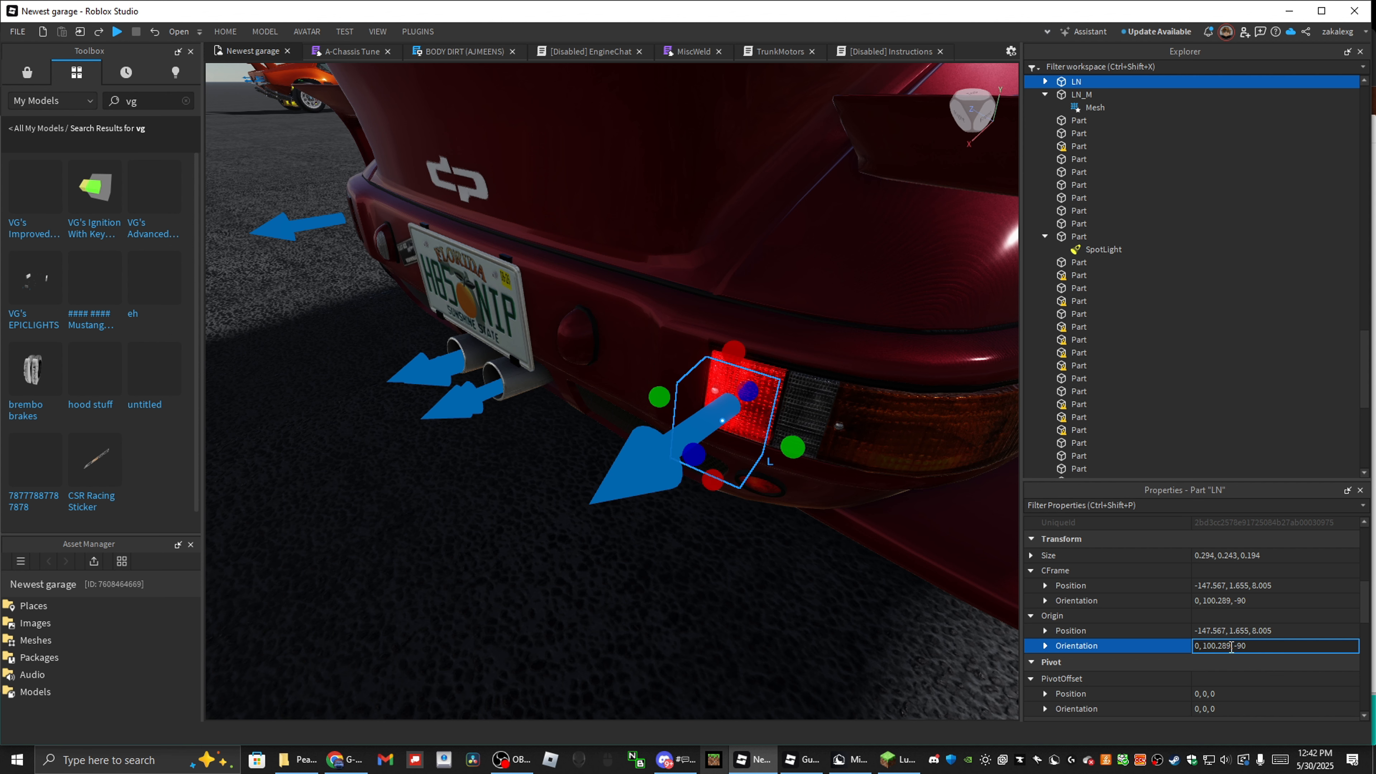
text(0)
key(Return)
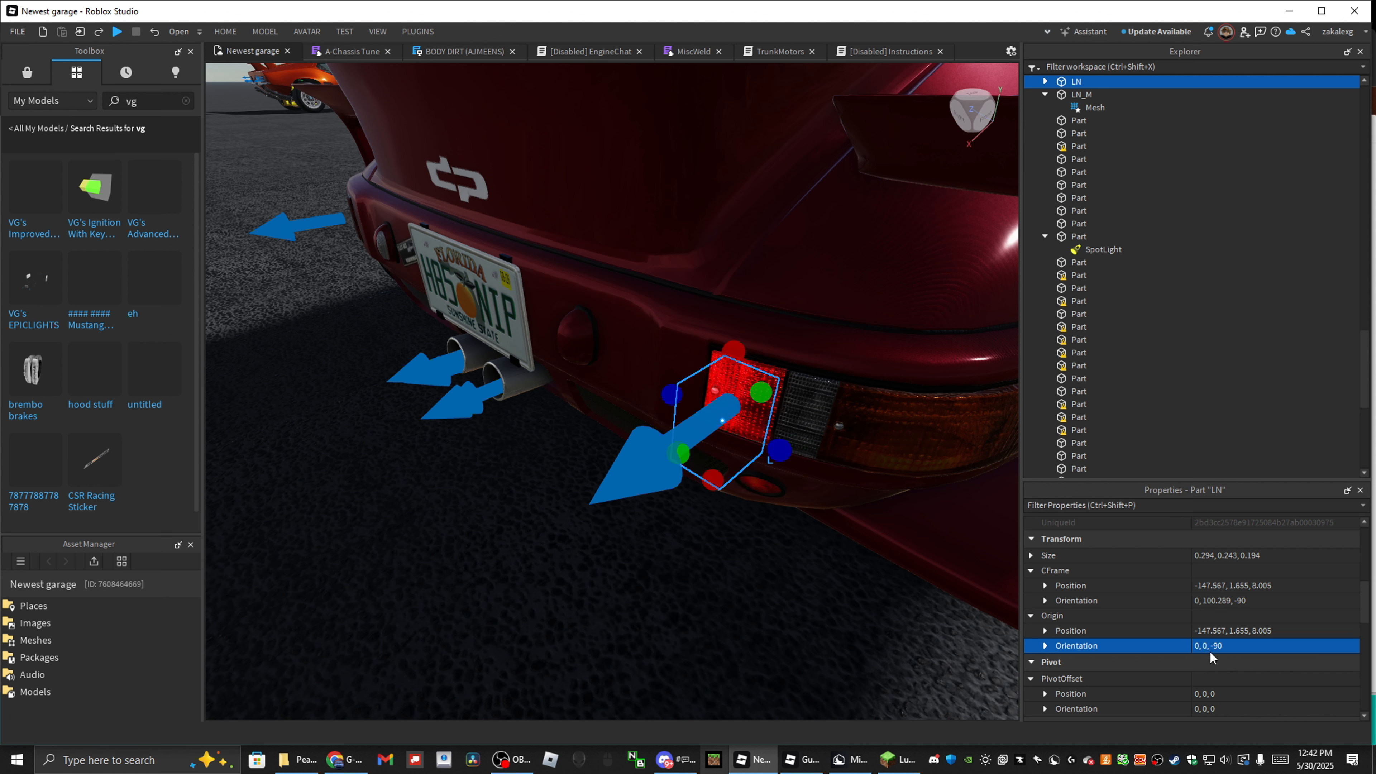
- Move the duplicated LN part across the rear bumper to the opposite tail light
click(224, 32)
click(130, 72)
right_drag(697, 395, 700, 394)
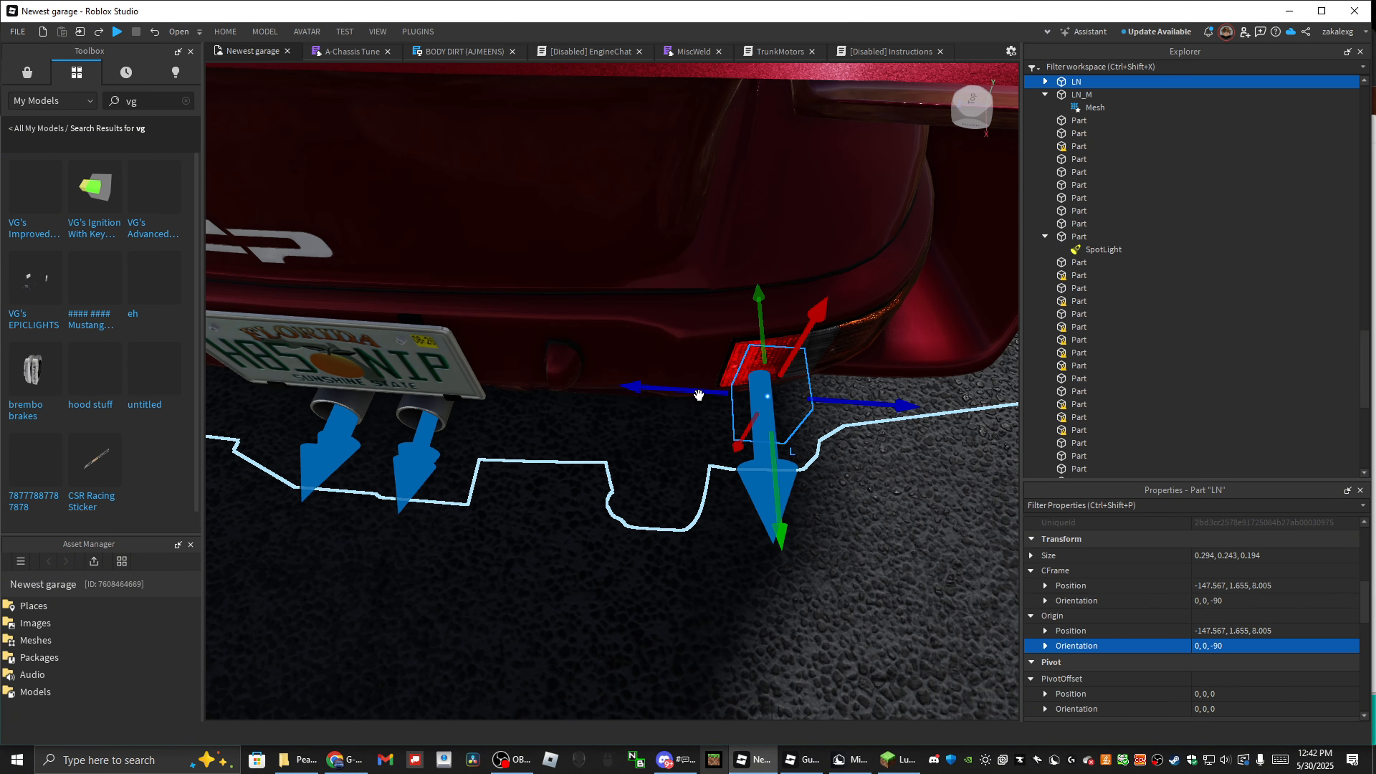
drag(878, 407, 706, 381)
key(a)
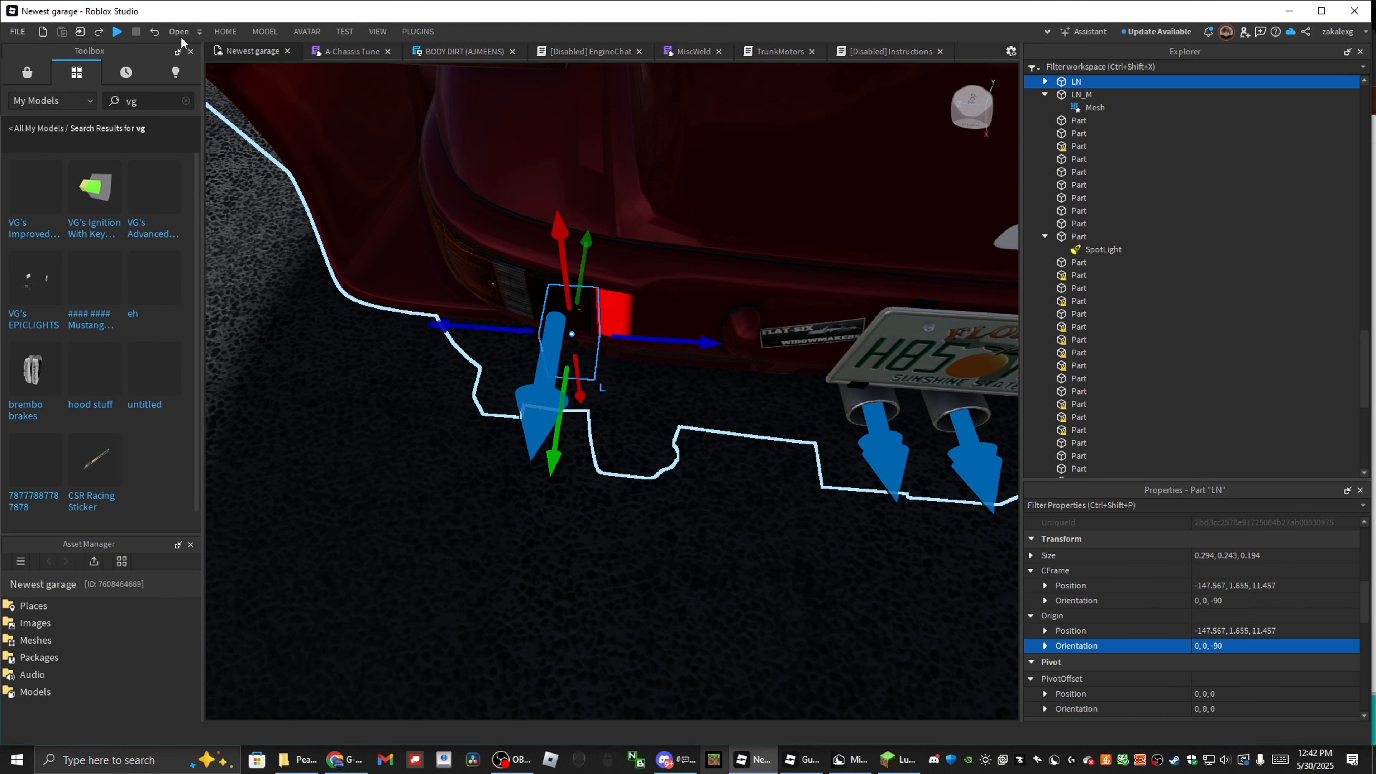
- Rotate the duplicated LN part 90 degrees about the vertical axis so its light faces the opposite tail light
click(282, 33)
click(104, 71)
right_drag(563, 374, 569, 376)
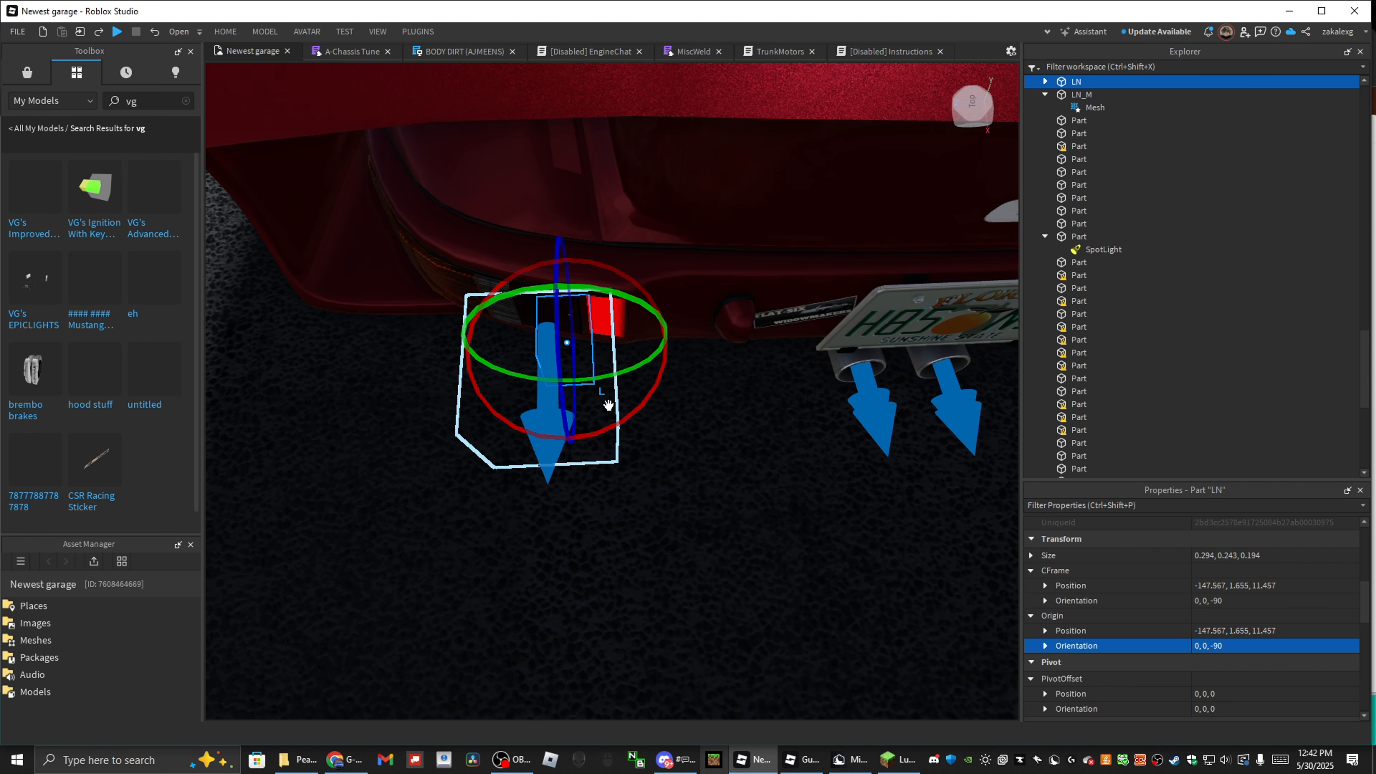
drag(610, 428, 635, 322)
click(226, 32)
click(266, 34)
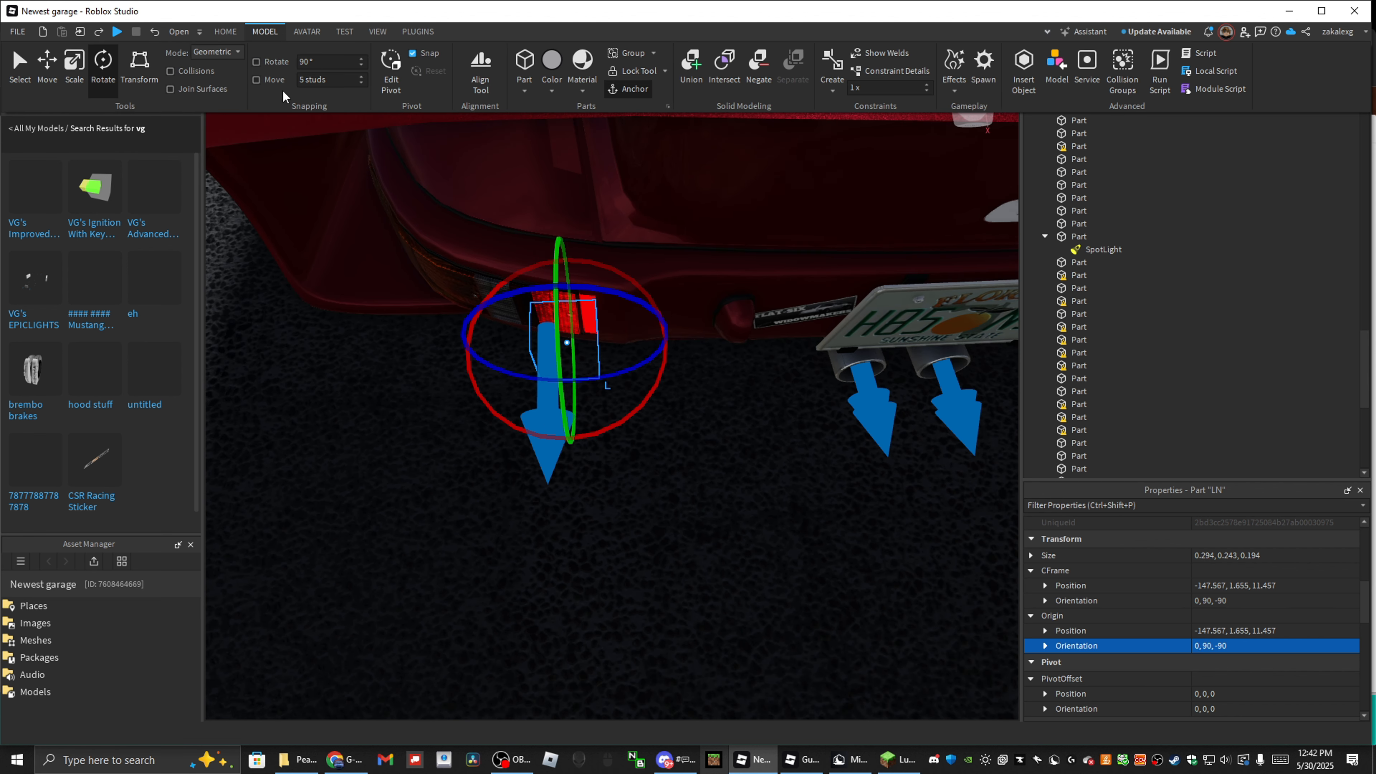
key(w)
right_drag(362, 142, 366, 145)
- Shift the duplicated LN part outward to line it up with the opposite tail light's red section
click(224, 32)
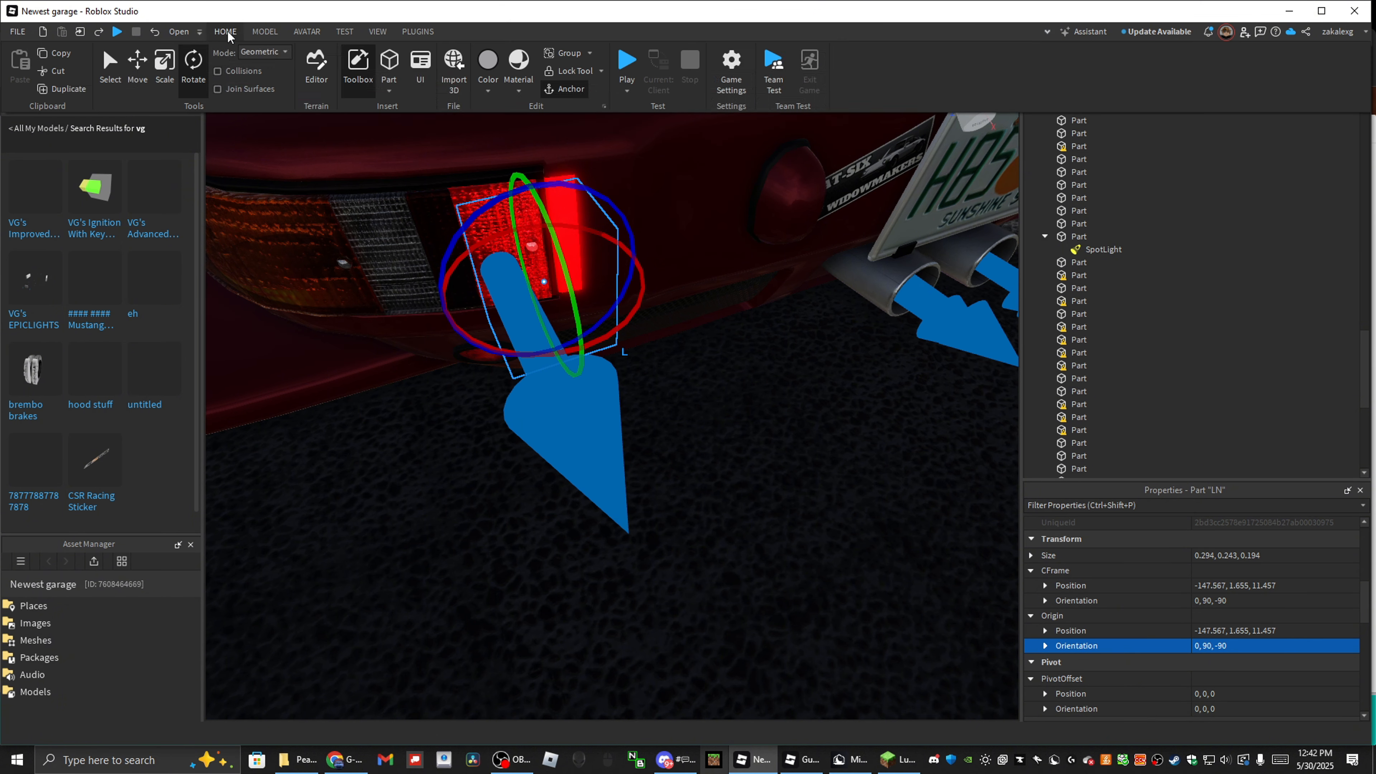
click(124, 62)
right_drag(504, 217, 508, 214)
drag(607, 273, 565, 283)
right_drag(562, 274, 561, 273)
- Rotate the duplicated LN part to an orientation of about 0, 78, -90 to follow the bumper's curve
click(222, 36)
click(199, 68)
right_drag(600, 485, 601, 486)
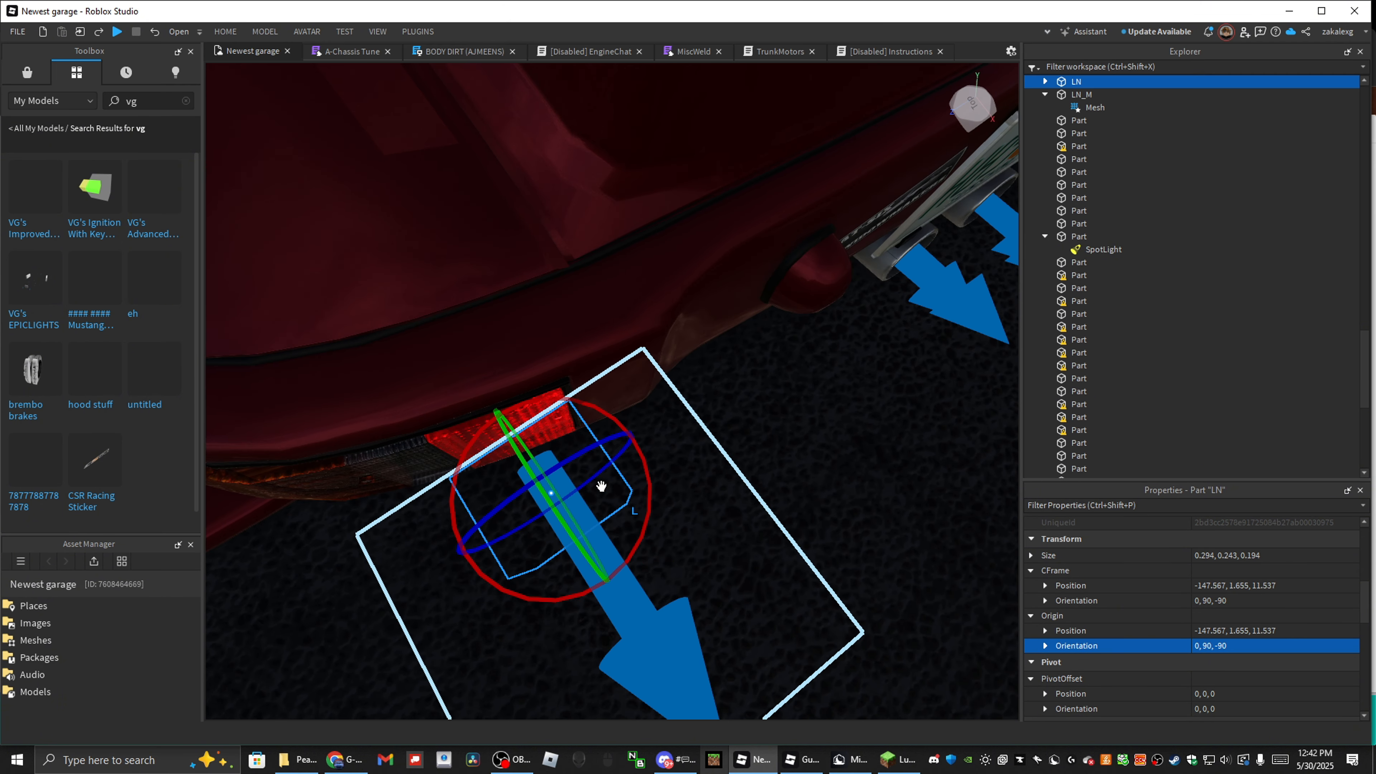
drag(648, 522, 637, 553)
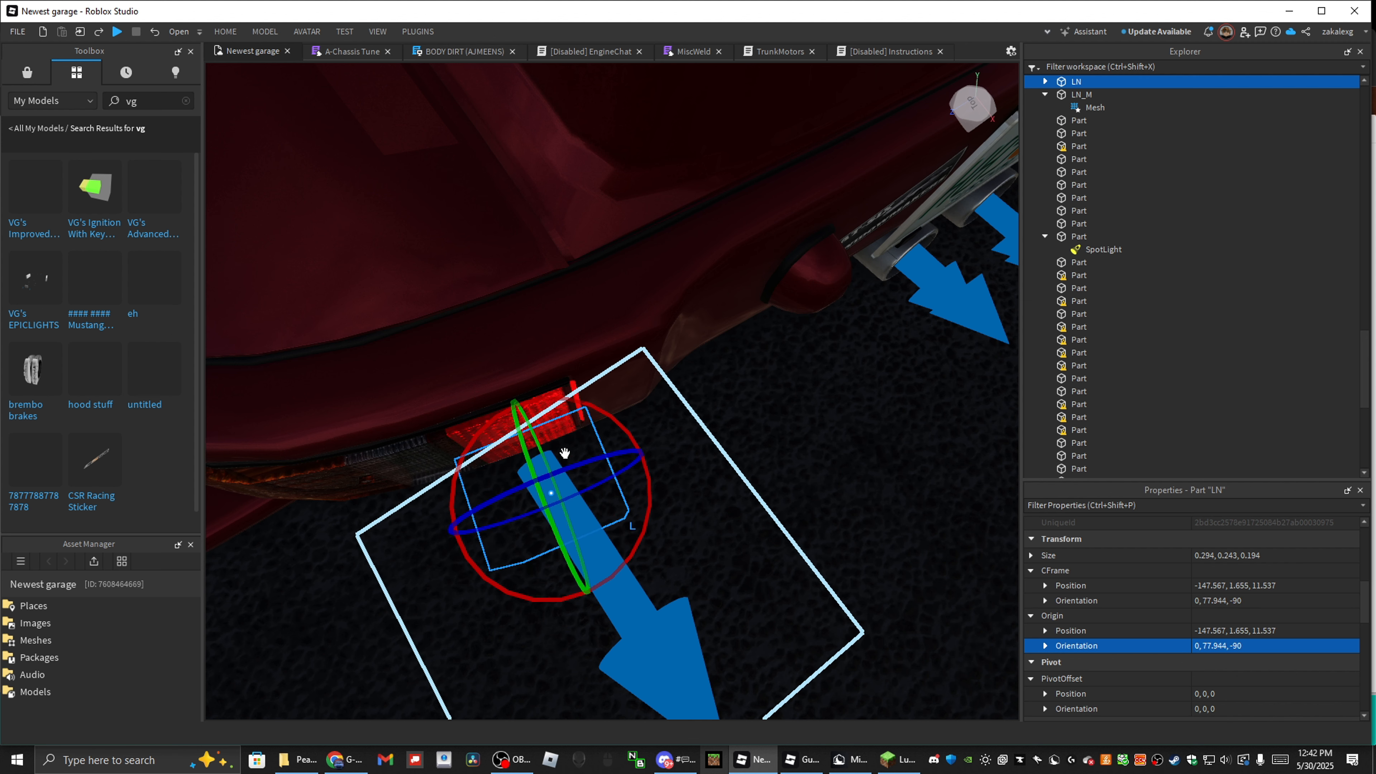
- Nudge the angled LN part sideways so its light covers the opposite tail light's red section
click(224, 32)
click(123, 63)
right_drag(487, 331, 497, 325)
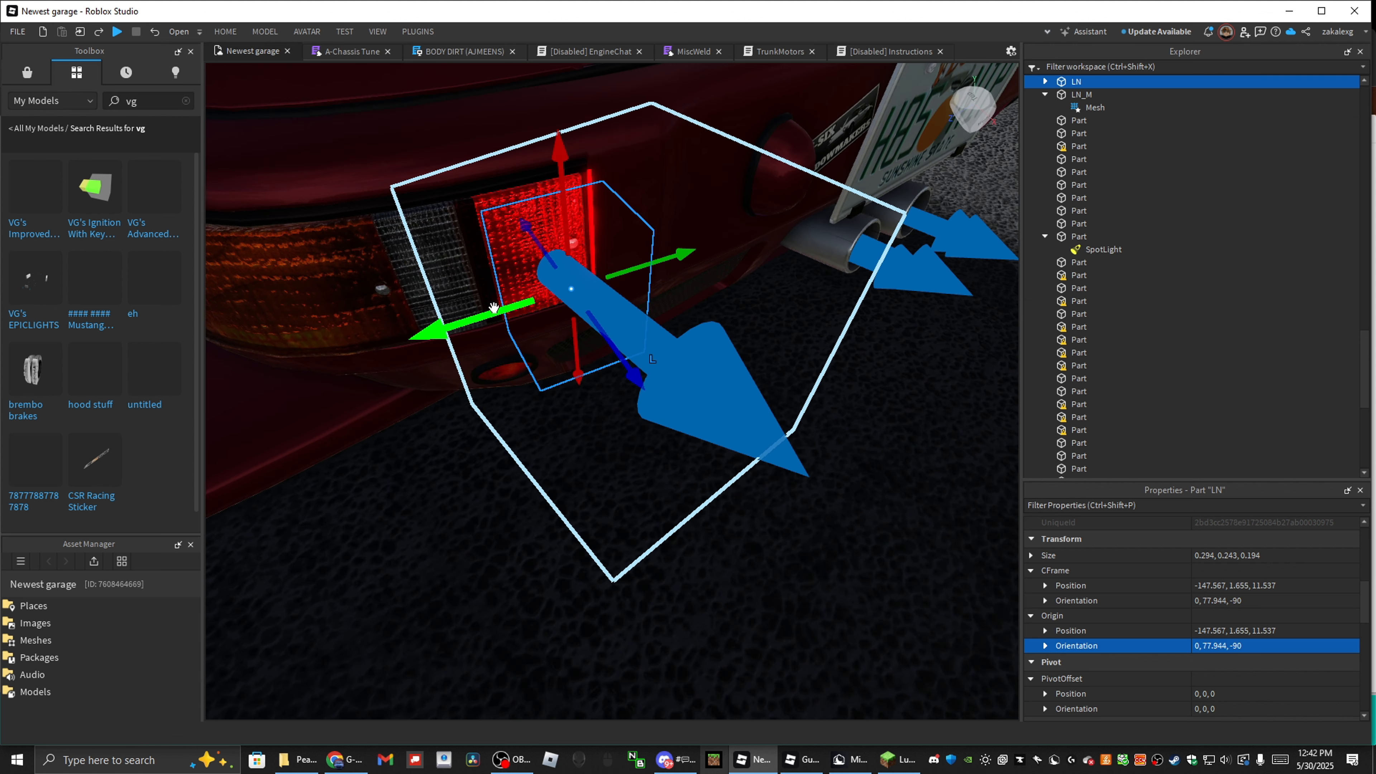
drag(493, 307, 477, 311)
right_drag(460, 293, 460, 293)
click(461, 293)
scroll(1084, 331, down, 5)
- Select both LN parts and move them into the Brake group under Lights in the EPICLIGHTS_V4 model
click(1078, 252)
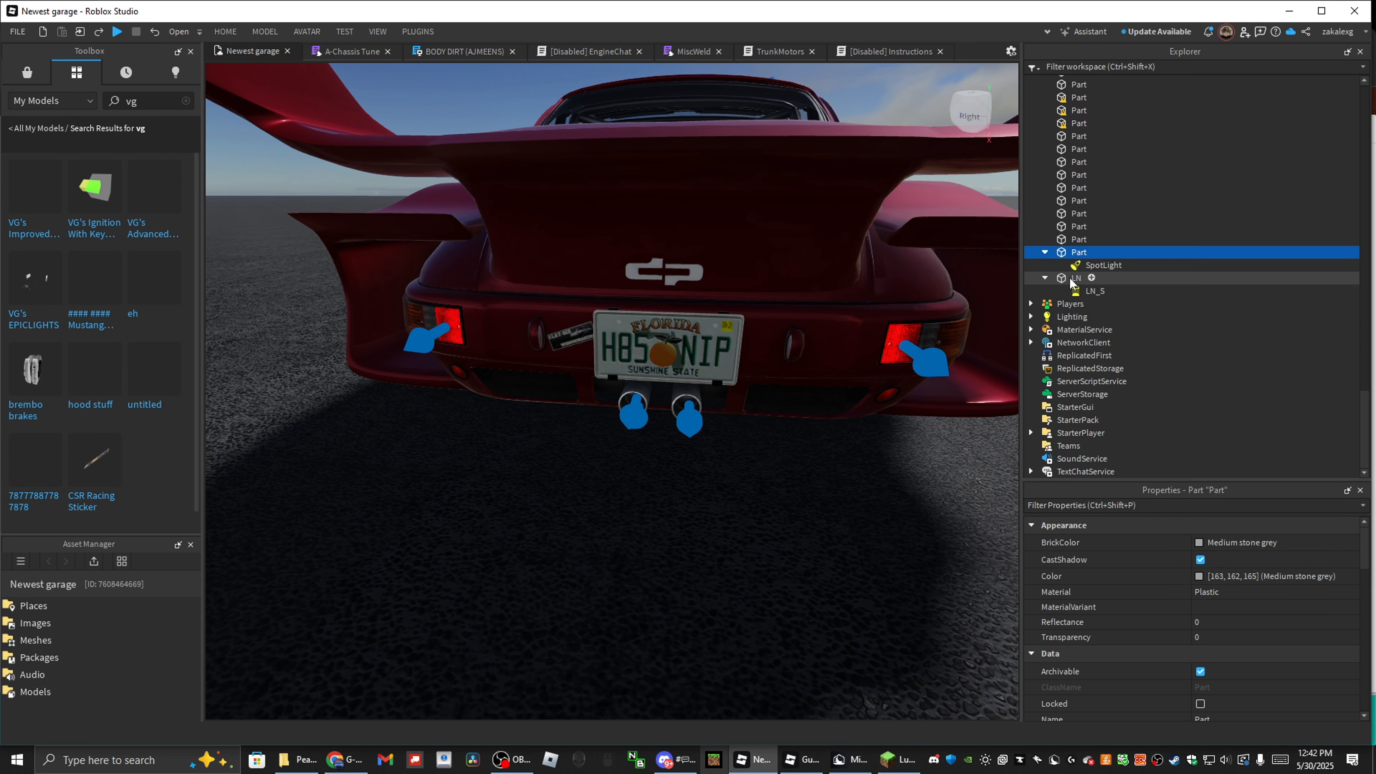
click(1072, 278)
scroll(1078, 281, up, 10)
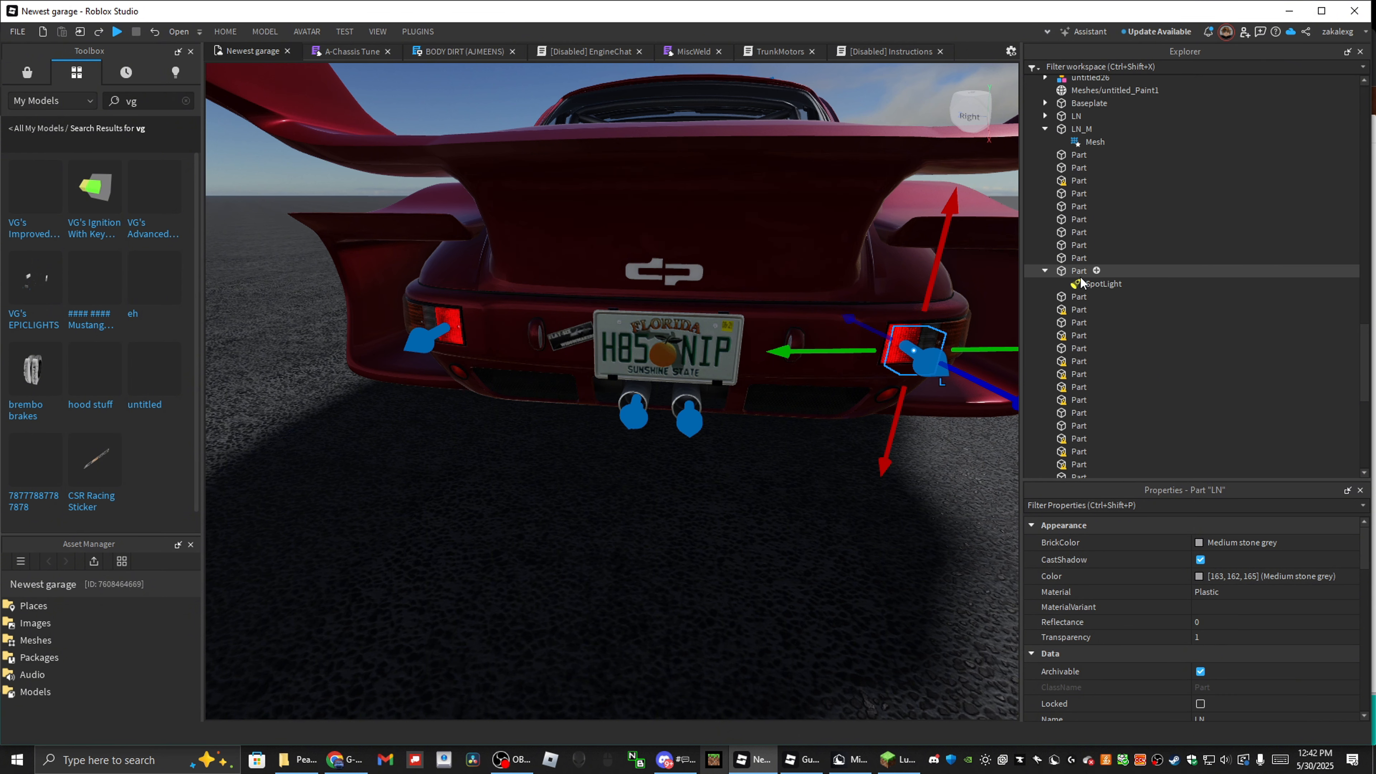
scroll(1081, 284, down, 5)
scroll(1082, 364, down, 5)
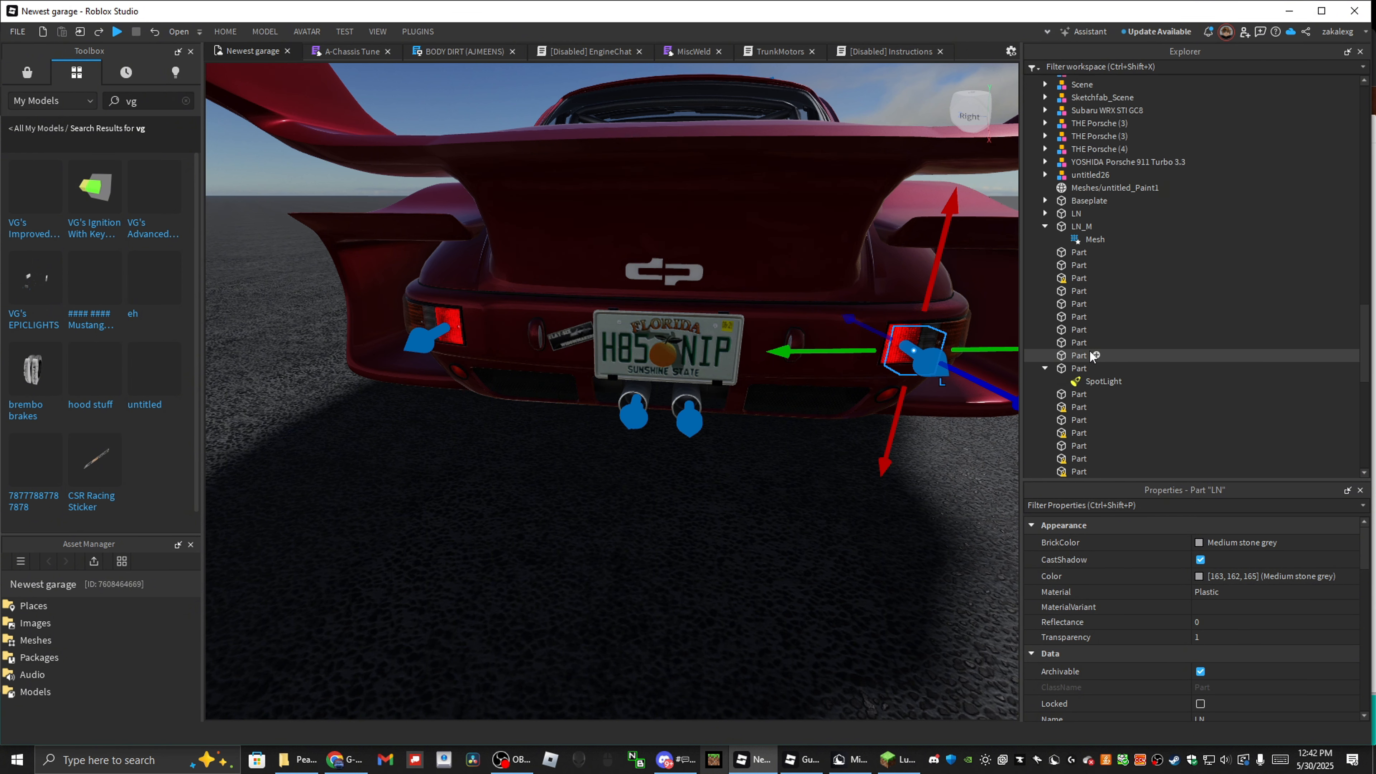
ctrl+click(1064, 216)
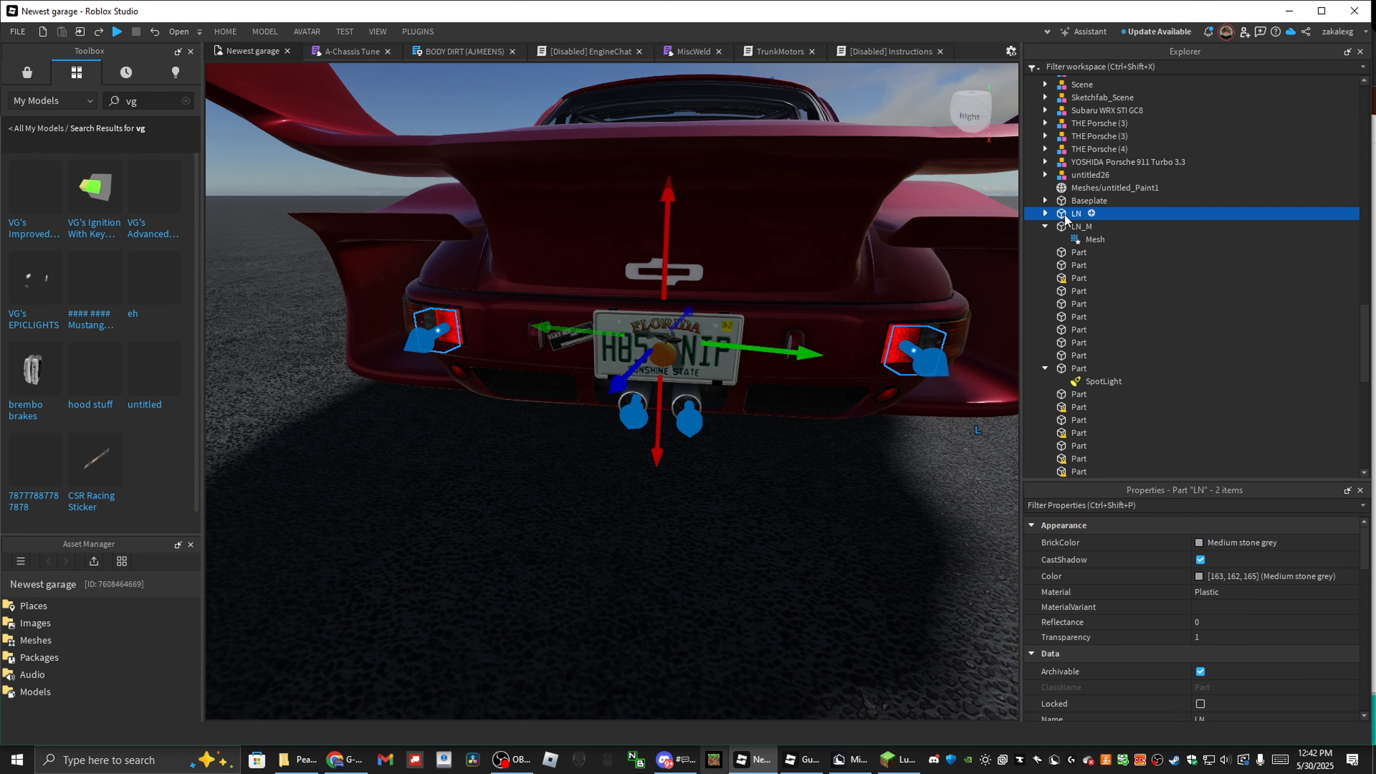
scroll(1137, 216, up, 15)
drag(1119, 225, 1196, 275)
right_drag(780, 358, 805, 357)
key(w)
key(a)
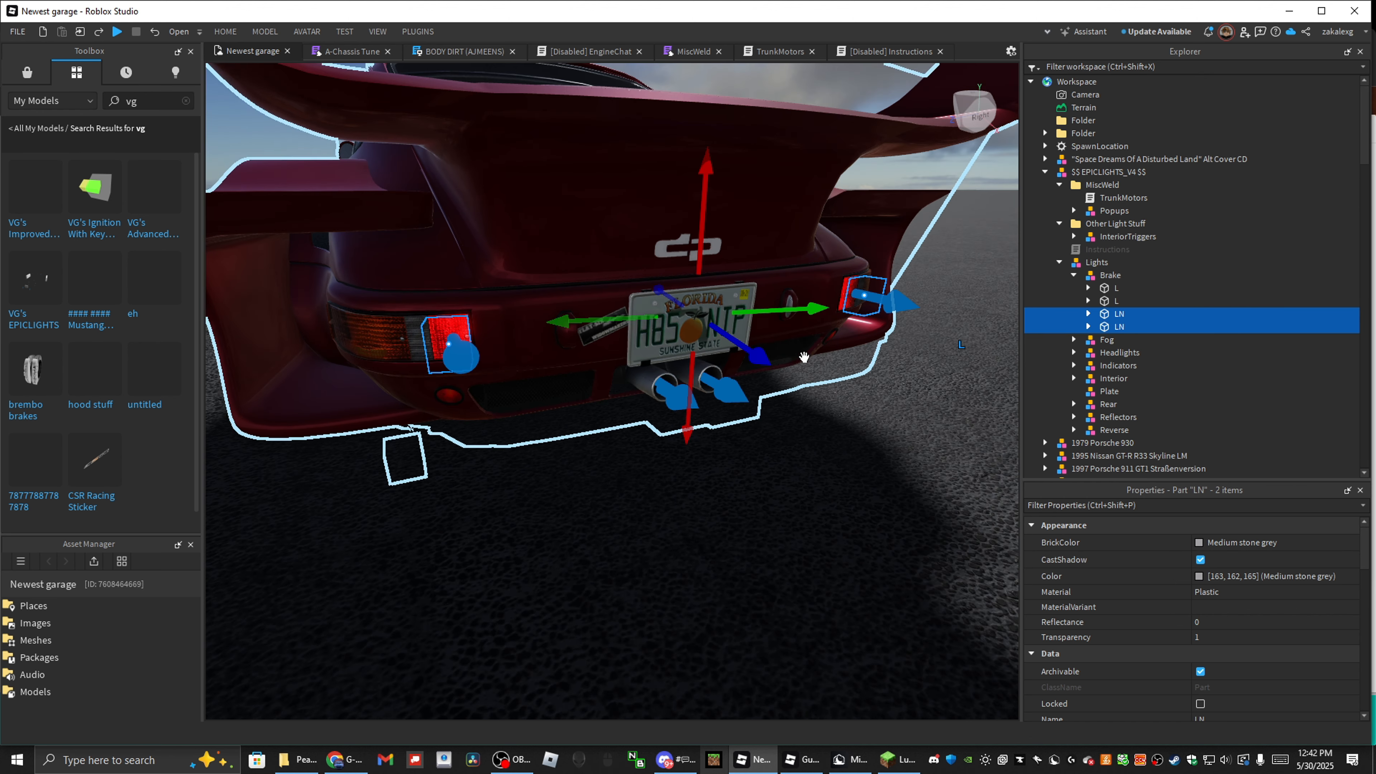
- Set the Brightness of both LN_S surface lights in the Brake group to 0
click(1090, 328)
click(1089, 315)
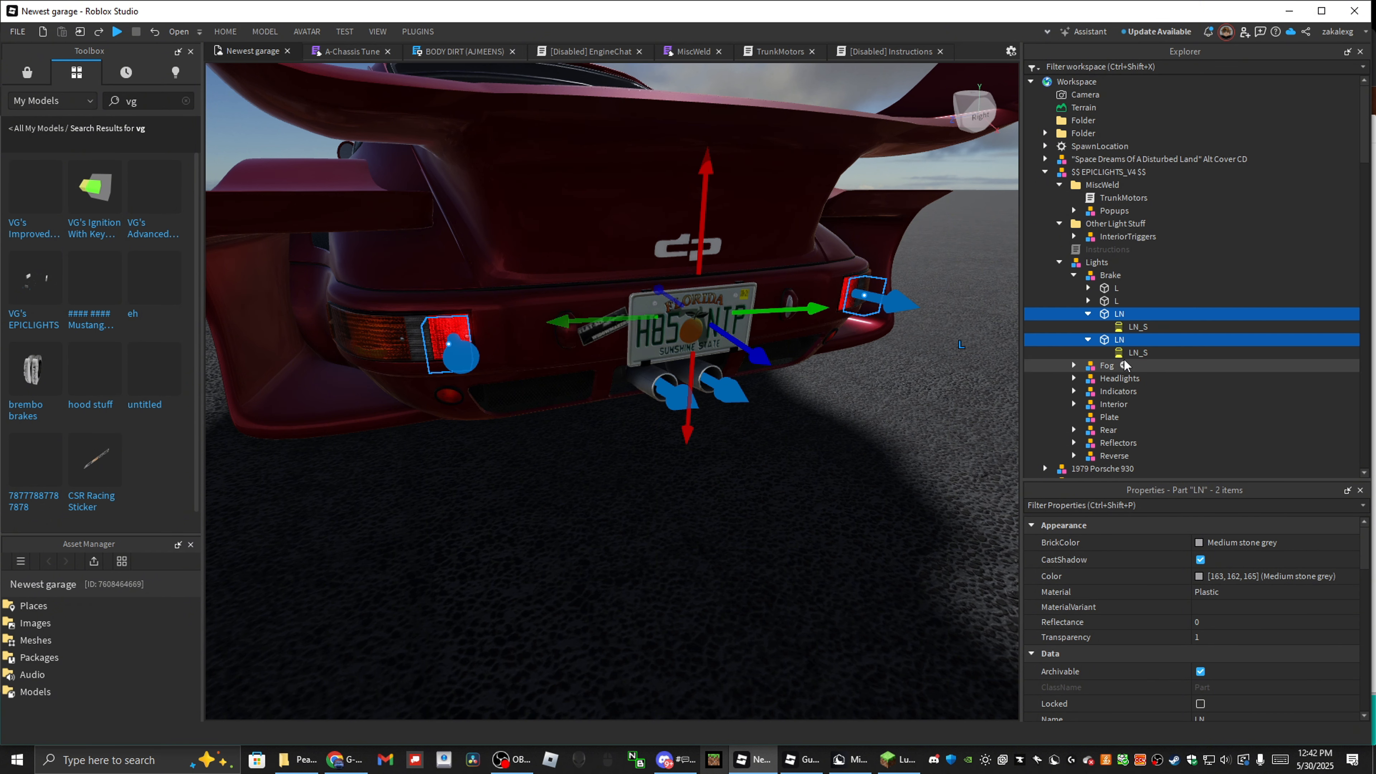
click(1124, 353)
ctrl+click(1134, 328)
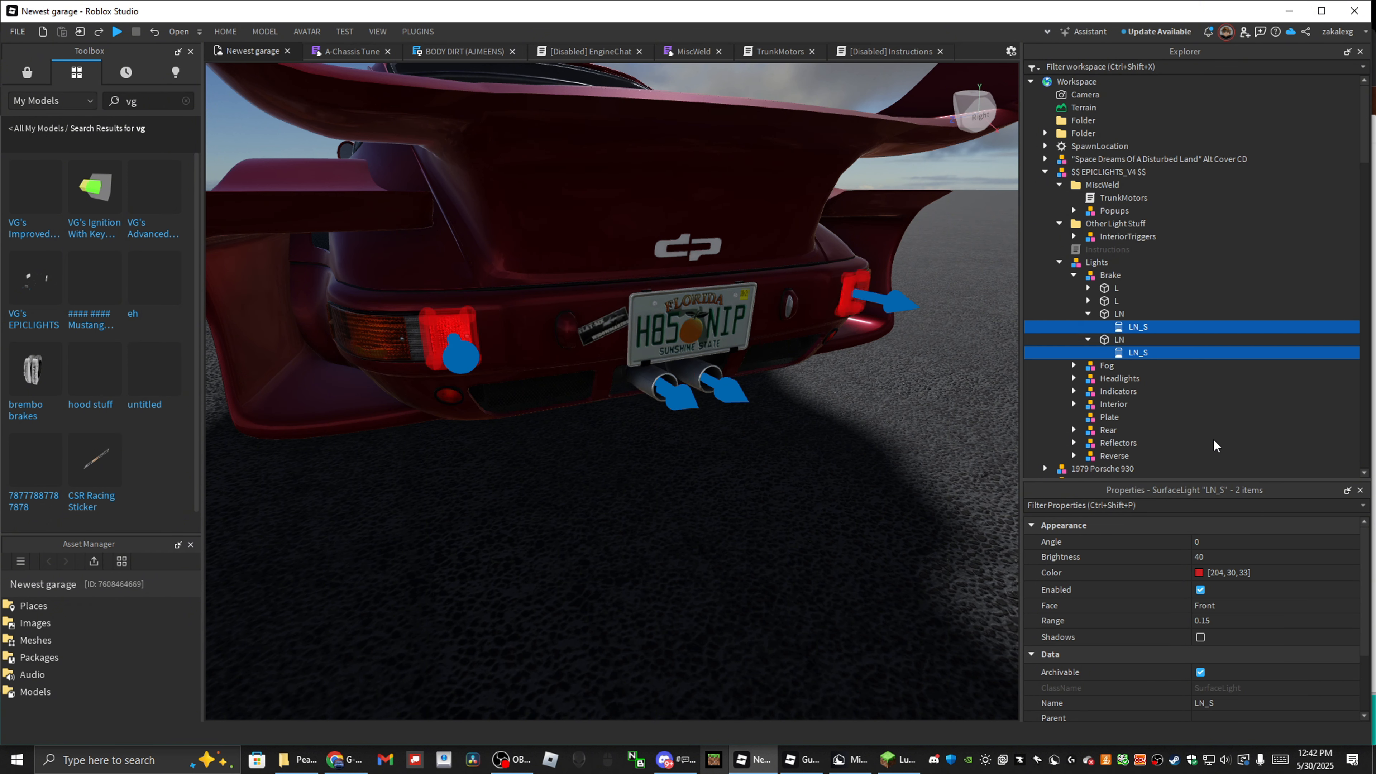
click(1322, 554)
drag(1349, 556, 1244, 551)
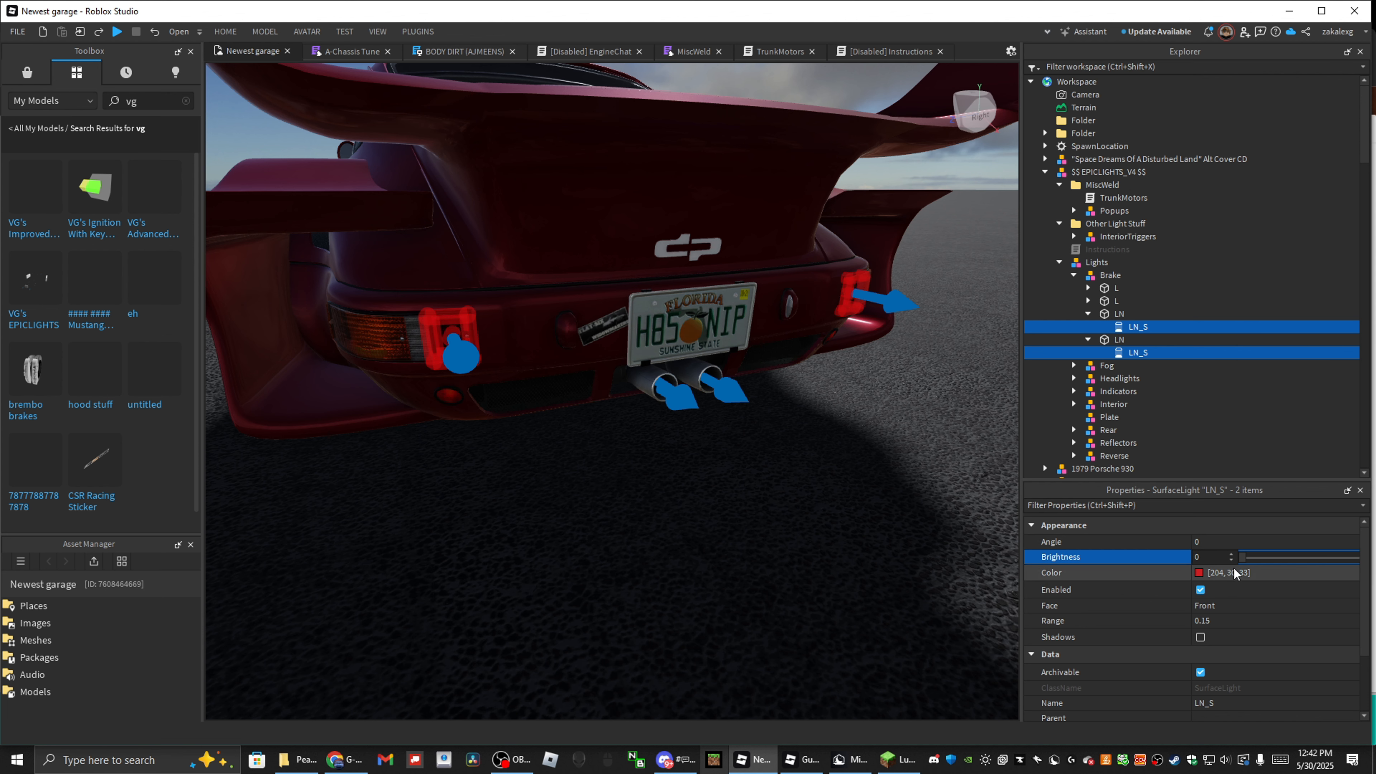
- Collapse both LN parts in the Brake group and clear the selection
click(1096, 314)
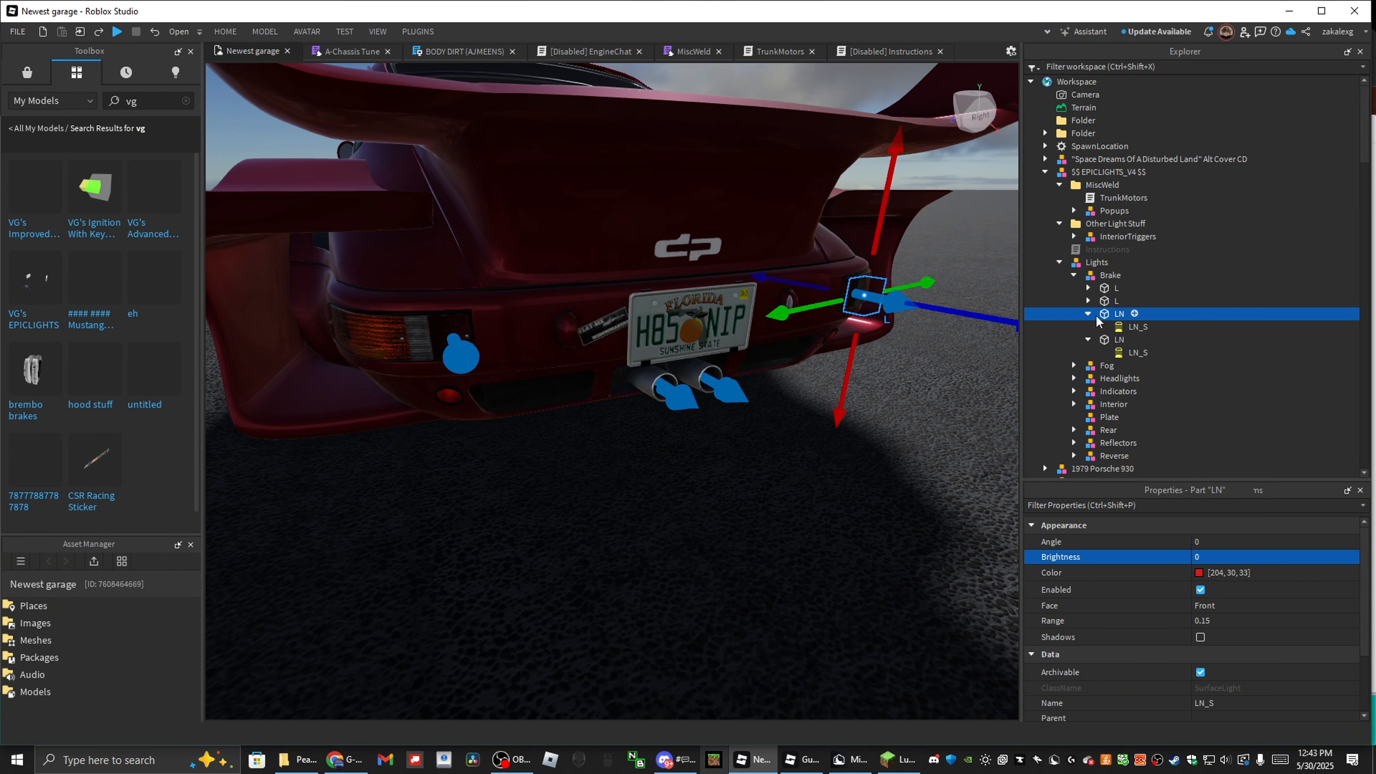
click(1087, 314)
click(1088, 327)
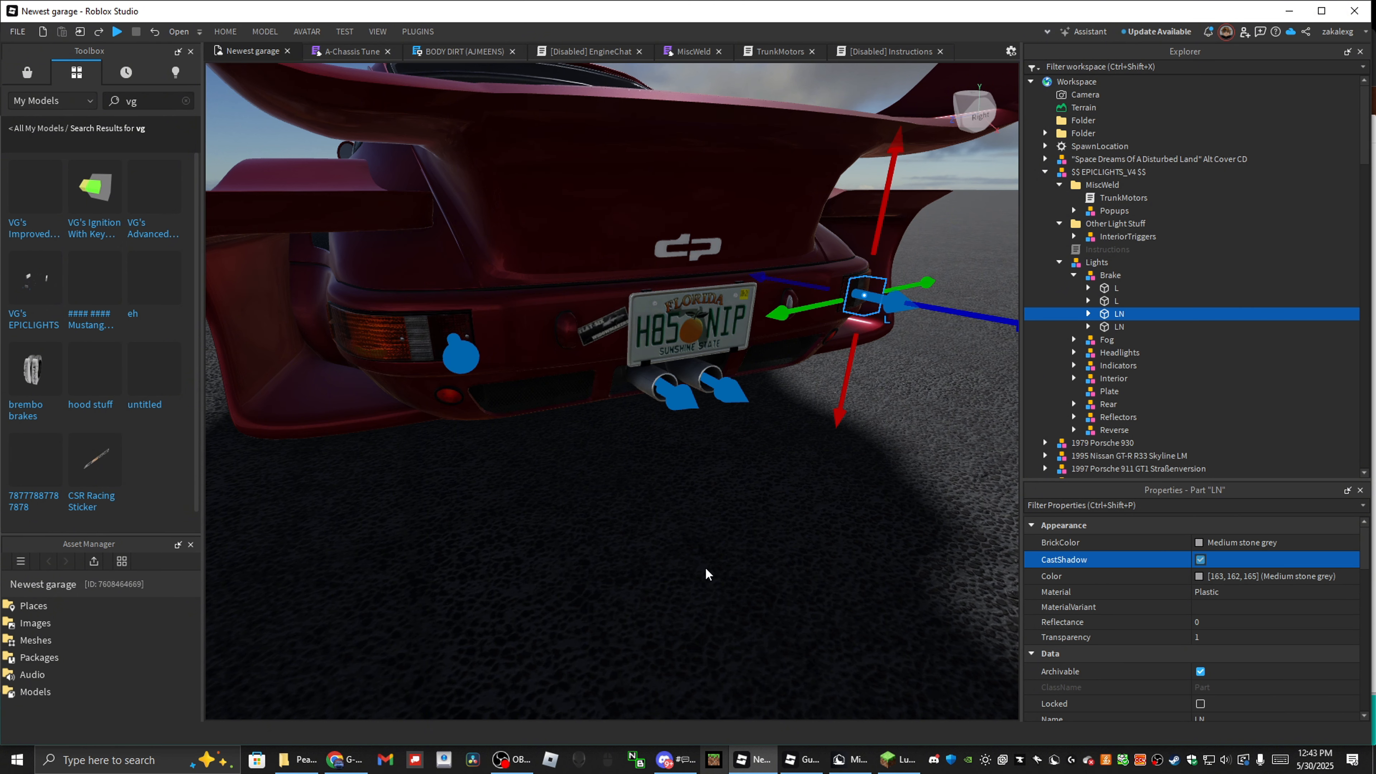
click(705, 567)
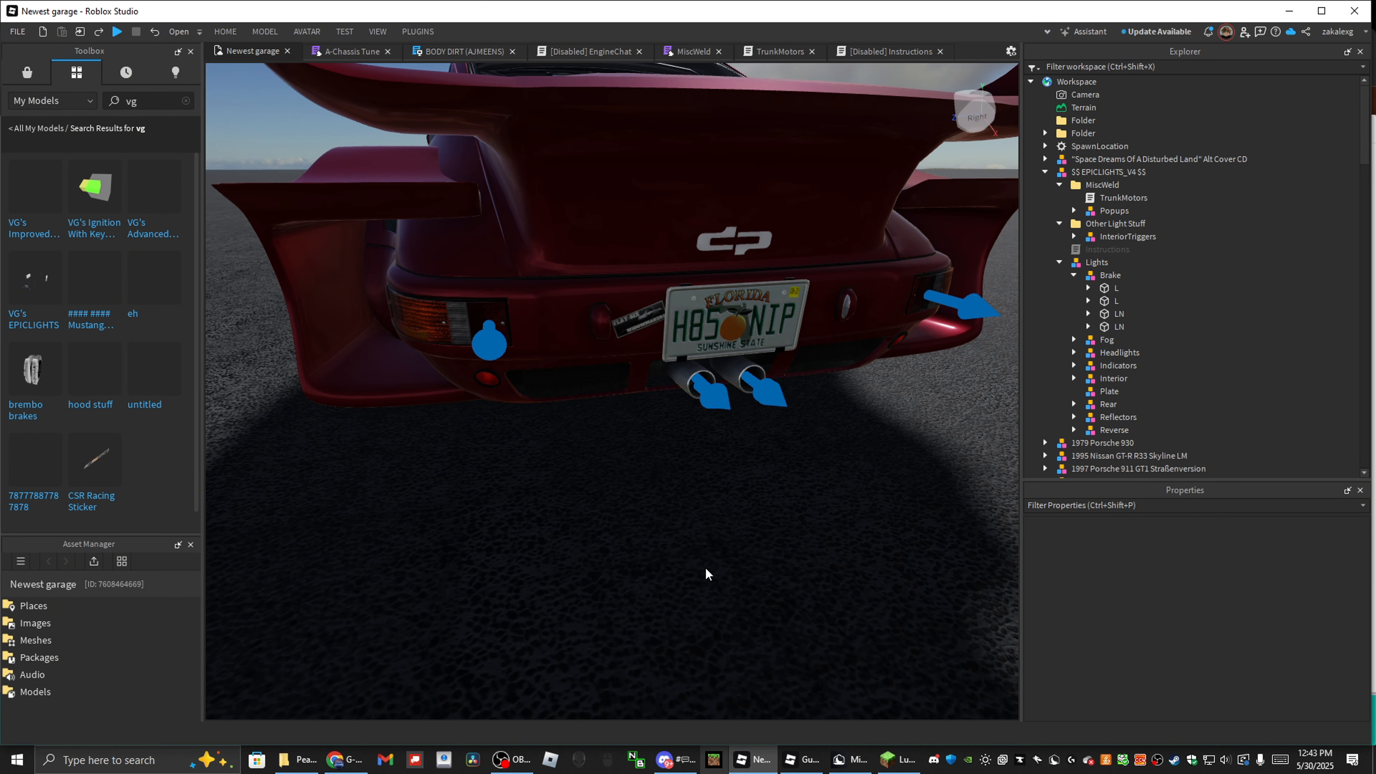
scroll(825, 472, up, 3)
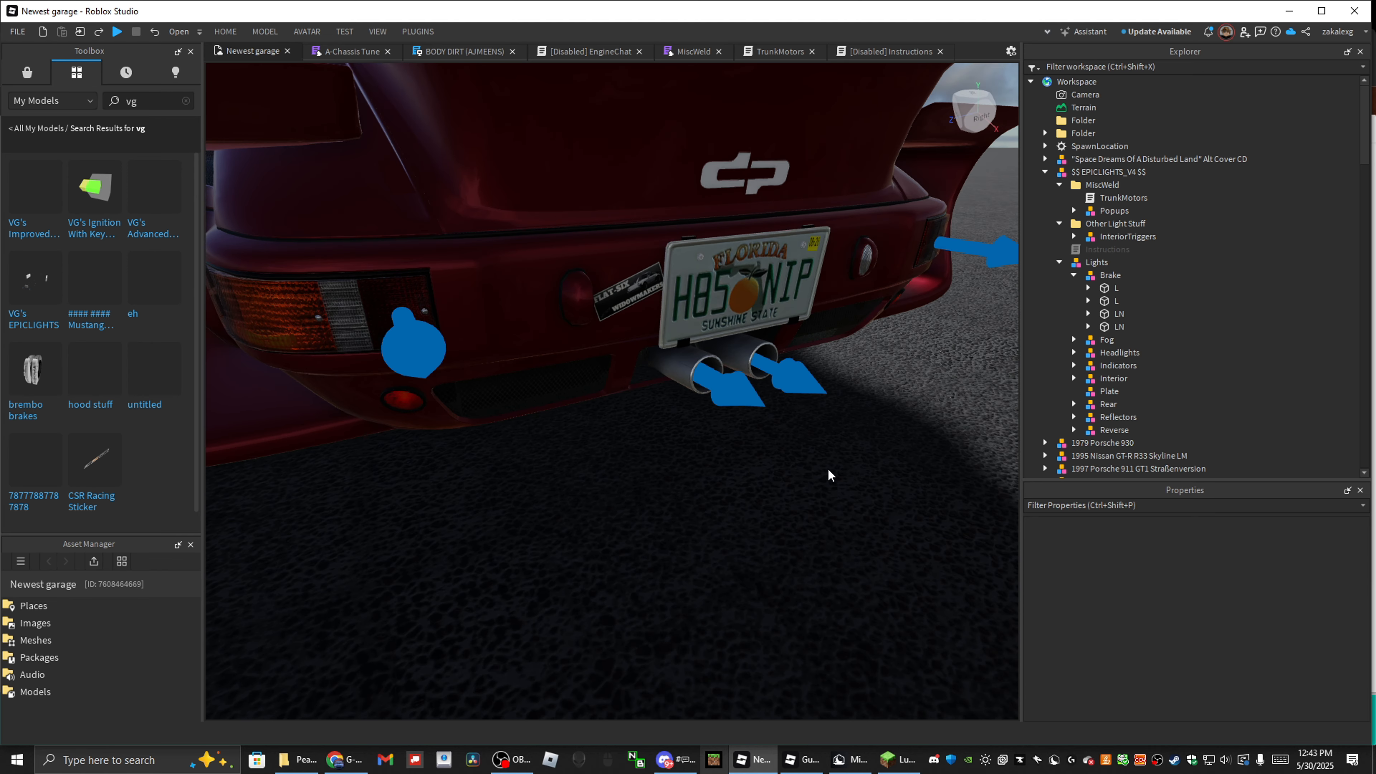
- Delete the two existing L parts from the Rear group under Lights
click(1100, 405)
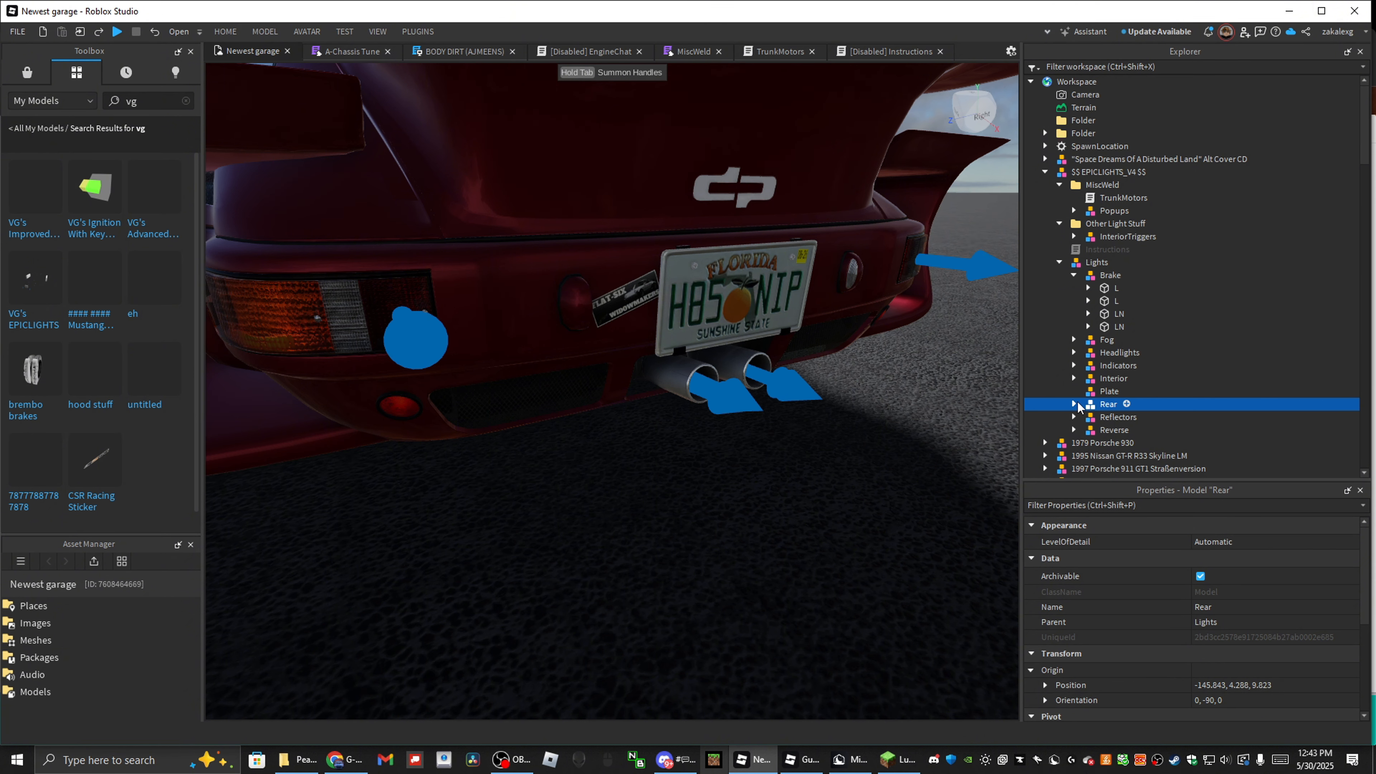
key(d)
right_drag(843, 408, 841, 408)
click(1095, 276)
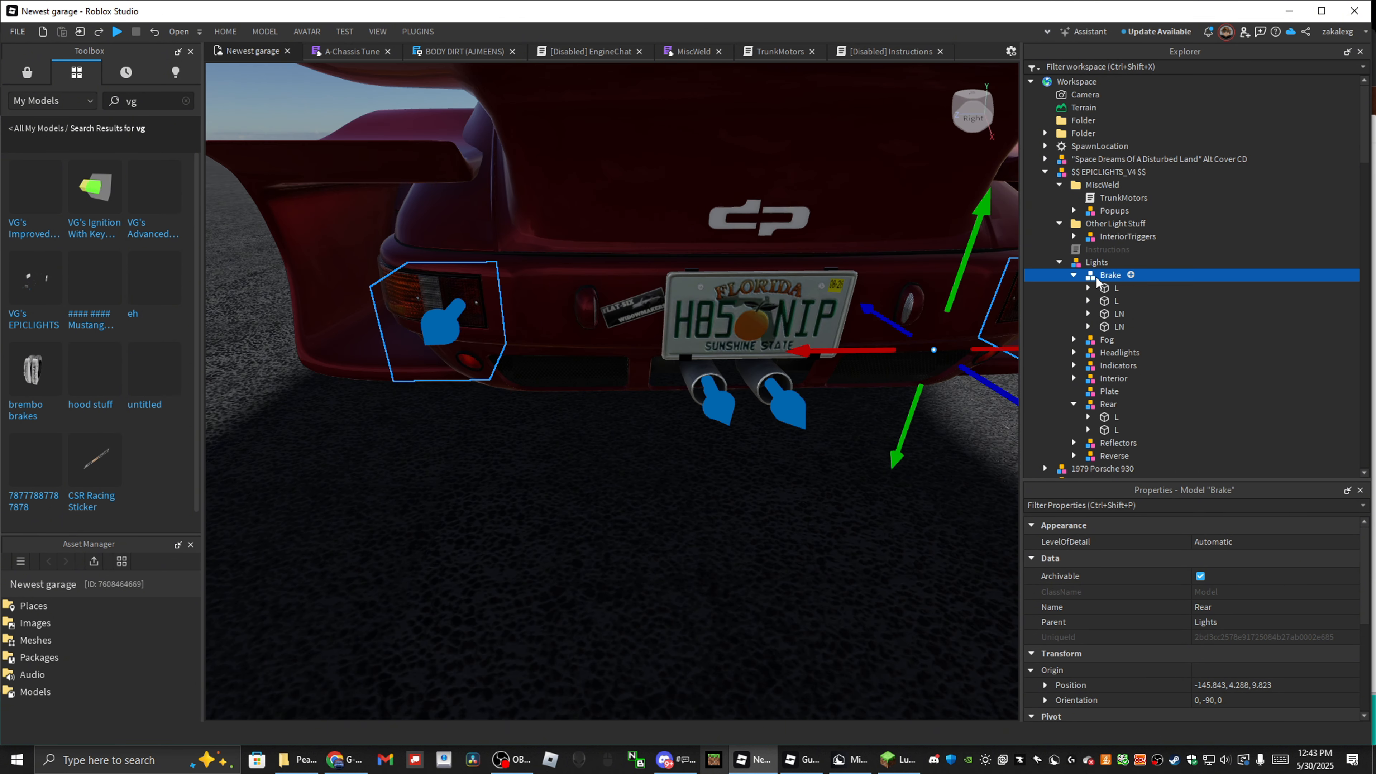
click(1105, 404)
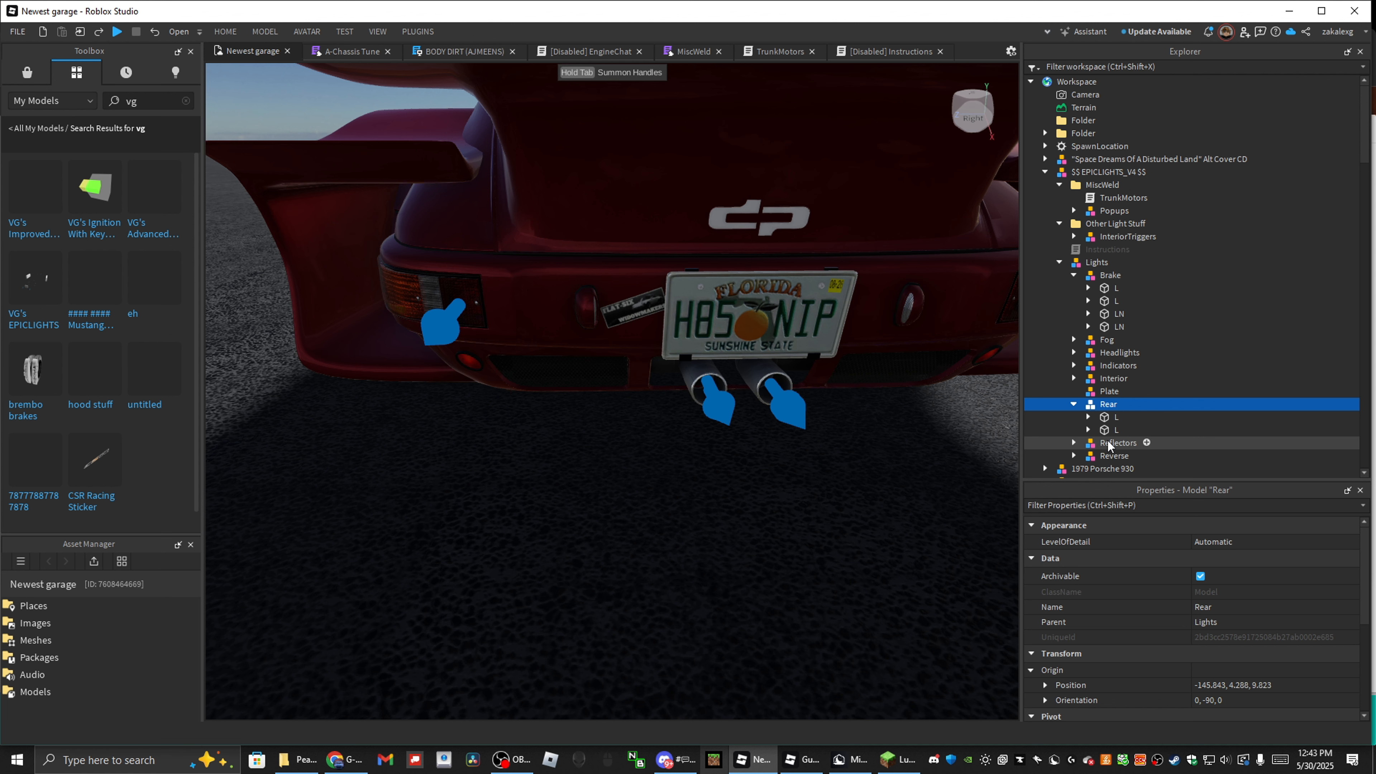
click(1114, 429)
shift+click(1103, 417)
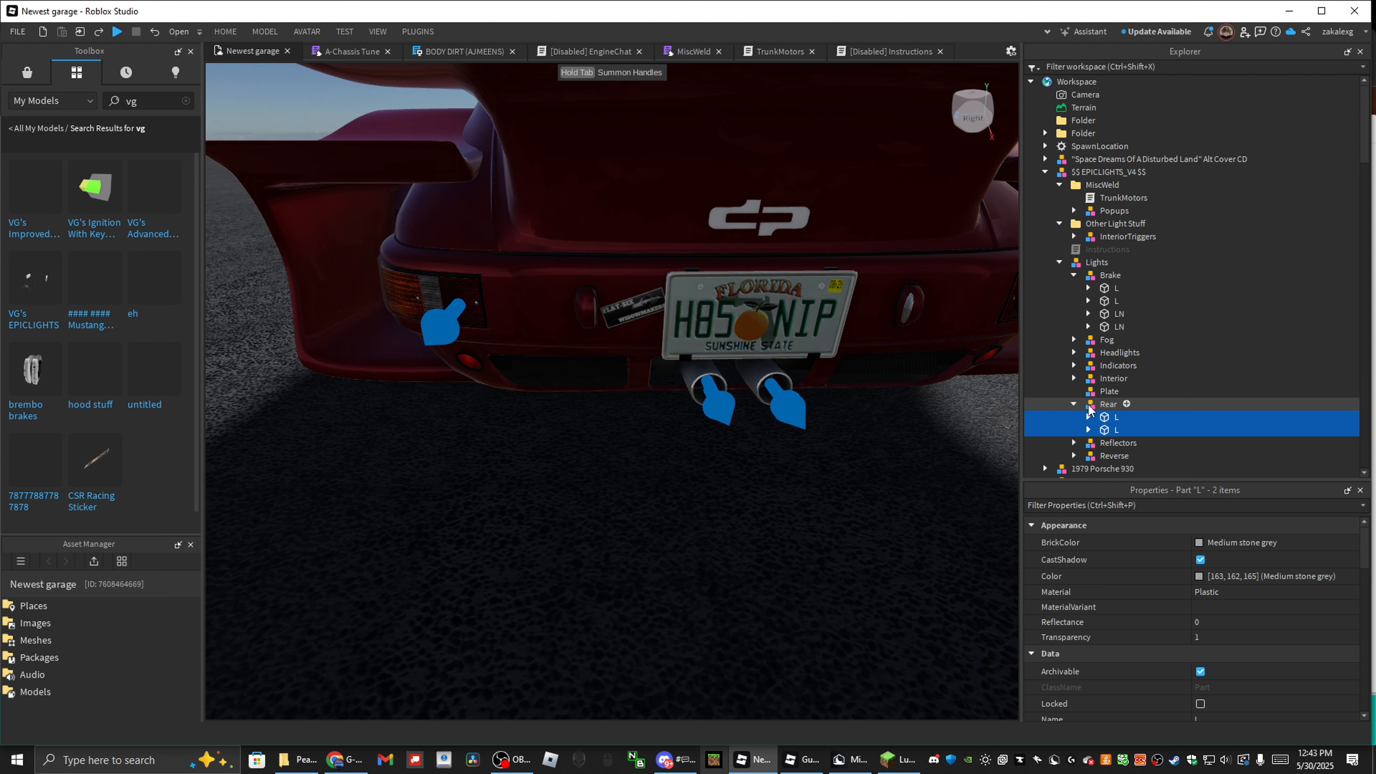
- Duplicate the Brake group's two L and two LN parts, and move the copies into the Rear group
click(1119, 327)
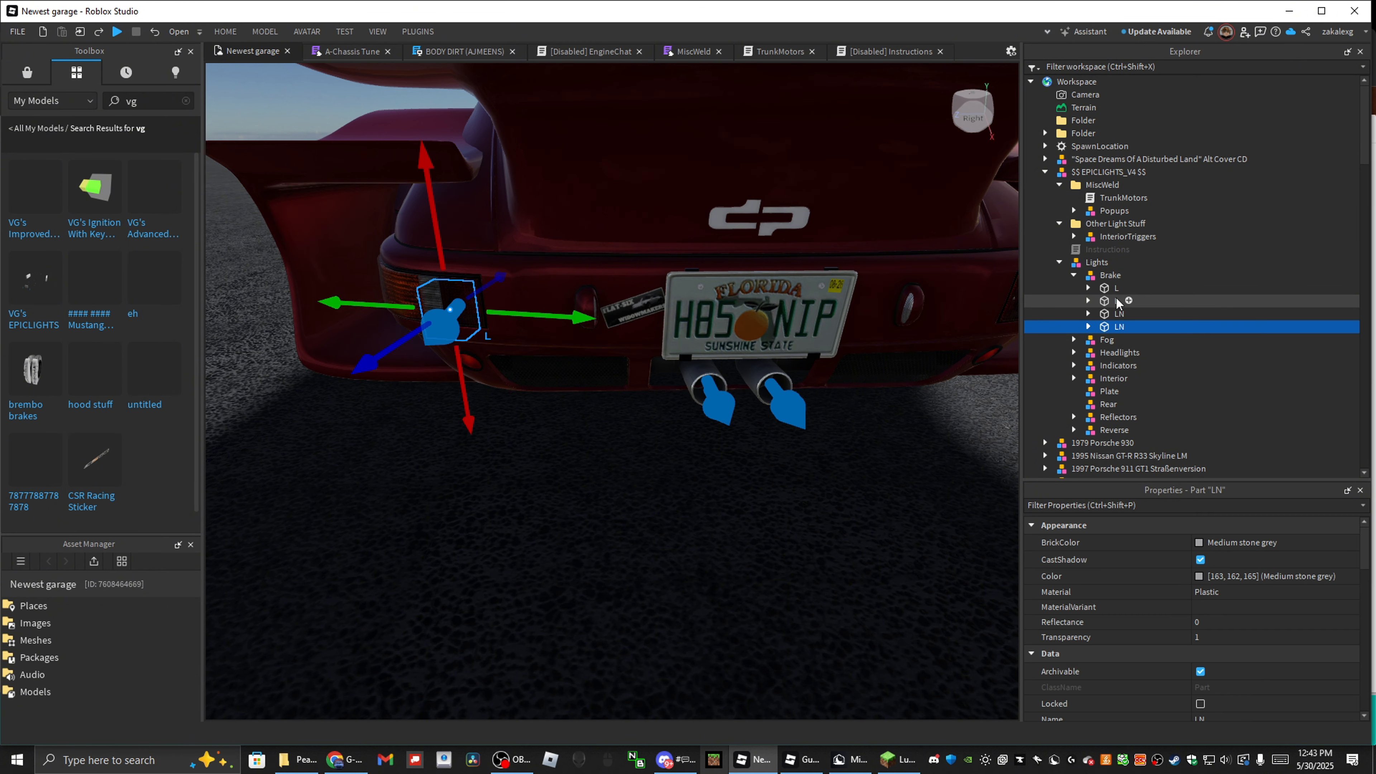
shift+click(1115, 289)
key(ctrl+d)
drag(1117, 378, 1185, 403)
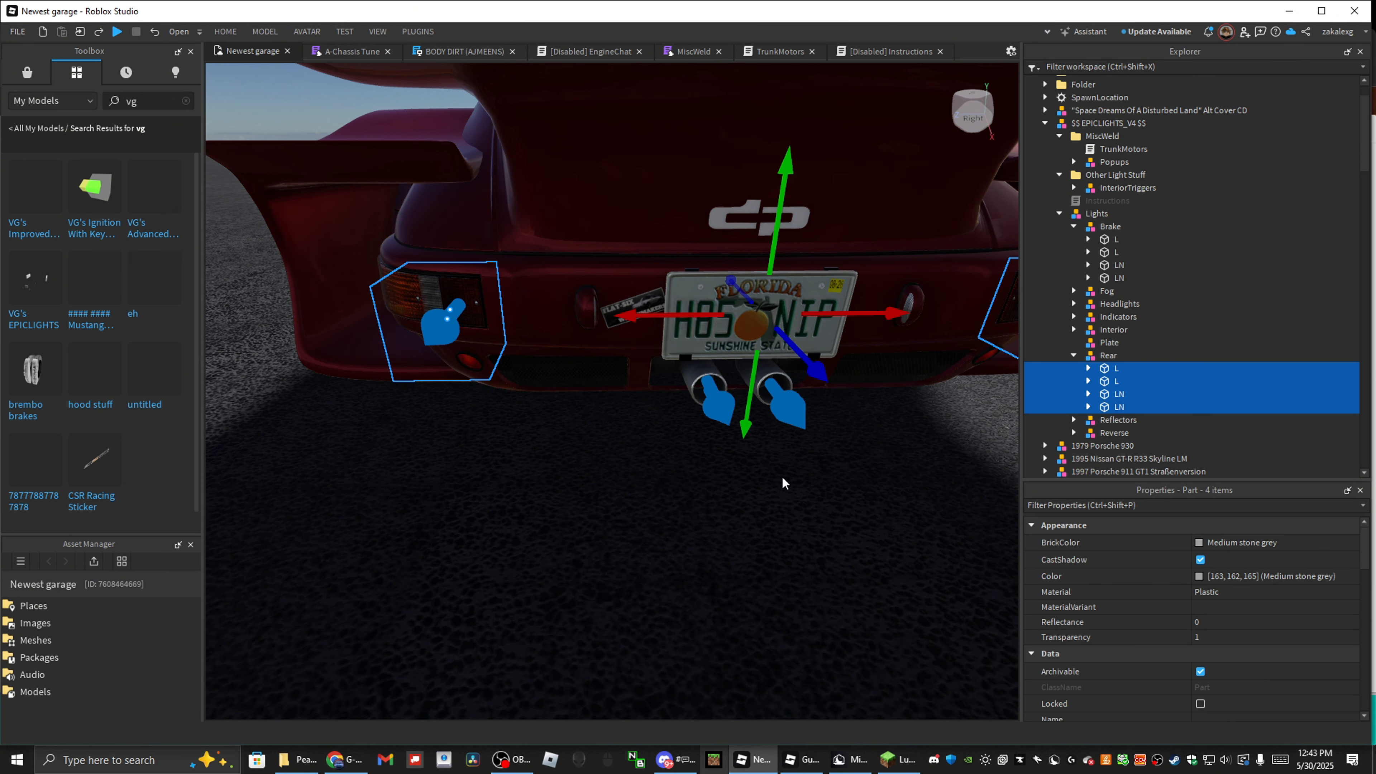
click(726, 525)
key(a)
key(w)
right_drag(726, 526, 822, 433)
key(s)
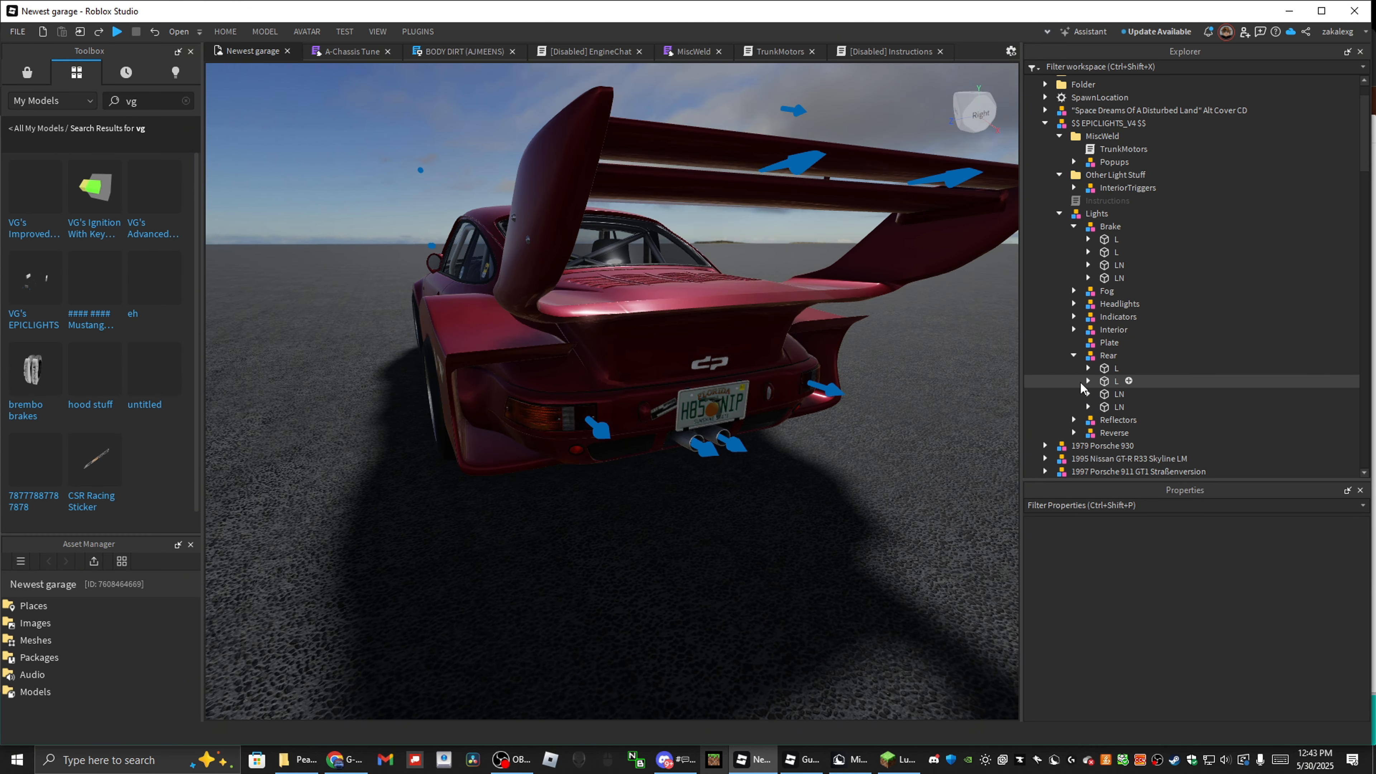
click(1073, 355)
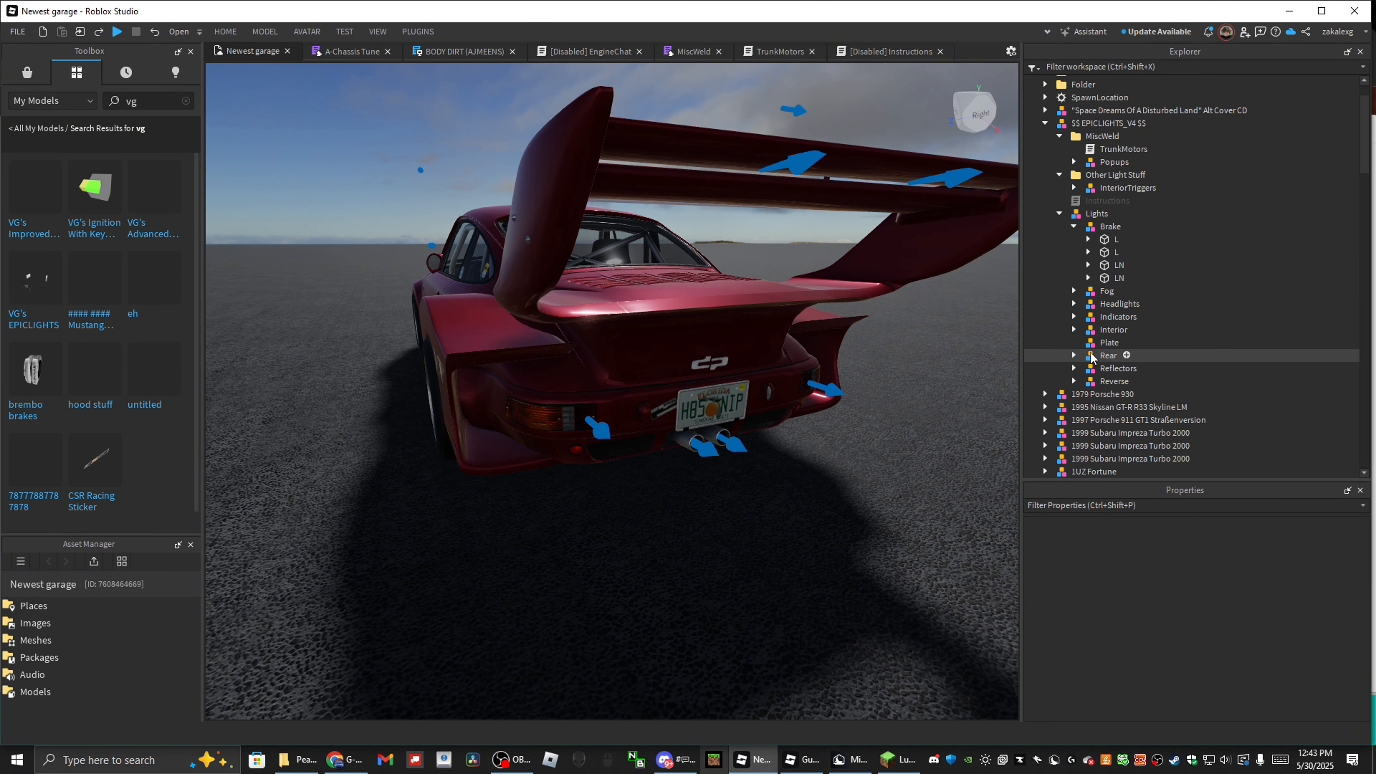
- Move the Reverse model down from the wing to the rear bumper, at about -147.423, 1.985, 9.756
click(1113, 381)
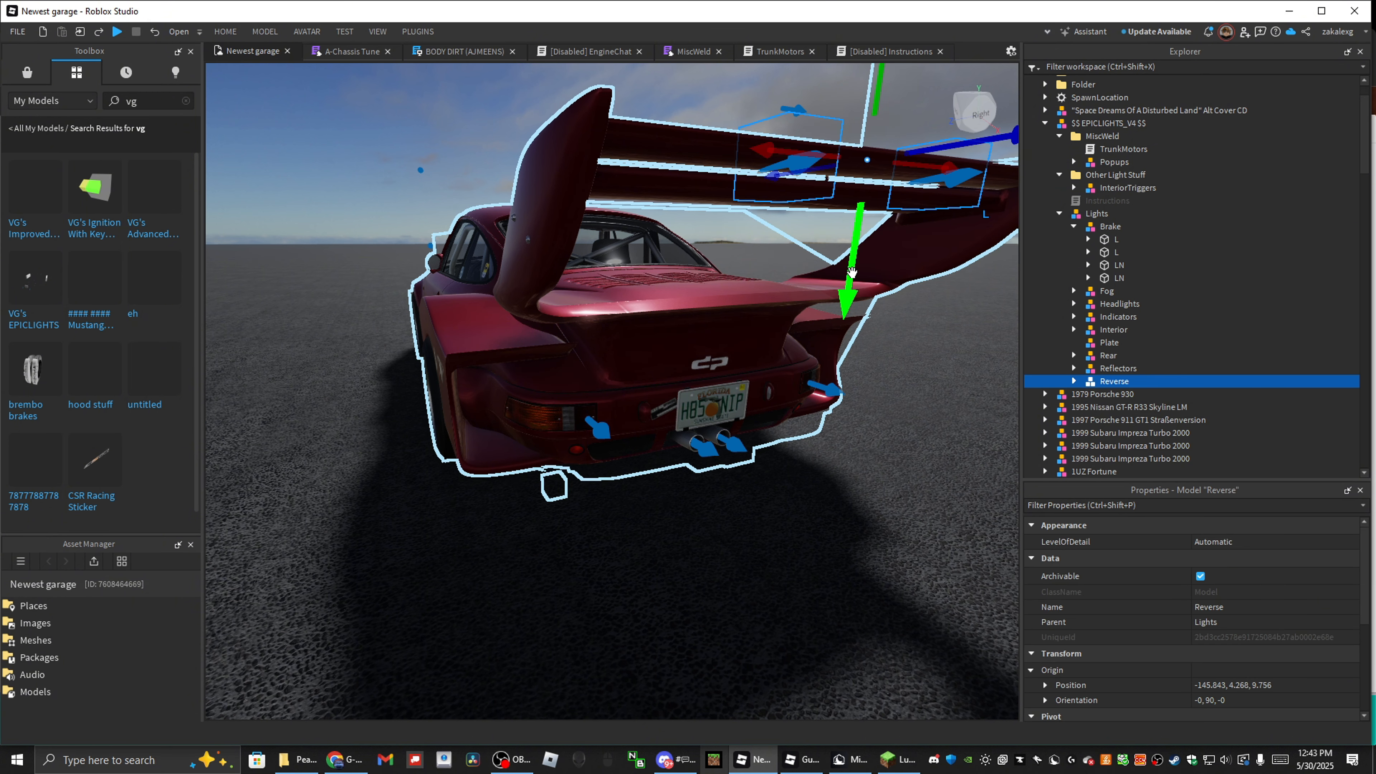
drag(851, 273, 851, 525)
right_drag(850, 526, 850, 522)
mouse_move(845, 351)
mouse_down()
mouse_move(824, 353)
mouse_move(839, 375)
mouse_up()
right_drag(824, 354, 839, 376)
drag(838, 375, 837, 374)
right_drag(764, 311, 764, 306)
drag(812, 289, 824, 292)
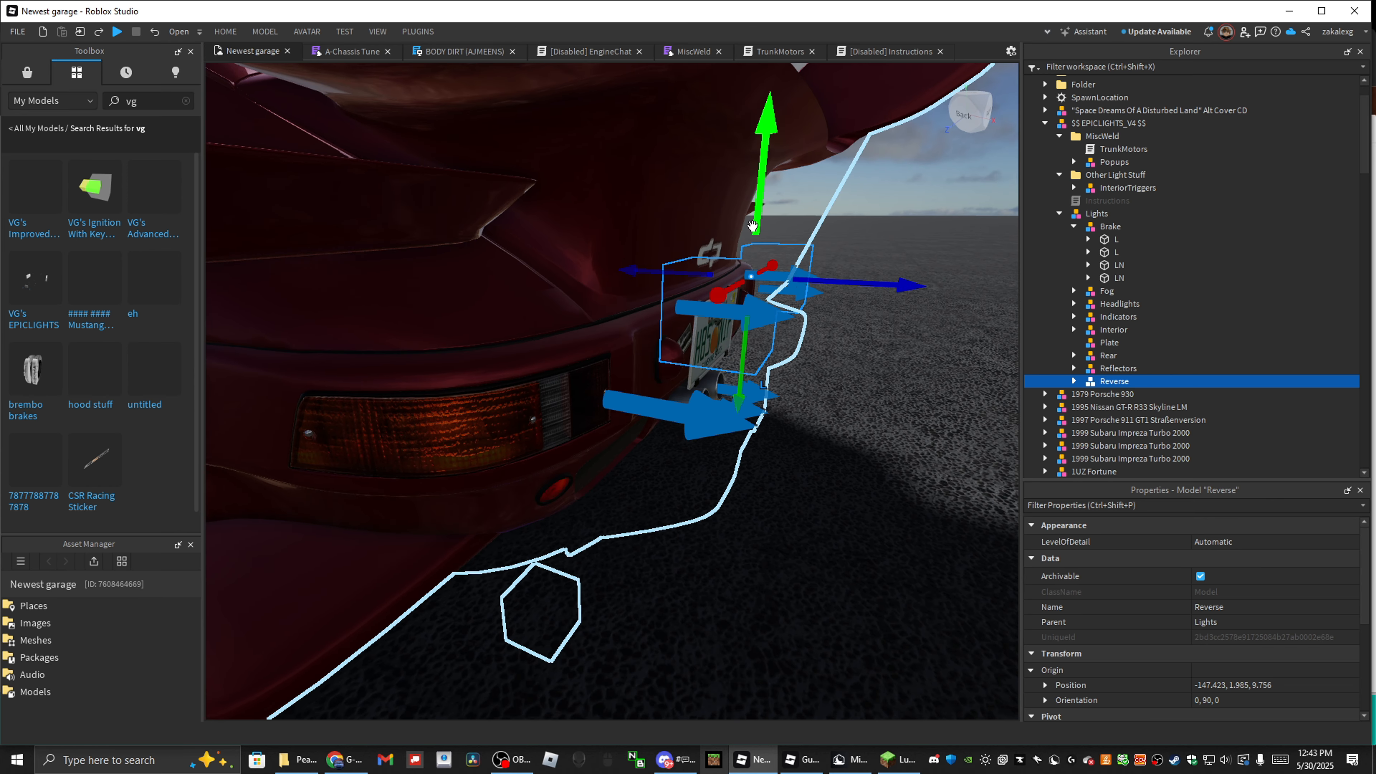
- Shift the Reverse model to about -147.498, 1.736, 10.909 so one L part lines up with a tail light's clear section
drag(753, 227, 761, 266)
drag(856, 318, 865, 318)
right_drag(864, 319, 821, 329)
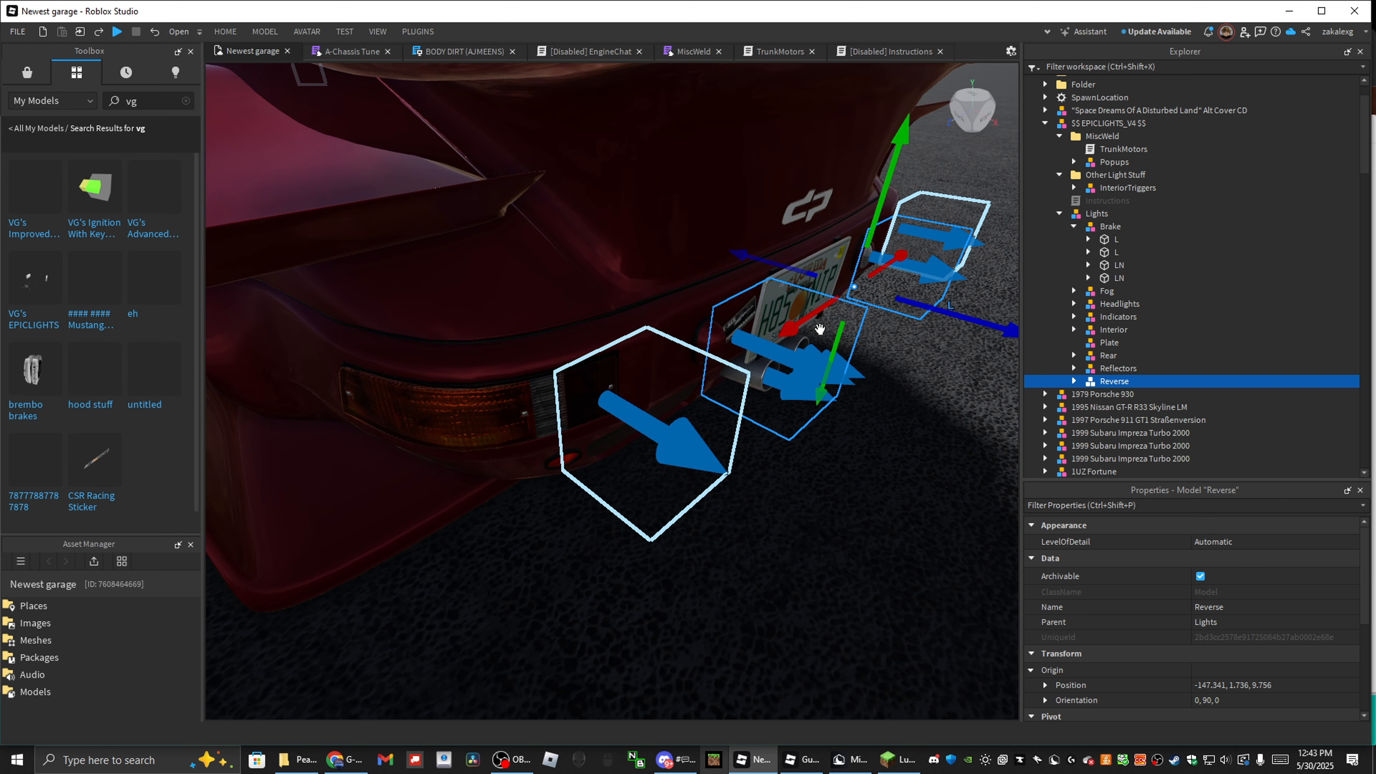
drag(820, 329, 686, 382)
right_drag(682, 380, 686, 366)
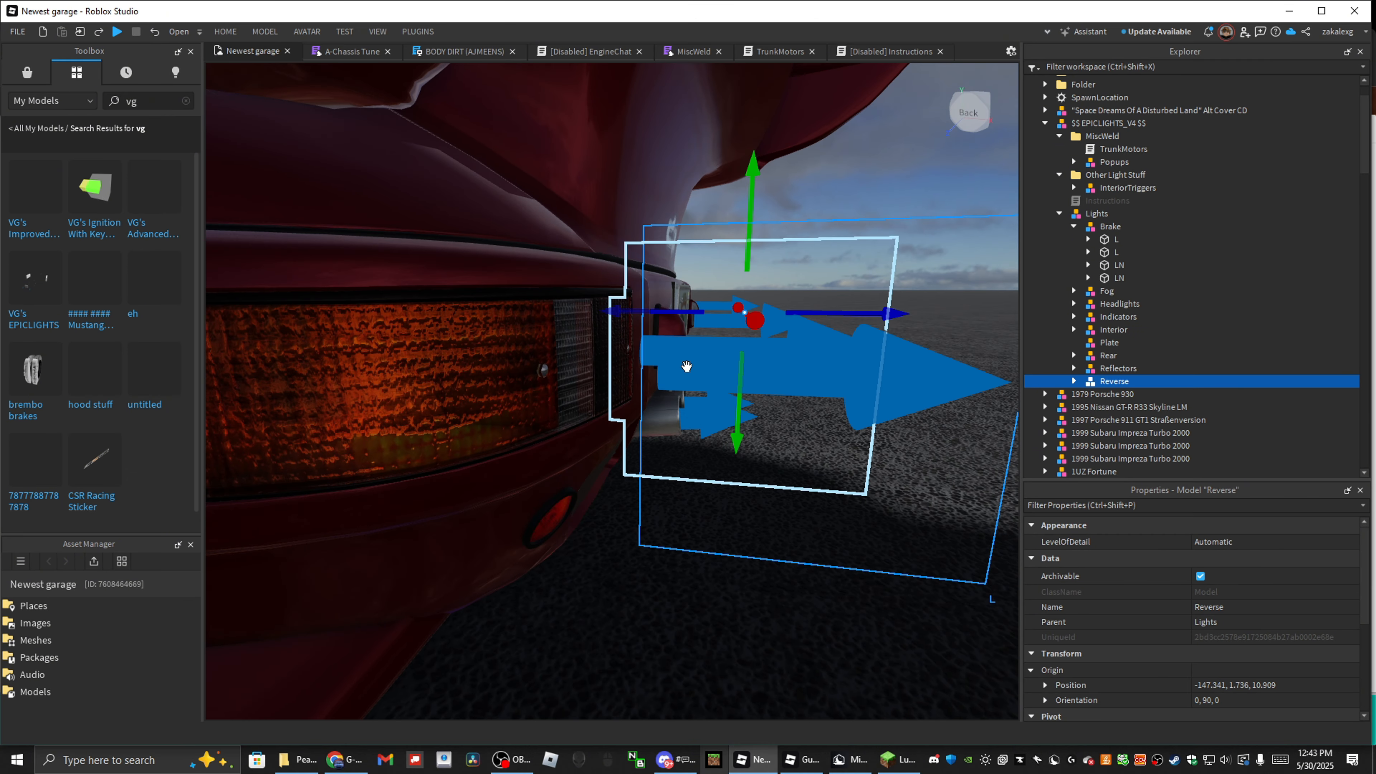
drag(679, 316, 642, 320)
right_drag(647, 320, 648, 321)
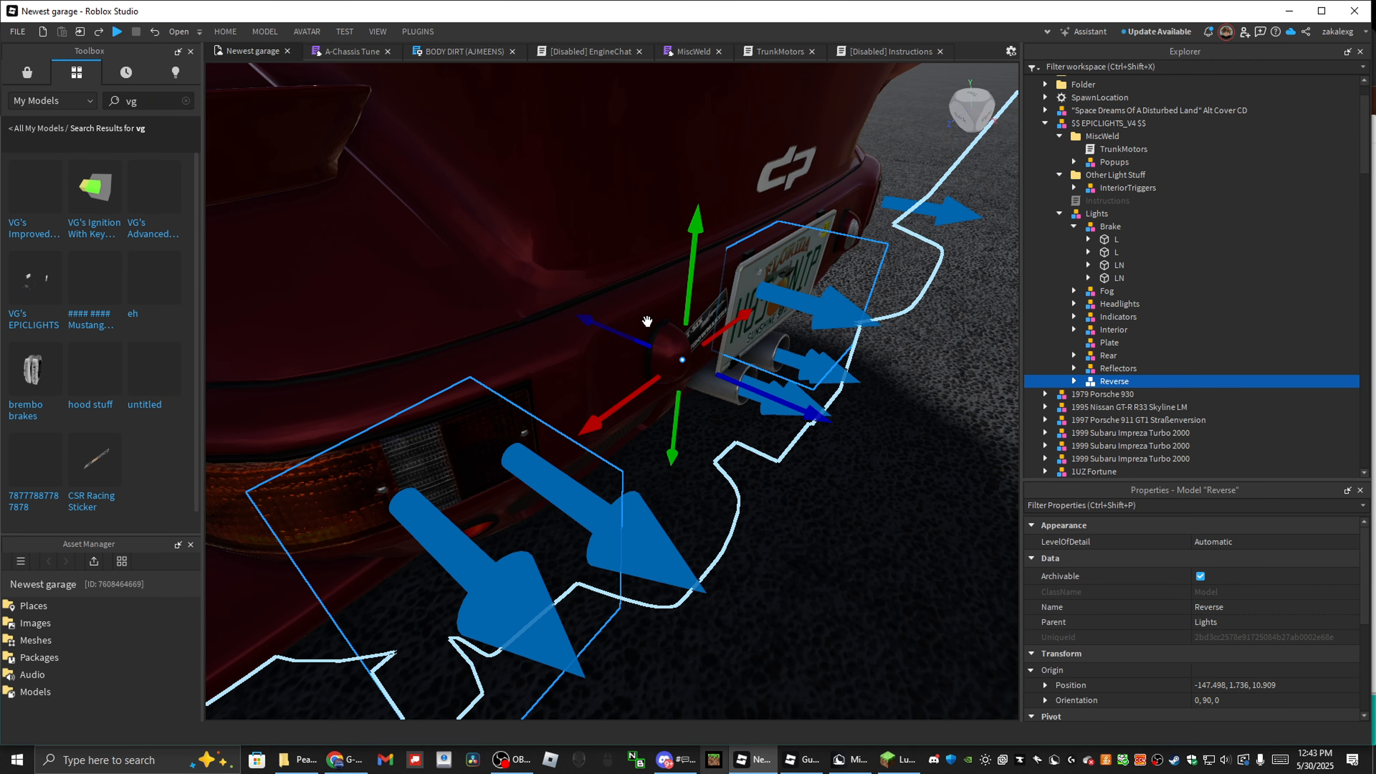
drag(656, 375, 670, 371)
right_drag(670, 371, 670, 368)
- Move the Reverse group's other L part across to the clear section of the opposite tail light
scroll(1097, 360, down, 1)
click(1073, 332)
click(1109, 346)
click(1106, 359)
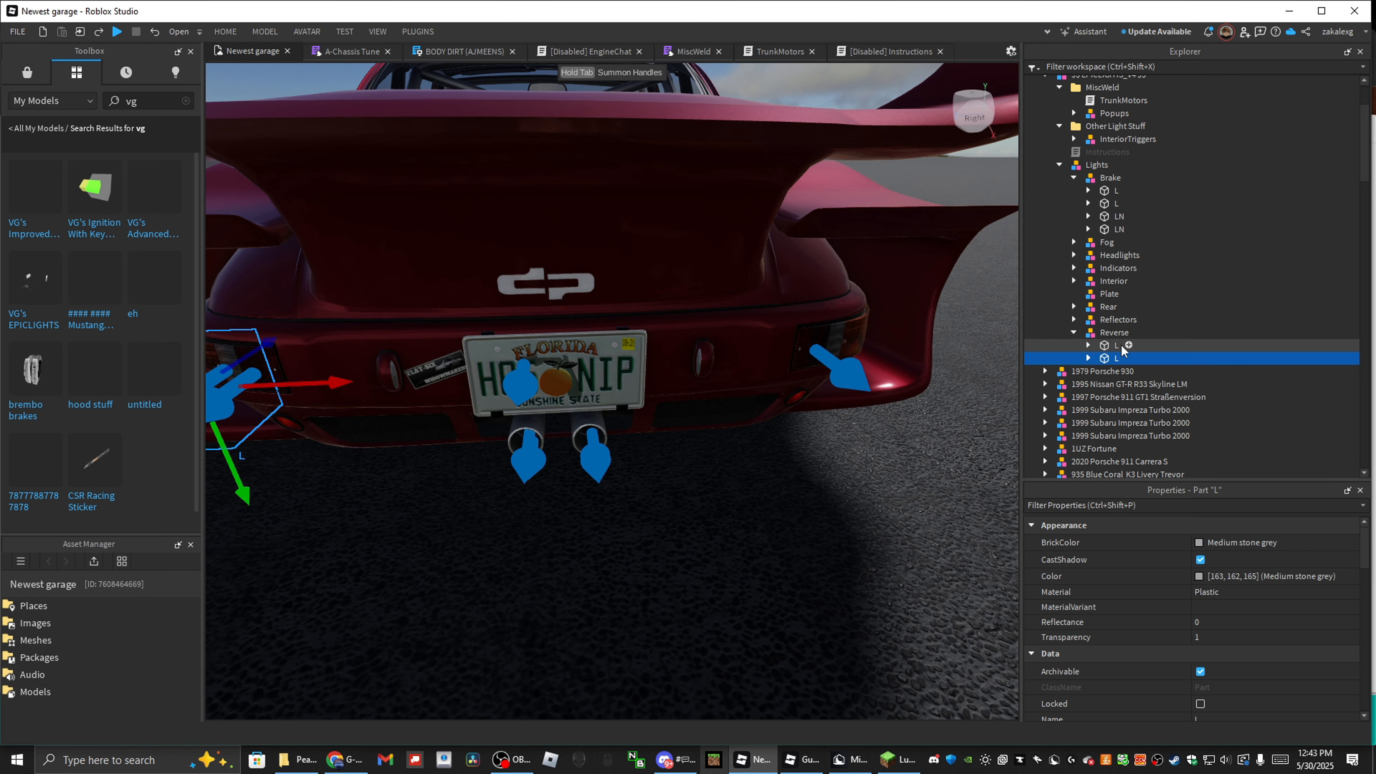
click(1120, 346)
key(f)
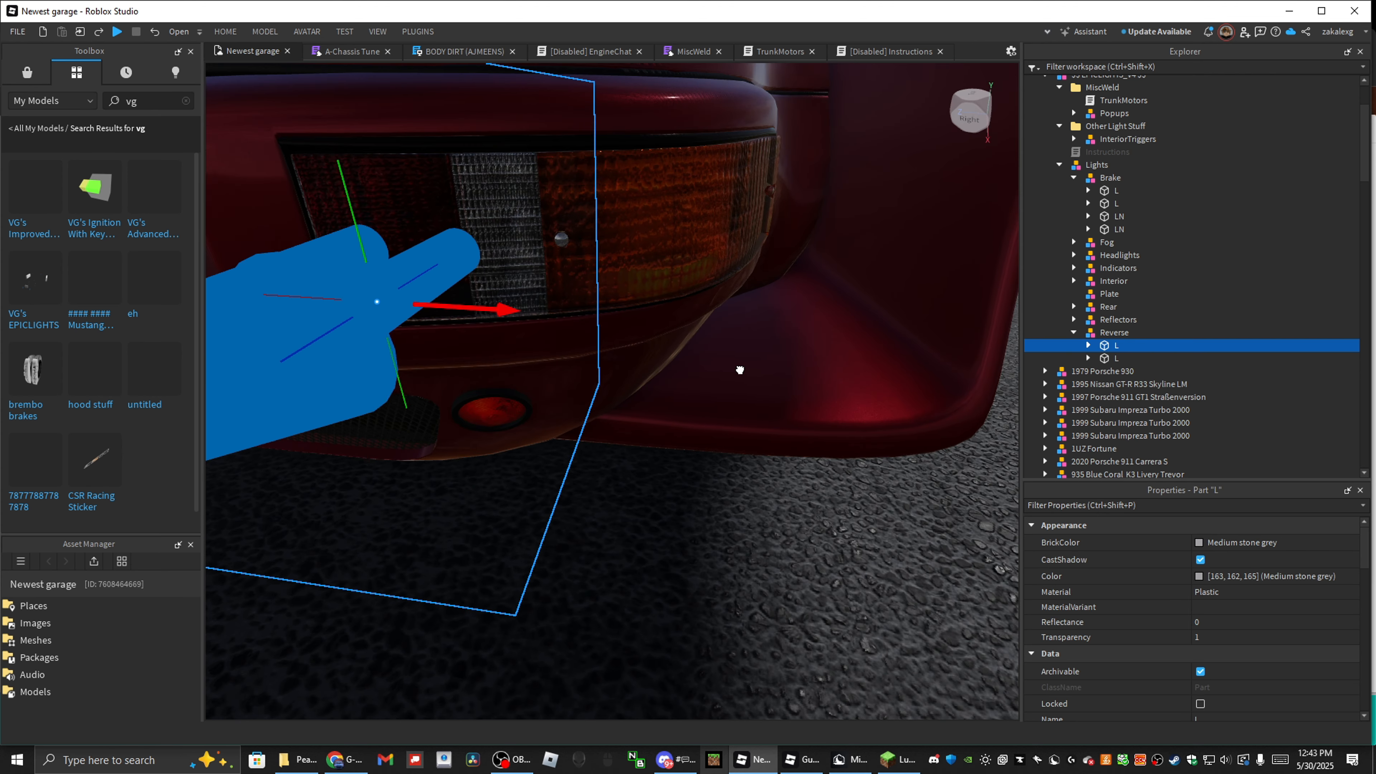
scroll(755, 372, down, 15)
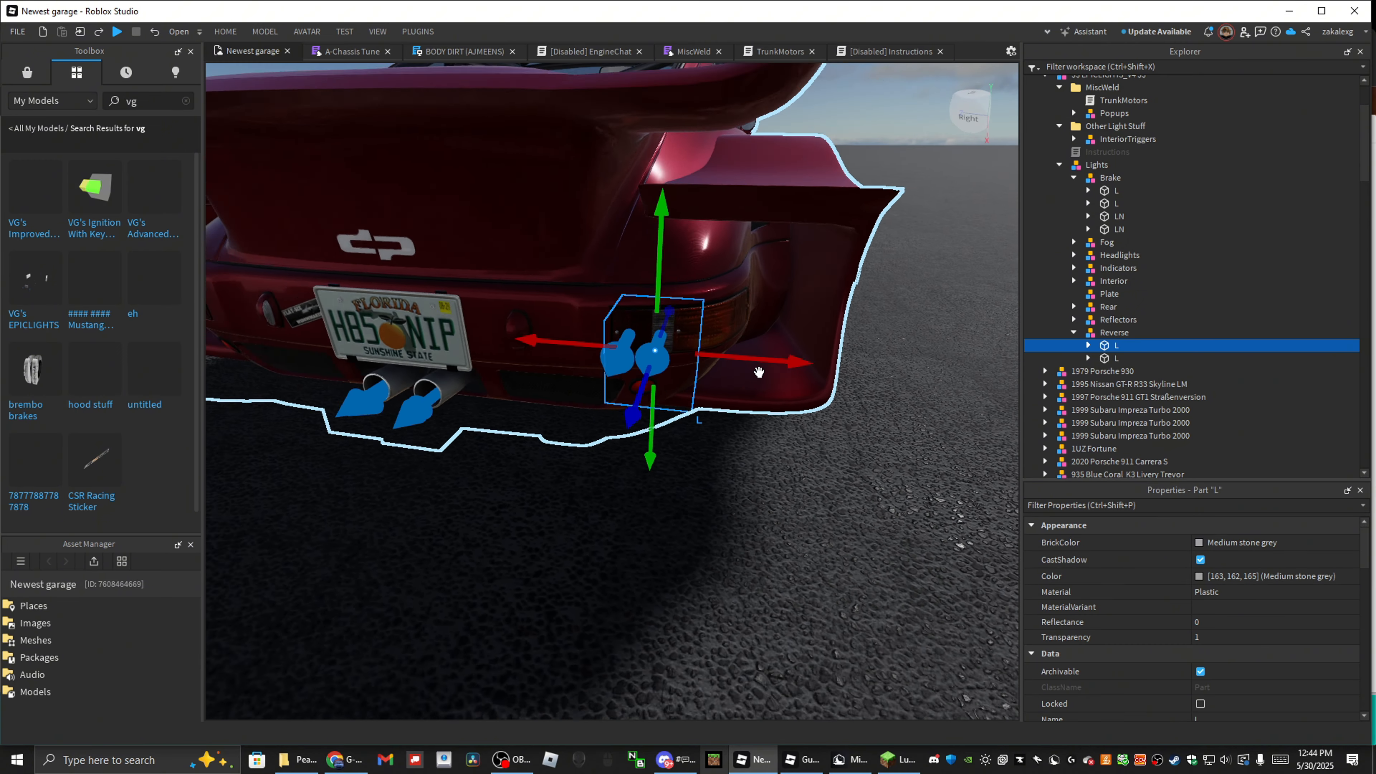
- Duplicate the last LN part in the Brake group and move the copy into the Reverse group
click(1107, 229)
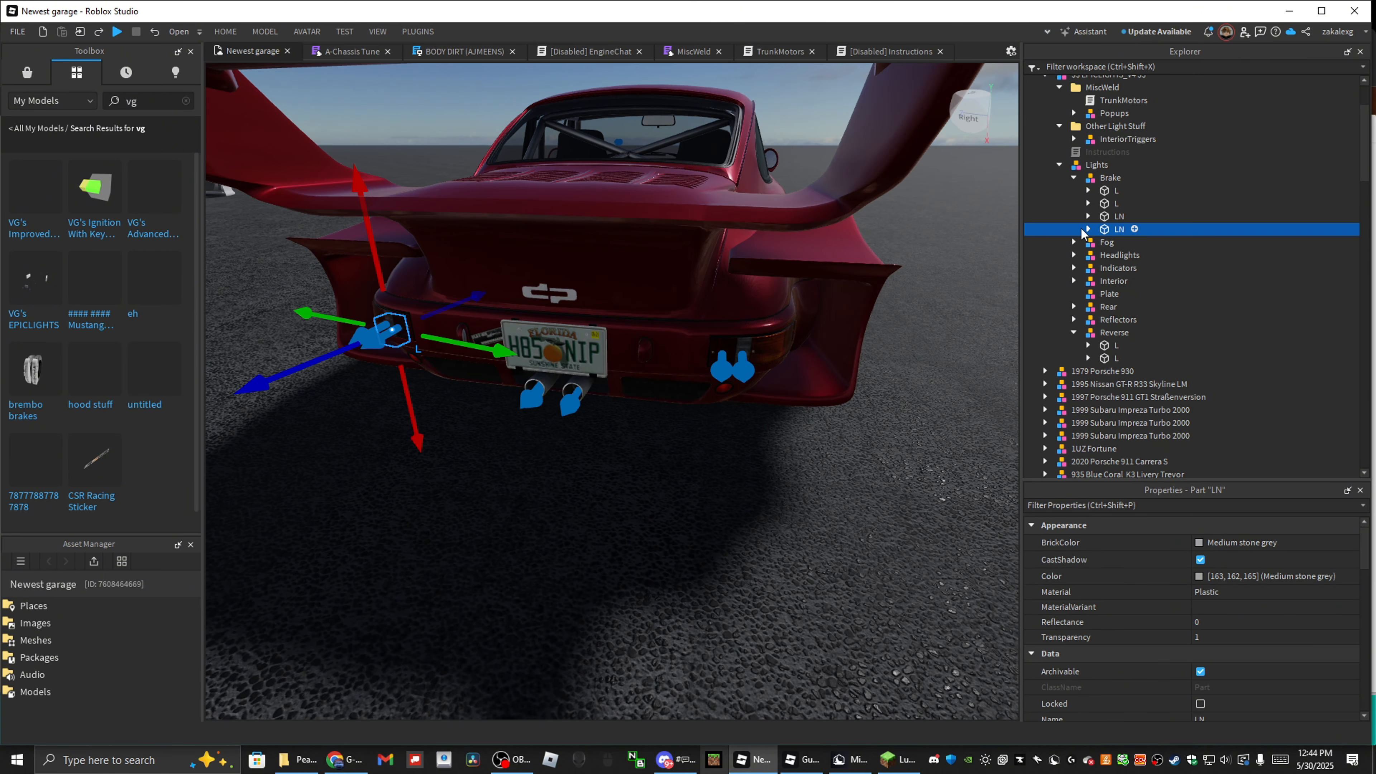
click(1137, 242)
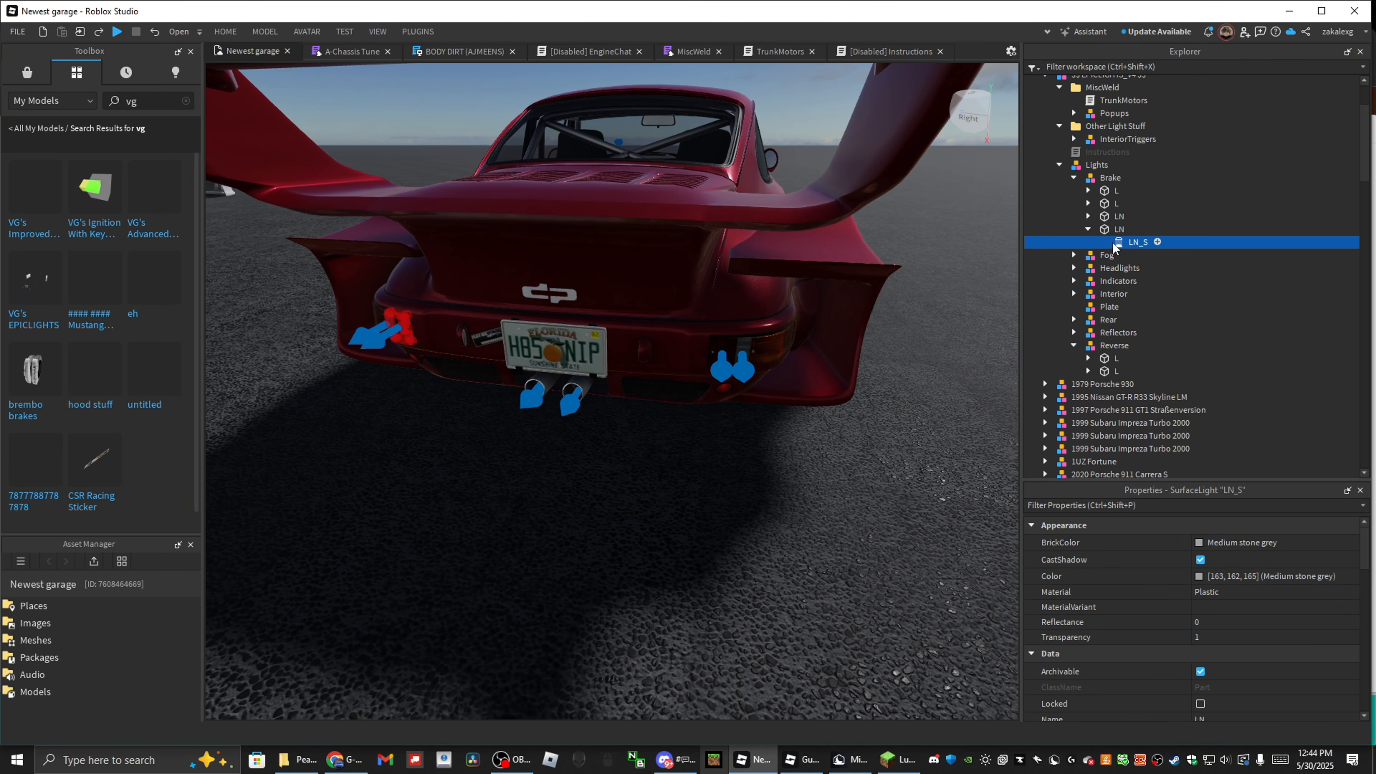
click(1105, 229)
key(ctrl+d)
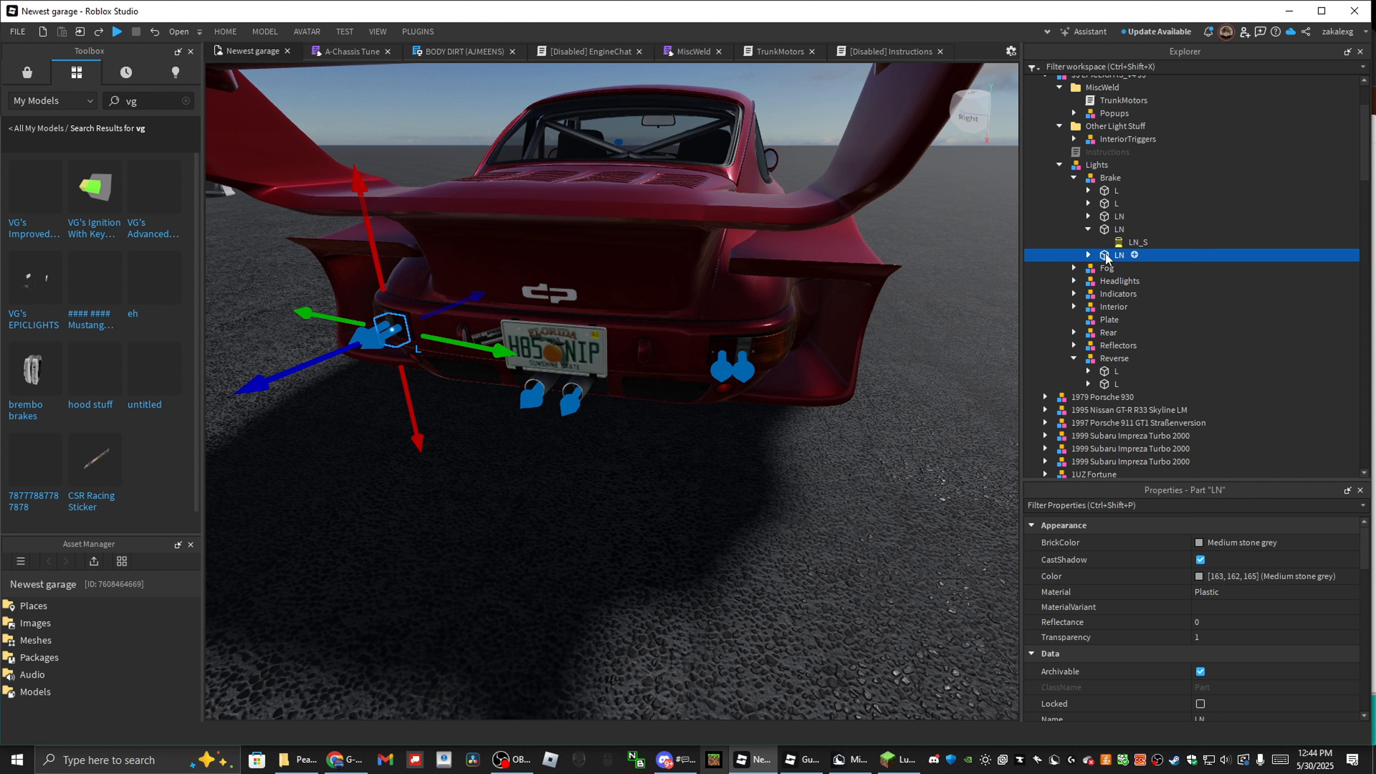
drag(1112, 256, 1213, 358)
- Set the Reverse group's LN_S surface light to Brightness 40 and a warm white color of 204, 195, 161
click(1137, 397)
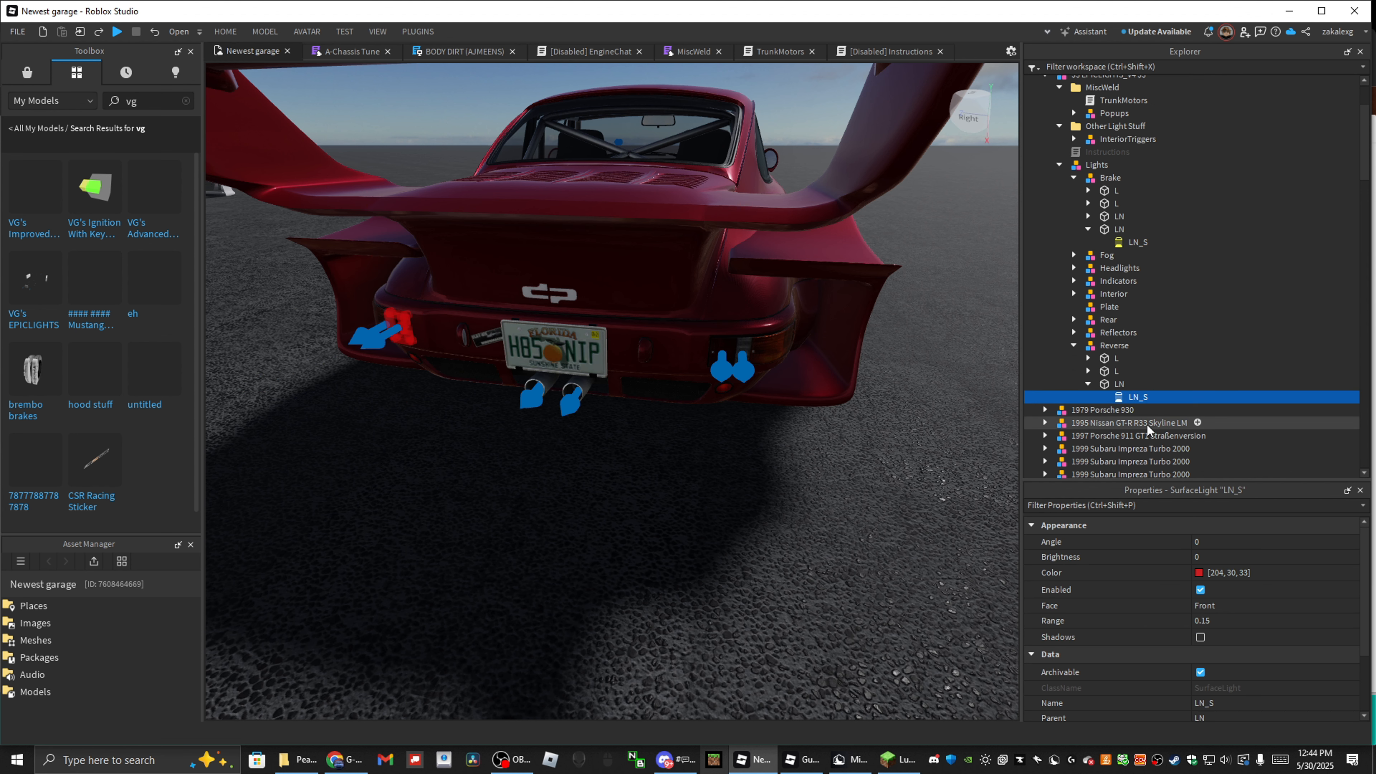
click(1213, 556)
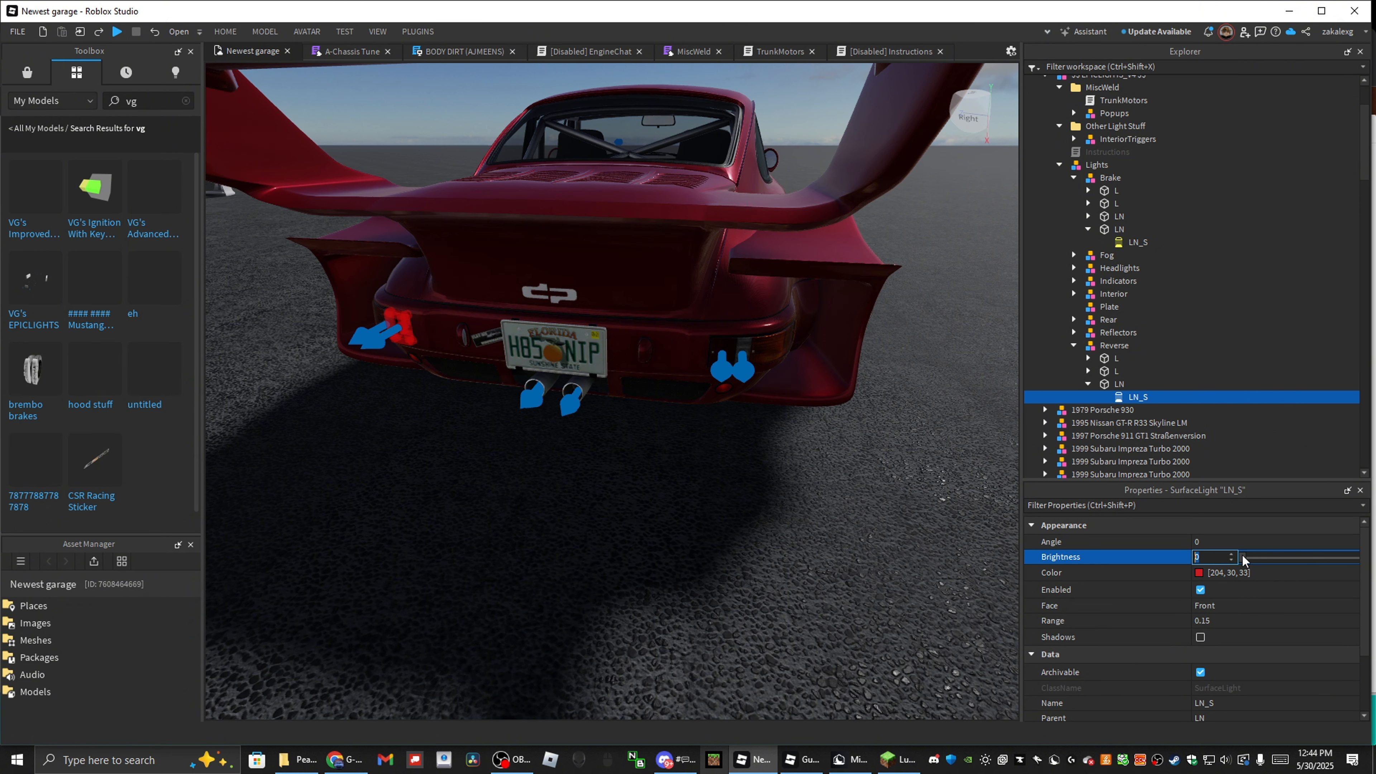
click(1196, 572)
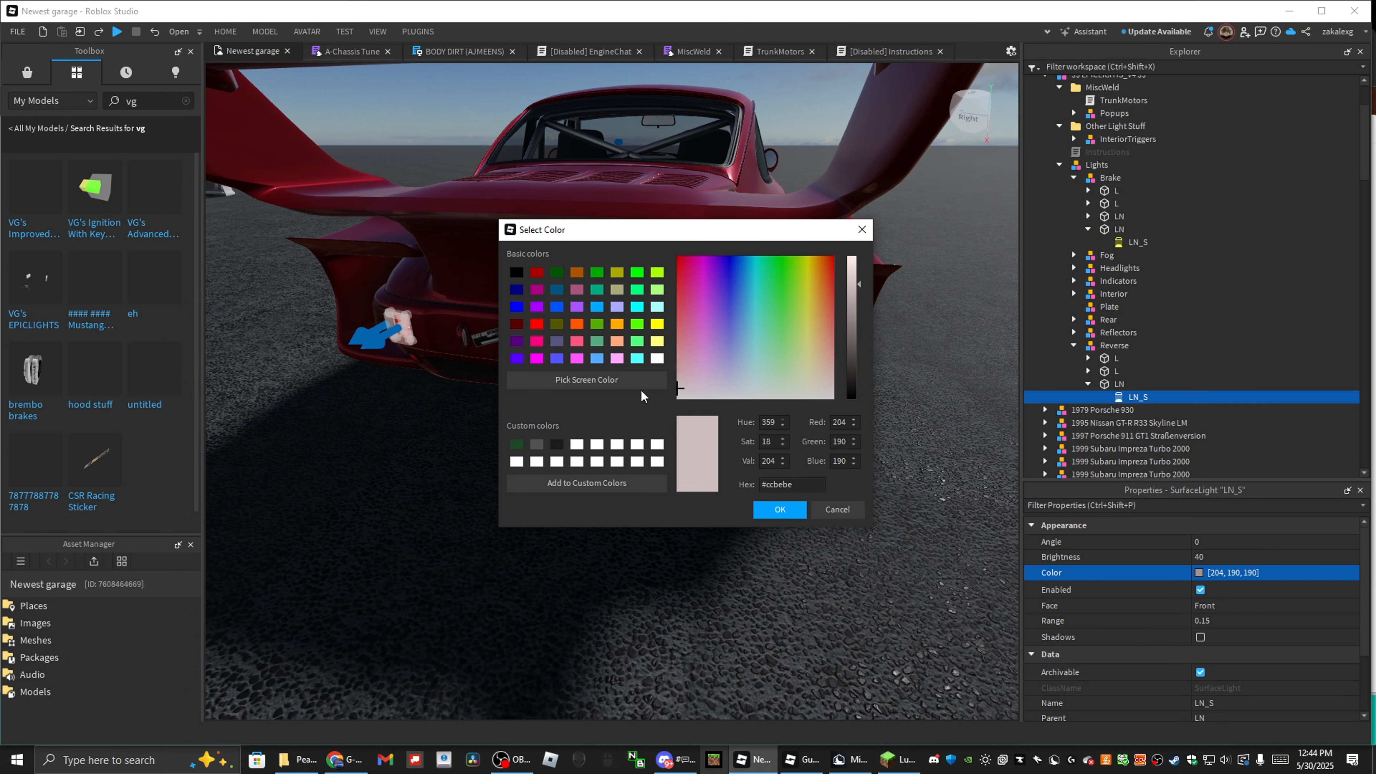
drag(780, 393, 813, 370)
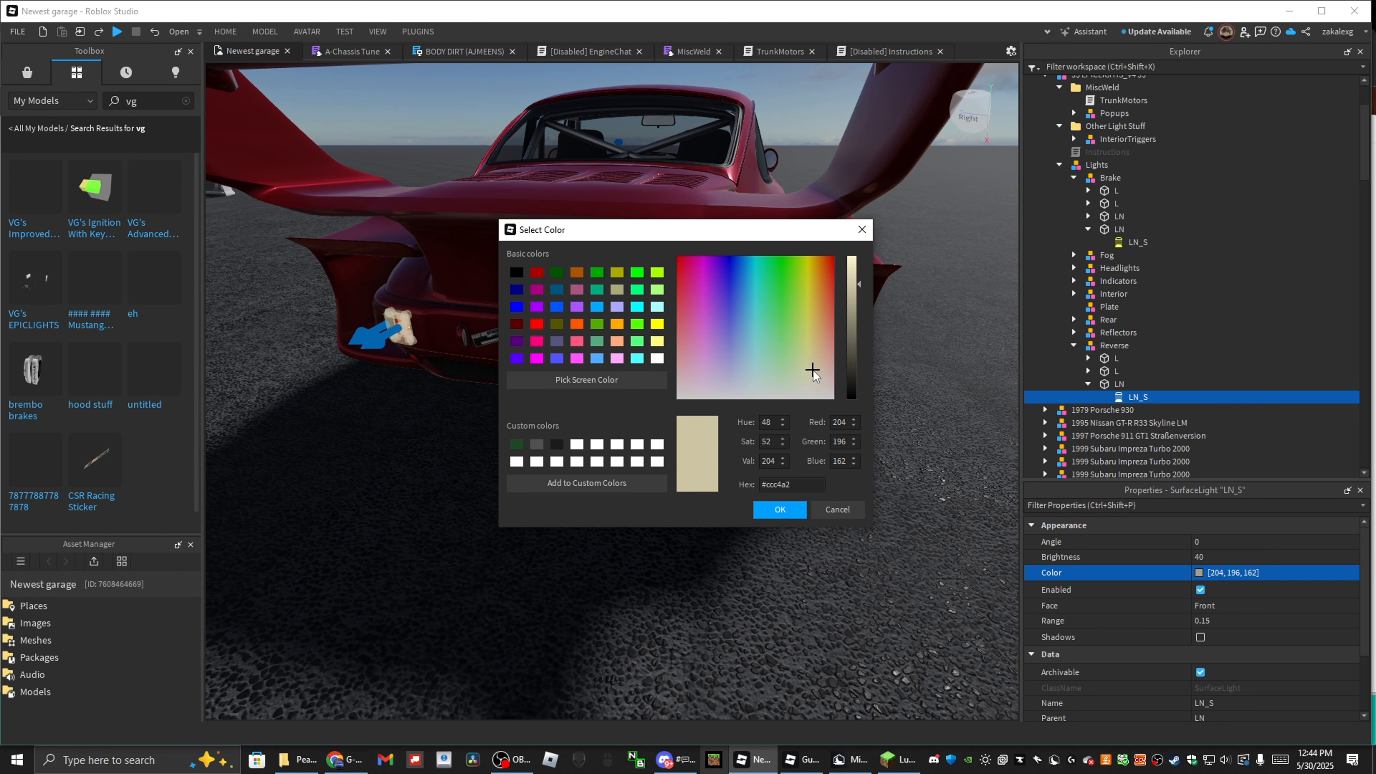
click(791, 513)
- Slide the Reverse group's LN part sideways from the red section toward the tail light's clear section
right_drag(754, 503, 753, 503)
key(w)
click(1124, 385)
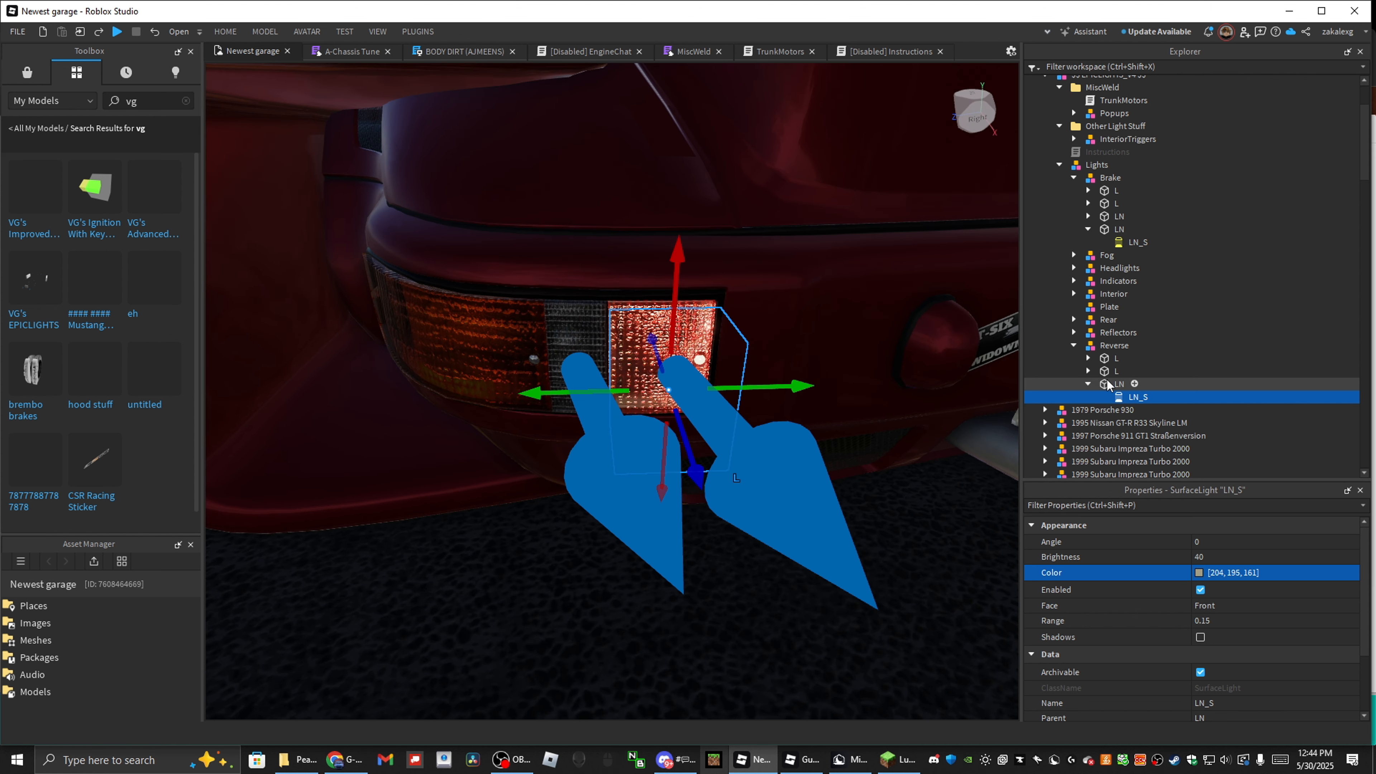
drag(770, 384, 702, 393)
- Scale the Reverse group's LN part narrower so its light fills only the tail light's clear section
click(227, 32)
click(166, 61)
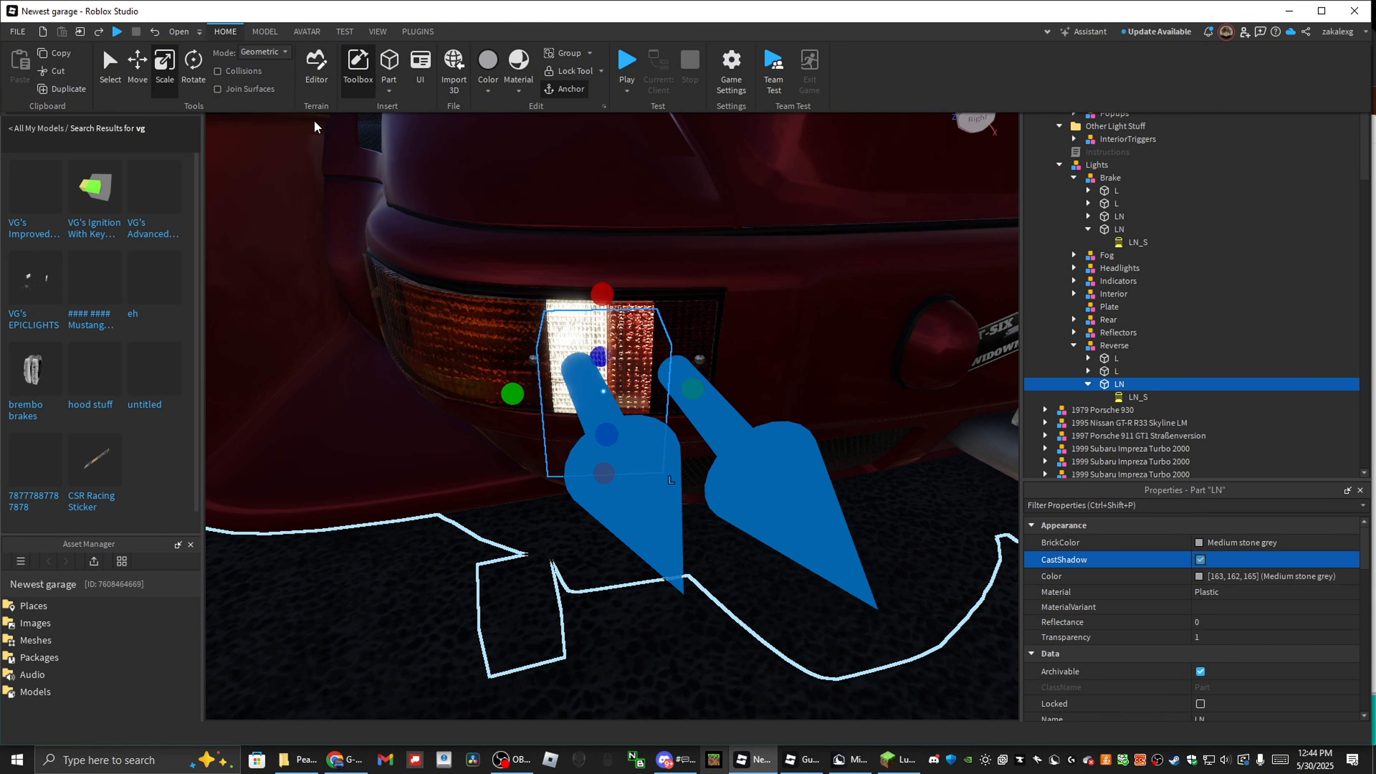
right_drag(751, 353, 751, 353)
drag(708, 359, 669, 368)
click(670, 369)
right_drag(669, 369, 670, 369)
scroll(670, 369, up, 5)
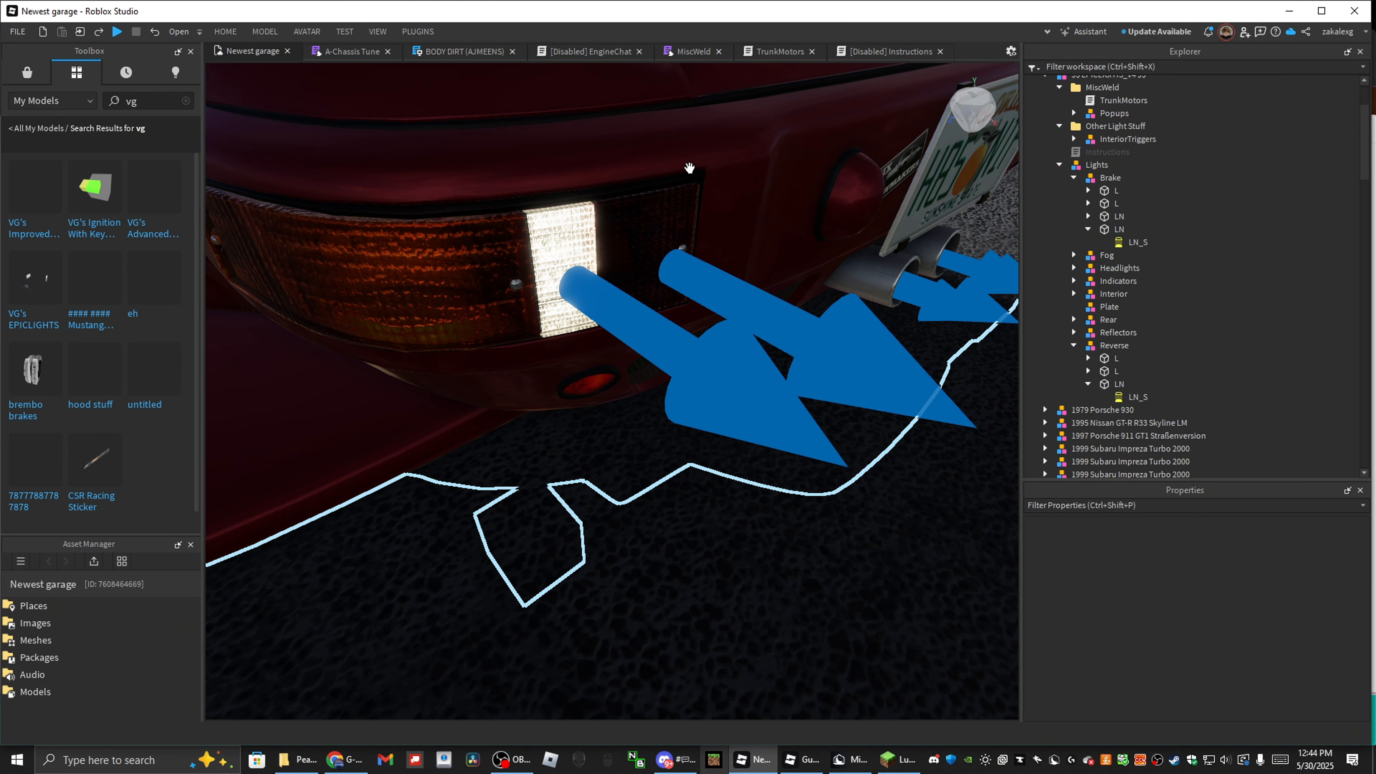
- Duplicate the Brake group's LN part on the opposite tail light and move the copy into the Reverse group
scroll(682, 228, down, 3)
key(d)
right_drag(682, 227, 682, 228)
scroll(682, 227, up, 2)
click(1114, 218)
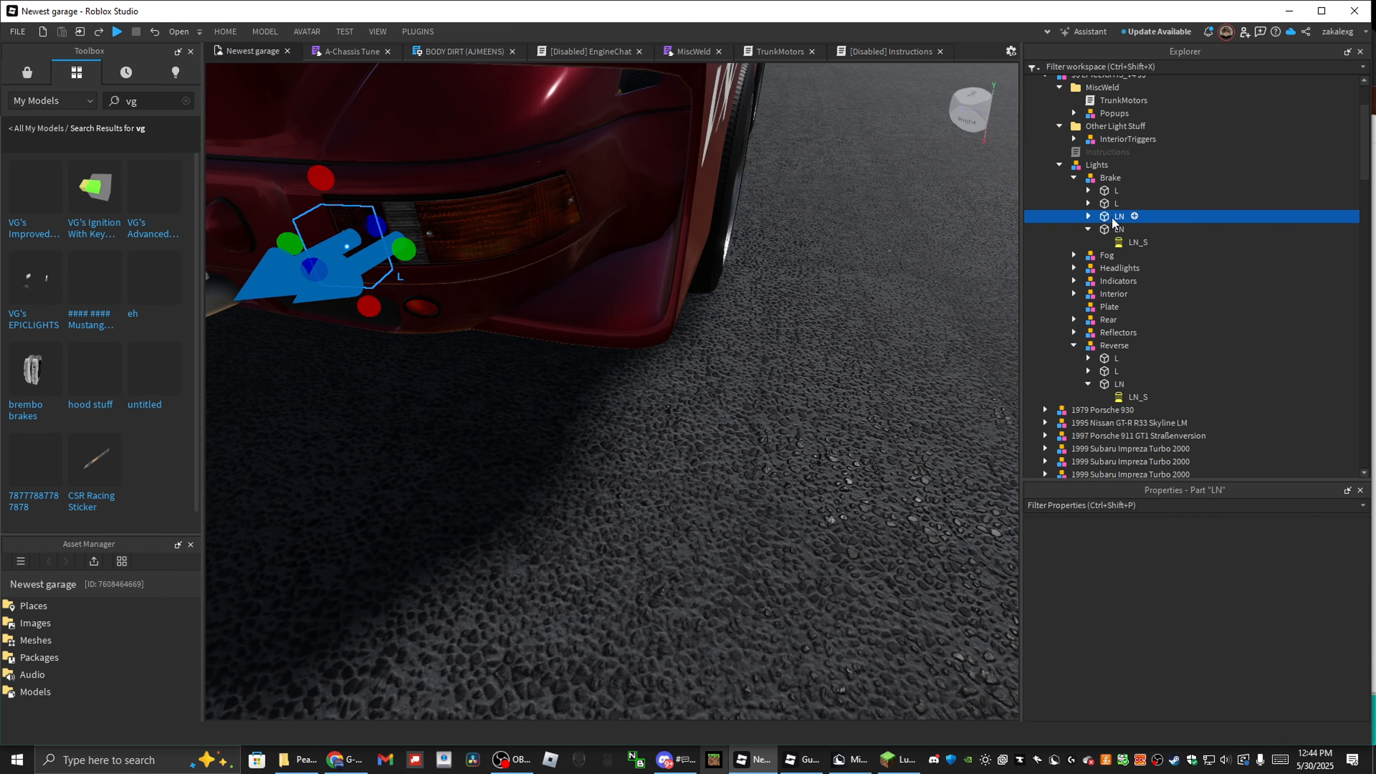
key(f)
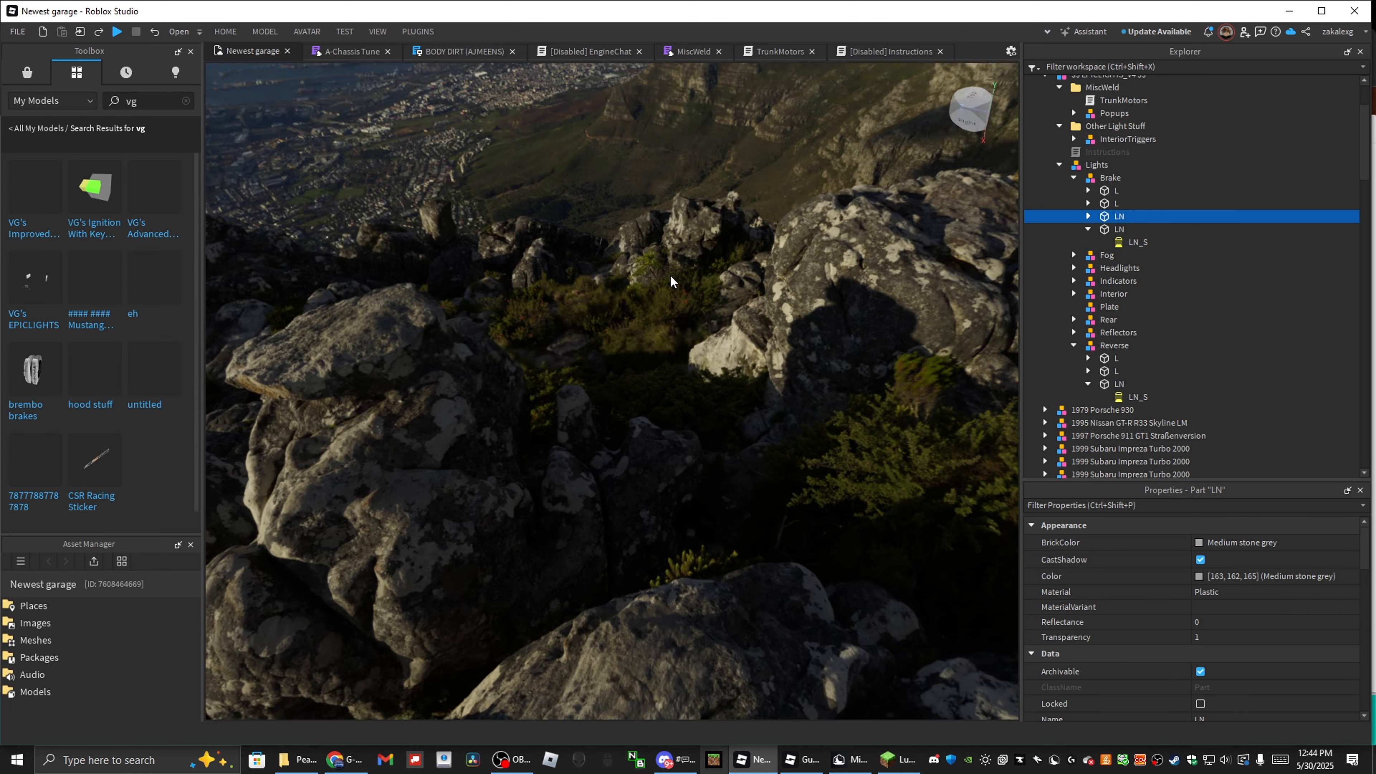
scroll(670, 273, down, 5)
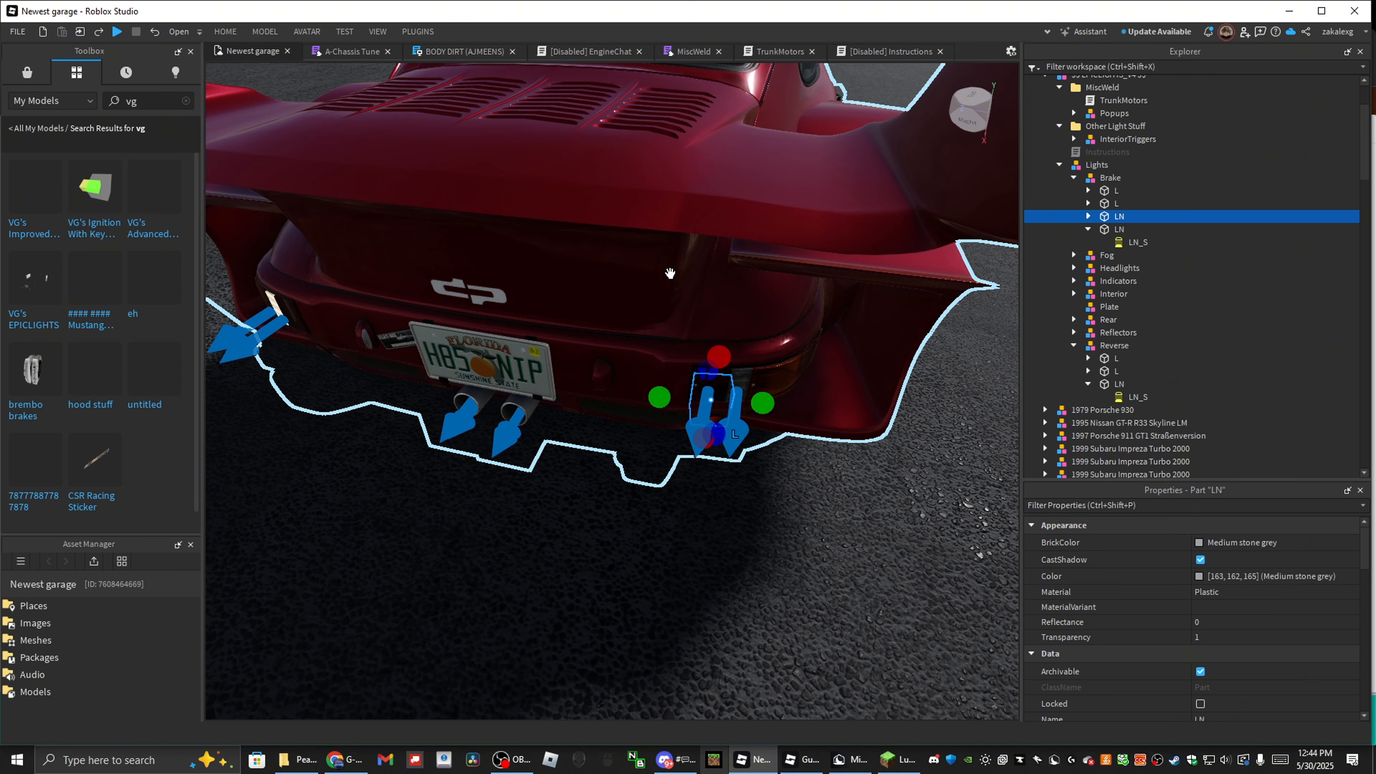
key(ctrl+d)
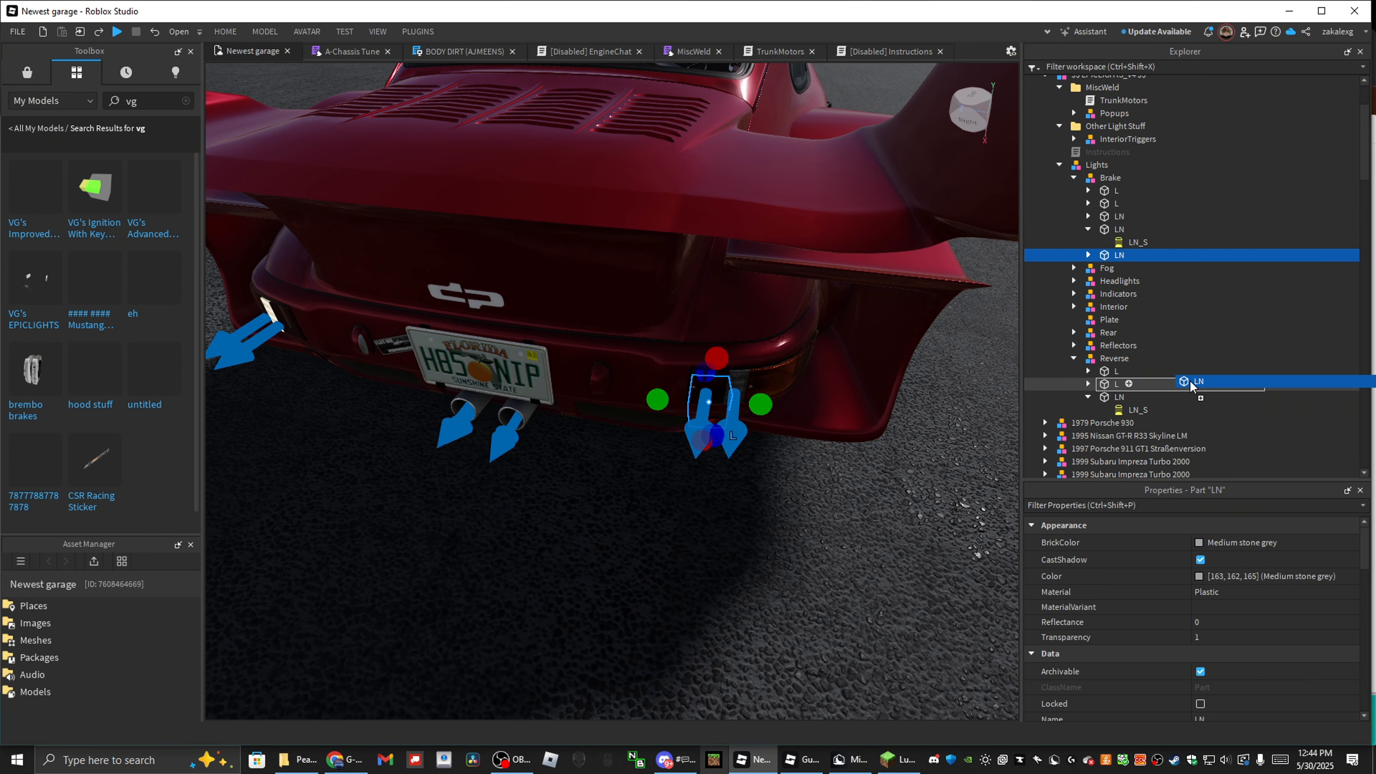
drag(1190, 384, 1129, 414)
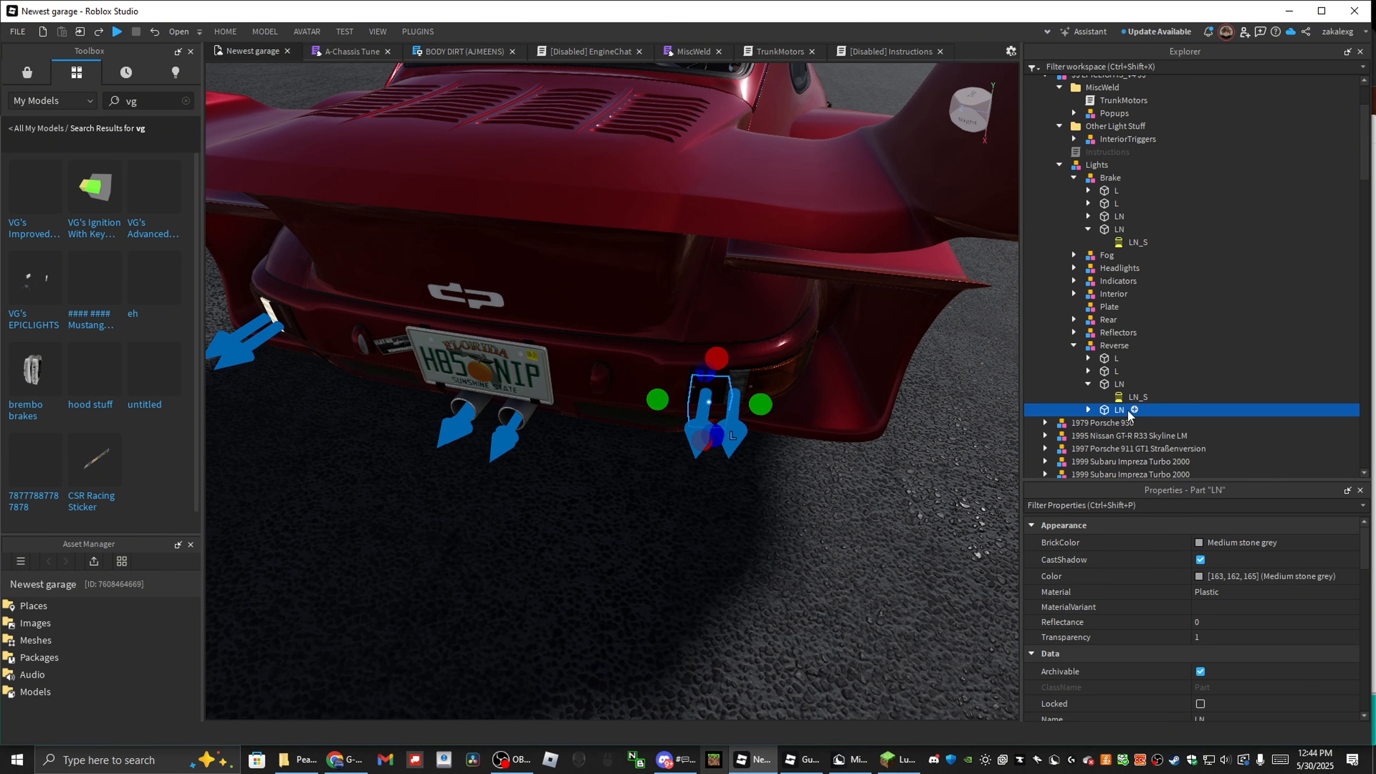
- Copy the color 204, 195, 161 to the second Reverse LN_S light and raise its Brightness above 0
click(1087, 409)
click(1137, 422)
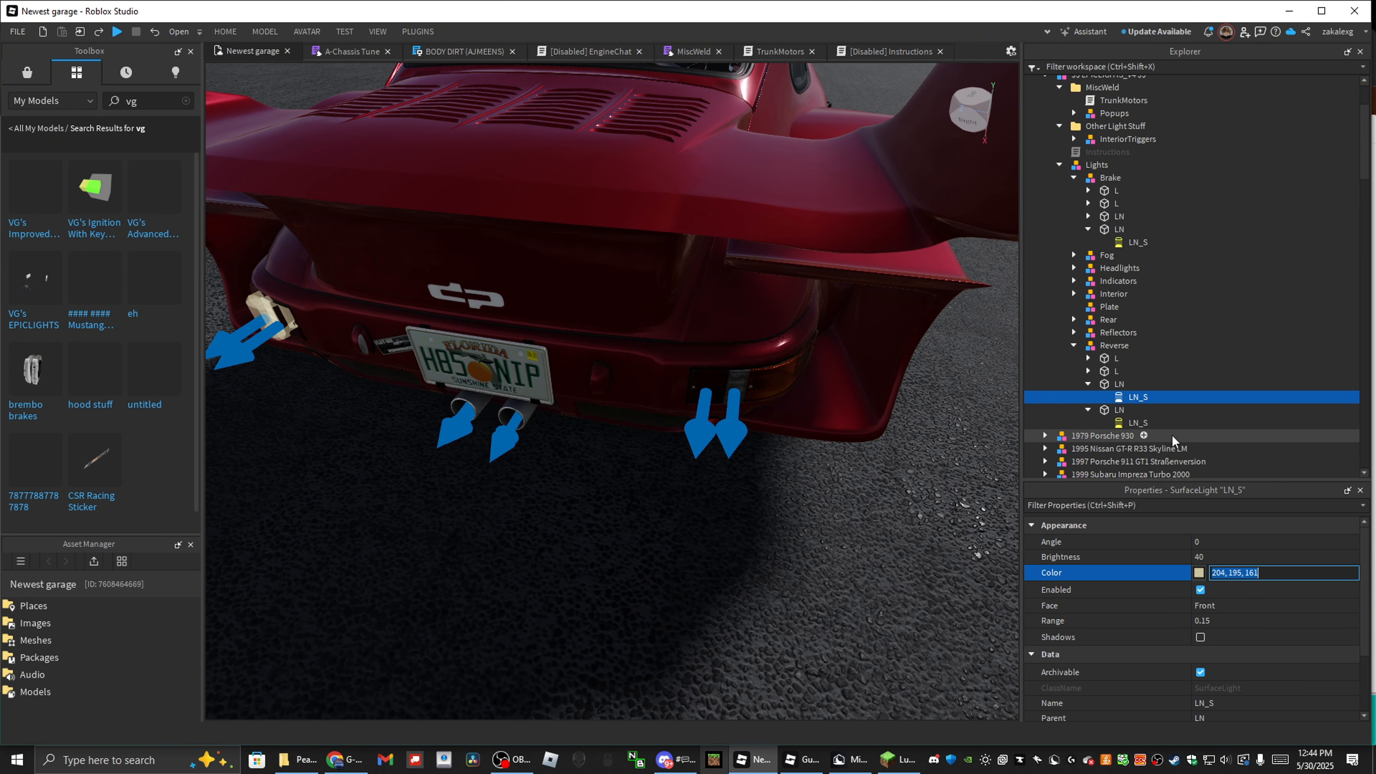
text(204, 195, 161)
click(1238, 558)
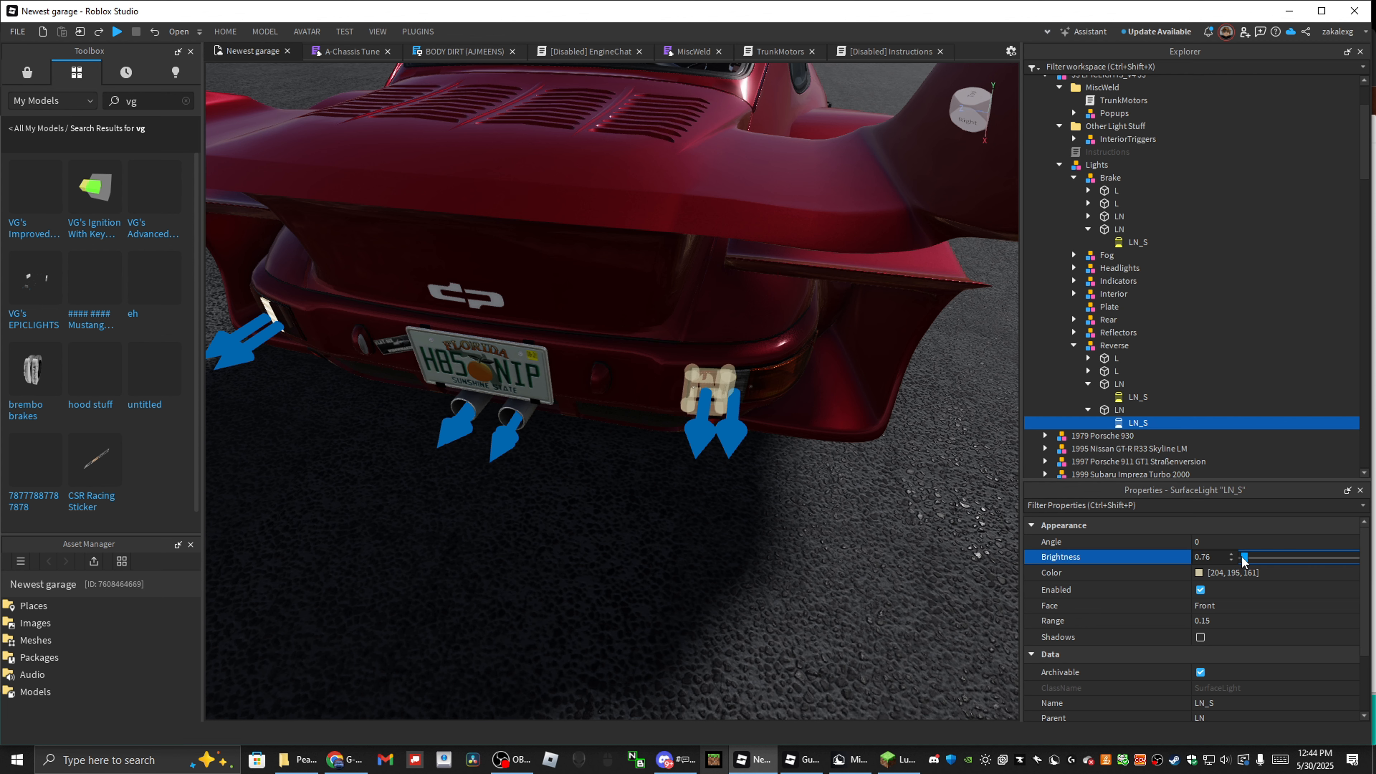
click(1089, 410)
click(1111, 410)
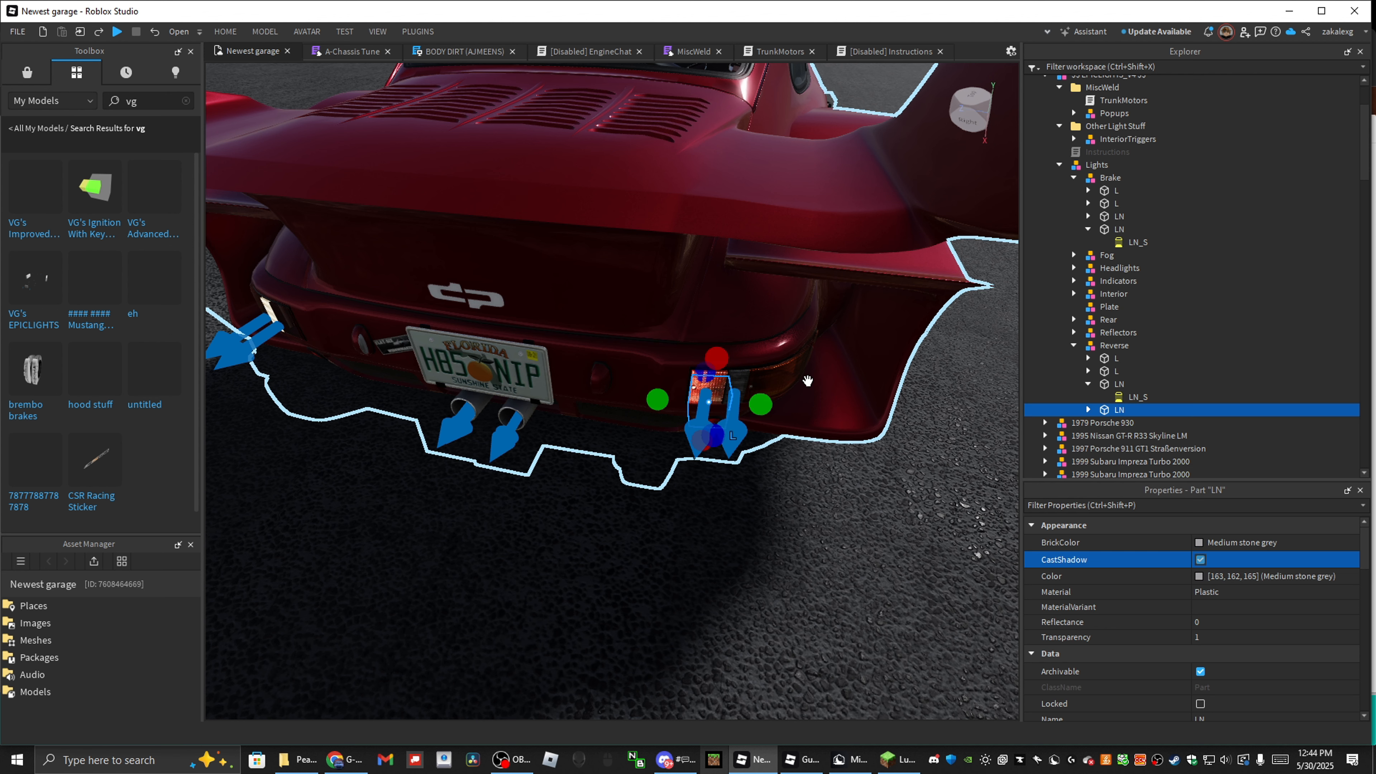
- Scale the second Reverse LN part narrower so its light fills only the tail light's clear section
key(f)
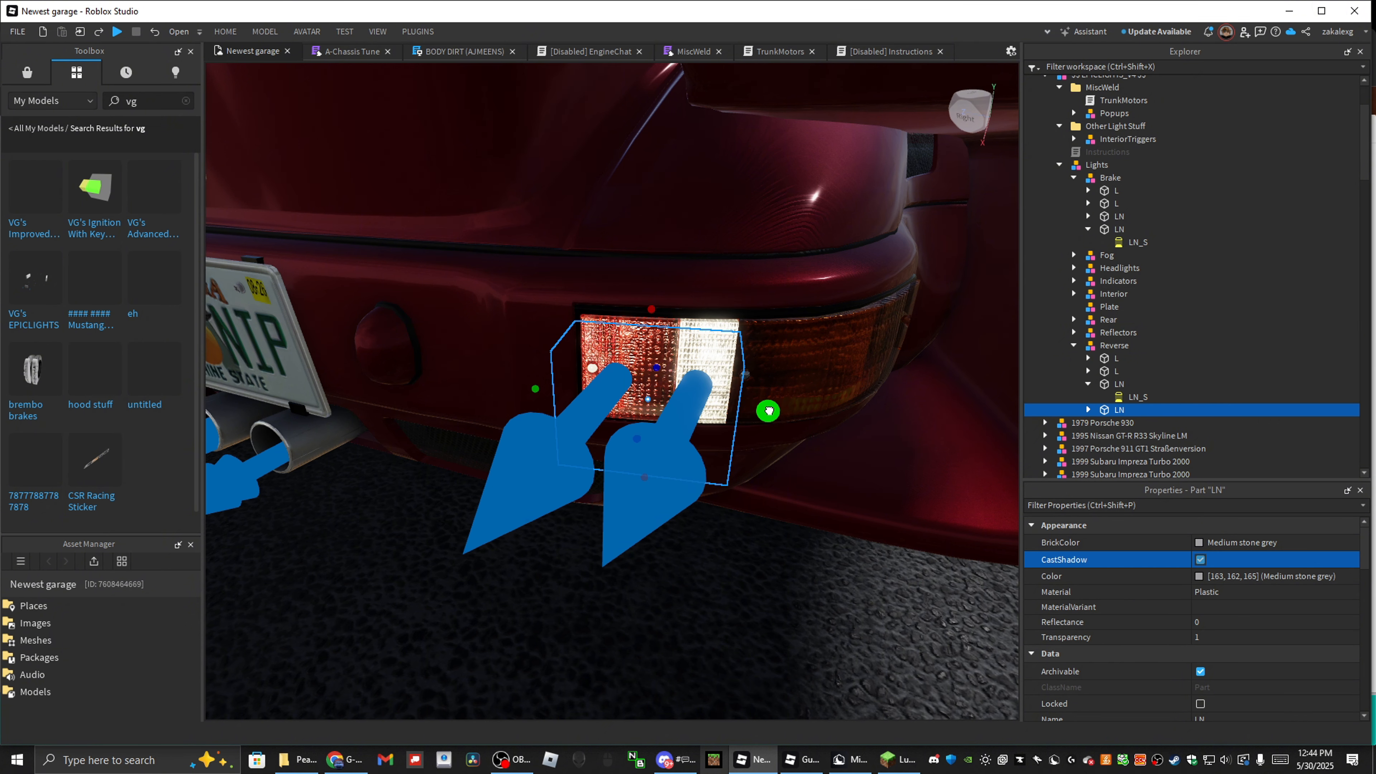
drag(769, 411, 658, 393)
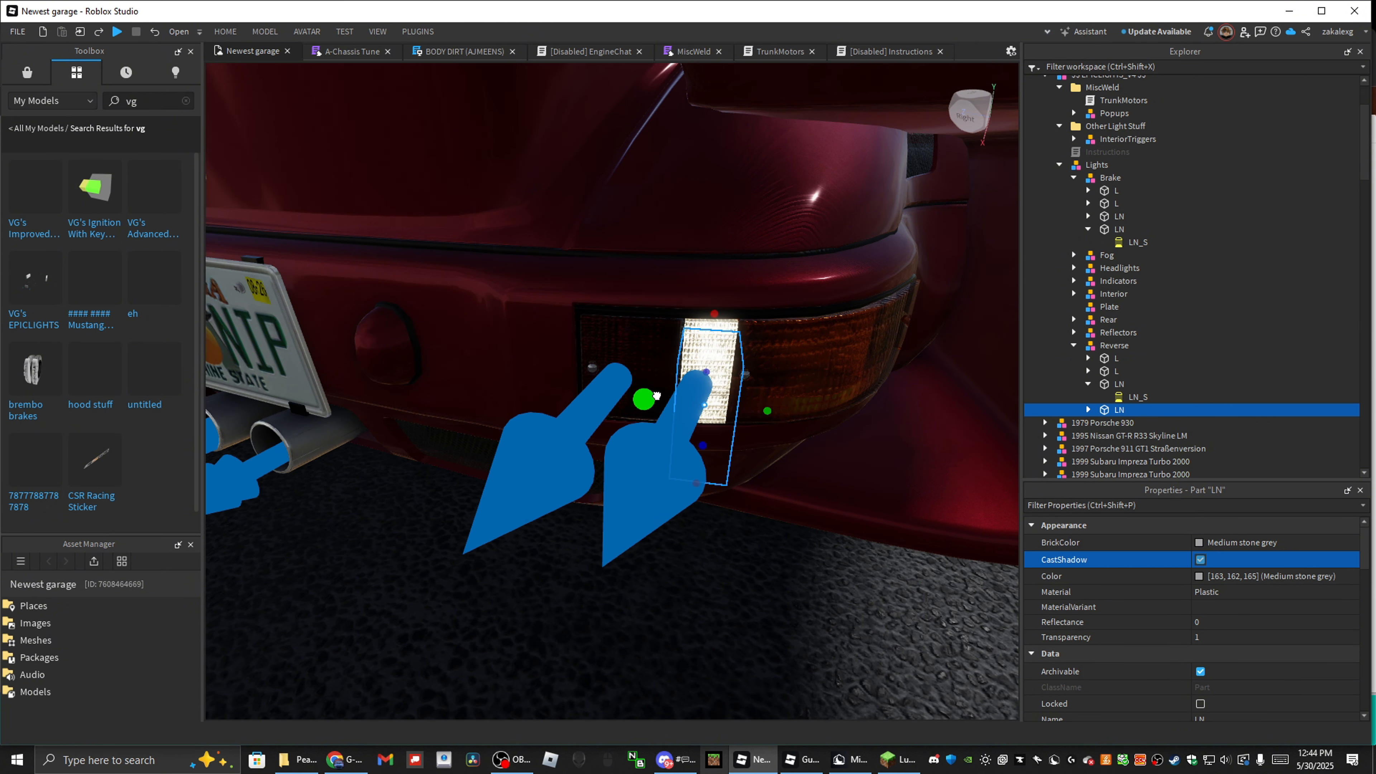
- Set the Brightness of both Reverse LN_S lights to 0 and collapse the Reverse group
scroll(653, 396, down, 10)
scroll(1121, 352, down, 4)
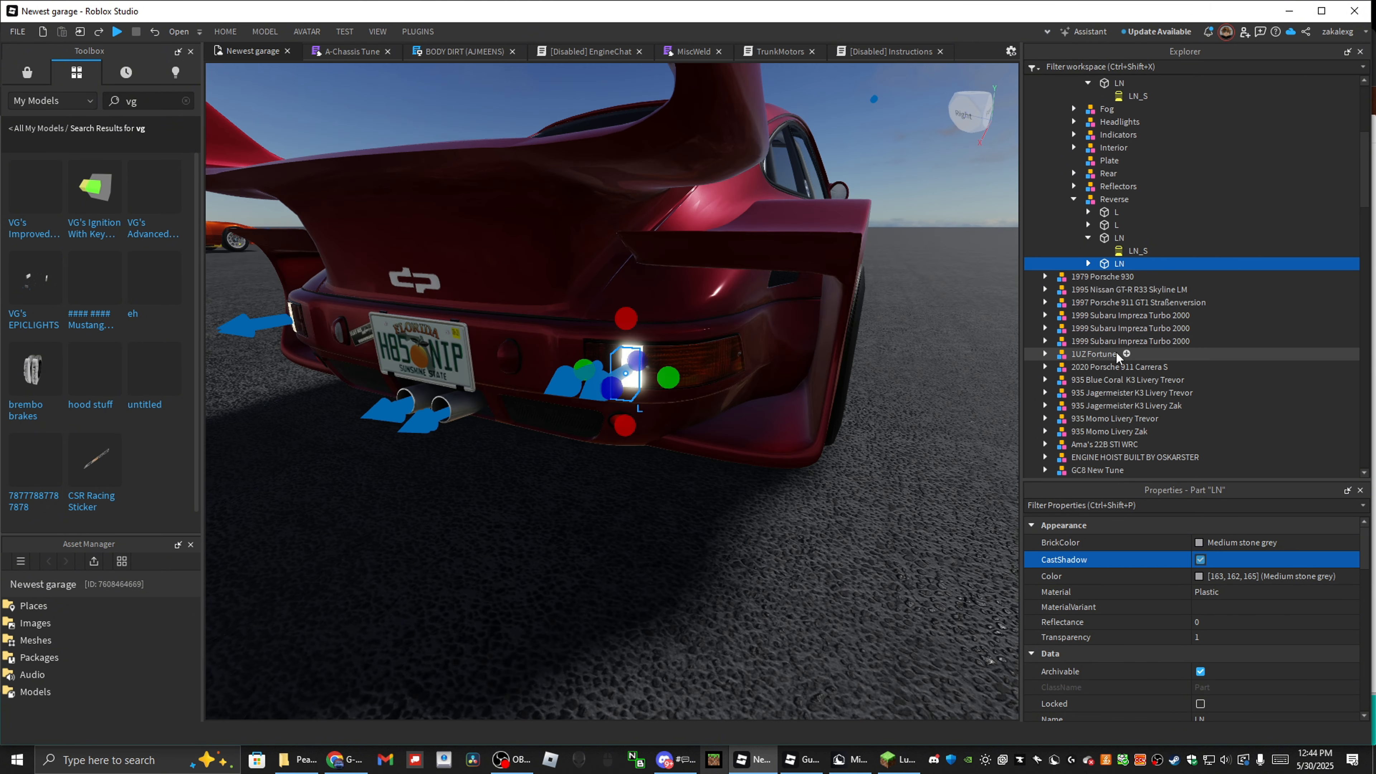
click(1087, 264)
click(1131, 276)
ctrl+click(1137, 251)
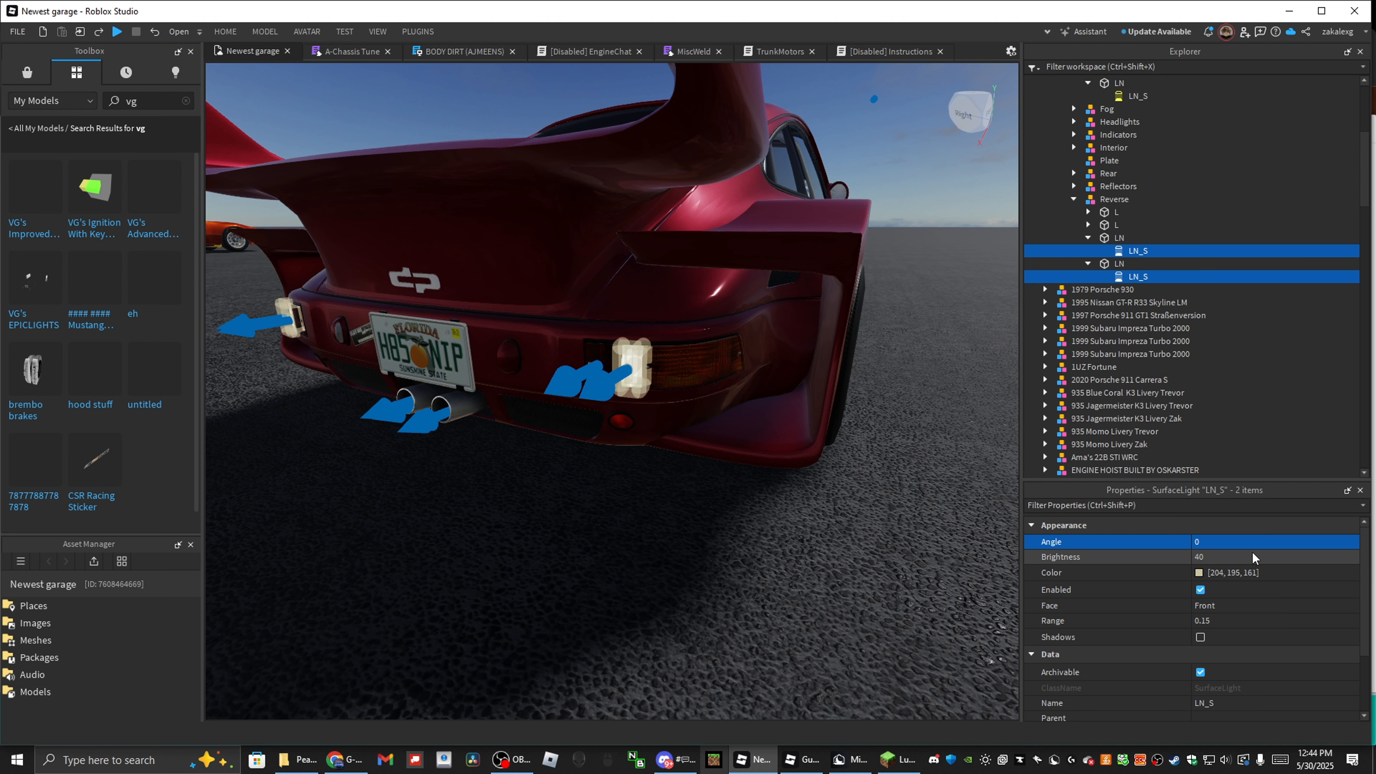
click(1074, 199)
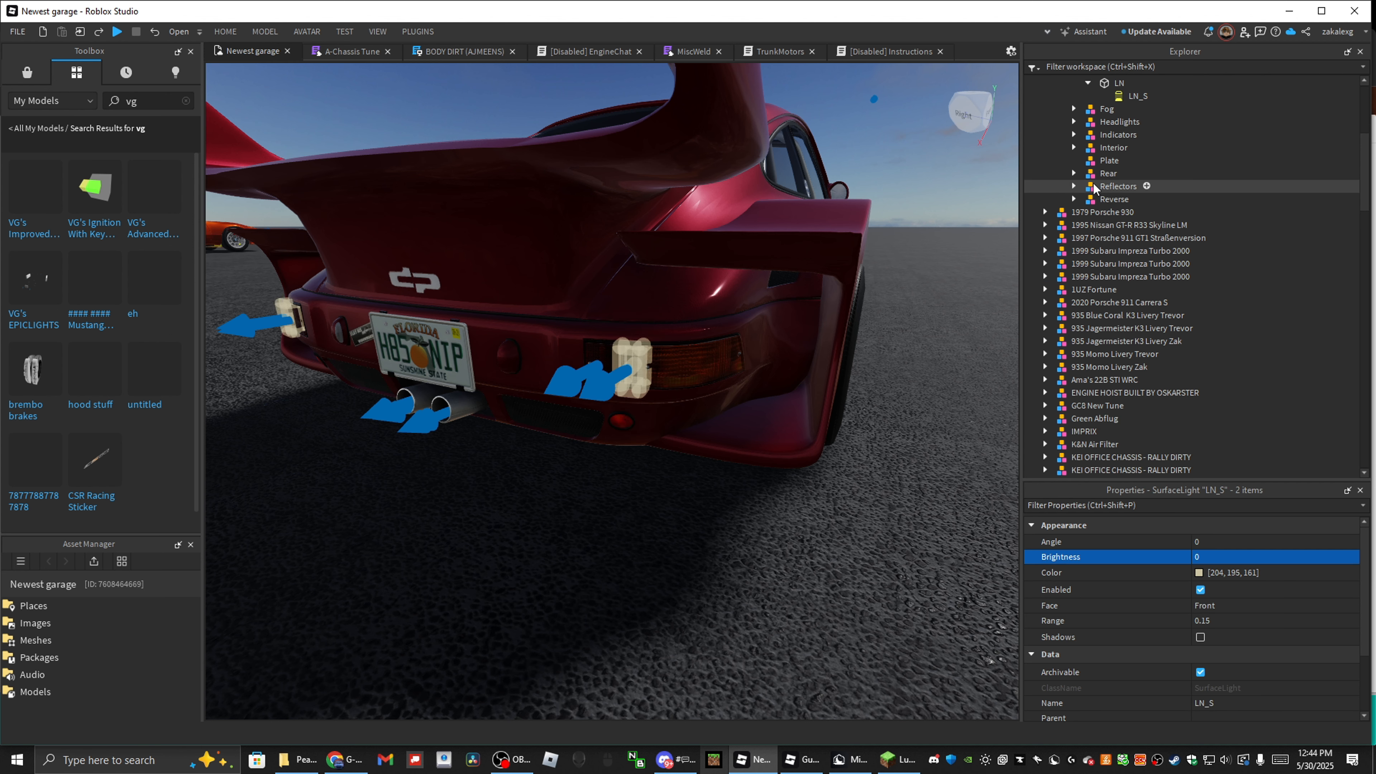
- Expand the Indicators group and select the Rear L parts of both LeftInd and RightInd
click(1073, 135)
click(1088, 160)
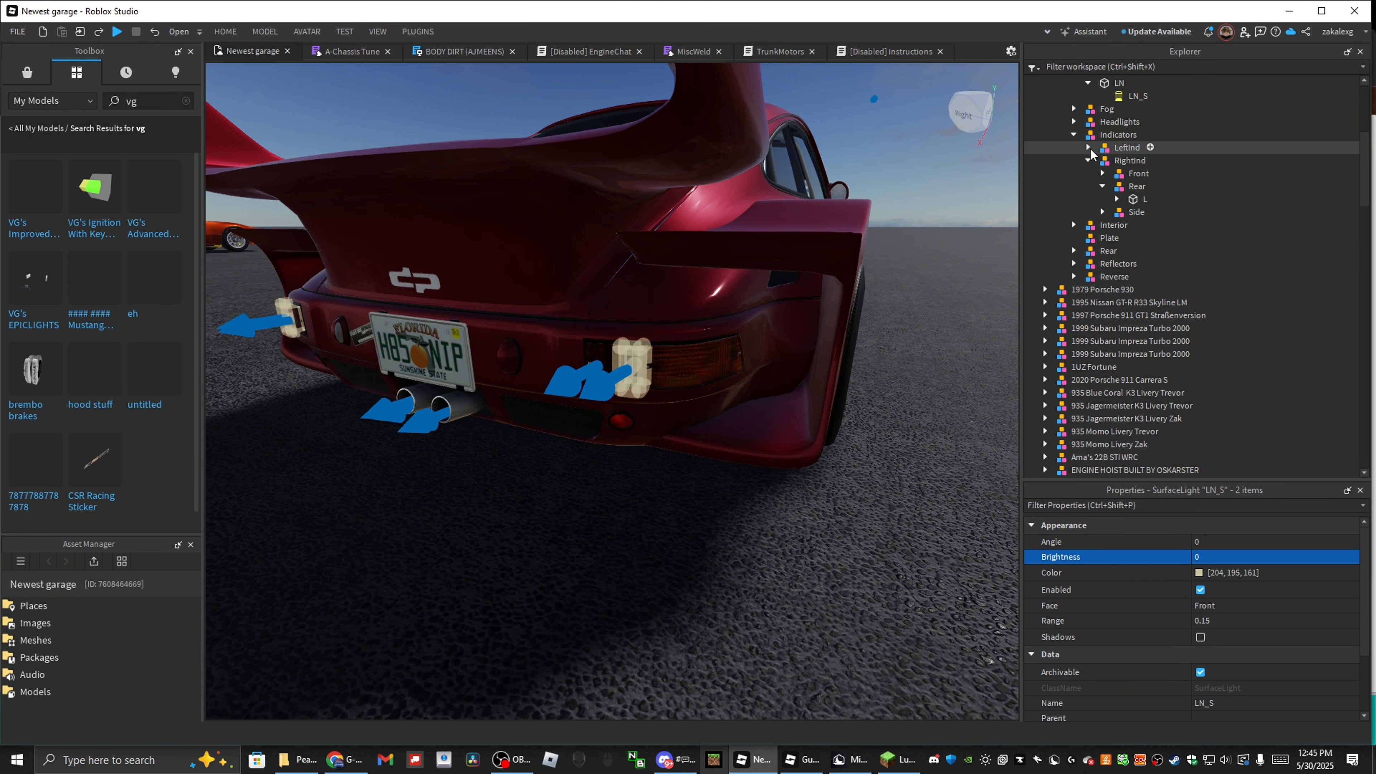
click(1088, 147)
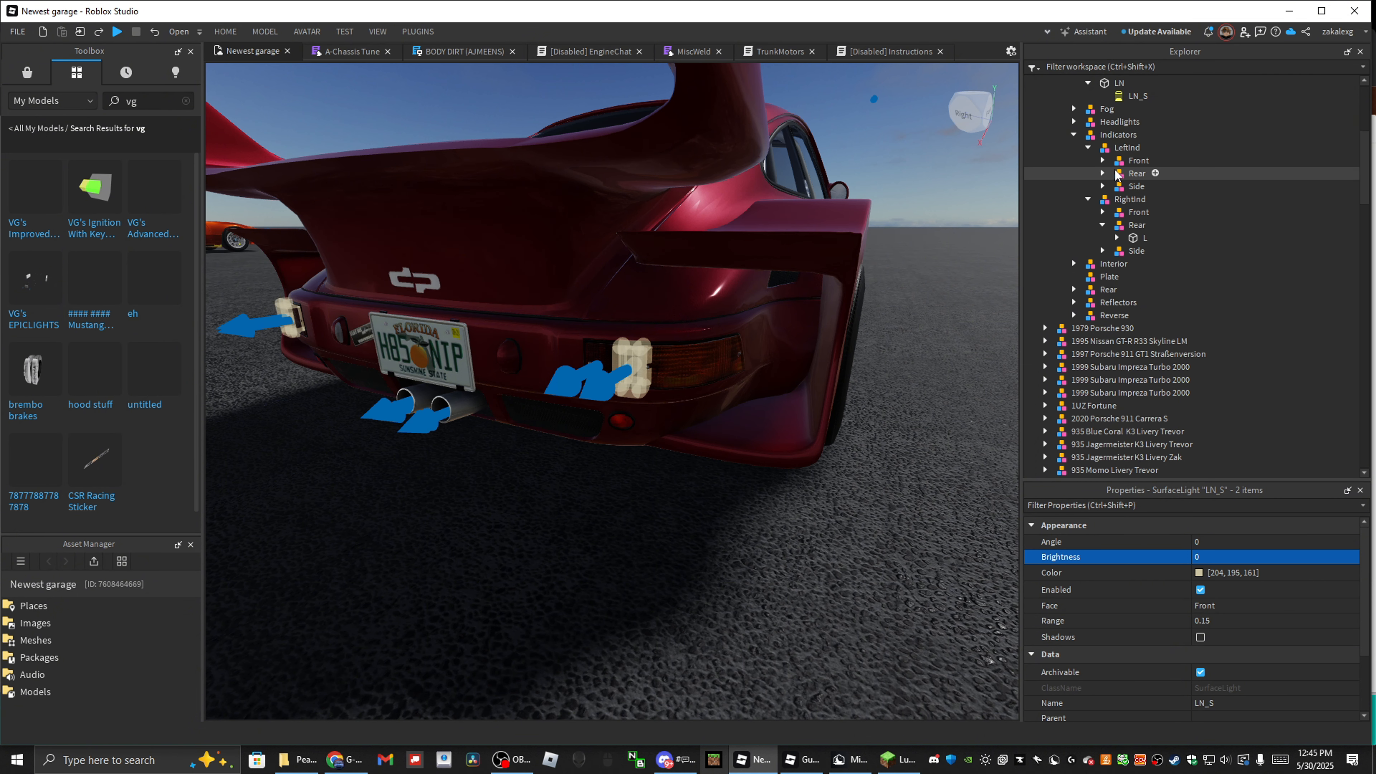
click(1103, 174)
click(1144, 186)
ctrl+click(1145, 251)
scroll(954, 250, down, 5)
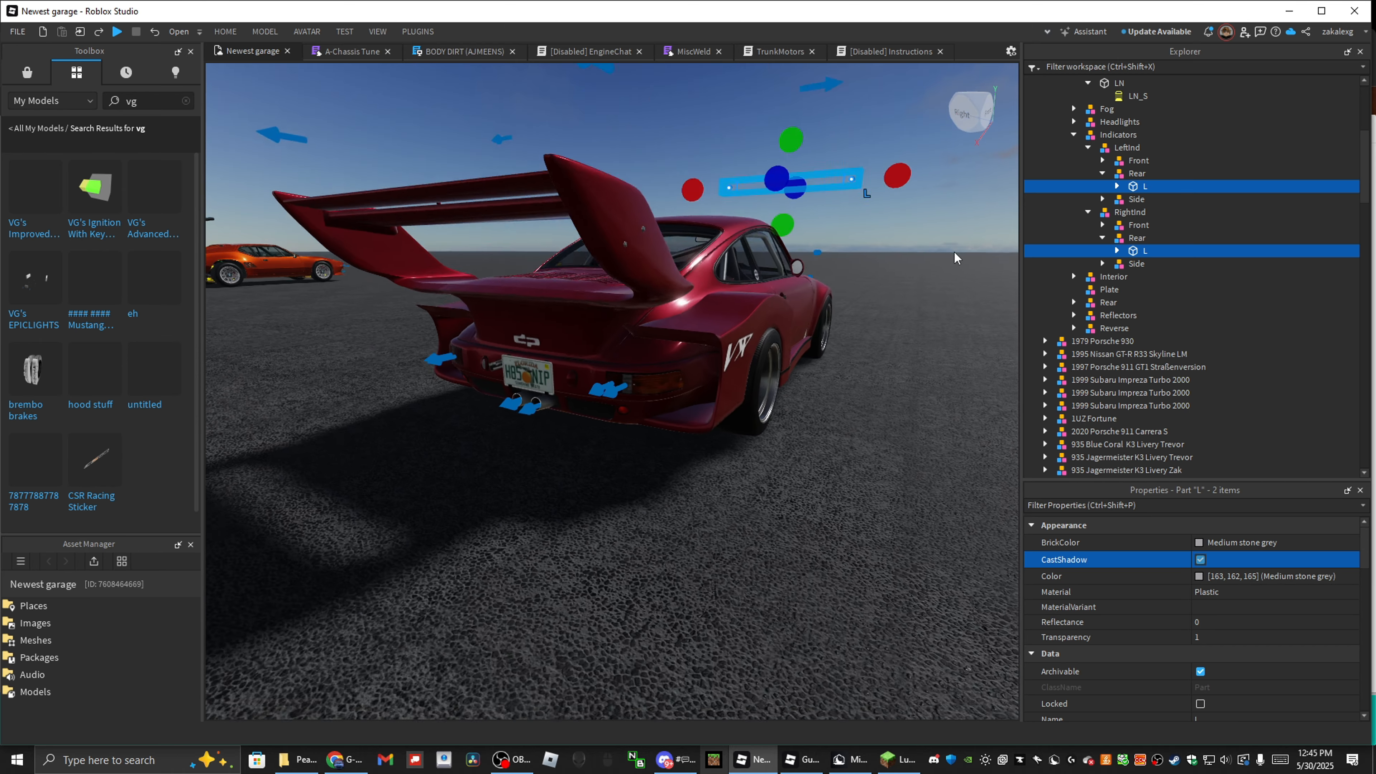
- Move both rear indicator L parts together from ahead of the red Porsche to its tail end
right_drag(954, 250, 929, 268)
click(224, 33)
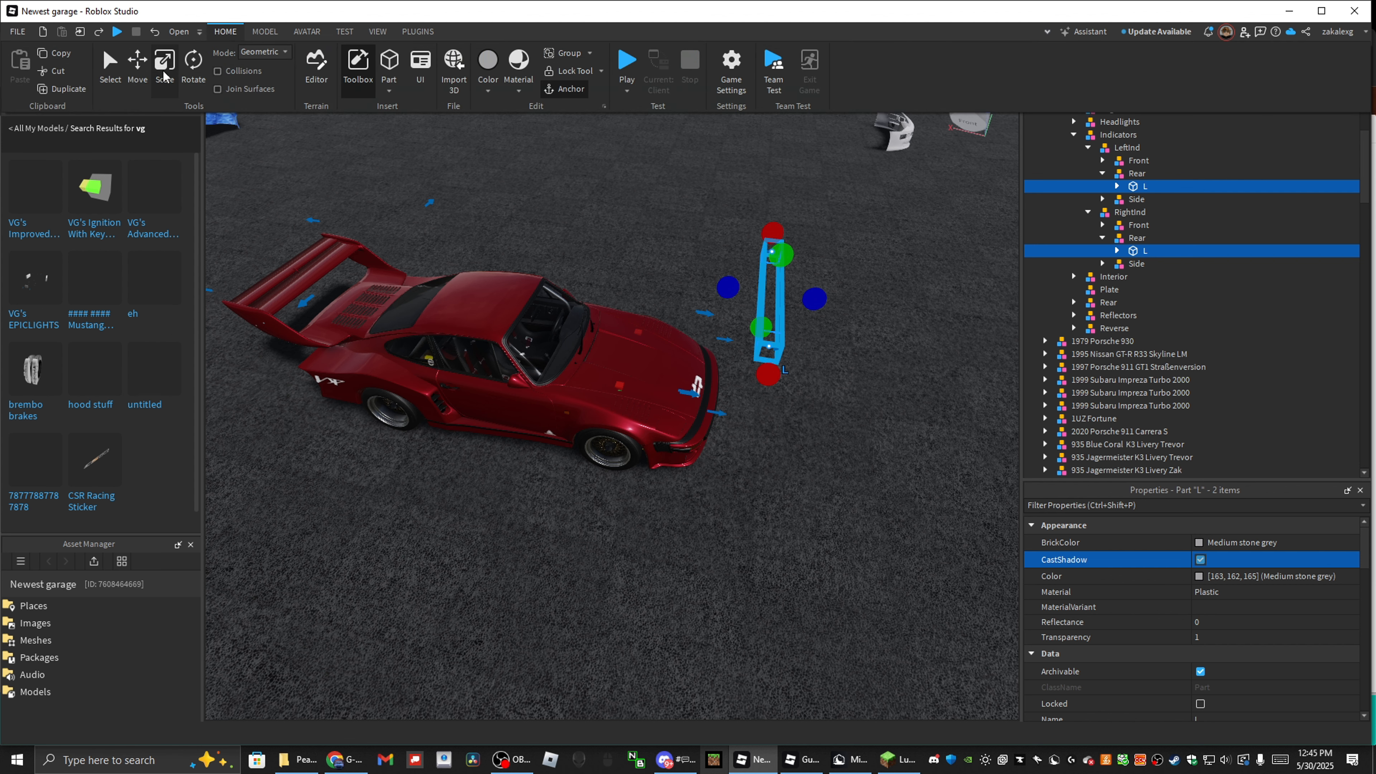
right_drag(528, 263, 528, 263)
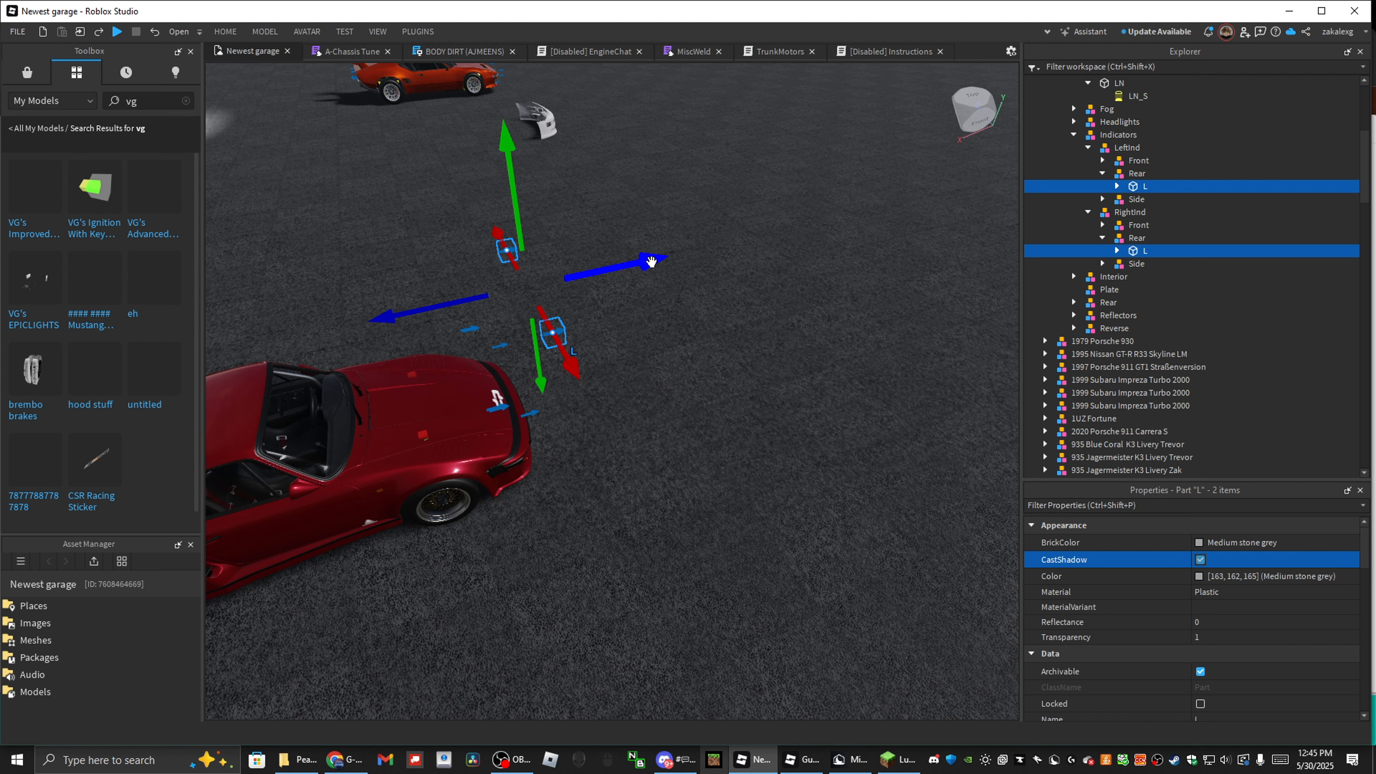
right_drag(671, 259, 671, 259)
drag(681, 250, 693, 279)
key(a)
- Rotate both rear indicator L parts with 90° snapping so they face backward
click(225, 31)
click(265, 31)
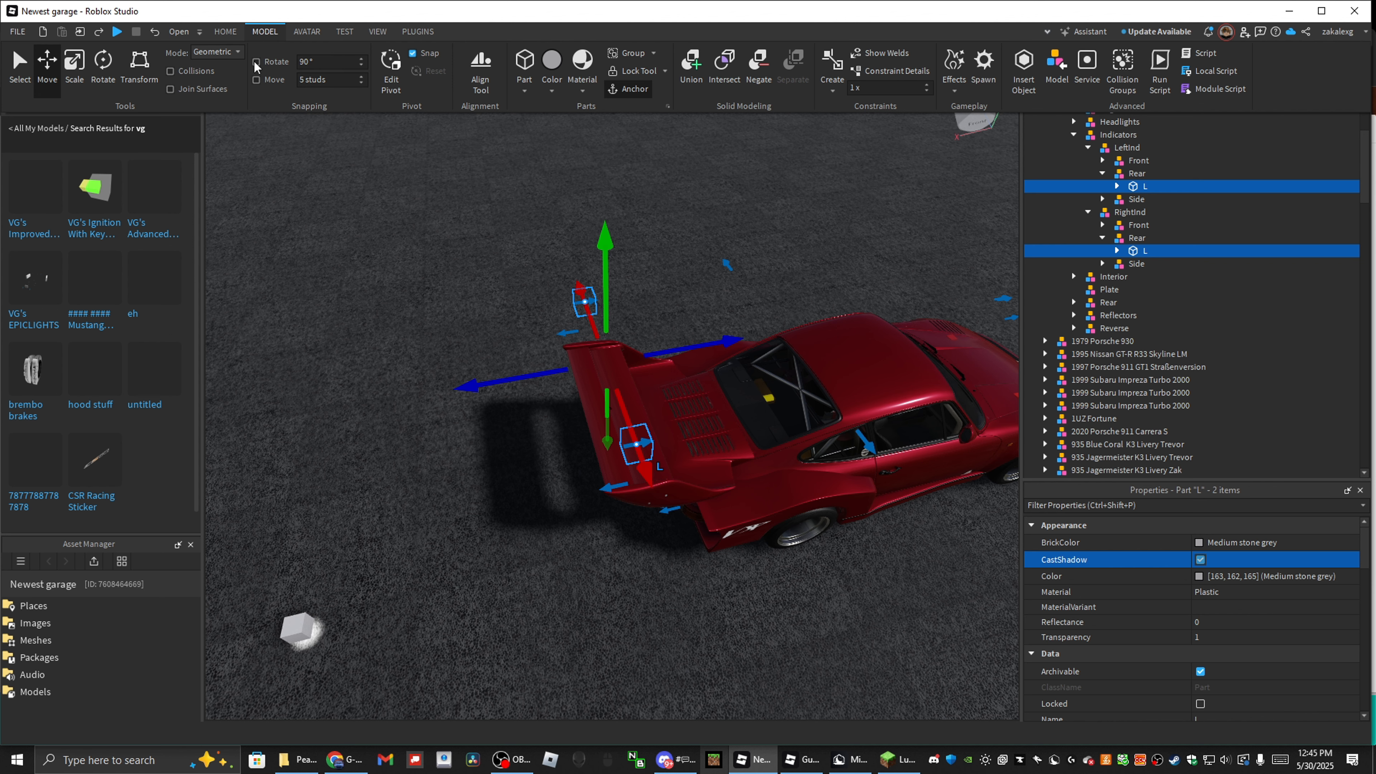
click(103, 66)
right_drag(616, 402, 616, 402)
drag(639, 374, 556, 215)
- Turn off rotation snapping and undo a trial rotation of both rear indicator L parts
click(265, 31)
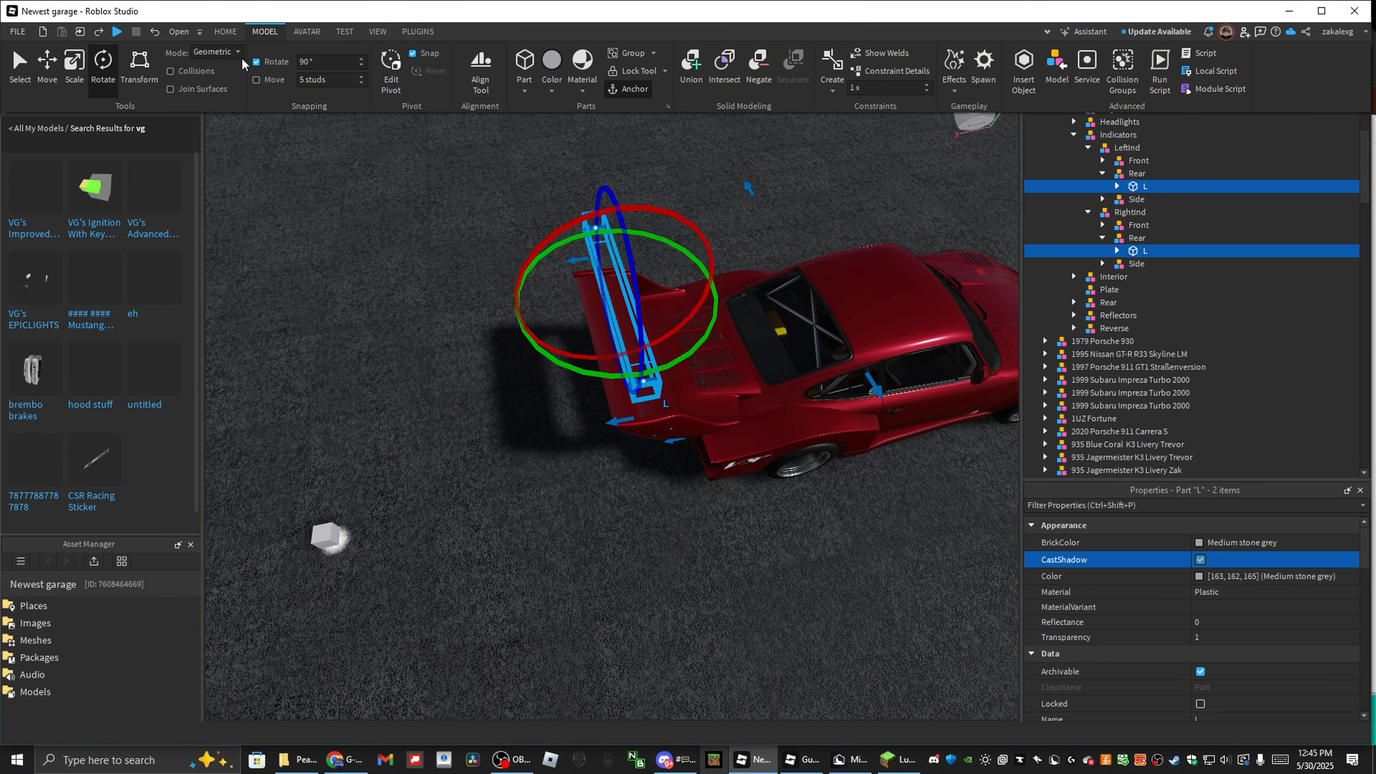
right_drag(540, 239, 536, 232)
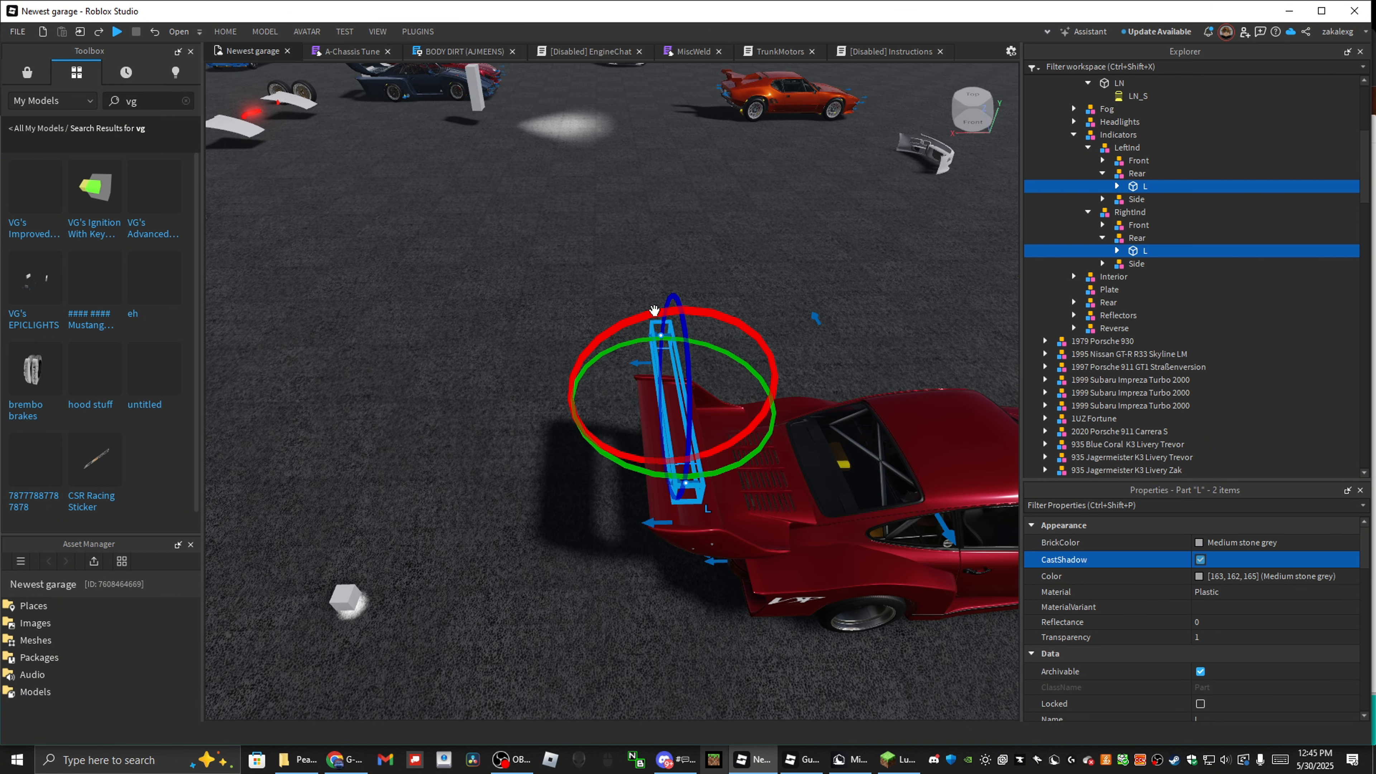
drag(651, 310, 543, 323)
key(ctrl+z)
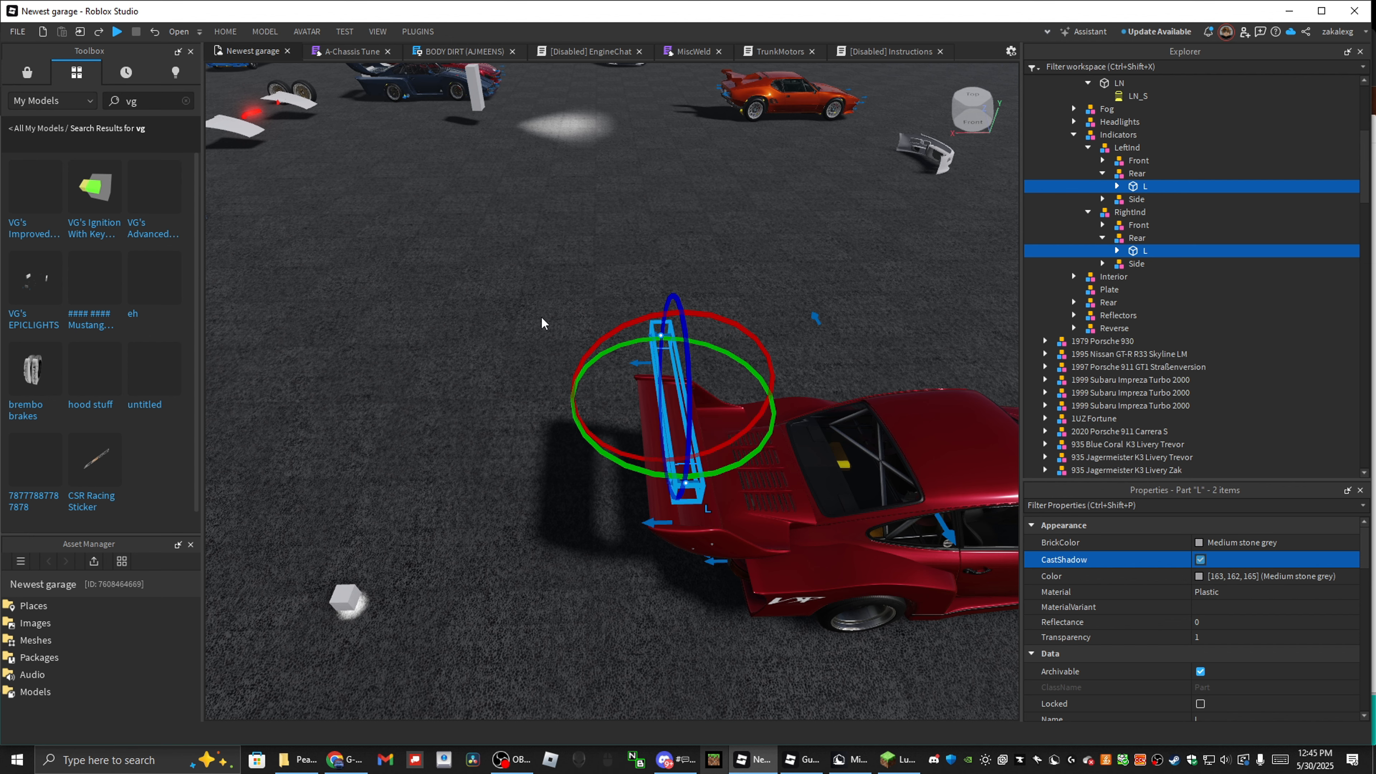
- Lower both rear indicator L parts to the height of the Porsche's tail lights
right_drag(470, 279, 470, 280)
key(w)
key(a)
click(235, 35)
key(ctrl+3)
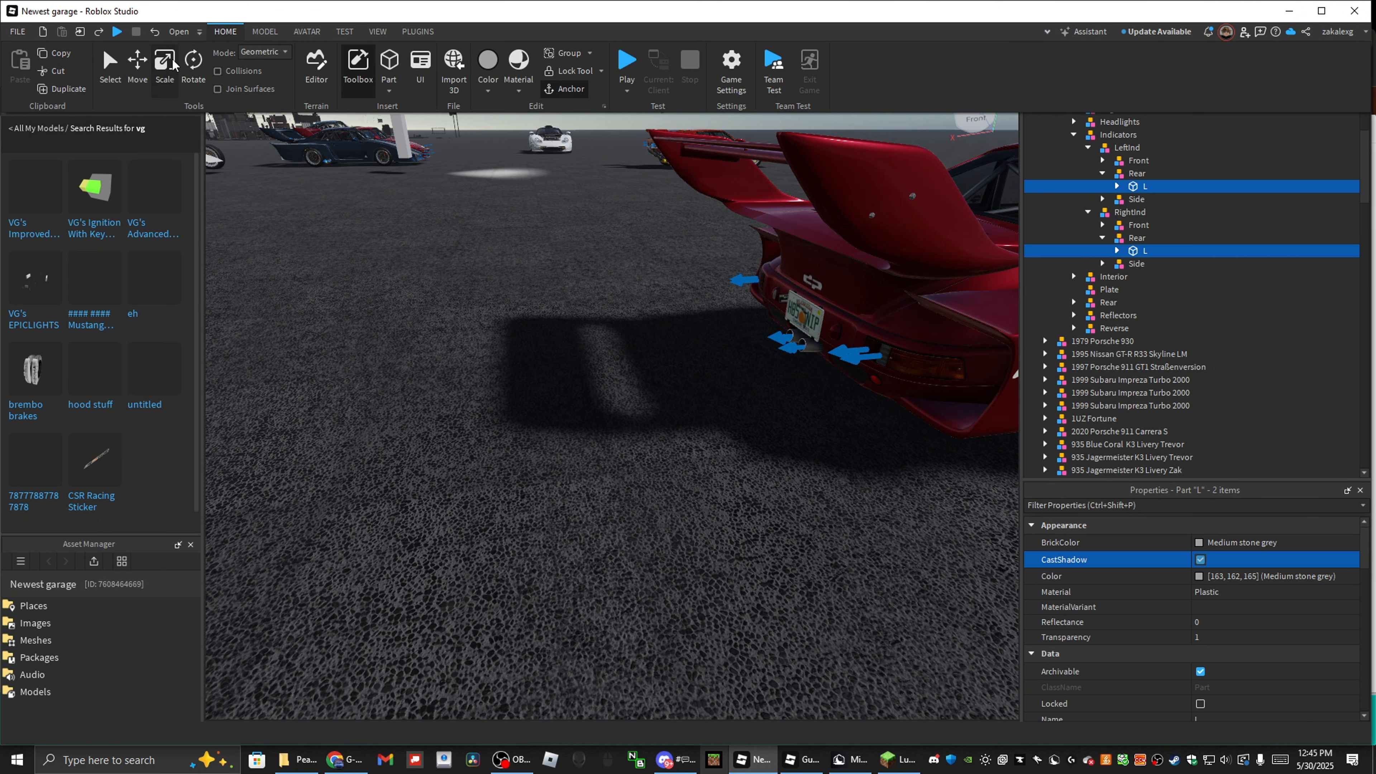
click(265, 32)
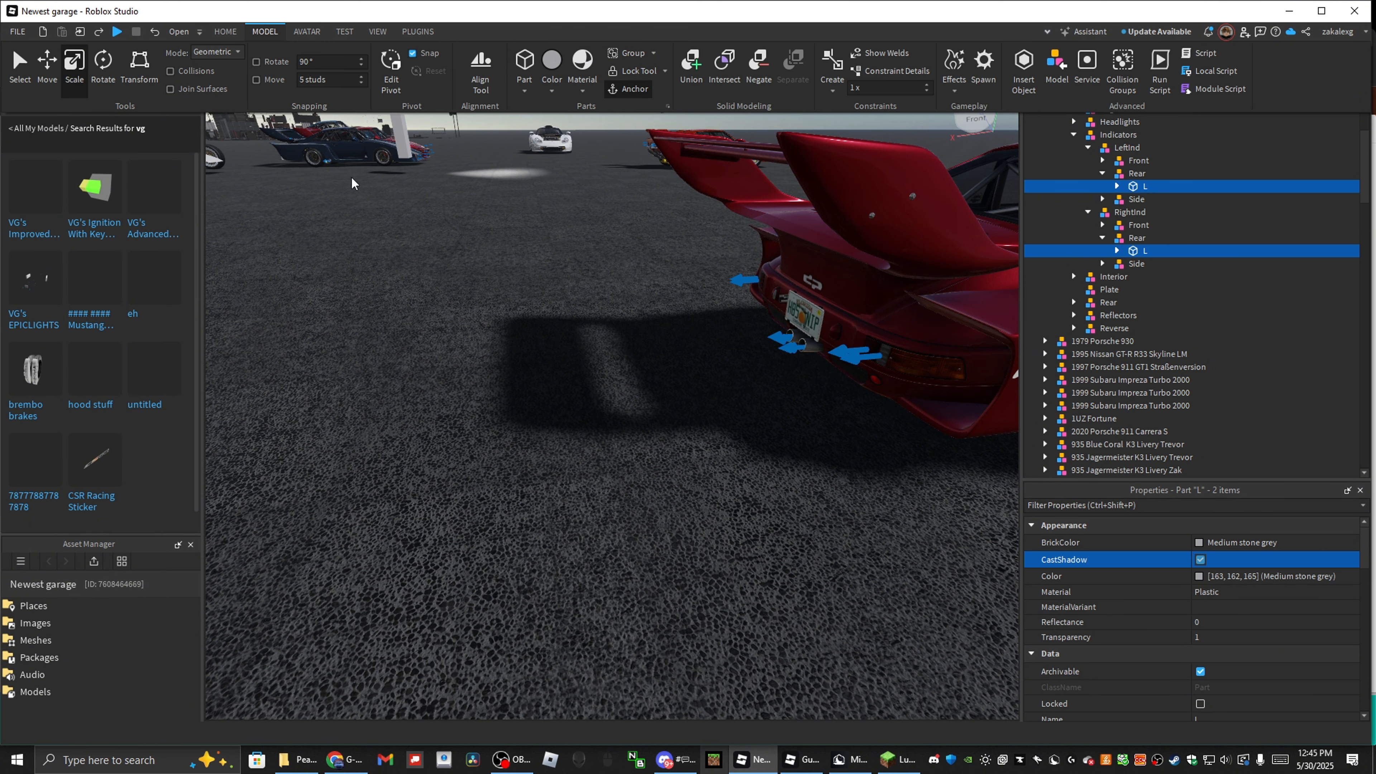
right_drag(379, 191, 379, 190)
click(212, 34)
click(134, 64)
right_drag(634, 237, 634, 238)
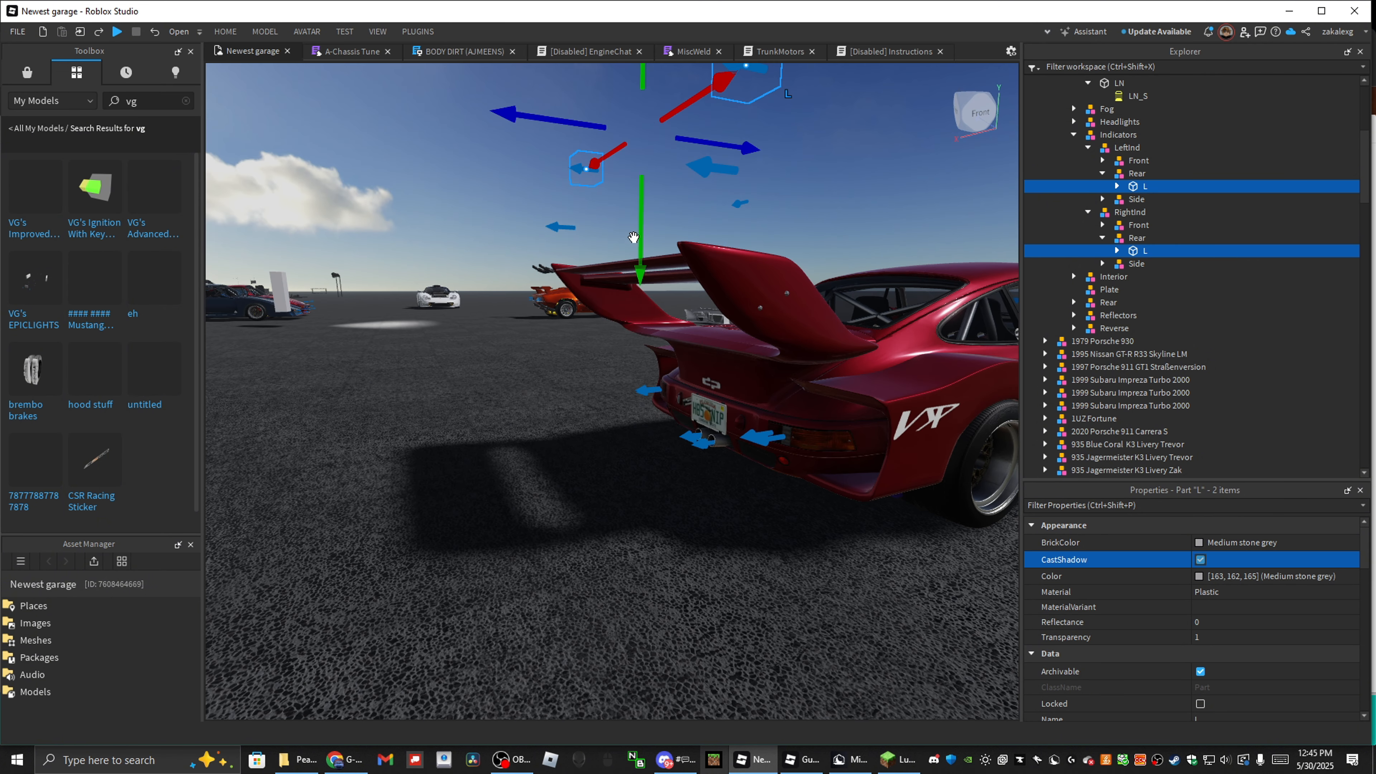
drag(671, 504, 660, 488)
right_drag(657, 479, 655, 477)
- Slide both rear indicator L parts up against the tail lights and fine-tune their height
key(w)
drag(464, 274, 465, 299)
drag(583, 361, 734, 393)
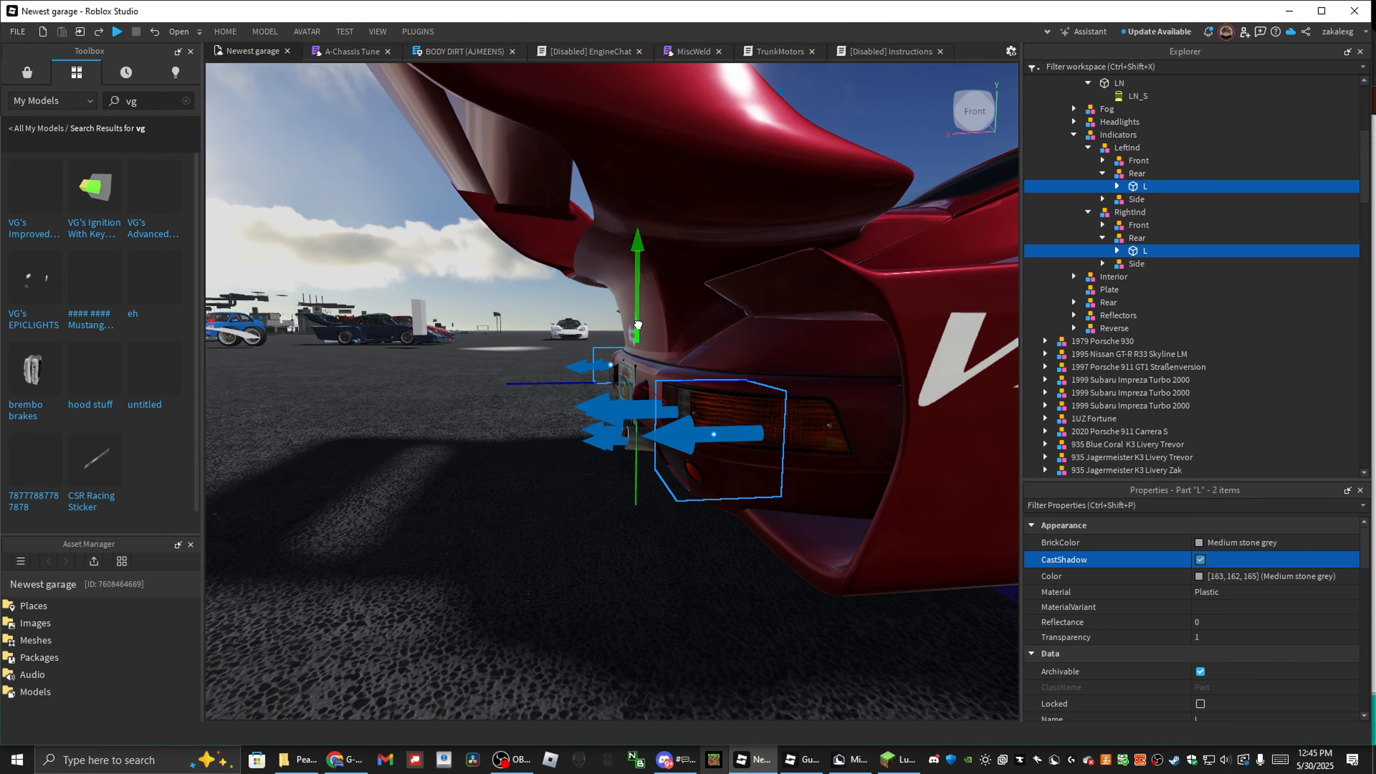
drag(638, 324, 638, 327)
right_drag(654, 330, 654, 329)
- Examine the indicator parts on the Porsche's rear and the light direction arrows beside the blue Subaru
key(a)
key(s)
key(d)
right_drag(840, 250, 841, 253)
key(w)
key(s)
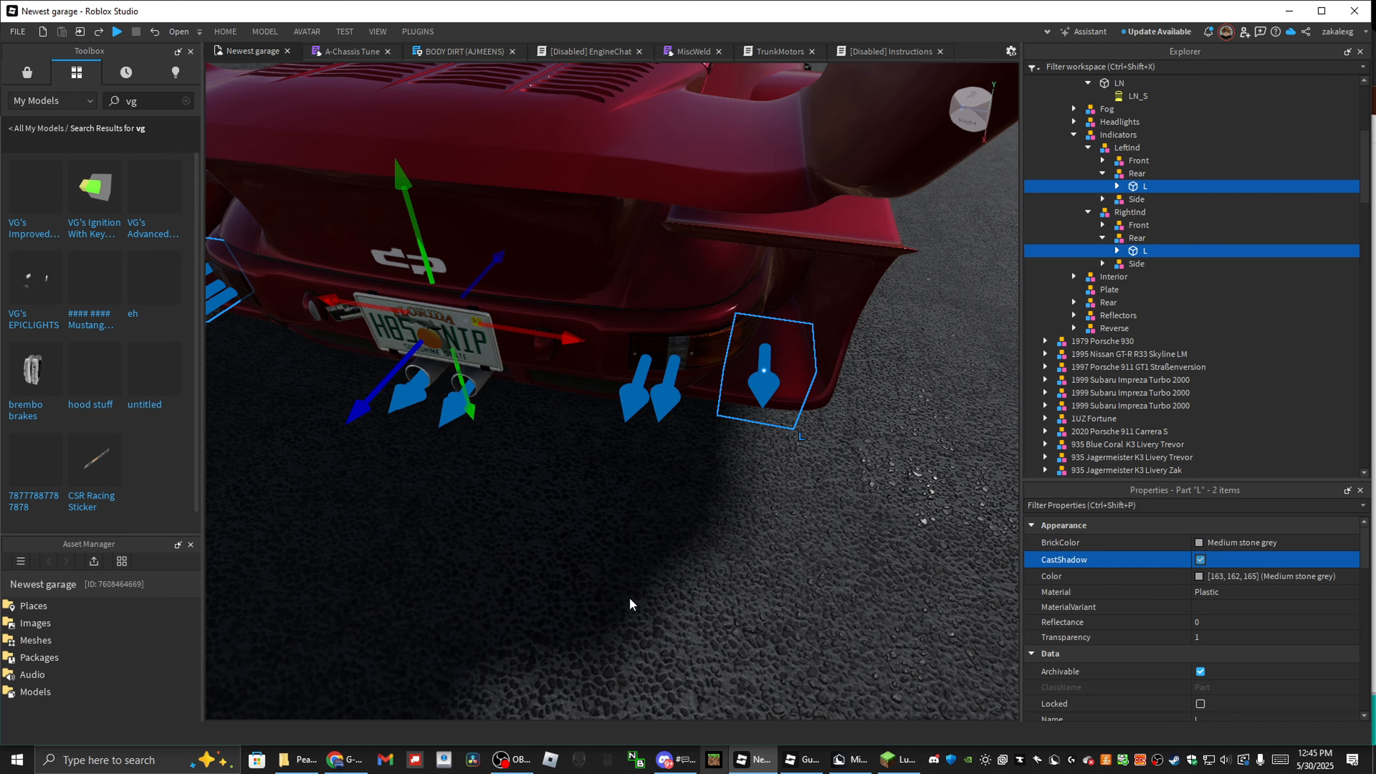
click(630, 598)
key(w)
right_drag(624, 532, 651, 436)
key(w)
right_drag(541, 372, 548, 416)
right_drag(672, 476, 677, 477)
key(w)
key(s)
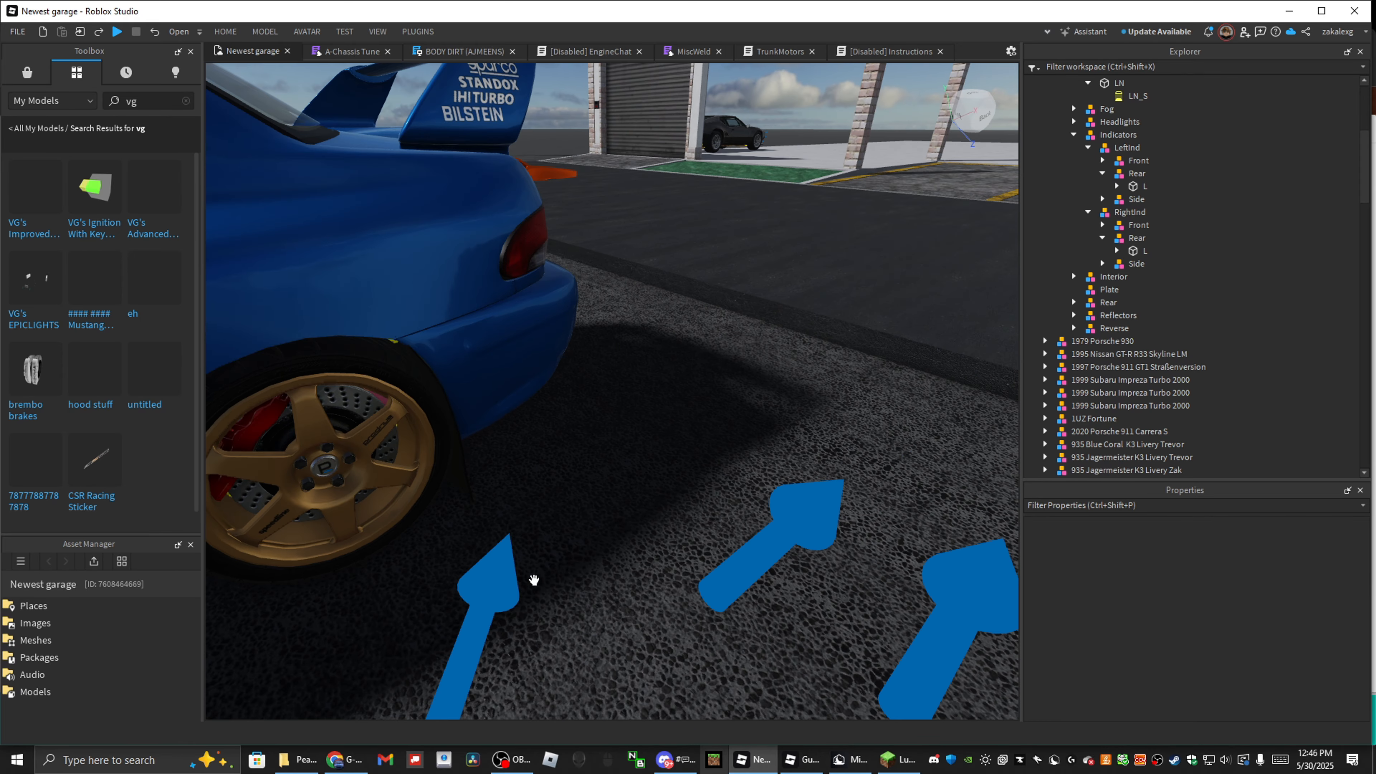
right_drag(531, 577, 650, 245)
- Rotate the RightInd Rear L part so its light points diagonally outward from the car's corner
key(w)
key(w)
click(225, 33)
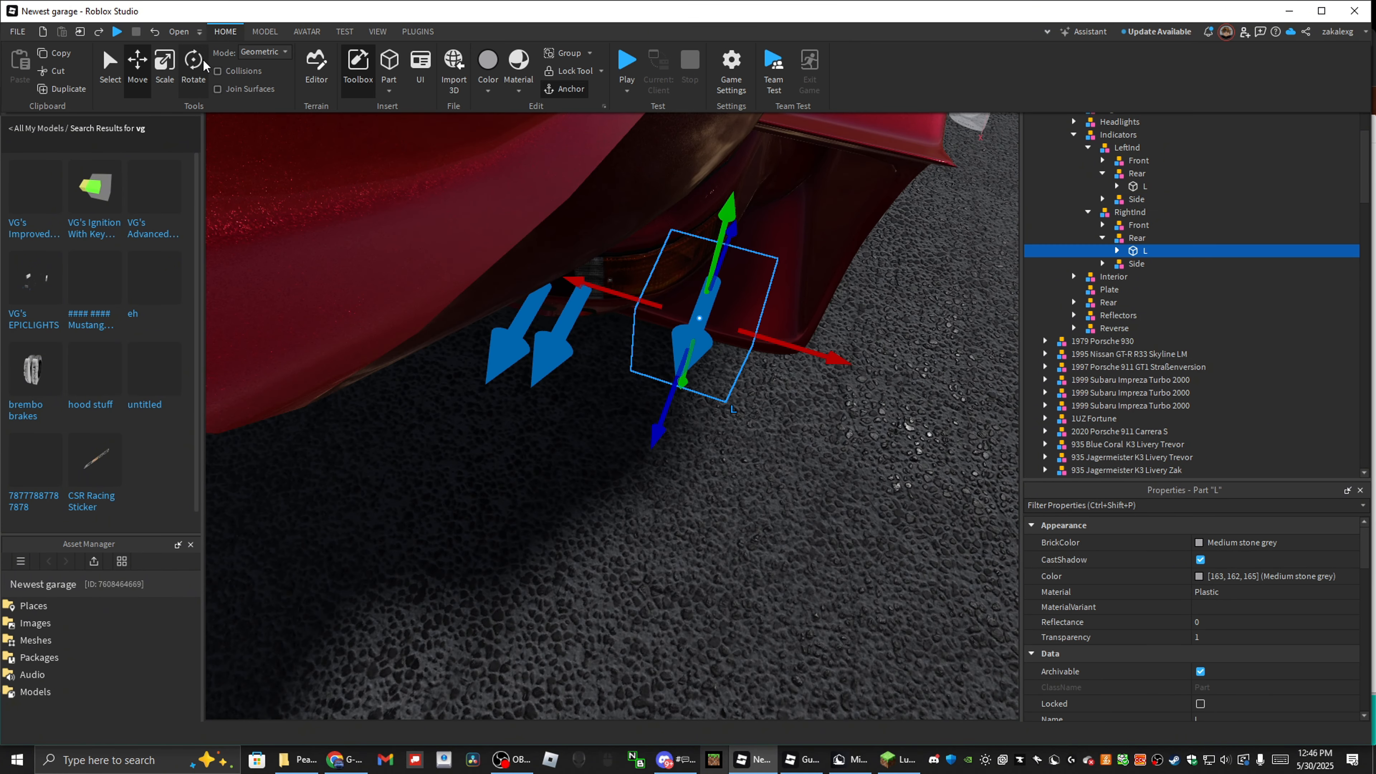
click(203, 61)
key(d)
right_drag(627, 403, 627, 403)
drag(708, 428, 777, 406)
click(743, 531)
- Rotate the LeftInd Rear L part so its light points diagonally outward from the opposite corner
right_drag(743, 531, 743, 531)
key(d)
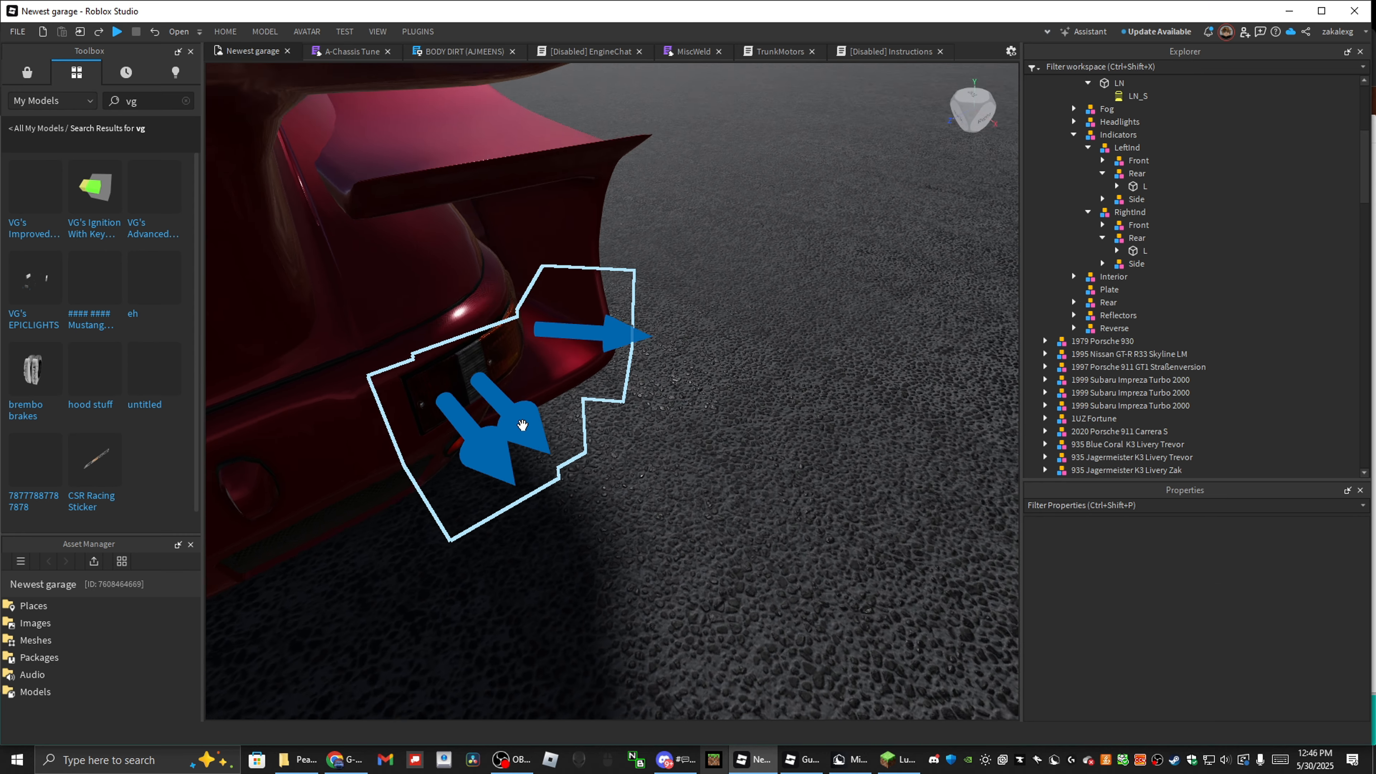
key(a)
right_drag(688, 381, 688, 381)
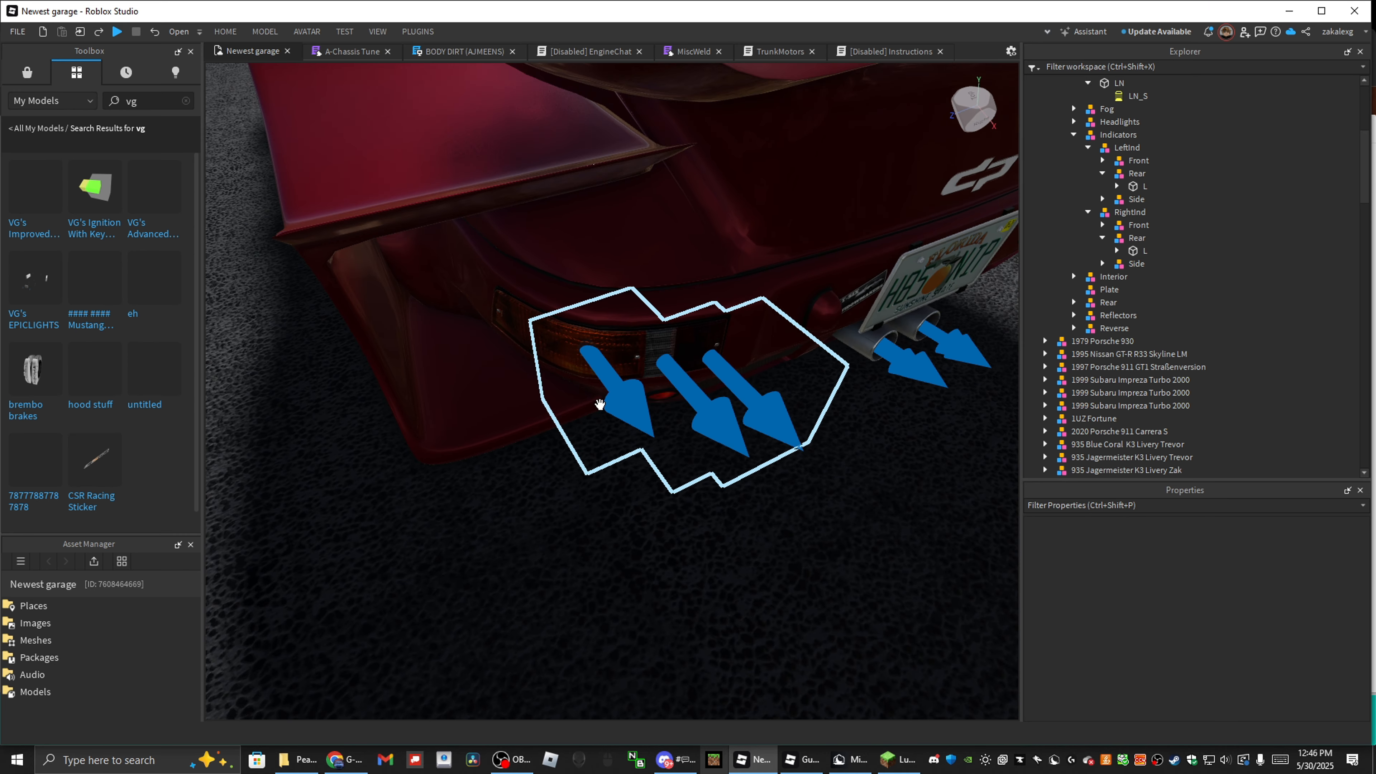
click(599, 404)
drag(583, 440, 508, 435)
- Move the LeftInd Rear L part outward in front of the tail light's amber section
click(224, 32)
click(143, 64)
right_drag(682, 433, 682, 433)
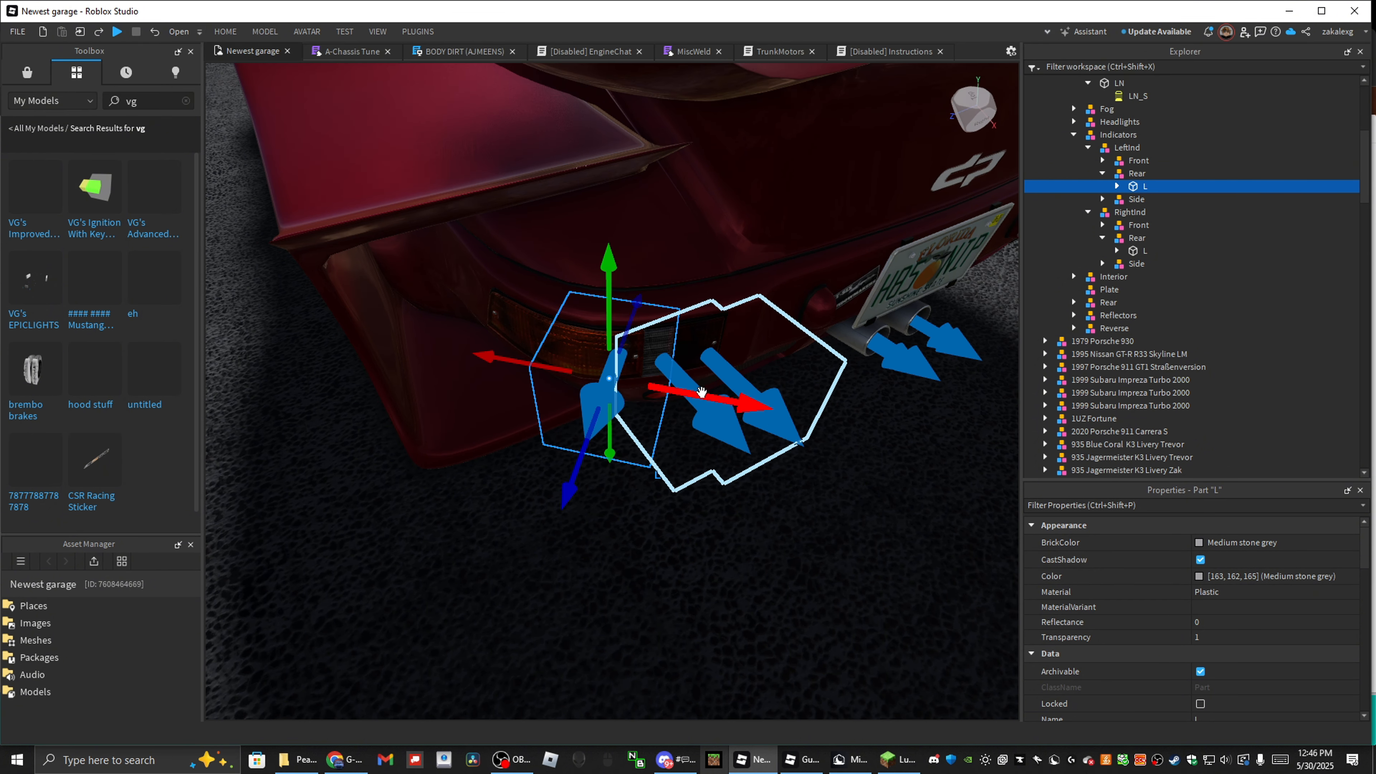
drag(702, 391, 640, 395)
drag(523, 445, 506, 484)
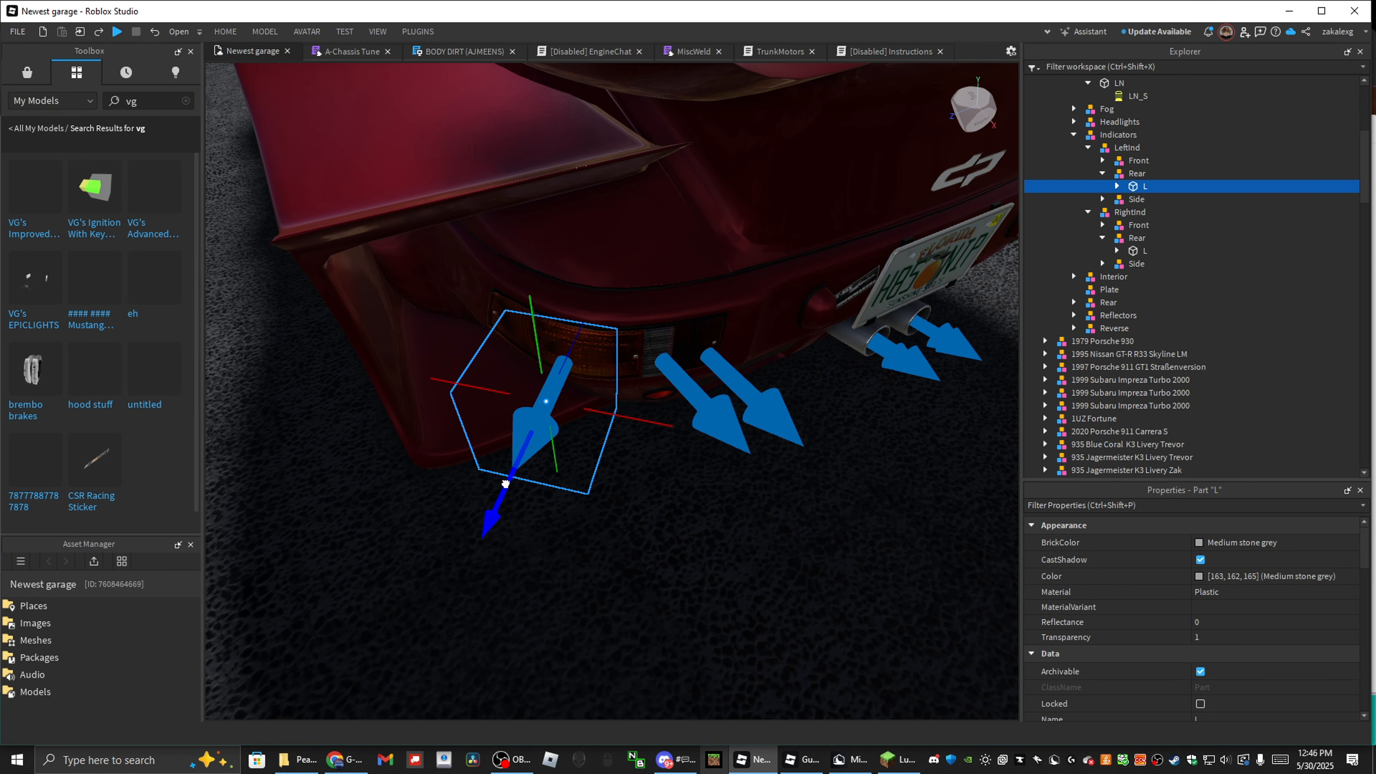
click(607, 564)
- Examine the LeftInd Rear L part's placement against the amber section of the tail light
right_drag(606, 563, 605, 562)
key(s)
right_drag(606, 445, 616, 446)
key(w)
key(a)
key(s)
key(w)
key(a)
key(e)
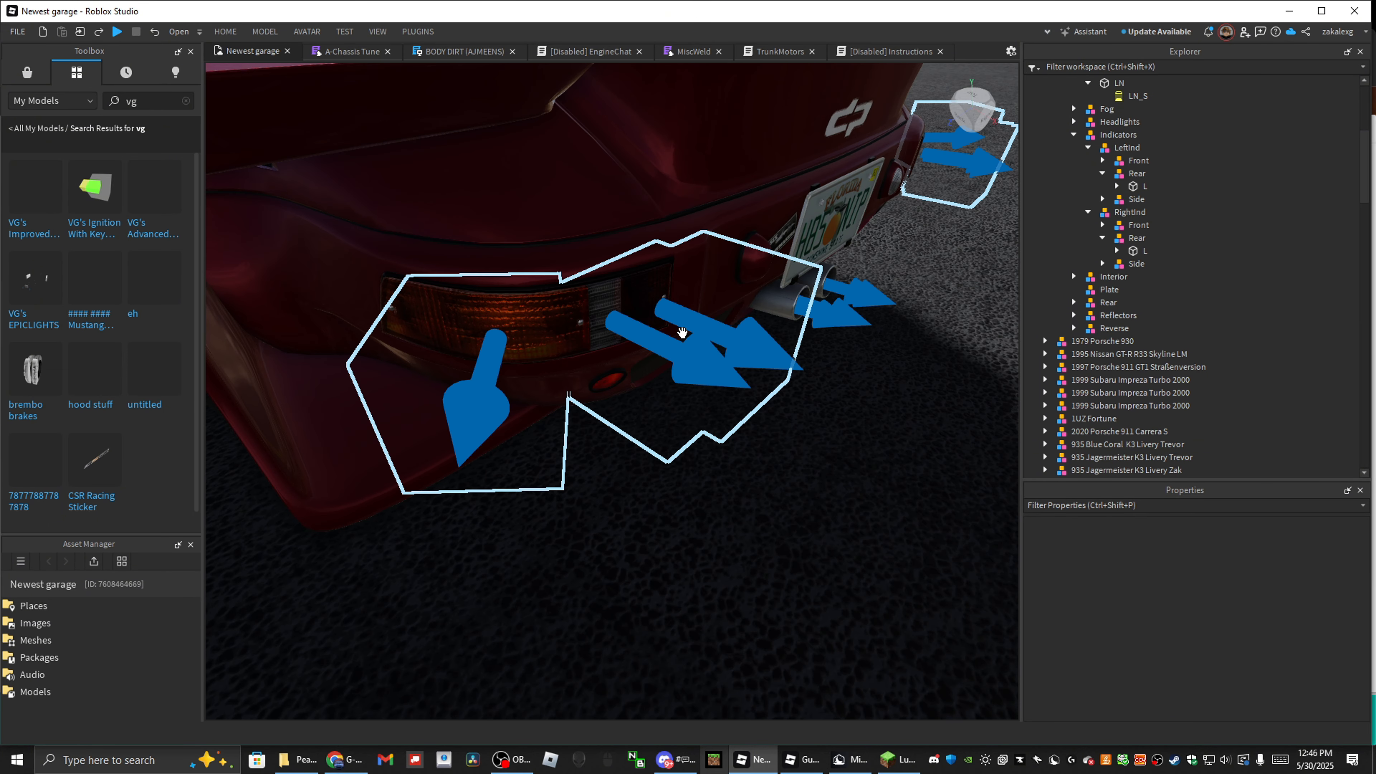
- Duplicate the Reverse LN part on the right tail light and shift the copy onto the neighboring amber section
click(673, 325)
click(1099, 295)
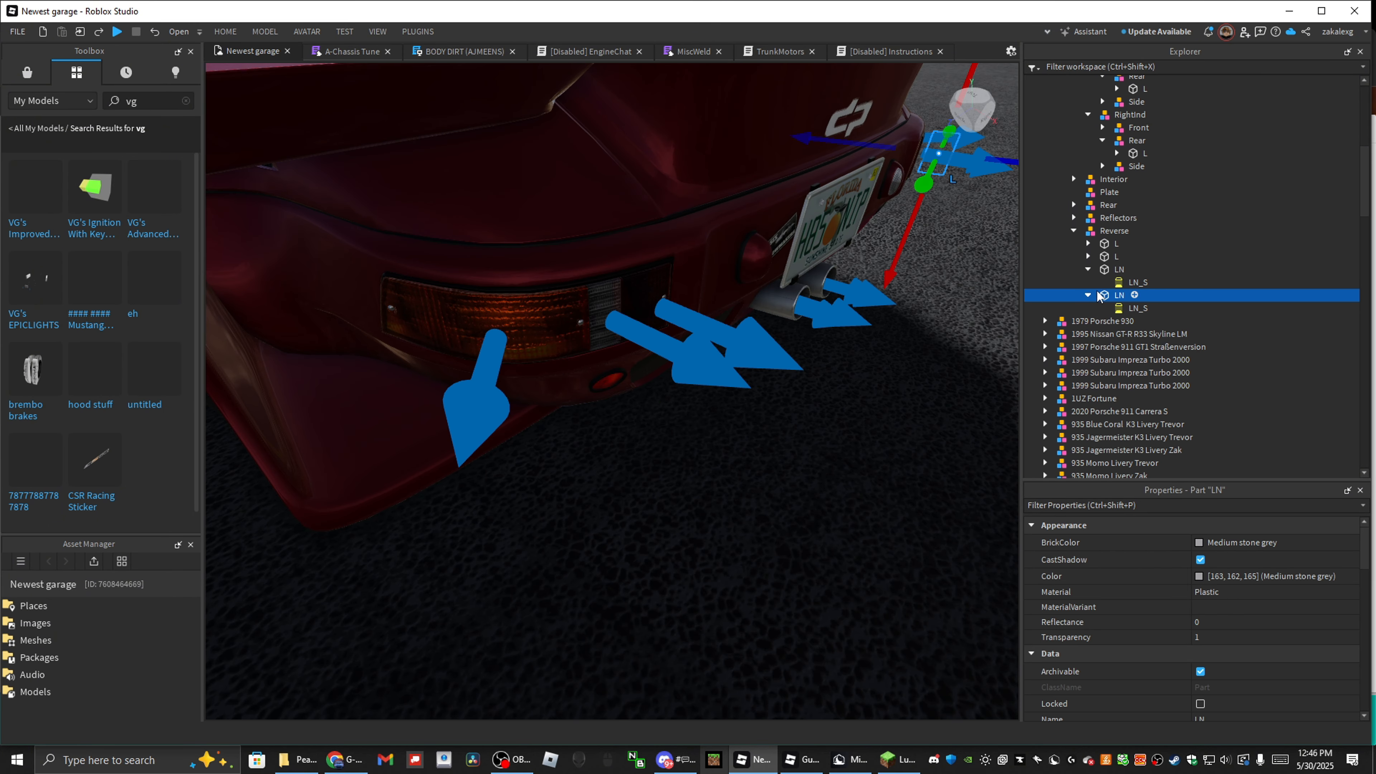
key(f)
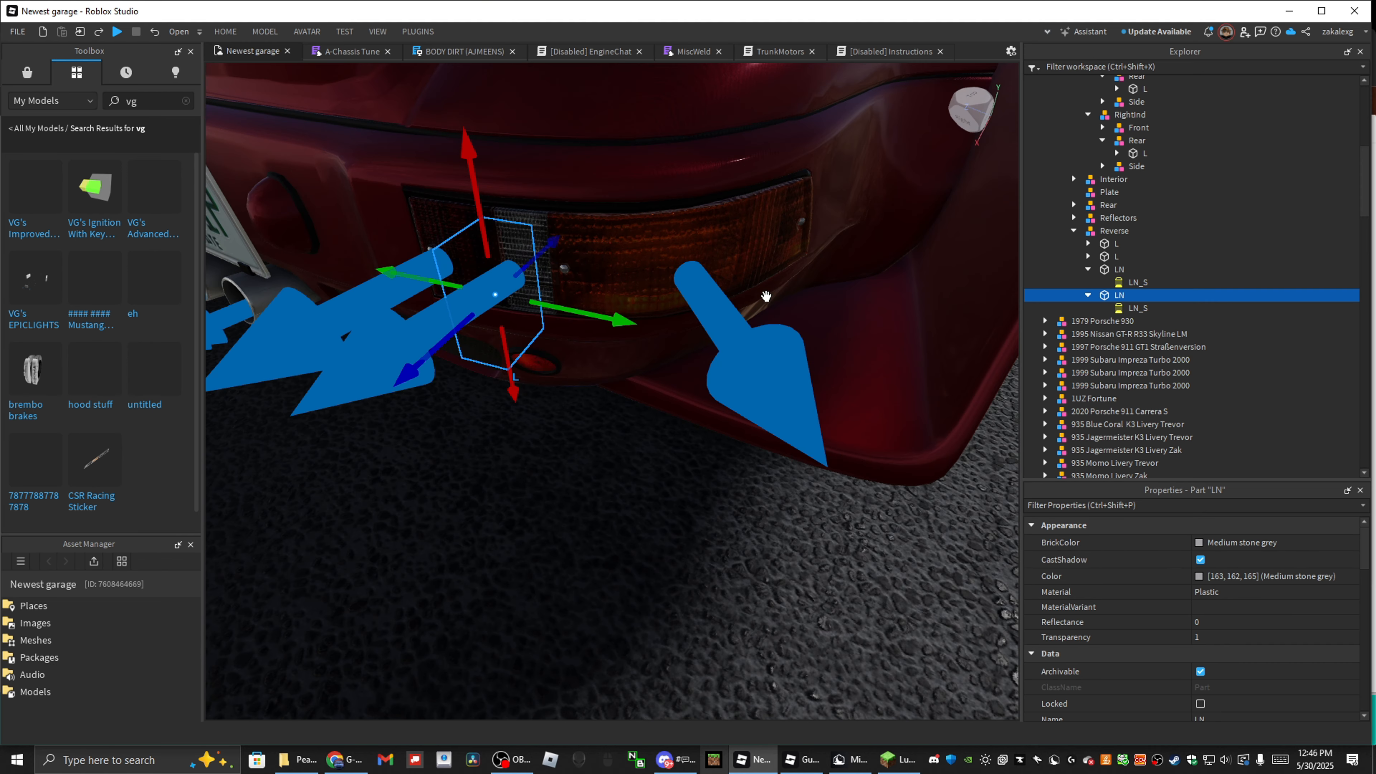
key(ctrl+d)
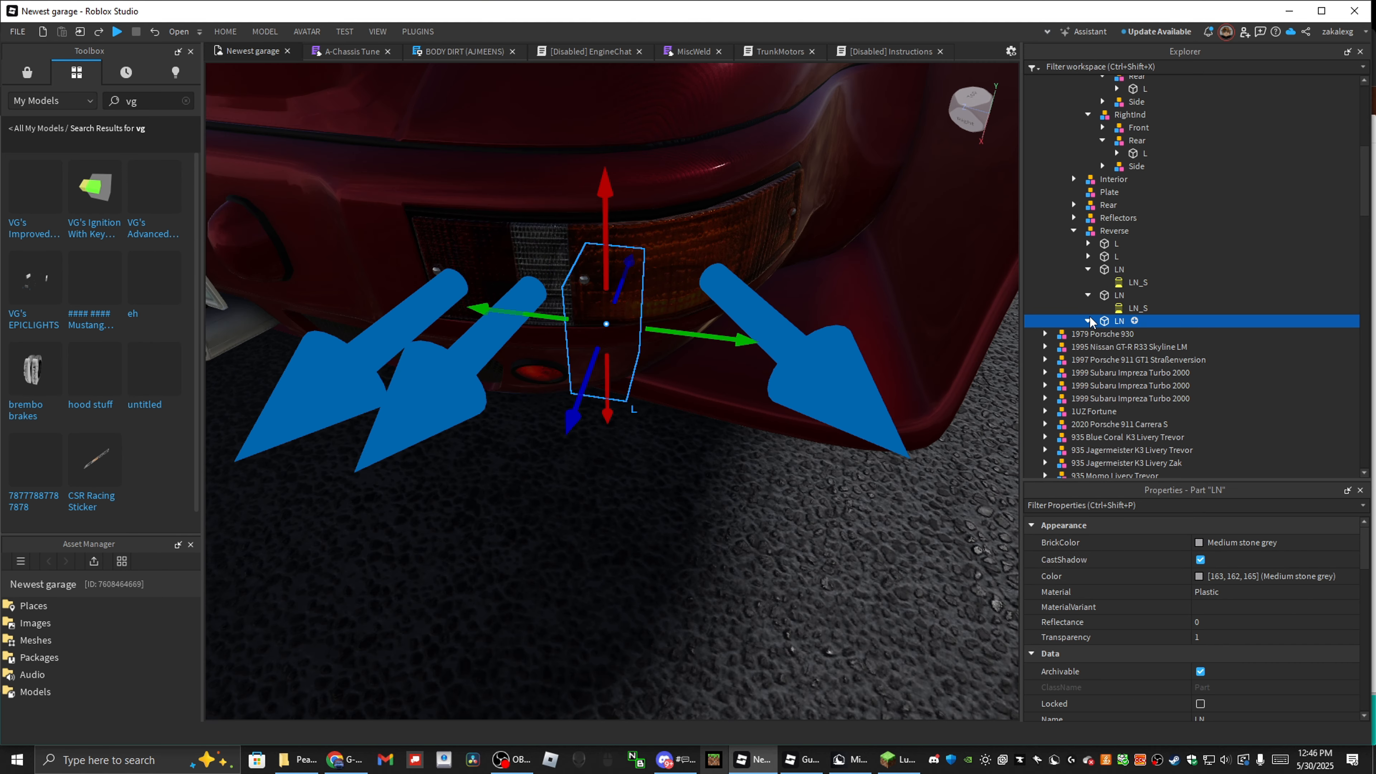
- Set the copied LN_S light's Brightness to 40 and move its LN part into RightInd's Rear group
click(1087, 320)
click(1119, 333)
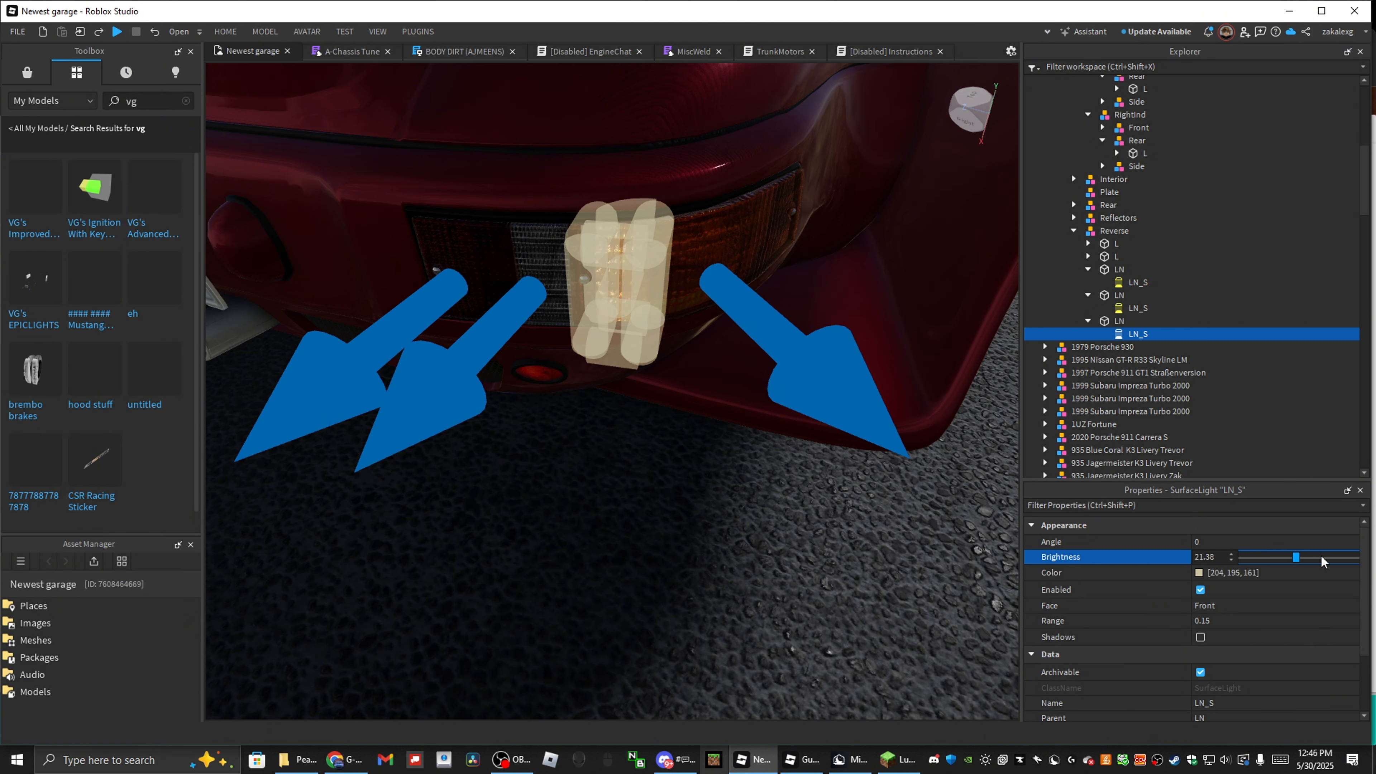
drag(1119, 320, 1206, 240)
click(1131, 252)
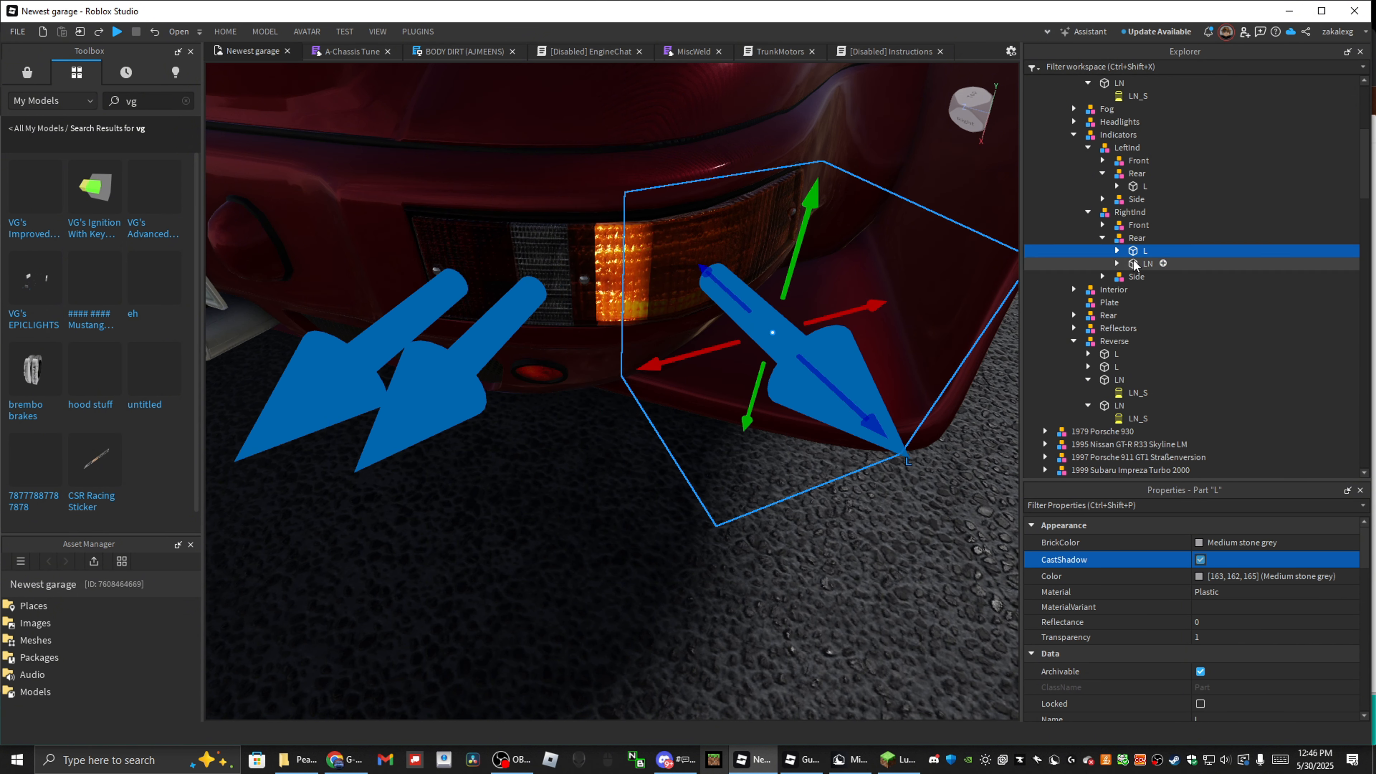
click(1134, 264)
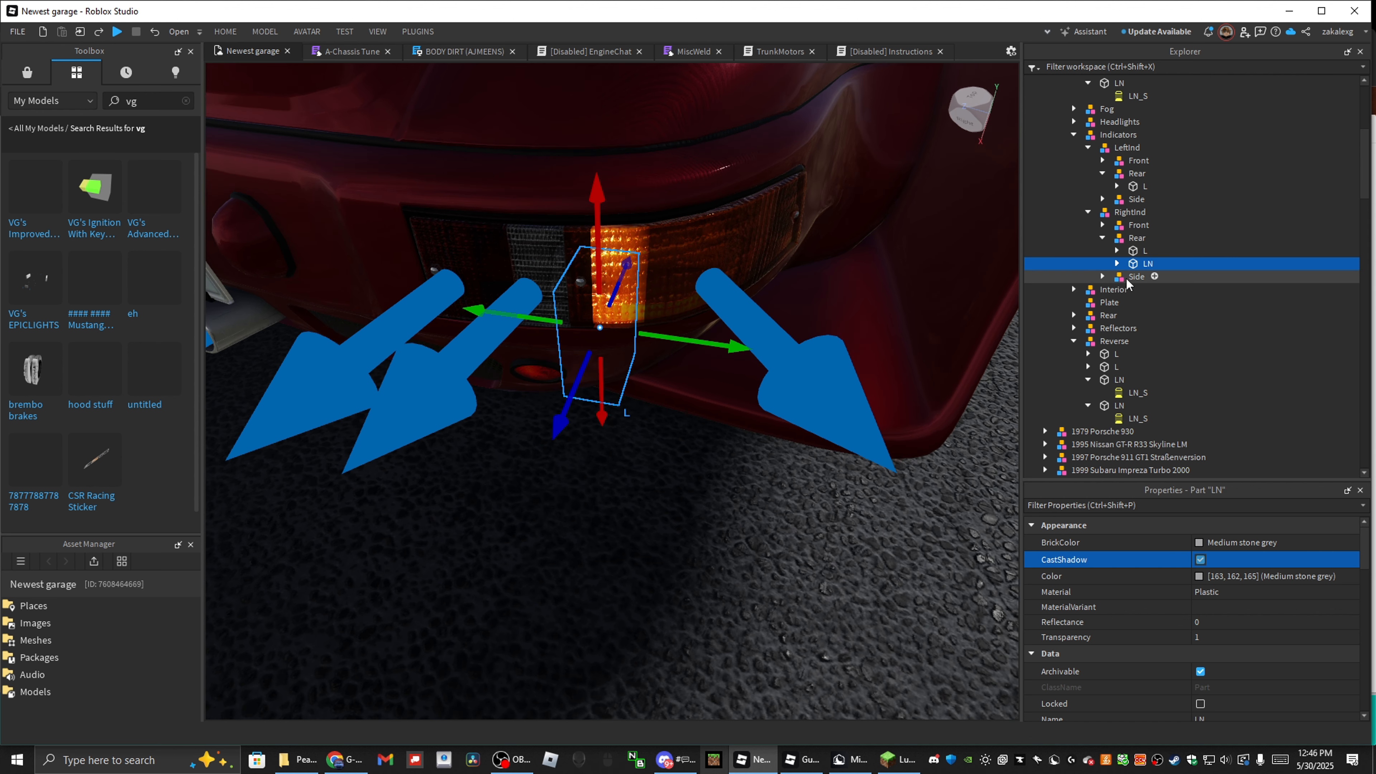
- Set the RightInd Rear LN_S light's color to orange 204, 104, 46
click(1116, 264)
click(1144, 276)
click(1200, 574)
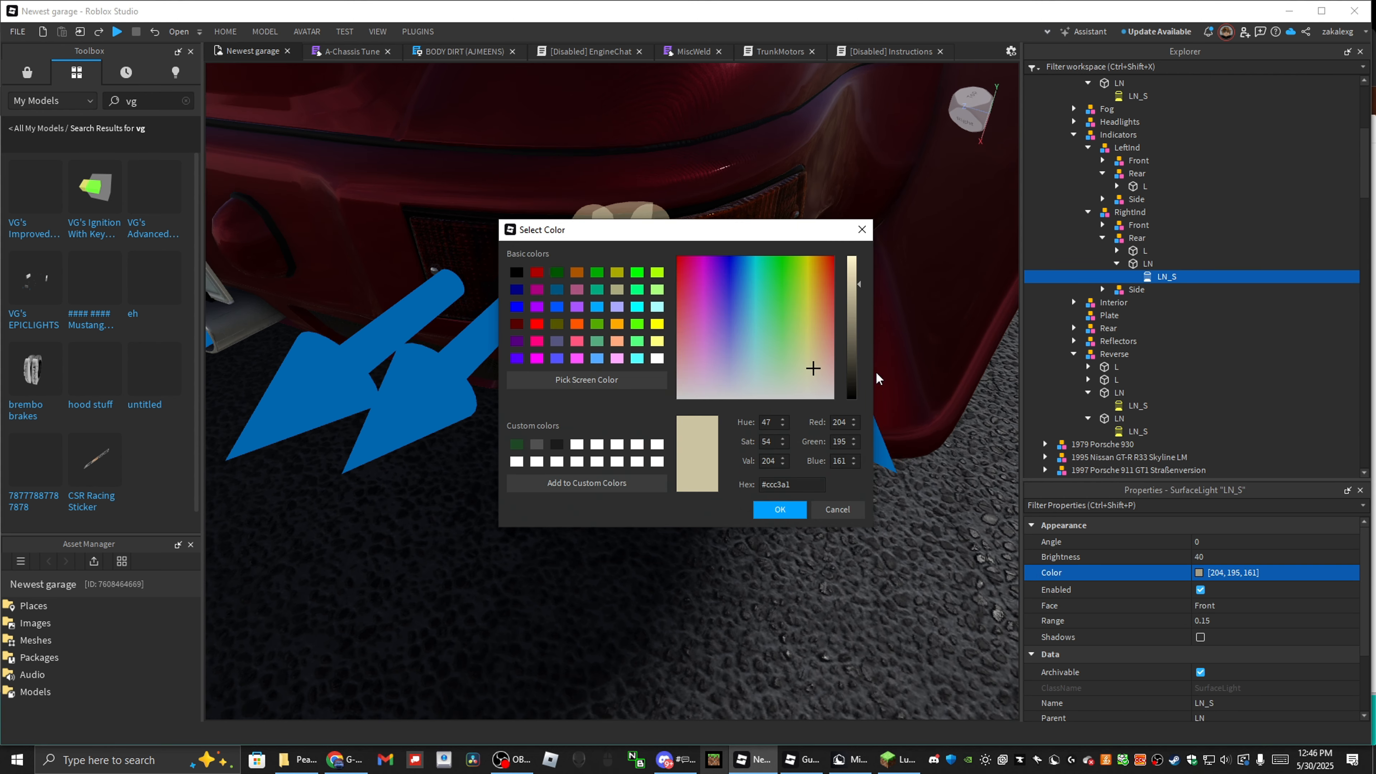
click(824, 288)
click(780, 509)
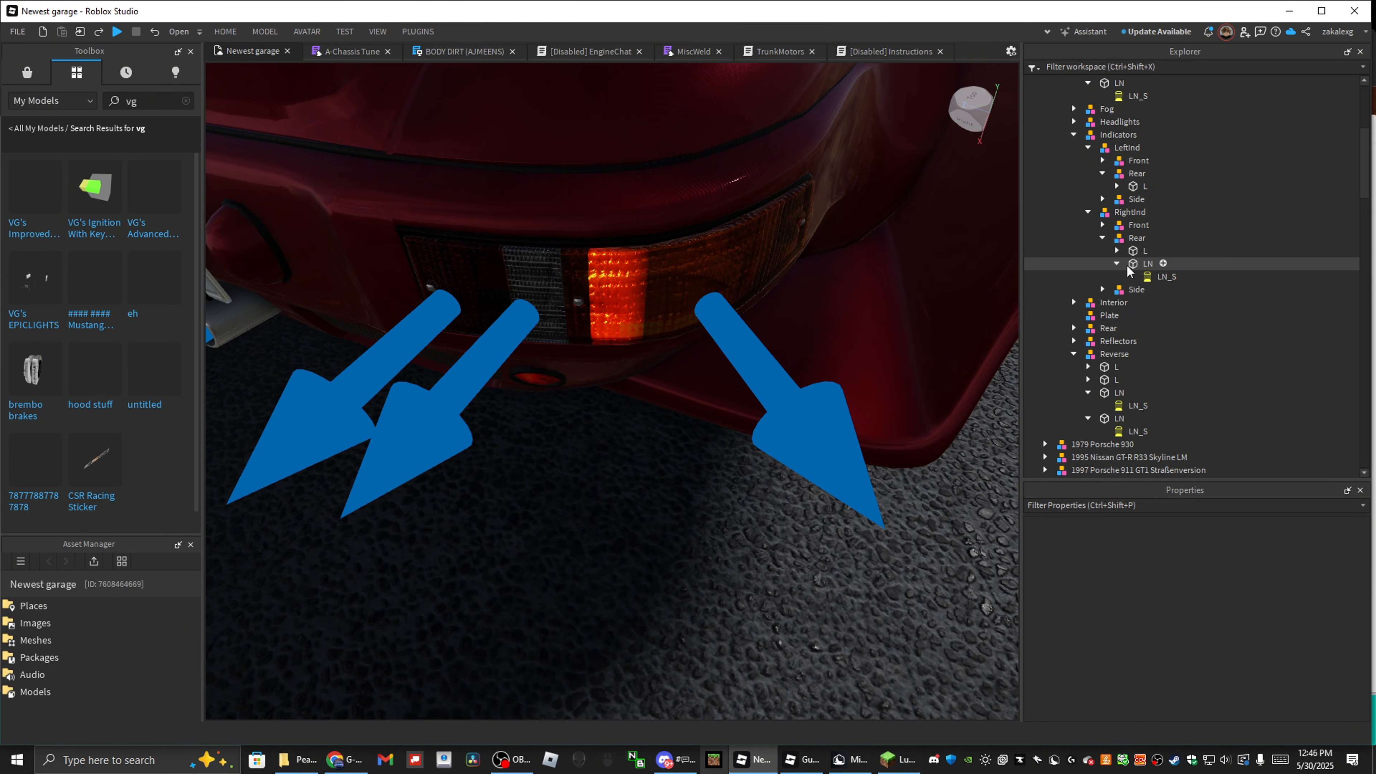
- Rotate the RightInd Rear LN part to angle its light toward the right tail light's amber section
click(602, 336)
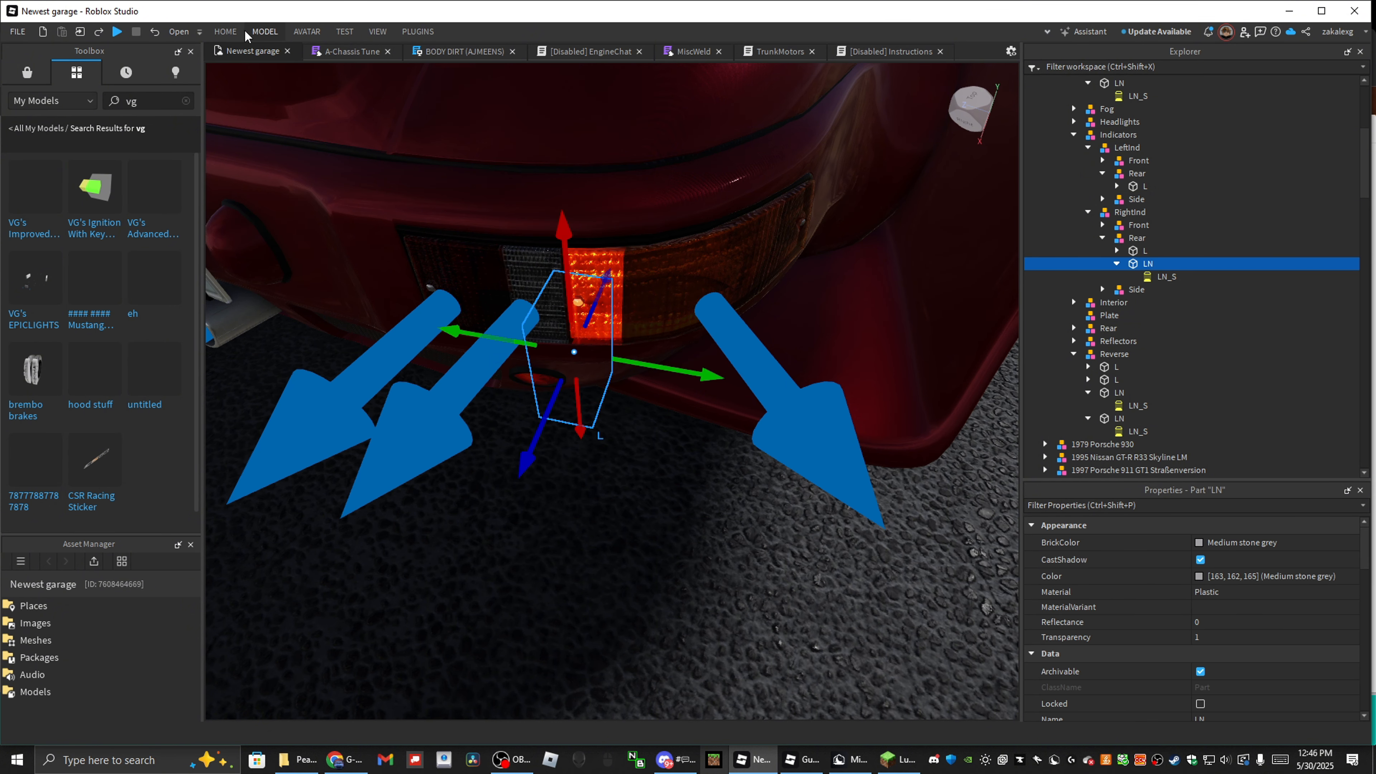
click(264, 32)
click(106, 60)
right_drag(579, 441, 594, 470)
drag(594, 470, 613, 458)
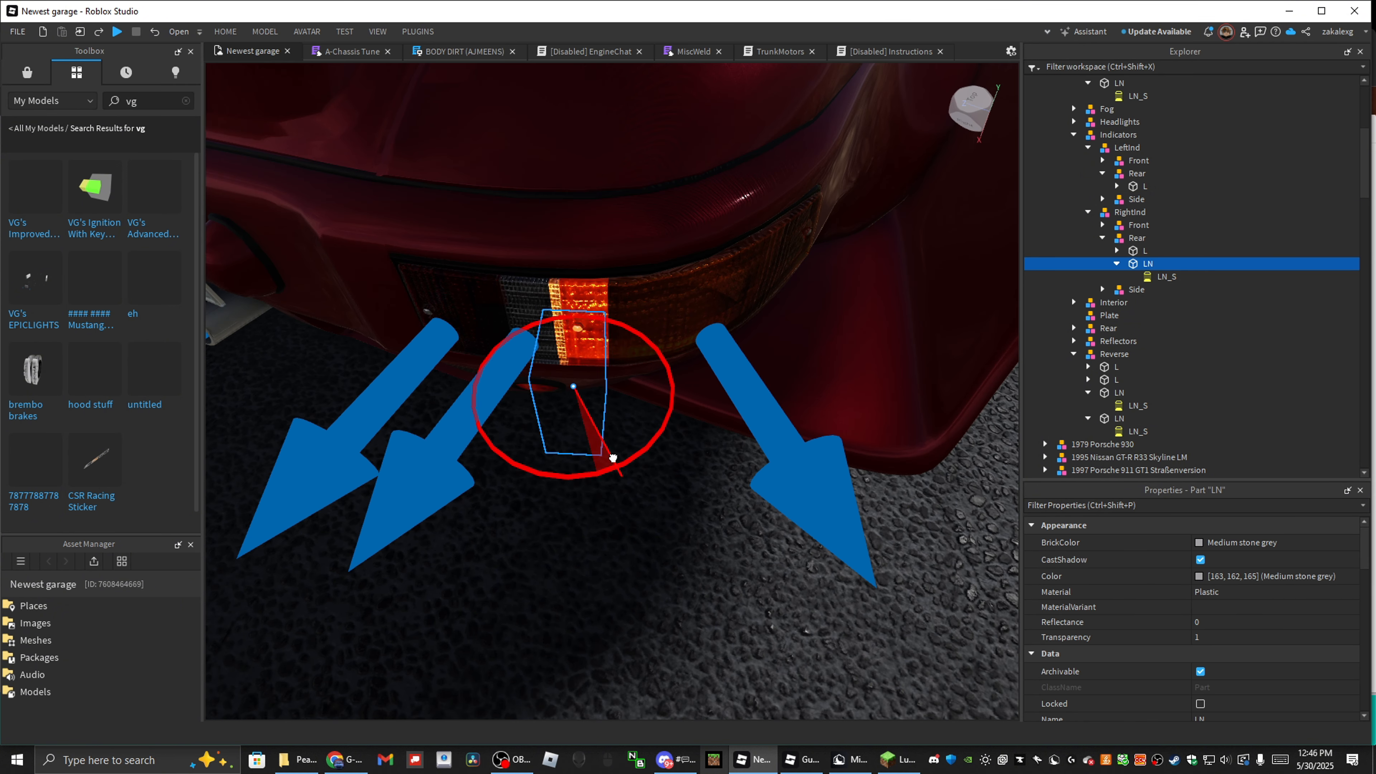
- Move the rotated LN part until its light lines up with the inner edge of the amber section
click(225, 33)
click(138, 63)
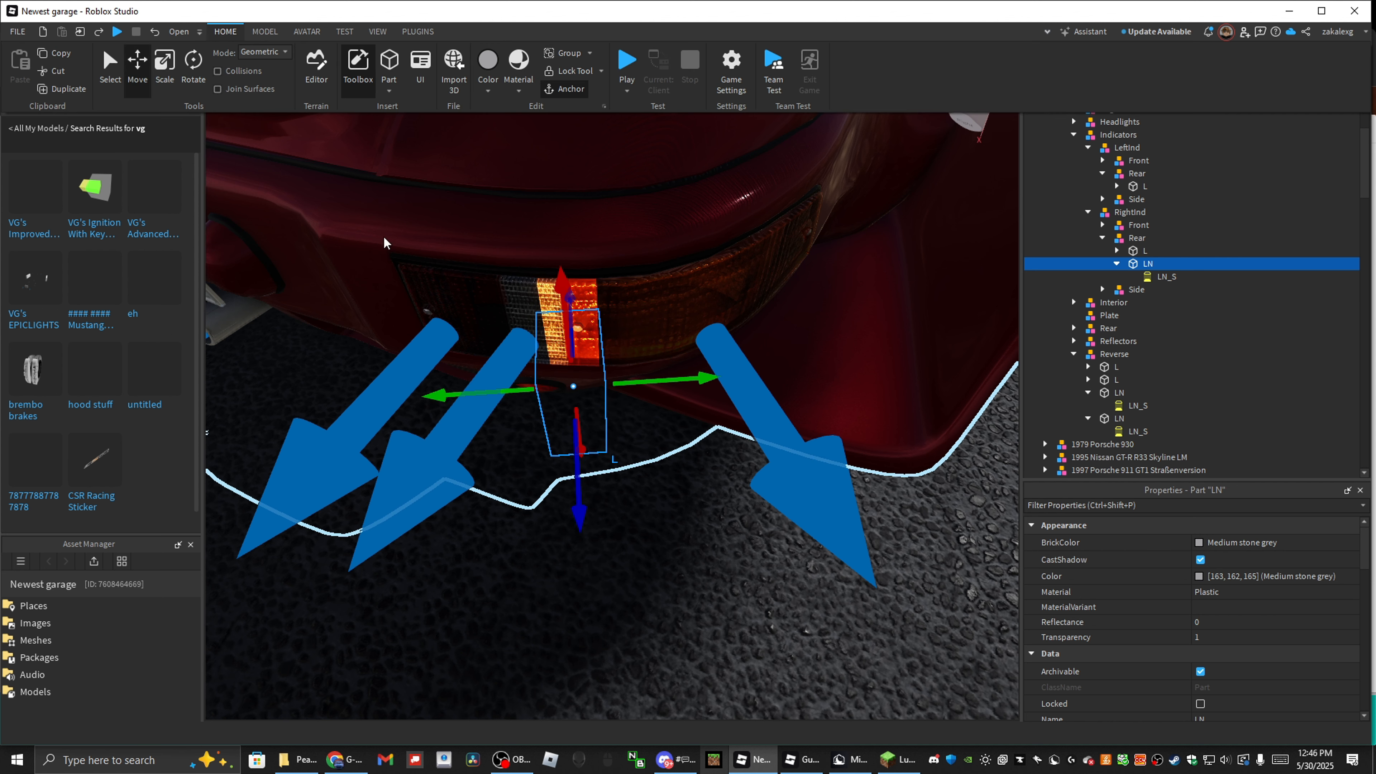
right_drag(631, 463, 656, 490)
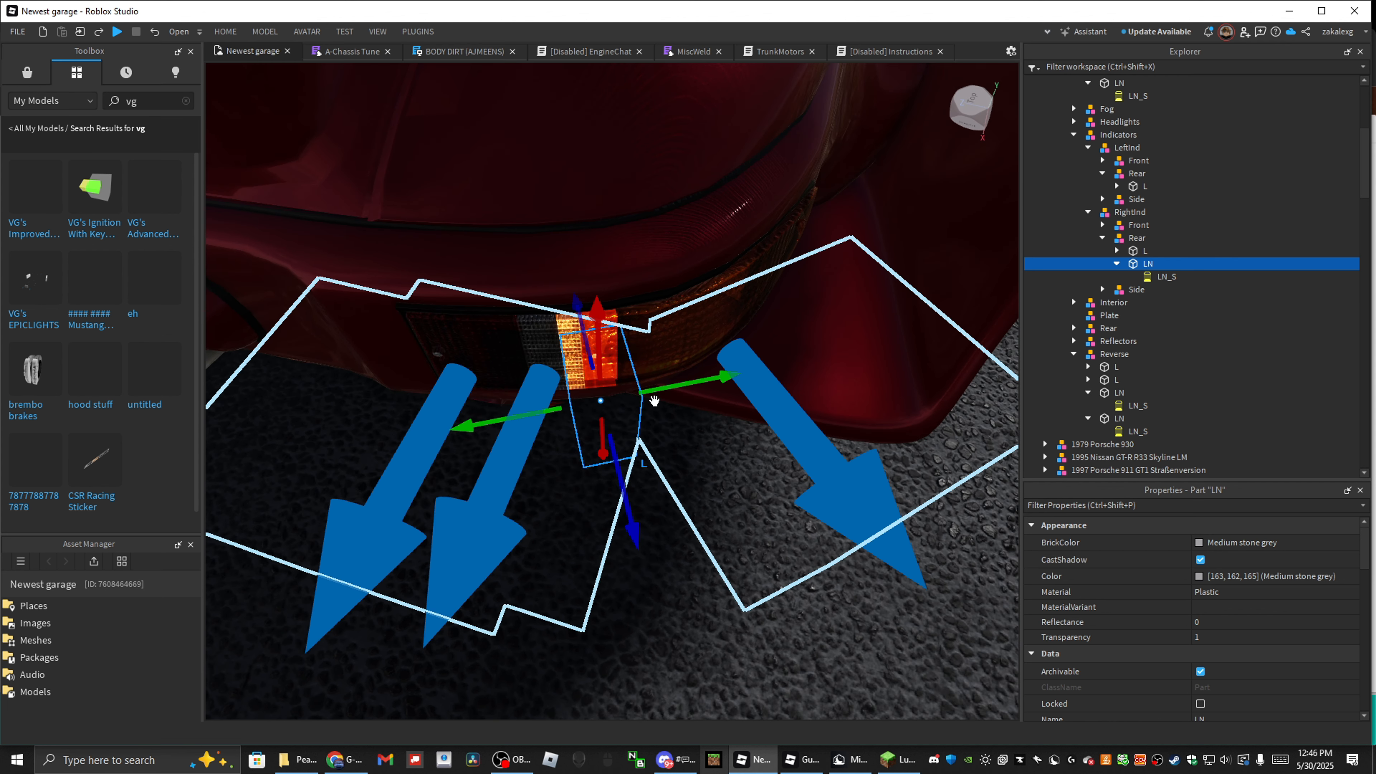
drag(655, 393, 701, 390)
right_drag(685, 403, 683, 395)
- Scale the RightInd Rear LN part wider so its light spreads outward across the amber section
click(241, 31)
click(165, 65)
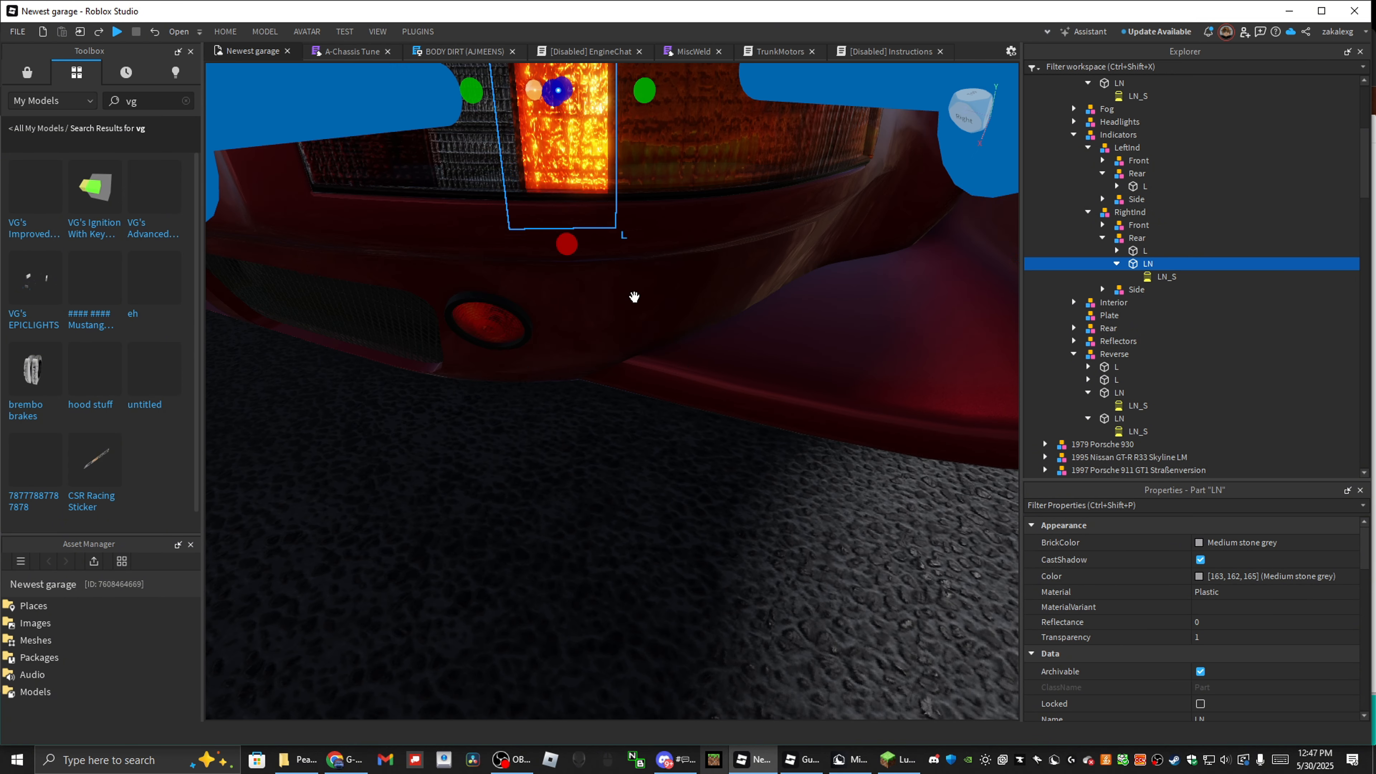
drag(562, 237, 563, 240)
right_drag(562, 240, 516, 234)
drag(645, 417, 886, 379)
key(s)
right_drag(867, 363, 866, 362)
key(w)
right_drag(785, 326, 784, 325)
key(s)
key(w)
key(s)
key(d)
right_drag(739, 267, 737, 267)
key(a)
right_drag(651, 338, 651, 338)
- Rotate the widened LN part to follow the tail light's curve and move it outward along the amber lens
click(225, 31)
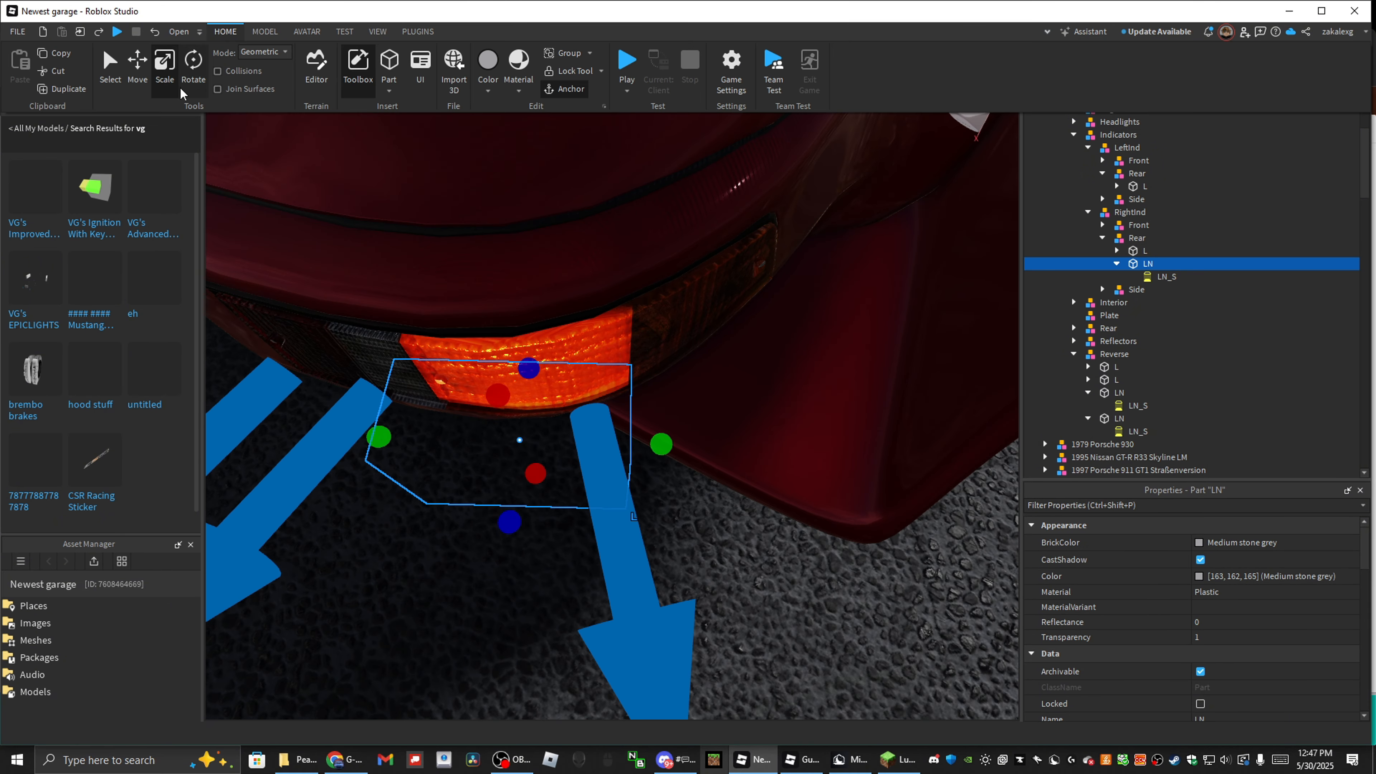
click(193, 57)
drag(583, 534, 604, 506)
click(224, 32)
click(139, 63)
right_drag(602, 391, 601, 392)
drag(602, 390, 662, 403)
key(a)
right_drag(666, 394, 666, 394)
- Scale the LN part at both ends to cover the amber lens from its inner edge to near the outer corner
click(224, 33)
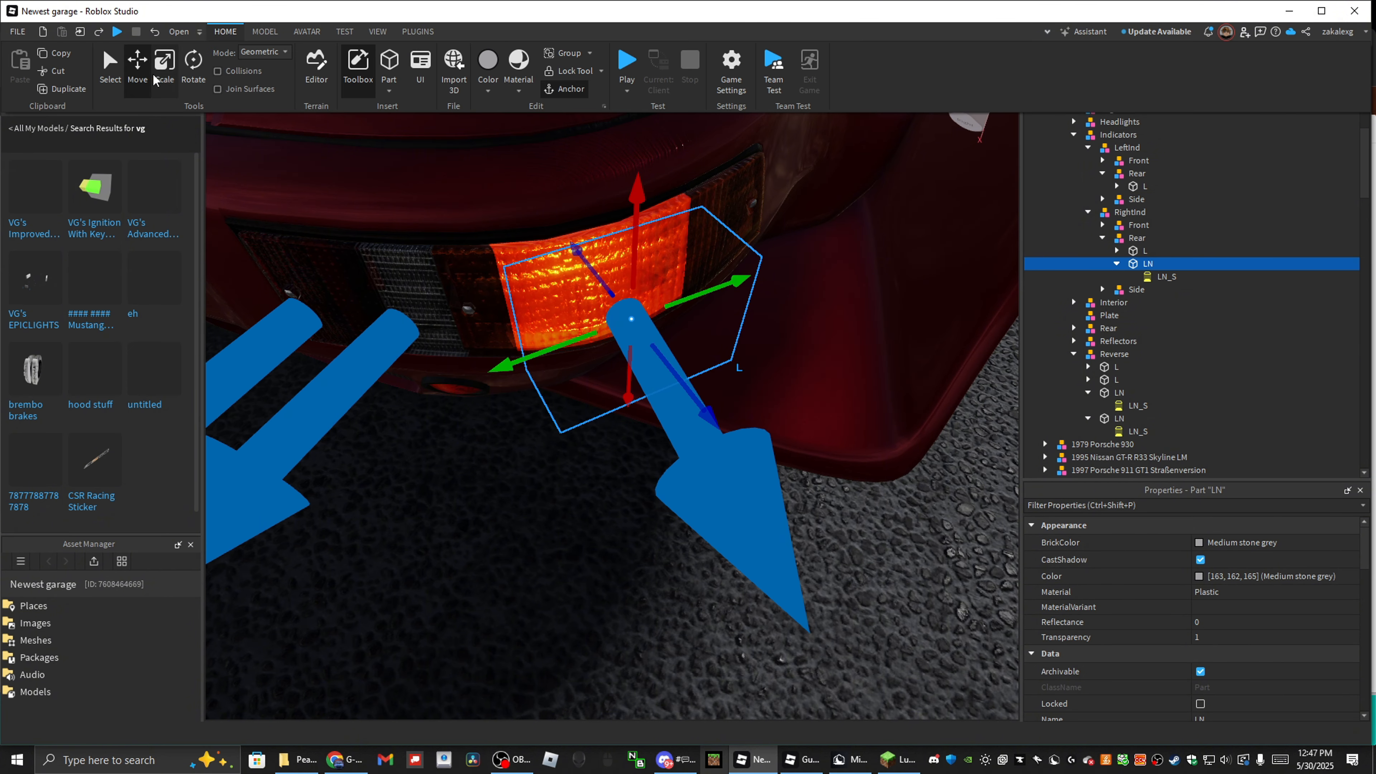
click(163, 71)
right_drag(520, 341, 518, 343)
drag(500, 397, 461, 407)
right_drag(491, 383, 498, 371)
right_drag(541, 192, 540, 192)
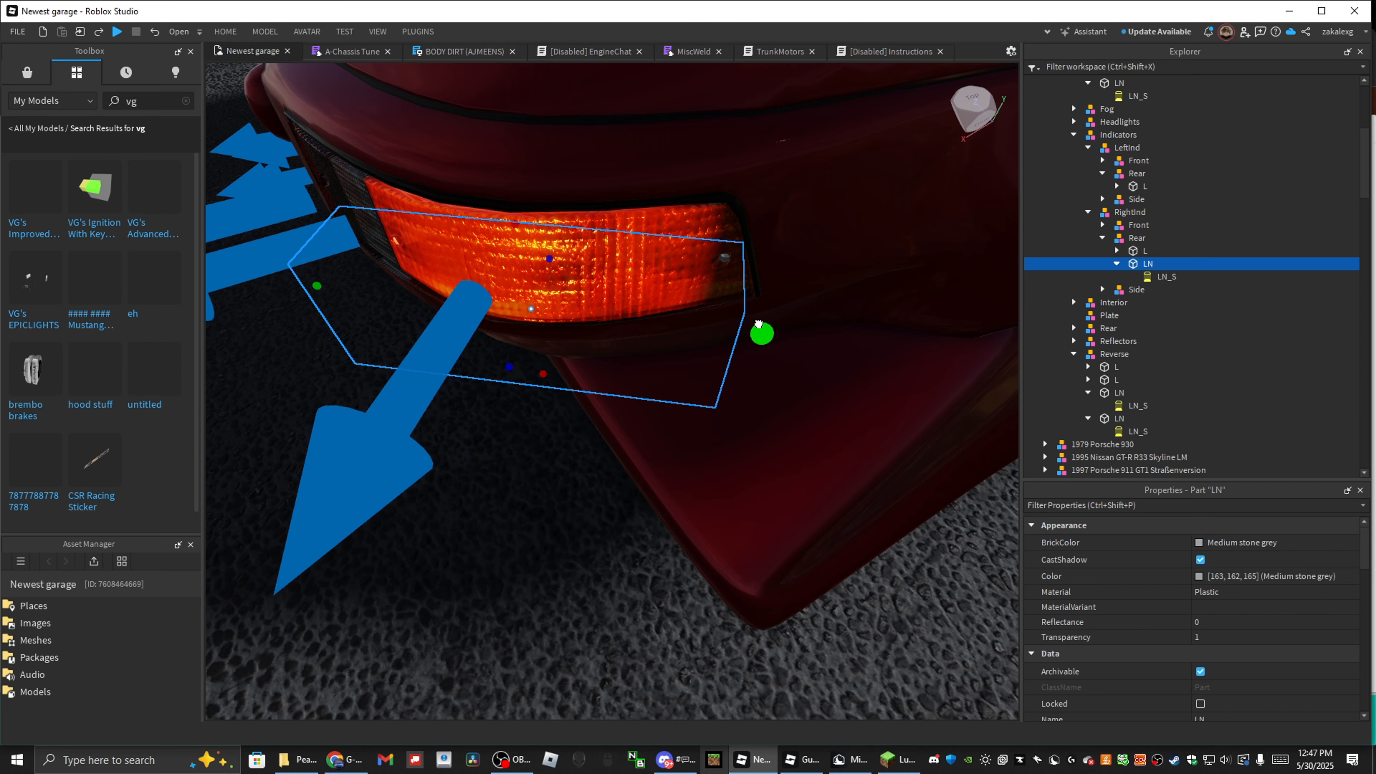
right_drag(761, 288, 759, 288)
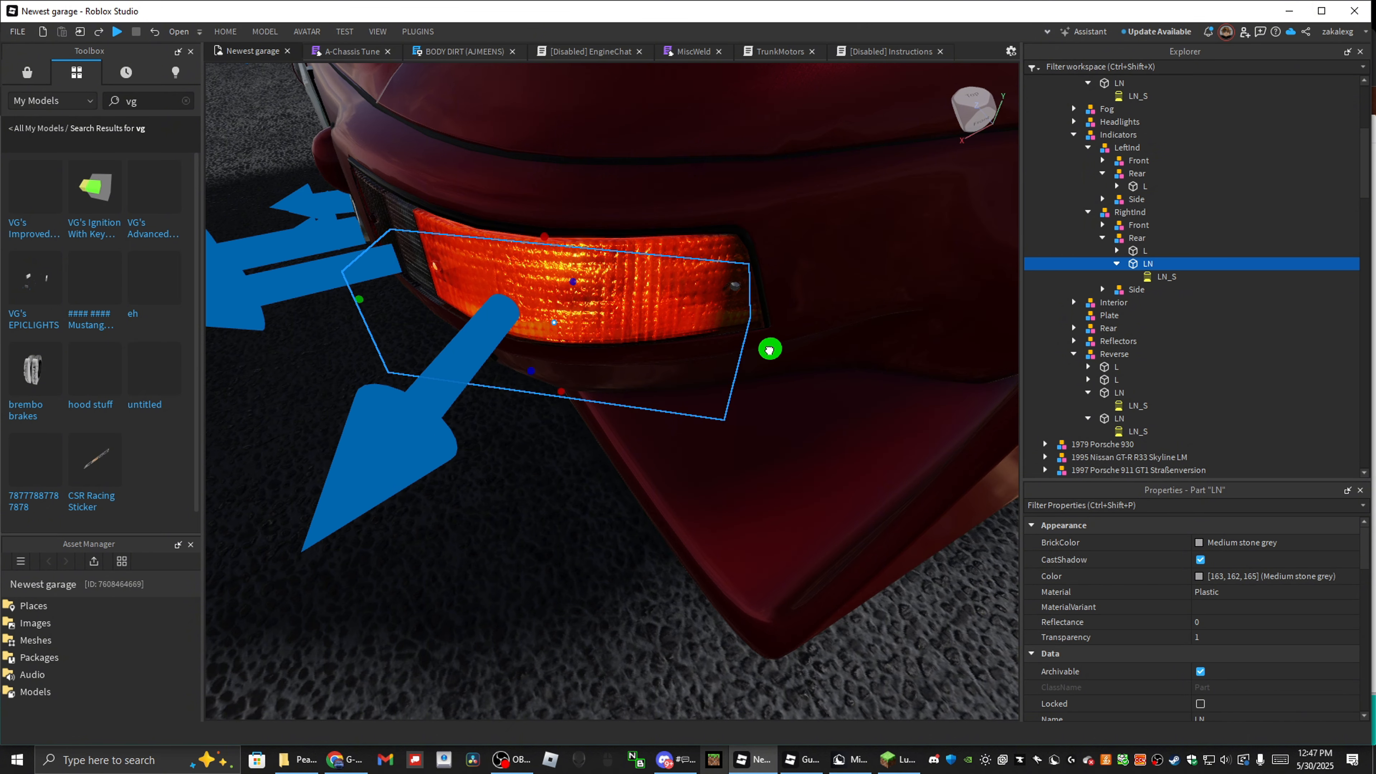
right_drag(626, 209, 626, 209)
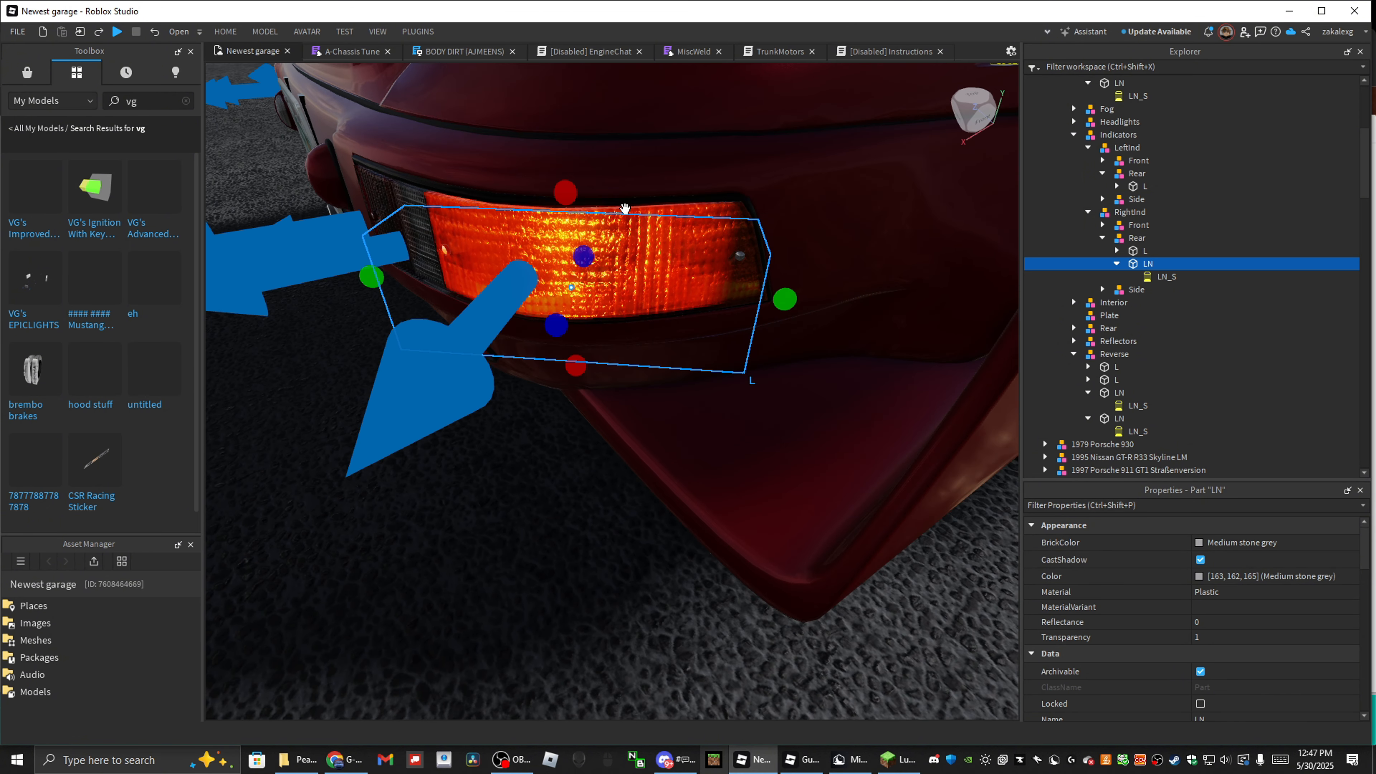
- Duplicate the RightInd Rear LN part, narrow the copy, and position it at the amber lens's outer corner
key(ctrl+d)
drag(378, 279, 591, 308)
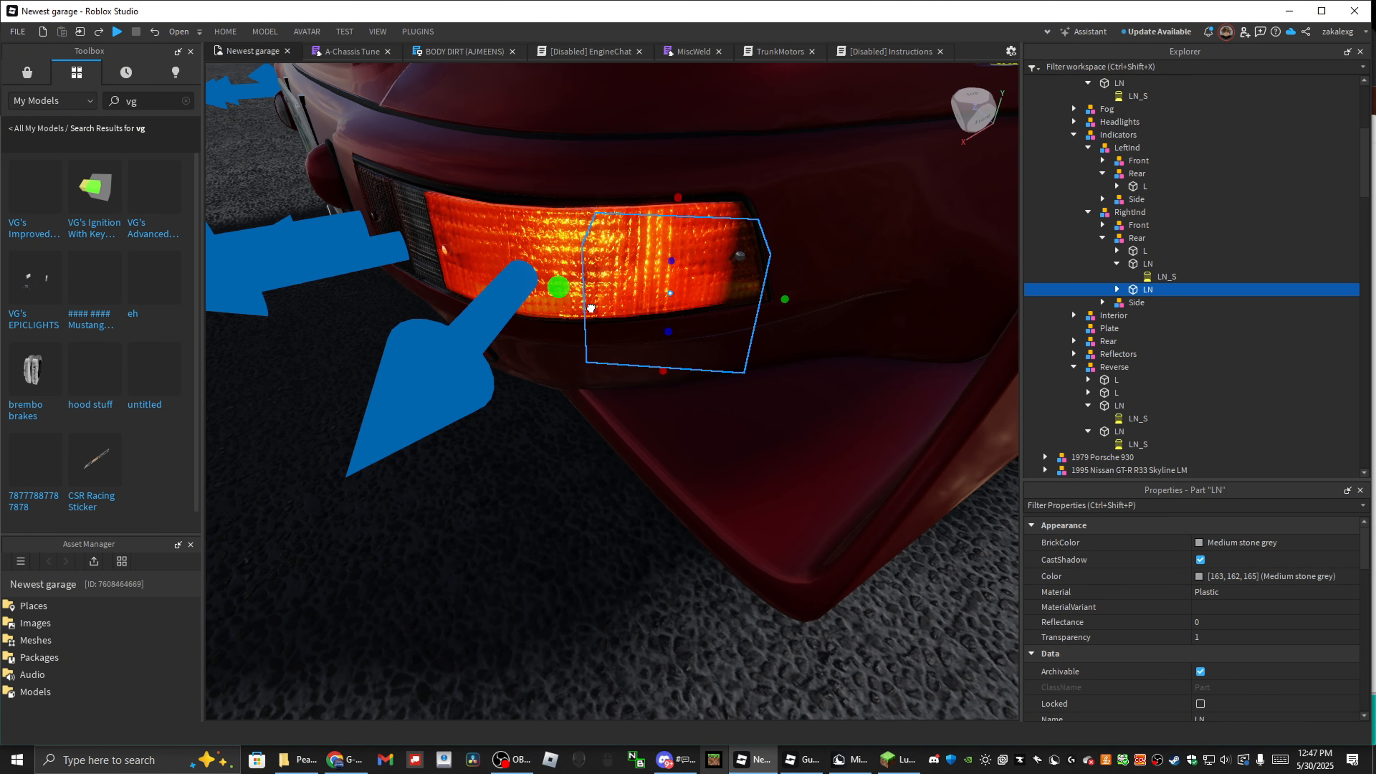
drag(709, 319, 703, 307)
right_drag(703, 307, 703, 308)
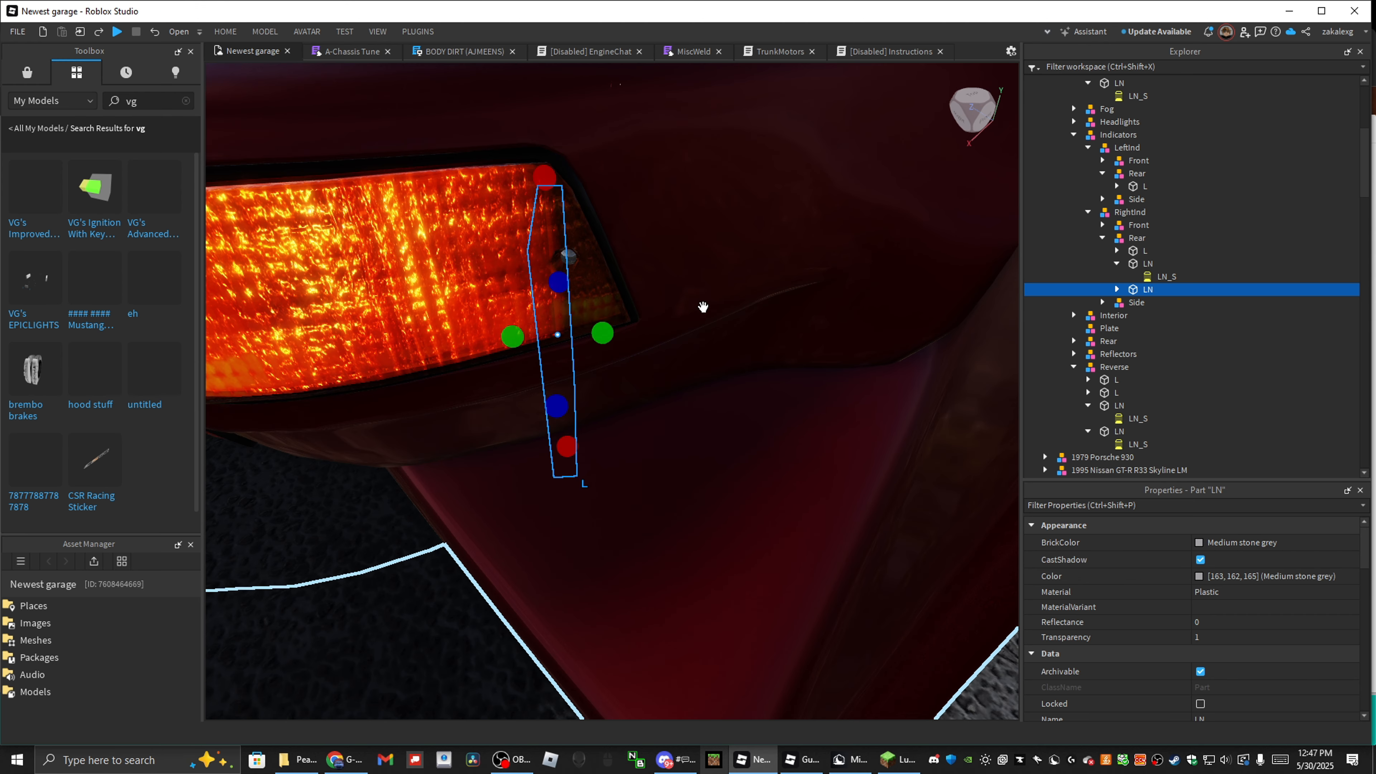
click(226, 31)
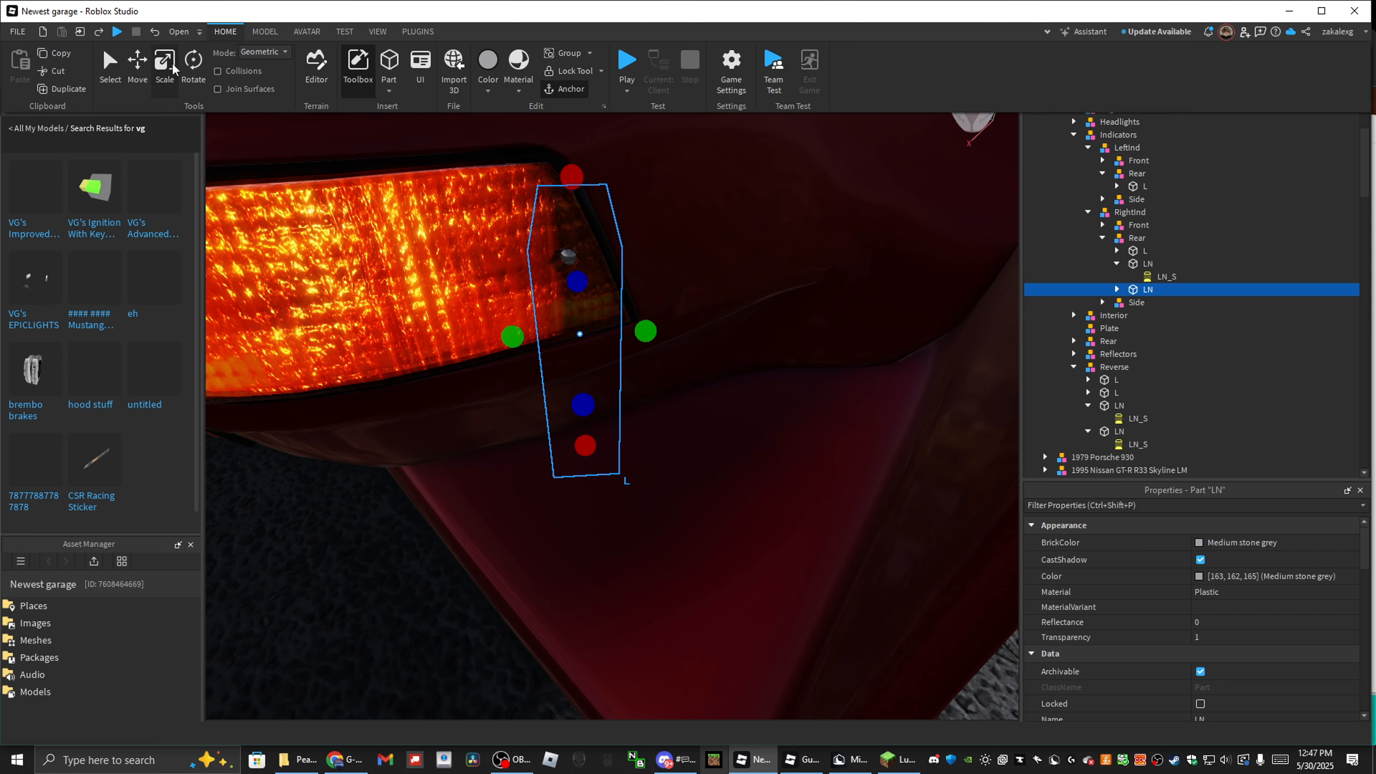
click(358, 54)
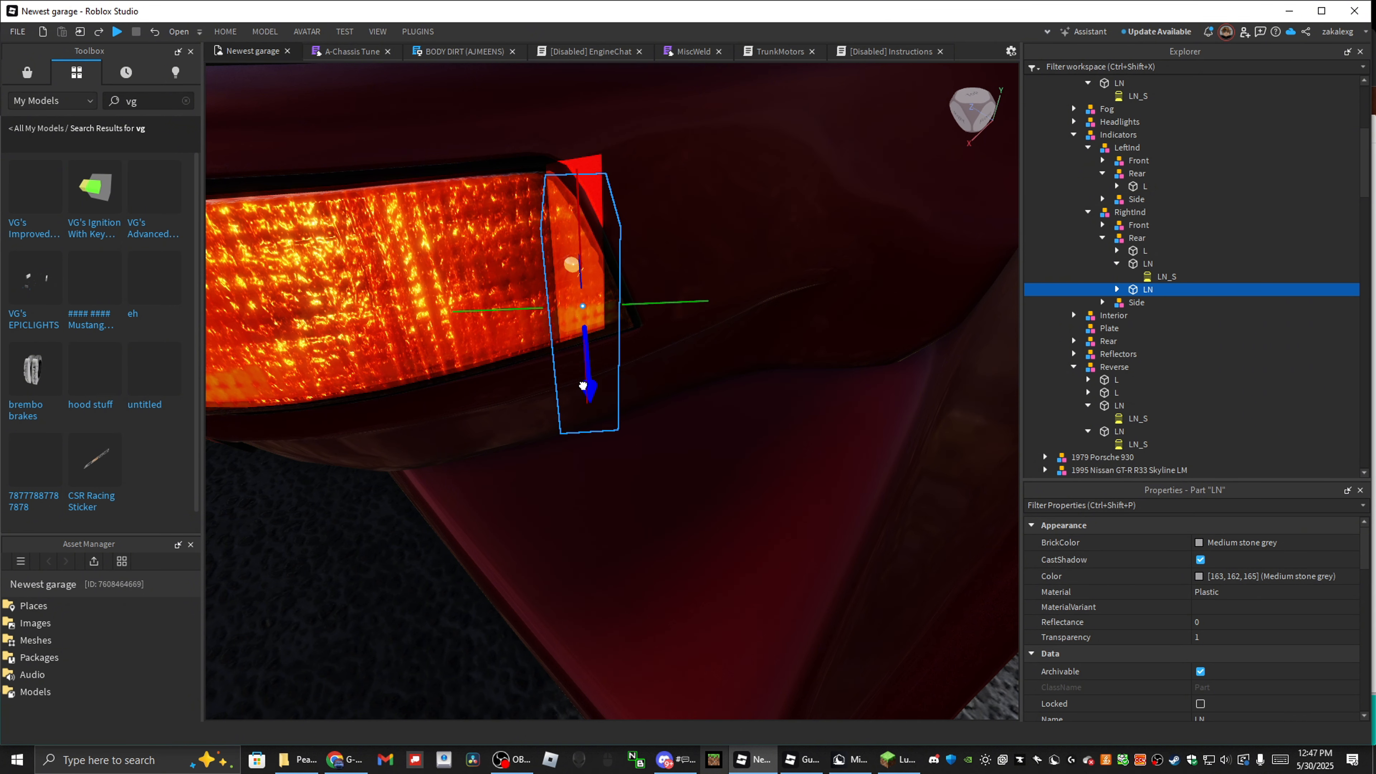
- Rotate the LN copy to match the lens's slanted outer edge and scale it wider over the corner
click(217, 30)
right_drag(630, 222, 631, 222)
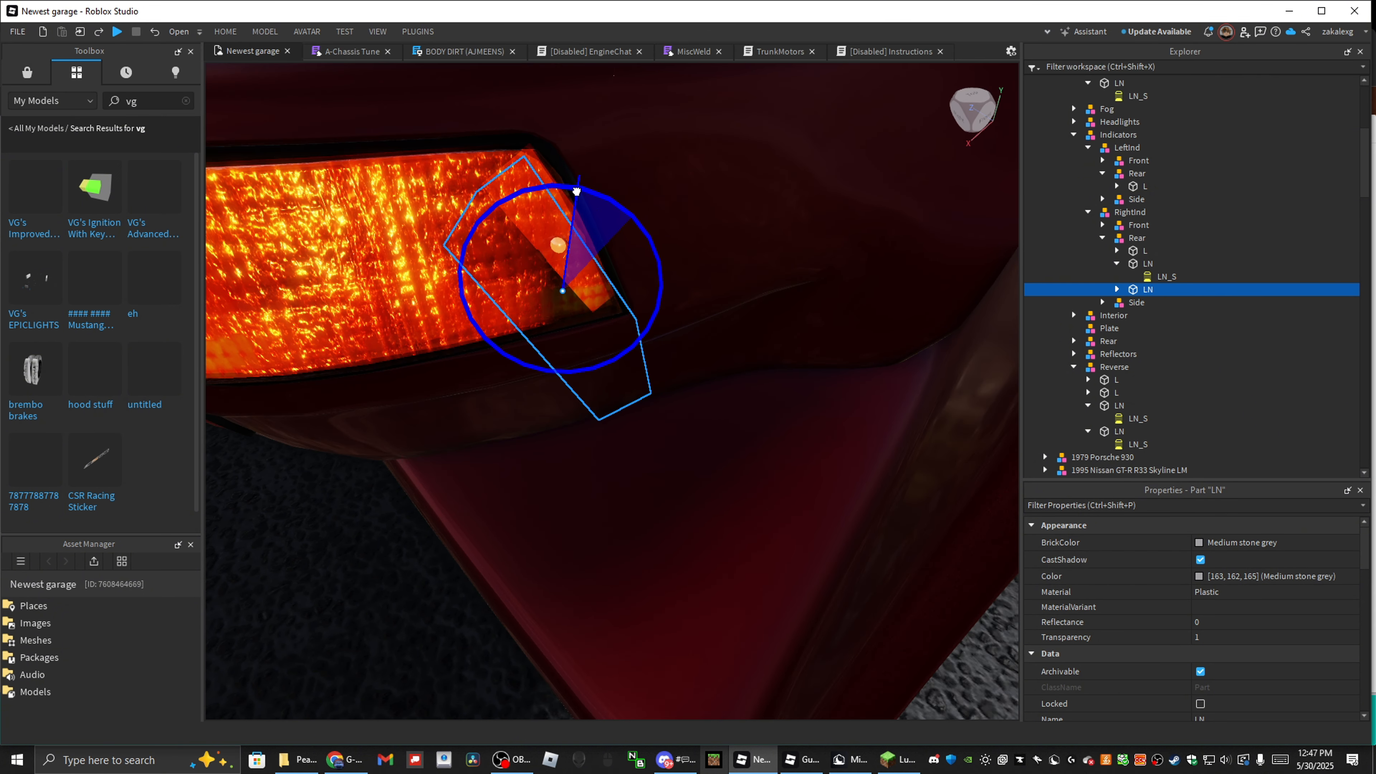
click(232, 30)
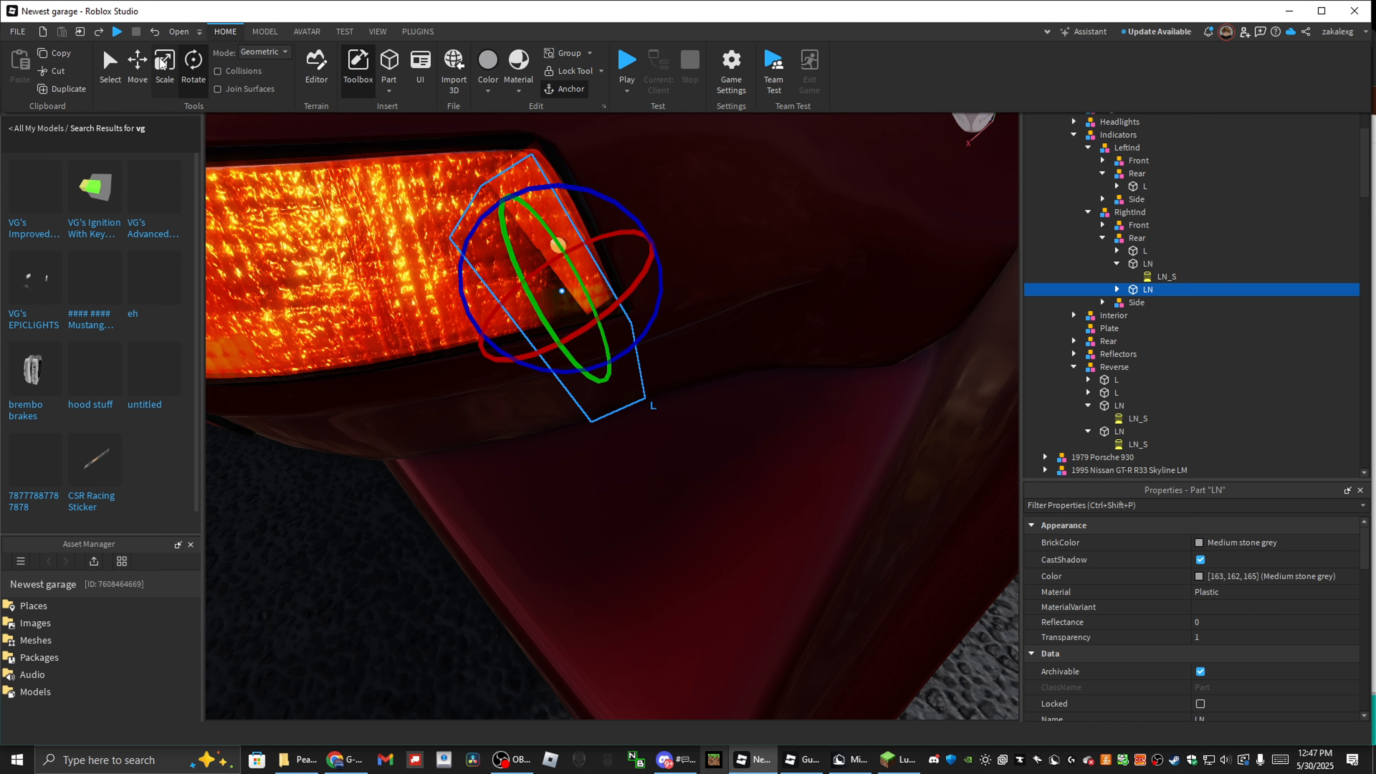
click(392, 53)
right_drag(444, 150, 443, 149)
drag(519, 251, 433, 299)
drag(573, 322, 565, 307)
scroll(565, 308, down, 3)
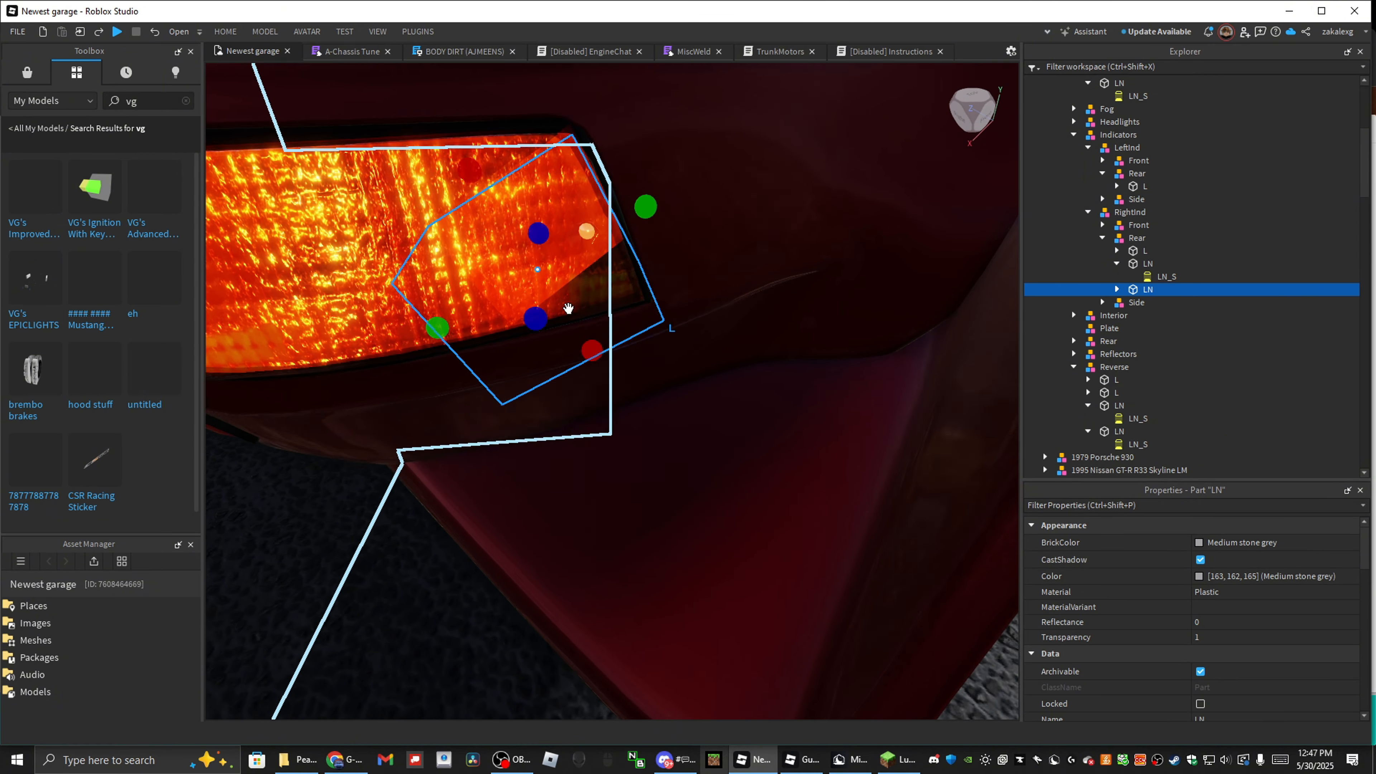
right_drag(572, 308, 571, 307)
scroll(574, 308, up, 3)
right_drag(610, 255, 646, 232)
scroll(617, 252, down, 3)
click(645, 234)
scroll(646, 232, up, 3)
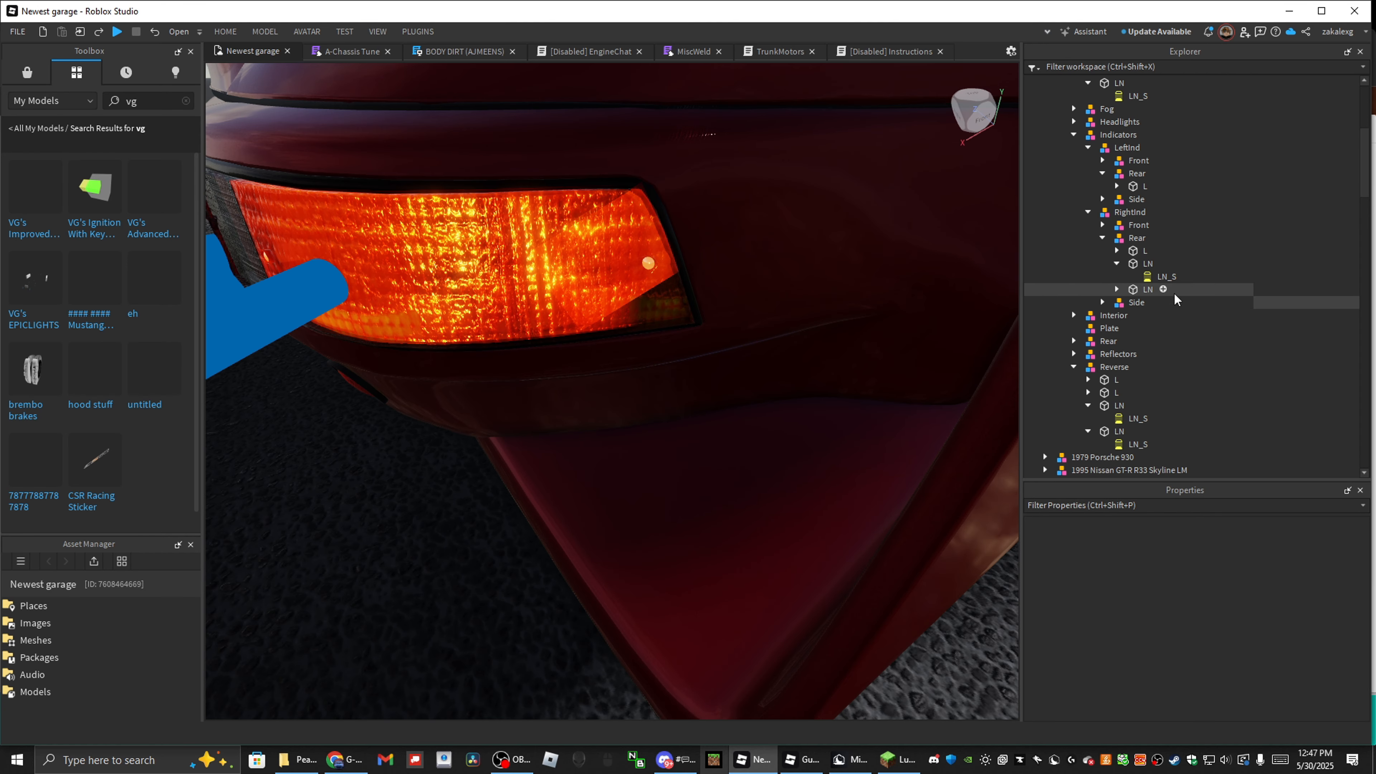
- Insert a SpotLight into the copied RightInd Rear LN part and rename it LN_S
click(1119, 432)
click(1118, 407)
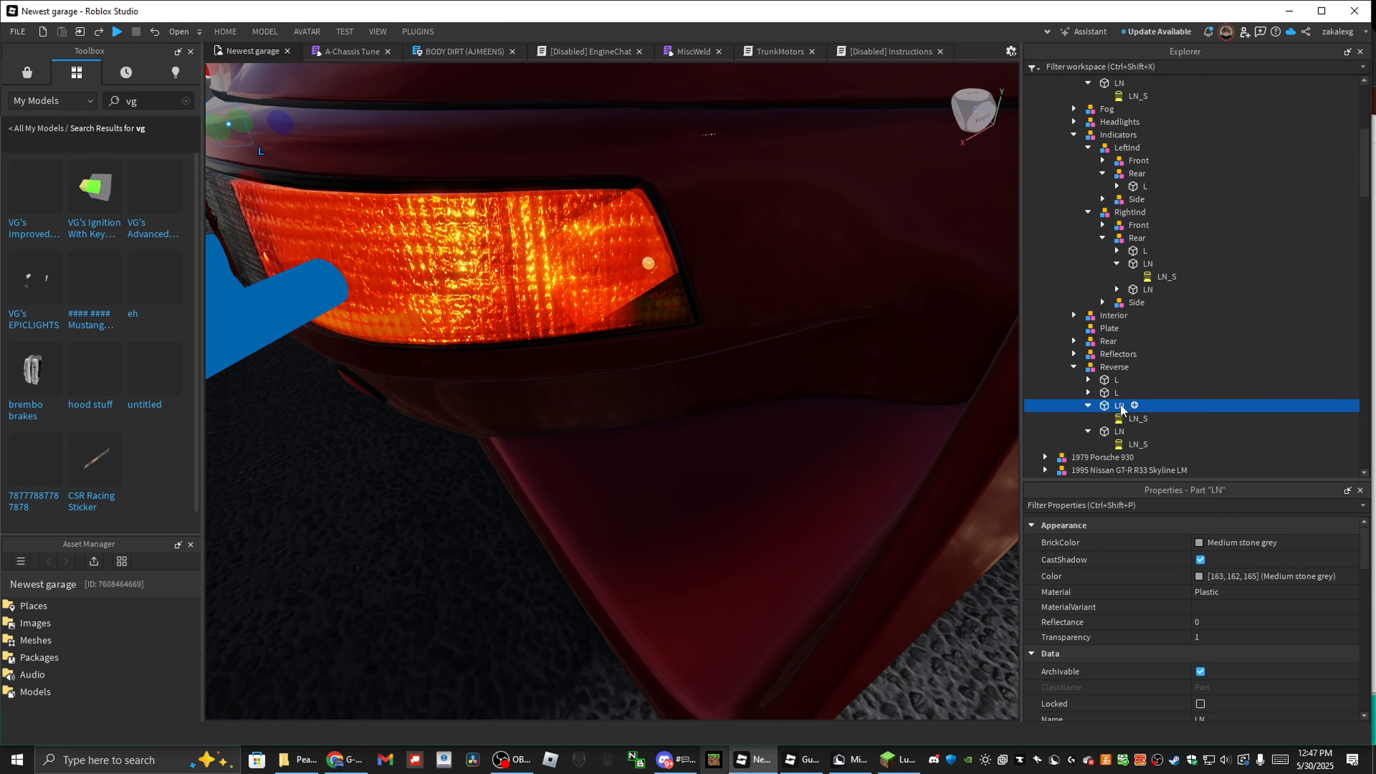
click(1145, 290)
click(1164, 290)
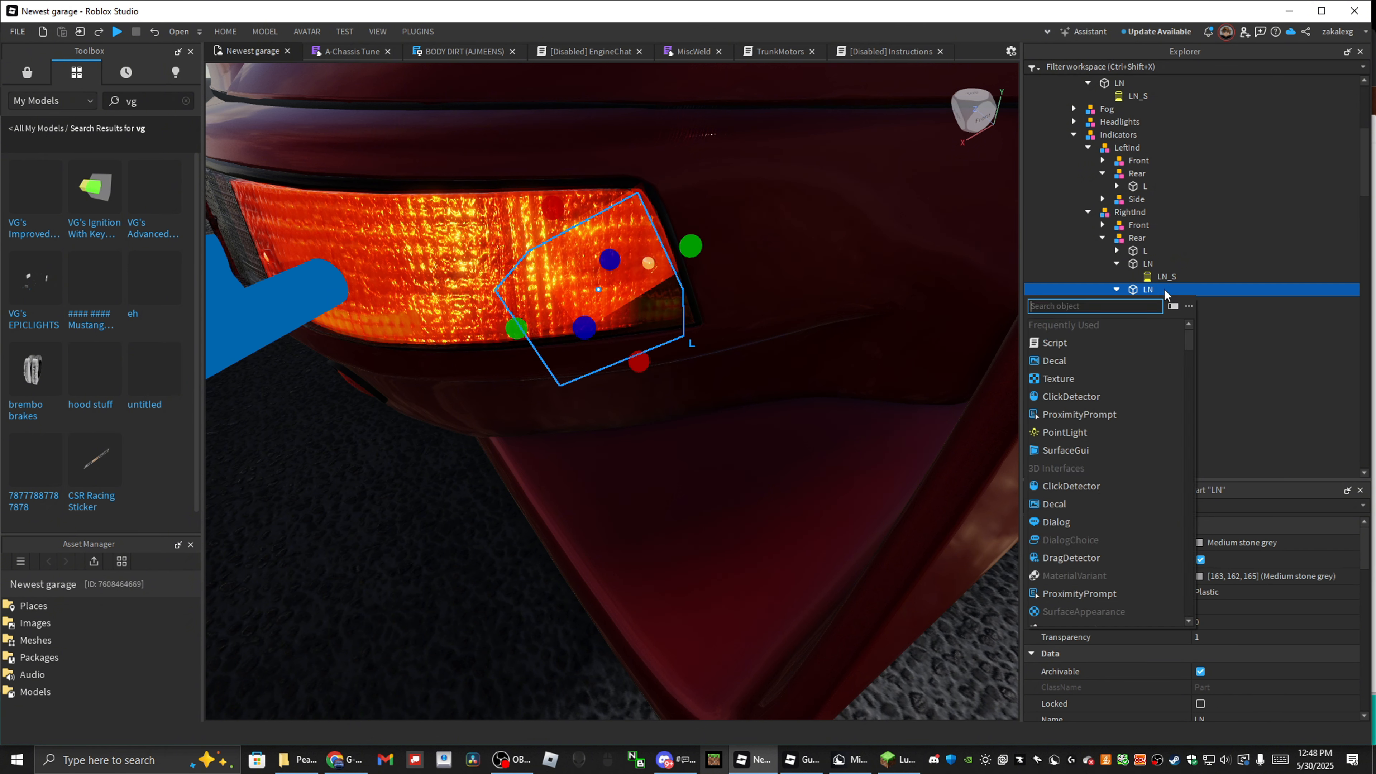
text(spot)
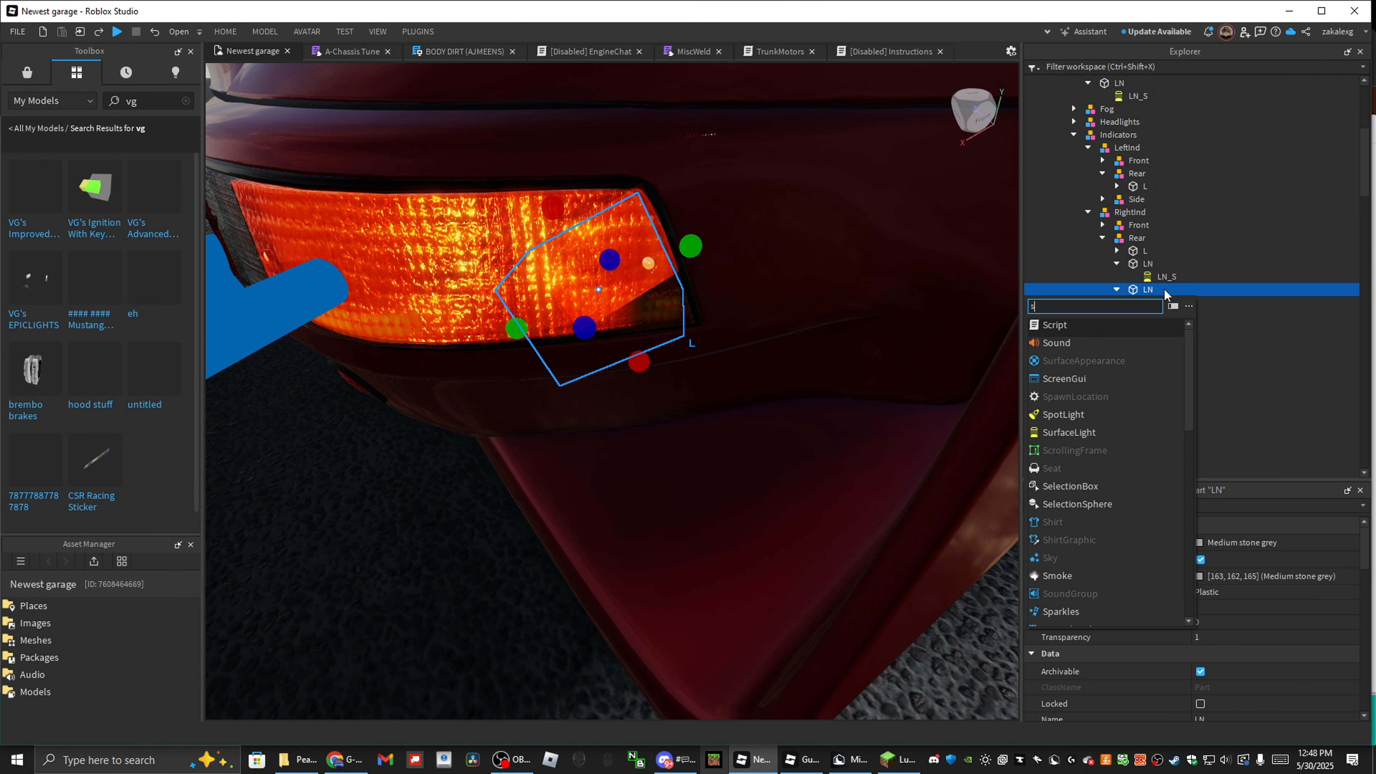
click(1094, 320)
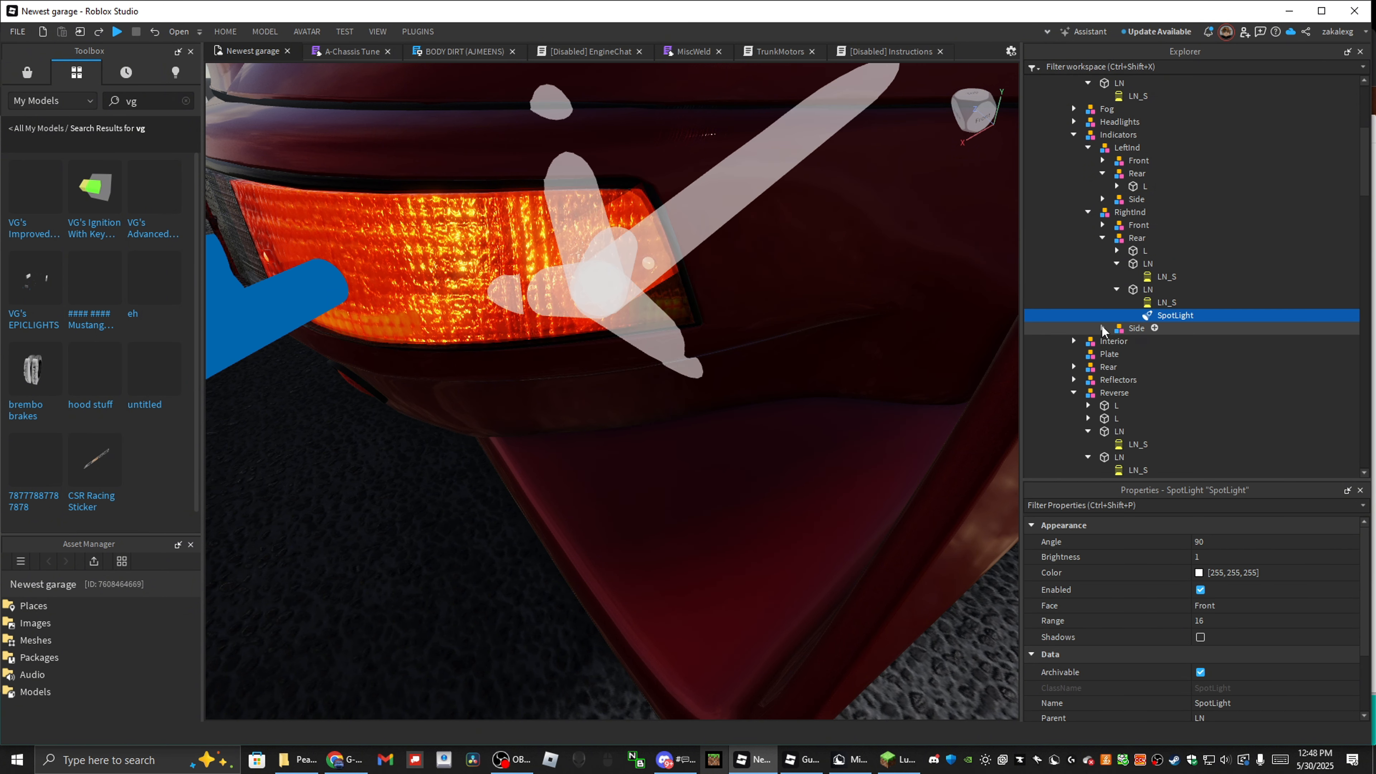
right_click(1167, 314)
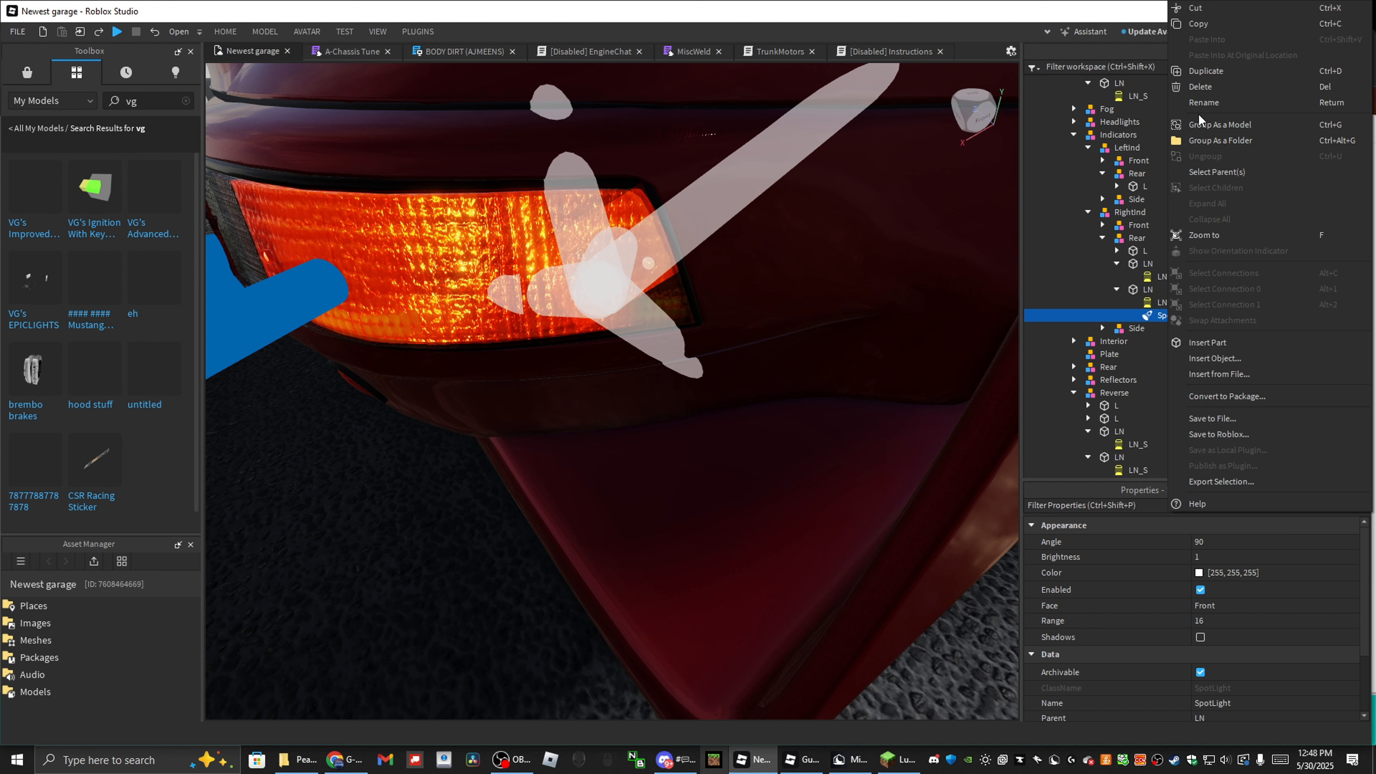
click(1201, 103)
text(LN_S)
key(Return)
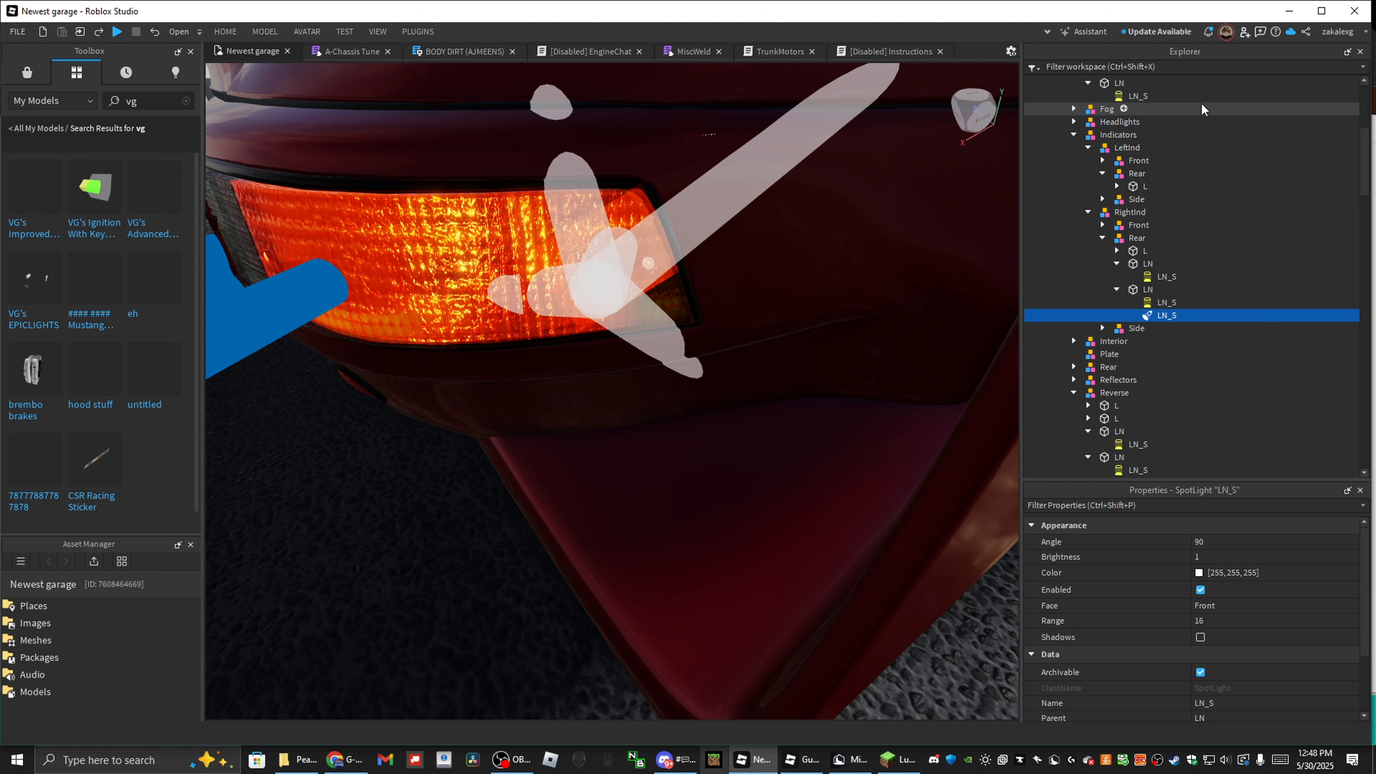
- Give the LN_S SpotLight the surface light's color 204, 101, 41, Brightness 40 and Range 0.15
click(1162, 289)
click(1234, 303)
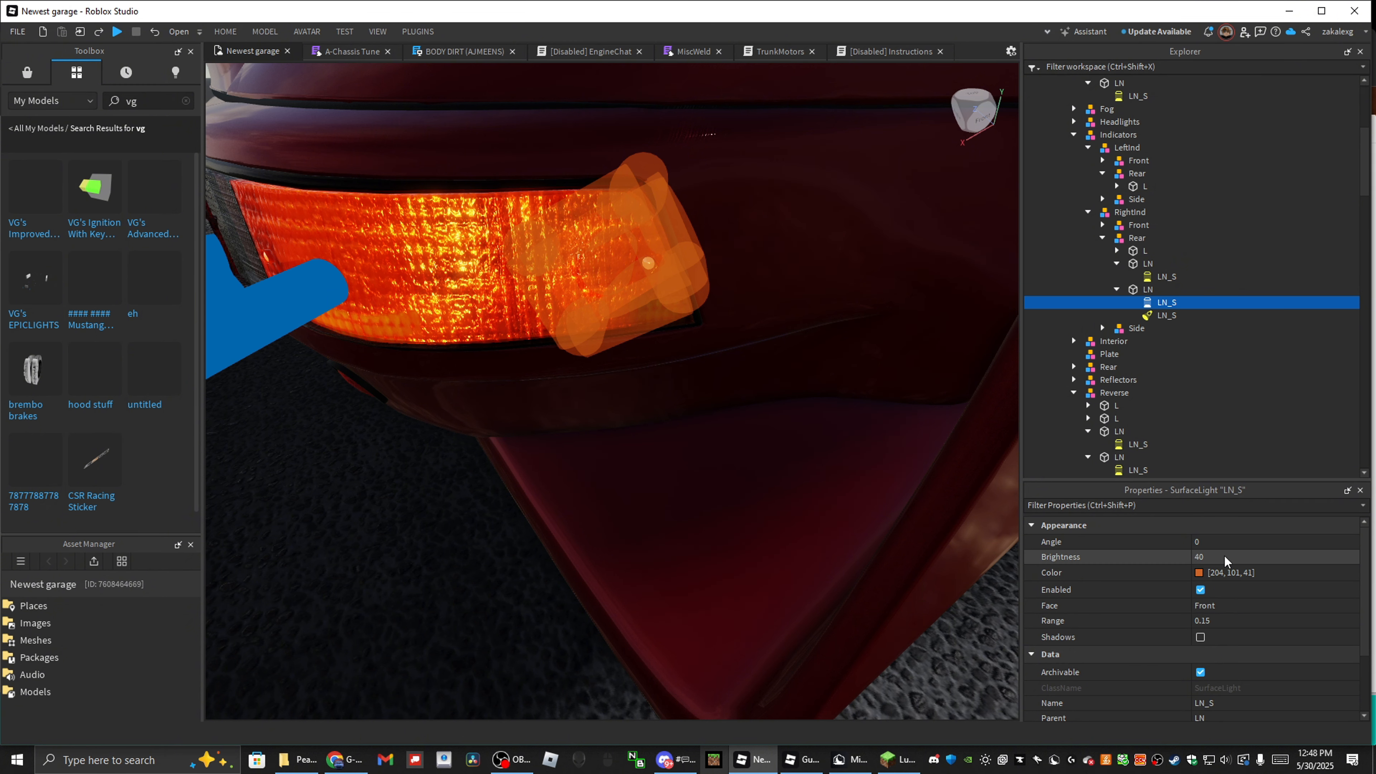
drag(1162, 316, 1168, 323)
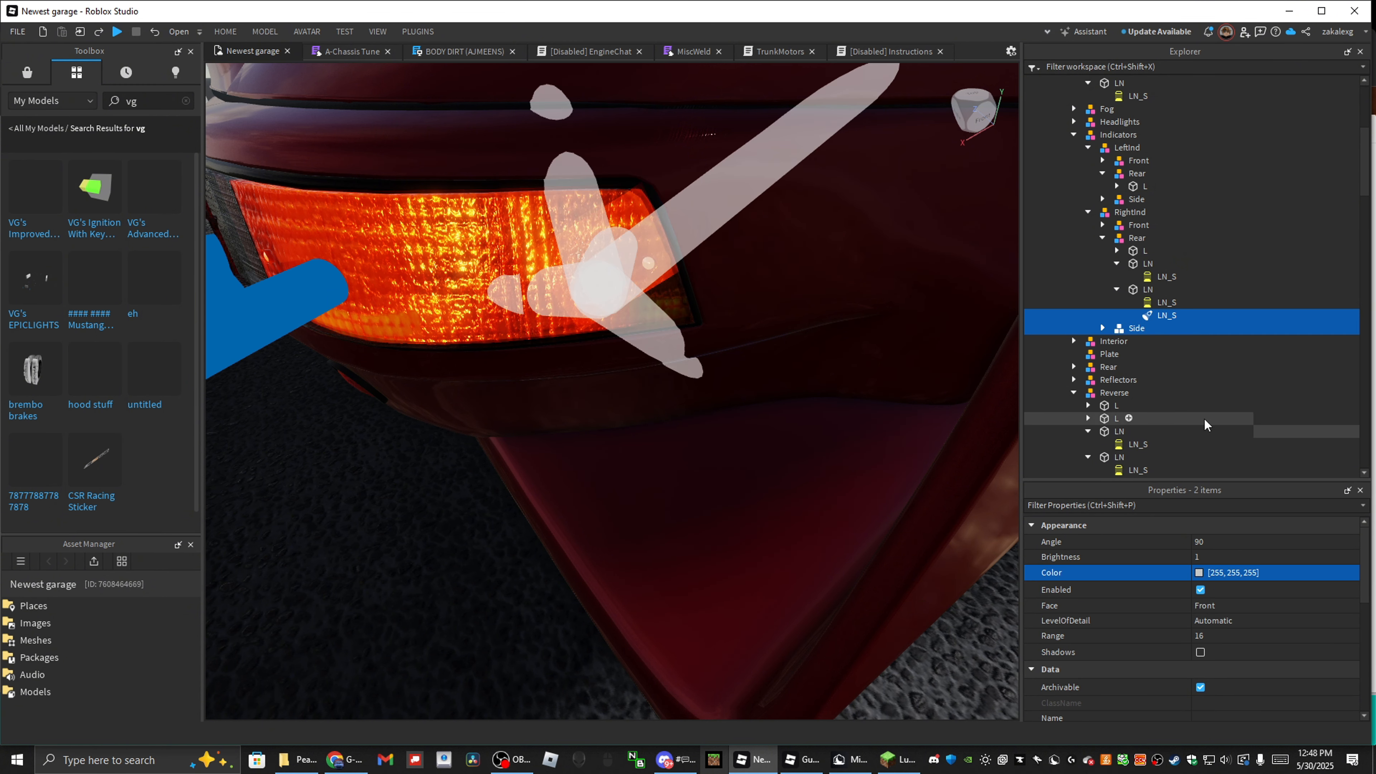
click(1162, 315)
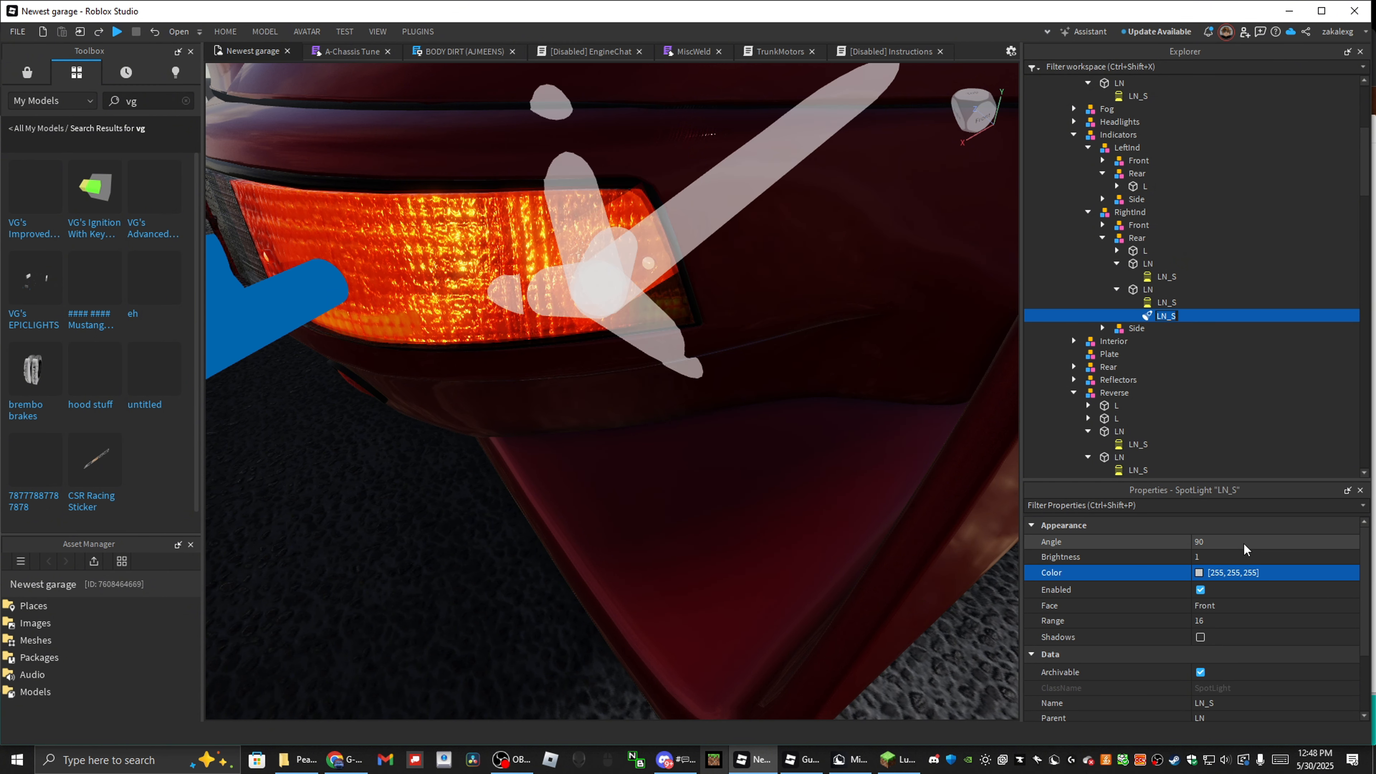
click(1242, 557)
click(1237, 572)
text([204, 101, 41])
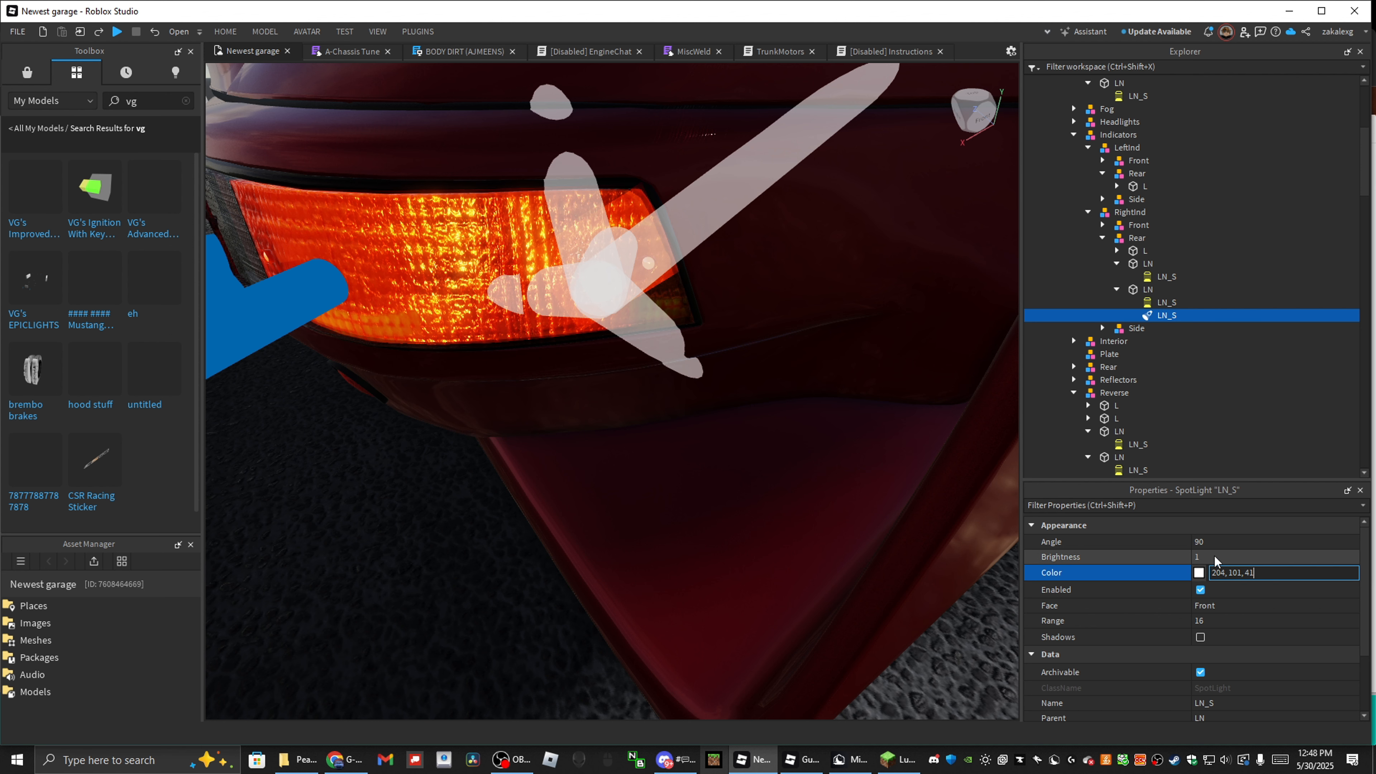
click(1226, 555)
click(1208, 621)
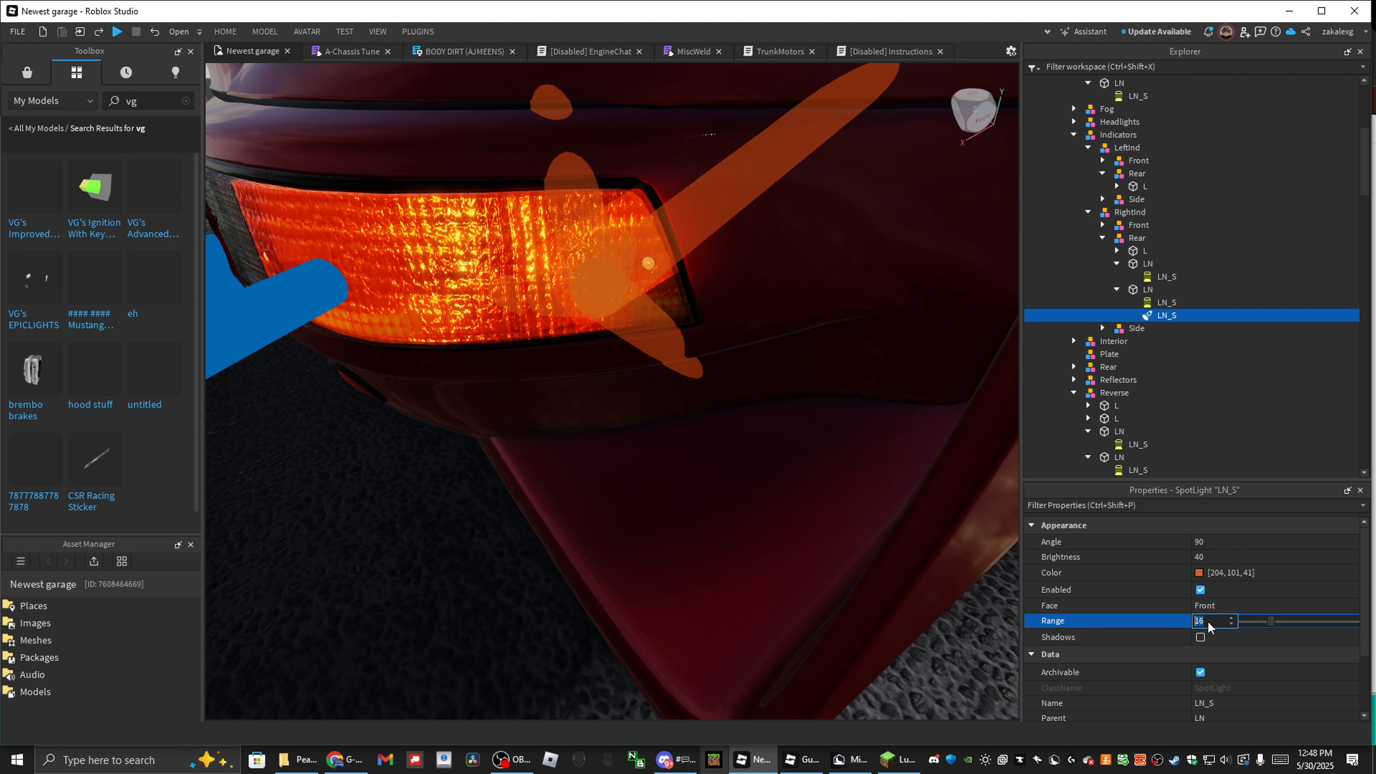
text(0.15)
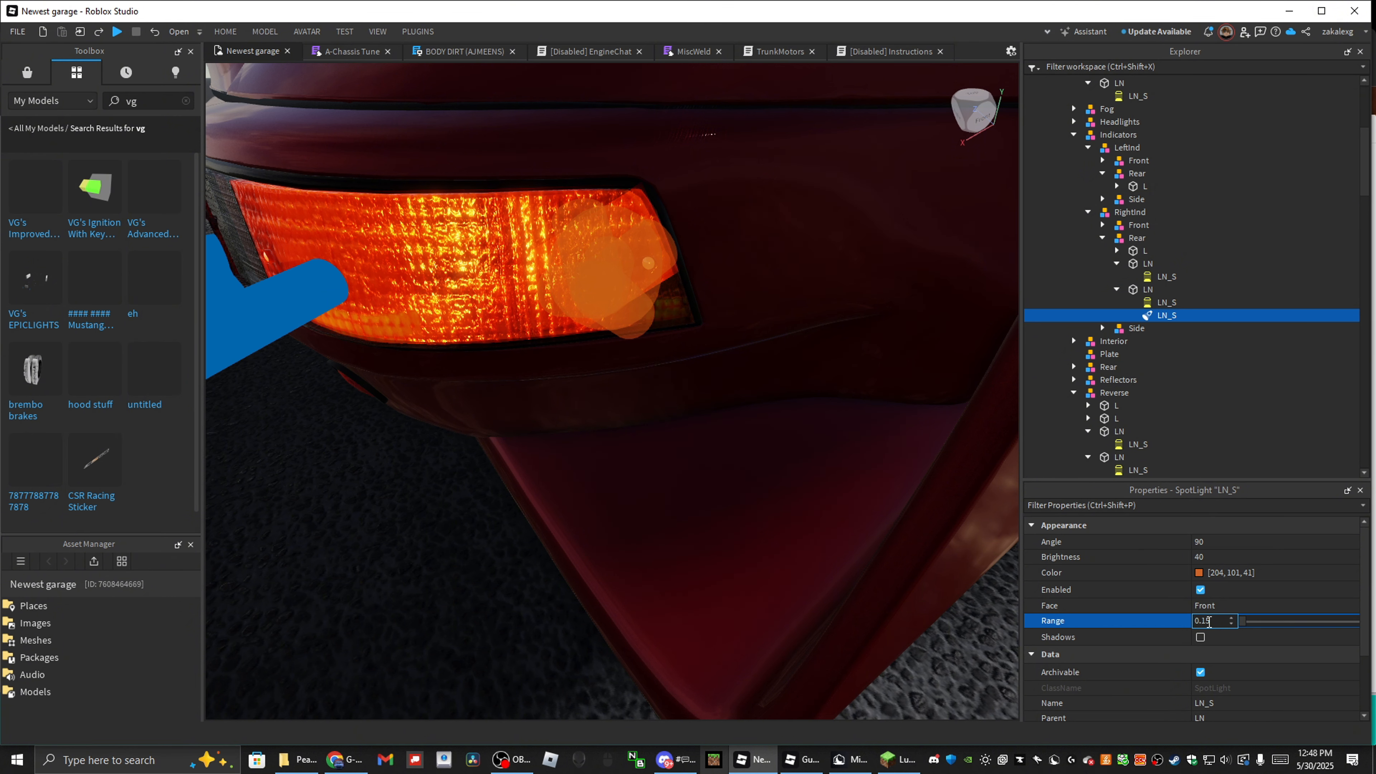
- Delete the SurfaceLight from the LN copy and move the part outward over the lens's unlit outer corner
click(1145, 302)
key(Delete)
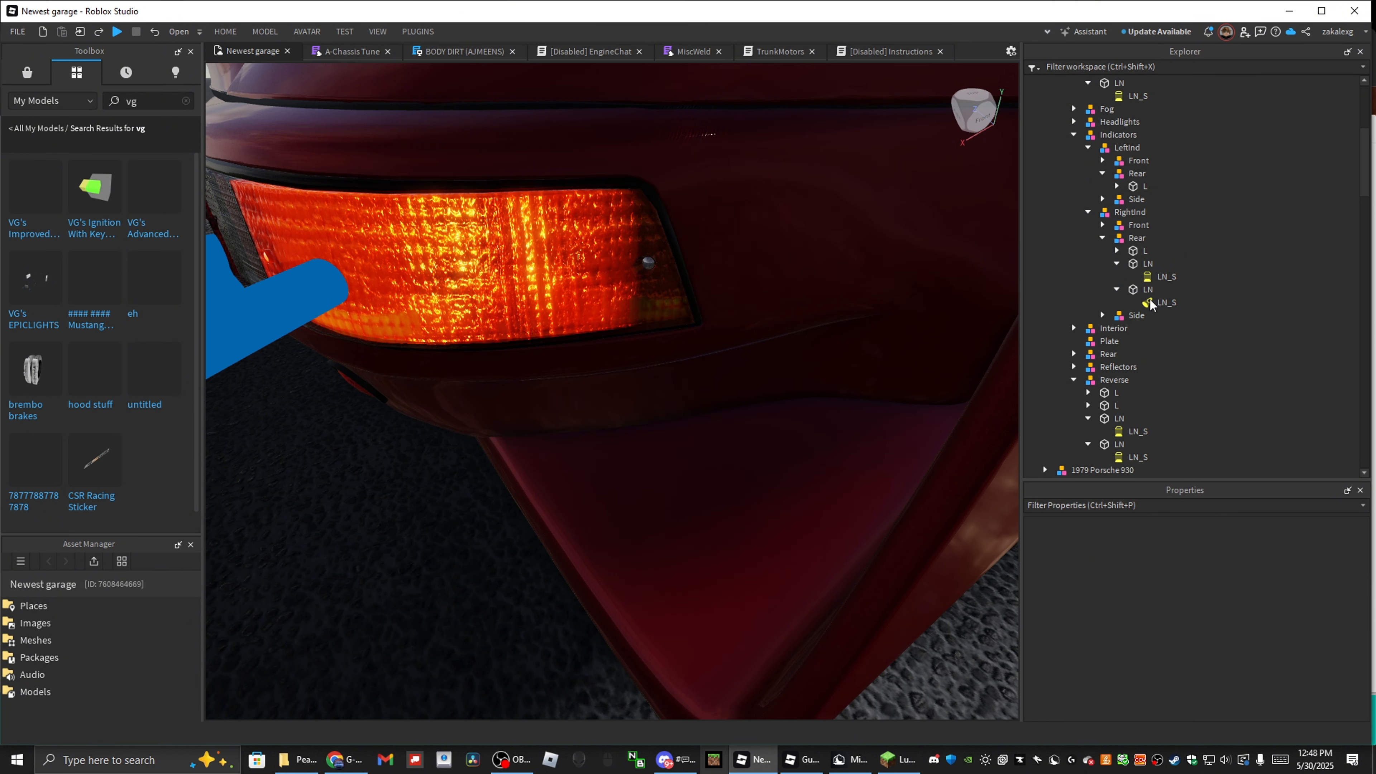
click(1148, 289)
click(226, 31)
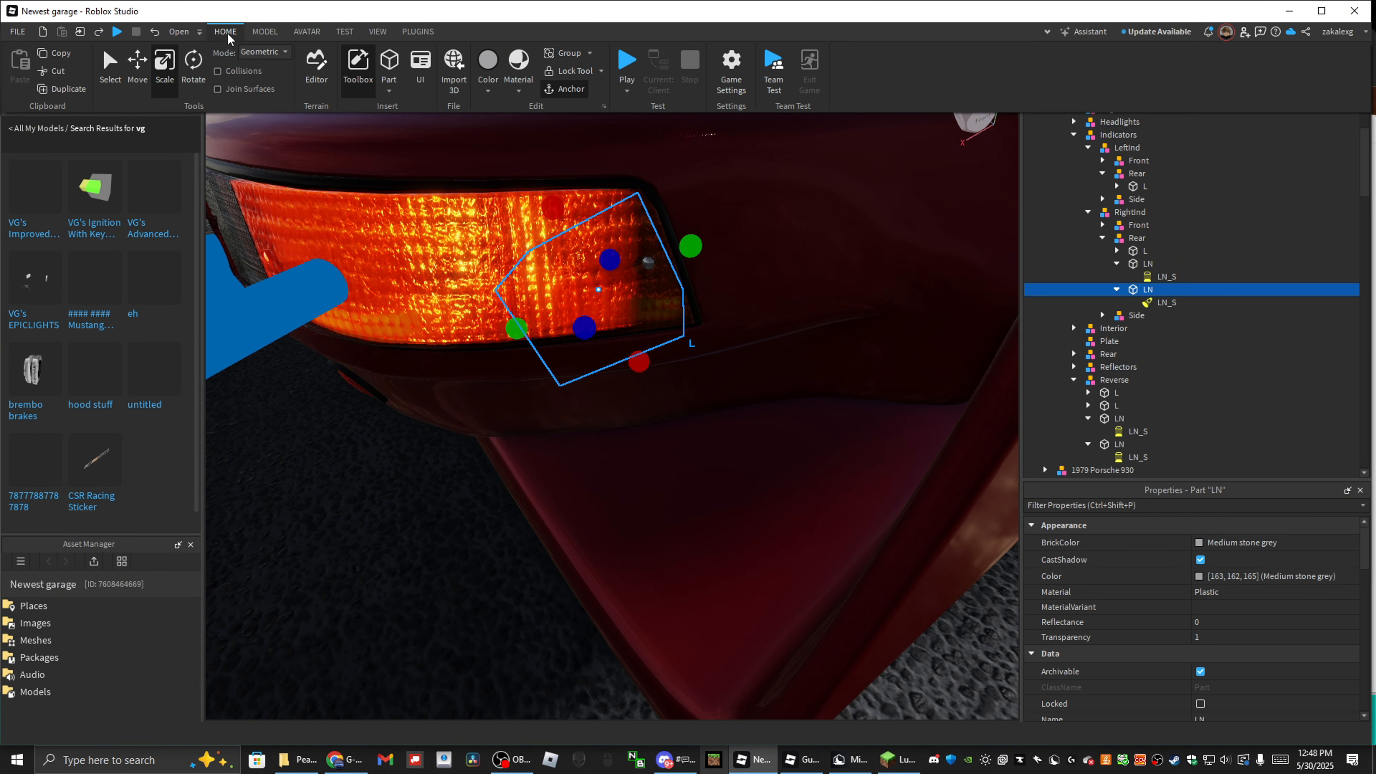
click(147, 80)
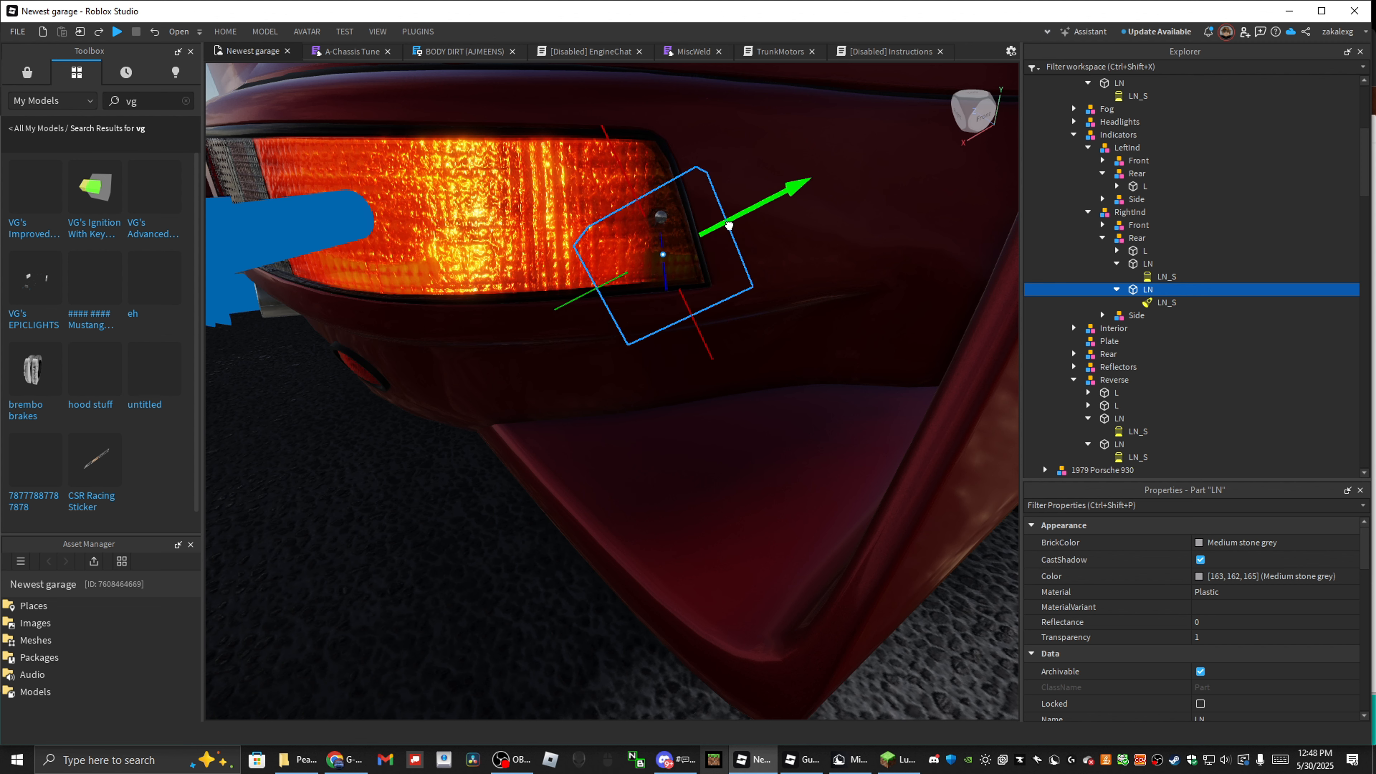
drag(729, 225, 727, 227)
right_drag(727, 227, 723, 255)
drag(686, 384, 690, 355)
- Widen the LN_S SpotLight's Angle to about 153 and fine-tune the LN copy's placement at the outer corner
click(1165, 302)
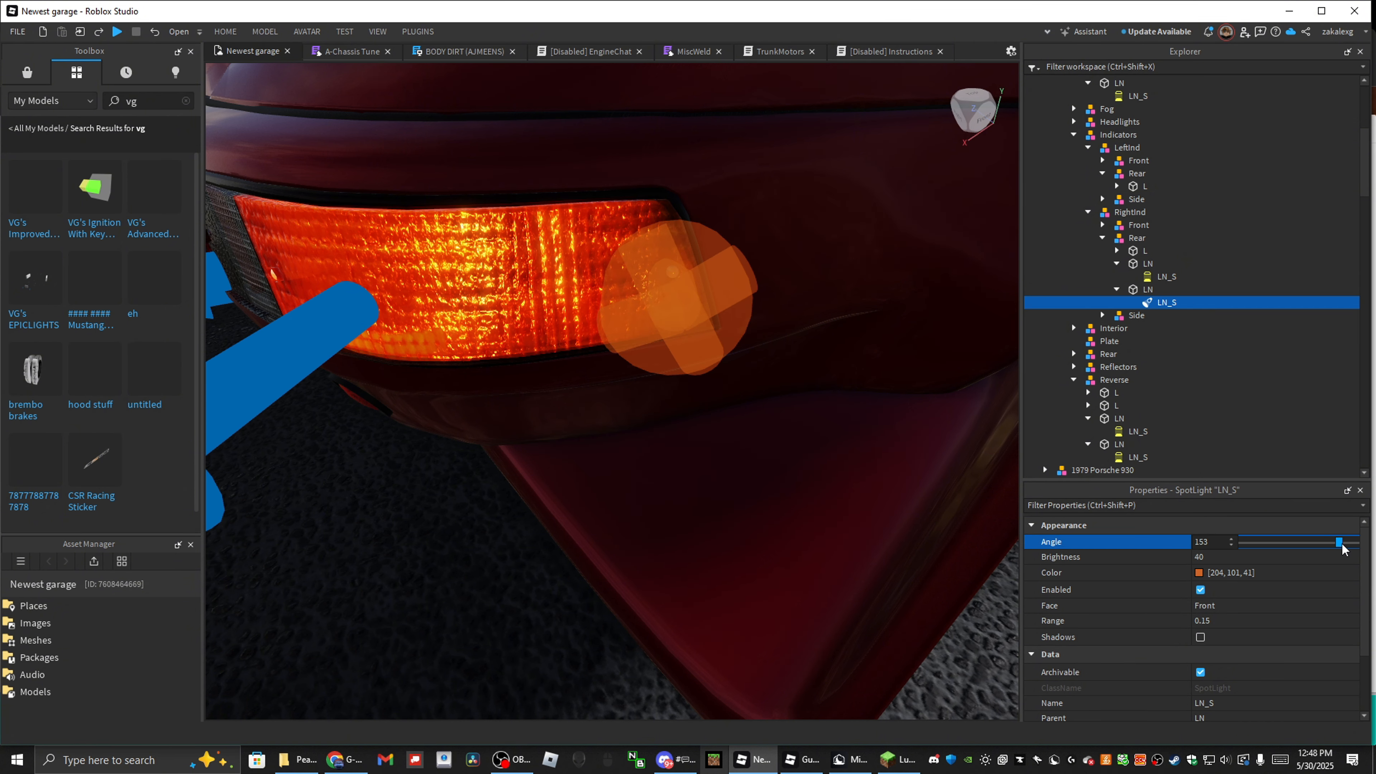
click(1154, 289)
right_drag(884, 287, 882, 286)
click(885, 286)
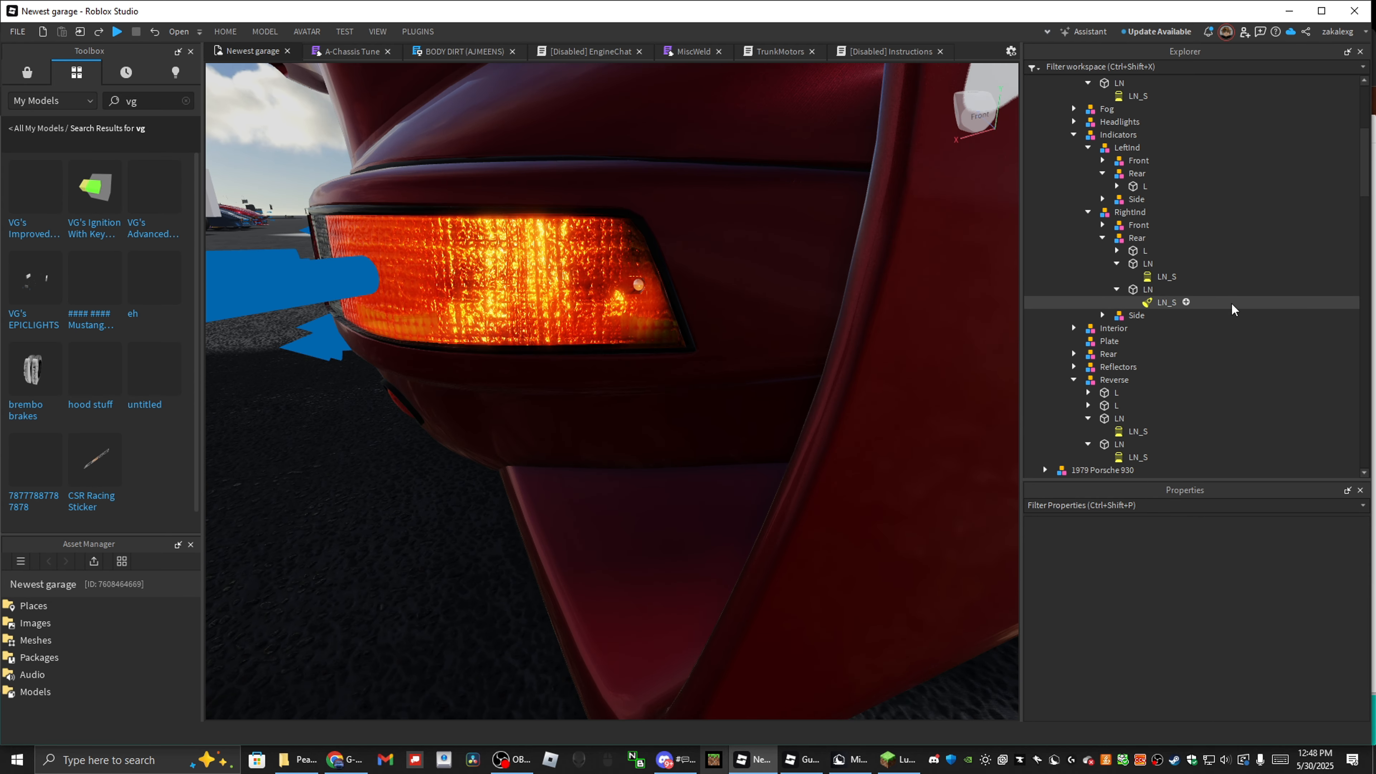
- Duplicate the spotlight LN part in RightInd Rear and offset the copy over the lens's outer corner to light it more fully
click(1140, 291)
drag(594, 233, 599, 208)
key(ctrl+d)
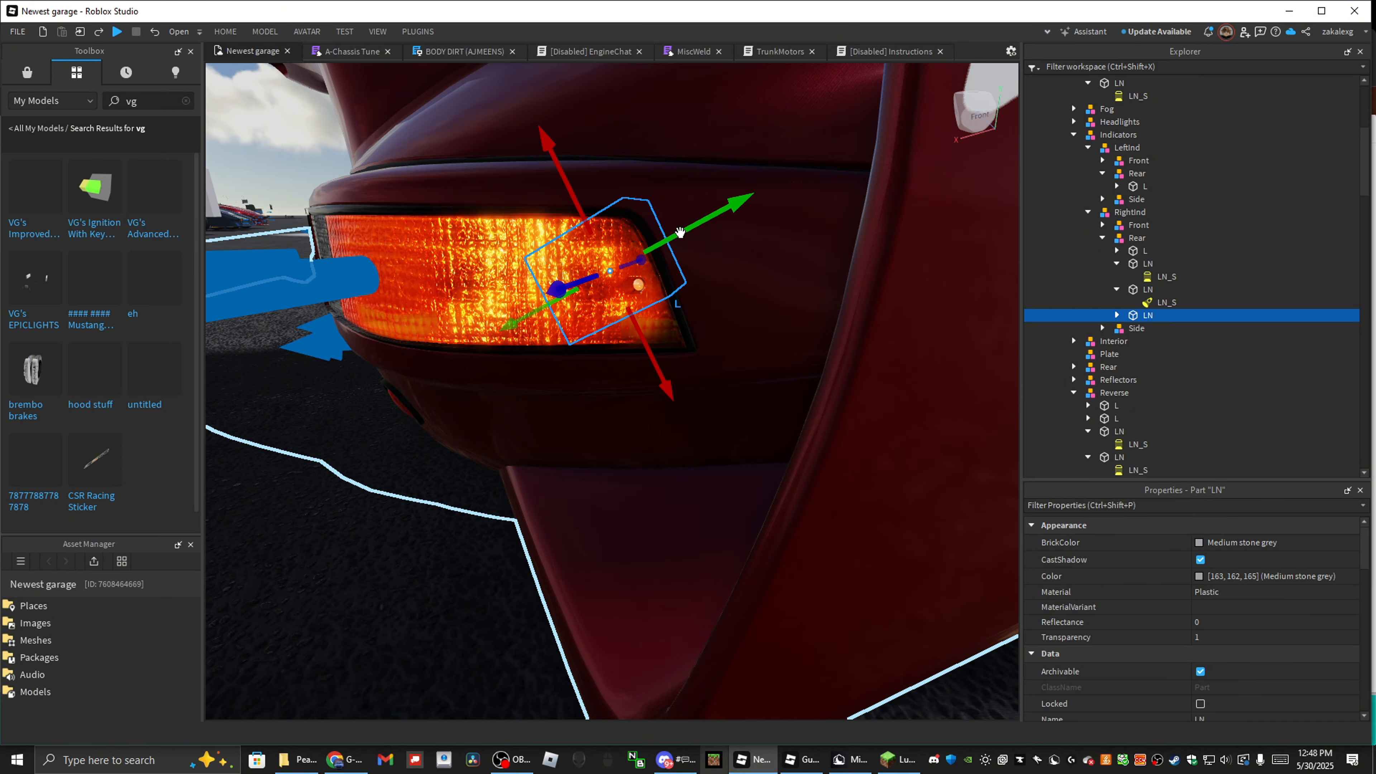
scroll(715, 254, down, 5)
click(756, 403)
scroll(813, 486, up, 3)
right_drag(812, 486, 812, 486)
- Try the lens without the two spotlight LN parts by deleting them, and undo the deletion
click(1148, 289)
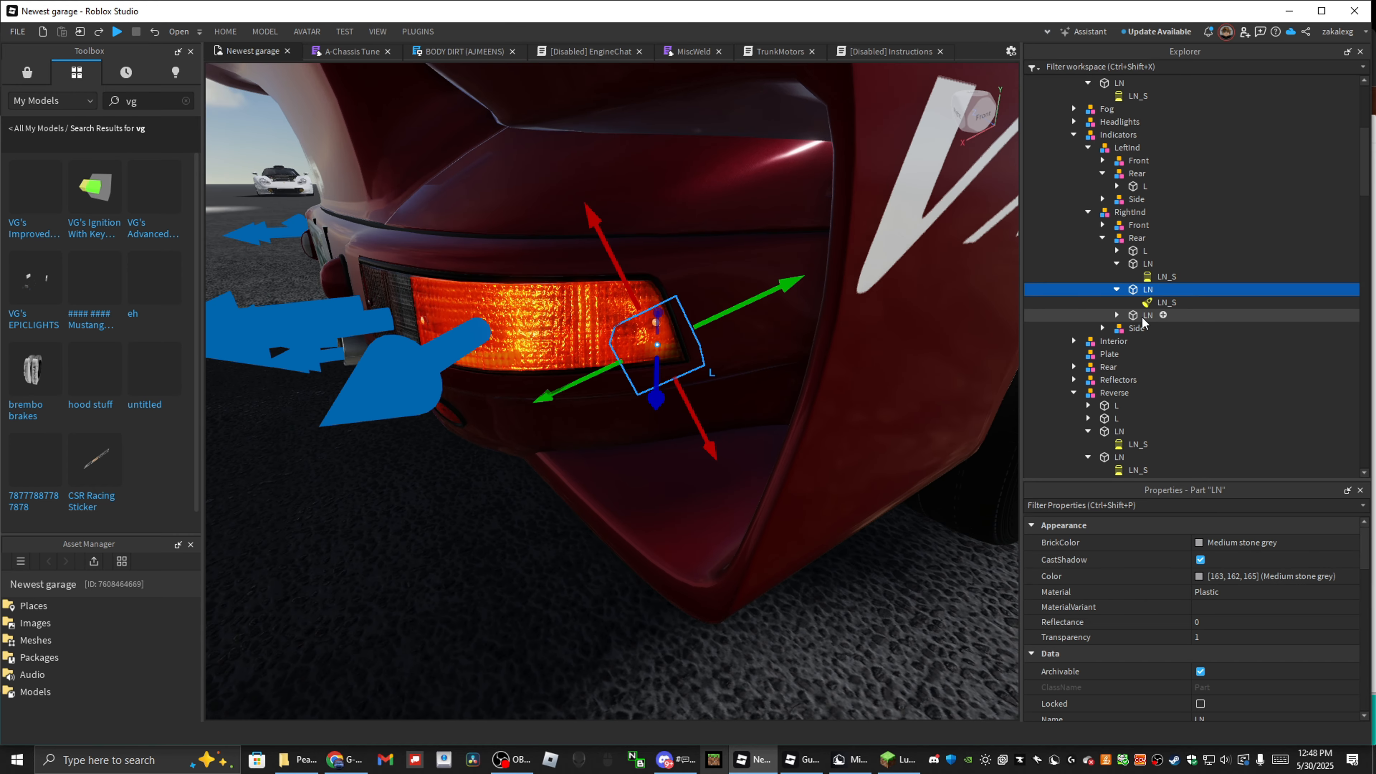
key(Delete)
scroll(735, 408, down, 2)
right_drag(735, 407, 737, 407)
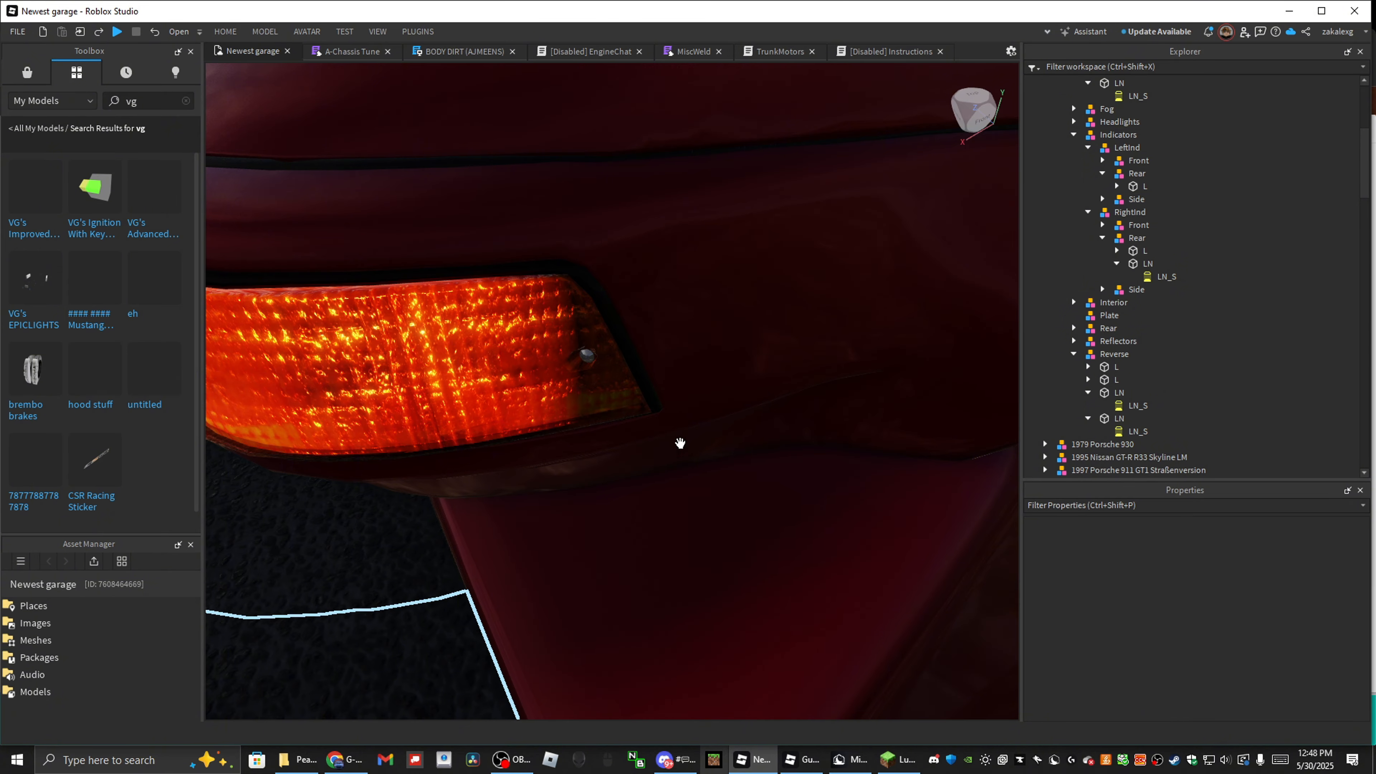
scroll(584, 348, down, 10)
key(ctrl+z)
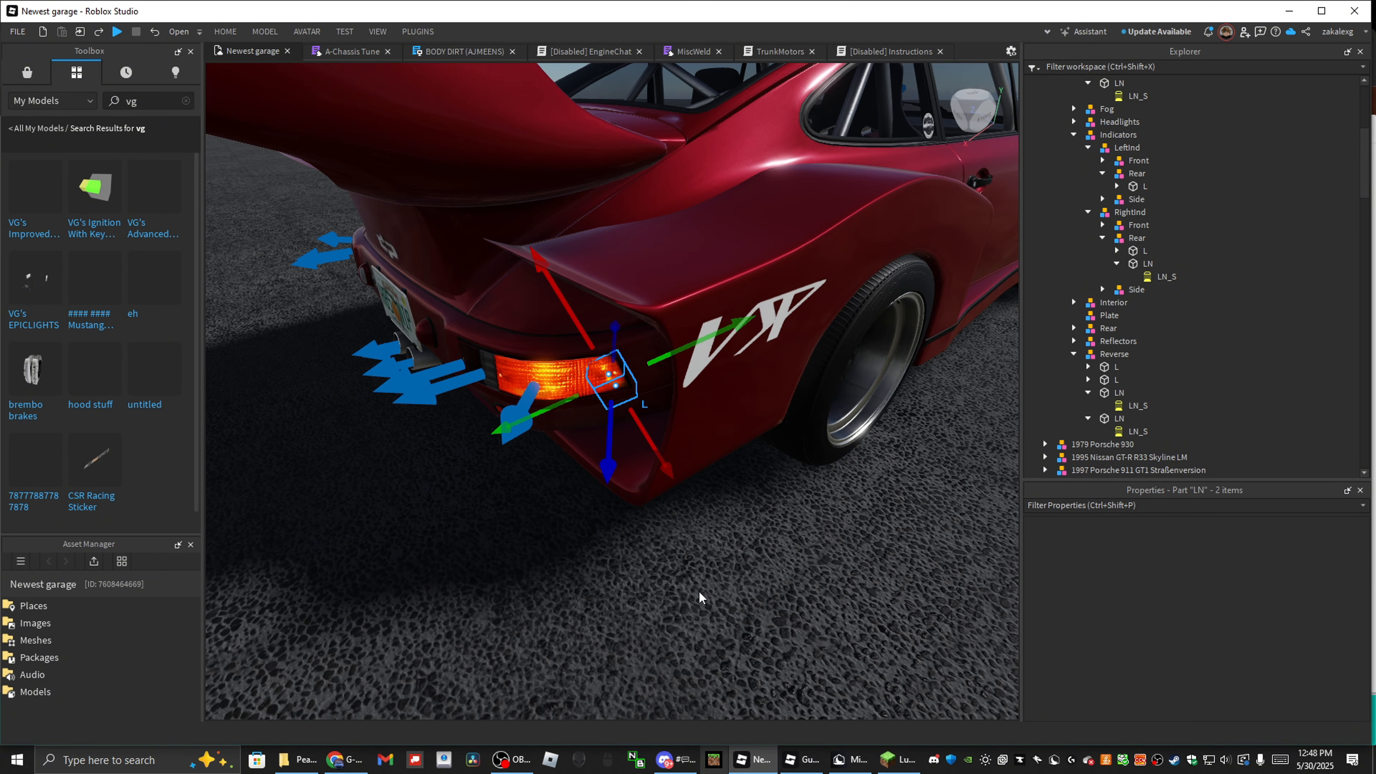
- Examine the lit right indicator lens from behind, above and the side of the car
click(659, 618)
right_drag(659, 617, 659, 613)
key(s)
right_drag(659, 475, 659, 473)
key(w)
key(w)
key(w)
right_drag(729, 418, 728, 417)
key(s)
key(s)
key(a)
key(d)
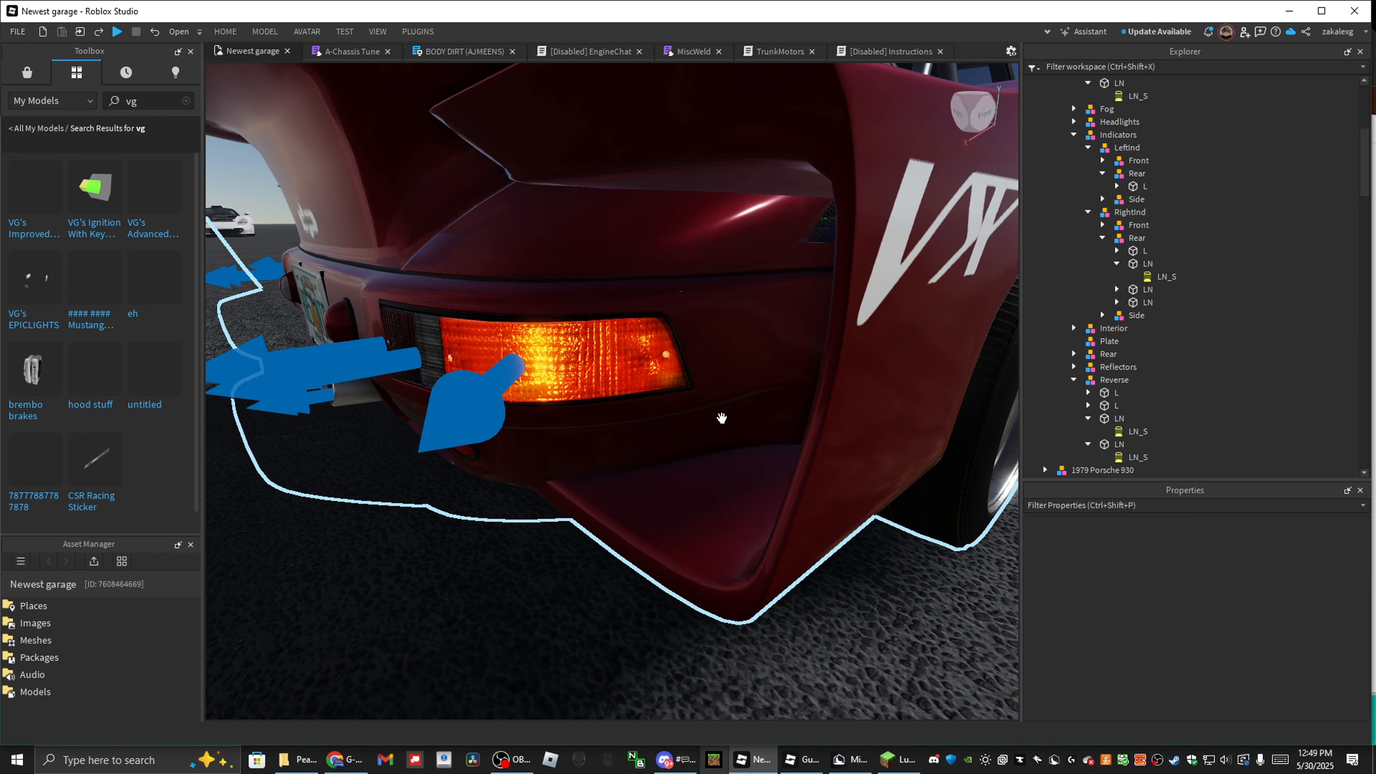
key(a)
right_drag(701, 407, 702, 407)
key(d)
key(s)
key(a)
key(d)
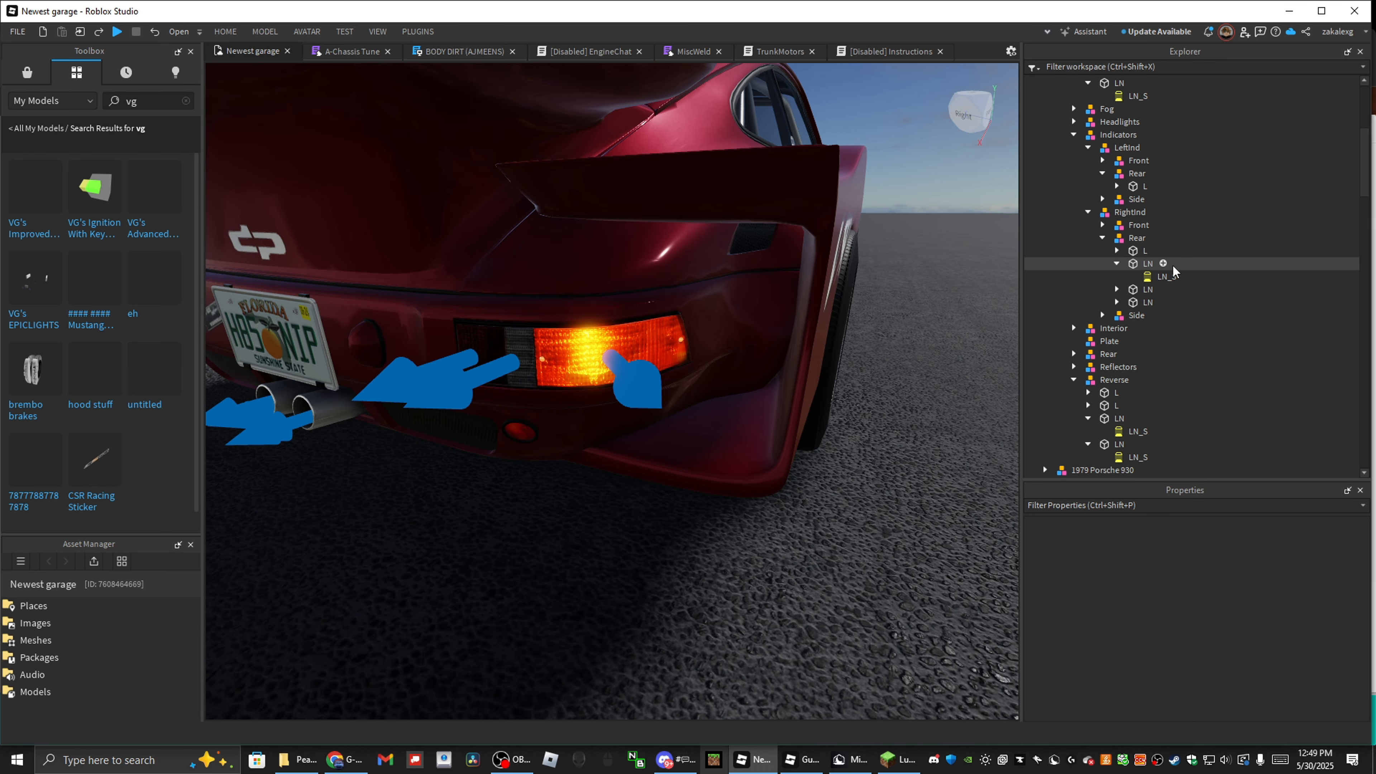
- Duplicate the three LN parts in RightInd Rear and group the copies as a model
click(1138, 264)
shift+click(1147, 289)
right_drag(864, 352, 864, 352)
key(ctrl+g)
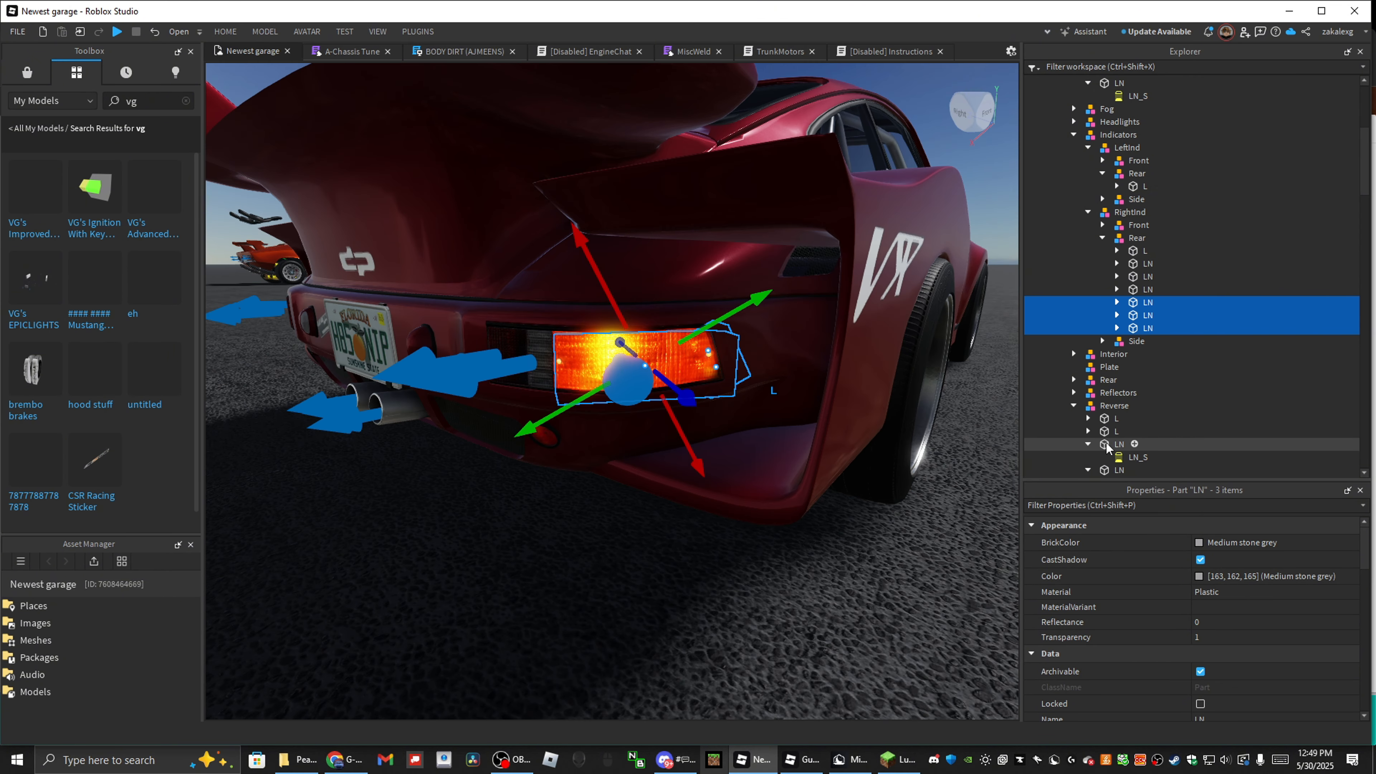
key(f)
- Rotate the model of copied LN parts with 90° snapping so that it suits the opposite tail light
click(304, 33)
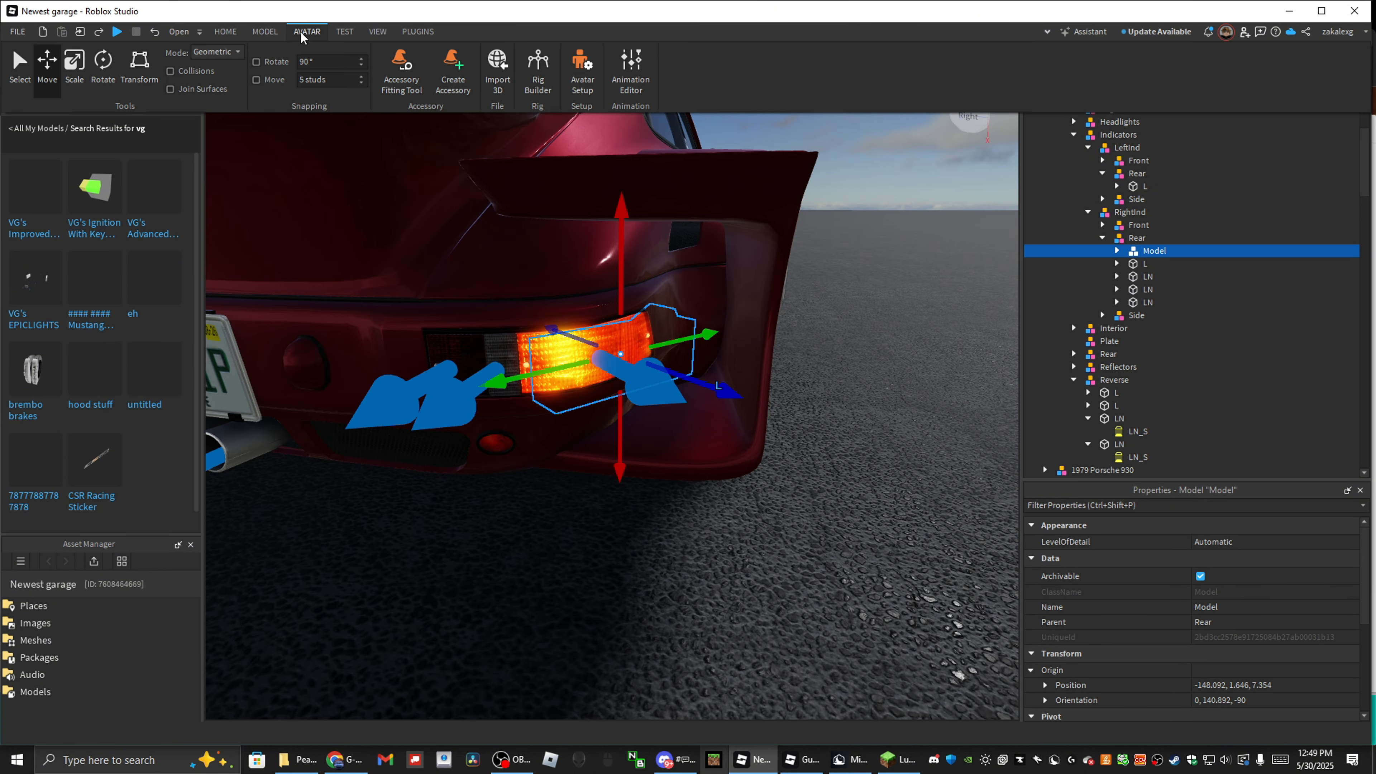
click(103, 67)
right_drag(716, 298, 715, 298)
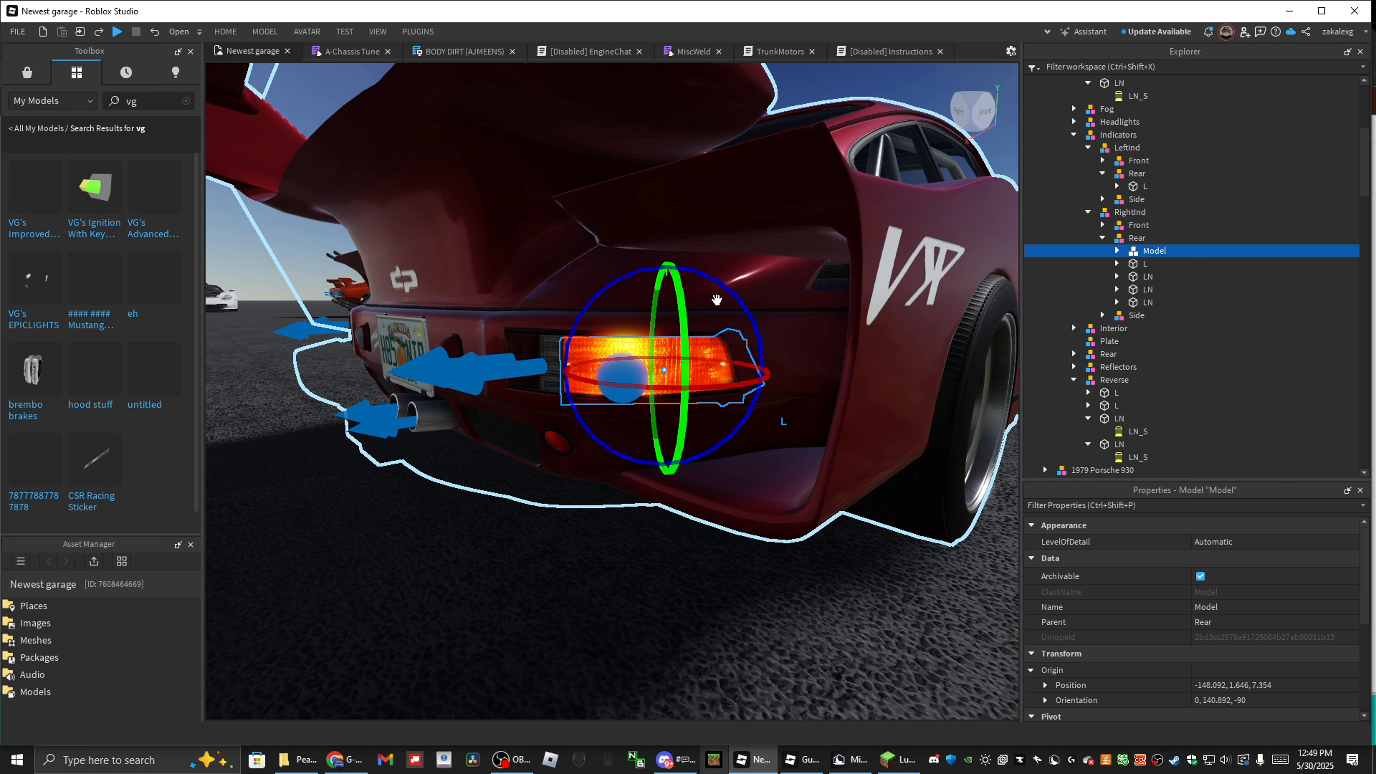
drag(731, 299, 623, 420)
right_drag(514, 296, 542, 326)
drag(568, 399, 469, 319)
- Set the model's WorldPivot orientation to 0, 0, 0 and move the model across to the left tail light
click(264, 32)
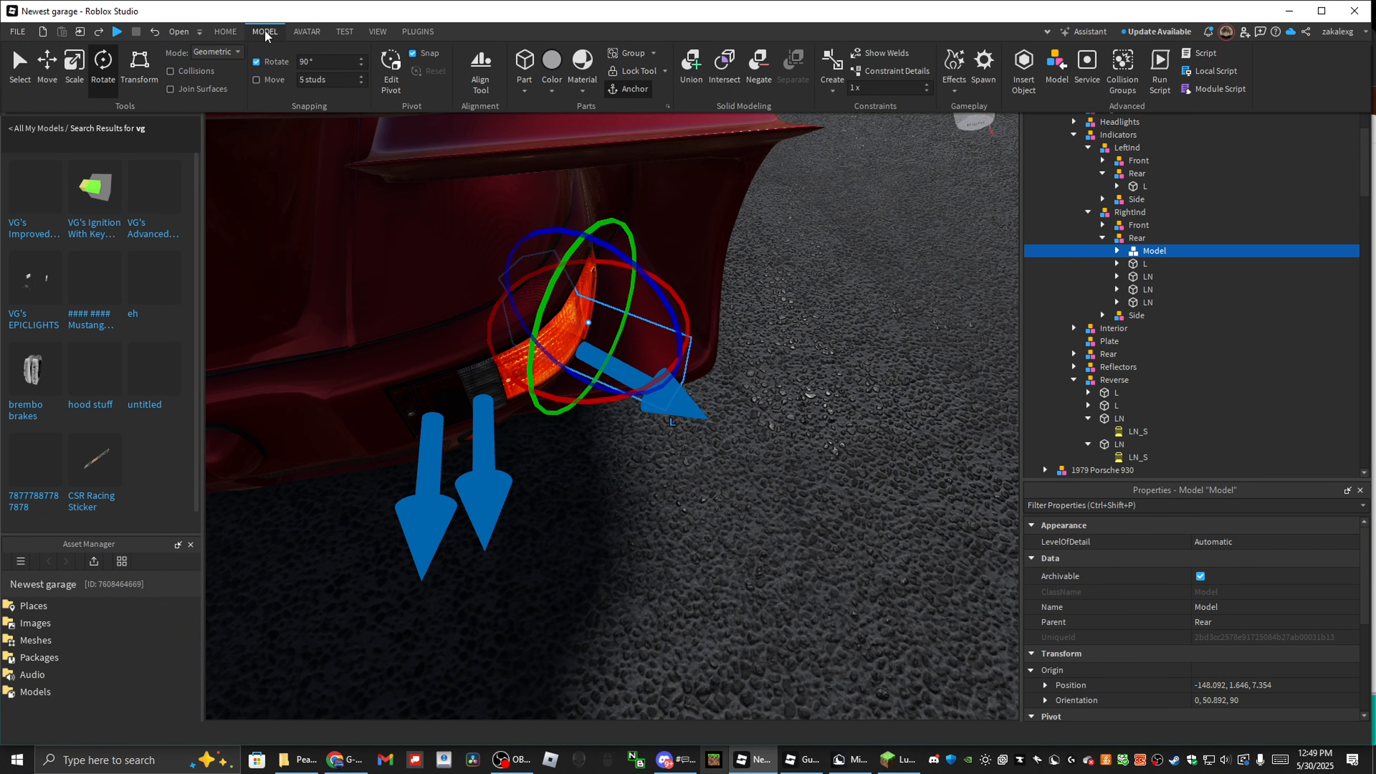
click(47, 66)
right_drag(602, 317, 602, 318)
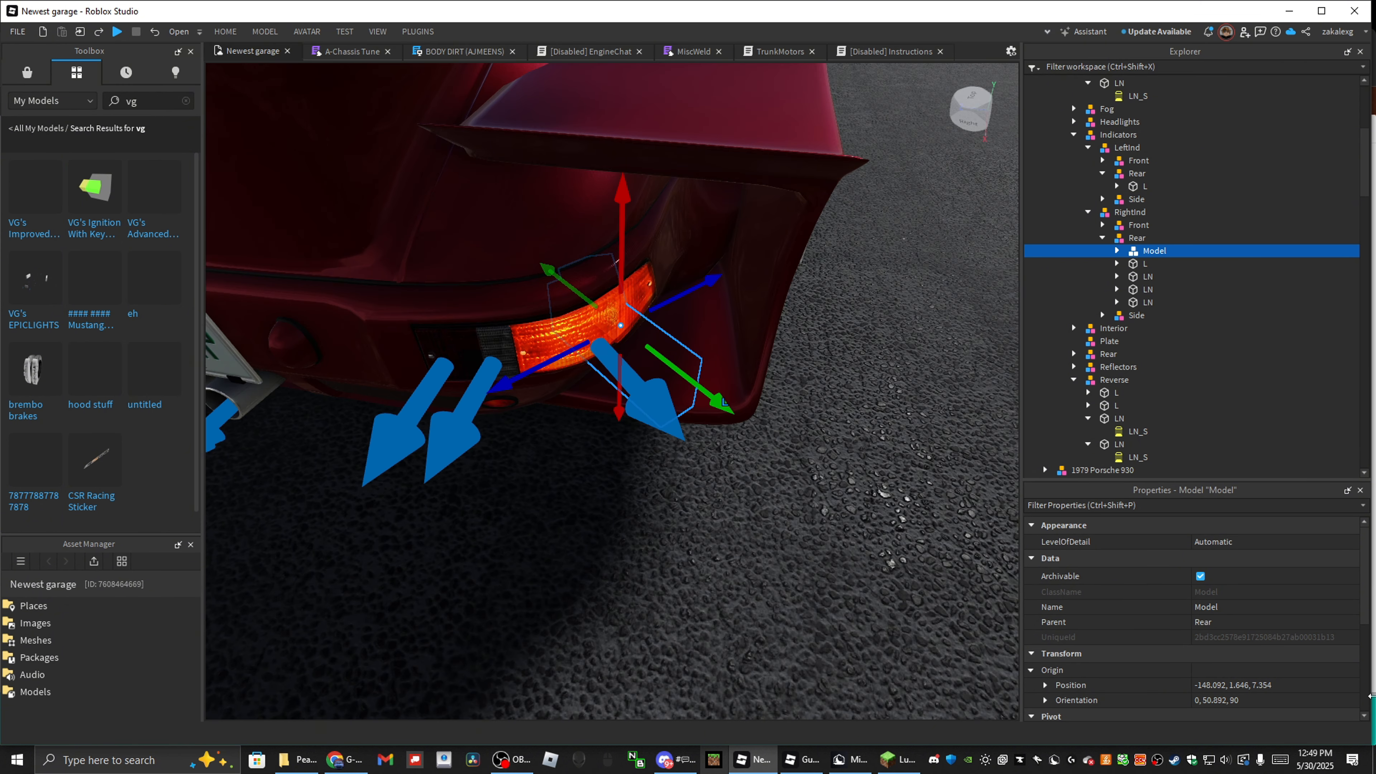
scroll(1163, 636, down, 3)
click(1235, 614)
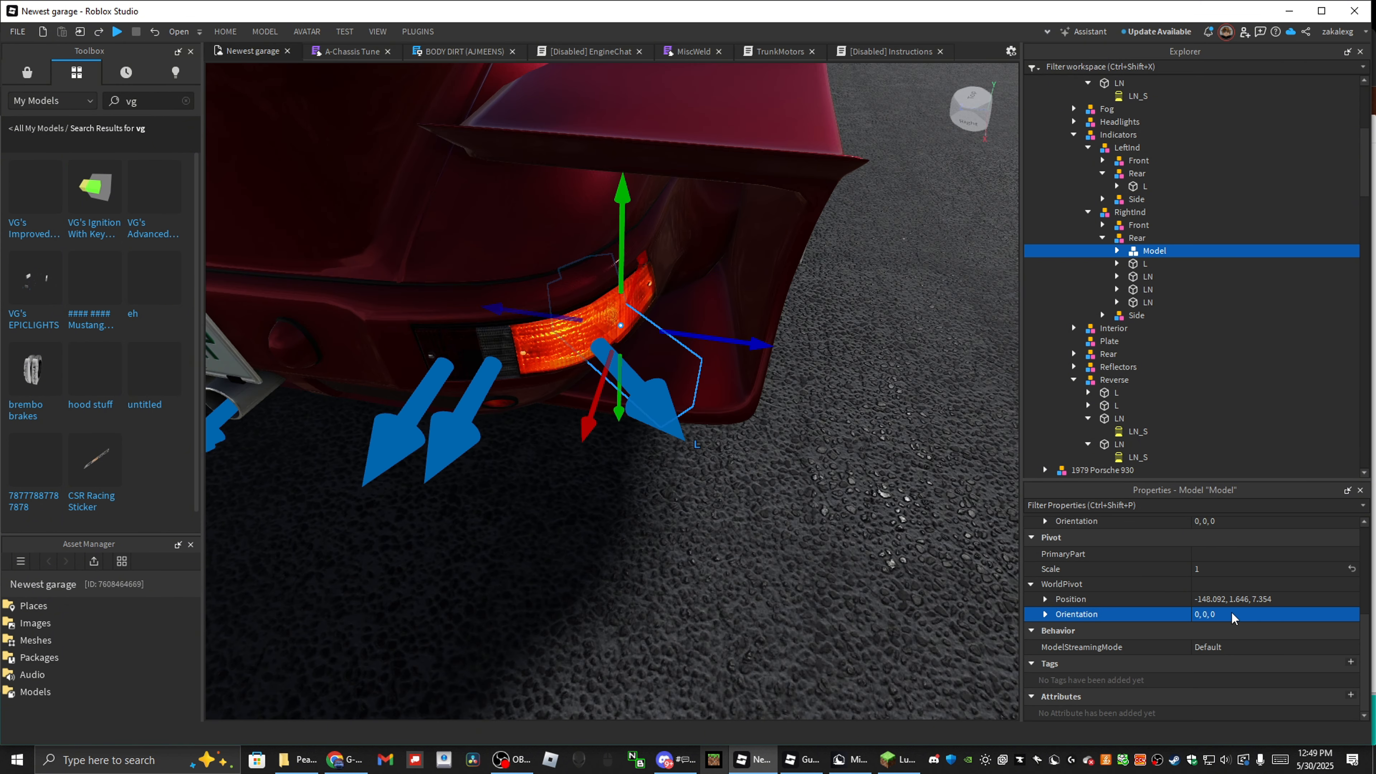
key(a)
drag(745, 354, 735, 336)
right_drag(735, 336, 735, 336)
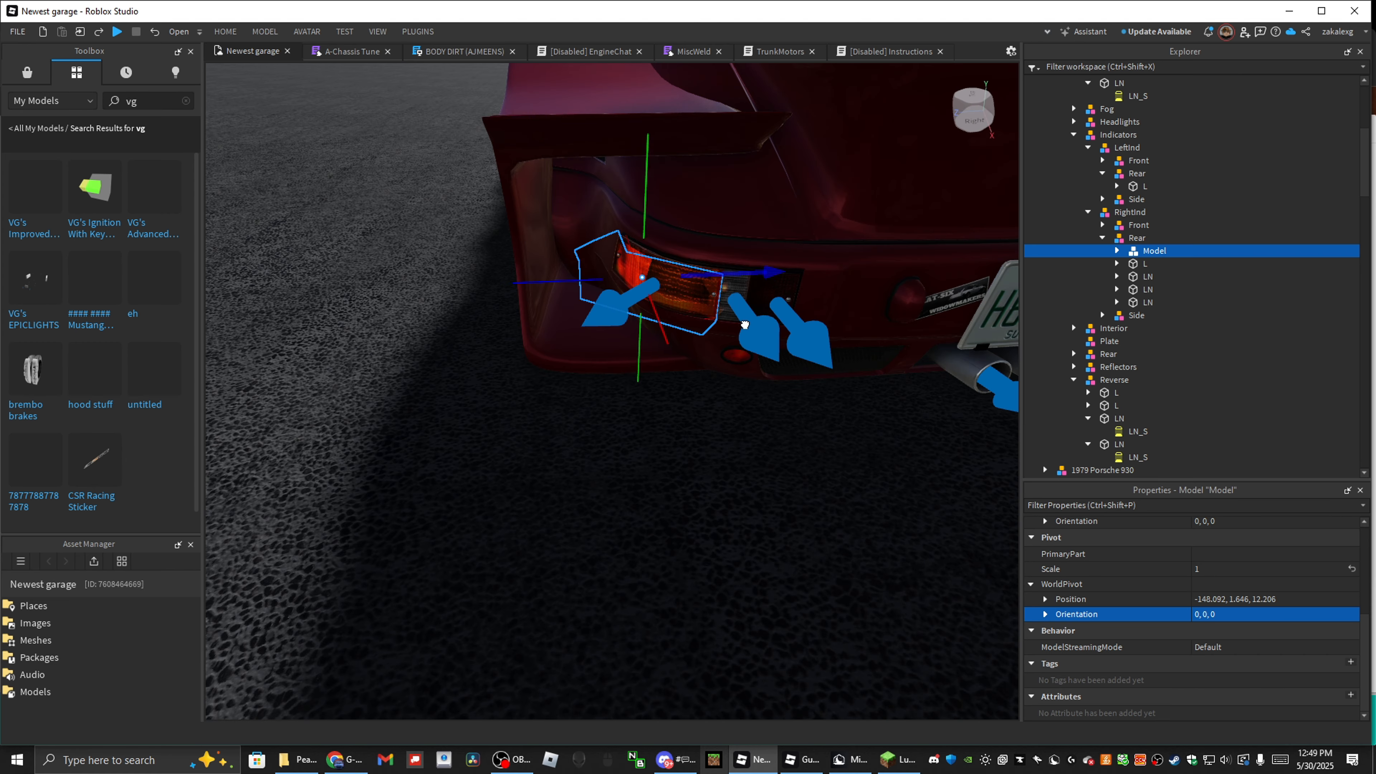
drag(737, 324, 739, 316)
right_drag(740, 317, 740, 316)
- Fine-tune the model's placement over the left indicator lens to a position of about -148.051, 1.675, 12.23
scroll(639, 434, up, 3)
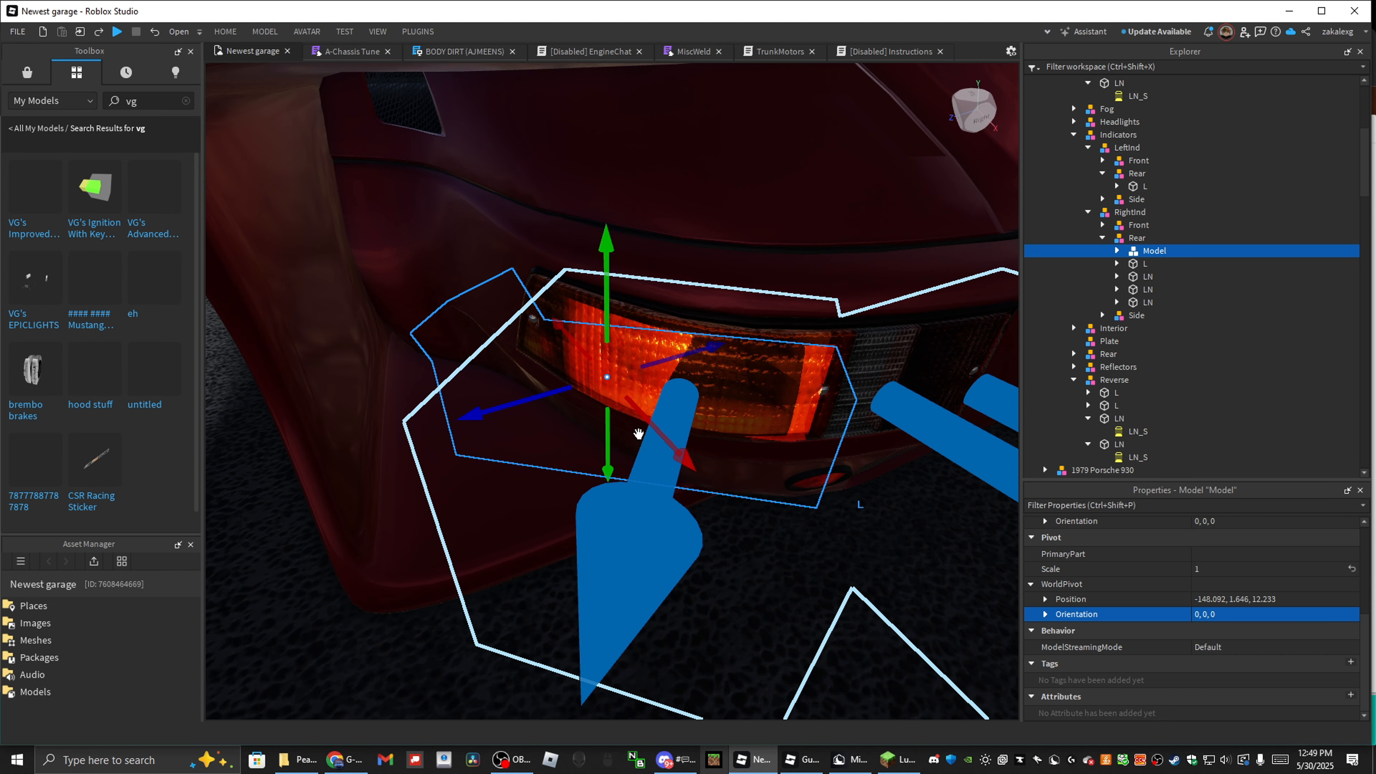
drag(543, 397, 532, 399)
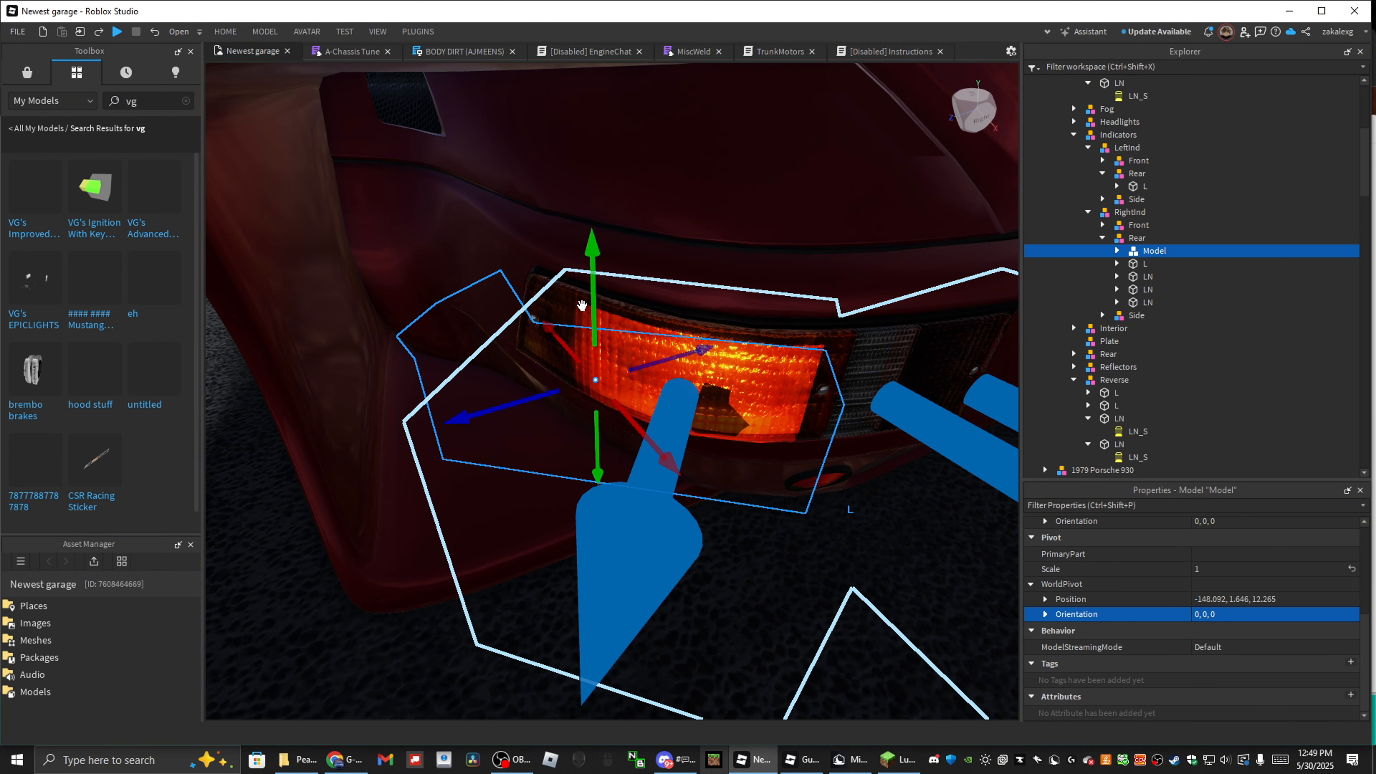
drag(596, 294, 597, 290)
drag(548, 385, 542, 386)
drag(641, 427, 647, 436)
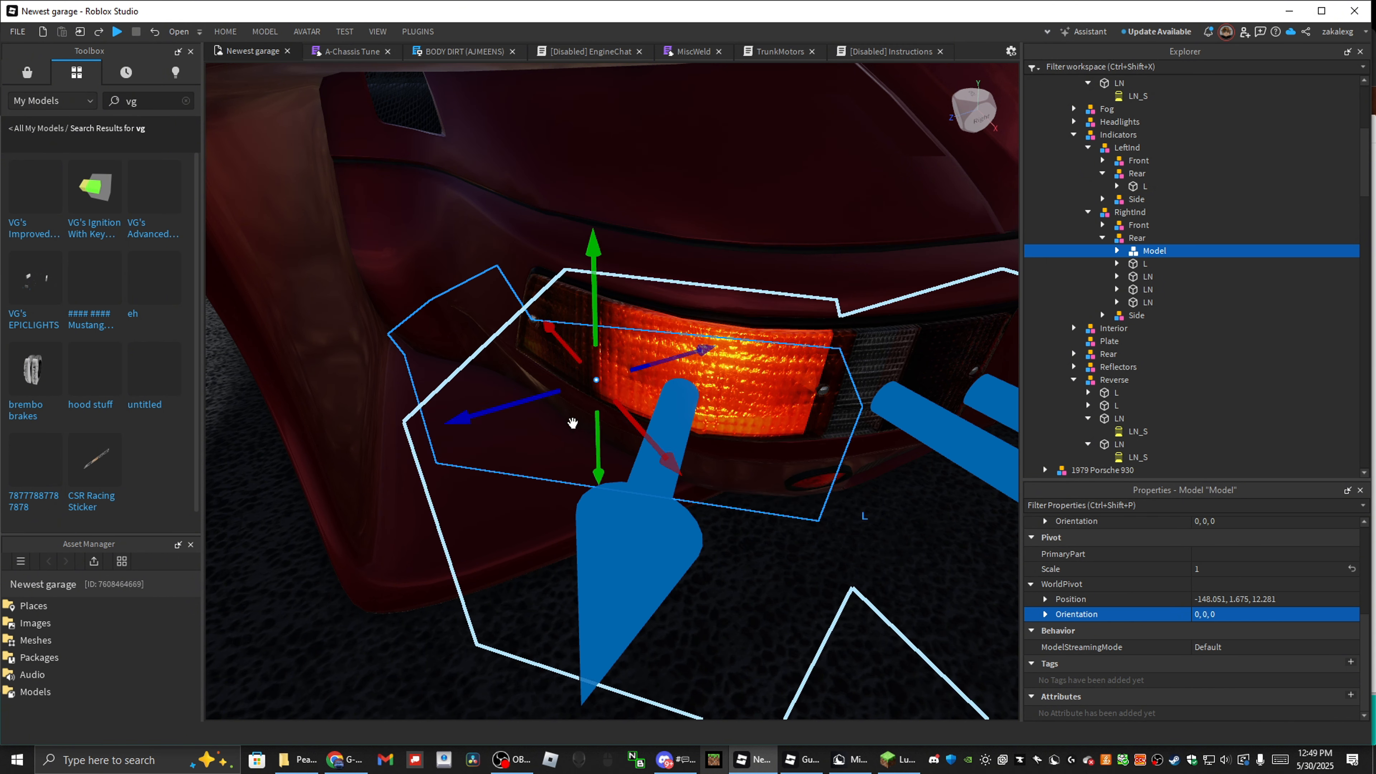
drag(525, 400, 546, 397)
right_drag(546, 396, 546, 394)
click(573, 361)
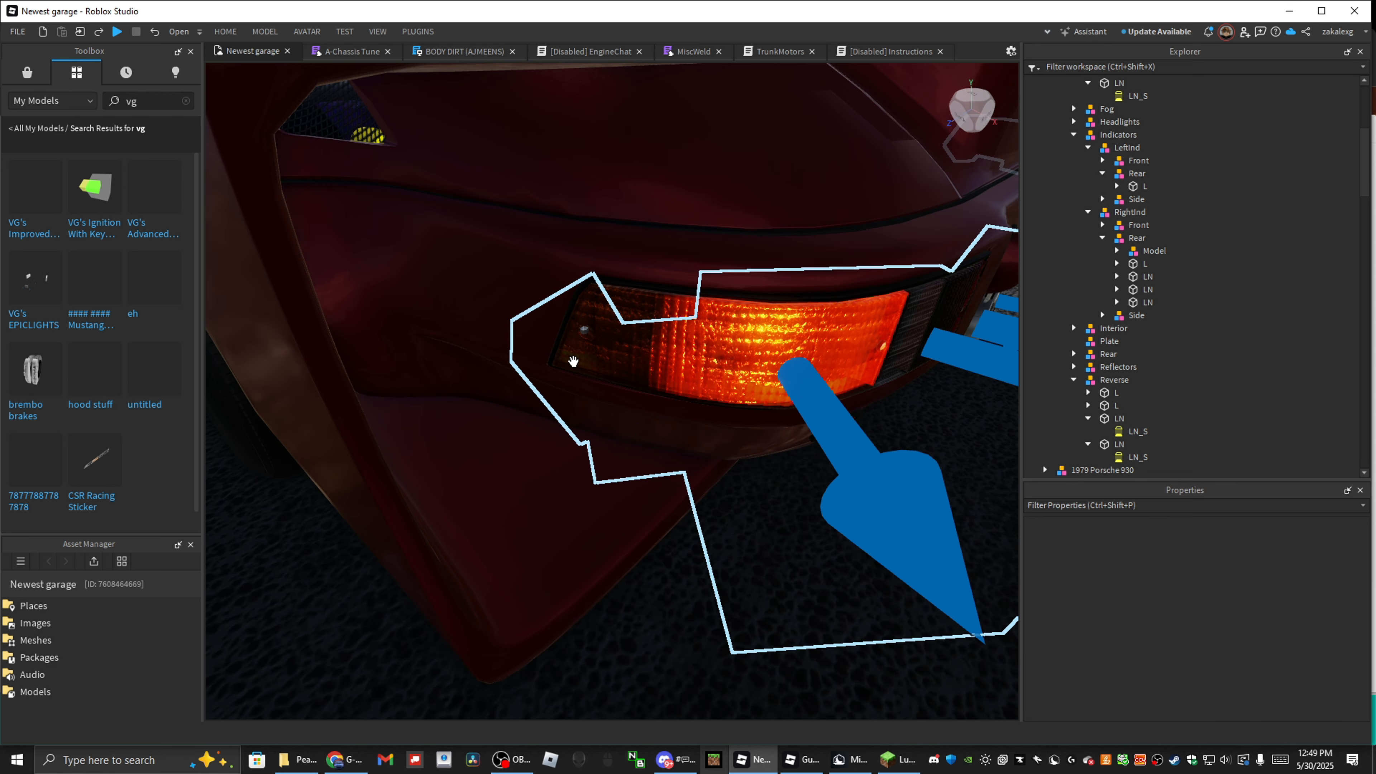
- Rotate the surface-light LN part inside the copied model about its vertical axis to line up with the left indicator lens
alt+click(574, 362)
ctrl+click(1144, 277)
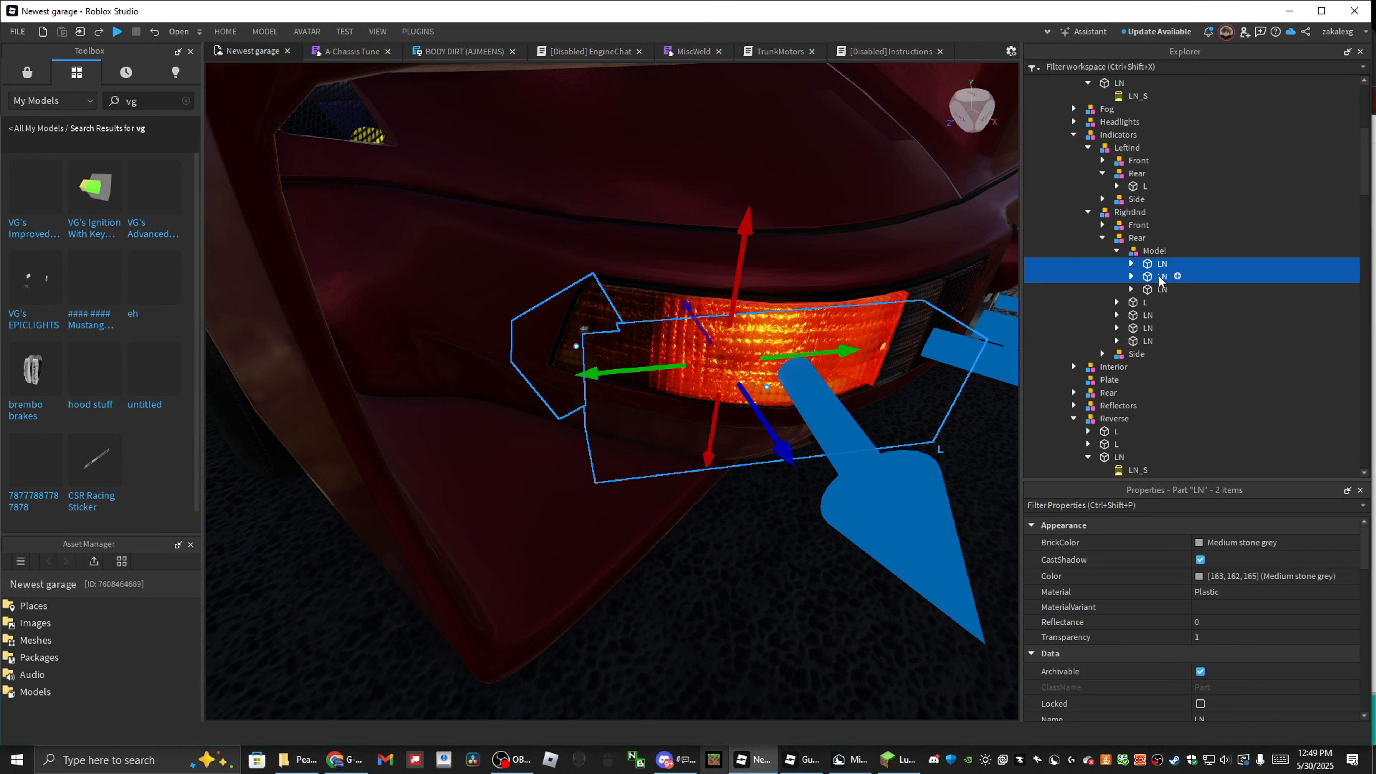
ctrl+click(1154, 276)
ctrl+click(1155, 290)
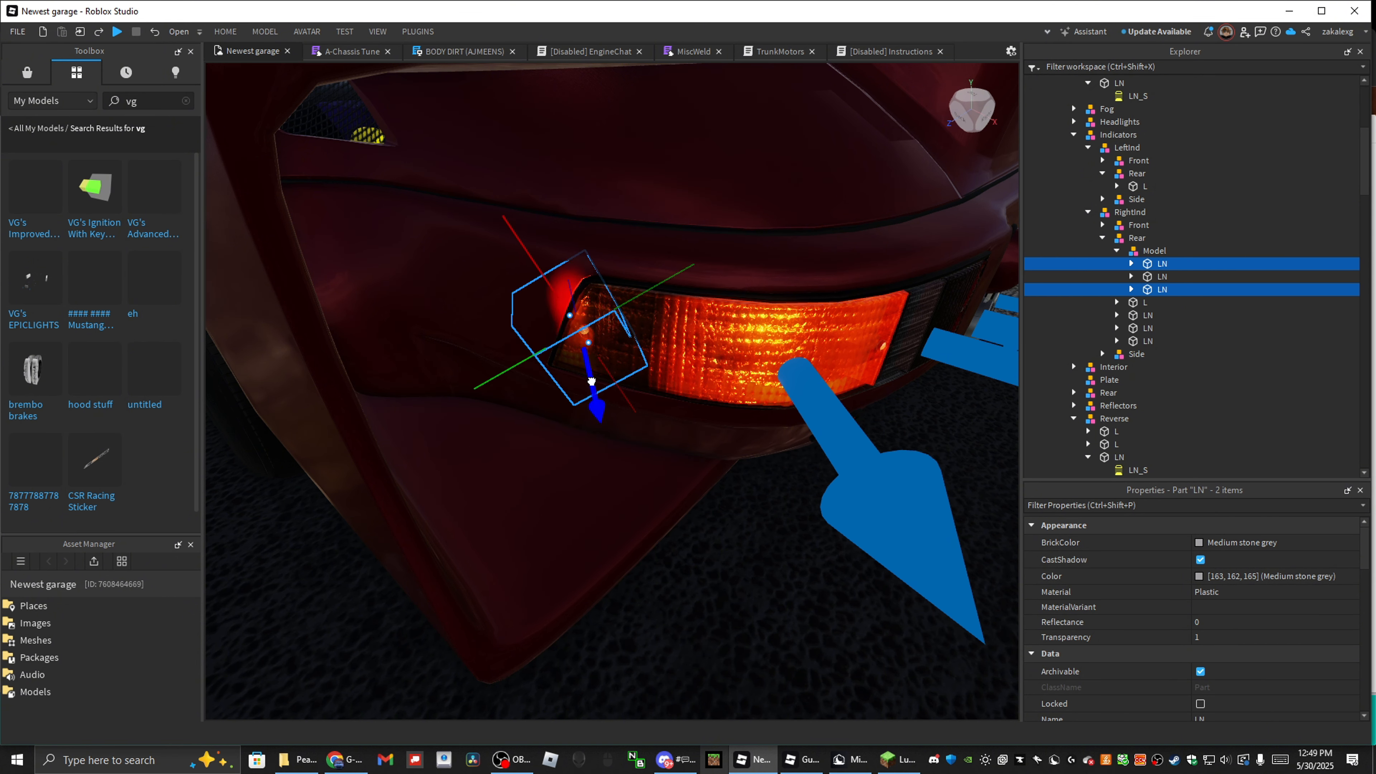
click(1146, 278)
right_drag(668, 309, 668, 310)
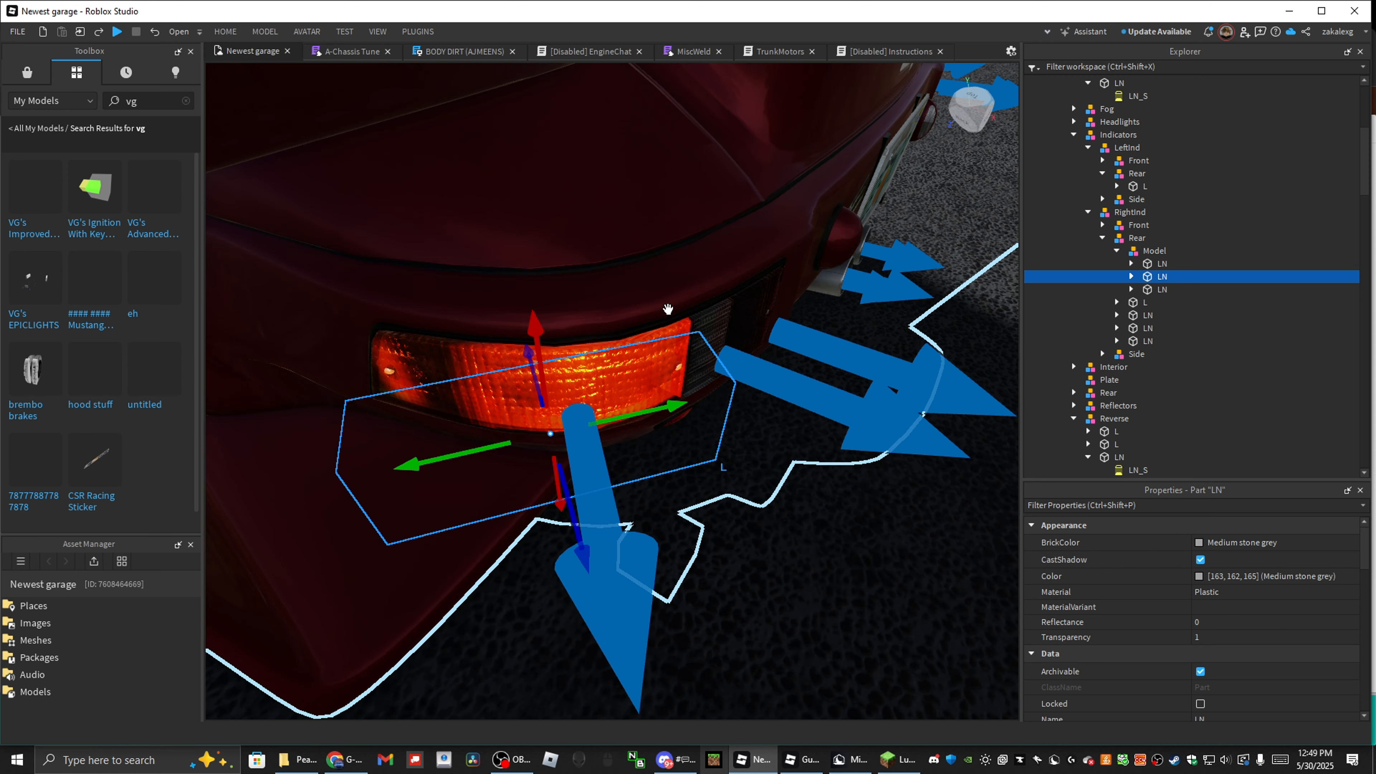
click(224, 34)
click(193, 75)
right_drag(555, 580, 556, 580)
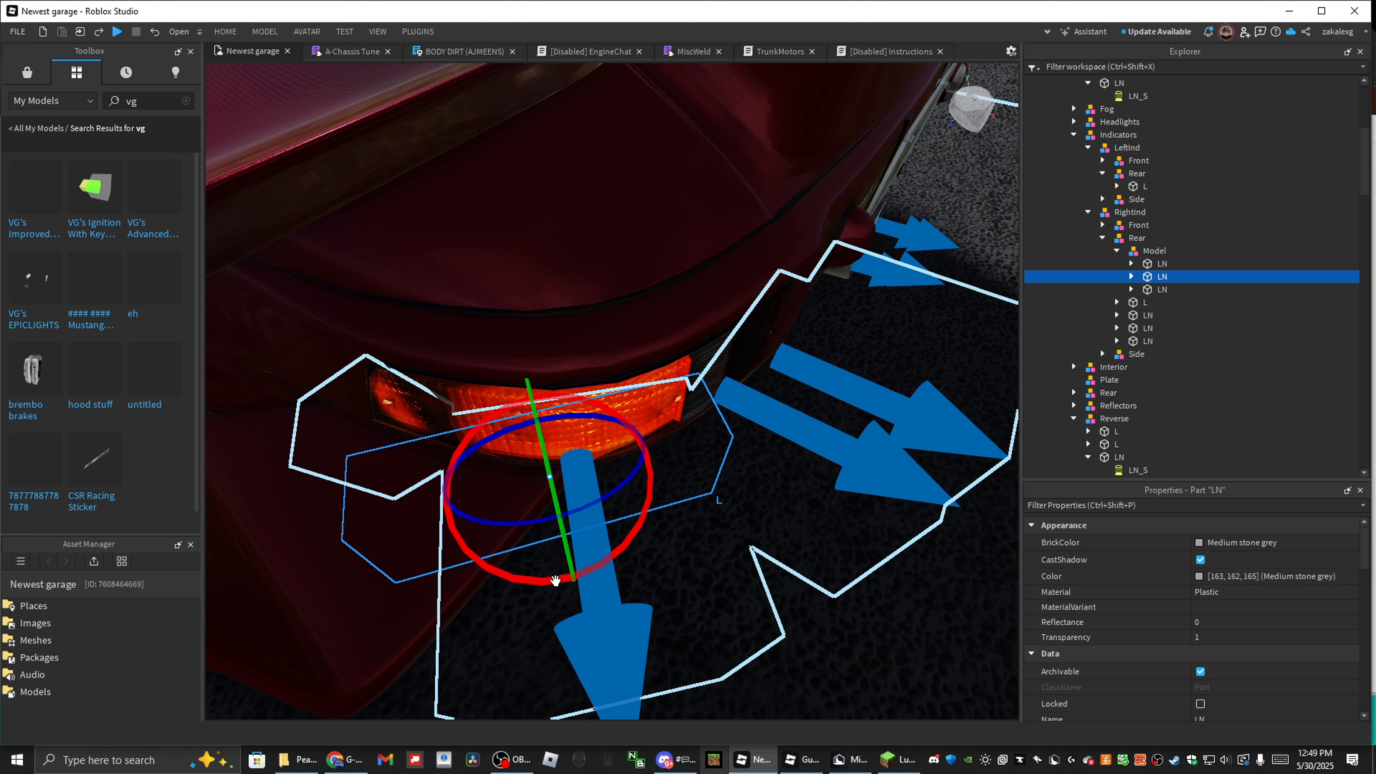
drag(555, 580, 534, 580)
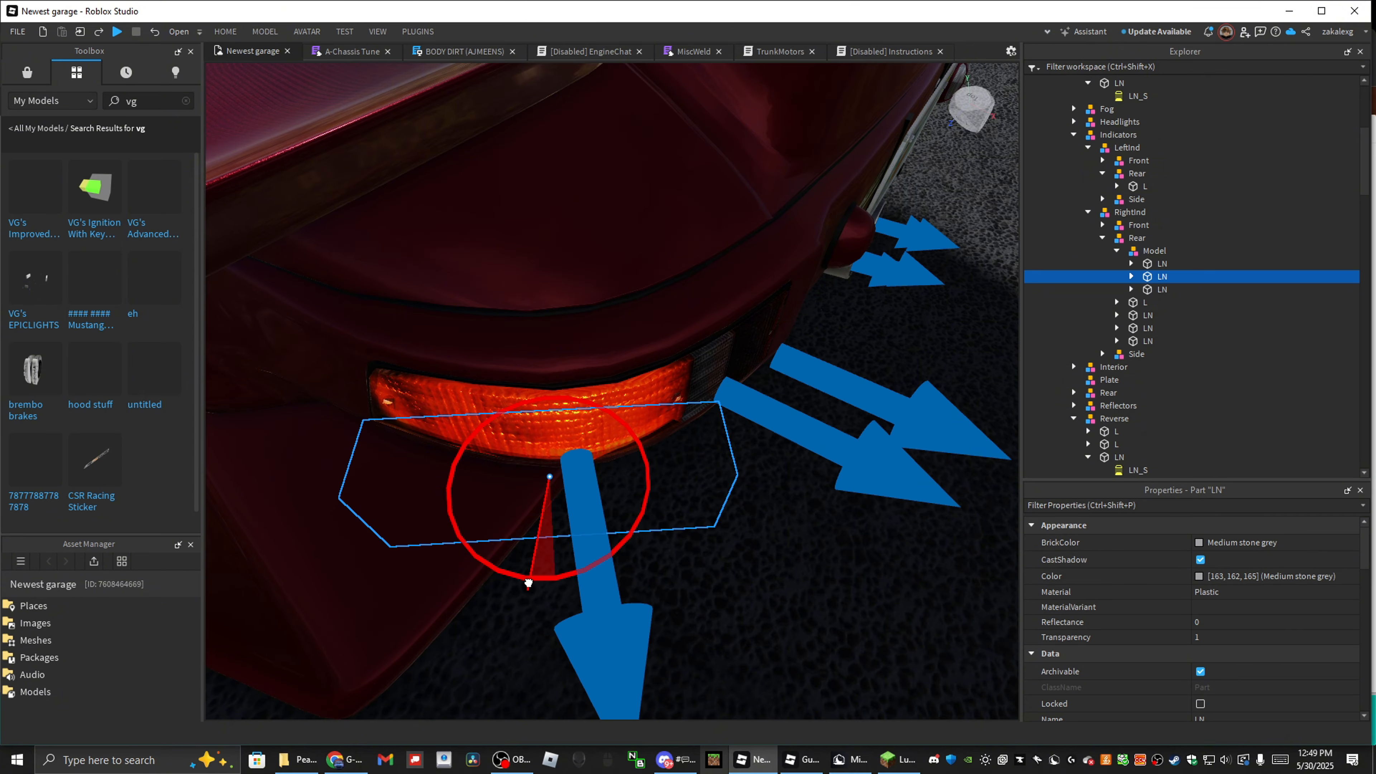
drag(528, 581, 512, 549)
right_drag(512, 549, 510, 543)
click(512, 550)
right_drag(565, 455, 565, 454)
- Rotate the copied model's two spotlight LN parts together so their light covers the left lens's outer corner
click(1154, 250)
click(1161, 263)
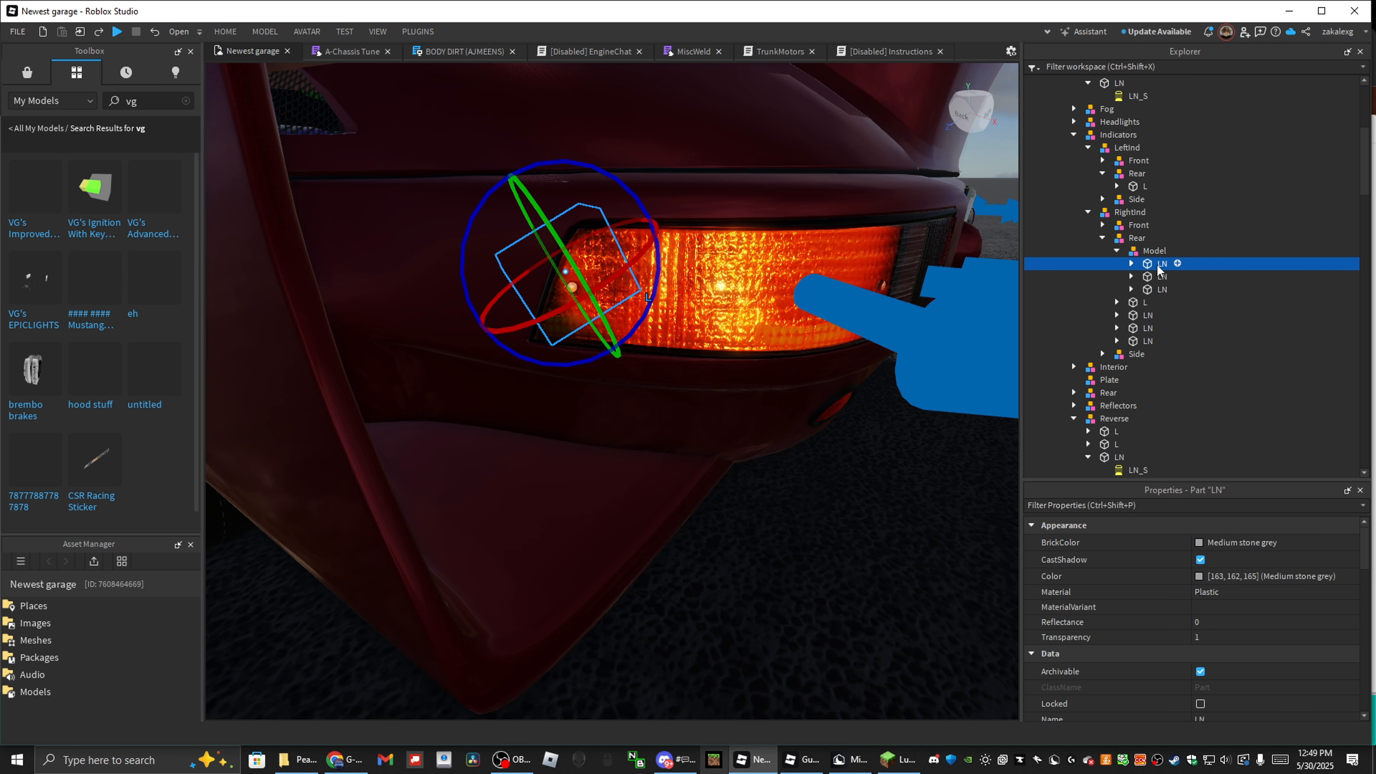
key(f)
ctrl+click(1159, 276)
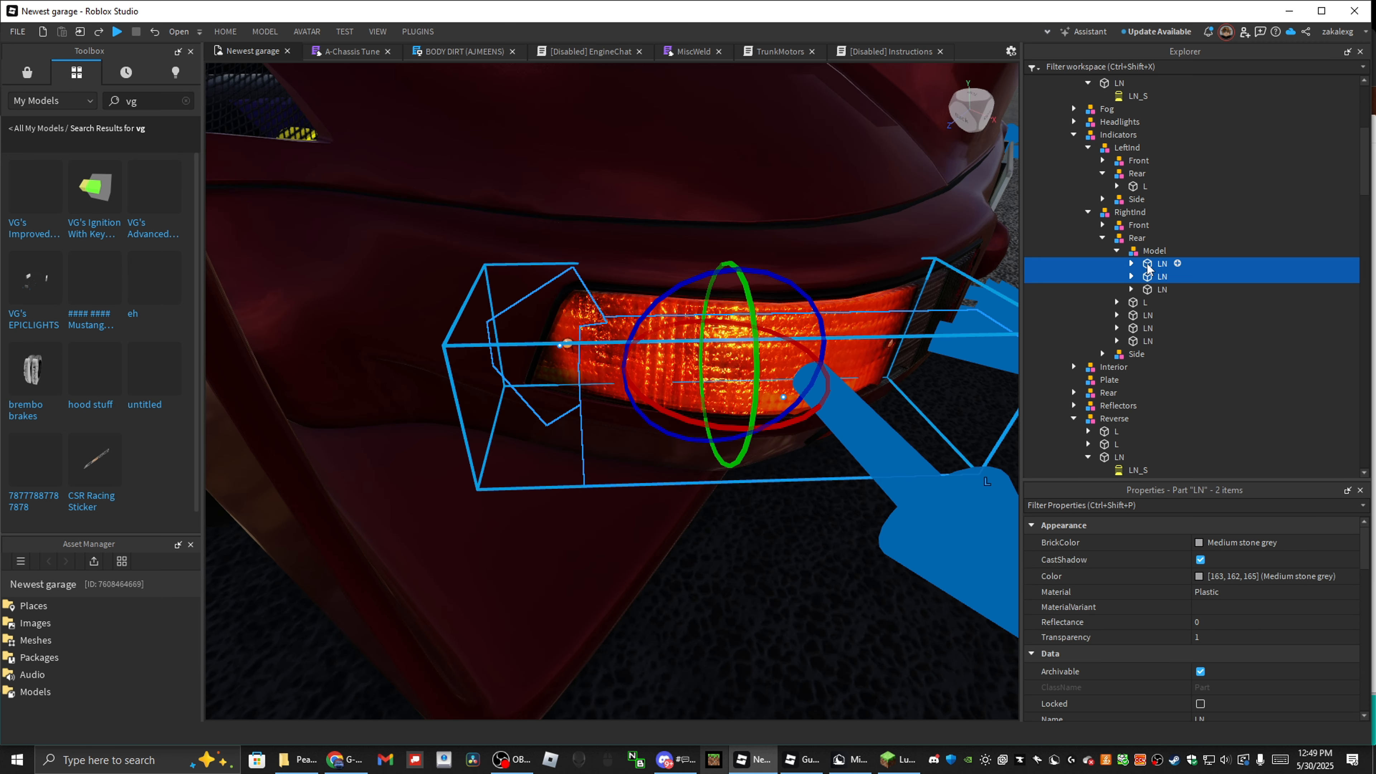
click(1148, 265)
ctrl+click(1165, 291)
right_drag(656, 466, 657, 467)
drag(657, 477, 635, 469)
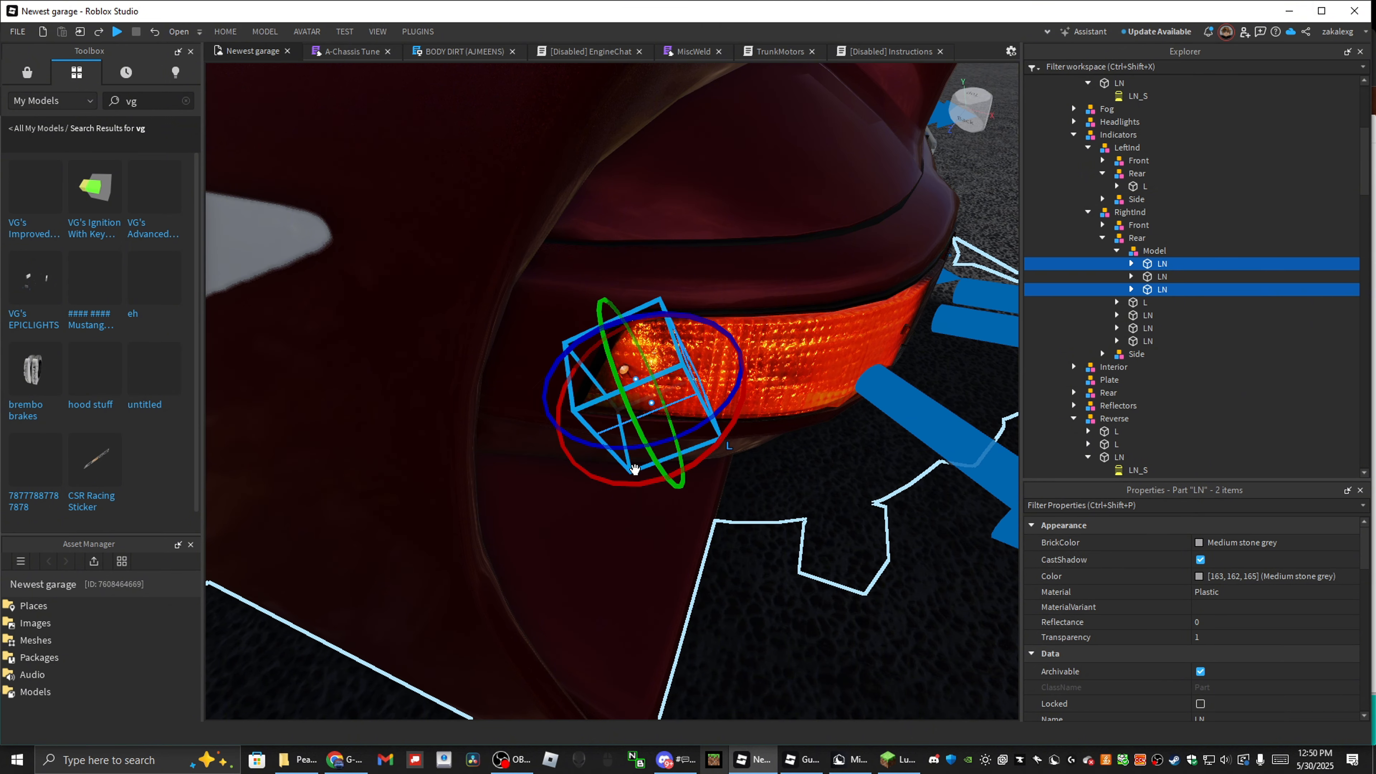
right_drag(635, 469, 647, 218)
drag(649, 242, 627, 269)
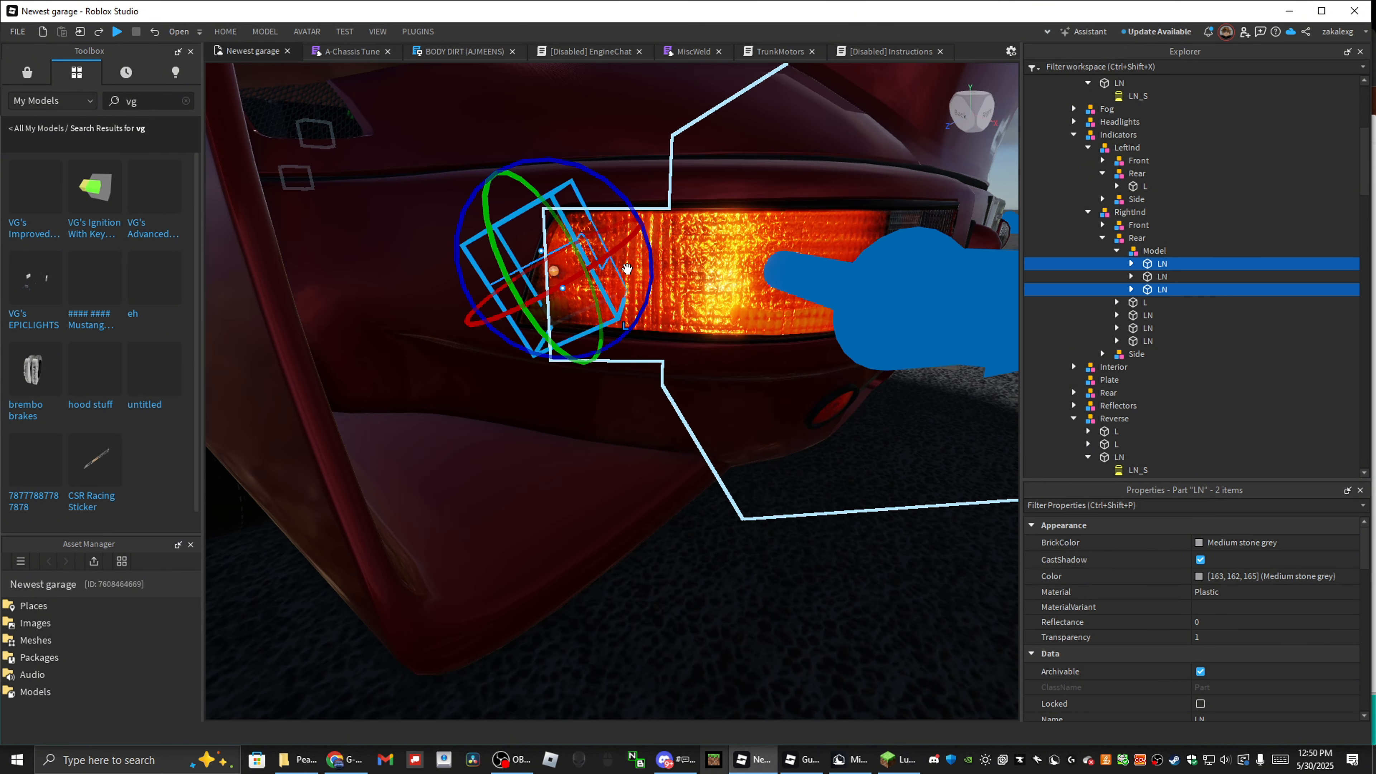
drag(644, 342, 642, 341)
right_drag(621, 328, 621, 329)
drag(523, 246, 522, 244)
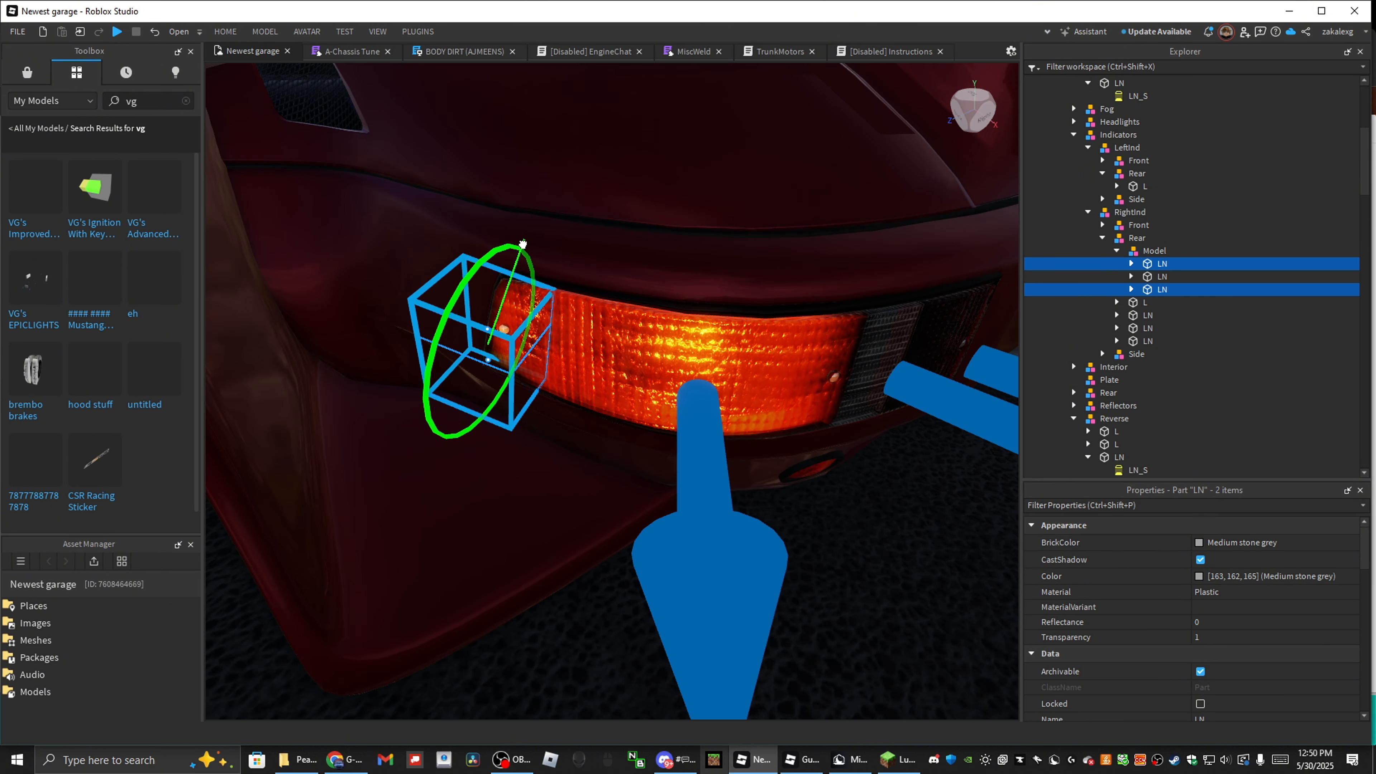
right_drag(644, 346, 648, 350)
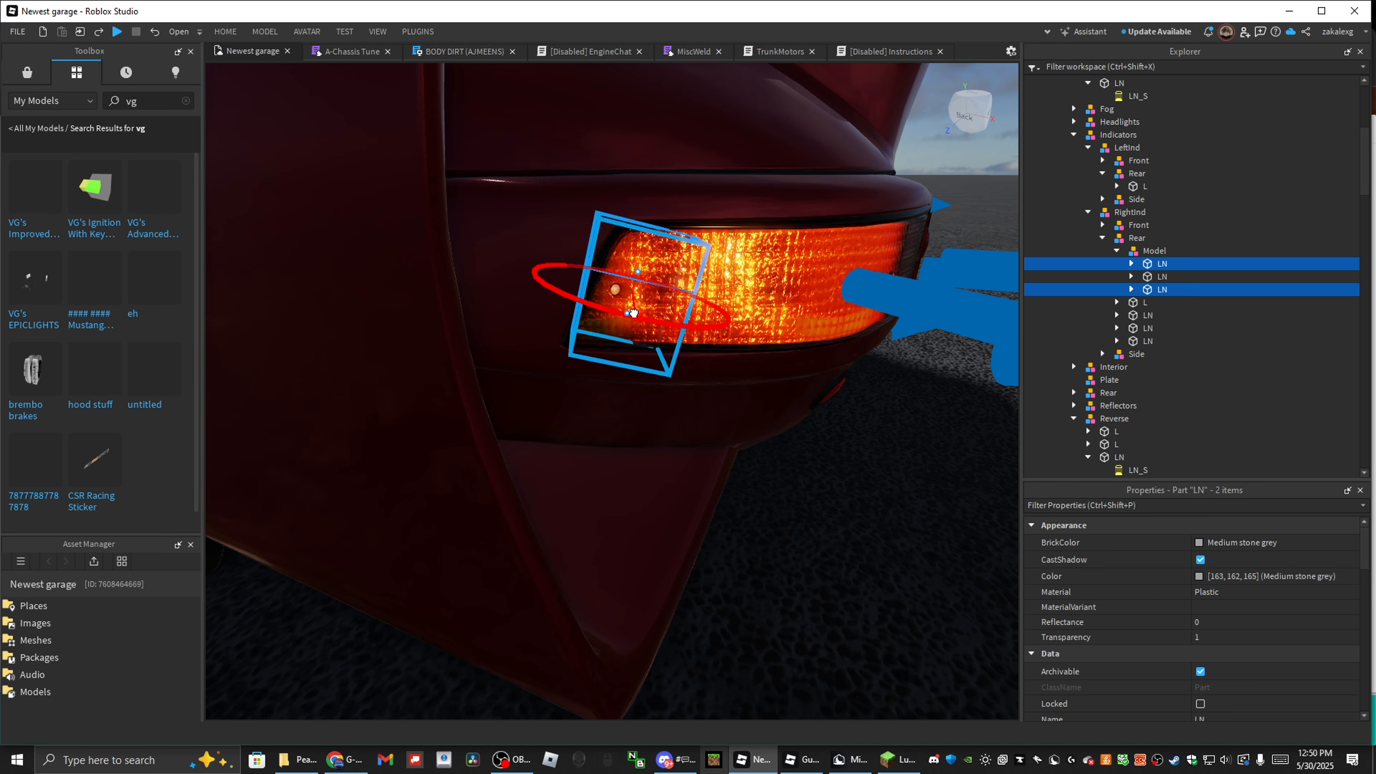
drag(683, 372, 676, 372)
right_drag(677, 371, 869, 390)
click(676, 372)
- Group the three original LN parts in RightInd Rear as their own model
scroll(676, 372, down, 5)
right_drag(888, 303, 903, 320)
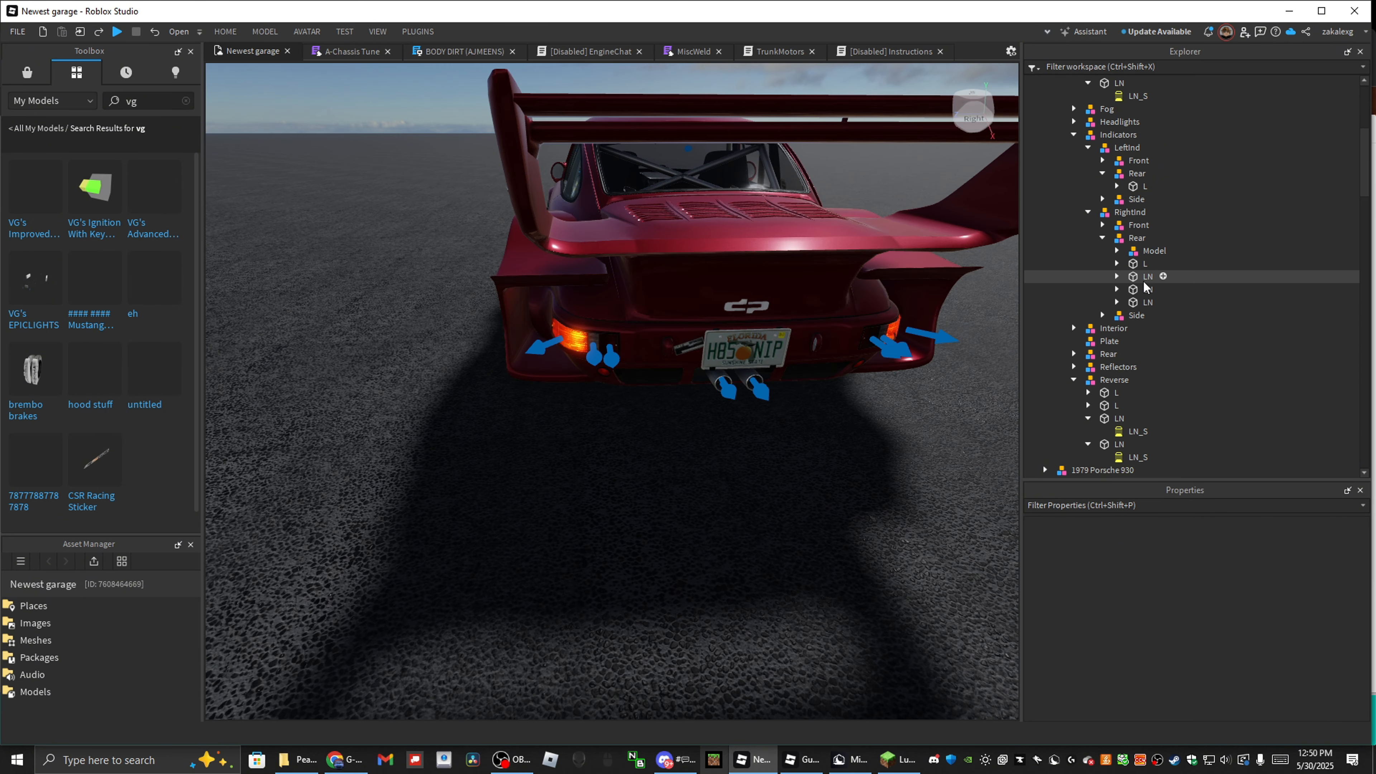
click(1133, 253)
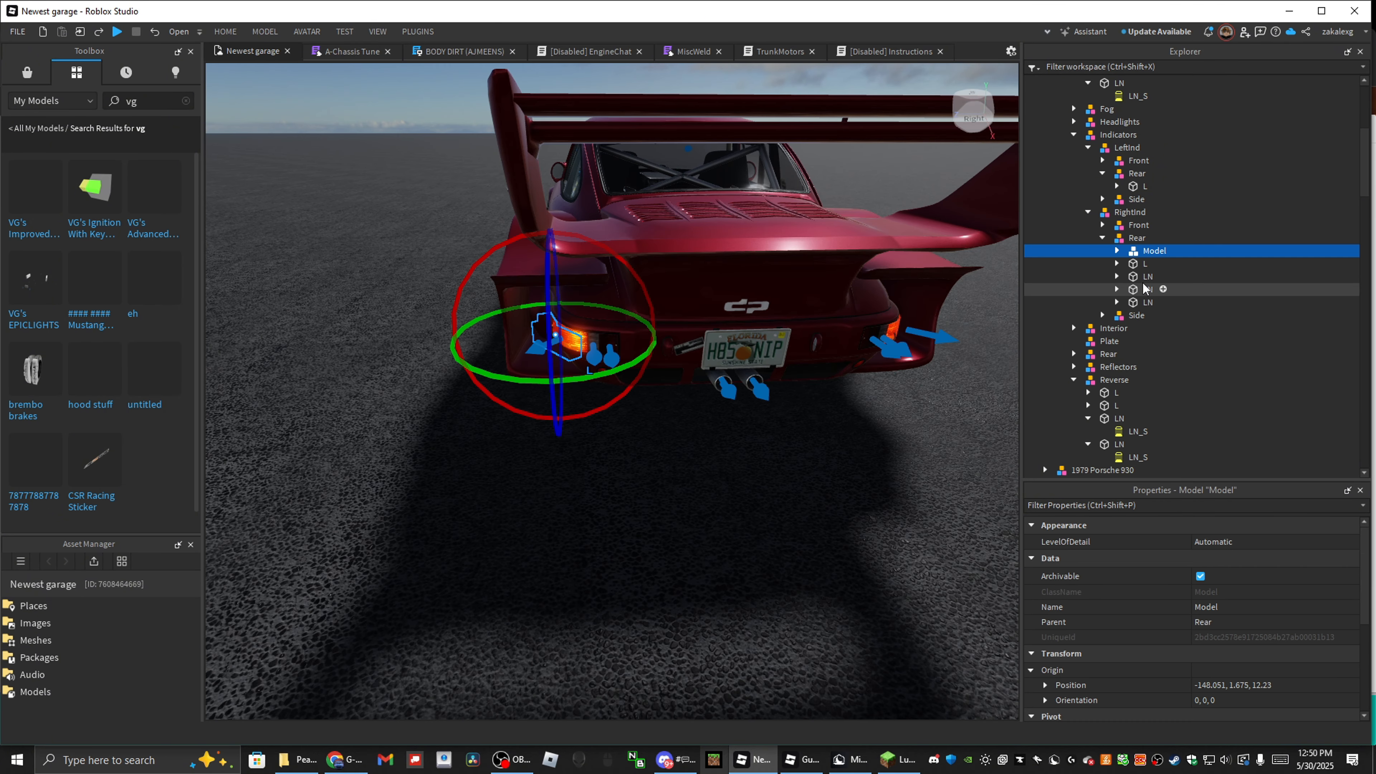
click(1147, 276)
shift+click(1148, 302)
key(ctrl+g)
- Check which tail light each of the two models in RightInd Rear belongs to and review the available grouping options
right_drag(971, 315, 919, 309)
key(d)
click(1117, 251)
click(1133, 253)
key(d)
key(e)
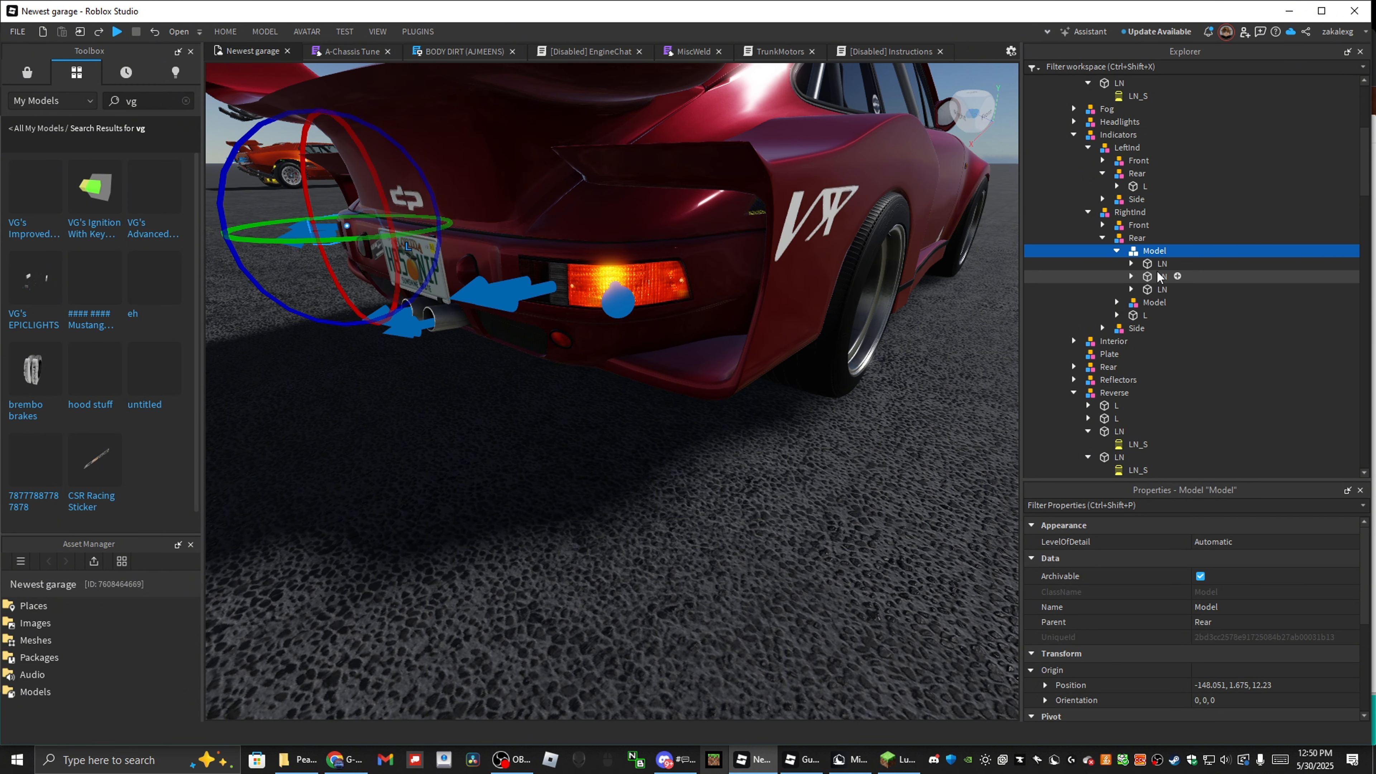
click(1143, 304)
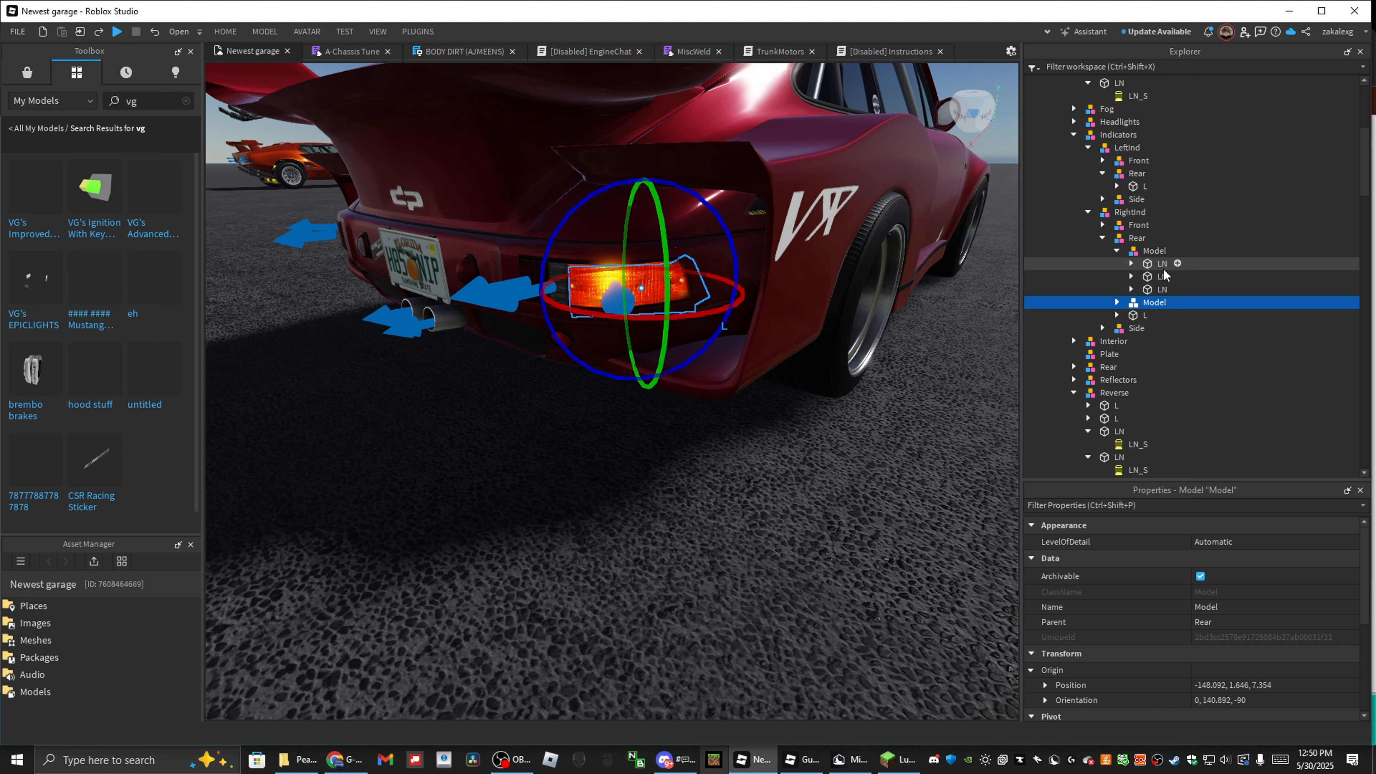
right_click(1152, 302)
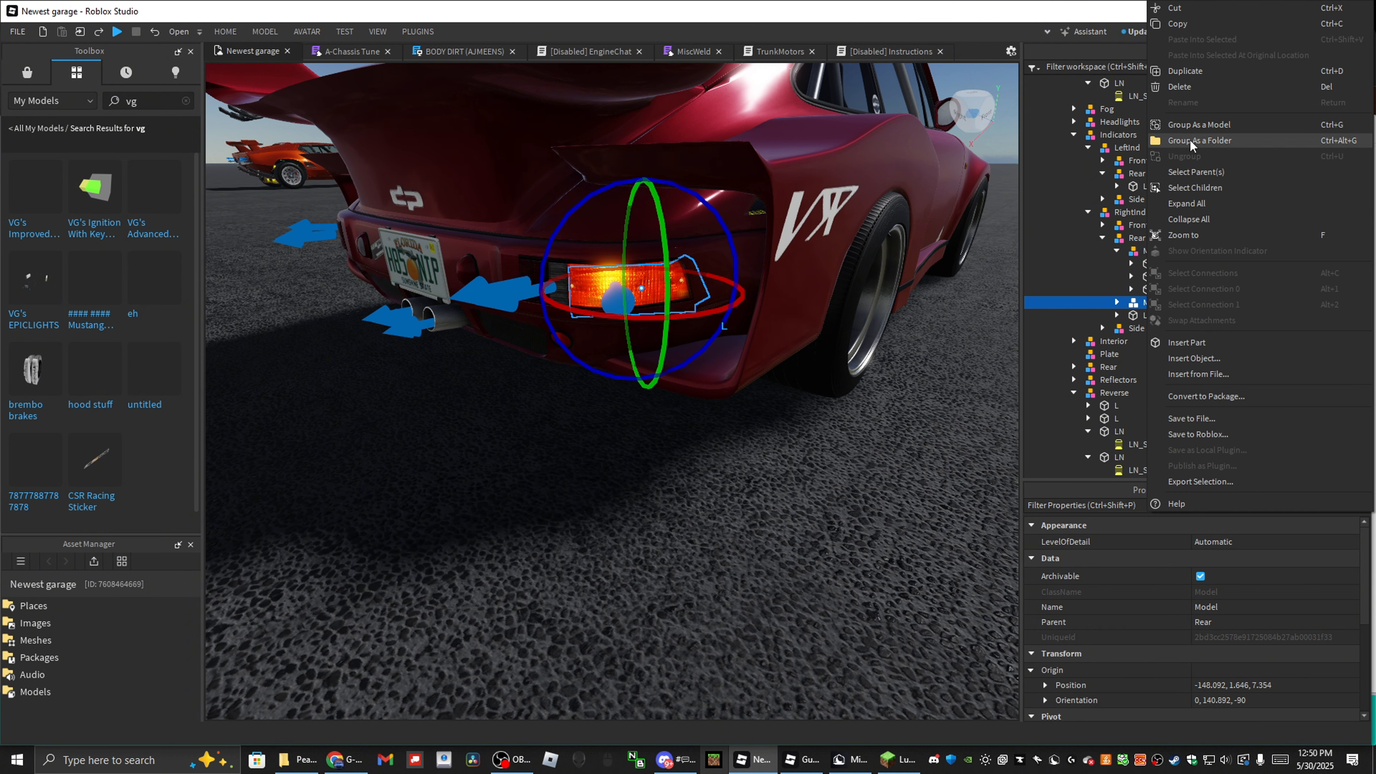
click(1078, 270)
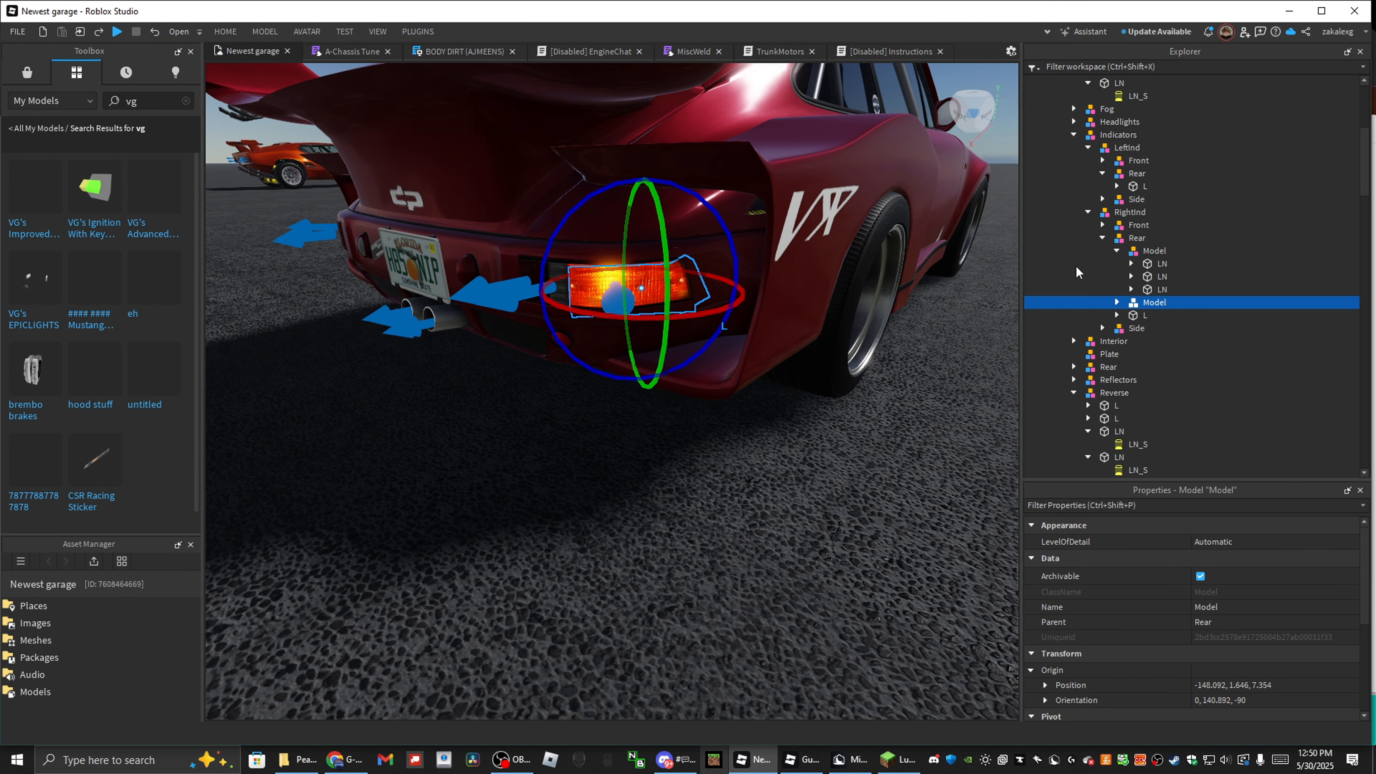
click(1158, 291)
click(1167, 302)
right_click(1151, 306)
click(1048, 250)
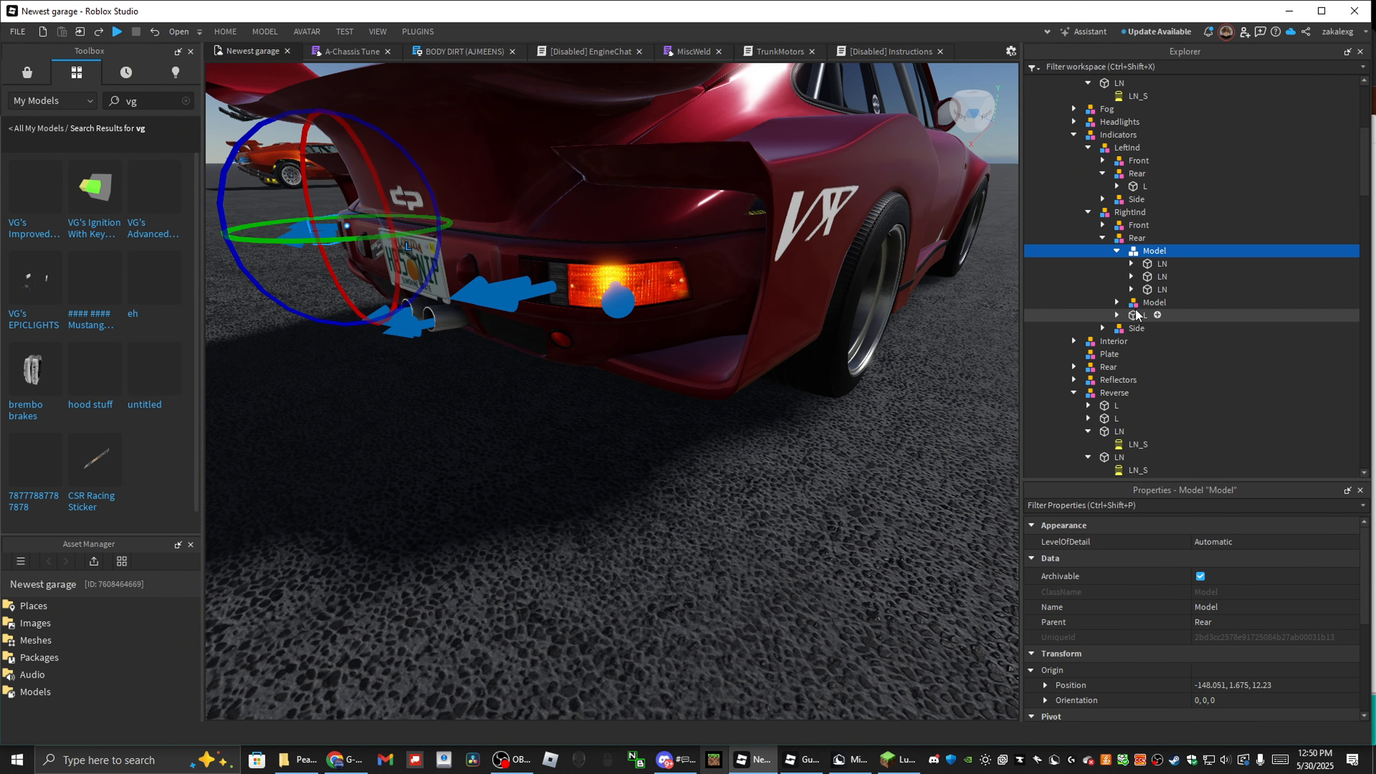
- Move the model holding the left tail light's three LN parts out of RightInd Rear into LeftInd Rear
click(1141, 304)
right_click(1145, 246)
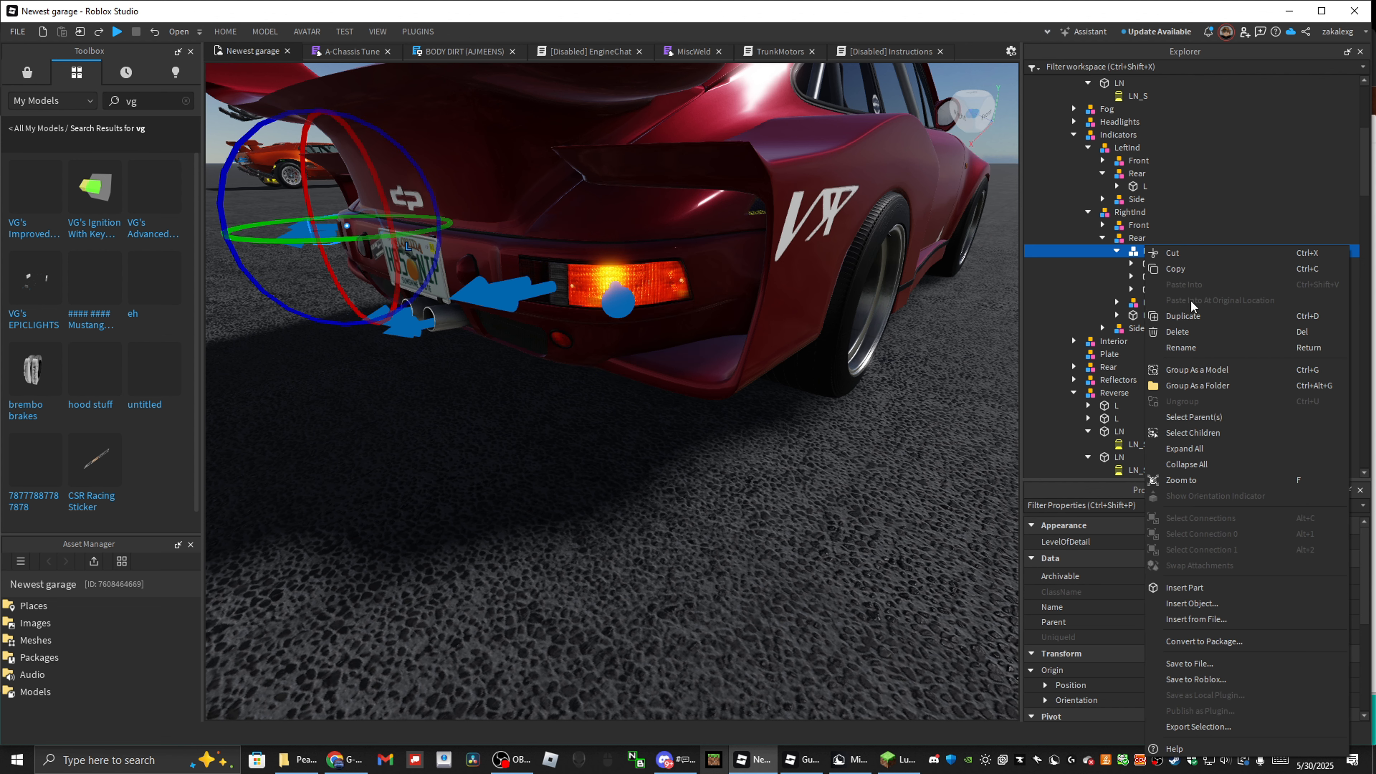
click(1153, 277)
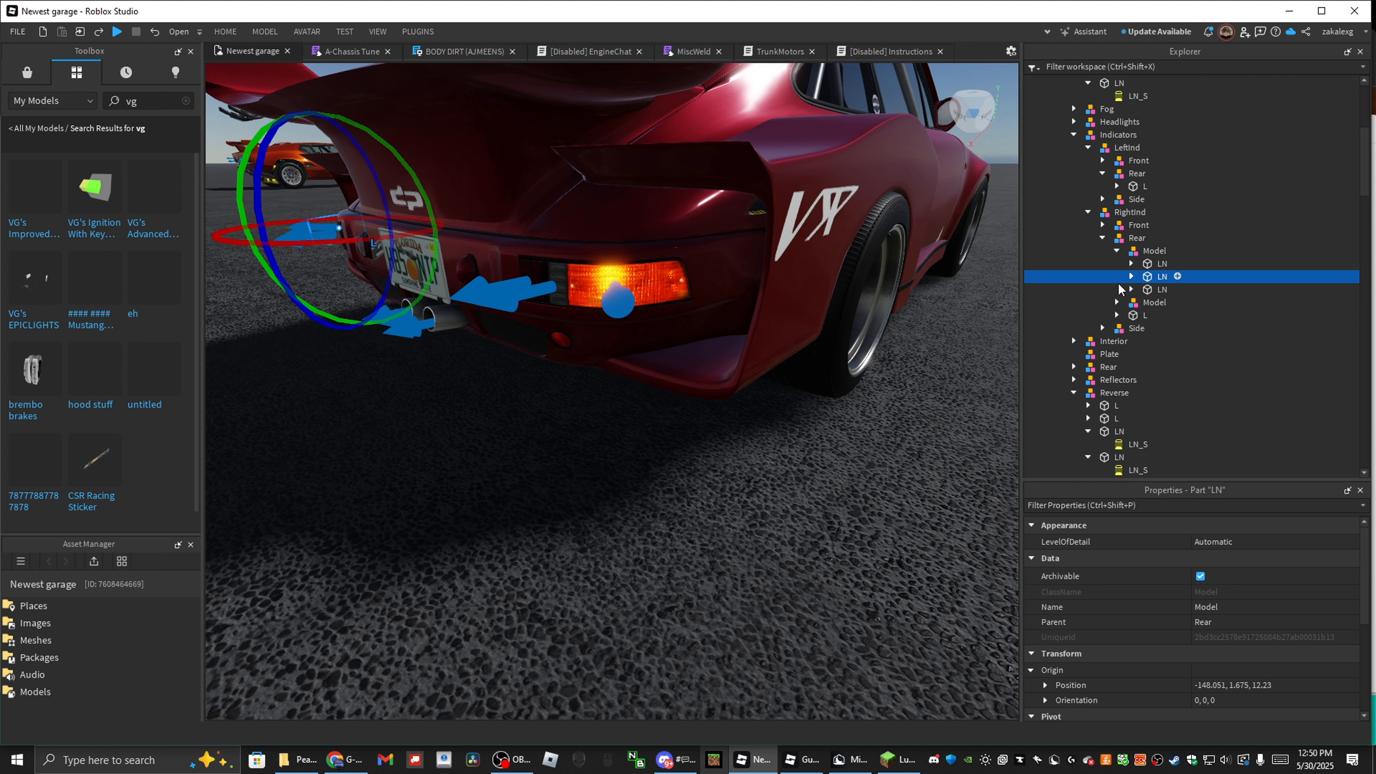
click(1146, 313)
click(1138, 252)
key(f)
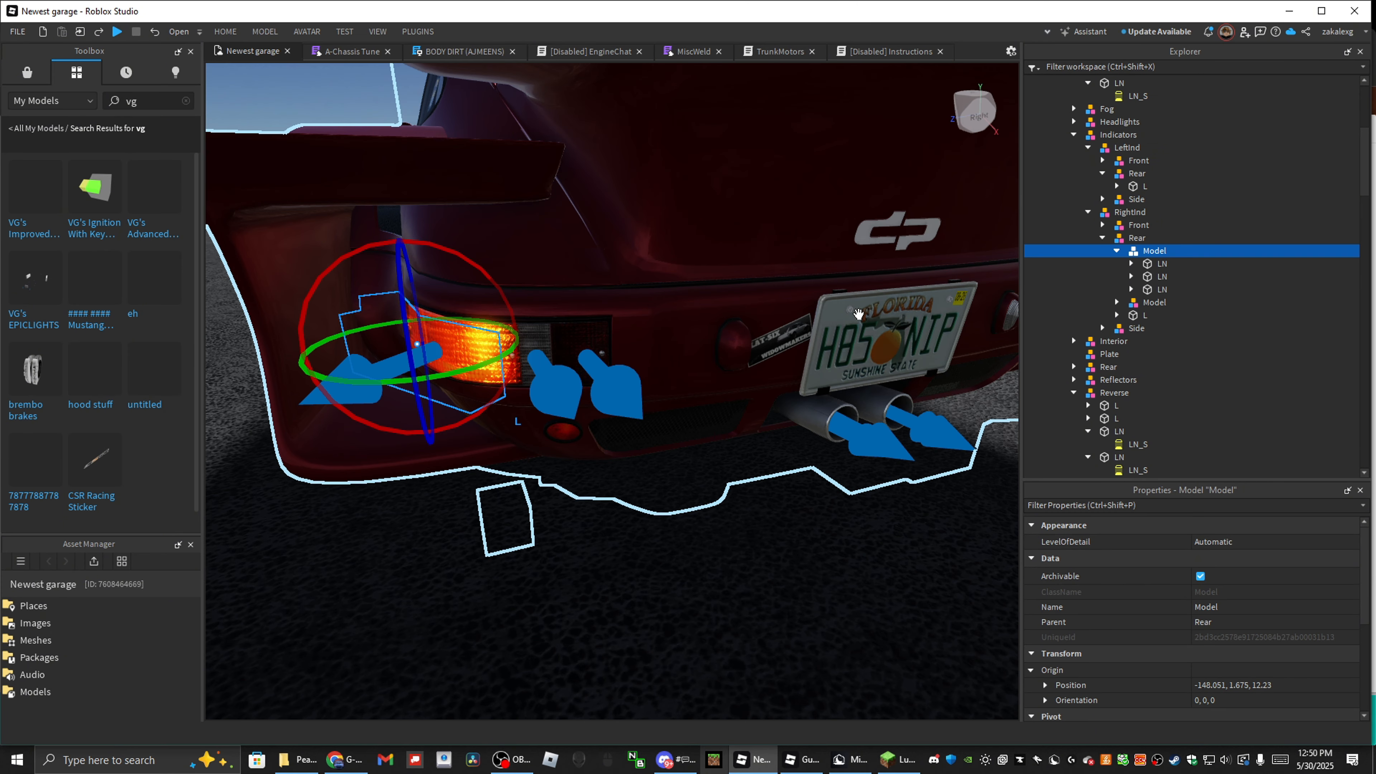
drag(1265, 293, 1194, 187)
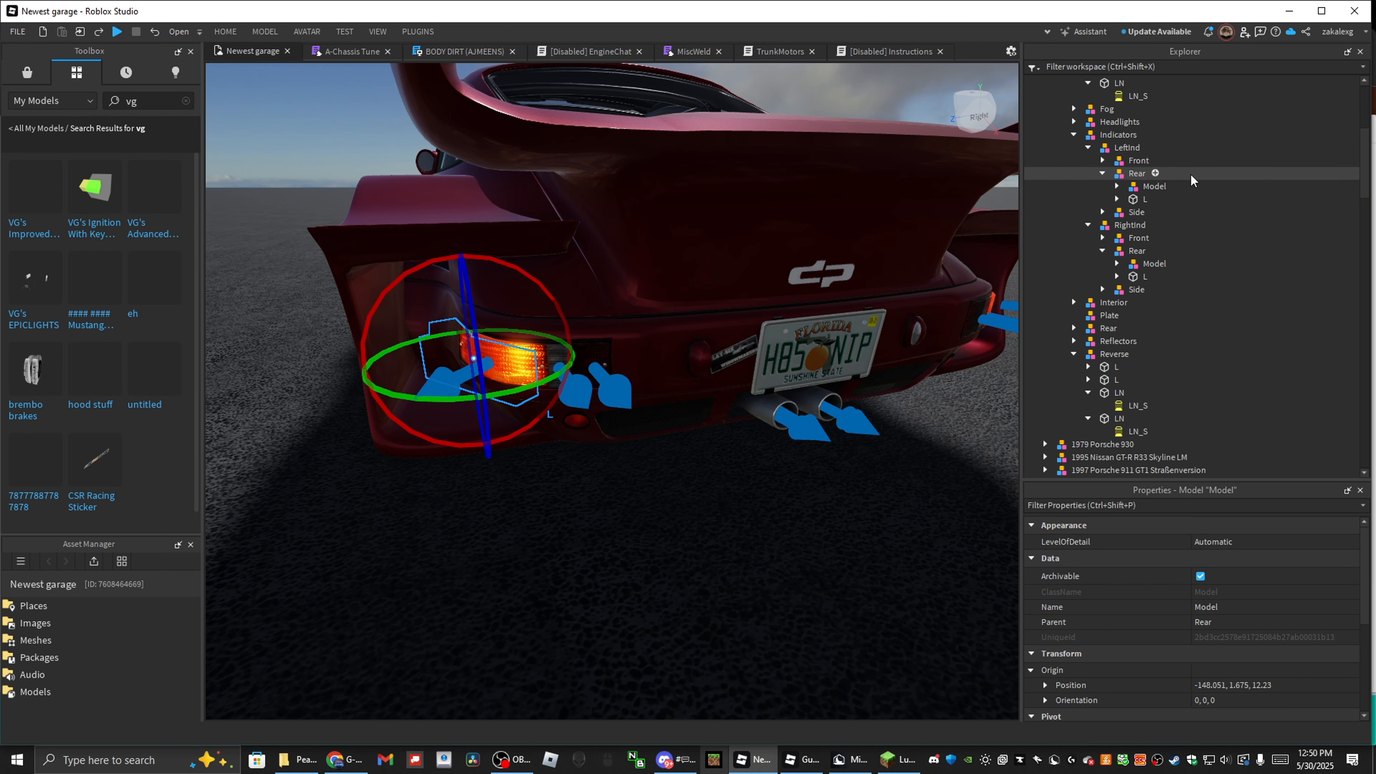
- Ungroup the LN model inside LeftInd Rear so its parts sit directly under Rear
right_click(1195, 187)
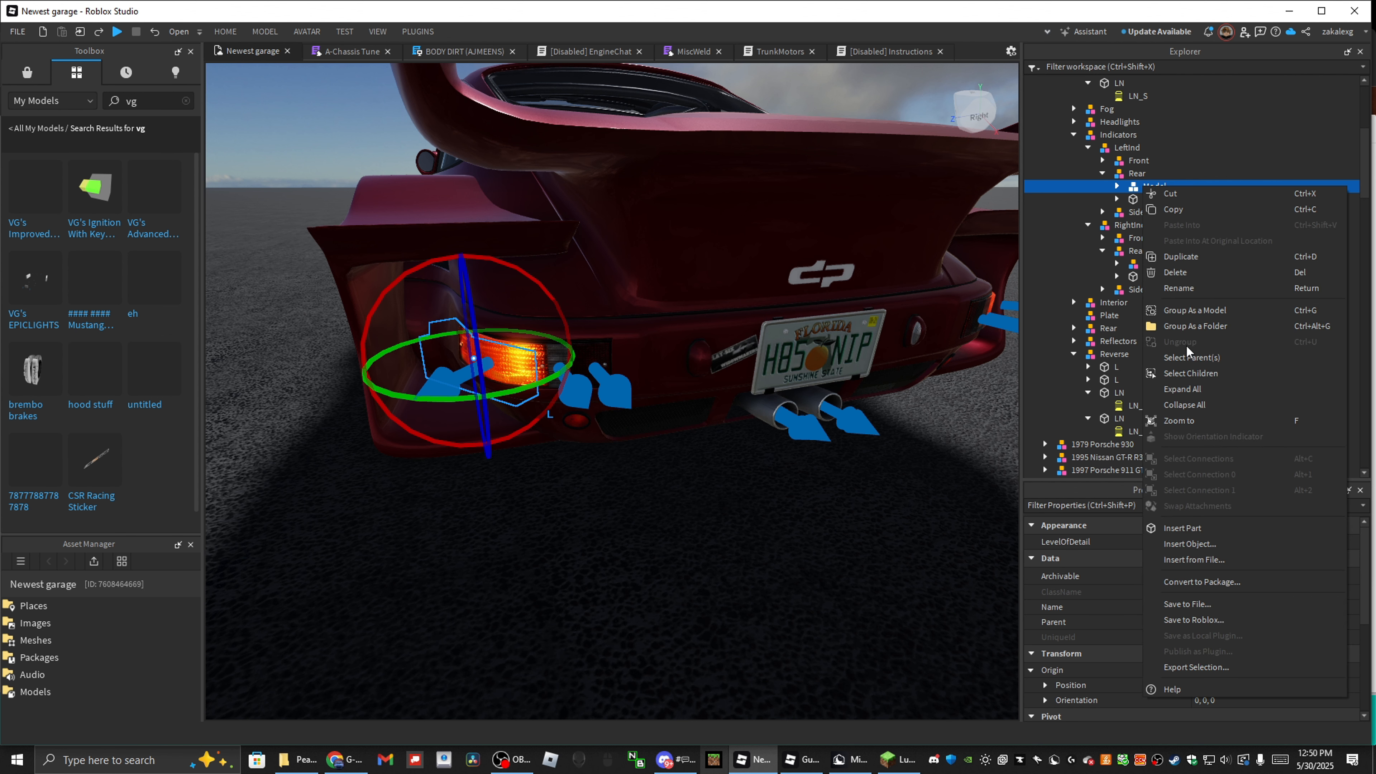
click(999, 363)
right_click(1134, 187)
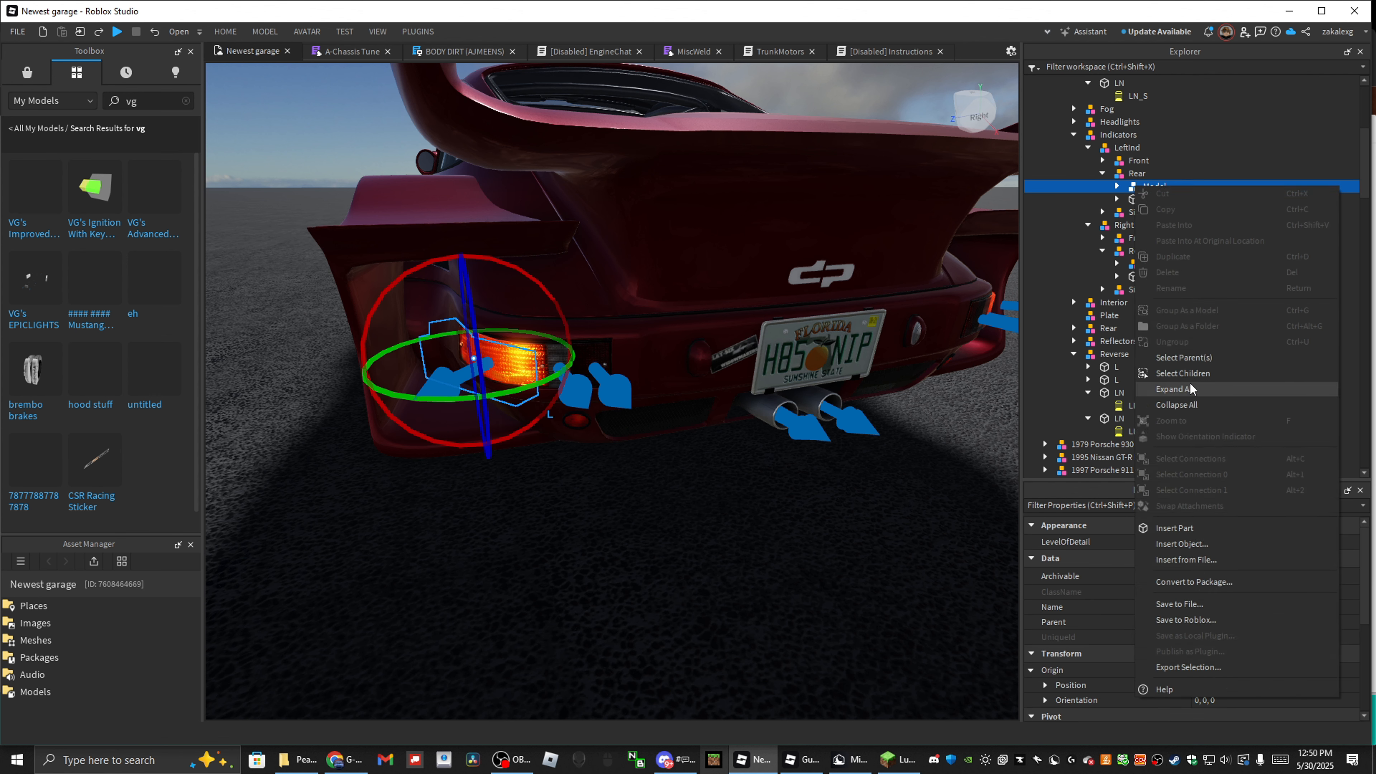
click(1135, 173)
right_click(1133, 174)
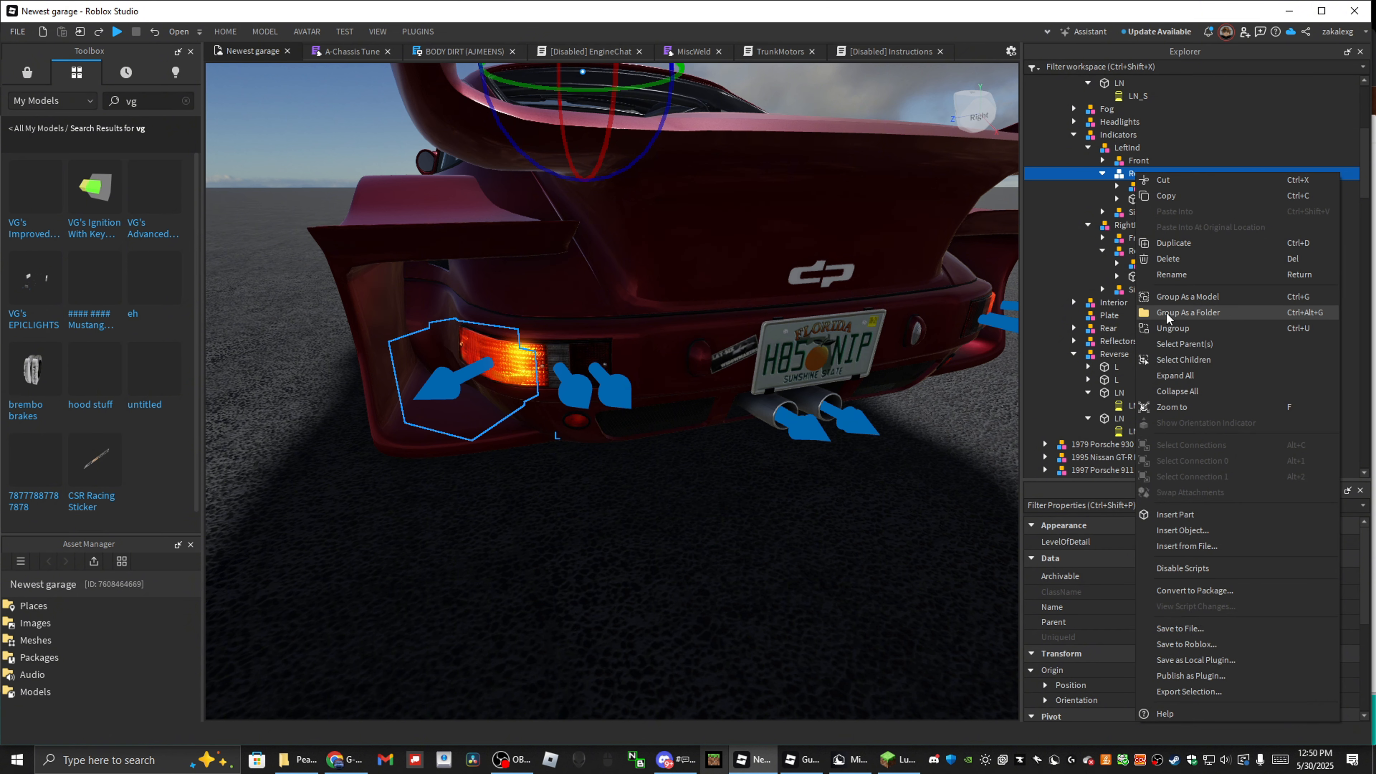
click(1064, 222)
click(1135, 186)
right_click(1136, 186)
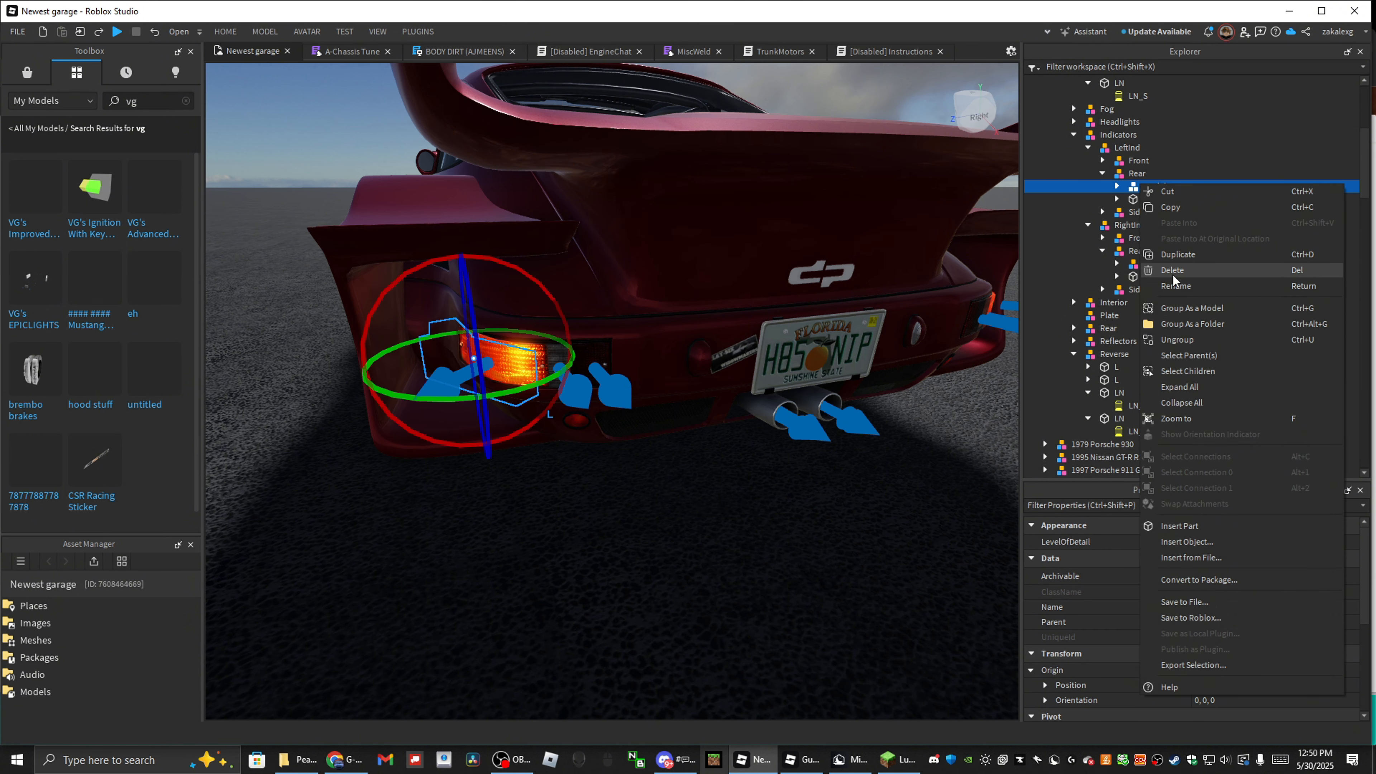
click(1183, 340)
- Ungroup the remaining LN model inside RightInd Rear
click(1134, 290)
right_click(1136, 290)
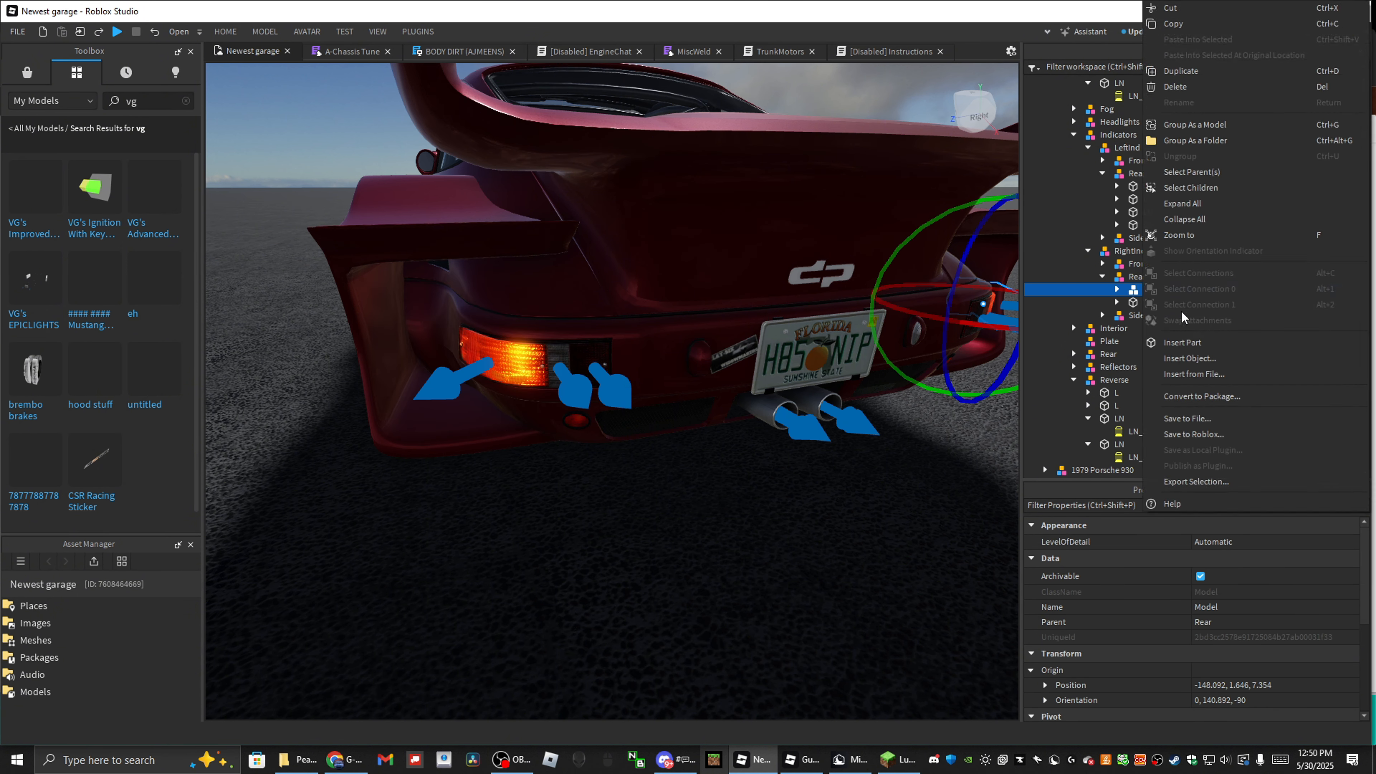
click(1181, 167)
right_click(1146, 293)
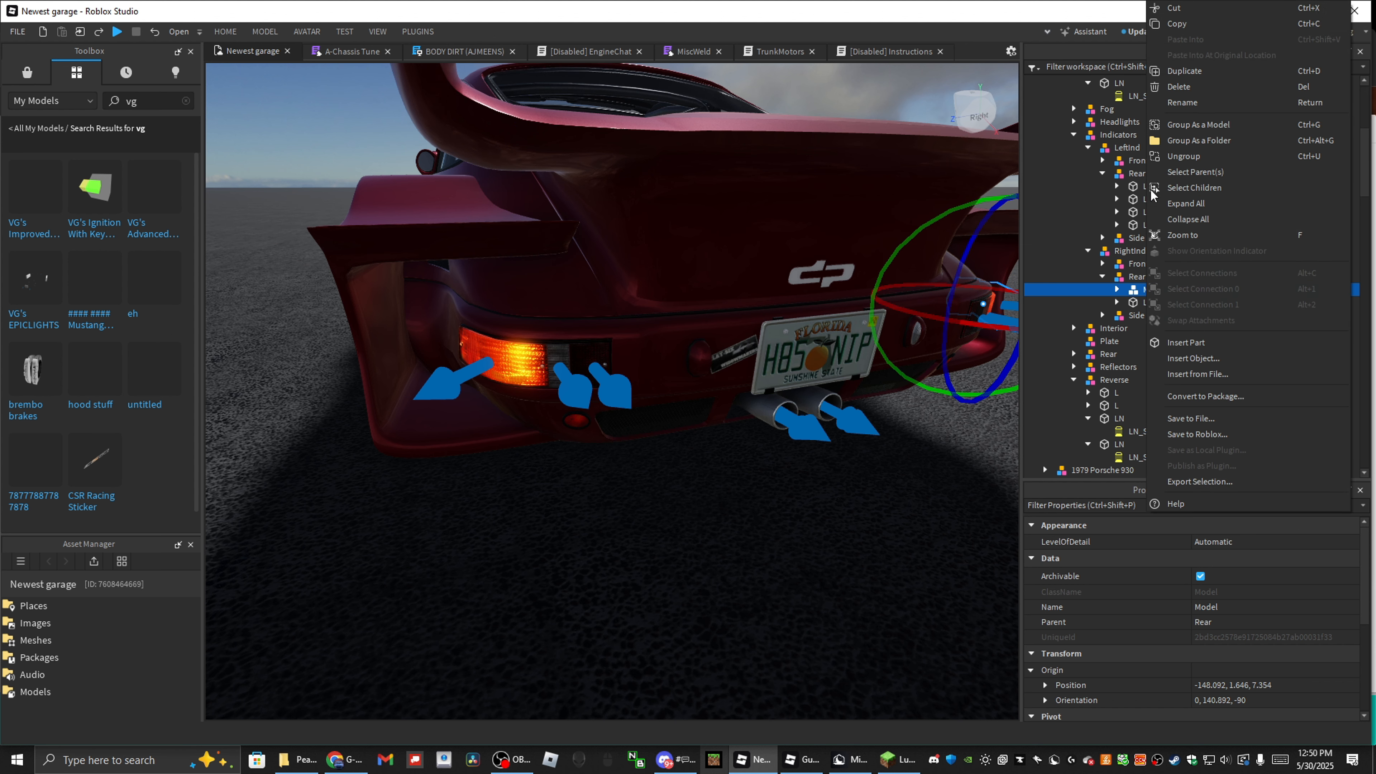
click(1160, 158)
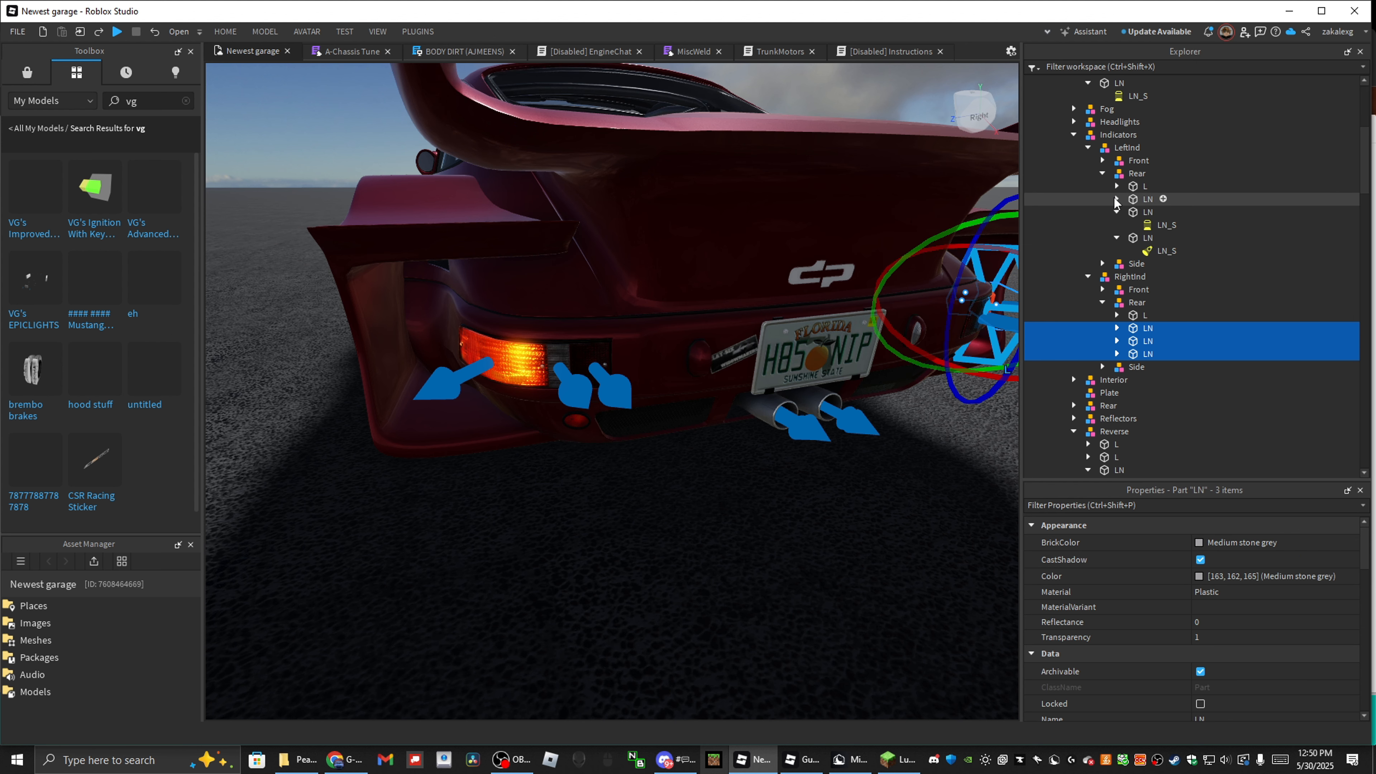
- Turn the Brightness of the LN_S lights in LeftInd Rear and RightInd Rear all the way down
click(1118, 367)
click(1117, 355)
click(1117, 341)
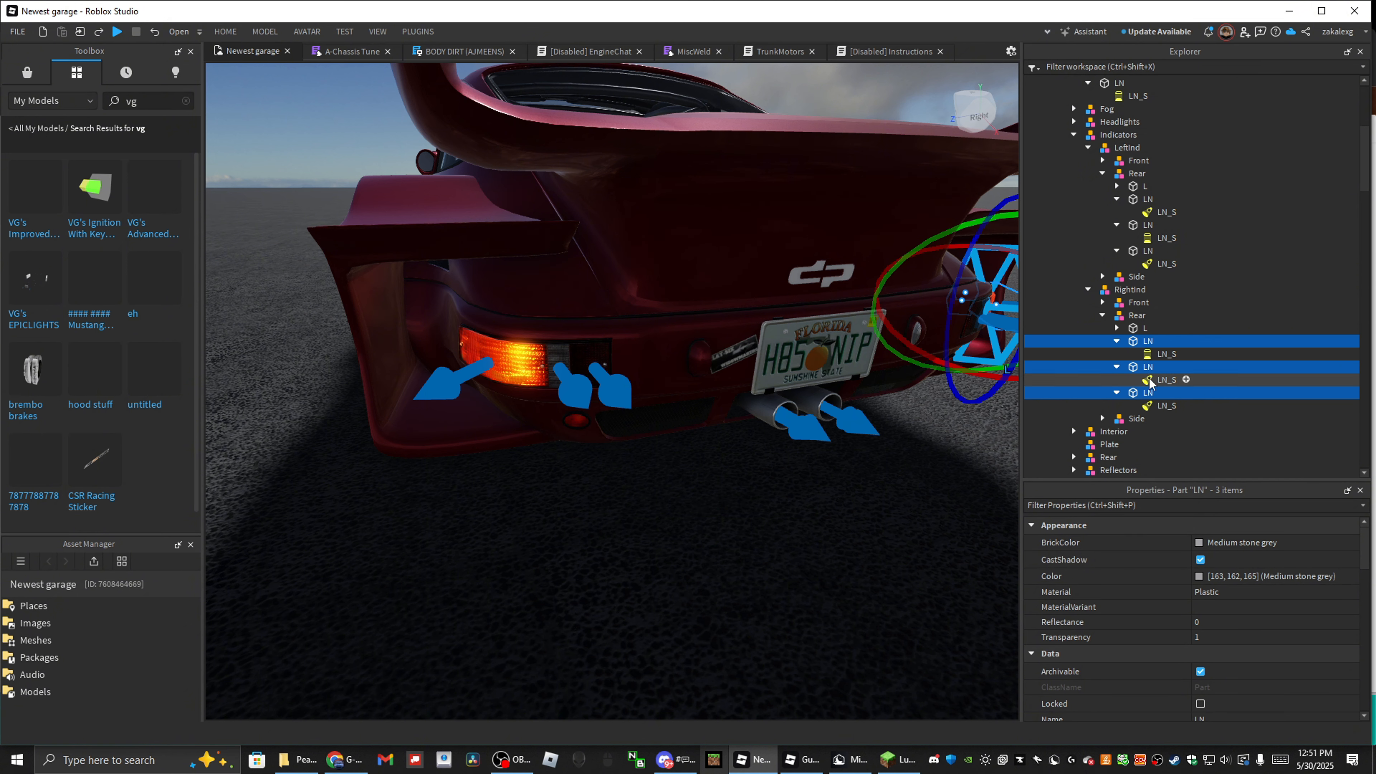
click(1155, 397)
shift+click(1161, 355)
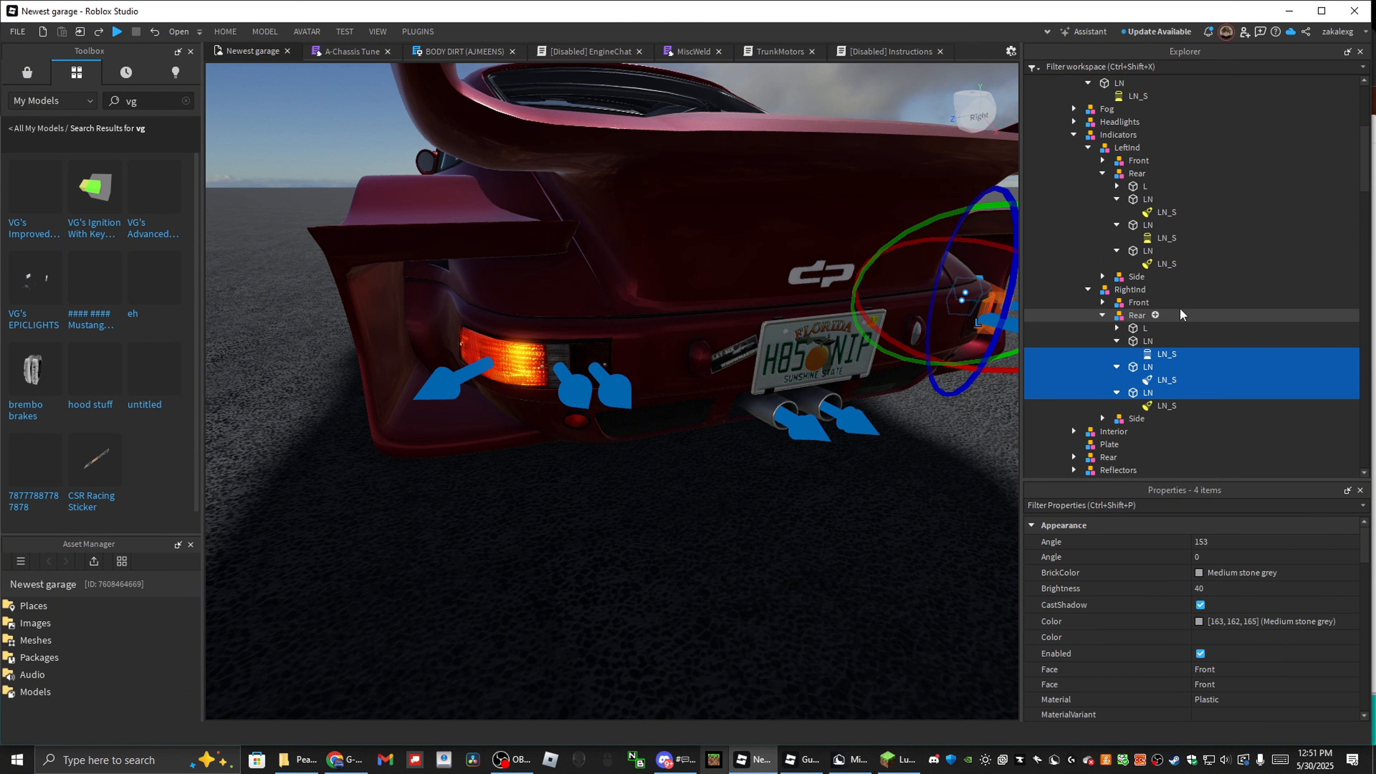
ctrl+click(1164, 264)
ctrl+click(1163, 239)
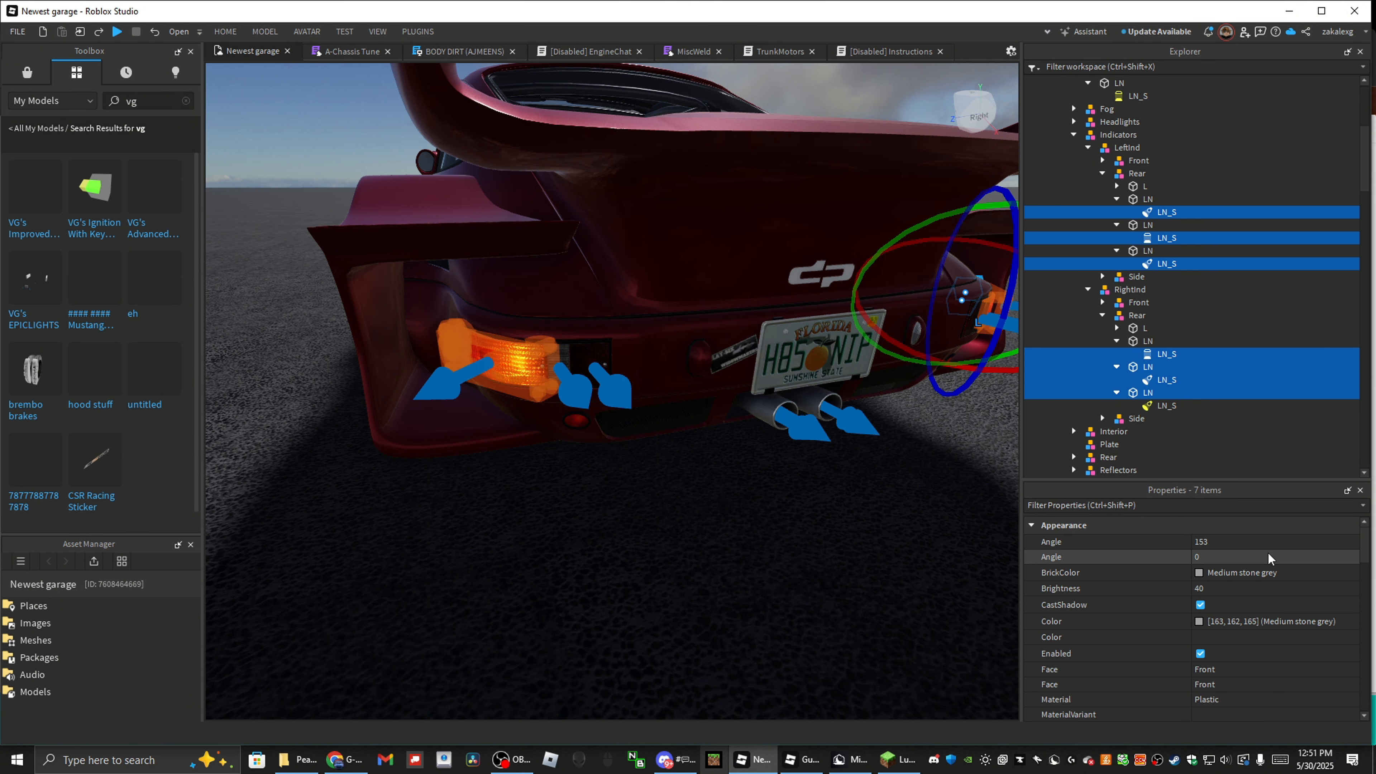
click(1225, 589)
drag(1352, 590, 1232, 593)
click(778, 579)
- Inspect the switched-off rear indicators and the orange side marker lens on the front fender
scroll(784, 529, down, 6)
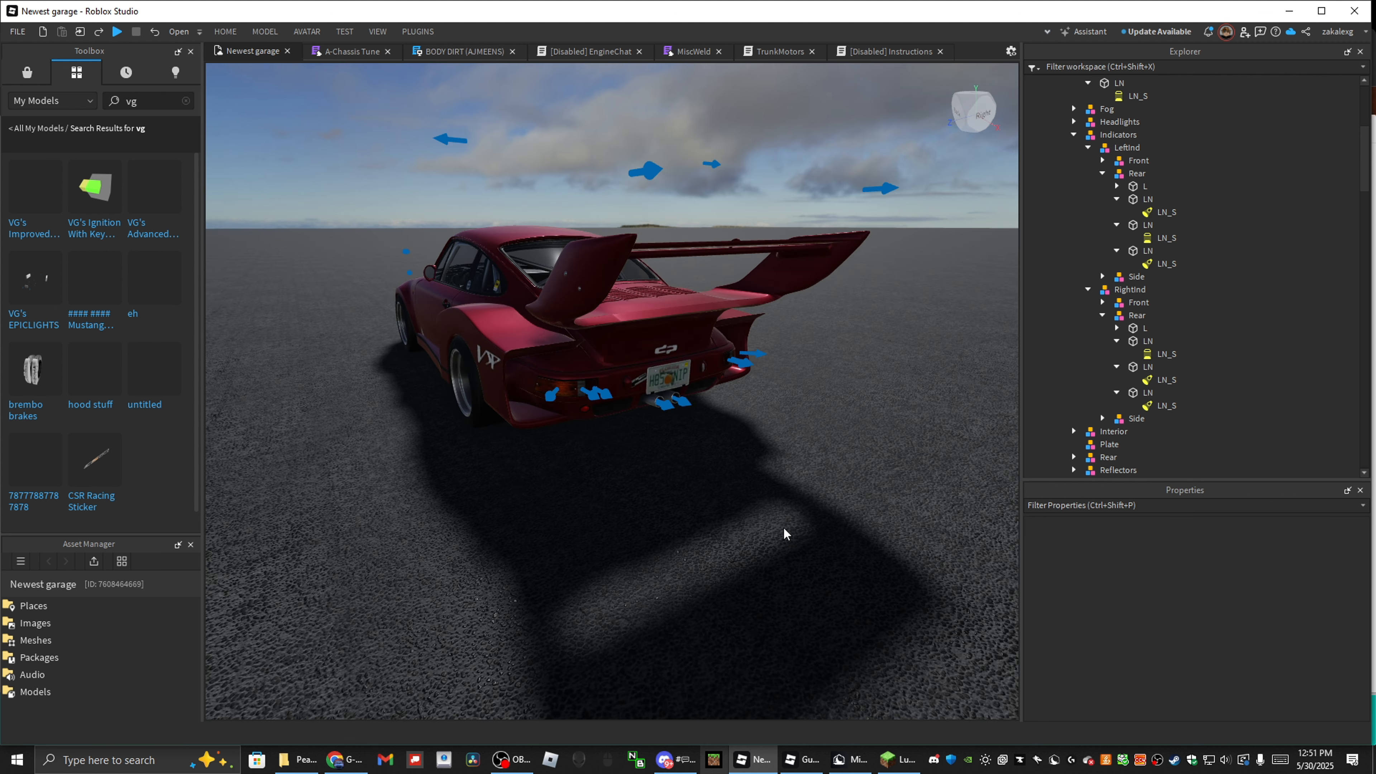
scroll(784, 529, up, 6)
right_drag(784, 529, 861, 531)
scroll(784, 527, down, 6)
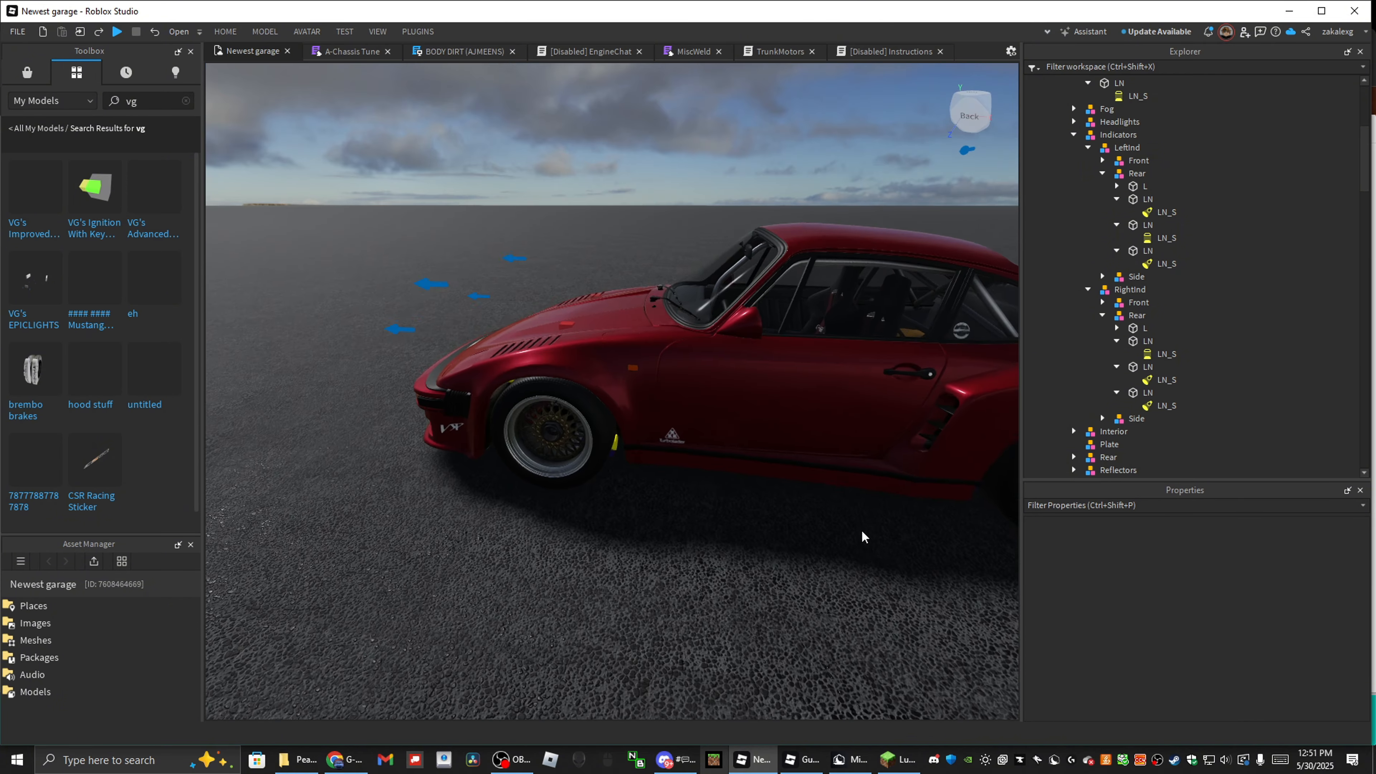
scroll(862, 536, up, 10)
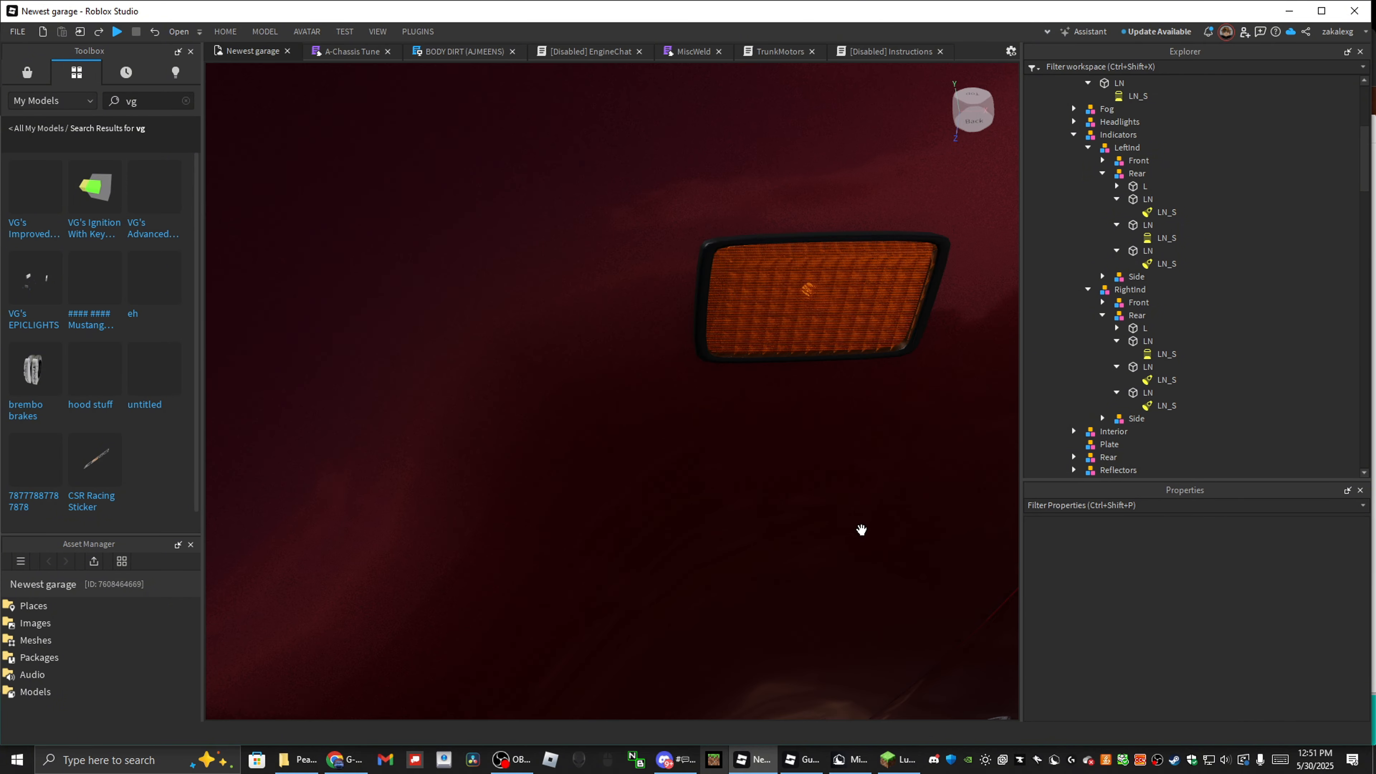
scroll(813, 308, up, 3)
scroll(814, 308, down, 8)
right_drag(813, 308, 766, 321)
scroll(770, 313, down, 3)
scroll(780, 317, up, 2)
- Select the L parts in the Side models of both LeftInd and RightInd together
alt+click(843, 300)
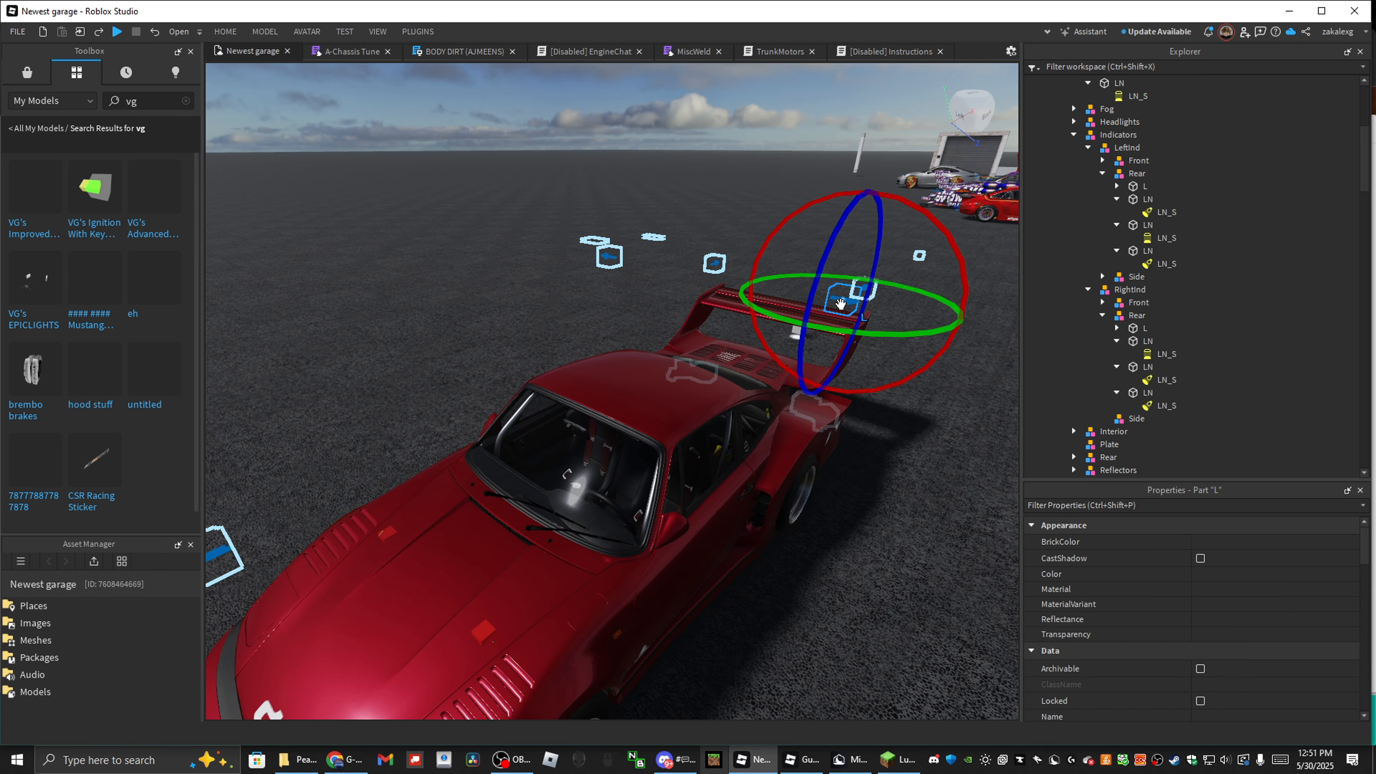
scroll(1177, 270, down, 3)
scroll(1170, 265, up, 4)
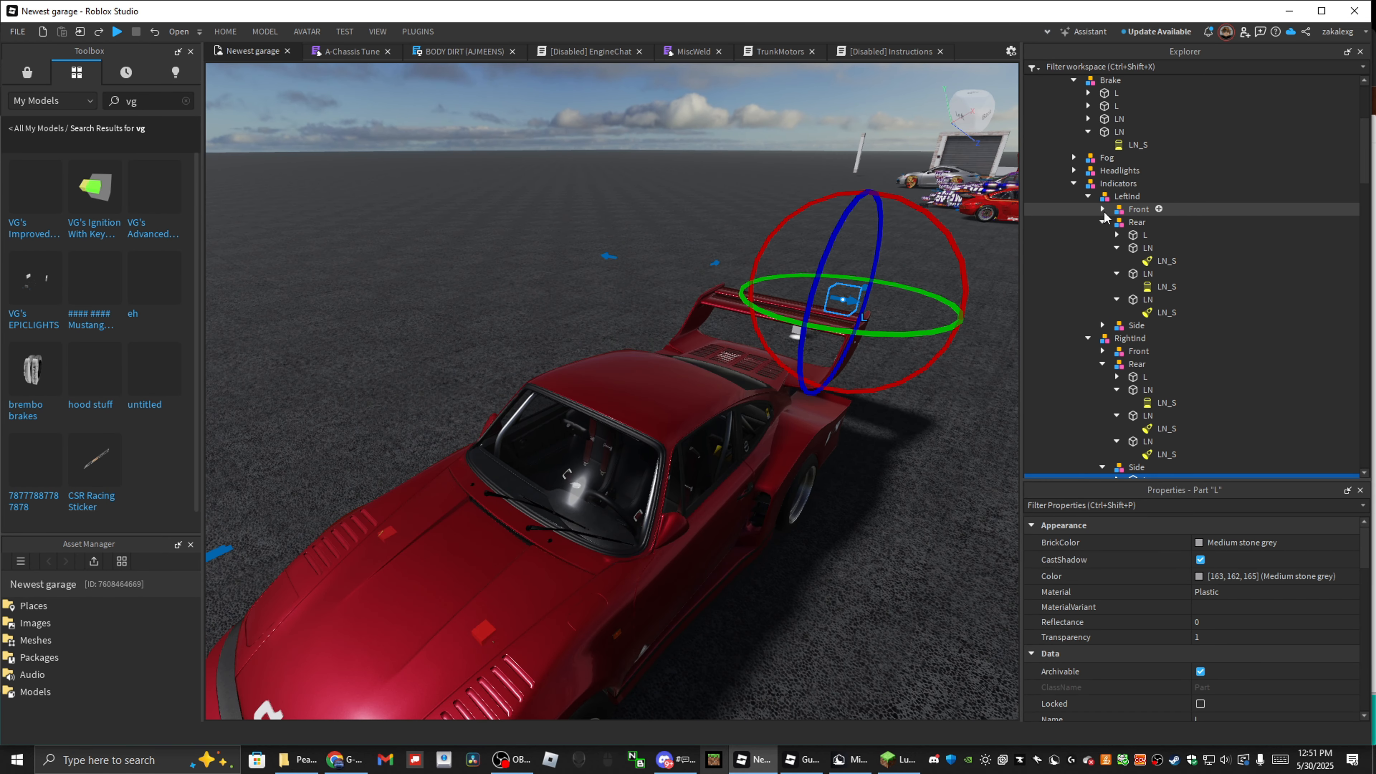
click(1103, 173)
click(1102, 225)
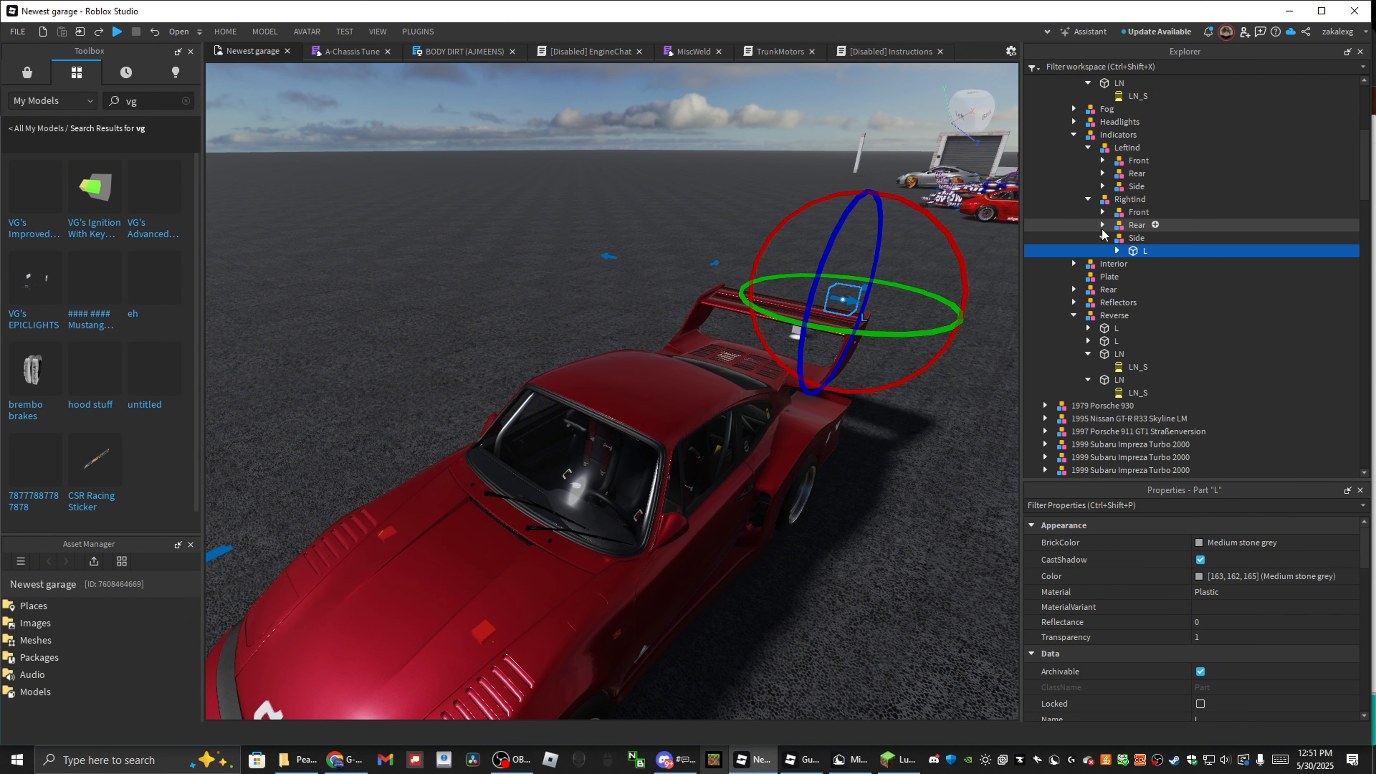
click(1102, 186)
ctrl+click(1143, 199)
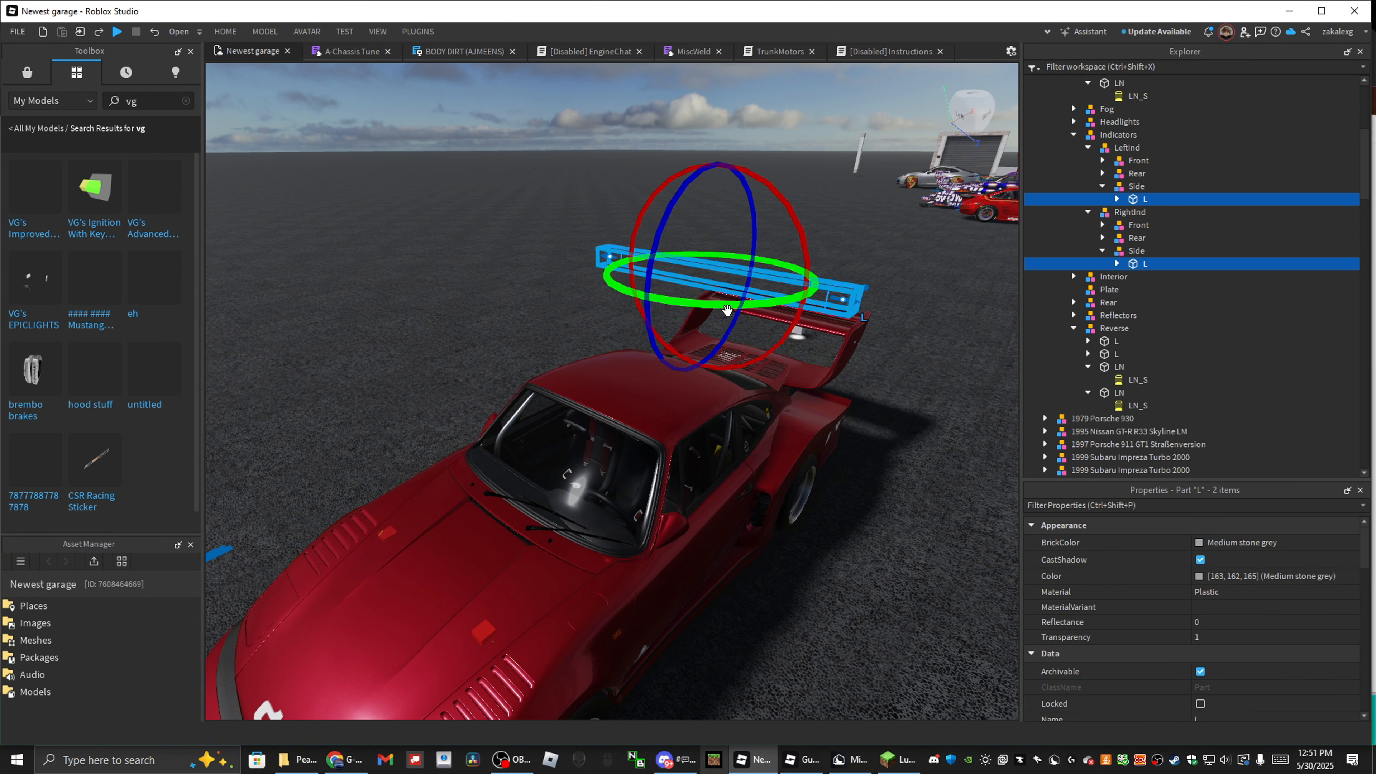
- Move the two Side L parts forward together from above the rear wing toward the windshield area
click(231, 38)
click(142, 67)
right_drag(655, 274, 639, 288)
drag(641, 292, 452, 370)
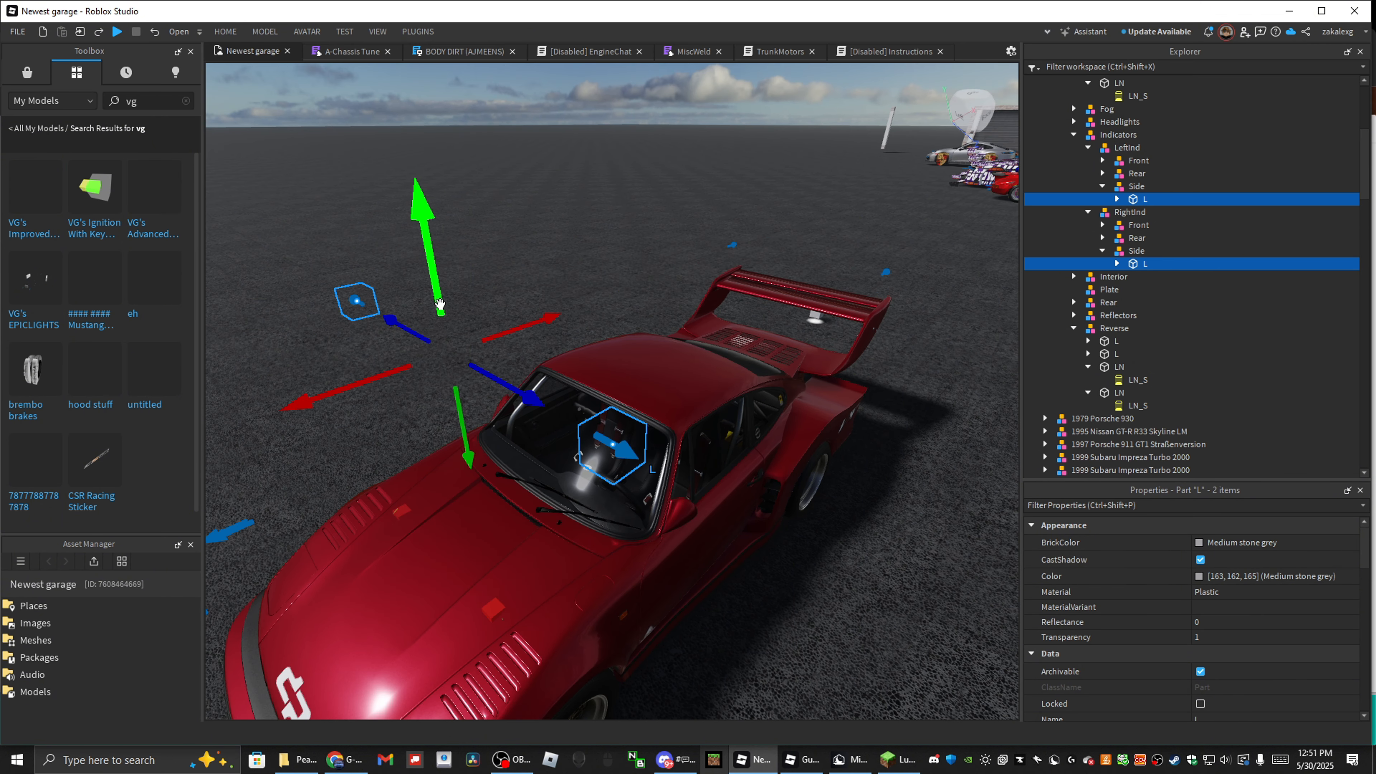
- Lower the two Side L parts and shift them along the car to line up with the fender marker lenses
drag(440, 304, 437, 305)
right_drag(439, 307, 437, 304)
drag(438, 304, 453, 283)
right_drag(453, 283, 455, 287)
drag(491, 397, 551, 407)
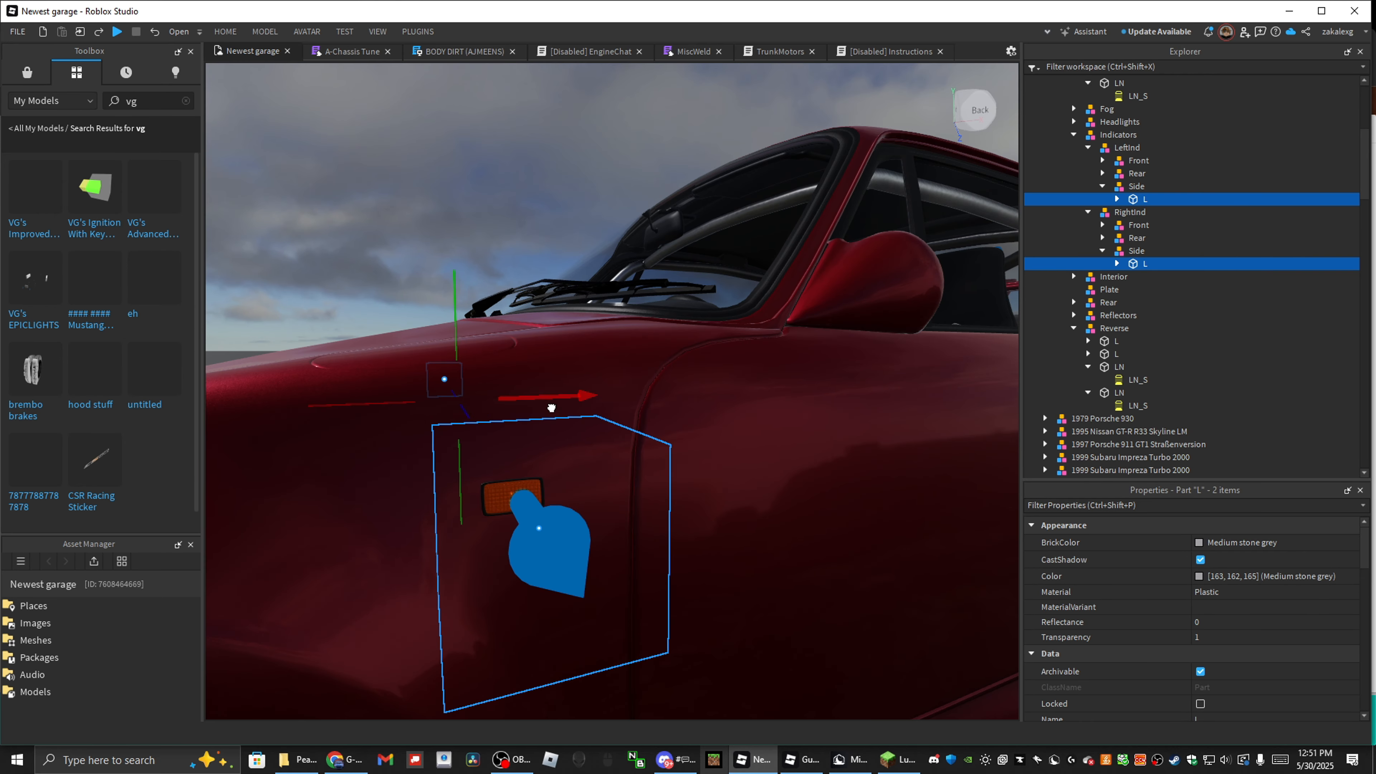
right_drag(551, 407, 600, 434)
drag(700, 426, 607, 438)
right_drag(607, 438, 607, 438)
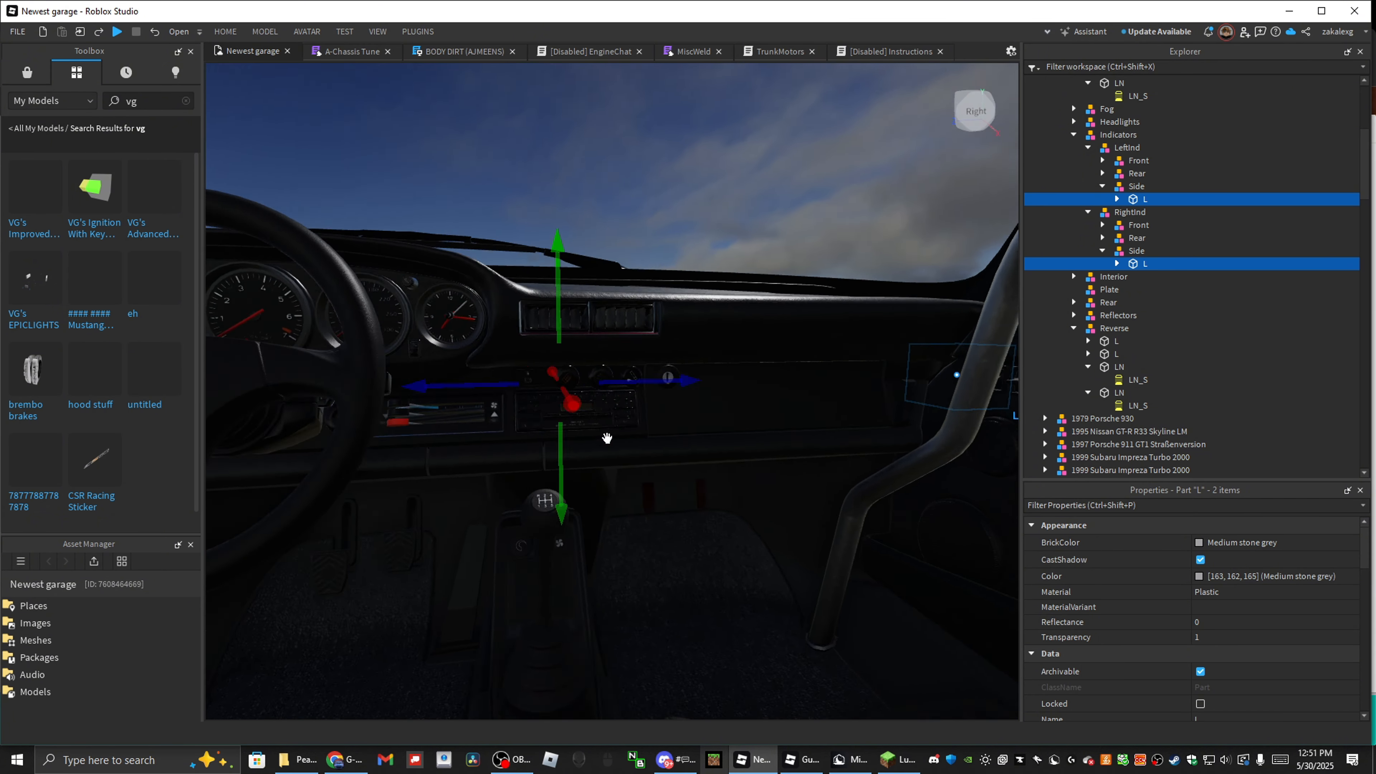
- Move only LeftInd's Side L part inward until it sits against the fender beside the marker lens
key(f)
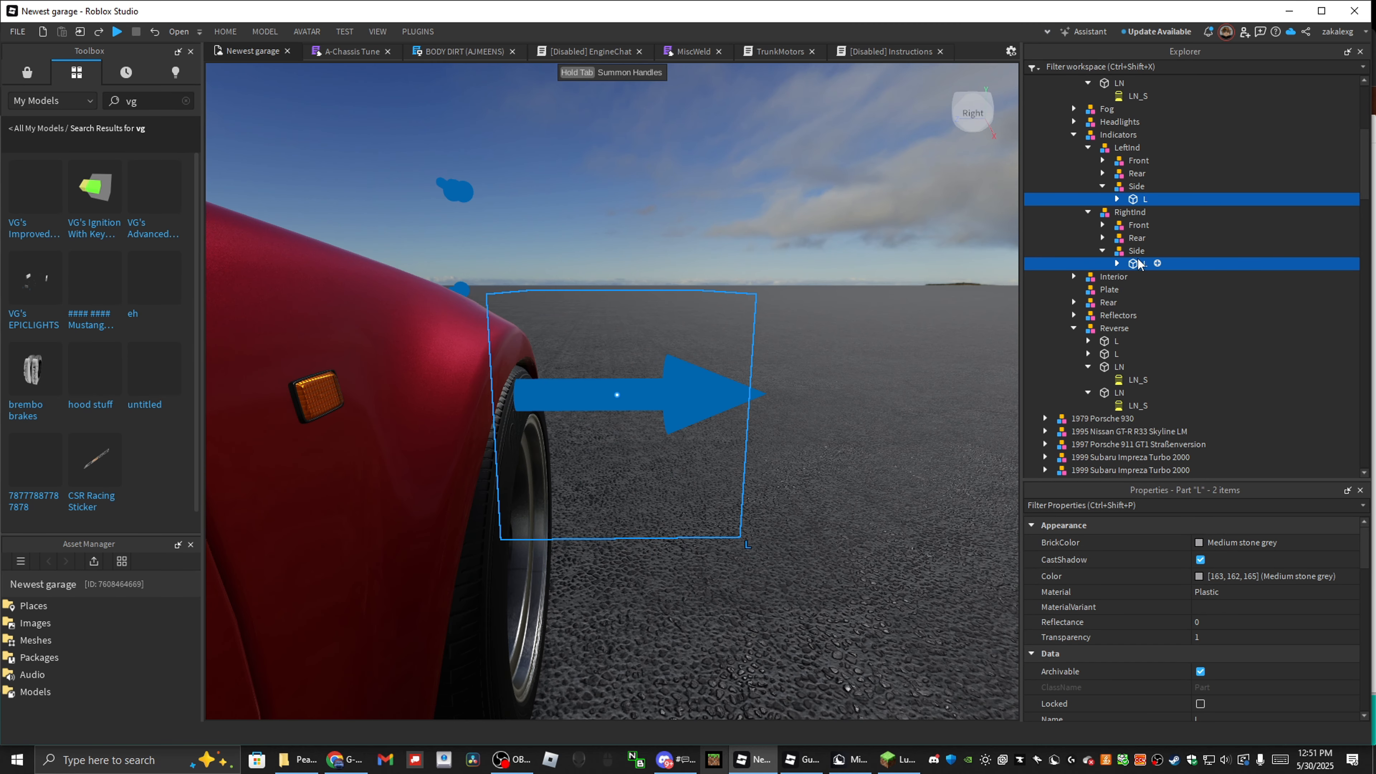
click(1134, 203)
drag(726, 414, 566, 416)
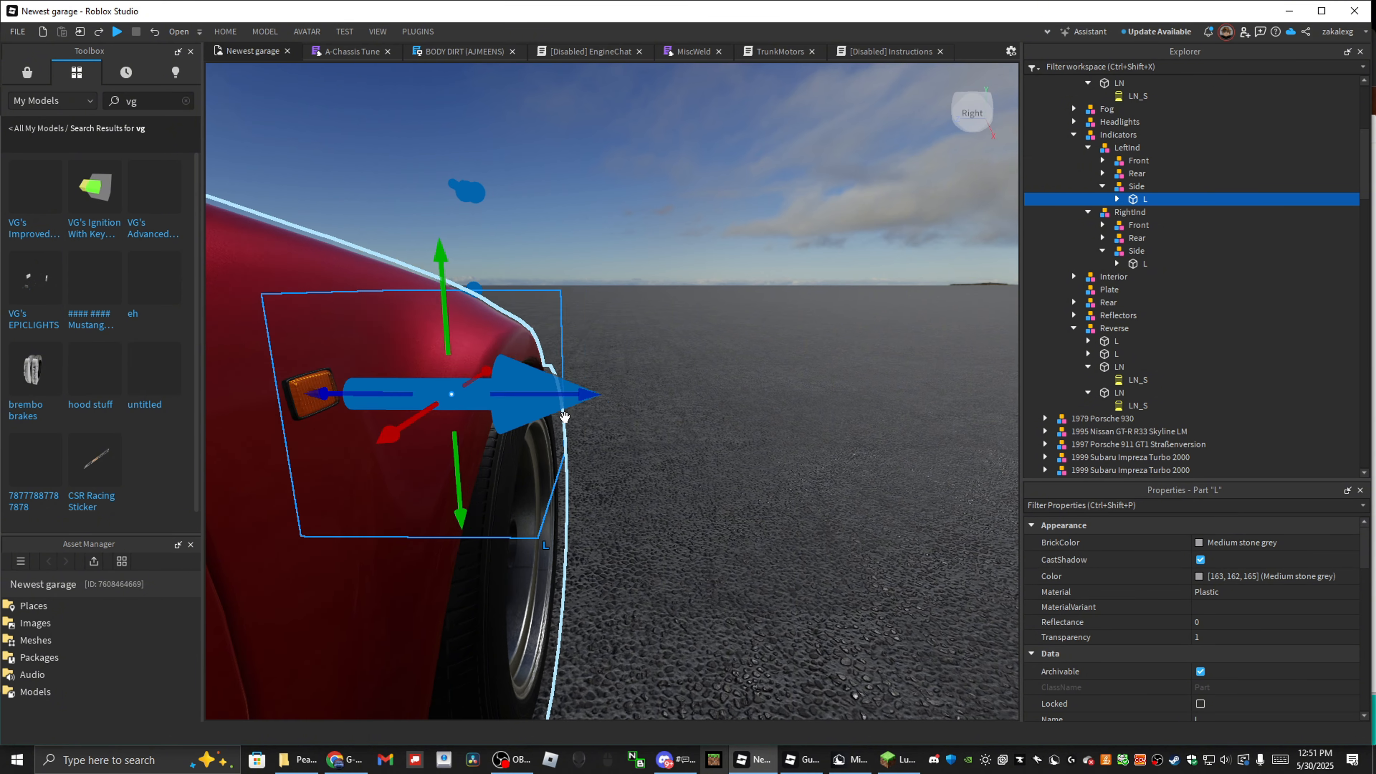
right_drag(566, 416, 566, 416)
- Check from above which side of the car LeftInd and its Side model are on
click(1127, 147)
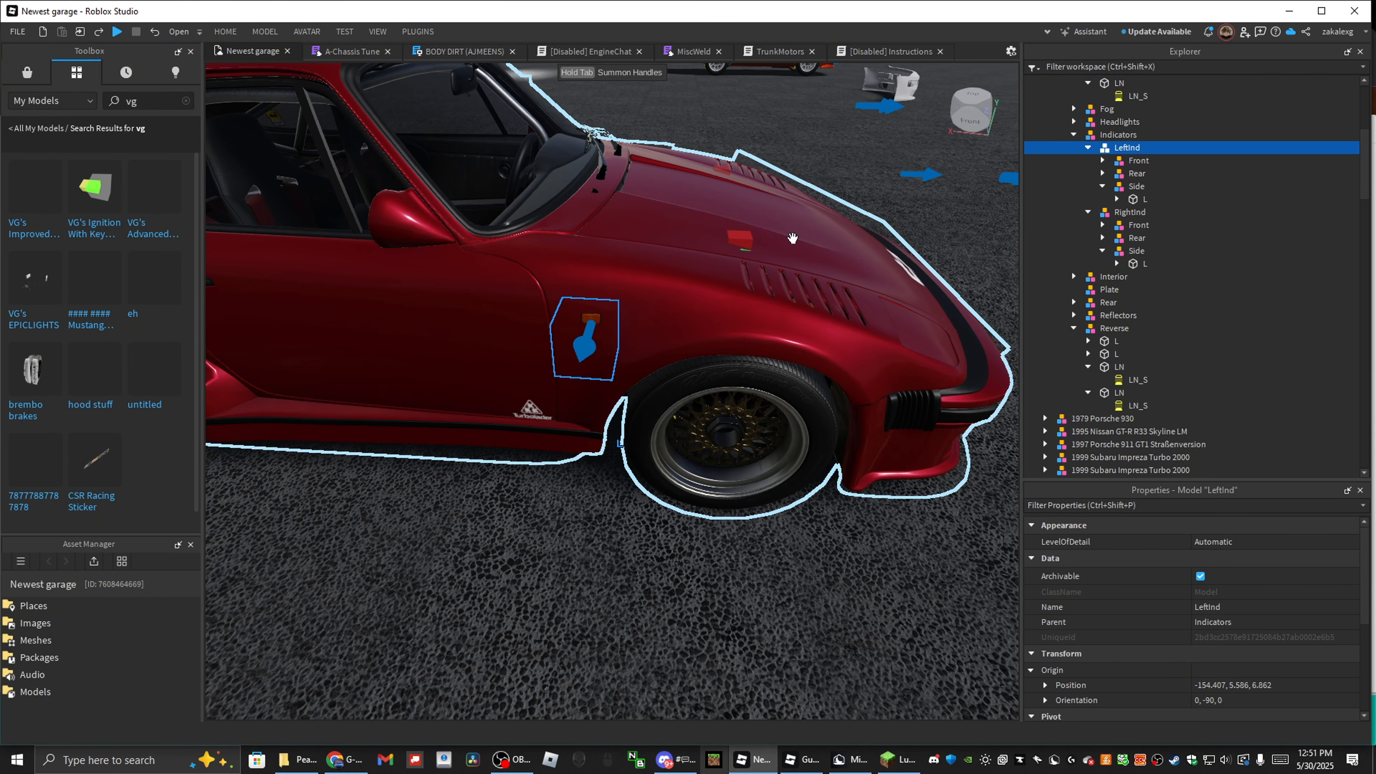
key(f)
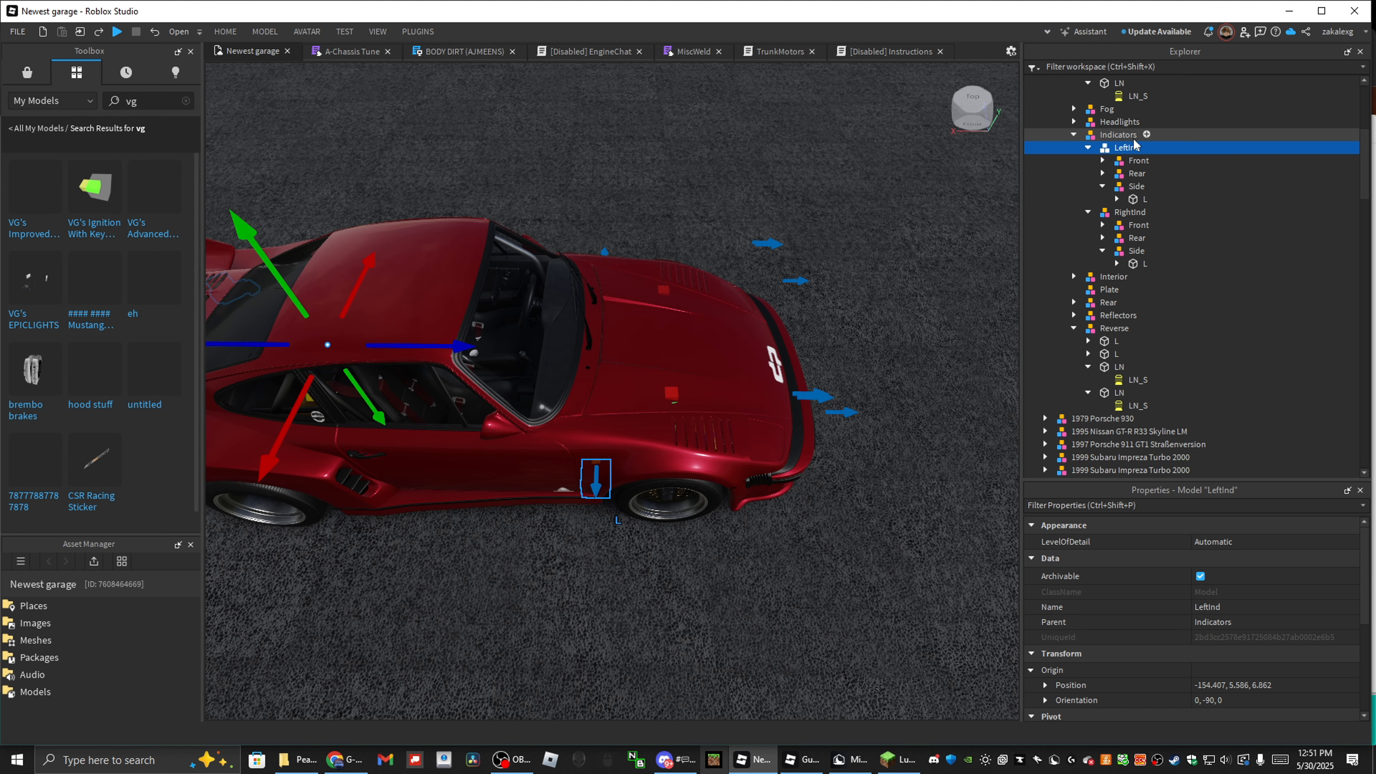
right_drag(788, 236, 796, 231)
scroll(786, 236, down, 5)
scroll(786, 237, up, 2)
scroll(784, 232, up, 3)
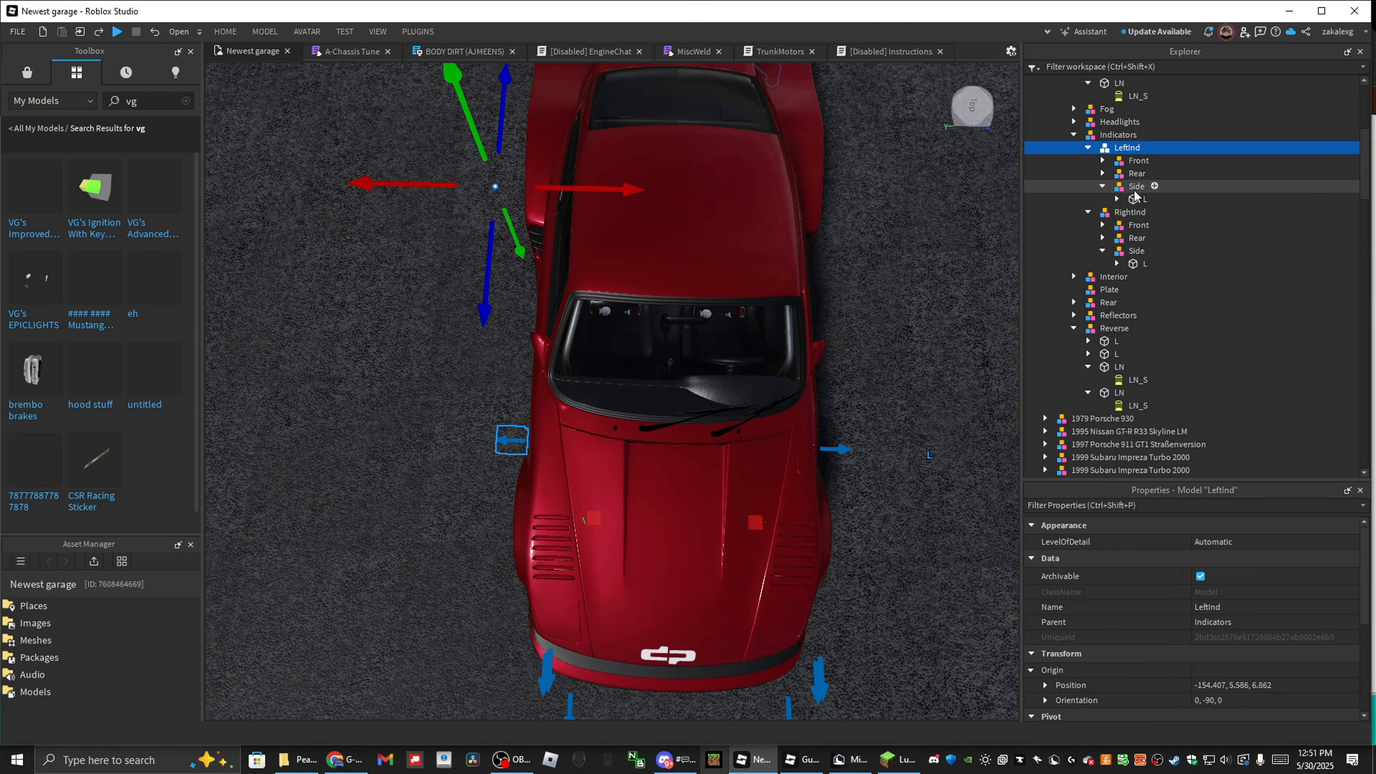
click(1133, 189)
scroll(909, 283, down, 3)
mouse_move(909, 283)
right_down()
mouse_move(899, 295)
mouse_move(926, 269)
right_up()
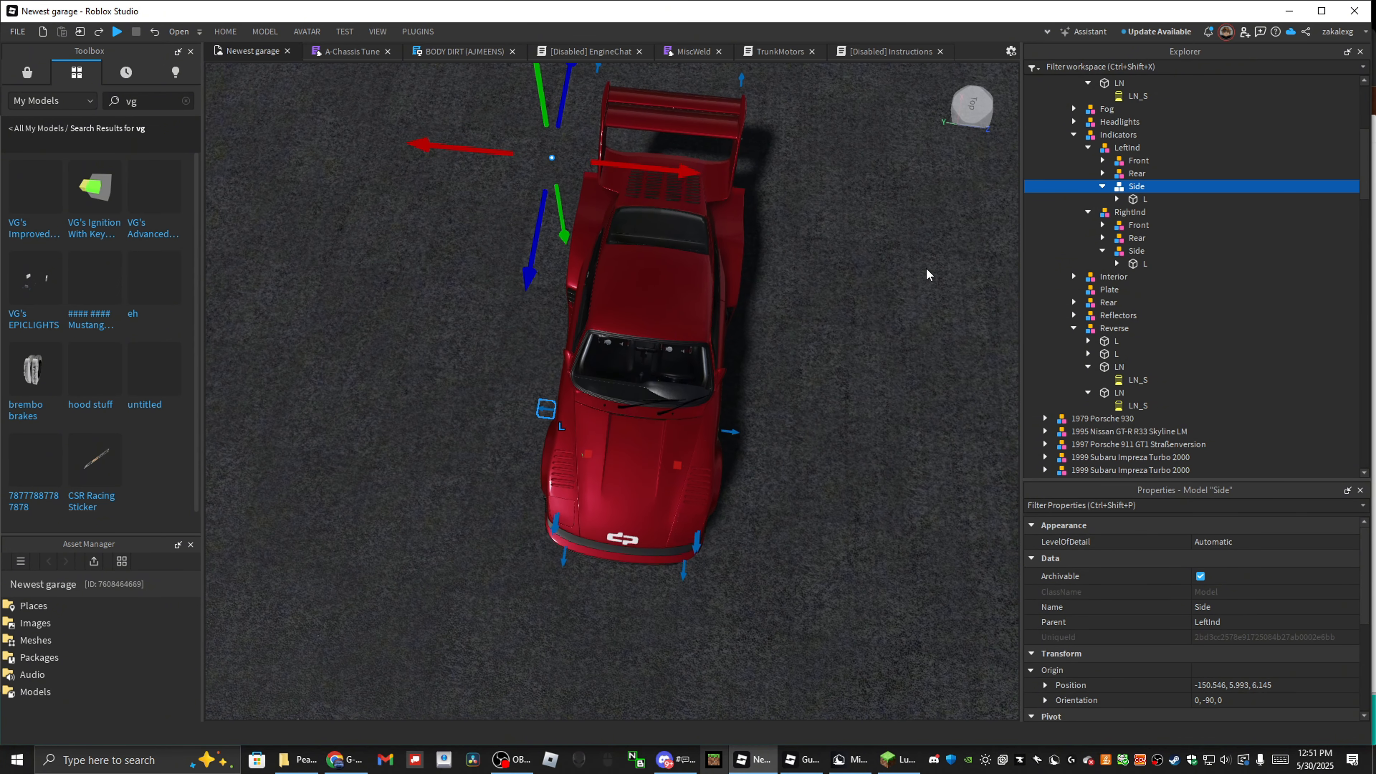
scroll(813, 233, up, 2)
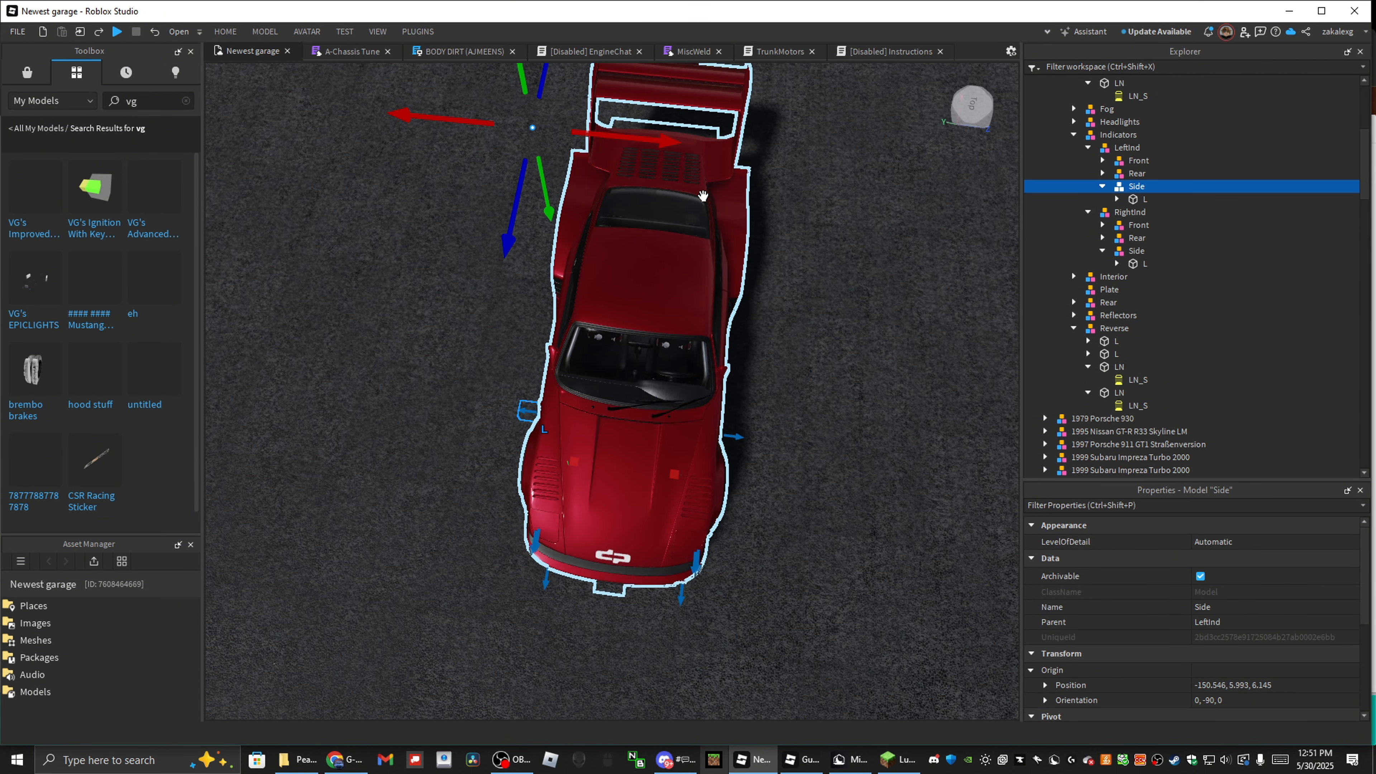
- Try to slide LeftInd's Side model sideways across the car
right_drag(700, 193, 688, 168)
mouse_move(643, 217)
mouse_down()
mouse_move(700, 221)
mouse_move(636, 230)
mouse_up()
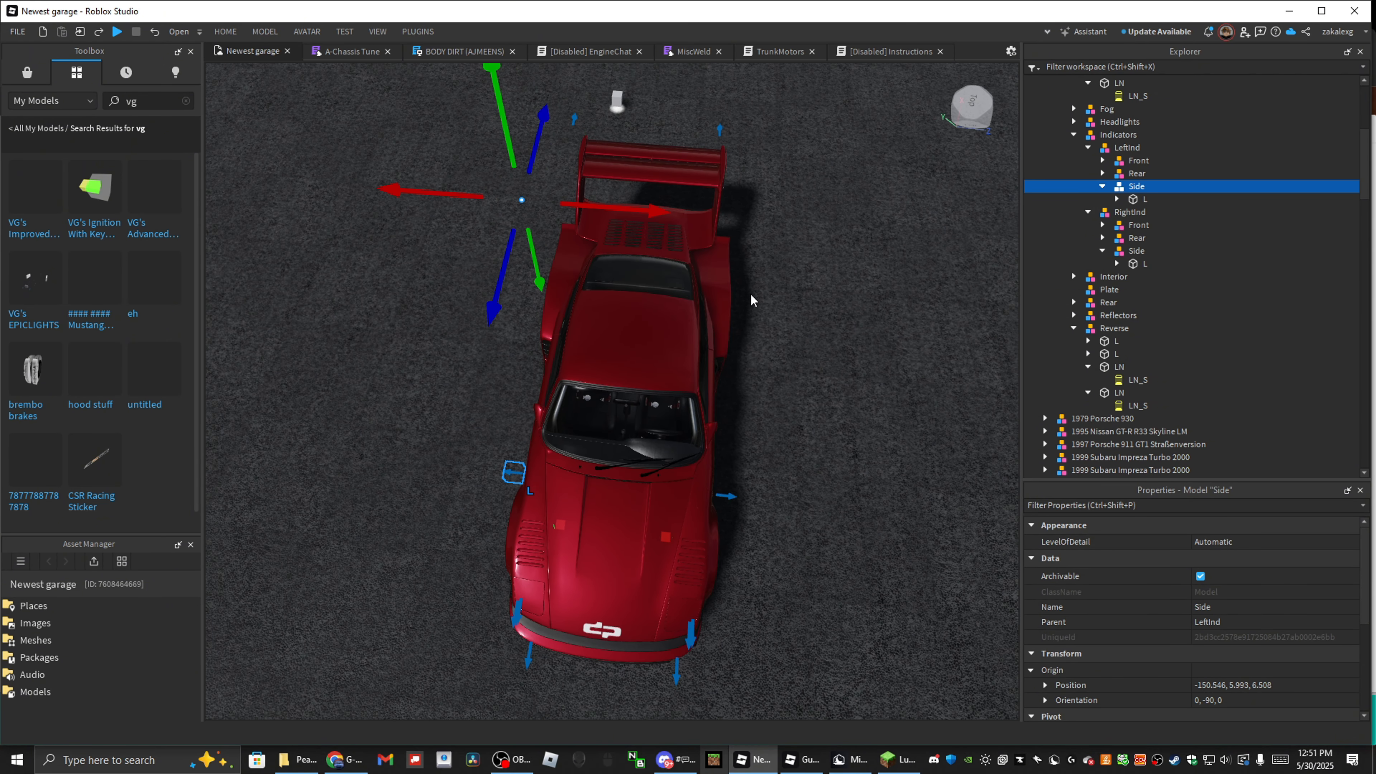
right_drag(789, 314, 791, 317)
key(q)
key(a)
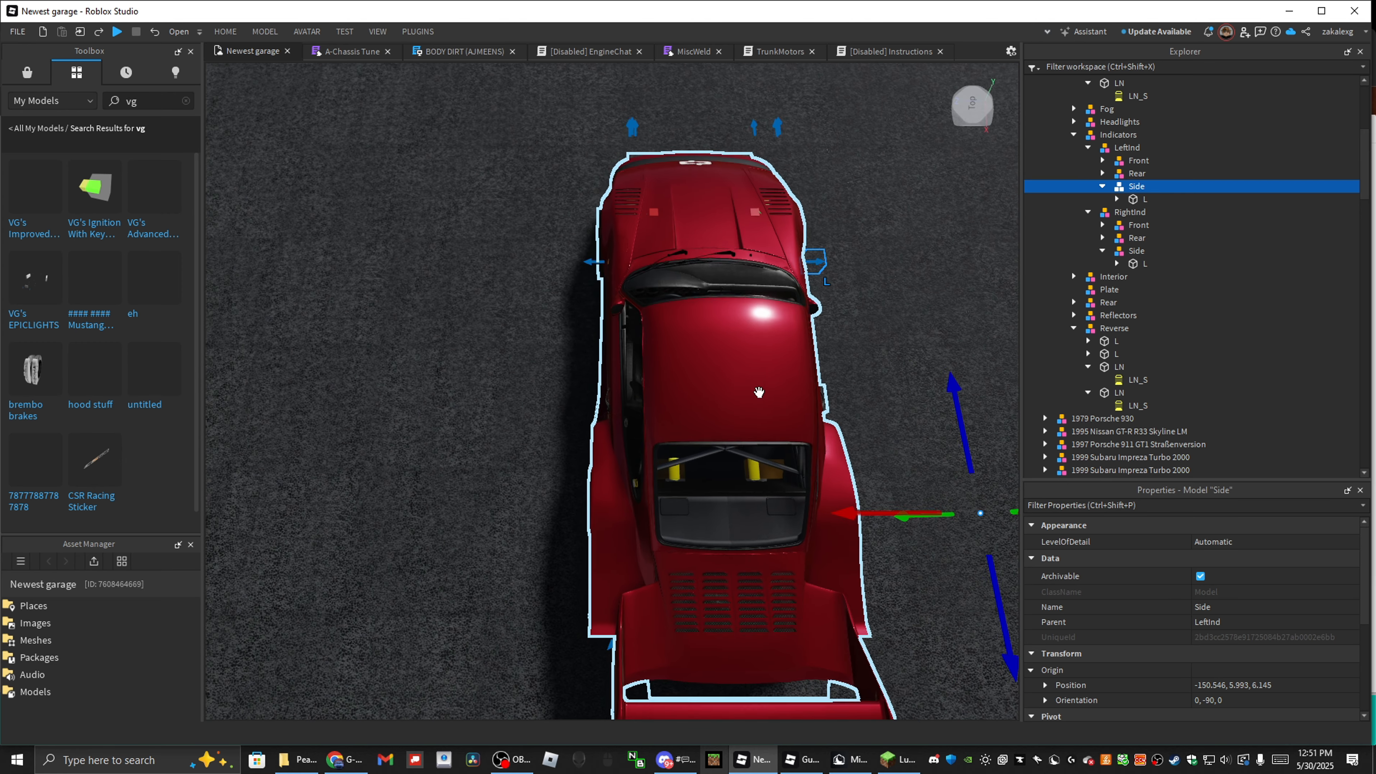
right_drag(758, 390, 758, 391)
key(q)
right_drag(643, 395, 641, 396)
key(s)
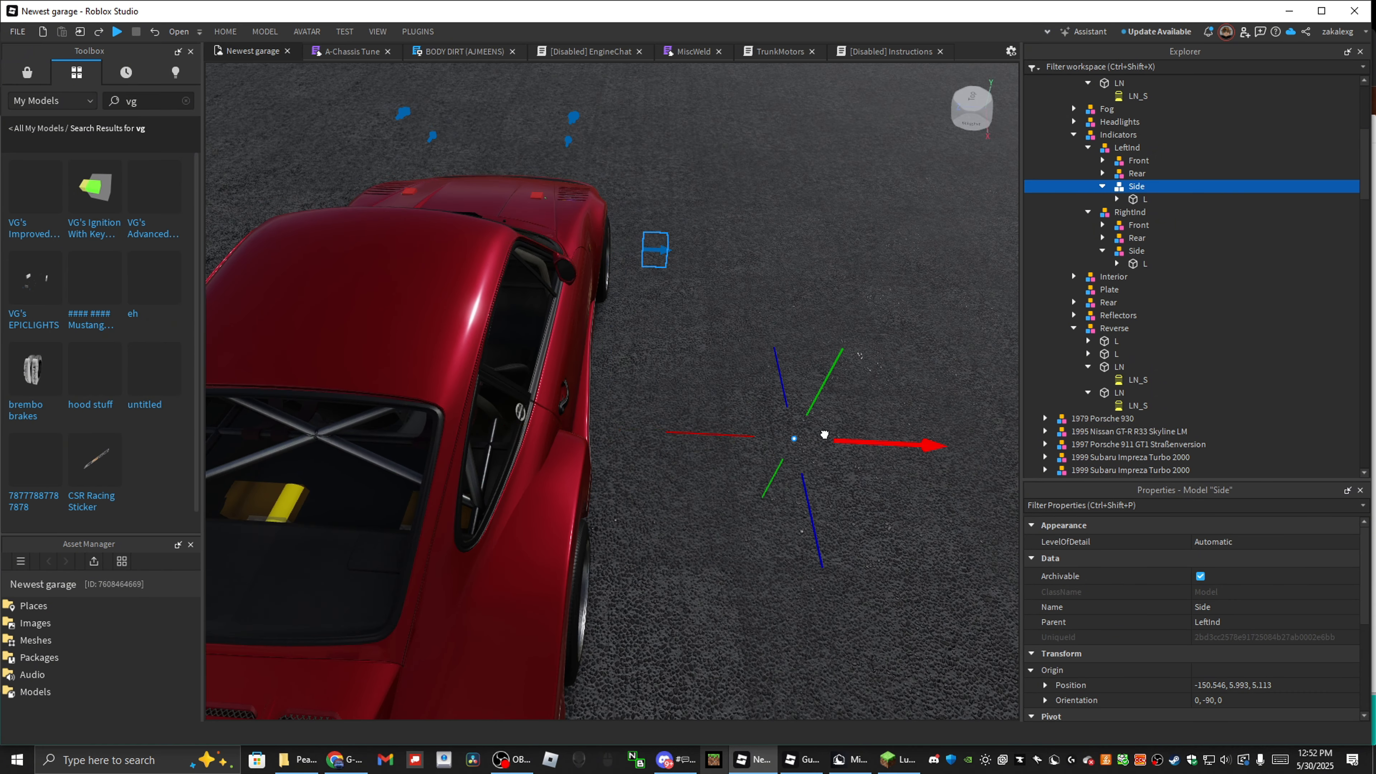
- Rotate the LeftInd and RightInd Side models together about the vertical axis to swap their sides of the car
ctrl+click(1137, 251)
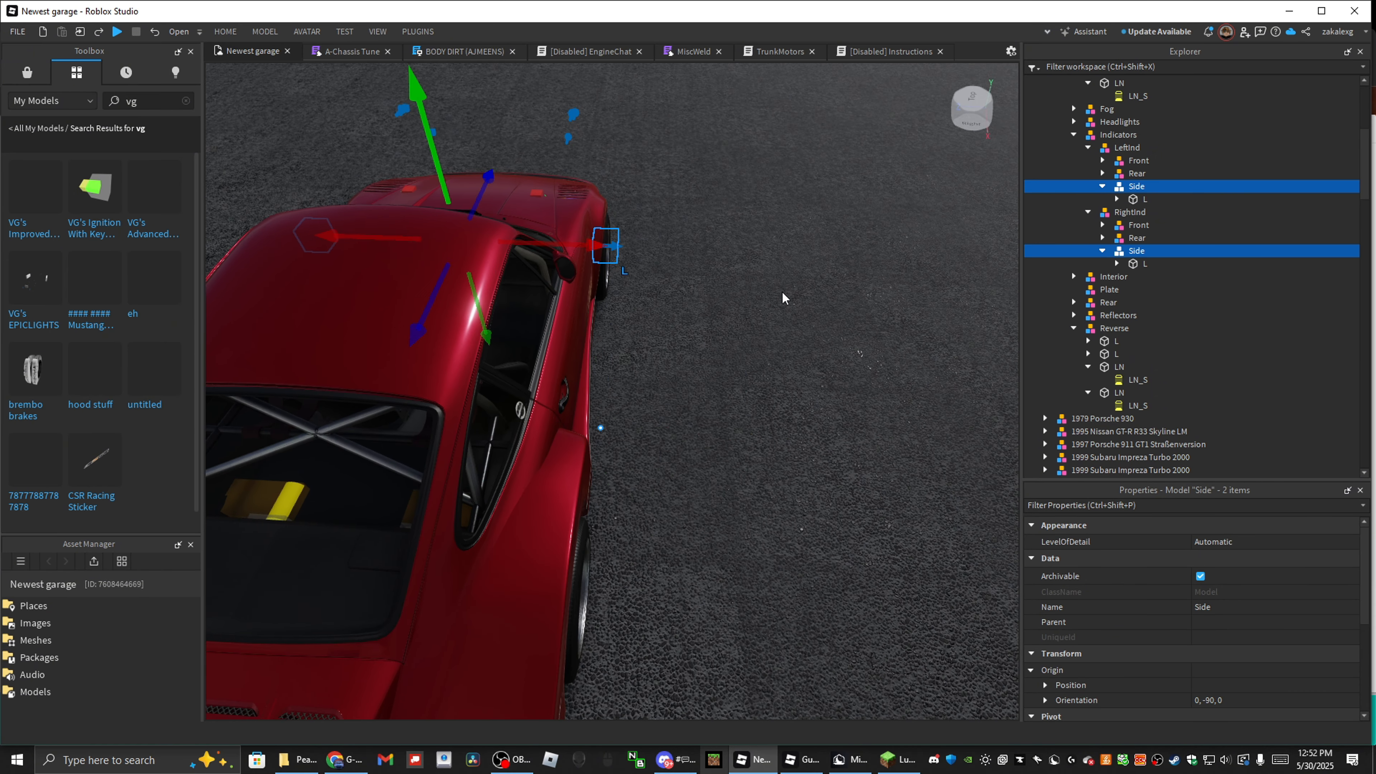
key(f)
click(265, 31)
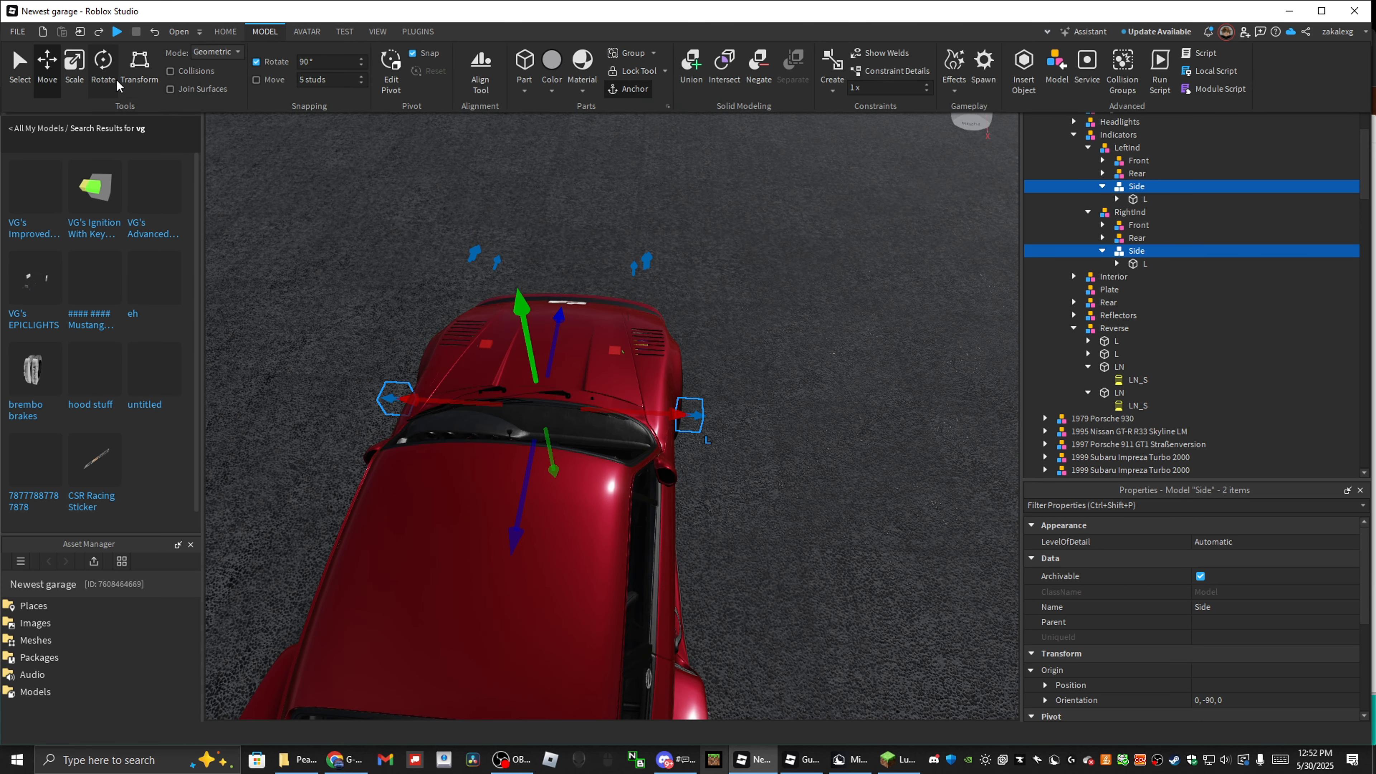
click(103, 67)
drag(542, 289, 567, 289)
- Check where RightInd's Front, Rear and Side models sit on the car, including the Side L part by the fender
click(1131, 237)
right_drag(837, 282, 826, 280)
scroll(826, 279, down, 2)
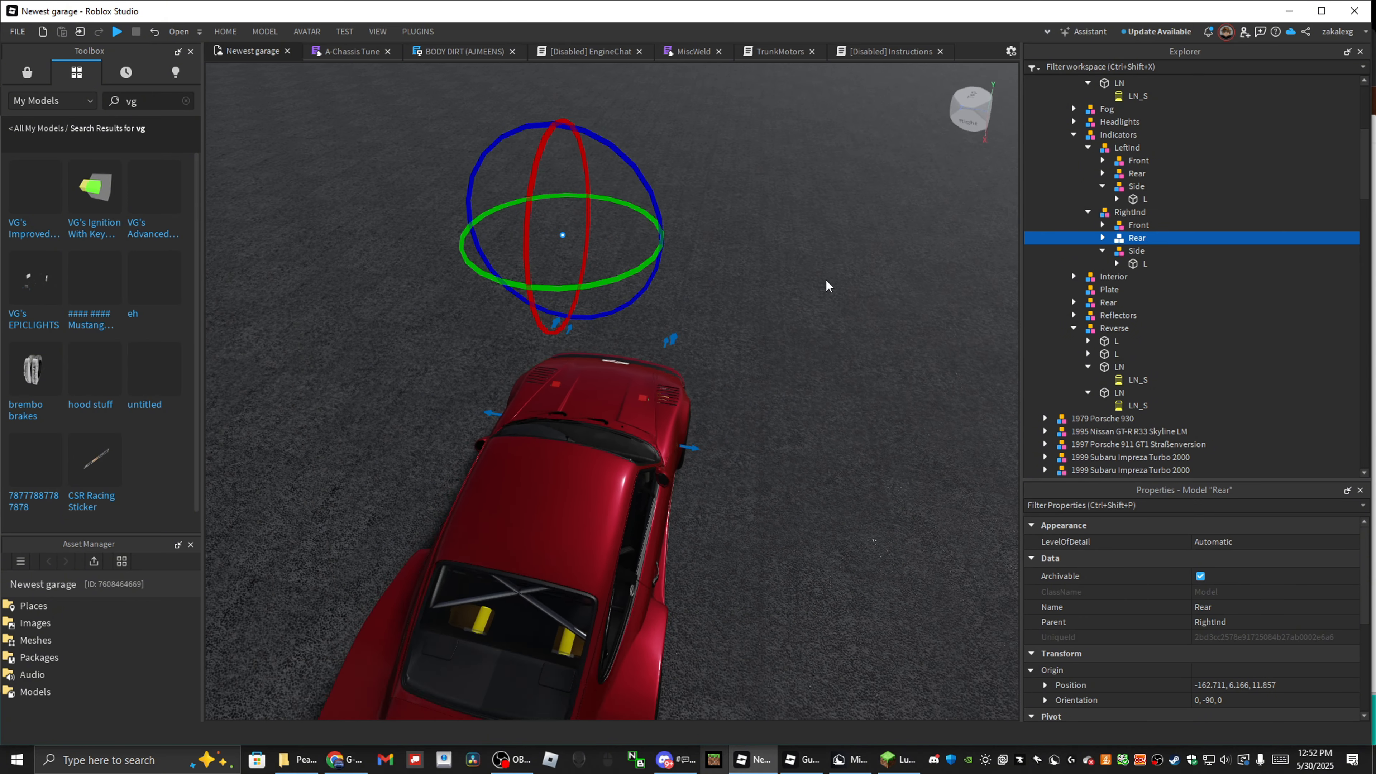
key(s)
click(1134, 226)
click(1135, 239)
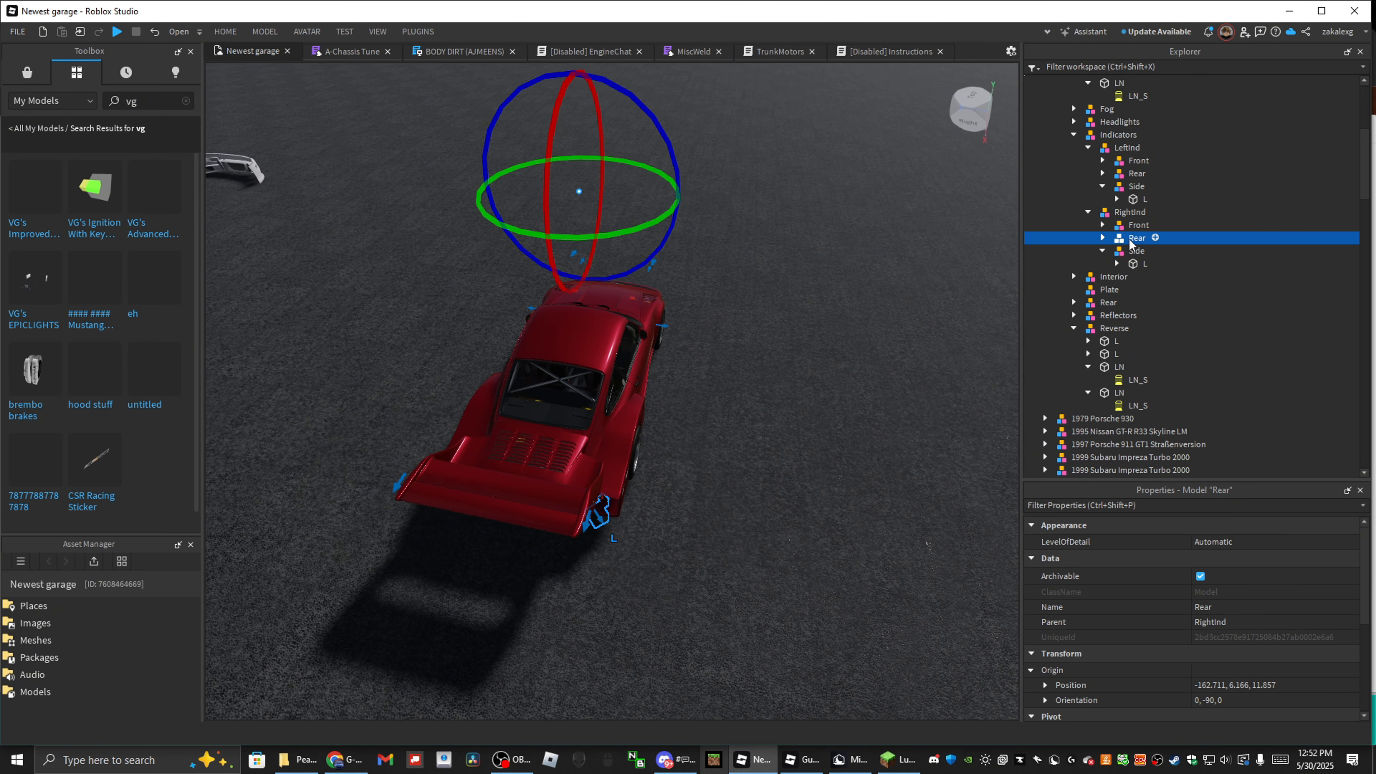
click(1129, 250)
click(1130, 238)
click(1130, 225)
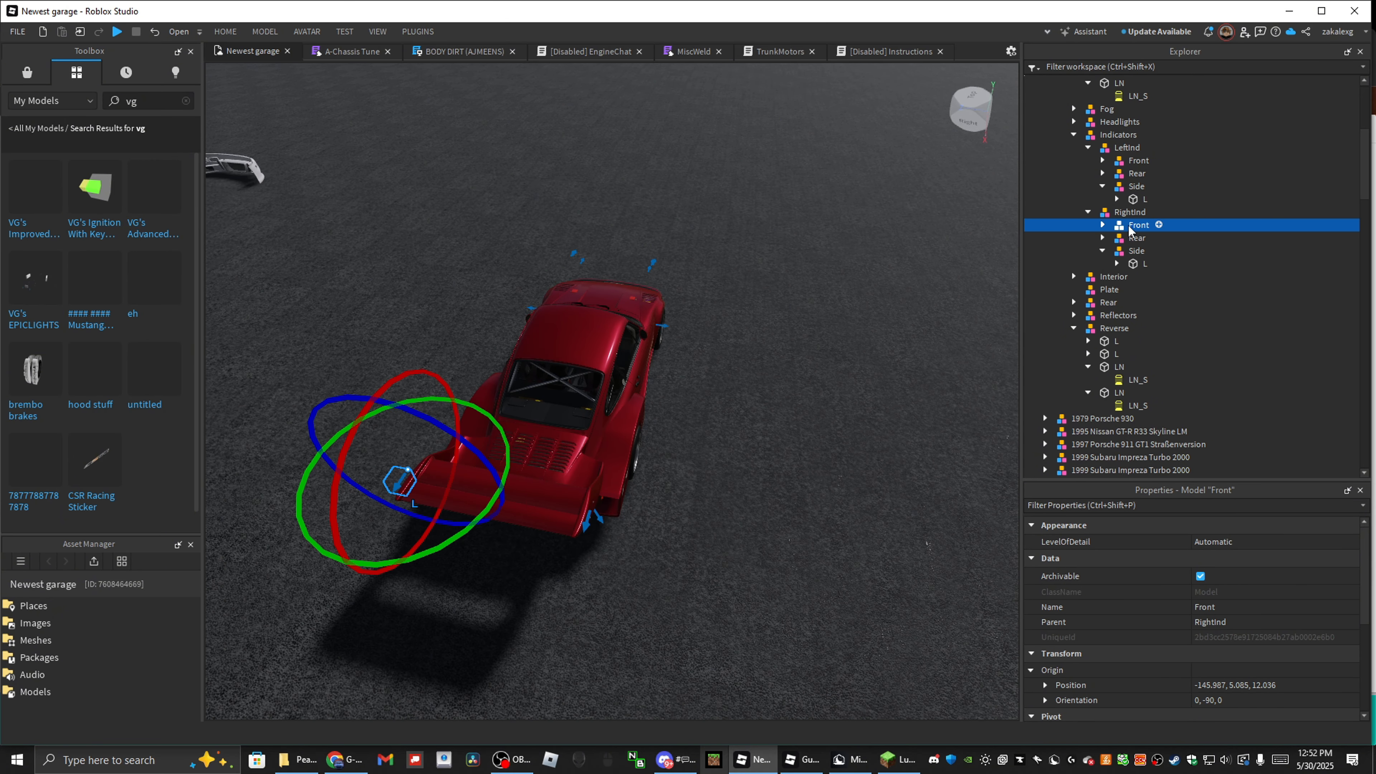
right_drag(407, 482, 416, 498)
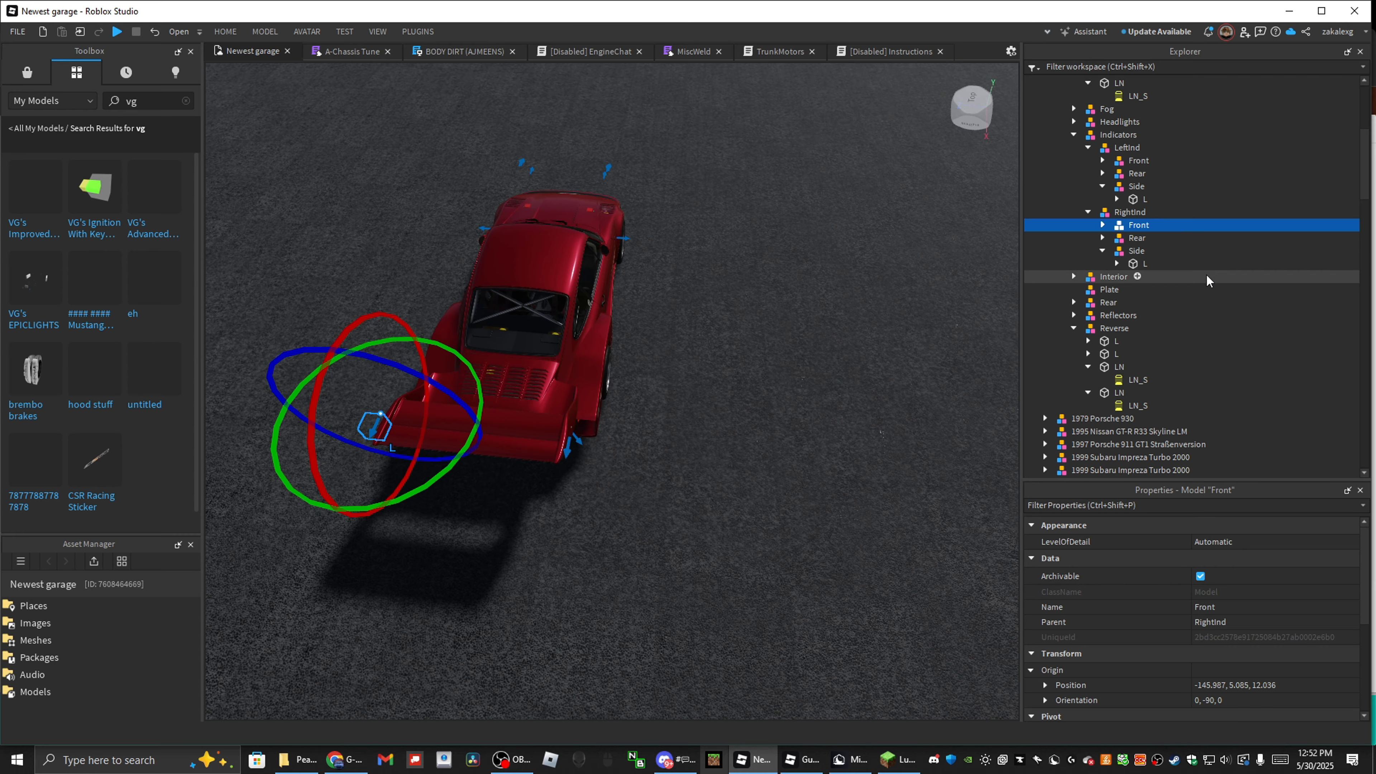
click(1130, 262)
key(f)
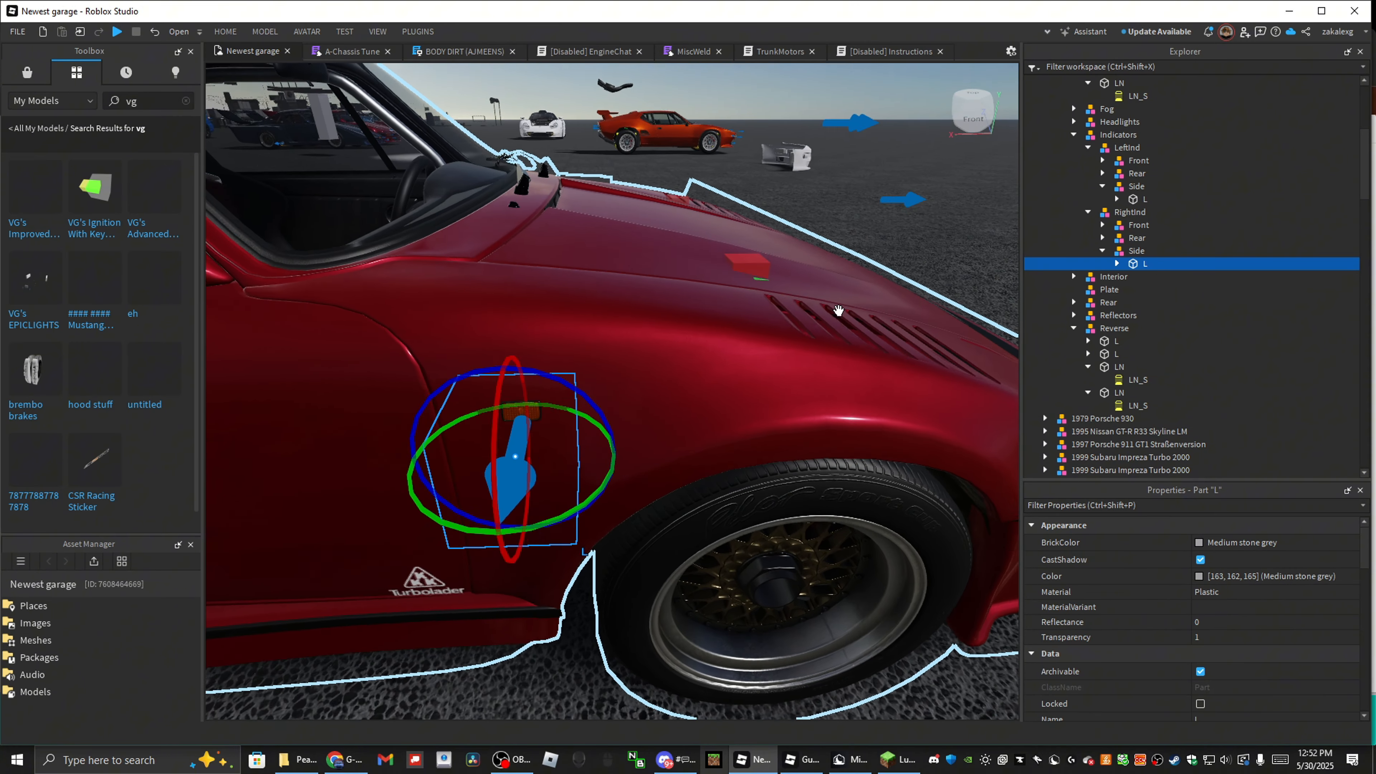
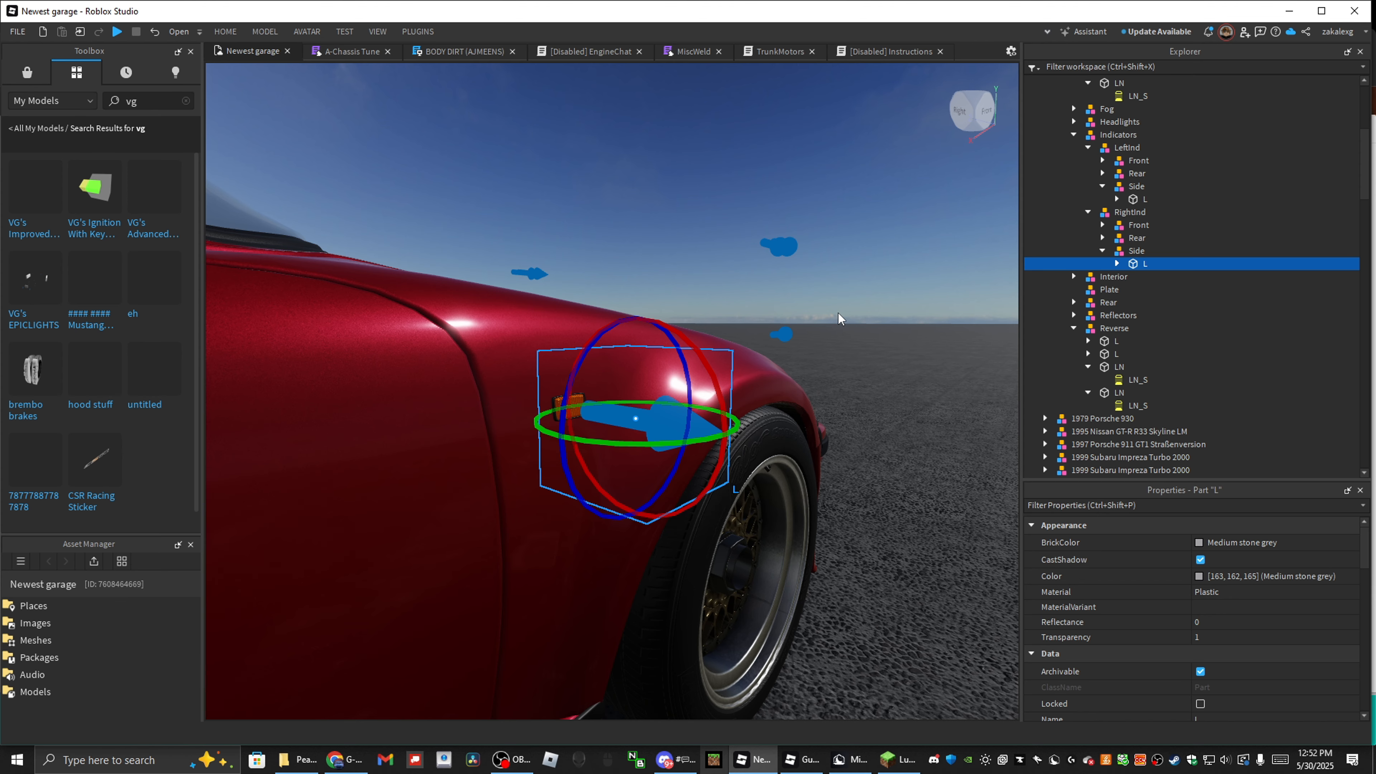
- Duplicate the first LN part in RightInd's Rear model and move the copy into RightInd's Side model
right_drag(838, 313, 840, 312)
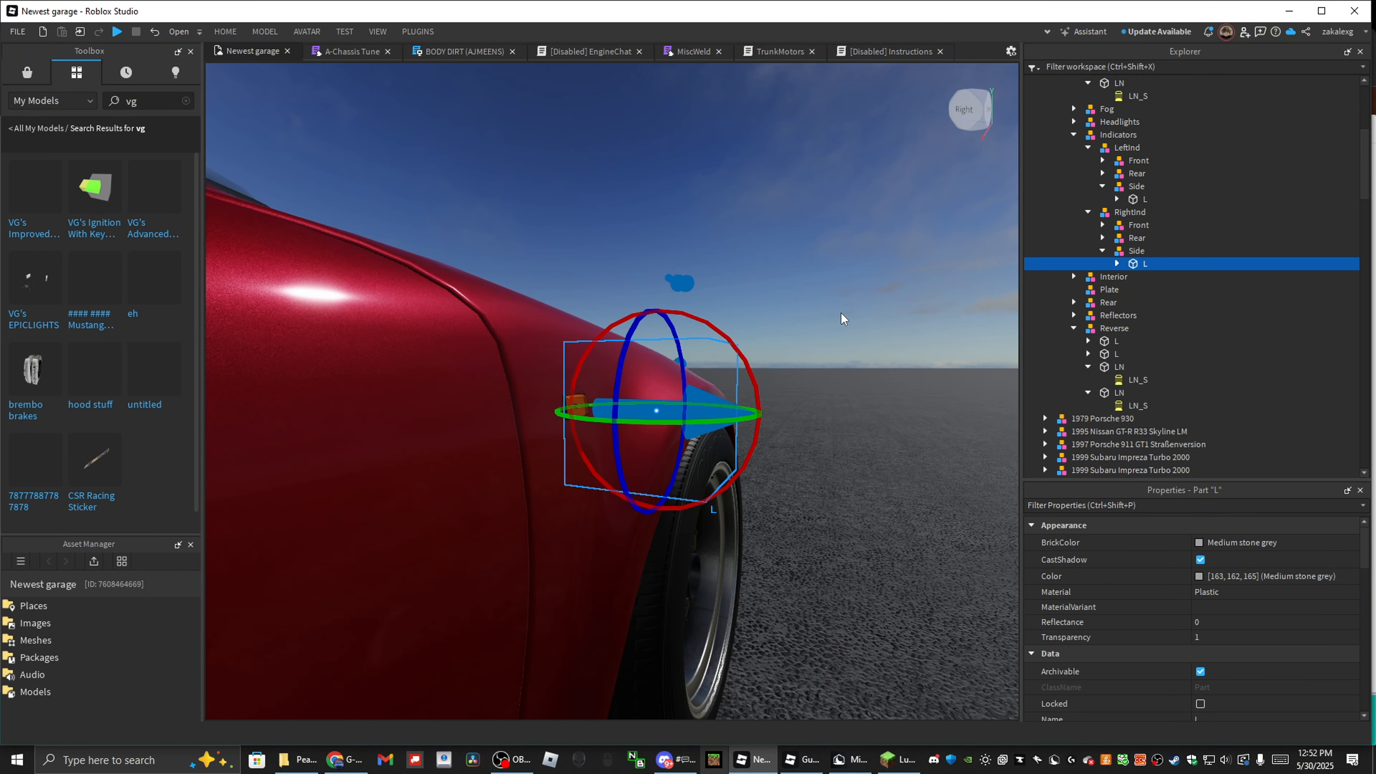
right_drag(443, 186, 441, 185)
scroll(786, 353, down, 5)
right_drag(786, 353, 786, 353)
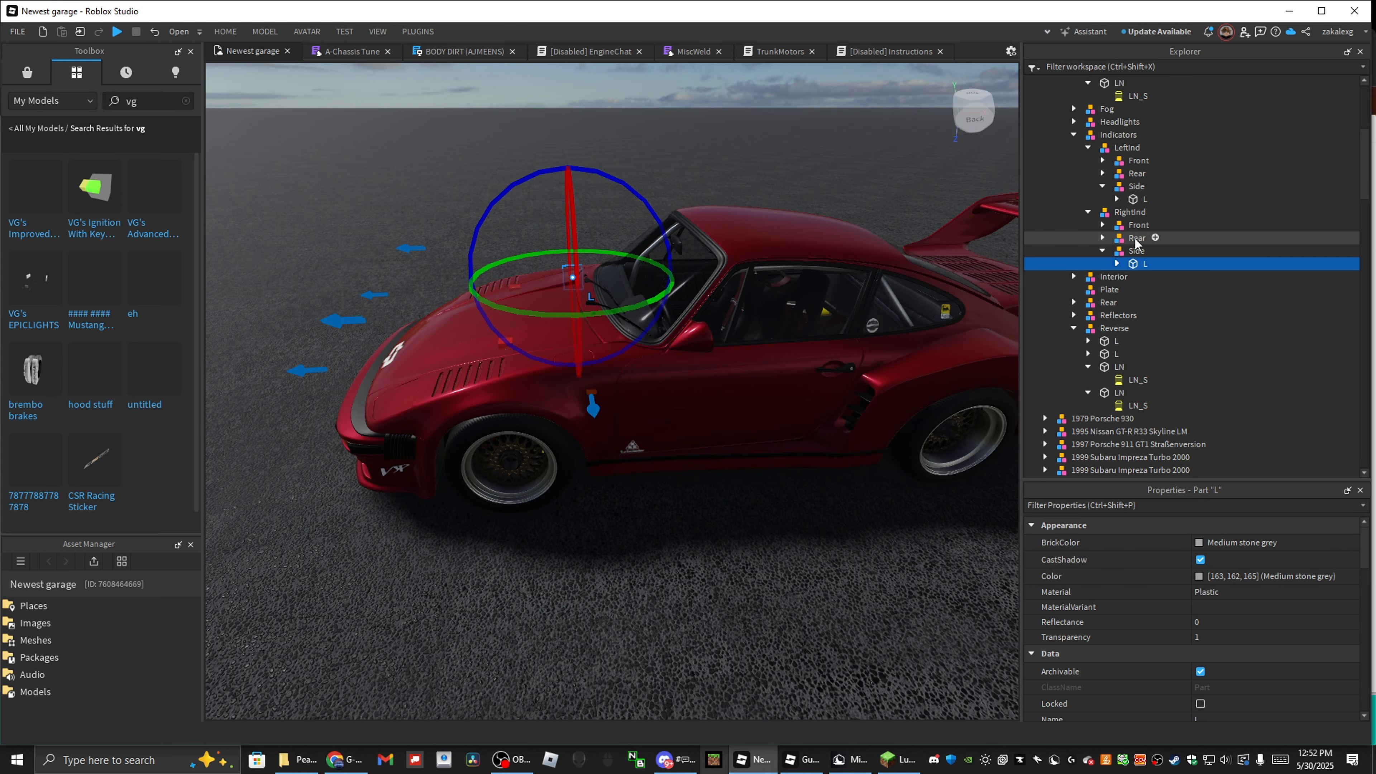
click(1102, 237)
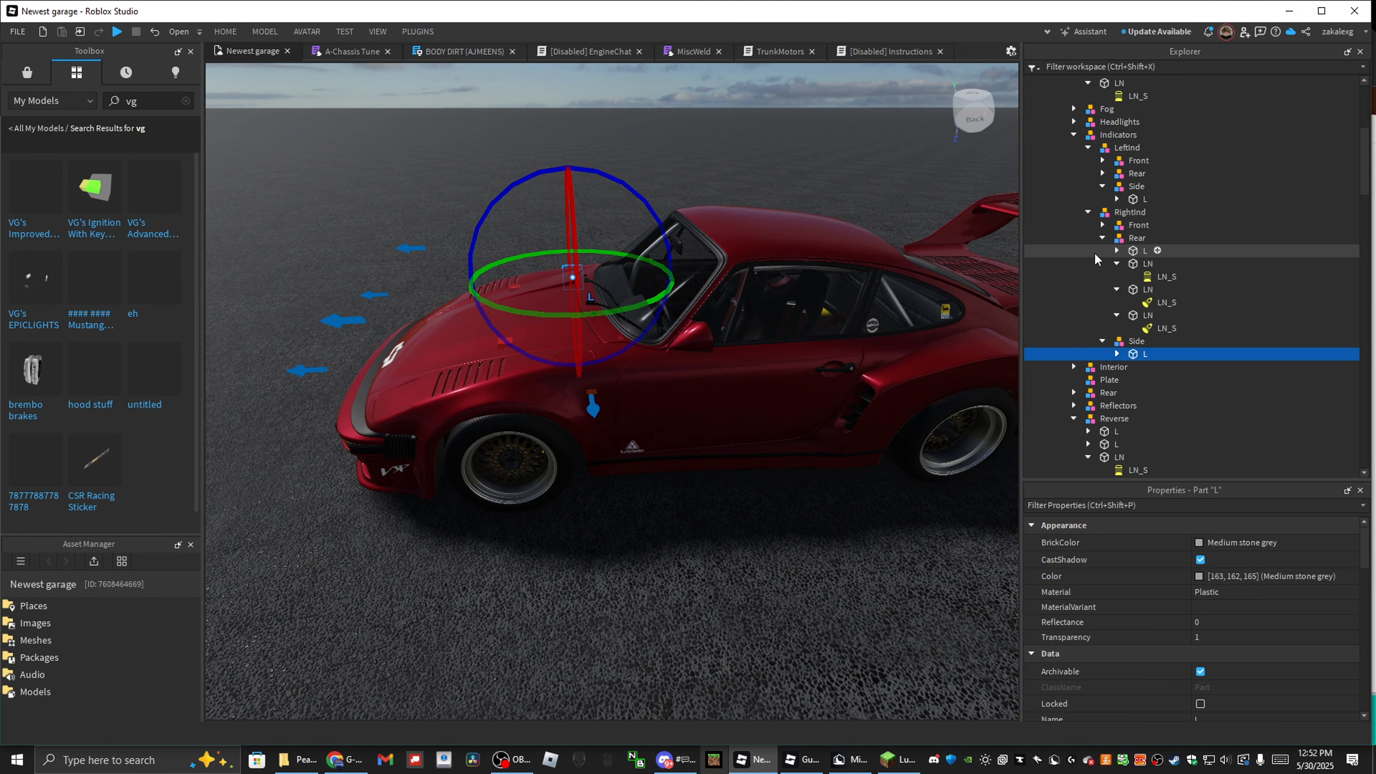
middle_drag(761, 459, 759, 428)
click(1144, 264)
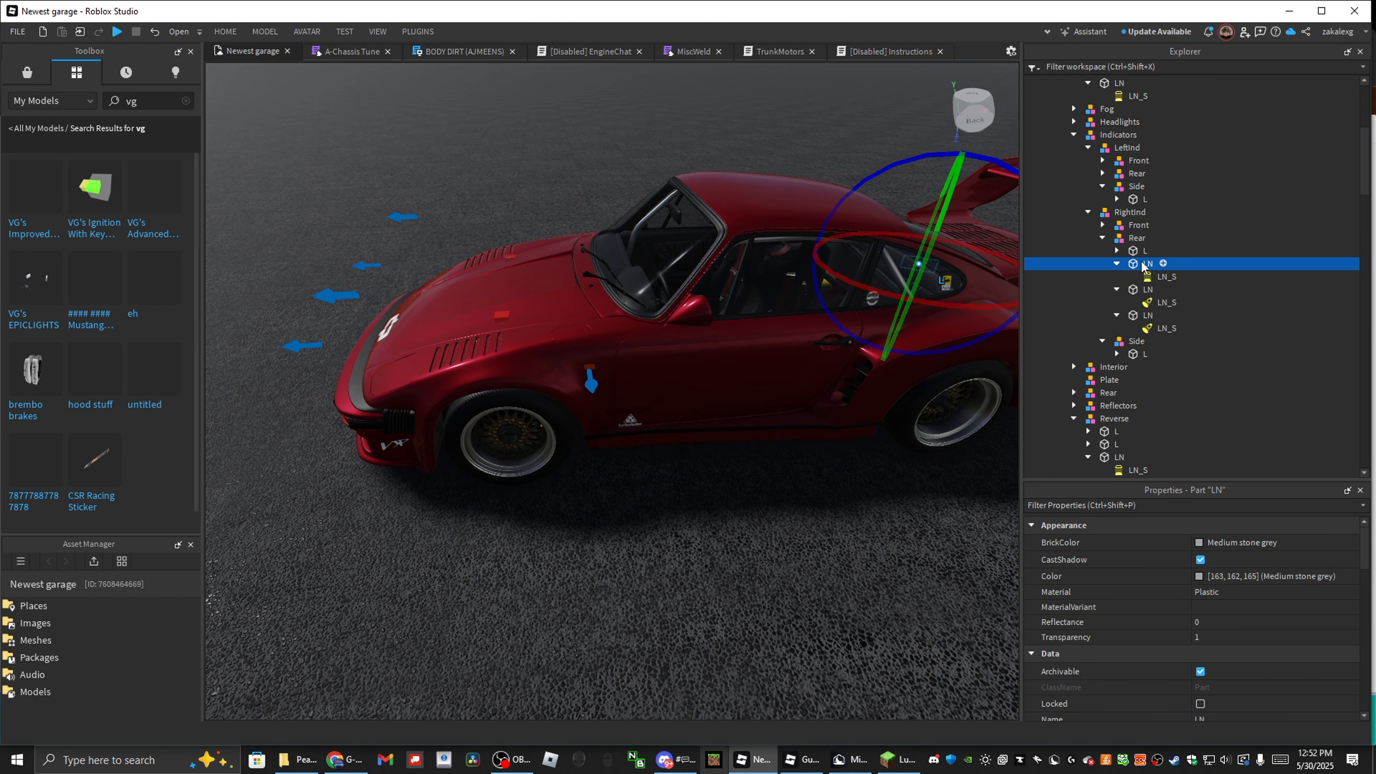
key(ctrl+d)
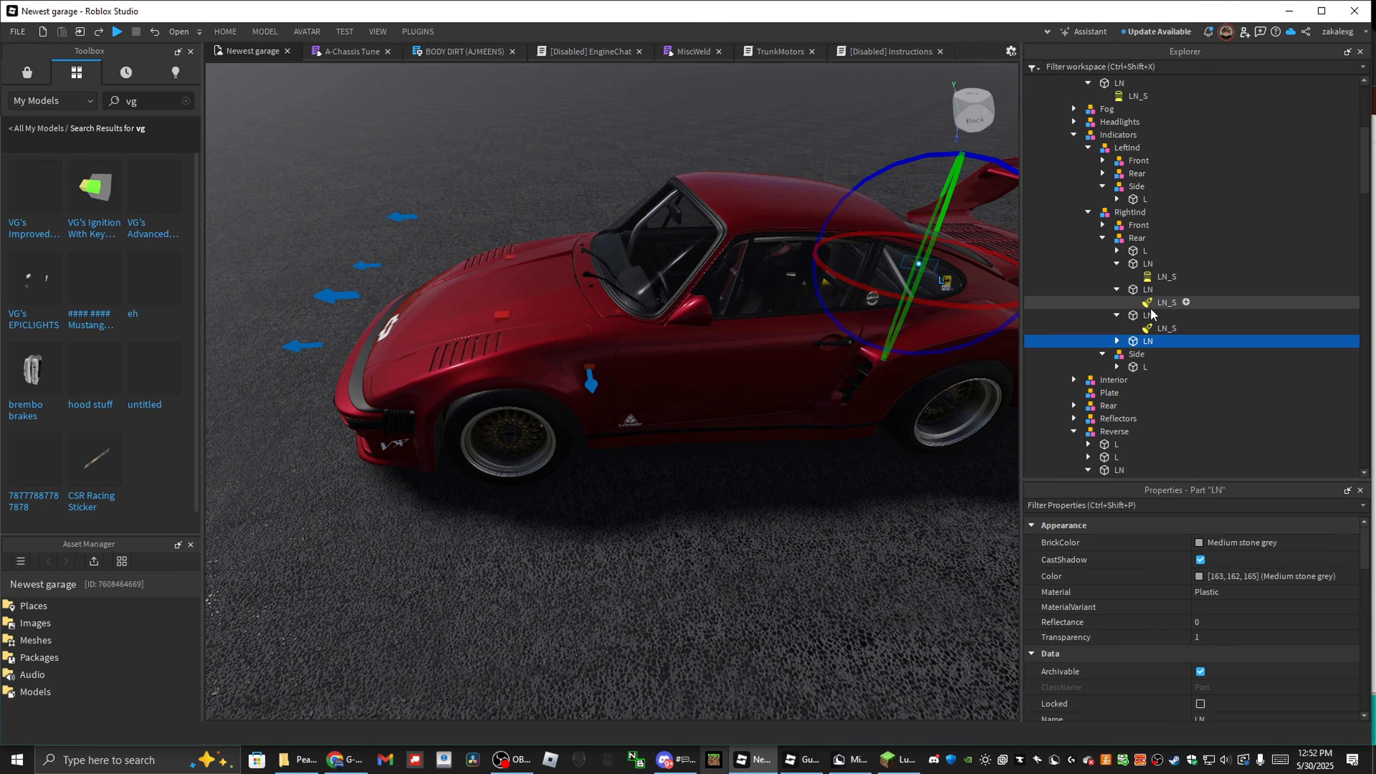
drag(1144, 343, 1194, 354)
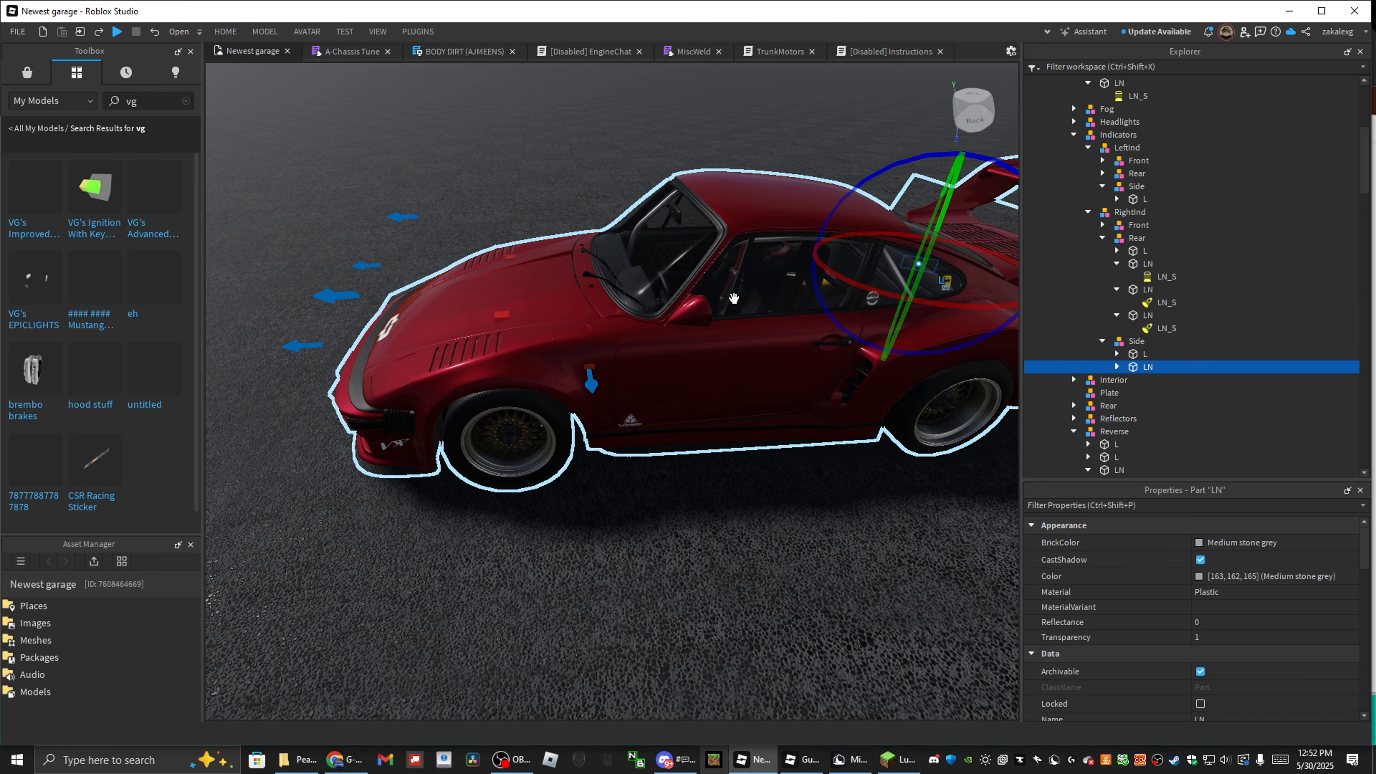
- Set the orientation of the LN copy in RightInd's Side model to 0, 0, 0
right_drag(735, 298, 829, 312)
key(s)
click(1153, 353)
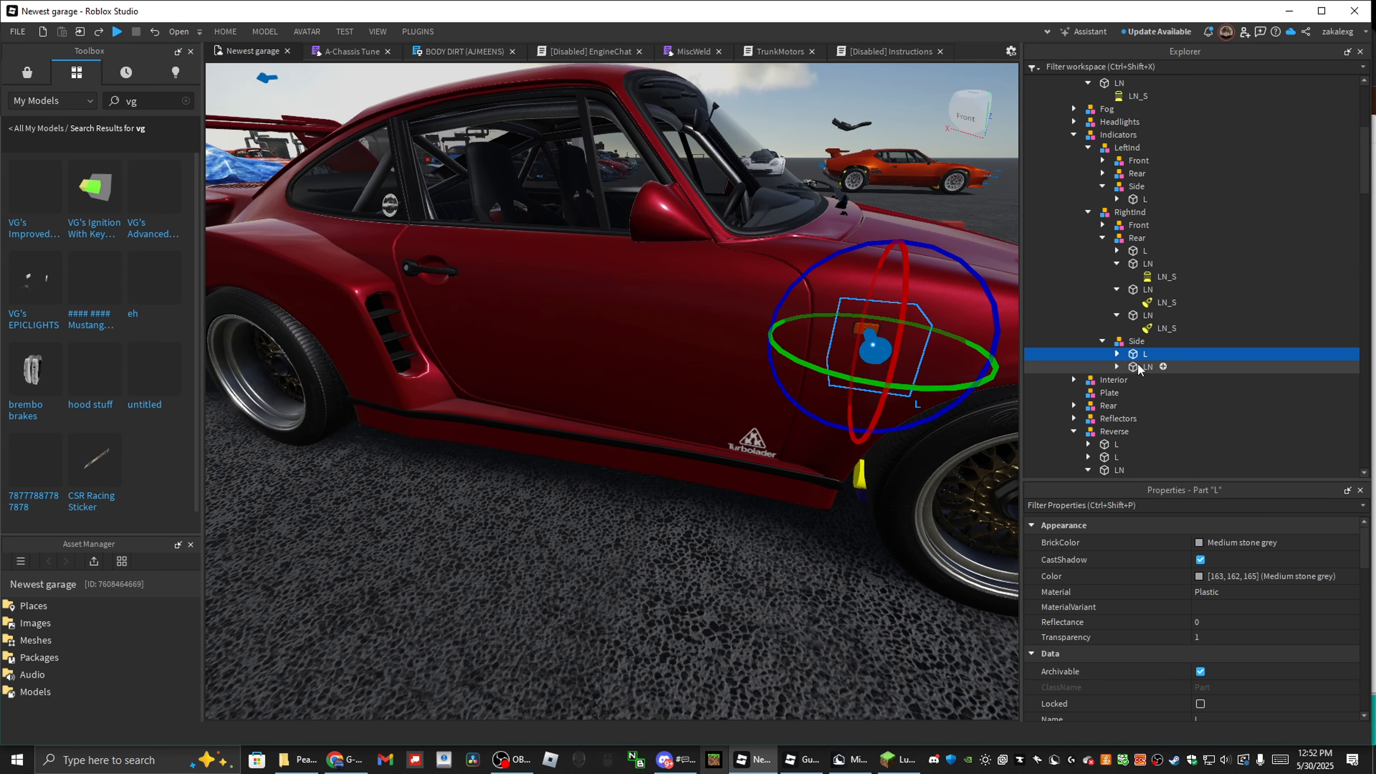
click(1139, 367)
scroll(1164, 675, down, 5)
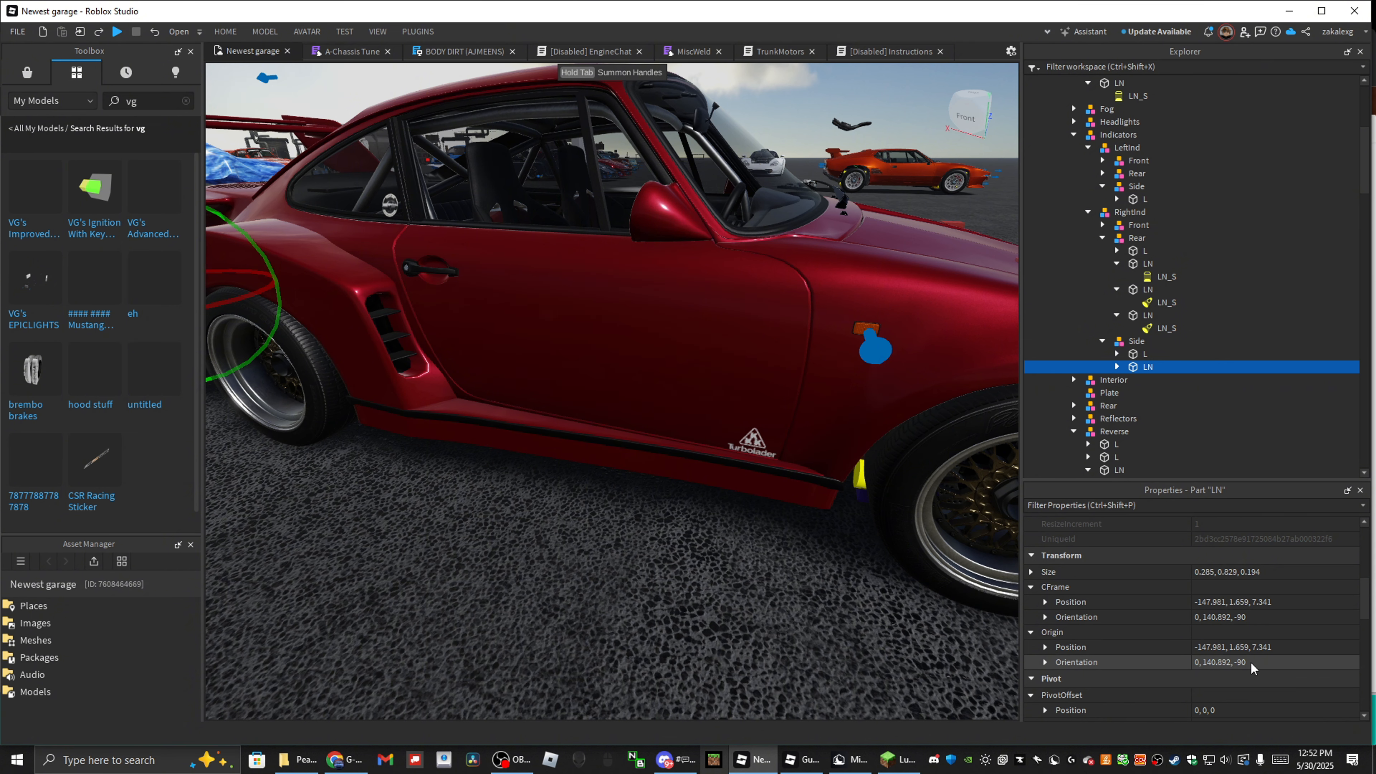
- Move the LN copy forward along the car to the front fender, just below the amber side marker
click(241, 33)
click(120, 61)
key(d)
right_drag(487, 244, 444, 255)
key(d)
drag(470, 268, 641, 310)
key(w)
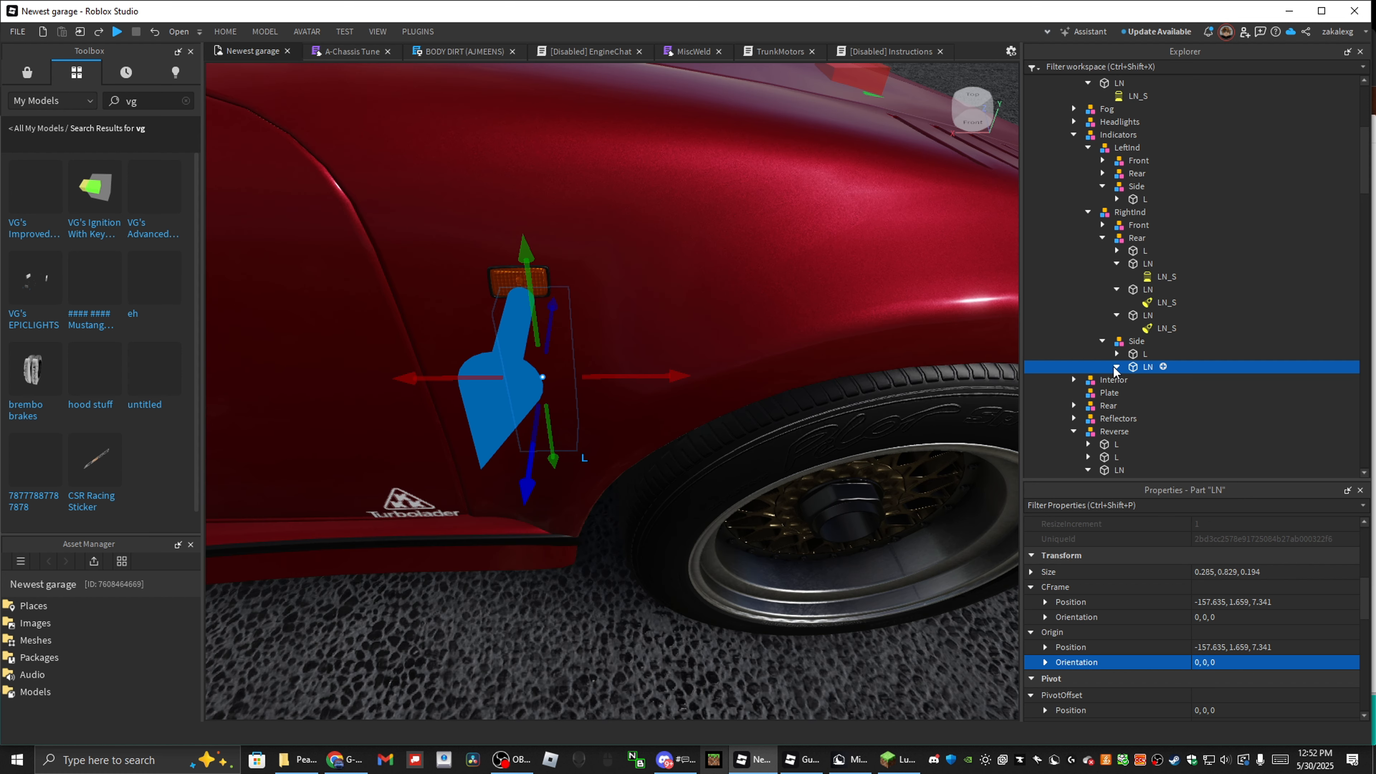
- Set the brightness of the Side LN part's LN_S surface light to 40
click(1115, 367)
click(1164, 379)
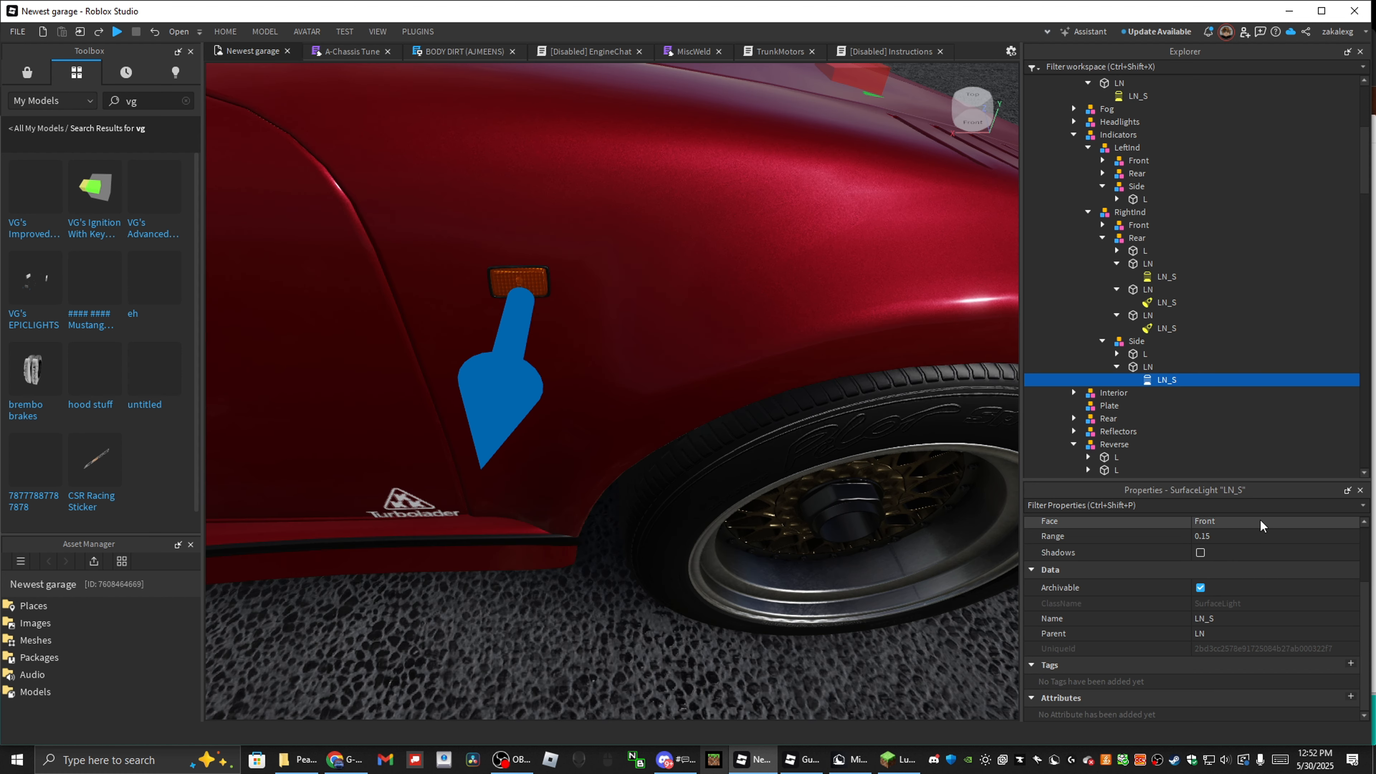
scroll(1262, 536, up, 3)
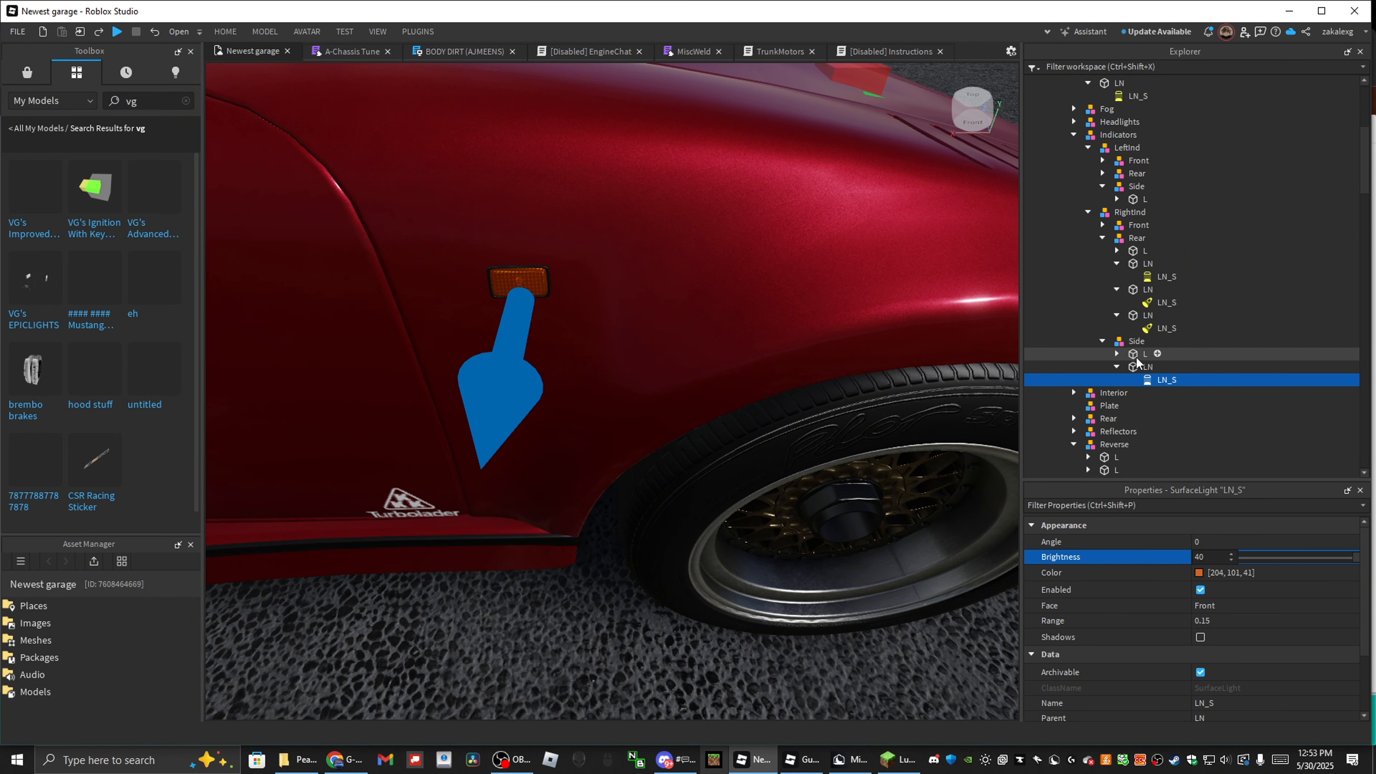
- Shift the Side LN part outward from the fender and rotate it so its surface light shines onto the bodywork
click(1144, 367)
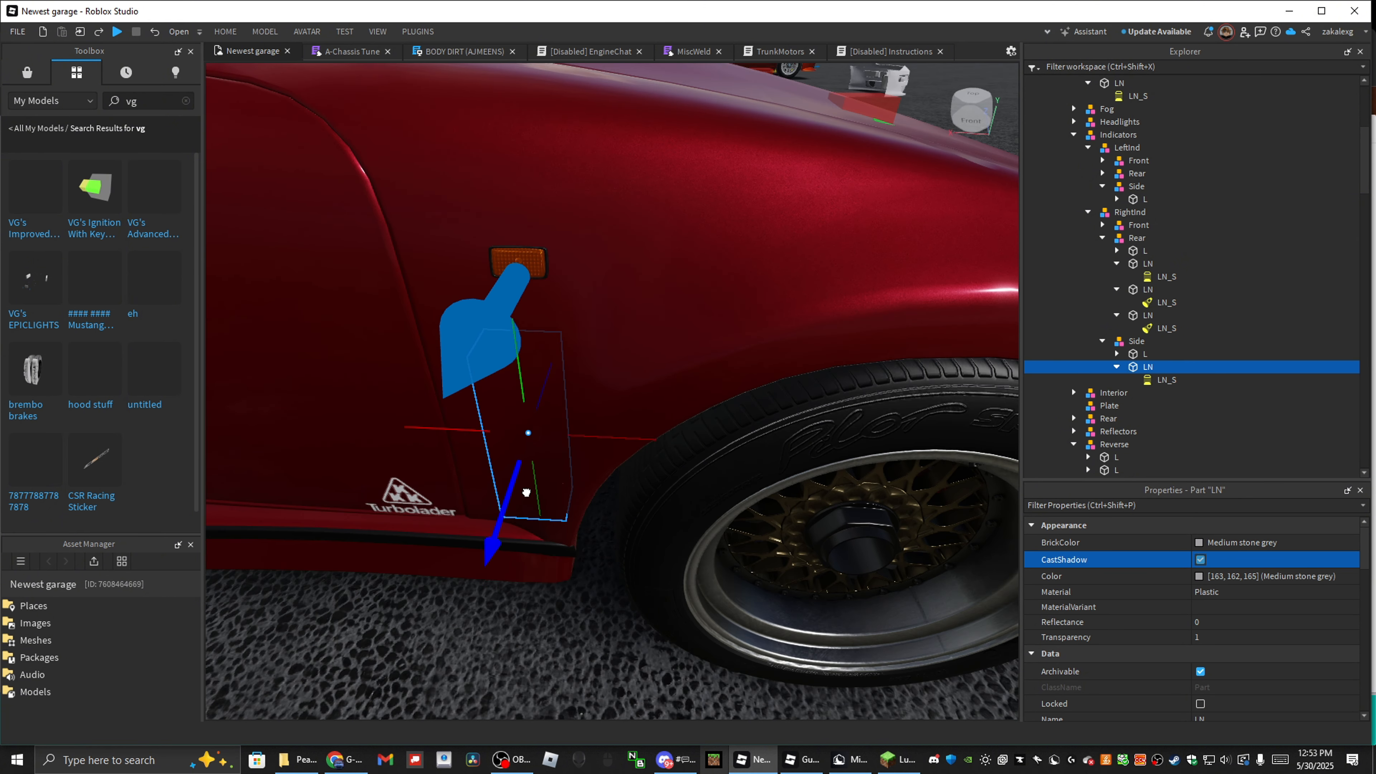
mouse_move(526, 492)
mouse_down()
mouse_move(540, 474)
mouse_move(528, 505)
mouse_up()
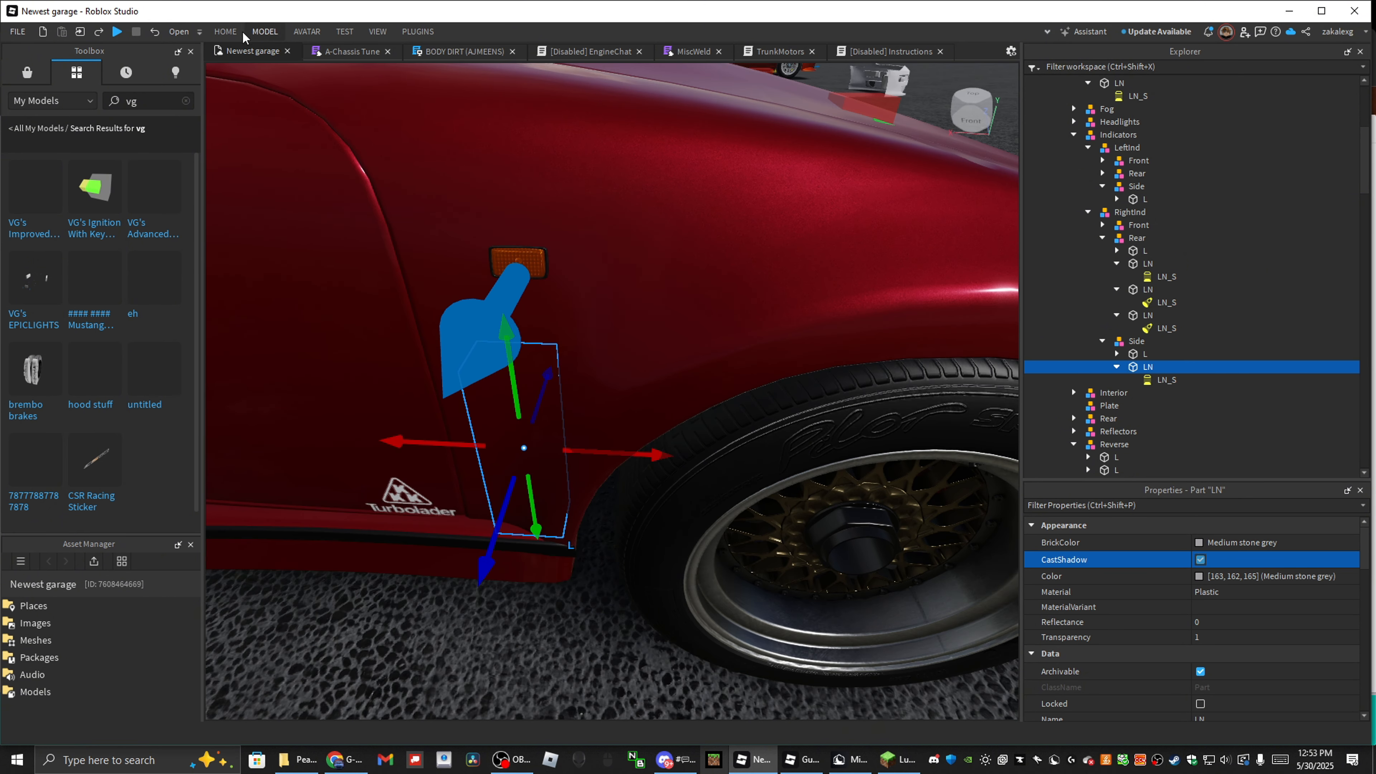
click(255, 33)
click(111, 76)
right_drag(563, 523, 570, 554)
drag(531, 551, 566, 405)
- Raise the Side LN part in front of the amber fender marker so its light covers the lens
click(265, 33)
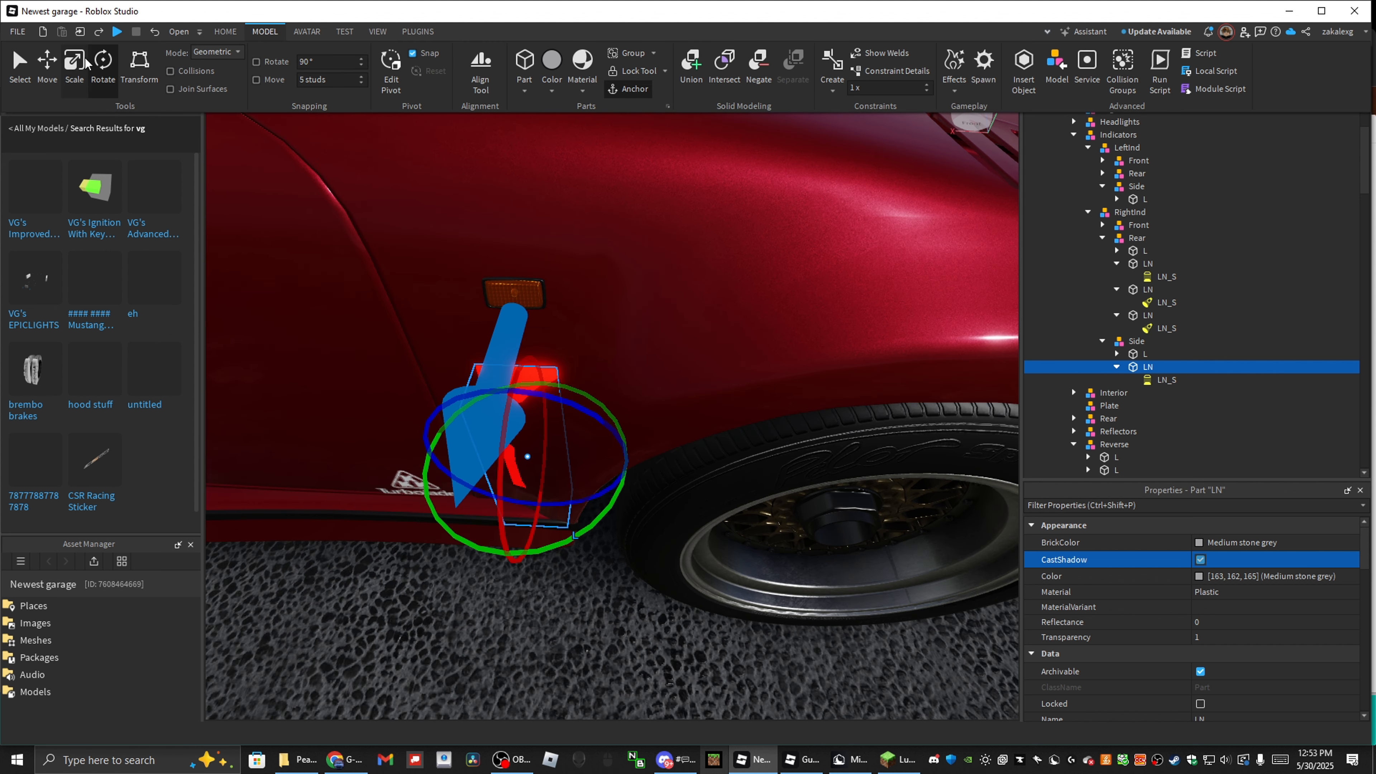
click(53, 65)
right_drag(629, 483, 612, 433)
drag(527, 388, 523, 301)
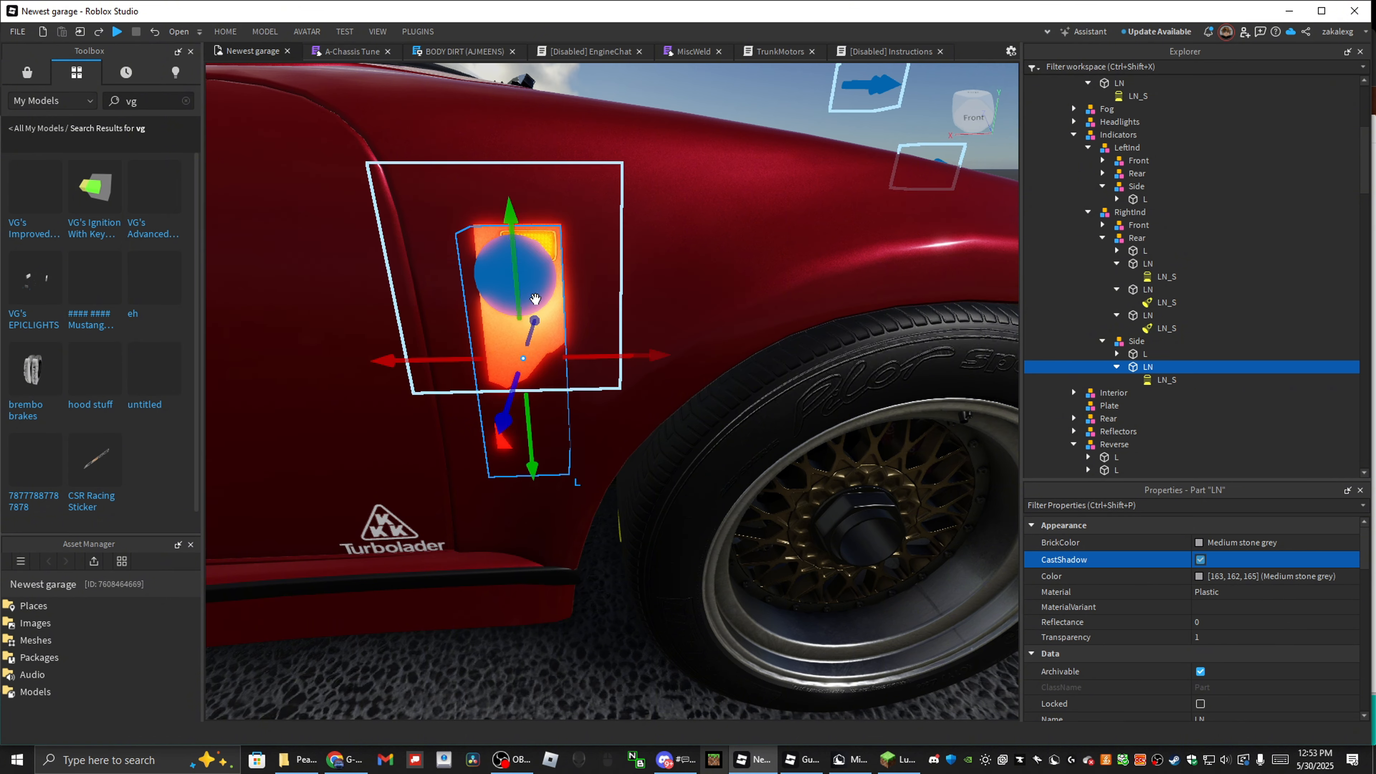
right_drag(535, 299, 536, 297)
key(w)
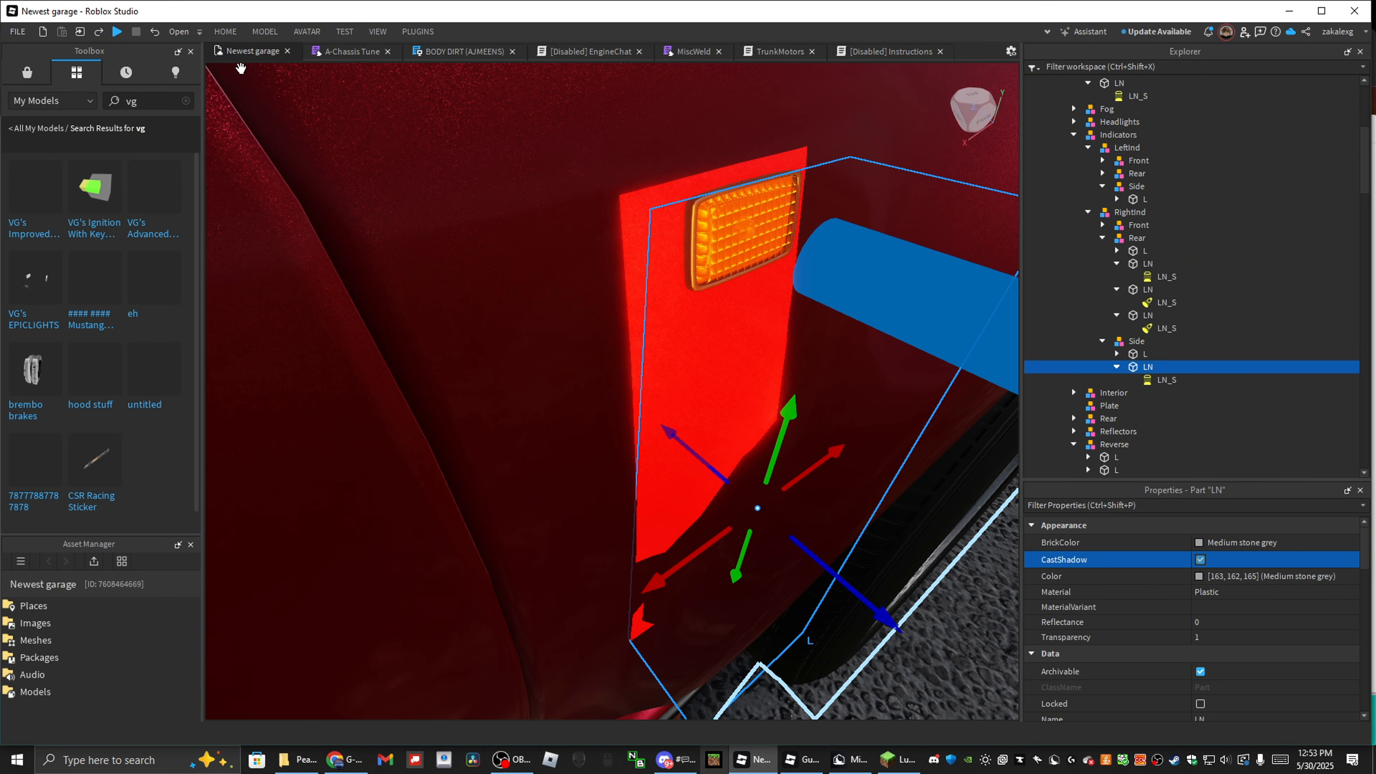
- Scale the Side LN part down in height and width until its light fits the amber marker lens
click(227, 34)
click(168, 80)
drag(711, 650, 846, 333)
key(d)
right_drag(846, 332, 839, 326)
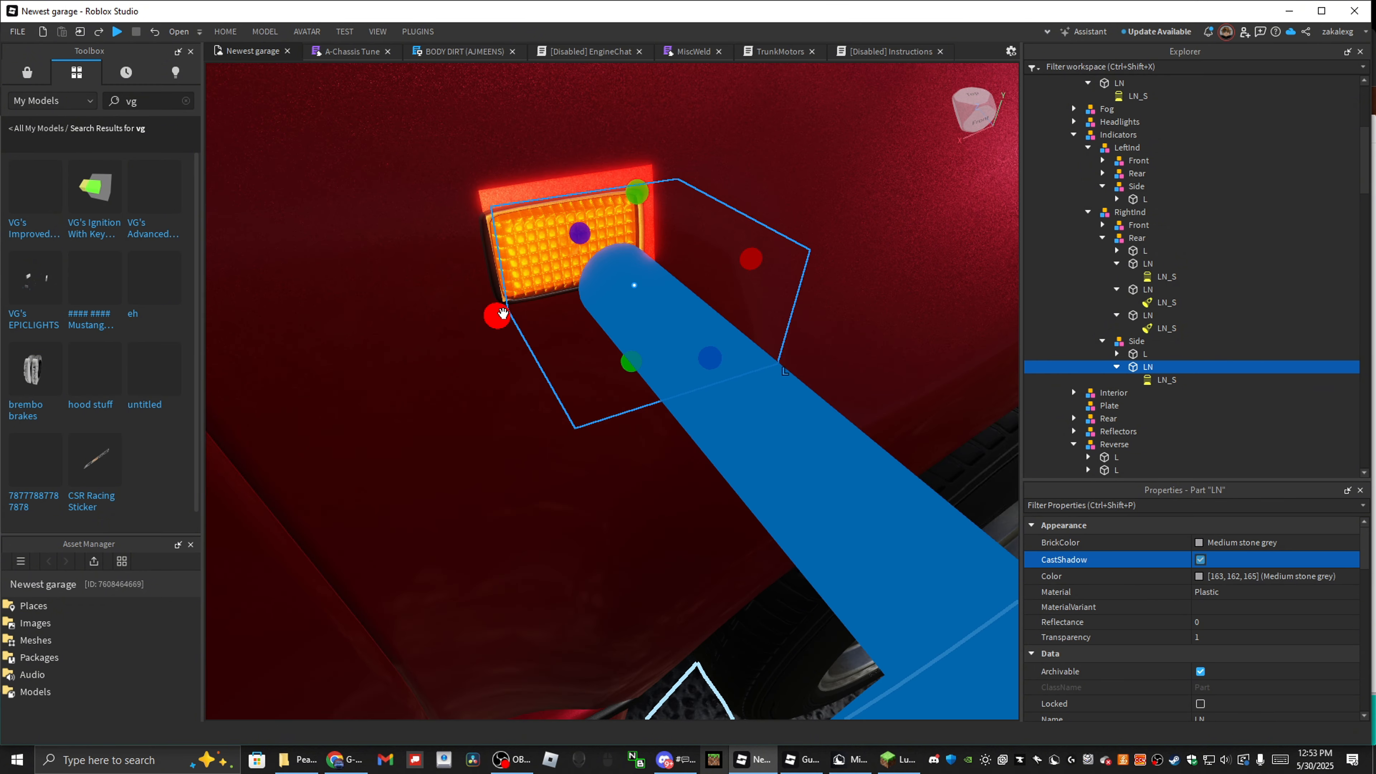
drag(633, 198, 625, 226)
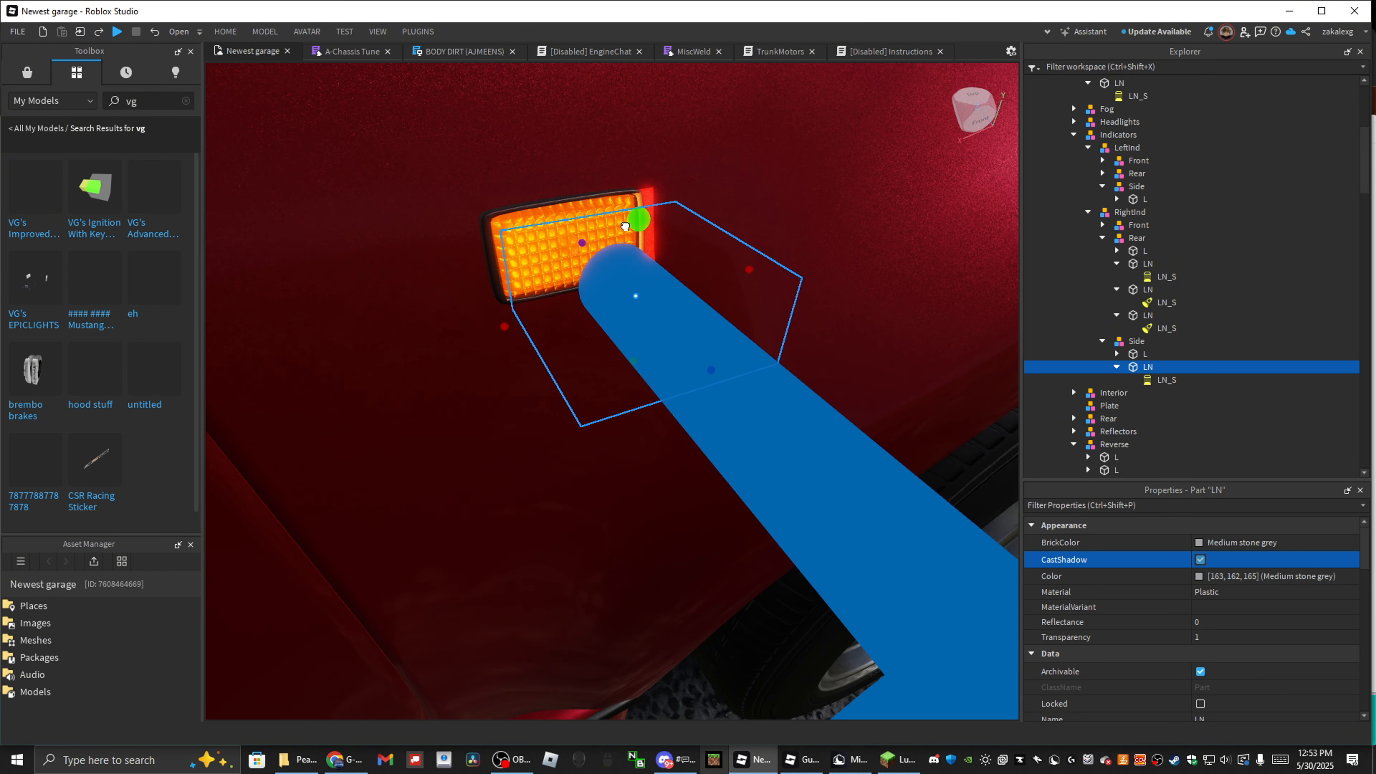
drag(753, 274, 726, 271)
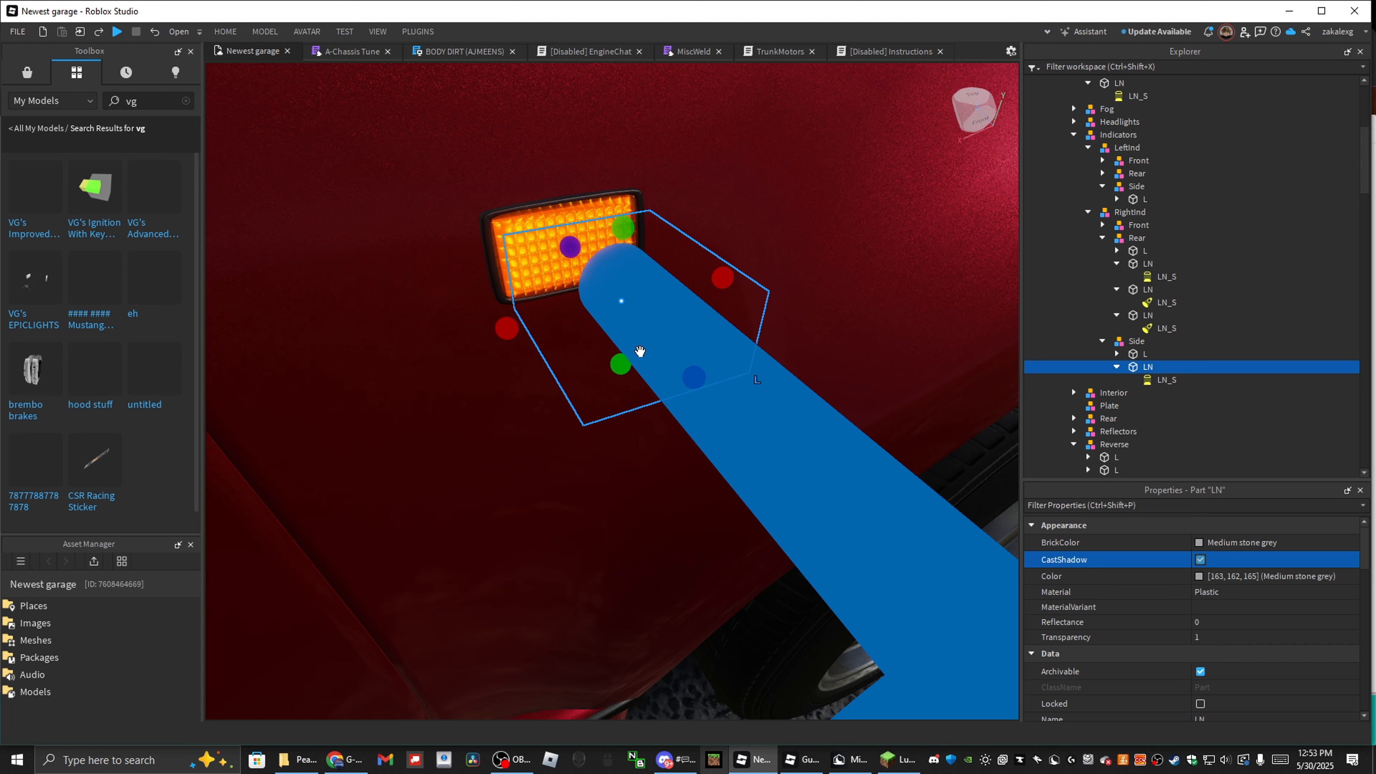
drag(624, 362, 624, 360)
key(w)
right_drag(617, 345, 616, 346)
key(s)
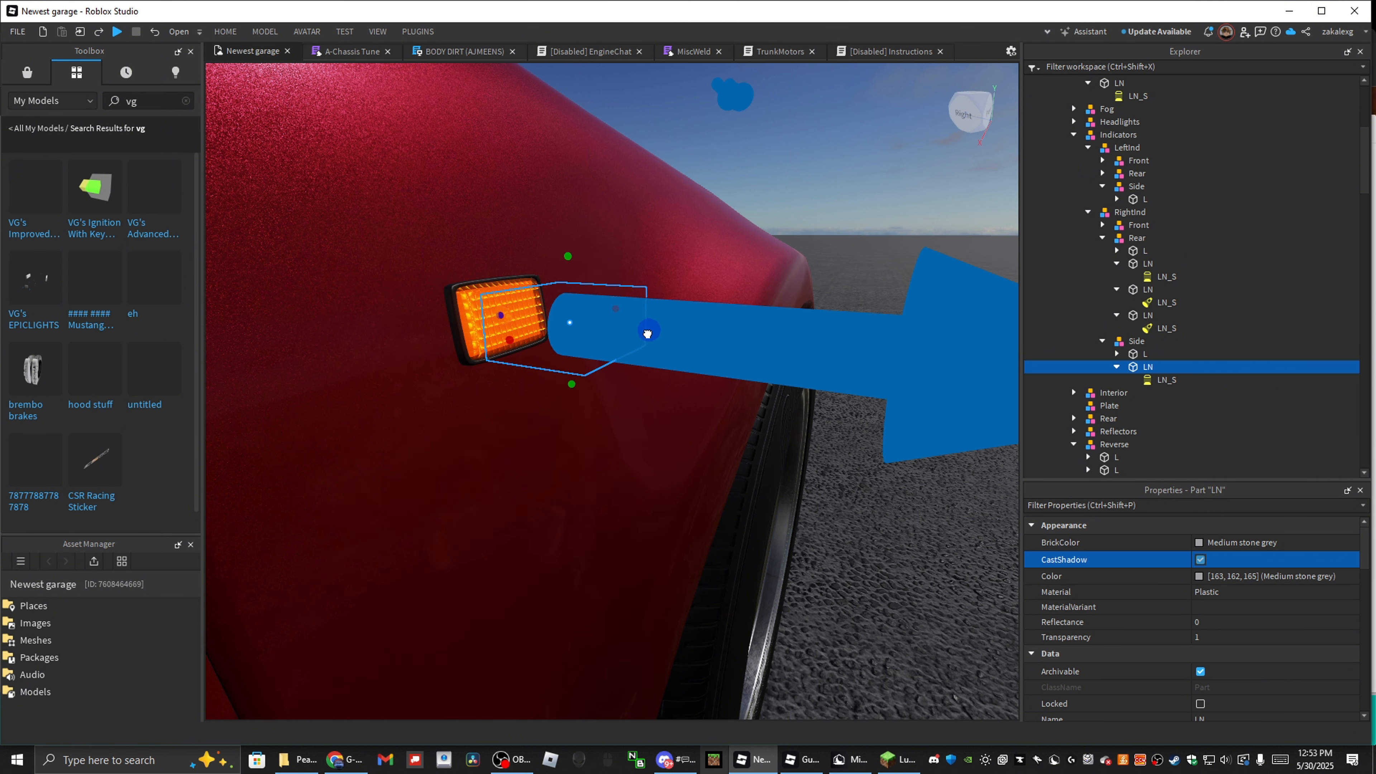
- Set the Side LN_S surface light's angle to 45 and its range to 0.05
click(1166, 378)
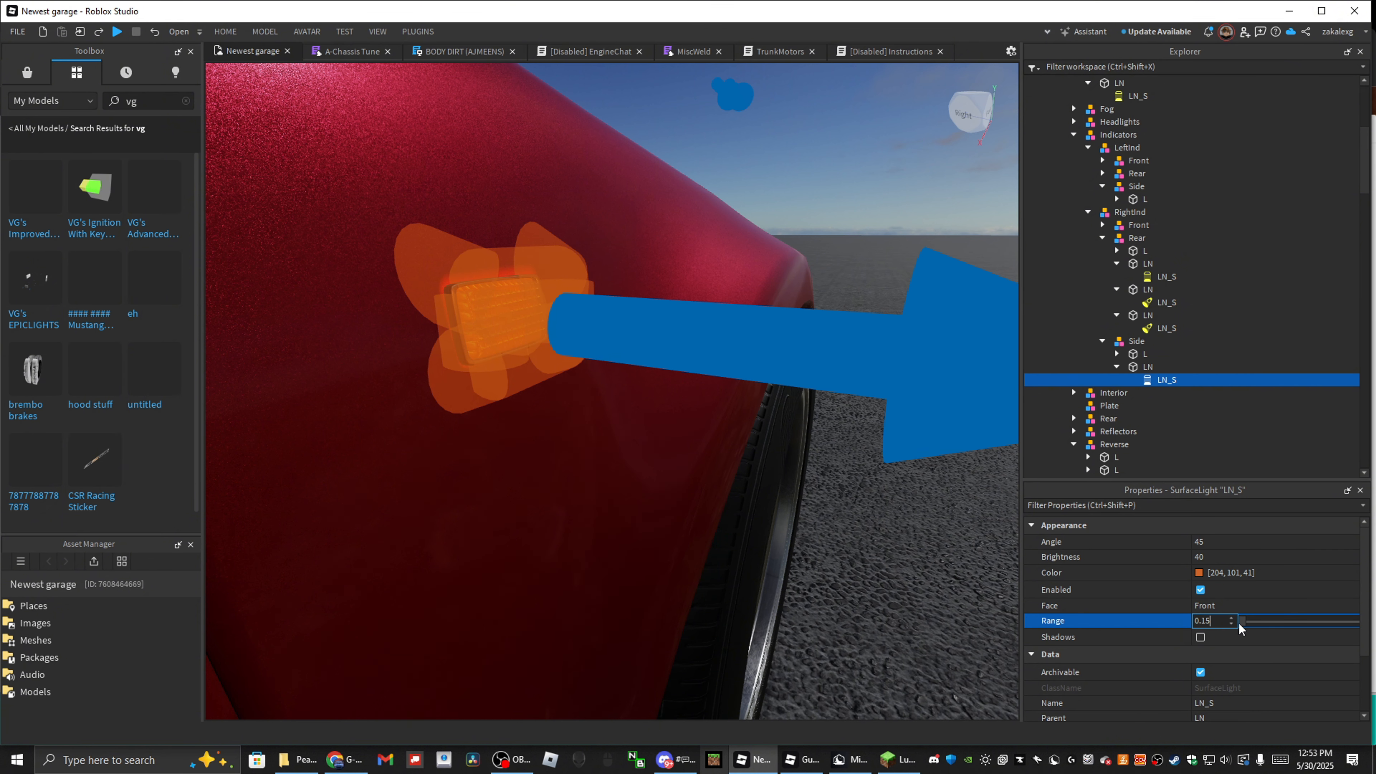
key(BackSpace)
text(0)
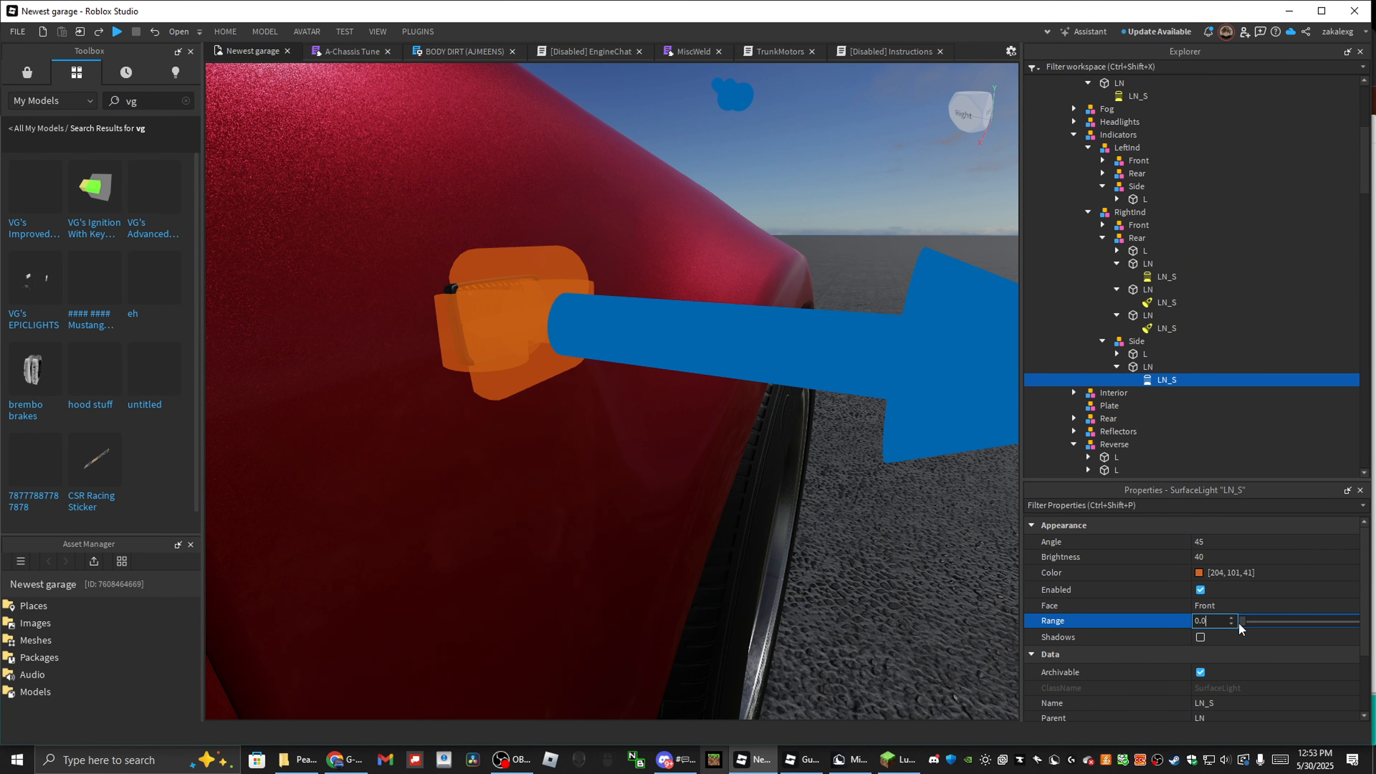
text(5)
right_drag(876, 568, 842, 611)
click(861, 607)
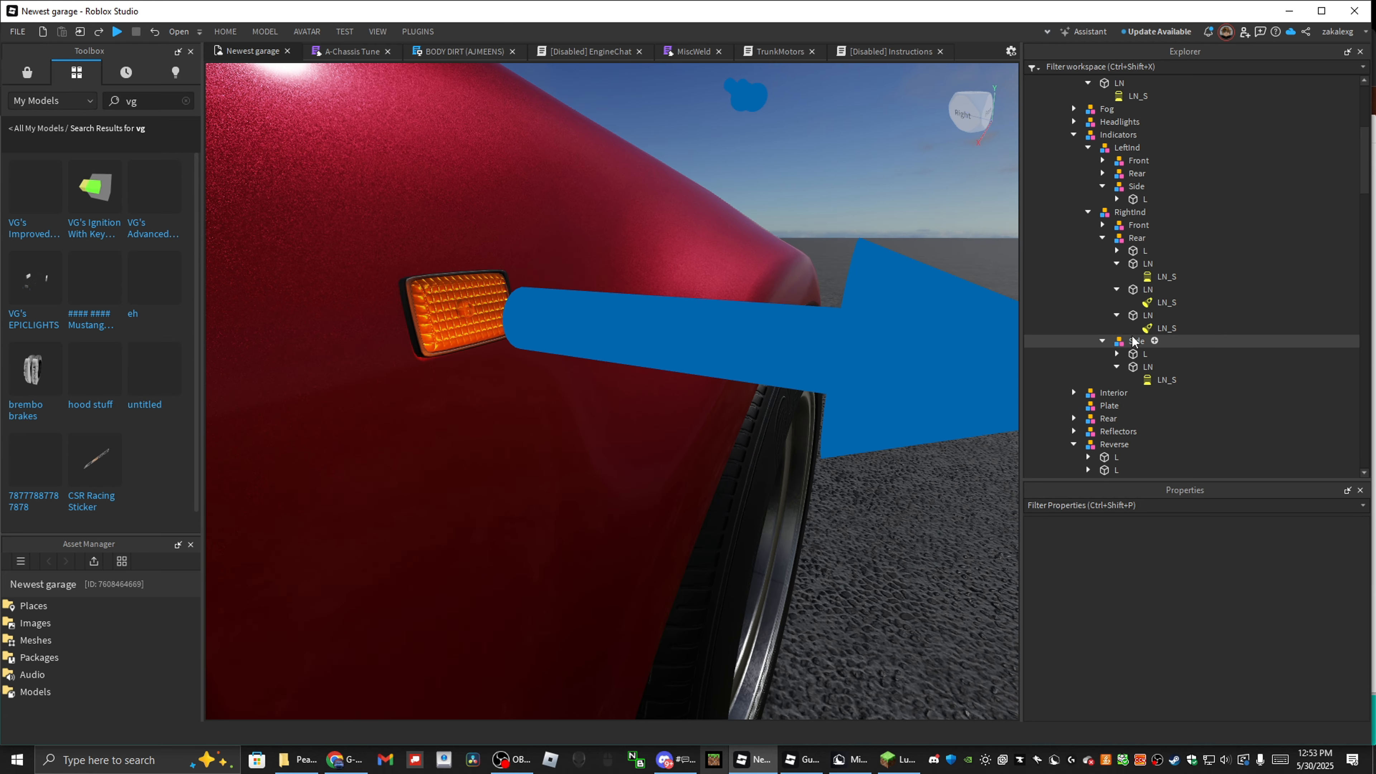
- Fine-tune the height of RightInd's Side LN part at its lower edge to match the marker lens
click(1144, 369)
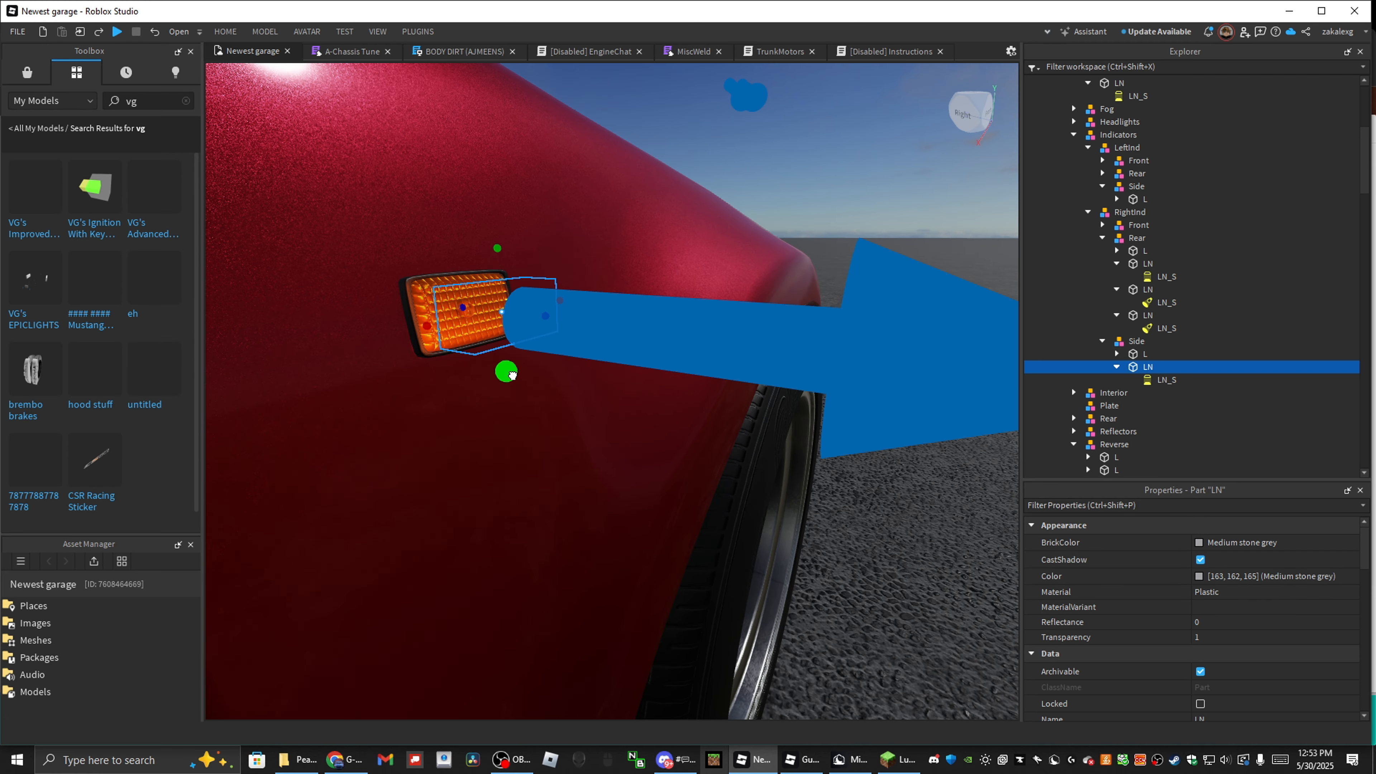
drag(512, 375, 507, 375)
right_drag(507, 375, 509, 376)
click(507, 375)
scroll(507, 375, down, 4)
scroll(509, 375, up, 3)
scroll(509, 375, down, 5)
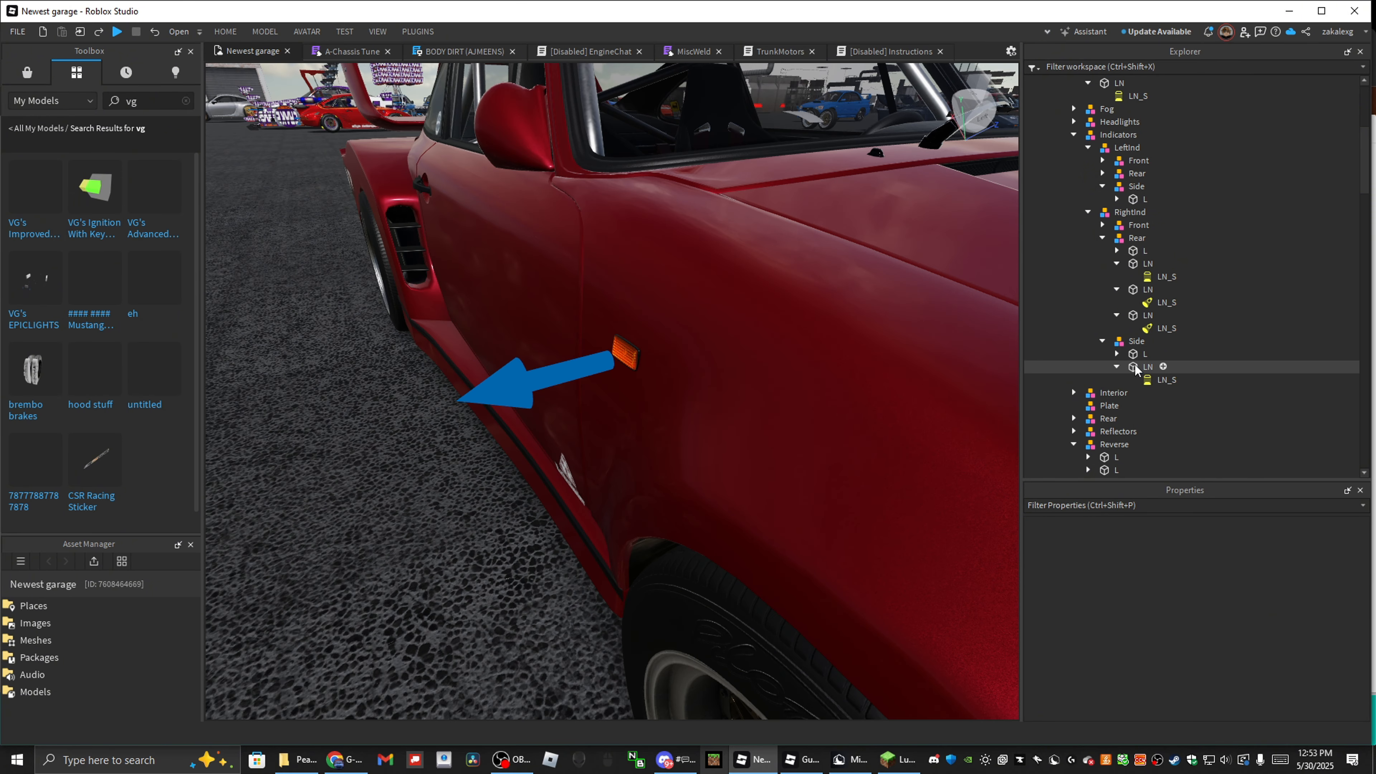
- Duplicate RightInd's Side LN part and turn the copy to face the opposite way
click(1135, 369)
key(f)
key(ctrl+d)
click(225, 30)
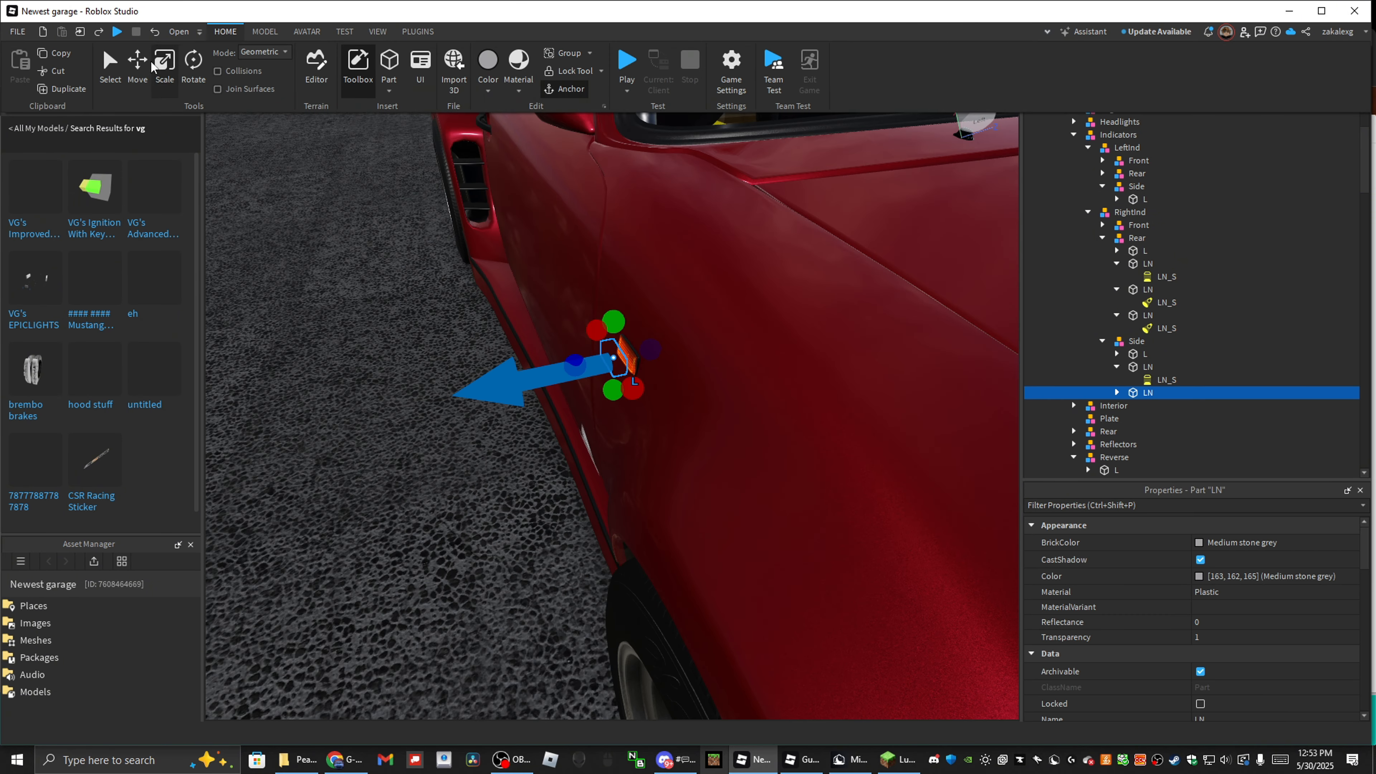
click(265, 31)
click(104, 68)
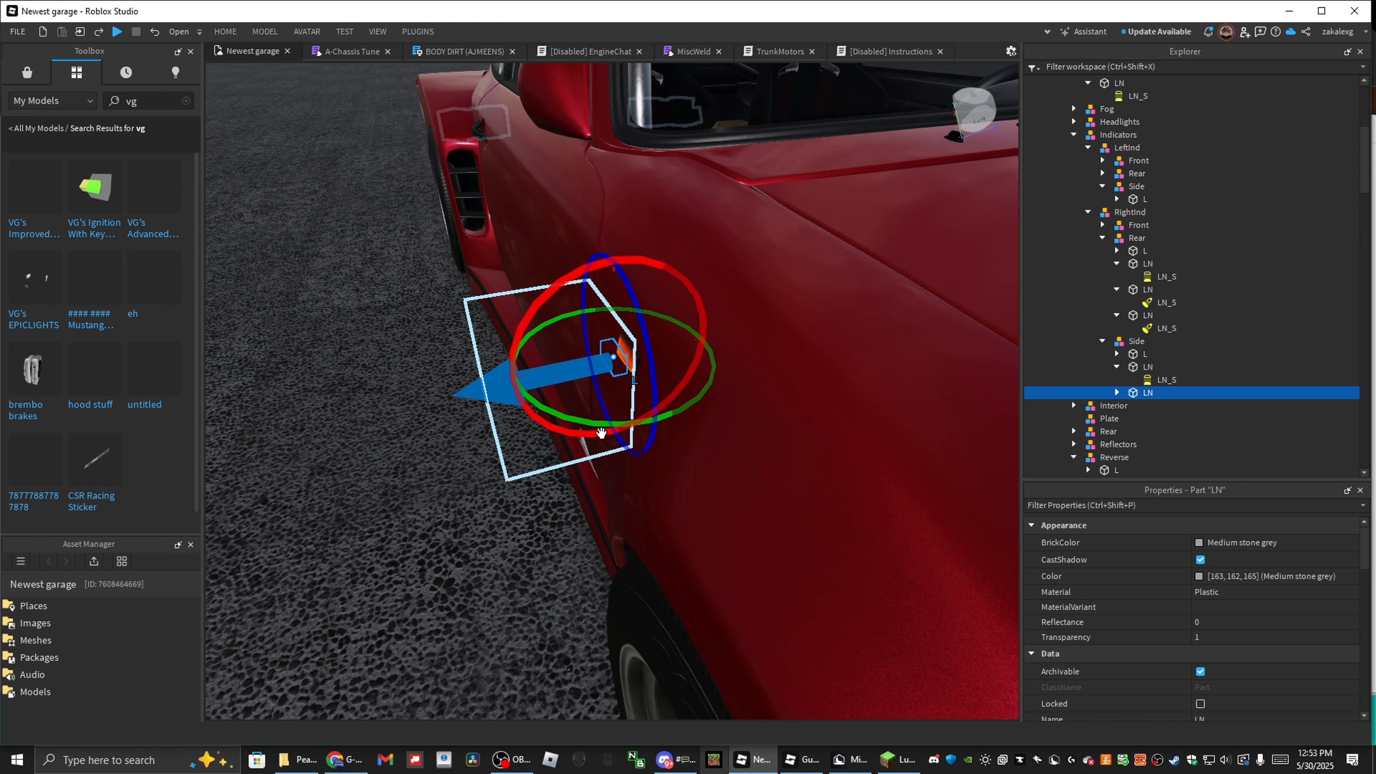
- Slide the LN copy straight across the car toward the opposite front fender
click(238, 31)
click(131, 66)
right_drag(601, 227, 580, 253)
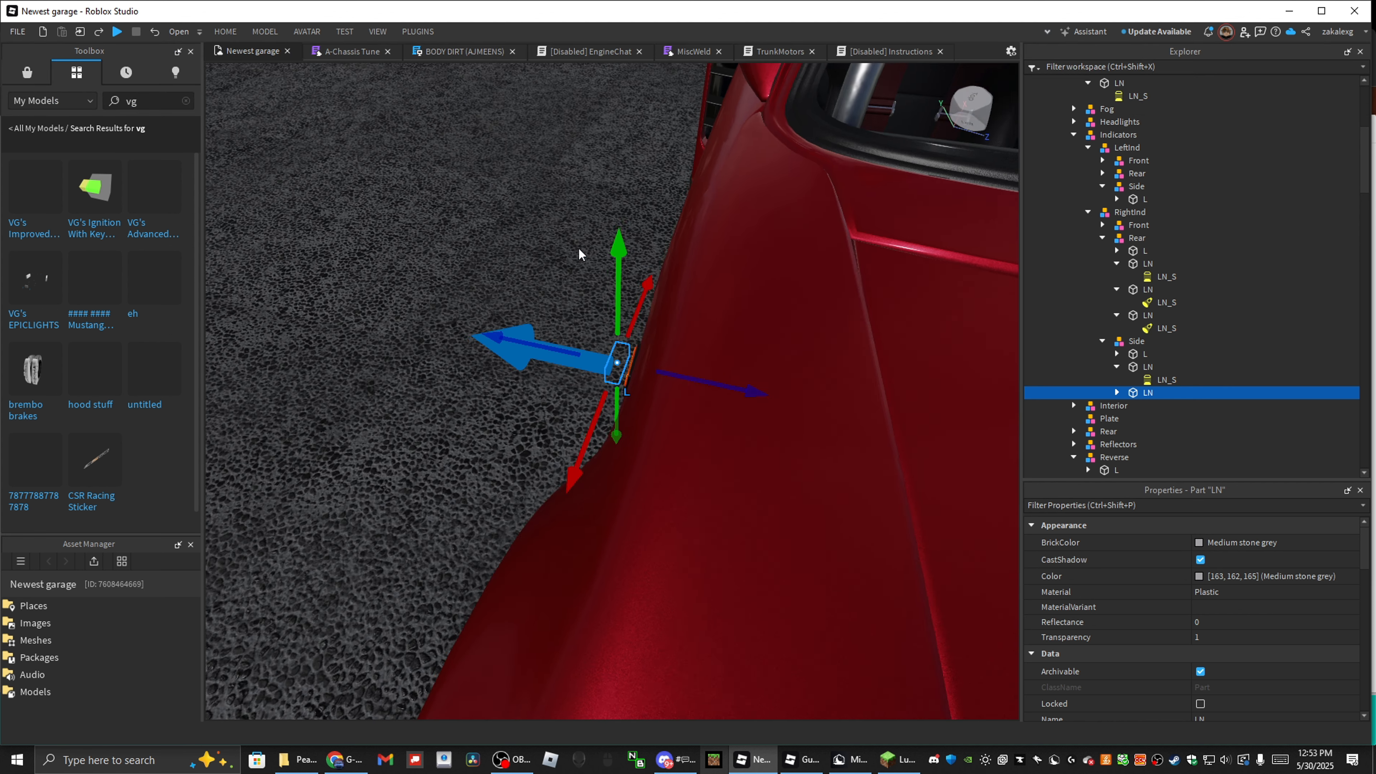
key(d)
drag(709, 395, 751, 400)
key(d)
right_drag(750, 399, 751, 400)
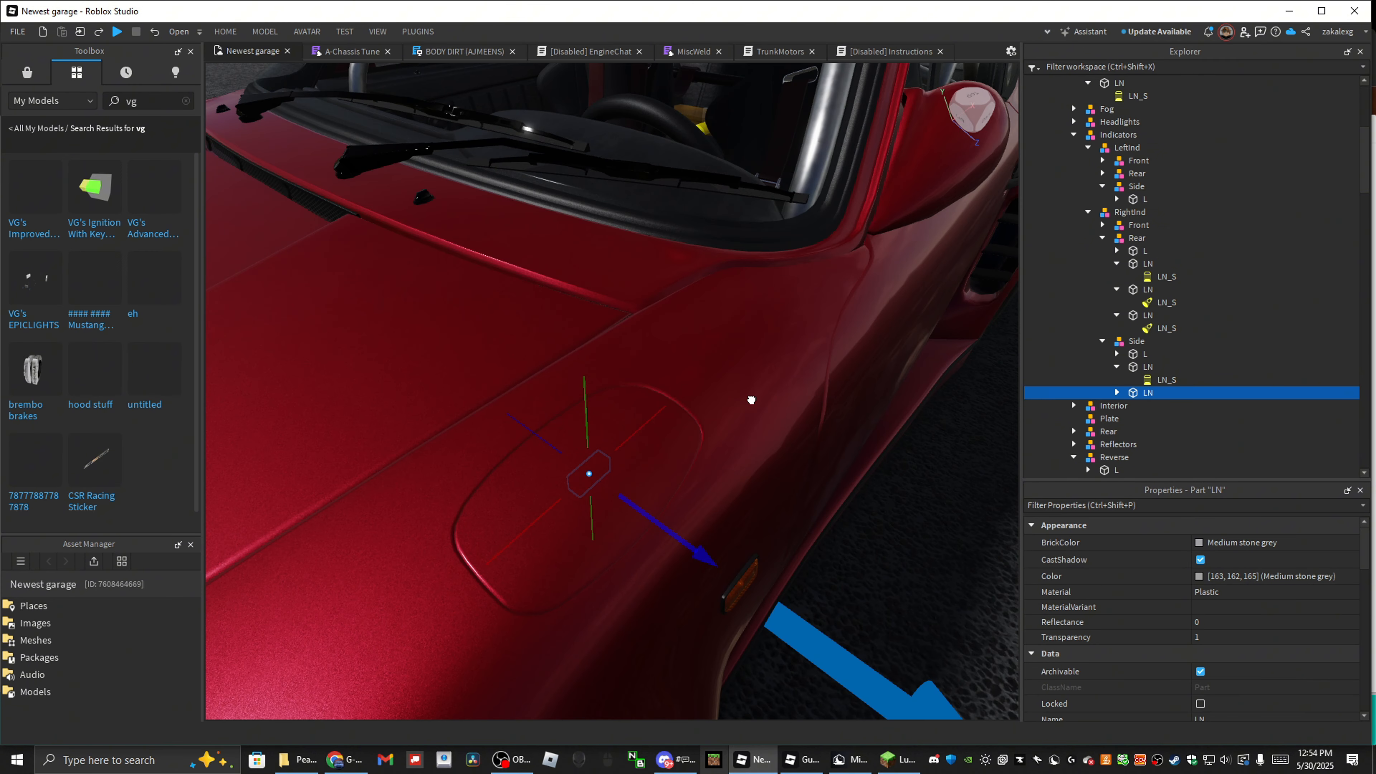
drag(751, 400, 786, 437)
scroll(786, 437, up, 3)
right_drag(785, 437, 784, 435)
- Align the LN copy with the opposite fender's amber marker and move it into LeftInd's Side model
drag(617, 489, 617, 488)
key(a)
right_drag(617, 488, 610, 488)
key(d)
key(s)
key(d)
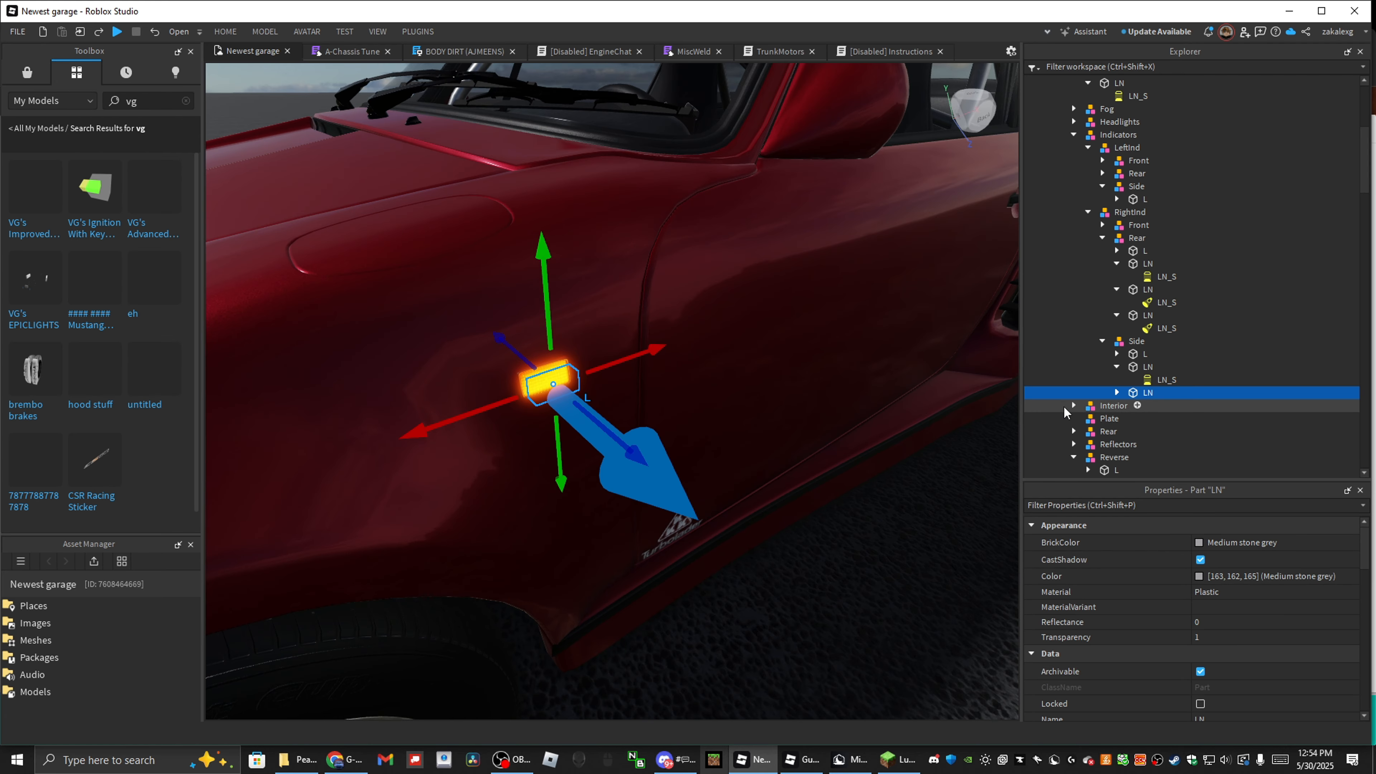
drag(1143, 395, 1214, 249)
drag(1191, 193, 1190, 187)
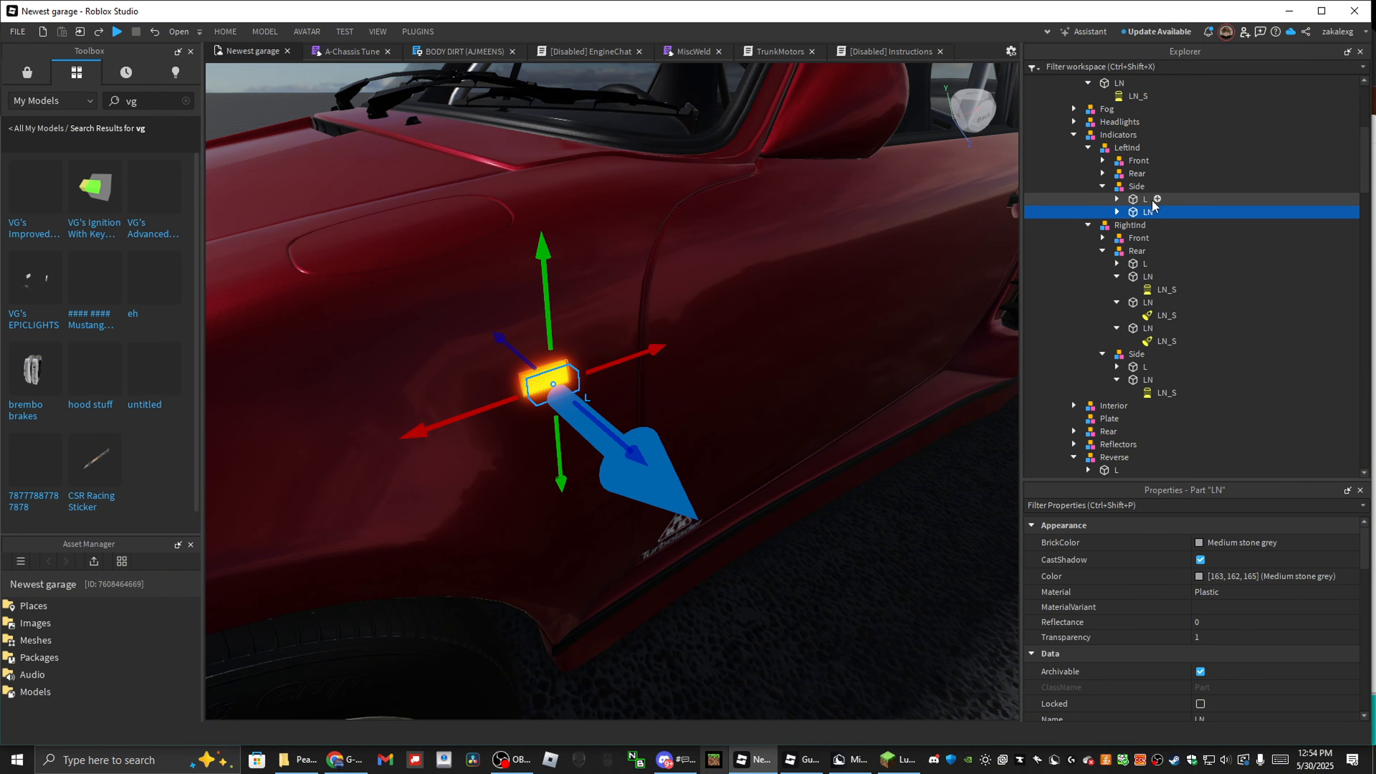
- Adjust the distance of RightInd's Side LN part from its fender marker lens
key(w)
right_drag(745, 328, 740, 329)
key(s)
key(w)
key(a)
key(s)
click(1078, 381)
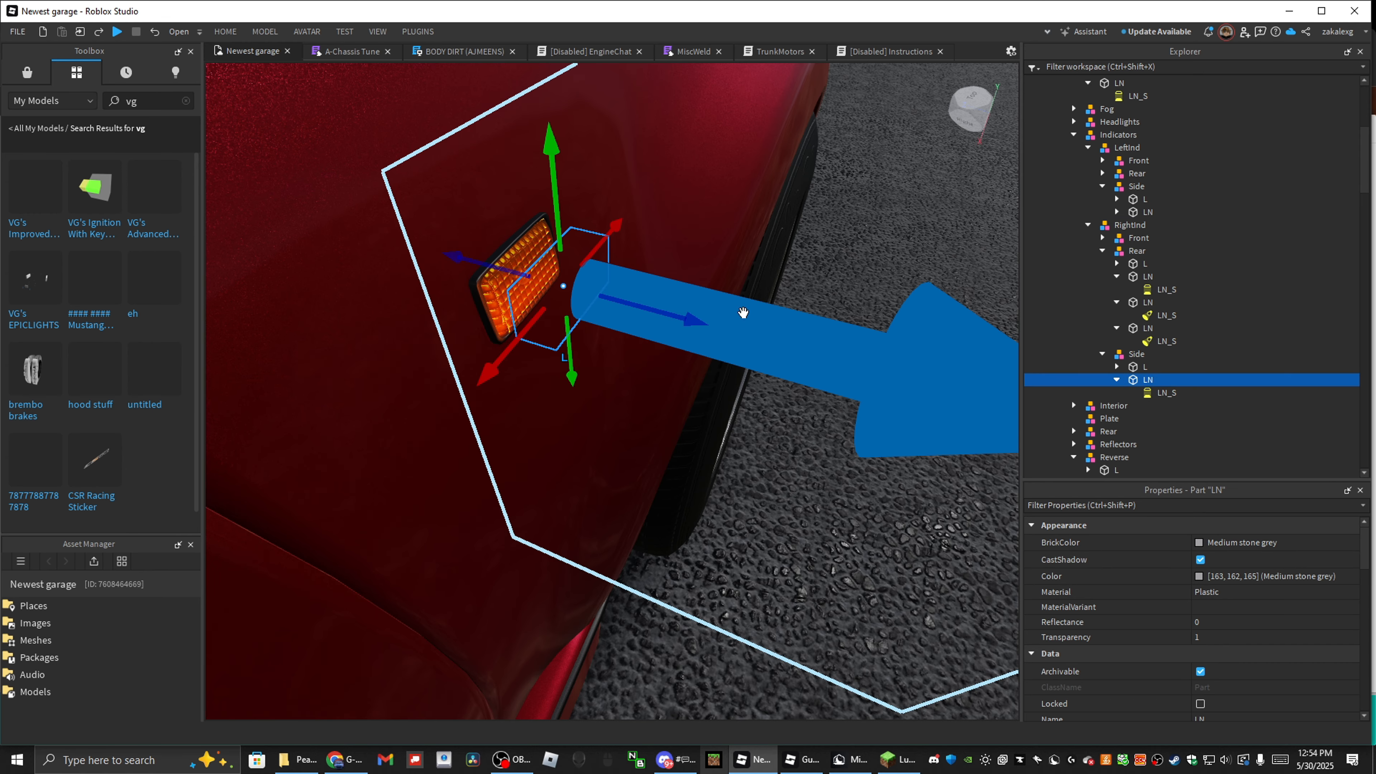
key(s)
click(645, 308)
right_drag(646, 308, 647, 308)
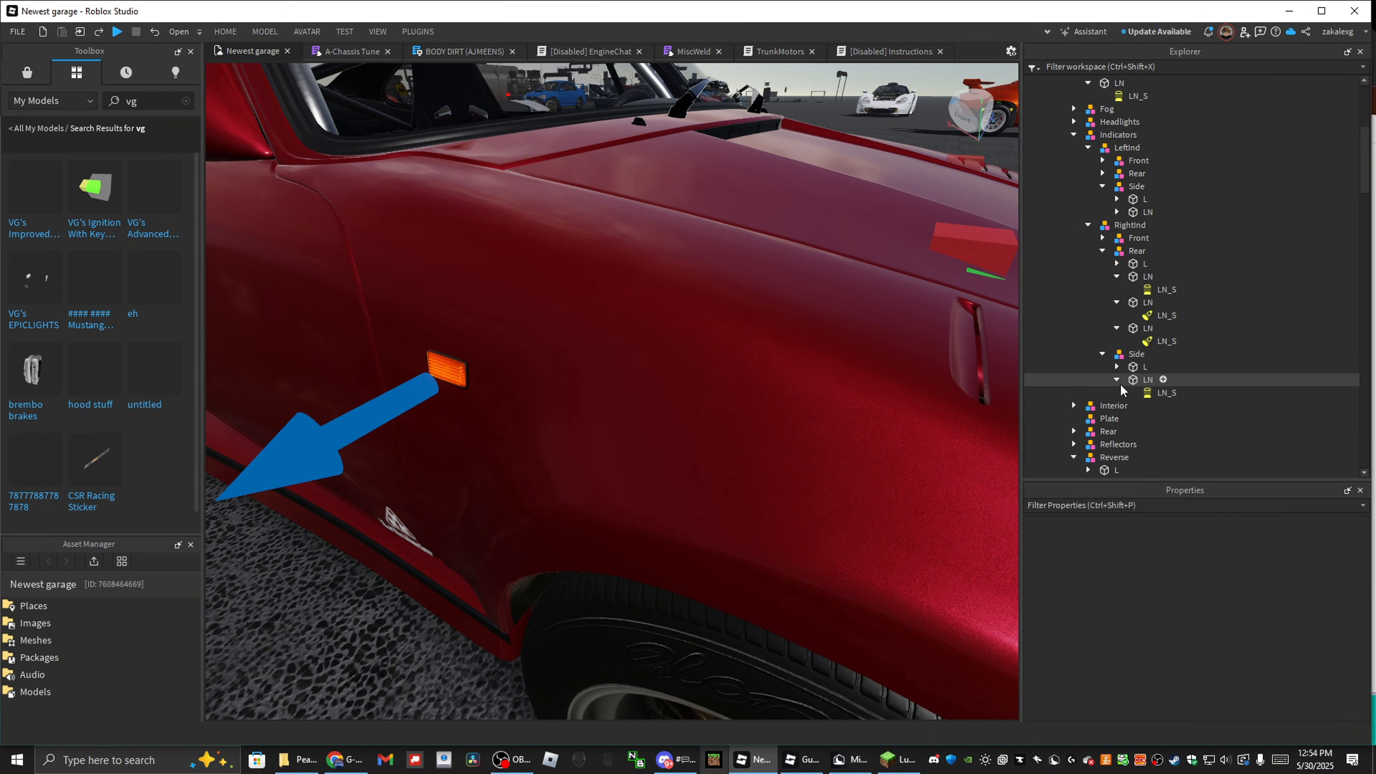
- Set the brightness of the LN_S surface lights in both the LeftInd and RightInd Side models to 0
click(1116, 212)
click(1165, 225)
ctrl+click(1165, 405)
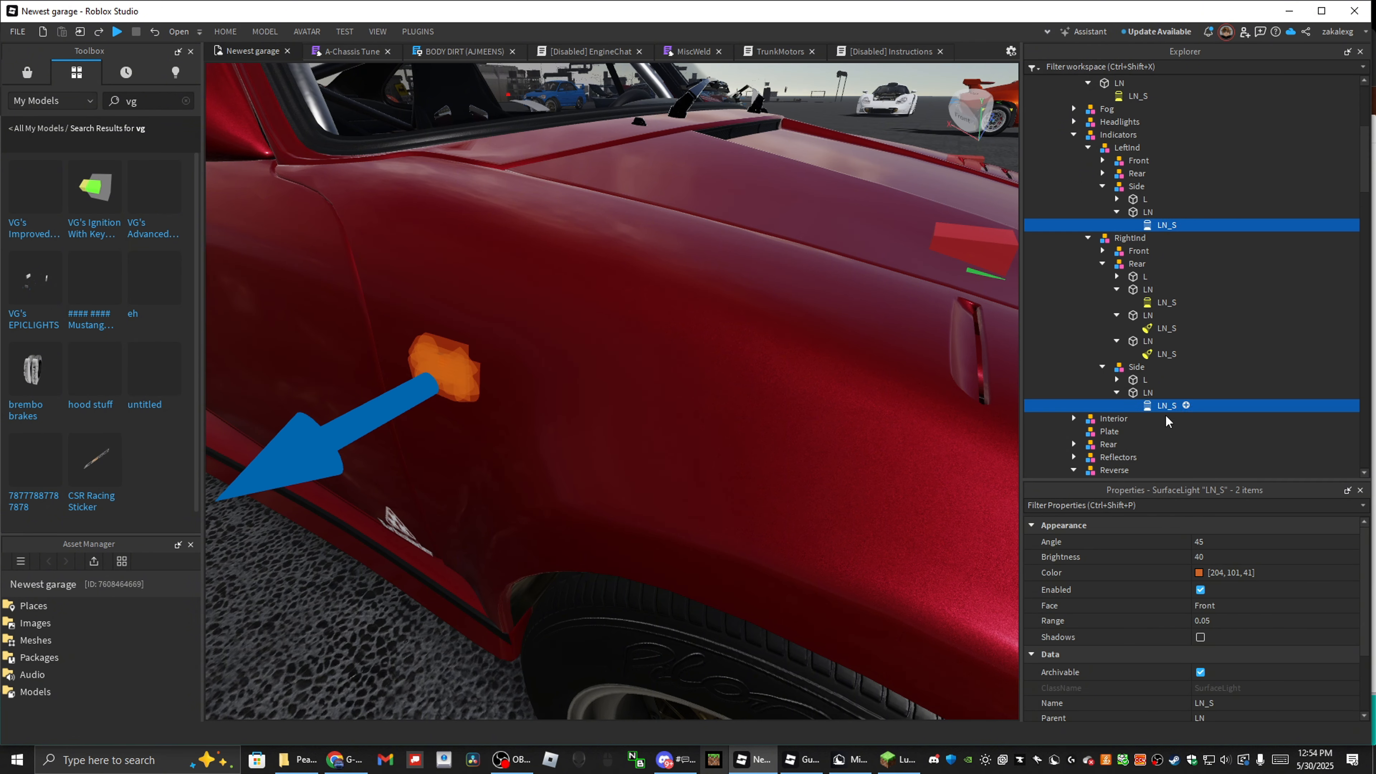
scroll(716, 530, down, 5)
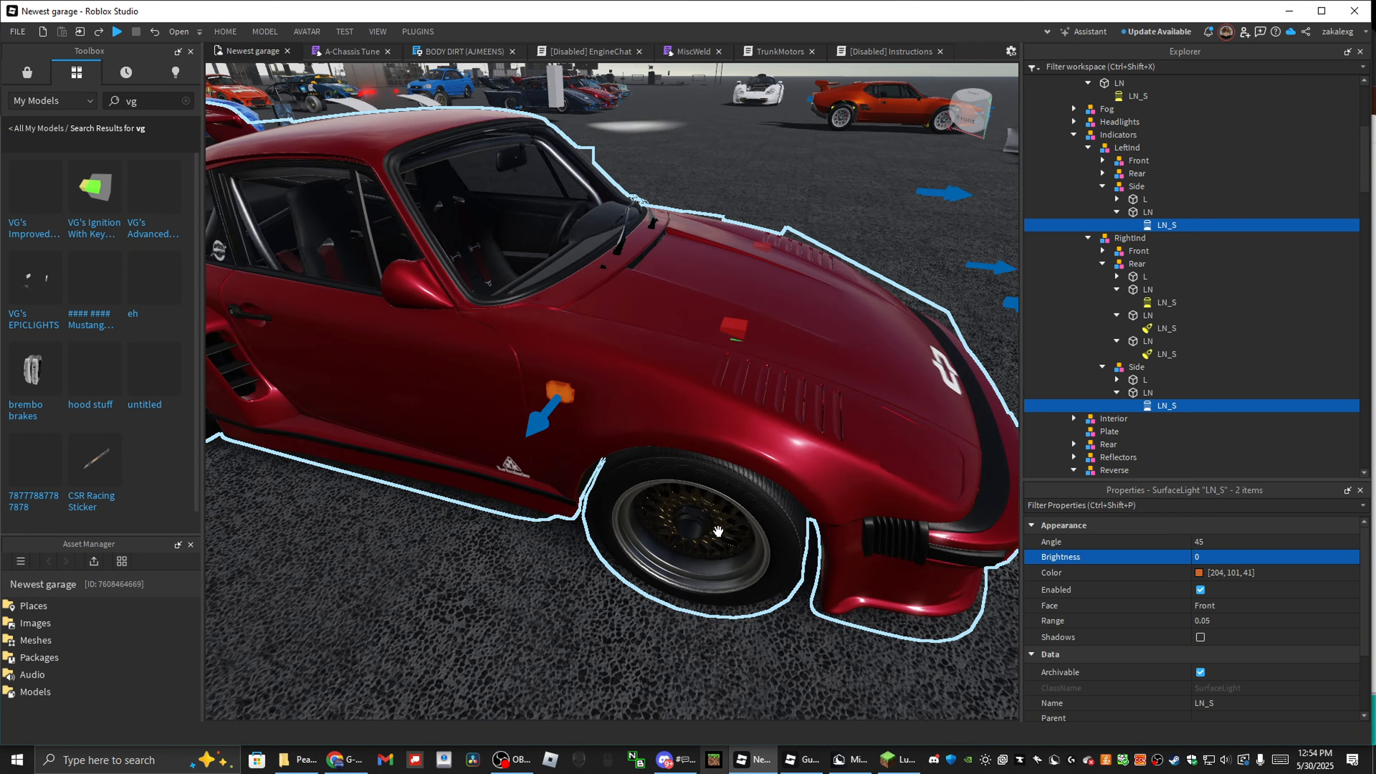
- Collapse the finished Rear and LeftInd Side indicator models in the Explorer and duplicate RightInd's Side LN part
click(766, 659)
key(d)
right_drag(766, 659, 766, 659)
key(w)
scroll(766, 659, down, 3)
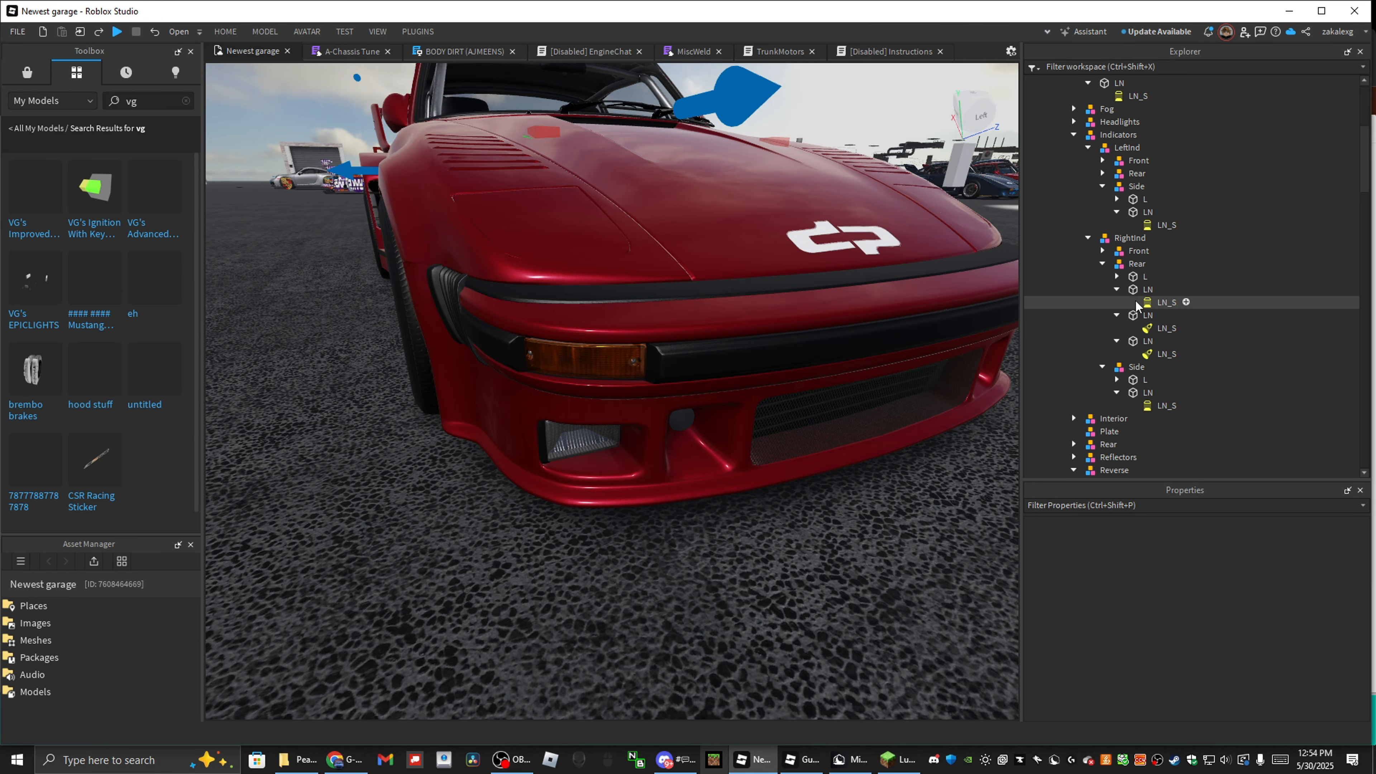
click(1101, 263)
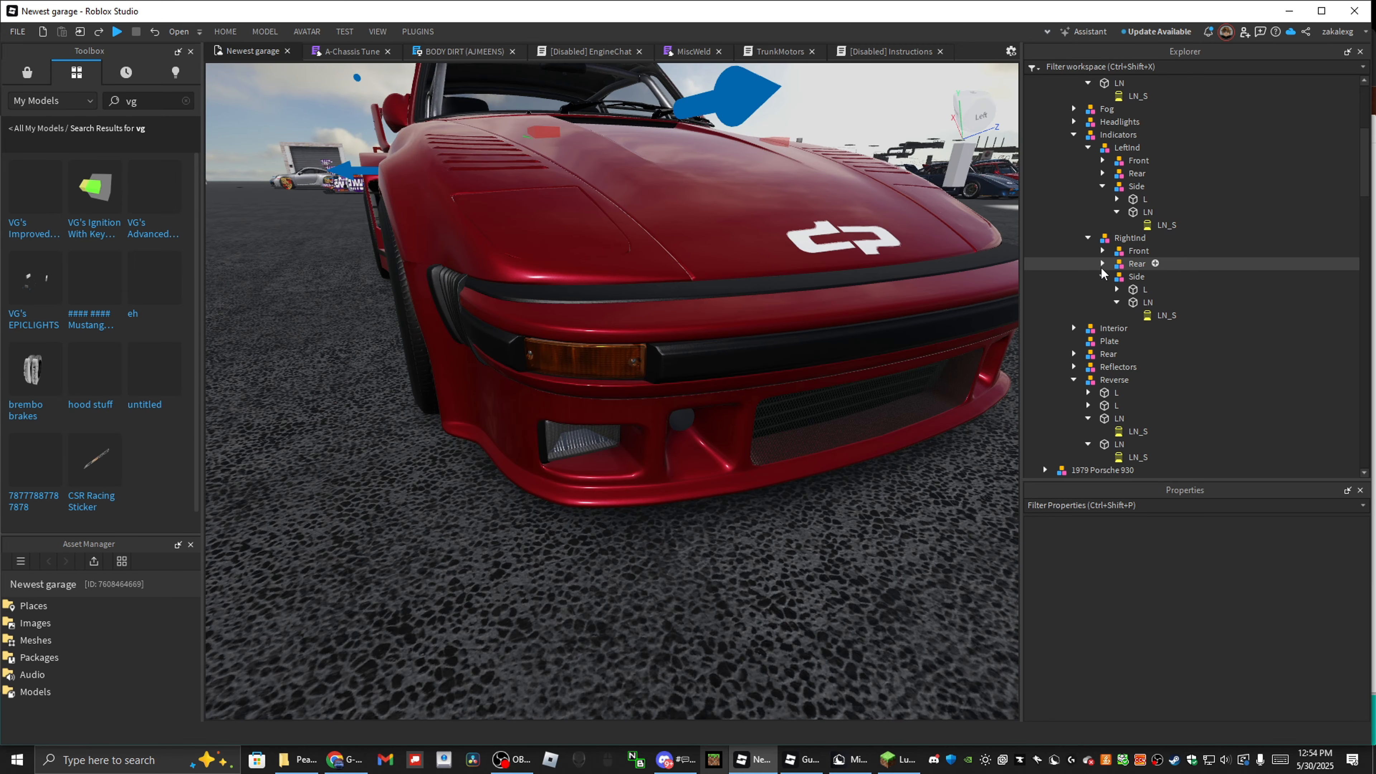
click(1102, 277)
click(1102, 186)
click(1102, 225)
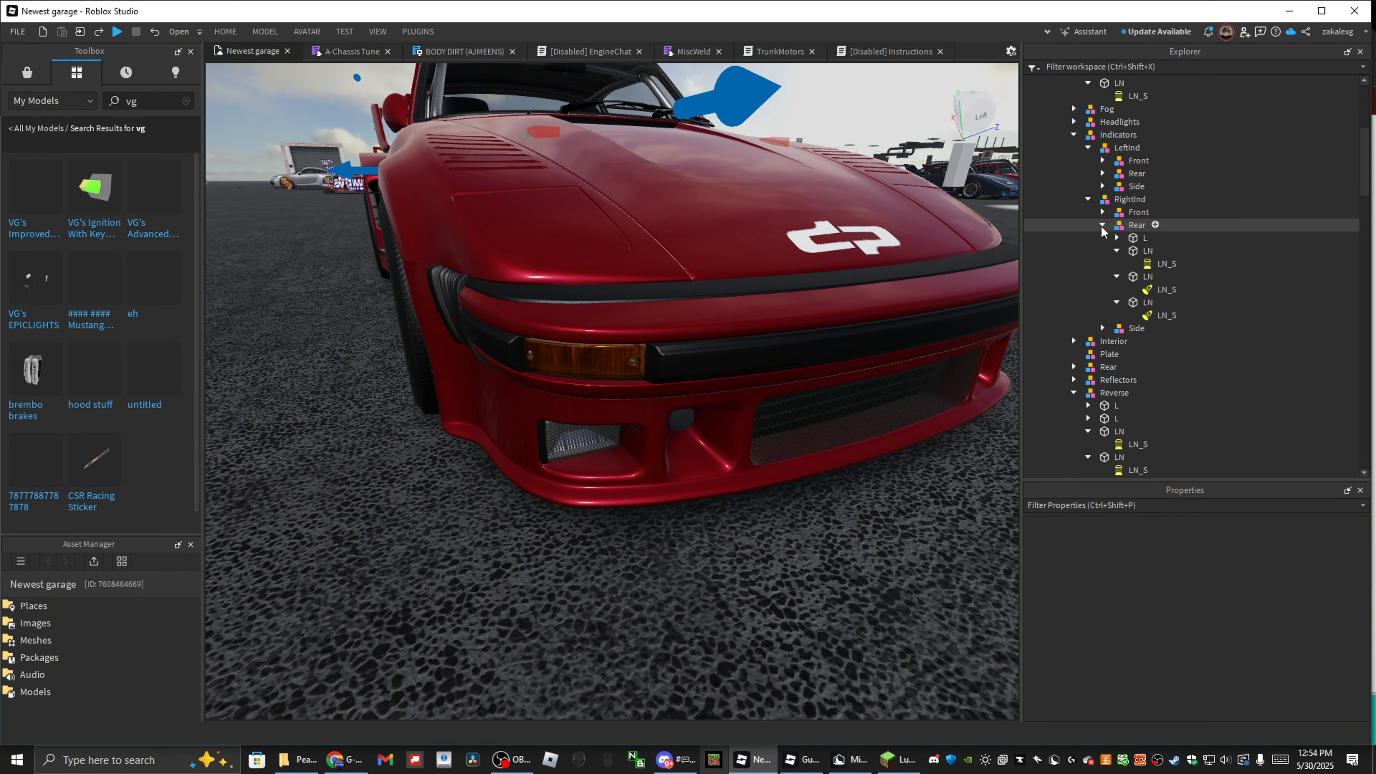
click(1103, 225)
click(1101, 238)
click(1136, 263)
key(ctrl+d)
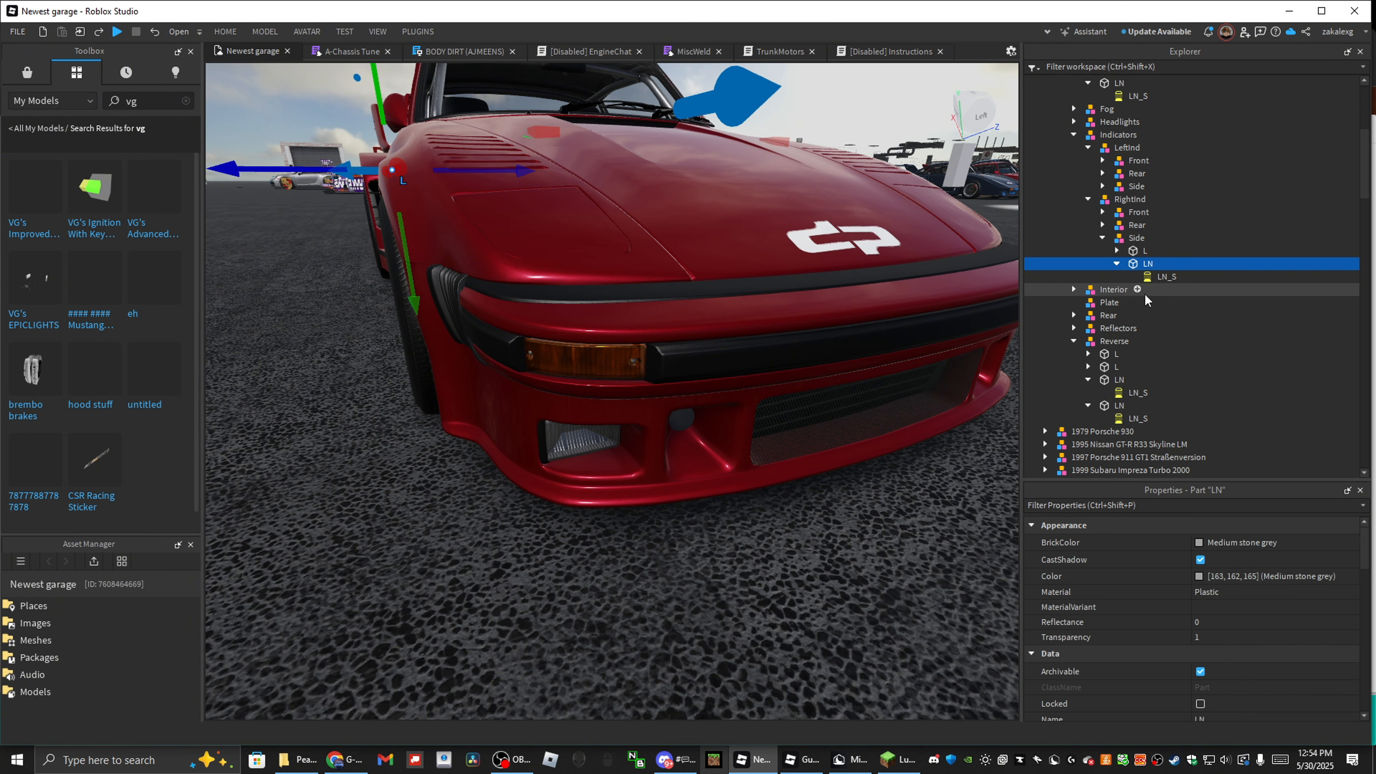
- Try to move the LN copy into RightInd's Front model
drag(1146, 289, 1176, 212)
click(1103, 212)
click(1124, 212)
key(s)
right_drag(787, 241, 819, 251)
key(w)
key(ctrl+z)
- Move the LeftInd and RightInd Front models together to the car's nose and rotate them 180 degrees to face forward
click(1135, 213)
ctrl+click(1128, 162)
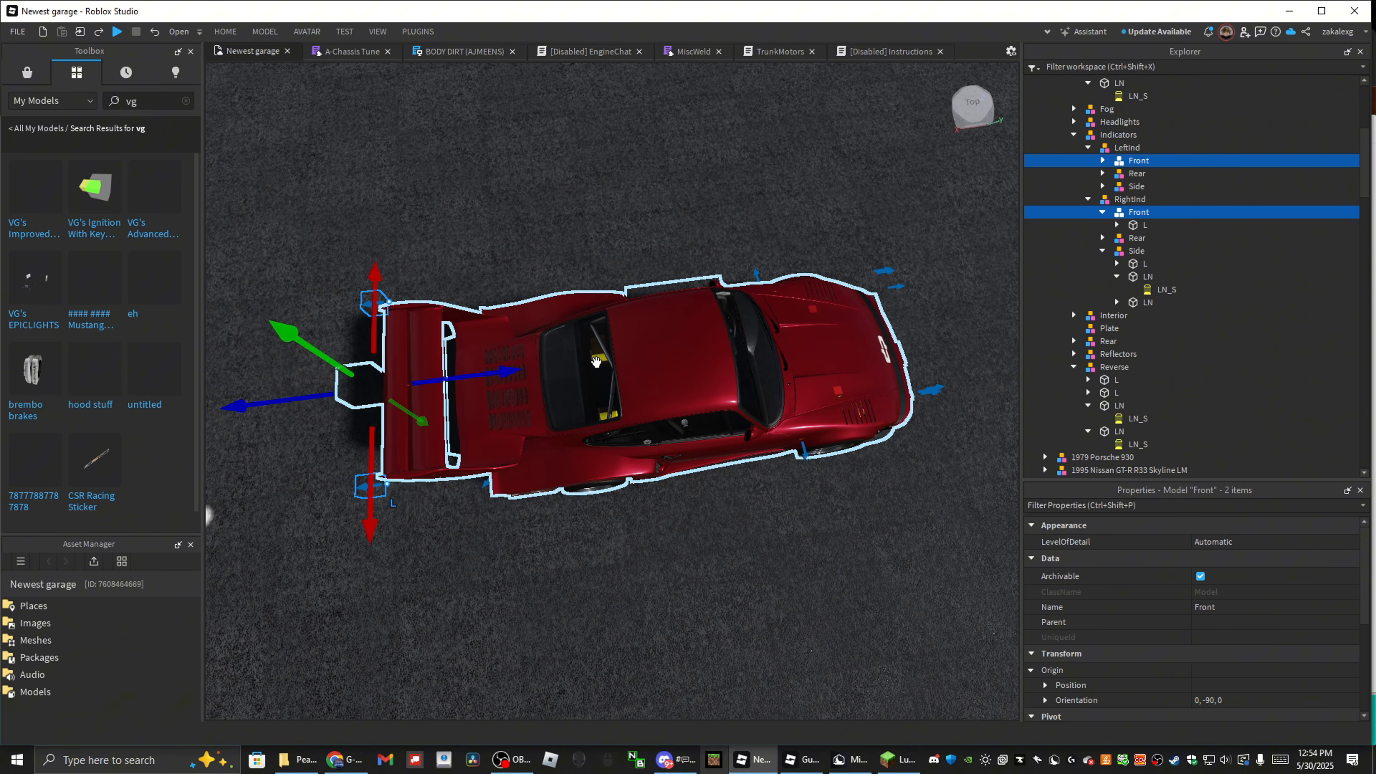
drag(482, 380, 687, 348)
key(d)
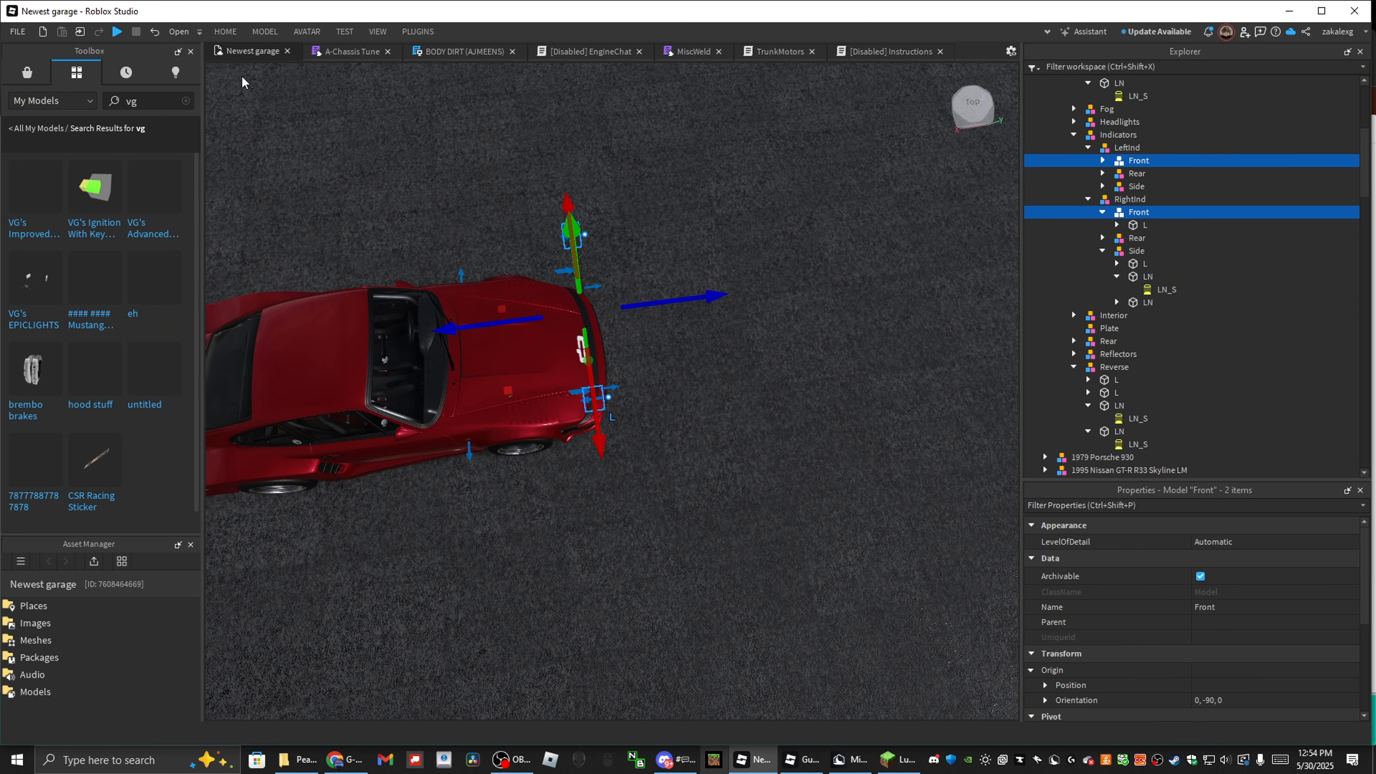
click(264, 31)
click(108, 72)
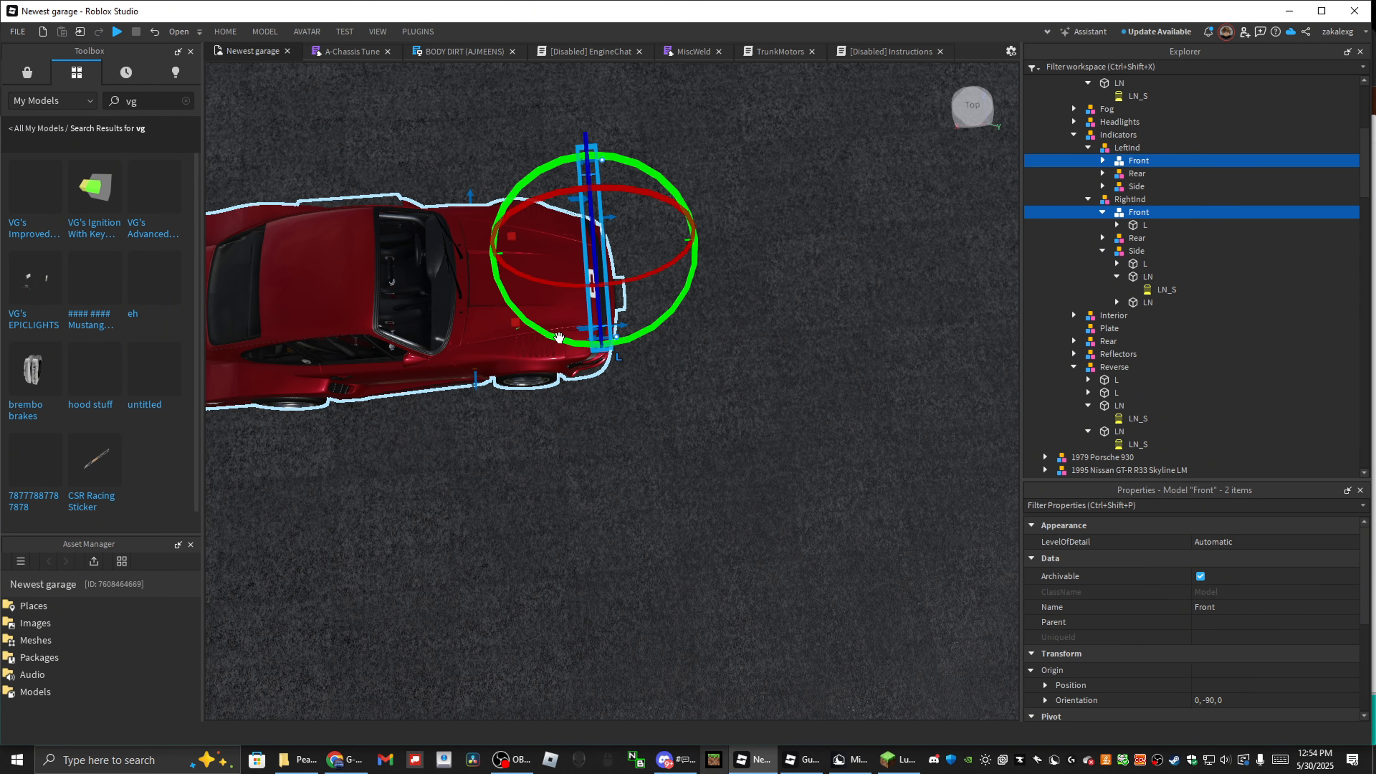
drag(558, 337, 598, 164)
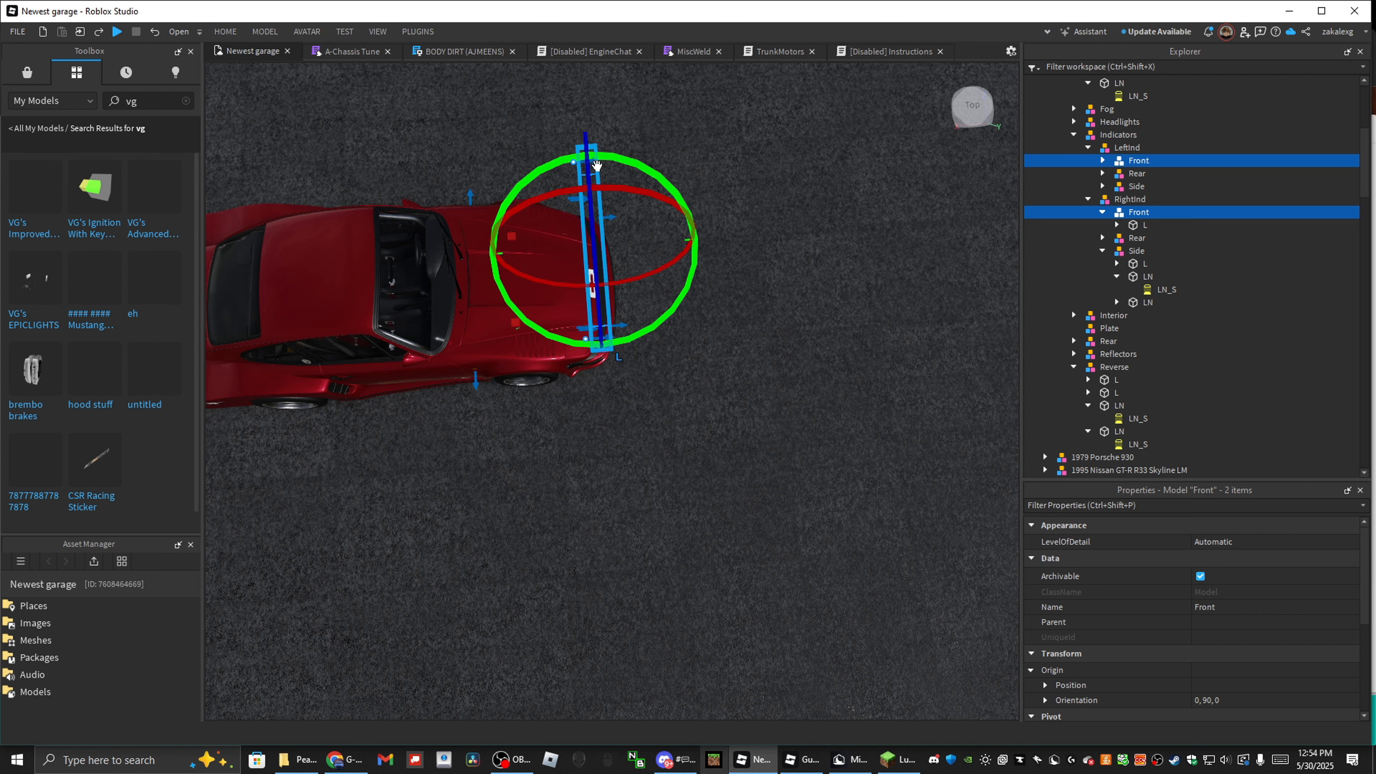
click(681, 762)
click(525, 762)
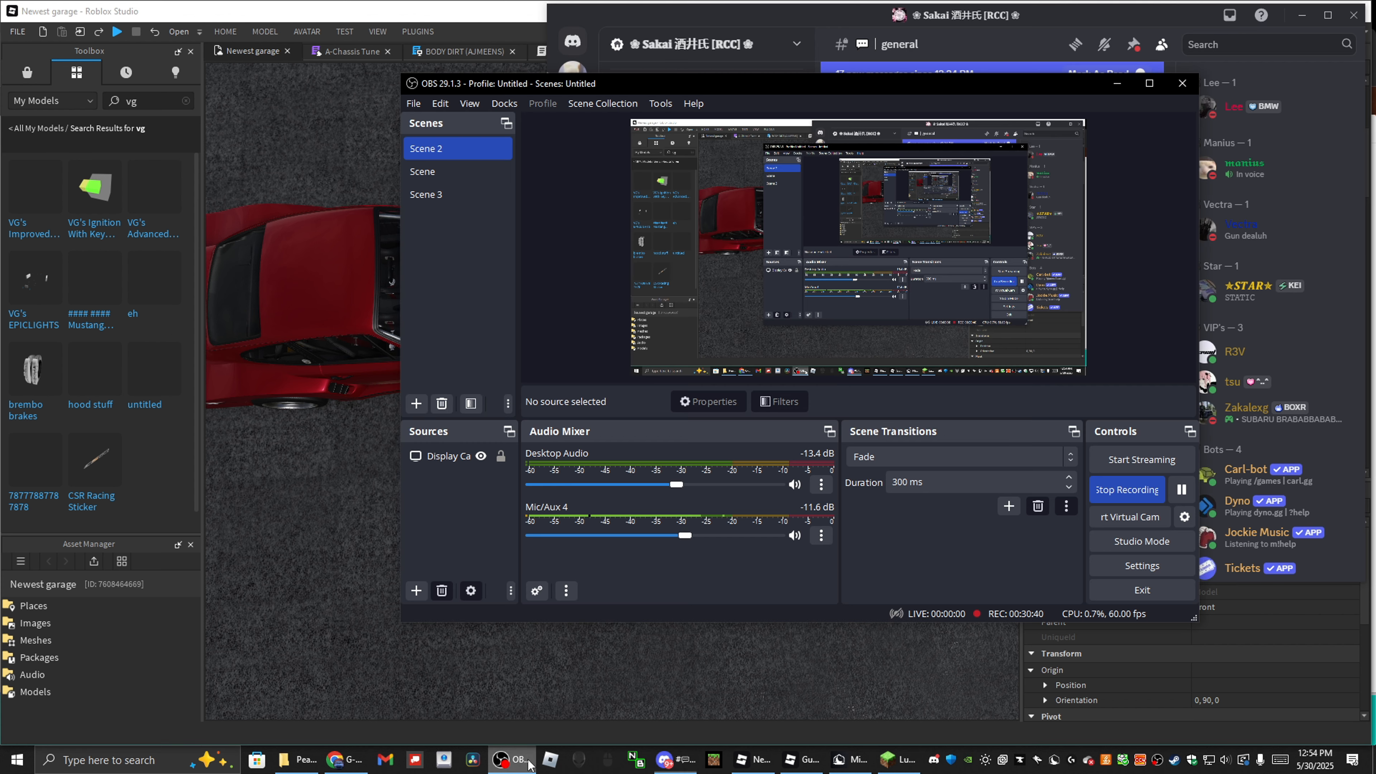
click(691, 686)
right_drag(691, 684, 695, 677)
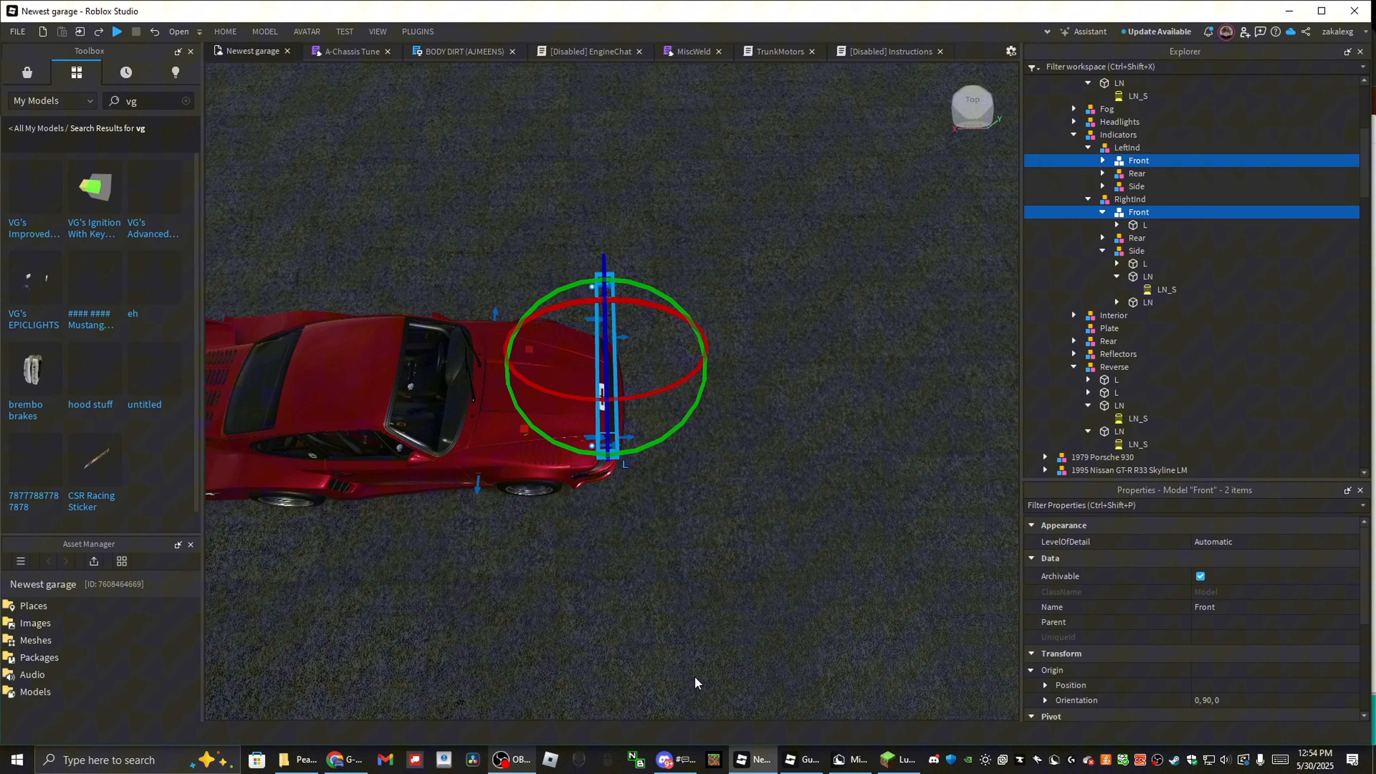
- Move both Front indicator models down and lengthwise to line up with the amber lamps in the front bumper
click(230, 36)
click(136, 67)
key(w)
right_drag(656, 394, 660, 391)
key(e)
key(s)
drag(622, 239, 658, 620)
right_drag(663, 577, 662, 576)
key(e)
key(d)
drag(778, 430, 857, 443)
key(d)
right_drag(845, 449, 813, 441)
key(d)
drag(554, 333, 591, 340)
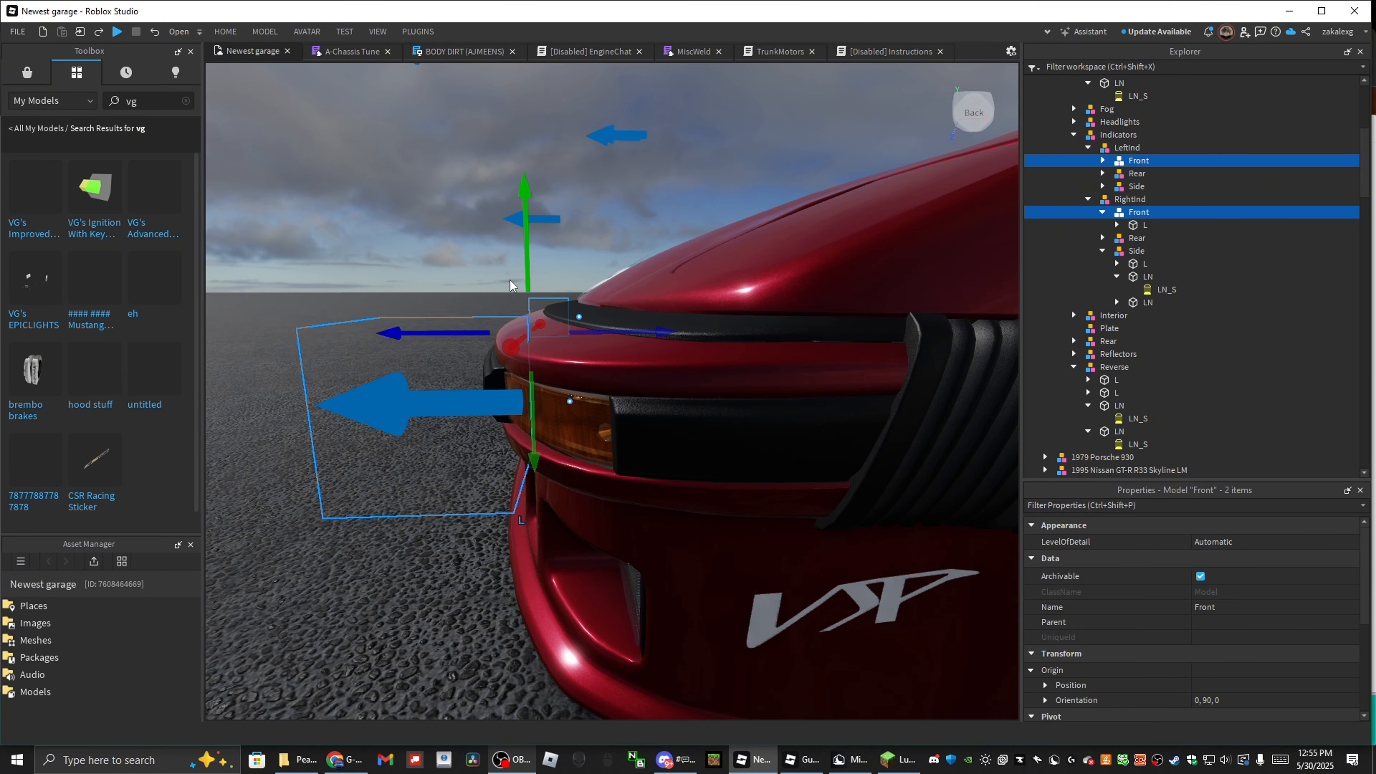
- Fine-tune the height of both Front indicator models against the front bumper's amber lamps
drag(527, 263, 528, 264)
key(a)
right_drag(529, 263, 531, 255)
key(a)
key(q)
scroll(534, 256, down, 3)
scroll(538, 258, up, 2)
- Rotate RightInd's Front L part slightly outward to follow the curve of the bumper corner
click(1240, 225)
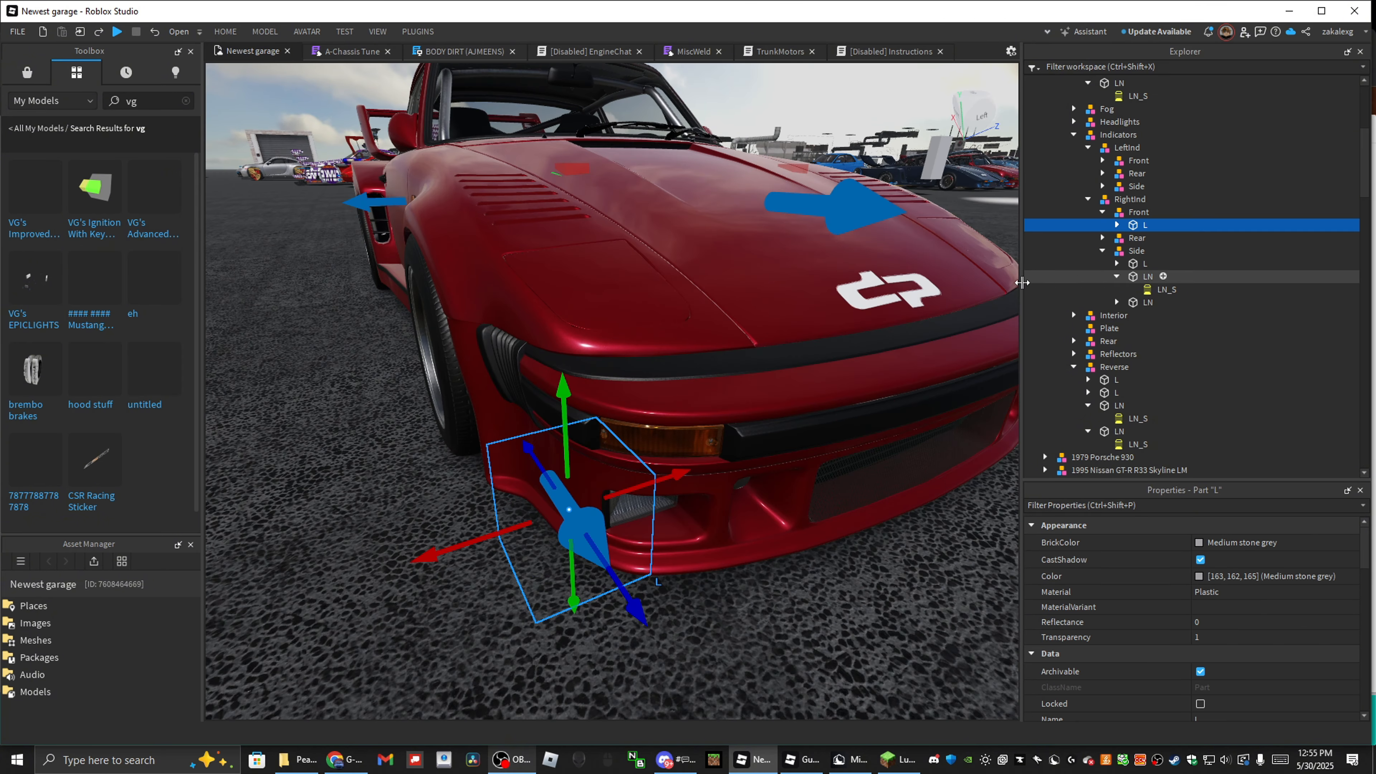
drag(660, 480, 778, 451)
key(e)
right_drag(778, 451, 780, 460)
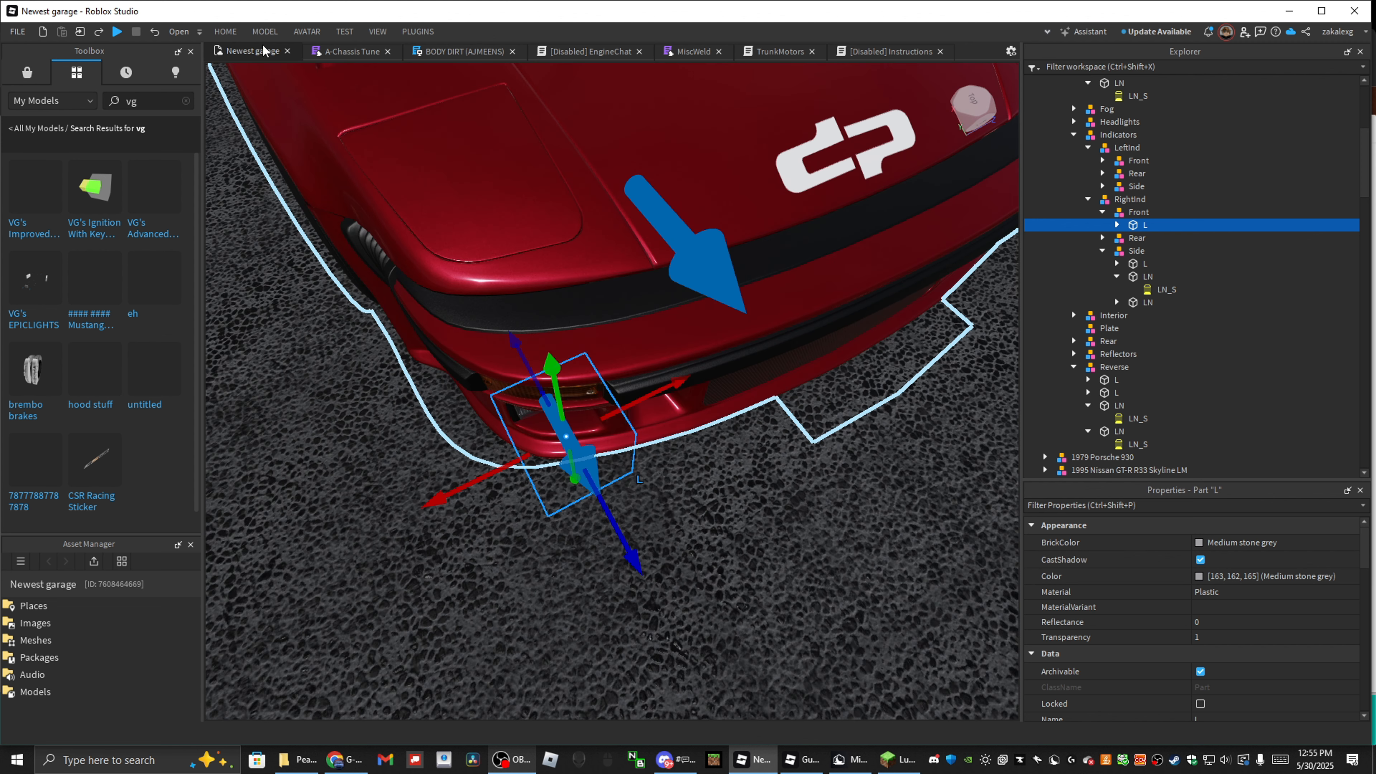
click(224, 33)
click(192, 68)
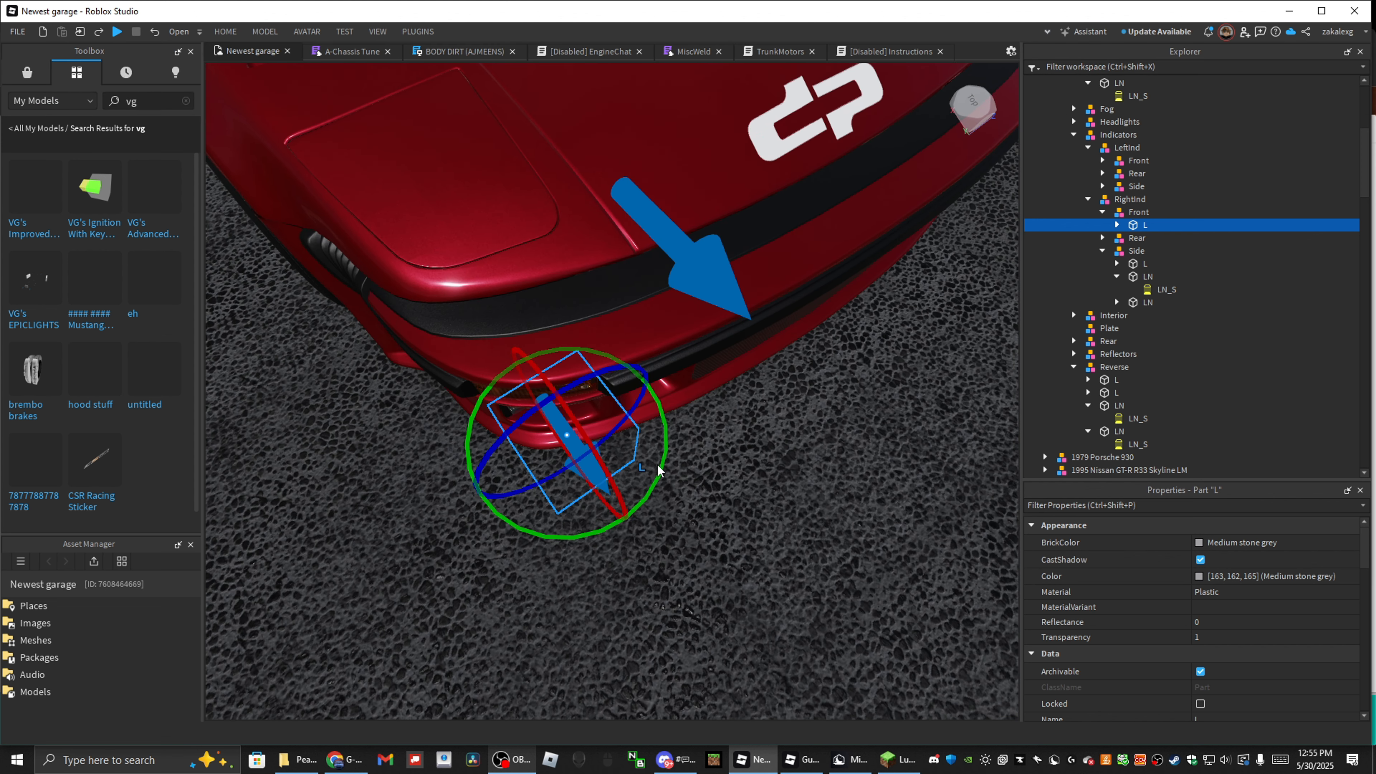
click(265, 32)
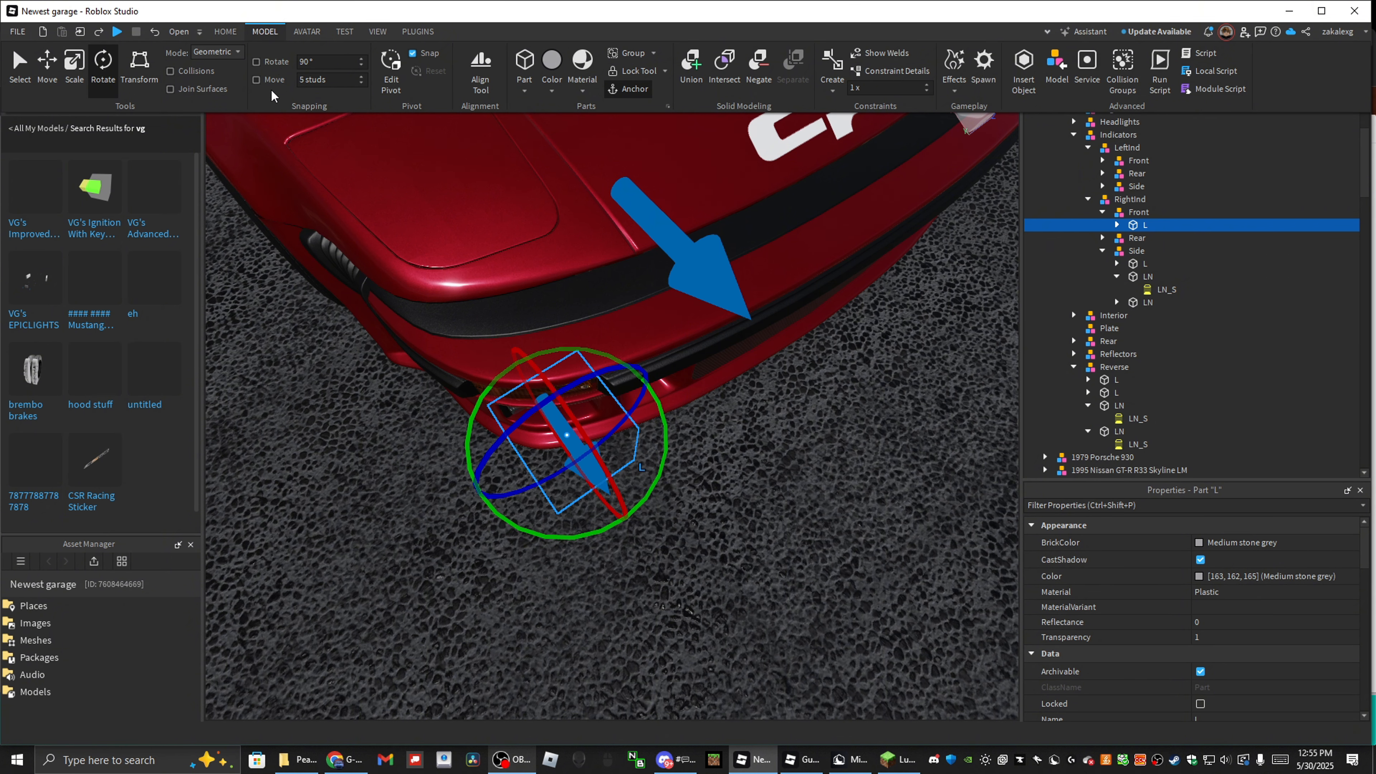
right_drag(665, 468, 667, 471)
drag(640, 504, 640, 505)
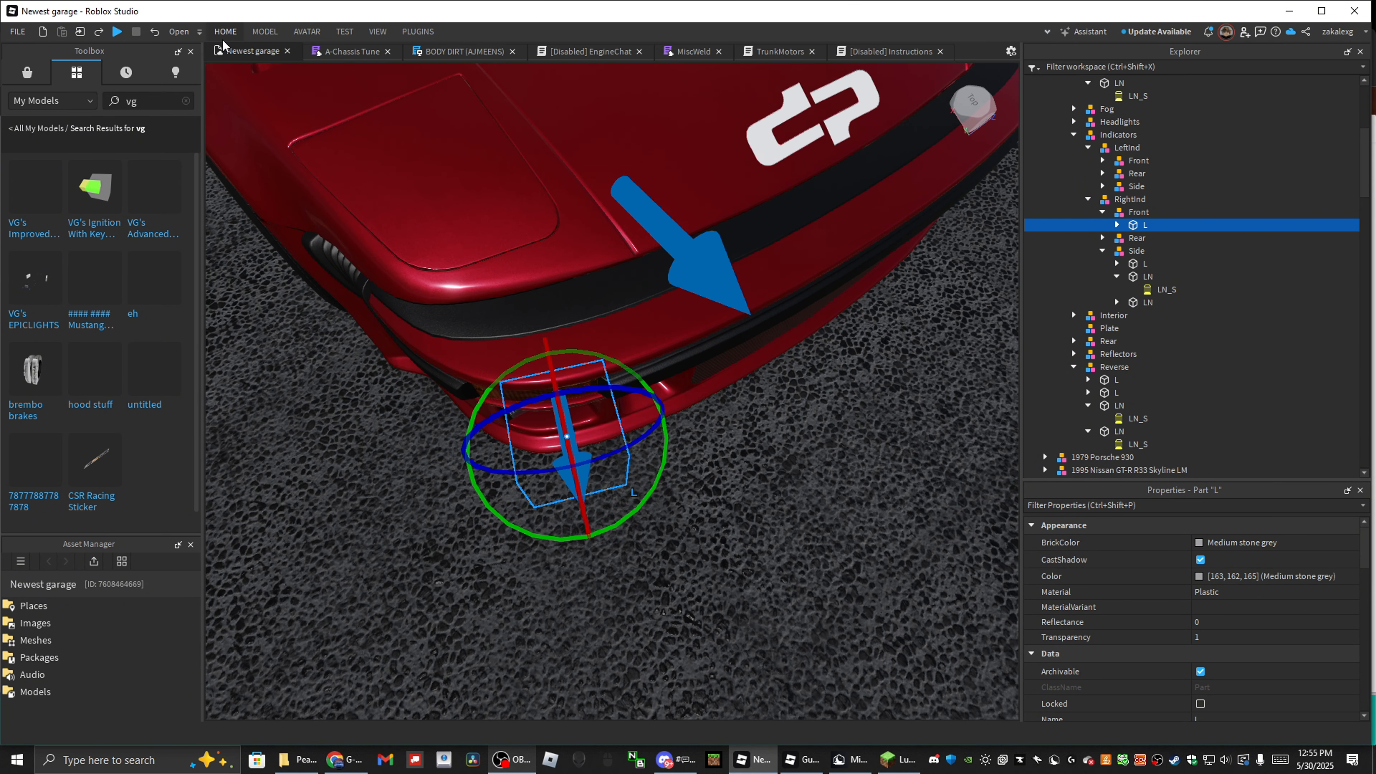
- Move RightInd's rotated Front L part onto its amber bumper lamp
click(227, 34)
click(142, 62)
right_drag(737, 387, 739, 392)
drag(678, 426, 654, 435)
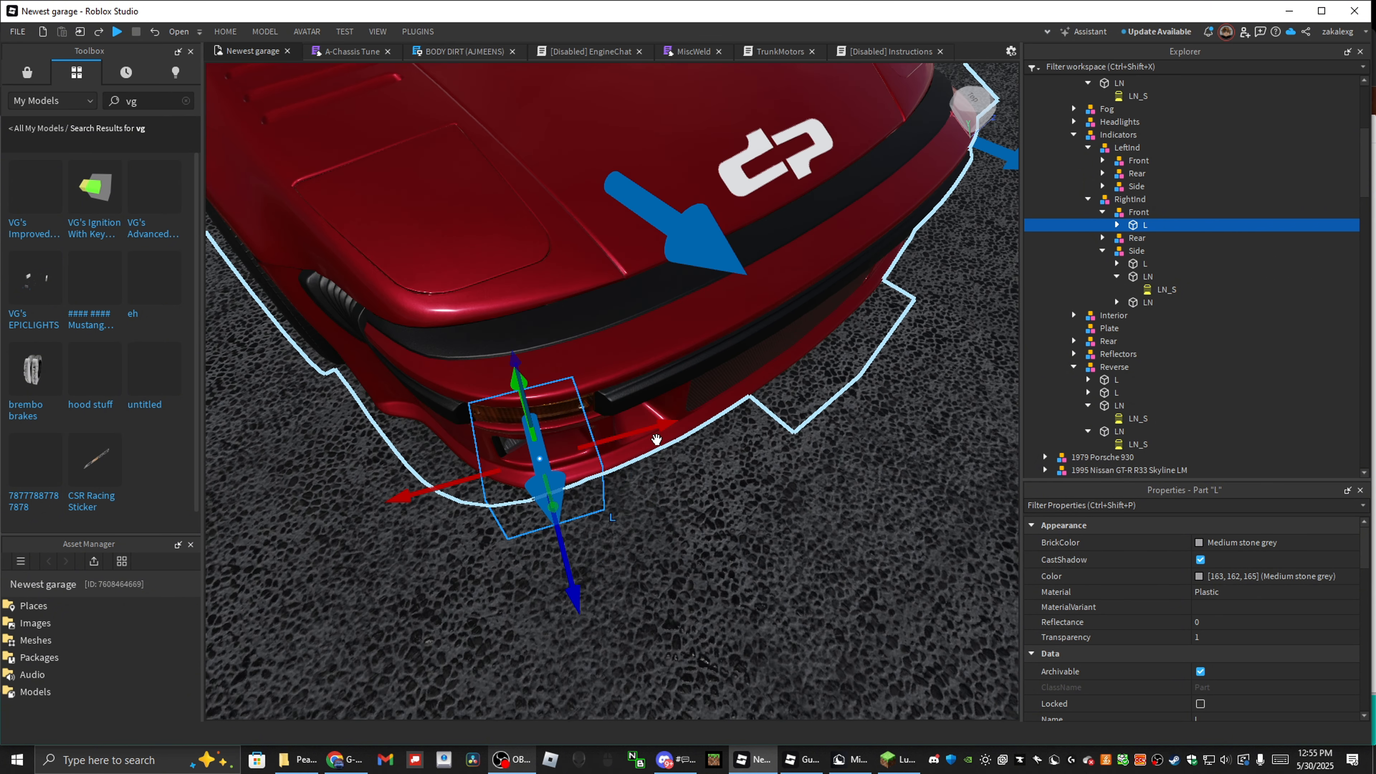
click(656, 437)
- Rotate LeftInd's Front L part outward to follow the opposite bumper corner
click(743, 563)
key(d)
right_drag(705, 544, 704, 543)
alt+click(699, 489)
click(228, 33)
click(194, 66)
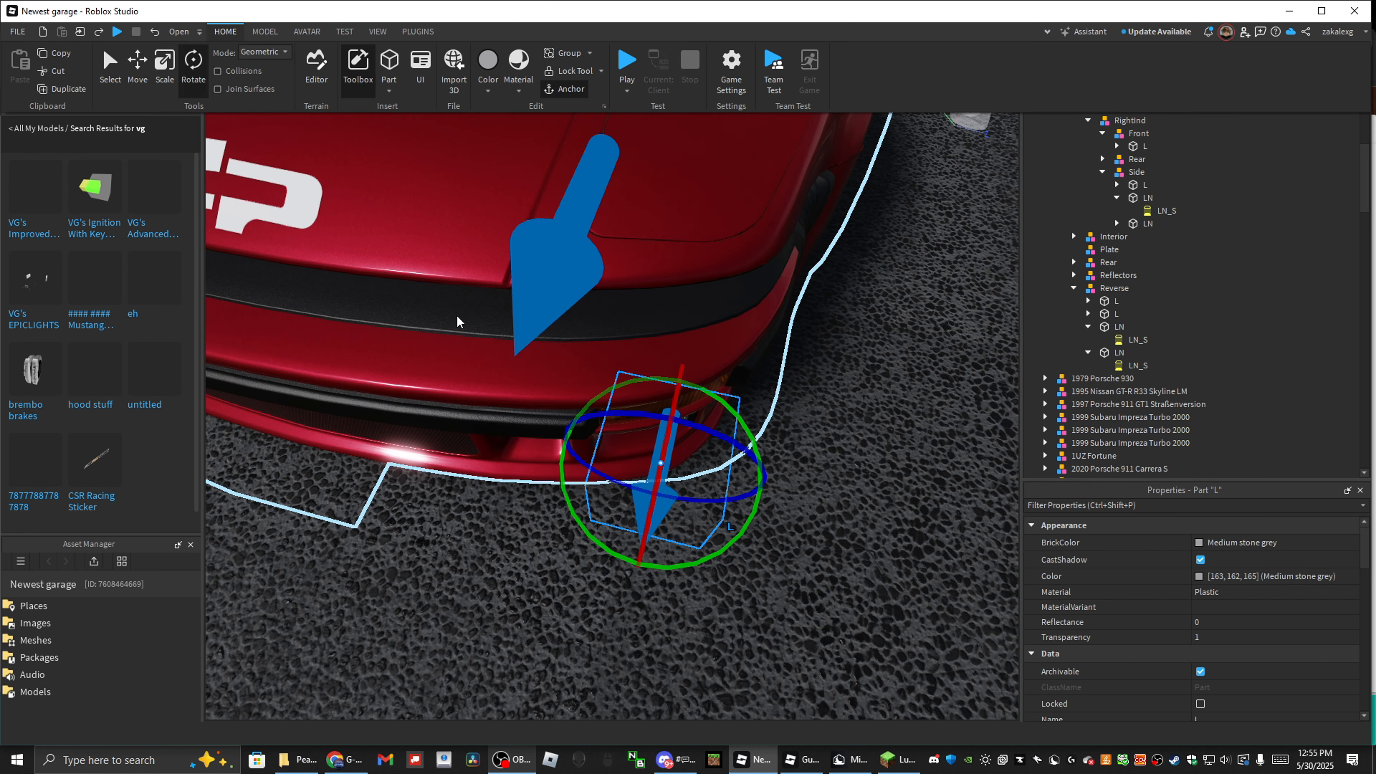
drag(691, 564, 744, 536)
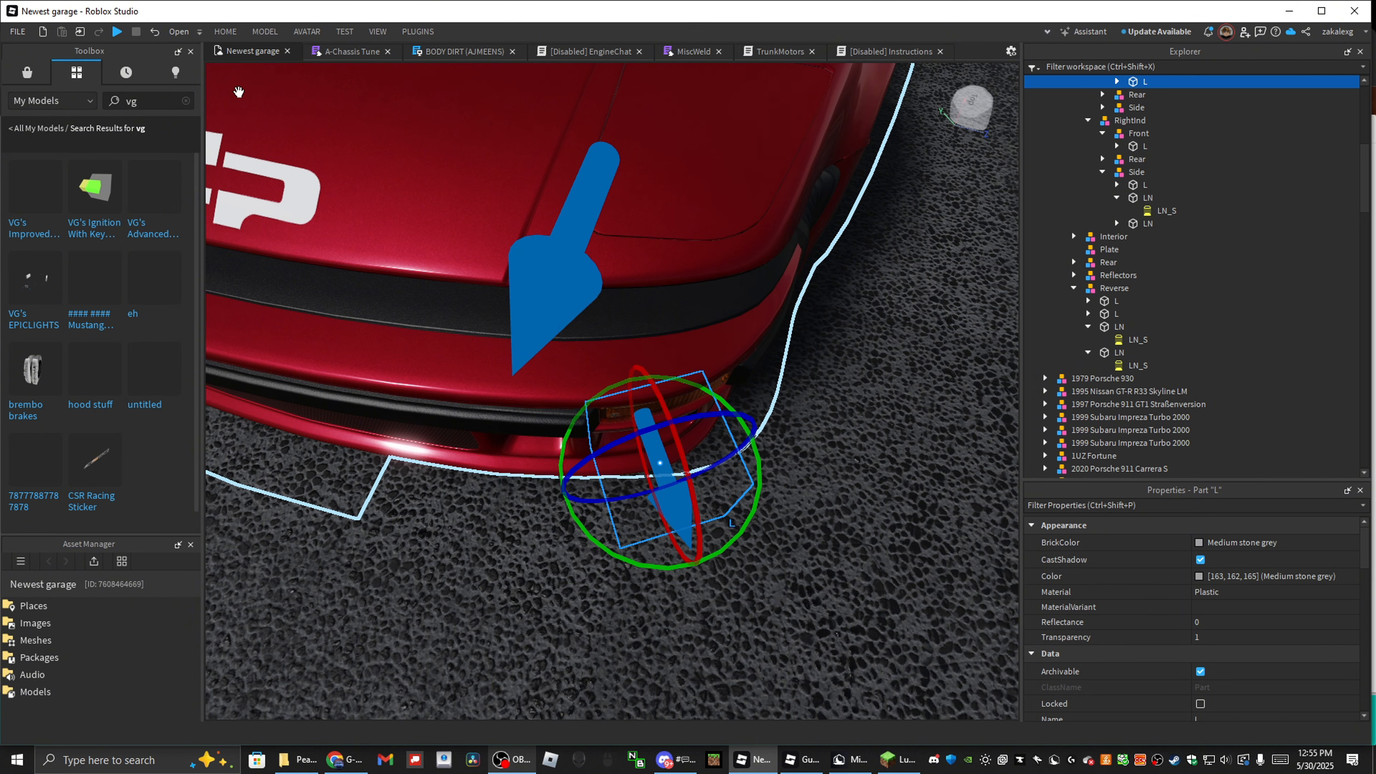
- Move LeftInd's rotated Front L part onto its amber bumper lamp
click(228, 33)
click(143, 63)
right_drag(789, 438, 789, 439)
key(d)
drag(768, 497, 806, 503)
right_drag(649, 593, 629, 562)
- Duplicate RightInd's Side LN part and place the copy in RightInd's Front model
click(416, 612)
key(a)
right_drag(416, 612, 425, 605)
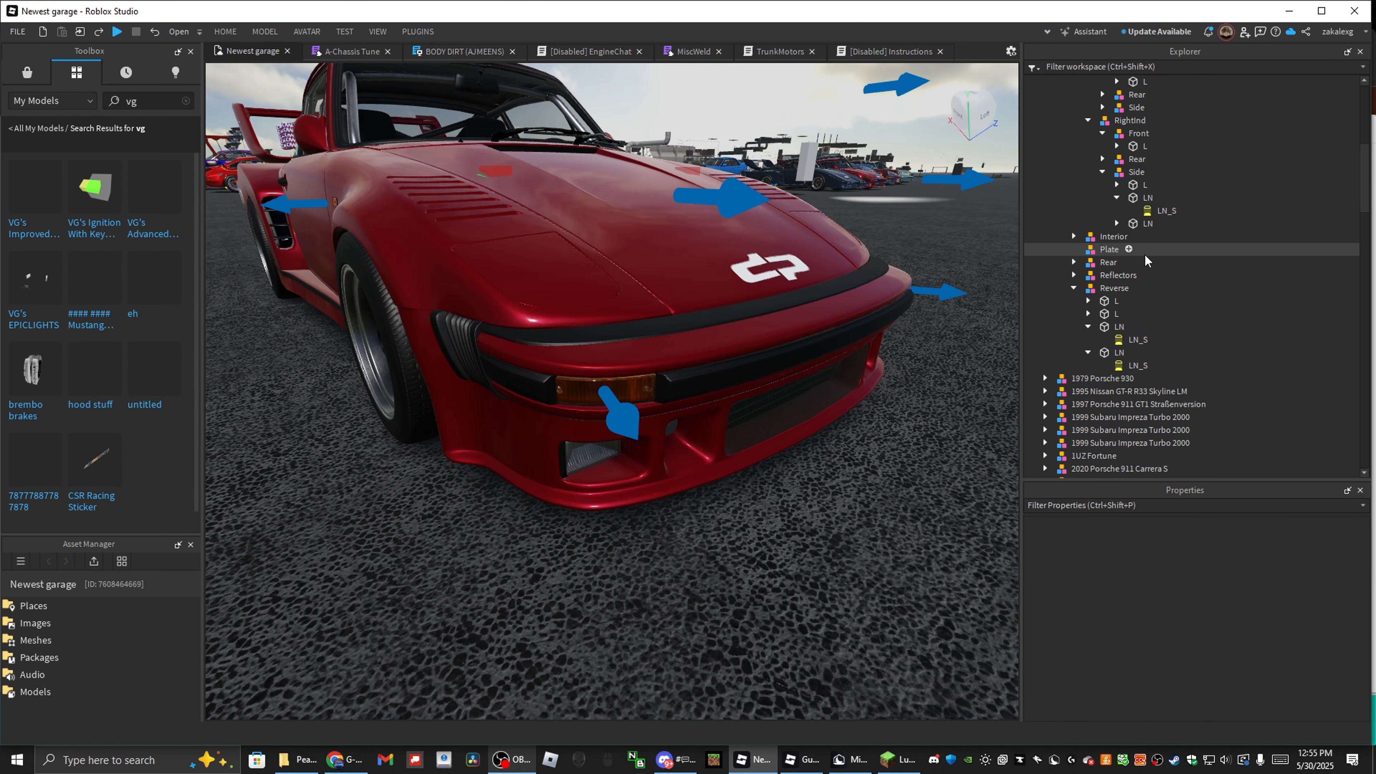
click(1145, 197)
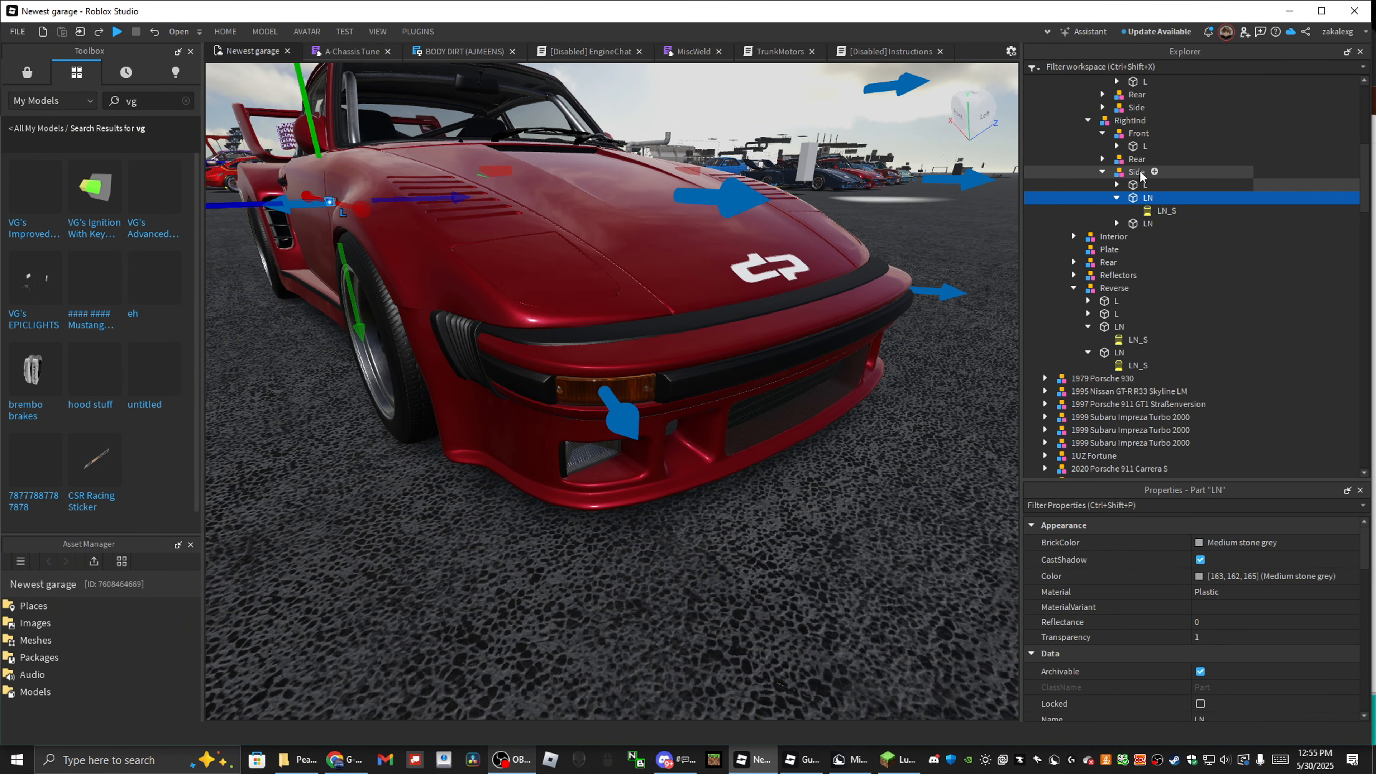
scroll(1140, 176, up, 1)
key(ctrl+d)
drag(1147, 285, 1160, 195)
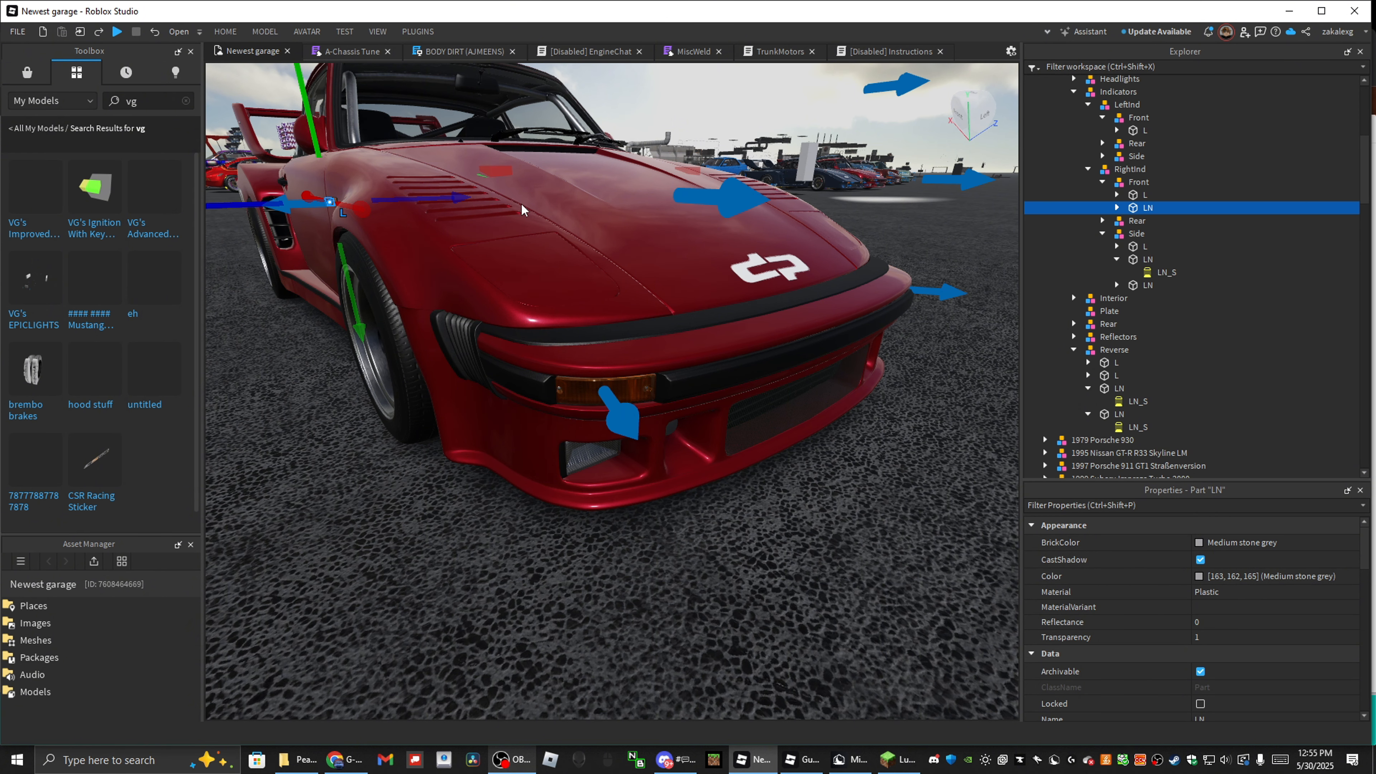
- Move the new Front LN part from the fender marker to the front bumper corner
drag(613, 361, 710, 403)
drag(697, 240, 693, 326)
right_drag(740, 365, 763, 398)
drag(781, 406, 597, 333)
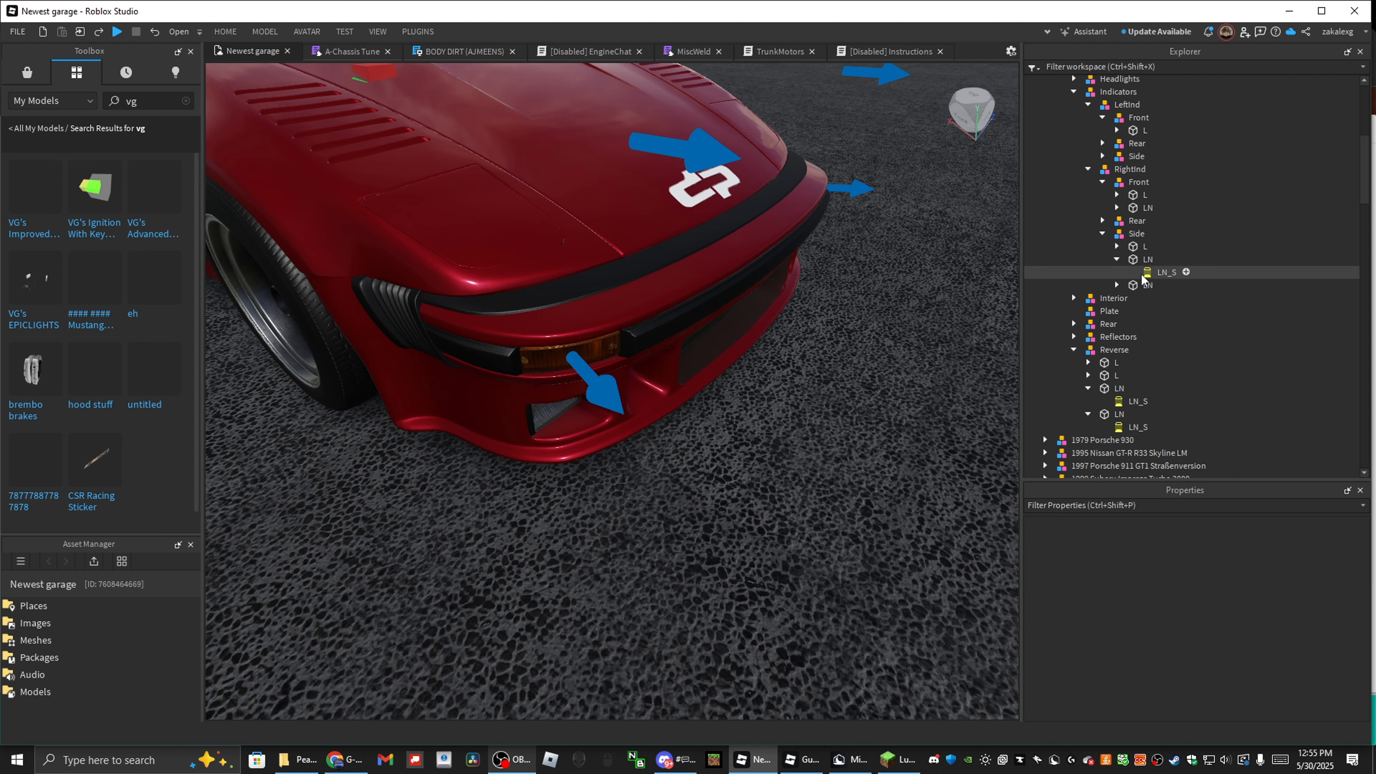
- Bring RightInd's Front LN part closer to the amber bumper lamp by adjusting its height, sideways position and depth
click(1147, 259)
click(1147, 208)
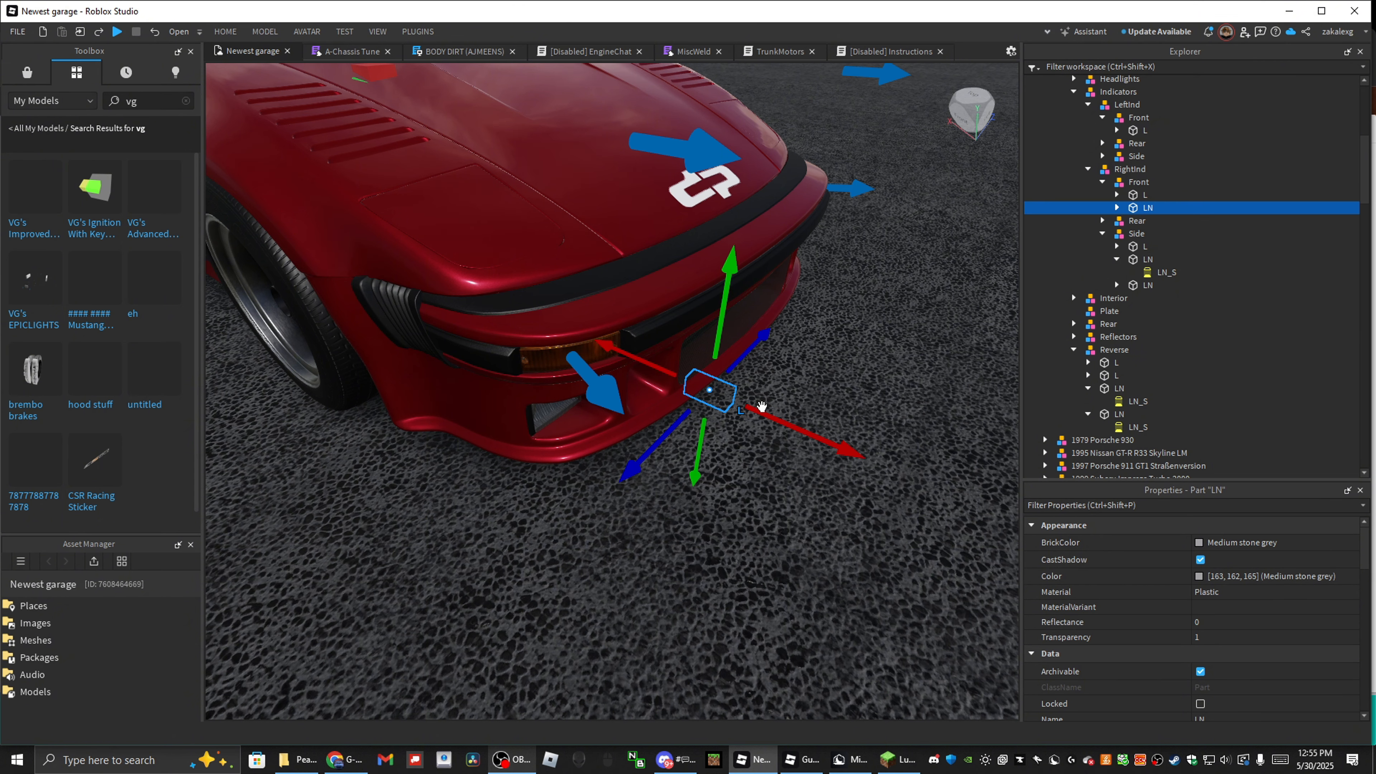
drag(671, 355, 645, 341)
drag(550, 253, 561, 316)
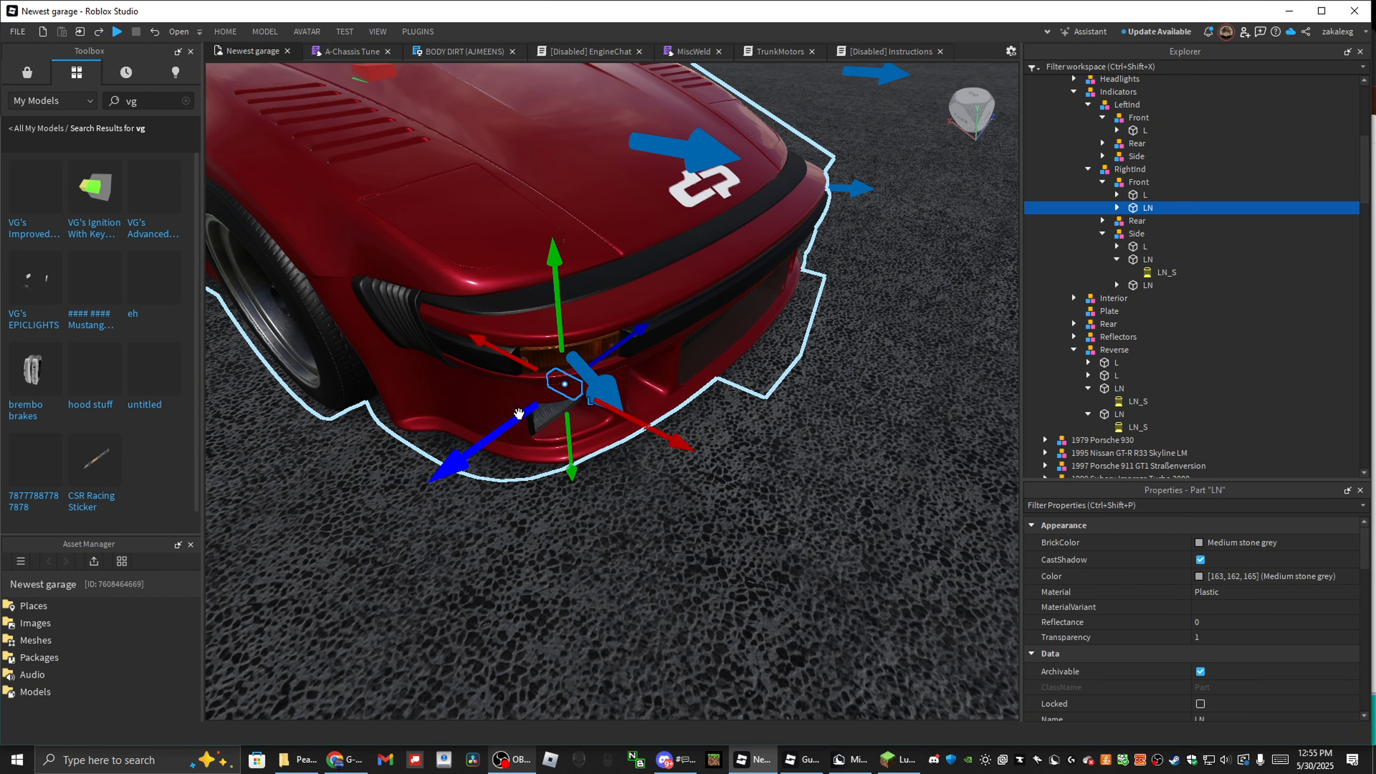
drag(520, 411, 579, 369)
scroll(579, 369, up, 4)
right_drag(579, 368, 578, 369)
drag(752, 225, 734, 318)
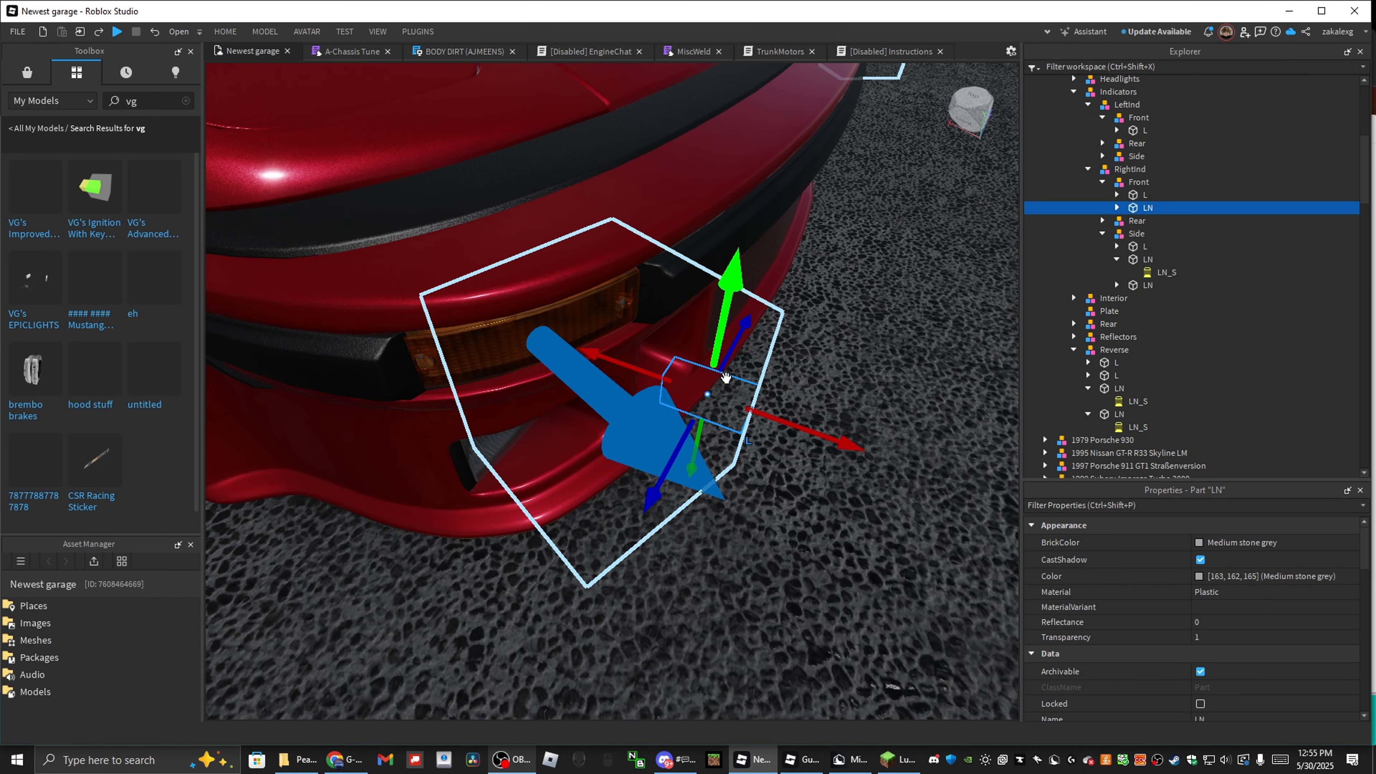
drag(741, 419, 558, 353)
- Set the brightness of the LN_S surface light in RightInd's Front LN part to 40
click(1117, 207)
click(1166, 221)
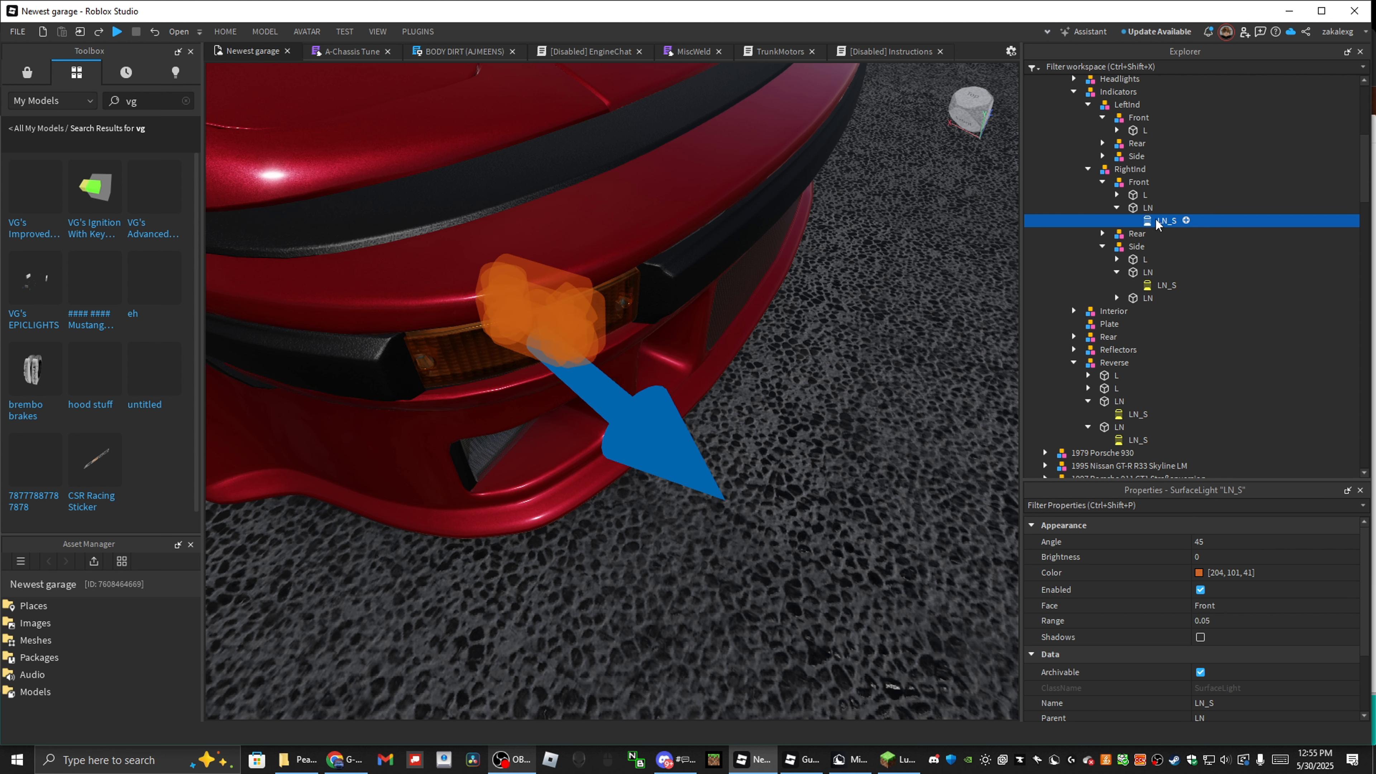
- Reposition RightInd's Front LN part at the amber lamp and rotate it to match the lens angle
click(1147, 207)
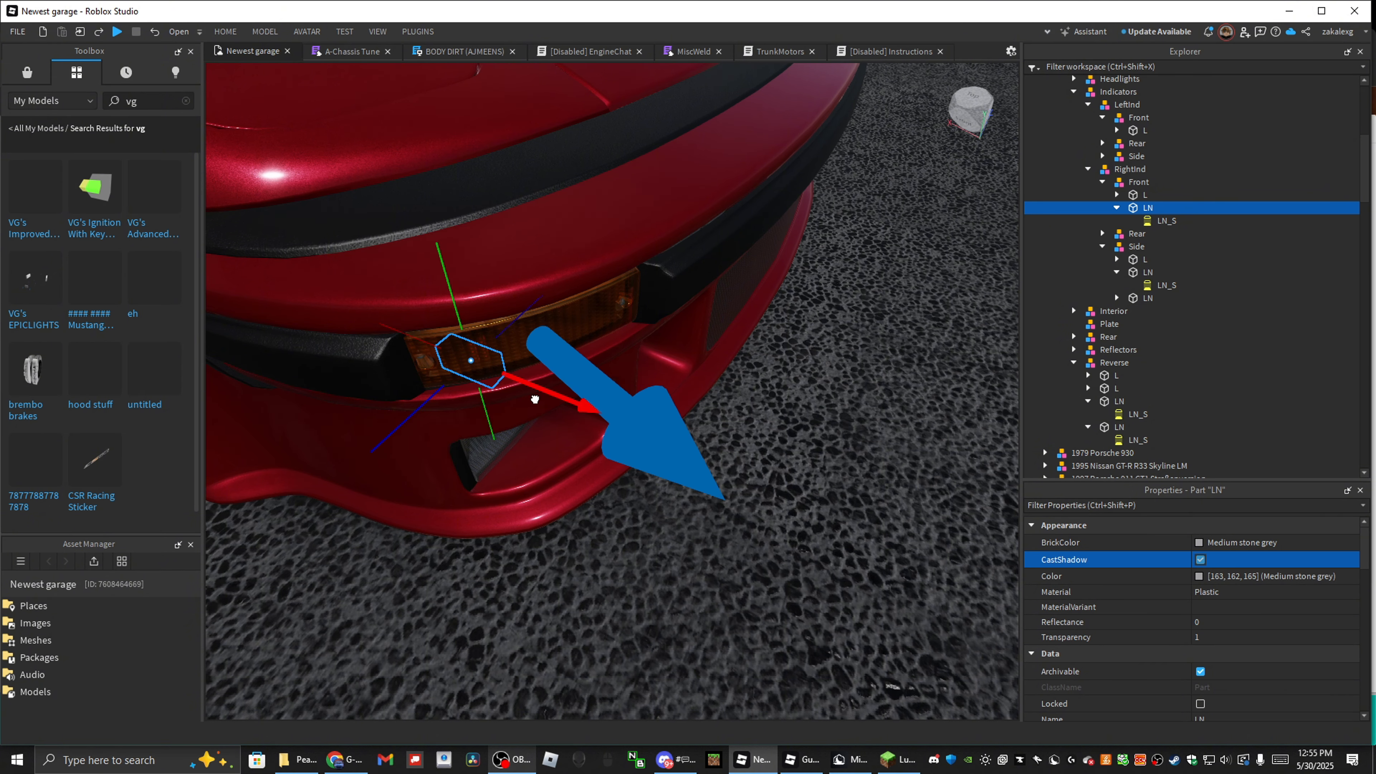
click(234, 31)
click(209, 63)
right_drag(515, 374, 517, 375)
drag(513, 380, 580, 340)
right_drag(580, 340, 580, 340)
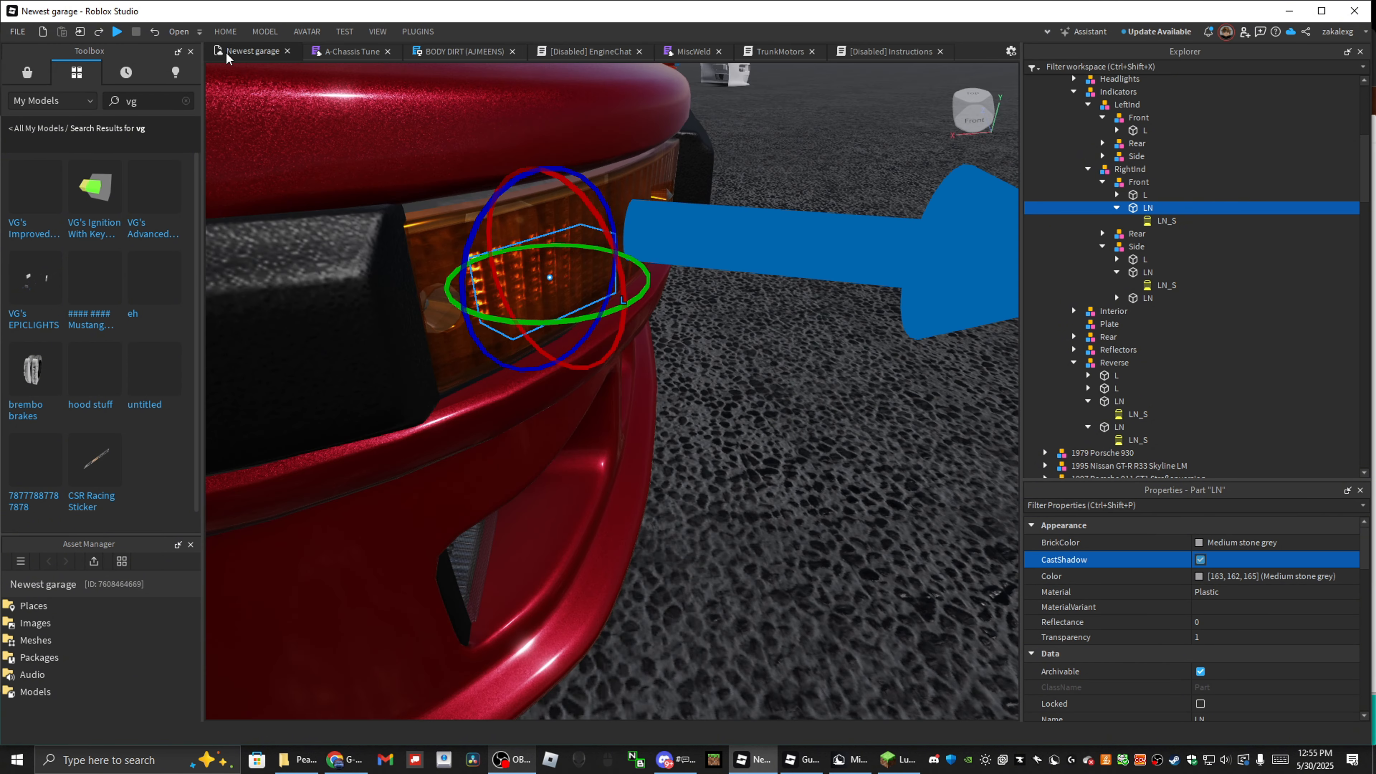
- Move RightInd's Front LN part to sit against the outer end of the amber lens
click(225, 32)
click(142, 64)
right_drag(486, 230, 488, 233)
drag(702, 349, 733, 363)
- Change the range of RightInd's Front LN_S surface light and check its glow on the lens
click(1166, 221)
click(1219, 621)
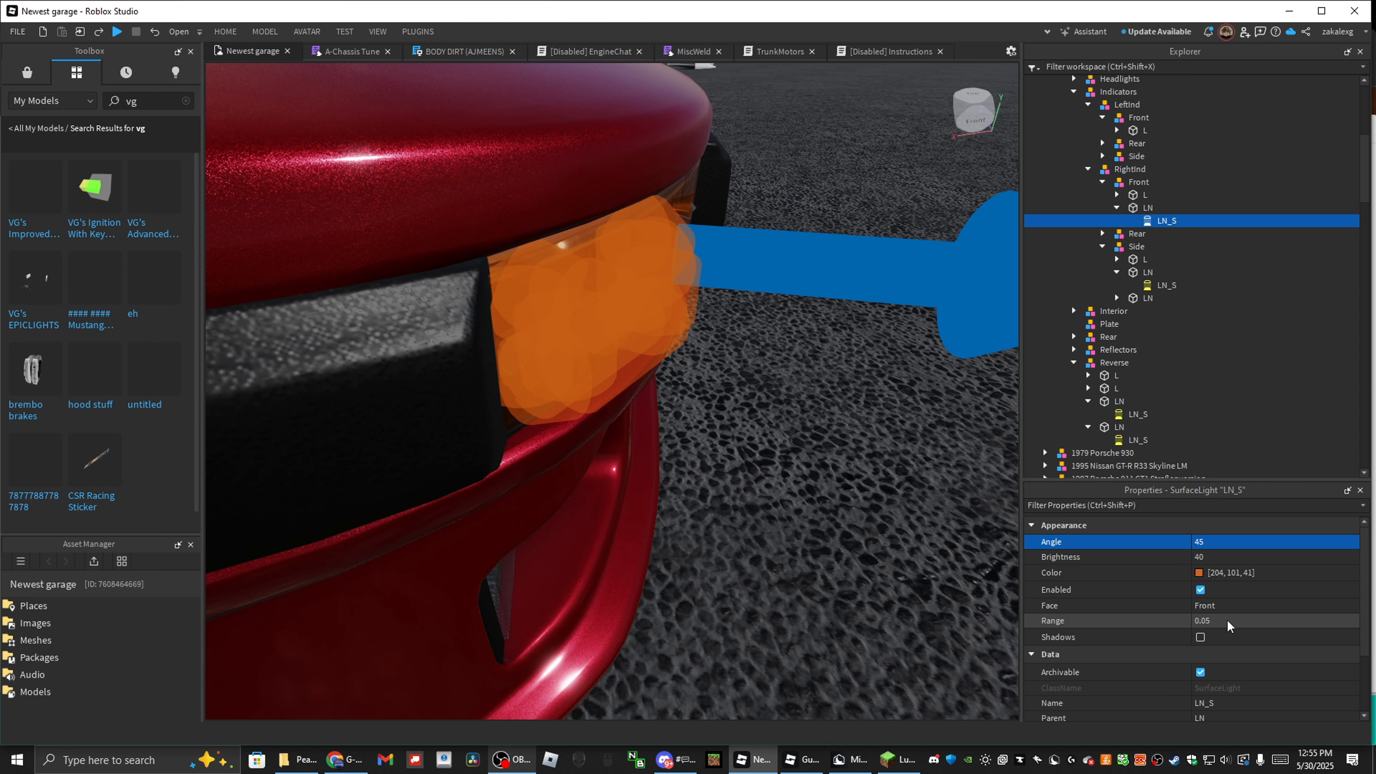
text(04)
key(Return)
click(758, 542)
right_drag(510, 497, 524, 499)
key(s)
key(w)
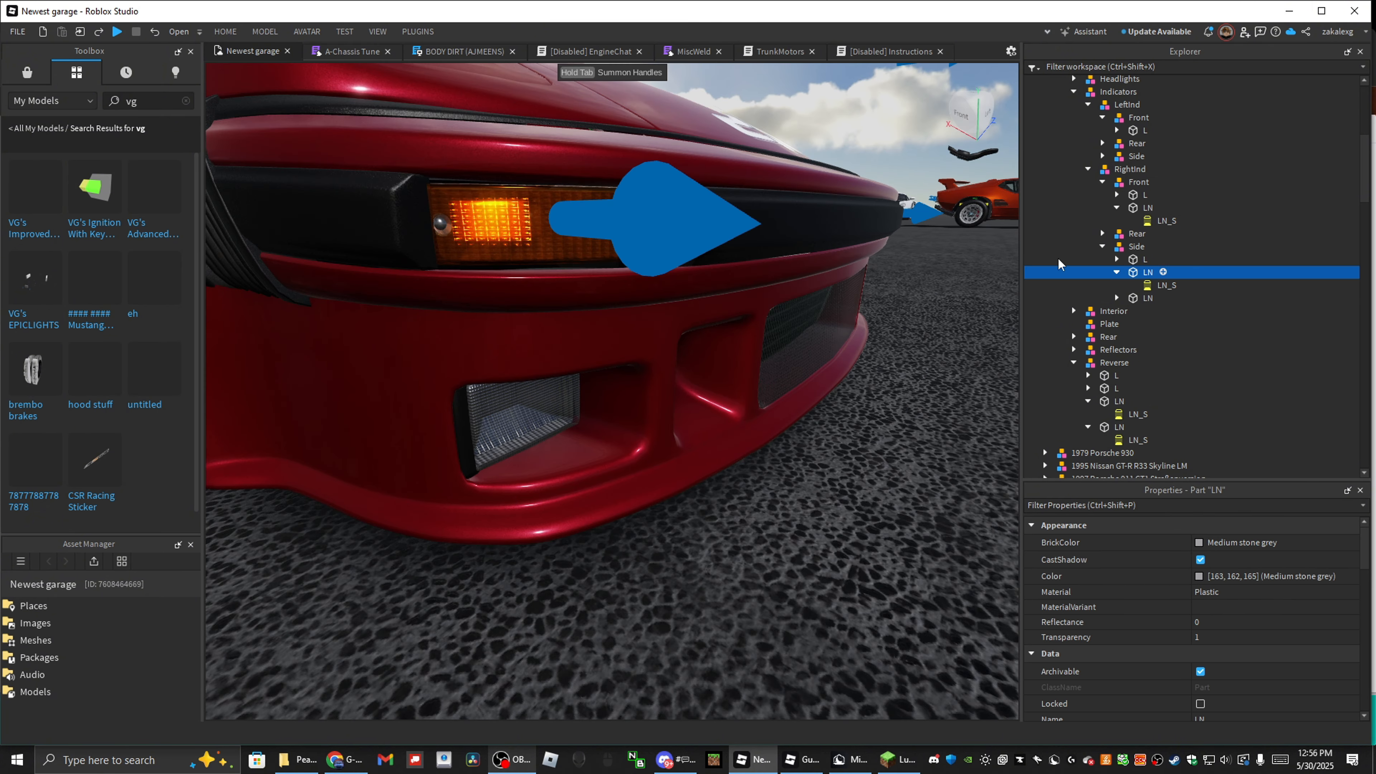
- Scale RightInd's Front LN part wider and taller to cover the outer section of the amber lens
click(1148, 208)
click(226, 31)
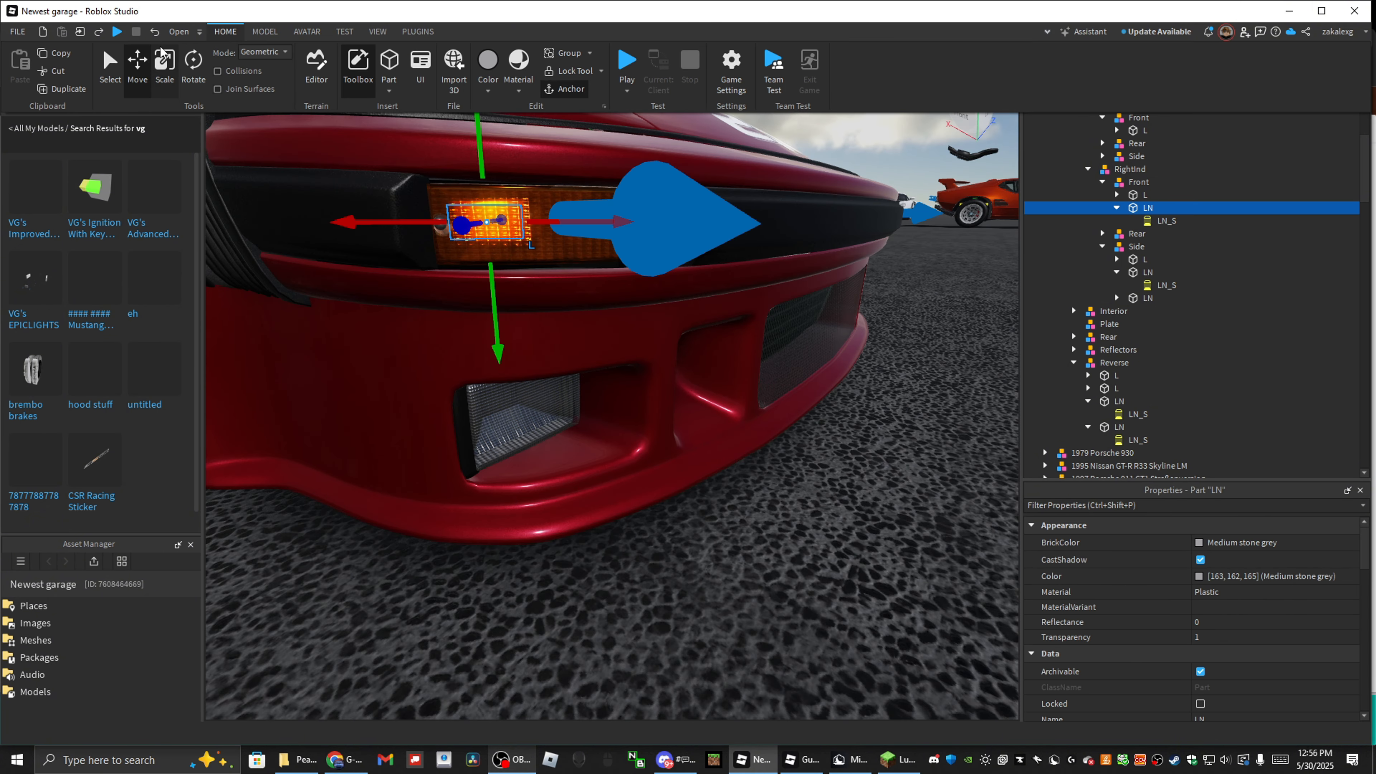
click(164, 59)
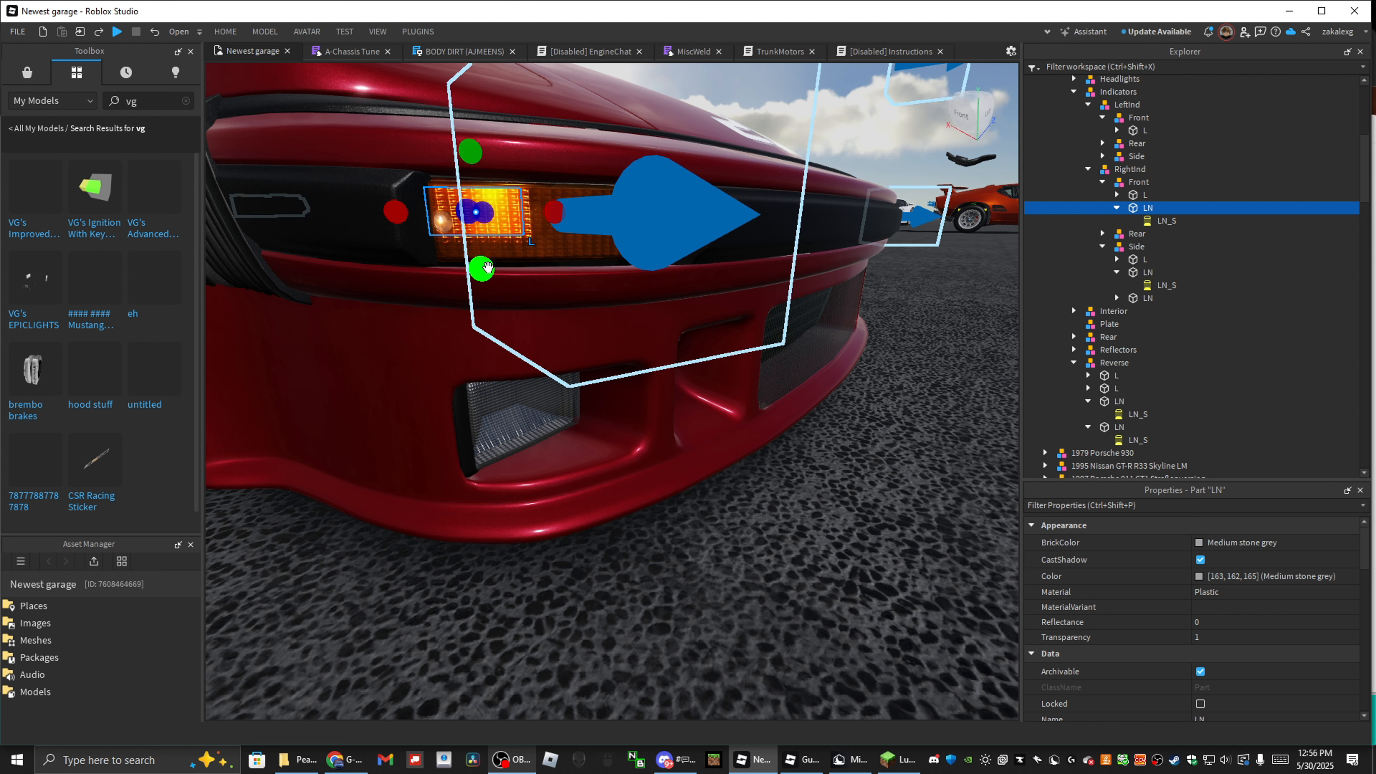
drag(480, 268, 482, 286)
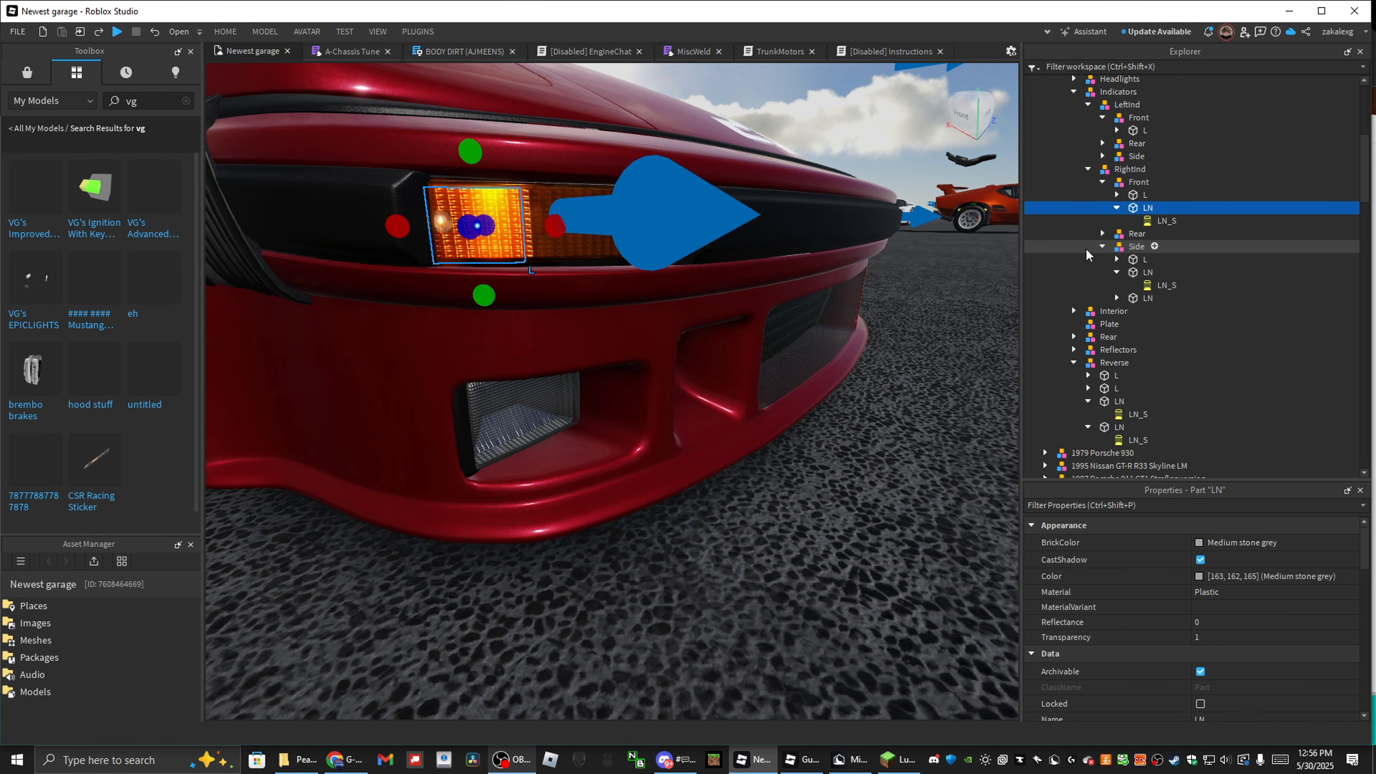
- Check RightInd's Front LN_S light, then widen the Front LN part to span the whole amber lens
click(1164, 221)
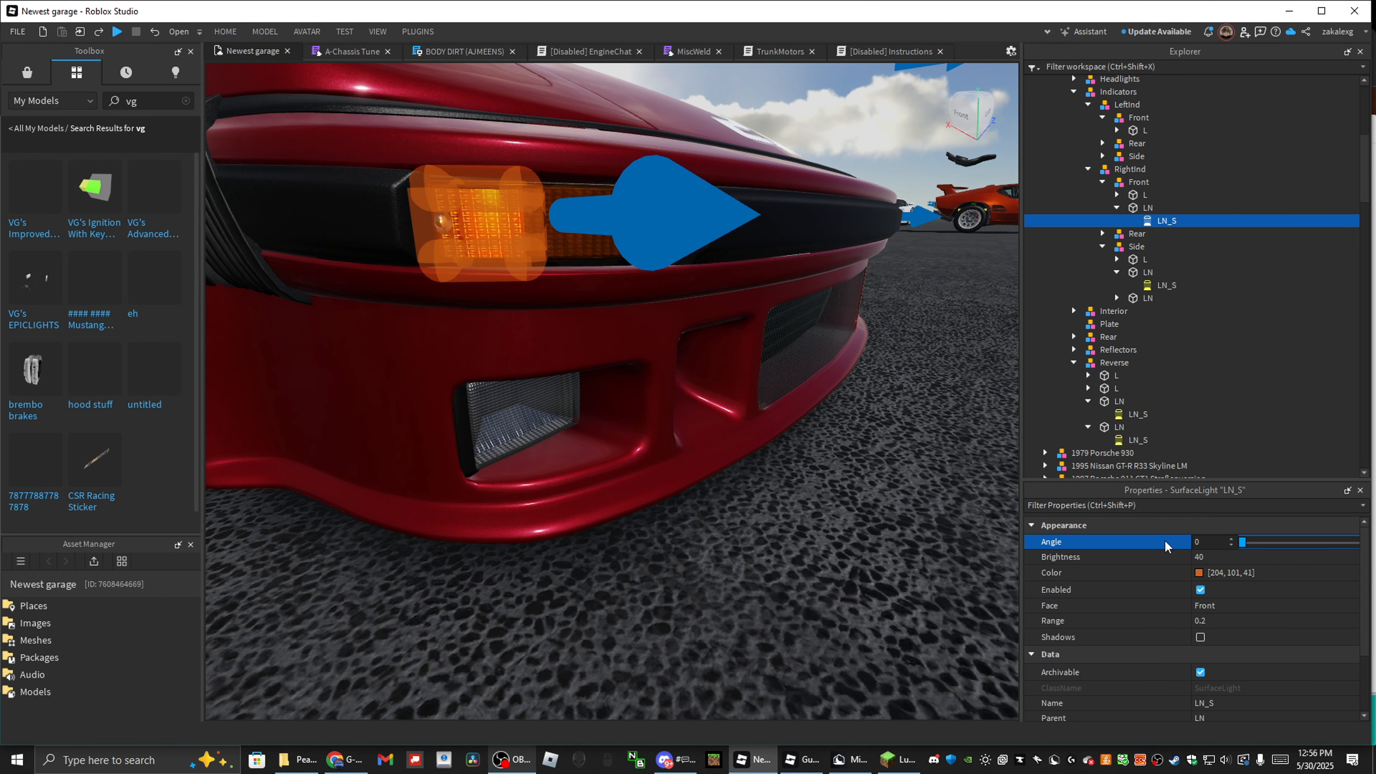
click(1152, 209)
right_drag(677, 250, 704, 250)
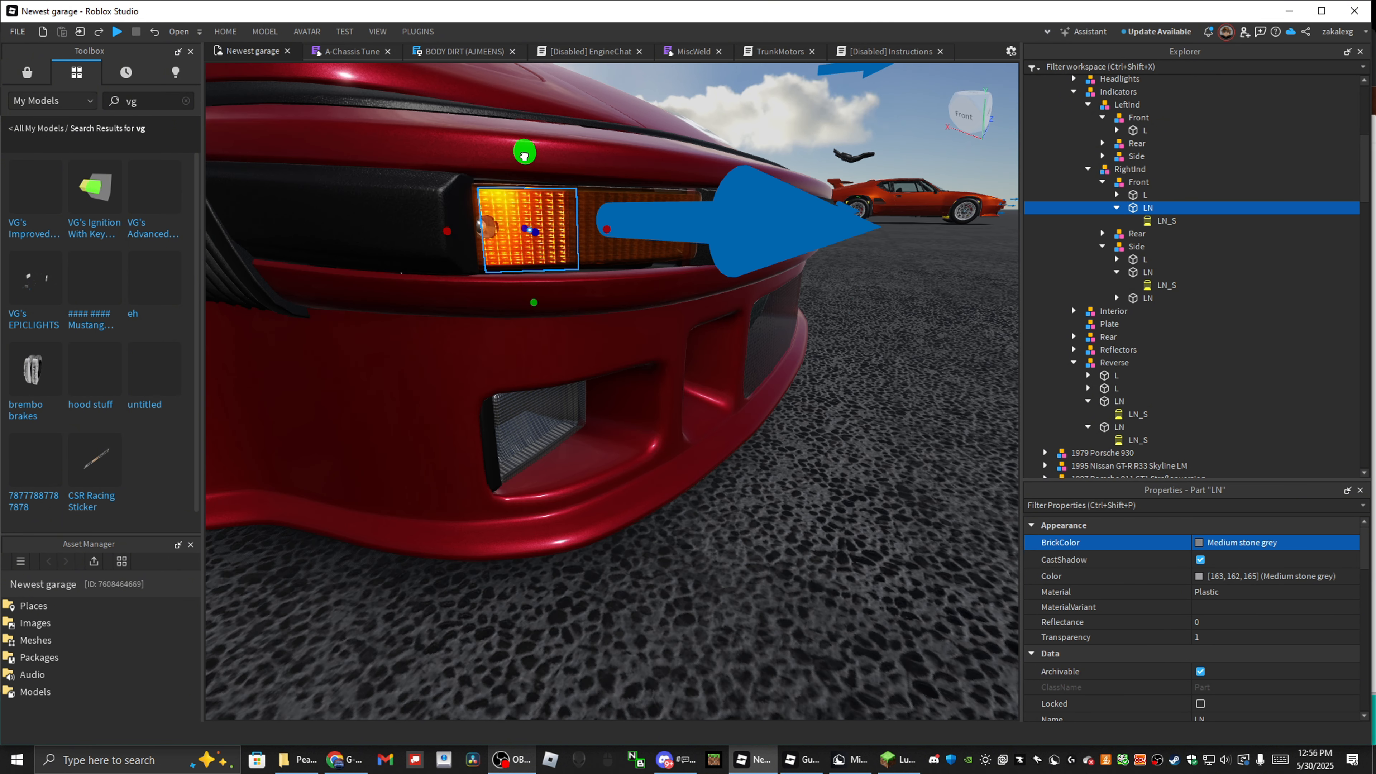
right_drag(434, 229, 485, 273)
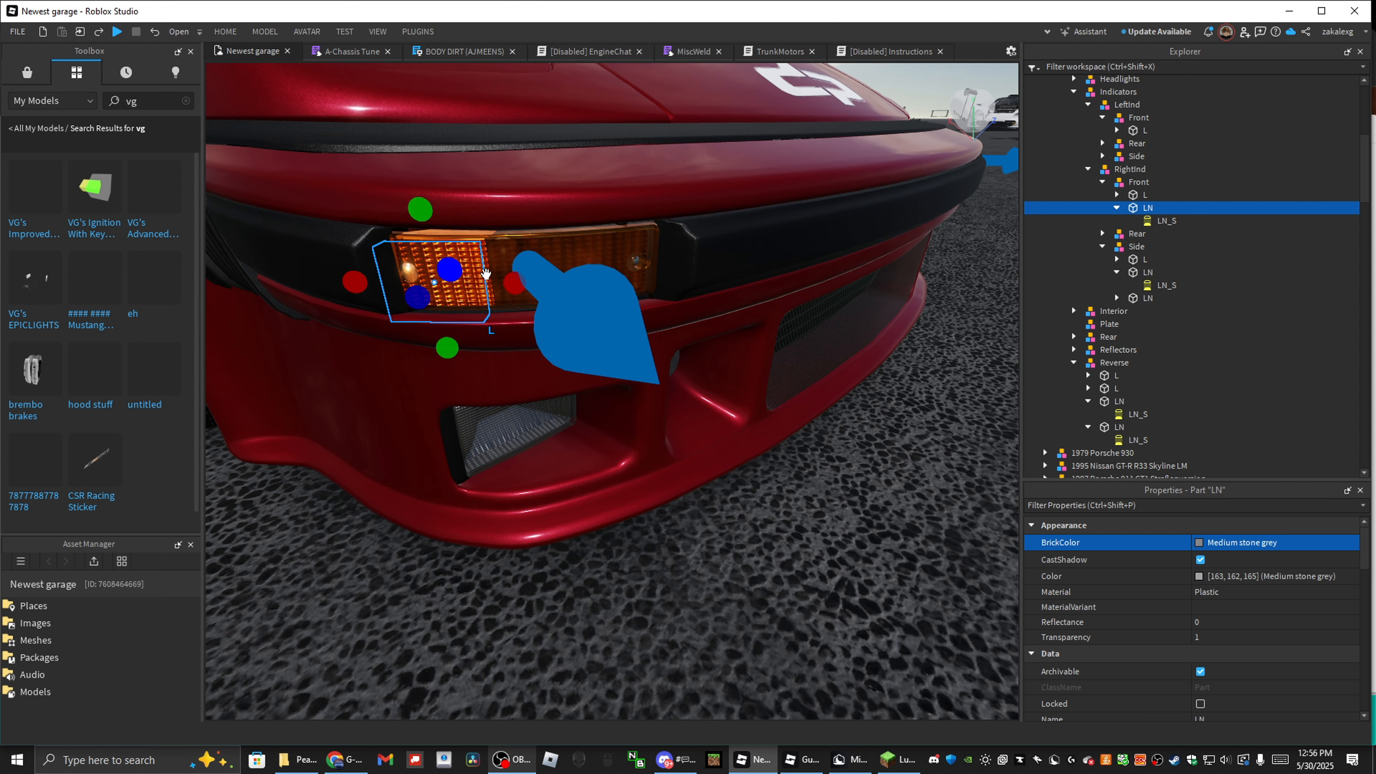
drag(515, 284, 647, 290)
right_drag(700, 288, 697, 293)
- Rotate RightInd's widened Front LN part about its vertical axis to match the angle of the amber lens
click(225, 32)
click(193, 69)
right_drag(437, 277, 434, 275)
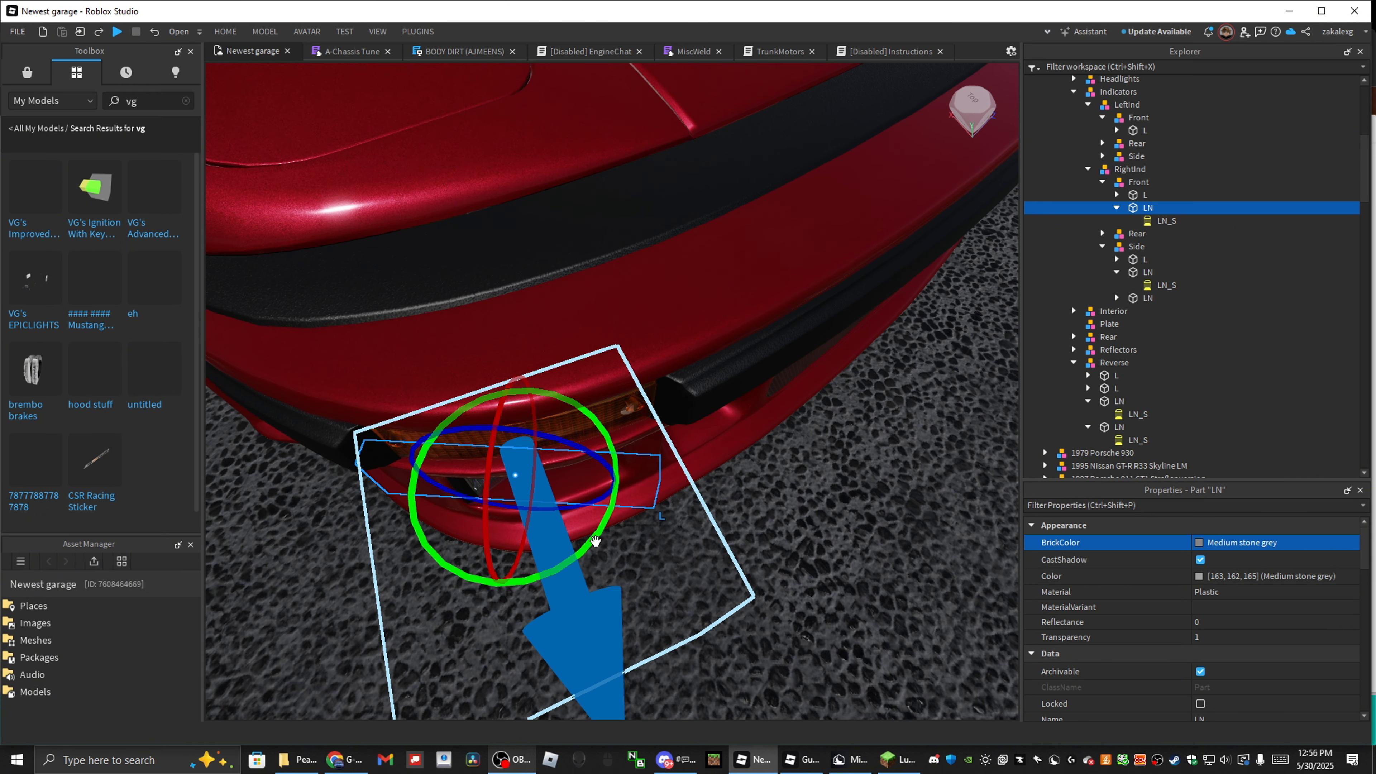
drag(590, 544, 607, 525)
- Move RightInd's Front LN part up against the amber lens so that it covers the whole turn signal
click(226, 32)
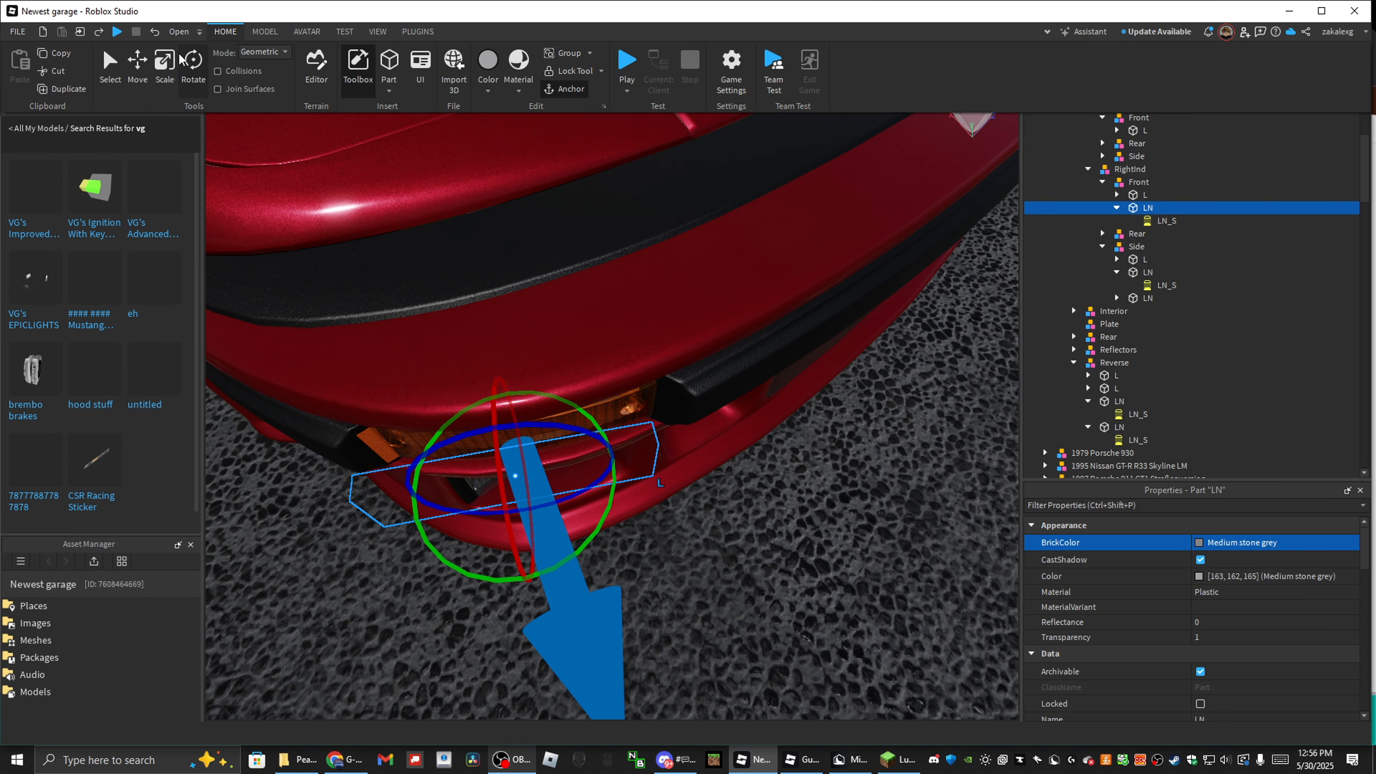
click(149, 72)
drag(621, 448, 637, 448)
right_drag(641, 448, 638, 449)
mouse_move(636, 451)
mouse_down()
mouse_move(649, 458)
mouse_move(628, 432)
mouse_up()
key(d)
right_drag(617, 419, 613, 419)
click(620, 425)
key(a)
key(d)
key(w)
key(s)
- Duplicate RightInd's Front LN part, move the copy across to the opposite front lamp, and set its orientation to 0, 0, 0
click(1182, 298)
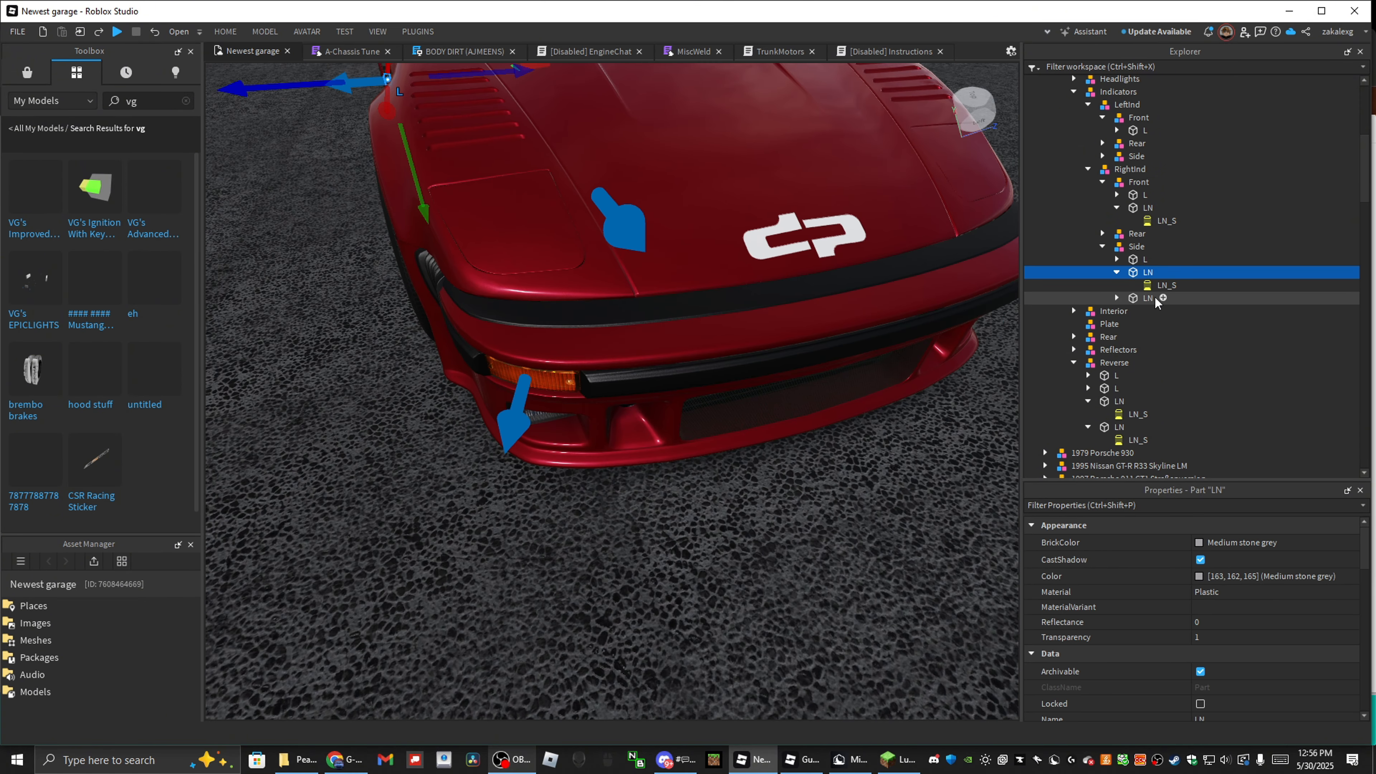
click(1138, 206)
key(ctrl+d)
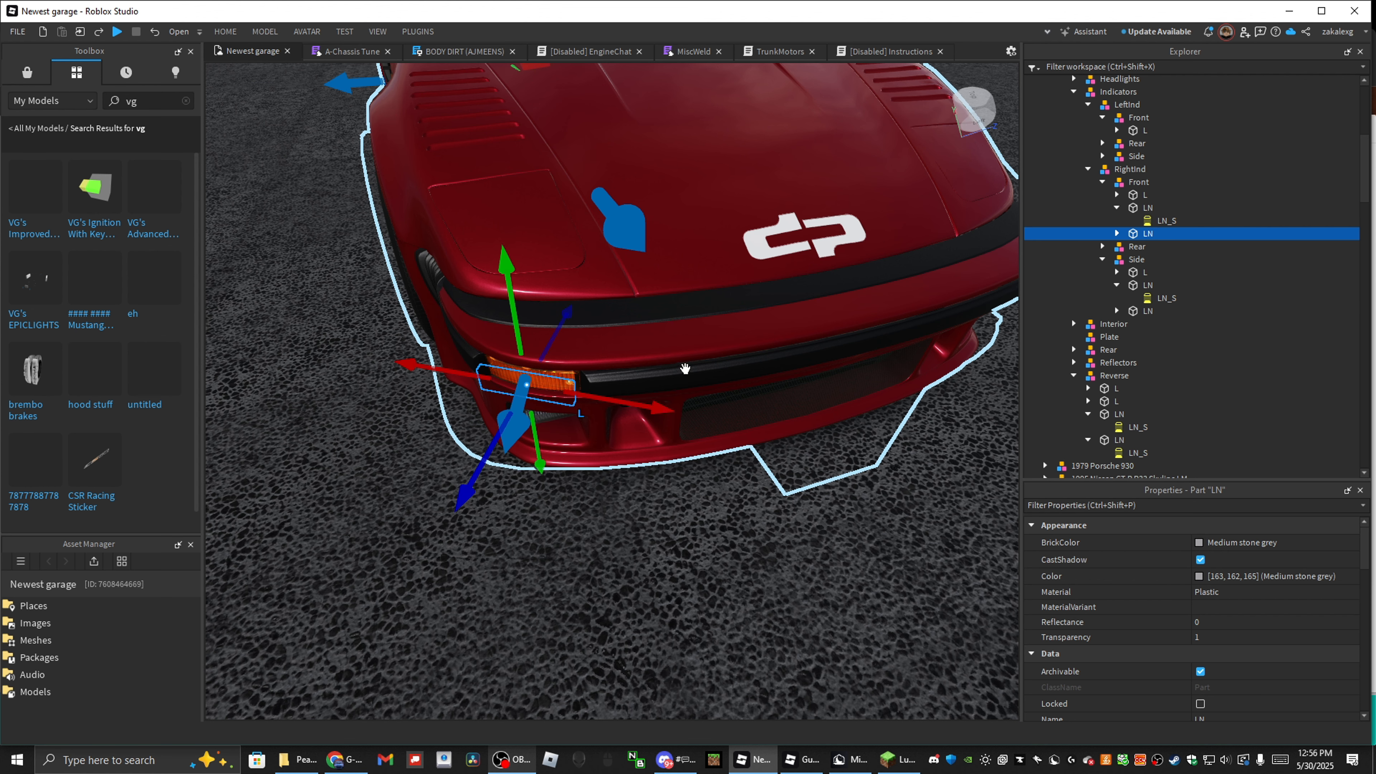
right_drag(508, 357, 507, 357)
key(w)
scroll(1248, 673, down, 5)
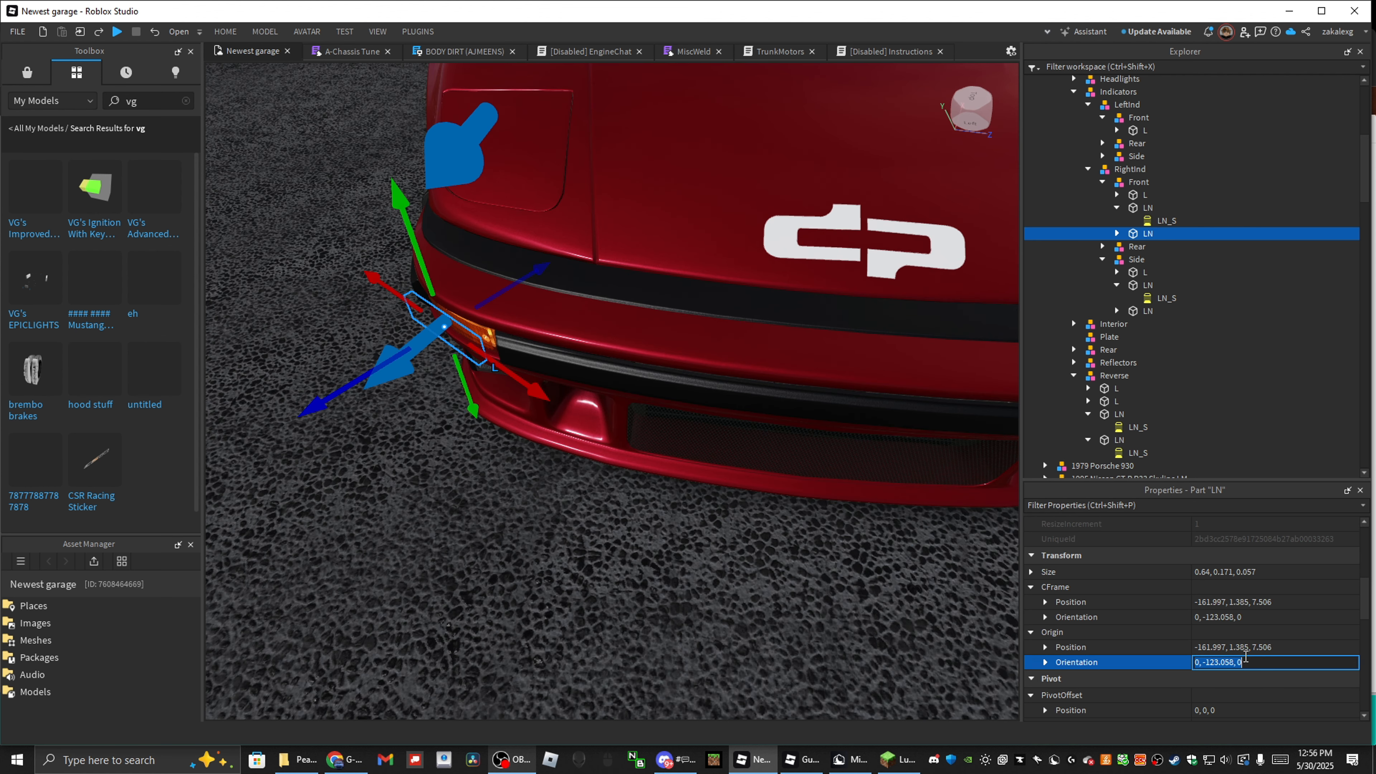
key(d)
drag(564, 346, 672, 355)
- Rotate the duplicated LN part about its vertical axis to about -61.5 degrees, following the opposite amber lens
click(232, 39)
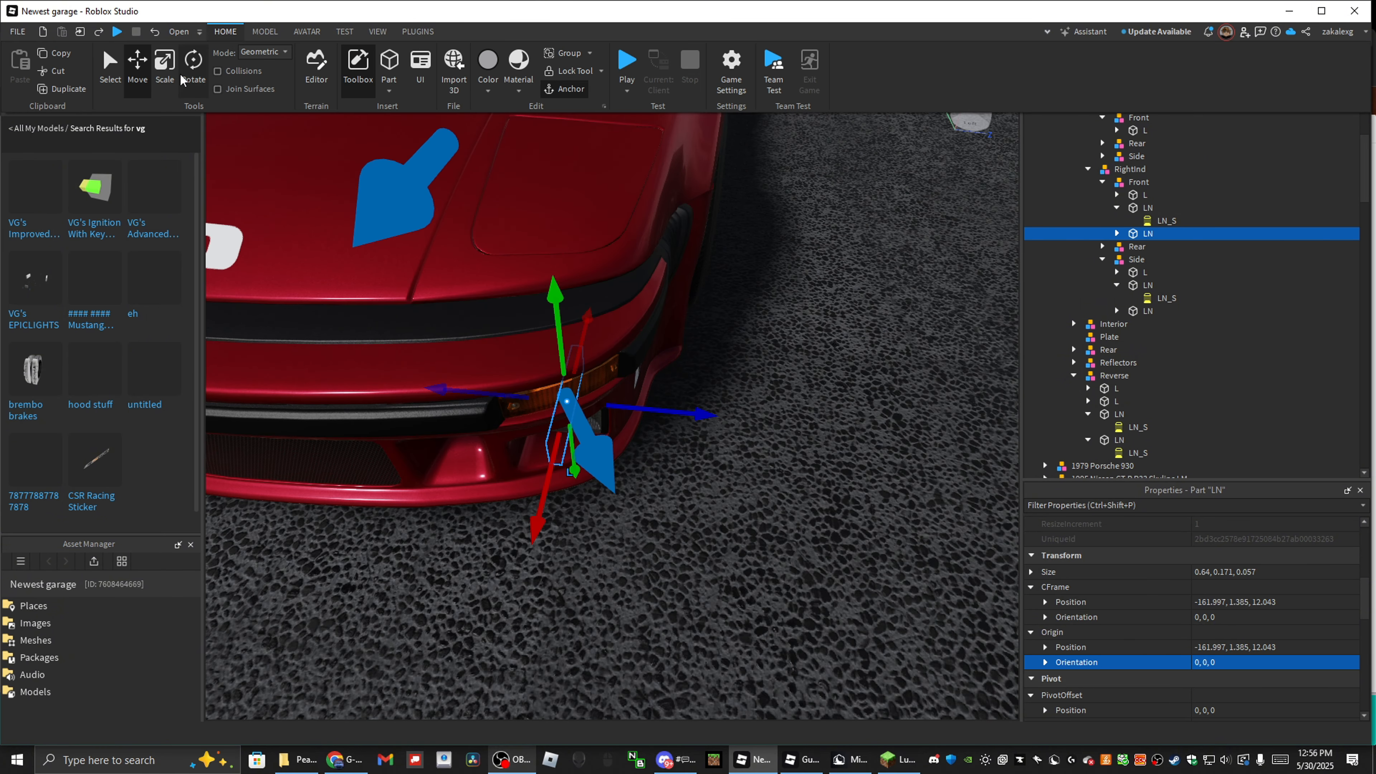
click(185, 74)
drag(613, 482, 561, 495)
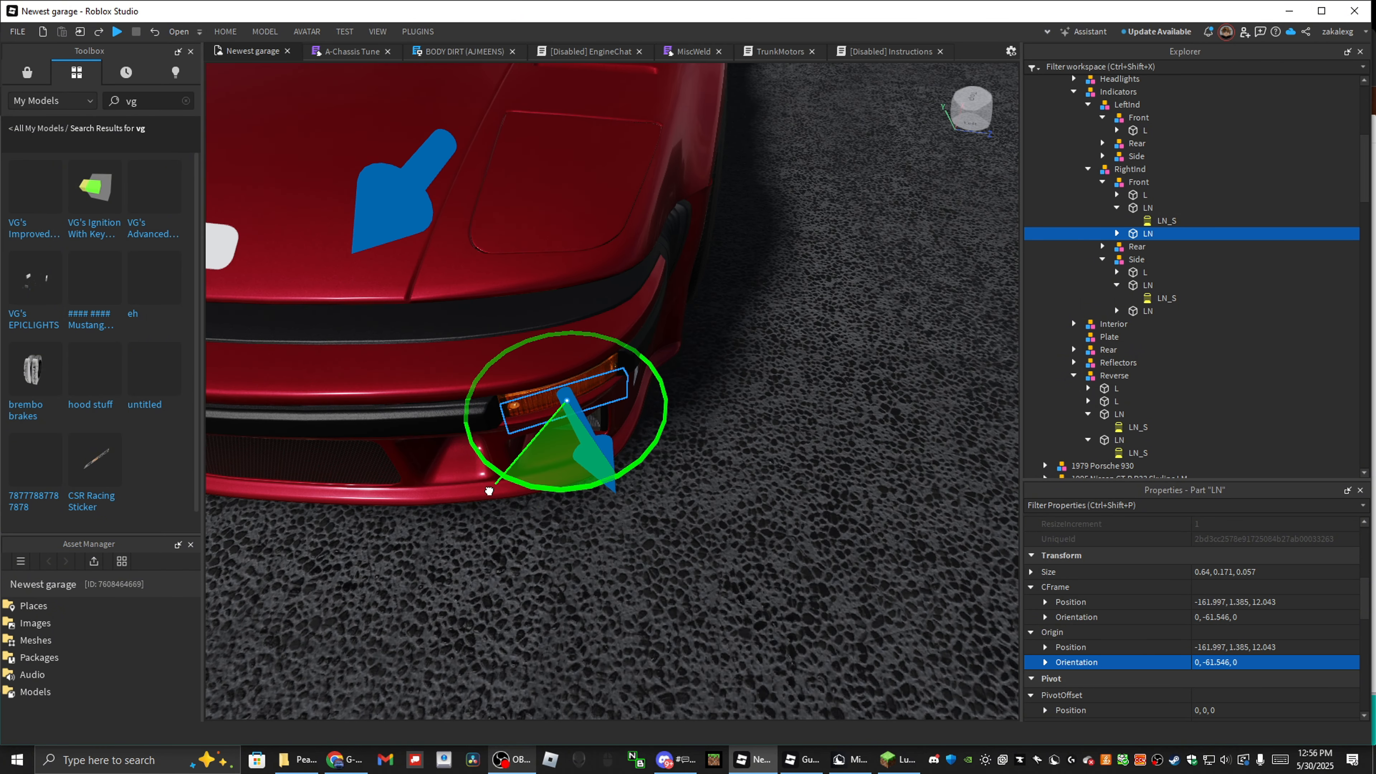
key(q)
right_drag(490, 490, 578, 424)
- Move the duplicated LN part into line with the opposite amber lens
click(220, 34)
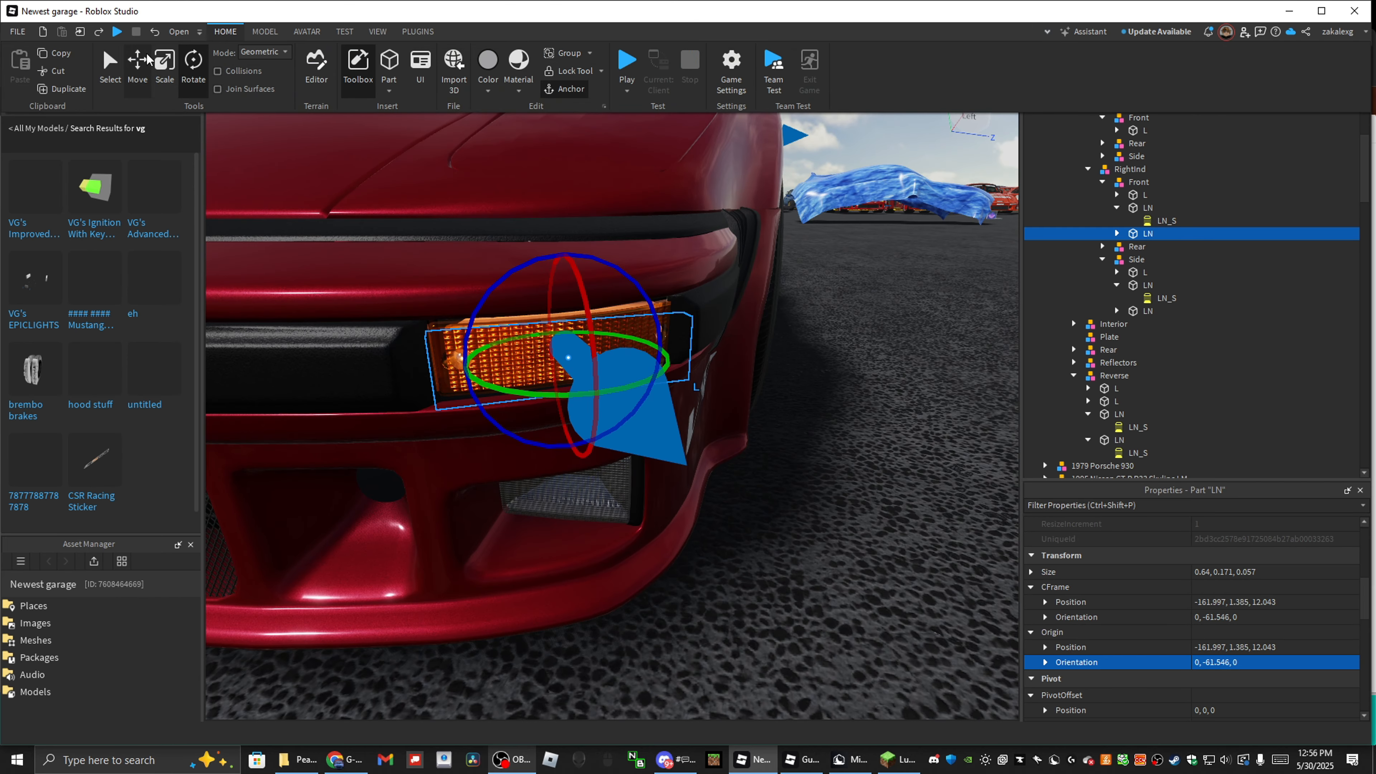
click(147, 58)
right_drag(422, 233, 500, 265)
key(a)
drag(798, 431, 807, 436)
right_drag(796, 431, 750, 407)
key(d)
key(q)
drag(588, 382, 577, 385)
right_drag(585, 376, 592, 365)
drag(502, 431, 512, 428)
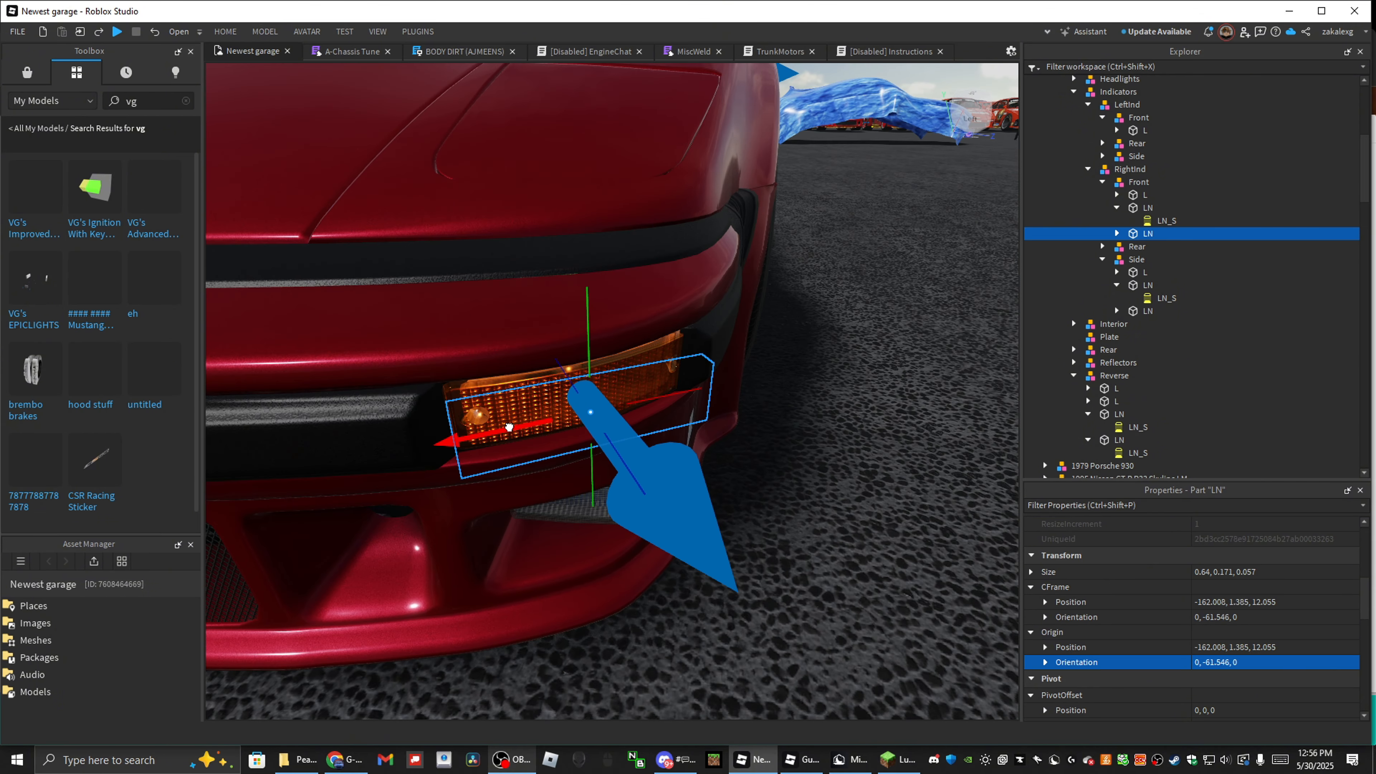
right_drag(509, 428, 509, 423)
click(509, 423)
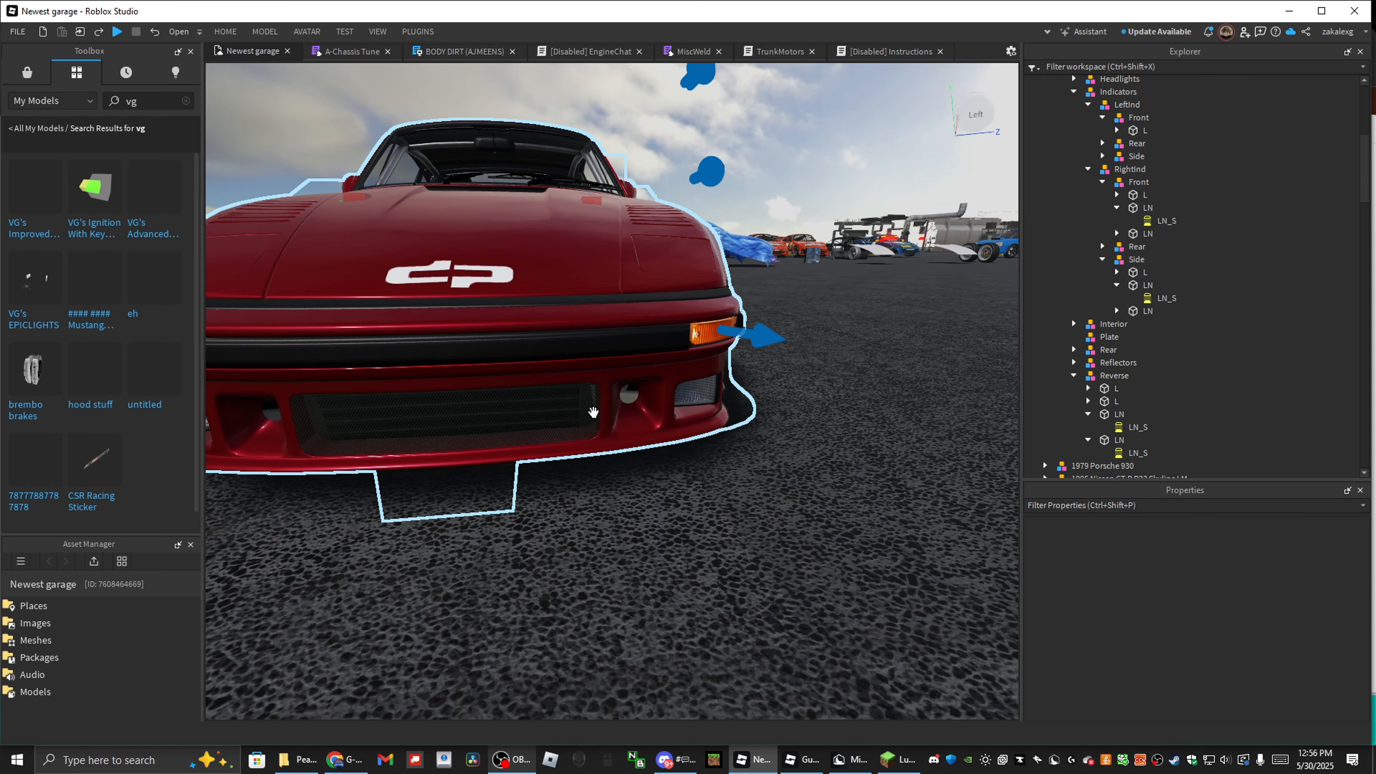
- Reparent the duplicated LN part from RightInd's Front group to LeftInd's Front group
click(1144, 311)
click(1084, 287)
right_drag(794, 333, 794, 334)
click(1102, 259)
click(1147, 207)
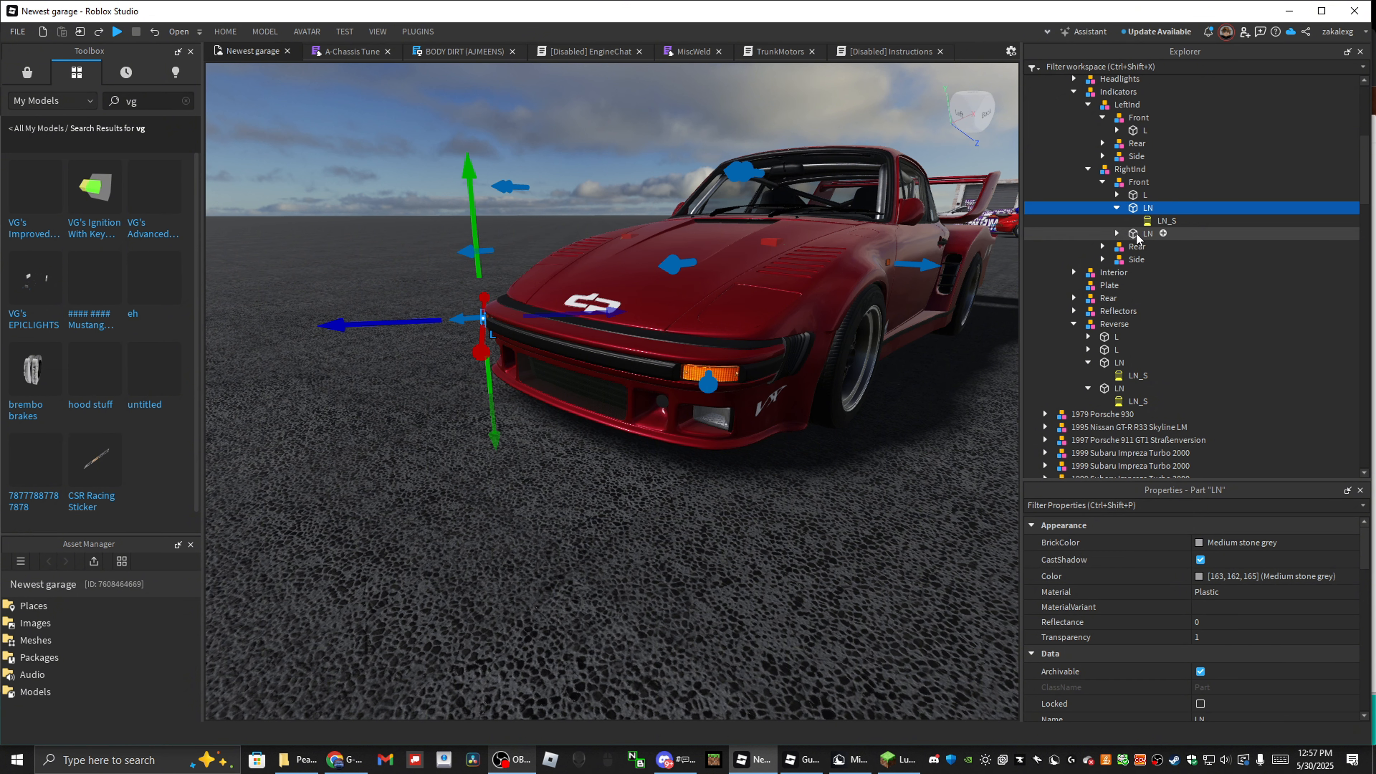
drag(1132, 234, 1120, 121)
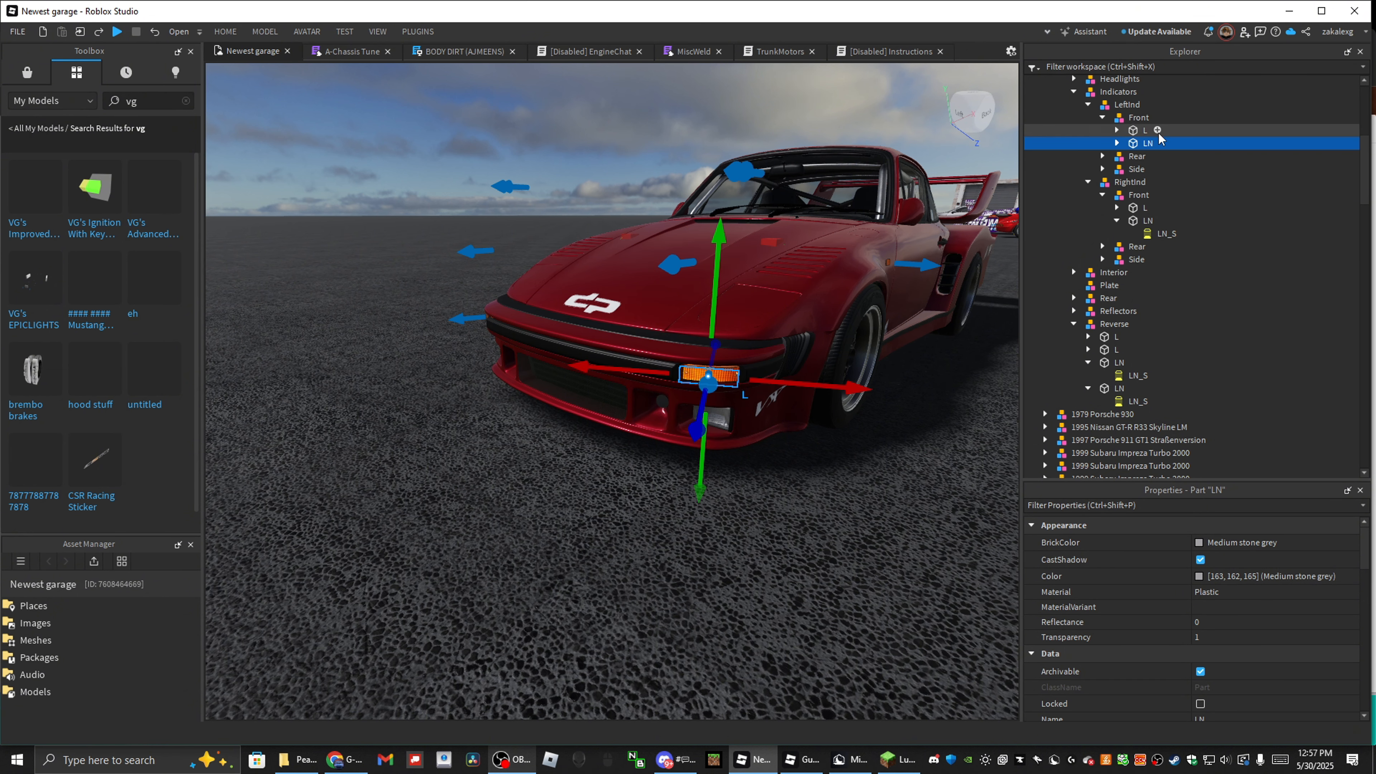
- Set the brightness of the LN_S surface lights in both LeftInd's and RightInd's Front groups to 0
click(1149, 247)
ctrl+click(1159, 156)
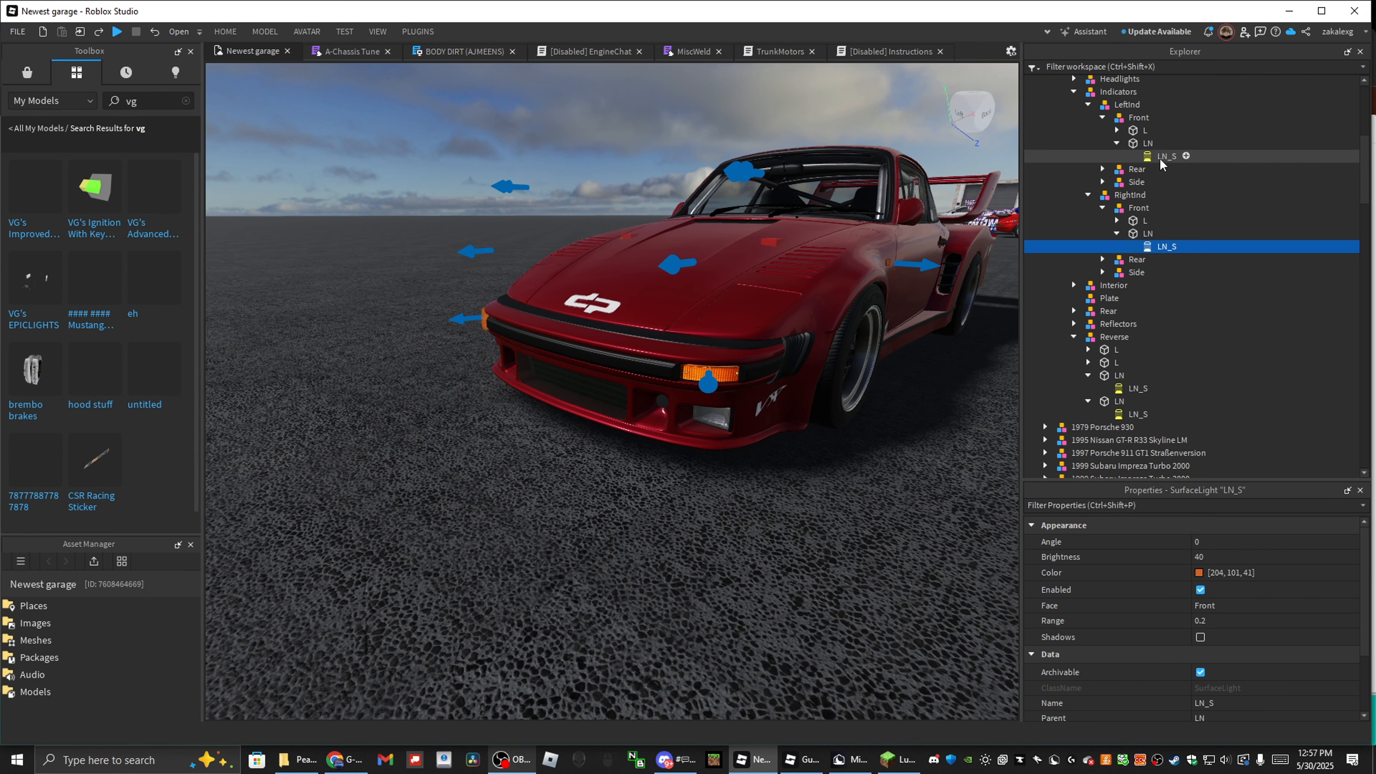
click(1259, 558)
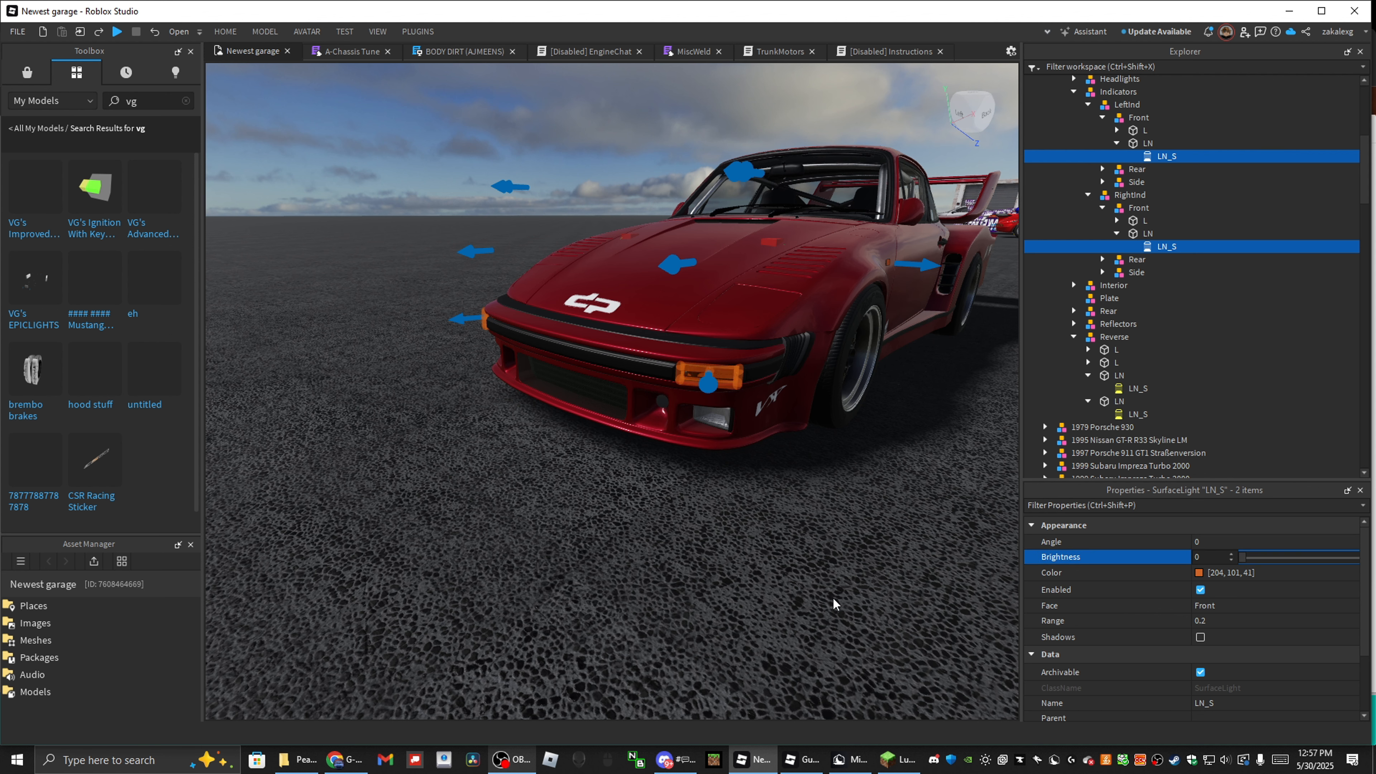
click(771, 583)
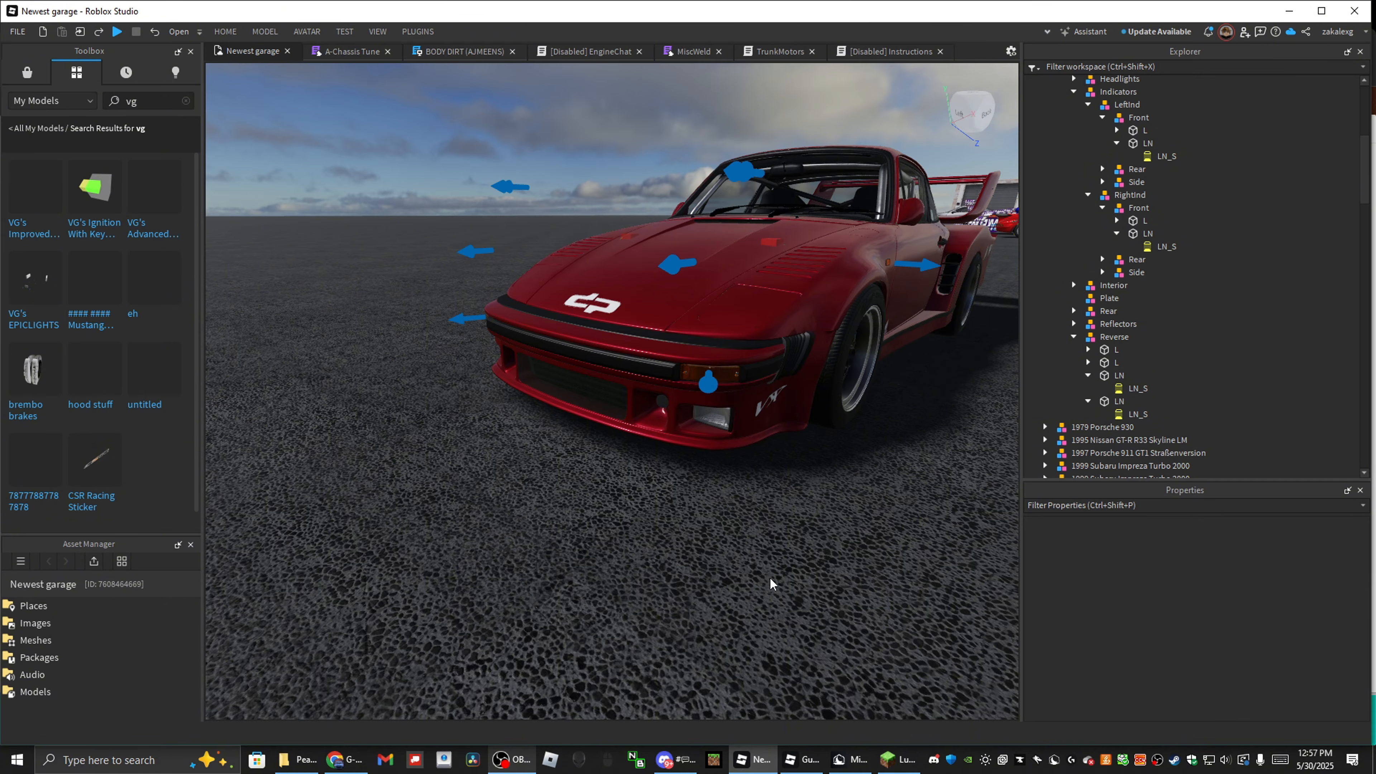
key(w)
right_drag(770, 578, 775, 544)
key(s)
key(w)
key(s)
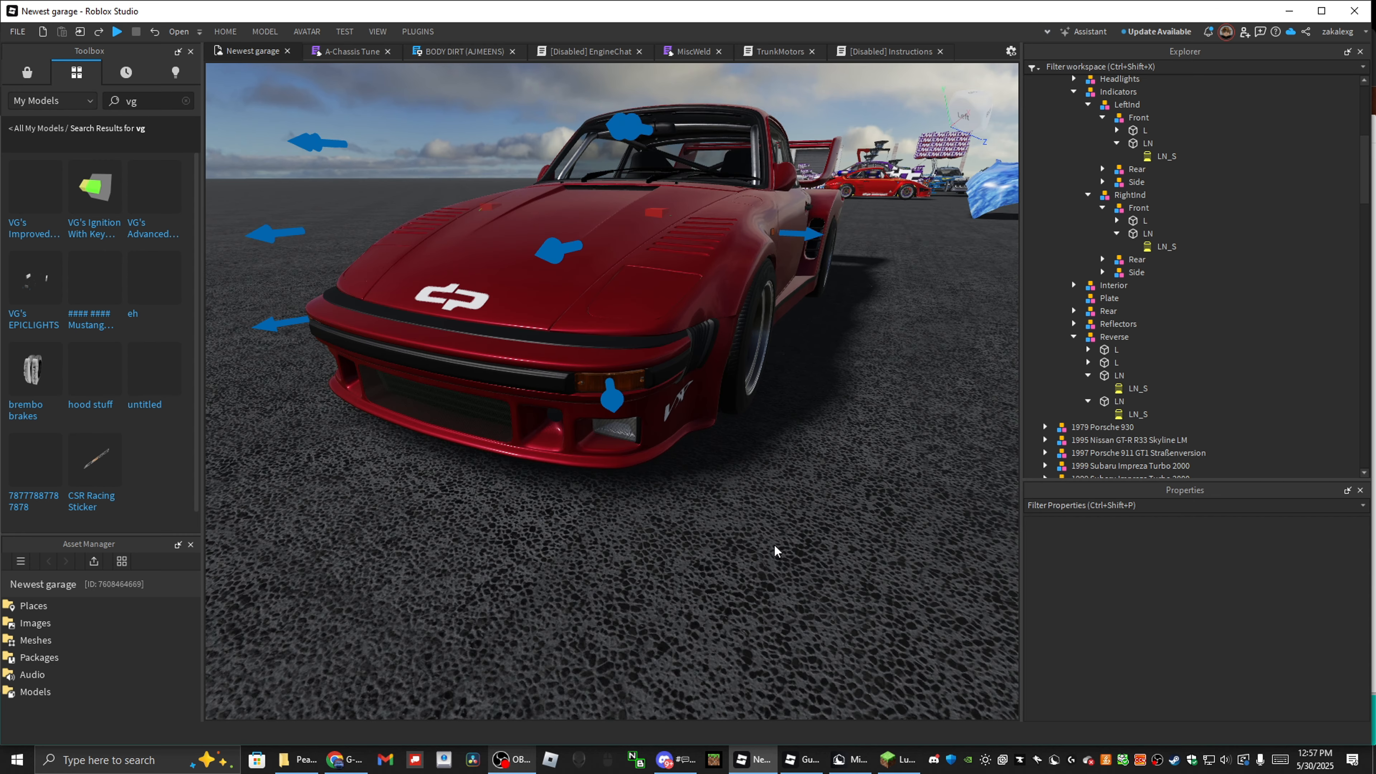
- Collapse the LeftInd, RightInd and Reverse groups and expand the Headlights group
click(1116, 142)
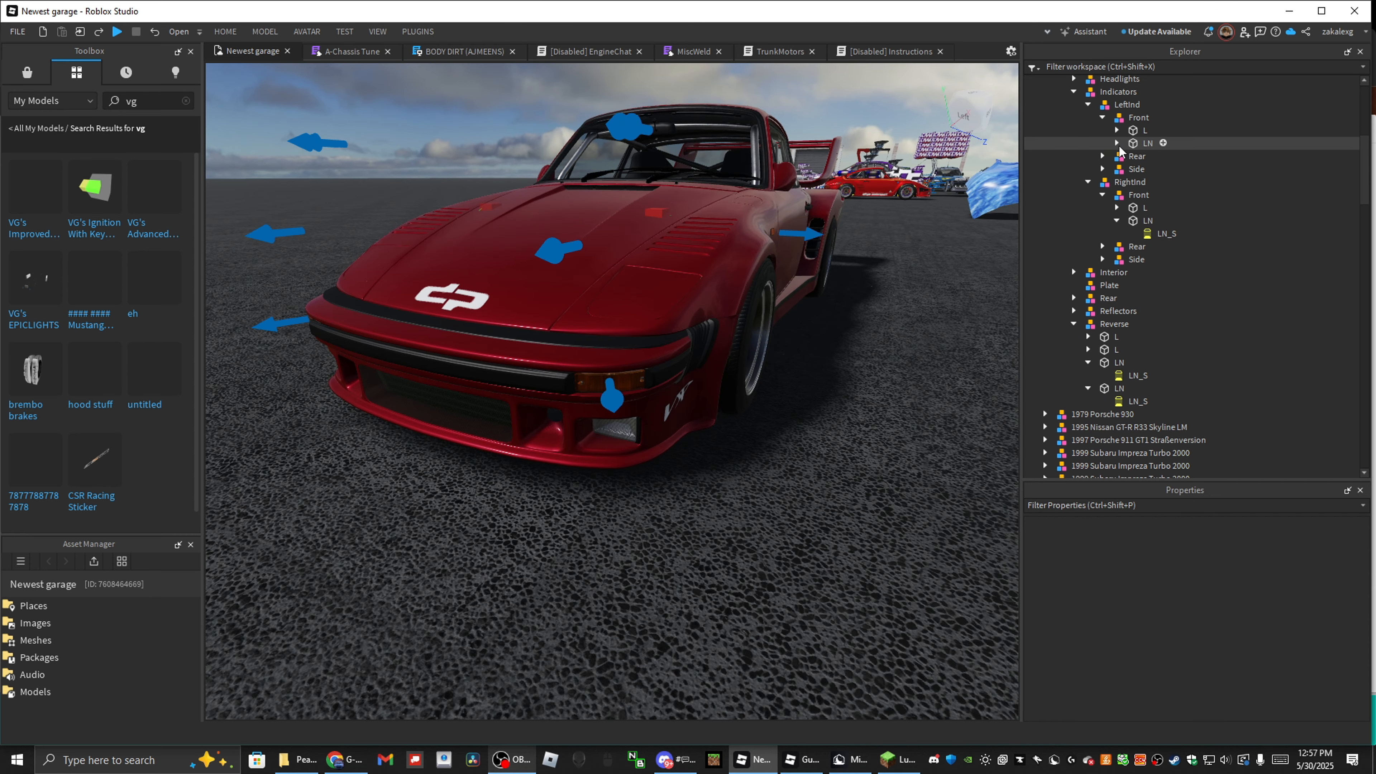
click(1088, 182)
click(1088, 104)
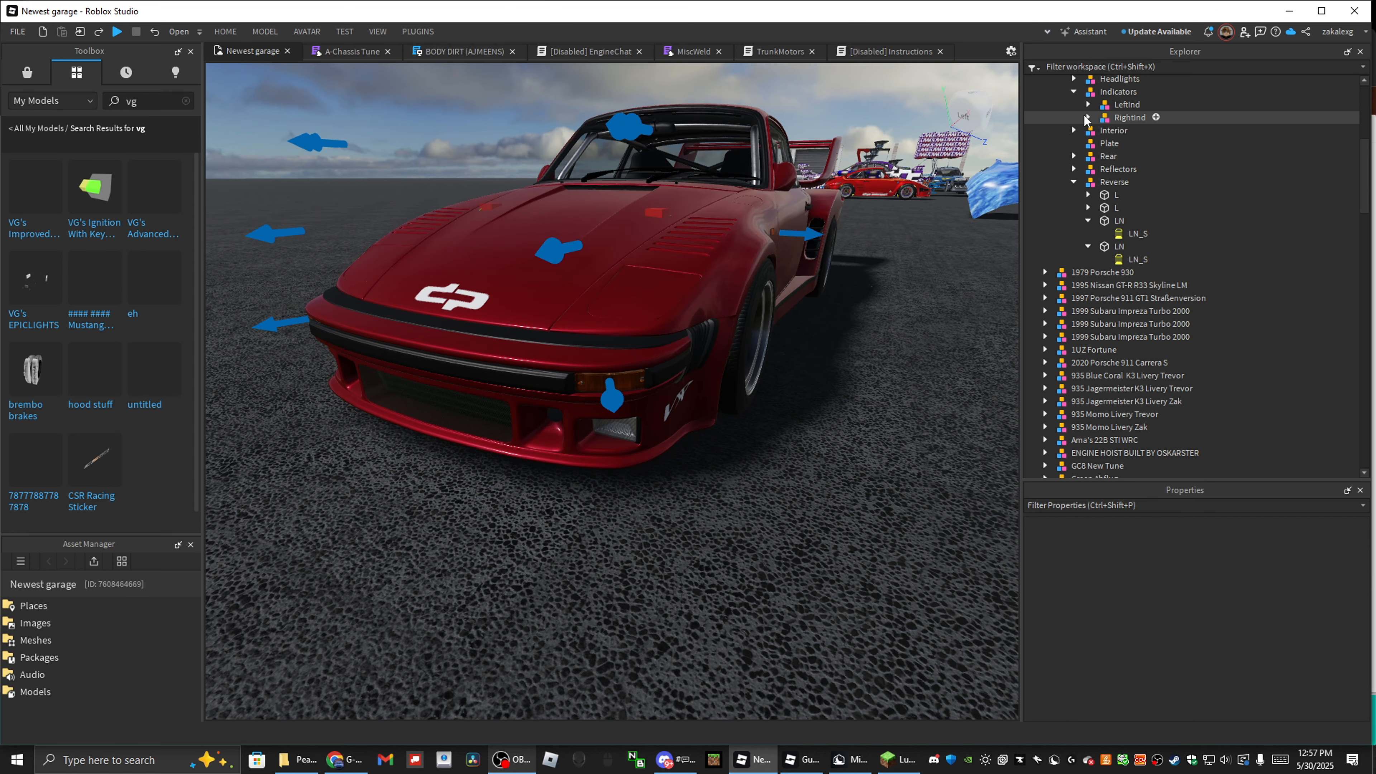
click(1072, 182)
scroll(1089, 169, up, 4)
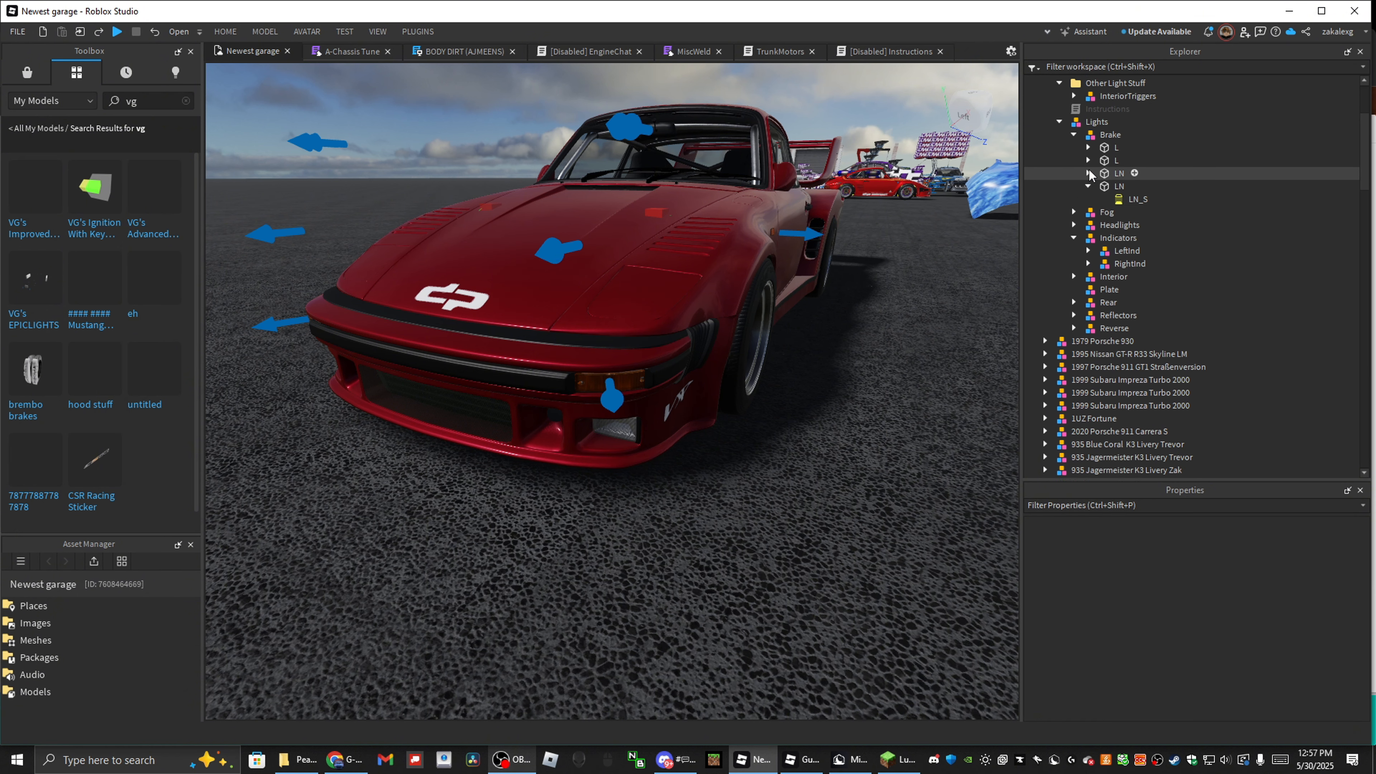
click(1074, 225)
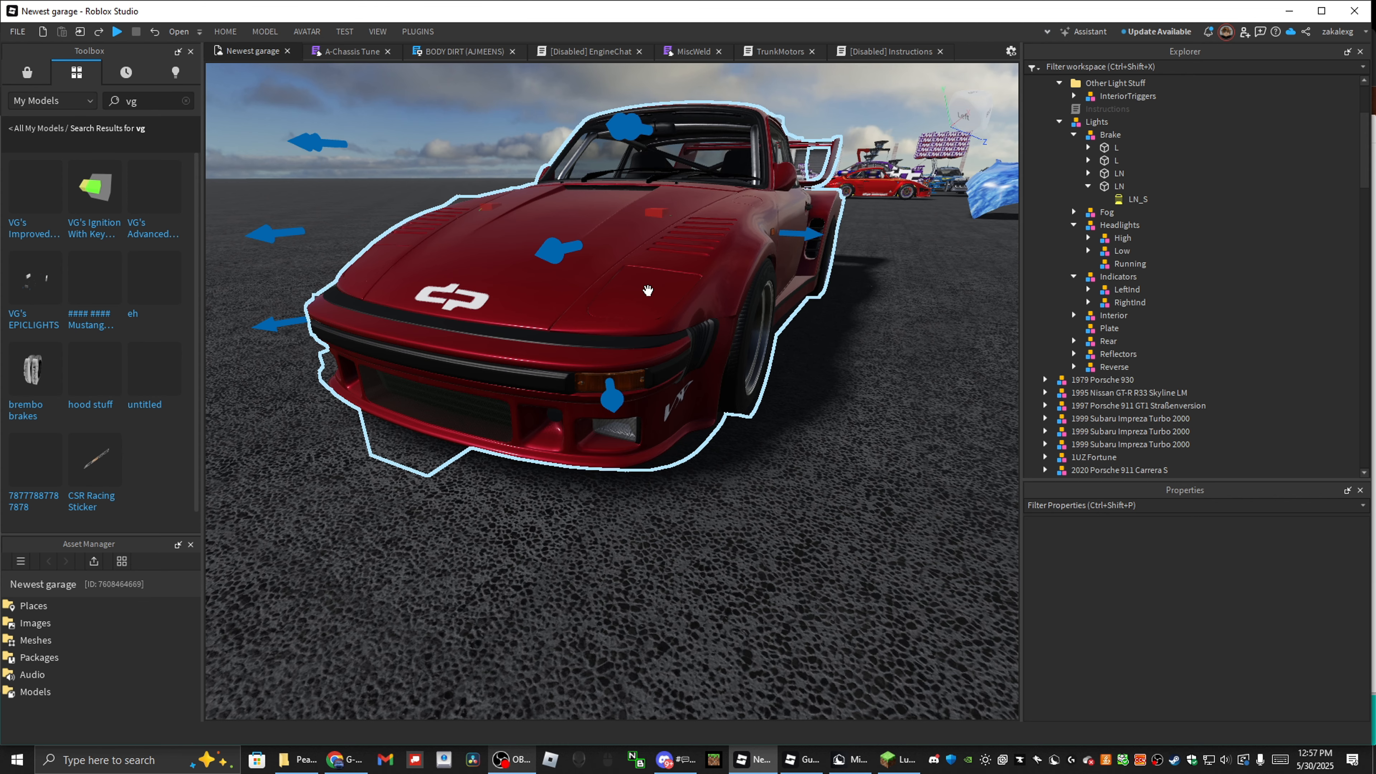
- Expand the High and Low headlight groups and examine where their L parts sit at the car's front
key(w)
right_drag(834, 430, 834, 429)
key(s)
key(s)
scroll(1158, 305, up, 4)
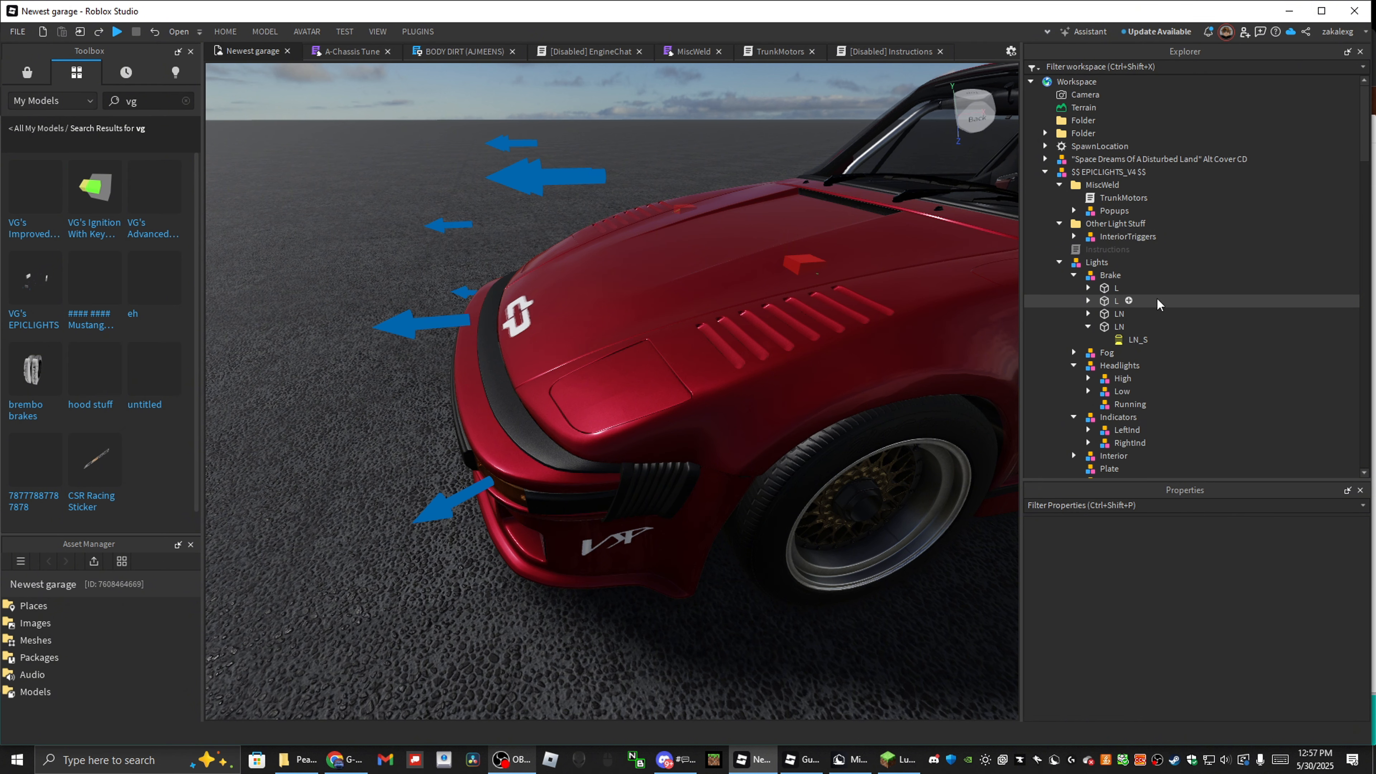
scroll(1133, 302, down, 10)
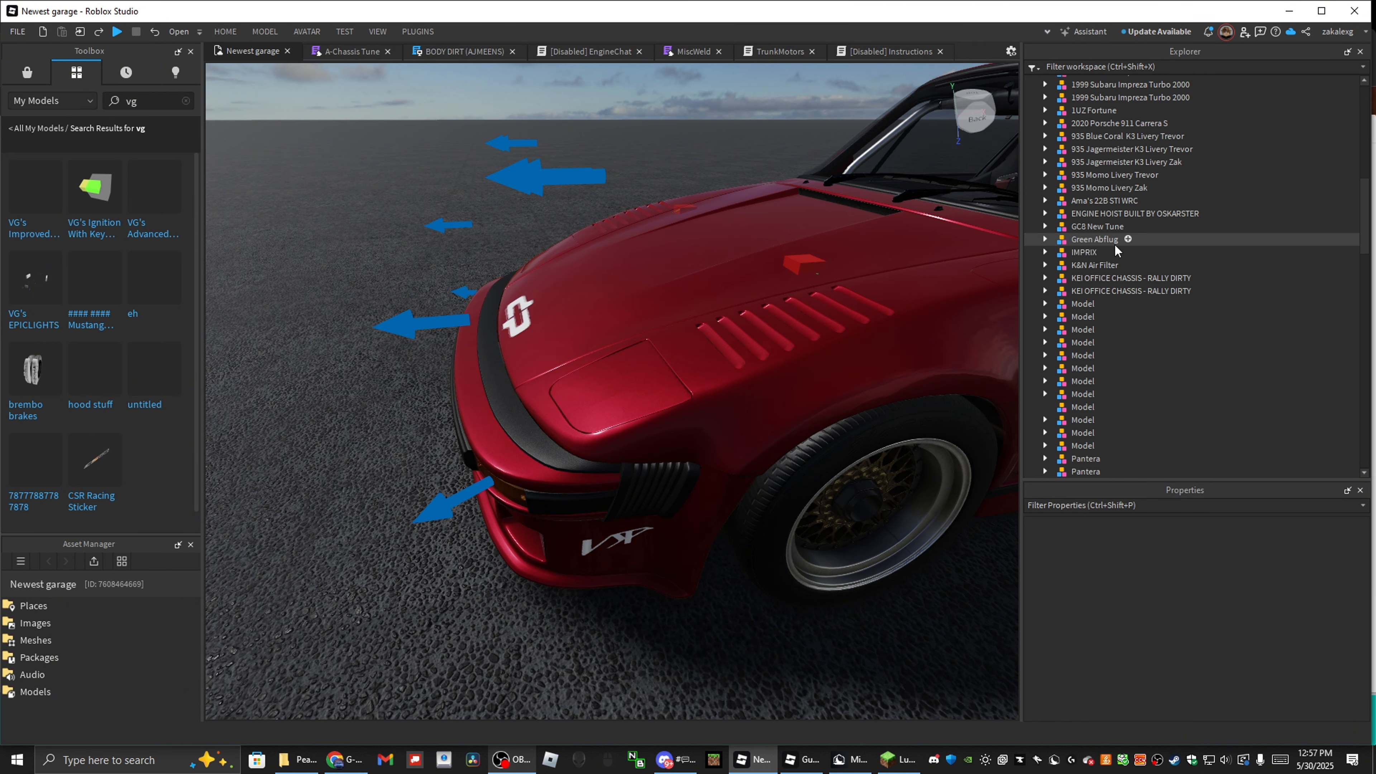
scroll(1115, 246, up, 10)
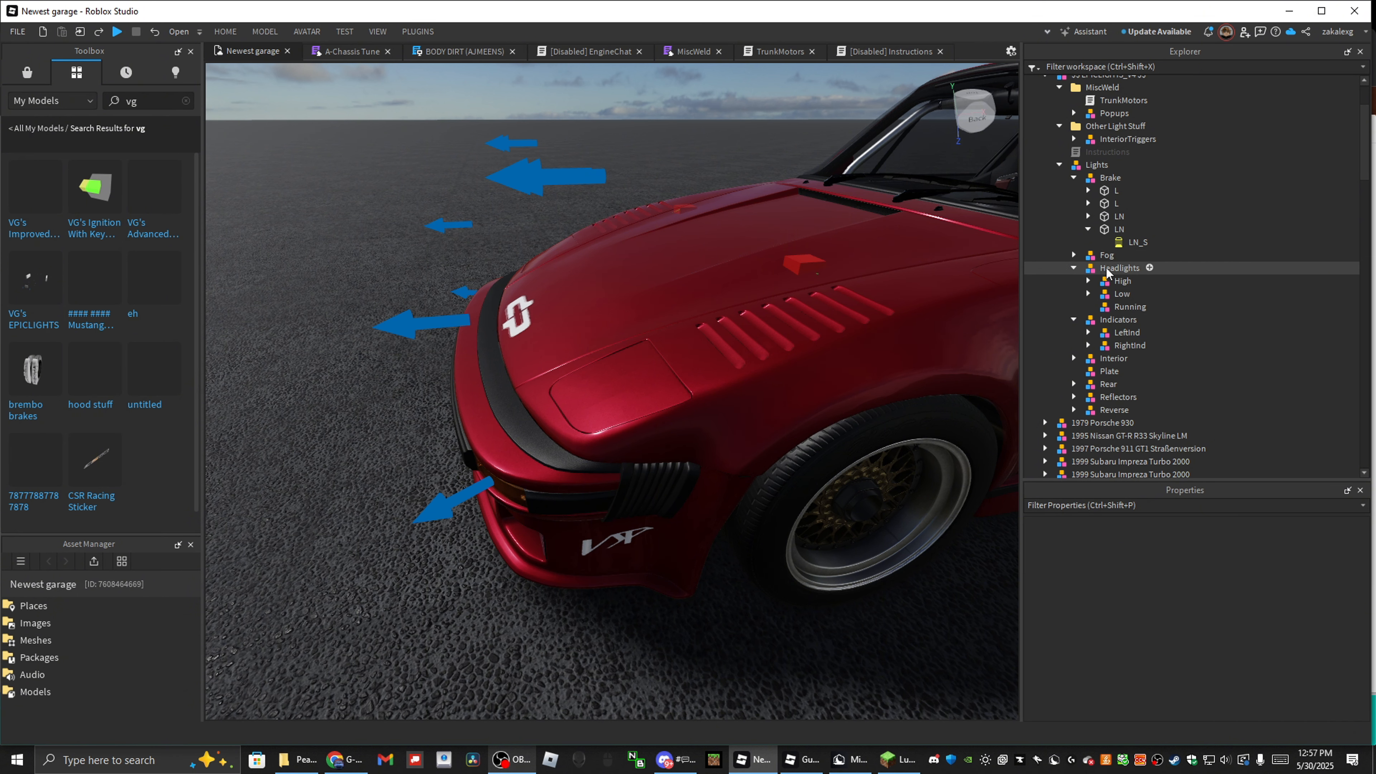
click(1087, 293)
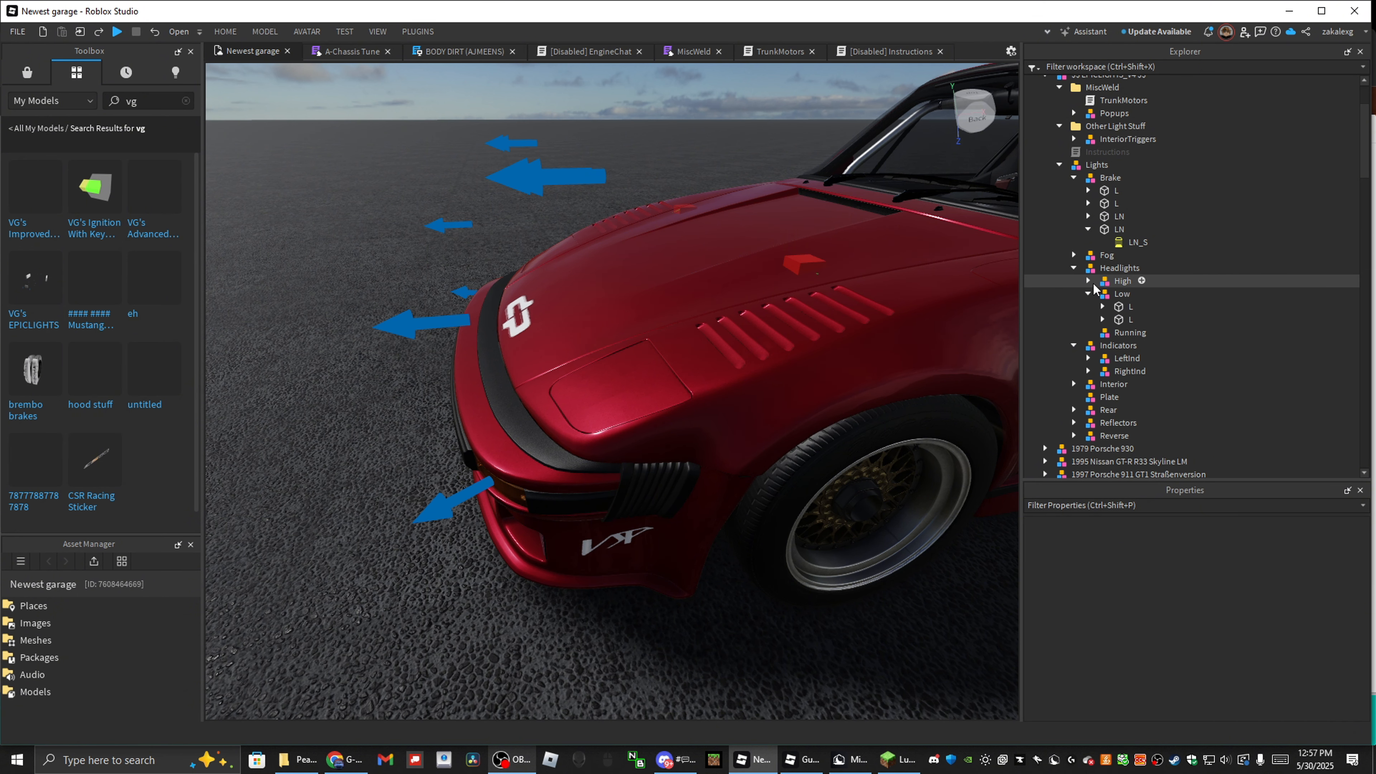
click(1092, 282)
click(1142, 296)
click(1286, 315)
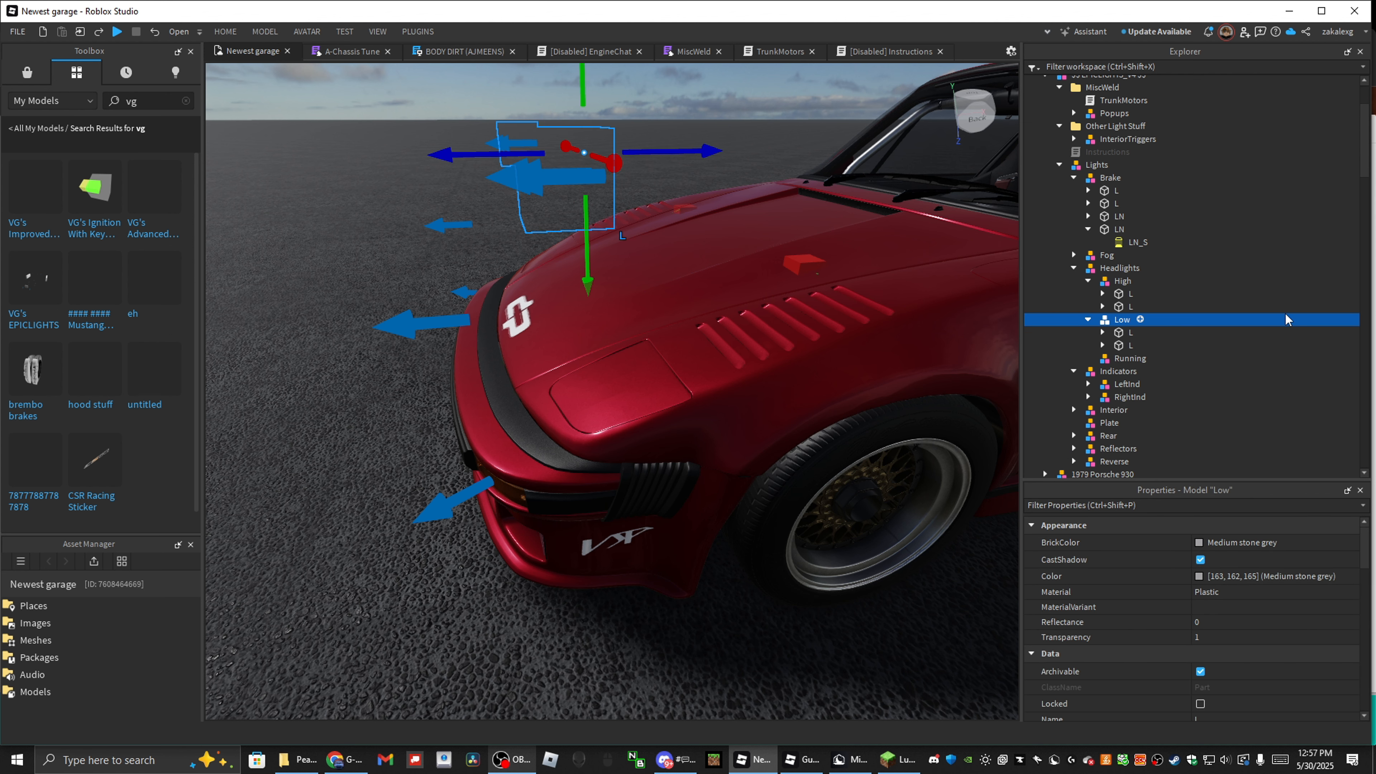
click(1253, 307)
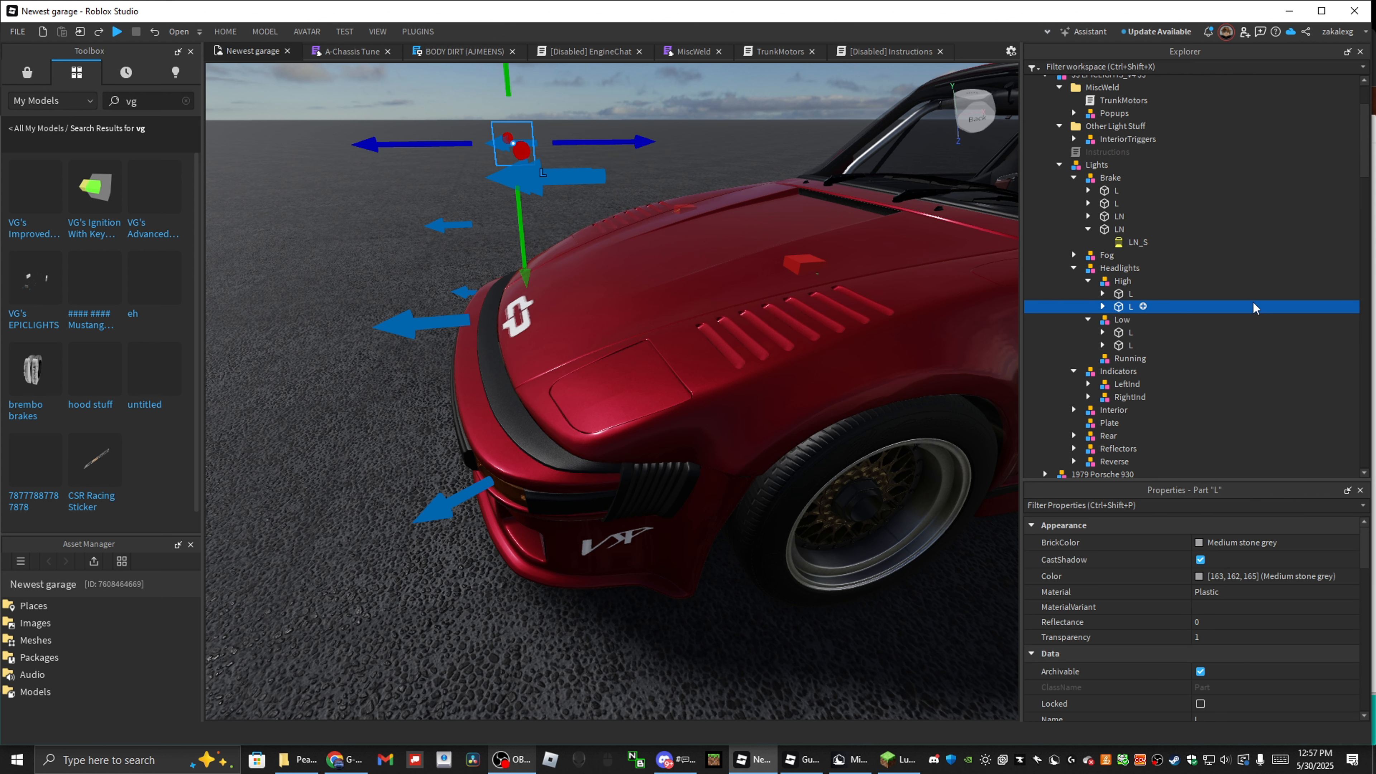
click(1143, 346)
ctrl+click(1165, 331)
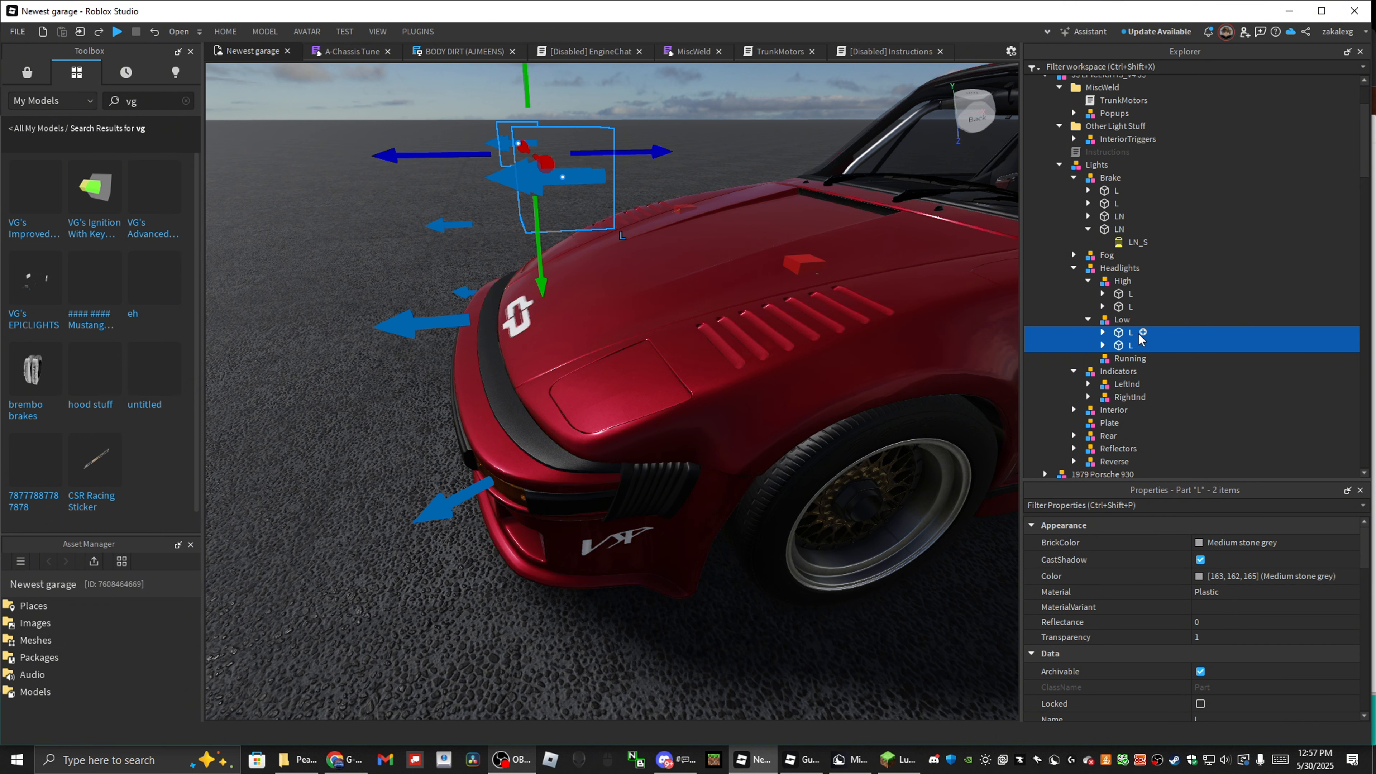
- Try deleting both L parts from the High headlights group, then undo the deletion
click(1129, 307)
shift+click(1126, 293)
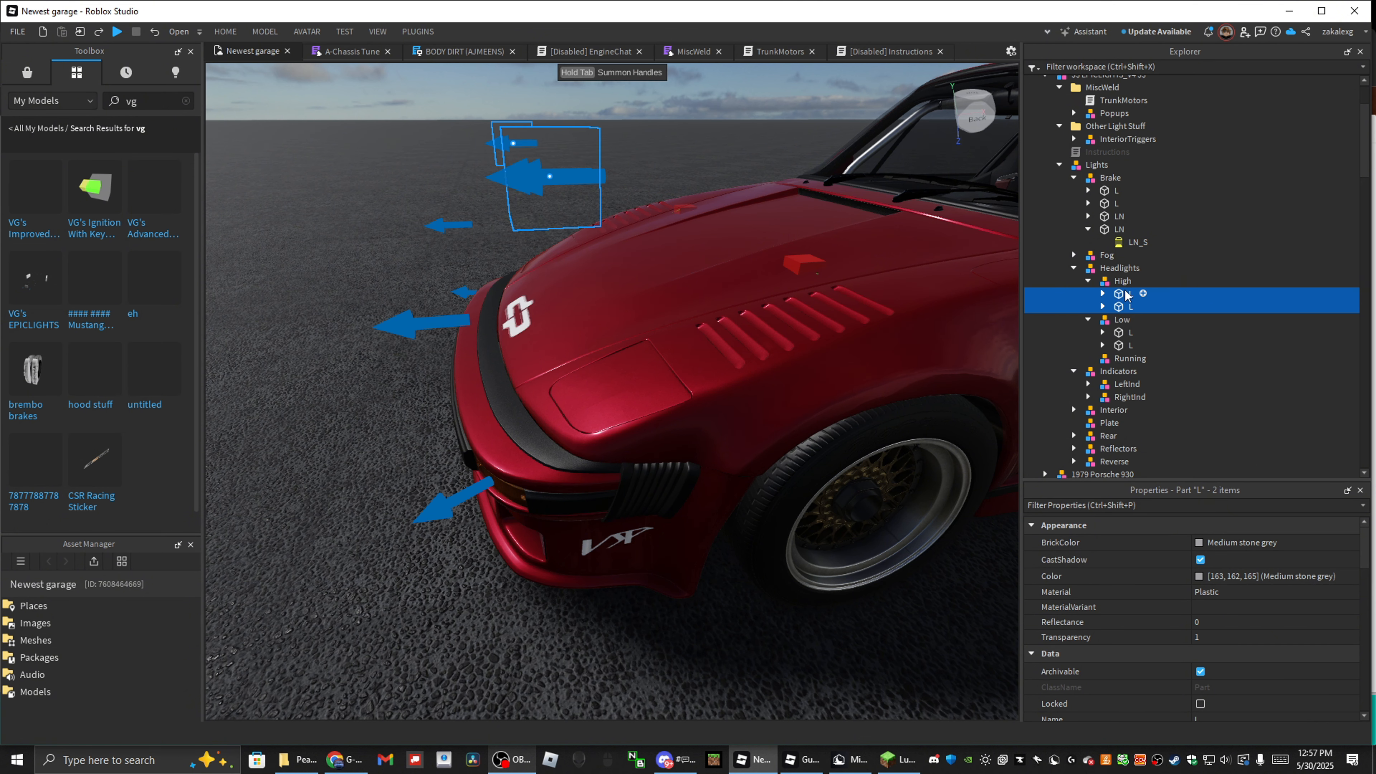
key(Delete)
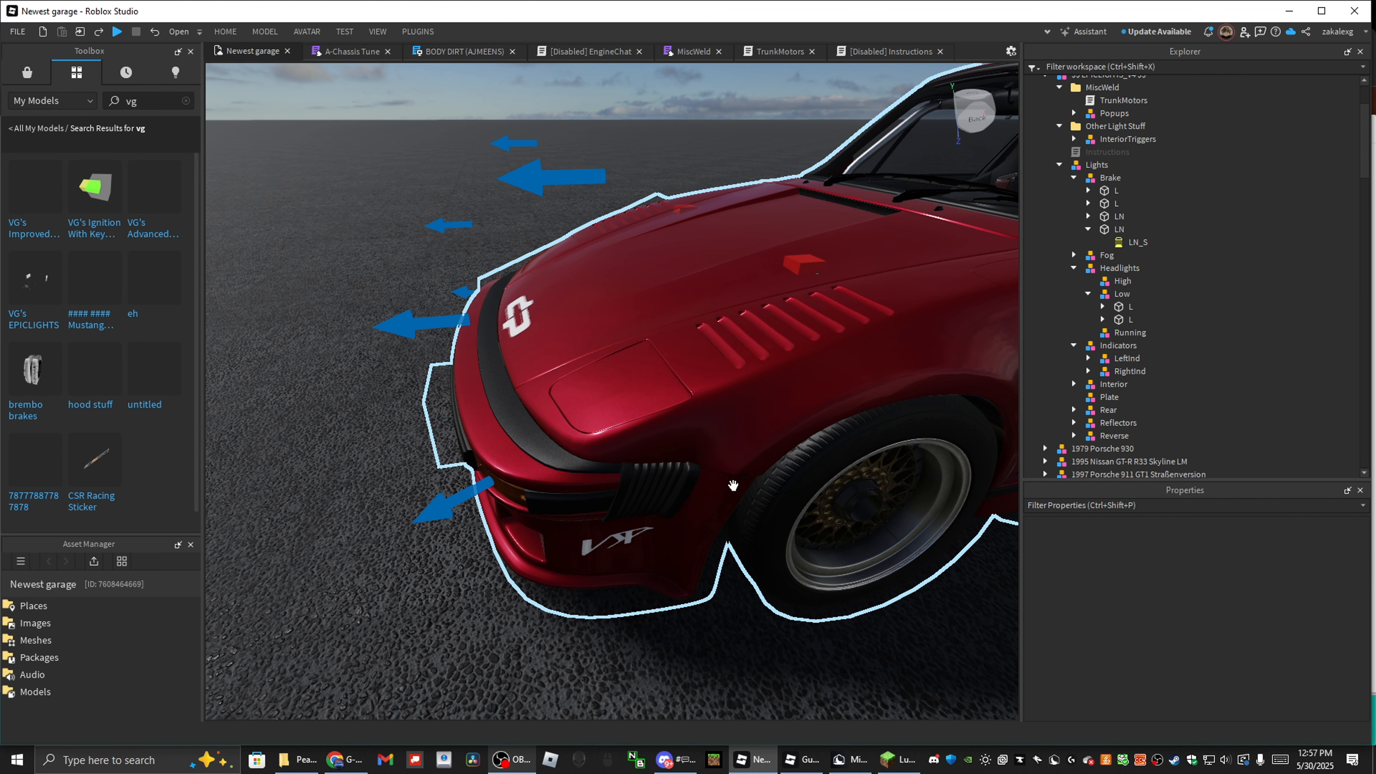
right_drag(712, 454, 711, 453)
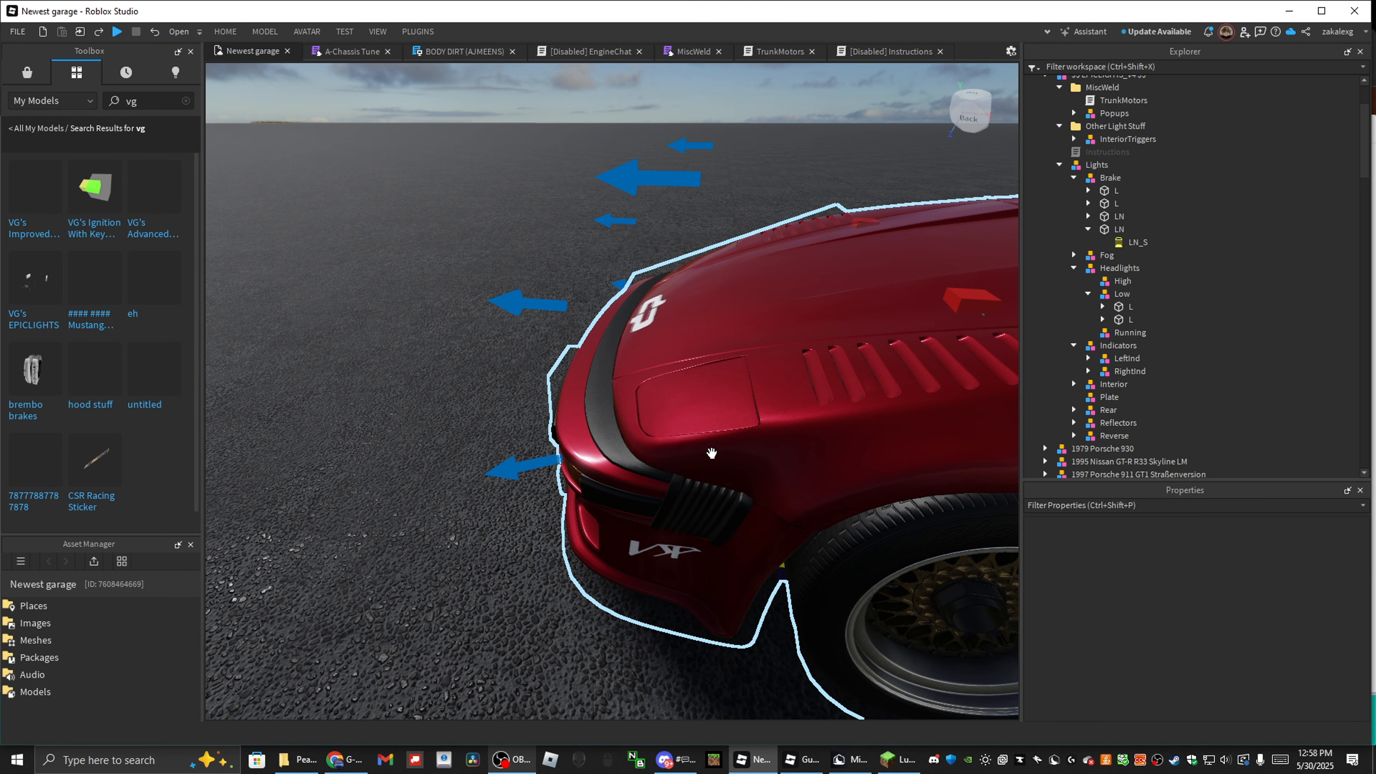
key(ctrl+z)
click(446, 551)
right_drag(450, 549, 491, 513)
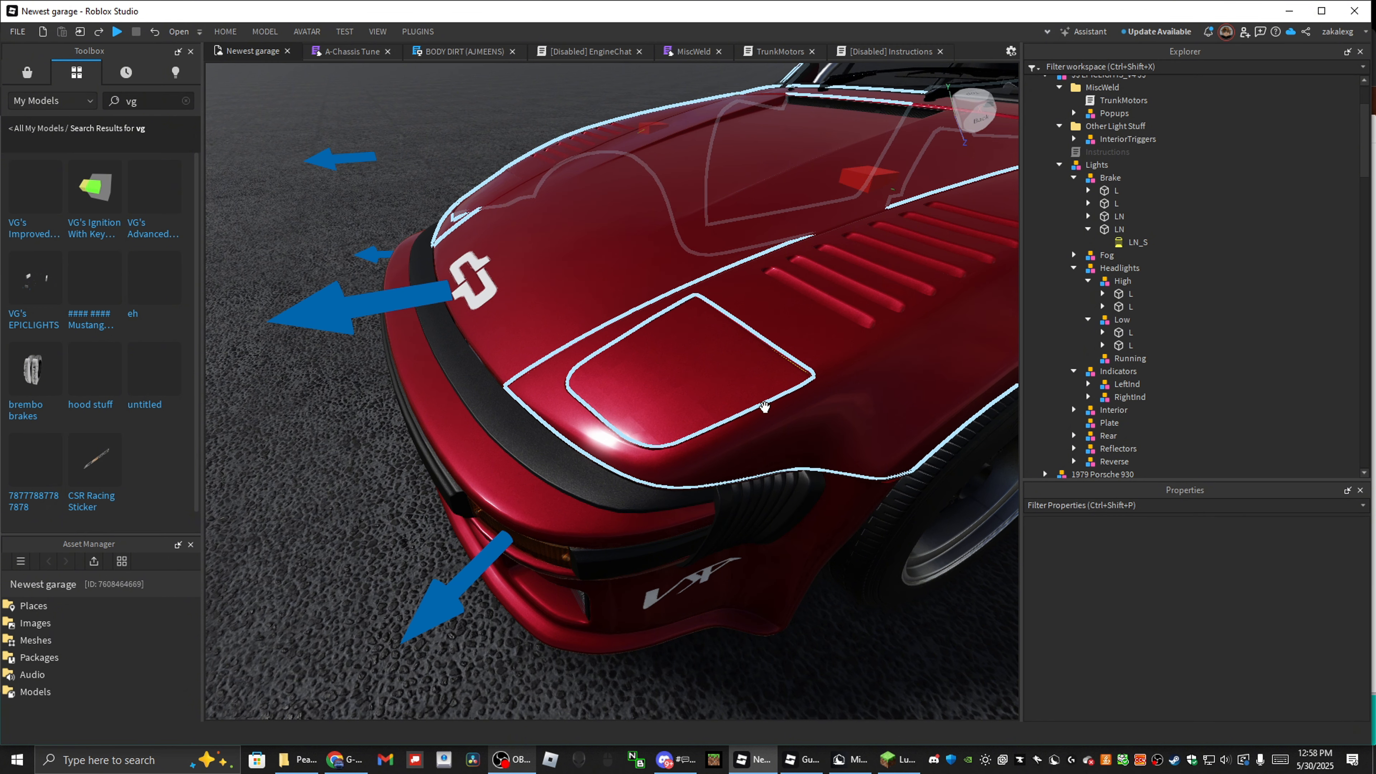
scroll(1209, 325, down, 5)
scroll(1126, 278, up, 7)
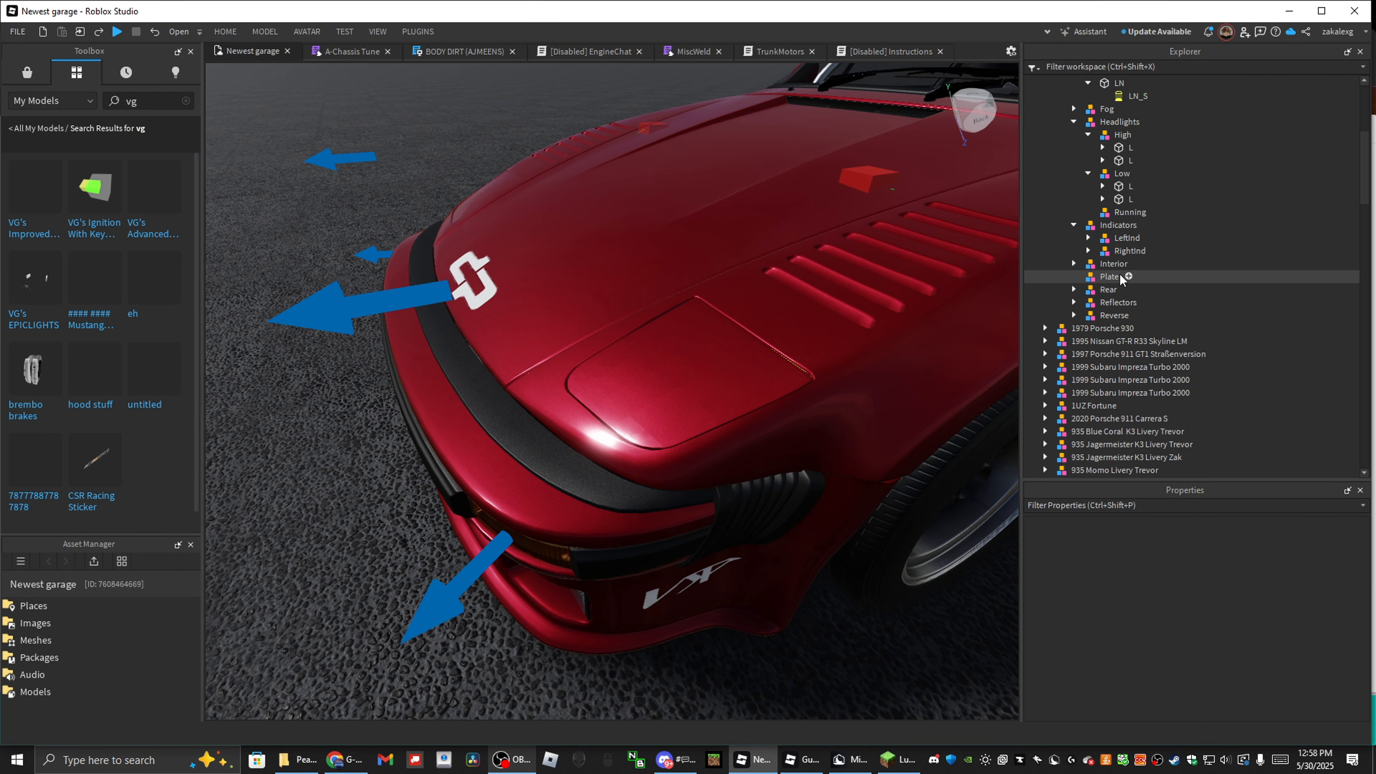
- Expand the Body group of the Porsche 930 935 Kit and test-lift its Parts model to identify the pieces
scroll(1119, 272, down, 5)
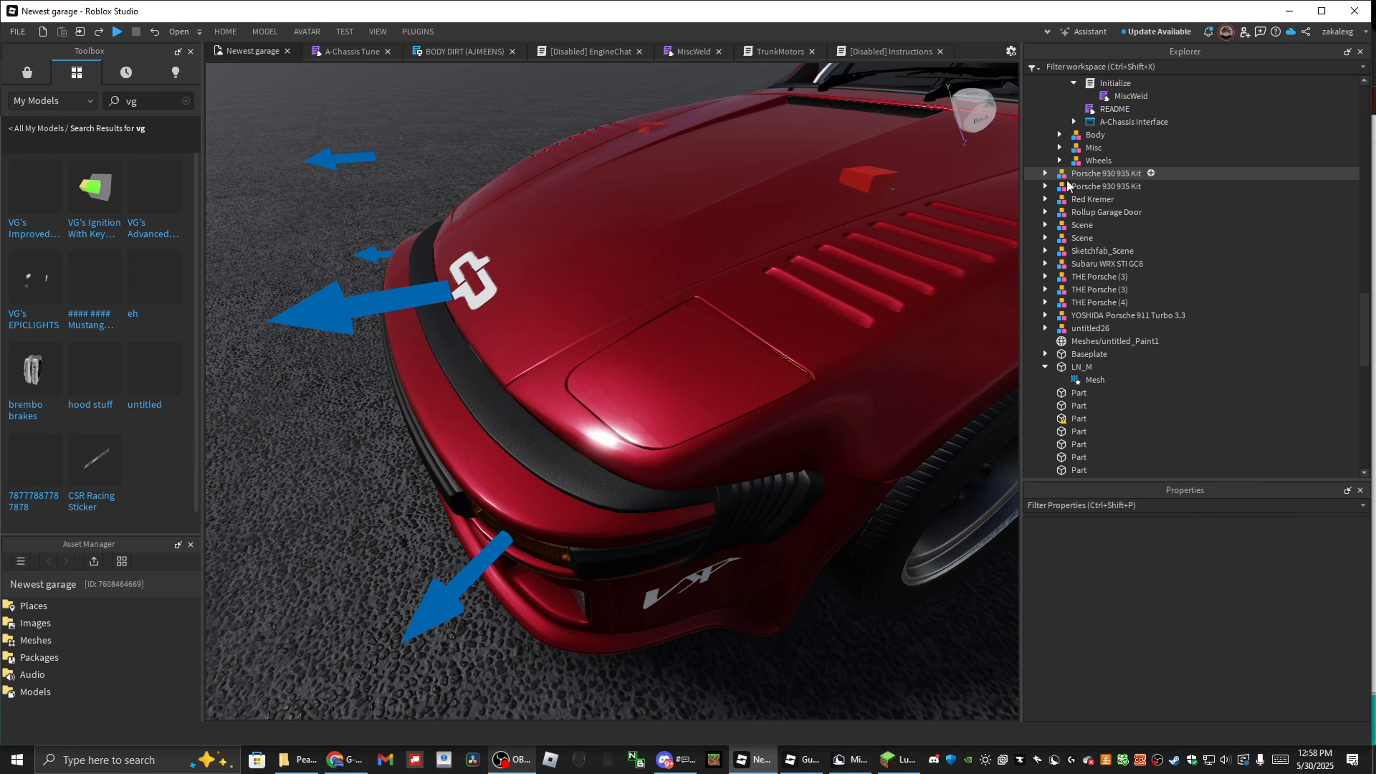
click(1059, 134)
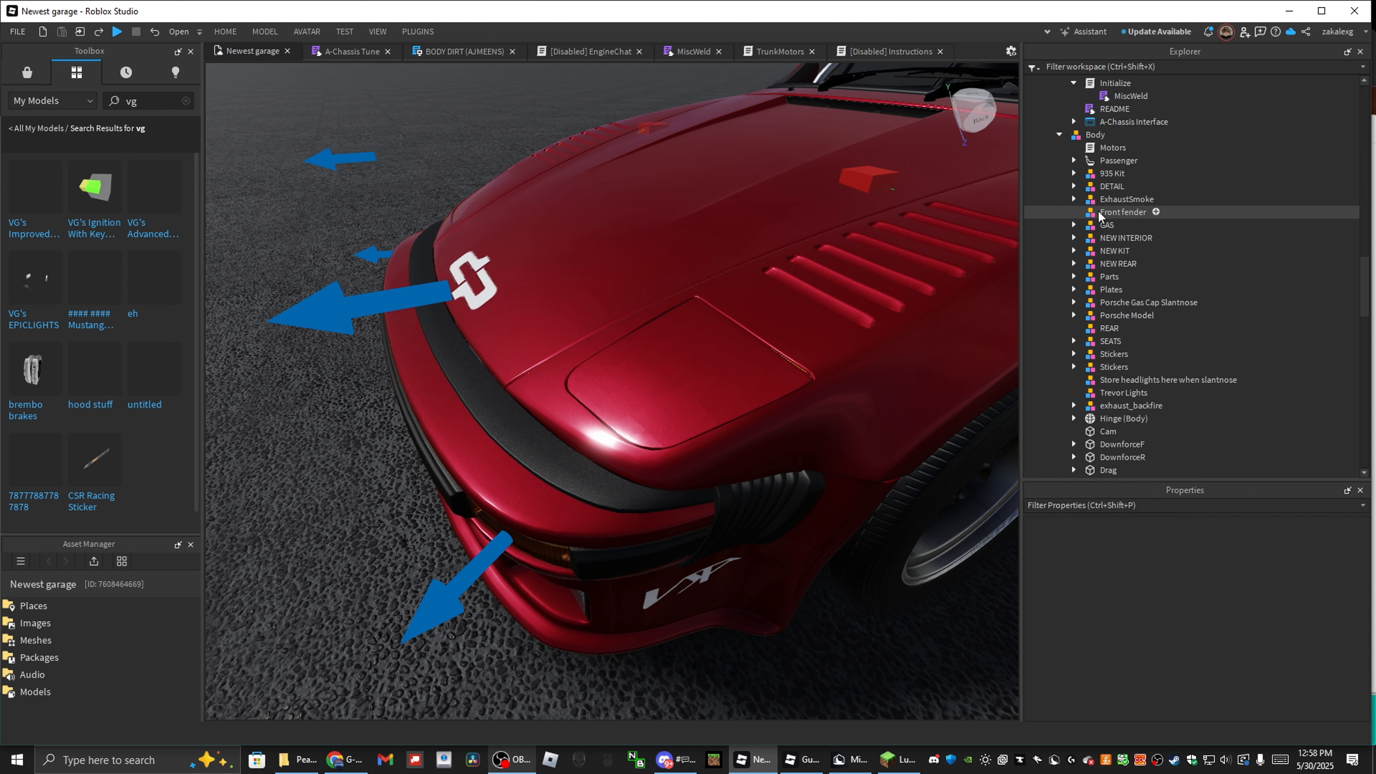
scroll(1128, 308, down, 3)
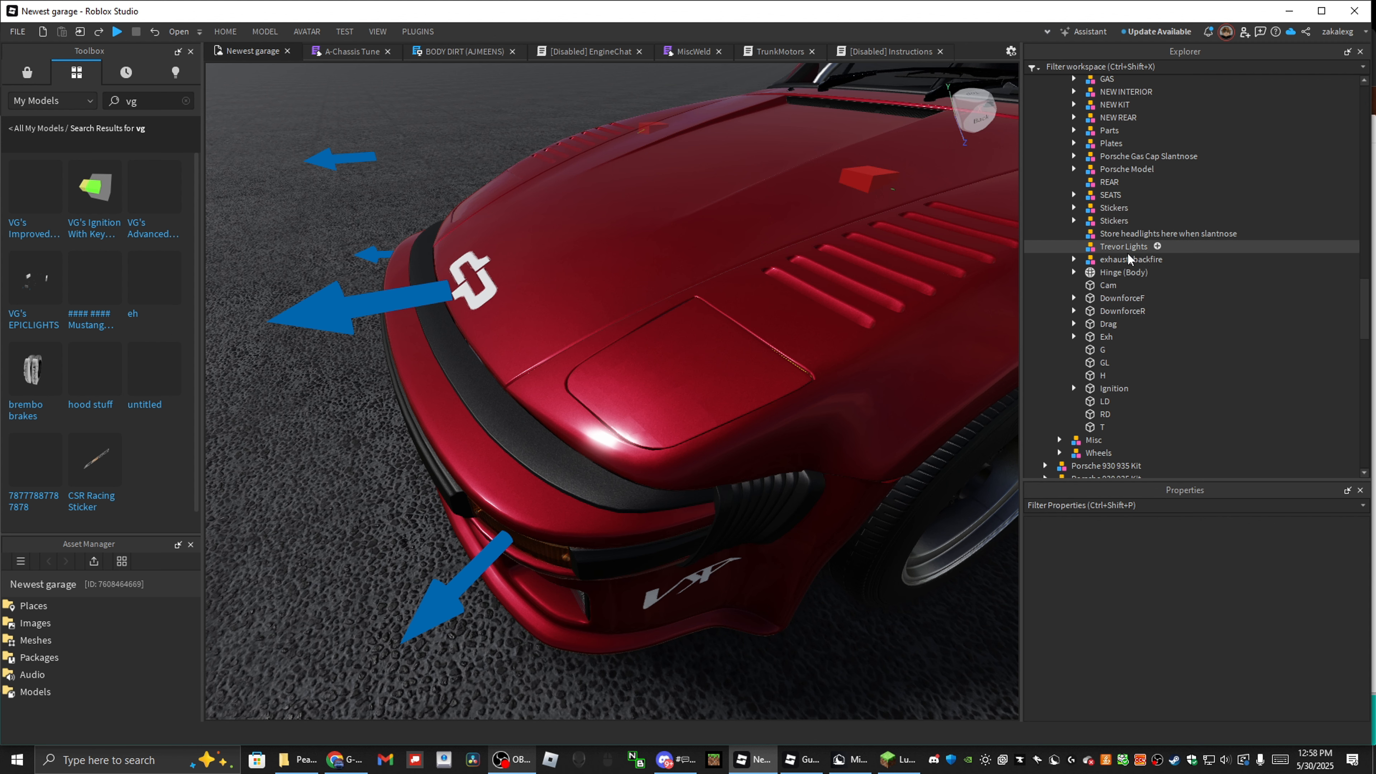
scroll(1128, 253, up, 3)
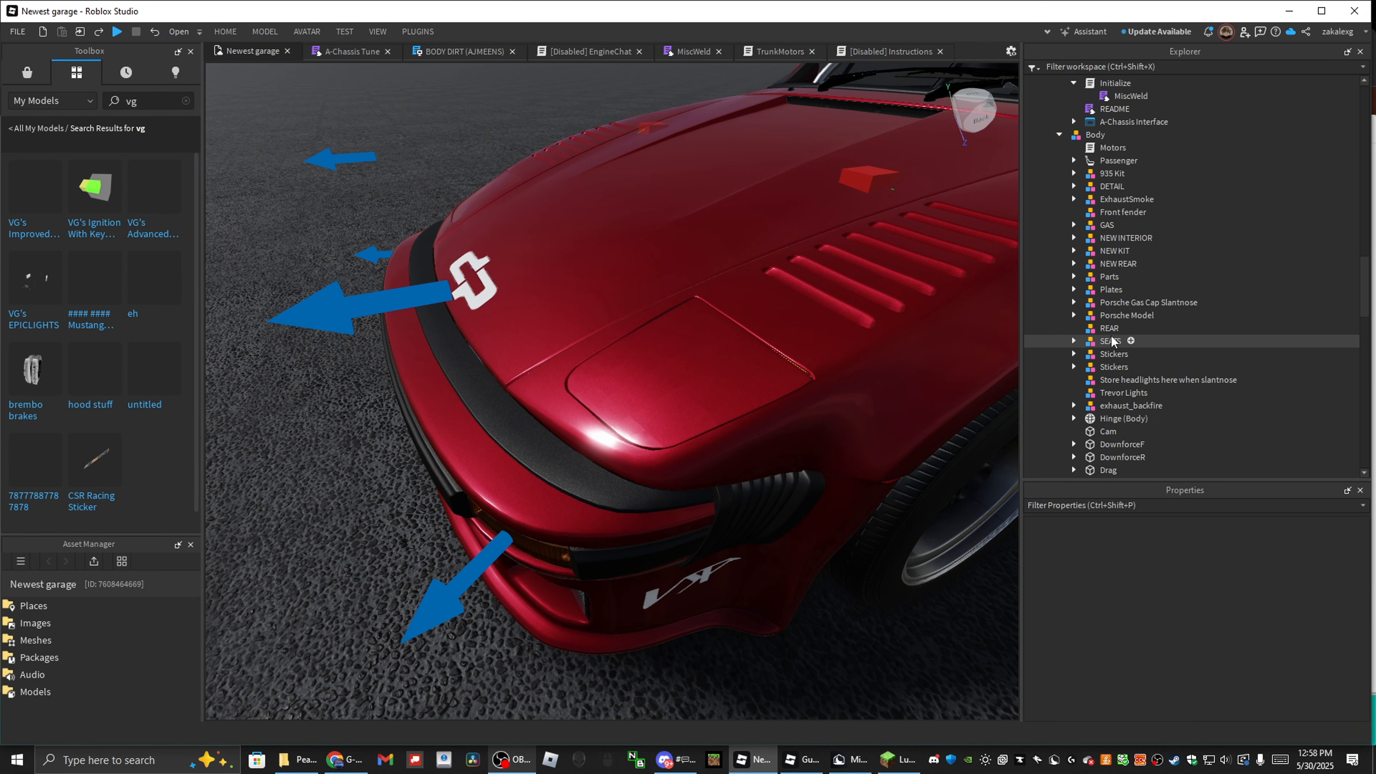
click(1109, 276)
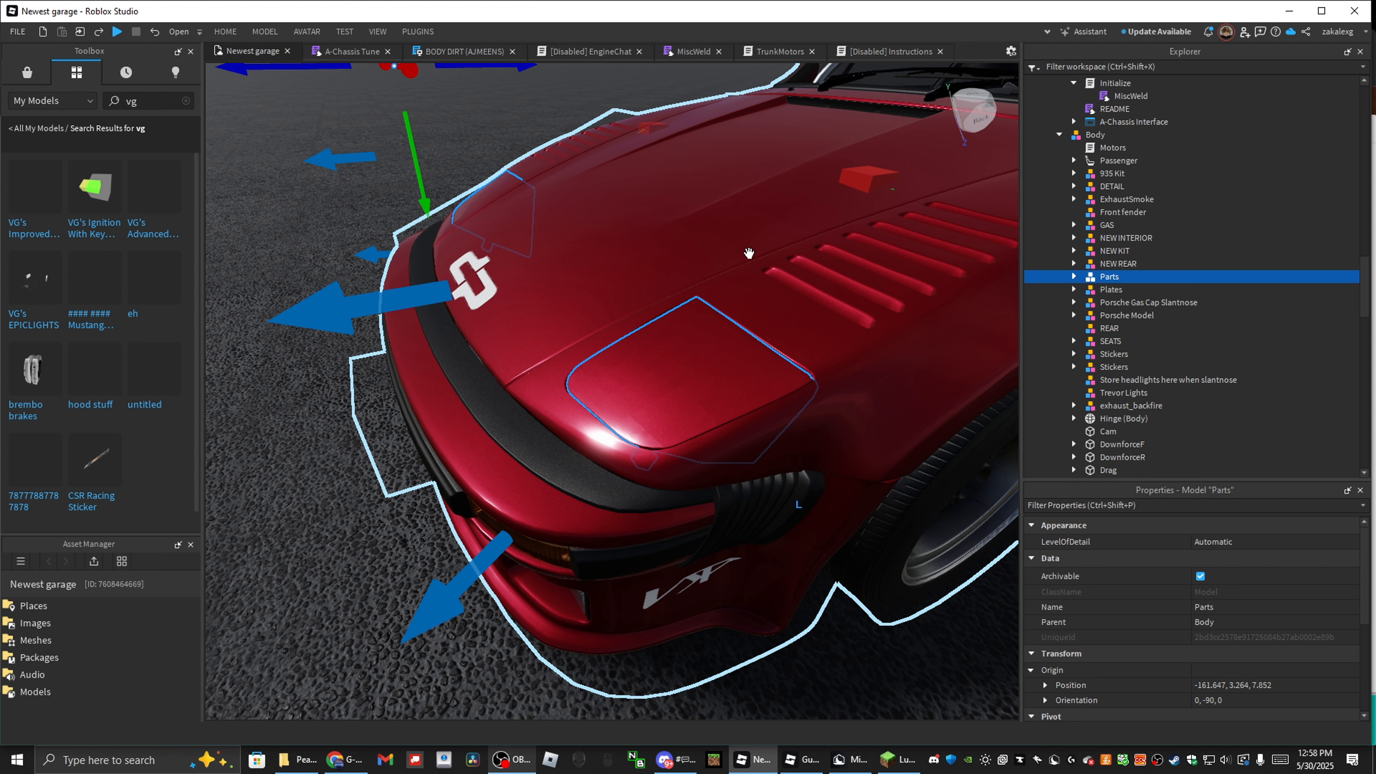
key(f)
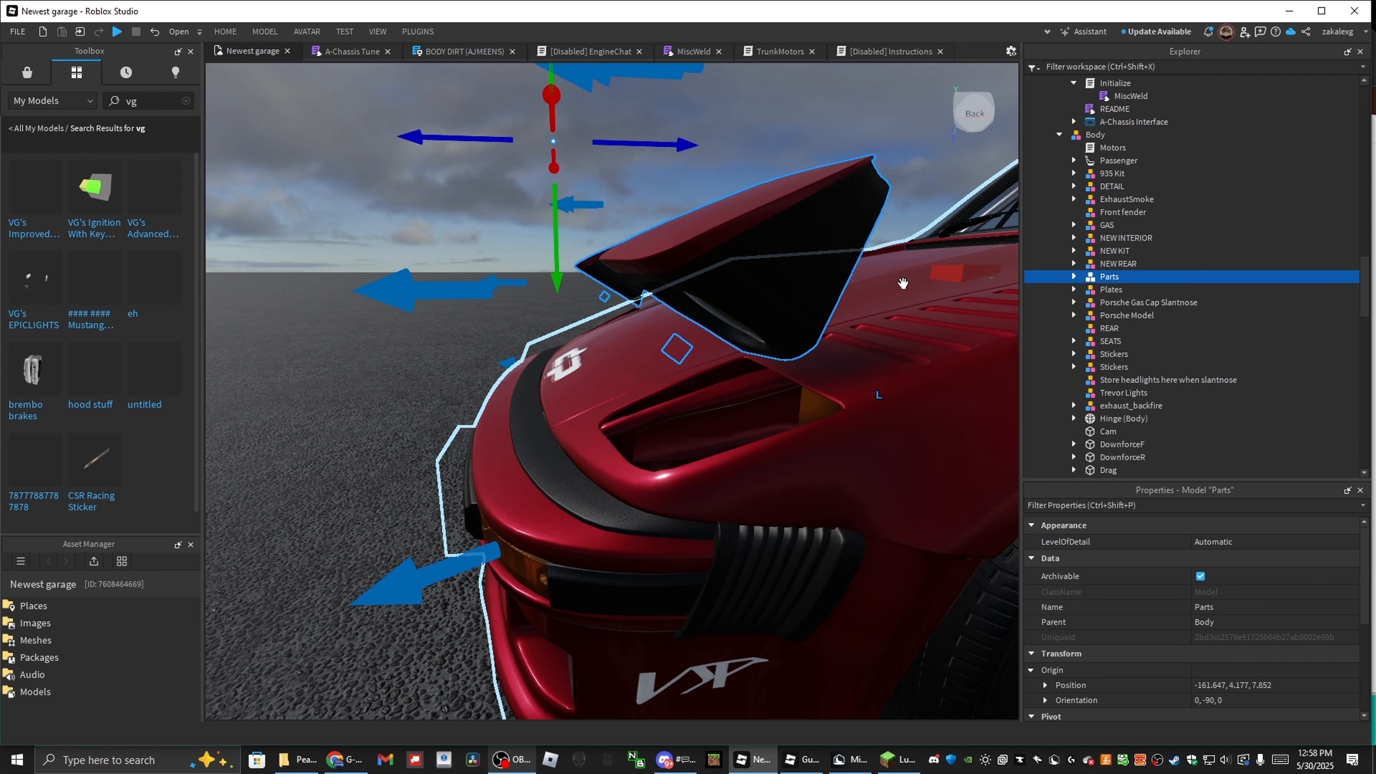
- Expand the Parts model, its Headlights group and the Model inside it
click(1074, 277)
click(1088, 289)
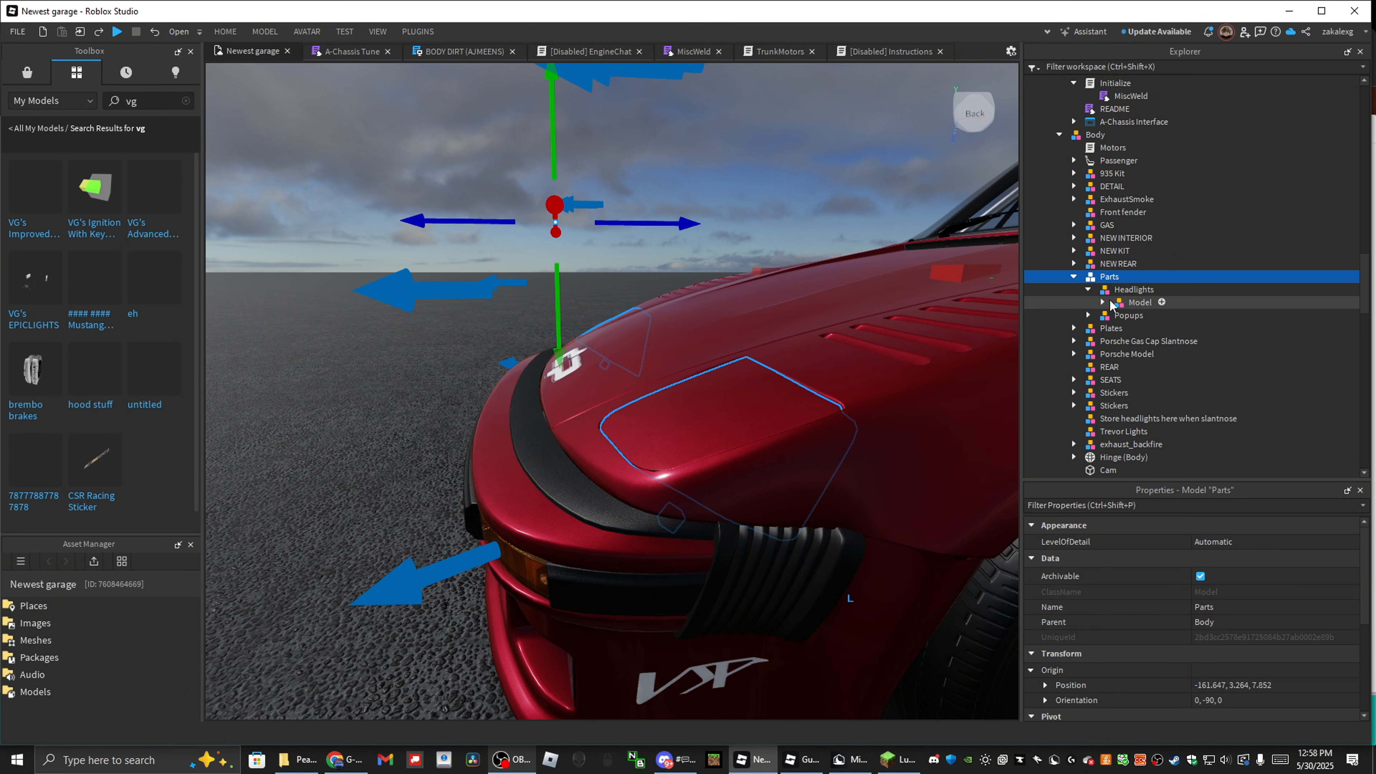
click(1103, 302)
click(1115, 292)
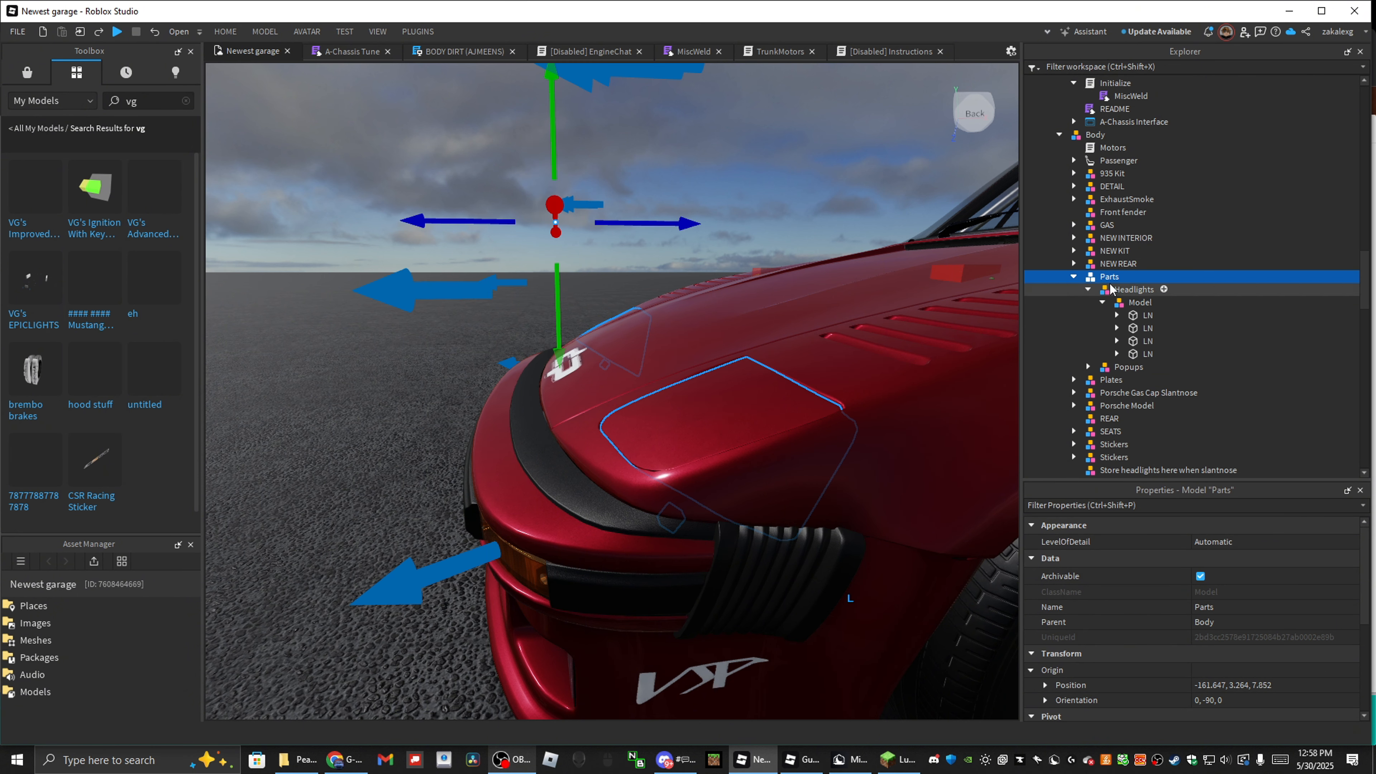
right_click(1113, 288)
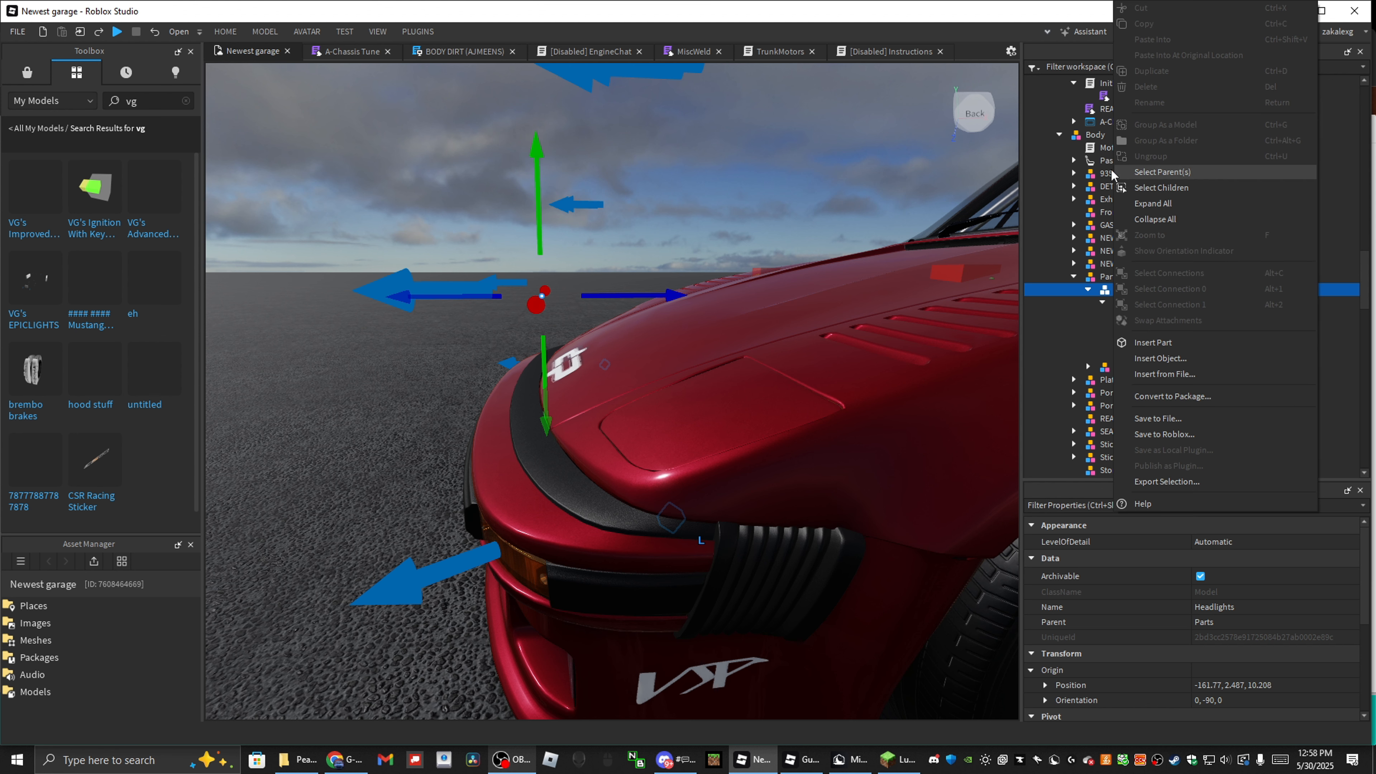
click(1113, 172)
click(1130, 291)
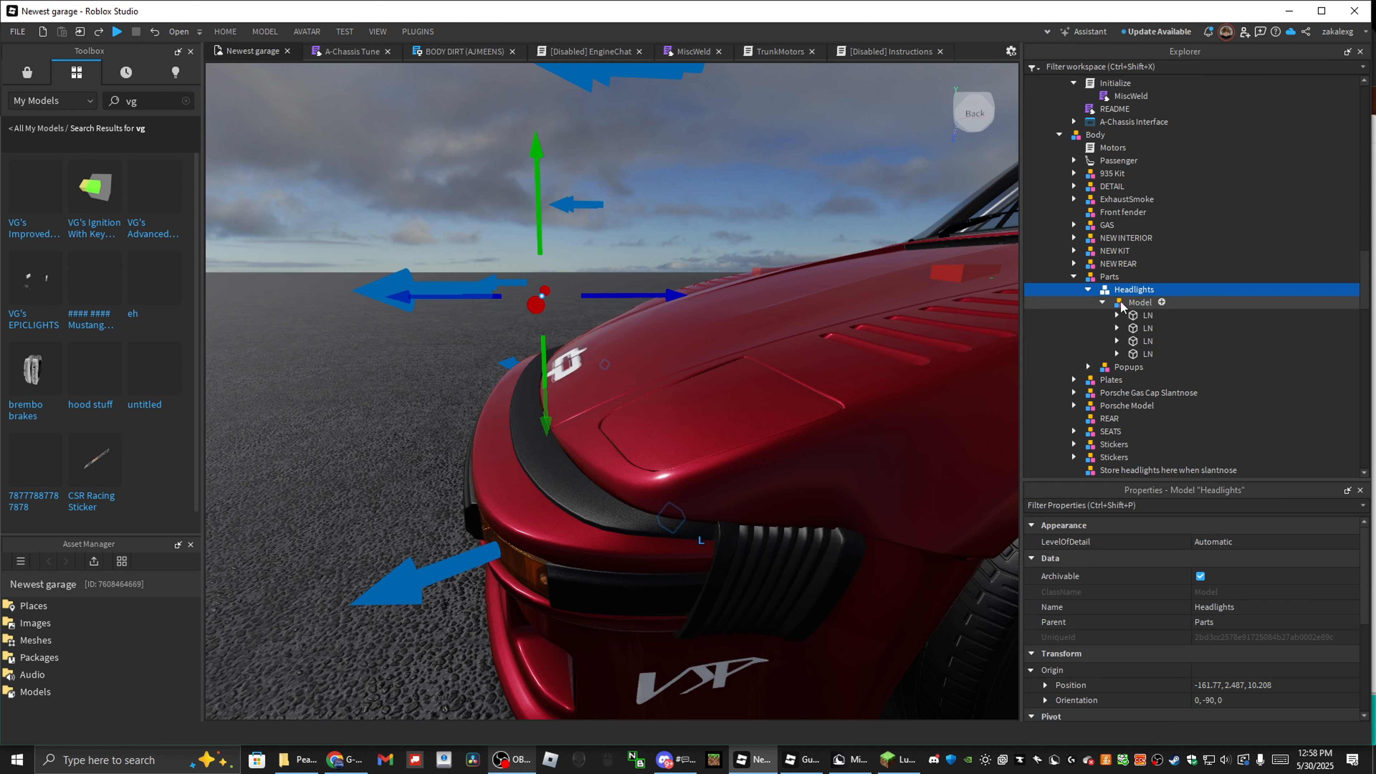
right_click(1128, 296)
click(1162, 235)
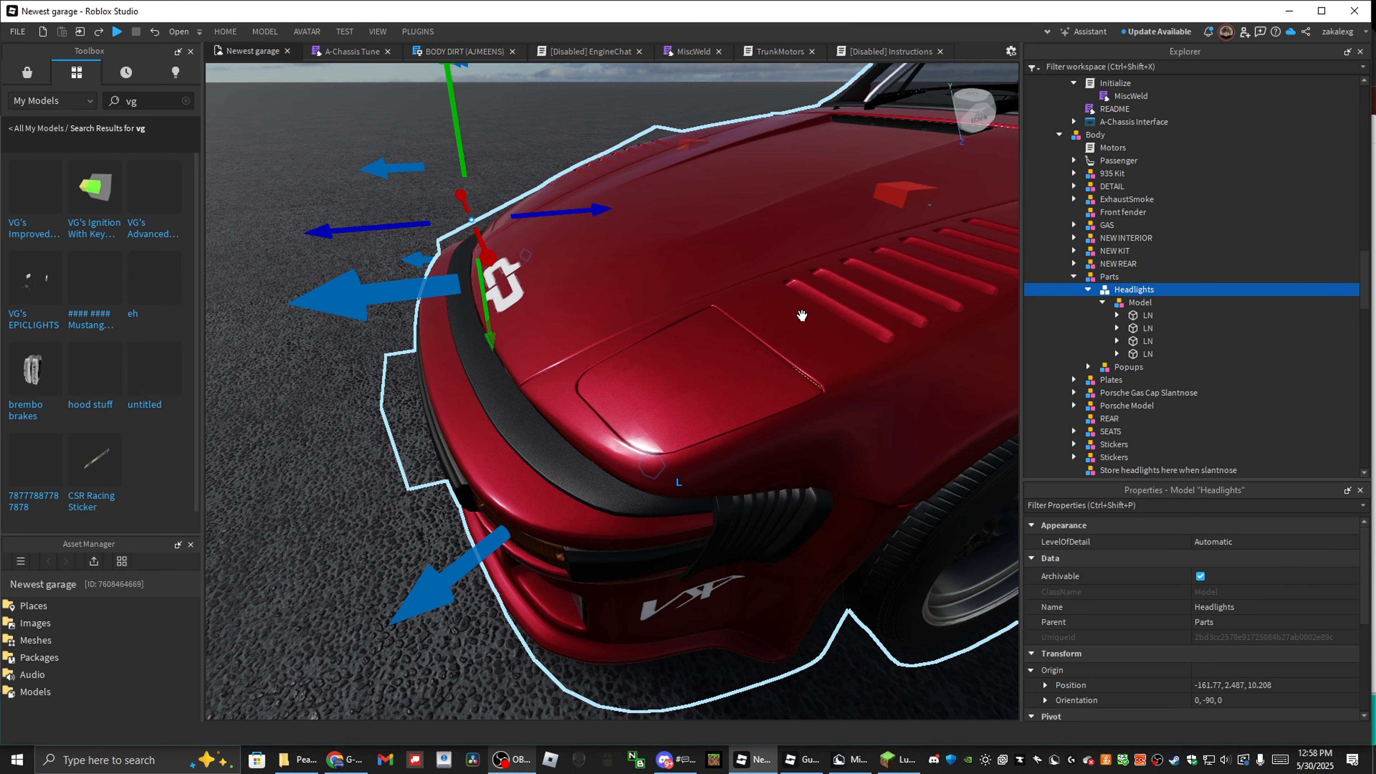
right_click(1117, 290)
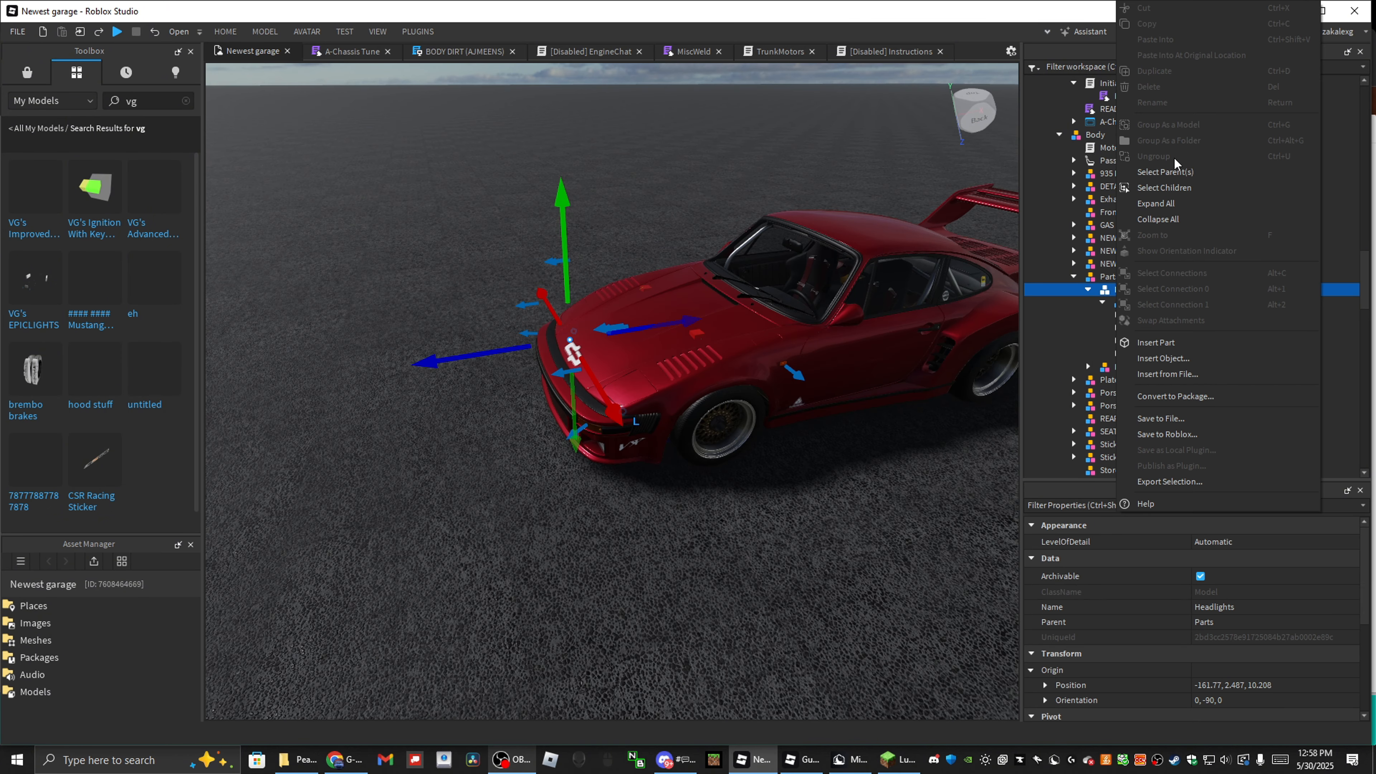
click(822, 464)
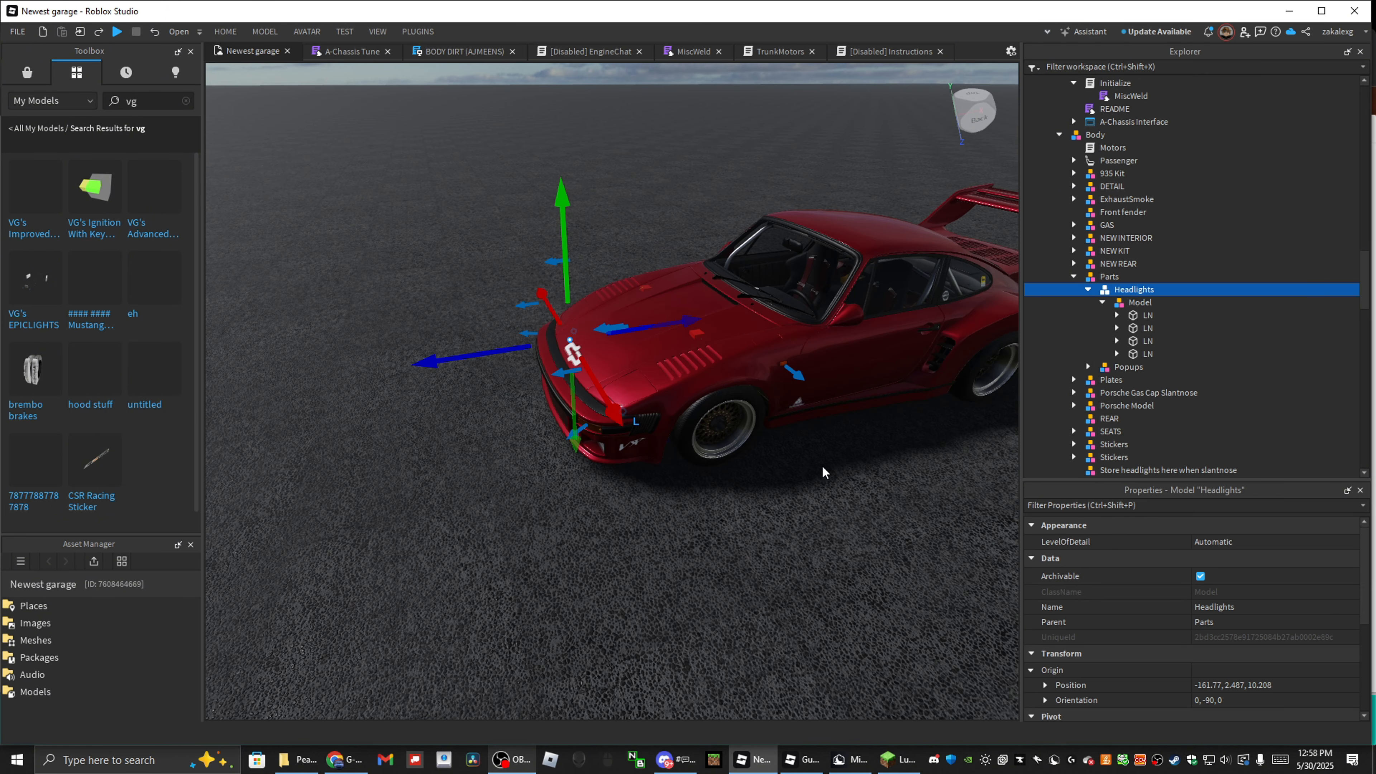
right_click(1119, 293)
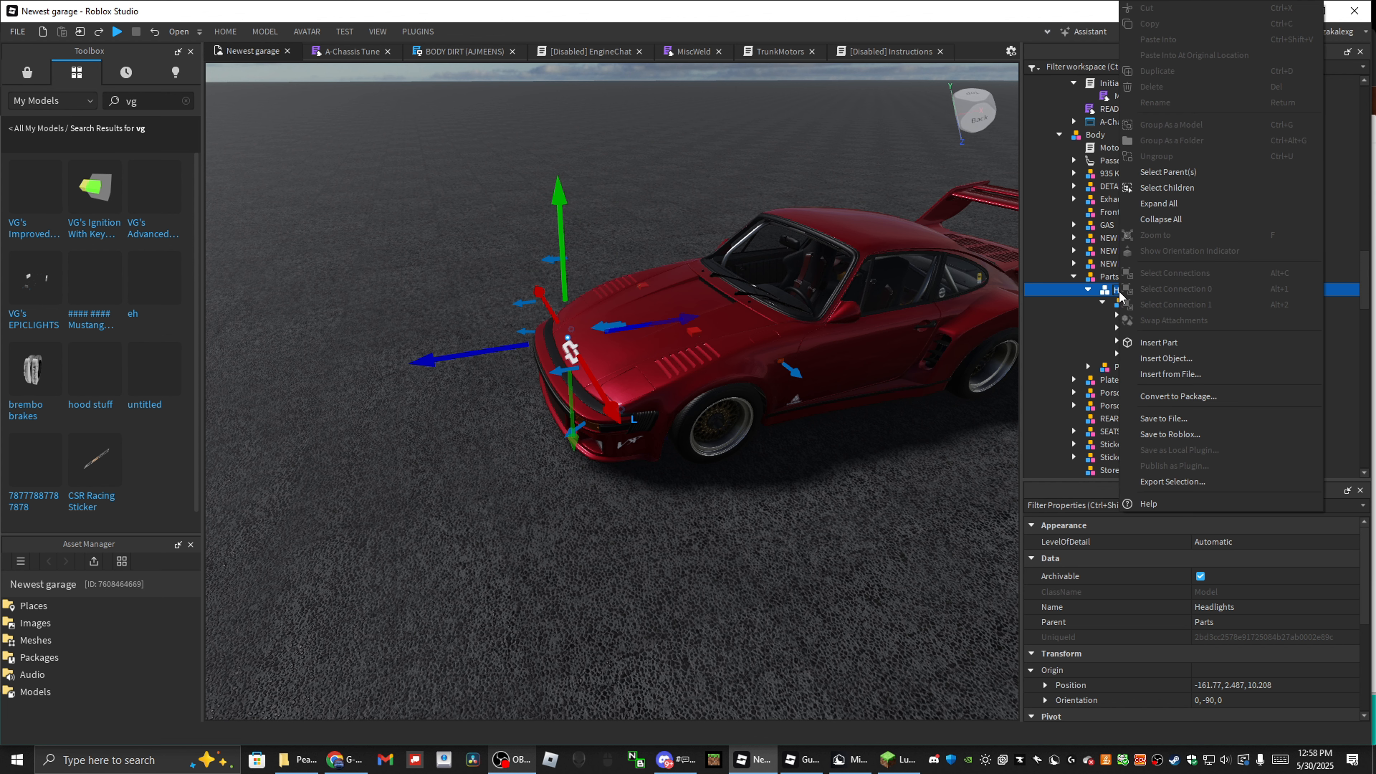
click(851, 457)
click(1134, 379)
click(1123, 369)
right_click(1123, 369)
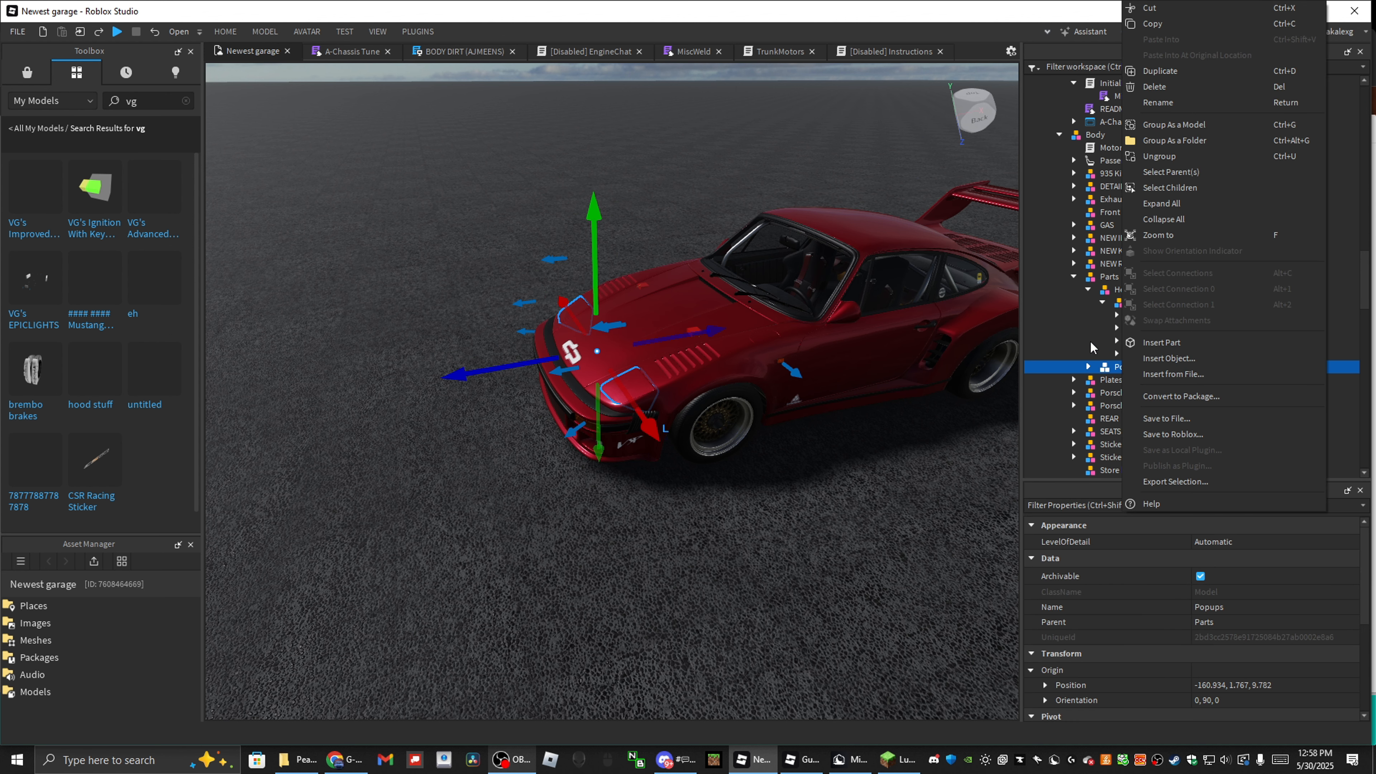
click(1095, 350)
- Delete the old Headlights group from the Parts model in the car's Body
click(1125, 293)
right_click(1122, 293)
click(1164, 107)
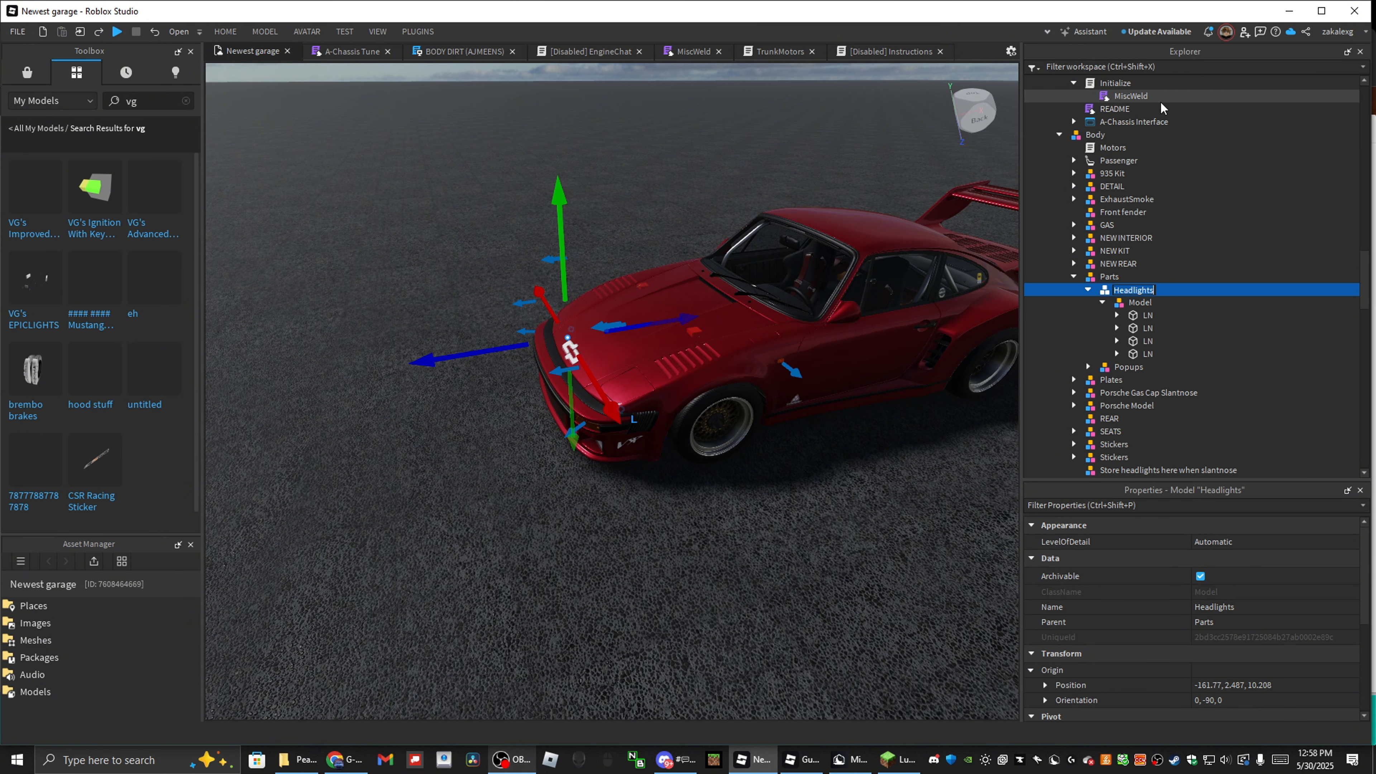
right_click(1118, 294)
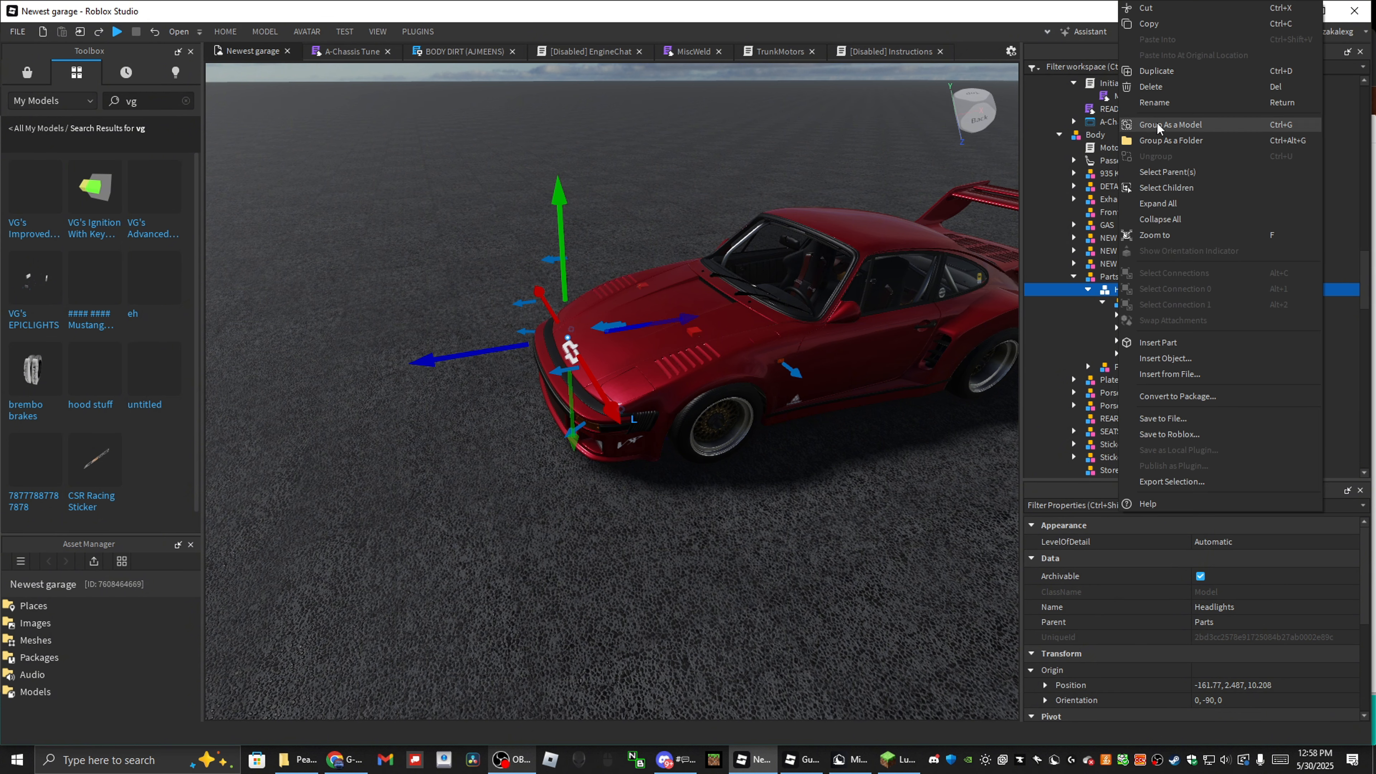
click(1150, 90)
- Try raising the Popups group off the hood, then undo the move
click(1114, 293)
right_drag(680, 526, 679, 524)
scroll(678, 524, up, 3)
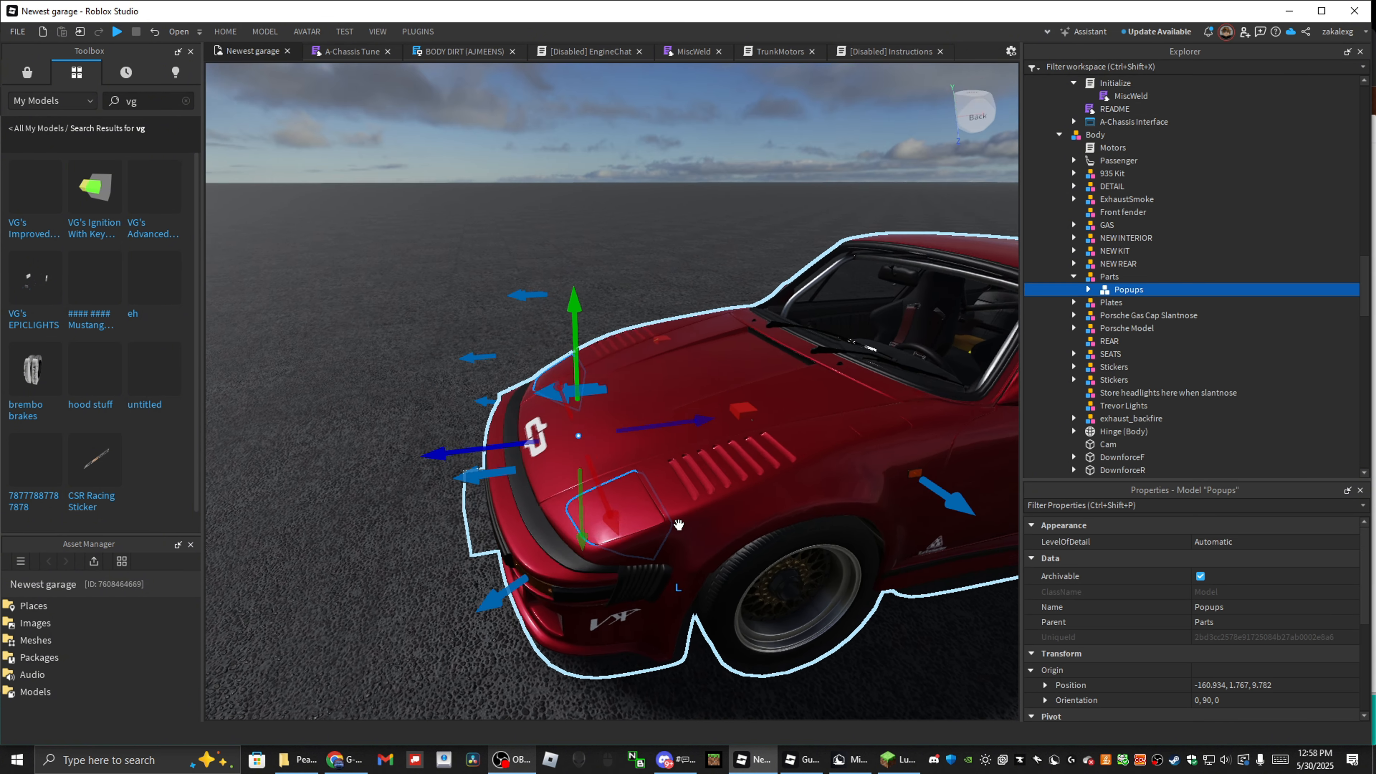
scroll(678, 524, up, 3)
drag(566, 301, 550, 153)
key(a)
right_drag(654, 214, 655, 220)
key(w)
key(s)
key(w)
key(a)
key(s)
key(ctrl+z)
key(s)
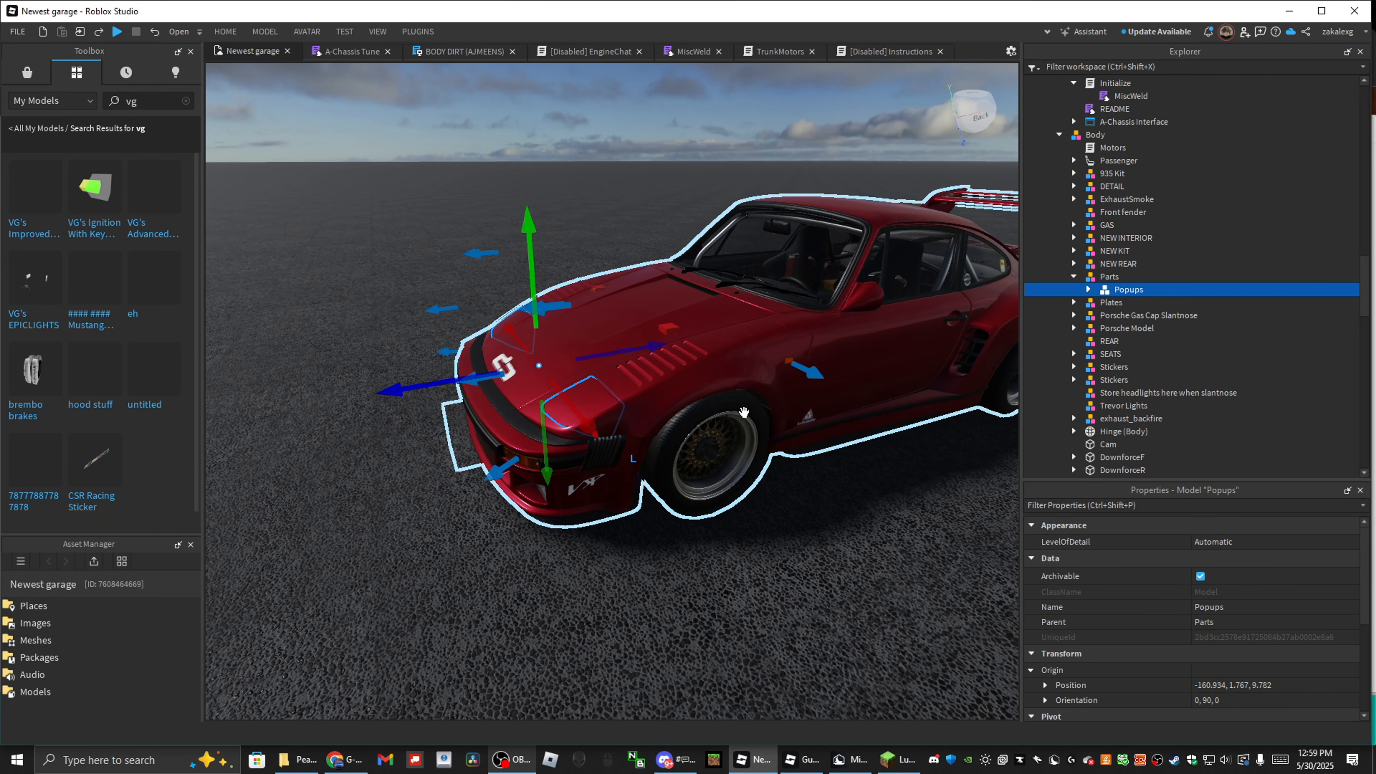
- Select the Popups model in the Epiclights MiscWeld folder after checking where it and its Hinge part sit behind the car
right_drag(862, 435, 829, 442)
key(s)
key(d)
click(830, 442)
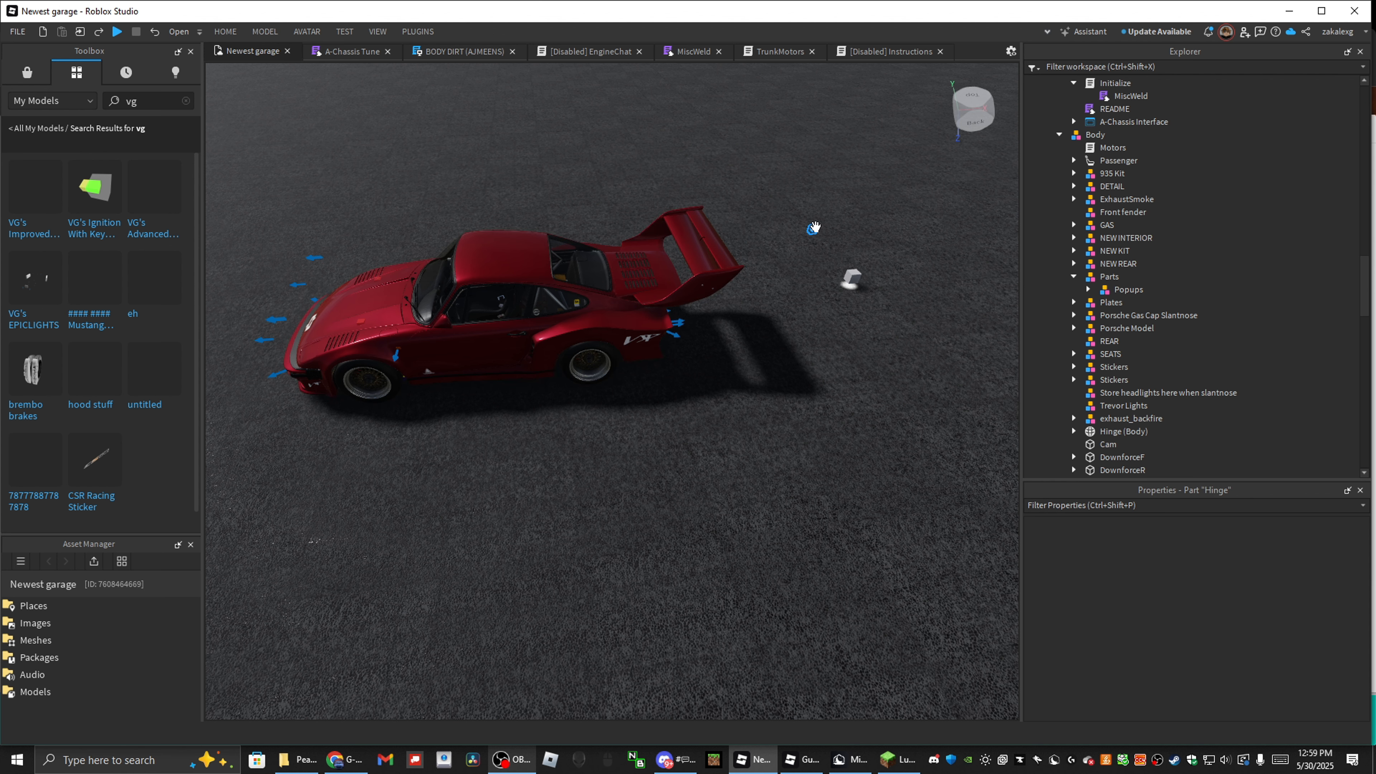
scroll(1158, 225, up, 3)
click(1110, 190)
right_drag(913, 235, 913, 243)
drag(910, 283, 1013, 282)
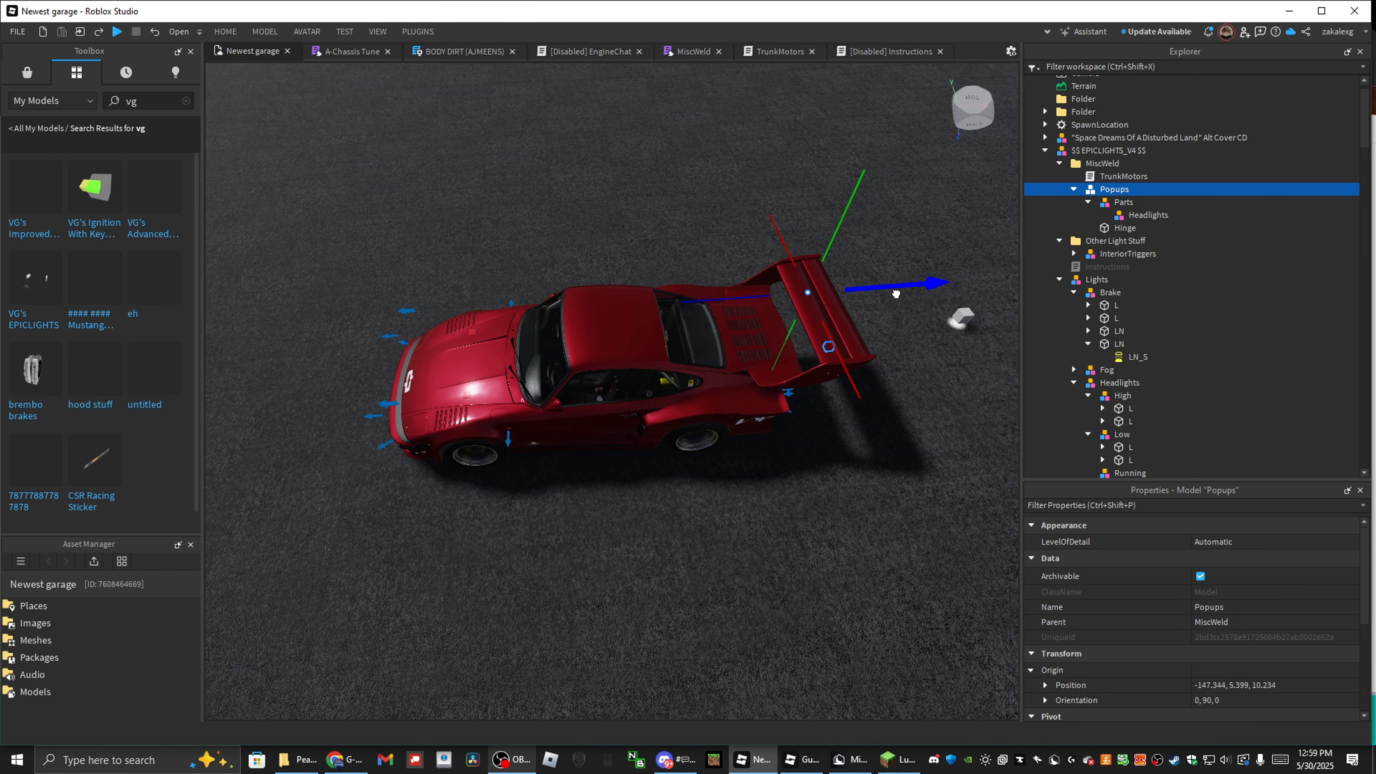
click(1112, 229)
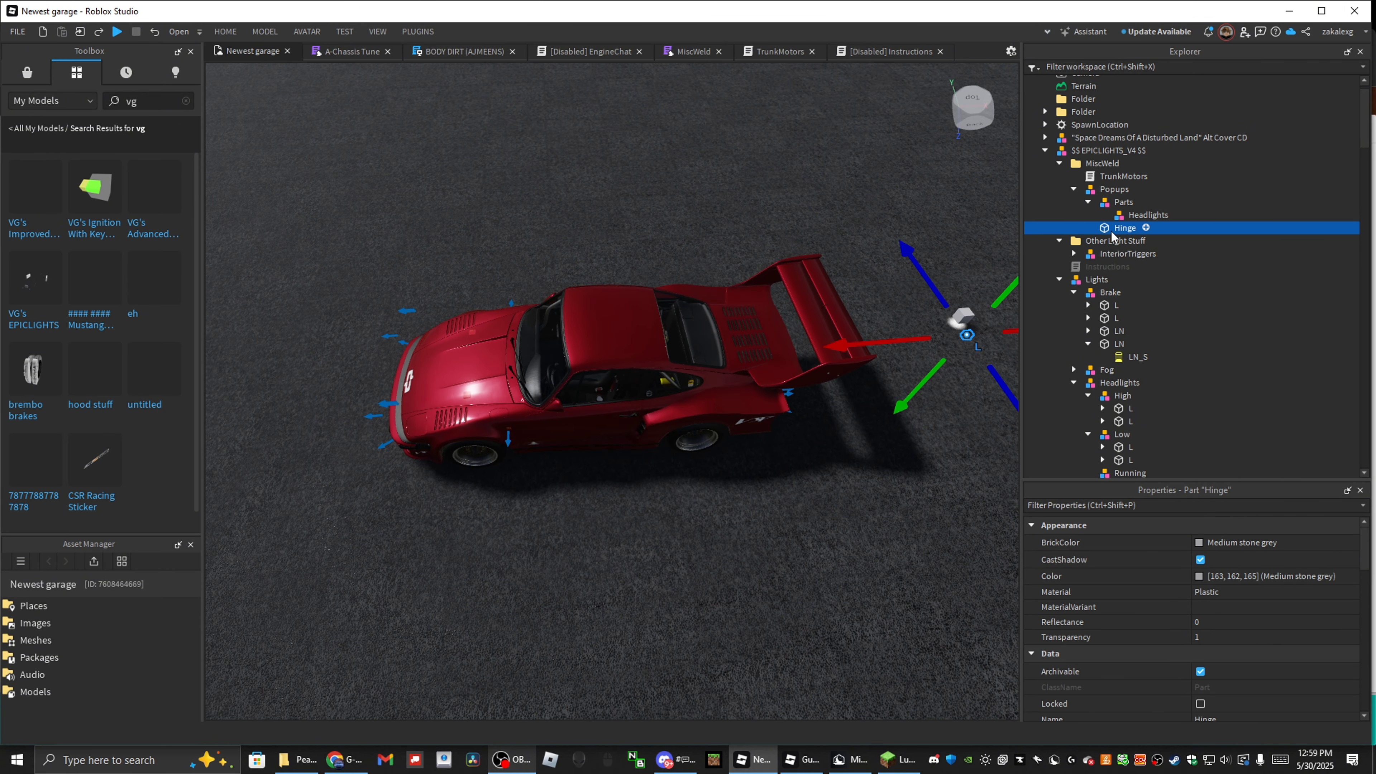
click(1105, 189)
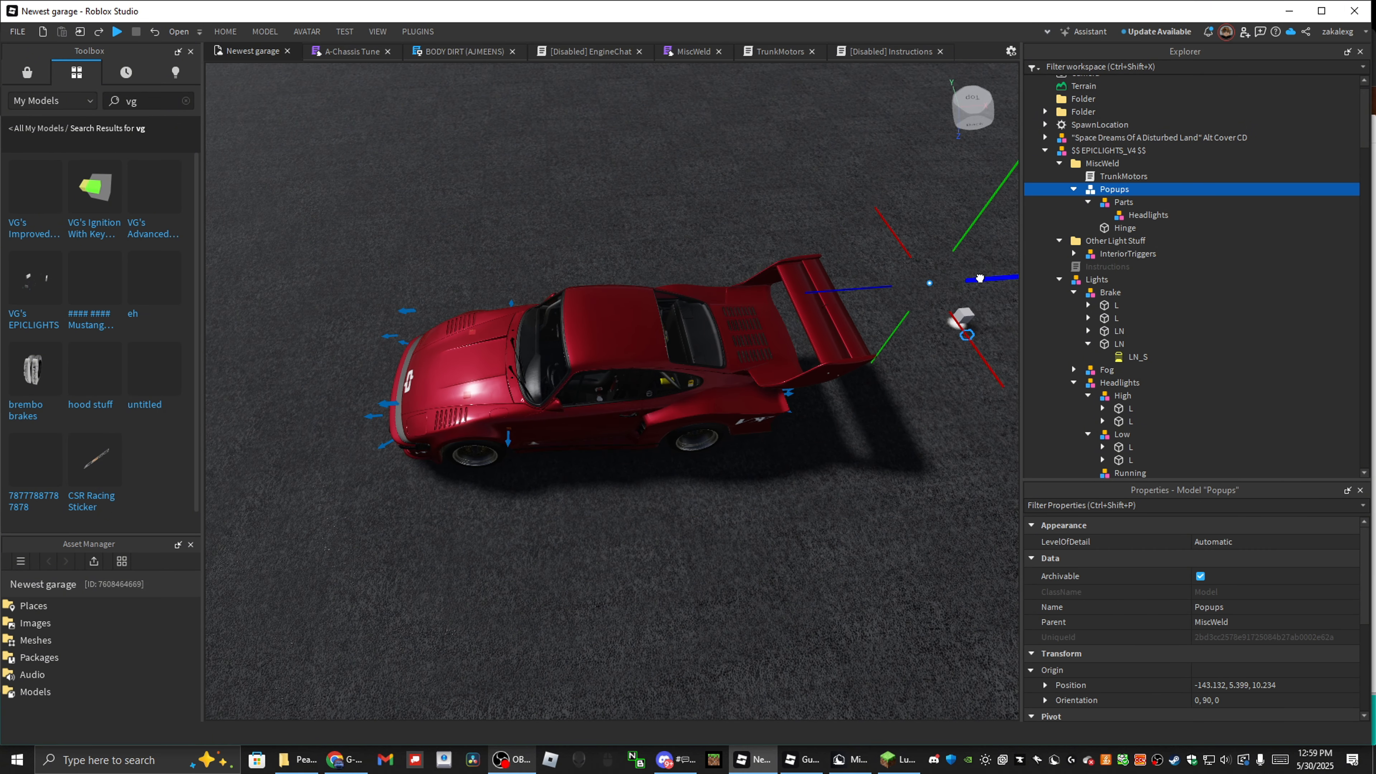
- Move the Popups model onto the front of the car's hood, to about -161.349, 2.548, 8.047
key(a)
drag(980, 278, 598, 320)
key(w)
right_drag(595, 316, 641, 282)
key(w)
right_drag(653, 400, 650, 411)
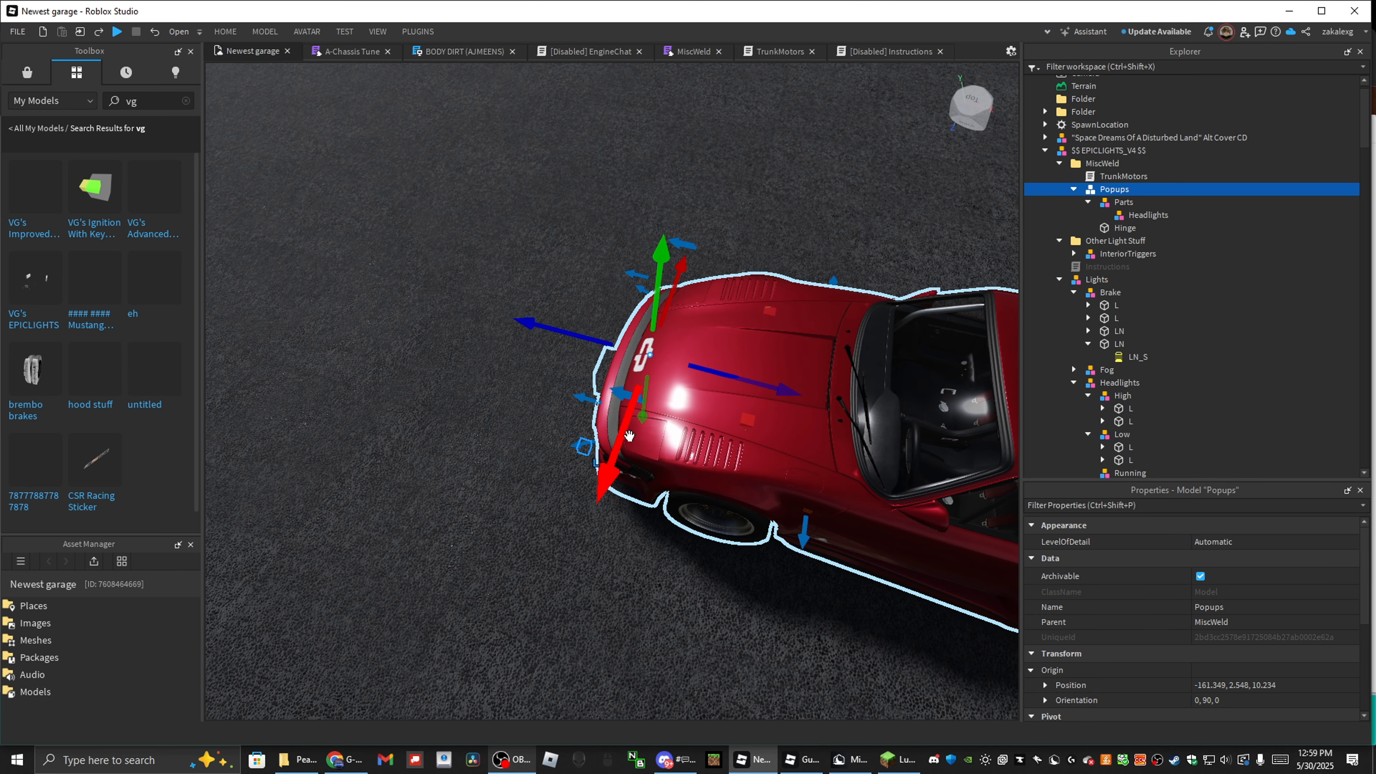
drag(617, 444, 654, 368)
scroll(658, 374, up, 5)
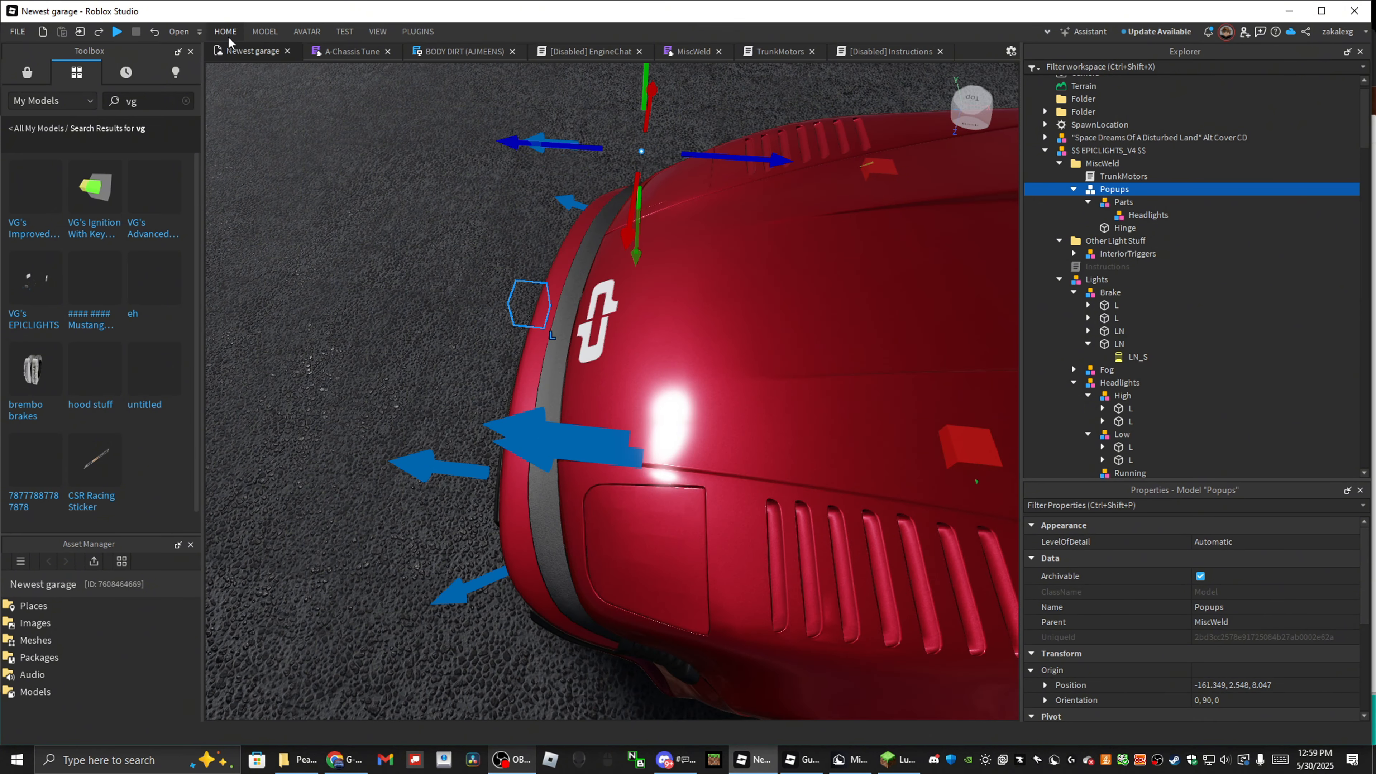
- Rotate the Popups model 180° about the vertical axis to an orientation of 0, -90, 0
click(229, 33)
click(193, 69)
right_drag(328, 160, 528, 187)
key(s)
drag(631, 349, 568, 369)
click(263, 34)
right_drag(609, 302, 623, 316)
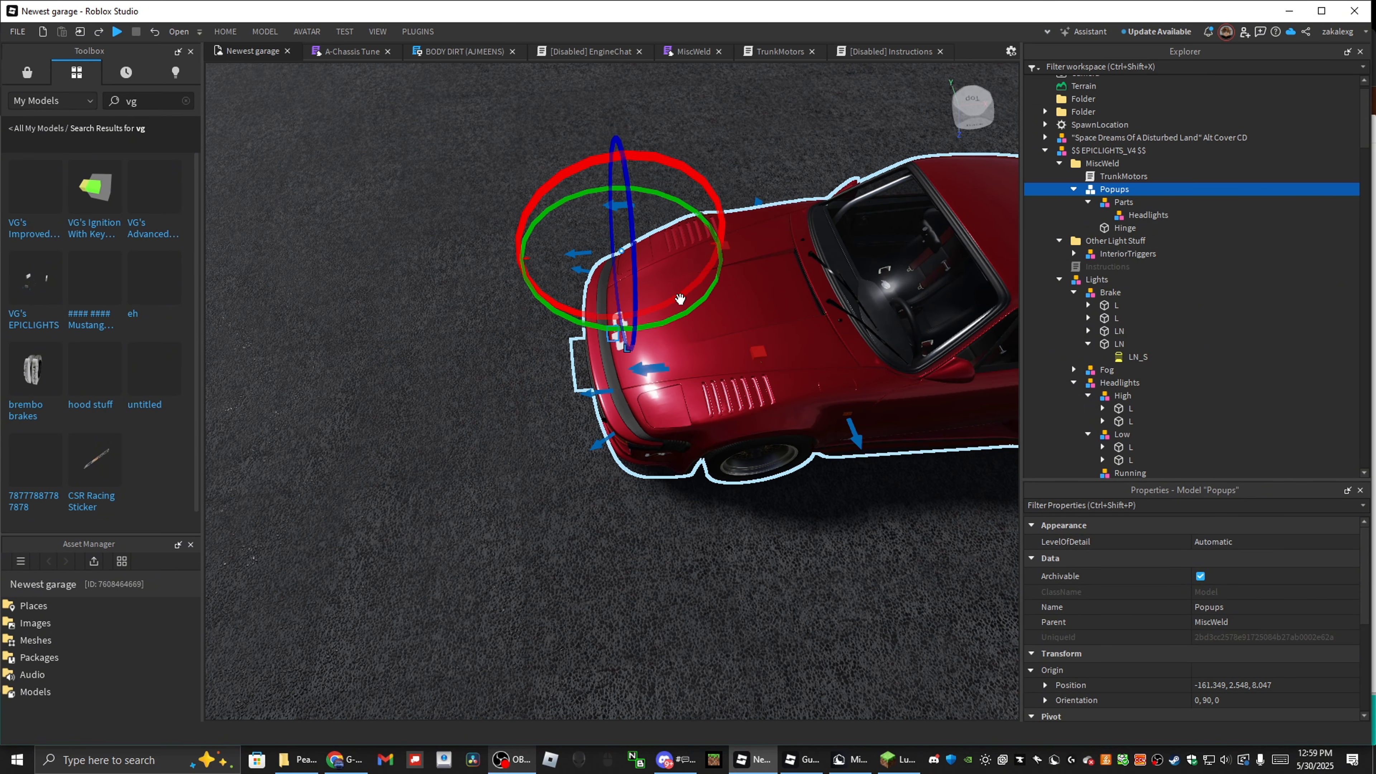
drag(709, 299, 613, 200)
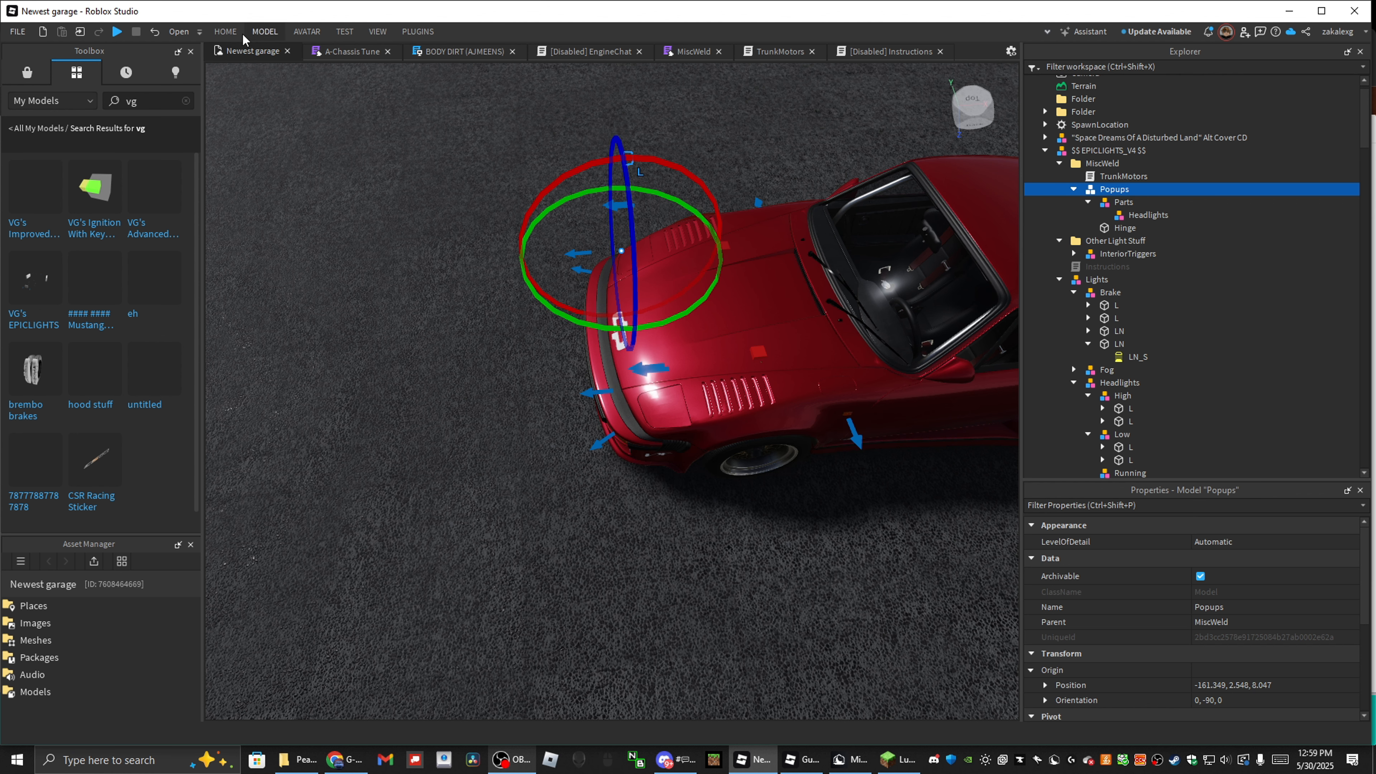
- Slide the Popups model sideways across the hood until its hinge sits near the car's centreline
click(227, 31)
key(ctrl+2)
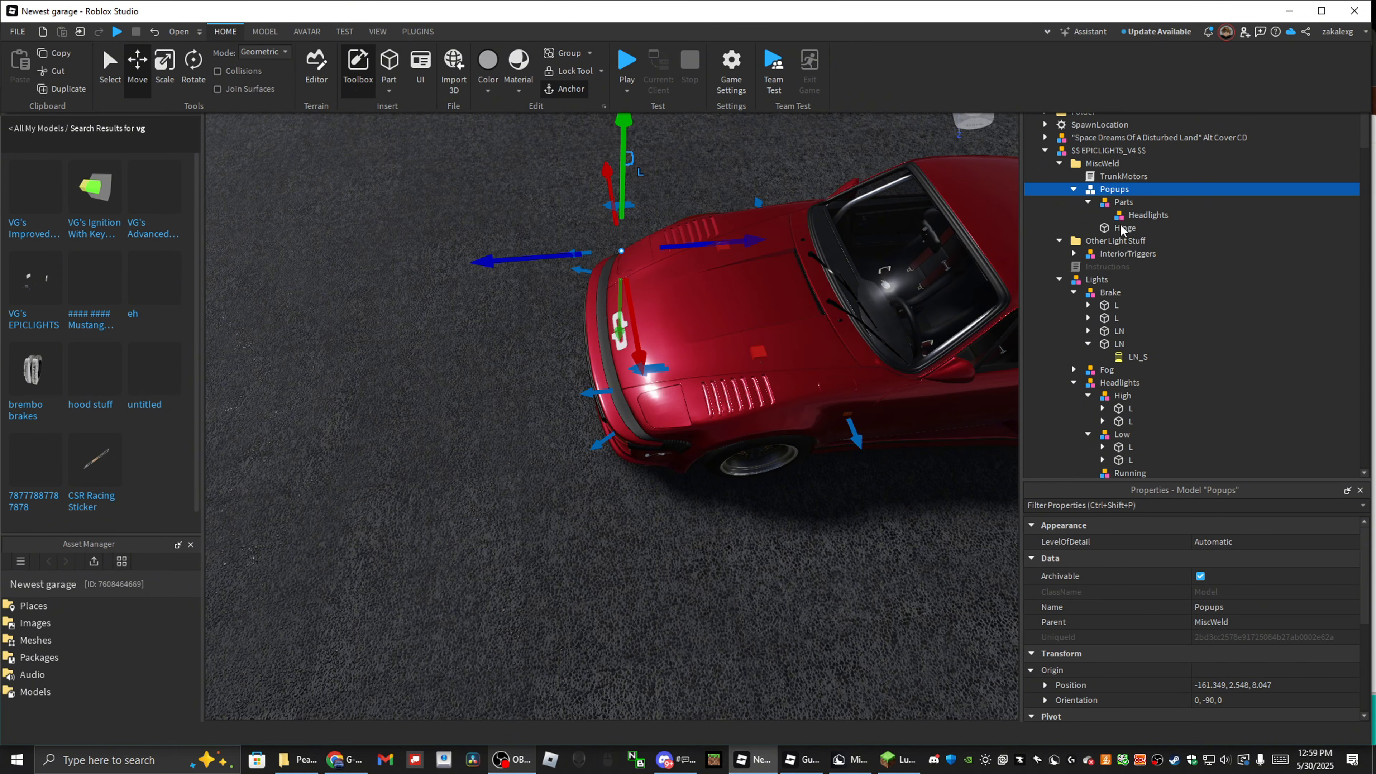
right_drag(607, 266, 610, 268)
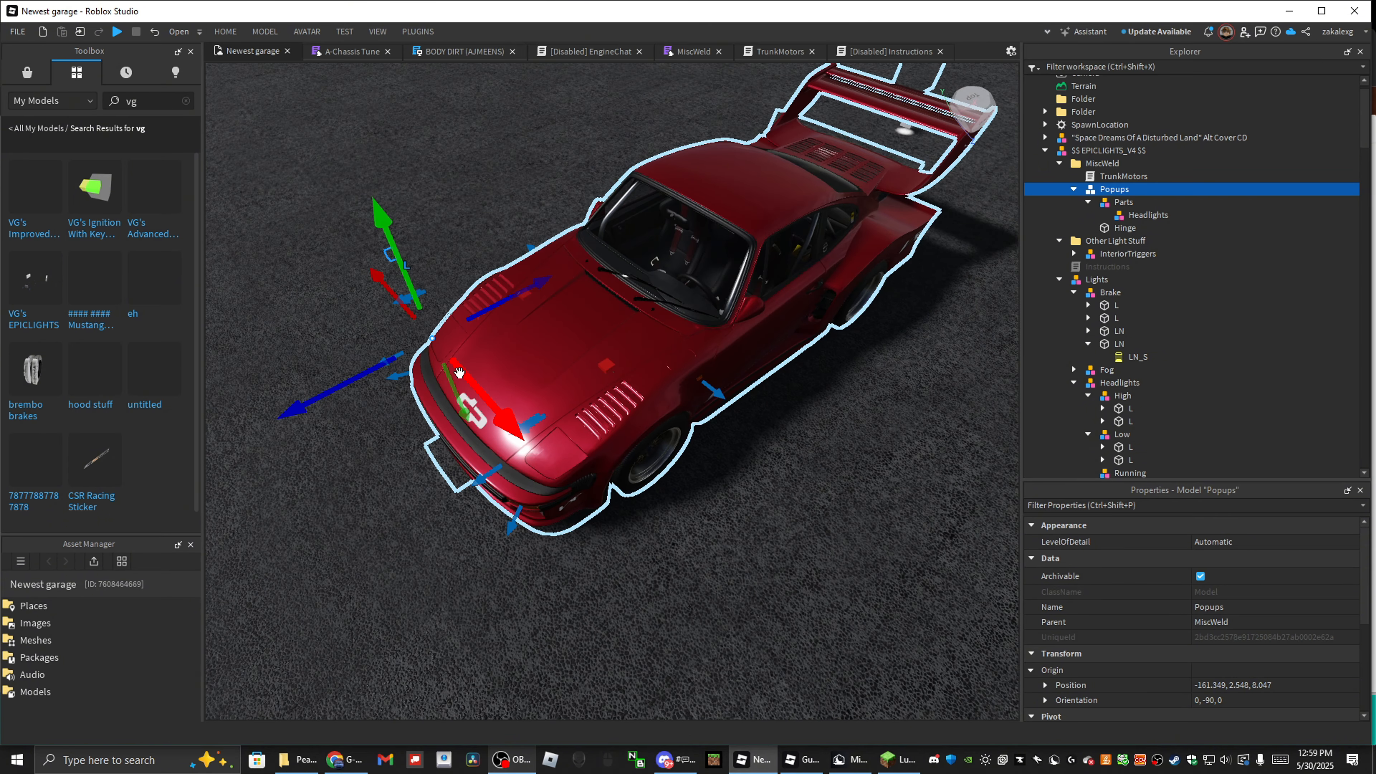
drag(460, 373, 614, 458)
right_drag(617, 446, 610, 442)
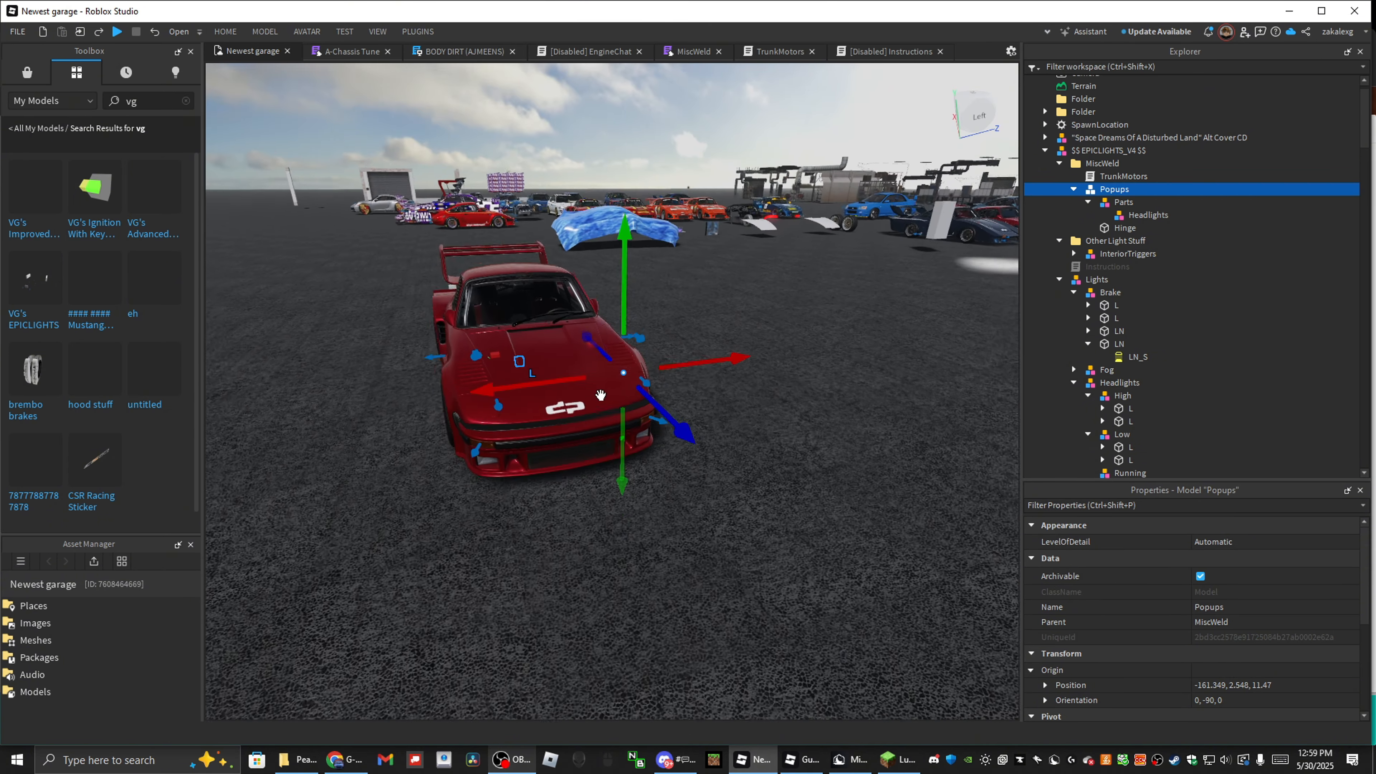
right_drag(601, 394, 623, 347)
key(w)
drag(639, 315, 751, 340)
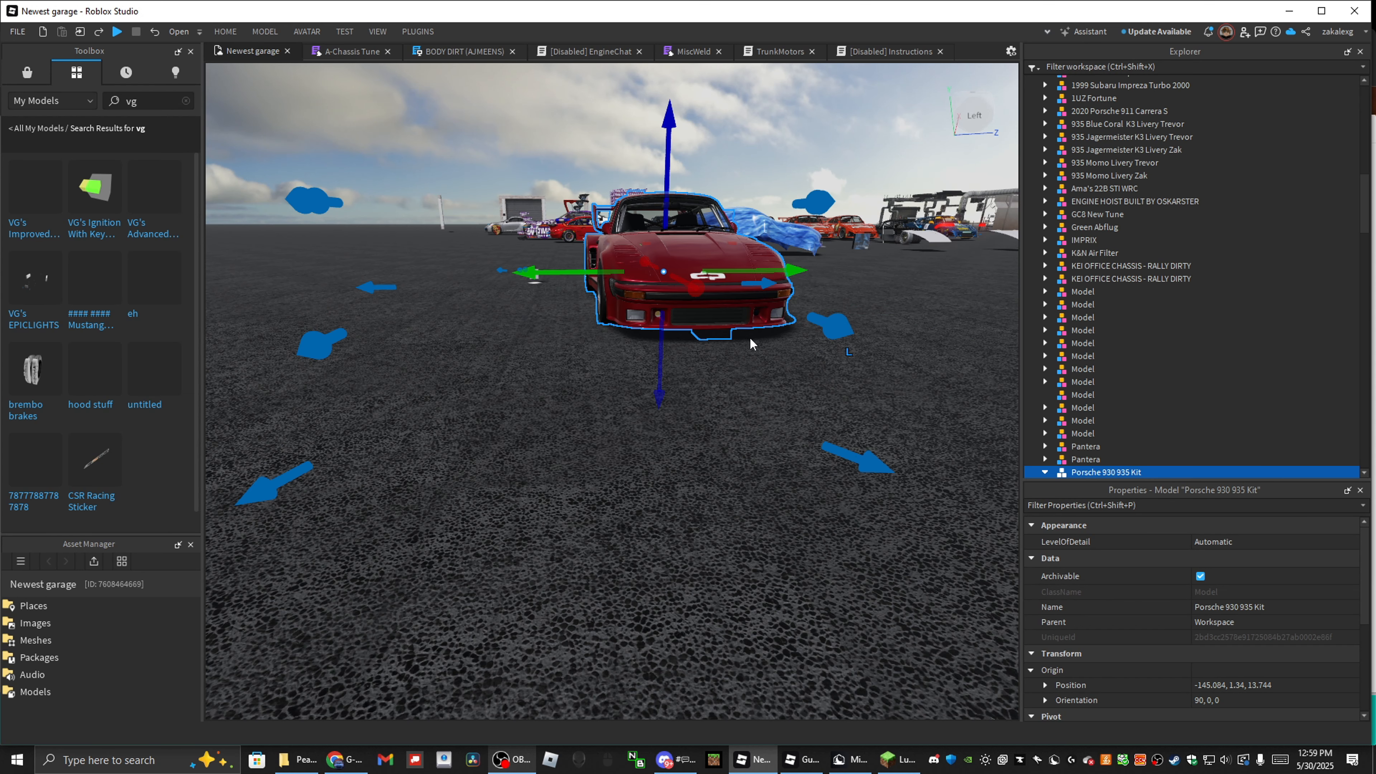
key(ctrl+z)
click(897, 562)
- Select the Hinge part of the MiscWeld Popups model and move it toward the headlight cover on the car's left side
click(840, 317)
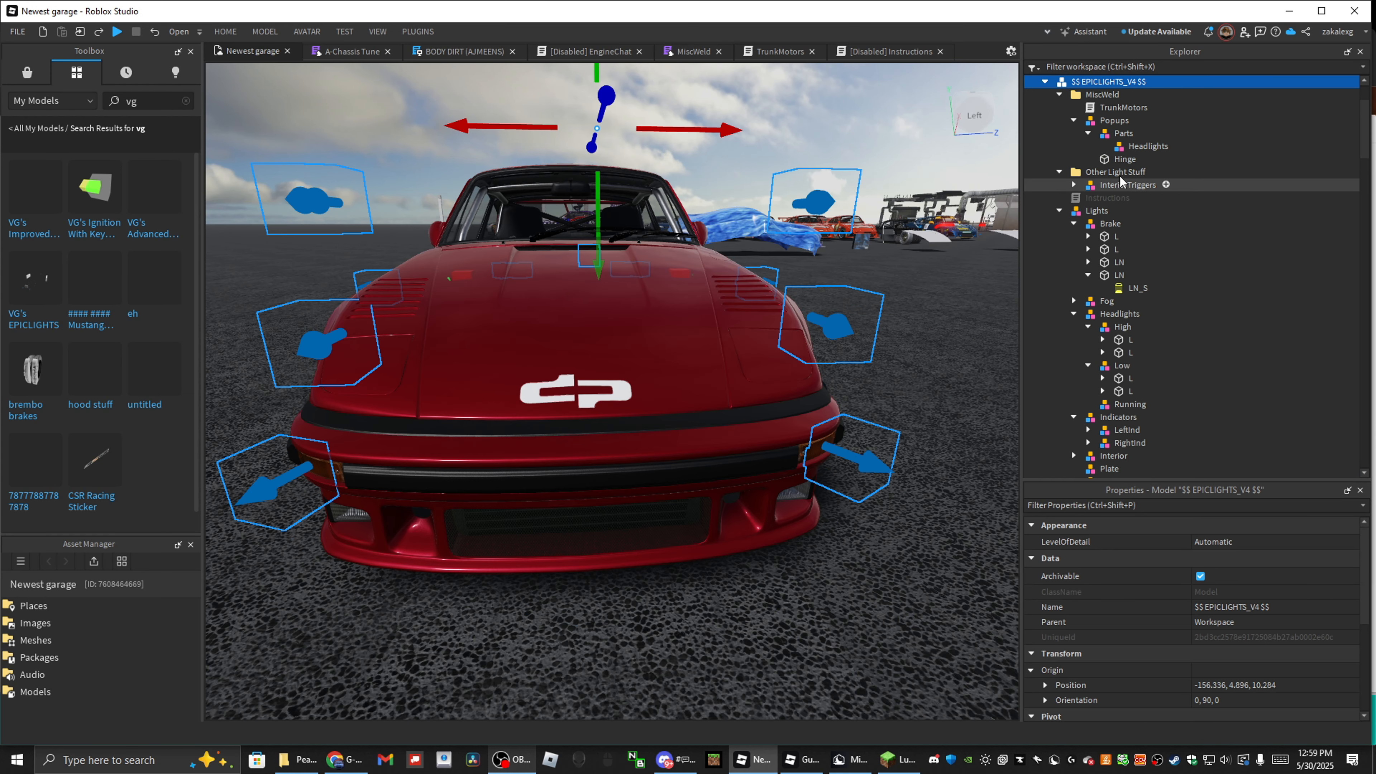
click(1124, 159)
key(f)
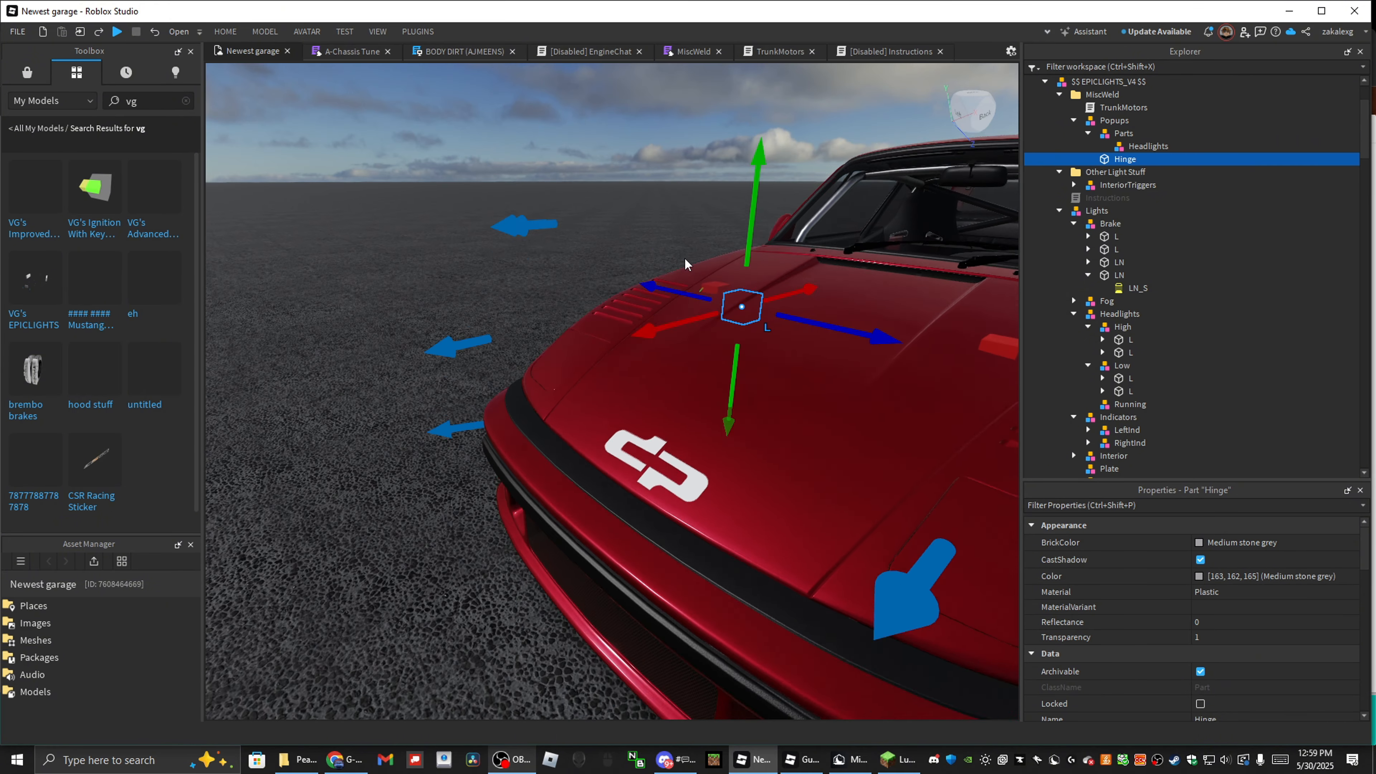
key(w)
key(d)
right_drag(684, 258, 681, 258)
drag(521, 283, 531, 418)
drag(500, 325, 431, 512)
drag(487, 445, 614, 455)
- Move the Hinge part sideways across the hood to the rear edge of the headlight cover on the car's left side
key(a)
key(w)
right_drag(619, 450, 624, 450)
key(s)
key(d)
key(w)
key(a)
key(s)
right_drag(649, 369, 673, 337)
key(w)
key(a)
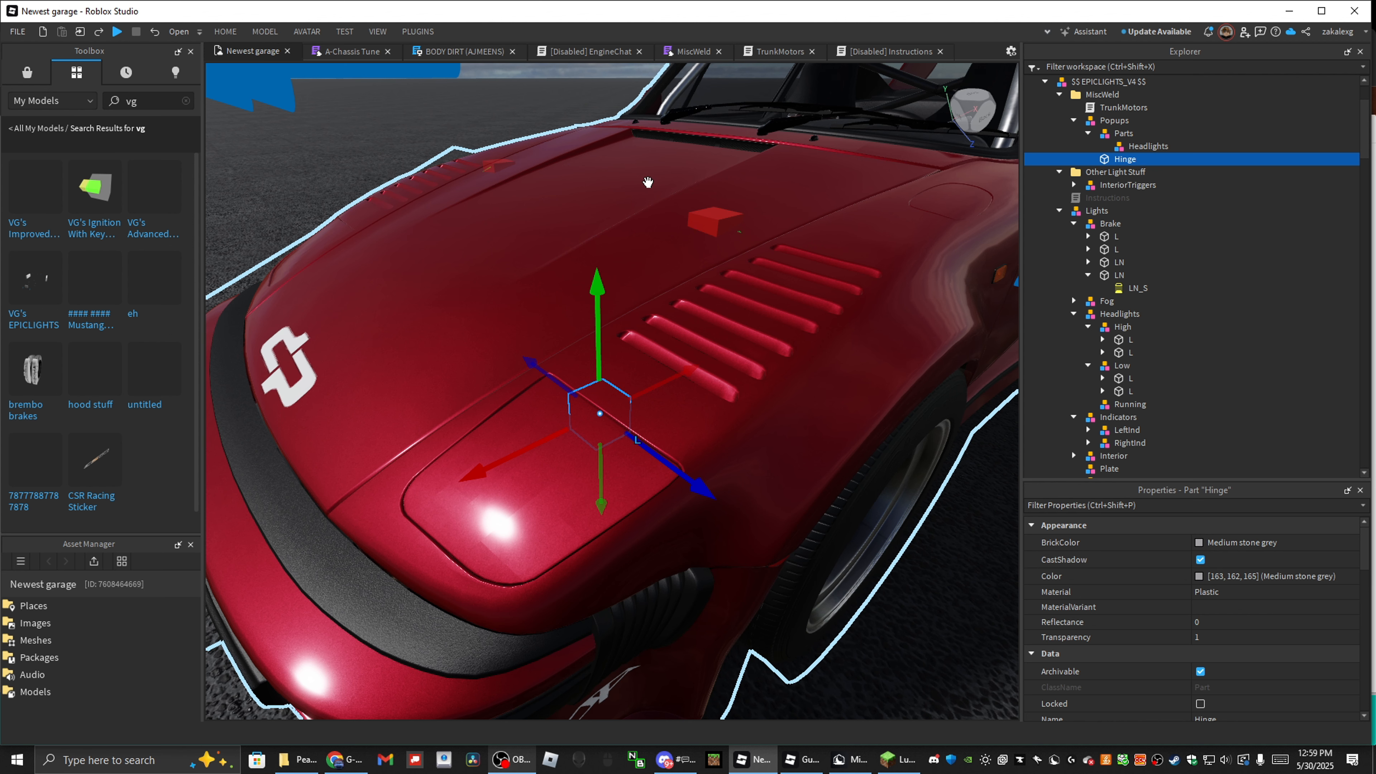
- Fine-tune the Hinge part's height so it lines up with the rear seam of the headlight cover
key(d)
right_drag(666, 387, 665, 381)
key(w)
drag(666, 379, 664, 400)
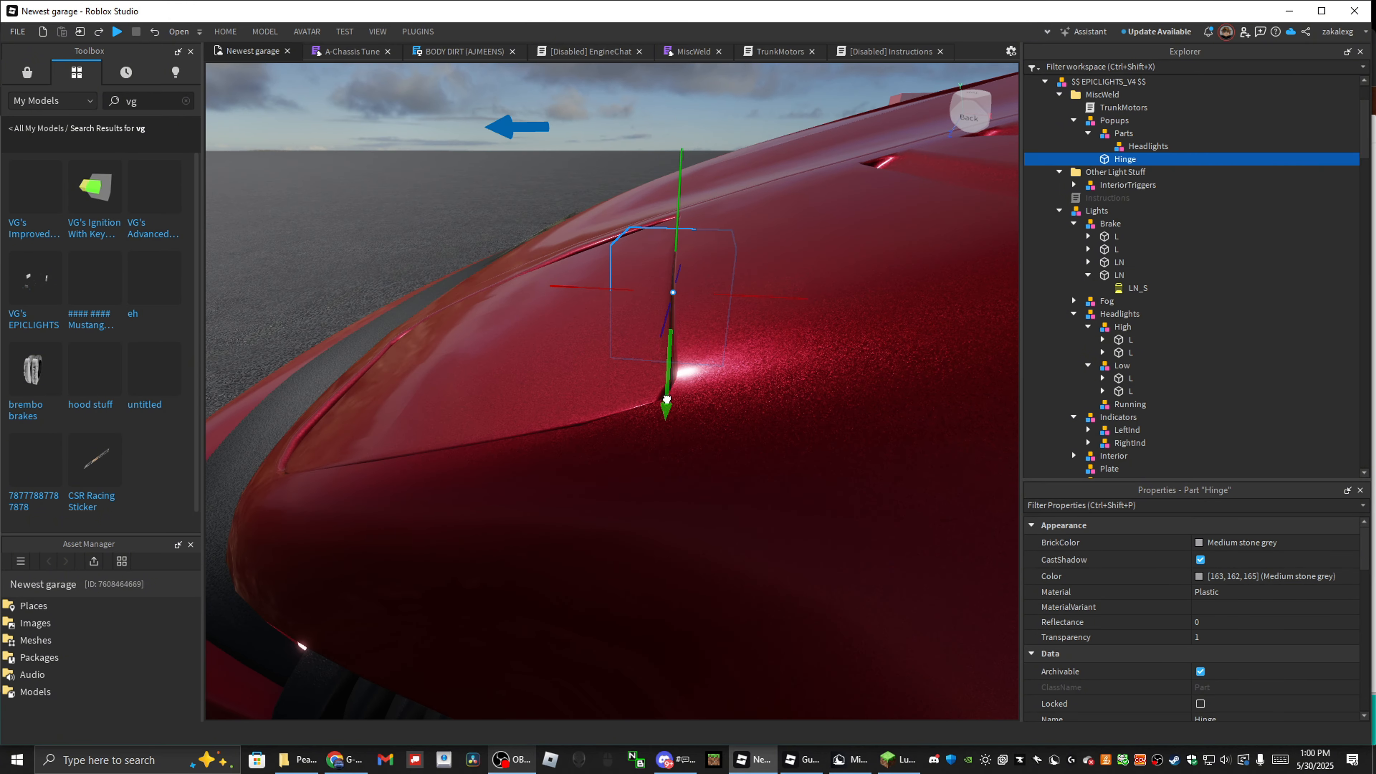
key(w)
right_drag(664, 400, 665, 399)
key(d)
key(s)
right_drag(902, 138, 753, 219)
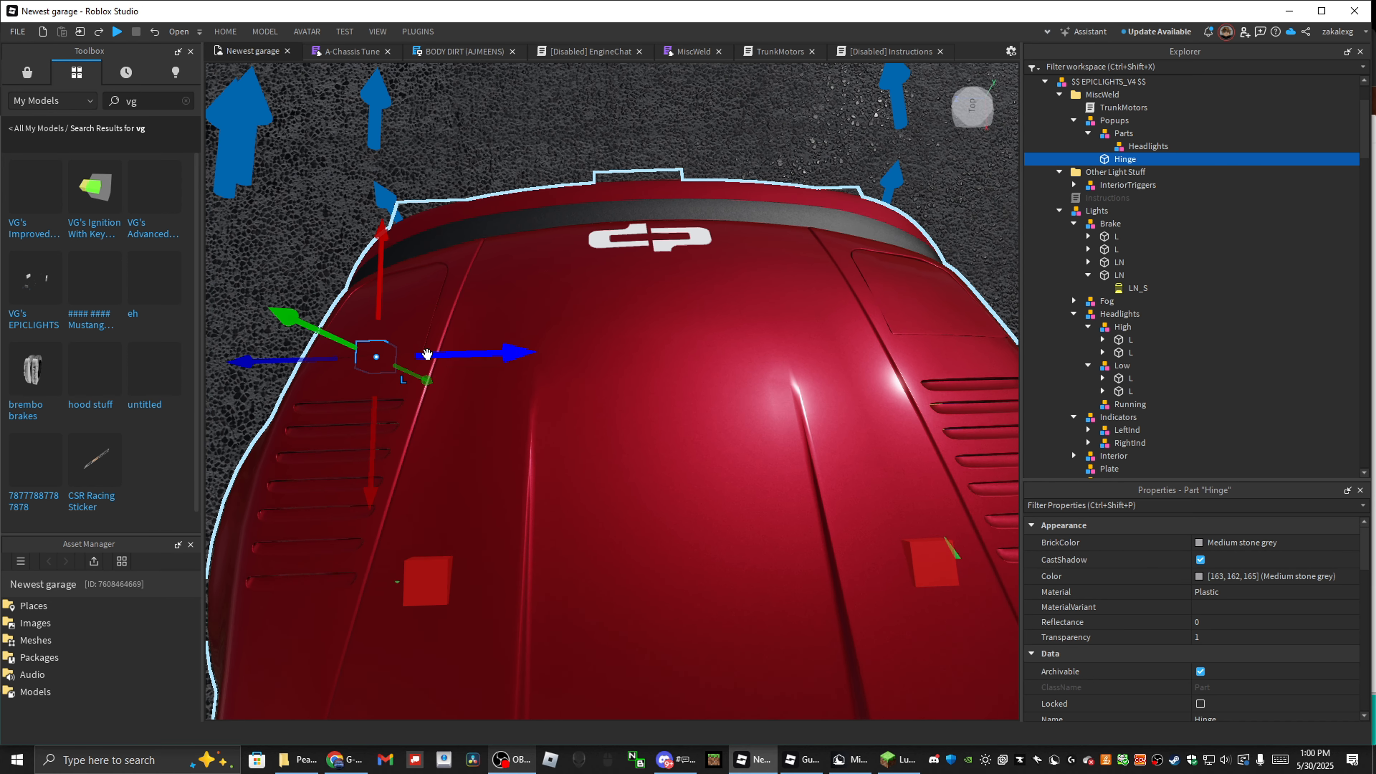
- Slide the Hinge part sideways along the hood back to the car's centreline
drag(460, 354, 558, 363)
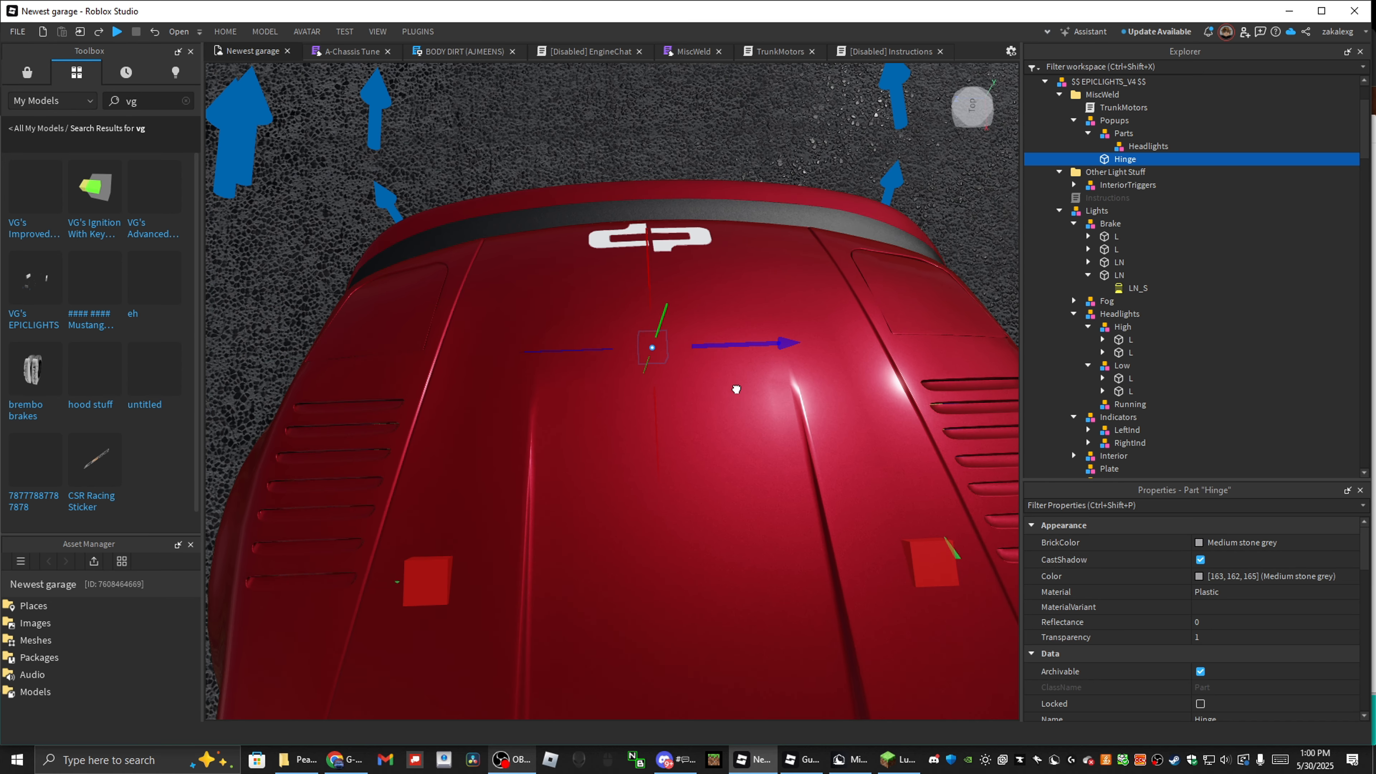
right_drag(741, 390, 739, 390)
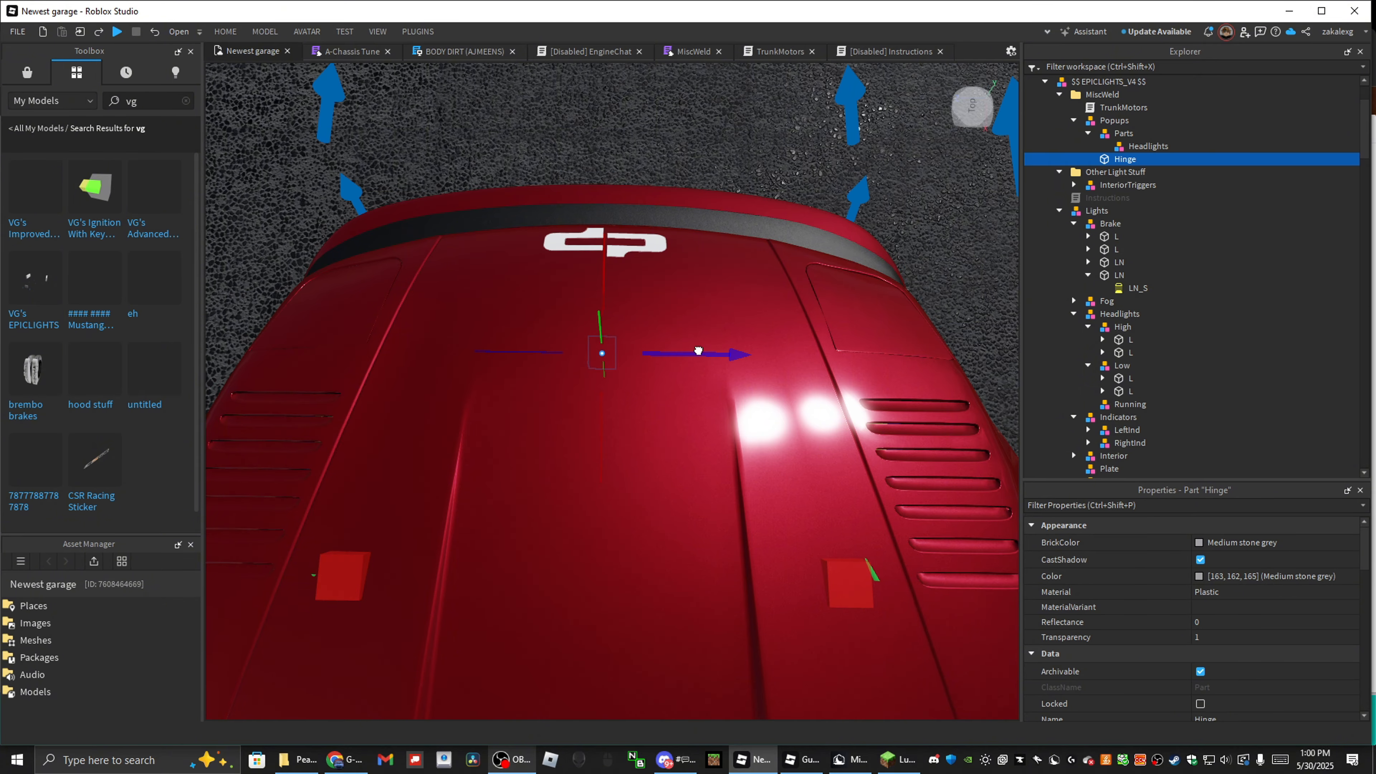
right_drag(700, 351, 705, 352)
scroll(705, 352, down, 5)
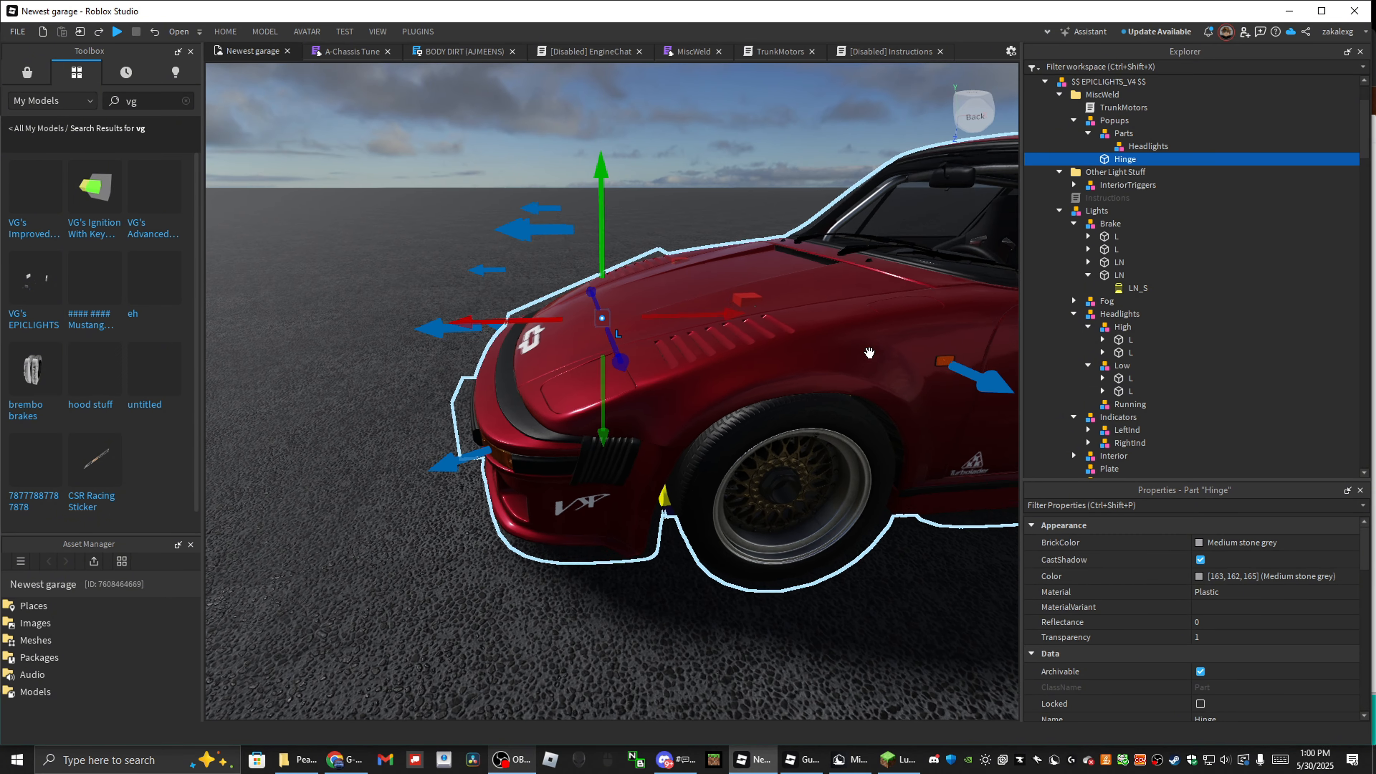
scroll(723, 680, up, 3)
- Find the car's pop-up headlight meshes and move their Popups model from the Body's Parts group into Parts of the MiscWeld Popups model
click(598, 342)
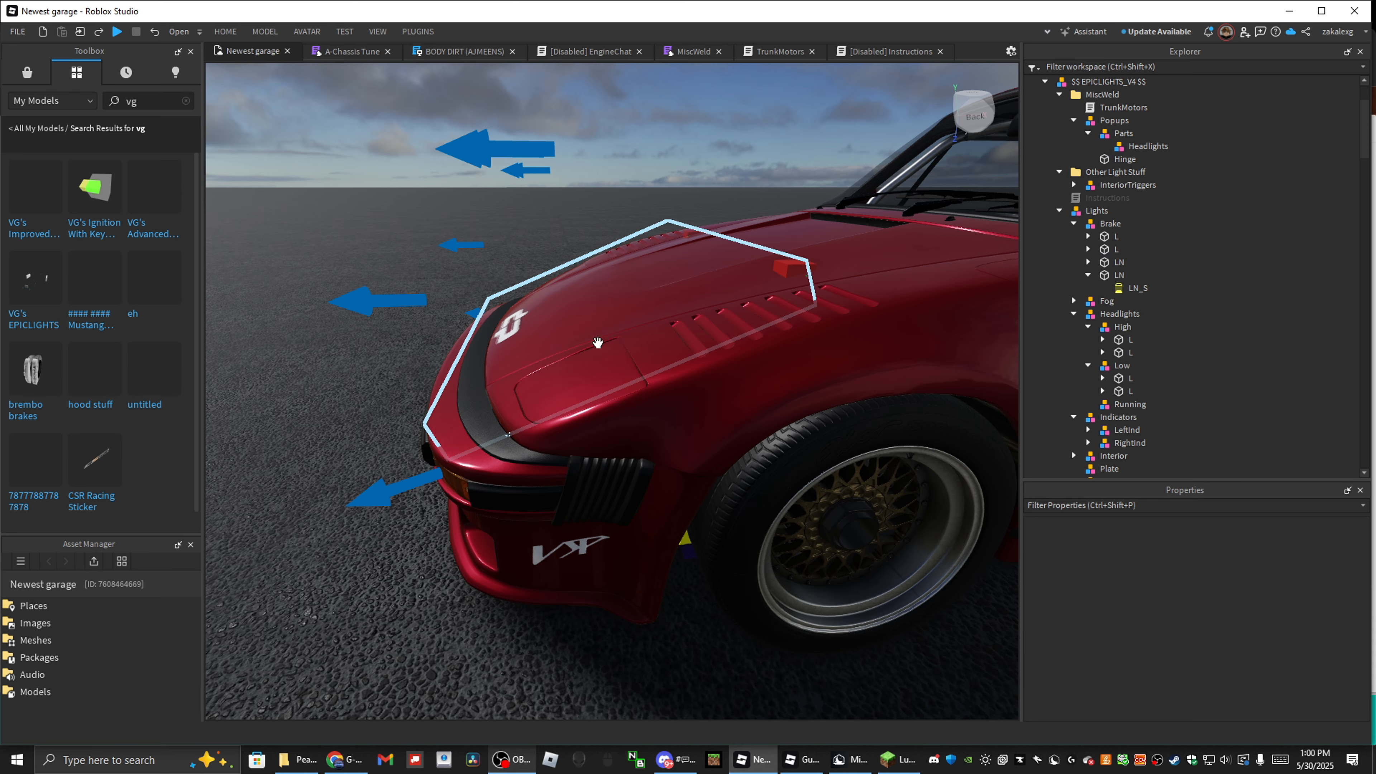
scroll(574, 373, up, 5)
scroll(572, 375, up, 3)
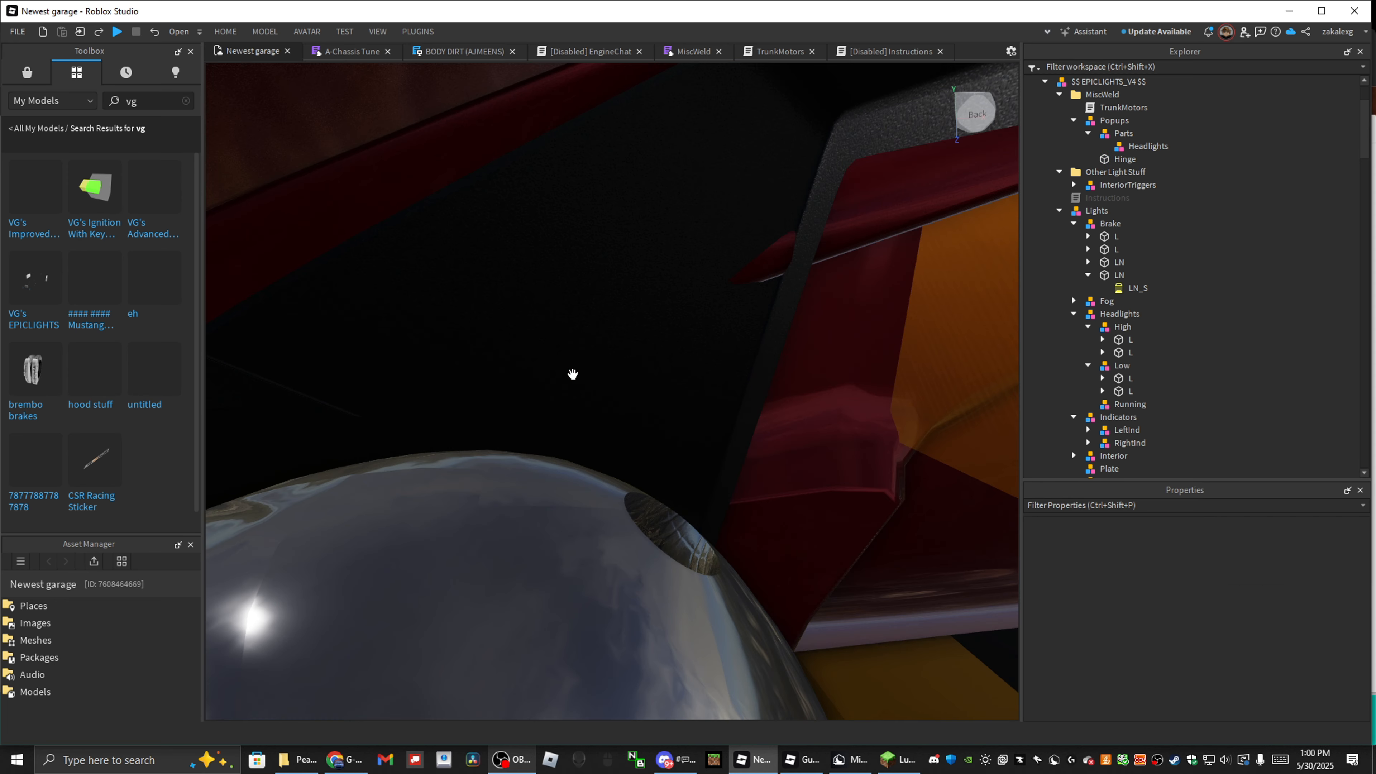
click(626, 578)
scroll(624, 604, down, 5)
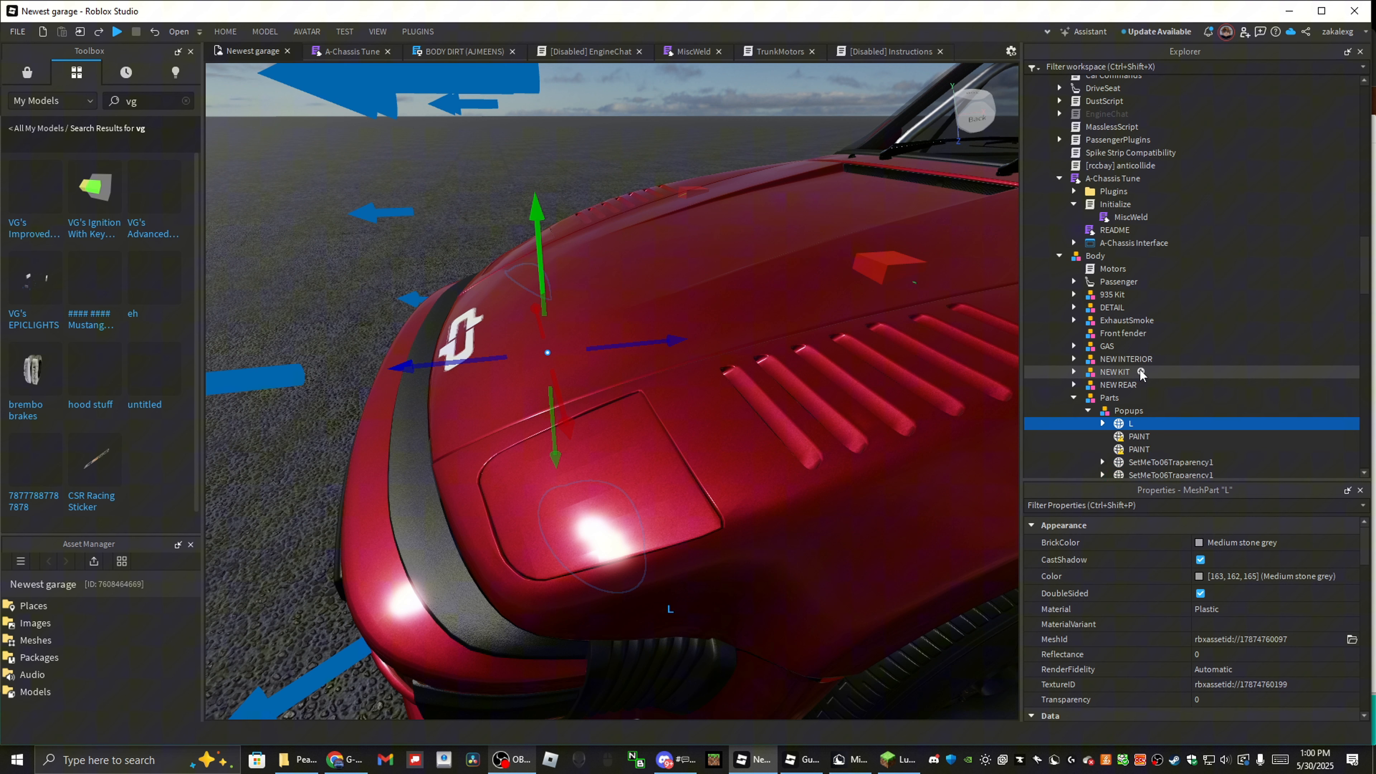
scroll(1127, 368, down, 2)
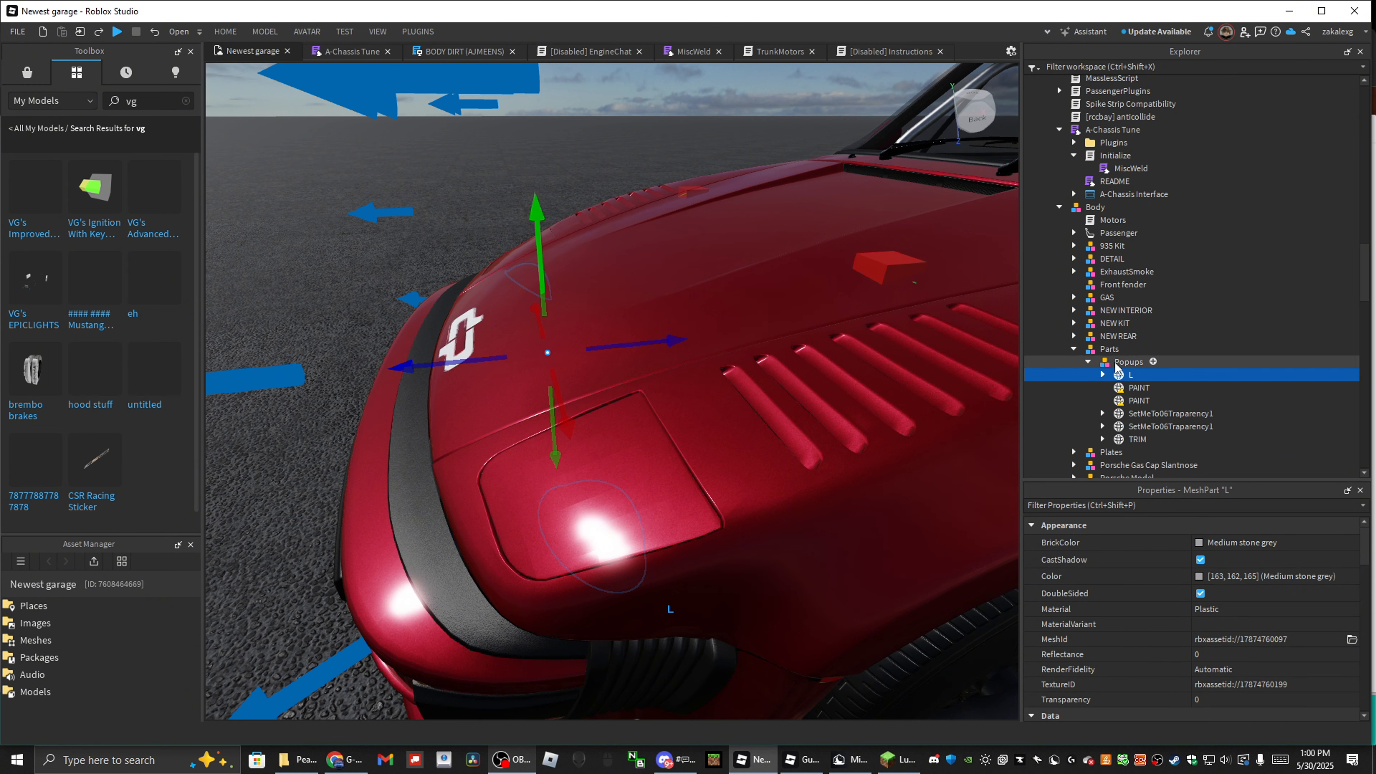
click(1121, 363)
drag(1208, 169, 1201, 226)
right_drag(726, 355, 724, 356)
scroll(725, 357, down, 3)
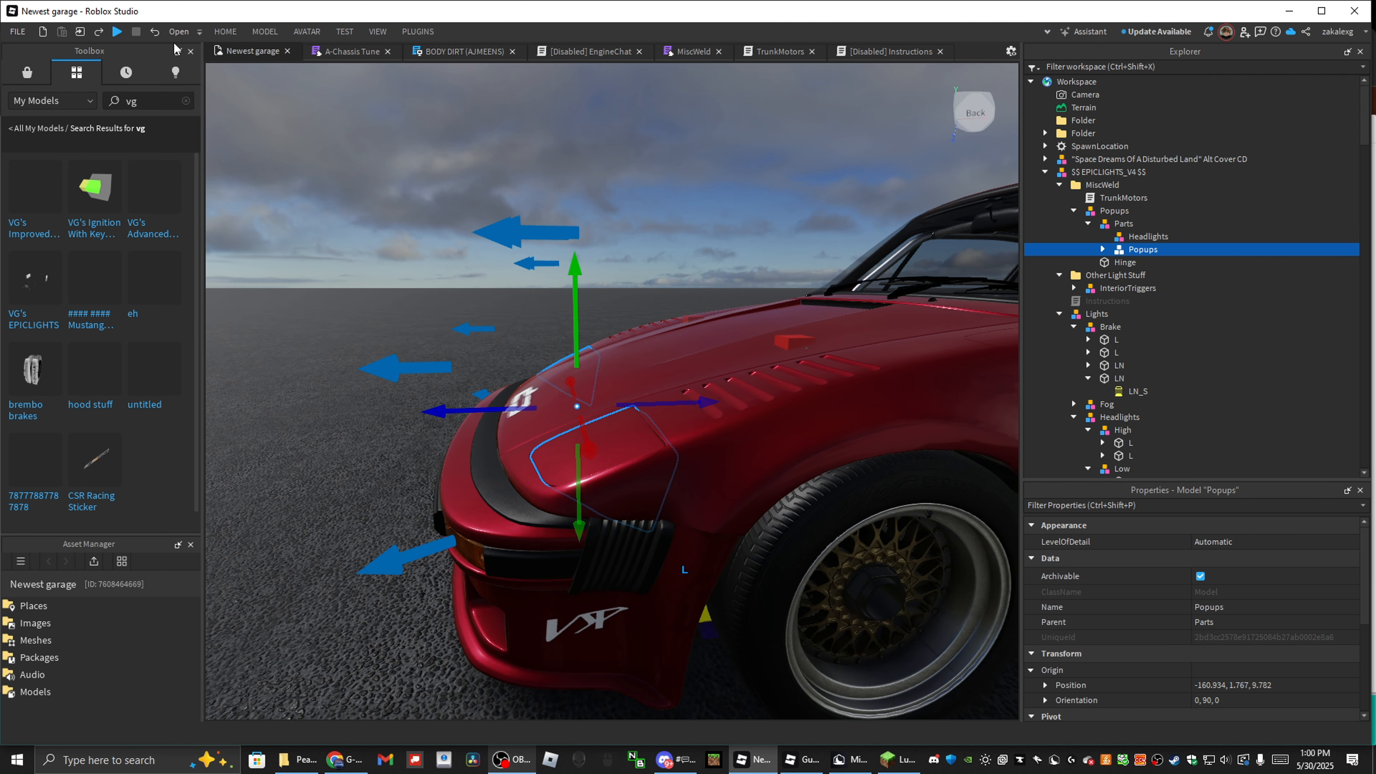
- Turn on 5-stud move snapping and raise the whole MiscWeld Popups model 5 studs above the hood
click(225, 32)
click(265, 32)
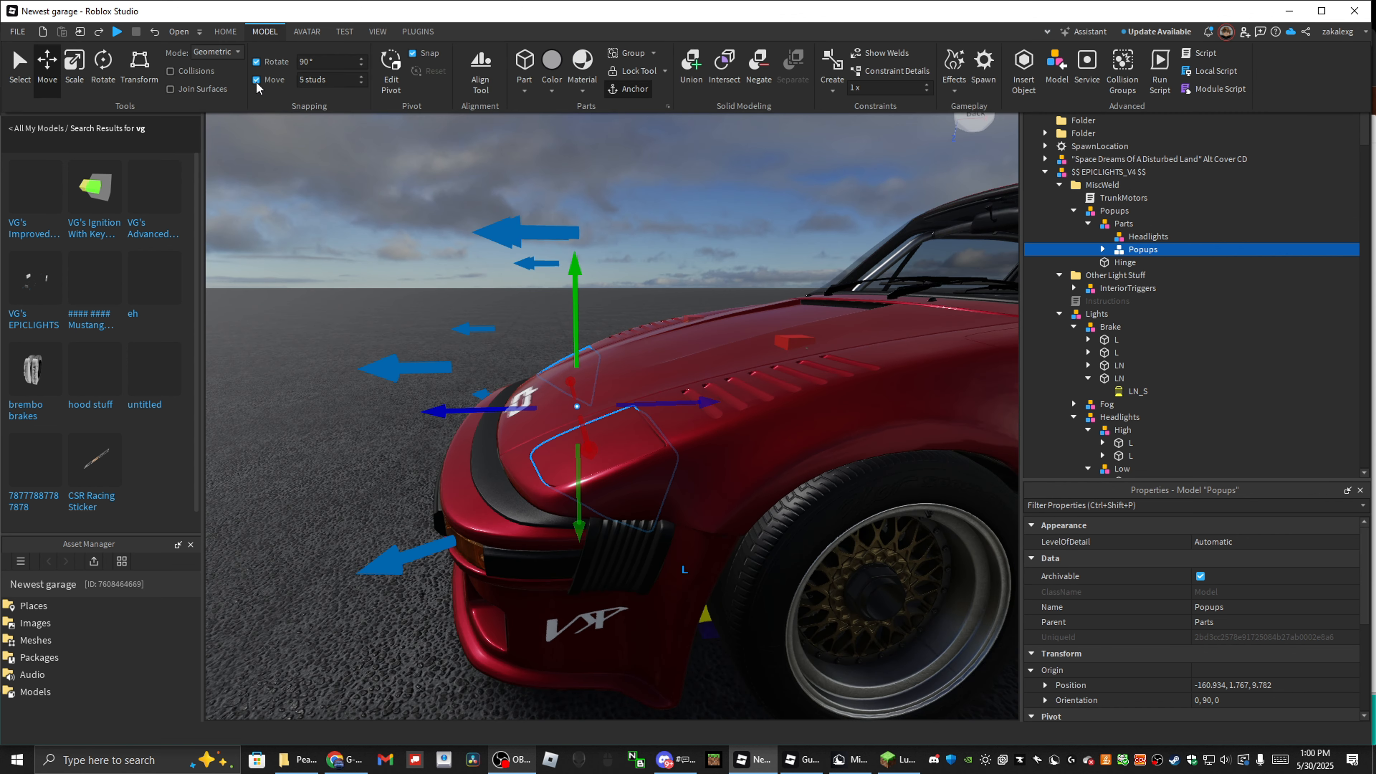
right_drag(467, 200, 466, 199)
click(1099, 211)
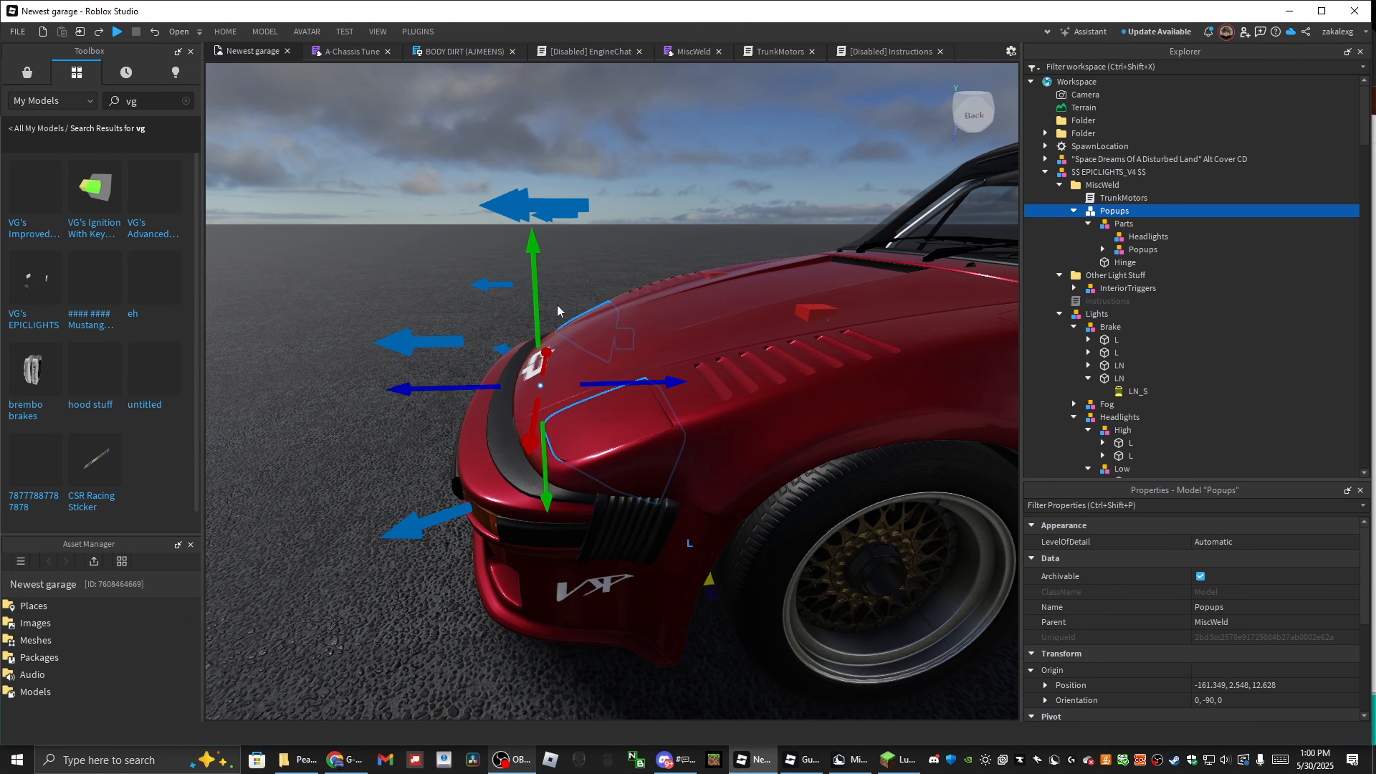
drag(532, 291, 611, 132)
key(f)
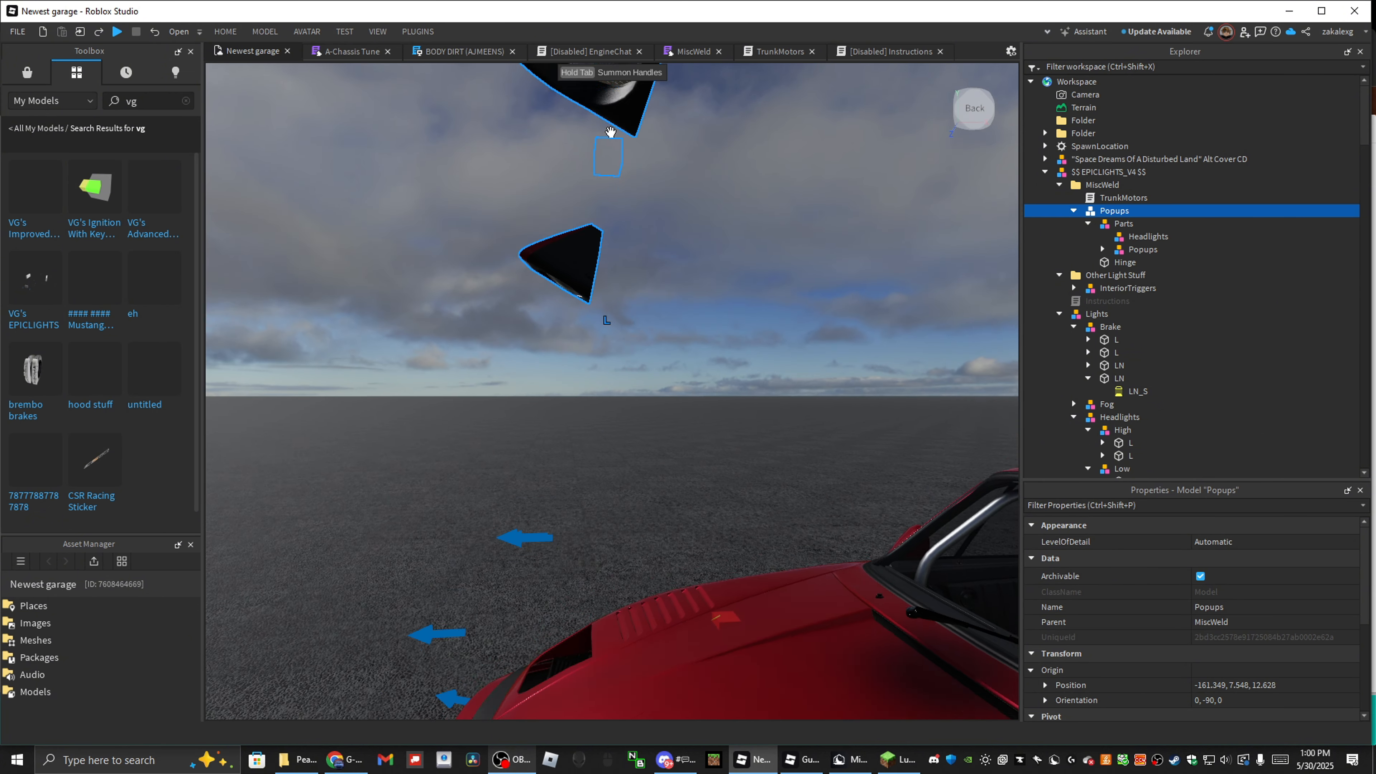
right_drag(612, 140, 611, 140)
click(611, 140)
- Examine the raised pop-up headlight's lens, bulb and reflector from close up
key(w)
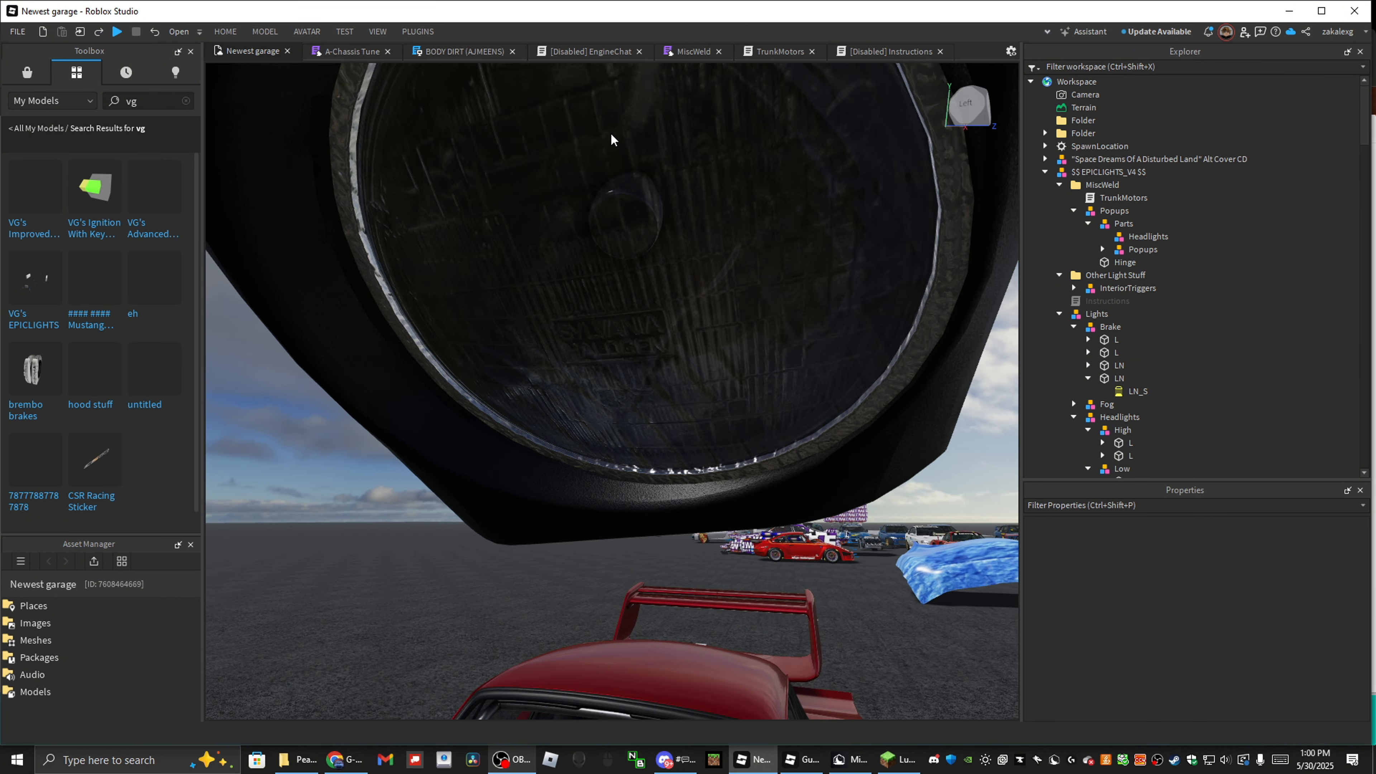
key(e)
right_drag(655, 345, 655, 344)
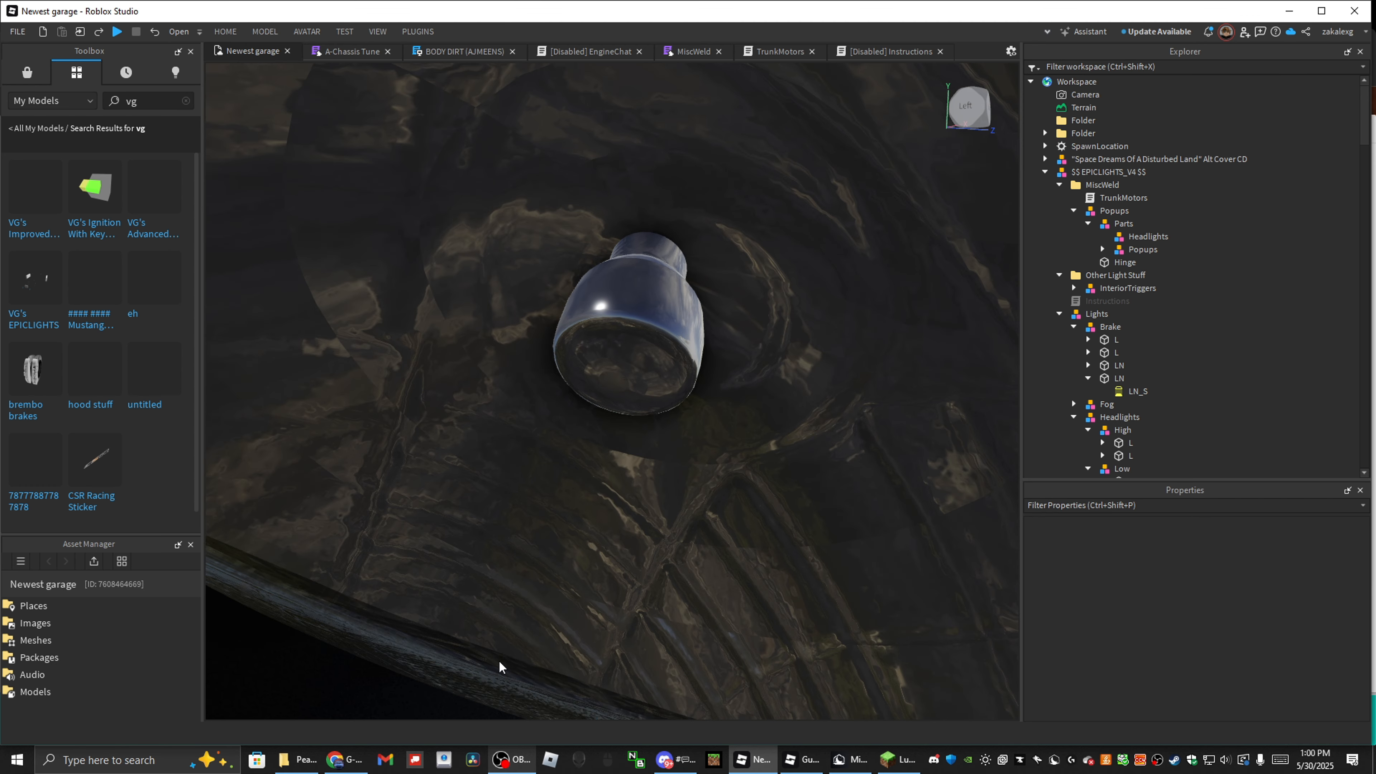
right_drag(617, 534, 617, 535)
key(s)
right_drag(712, 458, 712, 458)
key(w)
right_drag(672, 392, 672, 392)
key(s)
key(s)
right_drag(541, 475, 540, 475)
key(a)
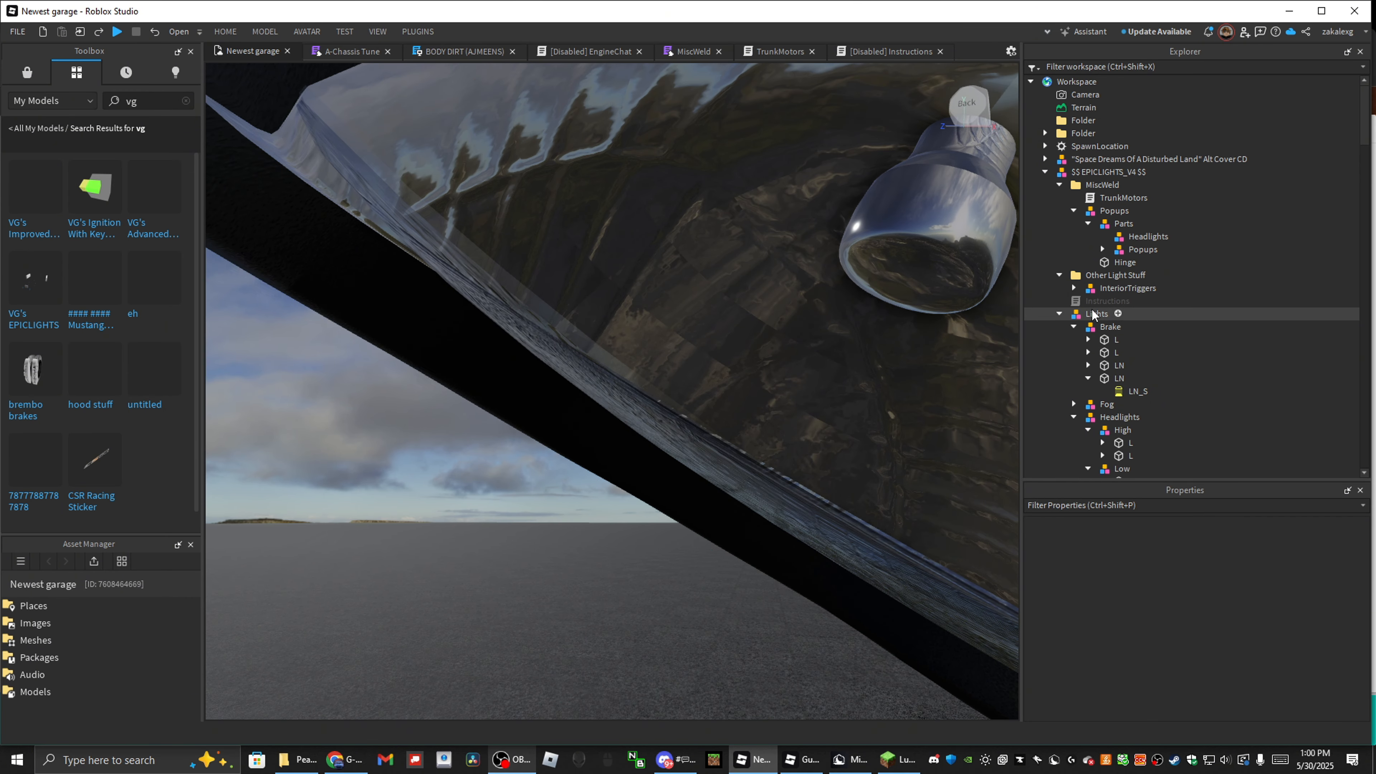
- Set the transparency of the SetMeTo06Traparency1 headlight lens mesh in the Popups model to 0.5
click(1147, 314)
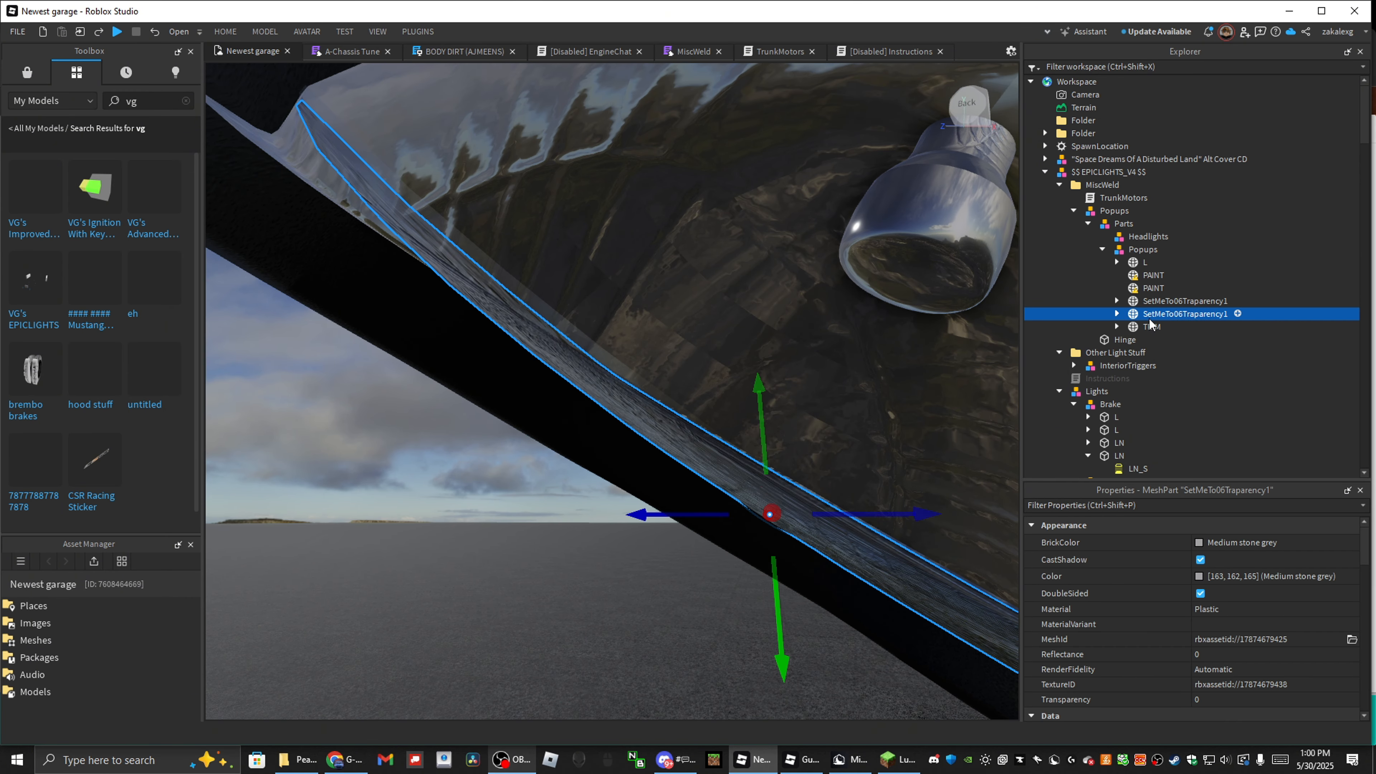
click(1147, 305)
click(1147, 316)
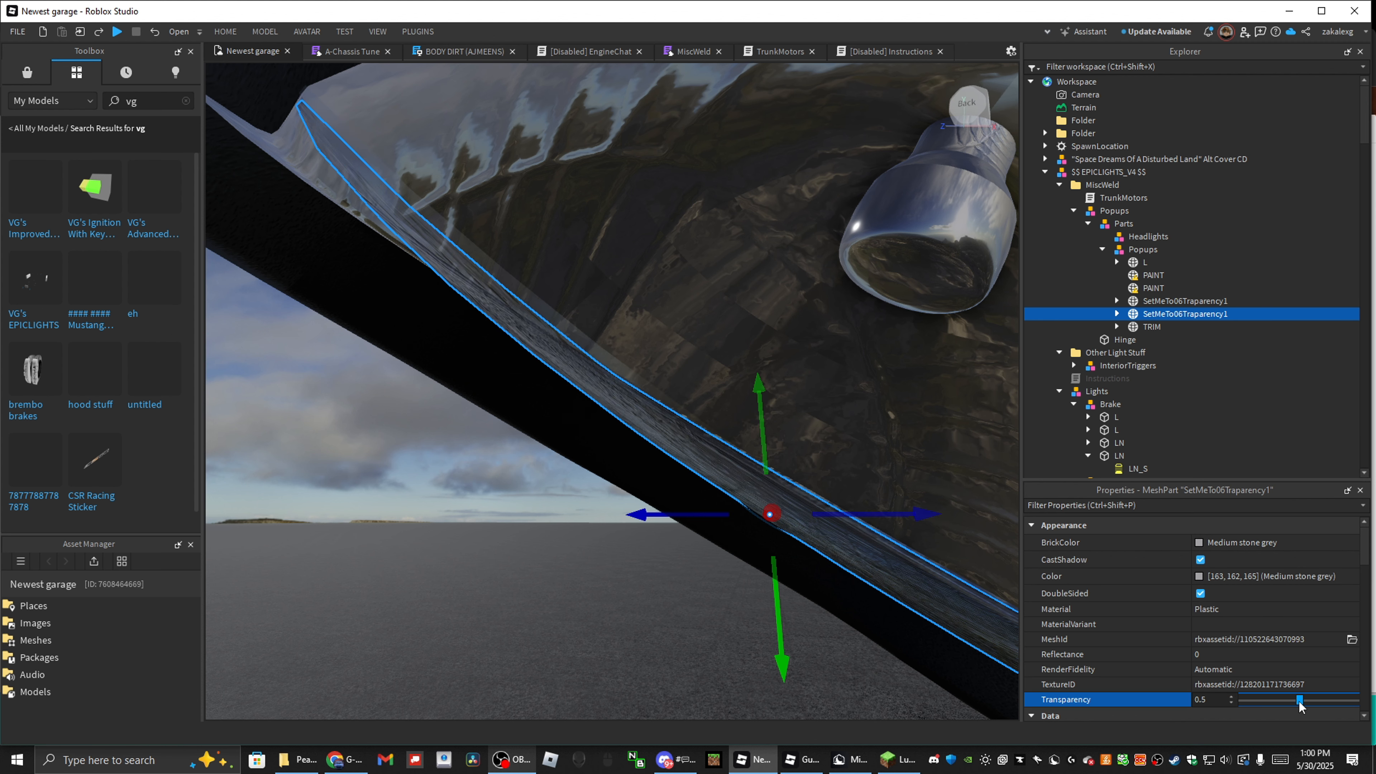
scroll(761, 546, down, 4)
right_drag(761, 547, 765, 547)
scroll(765, 546, up, 3)
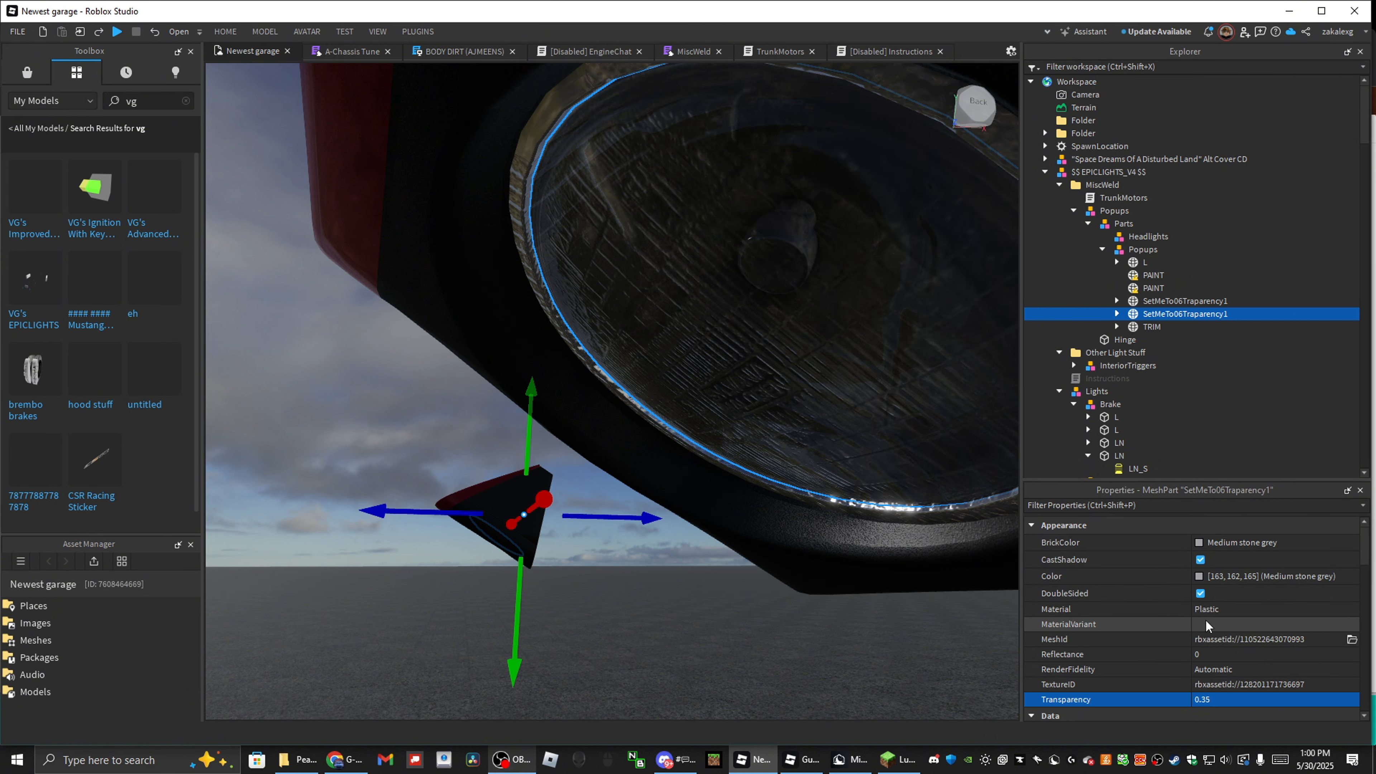
mouse_move(1280, 703)
mouse_down()
mouse_move(1310, 704)
mouse_move(1274, 703)
mouse_move(1296, 704)
mouse_up()
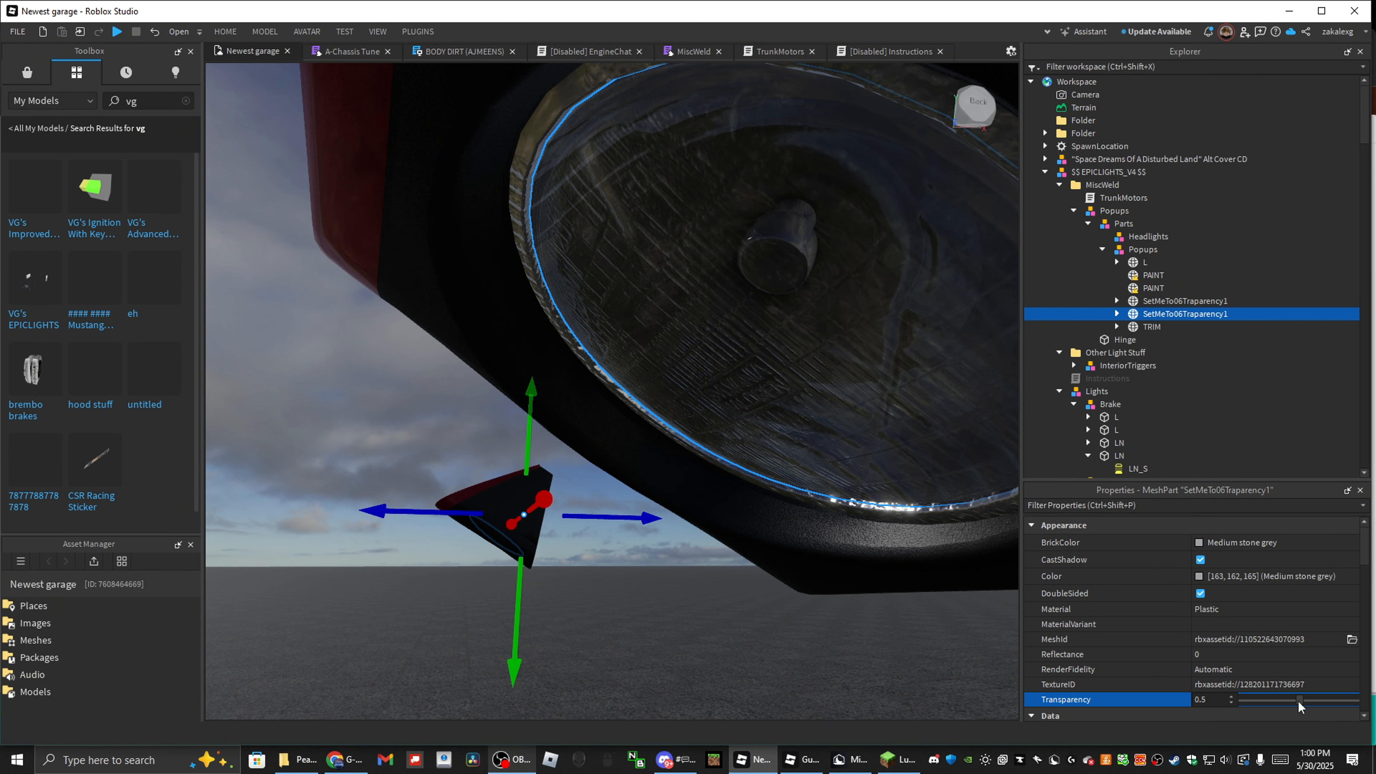
scroll(795, 512, down, 5)
right_drag(795, 512, 793, 512)
click(794, 512)
- Select the LN light part at the car's rear left indicator and duplicate it
scroll(793, 513, down, 1)
right_drag(588, 376, 561, 377)
right_drag(704, 395, 704, 395)
right_drag(863, 431, 863, 431)
click(630, 327)
right_drag(635, 340, 636, 340)
click(619, 335)
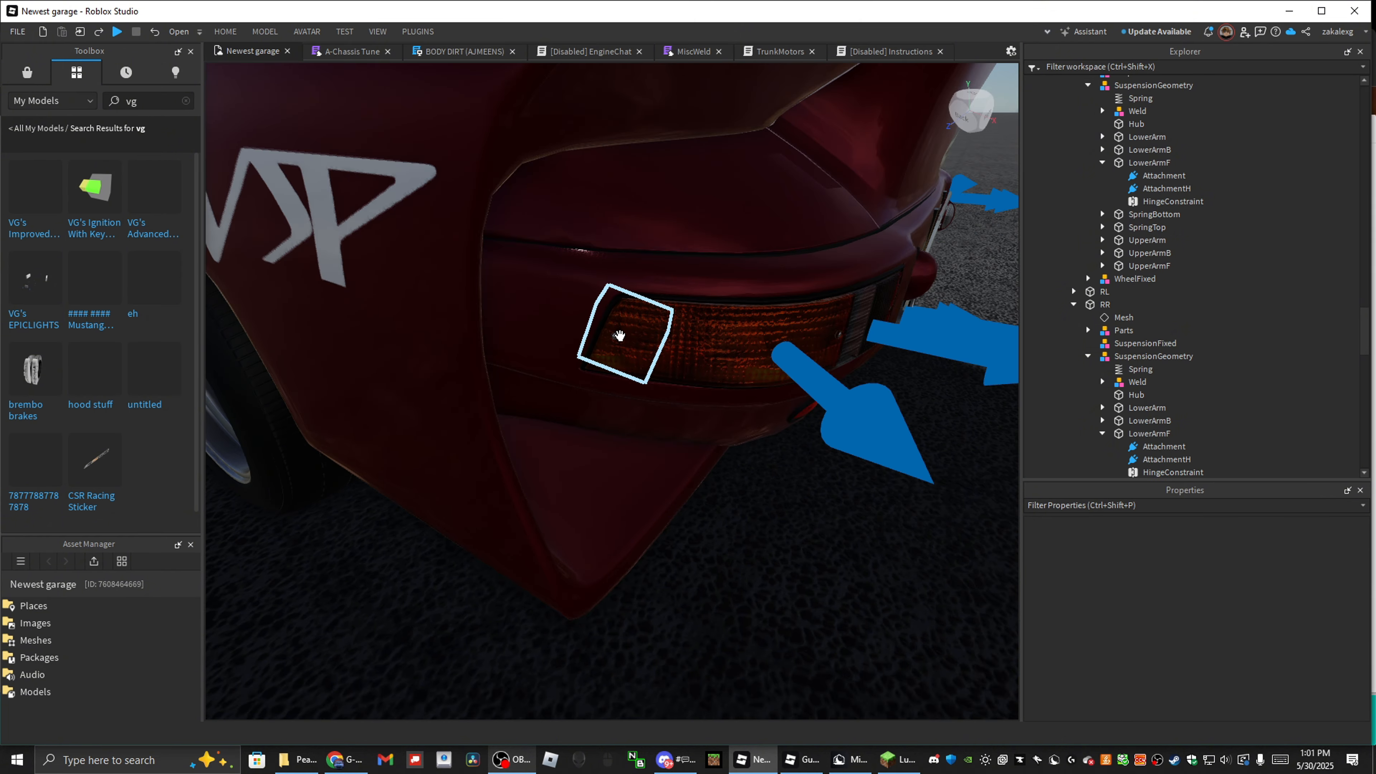
click(618, 335)
key(f)
scroll(1195, 229, up, 4)
key(ctrl+d)
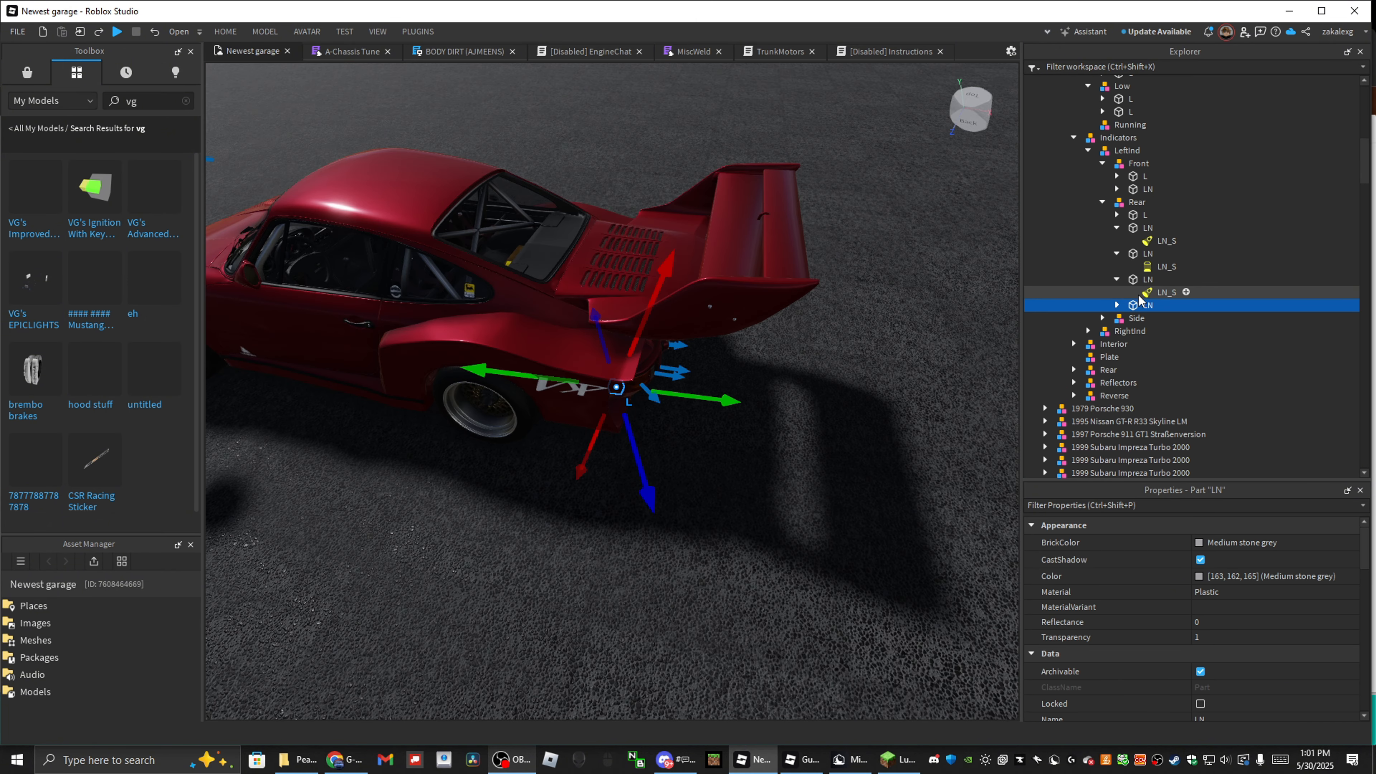
- Move the duplicated LN part into the Headlights group of the MiscWeld Popups model and reset its orientation to 0, 0, 0
drag(1219, 241, 1211, 212)
scroll(1215, 228, up, 10)
scroll(1246, 623, down, 5)
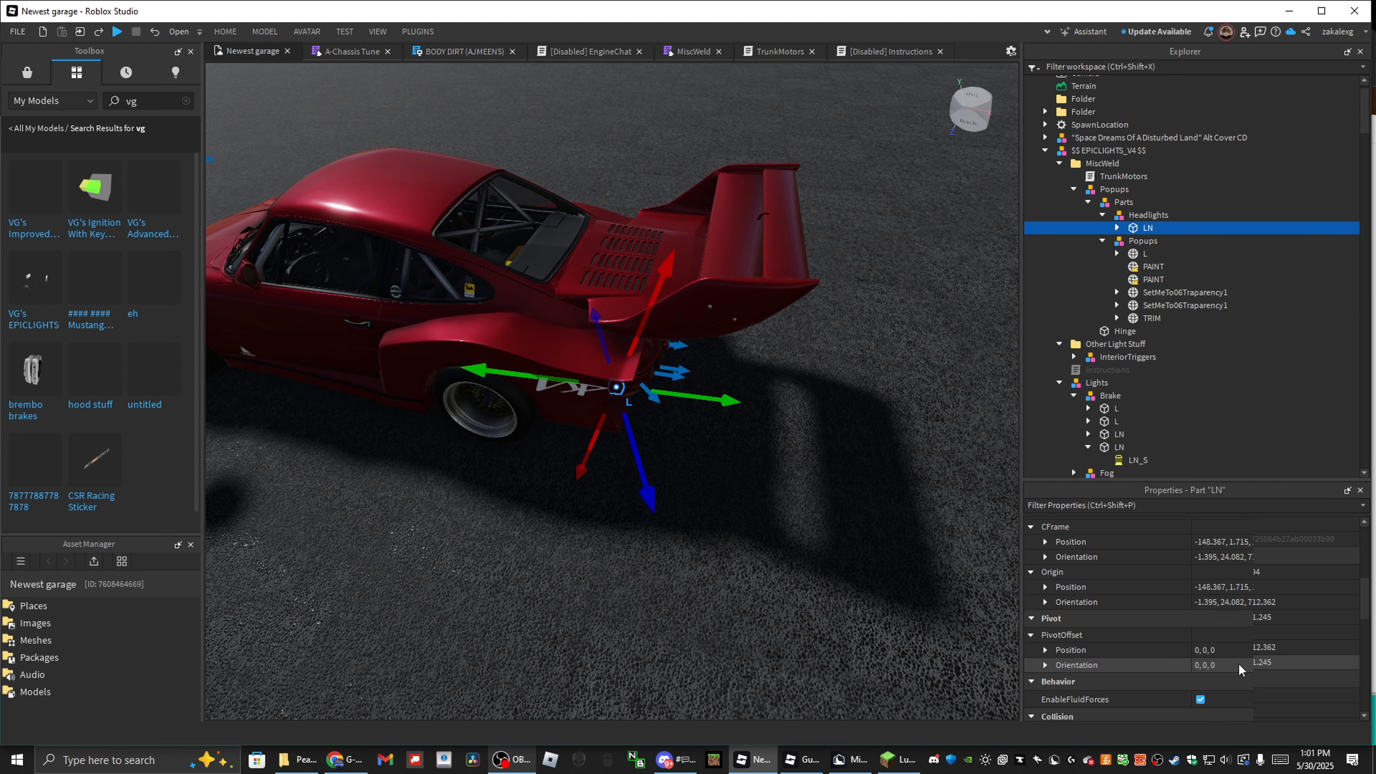
click(1223, 602)
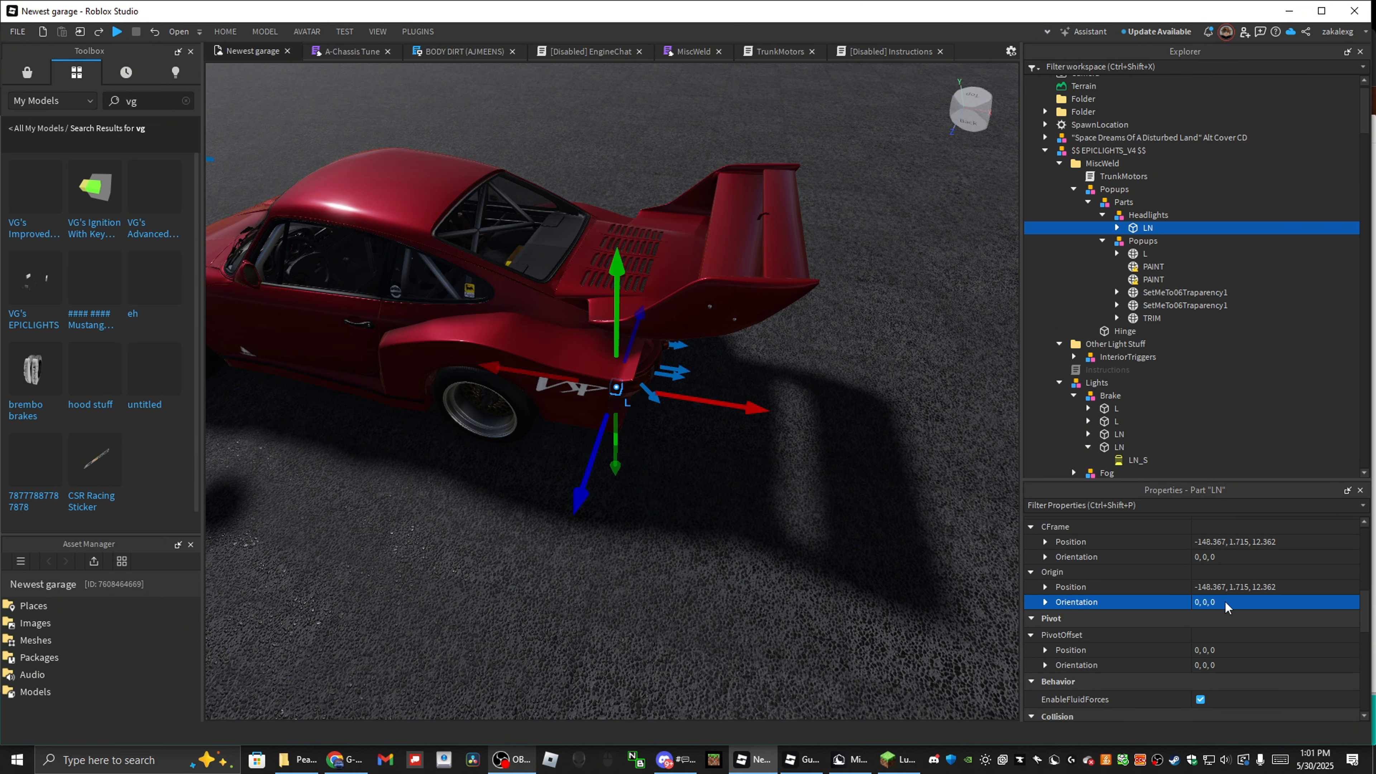
- Slide the LN part 10 studs toward the front of the car and turn off move snapping
key(a)
key(w)
drag(720, 408, 548, 414)
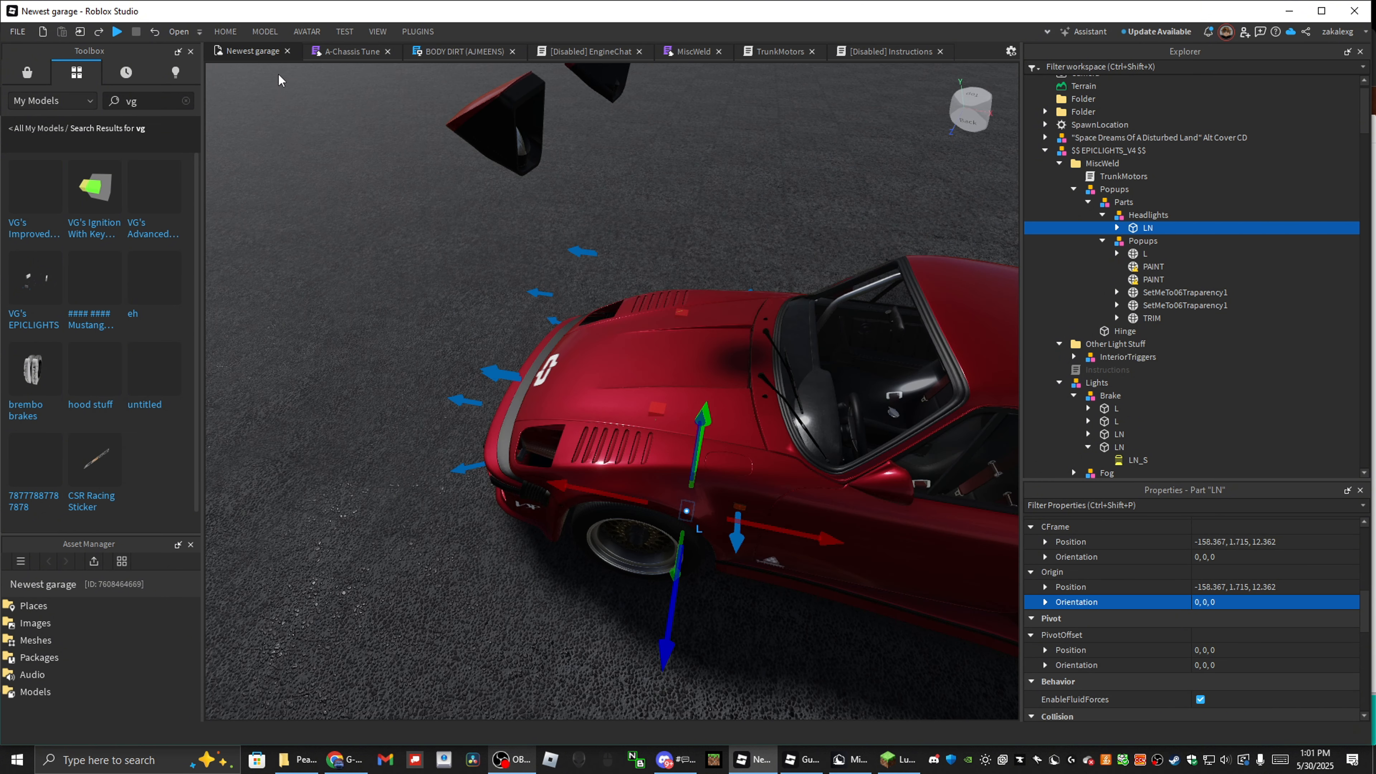
click(233, 33)
click(265, 31)
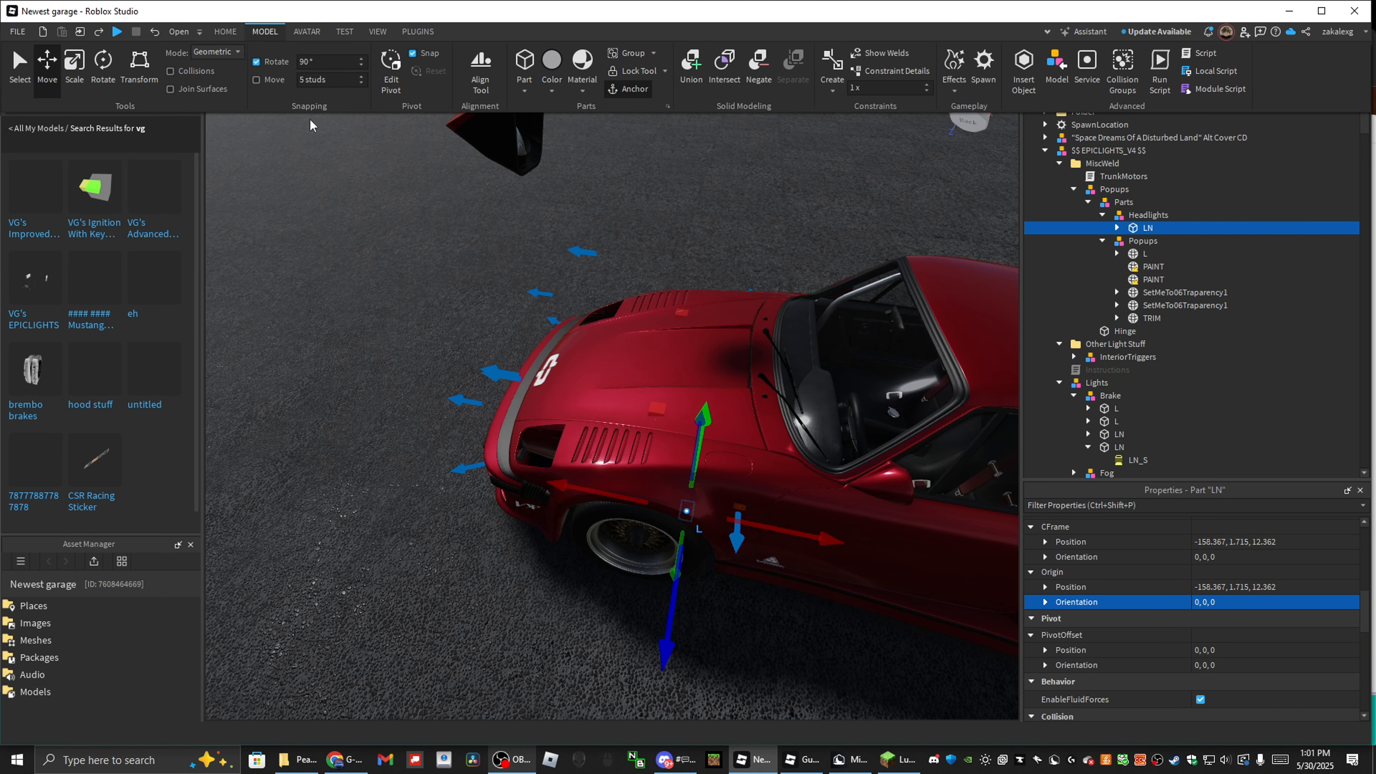
- Move the LN part up beside the raised pop-up headlight, to about -161.34, 6.341, 12.362
right_drag(541, 299, 681, 575)
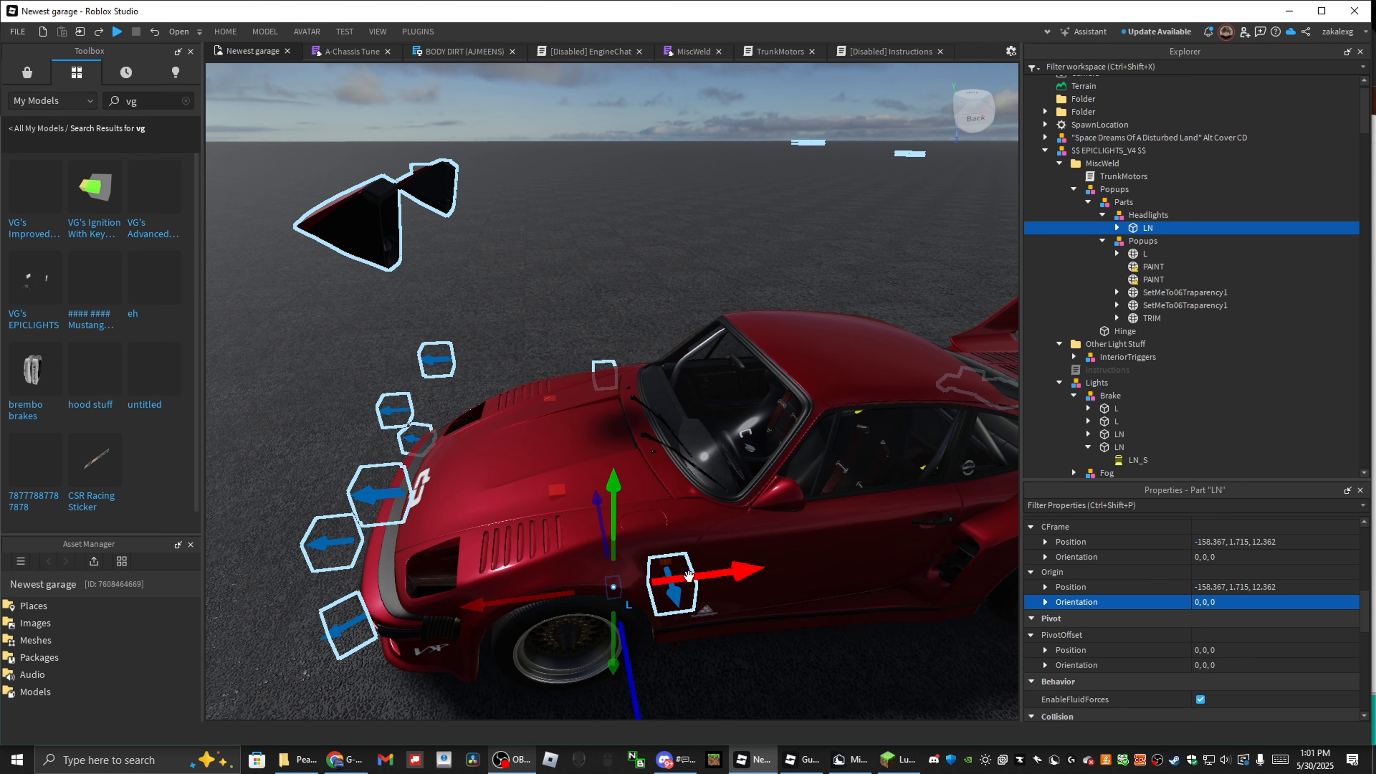
drag(681, 575, 607, 578)
key(a)
drag(579, 528, 614, 163)
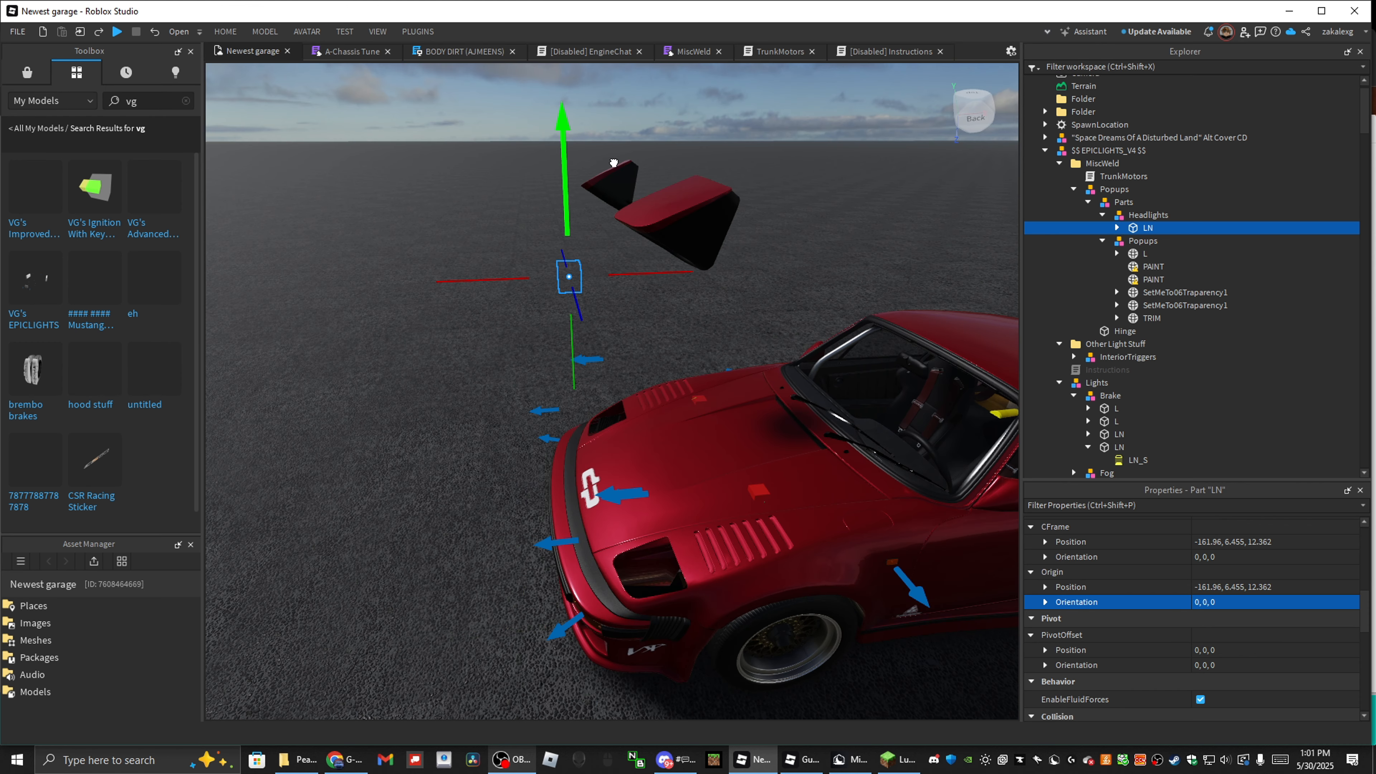
drag(564, 209, 568, 231)
right_drag(568, 230, 580, 216)
key(w)
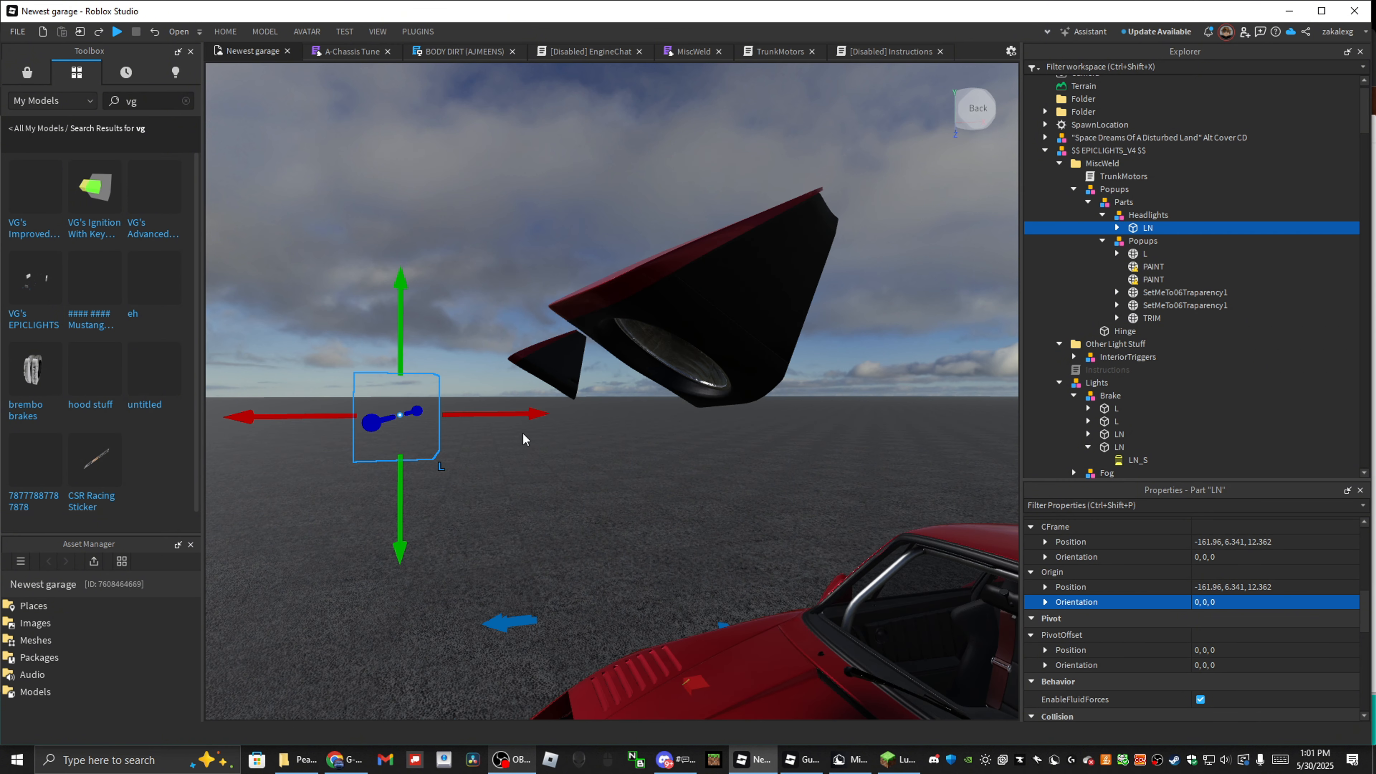
drag(702, 390, 727, 388)
right_drag(727, 387, 713, 381)
key(d)
- Set the LN part's LN_S spotlight to brightness 40, range 0.3 and a pale yellow colour of 204, 197, 145
click(1117, 228)
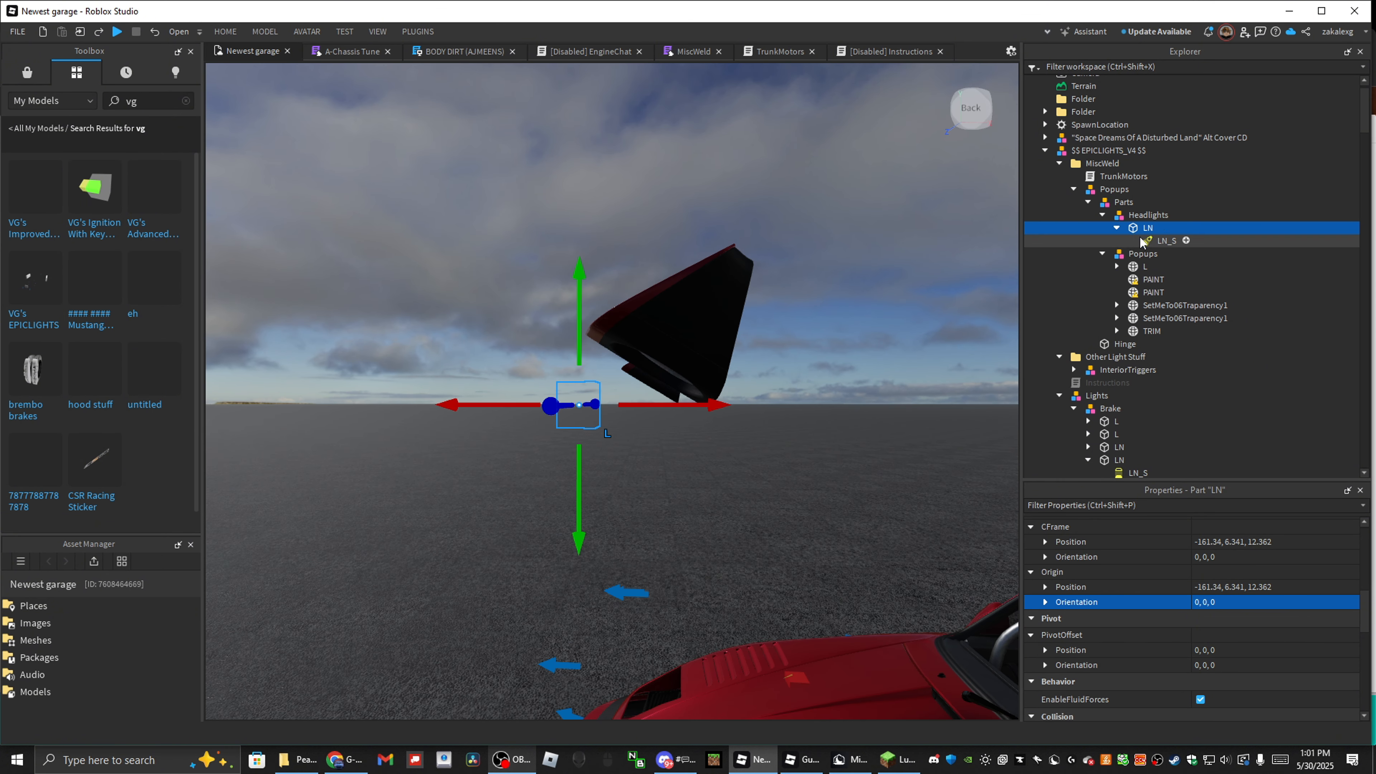
click(1153, 241)
scroll(1251, 544, up, 3)
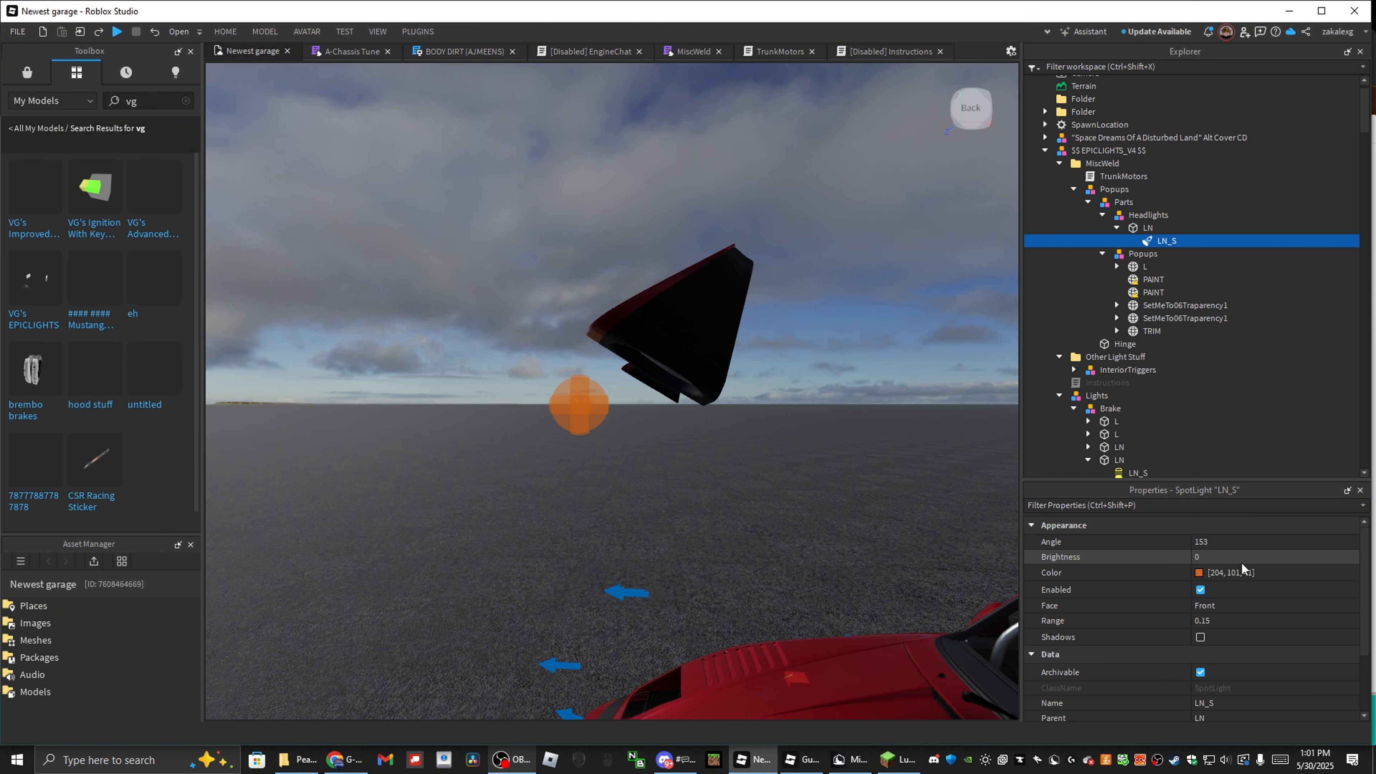
drag(1287, 566, 1356, 559)
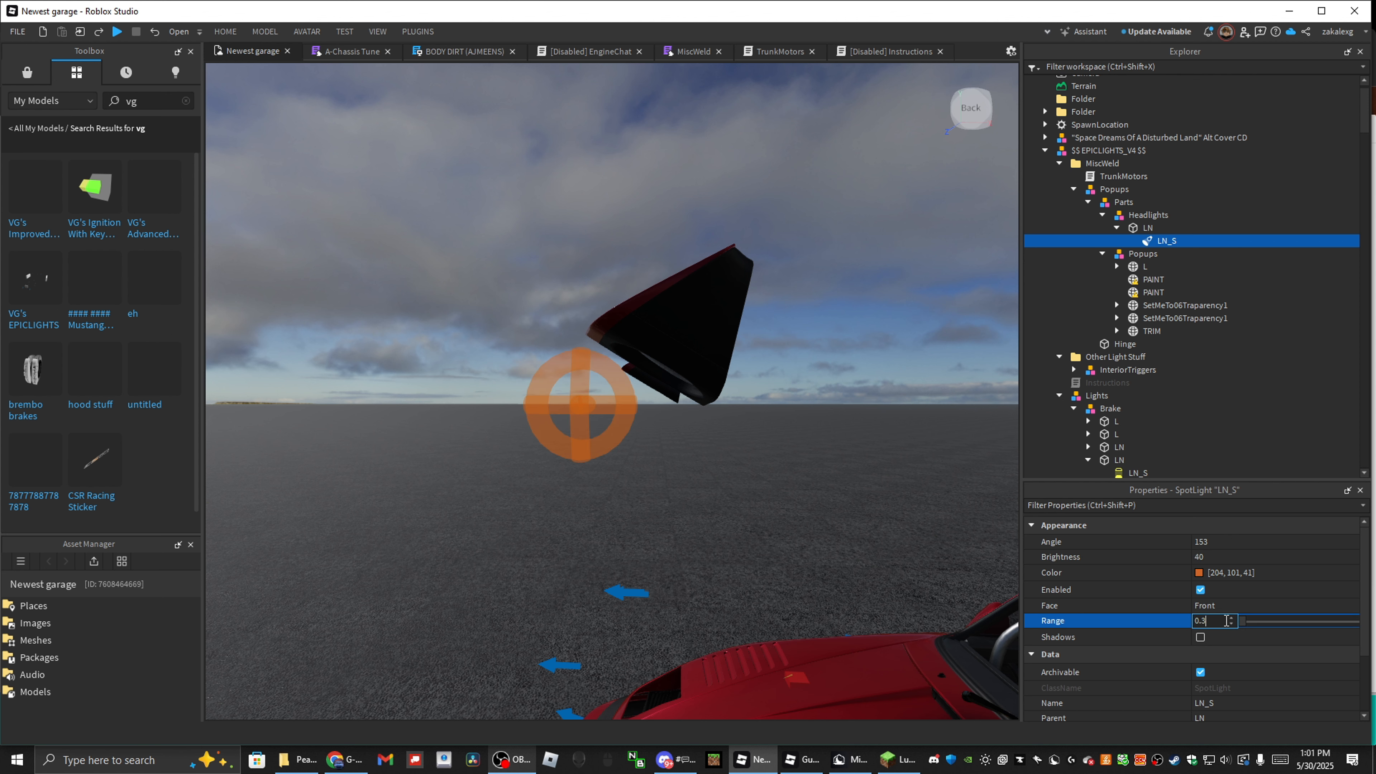
click(1200, 573)
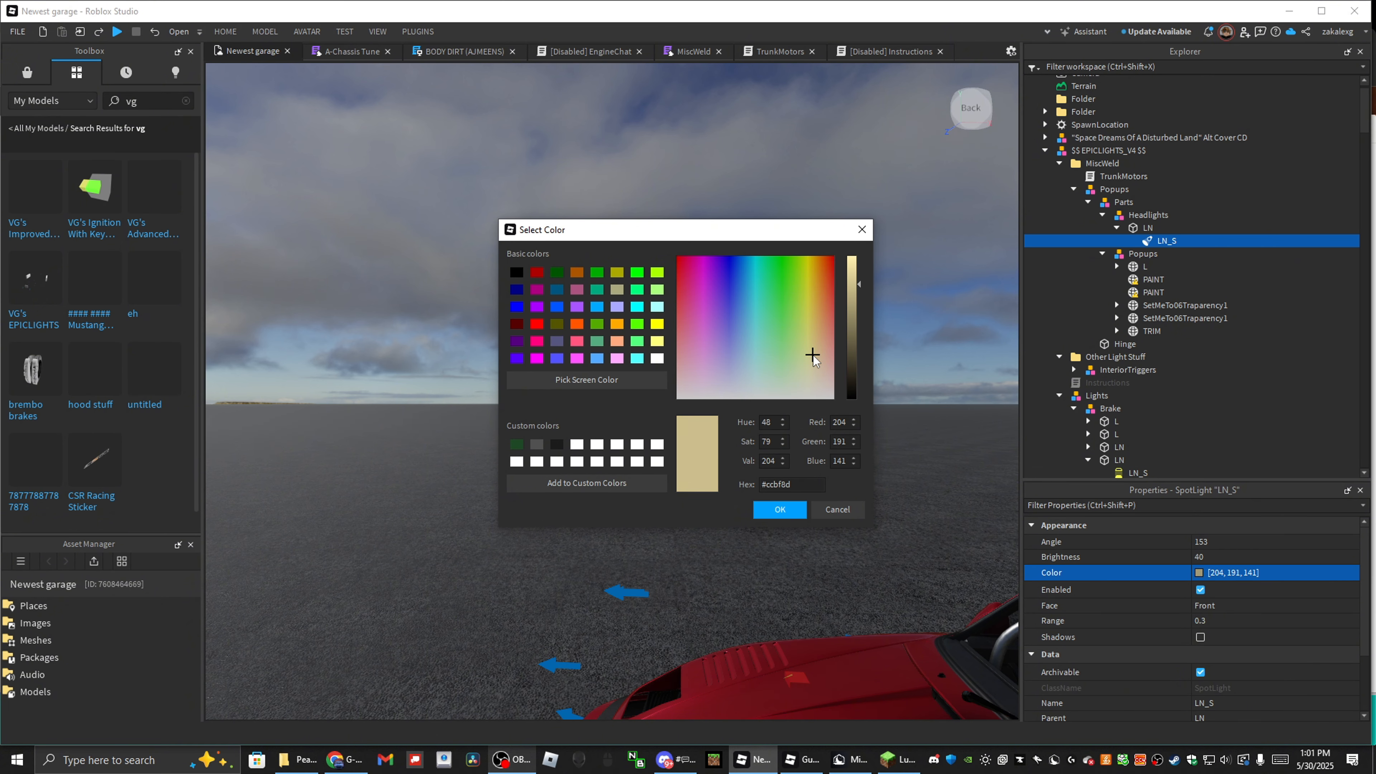
click(780, 509)
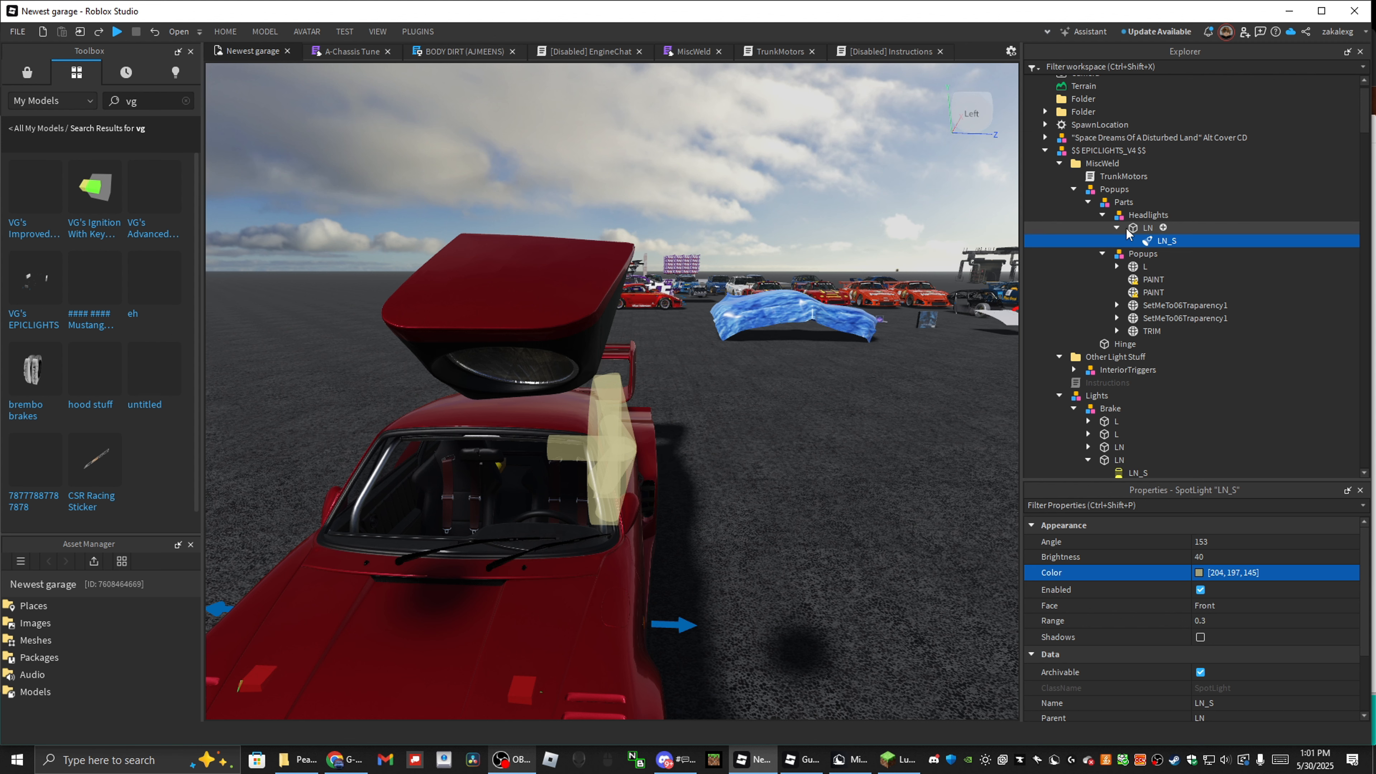
click(1126, 228)
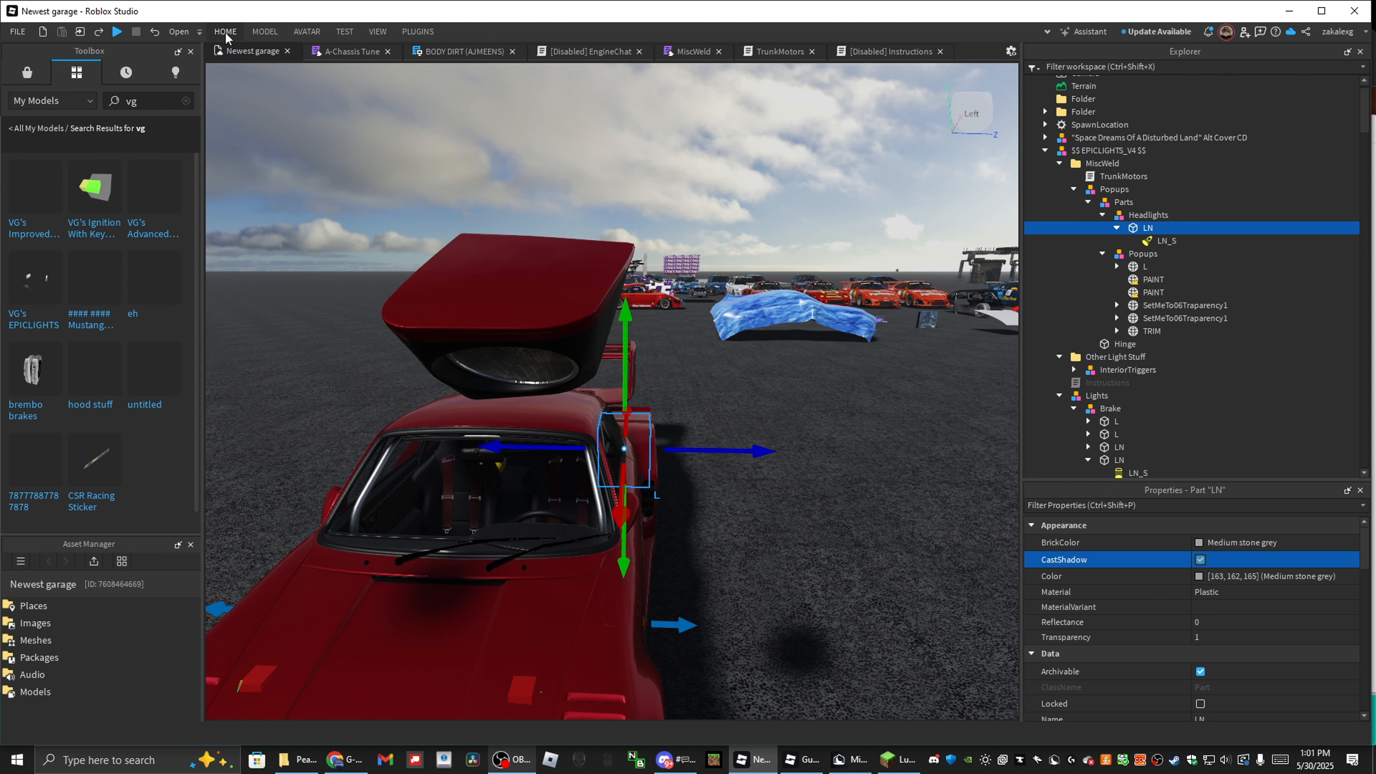
click(265, 32)
right_drag(552, 466, 562, 482)
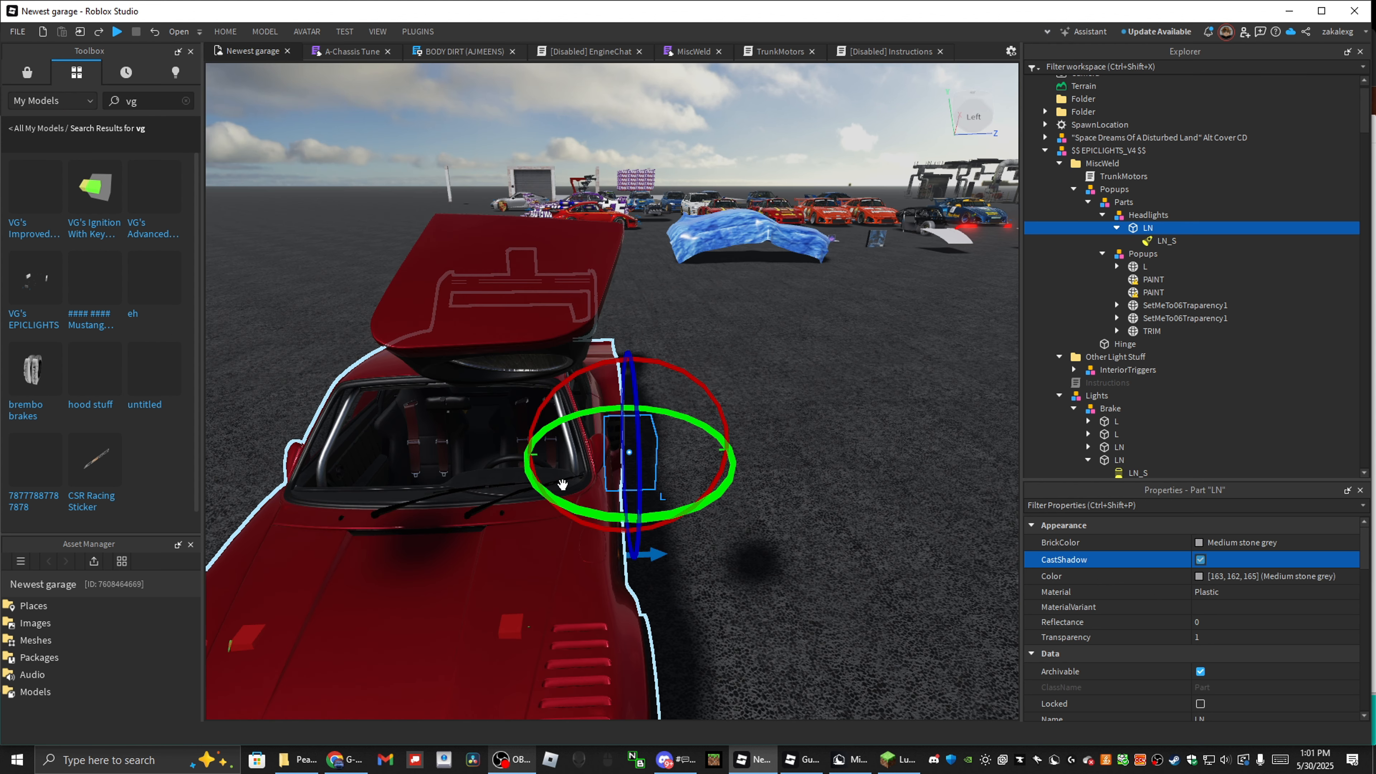
drag(568, 489, 737, 477)
key(ctrl+z)
key(ctrl+z)
- Move the LN part sideways so it lines up in front of the raised pop-up headlight
click(258, 33)
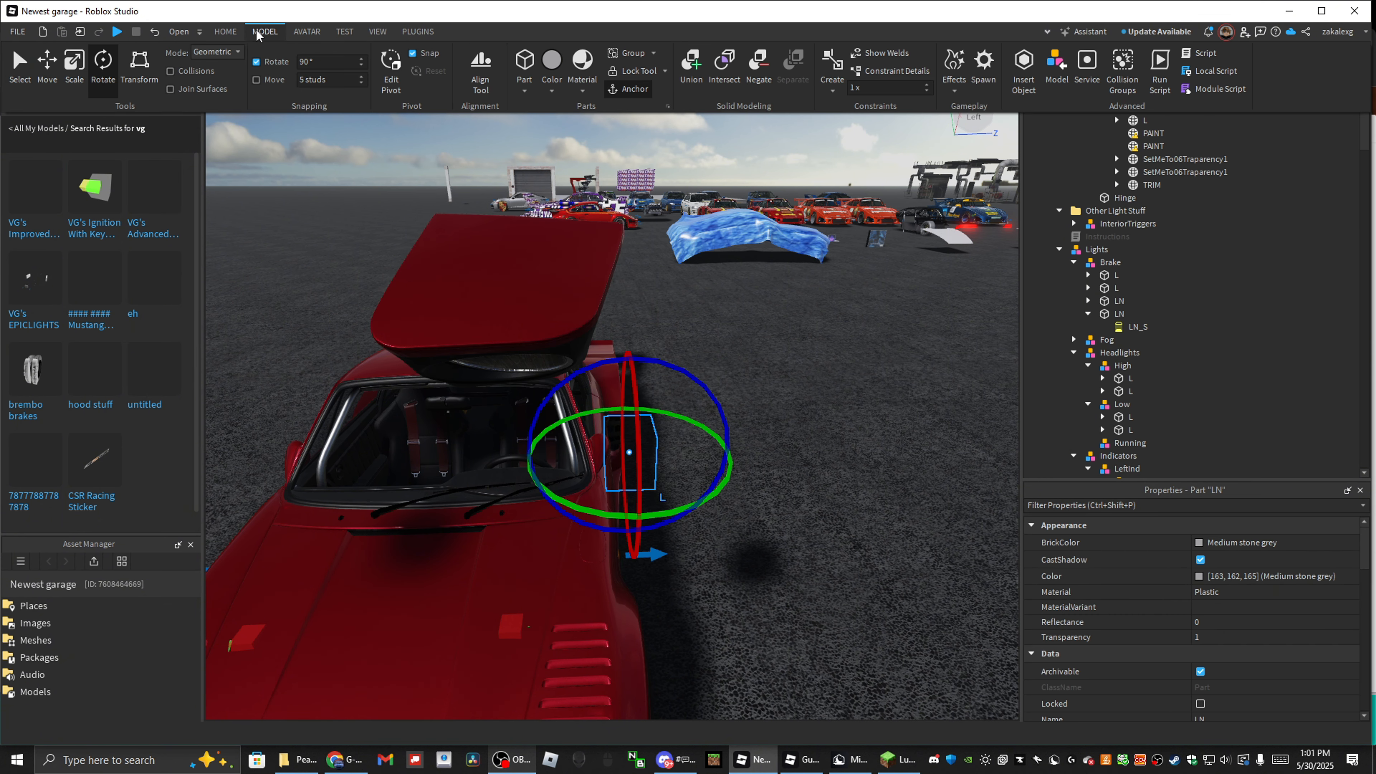
click(48, 64)
right_drag(638, 438, 639, 438)
right_drag(535, 440, 586, 454)
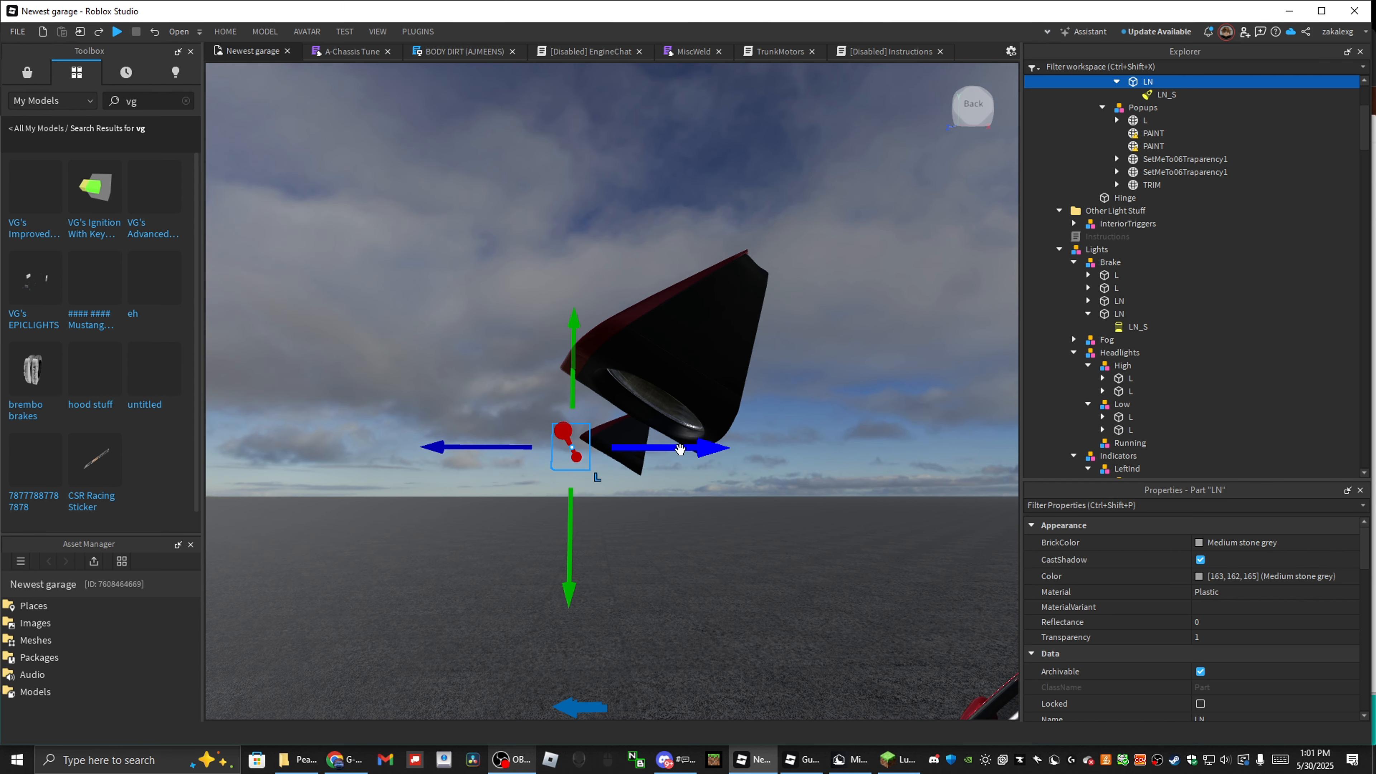
- Rotate the LN part so its tilt matches the angled face of the pop-up headlight
click(224, 32)
click(103, 47)
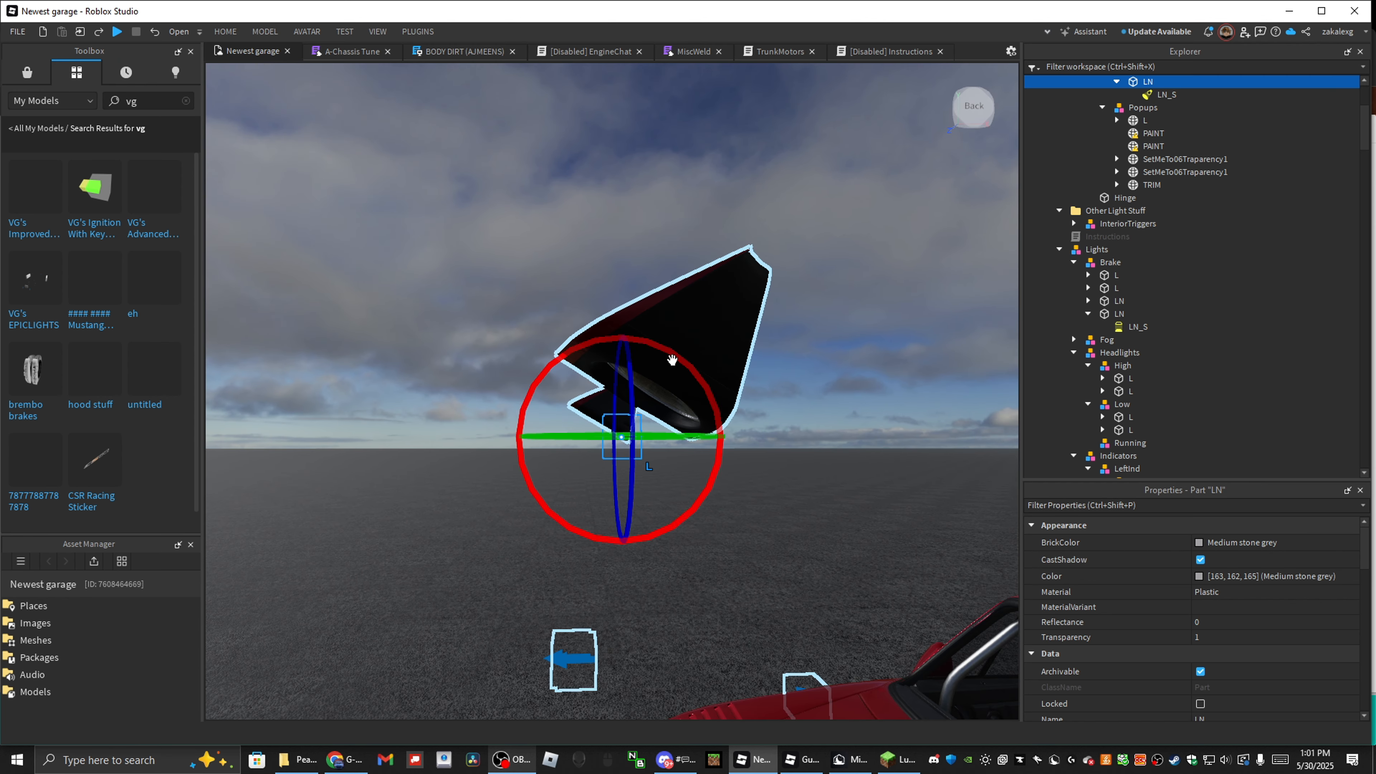
drag(678, 359, 595, 324)
key(w)
right_drag(595, 324, 597, 323)
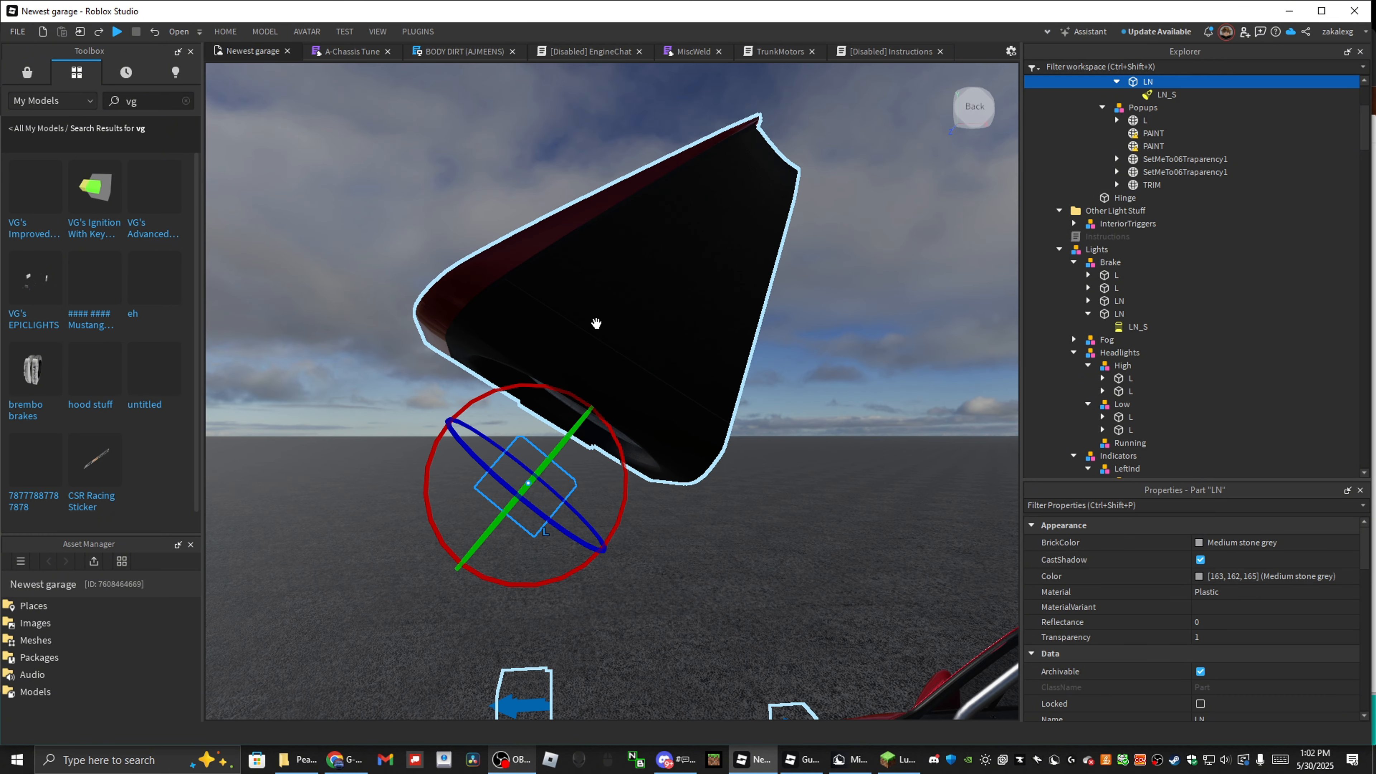
- Set the range of the LN part's LN_S spotlight to 0.5
click(1166, 94)
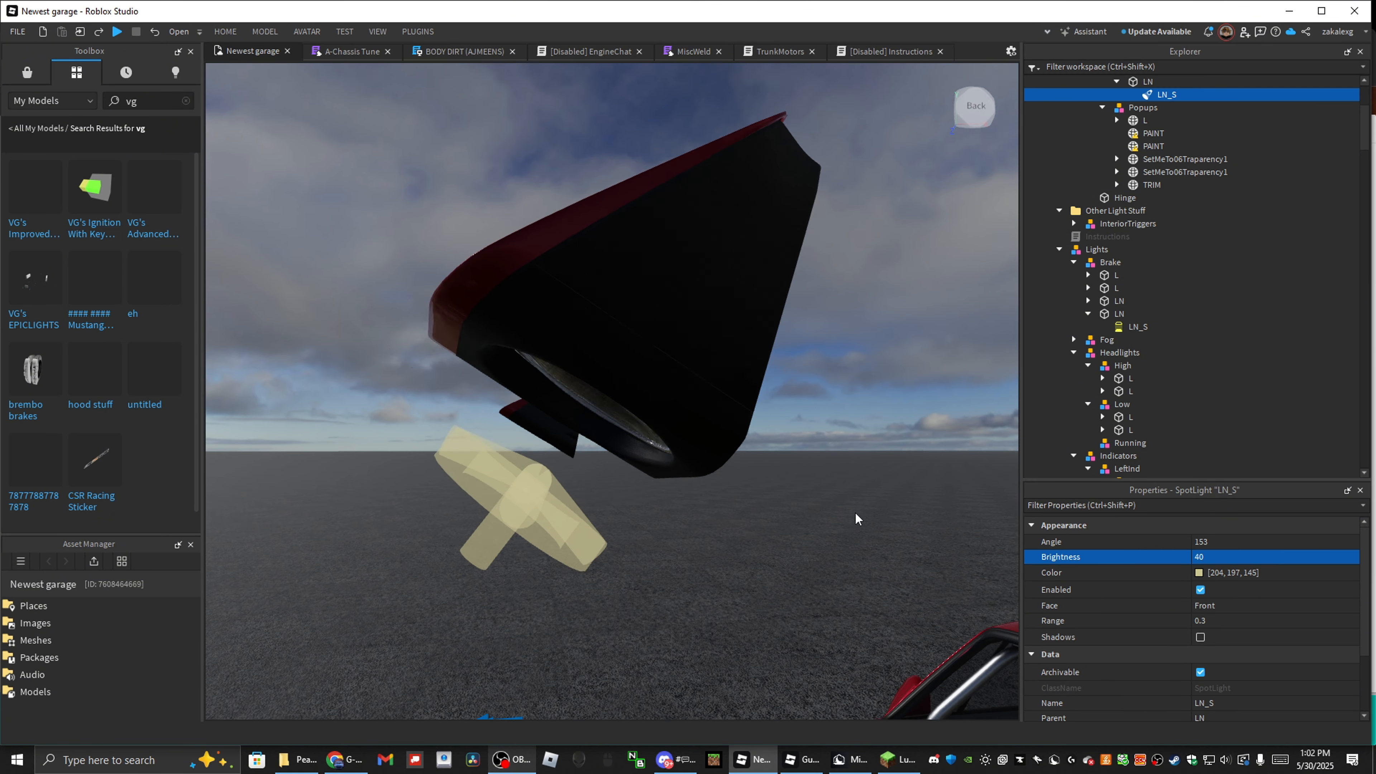
click(1219, 620)
text(1)
key(BackSpace)
key(BackSpace)
key(BackSpace)
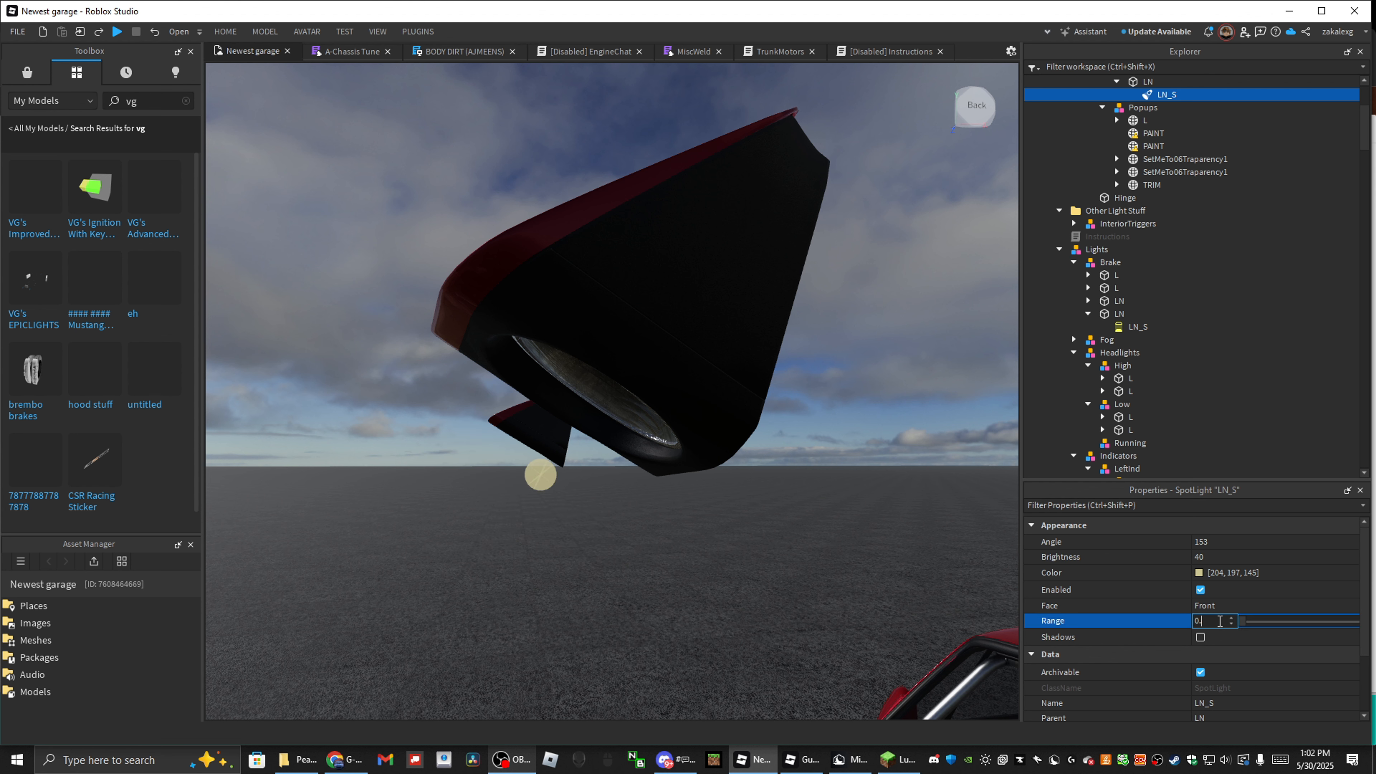
text(1)
key(BackSpace)
text(.5)
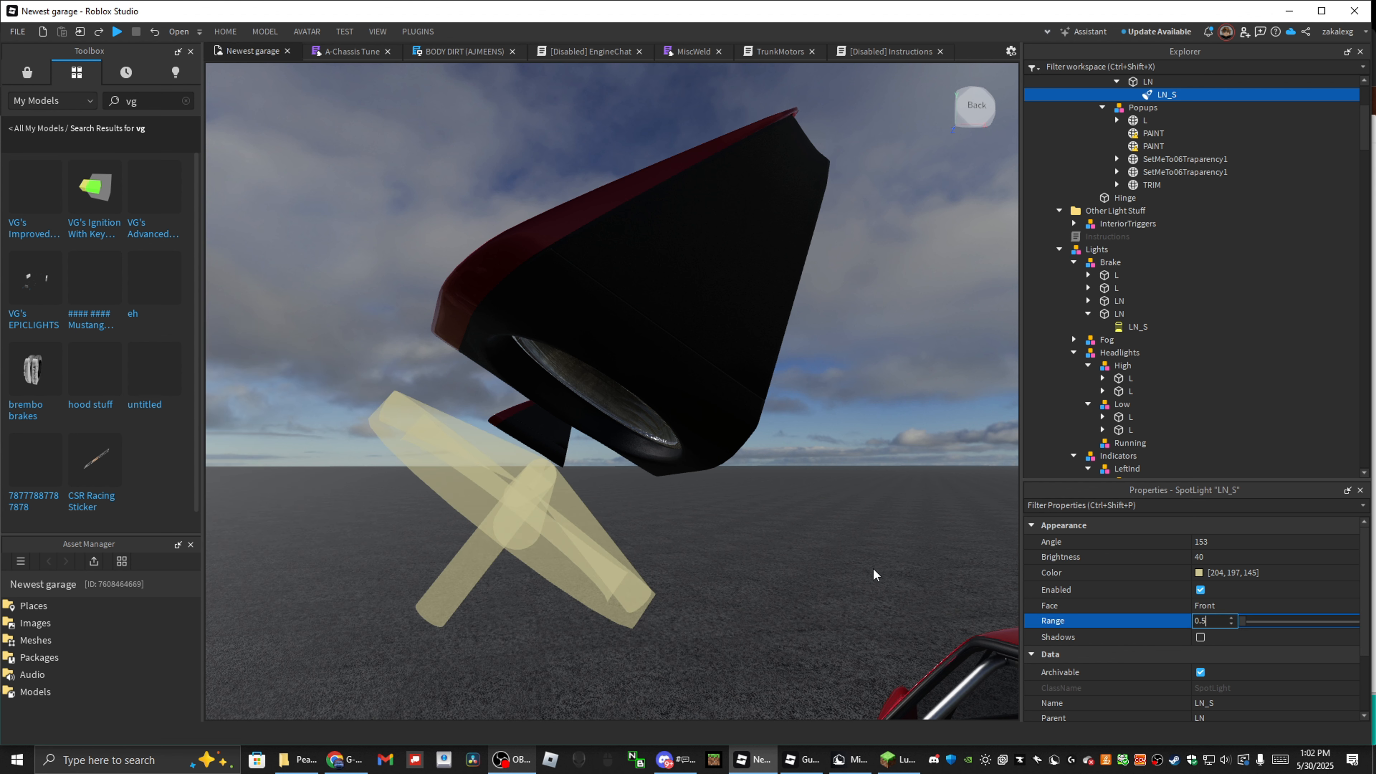
- Rotate the LN part so its spotlight shines into the headlight lens
click(1148, 82)
right_drag(315, 162, 315, 176)
drag(541, 392, 626, 537)
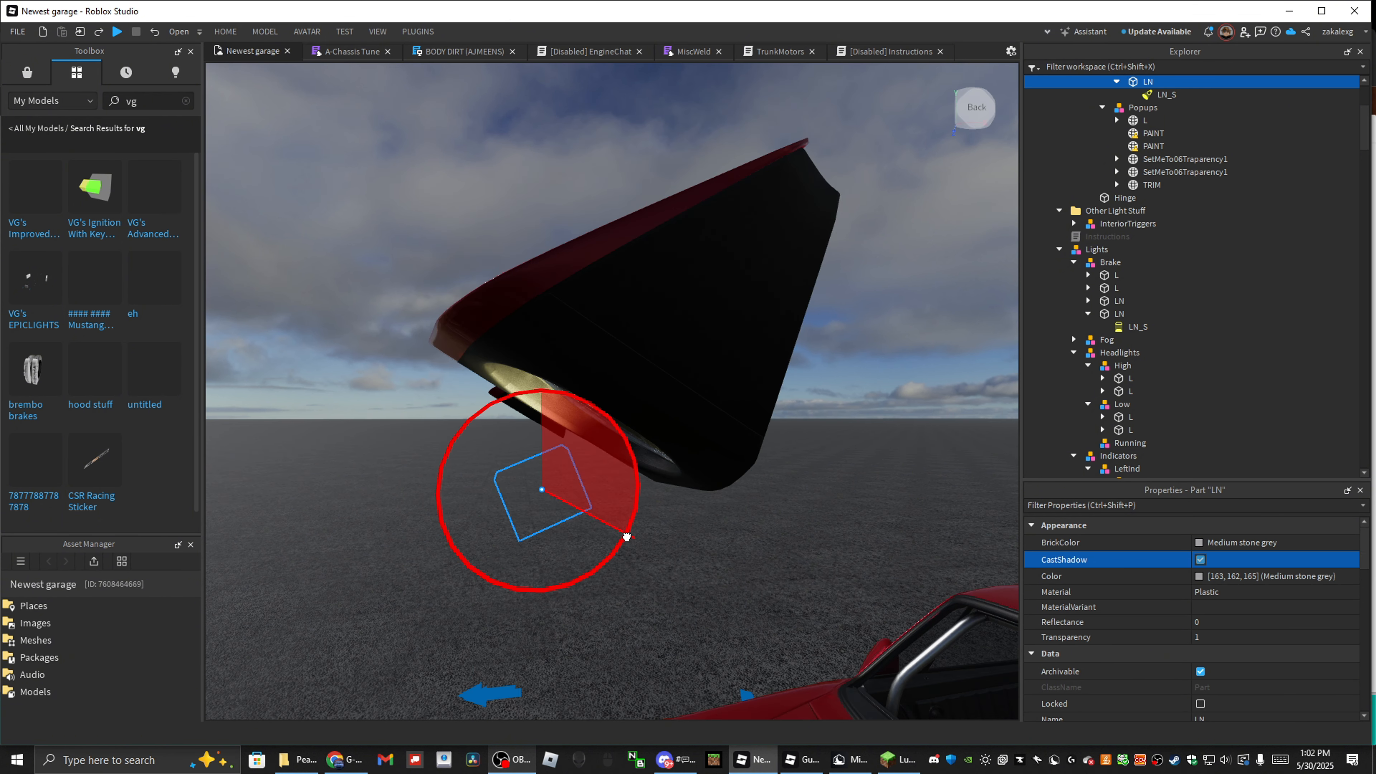
drag(545, 616, 545, 611)
right_drag(550, 582, 550, 574)
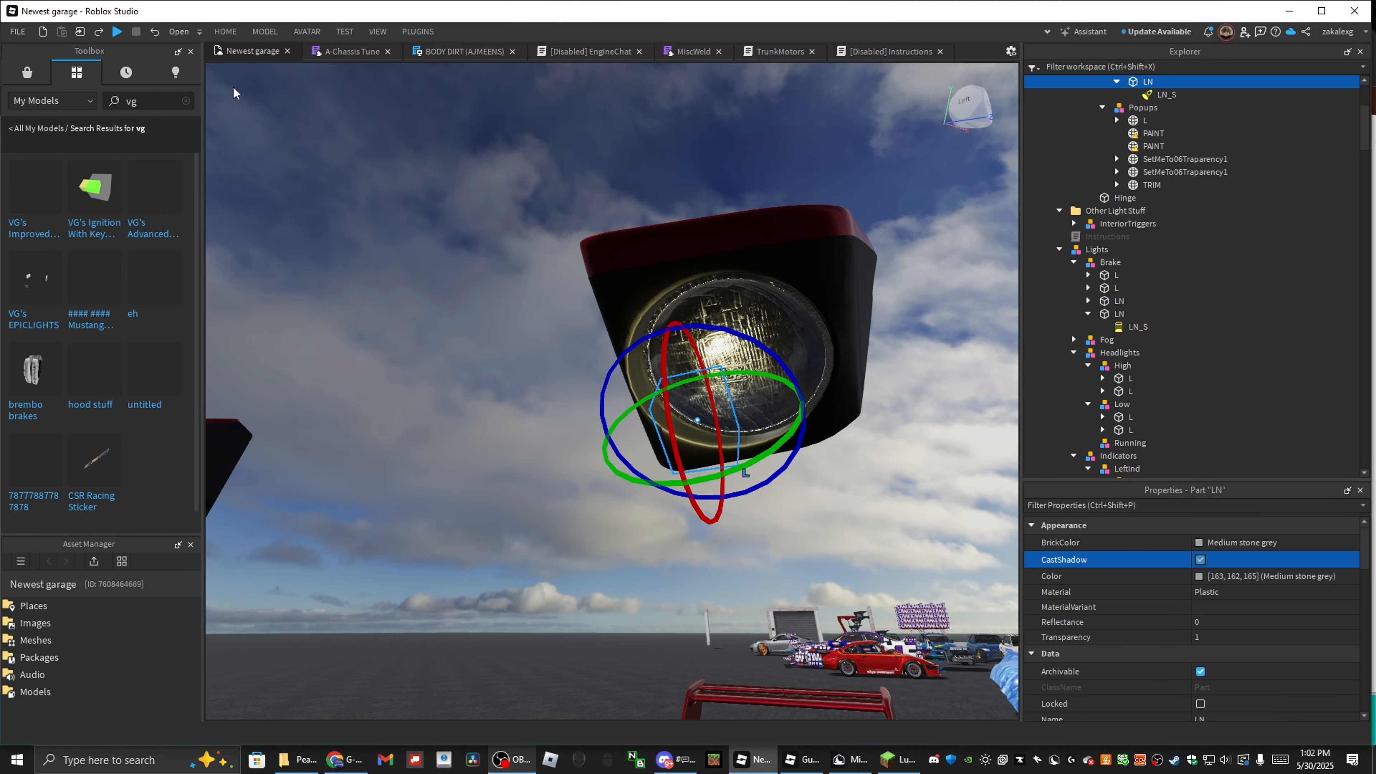
- Shift the LN part across and up along the lens face to centre its light on the headlight
click(224, 32)
click(138, 65)
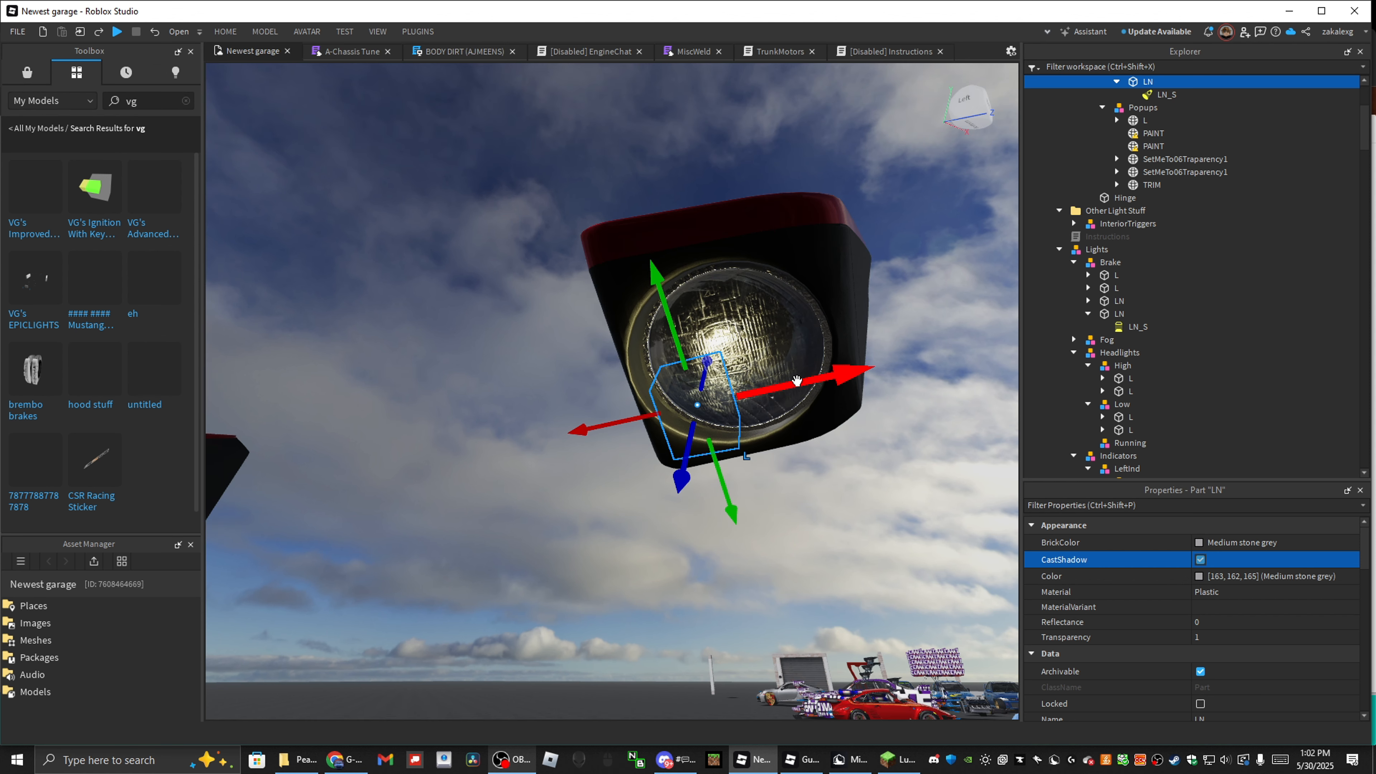
drag(796, 380, 826, 380)
drag(699, 316, 697, 307)
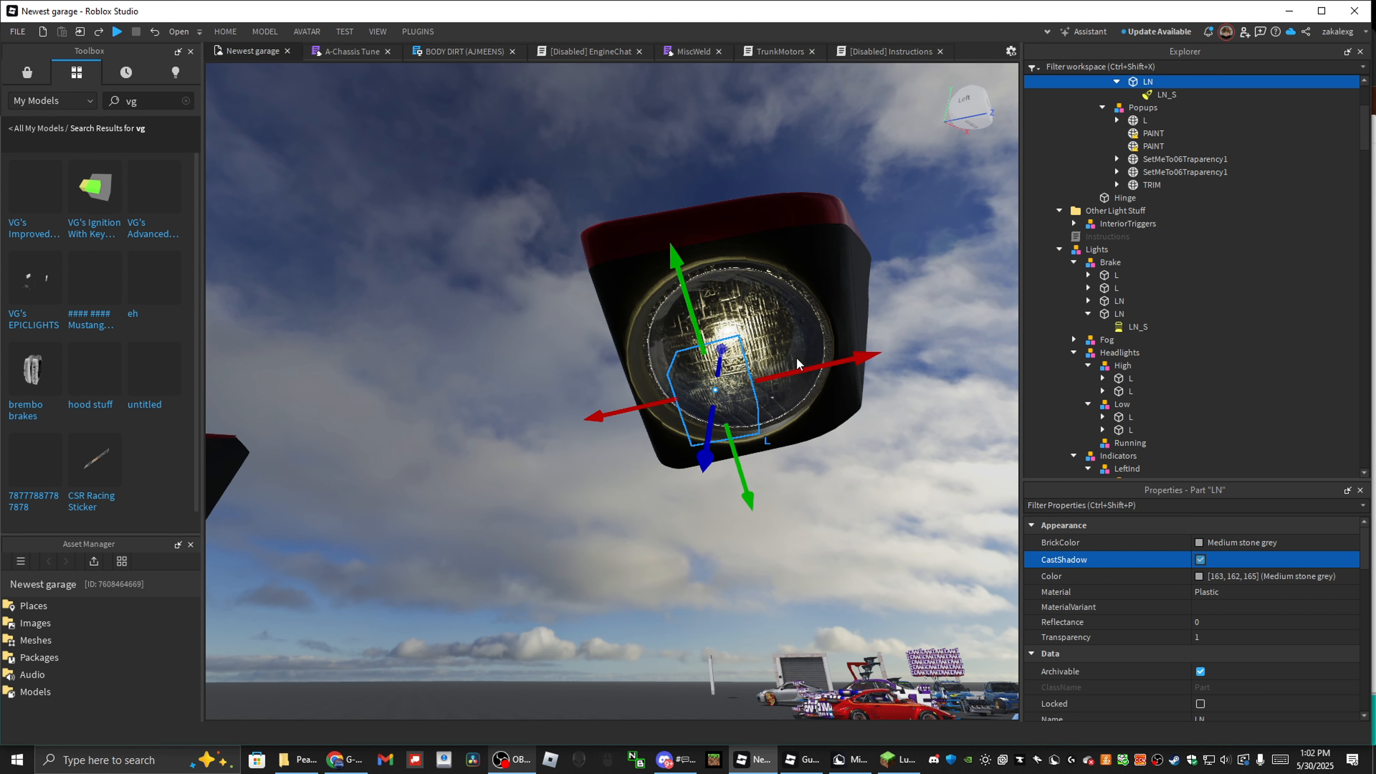
drag(803, 366, 816, 362)
right_drag(815, 363, 780, 369)
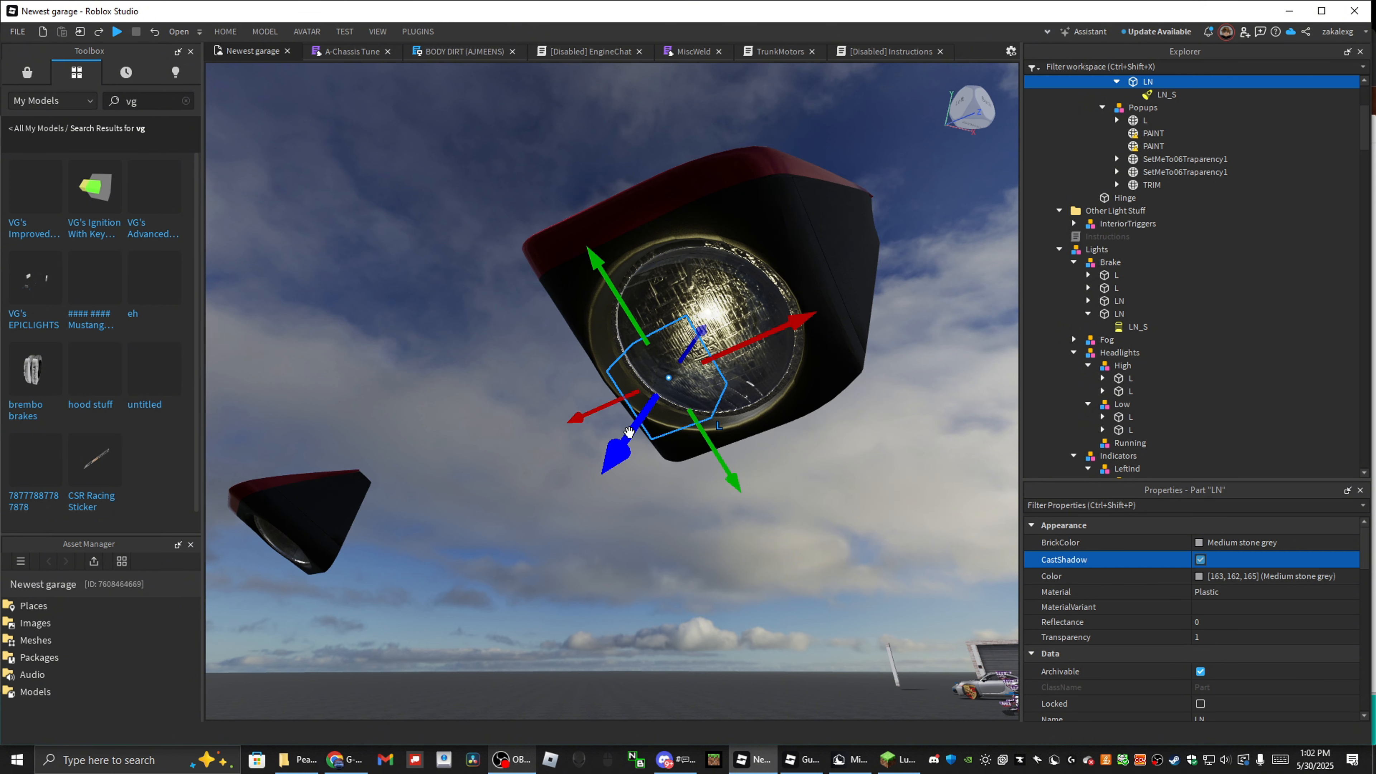
- Adjust the LN part's distance in front of the lens so the light covers the headlight glass
drag(628, 431, 636, 494)
right_drag(637, 493, 645, 484)
mouse_move(690, 452)
mouse_down()
mouse_move(701, 443)
mouse_move(682, 451)
mouse_up()
right_drag(681, 451, 681, 451)
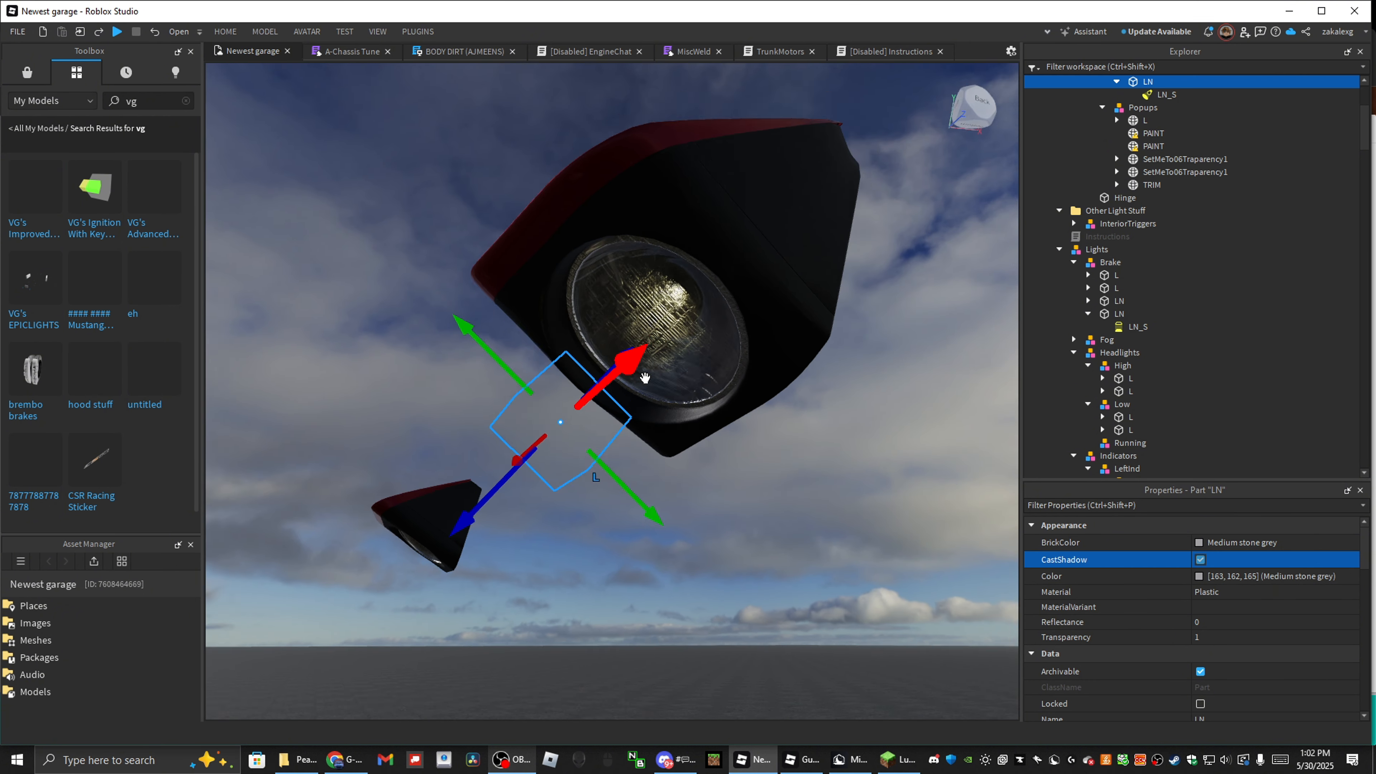
- Duplicate the LN part and slide the copy along its facing axis closer to the headlight lens
right_drag(645, 378, 644, 378)
key(ctrl+d)
drag(601, 382, 664, 322)
- Set the angle of the duplicated LN part's LN_S spotlight to 126
click(1116, 108)
click(1165, 121)
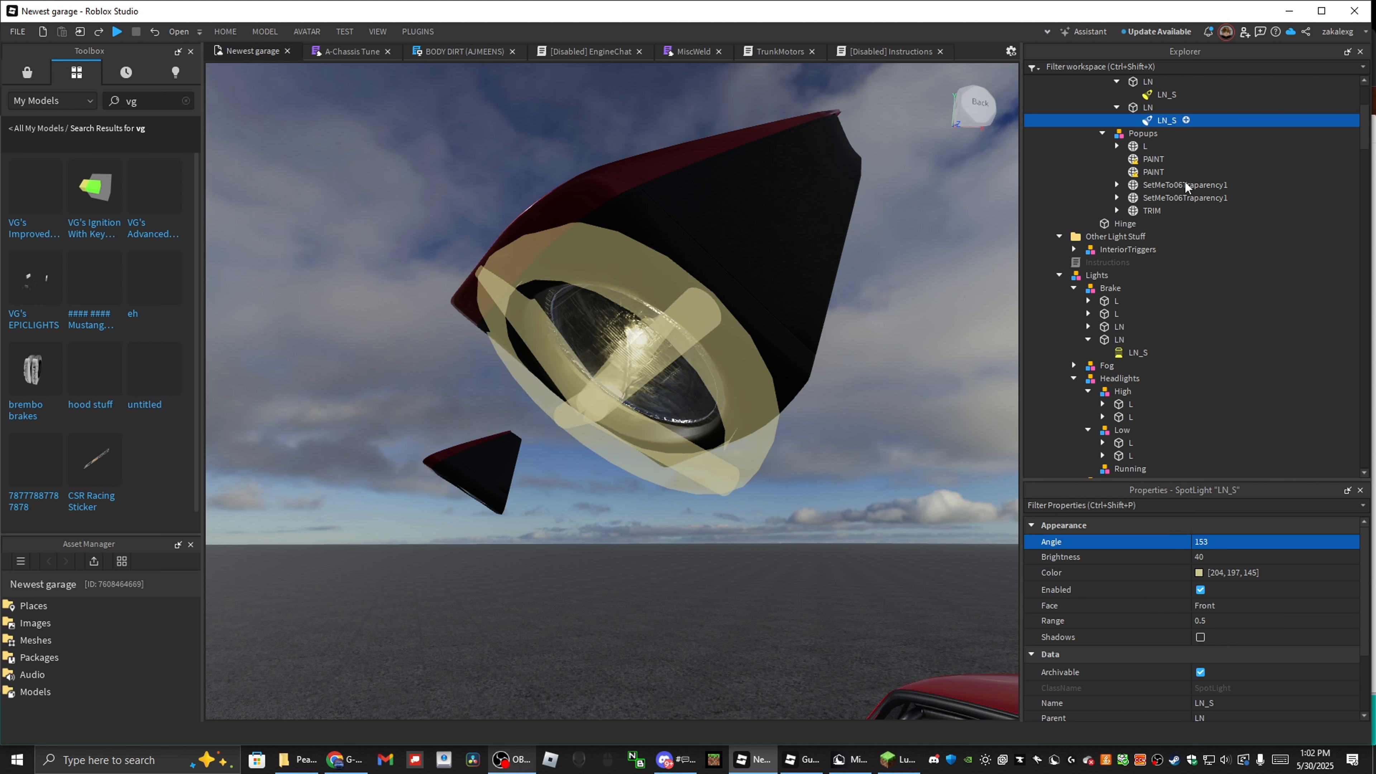
drag(1339, 543, 1322, 544)
right_drag(914, 509, 916, 508)
click(916, 507)
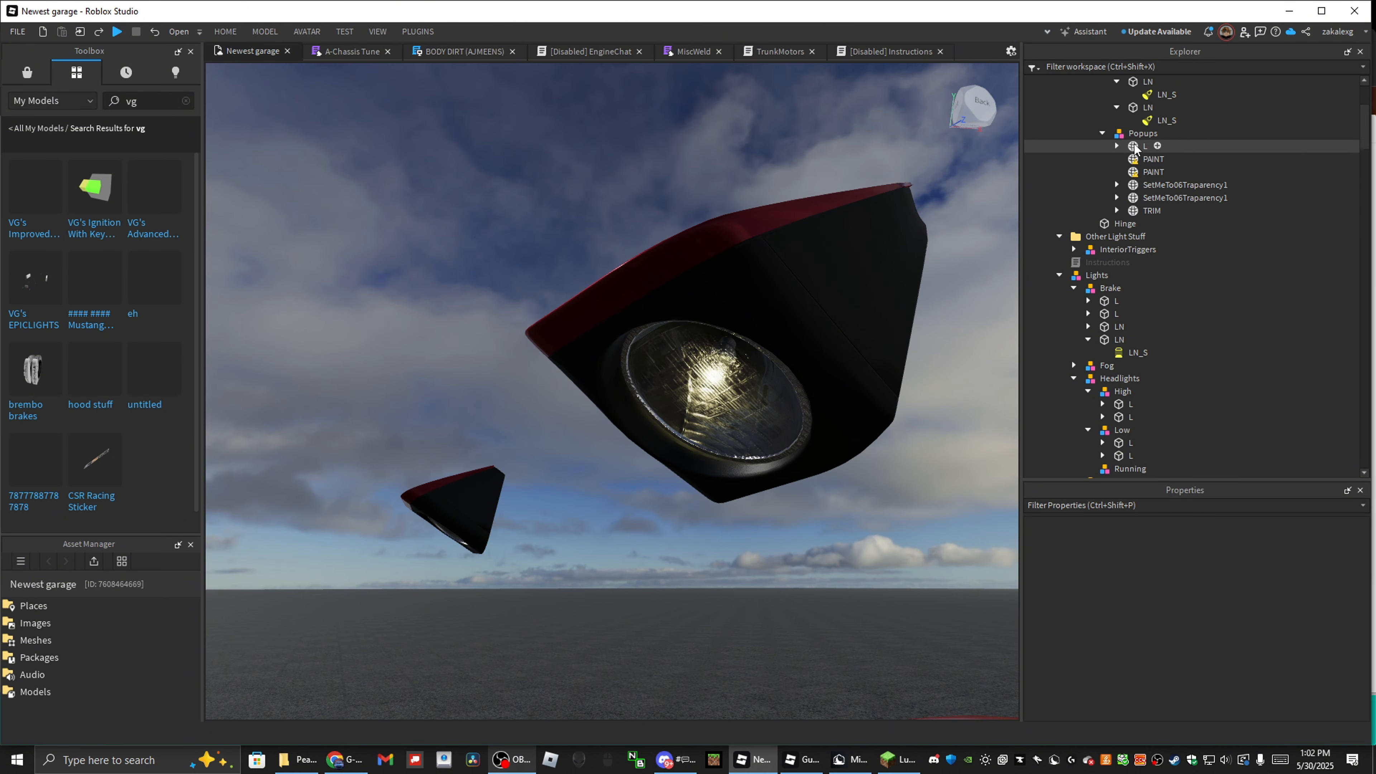
- Duplicate the second LN part and slide the new copy back inside the headlight housing
click(1146, 108)
right_drag(794, 371, 794, 370)
key(ctrl+d)
drag(699, 384, 783, 298)
right_drag(789, 298, 804, 302)
- Rotate the third LN part about 180 degrees so its spotlight faces outward through the lens
click(226, 32)
click(198, 69)
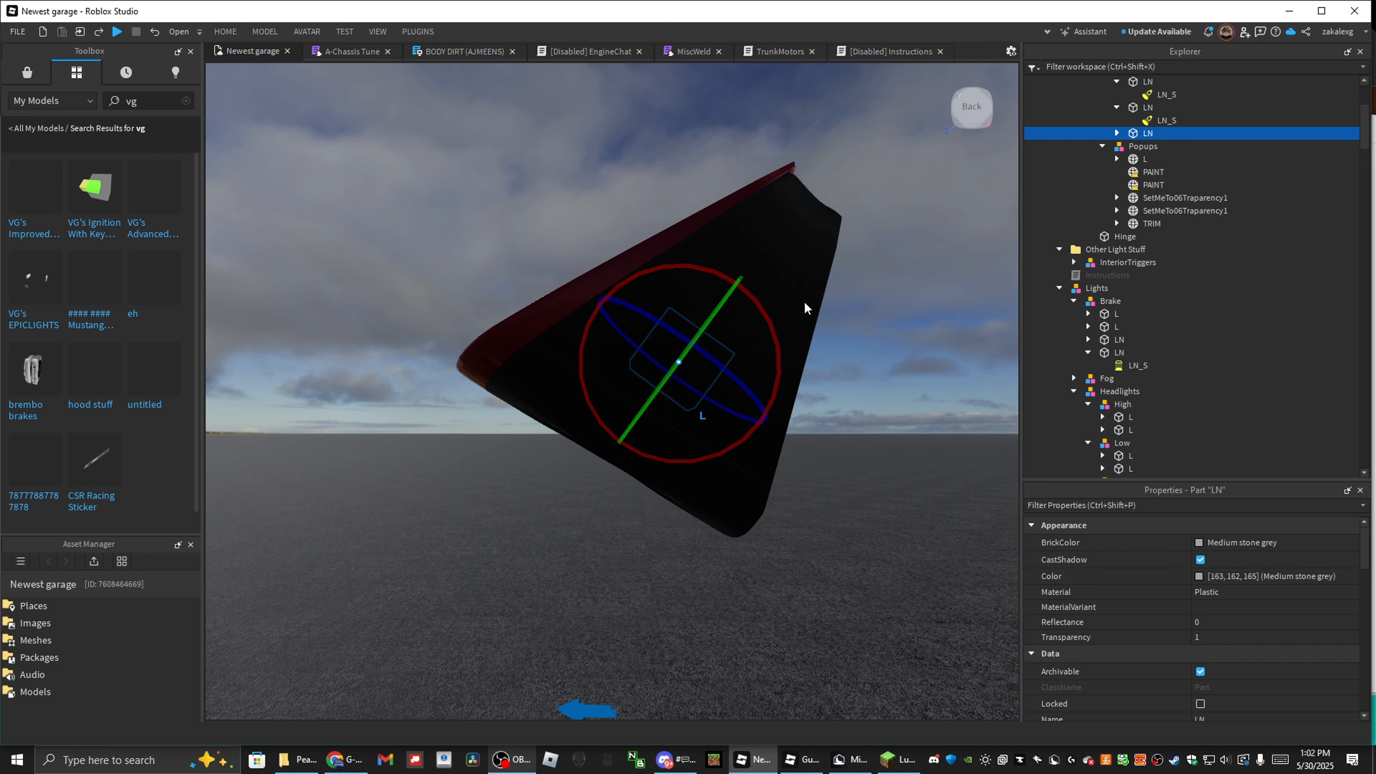
drag(764, 318, 598, 481)
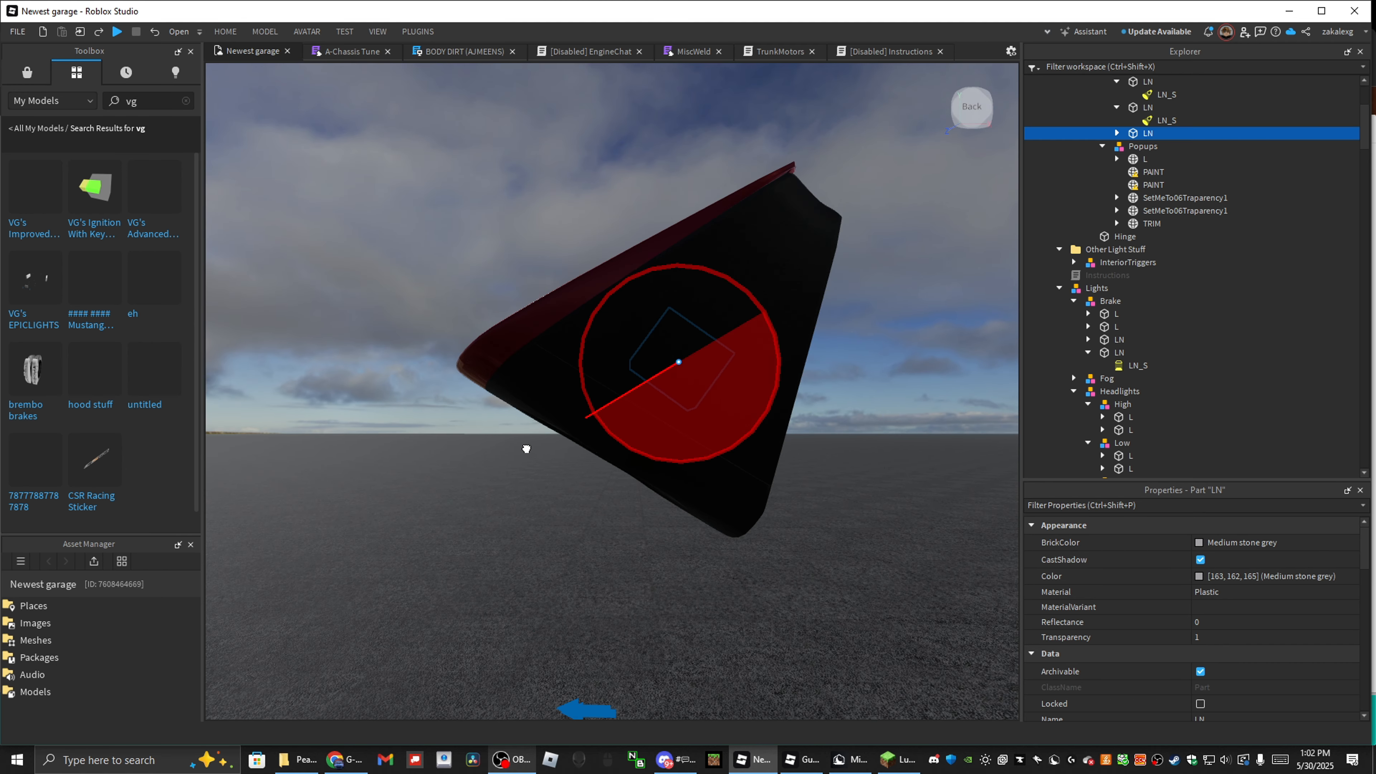
drag(526, 449, 524, 446)
right_drag(532, 441, 468, 420)
- Move the third LN part along its facing axis until it sits at the bulb behind the lens
click(226, 33)
click(140, 68)
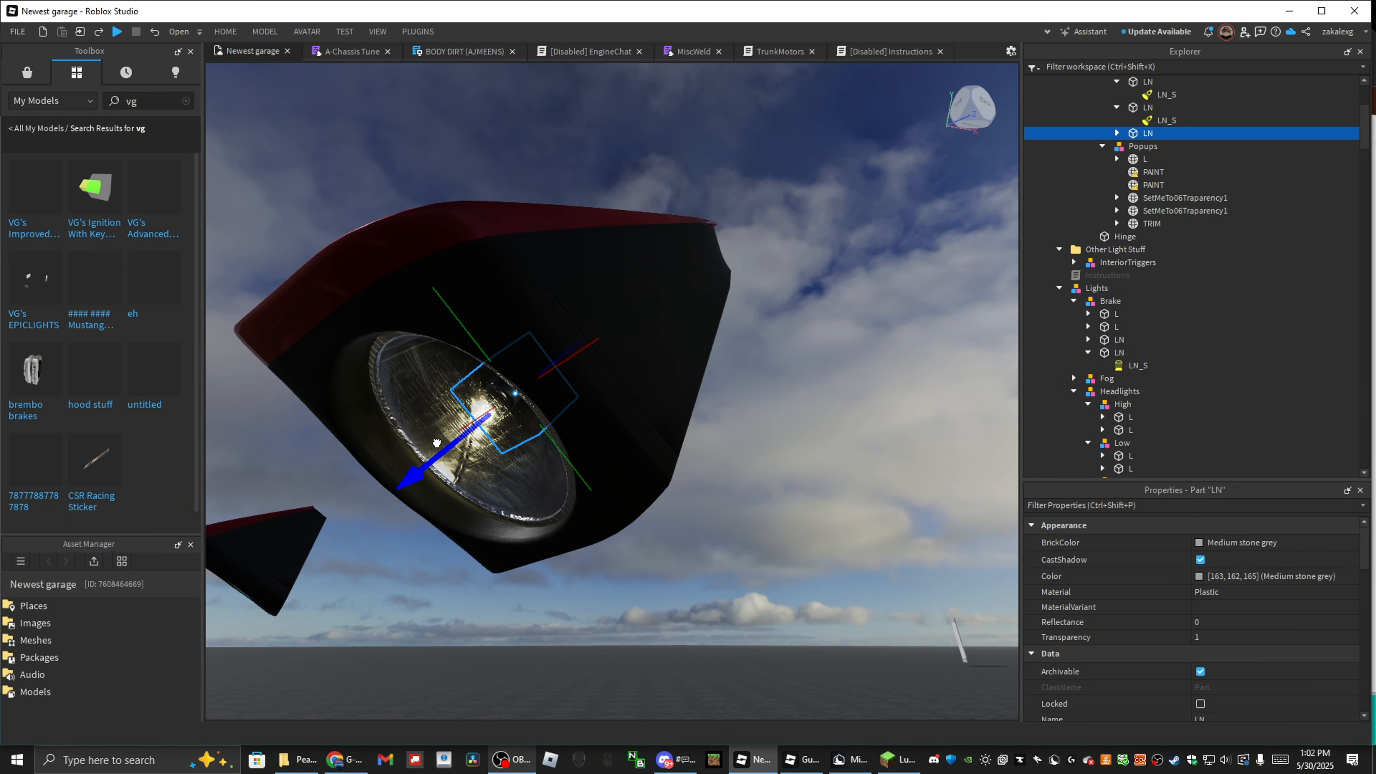
drag(436, 445, 437, 444)
right_drag(456, 424, 504, 411)
key(w)
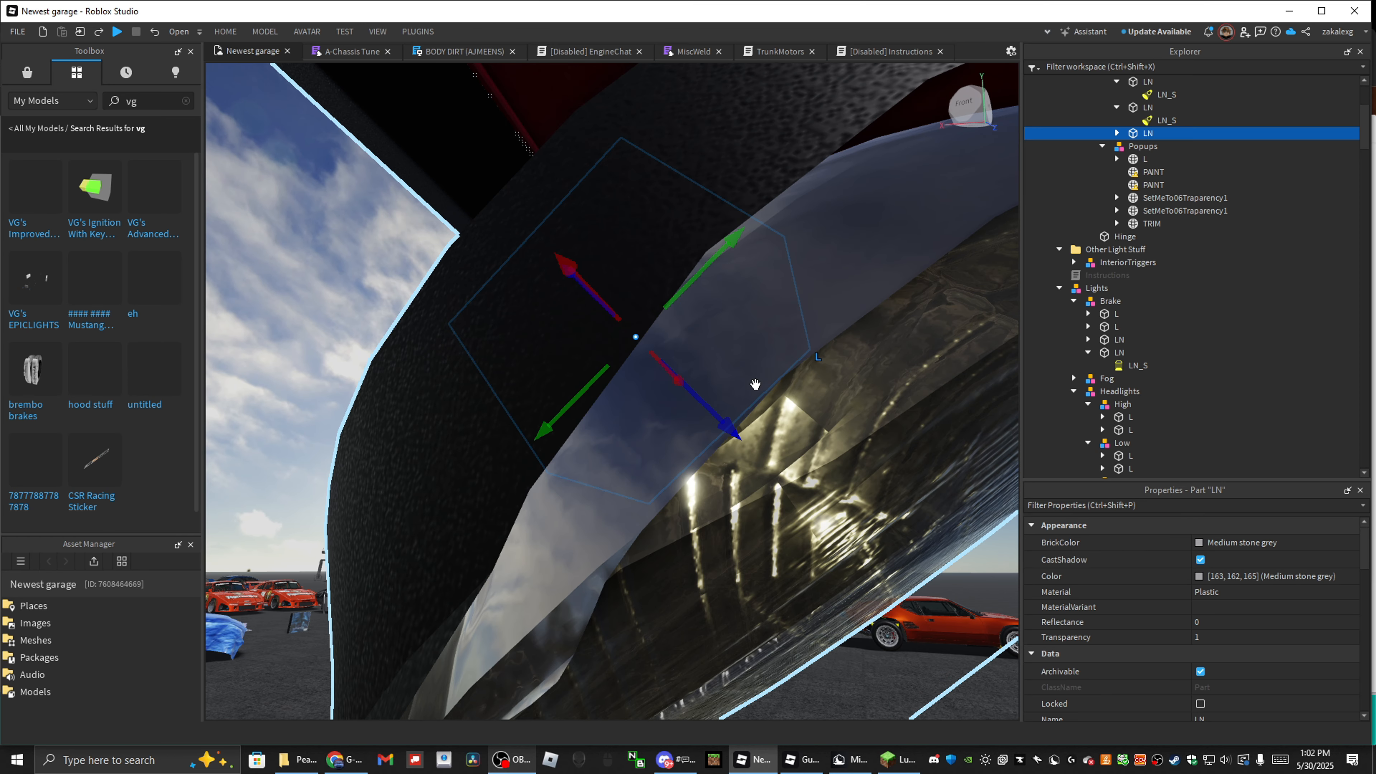
drag(722, 425, 730, 433)
key(d)
right_drag(819, 301, 820, 301)
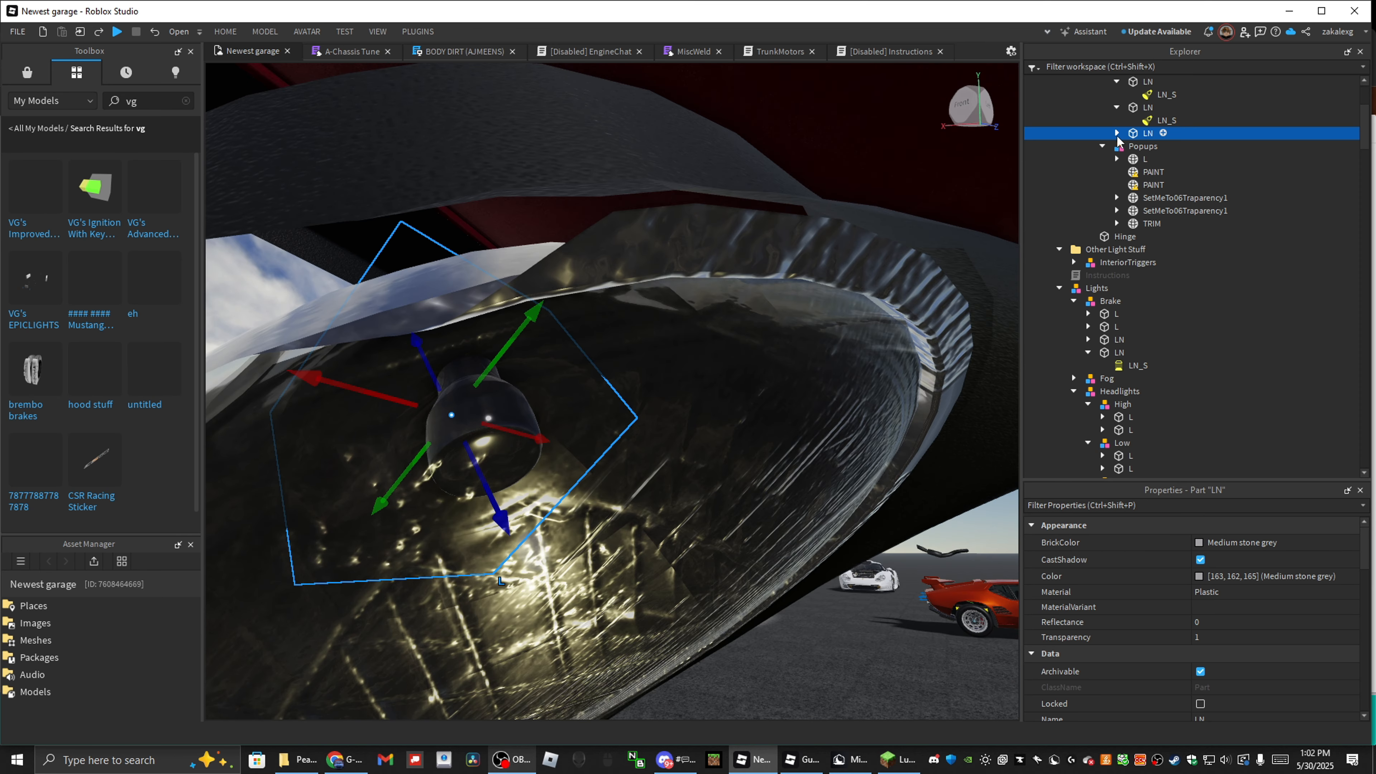
- Set the third LN part's LN_S spotlight to angle 180 and range 0.6
click(1116, 133)
click(1164, 146)
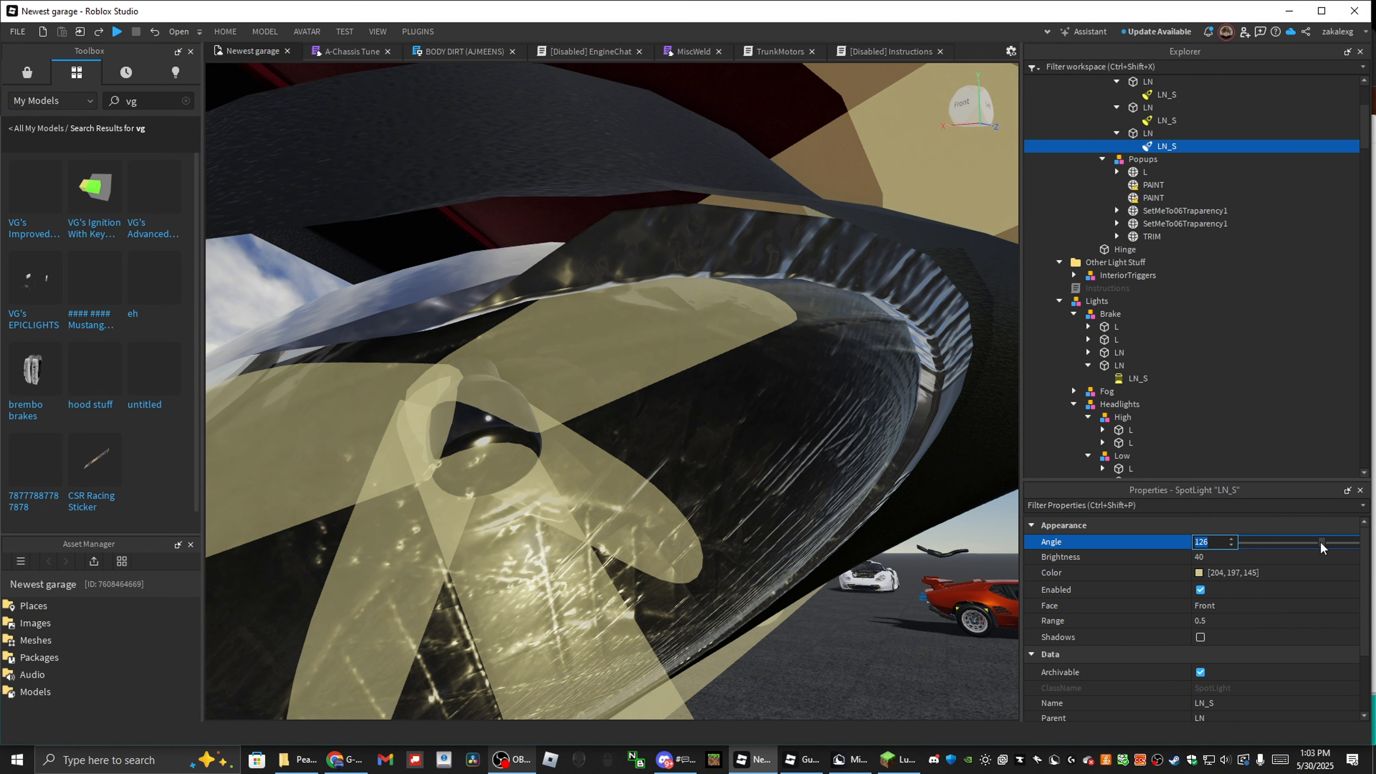
drag(1320, 541, 1374, 548)
click(1222, 621)
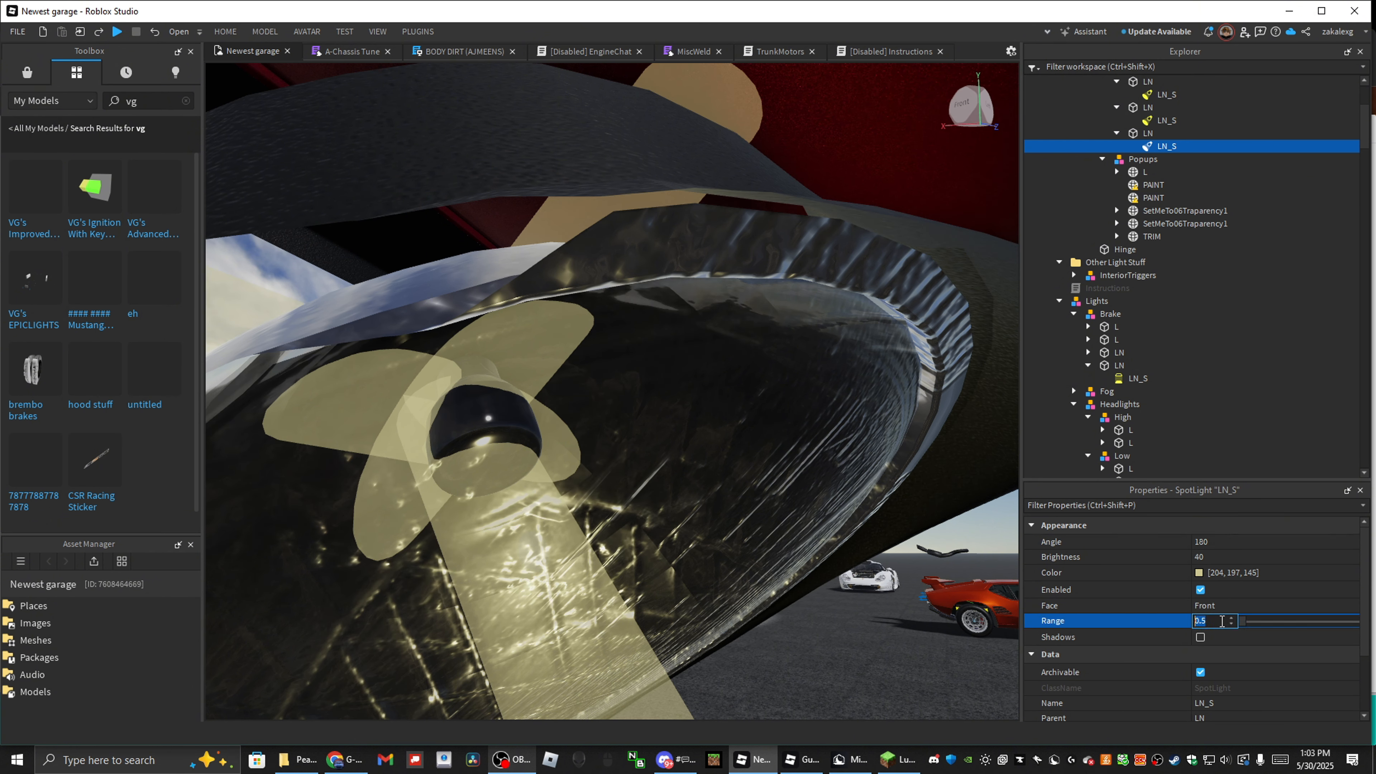
key(BackSpace)
text(6)
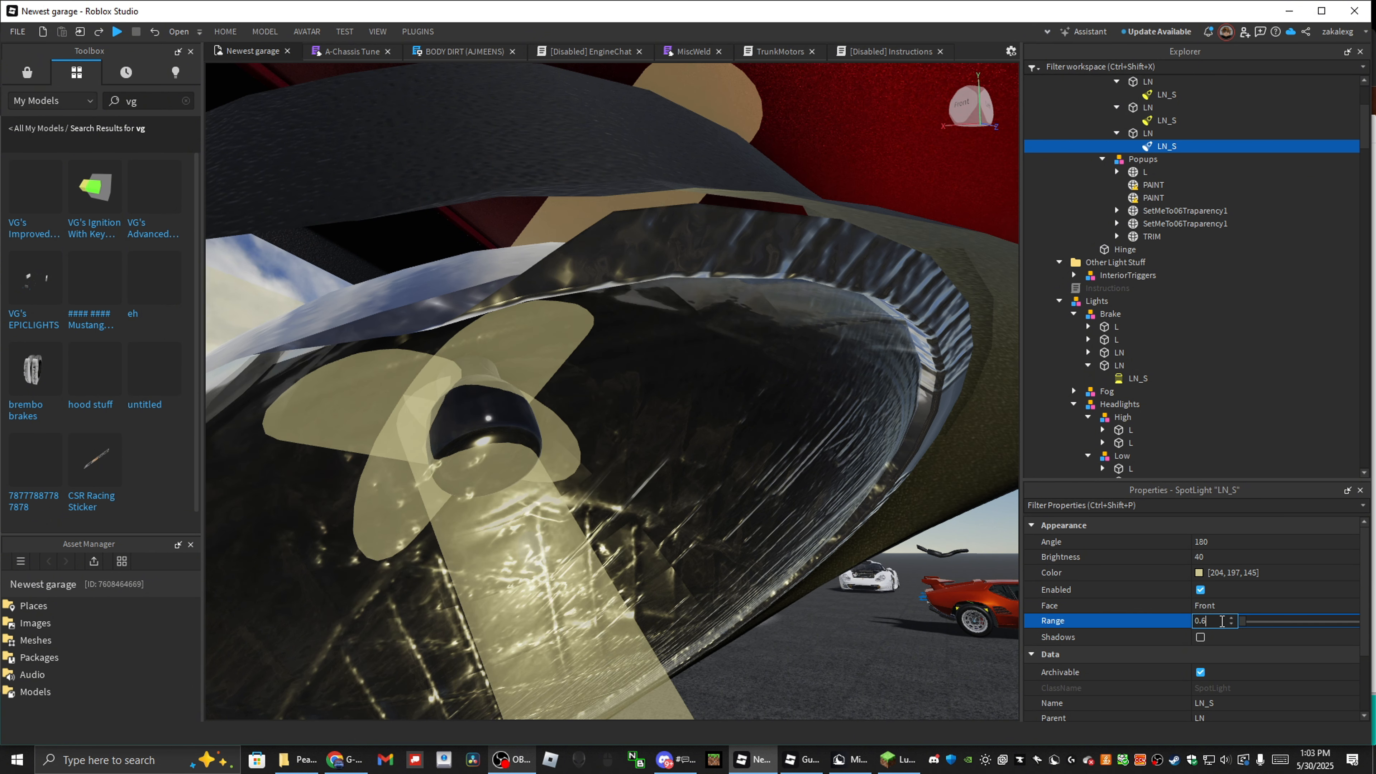
- Set the range of the second LN part's LN_S spotlight to 0.6
key(s)
right_drag(761, 534, 812, 527)
click(761, 534)
key(ctrl+z)
key(d)
click(813, 527)
key(s)
key(a)
click(645, 555)
click(1154, 120)
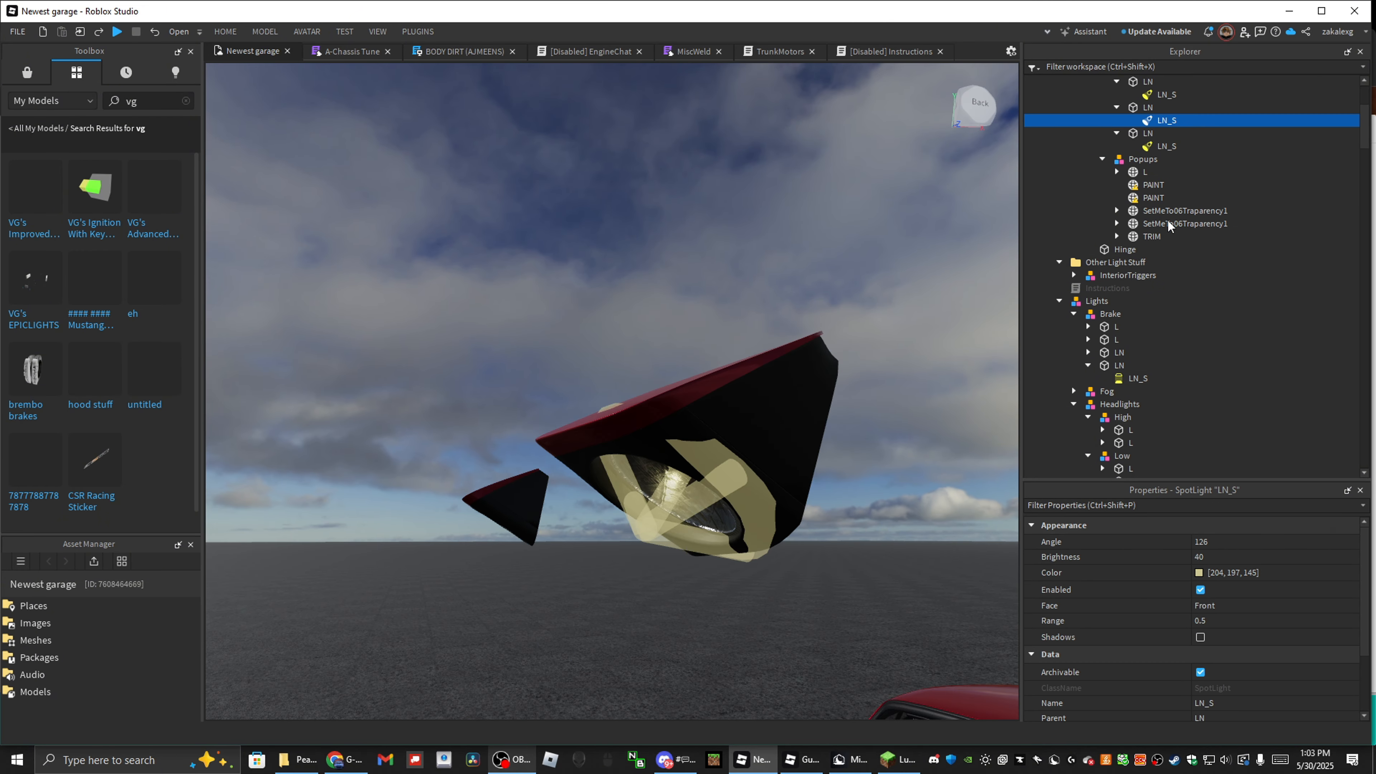
text(6)
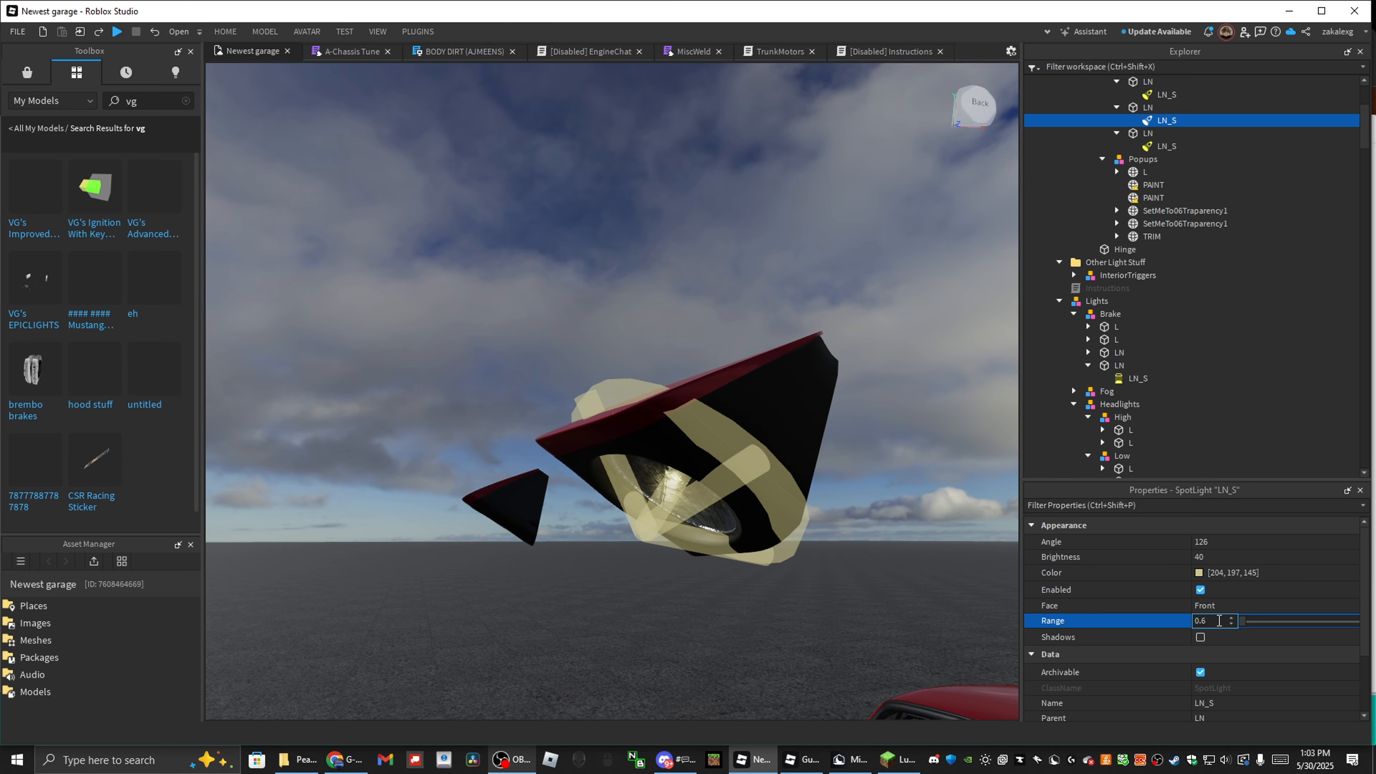
- Inspect the lit pop-up headlight from above, from the front and from the side
right_drag(782, 411, 782, 410)
scroll(781, 411, up, 3)
click(781, 410)
scroll(642, 246, down, 2)
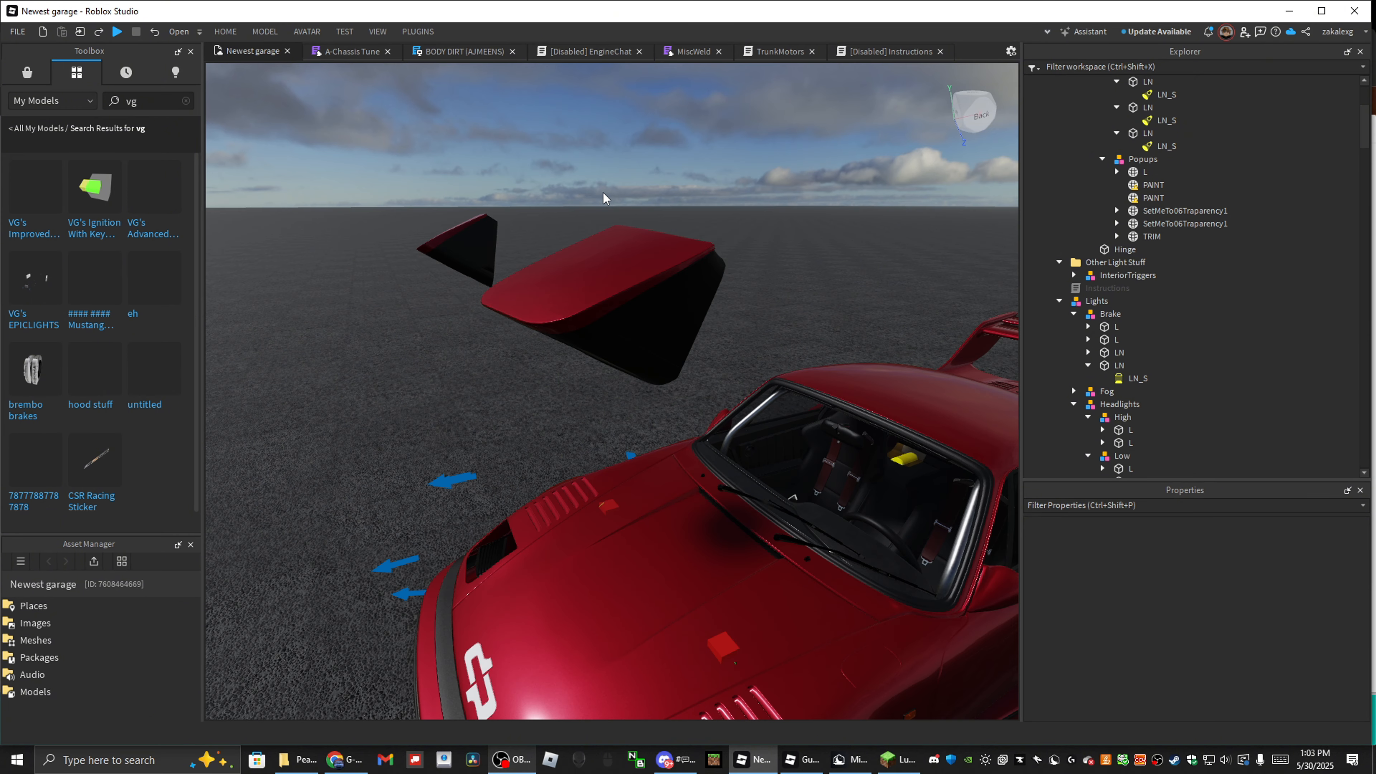
right_drag(619, 187, 638, 185)
scroll(619, 187, down, 2)
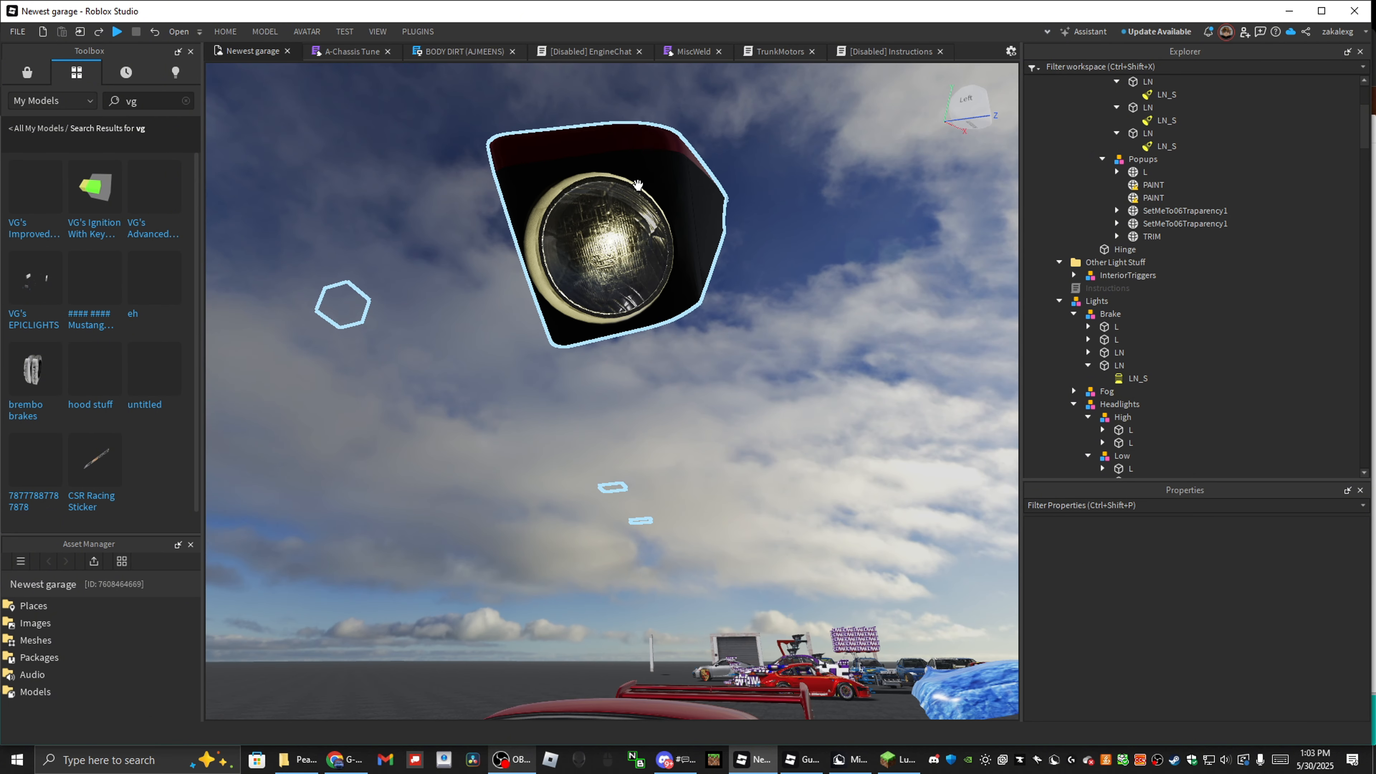
right_drag(638, 185, 689, 196)
scroll(1143, 217, up, 4)
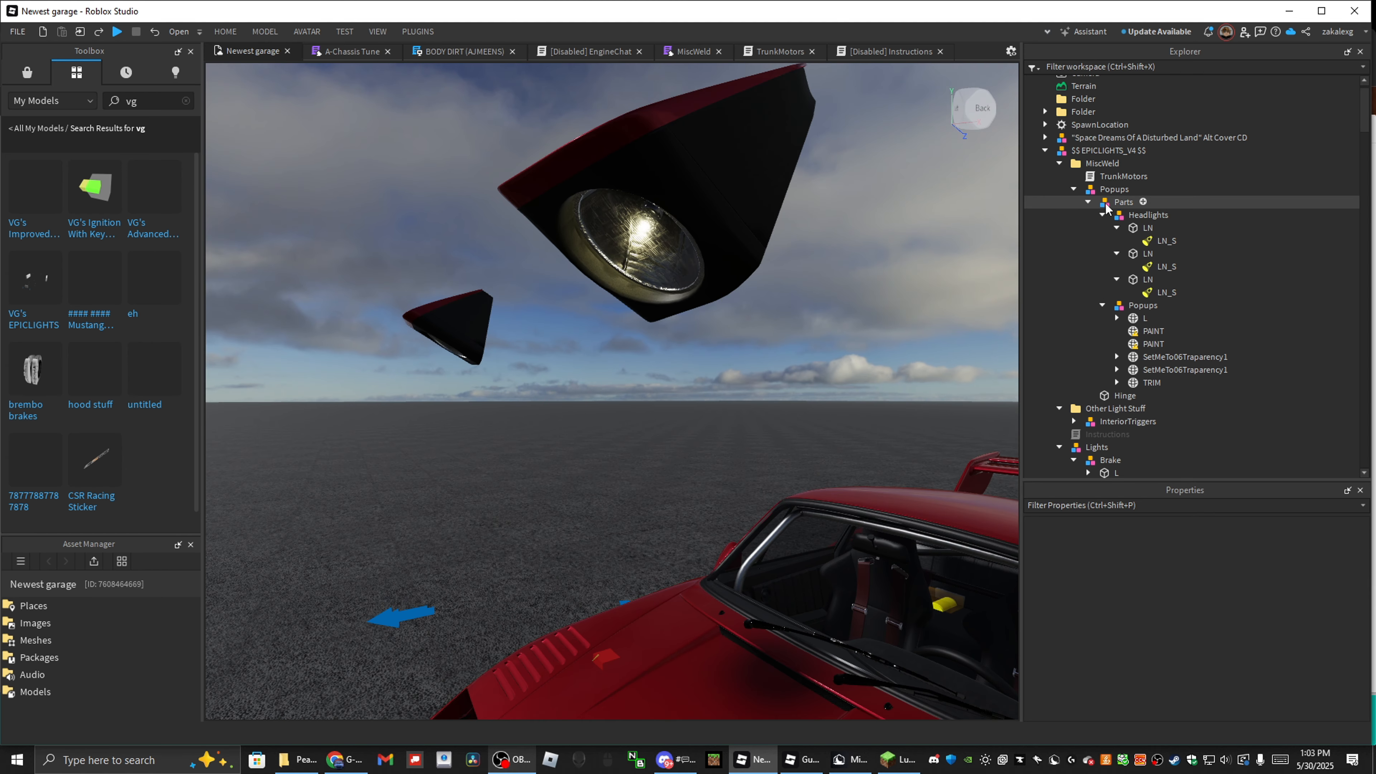
- Duplicate the three LN parts in the Headlights group and move the copies across to the opposite pop-up headlight
click(1146, 228)
right_drag(804, 347, 807, 347)
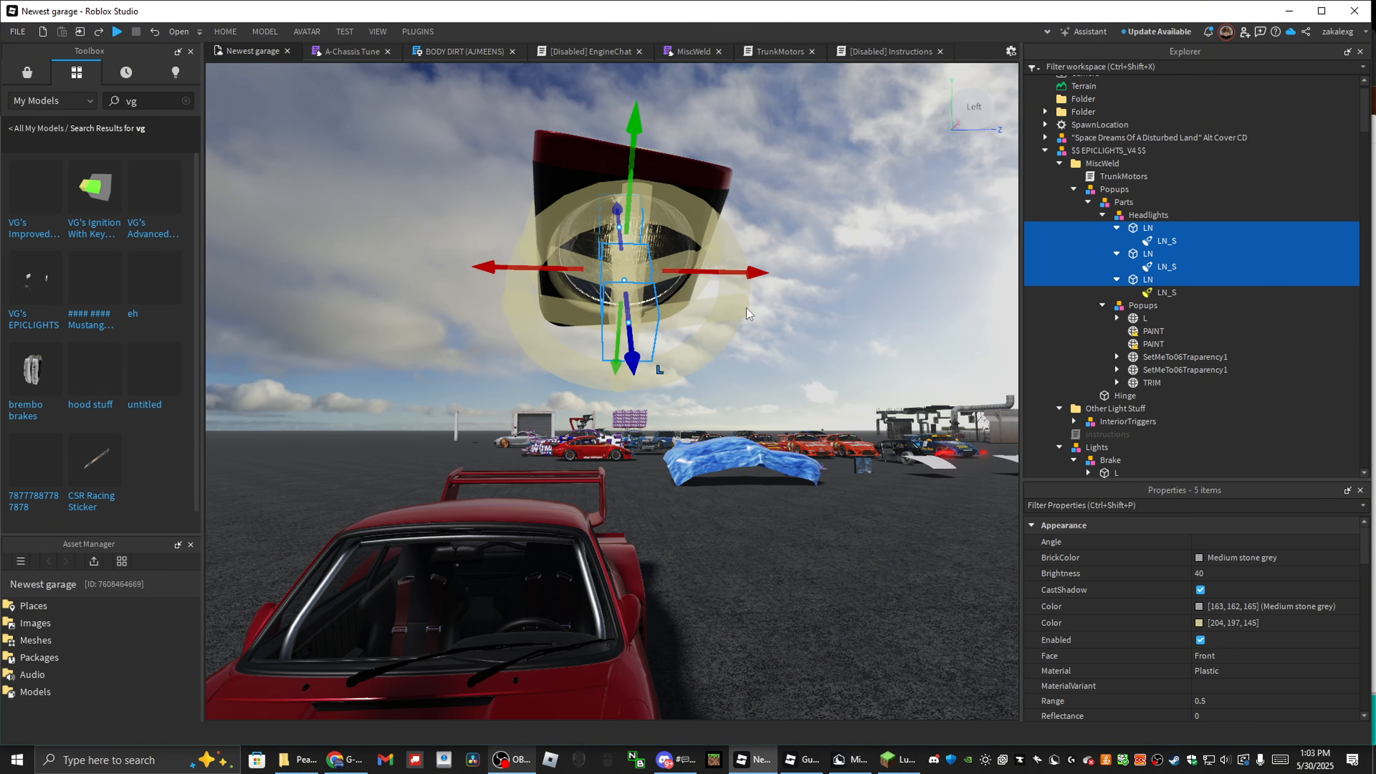
key(ctrl+d)
drag(727, 271, 675, 281)
key(s)
key(a)
key(w)
right_drag(675, 281, 681, 278)
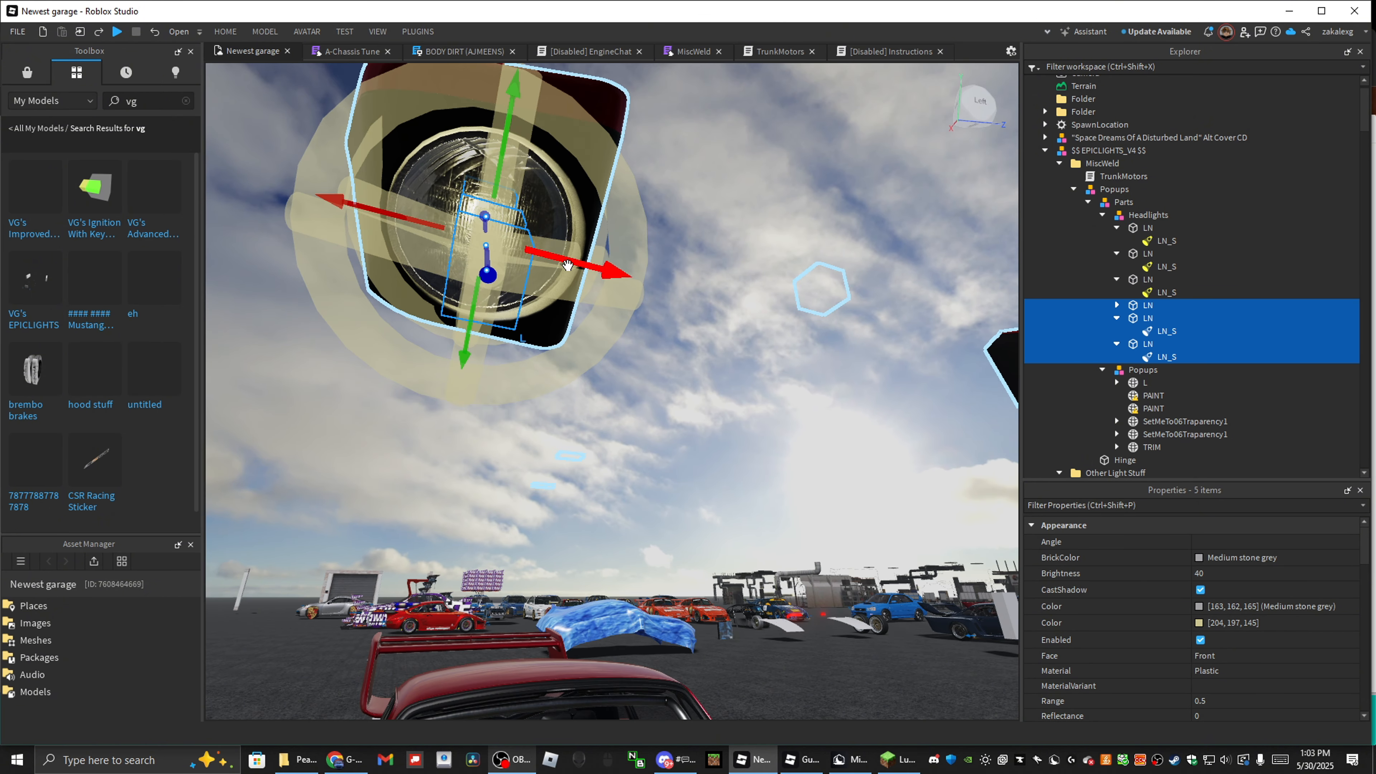
- Fine-tune the sideways position of the three duplicated LN parts to centre them on the second headlight's lens
drag(603, 268, 594, 267)
right_drag(587, 287, 583, 295)
key(a)
mouse_move(583, 298)
mouse_down()
mouse_move(548, 252)
mouse_move(565, 278)
mouse_up()
key(d)
right_drag(596, 359, 609, 270)
key(s)
click(600, 270)
- Adjust the depth of the outward-facing LN copy inside the second headlight along its facing axis
click(1096, 345)
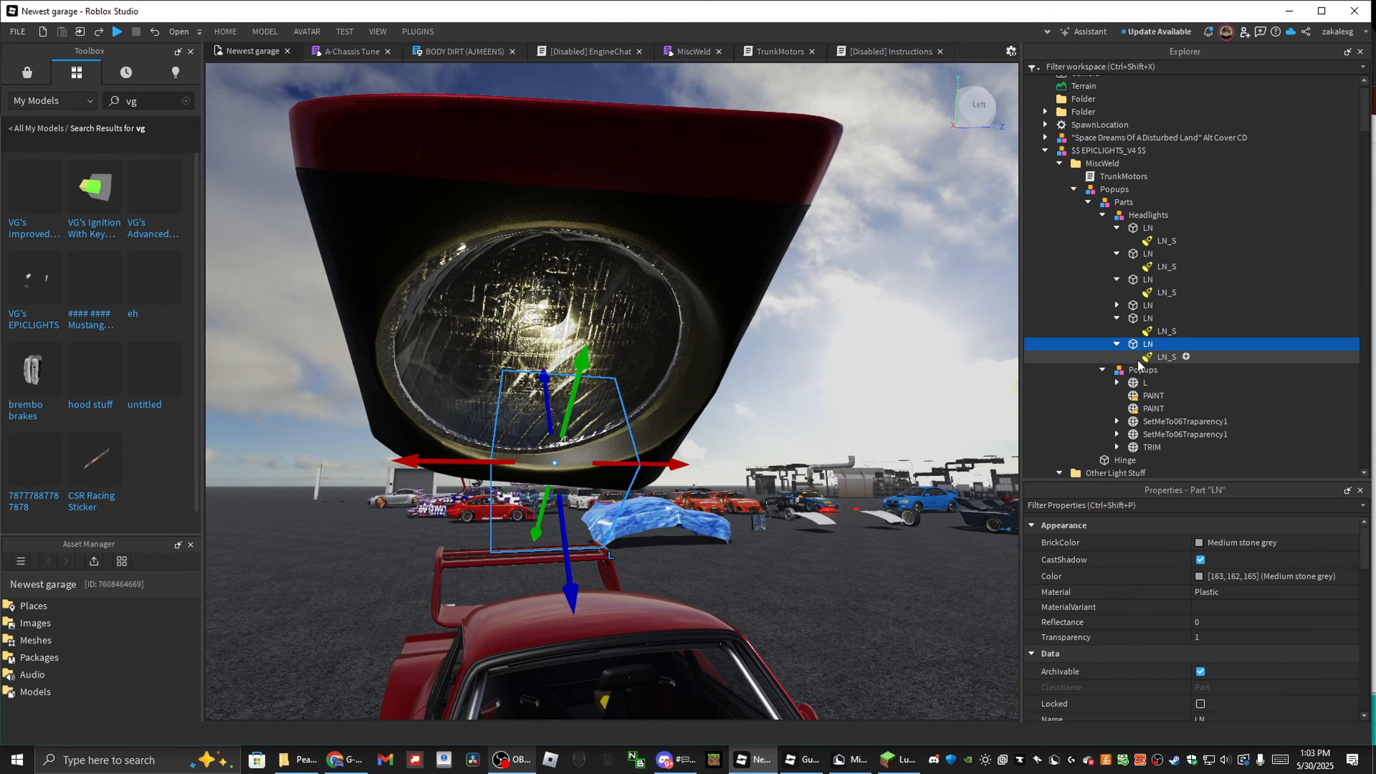
click(1144, 307)
right_drag(748, 332, 659, 336)
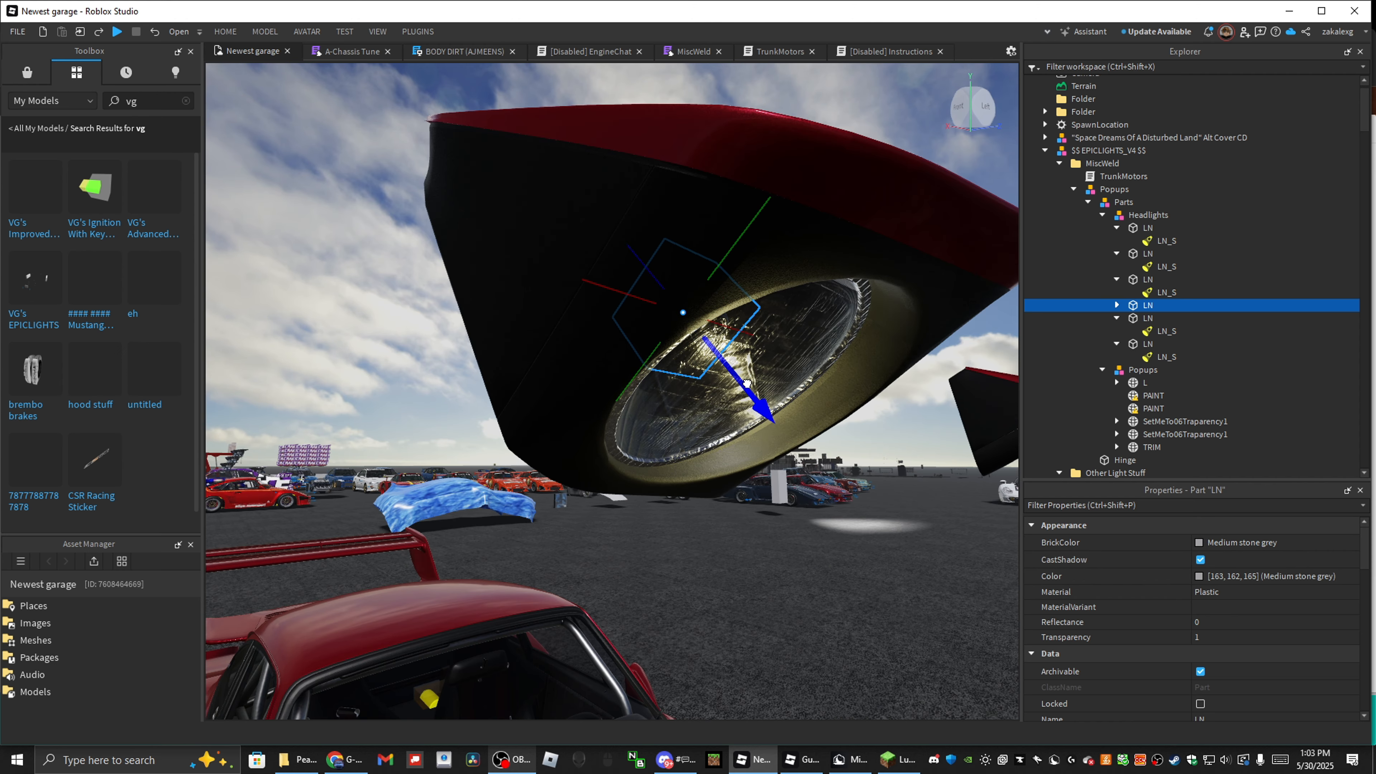
right_drag(746, 380, 746, 381)
click(745, 380)
key(s)
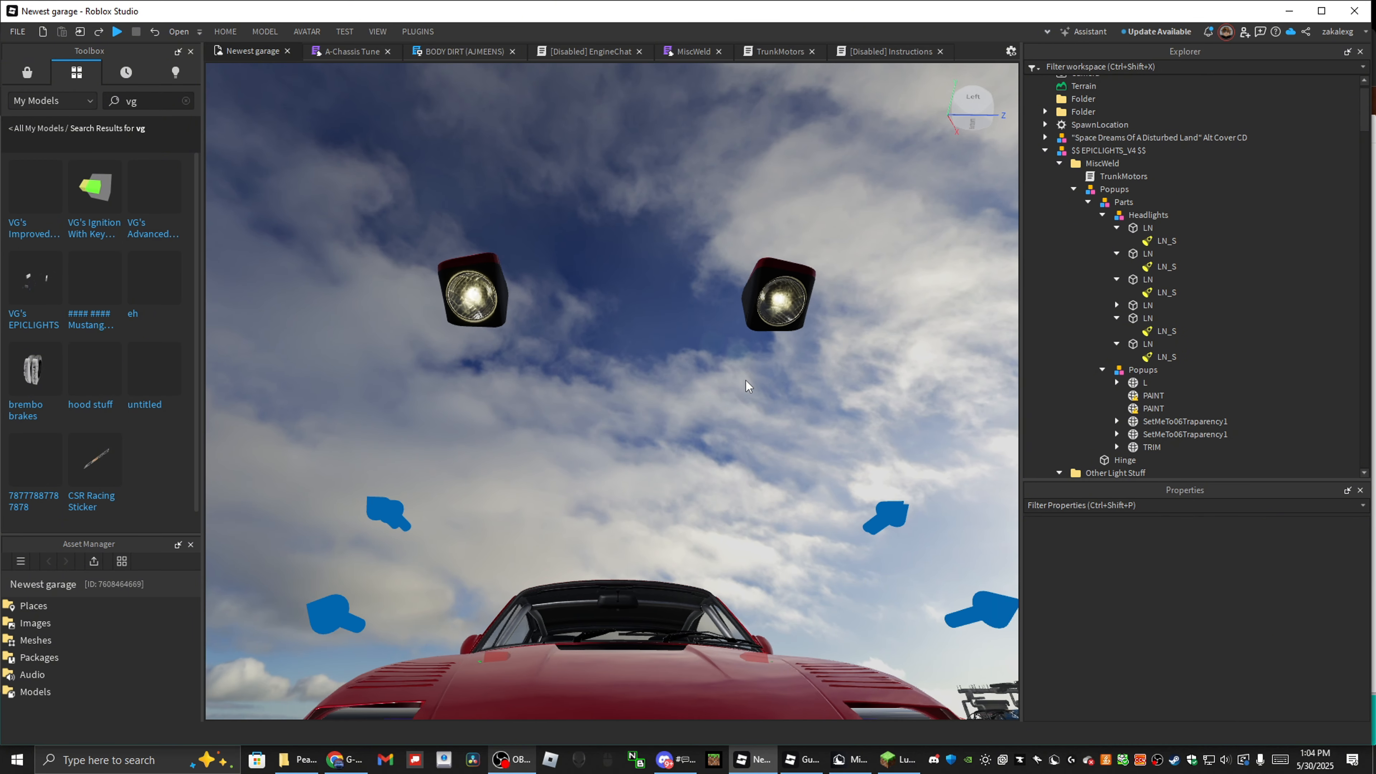
- Set the Brightness of all six LN_S spotlights in the pop-up Headlights group to 0
key(a)
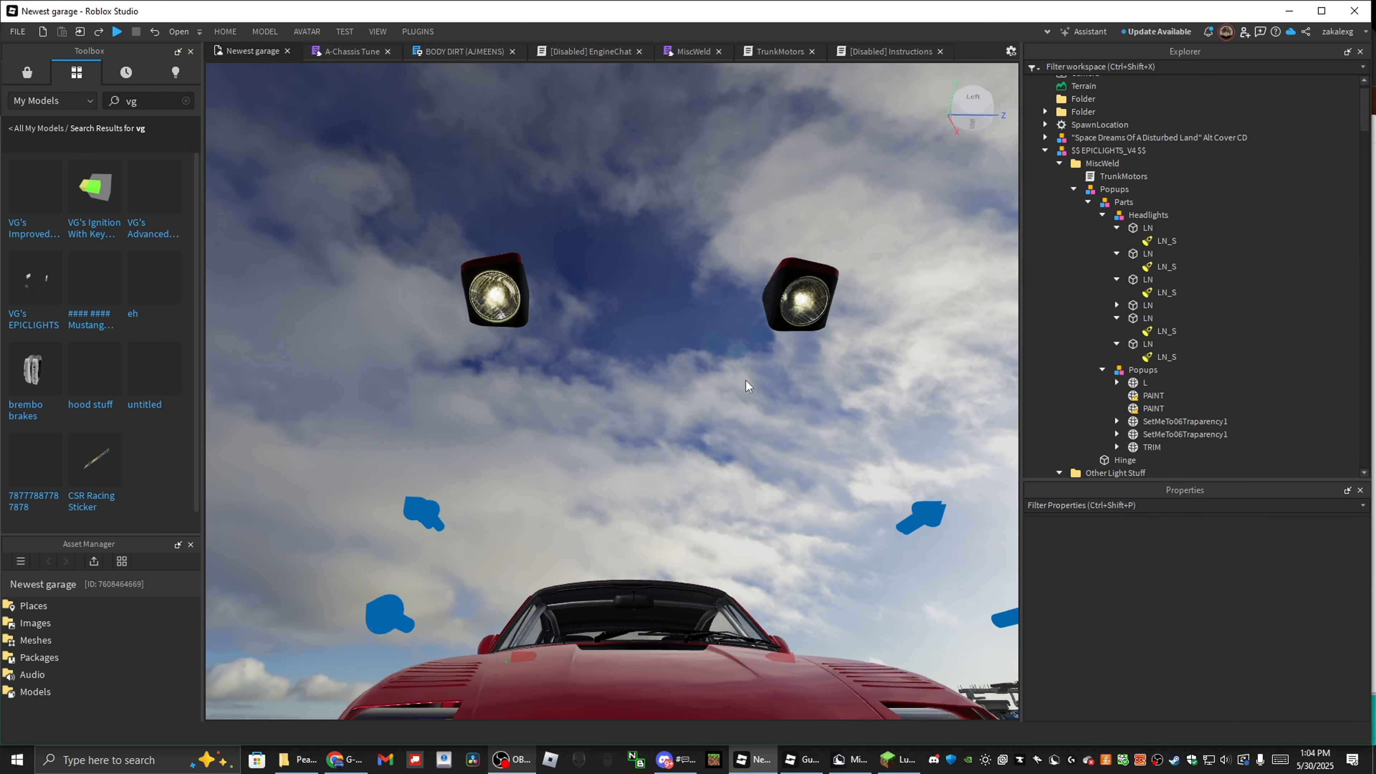
key(d)
right_drag(746, 381, 746, 381)
key(w)
key(e)
key(a)
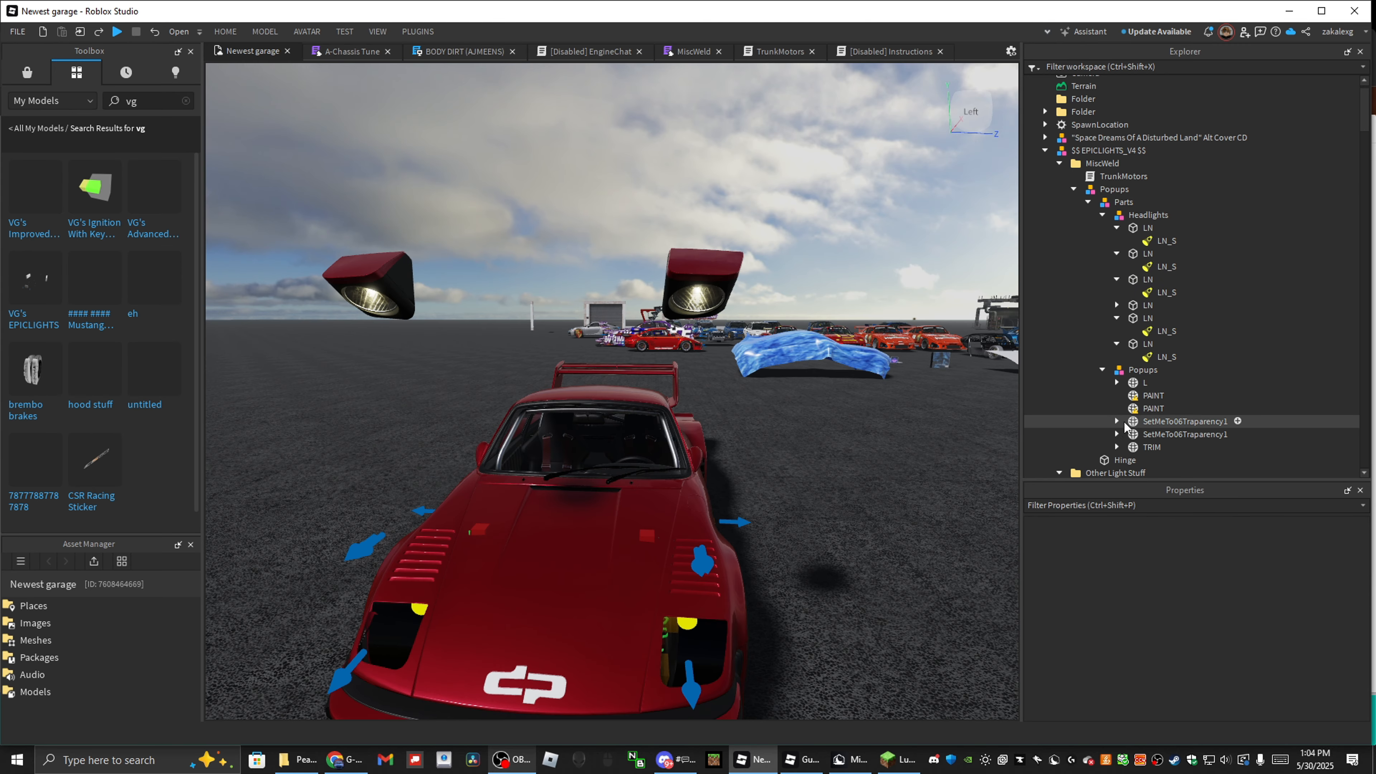
click(1116, 305)
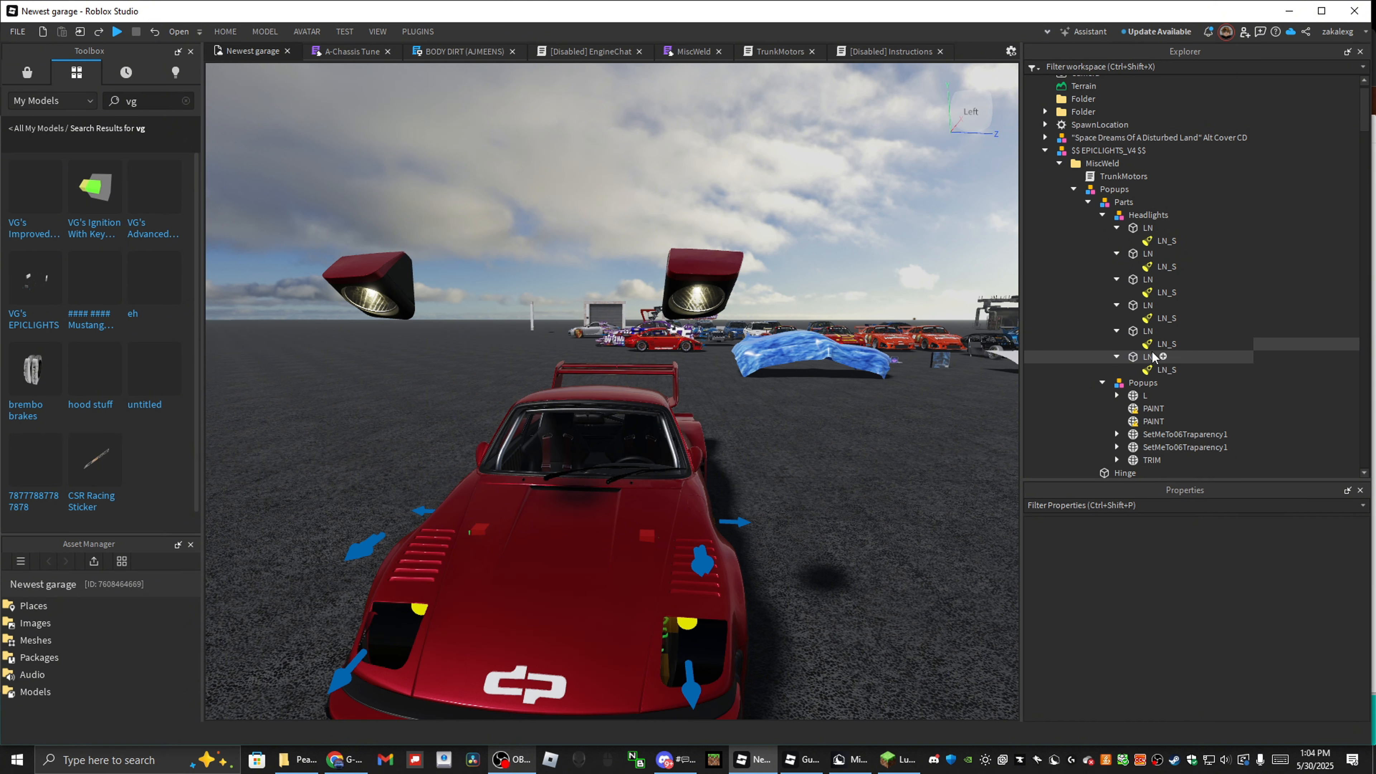
click(1167, 370)
shift+click(1168, 242)
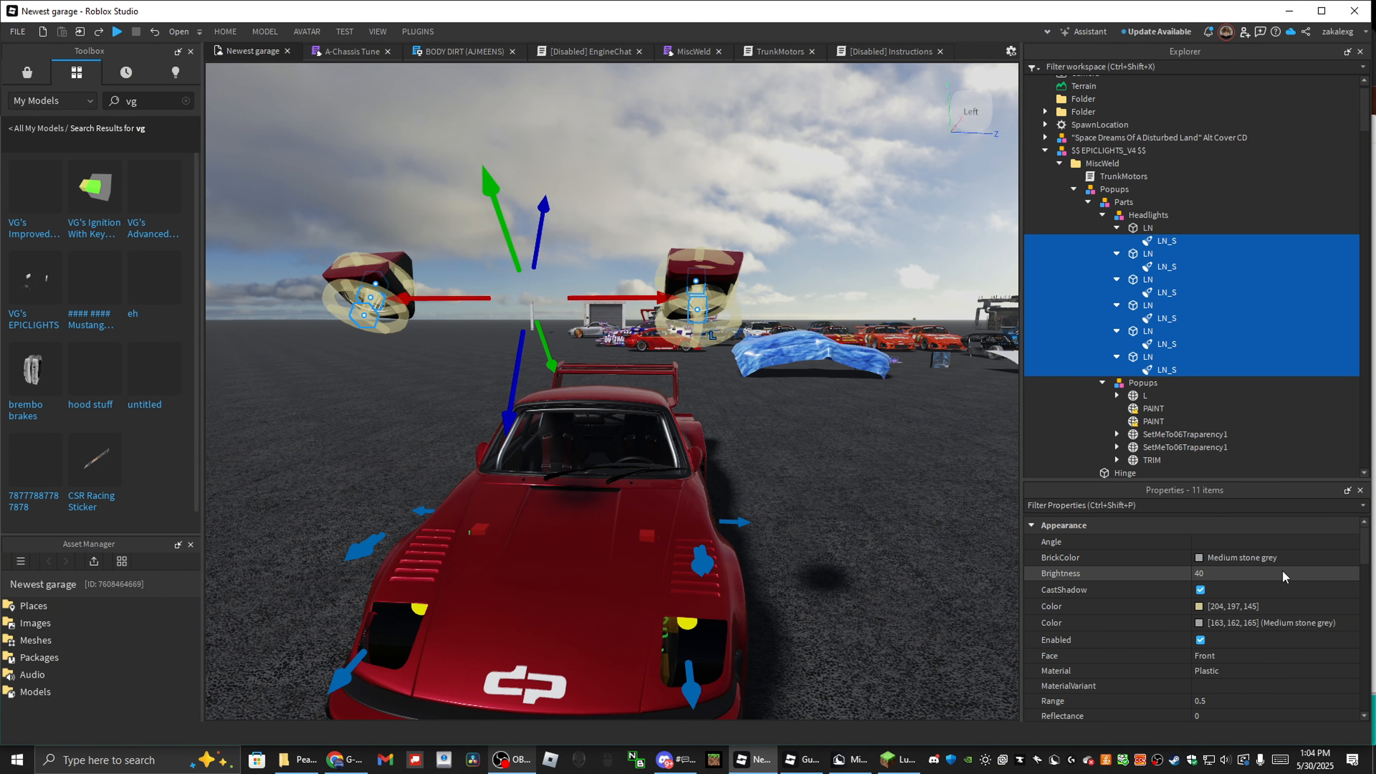
click(1291, 563)
click(1335, 576)
click(1326, 576)
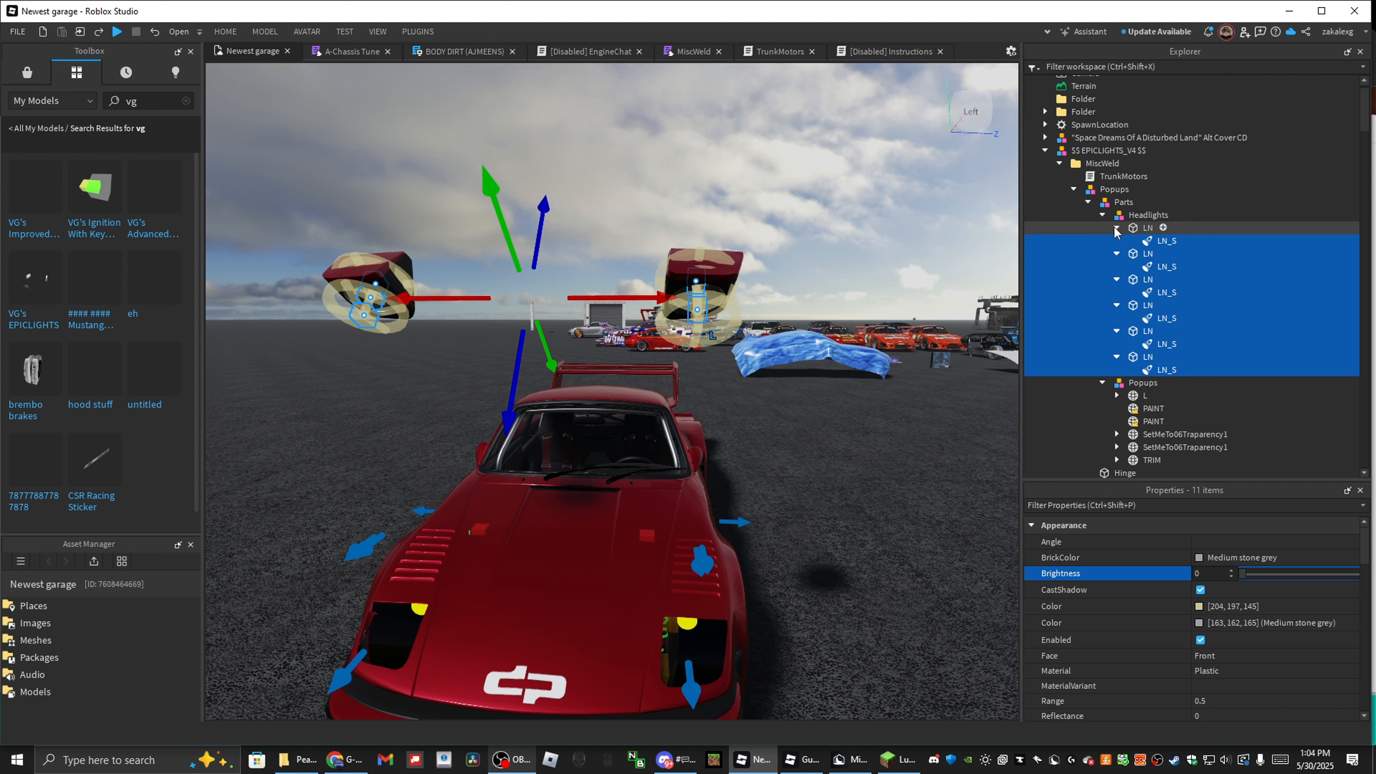
- Duplicate the High and Low groups from Lights > Headlights and move the copies into the Popups > Parts > Headlights group
click(1103, 215)
click(1147, 215)
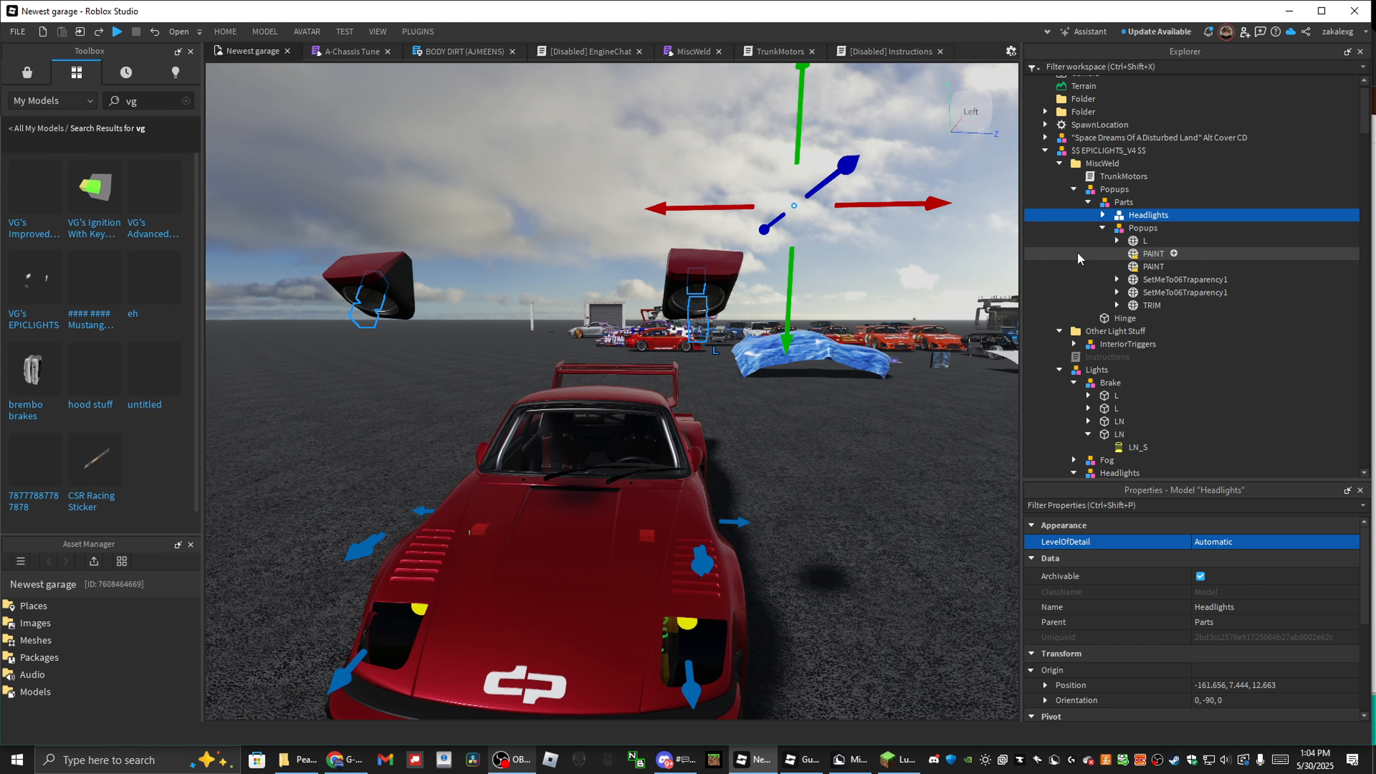
right_drag(907, 398, 870, 522)
click(870, 521)
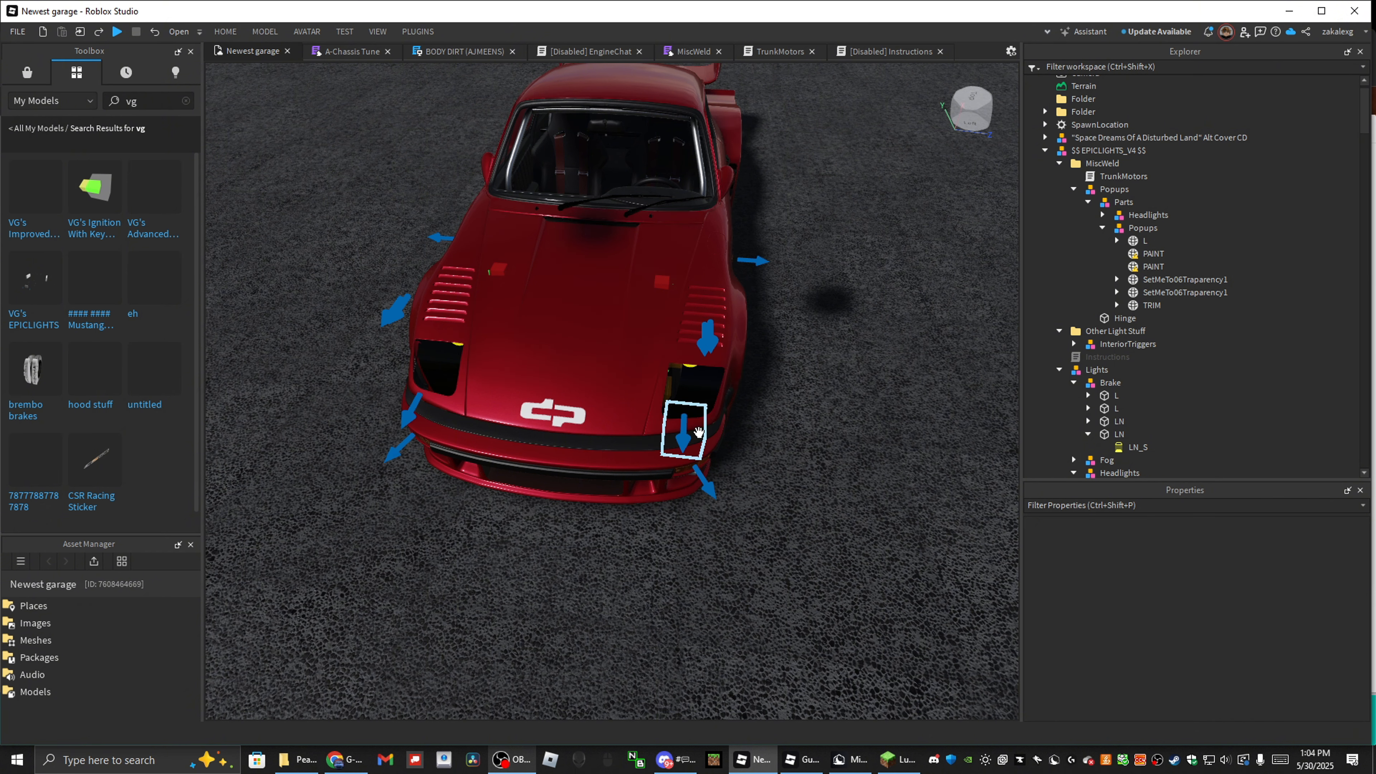
click(711, 350)
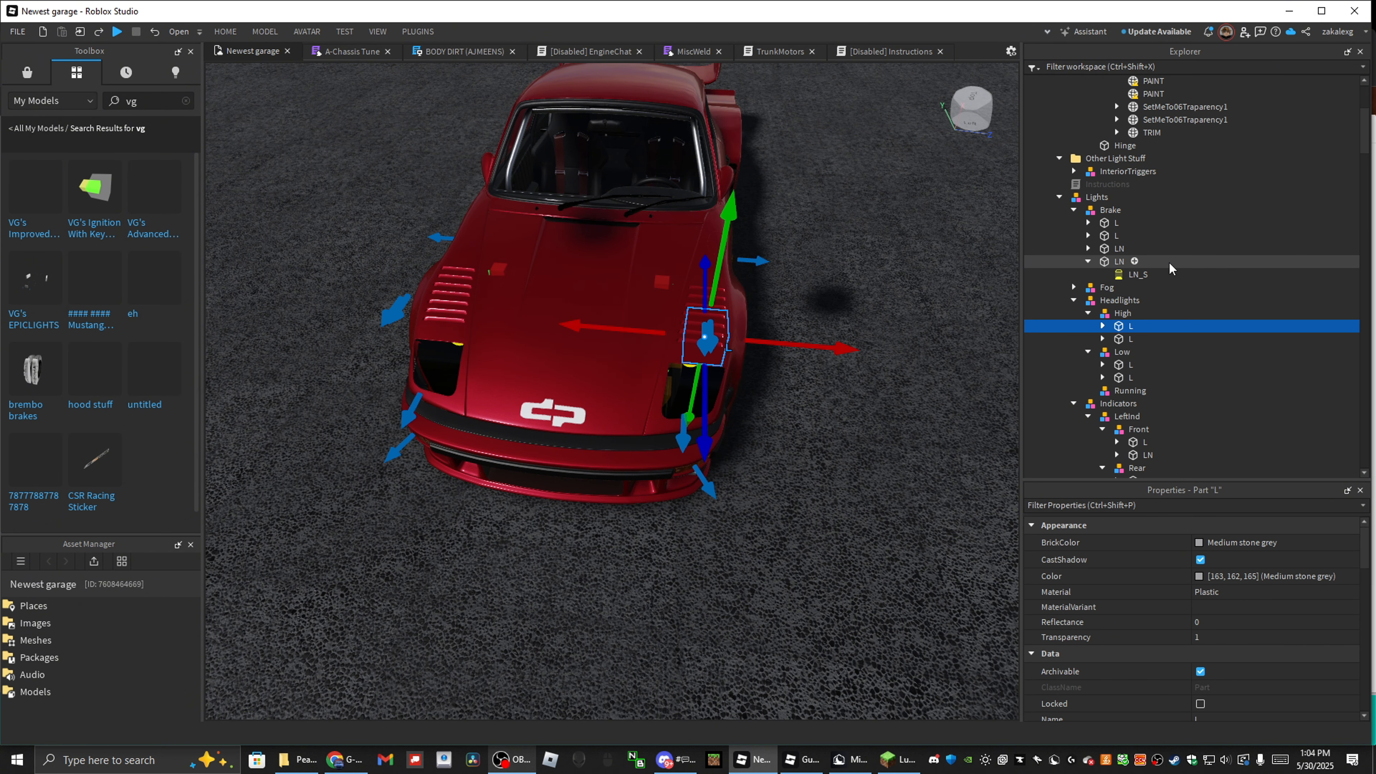
click(1120, 364)
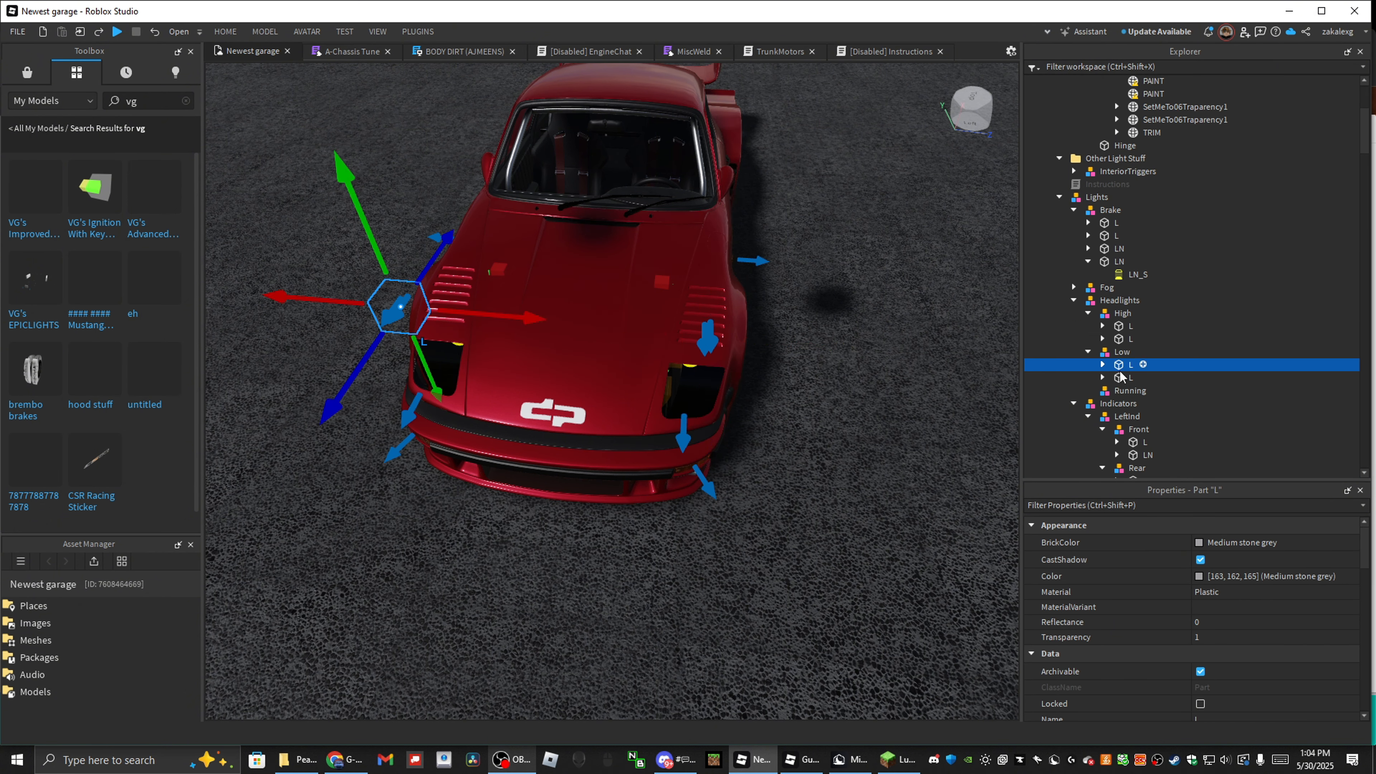
ctrl+click(1118, 377)
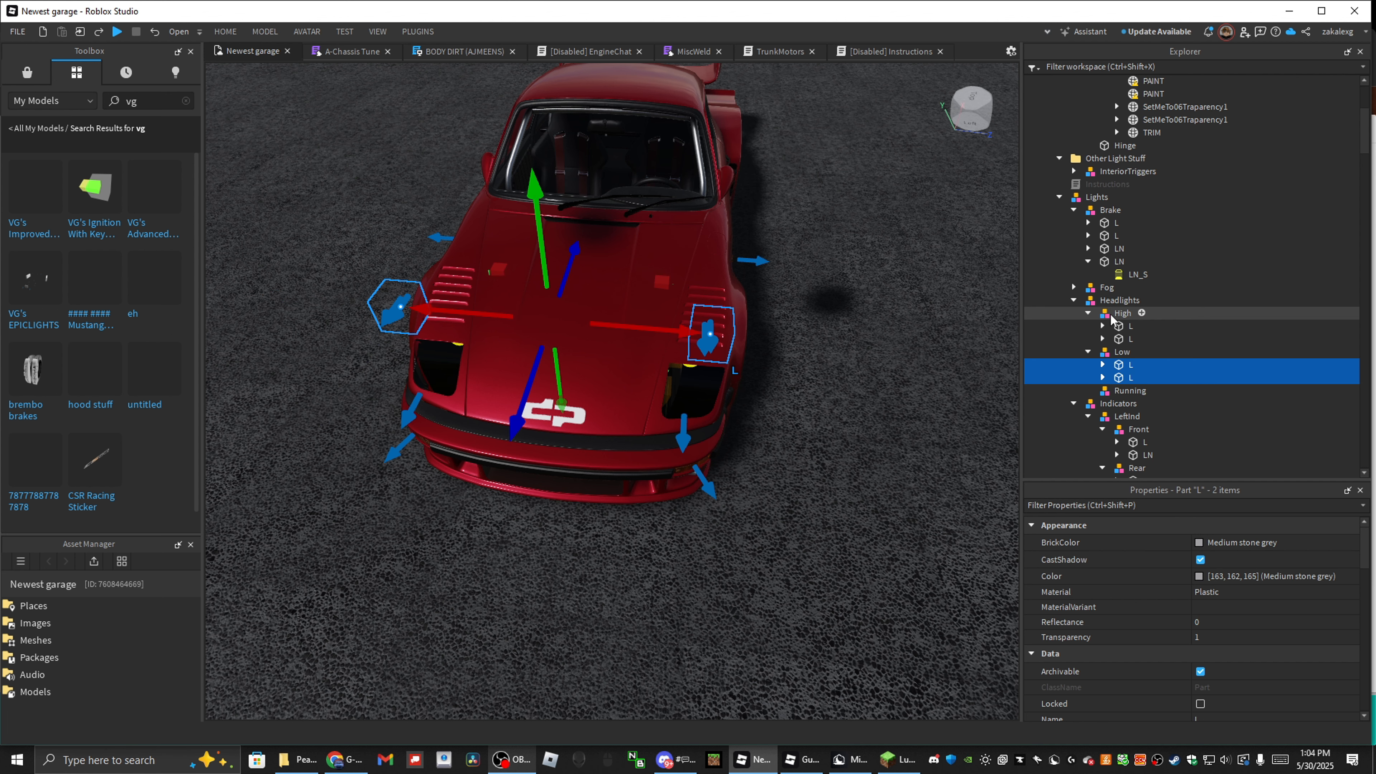
click(1121, 314)
click(1088, 313)
click(1088, 326)
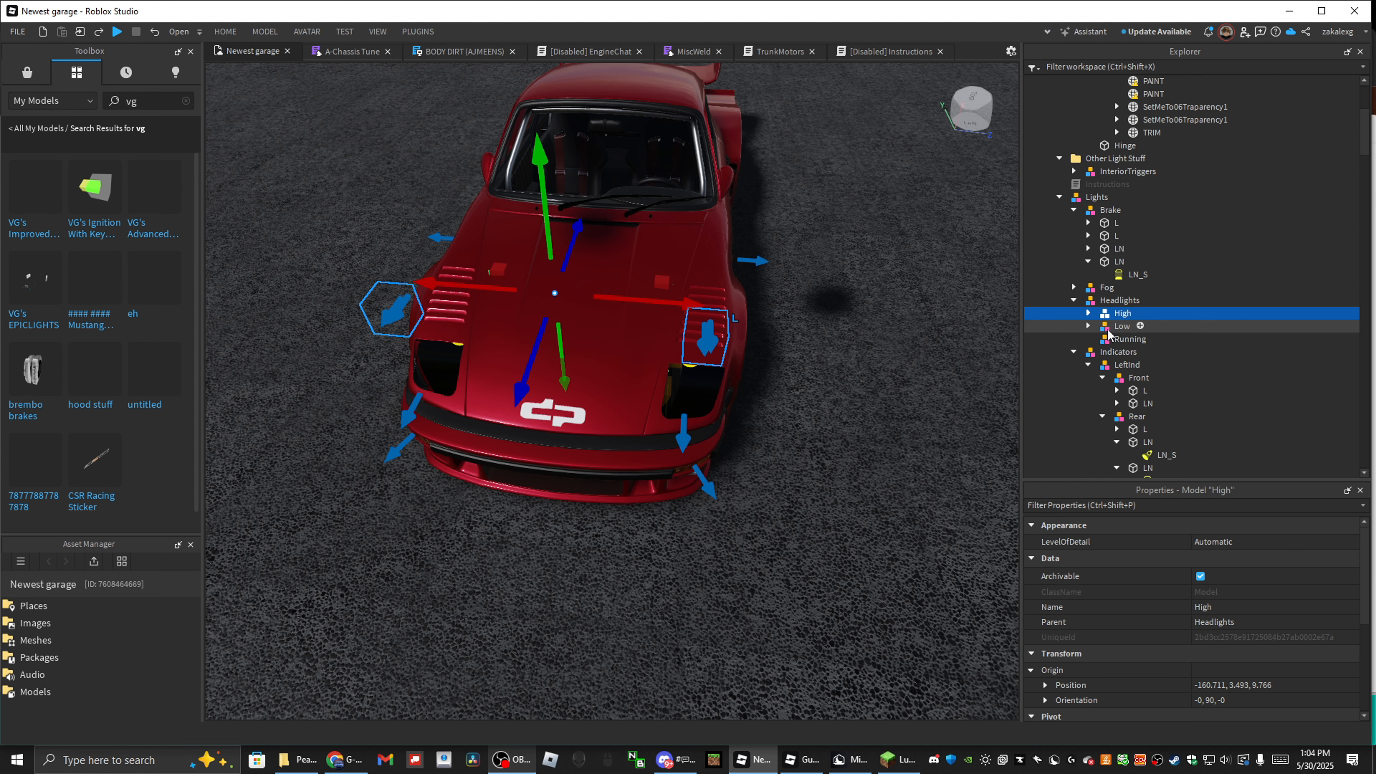
ctrl+click(1107, 327)
right_drag(966, 358, 972, 351)
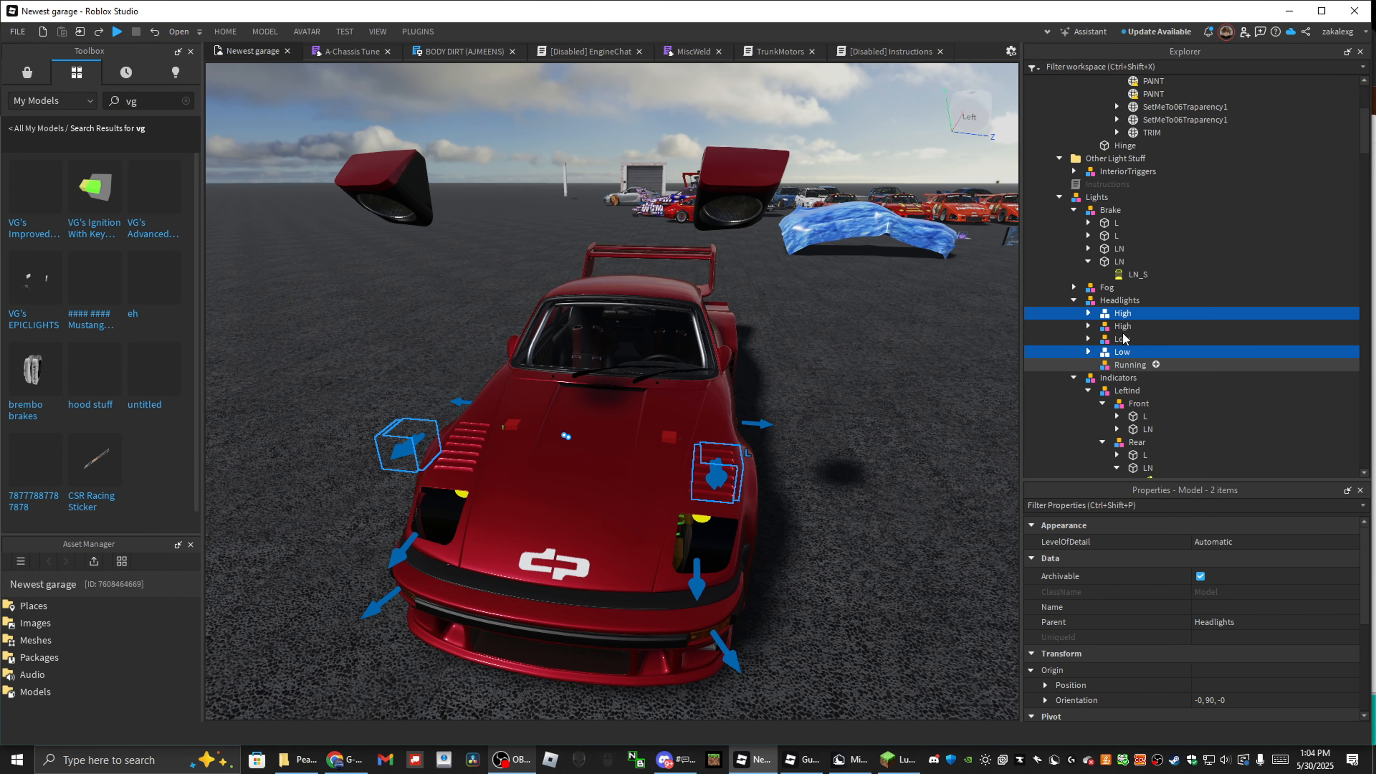
drag(1119, 323, 1213, 244)
- Delete the four L parts from the original High and Low groups under Lights > Headlights
scroll(1161, 277, down, 10)
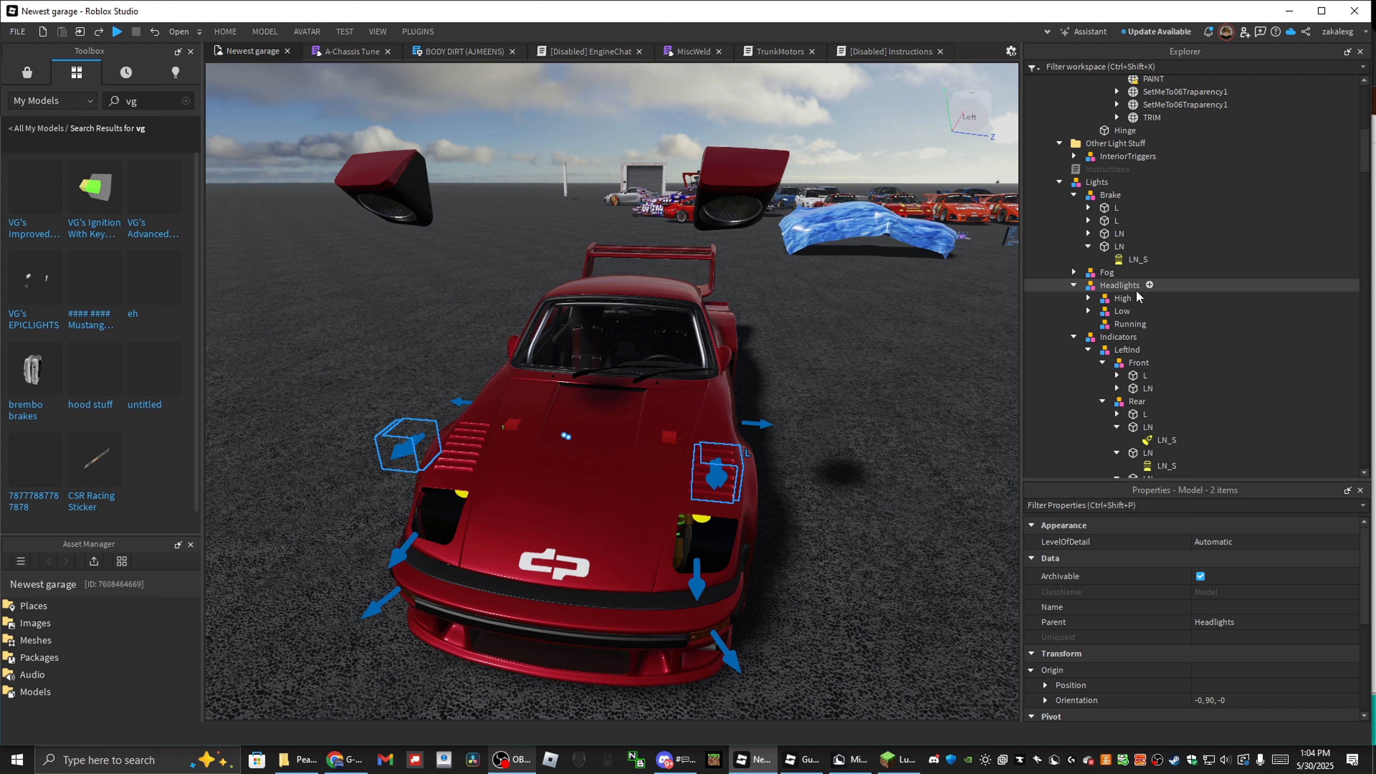
click(1137, 291)
click(1113, 299)
click(1087, 310)
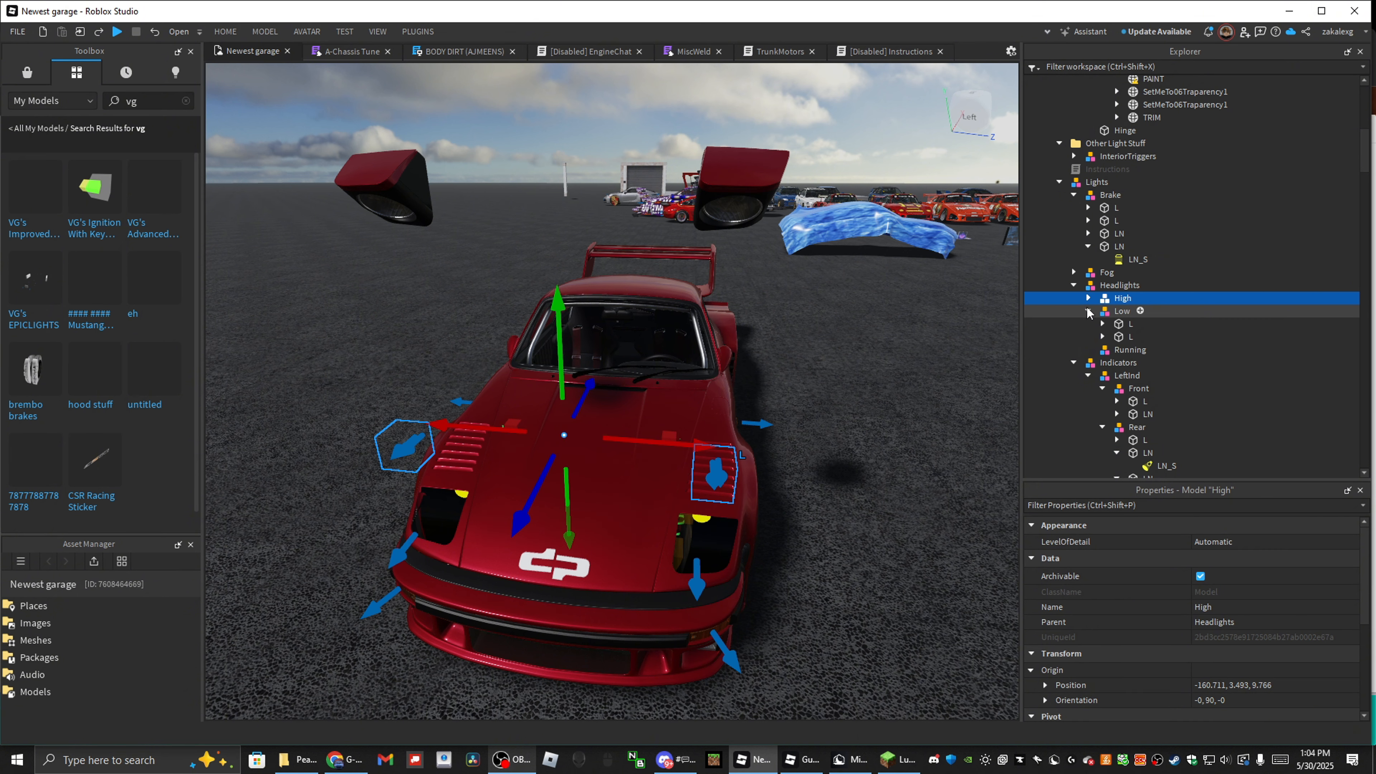
click(1125, 363)
shift+click(1119, 350)
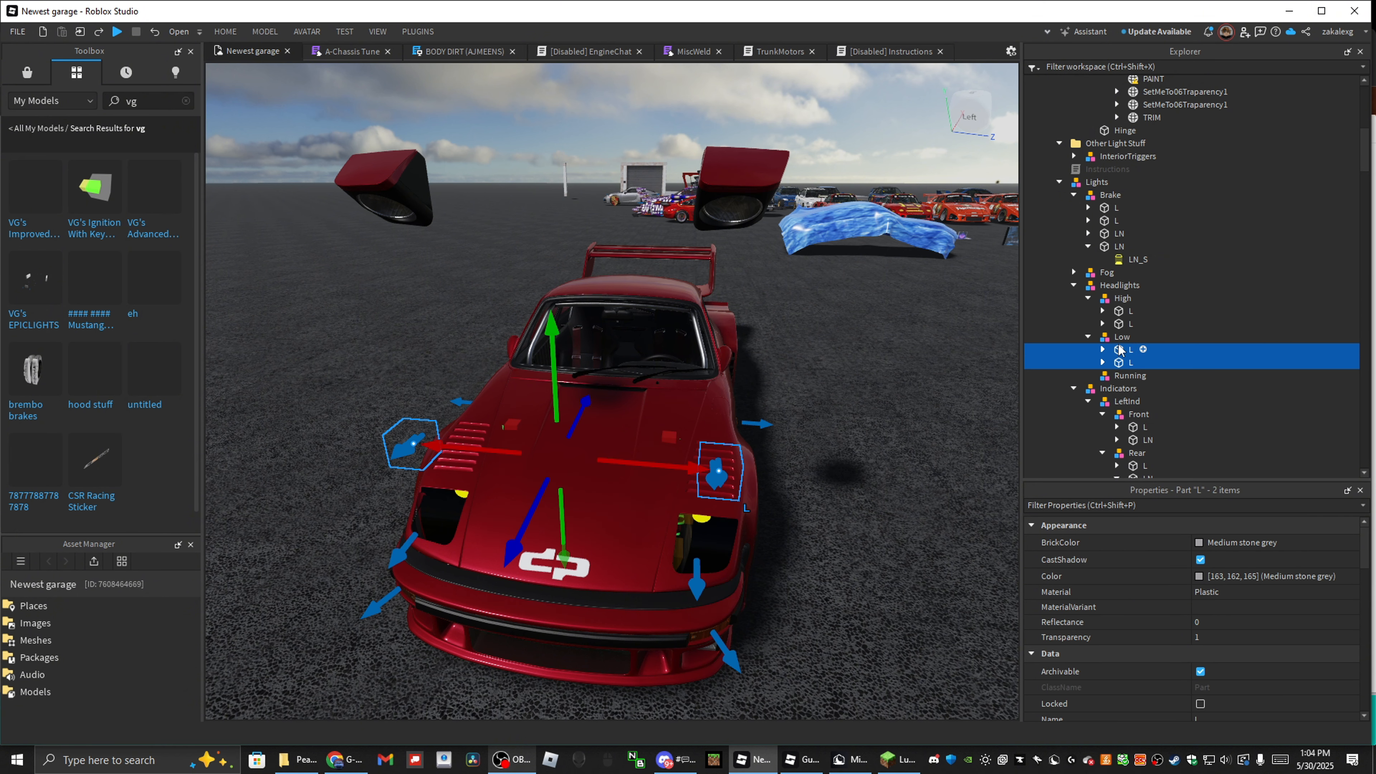
click(1102, 310)
ctrl+click(1131, 310)
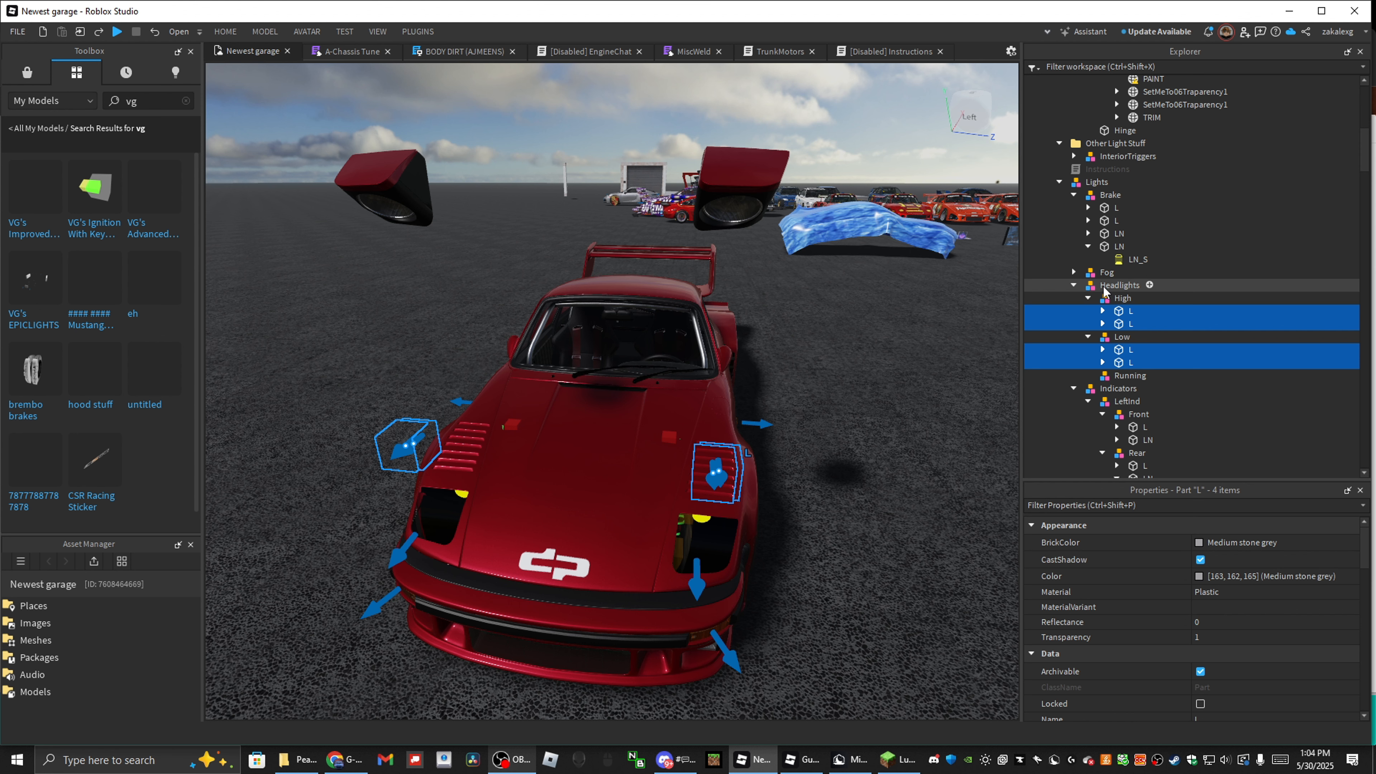
key(Delete)
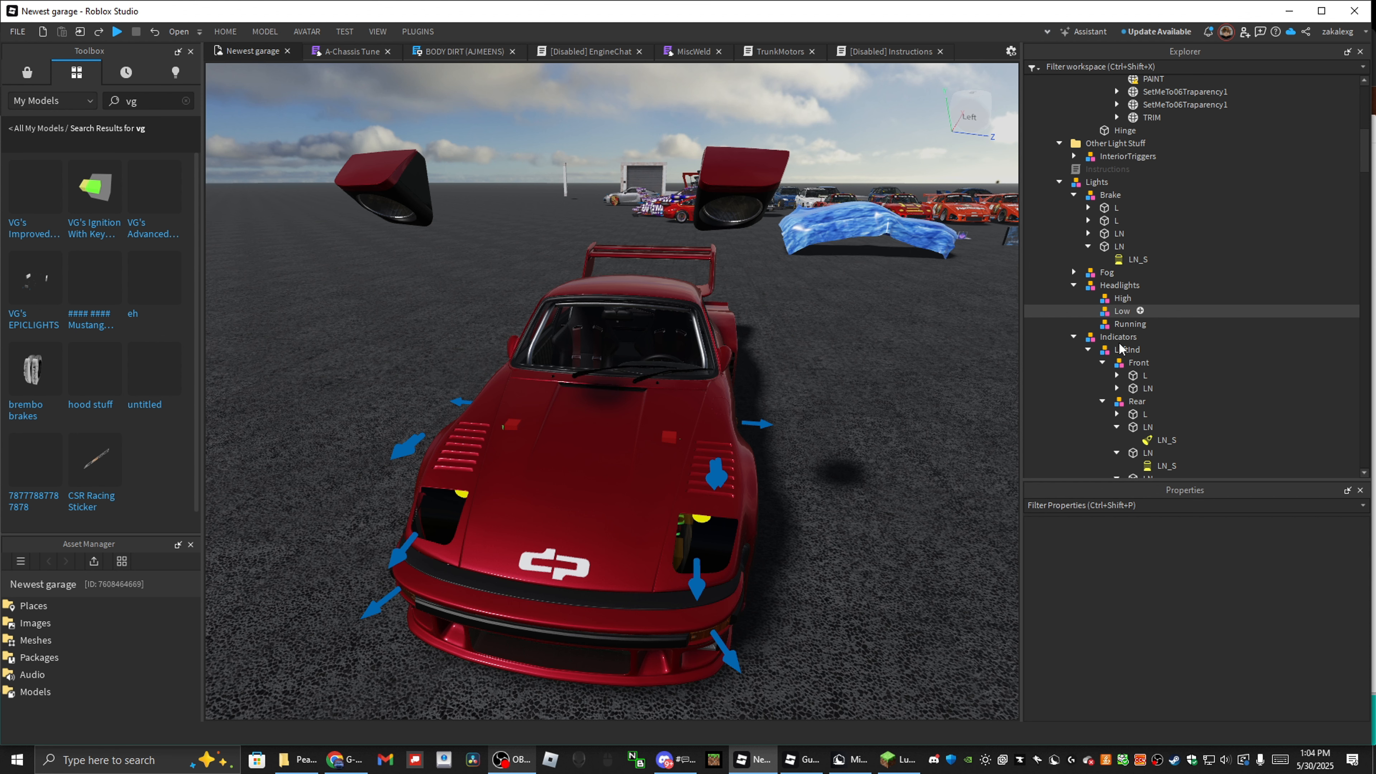
- Group the six LN parts, move them into the pop-up Headlights' Low group and ungroup them there
scroll(1136, 244, up, 8)
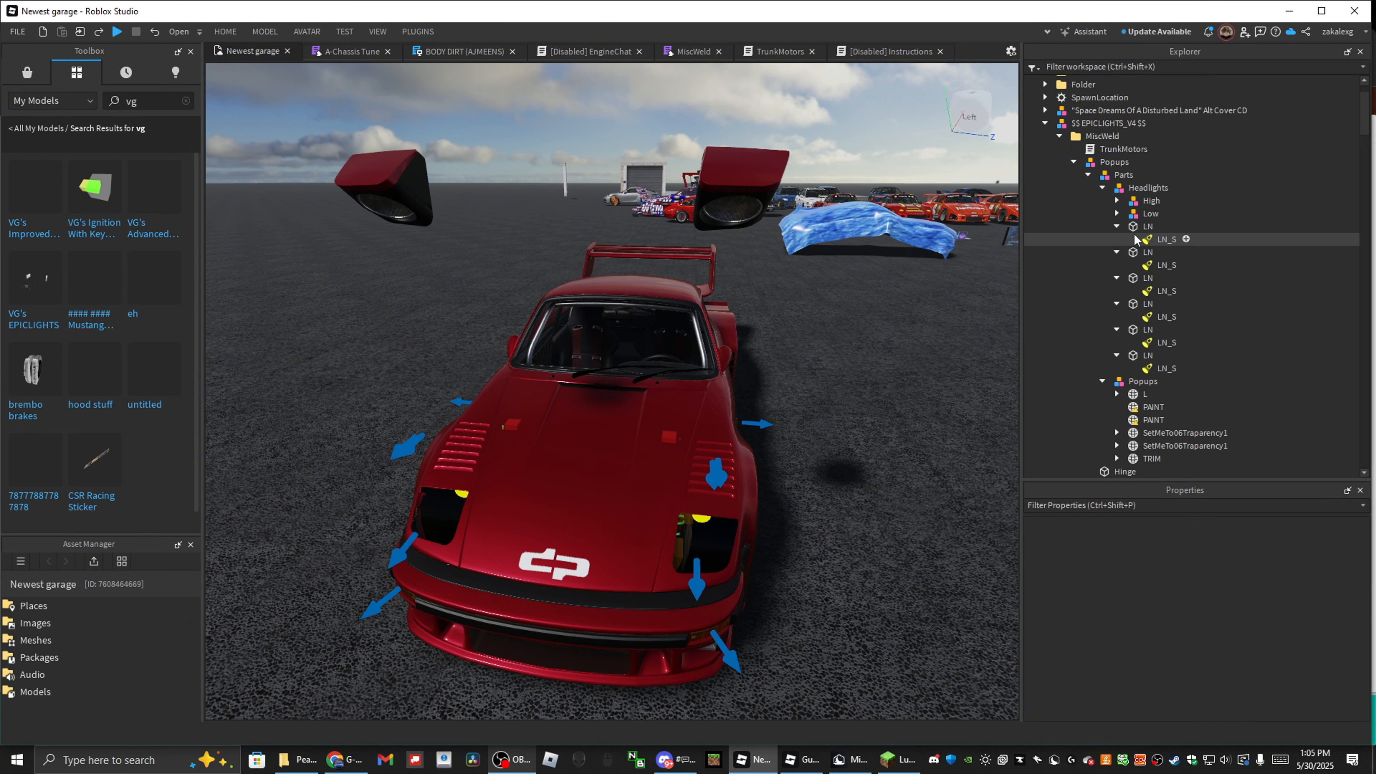
click(1147, 226)
shift+click(1147, 355)
drag(1137, 226, 1175, 238)
key(ctrl+z)
key(ctrl+z)
key(ctrl+z)
key(ctrl+g)
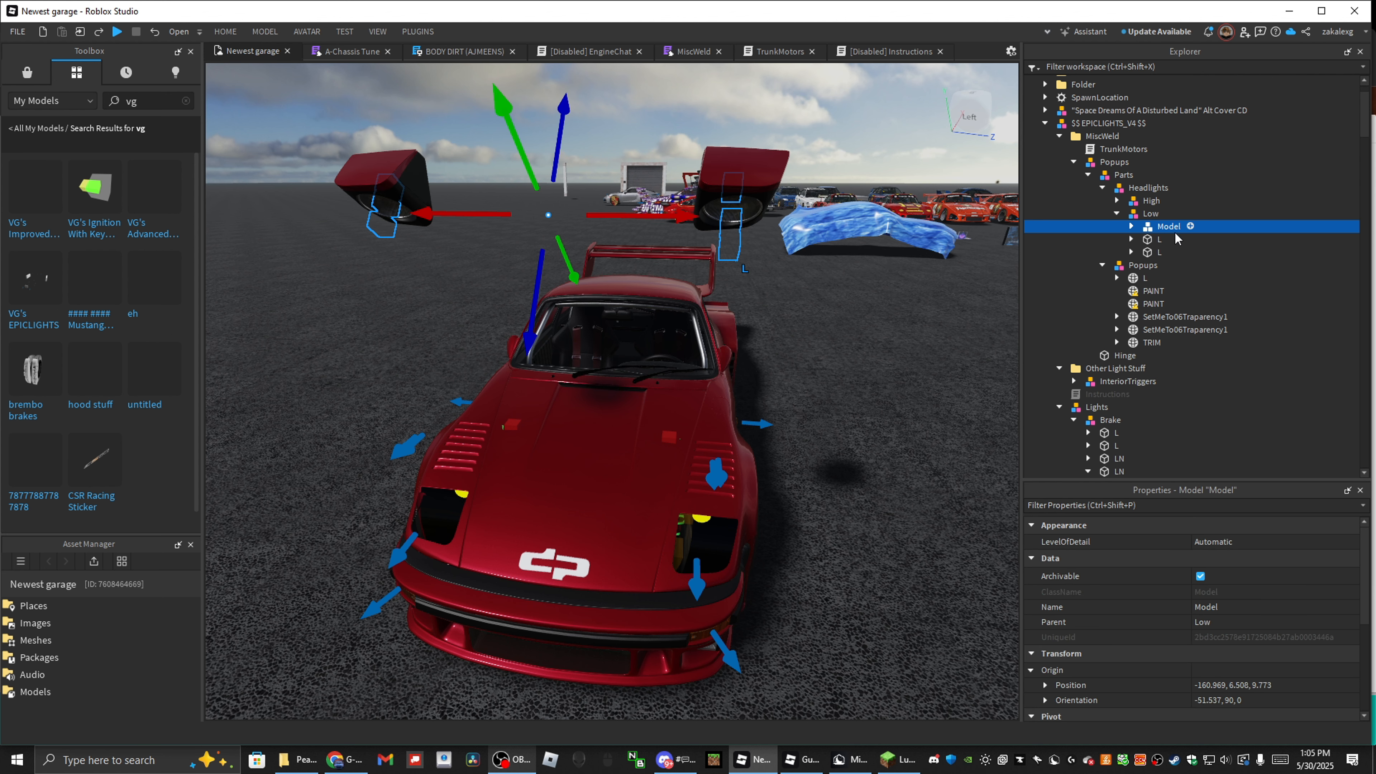
click(1151, 217)
right_click(1155, 227)
click(1203, 382)
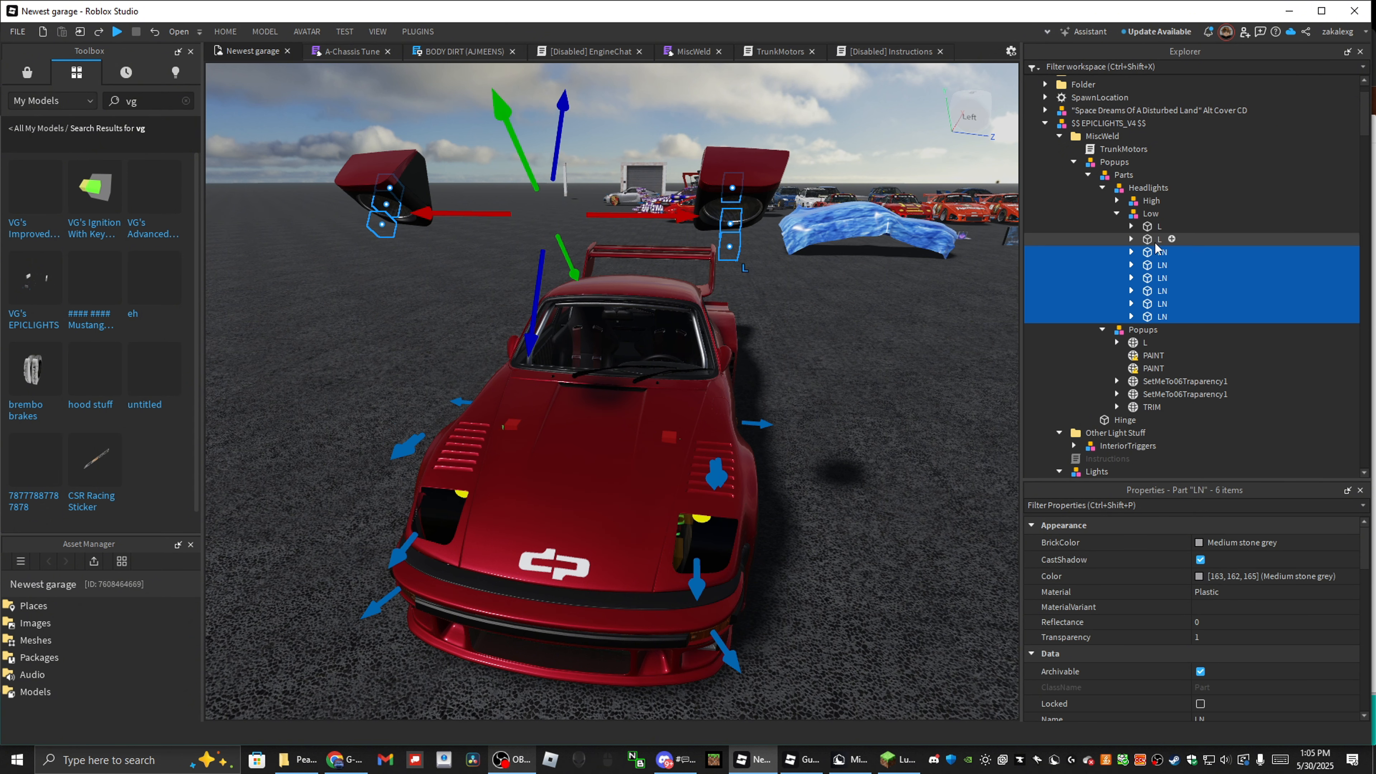
- Duplicate the six LN parts in the Low group and move the copies into the pop-up Headlights' High group
key(ctrl+d)
drag(1165, 377, 1151, 200)
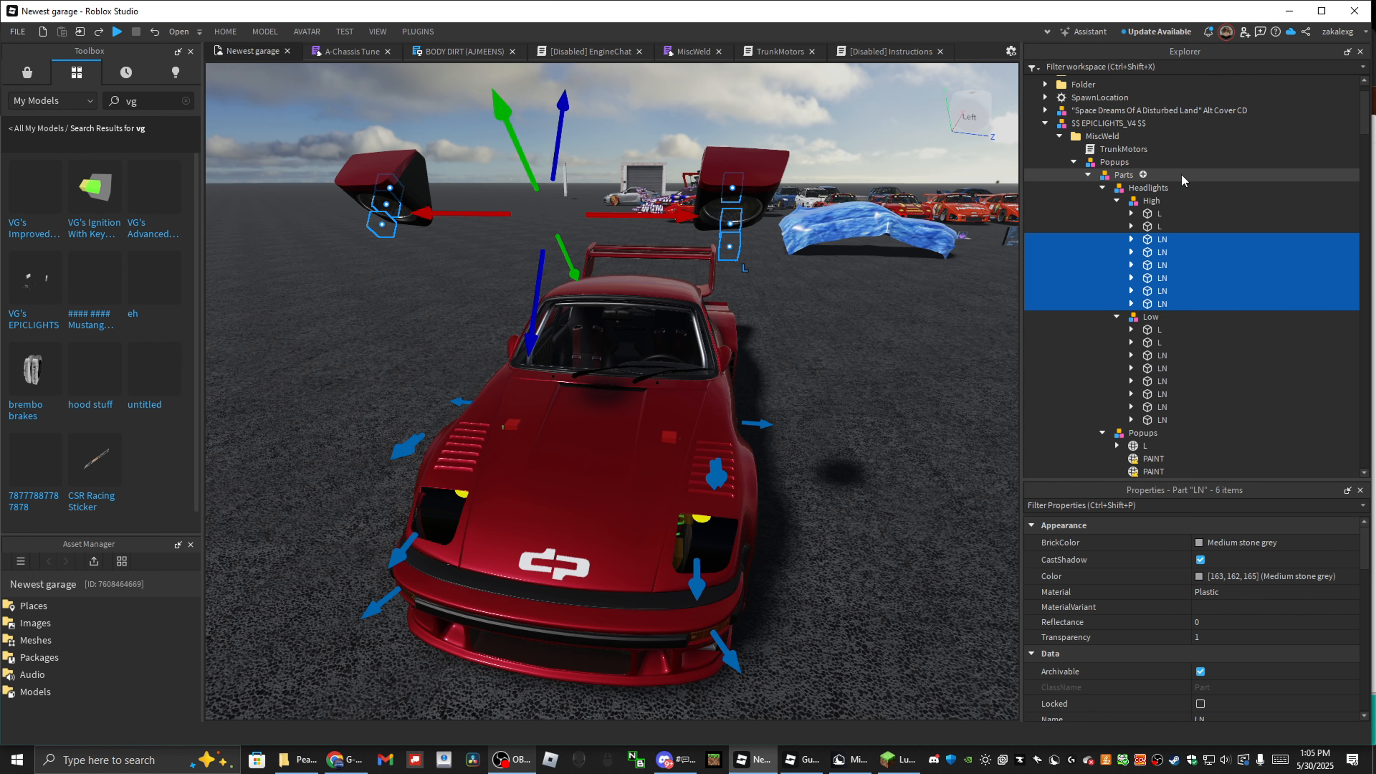
right_drag(772, 356, 772, 355)
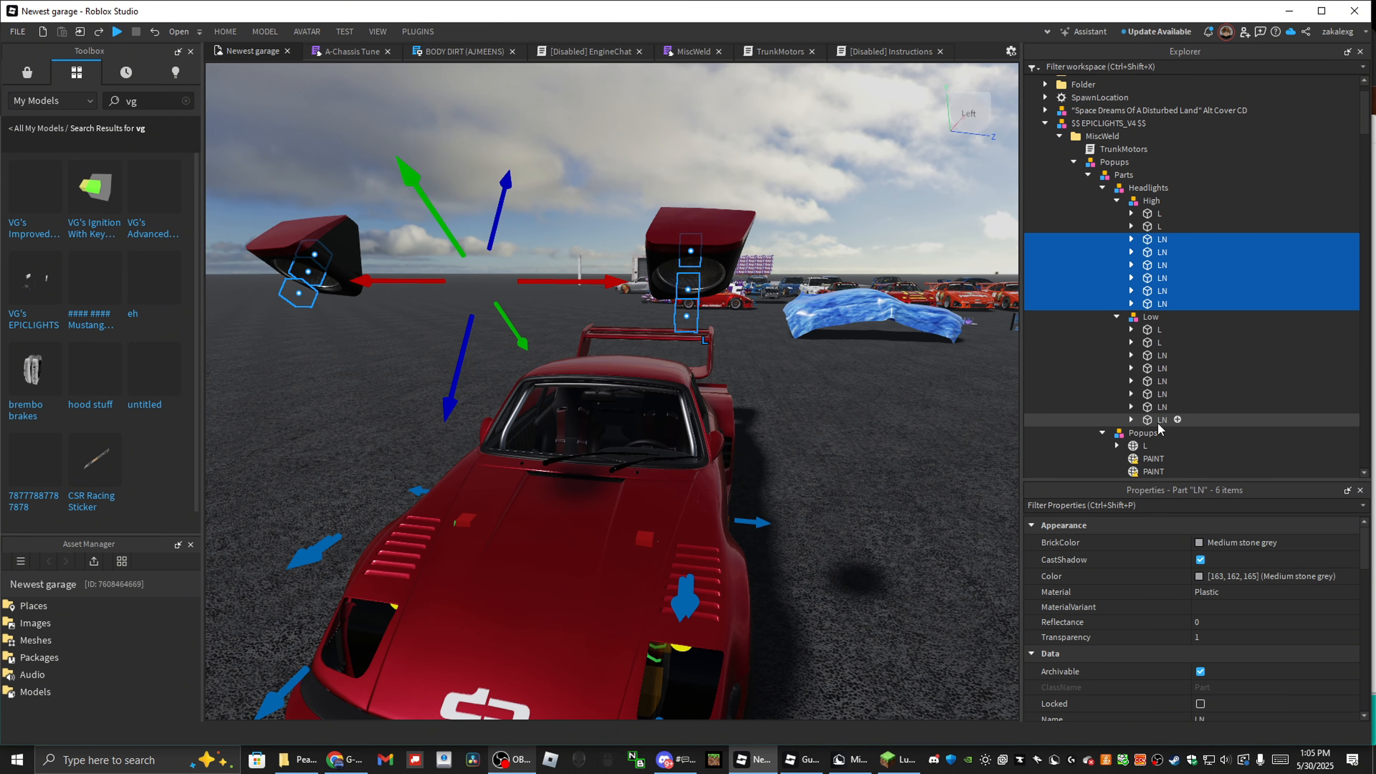
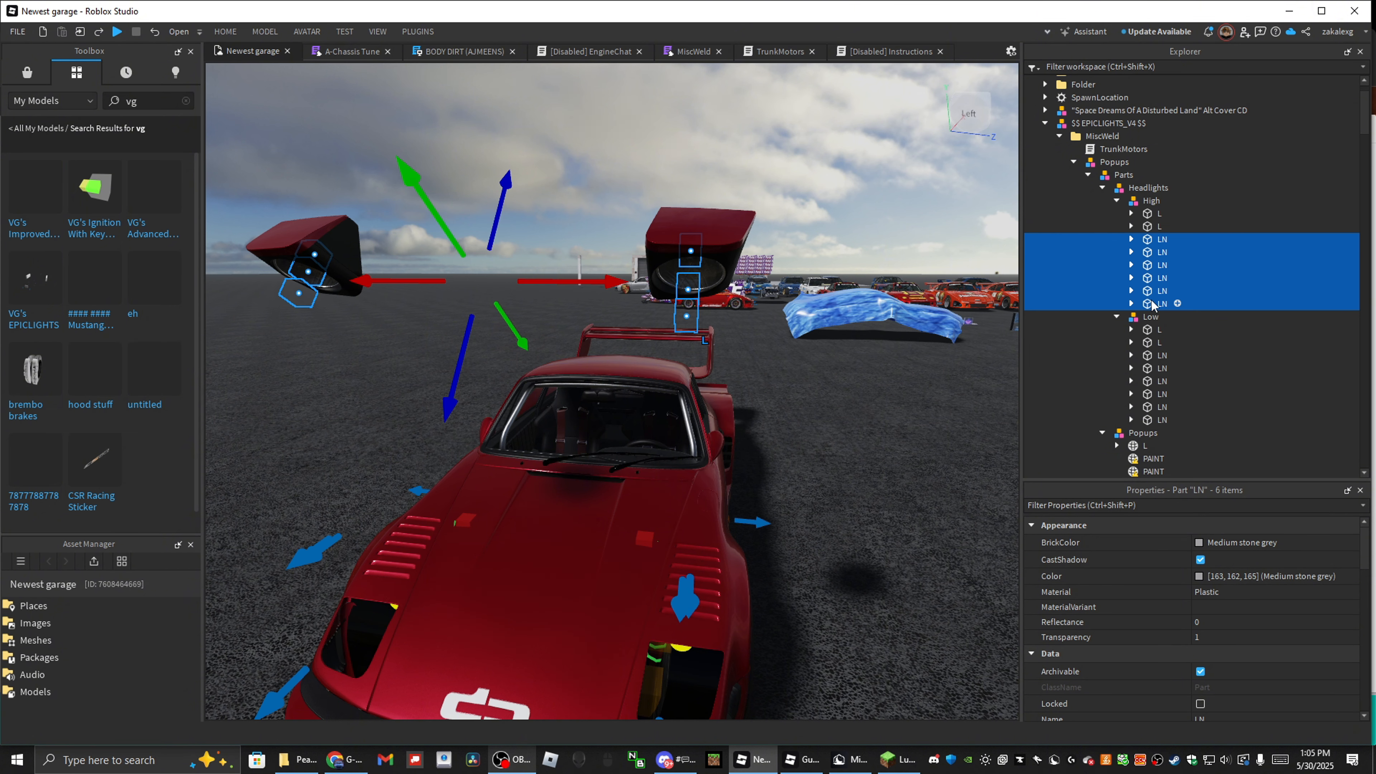
- Lower the whole Popups model 5 studs into the car's hood openings, with move snapping set to 5 studs
click(1148, 188)
click(1122, 177)
click(1114, 163)
key(f)
right_drag(877, 242, 789, 250)
scroll(871, 244, up, 3)
click(265, 32)
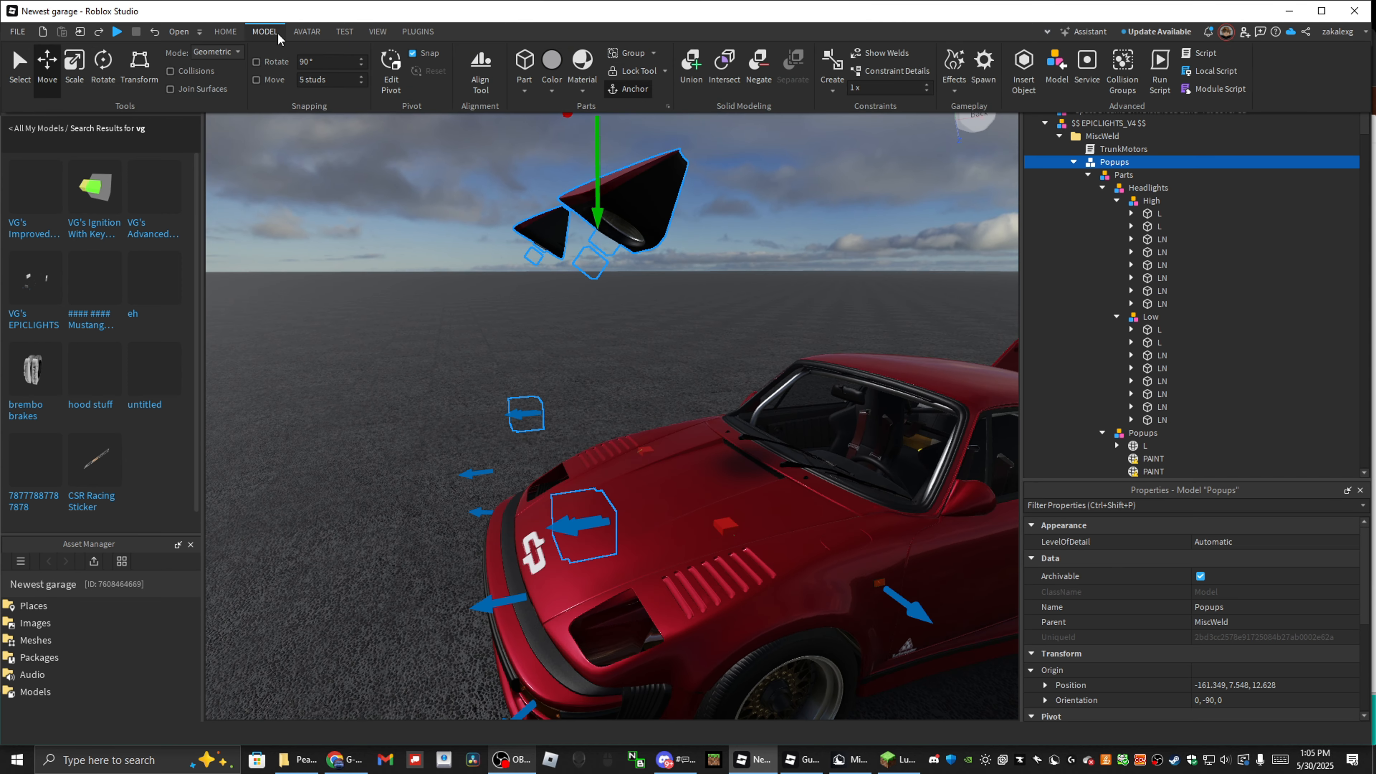
right_drag(431, 213, 431, 186)
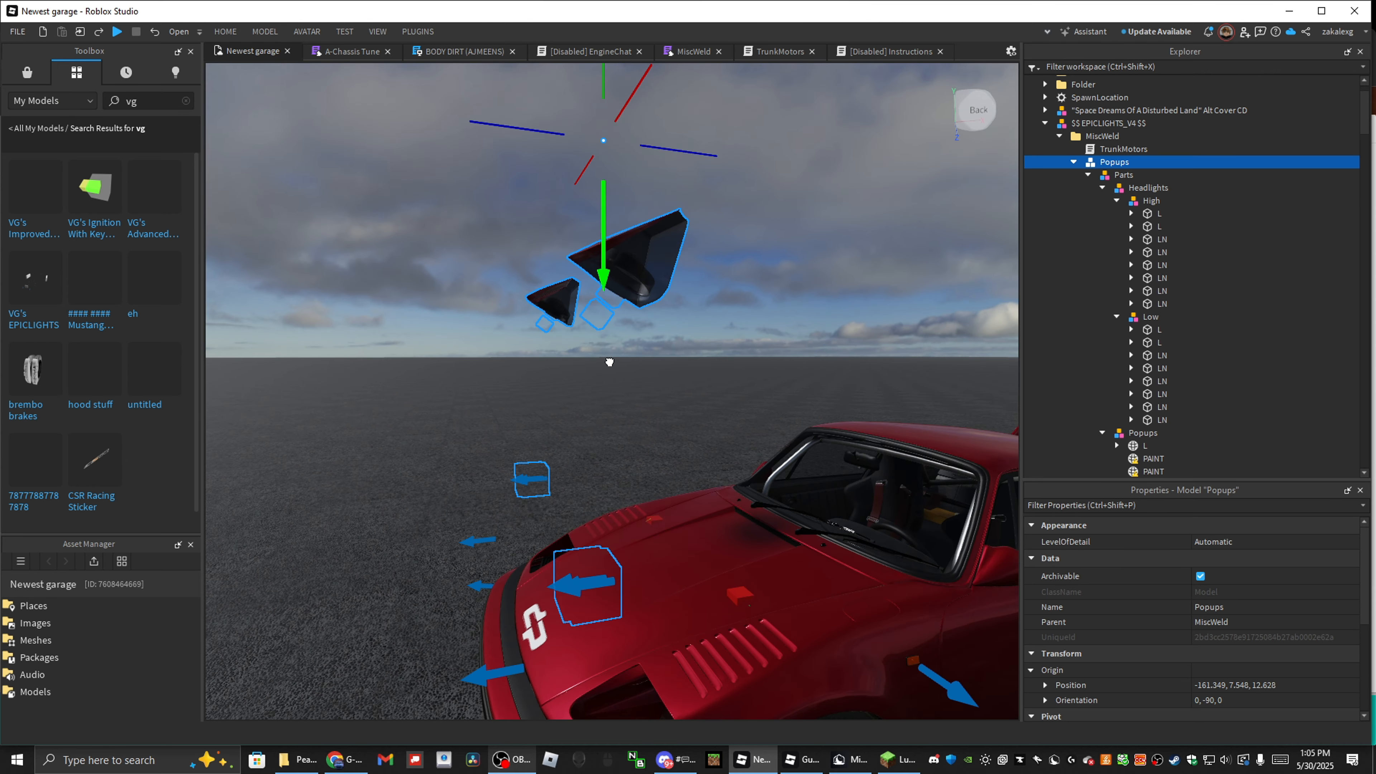
drag(609, 362, 608, 614)
scroll(607, 628, up, 5)
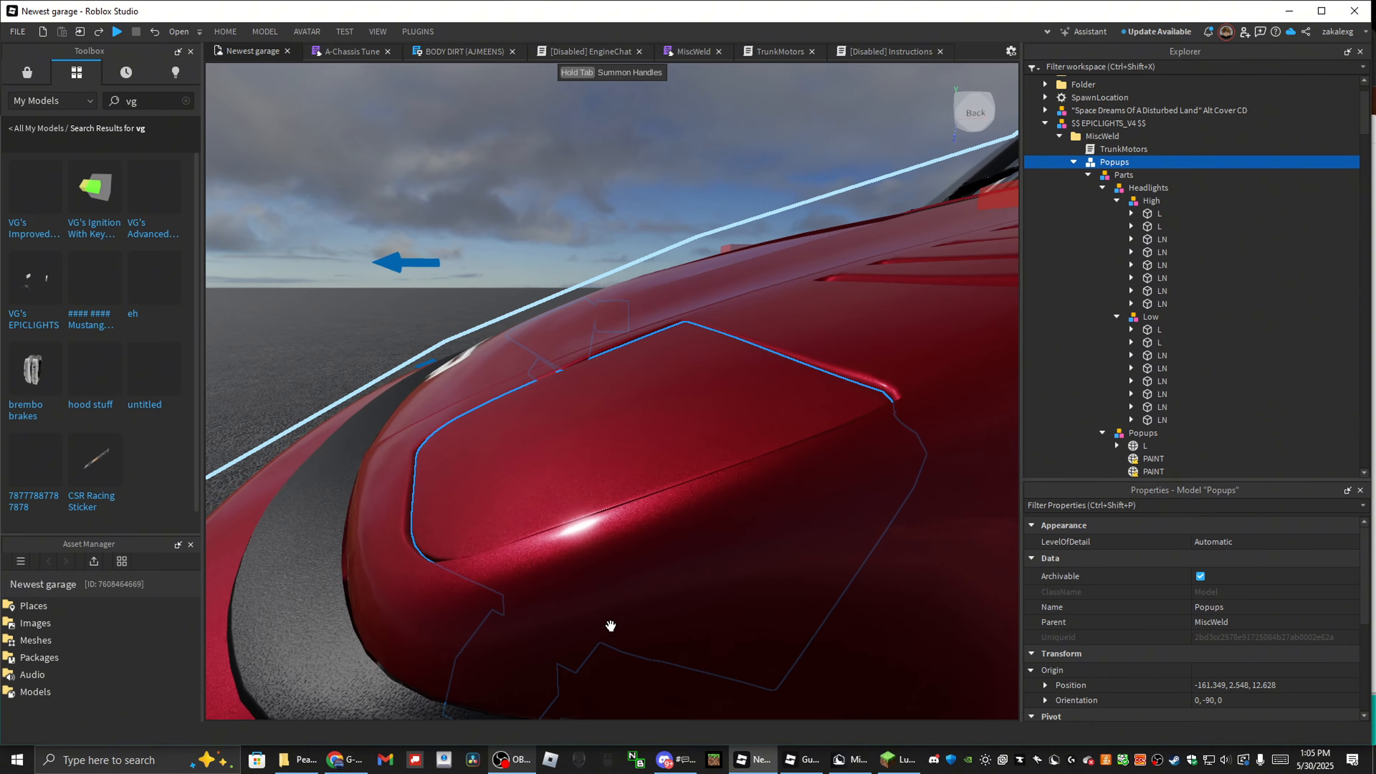
right_drag(610, 626, 611, 626)
click(610, 626)
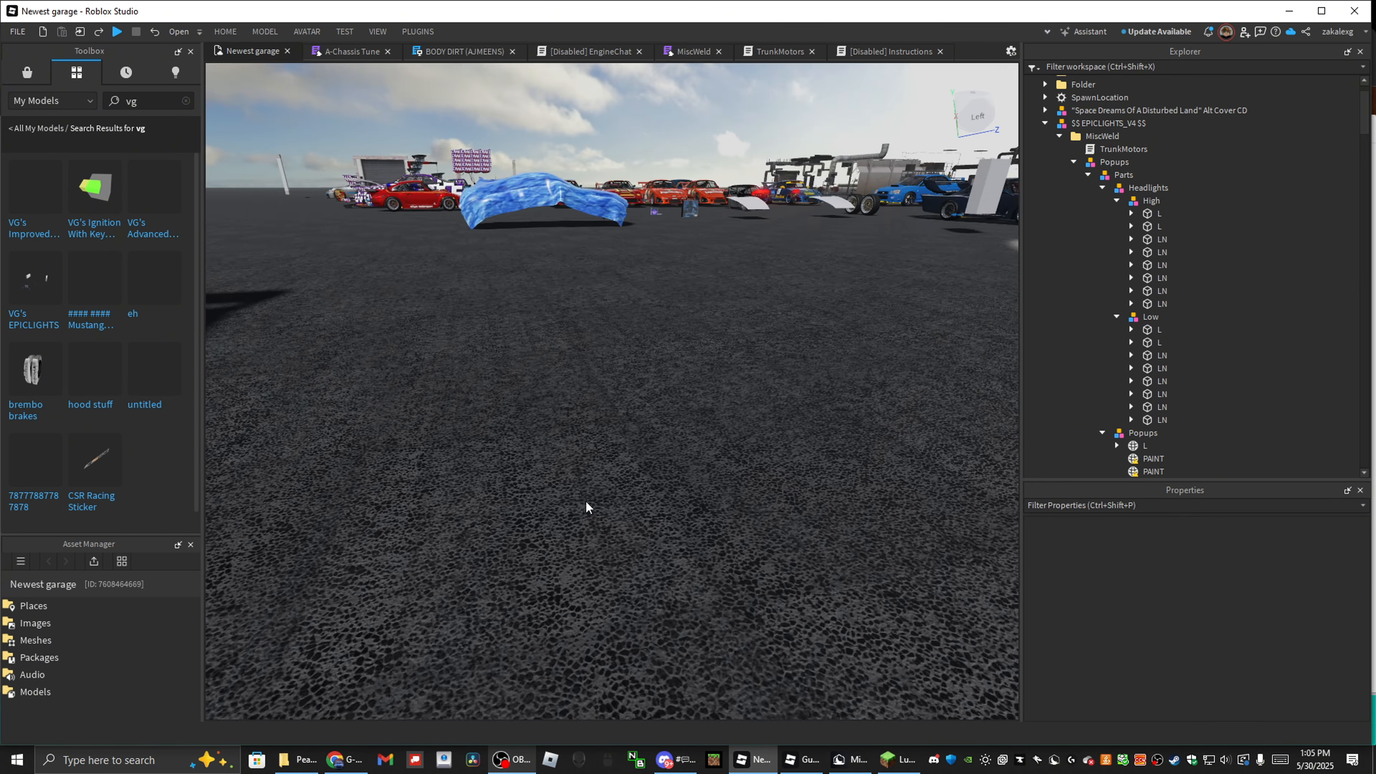
- Collapse the Popups, Brake, Fog, Headlights and Indicators groups inside the EPICLIGHTS_V4 model's tree
right_drag(537, 318, 538, 319)
scroll(537, 318, up, 5)
key(w)
key(s)
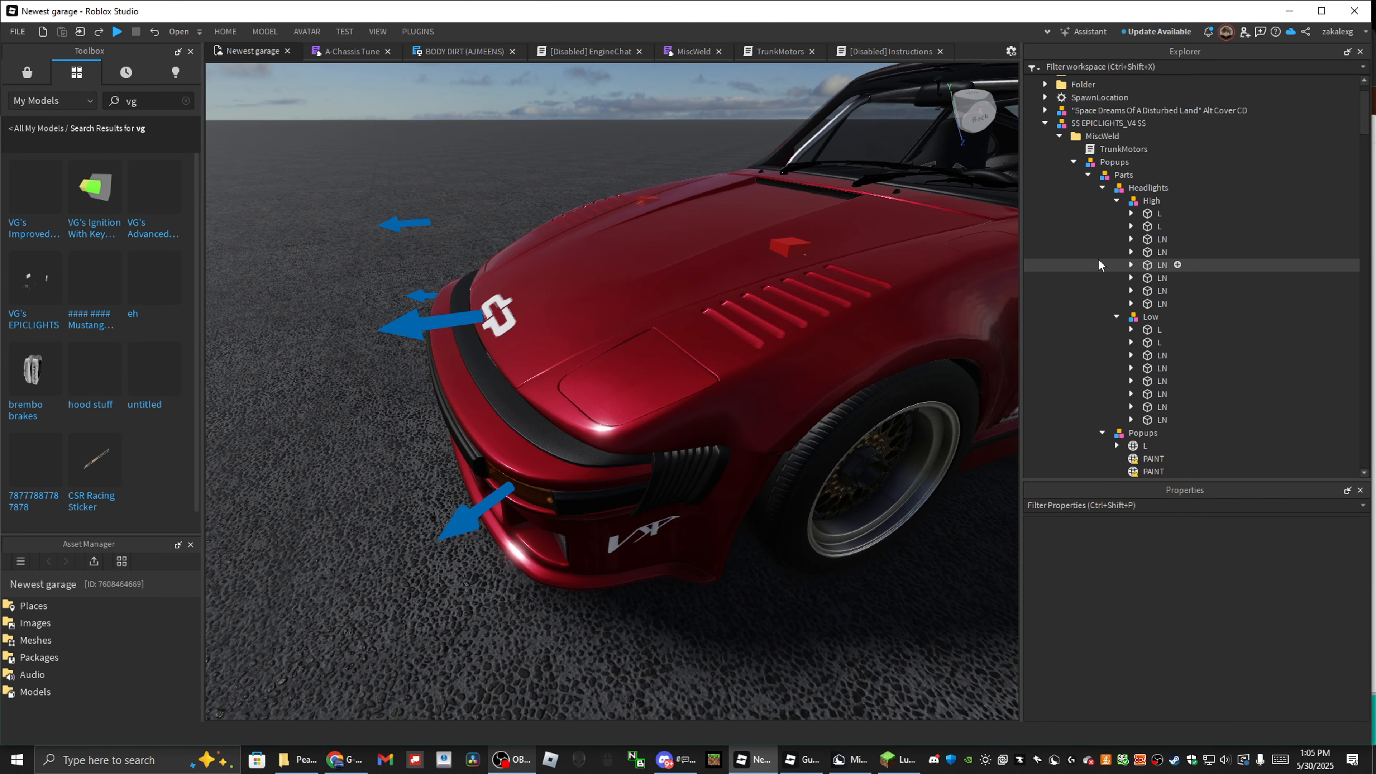
click(1108, 123)
scroll(1139, 269, down, 1)
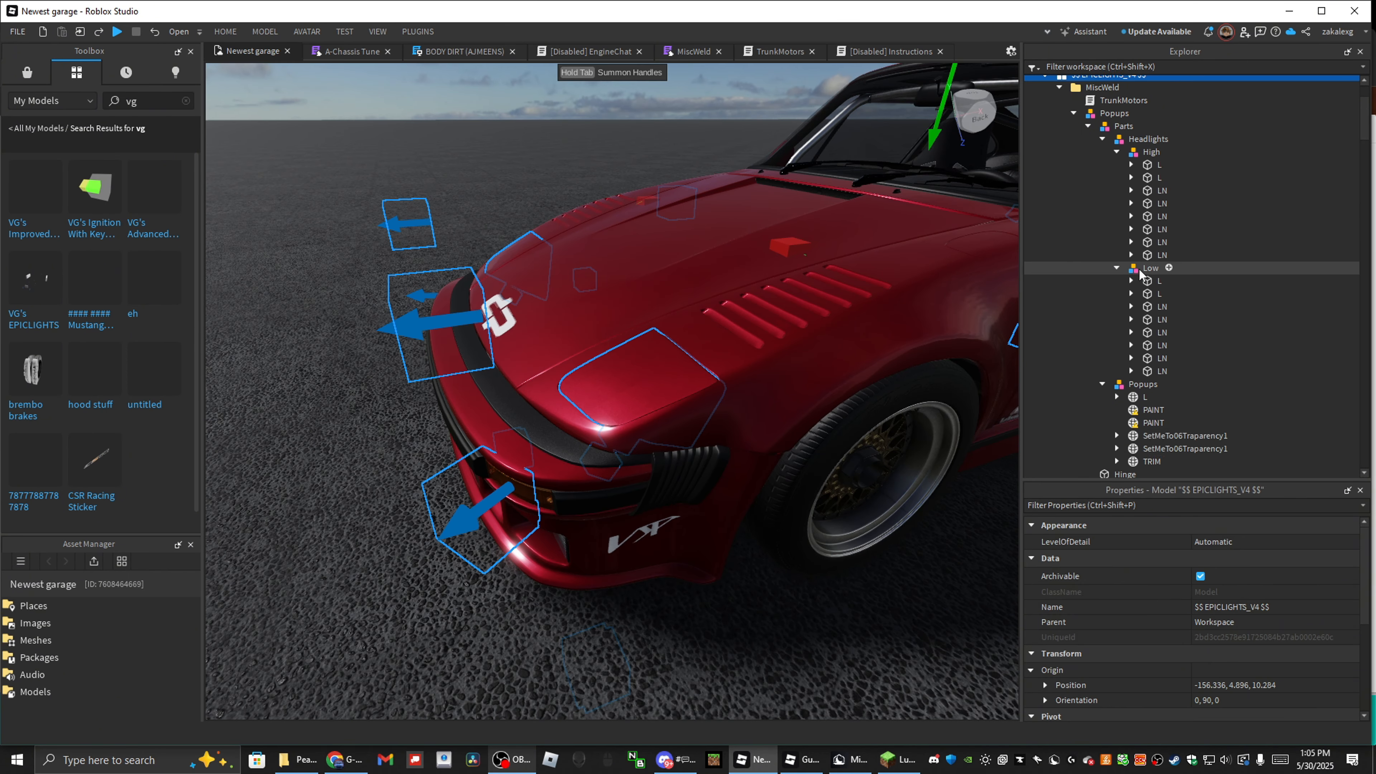
scroll(1139, 266, up, 2)
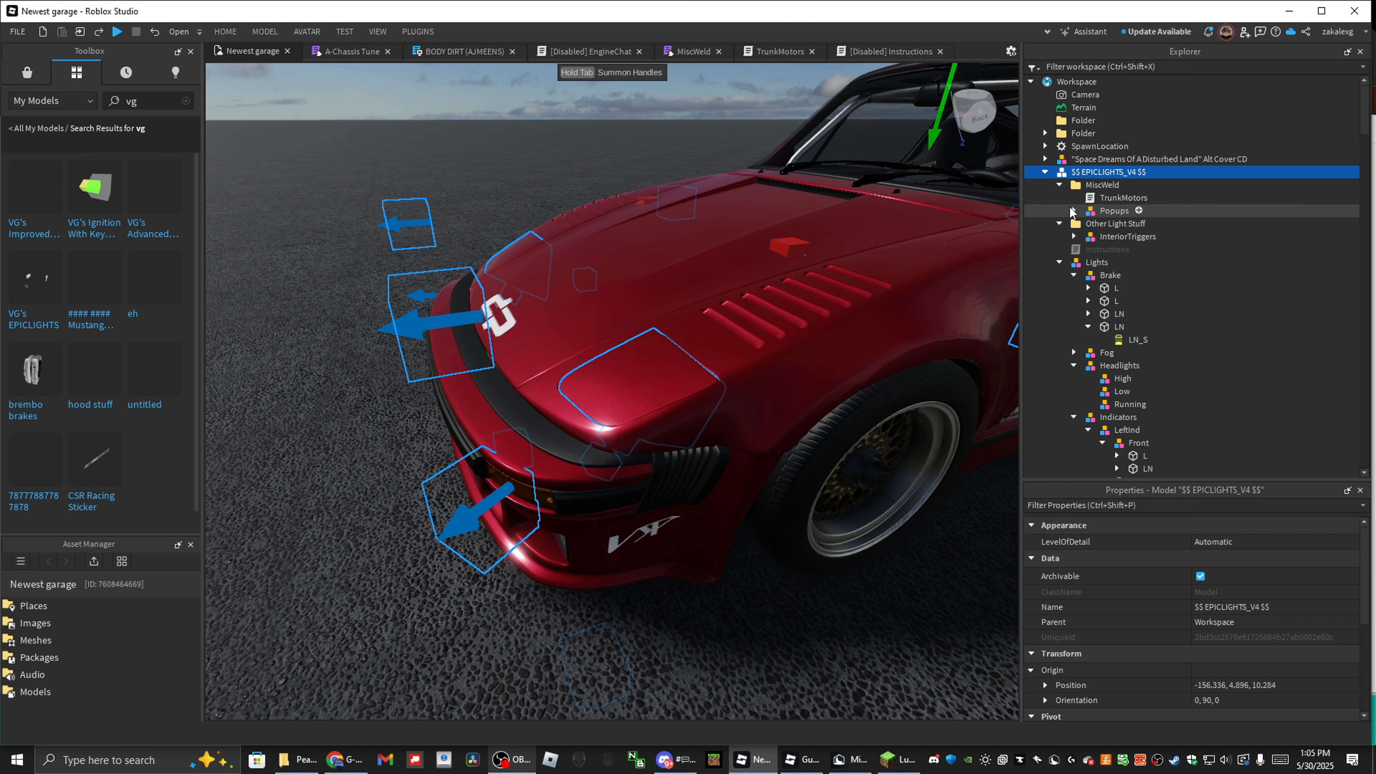
scroll(1107, 295, down, 2)
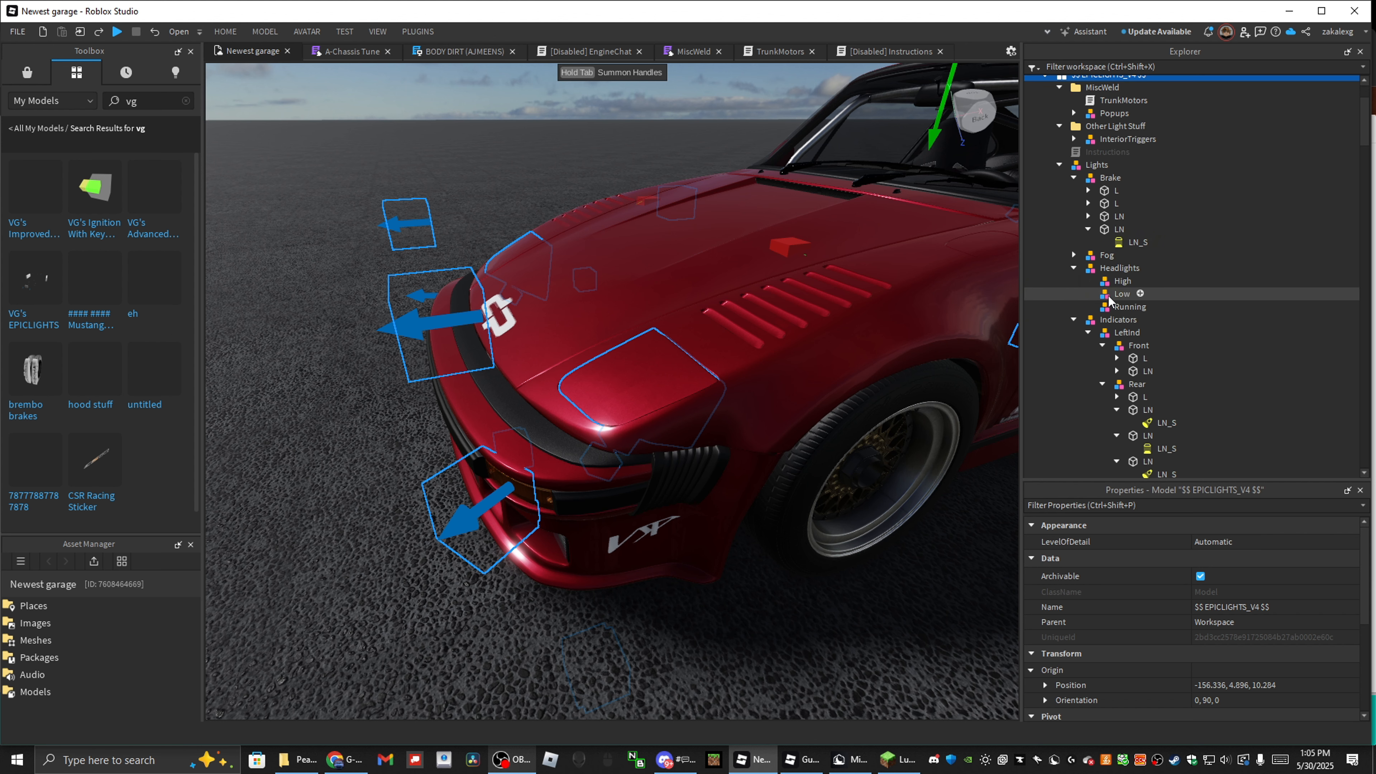
click(1074, 178)
click(1074, 204)
click(1073, 216)
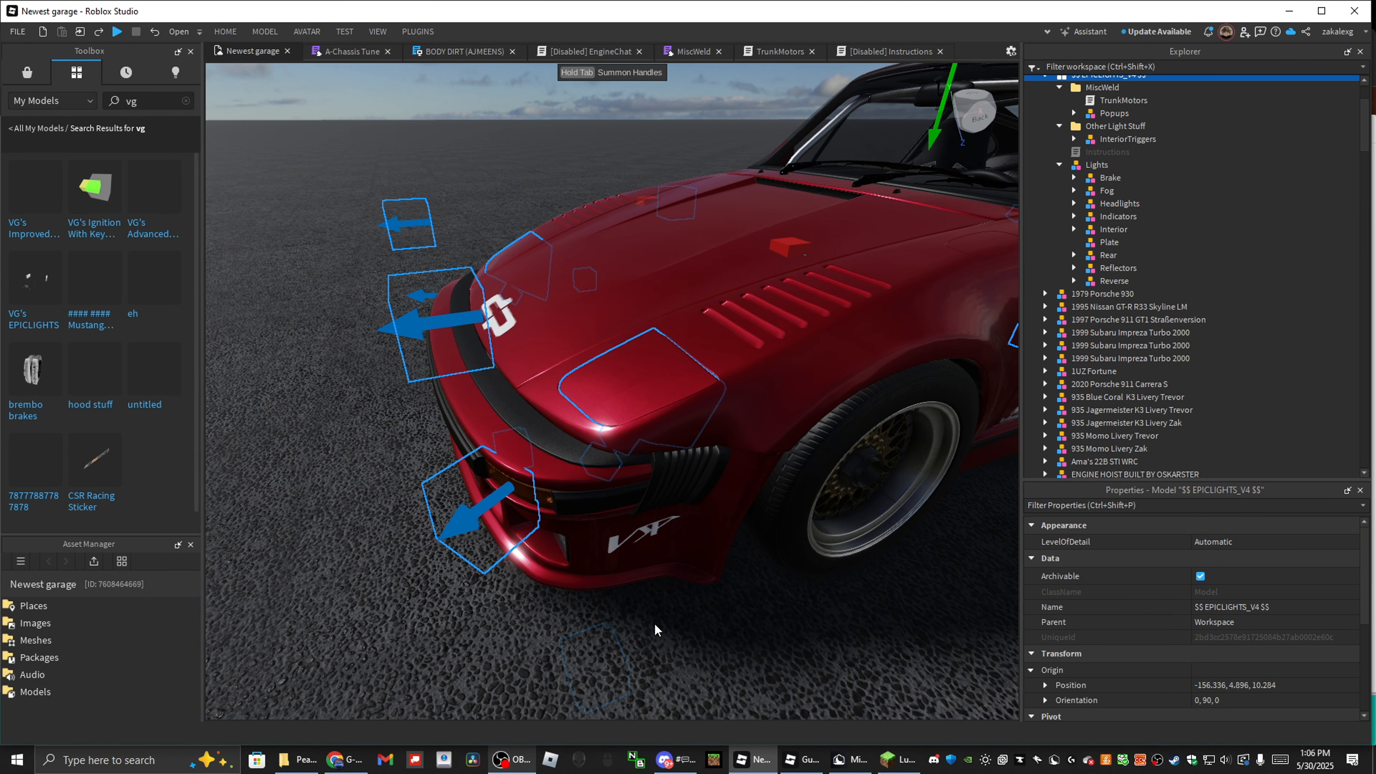
- Duplicate the LN part holding the surface light in LeftInd > Rear and move the copy into the Fog group
right_drag(654, 626, 681, 603)
click(681, 603)
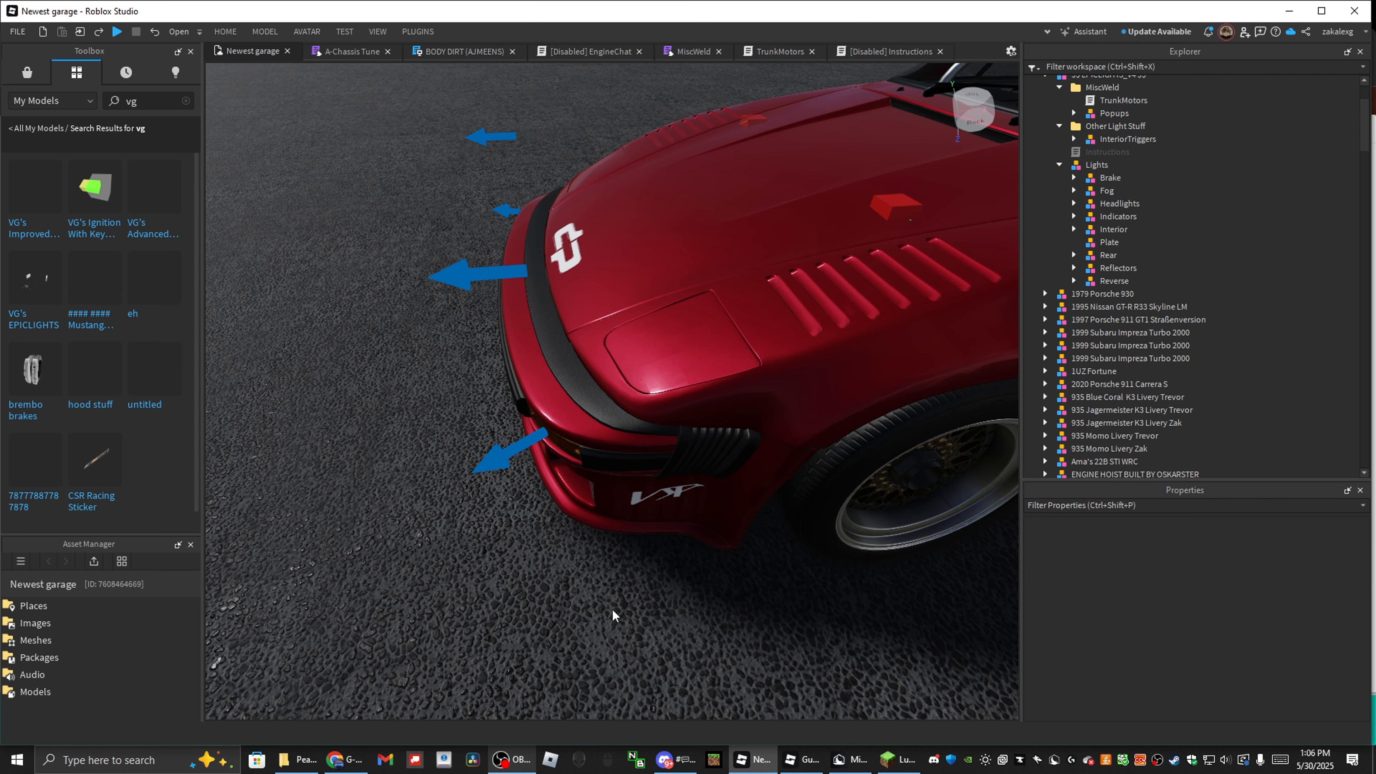
click(547, 443)
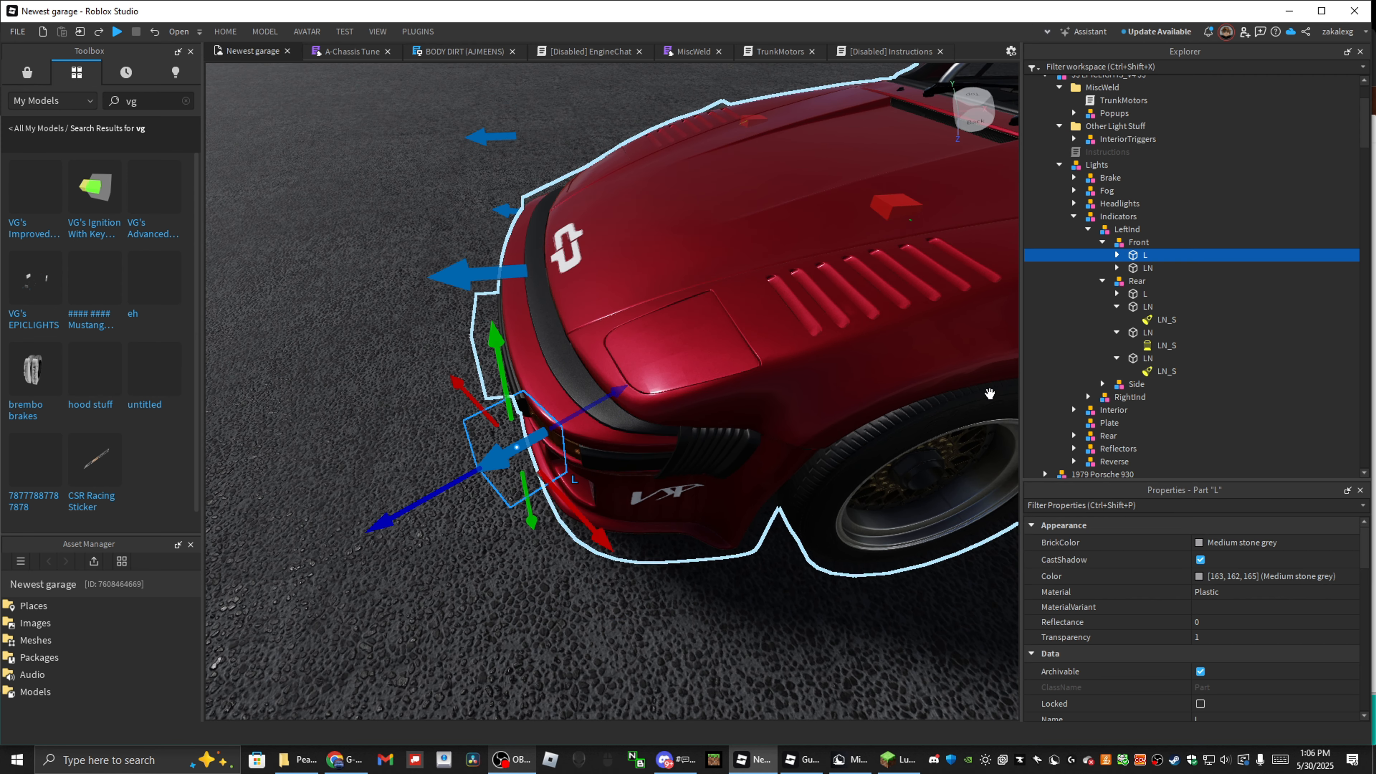
click(1146, 307)
key(ctrl+d)
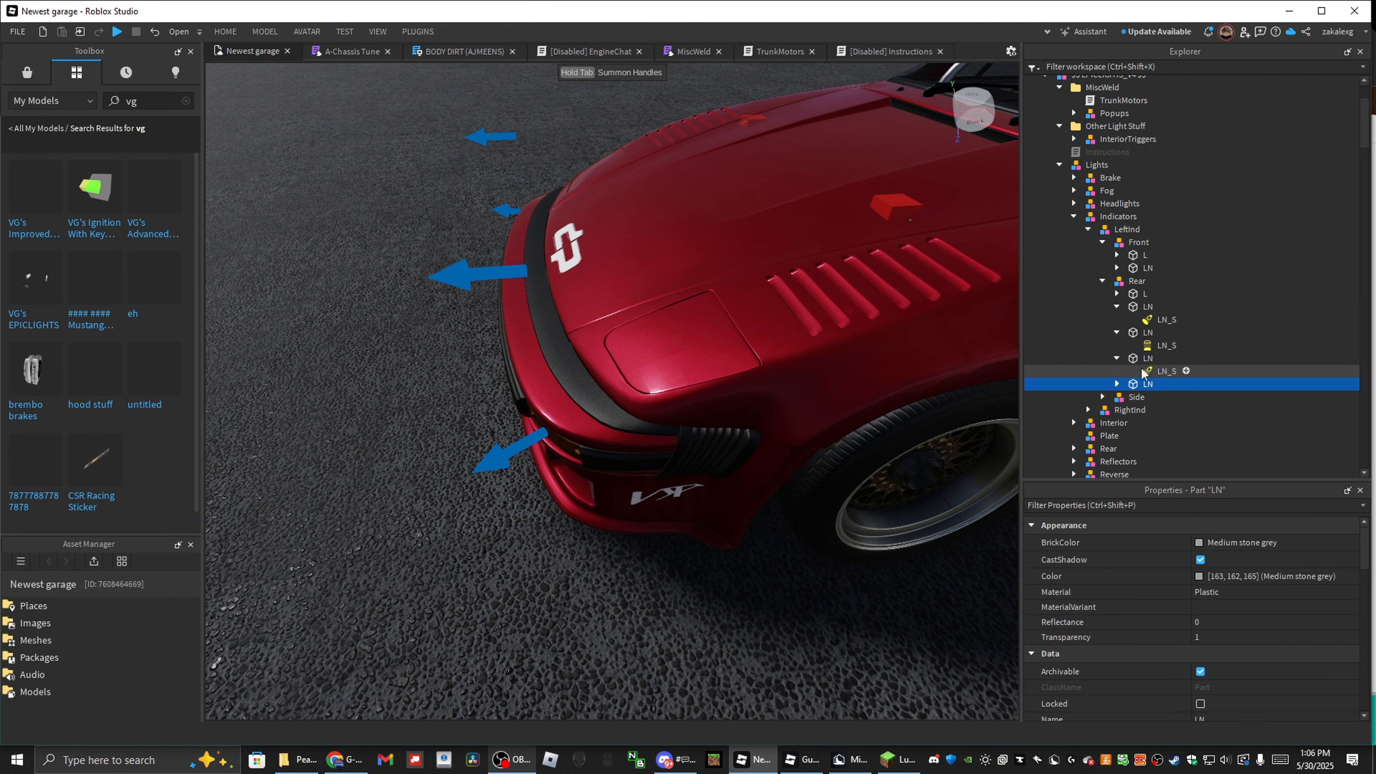
drag(1221, 276, 1134, 191)
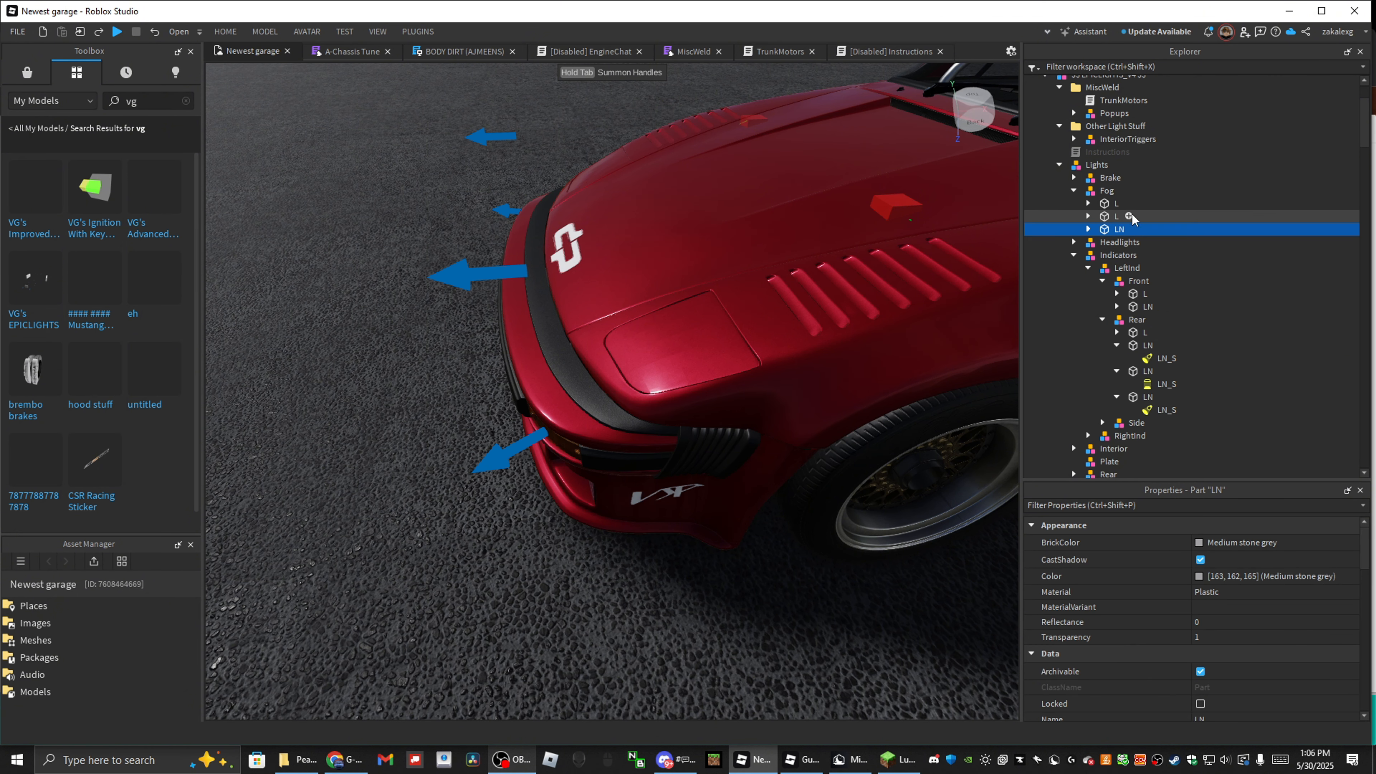
click(1074, 255)
- Set the Fog LN part's orientation to 0, 0, 0 and move it 15 studs to the front of the car
scroll(1219, 596, down, 5)
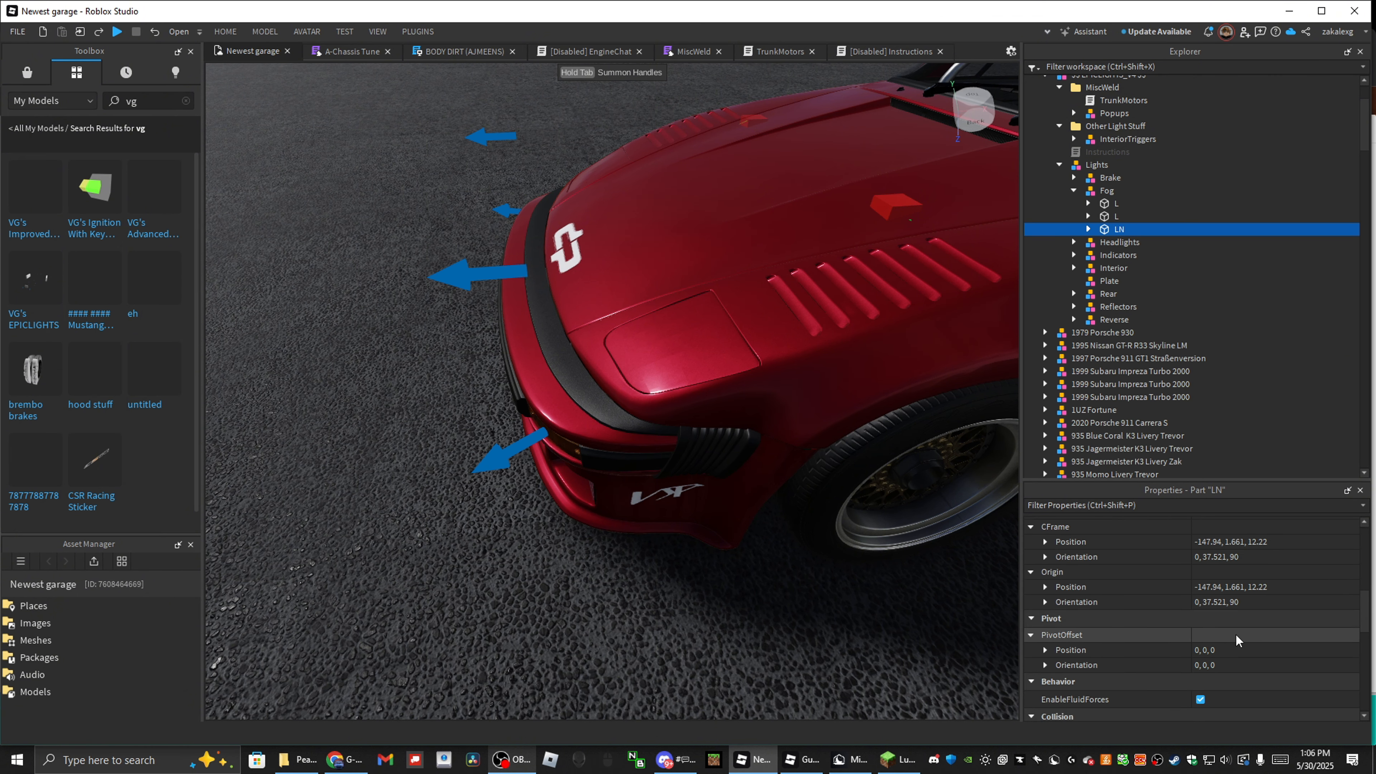
click(1240, 604)
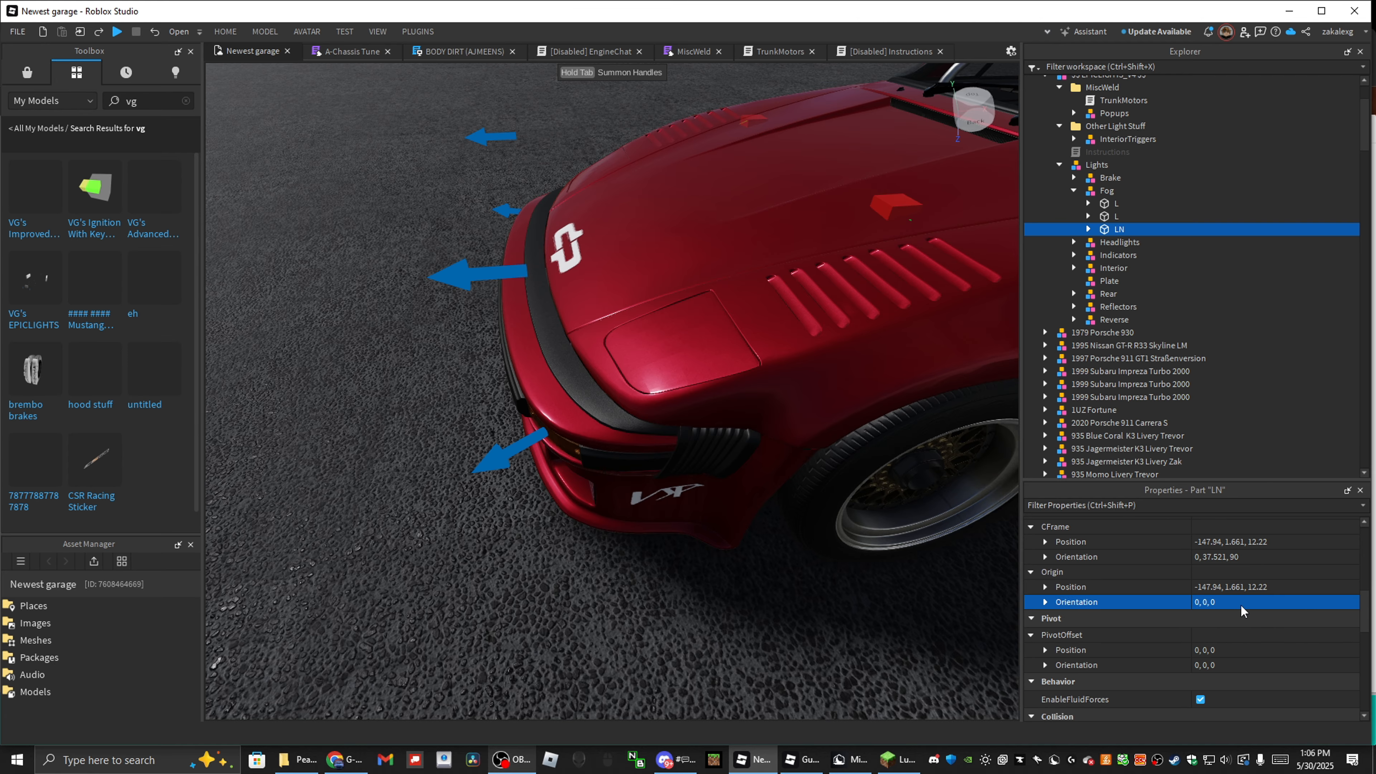
key(s)
right_drag(924, 307, 590, 300)
drag(590, 301, 393, 439)
key(a)
right_drag(487, 423, 521, 379)
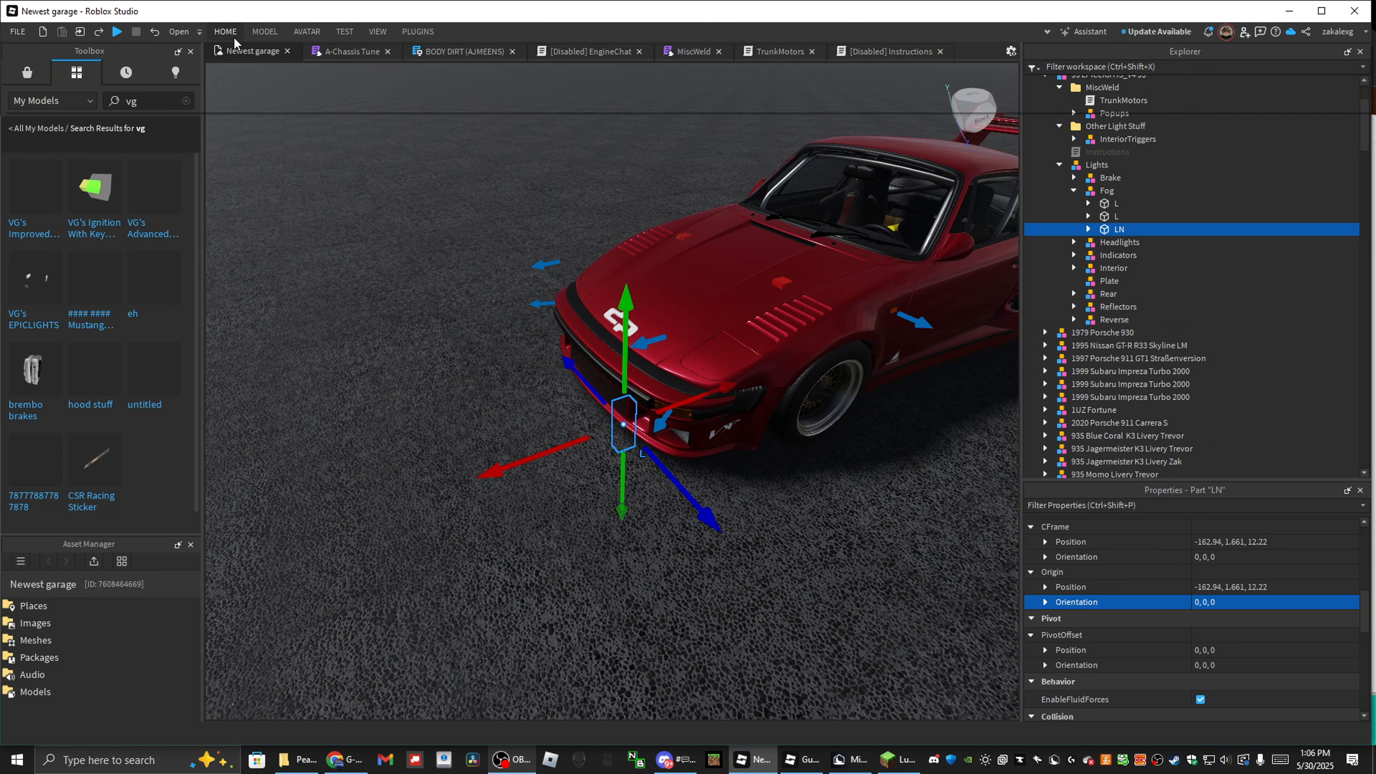
- Turn off move snapping and move both Fog L parts together down to the height of the front bumper's fog lamps
click(250, 35)
click(254, 77)
right_drag(408, 151, 434, 124)
click(1159, 204)
ctrl+click(1159, 216)
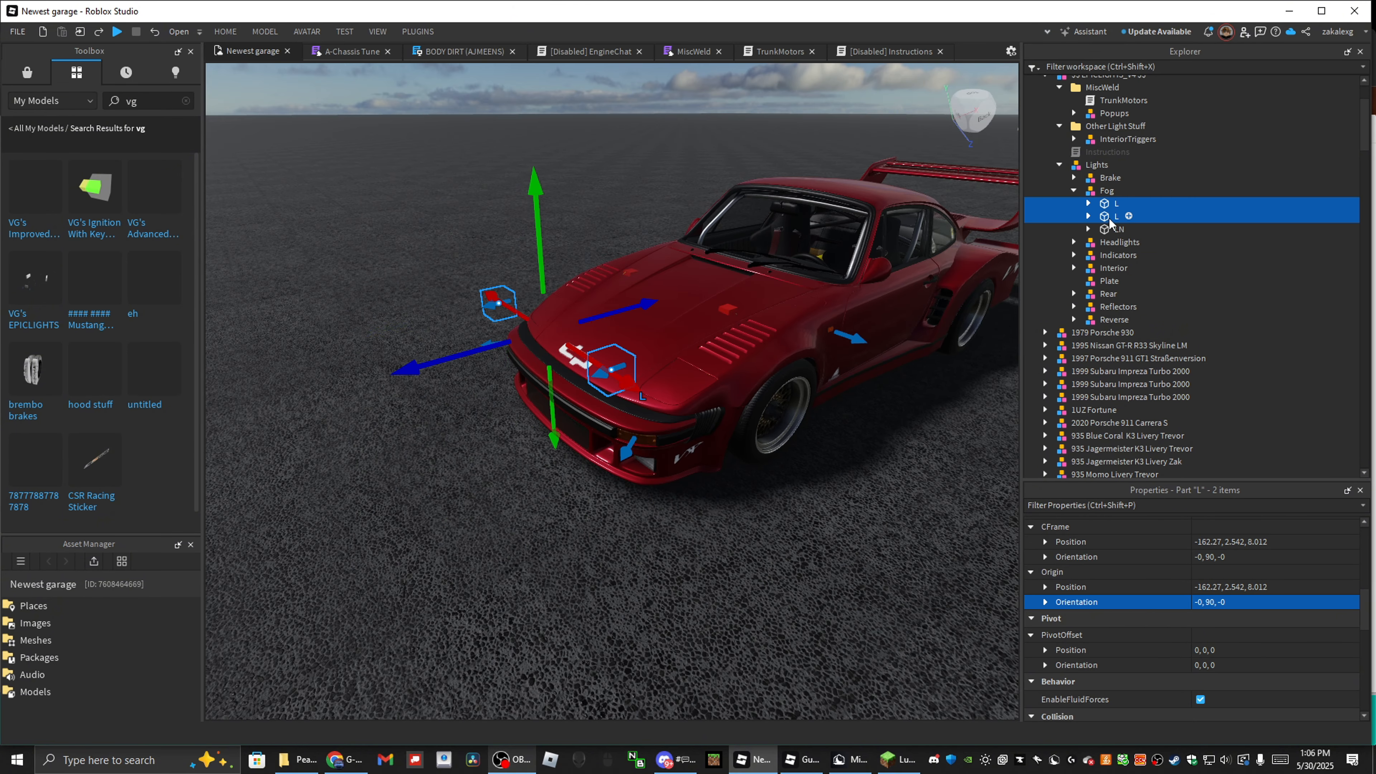
key(f)
drag(511, 245, 526, 425)
drag(628, 370, 612, 369)
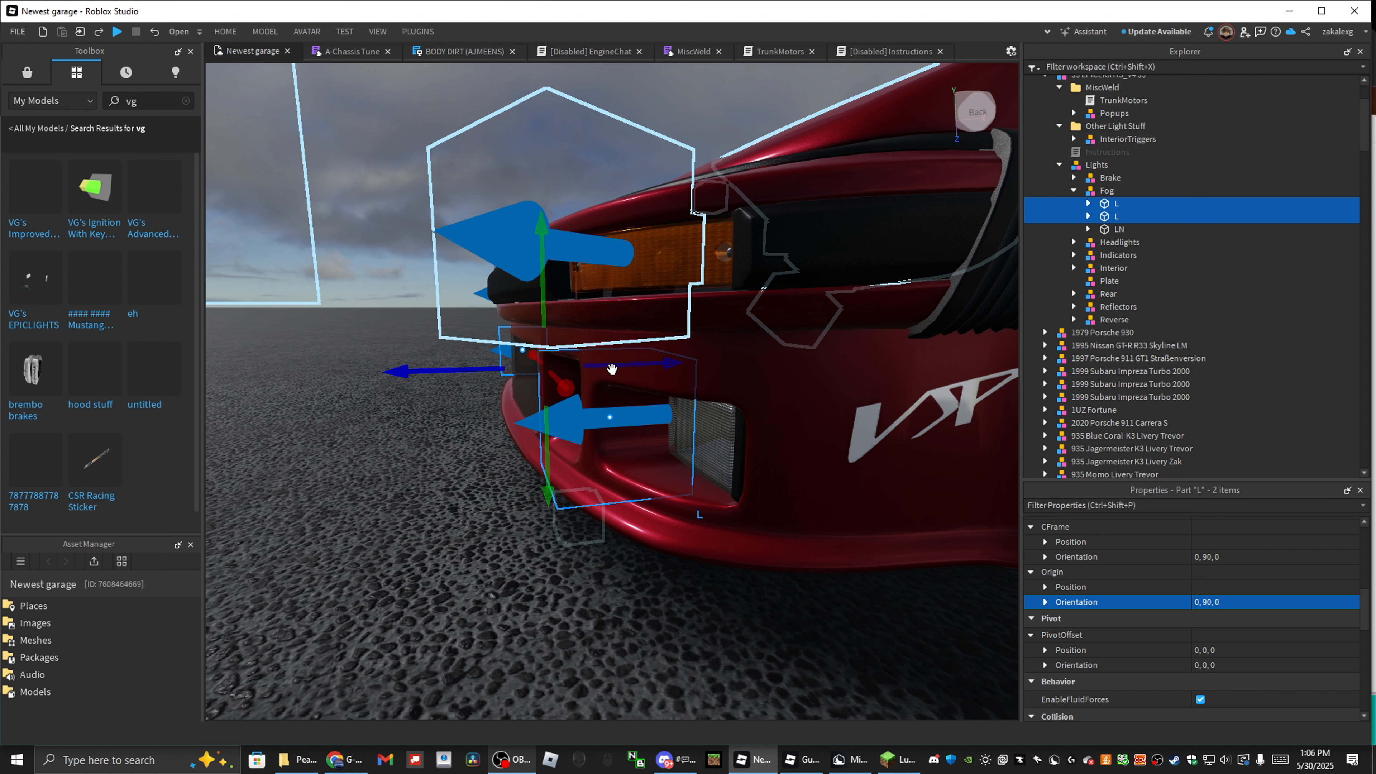
drag(543, 313, 544, 335)
mouse_move(549, 332)
right_down()
mouse_move(562, 321)
mouse_move(565, 341)
right_up()
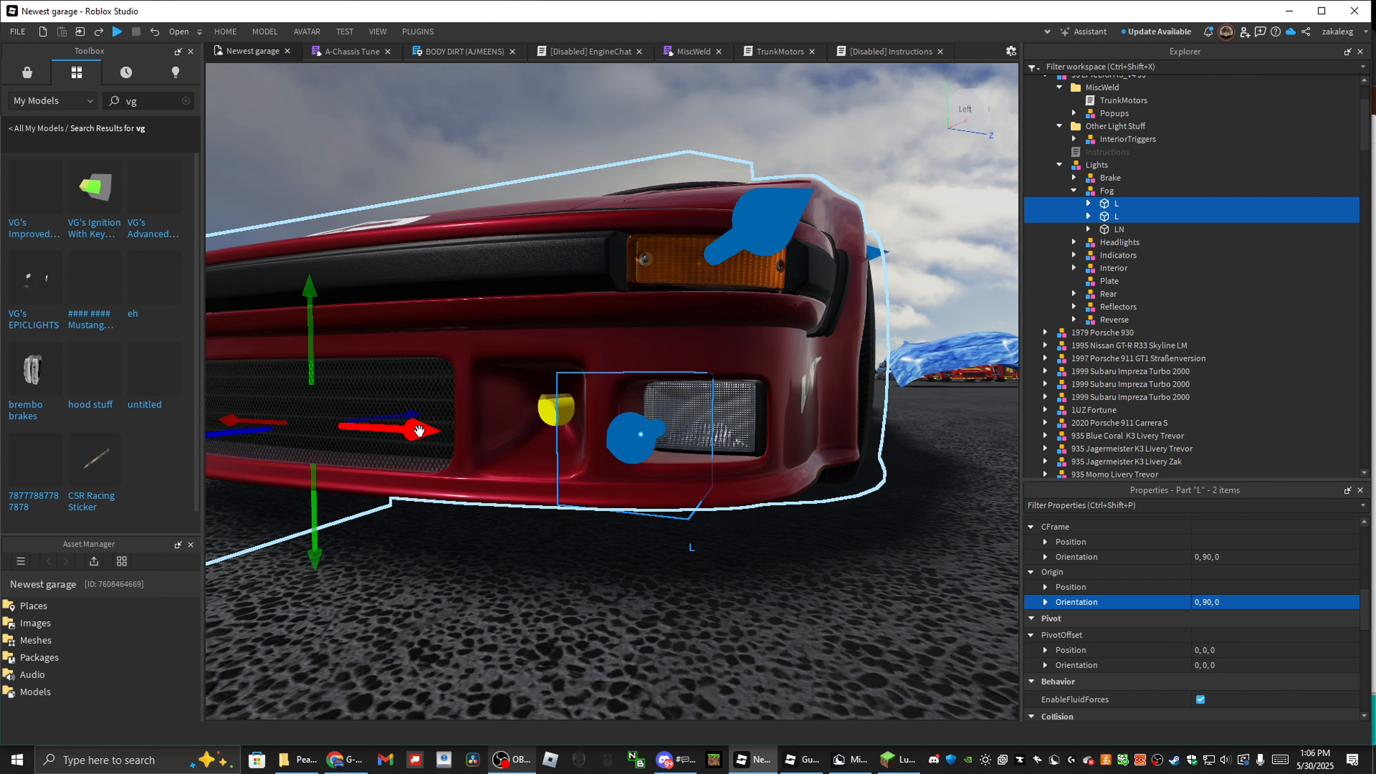
drag(416, 430, 460, 433)
drag(350, 353, 348, 339)
key(a)
right_drag(355, 341, 361, 345)
key(w)
- Line up the Fog L parts individually with the fog lamp on each side of the front bumper
click(1103, 203)
click(1106, 216)
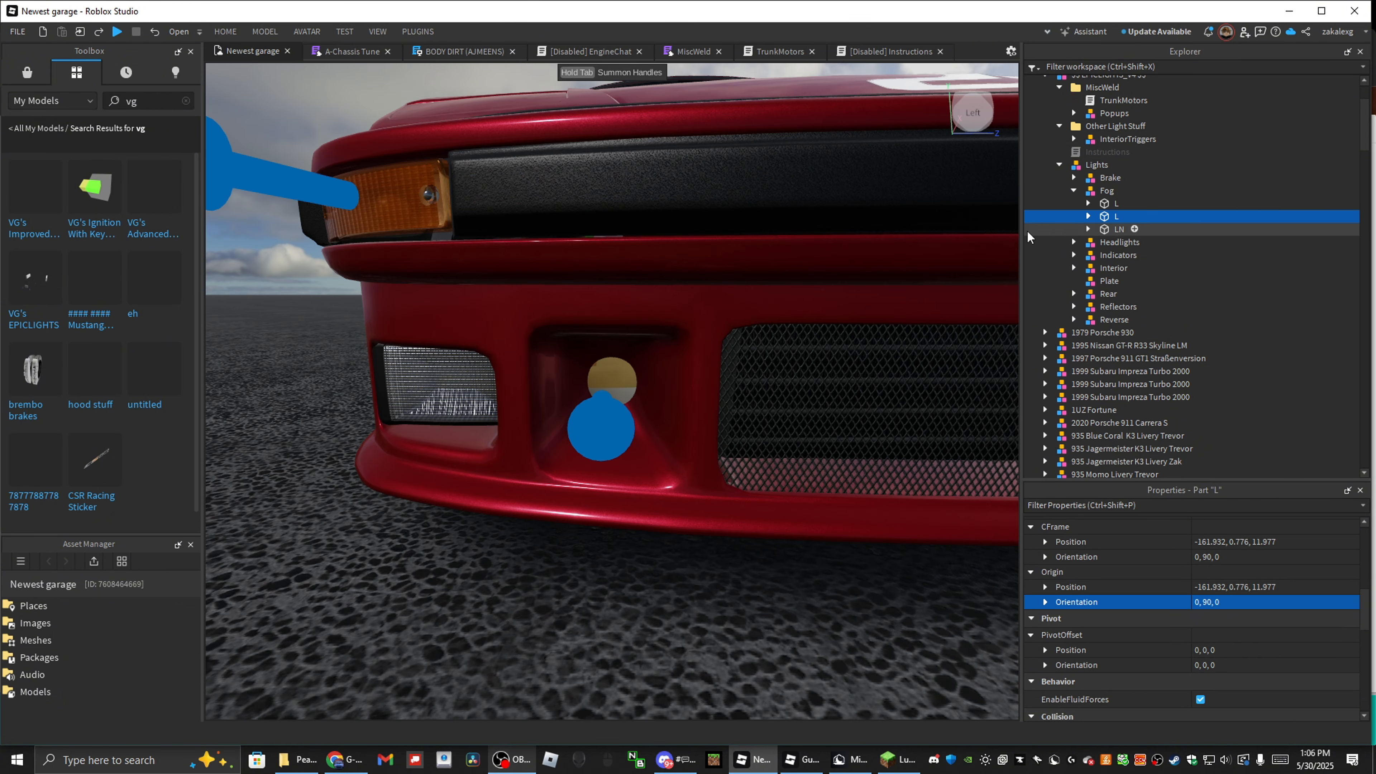
click(1107, 205)
right_drag(872, 287, 861, 266)
key(a)
mouse_move(555, 383)
mouse_down()
mouse_move(525, 381)
mouse_move(575, 372)
mouse_up()
right_drag(575, 372, 575, 373)
key(e)
drag(697, 435, 701, 435)
key(d)
right_drag(700, 434, 696, 433)
- Set the Fog LN_S surface light's brightness to 40 and its color to the pale yellow 204, 175, 90
click(1117, 229)
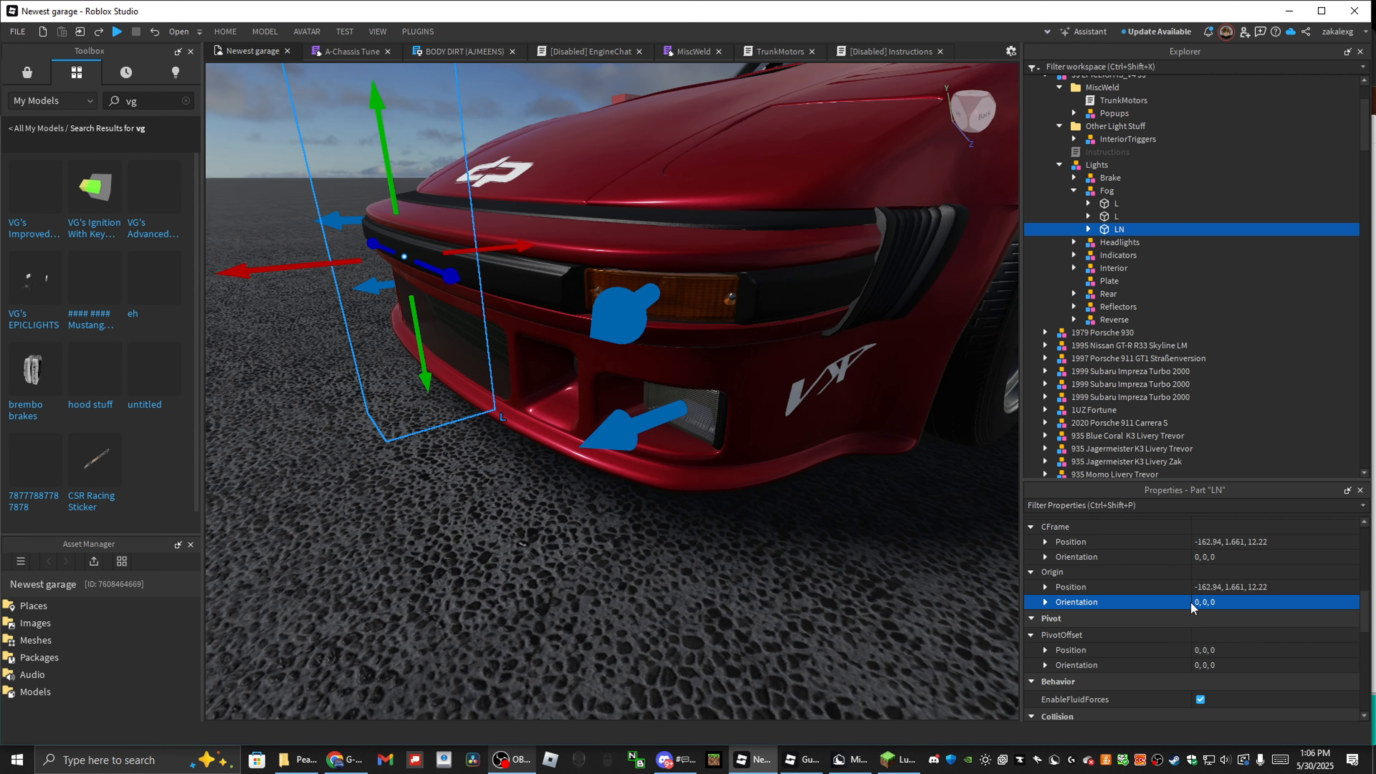
click(1137, 241)
scroll(1187, 596, up, 5)
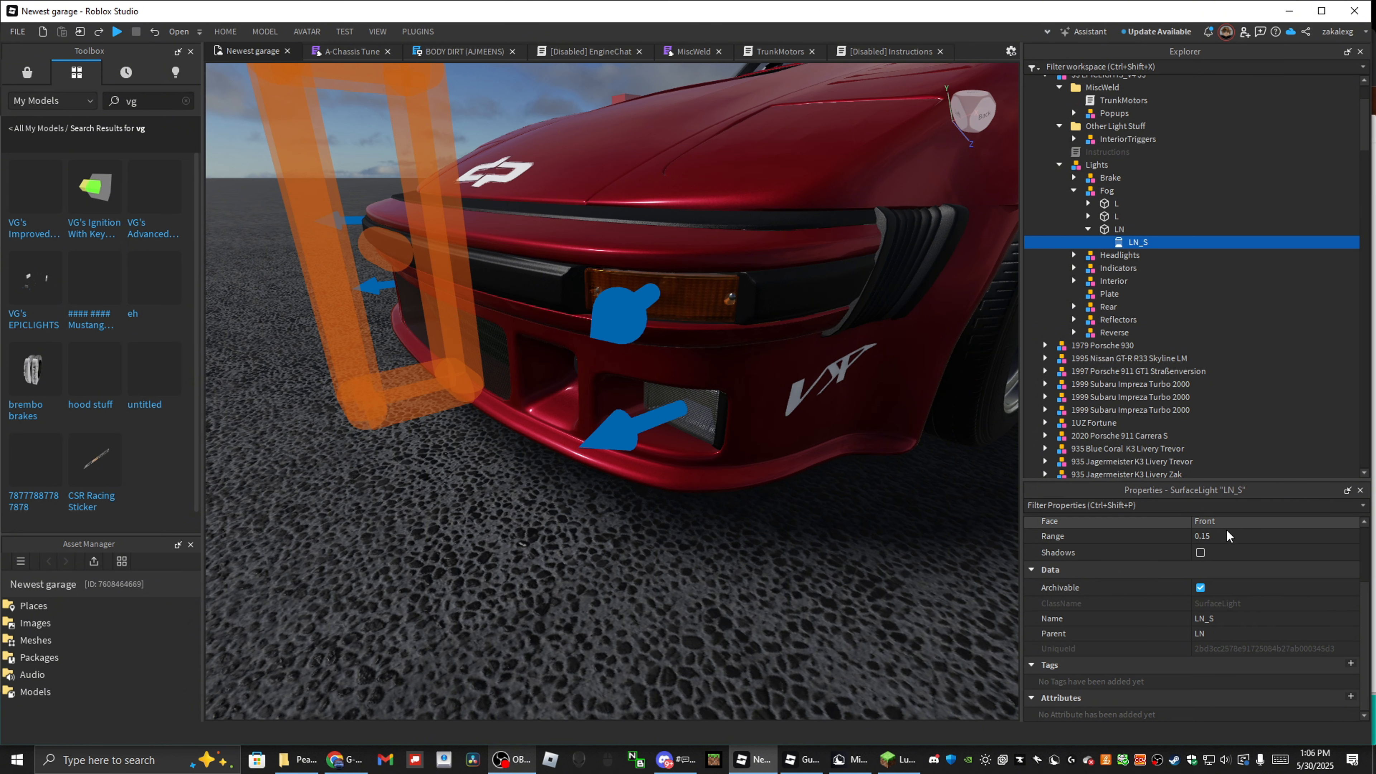
click(1211, 556)
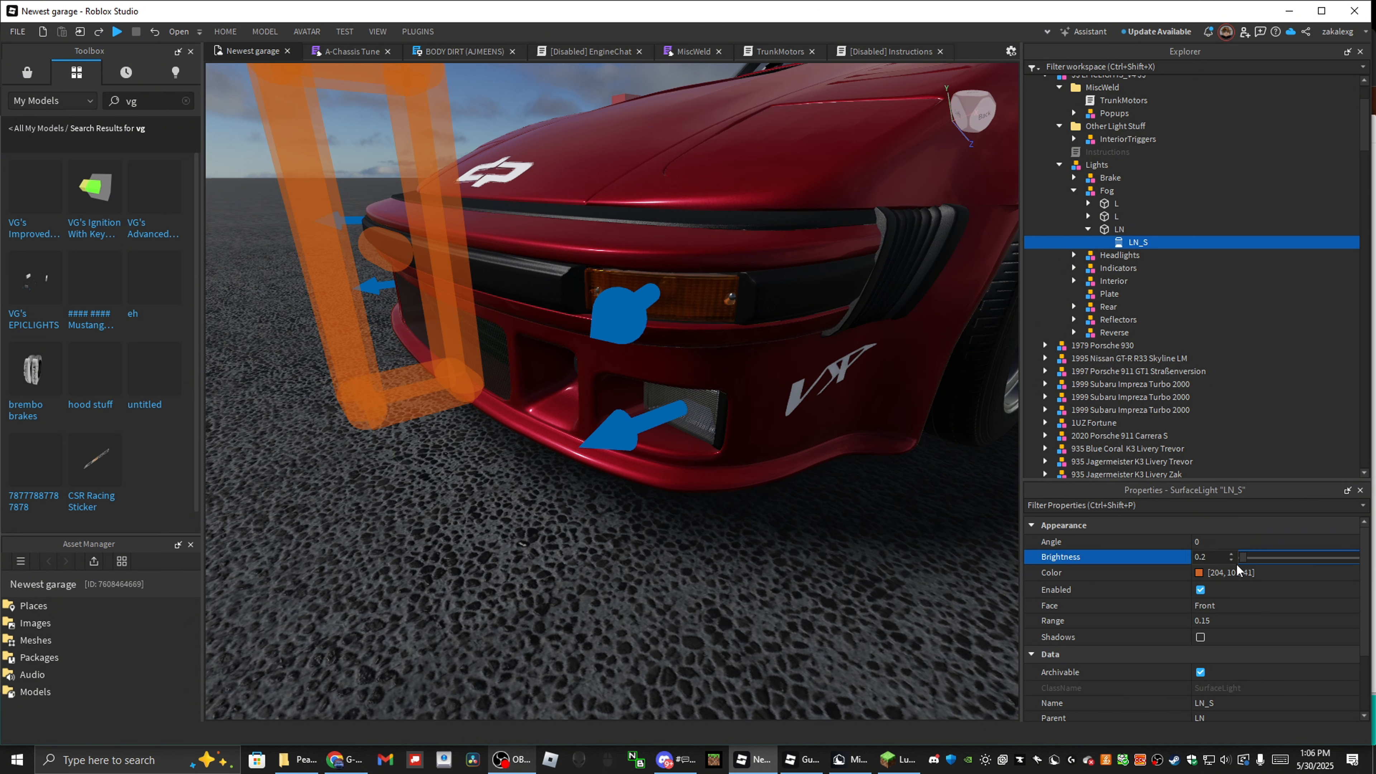
click(1201, 572)
click(813, 300)
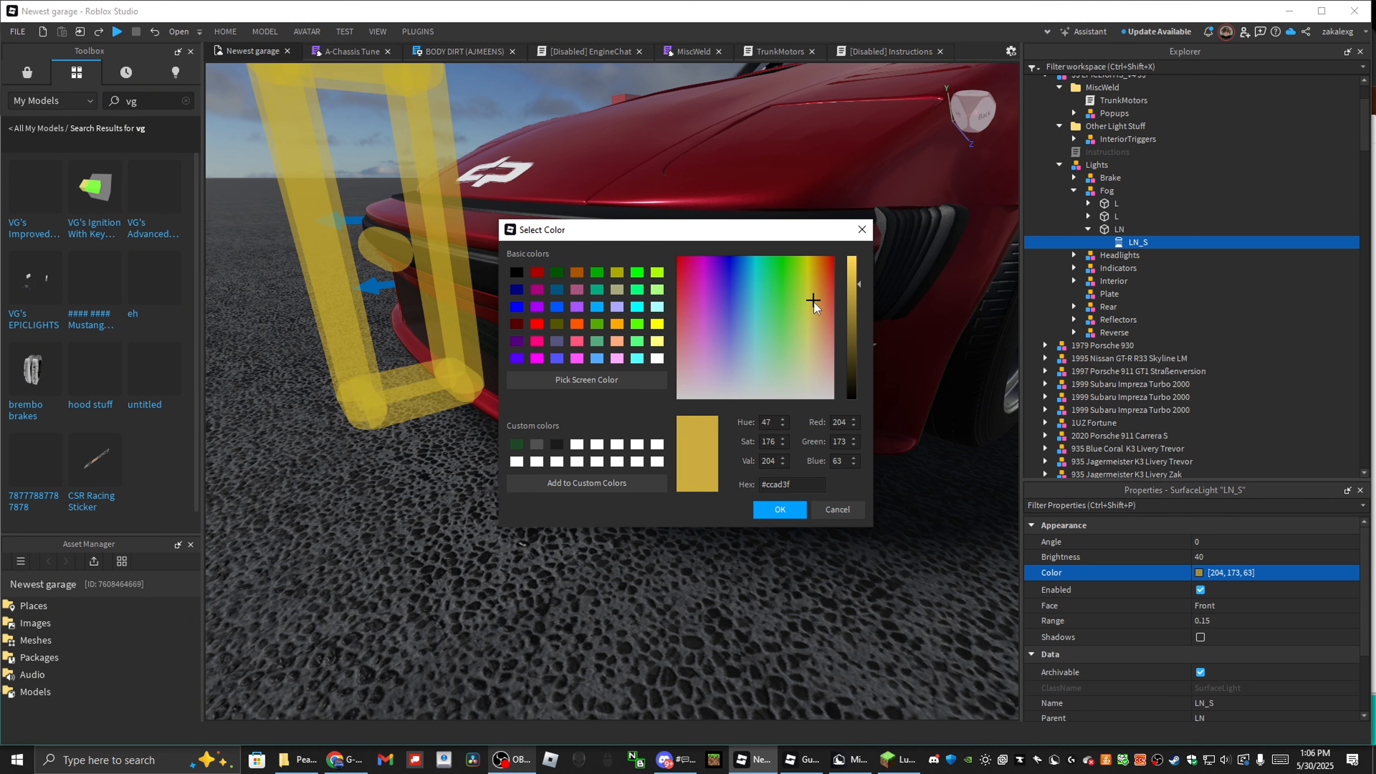
click(779, 510)
- Move the Fog LN part beside the nearer fog lamp and rotate it about its vertical axis with 90° snapping
click(1117, 229)
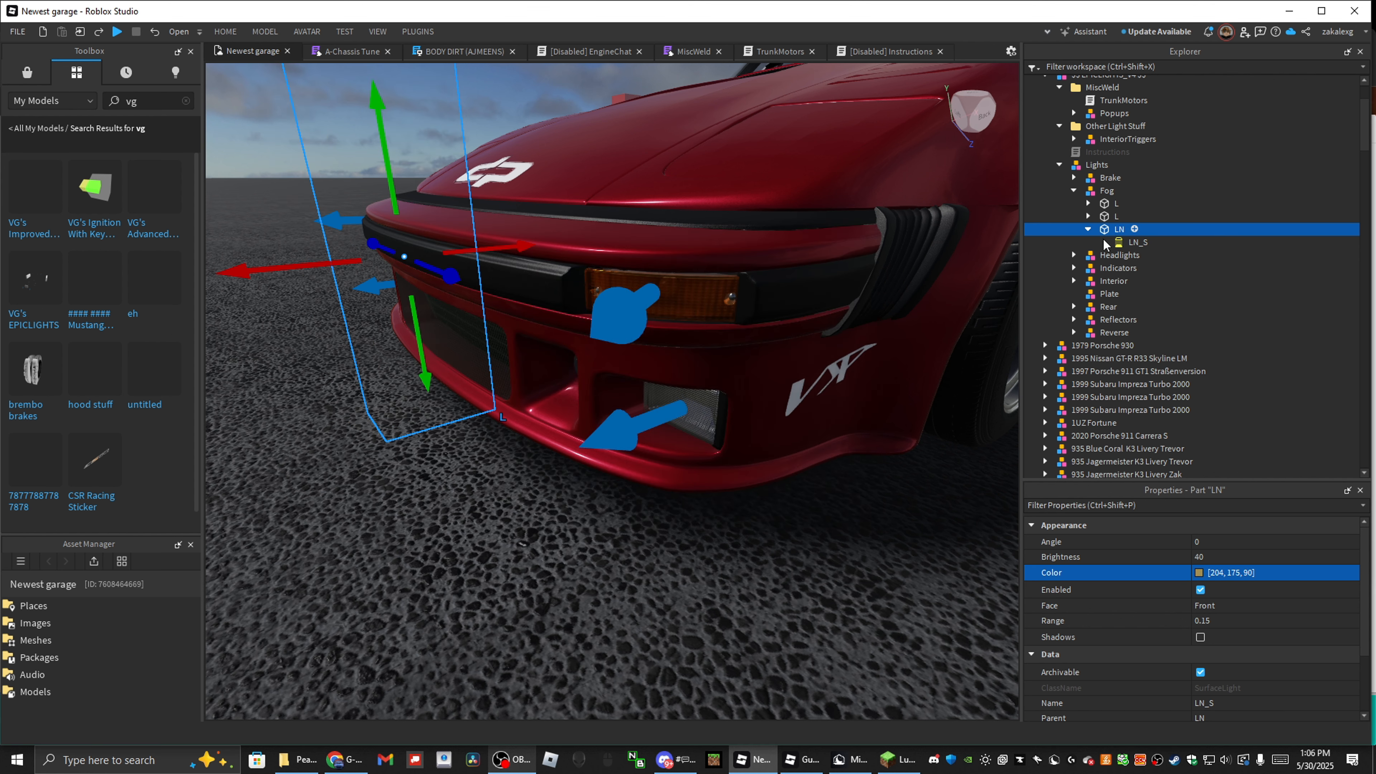
drag(398, 285, 643, 390)
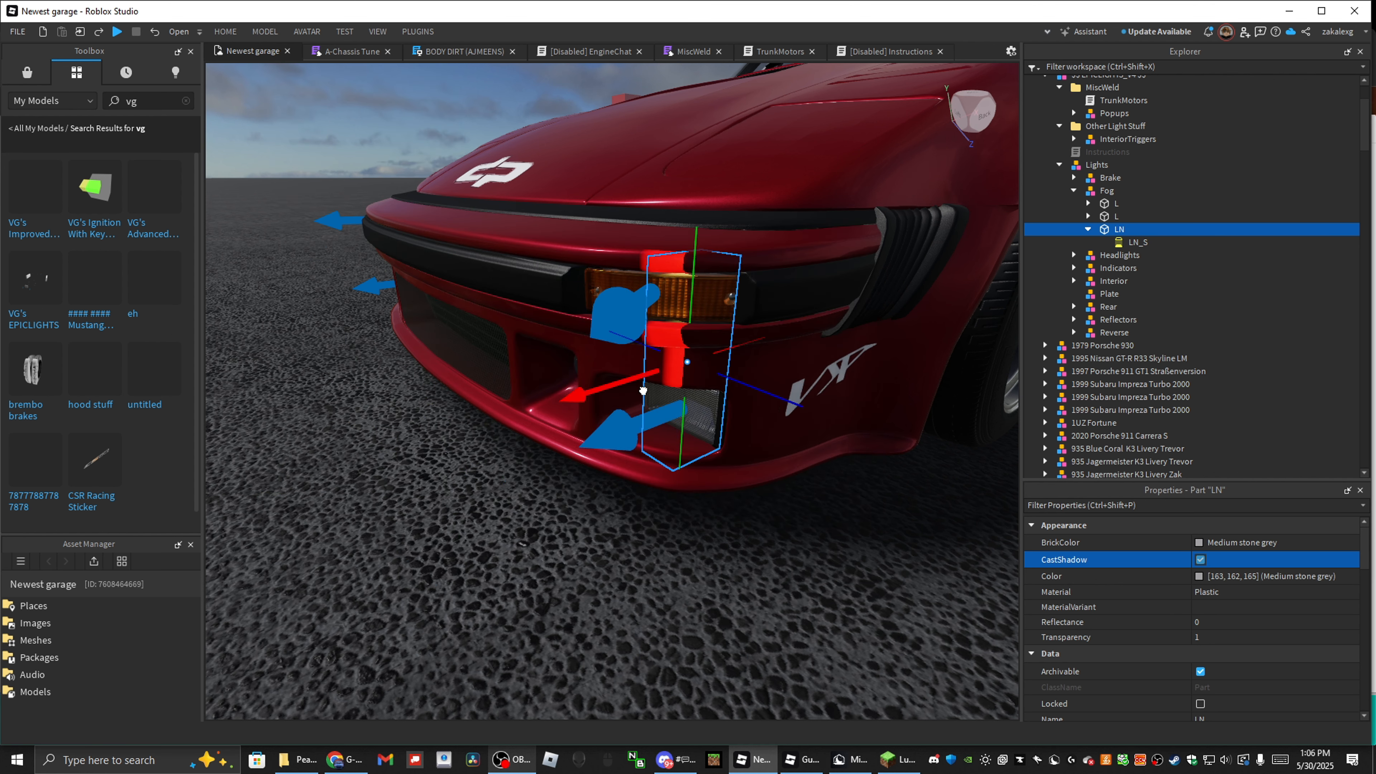
right_drag(623, 419, 623, 419)
click(1107, 240)
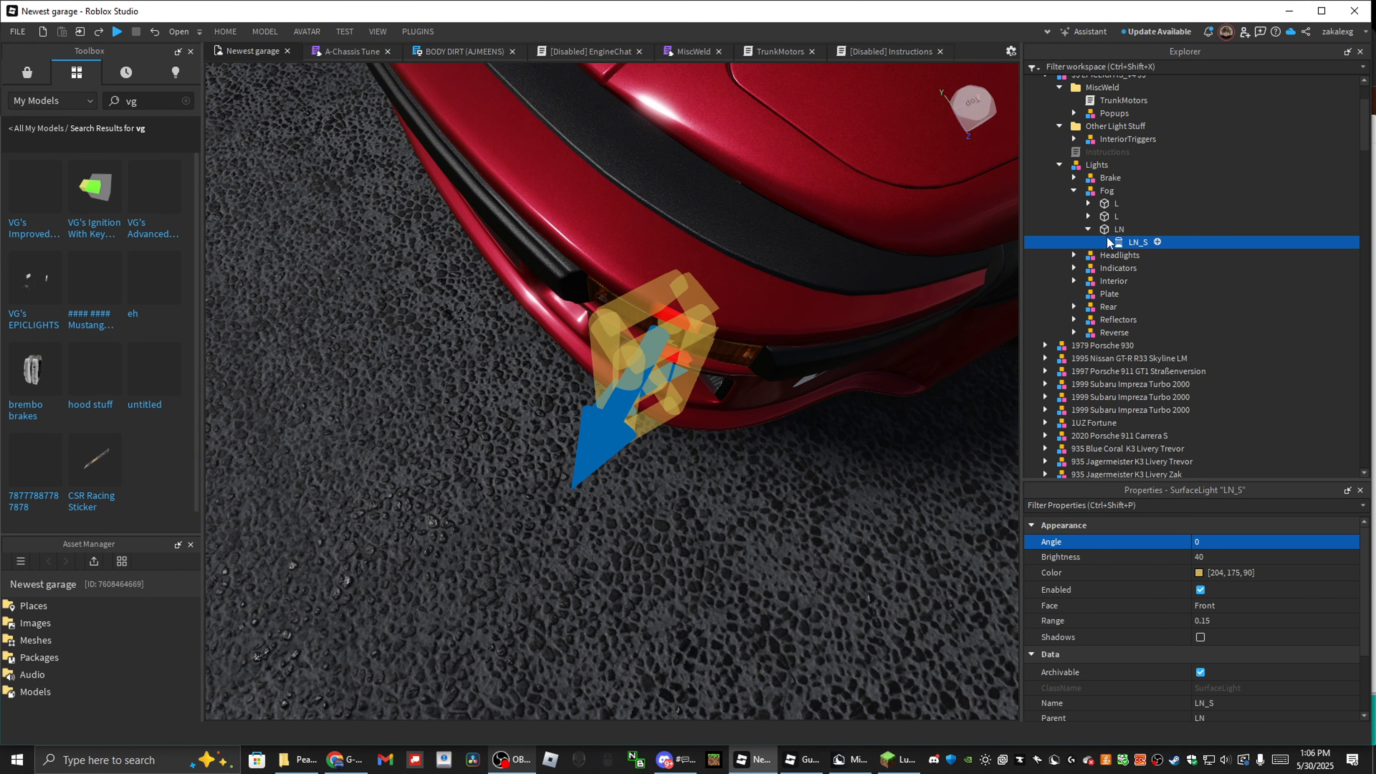
click(1106, 228)
click(264, 32)
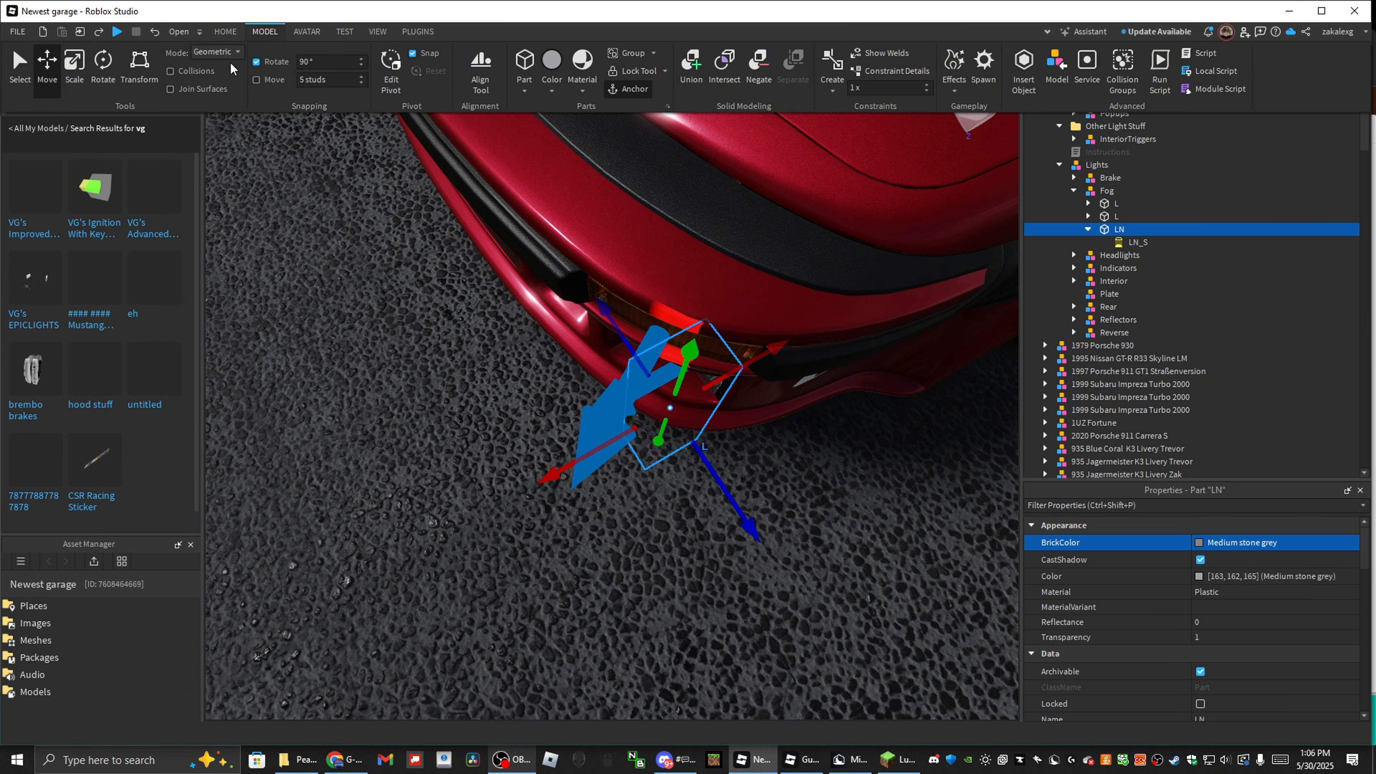
click(112, 67)
right_drag(542, 353, 639, 369)
drag(671, 472, 557, 376)
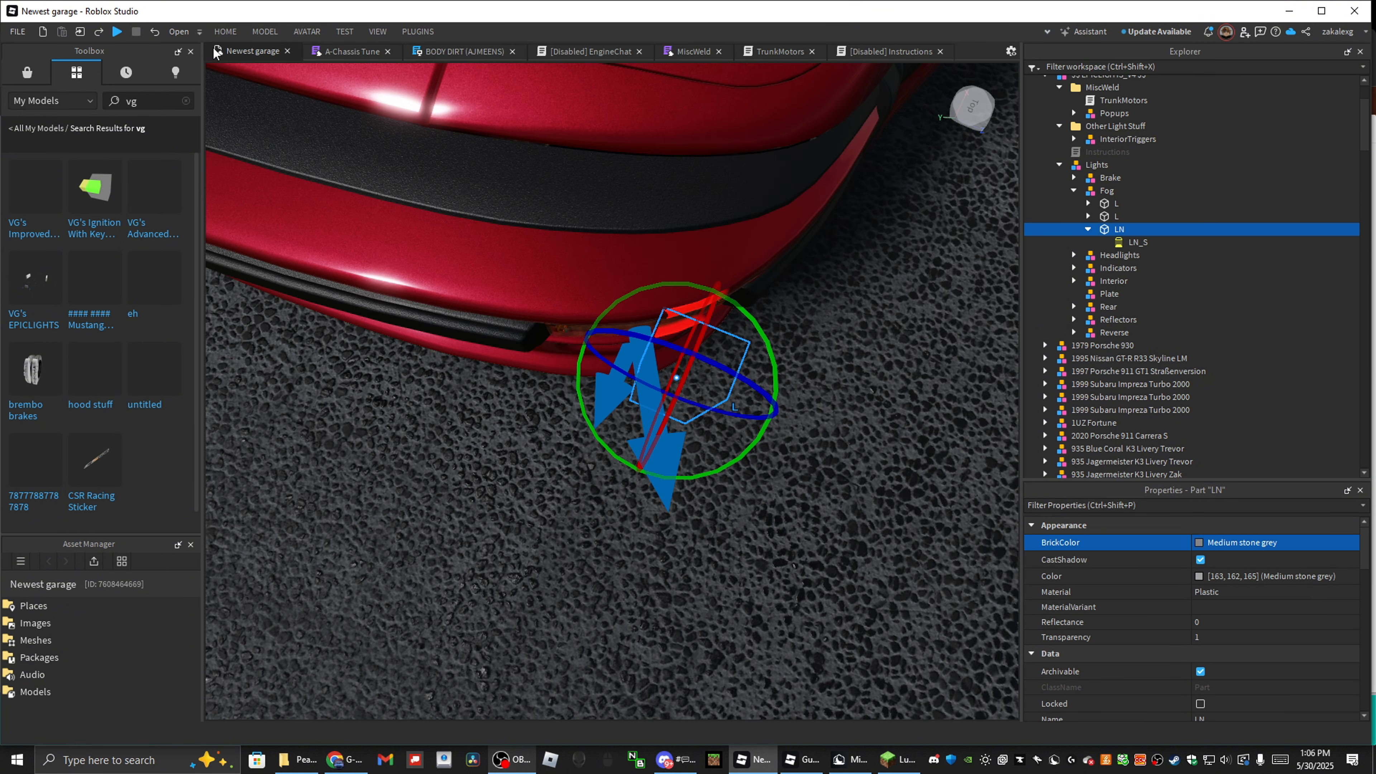
- Move the rotated Fog LN part down and sideways onto the inner half of the fog lamp's lens
click(224, 32)
click(103, 49)
right_drag(633, 313, 633, 313)
key(w)
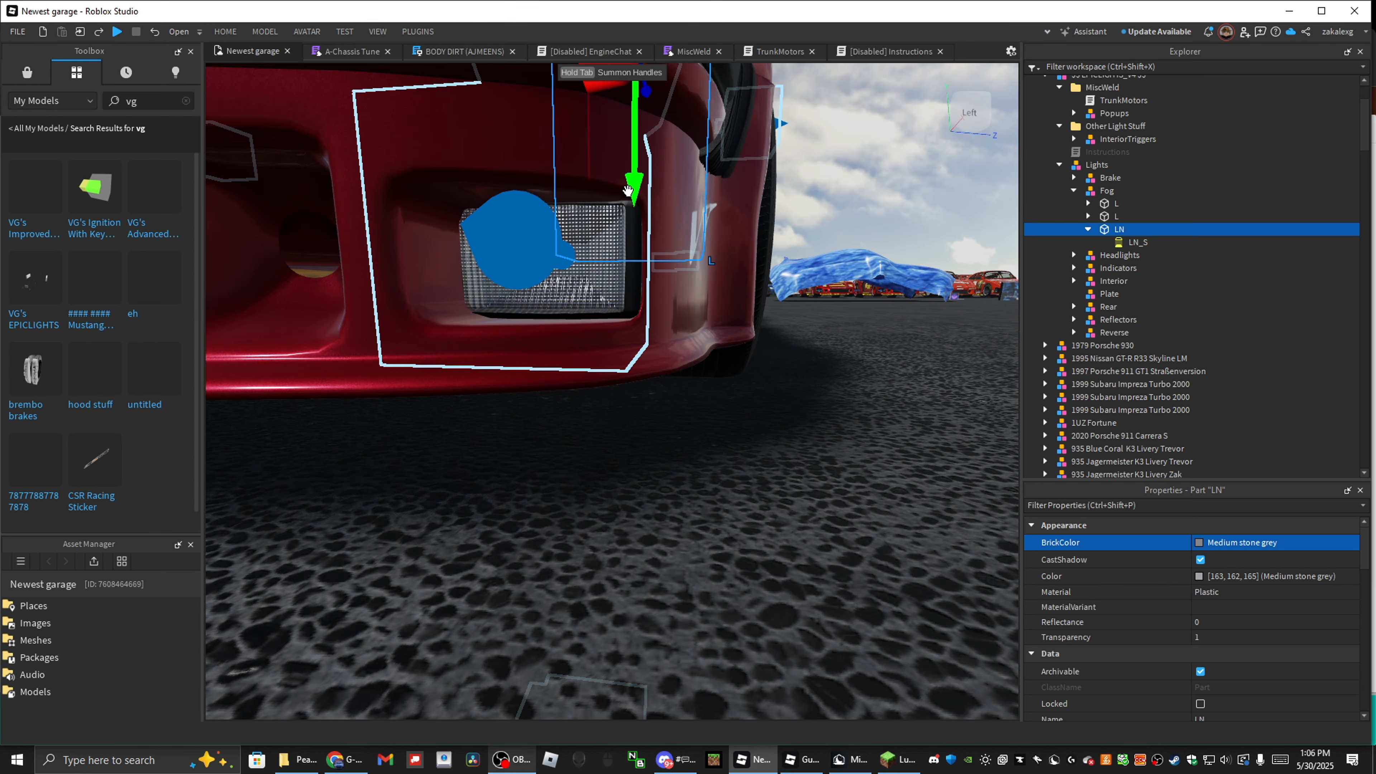
drag(627, 190, 596, 402)
drag(701, 268, 516, 302)
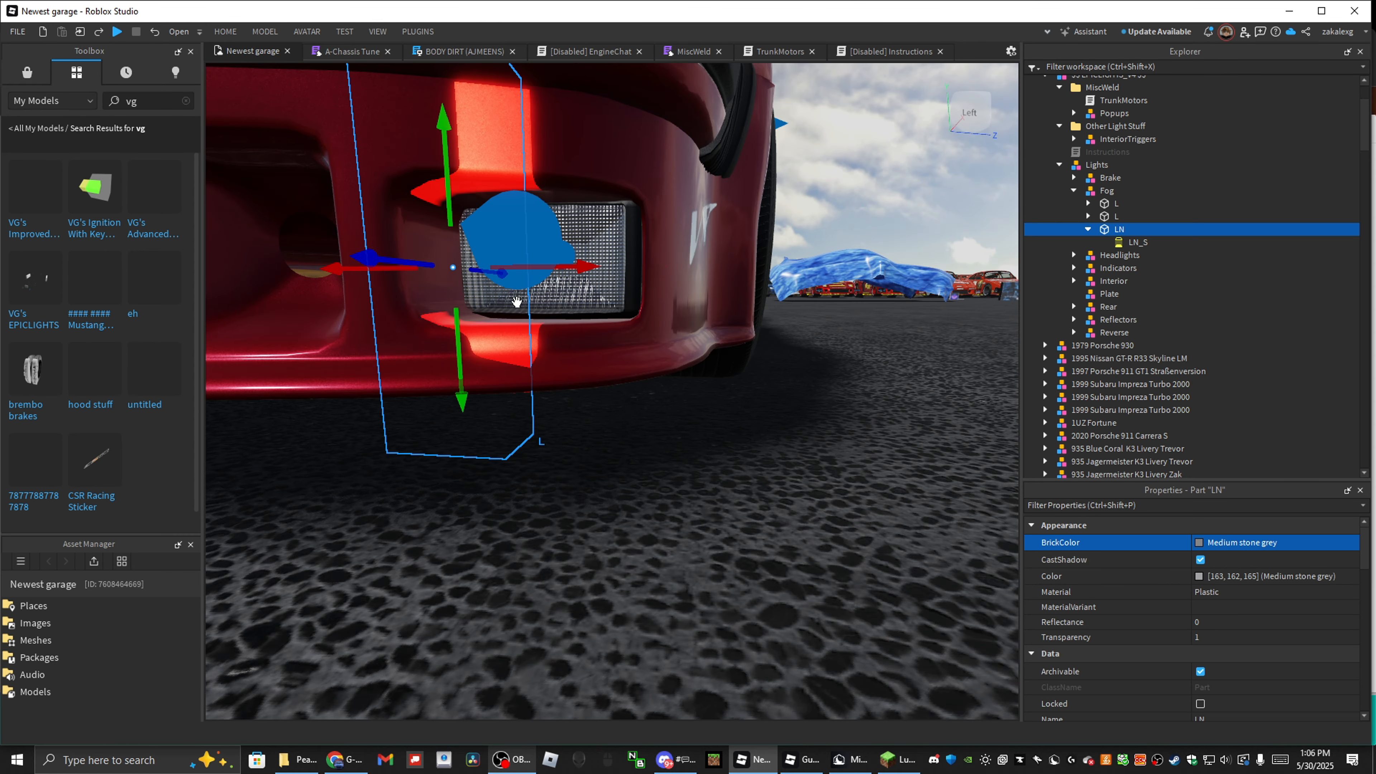
right_drag(516, 302, 516, 302)
drag(261, 392, 389, 353)
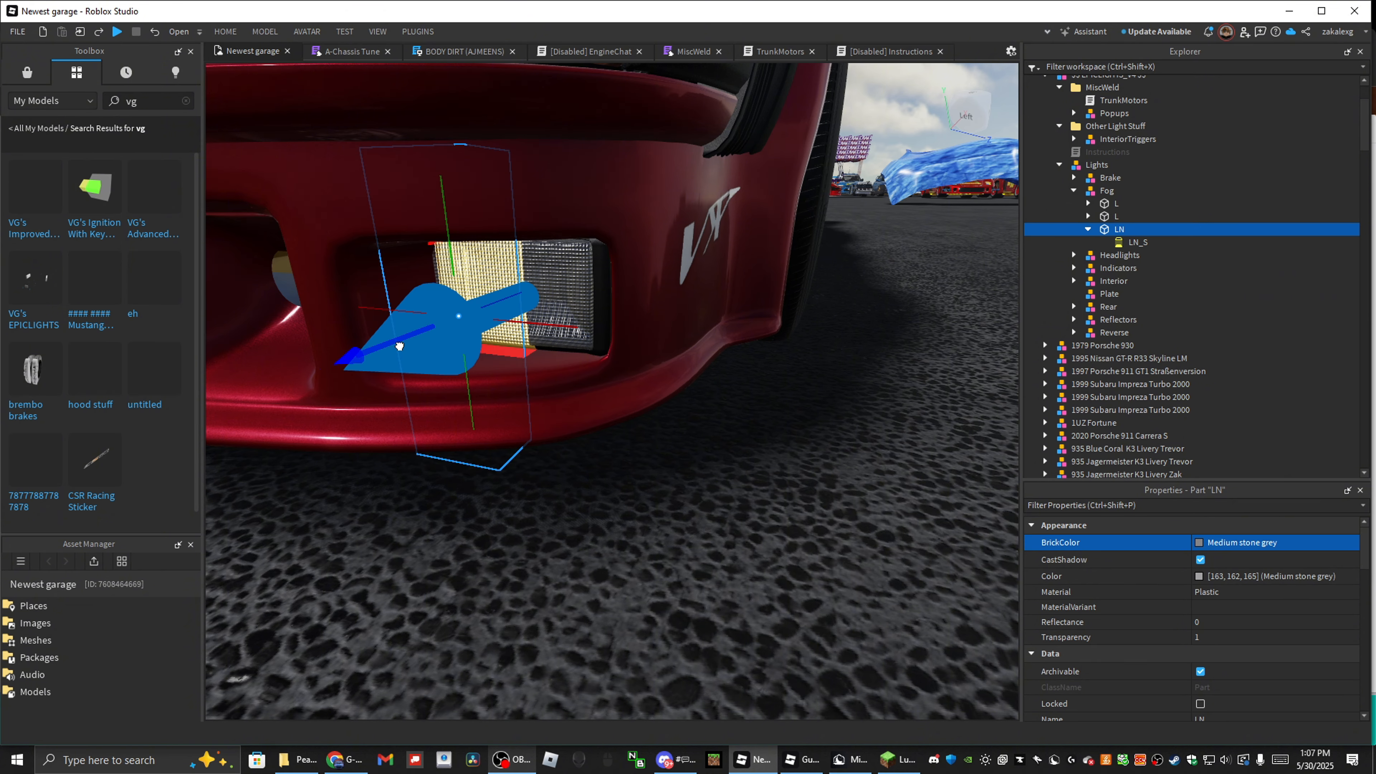
- Scale the Fog LN part shorter from below, raising its lower edge toward the lower edge of the fog lamp's lens
click(224, 31)
click(103, 47)
right_drag(430, 386, 431, 386)
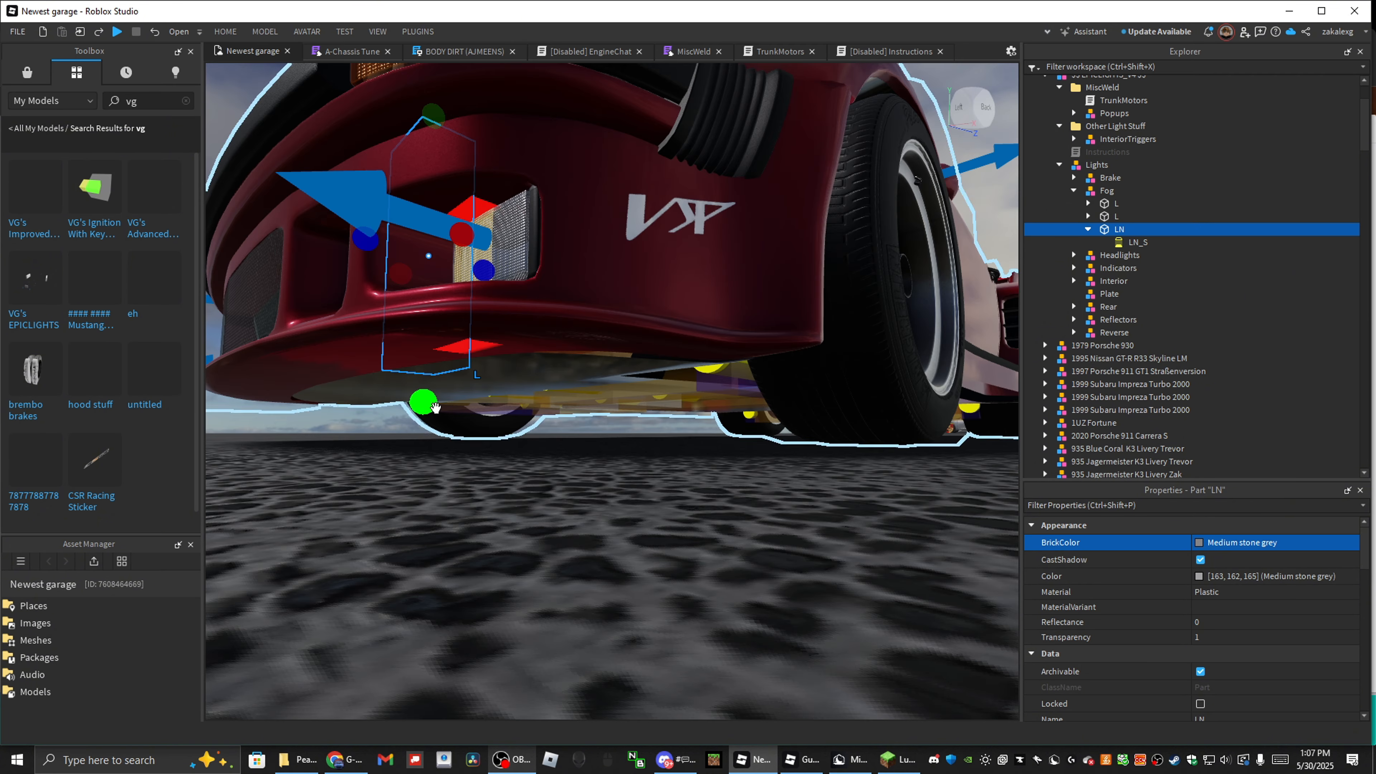
drag(431, 386, 433, 332)
right_drag(455, 339, 454, 339)
key(w)
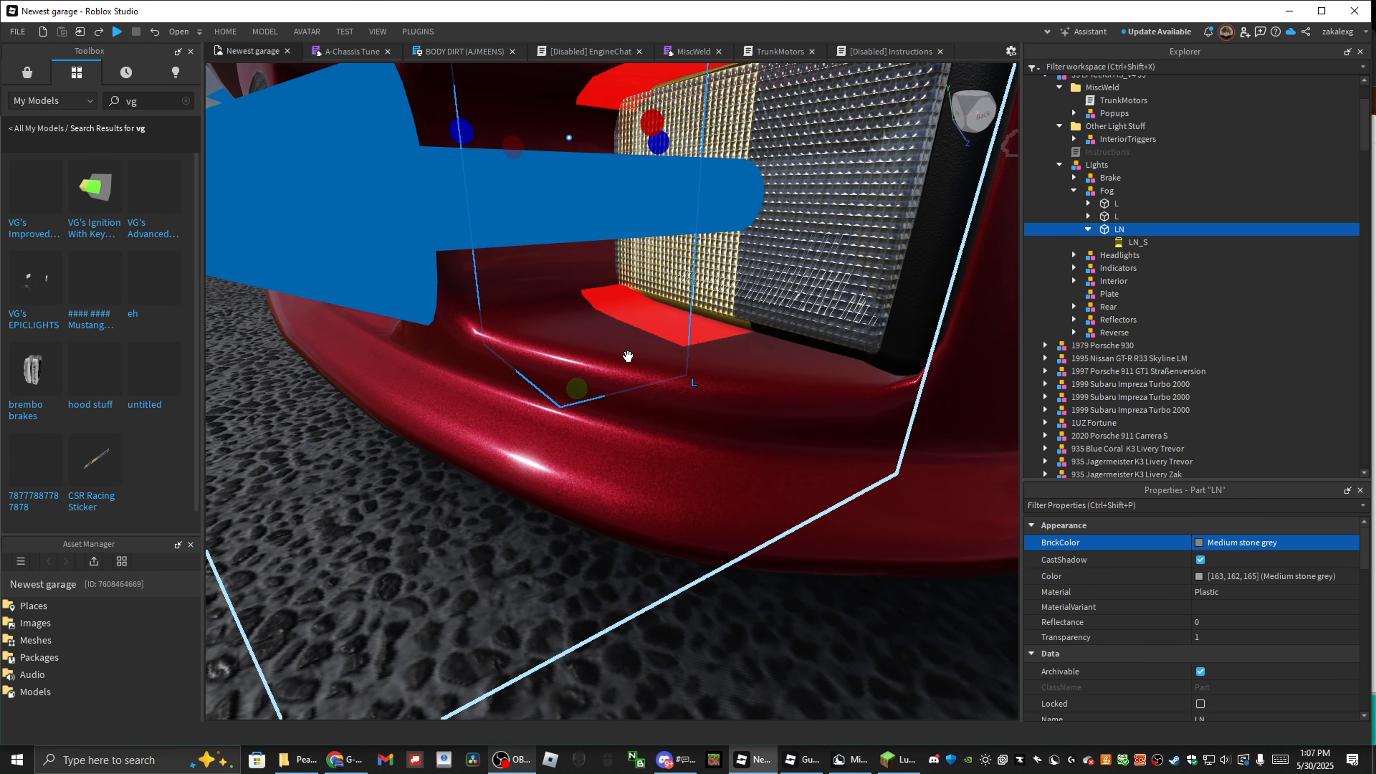
key(a)
right_drag(603, 338, 603, 338)
drag(685, 209, 693, 210)
right_drag(693, 211, 692, 210)
key(d)
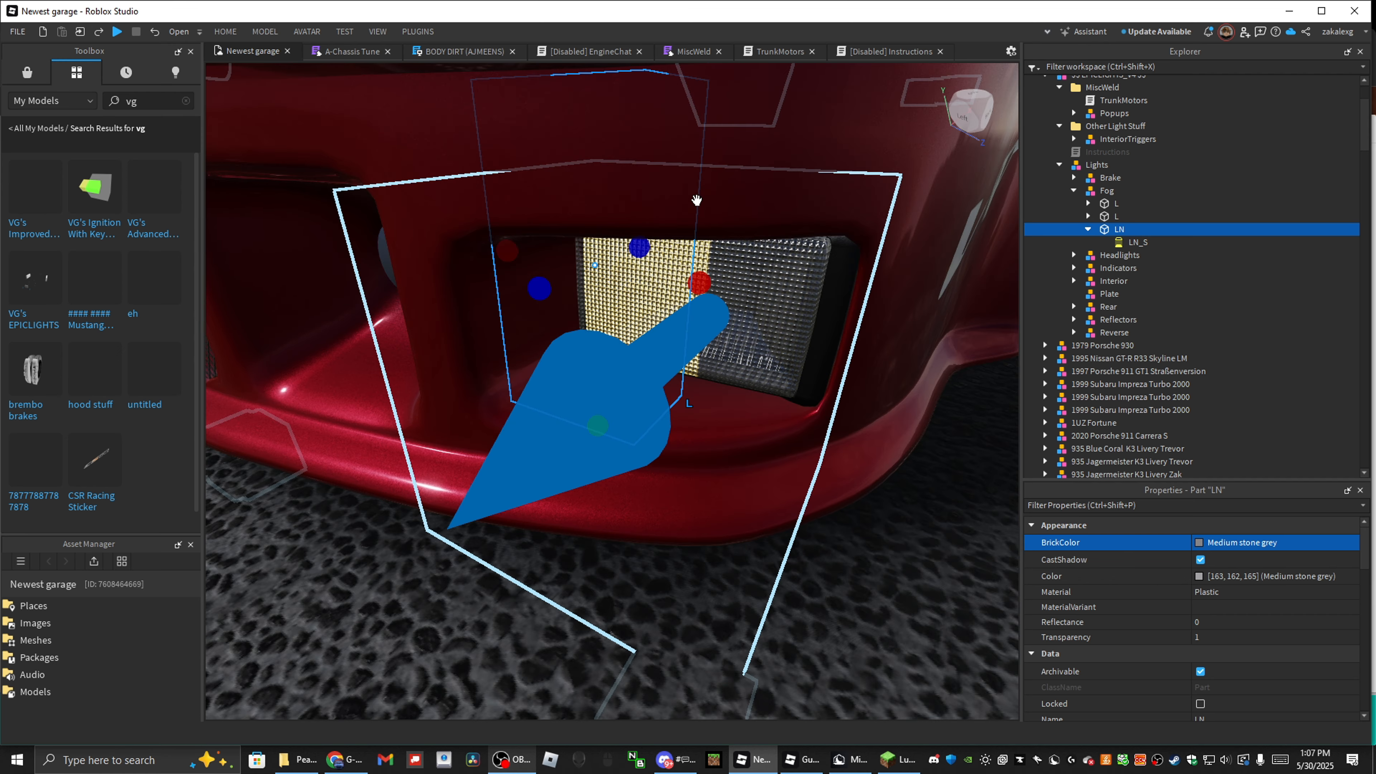
- Lower the LN part's upper edge to the upper edge of the fog lamp's lens
scroll(697, 200, down, 2)
drag(601, 139, 608, 231)
key(w)
right_drag(612, 230, 613, 229)
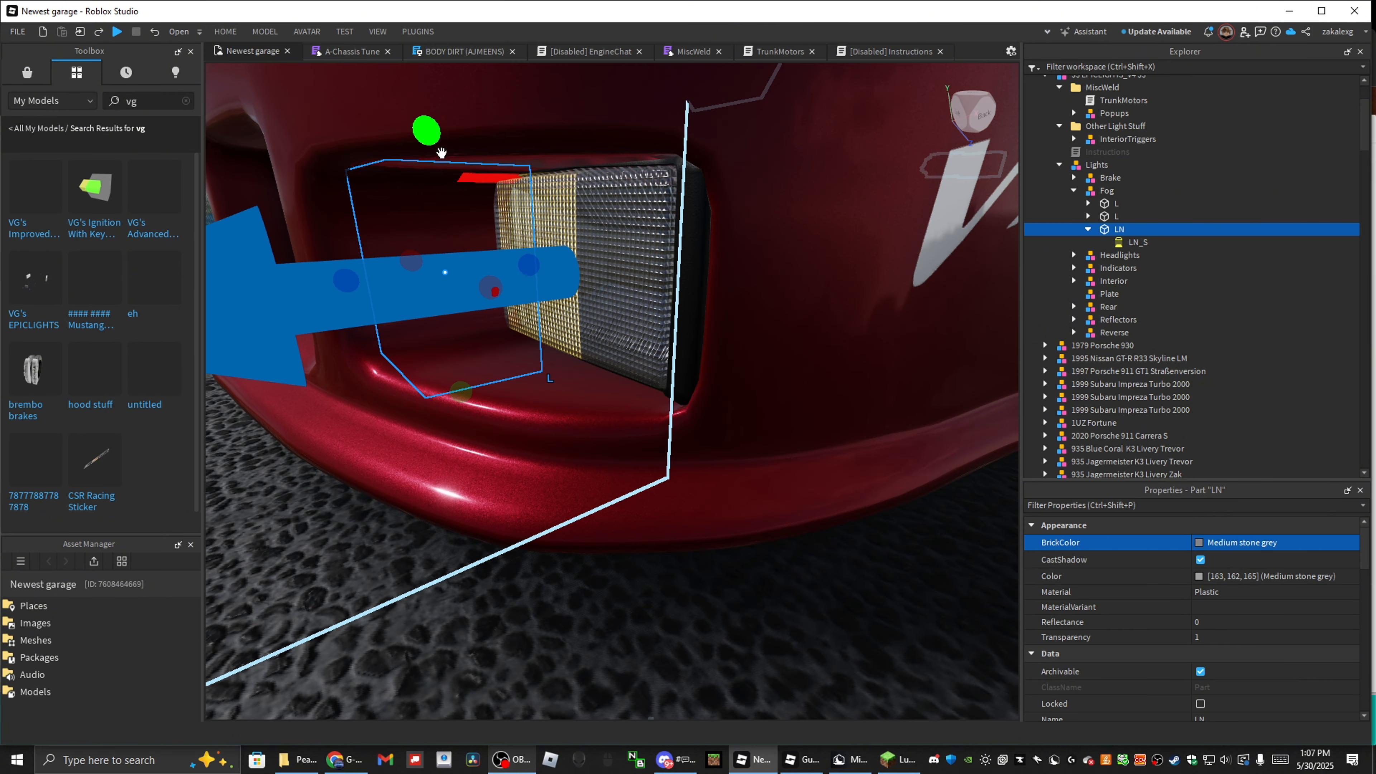
drag(434, 140, 431, 131)
right_drag(470, 154, 470, 154)
key(a)
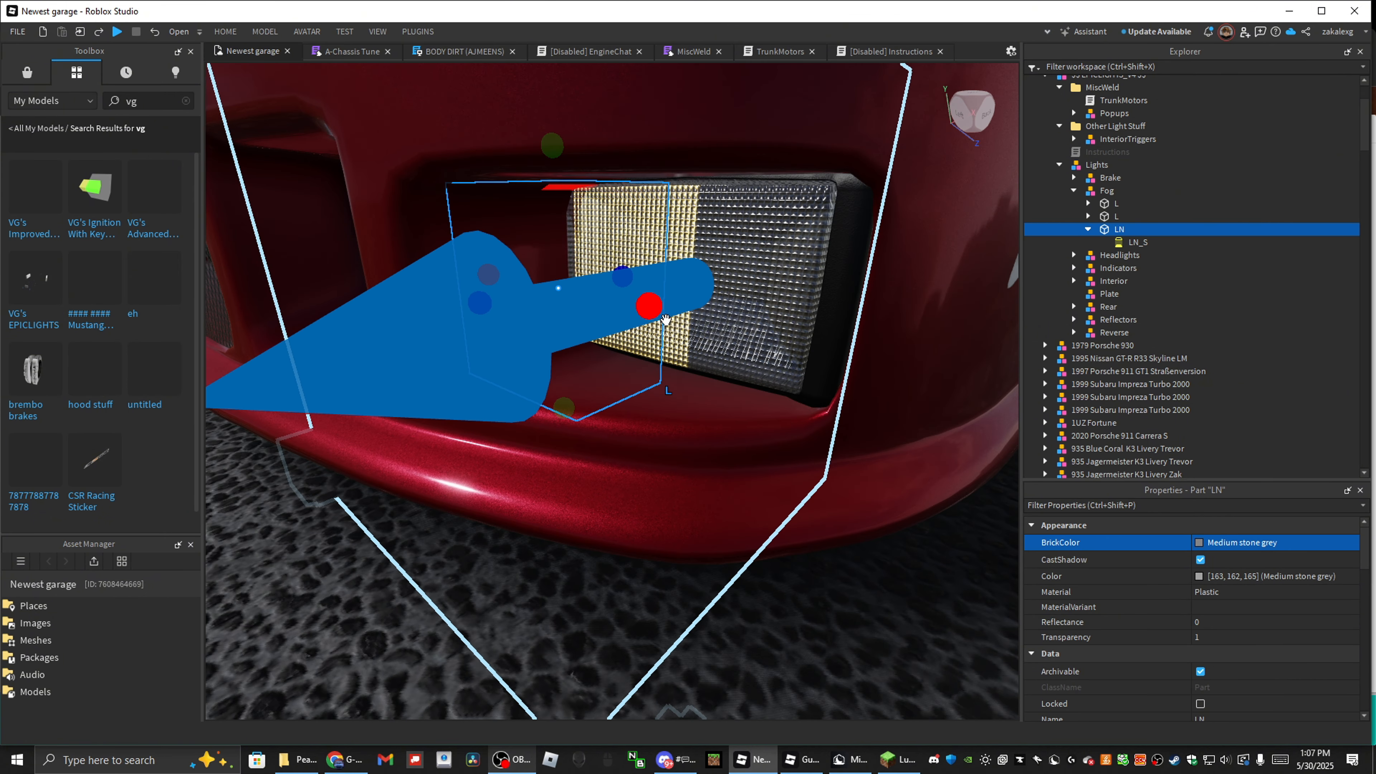
- Widen the LN part outward across the fog lamp's lens and set its LN_S light's angle to about 63
drag(662, 317, 794, 324)
click(1137, 241)
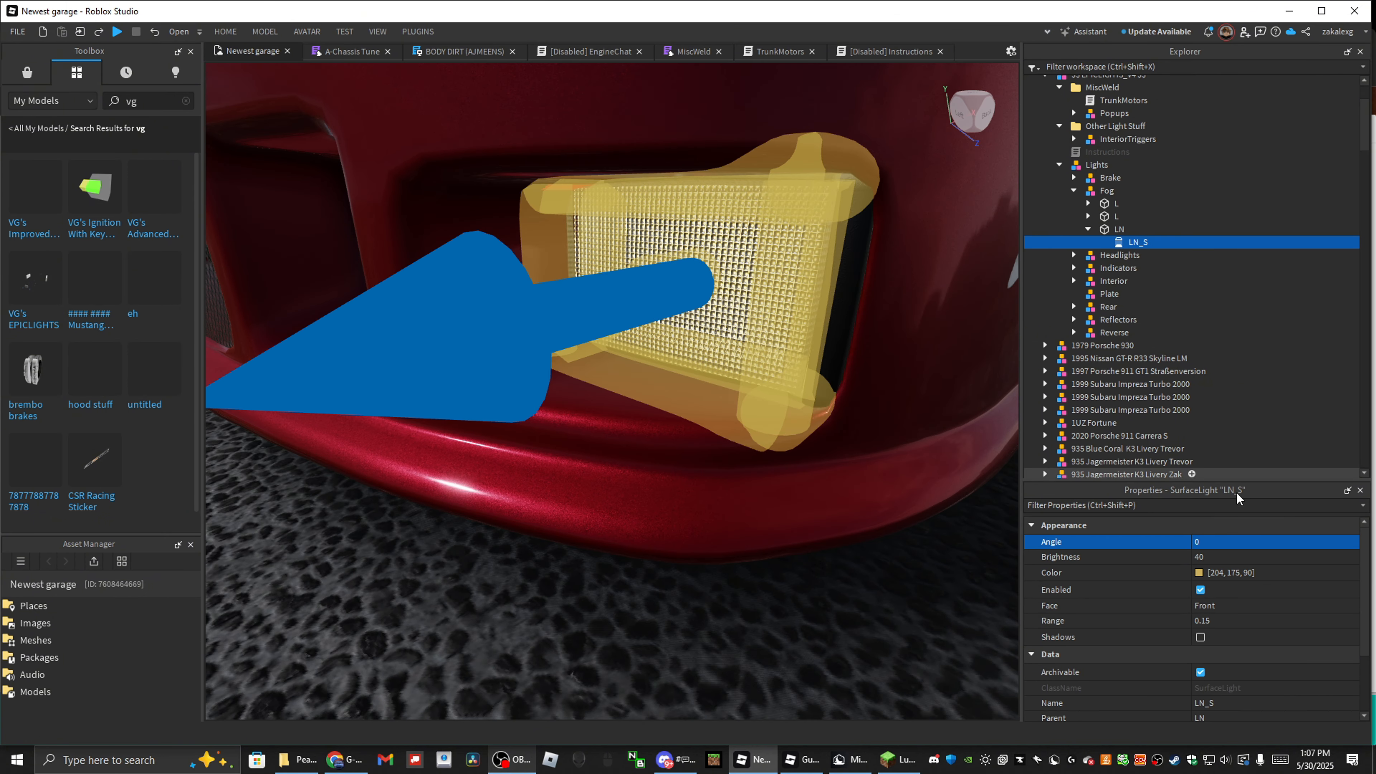
click(1245, 544)
drag(1242, 543, 1282, 542)
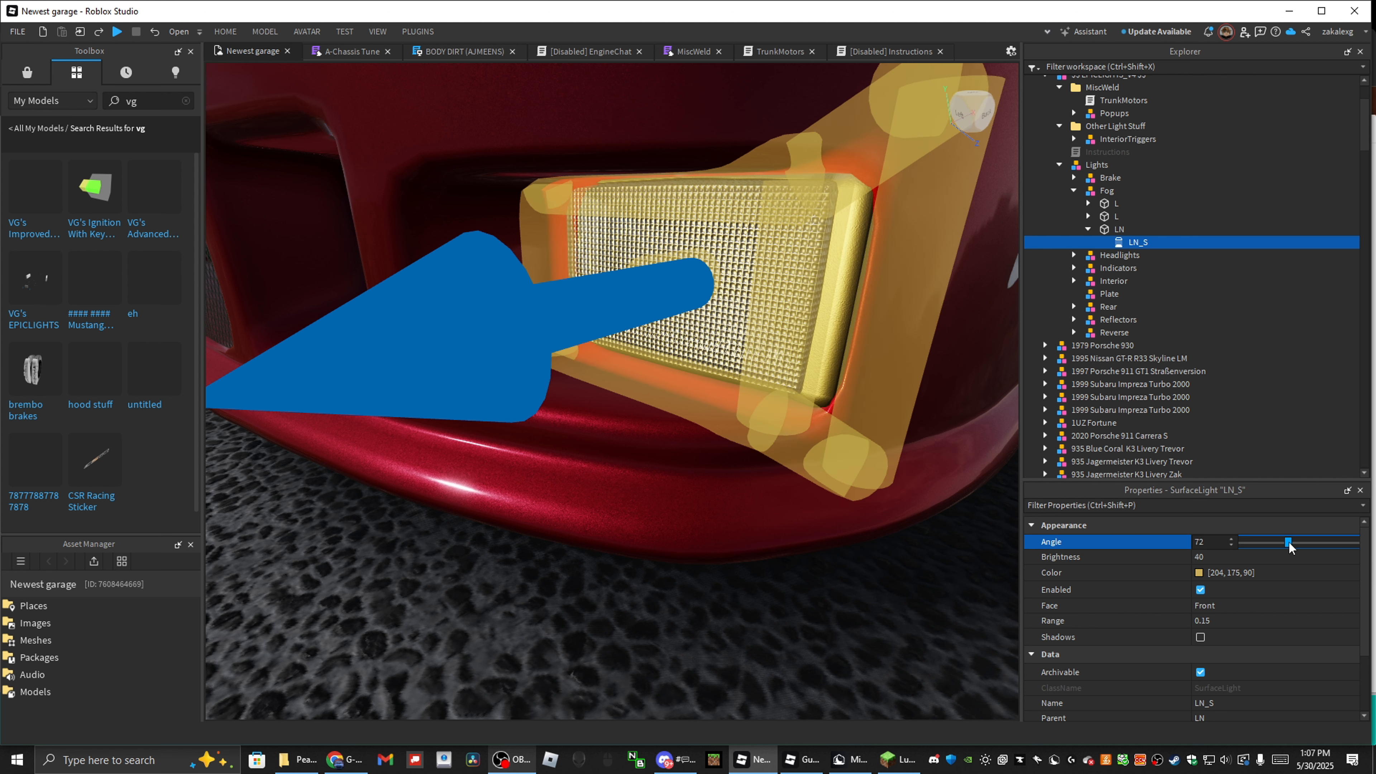
- Trim the LN part slightly on its outer, upper, inner and lower sides so its glow fits the fog lamp's lens
click(1108, 233)
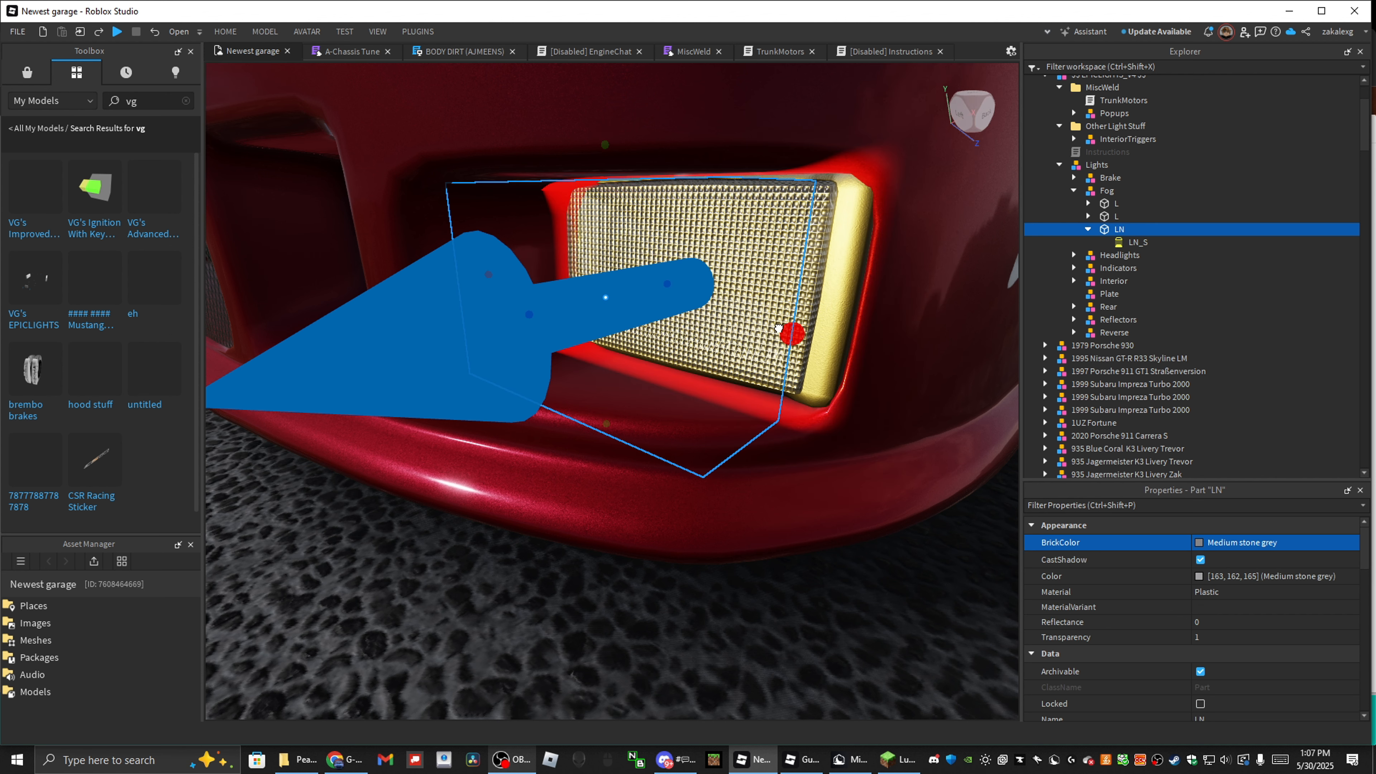
drag(738, 330, 727, 331)
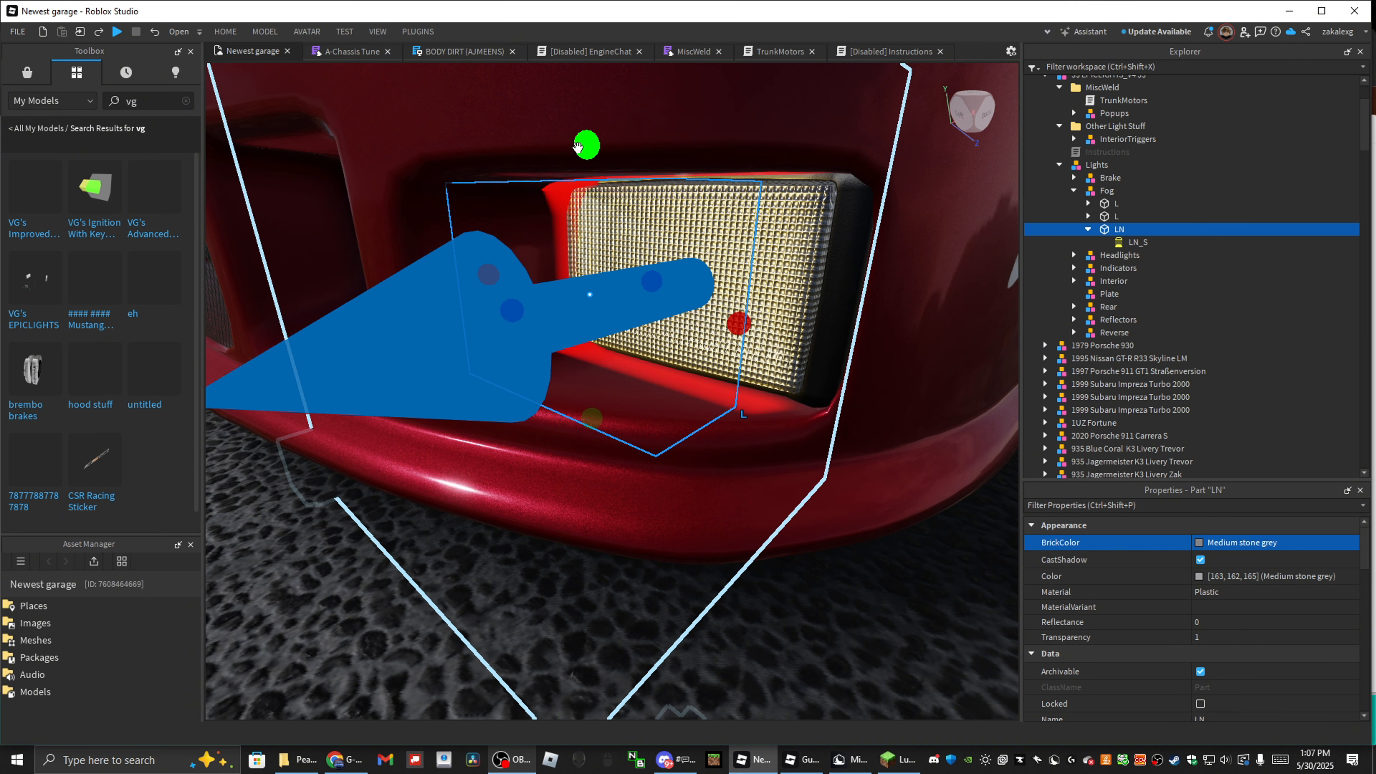
drag(585, 155, 584, 166)
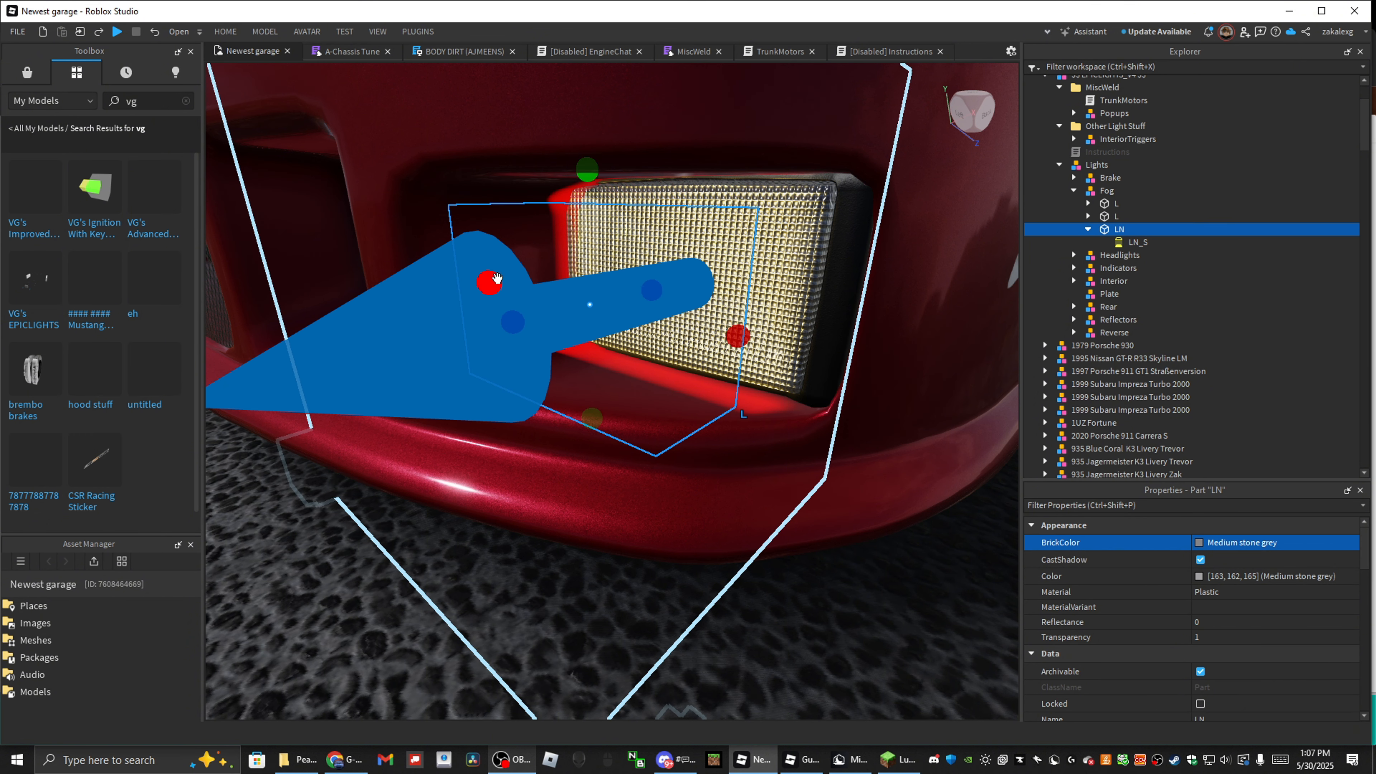
drag(493, 281, 512, 286)
drag(601, 417, 611, 399)
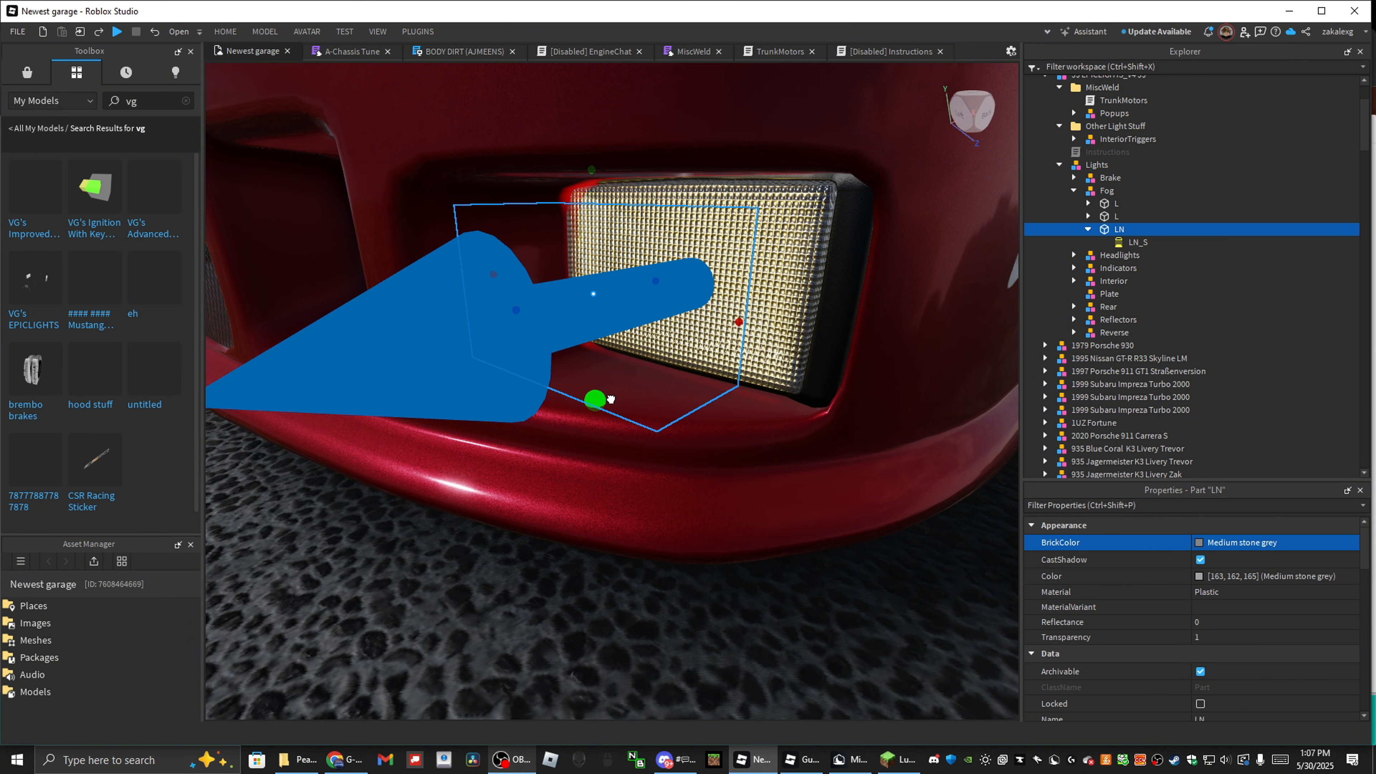
click(628, 391)
right_drag(628, 391, 585, 543)
scroll(630, 391, down, 4)
click(629, 390)
click(587, 544)
right_drag(614, 393, 614, 394)
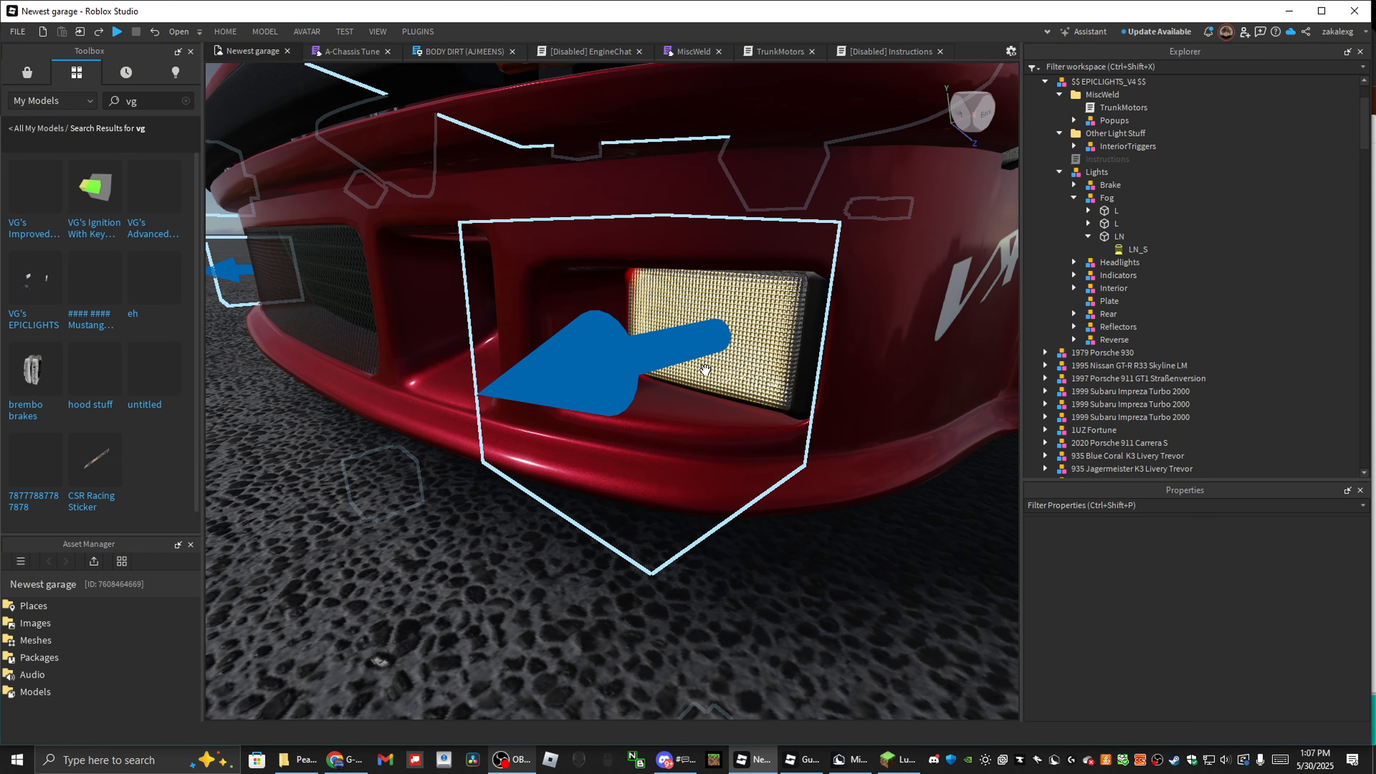
- Switch to the Chrome browser and search Google for "Porsche yoshida lights on" in a new tab
click(344, 759)
click(1230, 15)
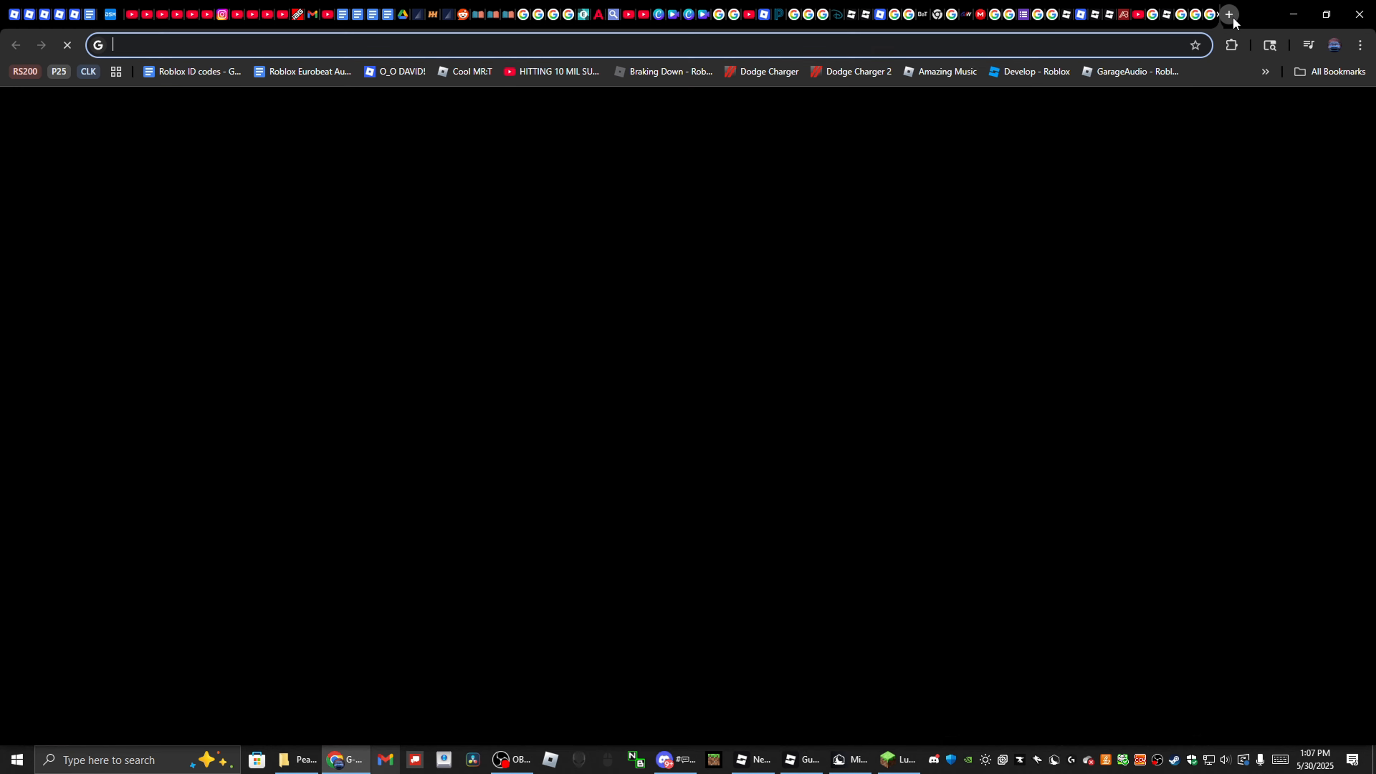
text(Por)
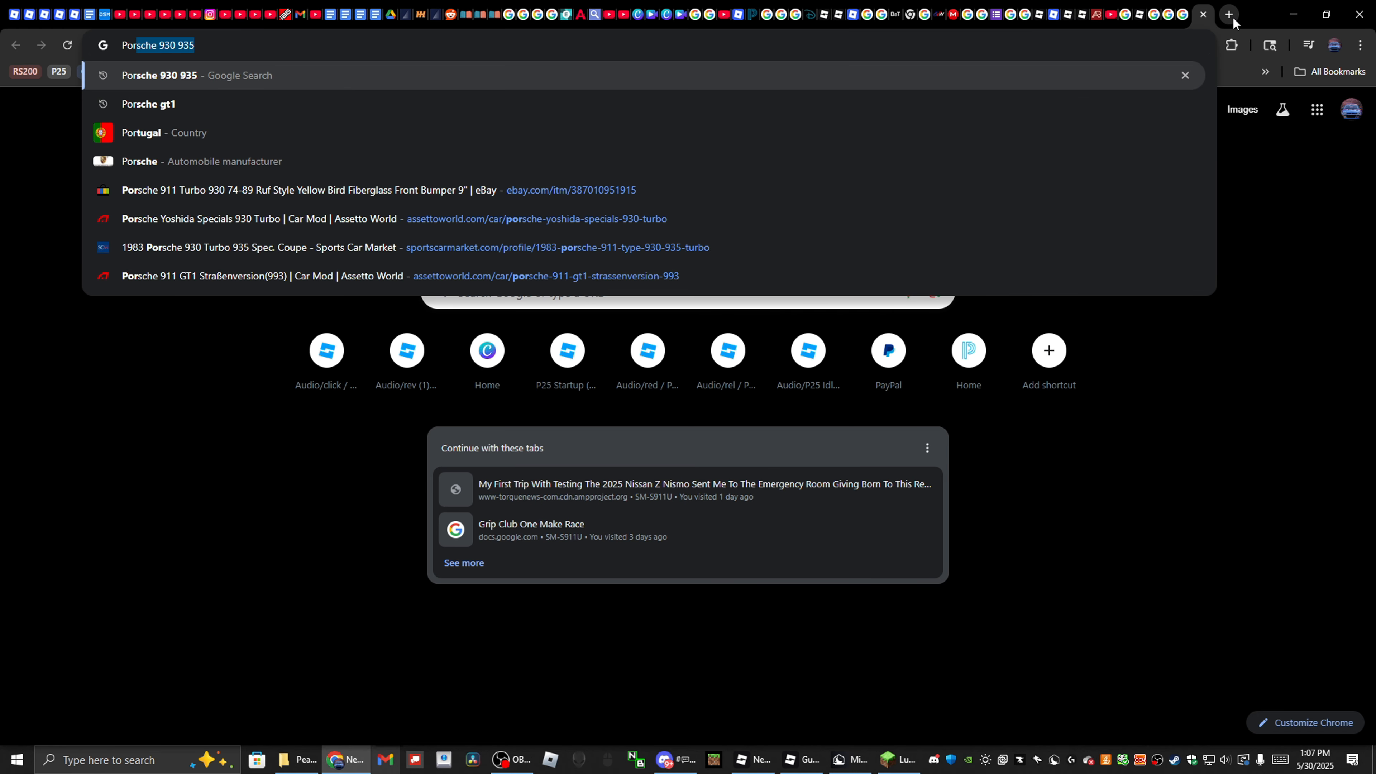
key(BackSpace)
key(BackSpace)
key(BackSpace)
key(BackSpace)
text(Porsch)
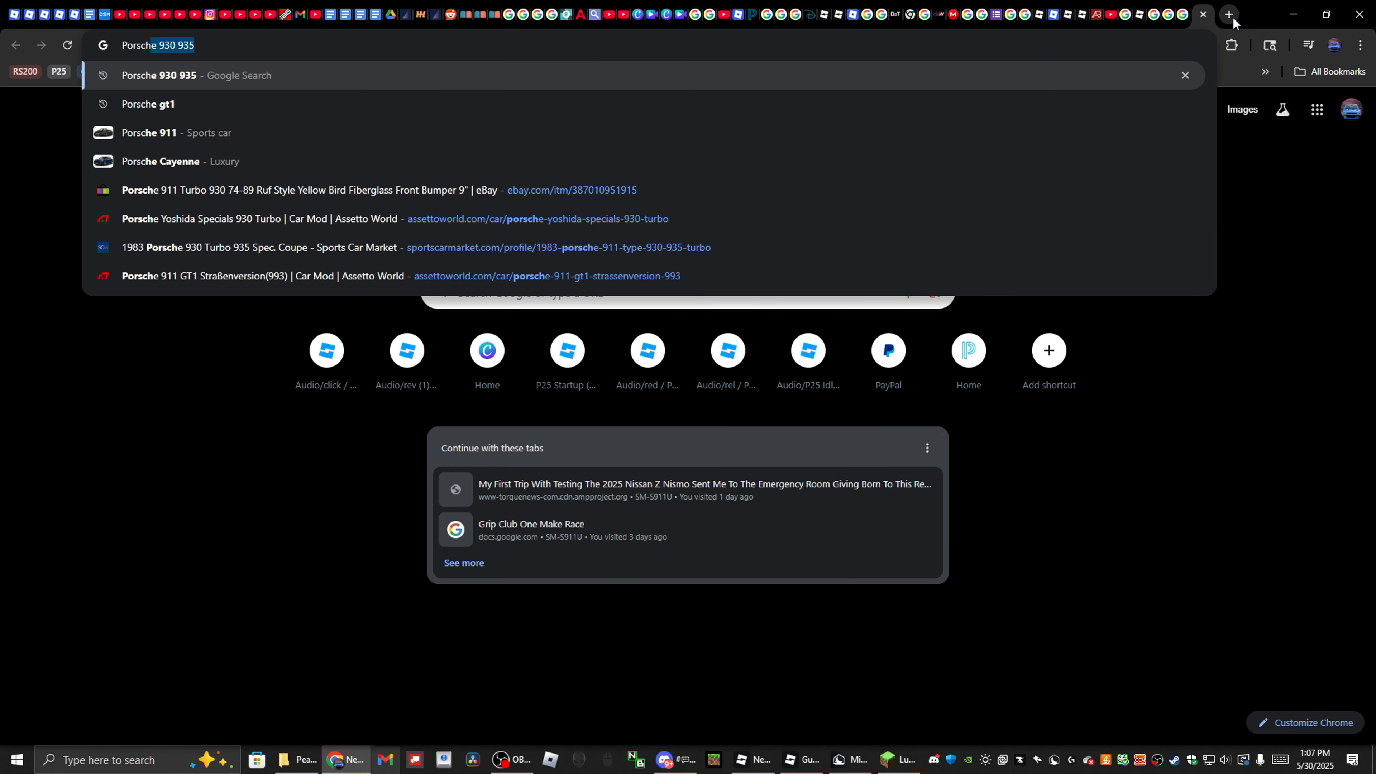
text(e yo)
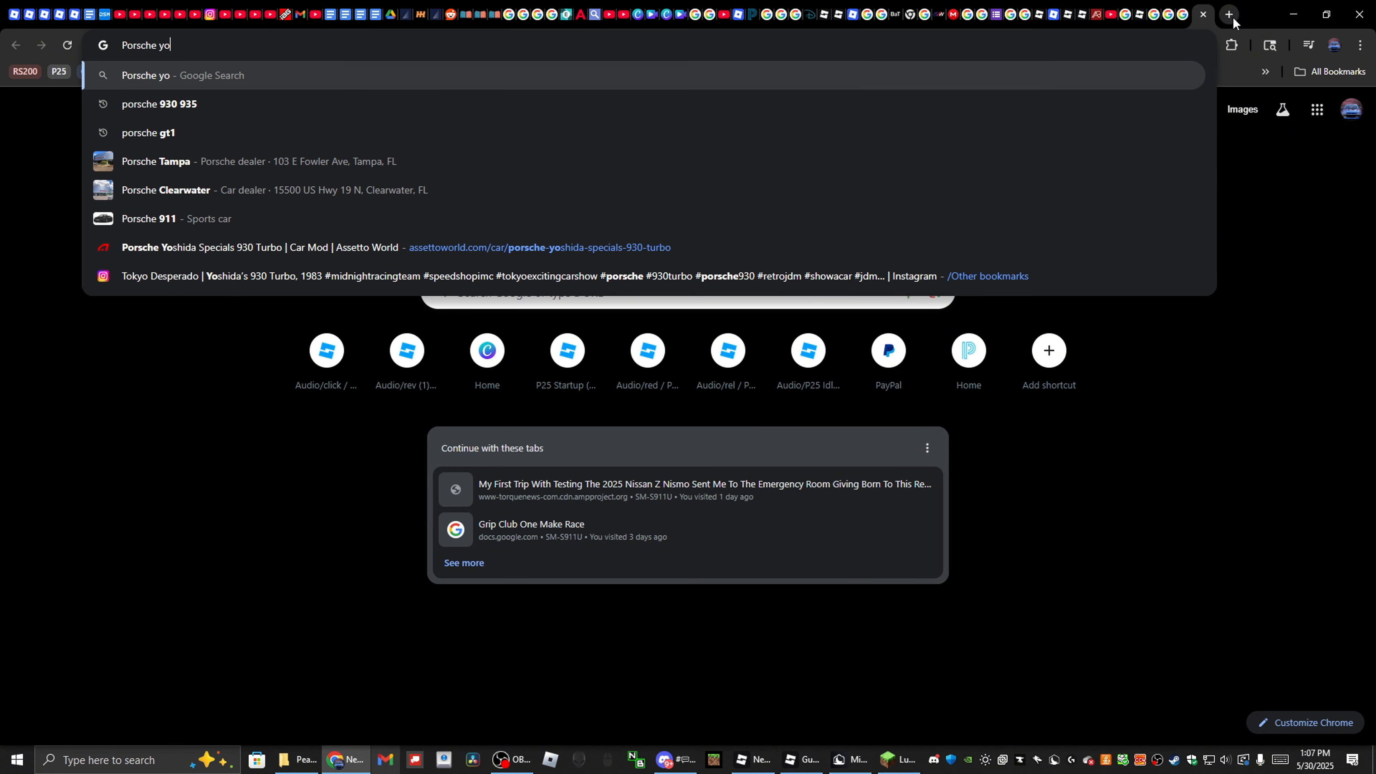
text(shida lights on)
key(Return)
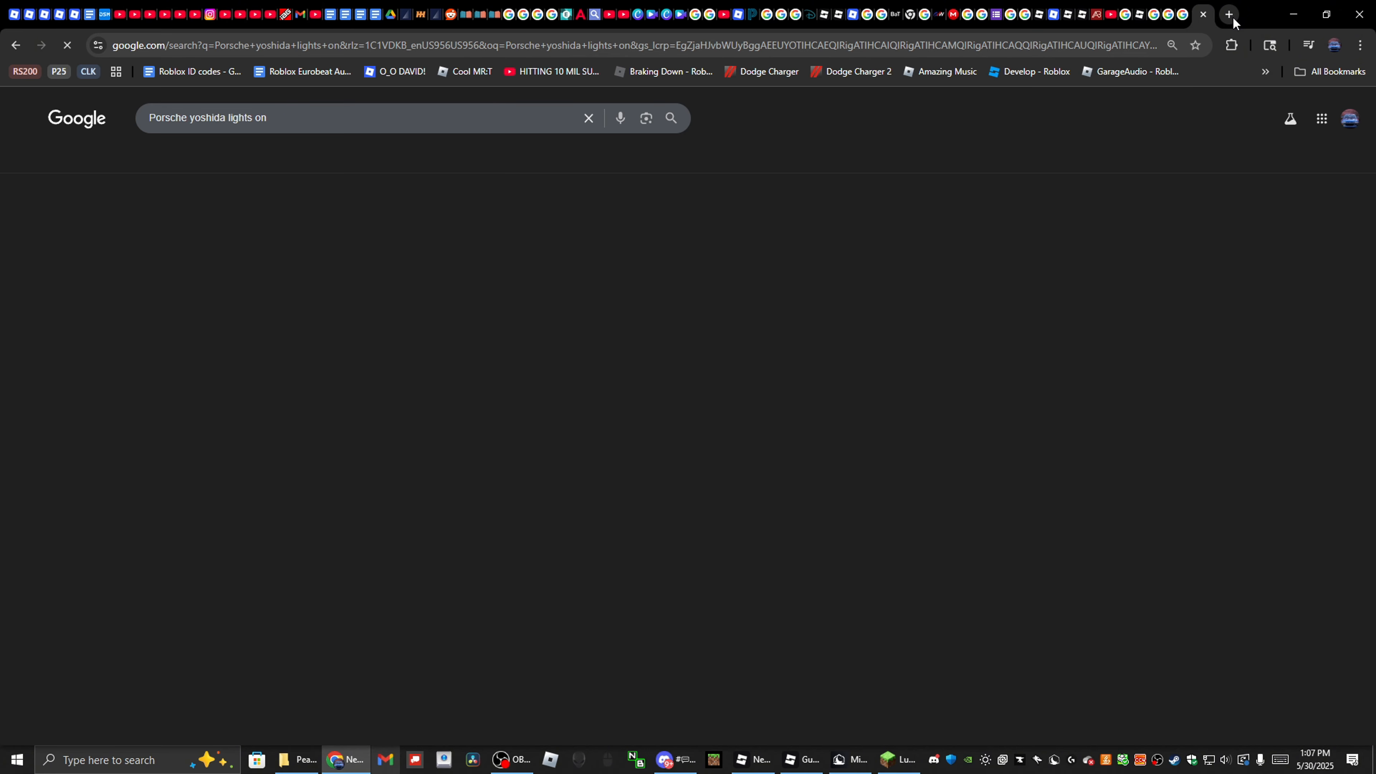
- View the "Mid Night Club: Yoshida 930 Turbo" photo in the image results as a lighting reference and return to Roblox Studio
click(190, 159)
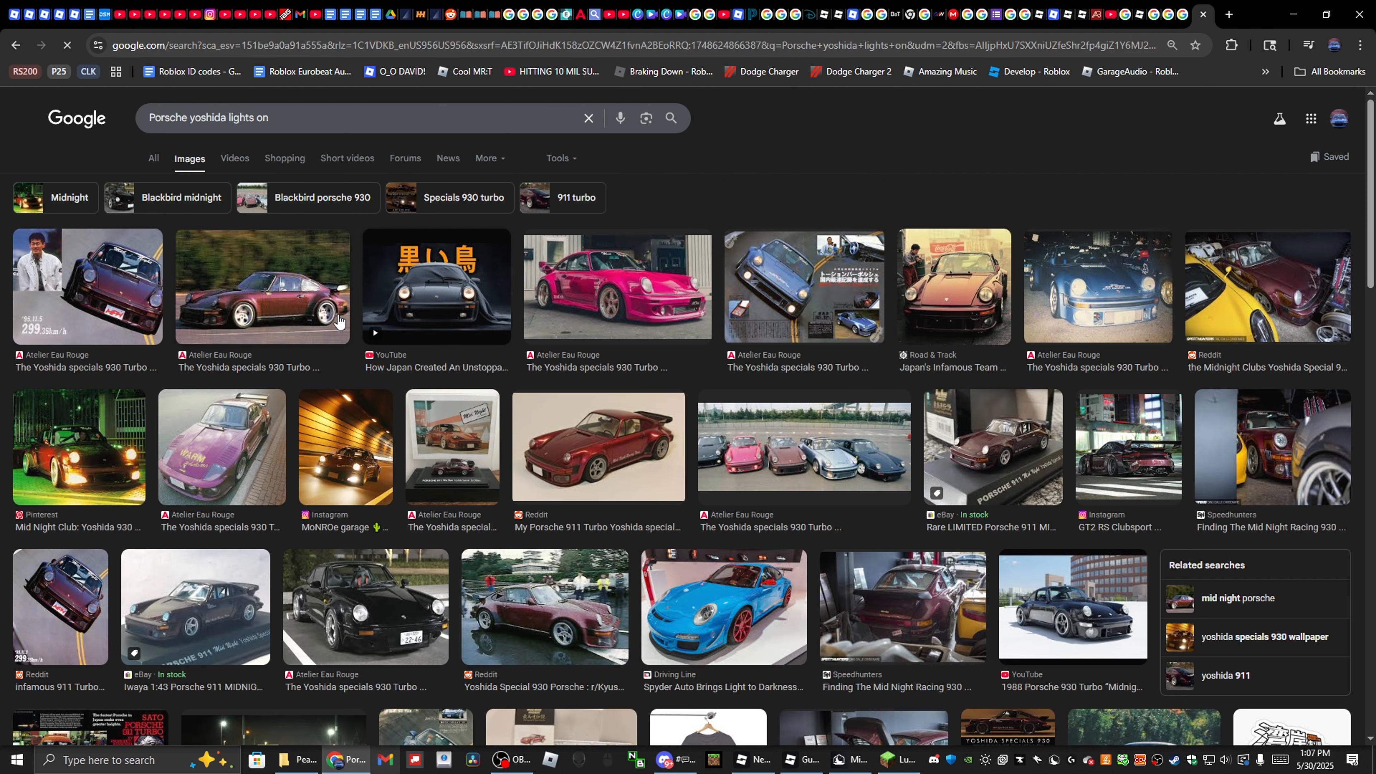
scroll(523, 378, down, 5)
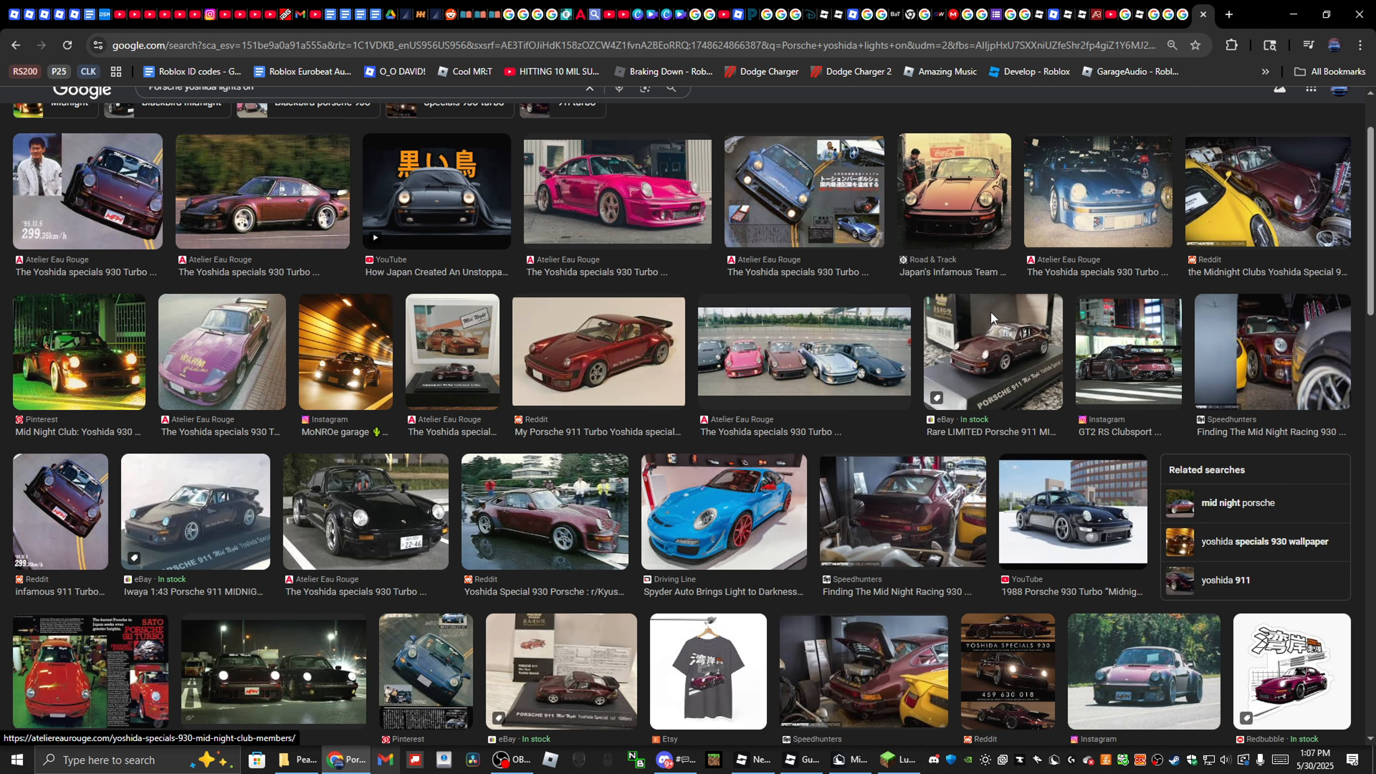
click(97, 185)
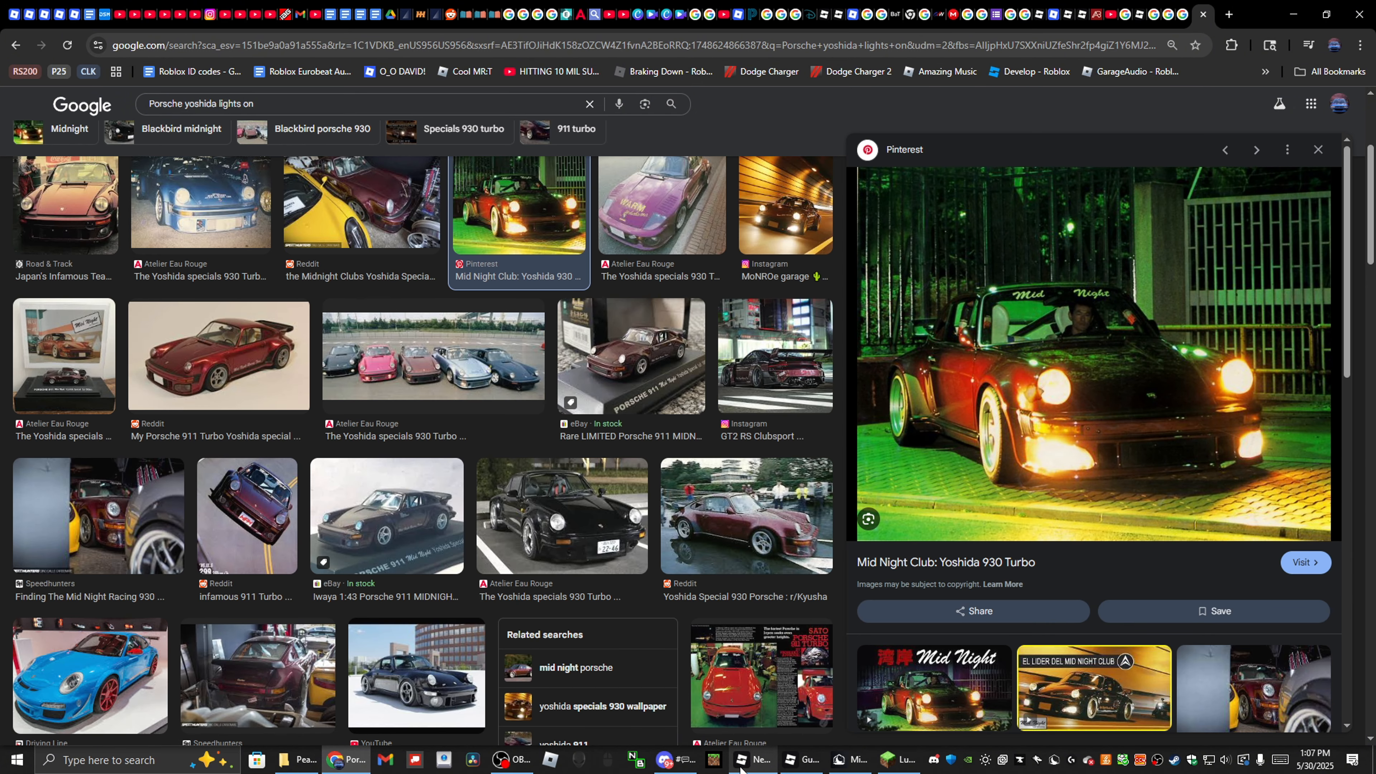
click(790, 760)
click(753, 759)
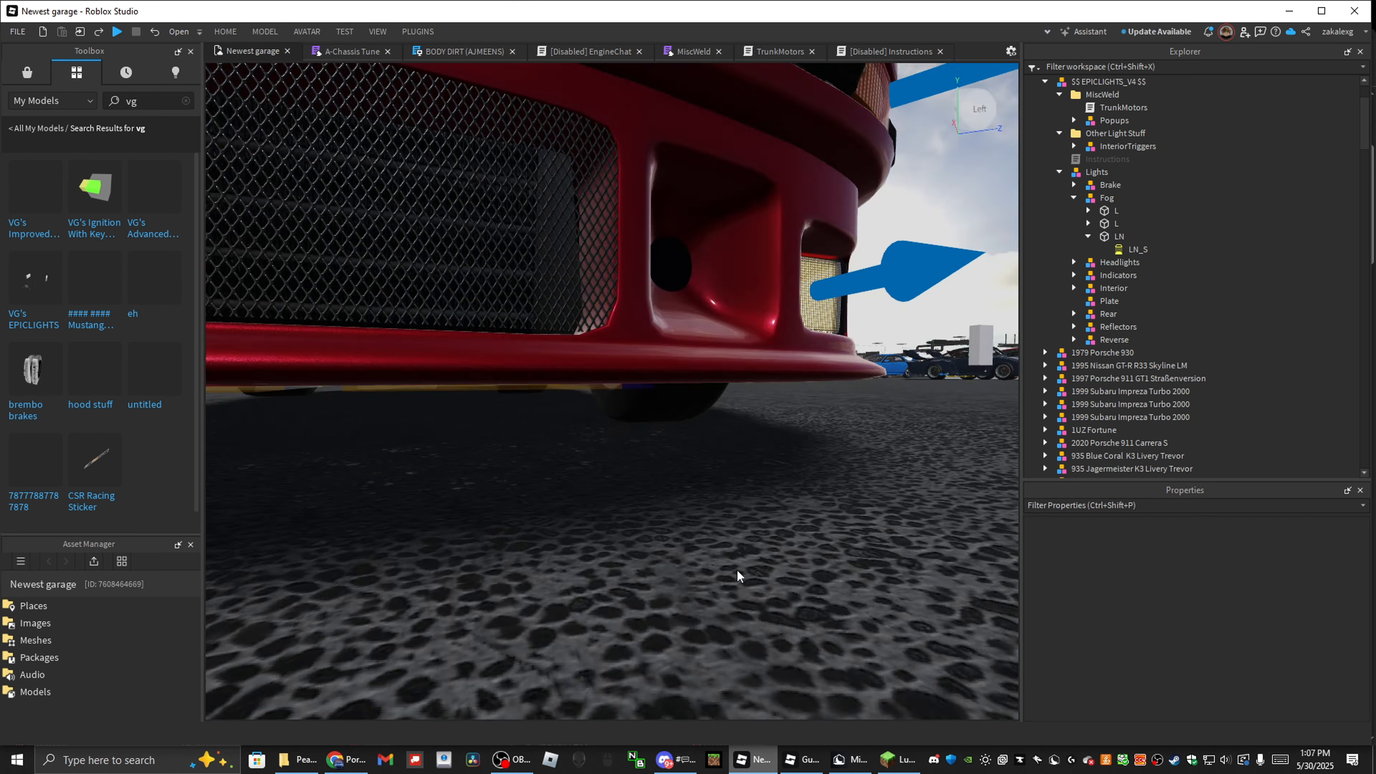
- Duplicate the Fog LN part at the fog lamp
key(w)
right_drag(616, 420, 620, 416)
key(w)
key(s)
key(w)
click(621, 370)
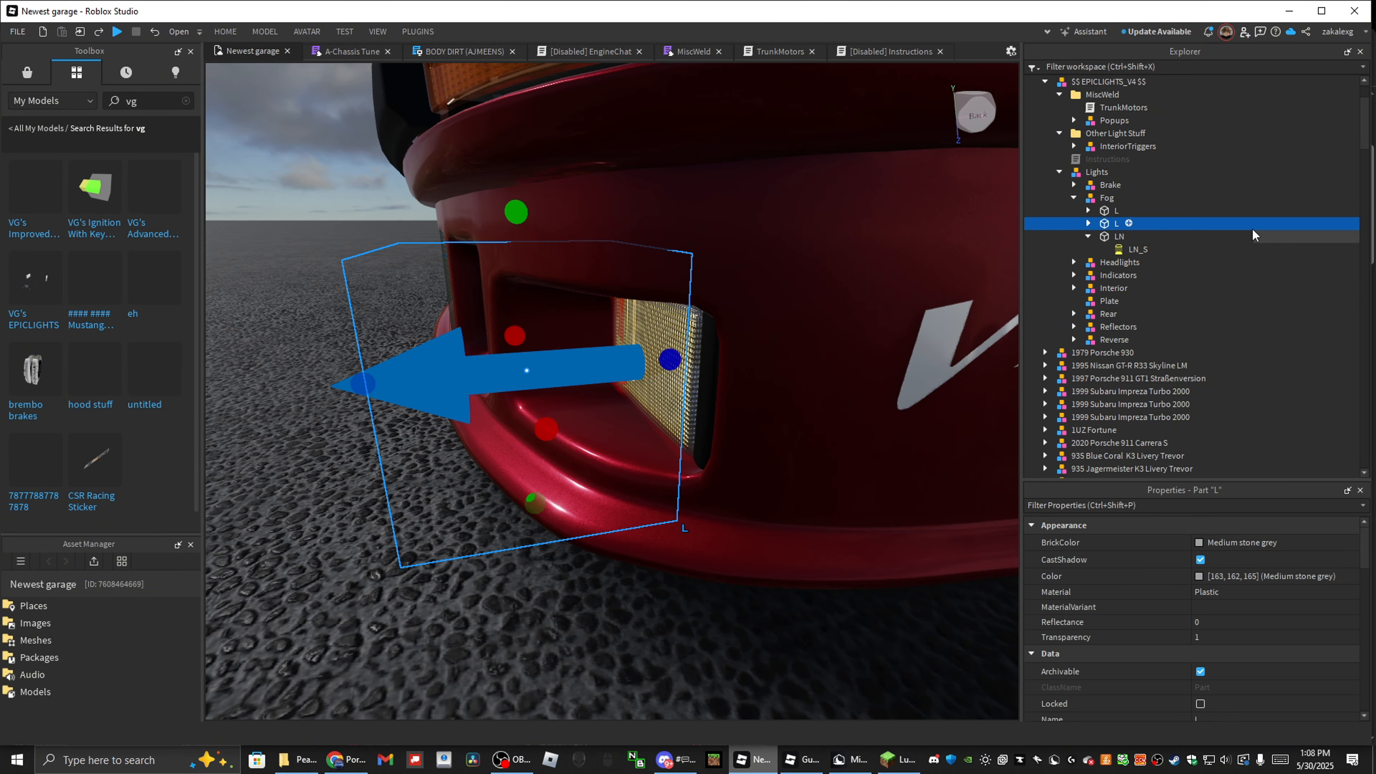
click(1111, 237)
key(ctrl+d)
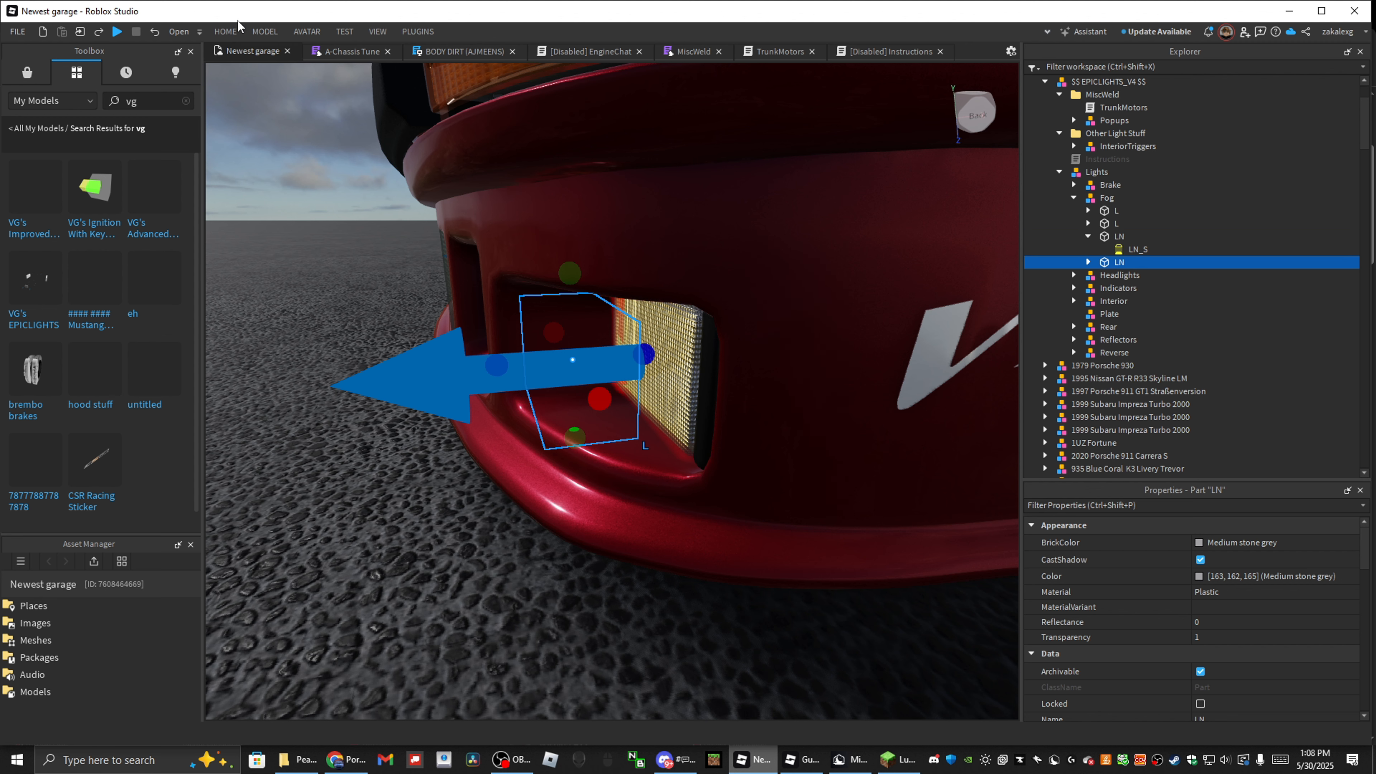
- Move the duplicate LN part backward along its depth axis into the bumper behind the fog lamp's lens
click(265, 31)
click(121, 54)
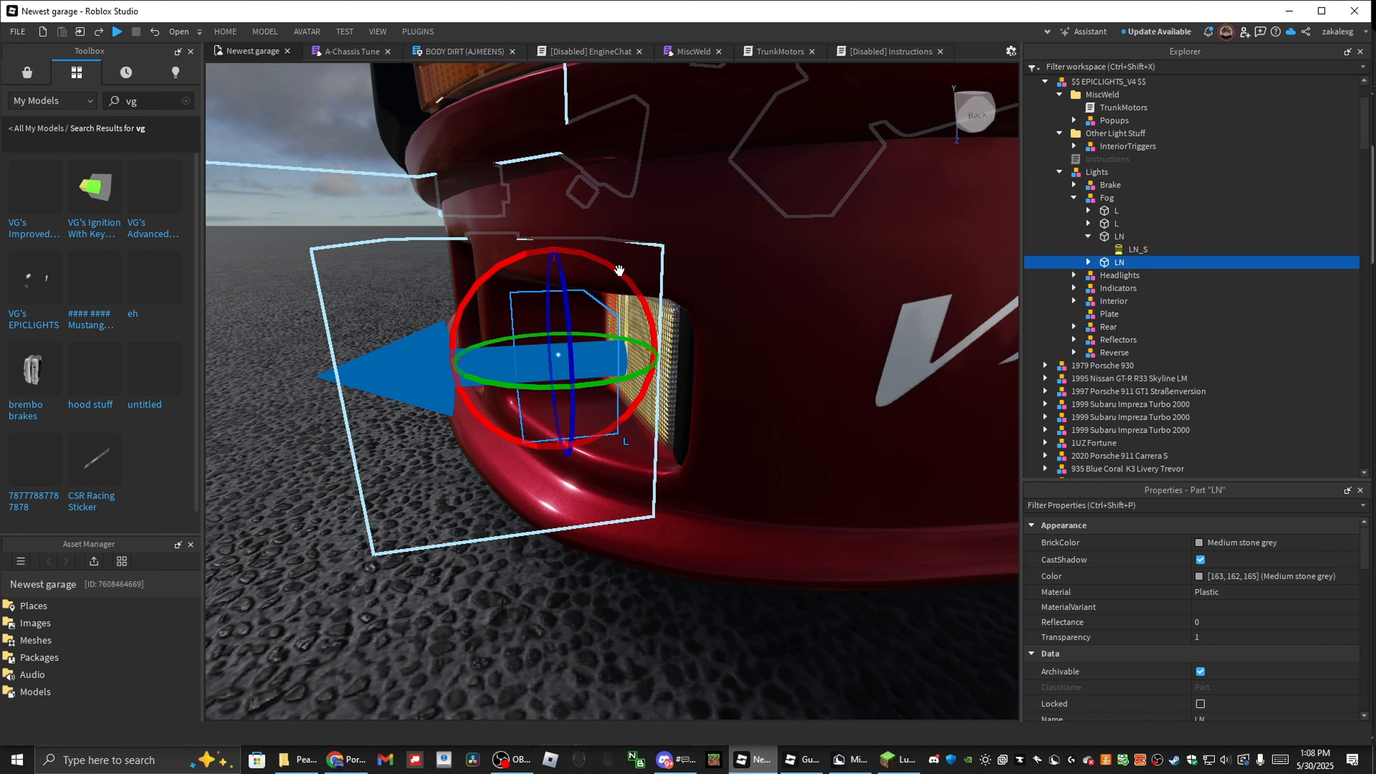
click(225, 33)
click(129, 68)
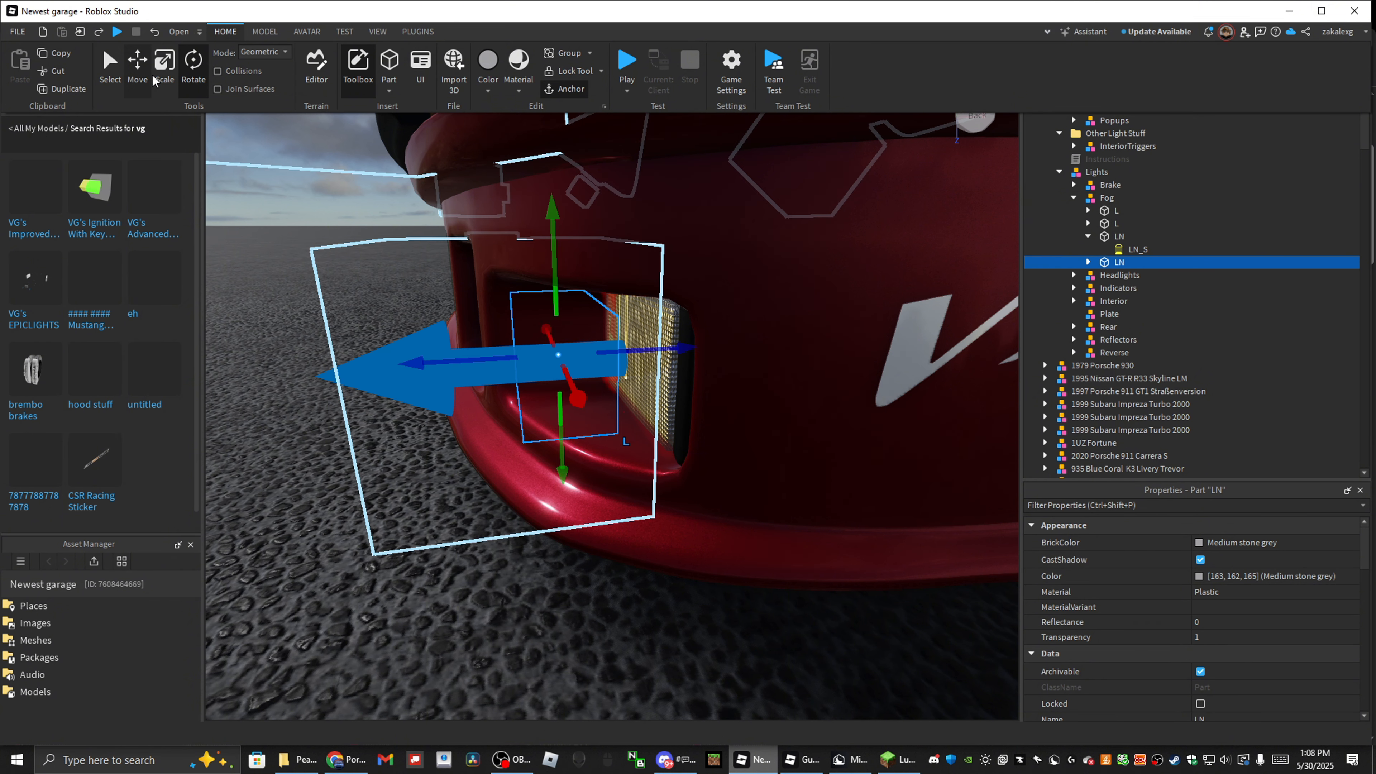
right_drag(349, 317, 352, 321)
drag(449, 364, 616, 359)
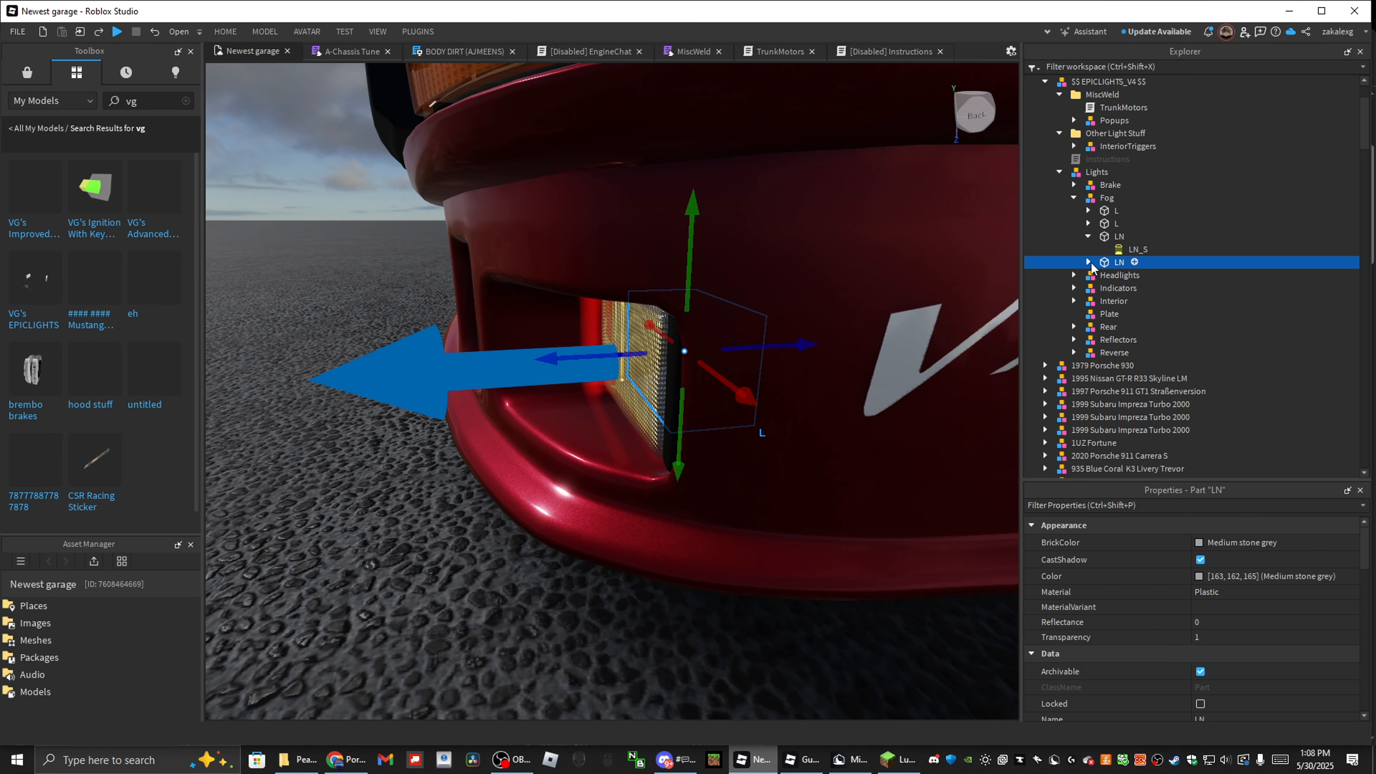
- Set the range of the duplicate LN part's LN_S surface light to 0.5
click(1087, 262)
click(1138, 274)
click(1251, 623)
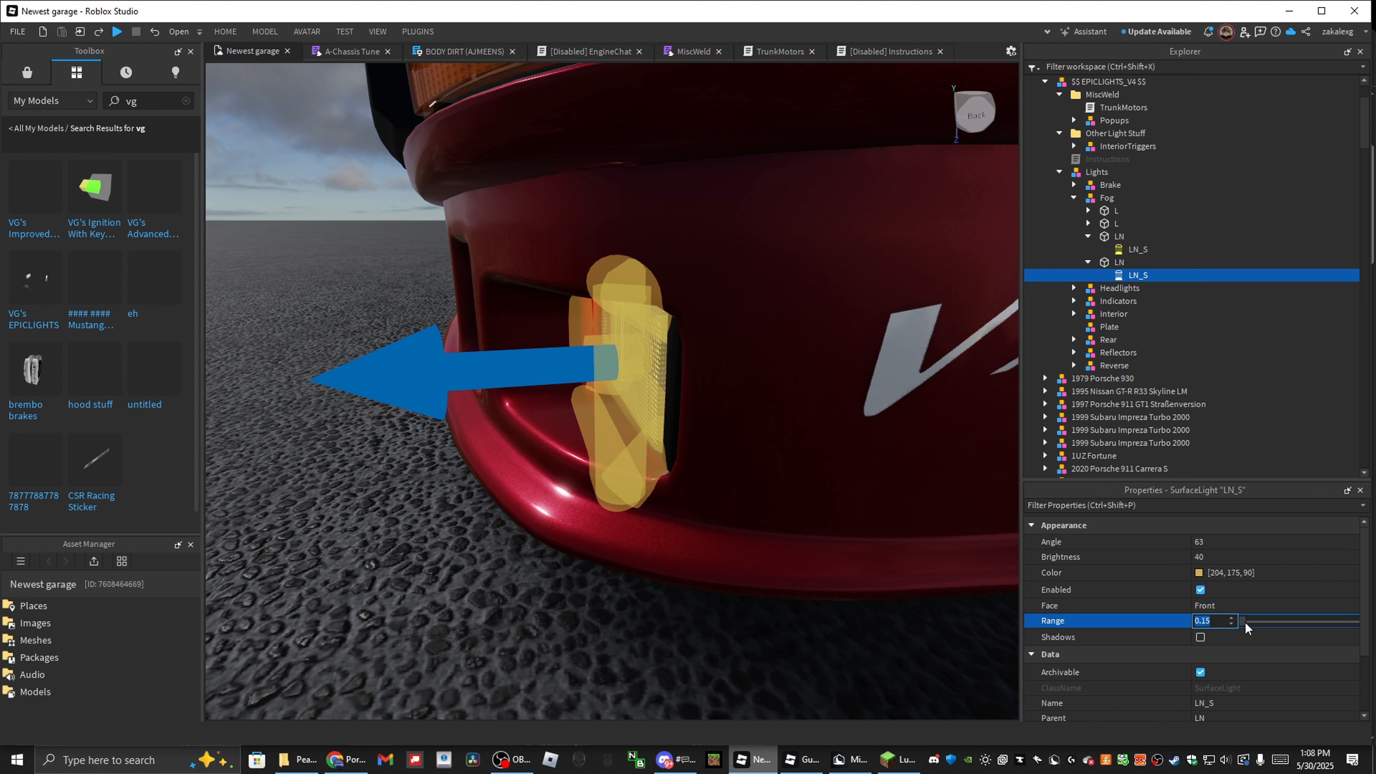
drag(1245, 627, 1262, 627)
key(BackSpace)
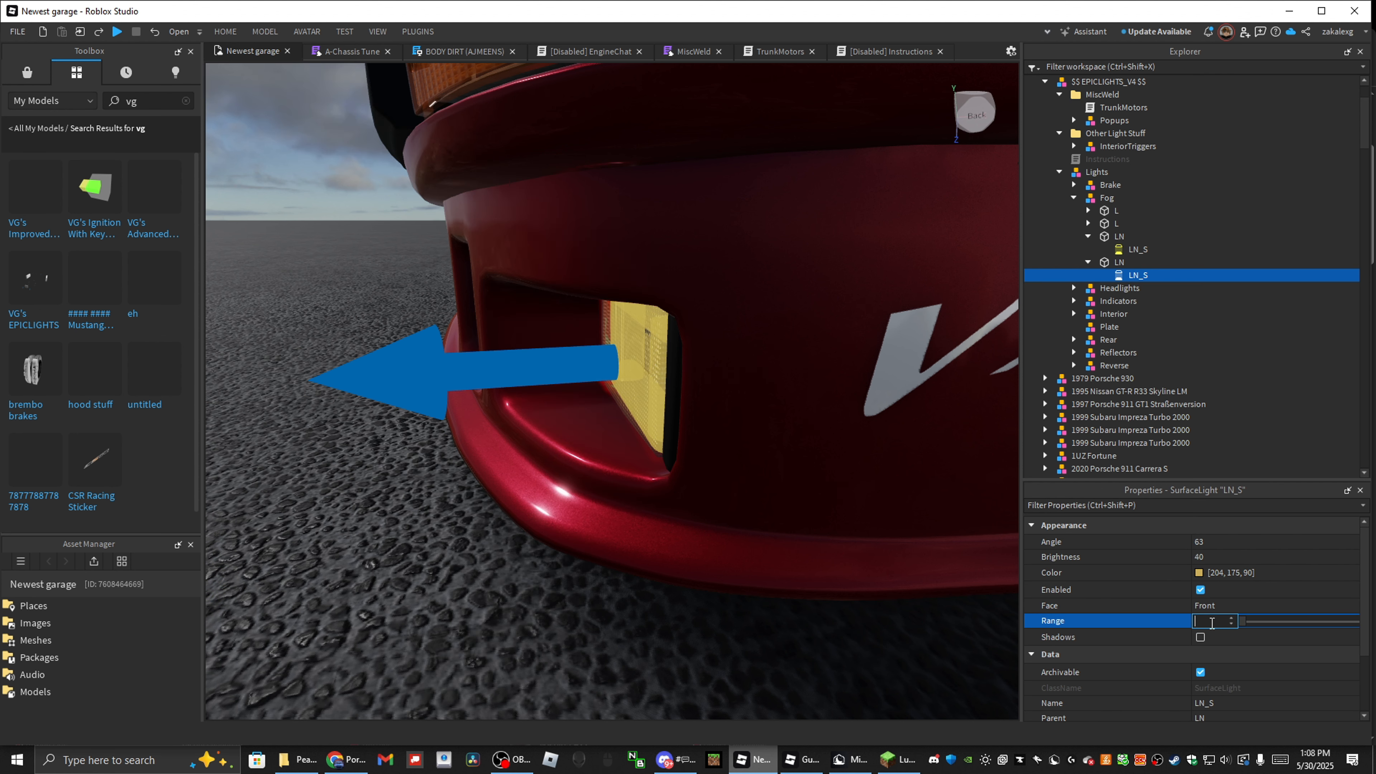
text(3)
key(BackSpace)
text(0.3)
key(BackSpace)
text(5)
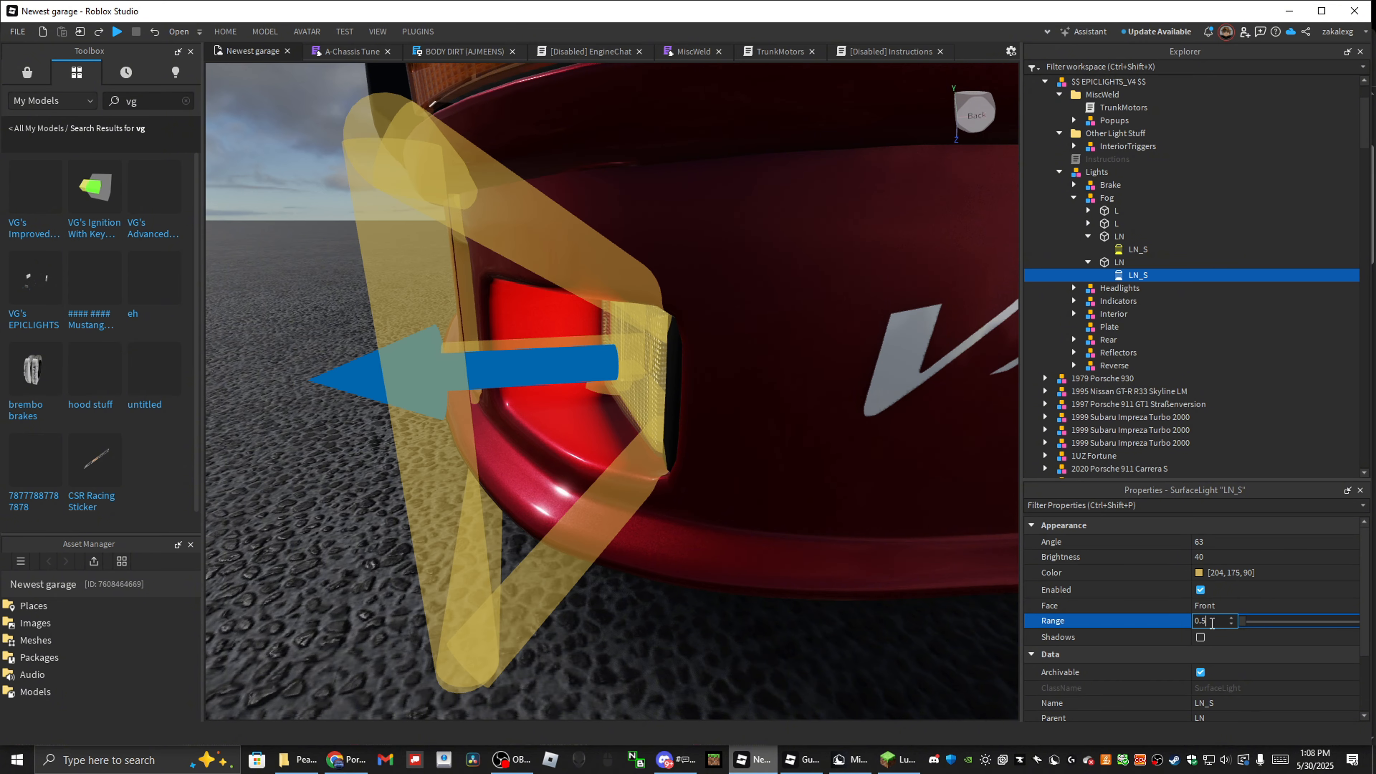
right_drag(825, 642, 824, 640)
click(825, 642)
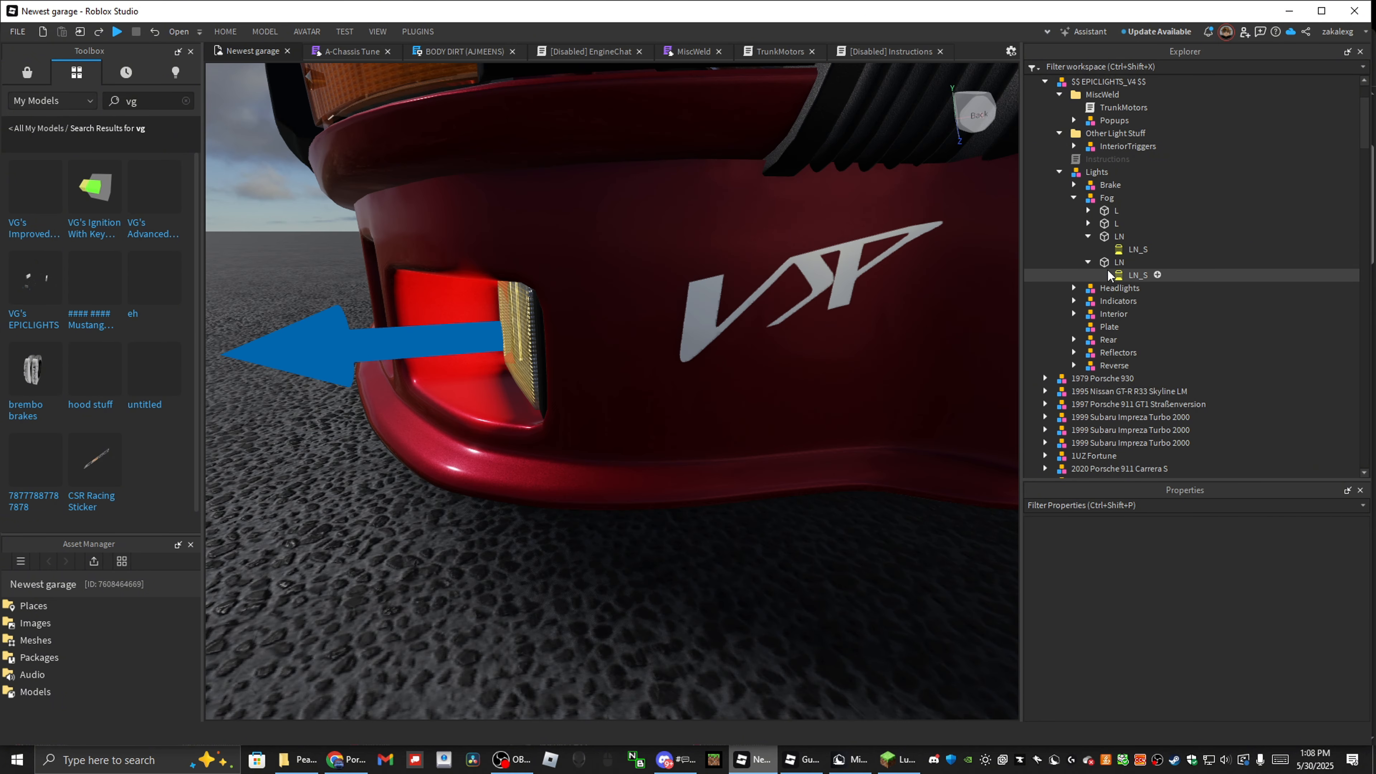
- Fine-tune the duplicate LN part's depth behind the lens and check the fog lamp's glow from several angles
click(1118, 262)
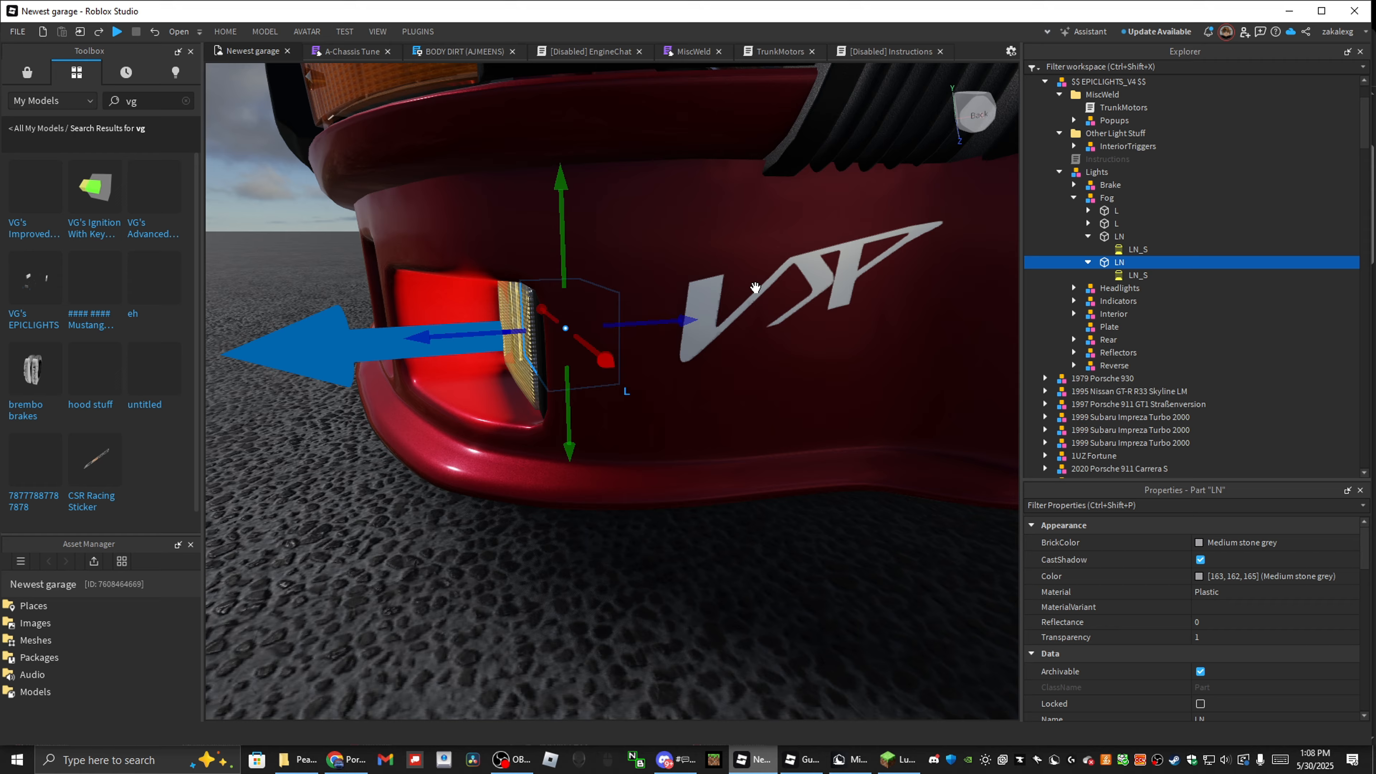
right_drag(693, 318, 694, 318)
click(693, 318)
right_drag(806, 482, 802, 485)
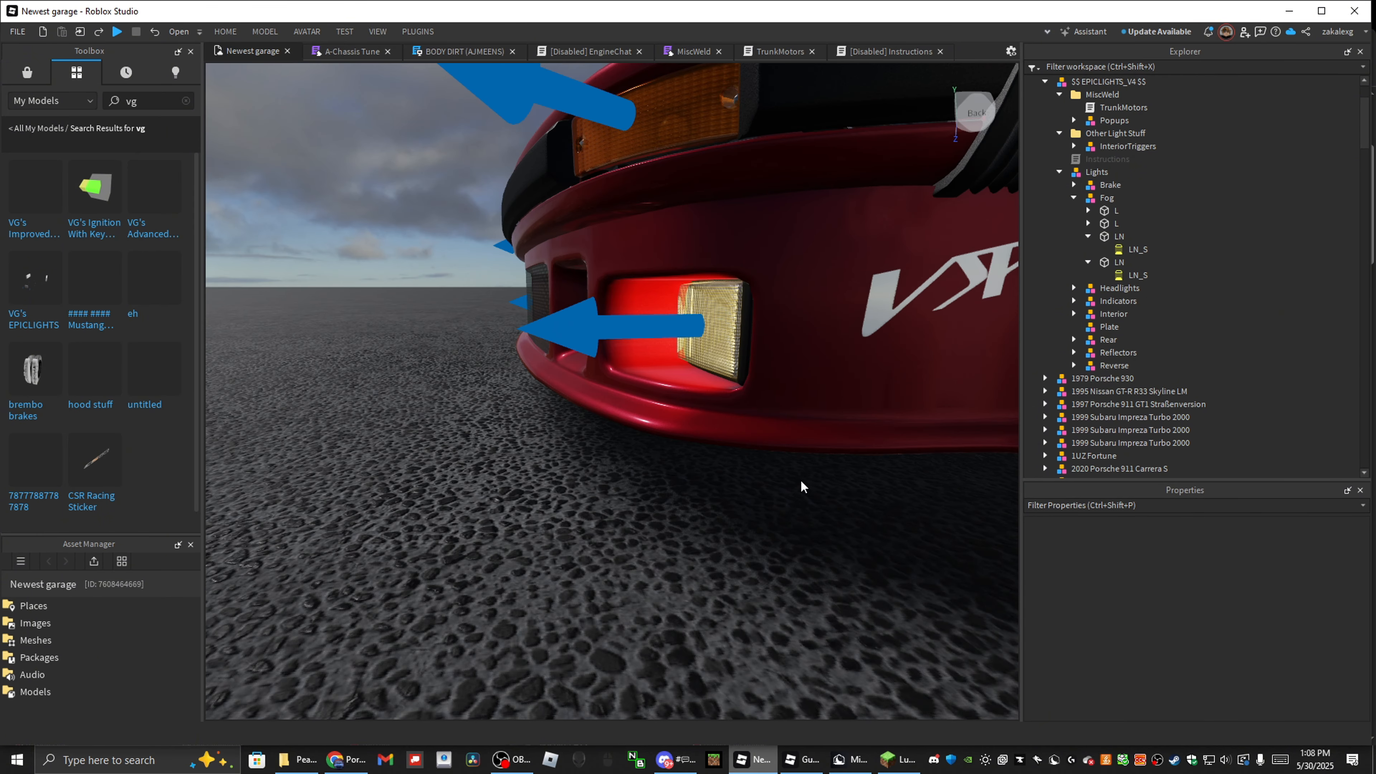
mouse_move(801, 484)
right_down()
mouse_move(817, 484)
mouse_move(788, 490)
right_up()
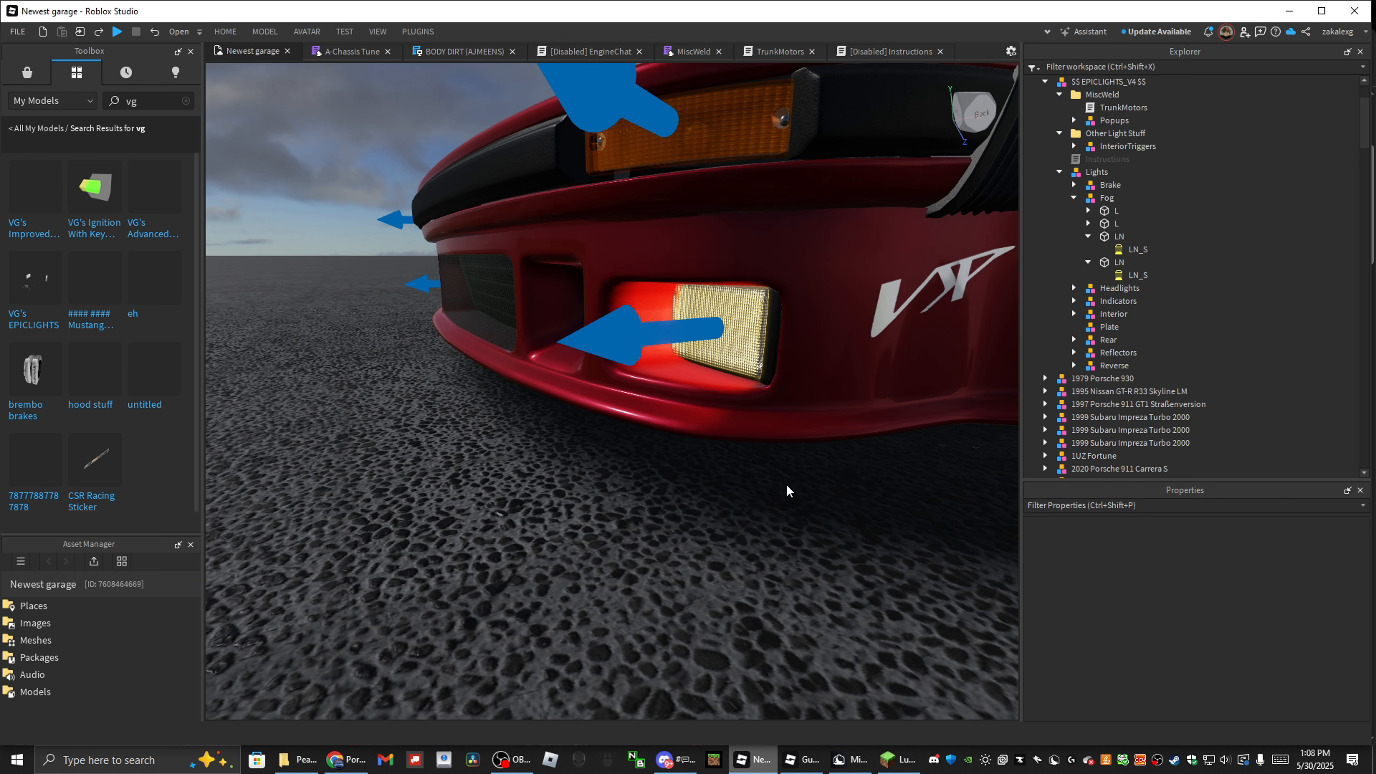
- Duplicate both LN parts of the finished fog lamp and move the copies across to the opposite front bumper fog lamp
click(1114, 265)
ctrl+click(1114, 238)
right_drag(768, 320, 743, 332)
key(ctrl+d)
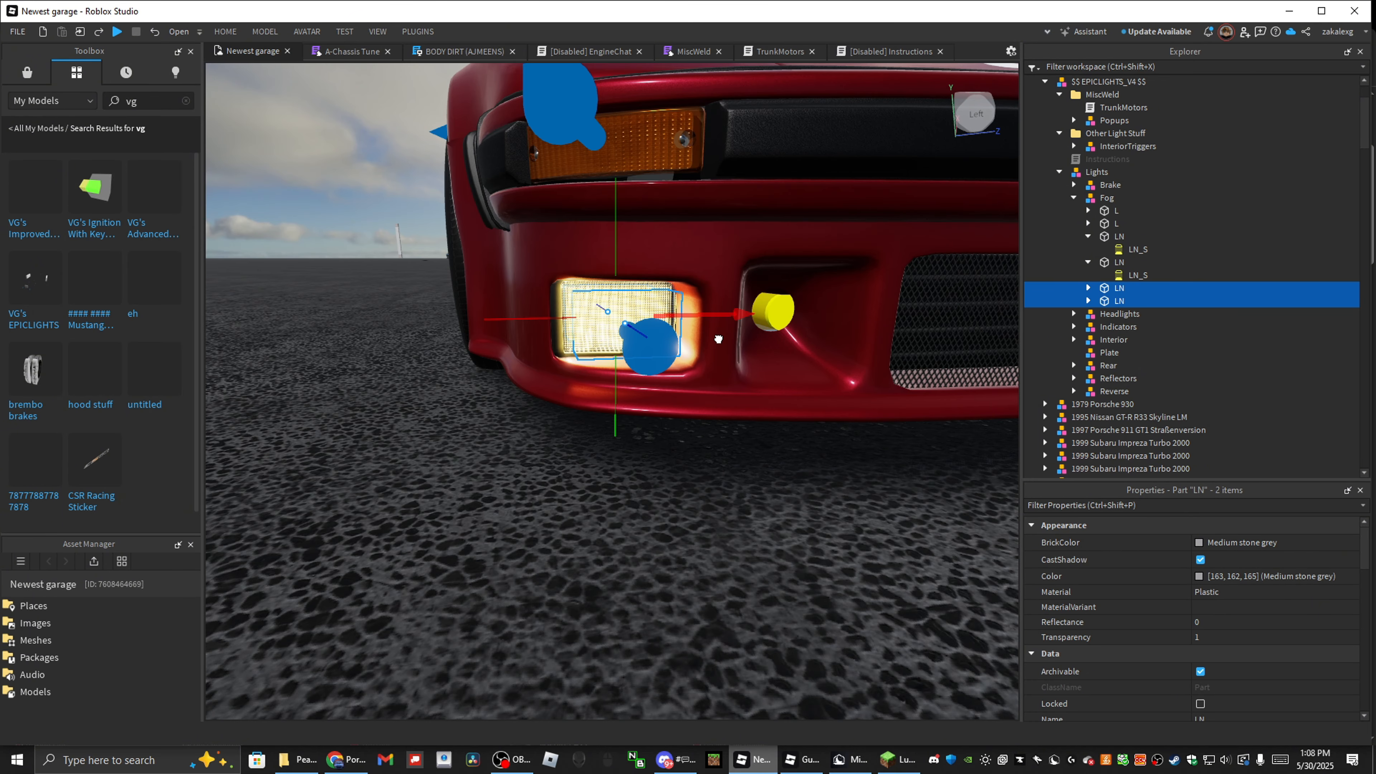
scroll(709, 320, up, 5)
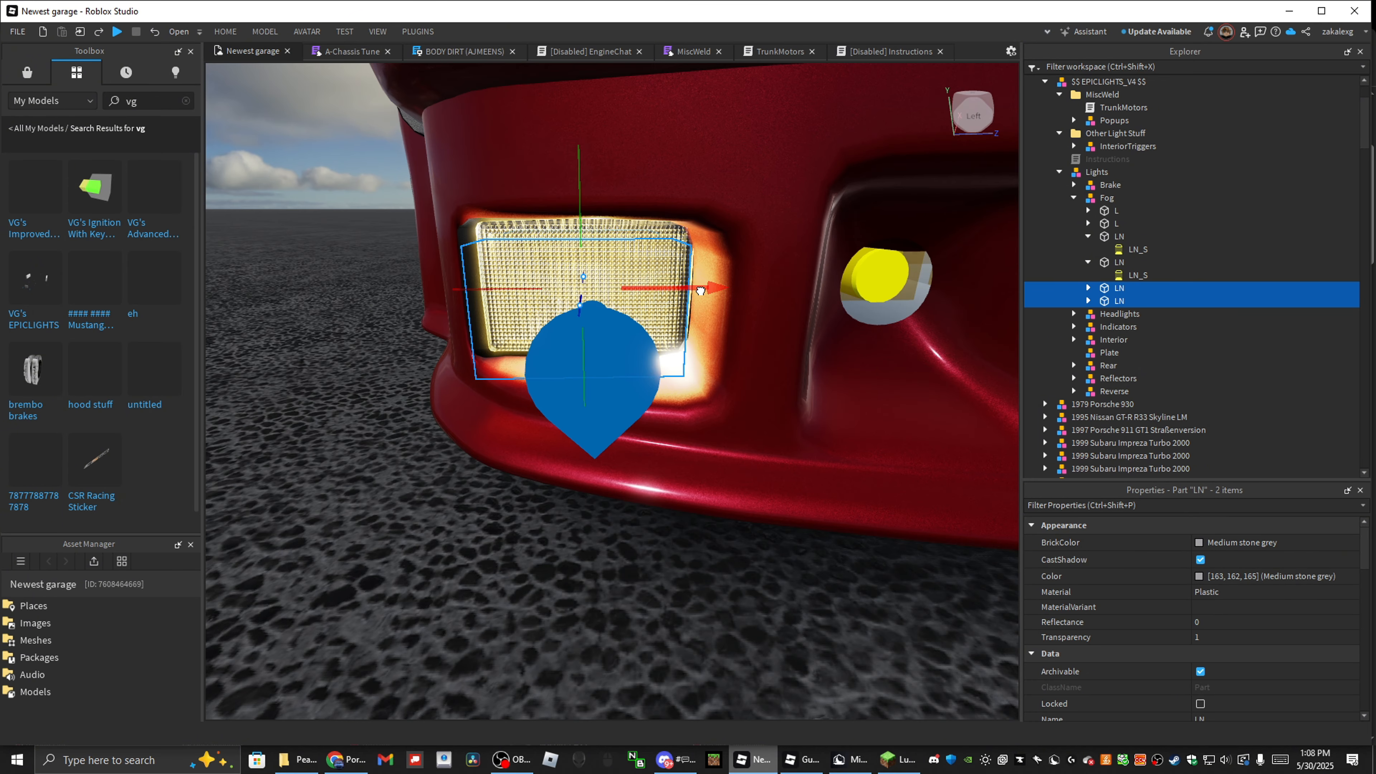
right_drag(701, 293, 686, 298)
drag(687, 298, 687, 298)
key(s)
right_drag(687, 298, 687, 298)
key(d)
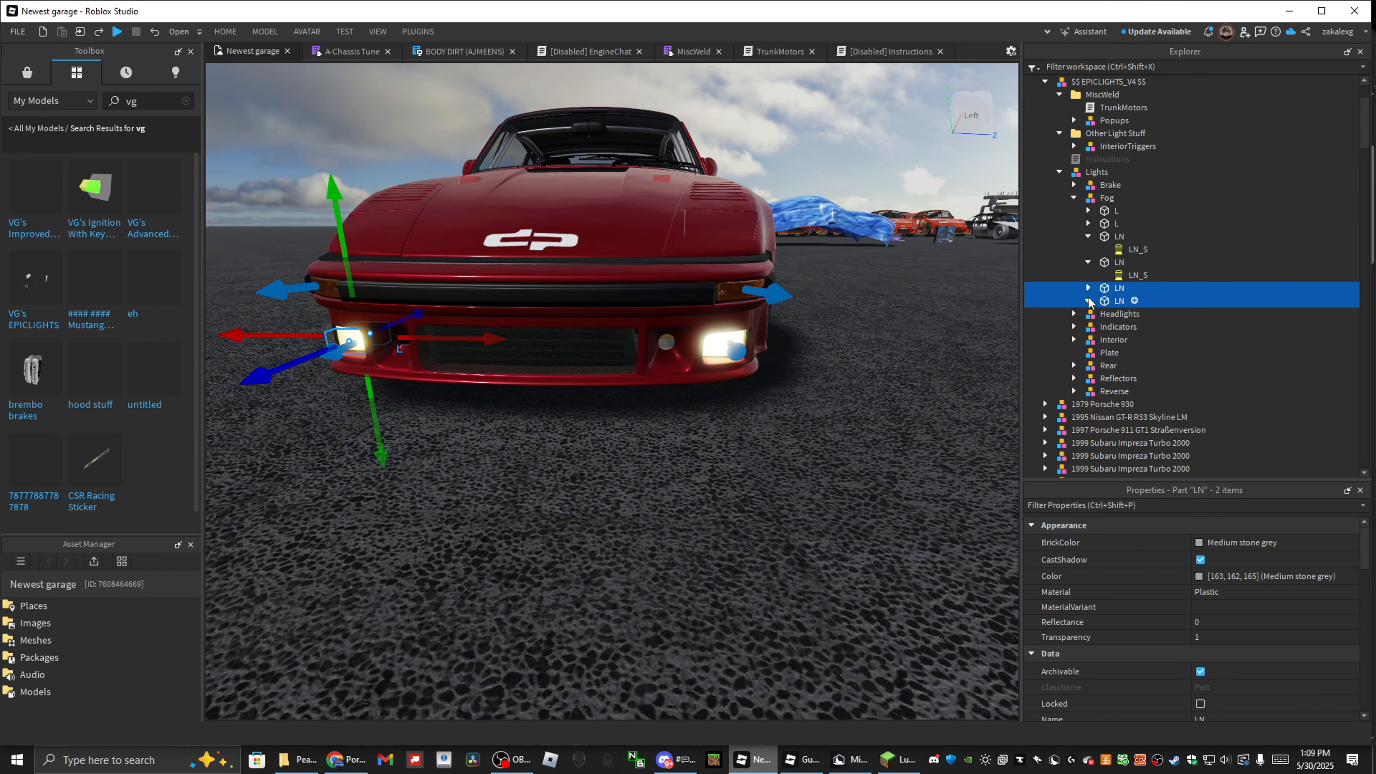
- Set the brightness of the LN_S lights in all four Fog LN parts to 0 and collapse the Fog group
click(1089, 301)
click(1088, 288)
click(1134, 325)
shift+click(1128, 251)
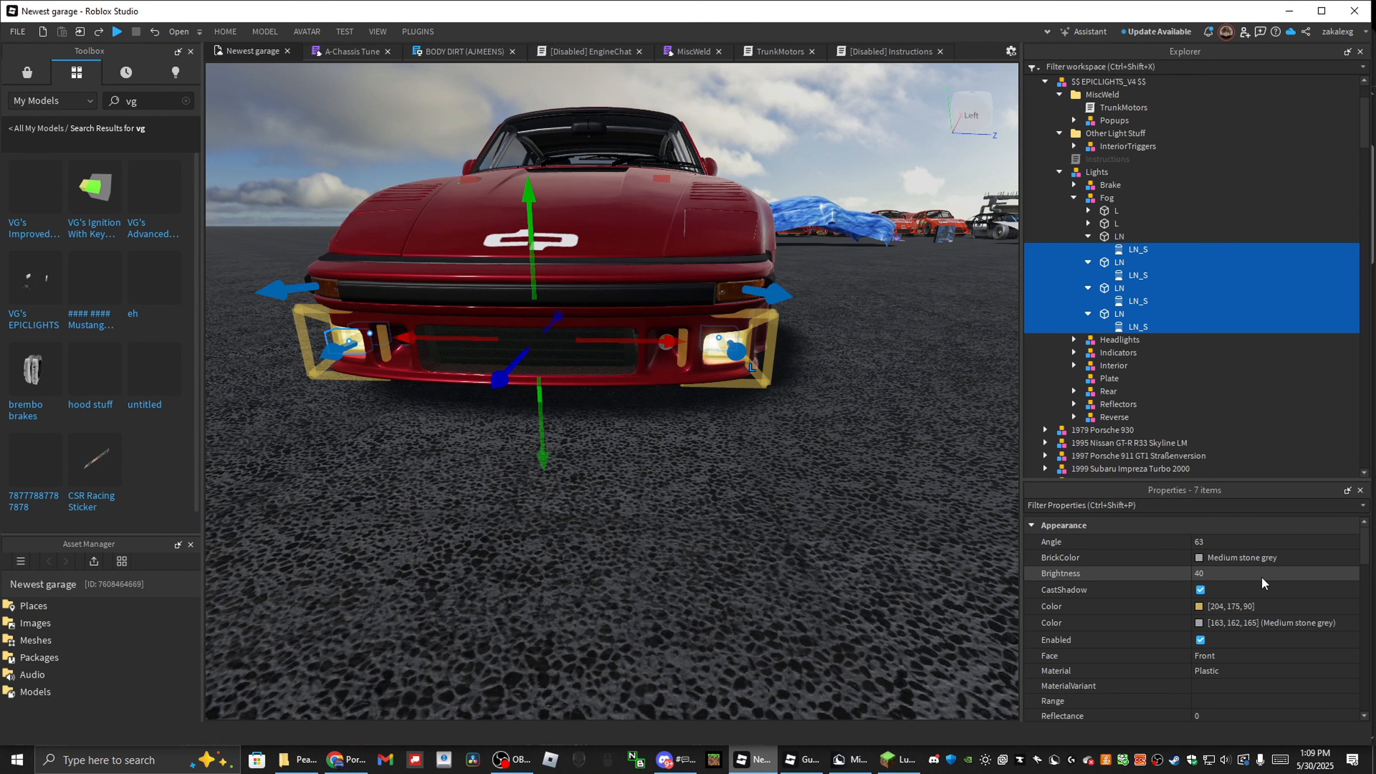
click(1074, 198)
- Examine the remaining Rear, Reflectors, Interior and InteriorTriggers groups and view the car from front to back
click(1105, 262)
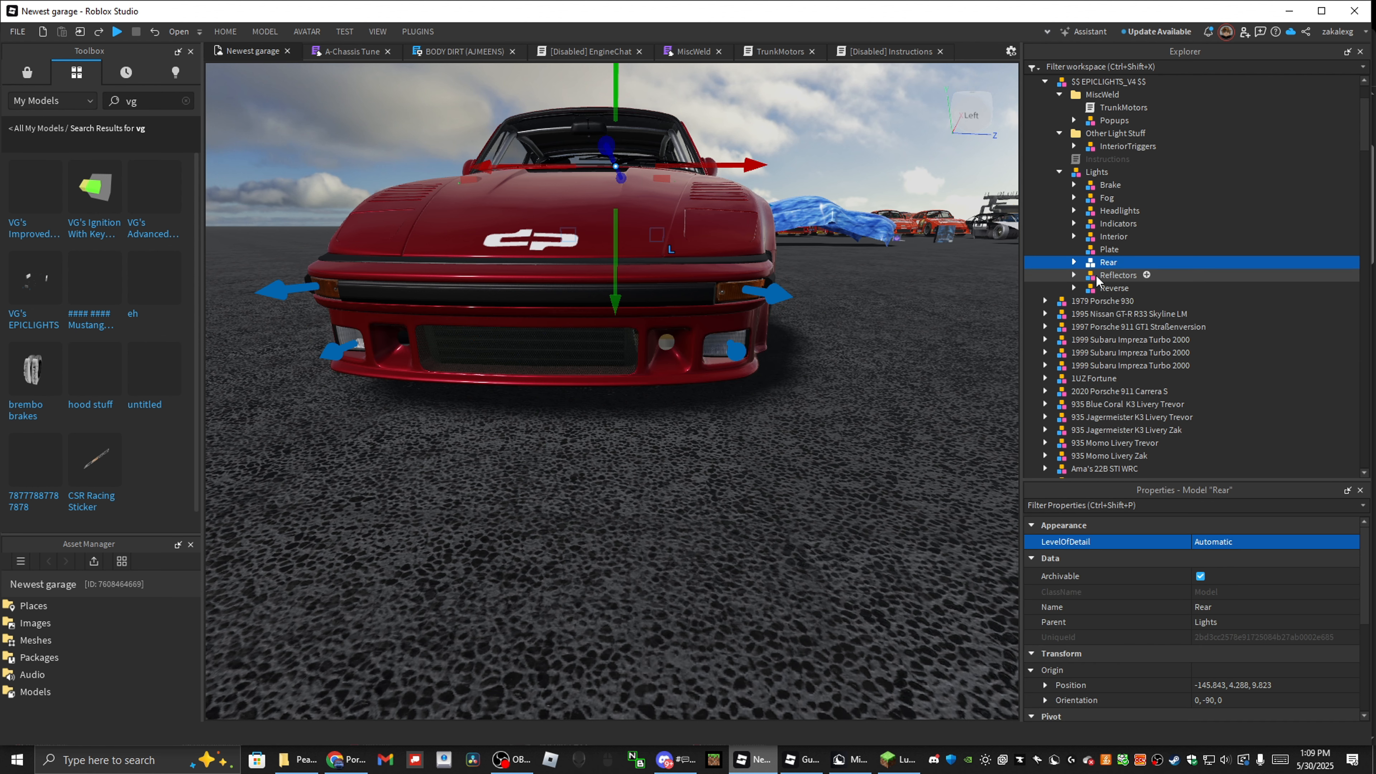
click(806, 469)
right_drag(805, 468, 805, 468)
key(d)
click(1112, 275)
click(1073, 275)
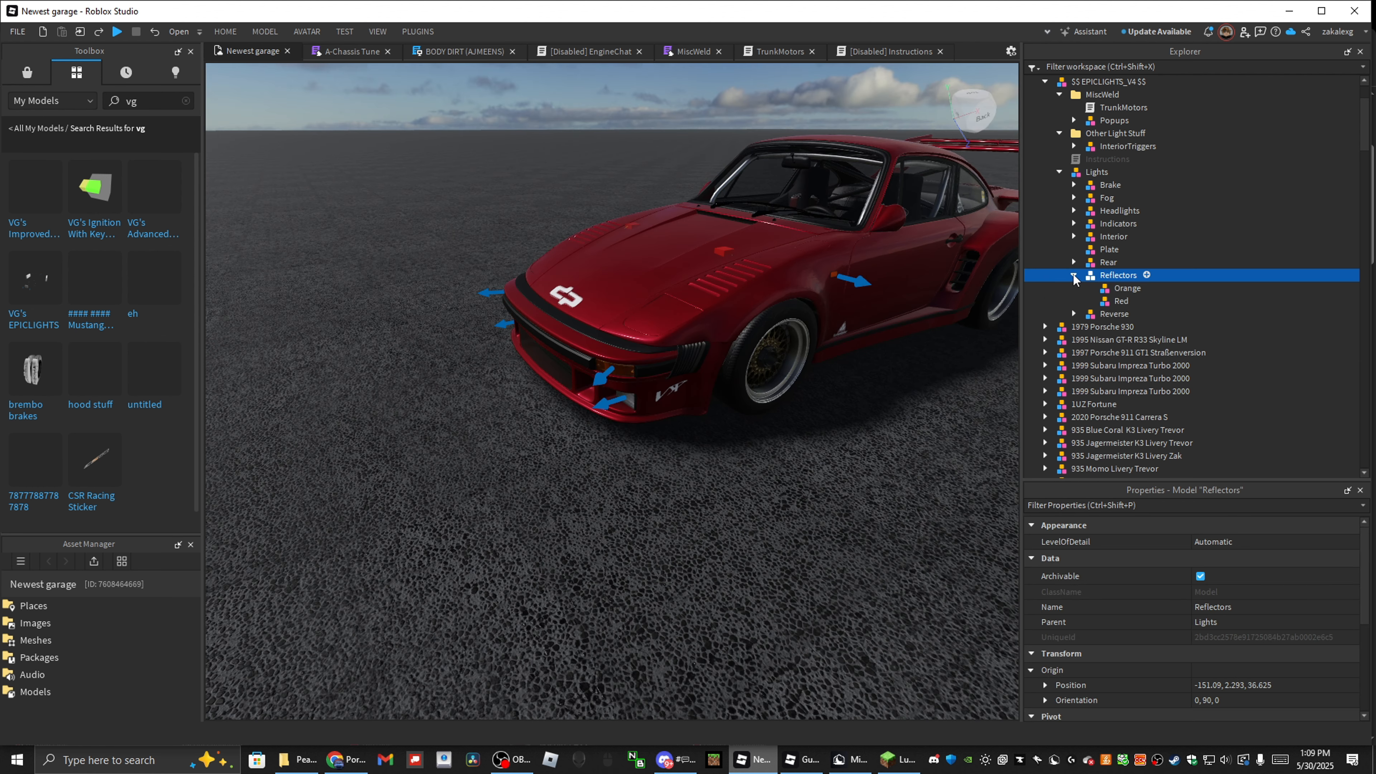
click(1073, 275)
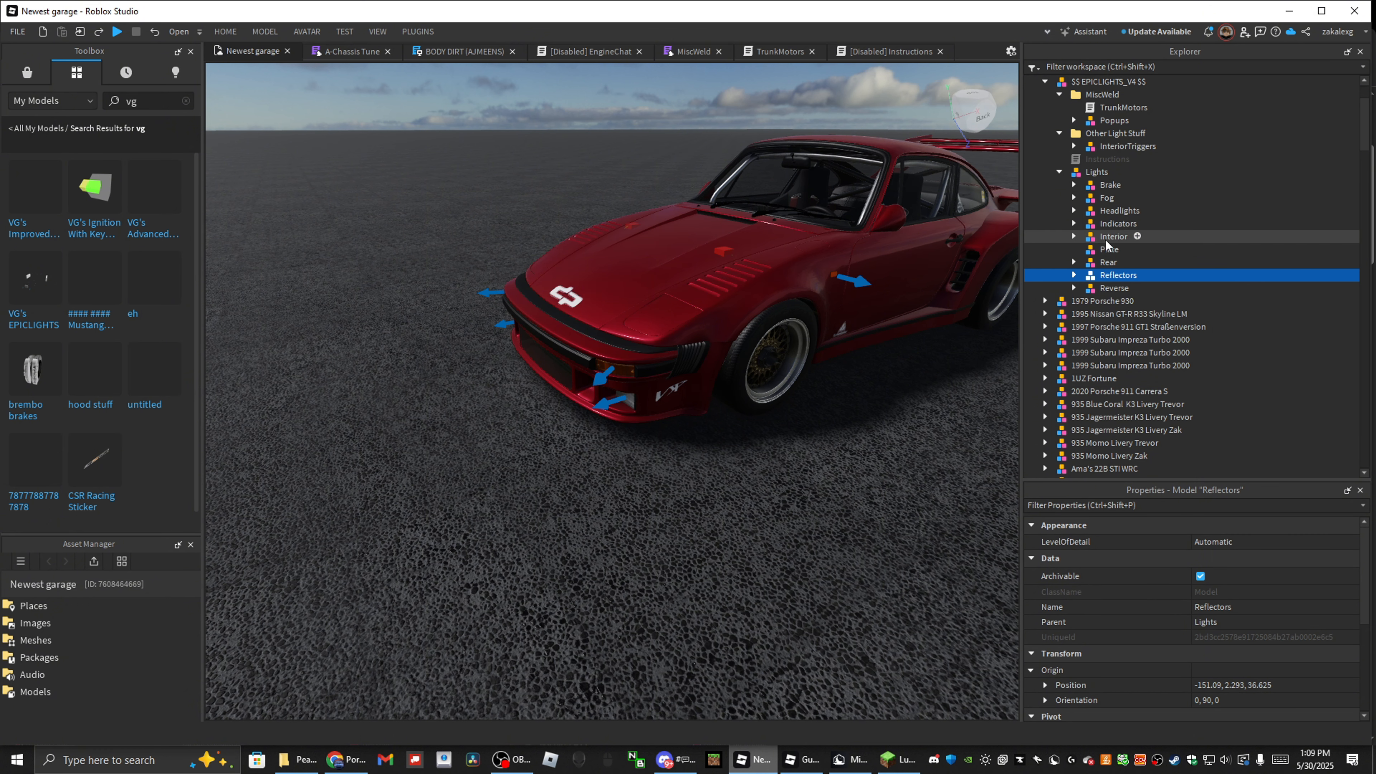
click(1075, 236)
click(1073, 237)
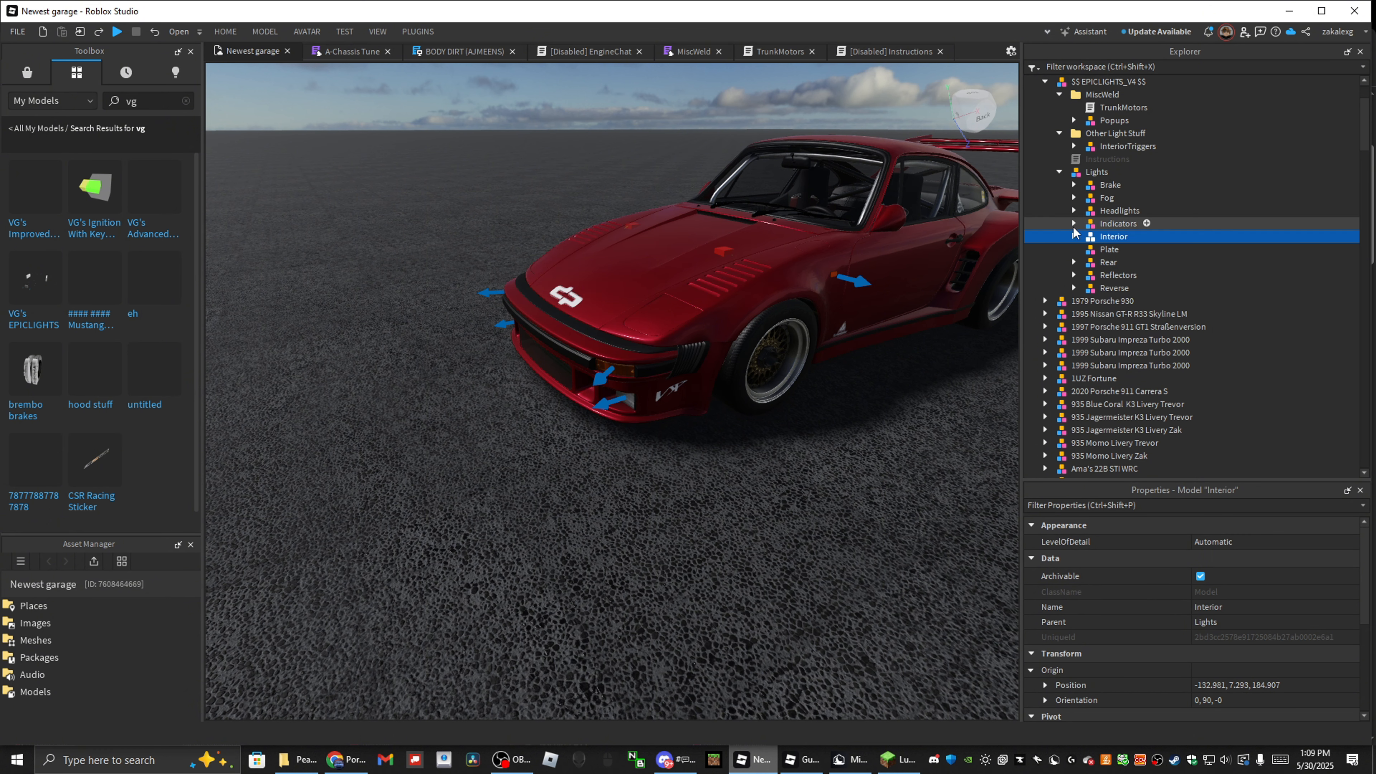
key(d)
right_drag(868, 332, 868, 334)
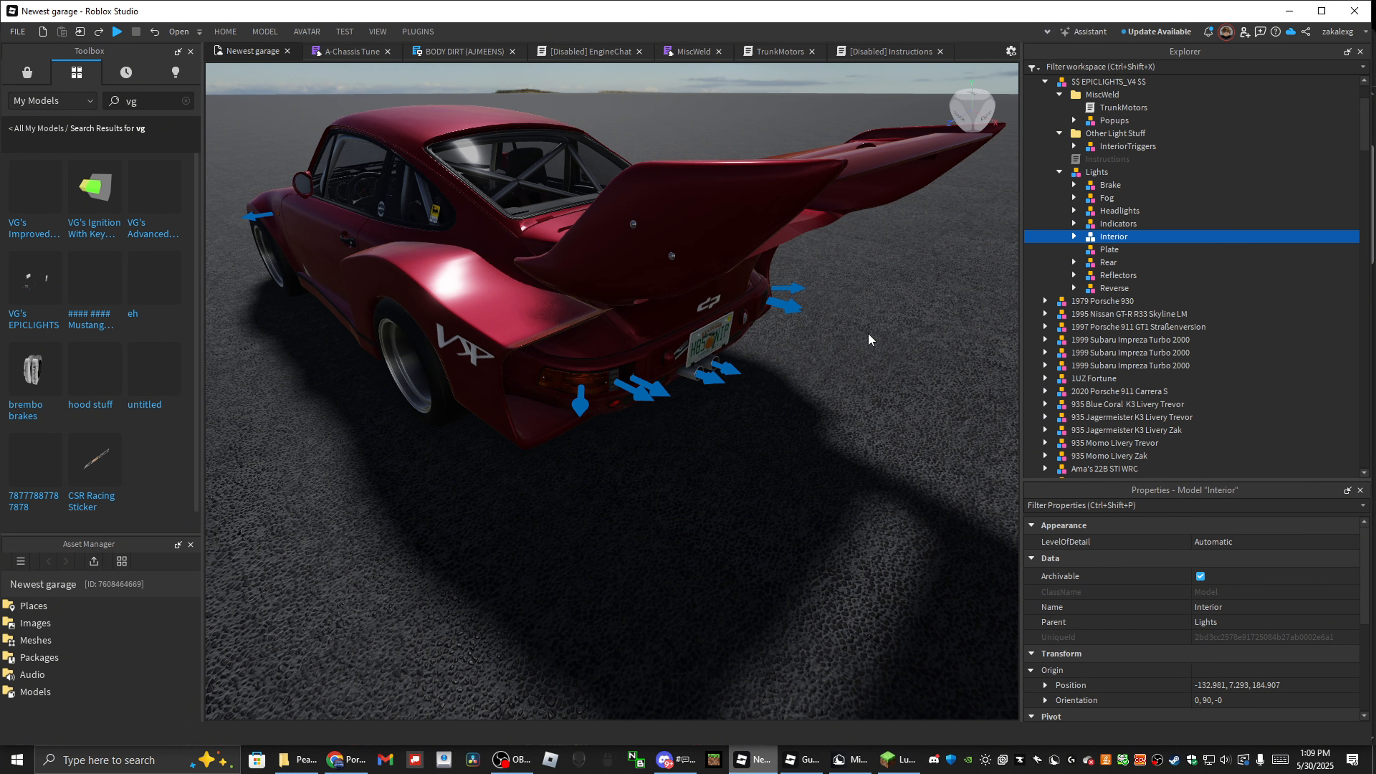
click(1074, 146)
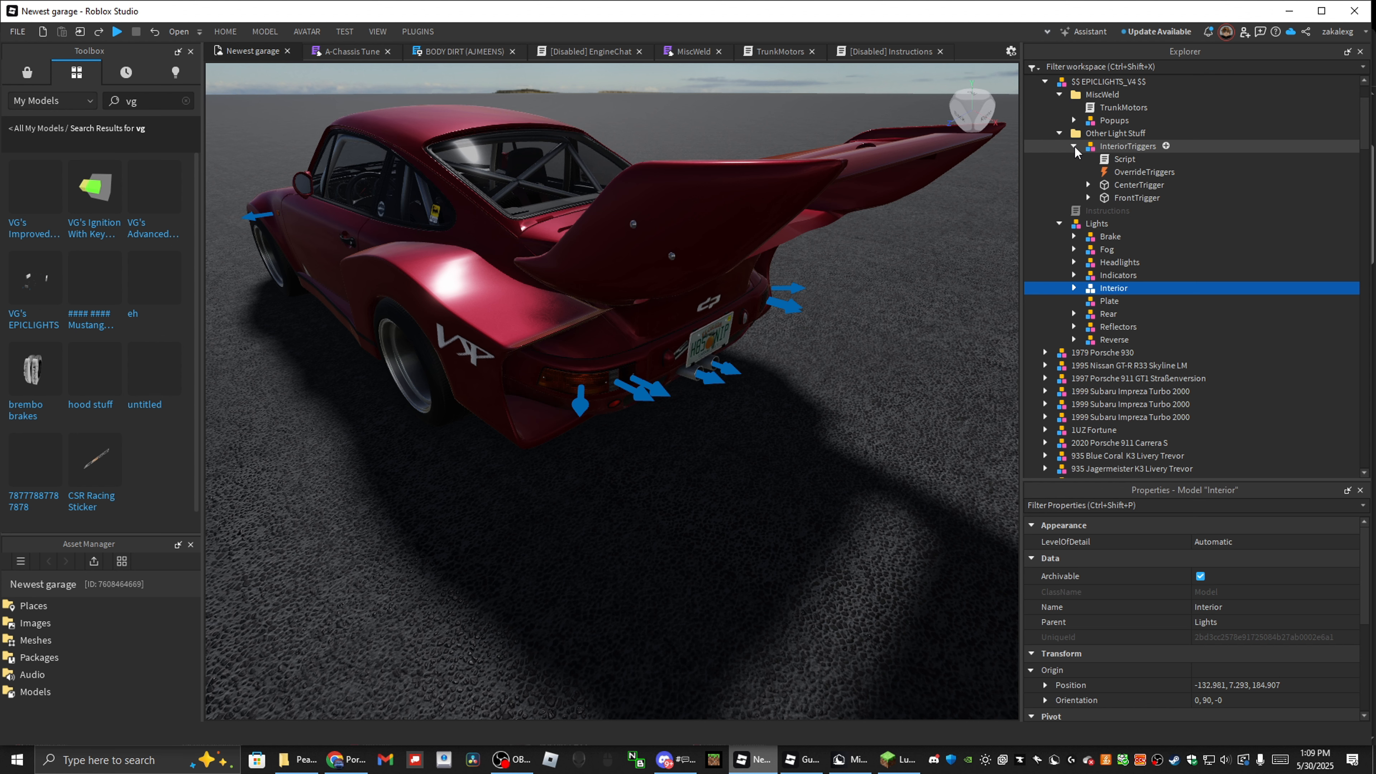
click(1073, 146)
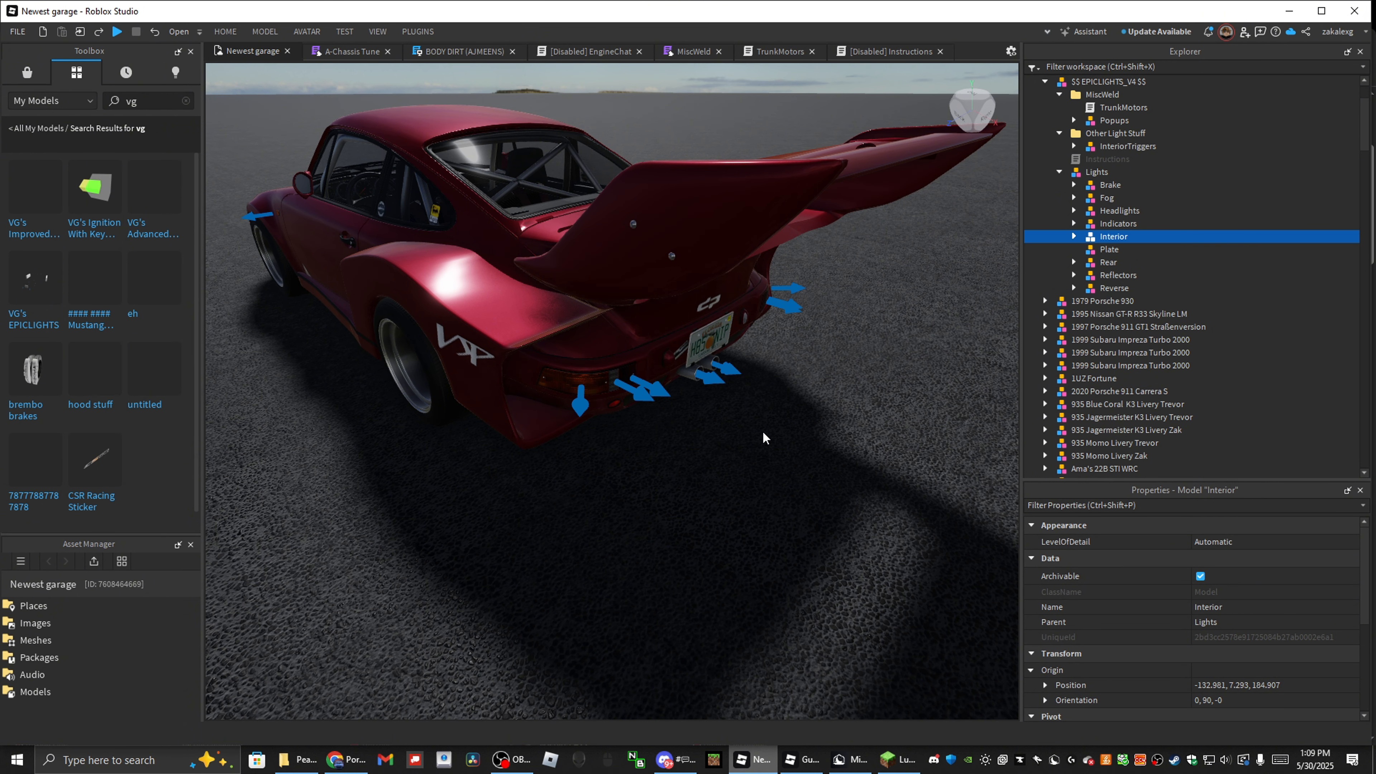
- Select the Plate group and examine the licence plate and the small lamps on either side of it
scroll(765, 437, up, 10)
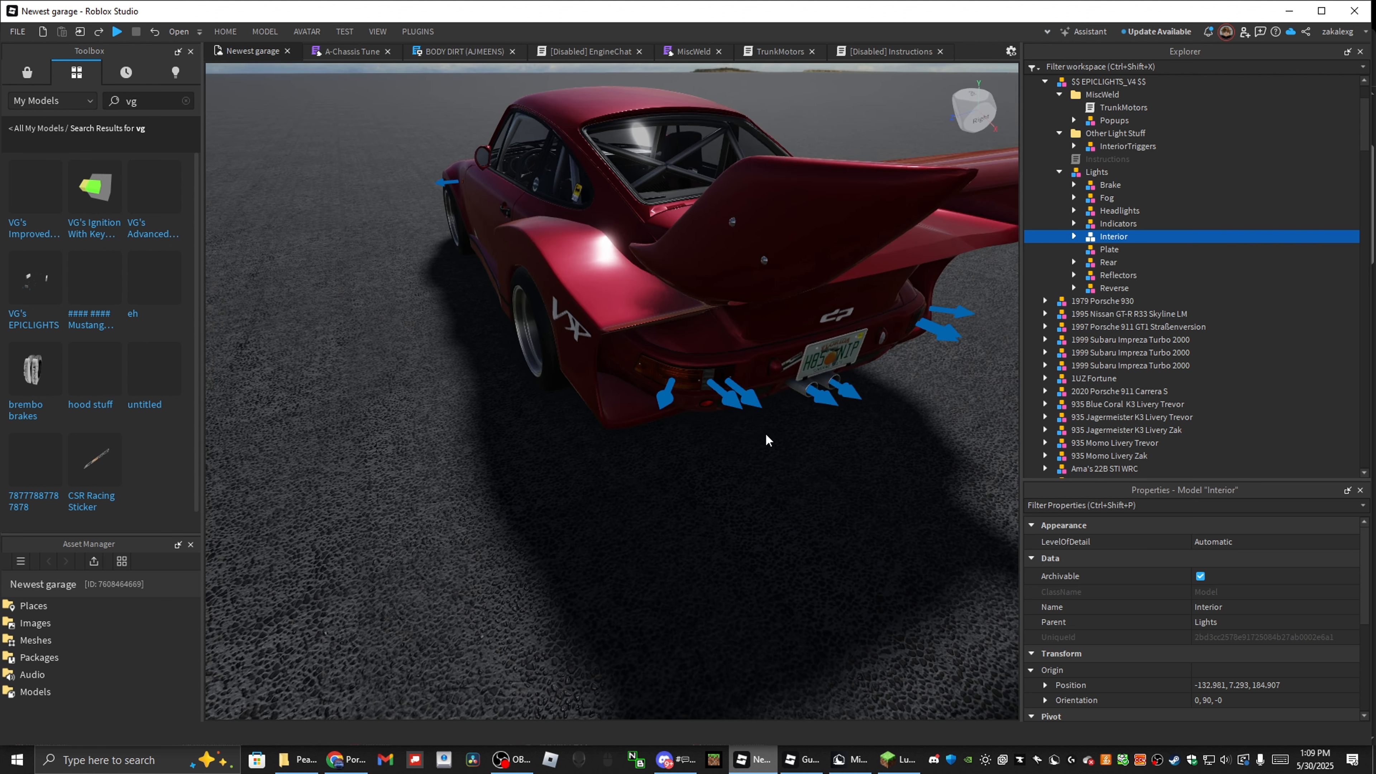
scroll(766, 435, up, 5)
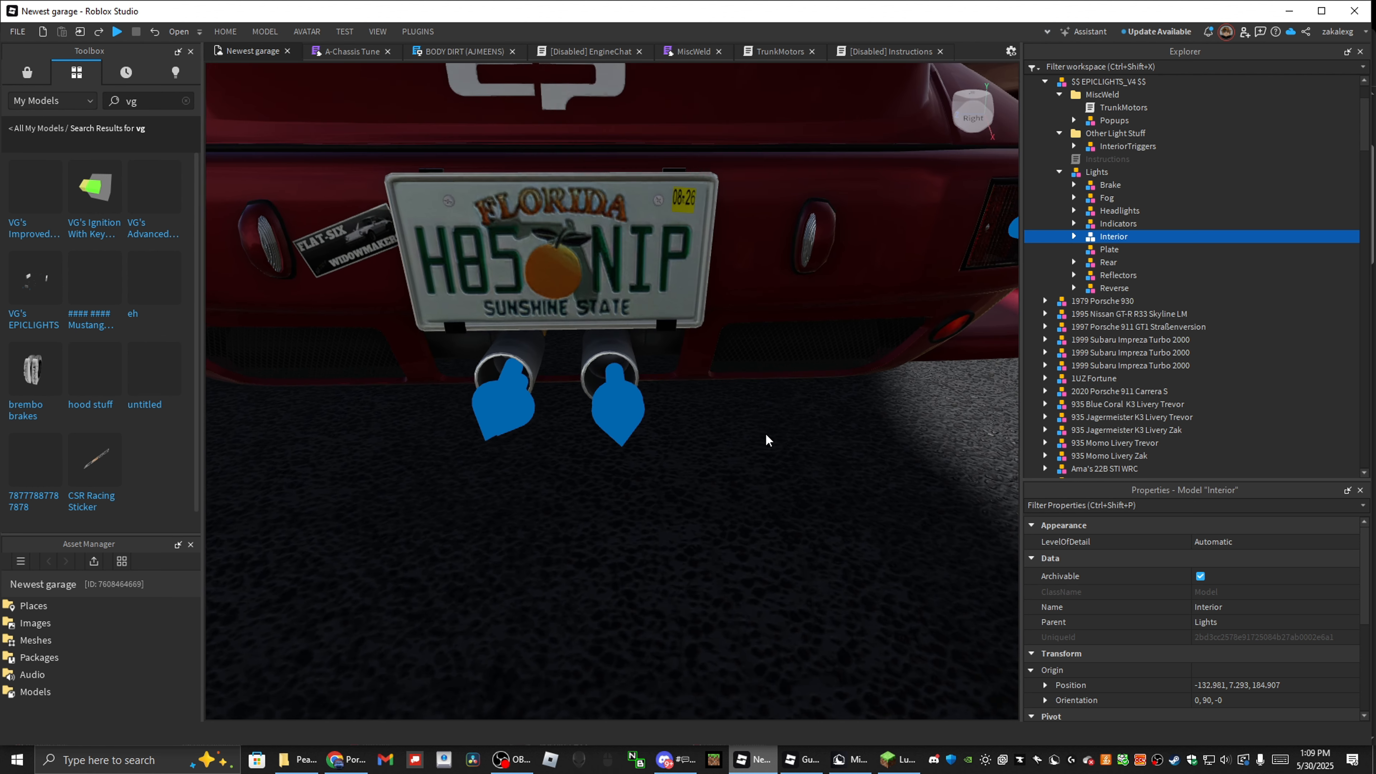
click(1077, 251)
scroll(789, 457, down, 6)
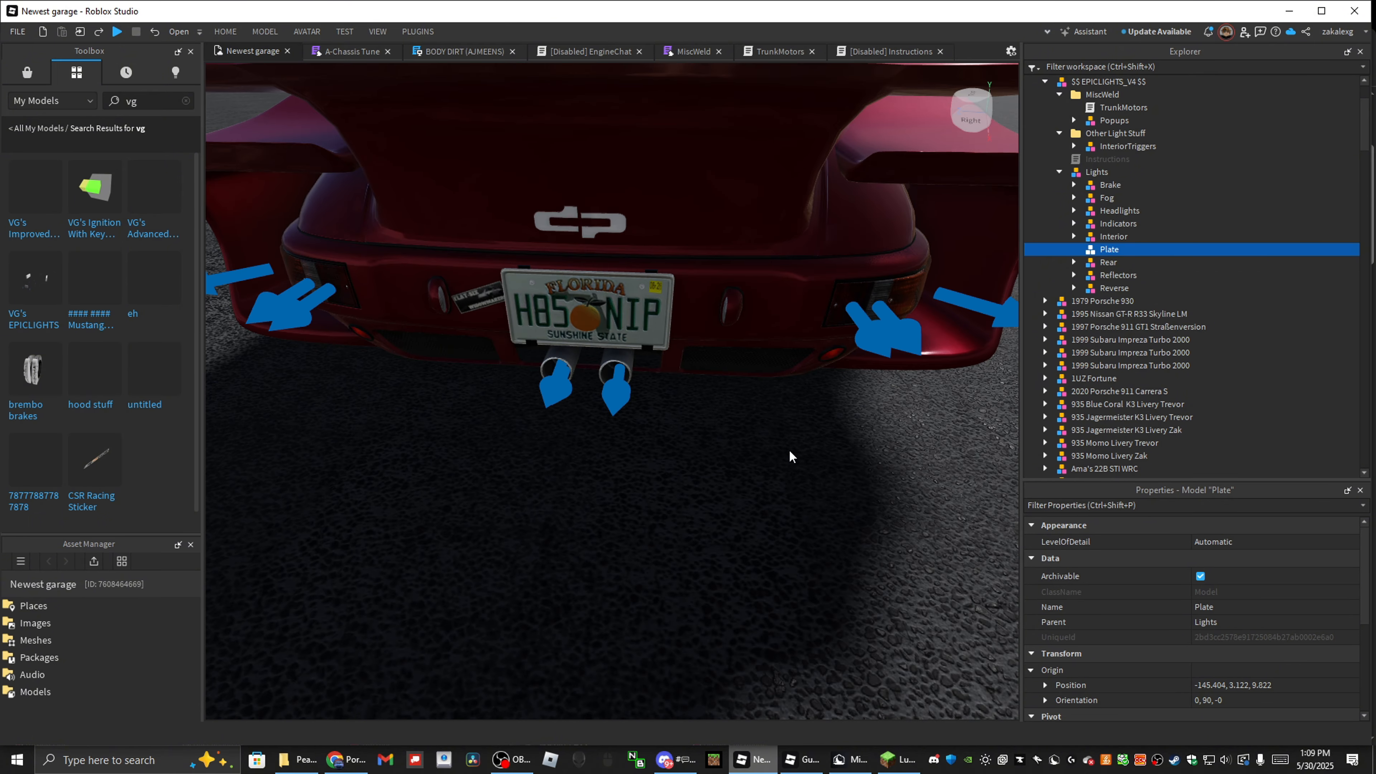
scroll(789, 449, up, 8)
right_drag(789, 457, 789, 449)
scroll(789, 449, down, 5)
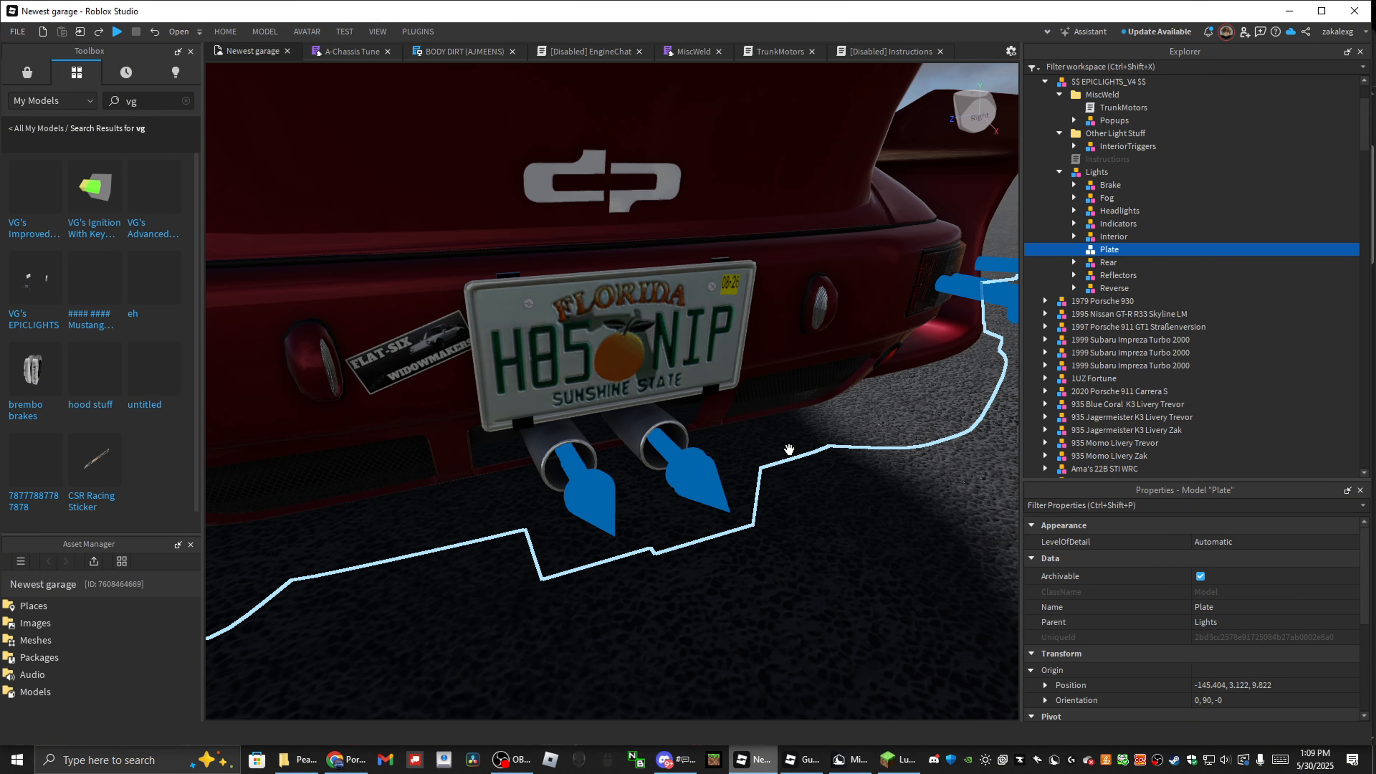
scroll(331, 349, down, 5)
right_drag(332, 348, 353, 375)
scroll(562, 565, up, 5)
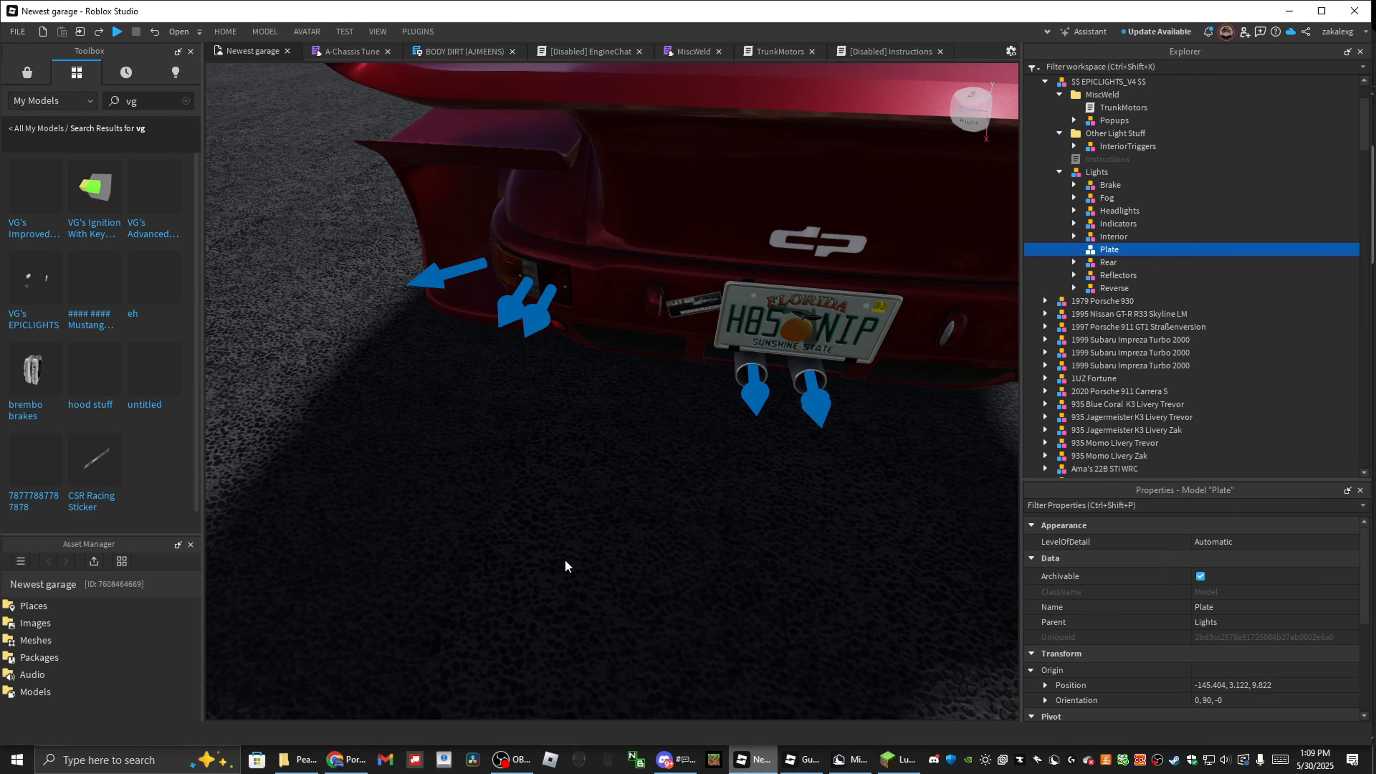
- Duplicate an LN part from the left indicator's Rear group and move the copy into the Plate group
click(565, 542)
alt+click(520, 263)
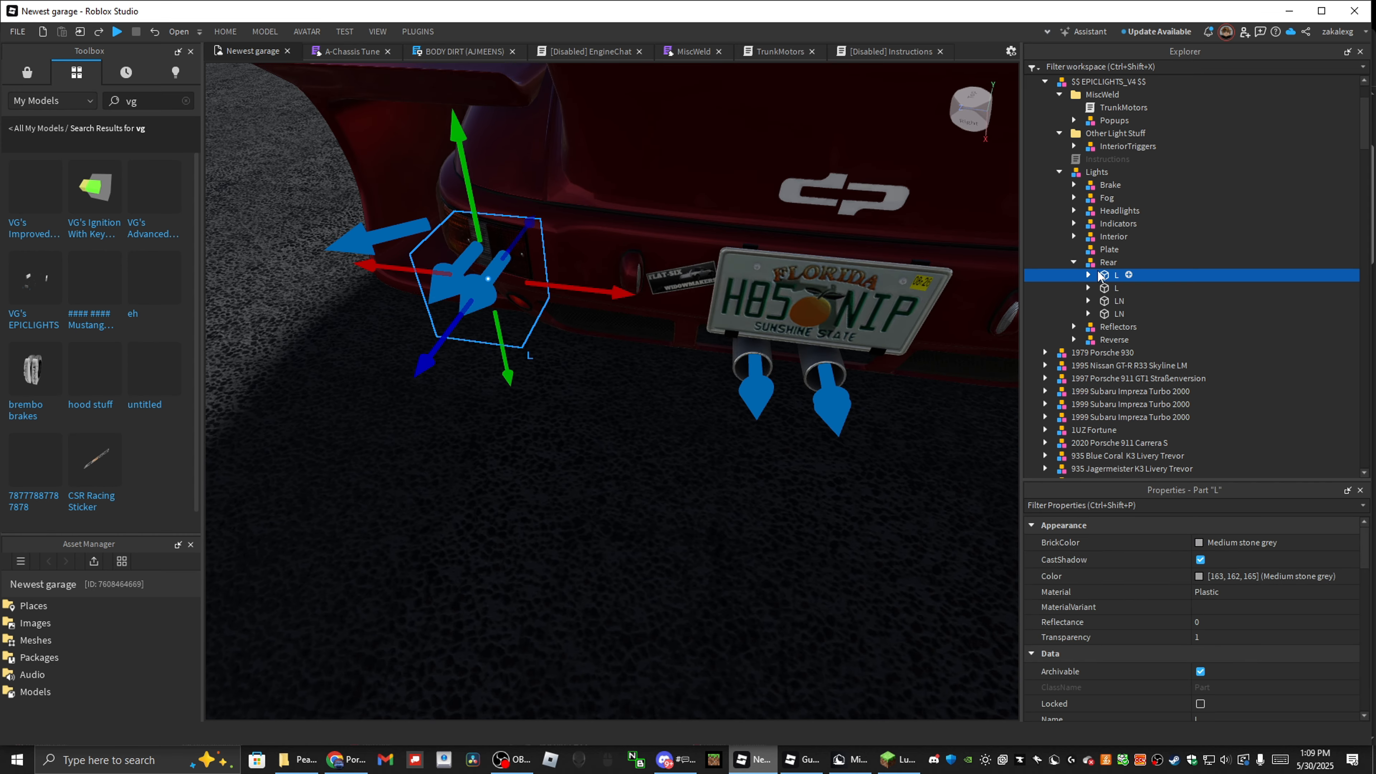
right_drag(691, 337, 691, 338)
click(690, 338)
scroll(691, 338, up, 4)
alt+click(658, 393)
scroll(648, 393, down, 4)
right_drag(649, 394, 649, 394)
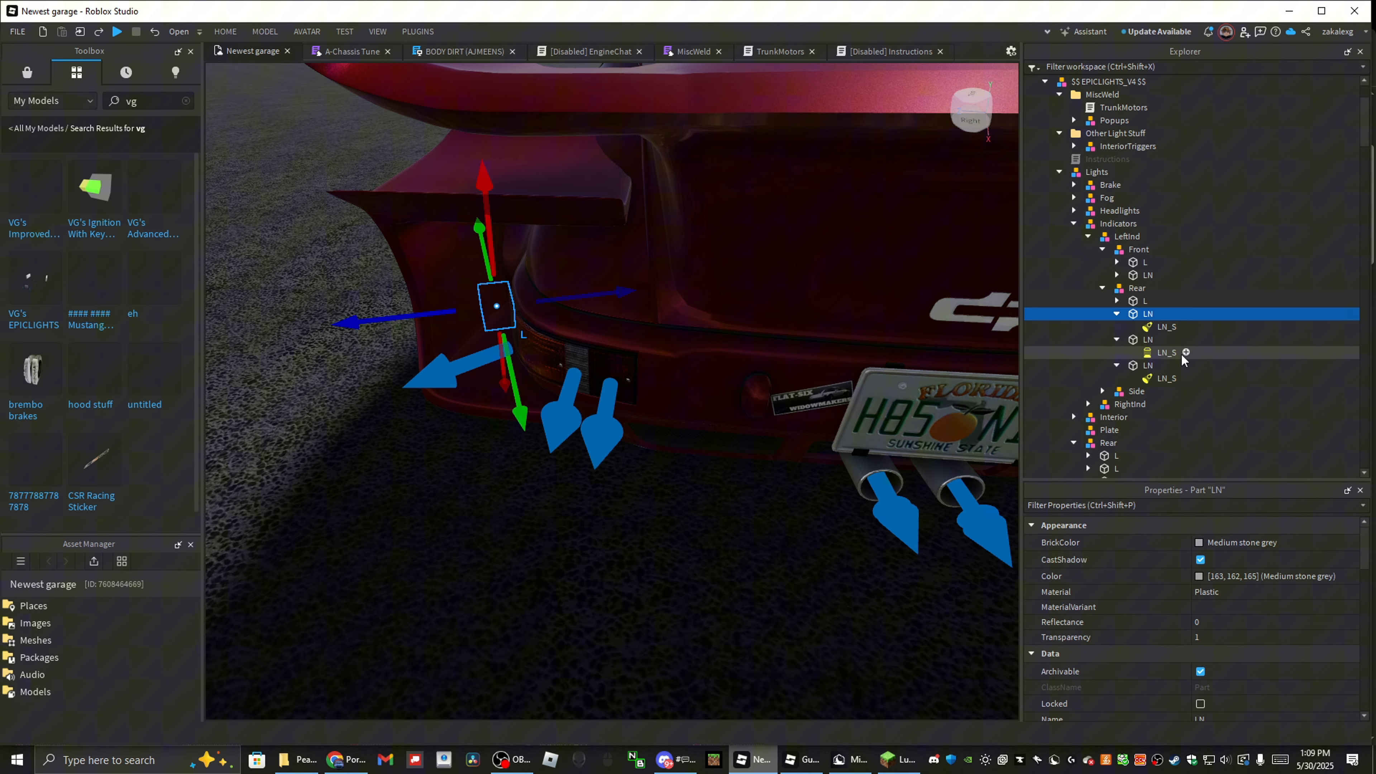
right_drag(862, 371, 862, 372)
scroll(863, 372, down, 4)
key(ctrl+d)
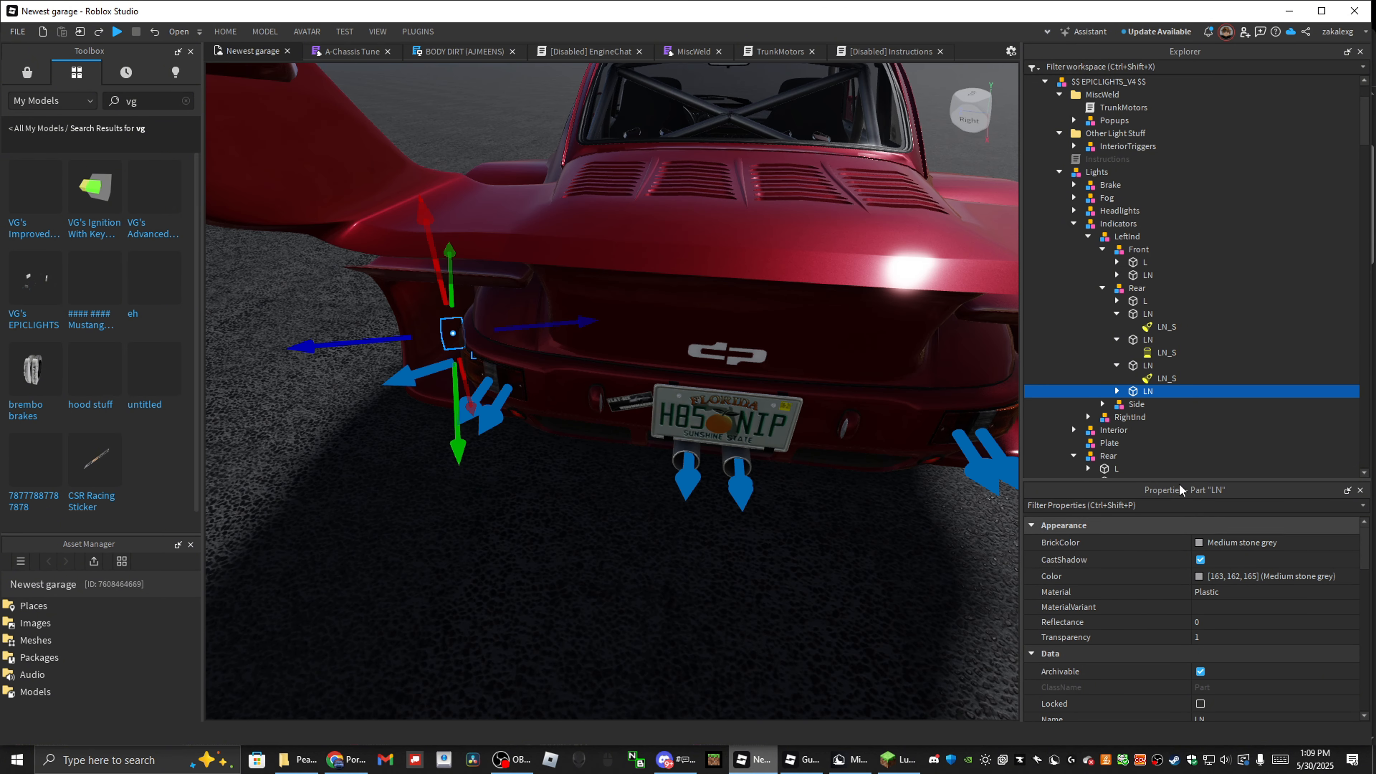
drag(1145, 391, 1178, 246)
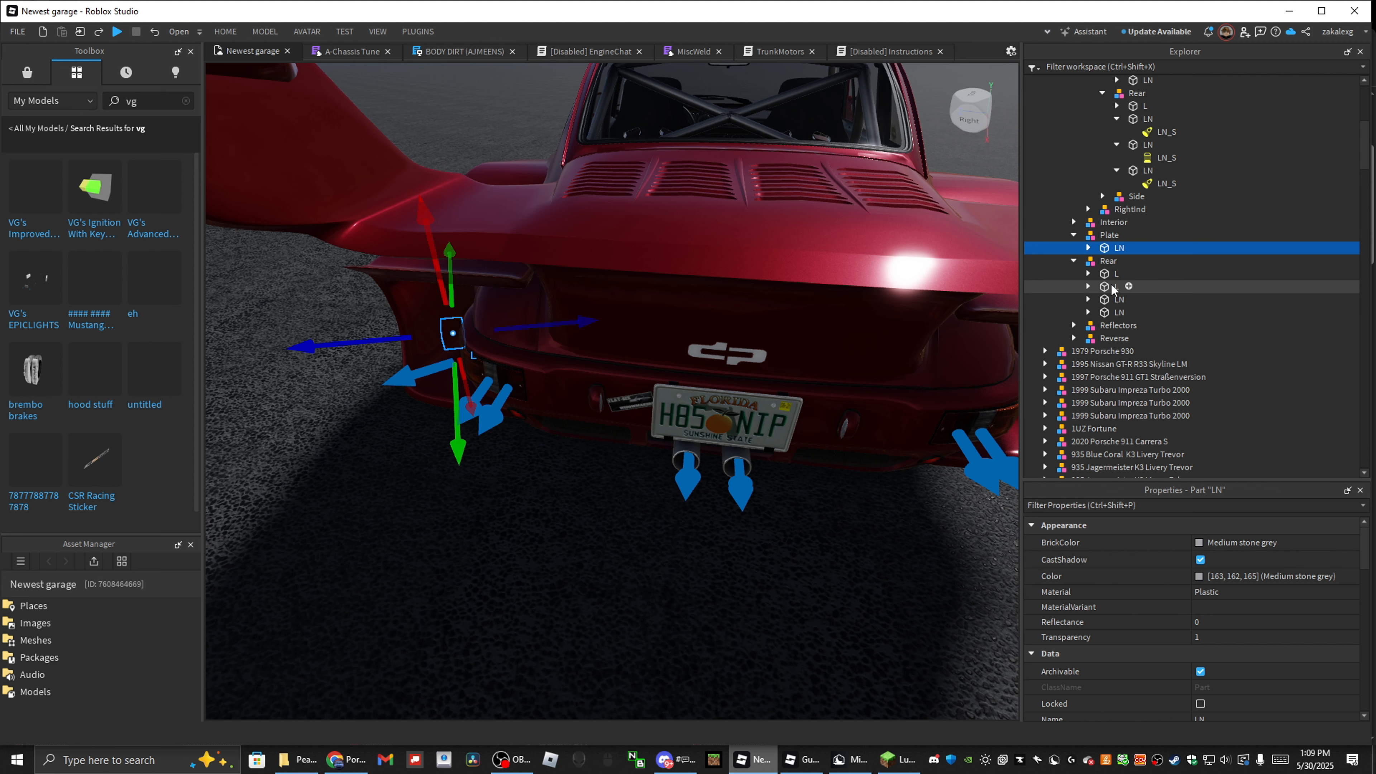
- Reset the Plate LN part's origin orientation to 0, 0, 0
click(1115, 286)
click(1115, 273)
click(1115, 286)
click(1118, 248)
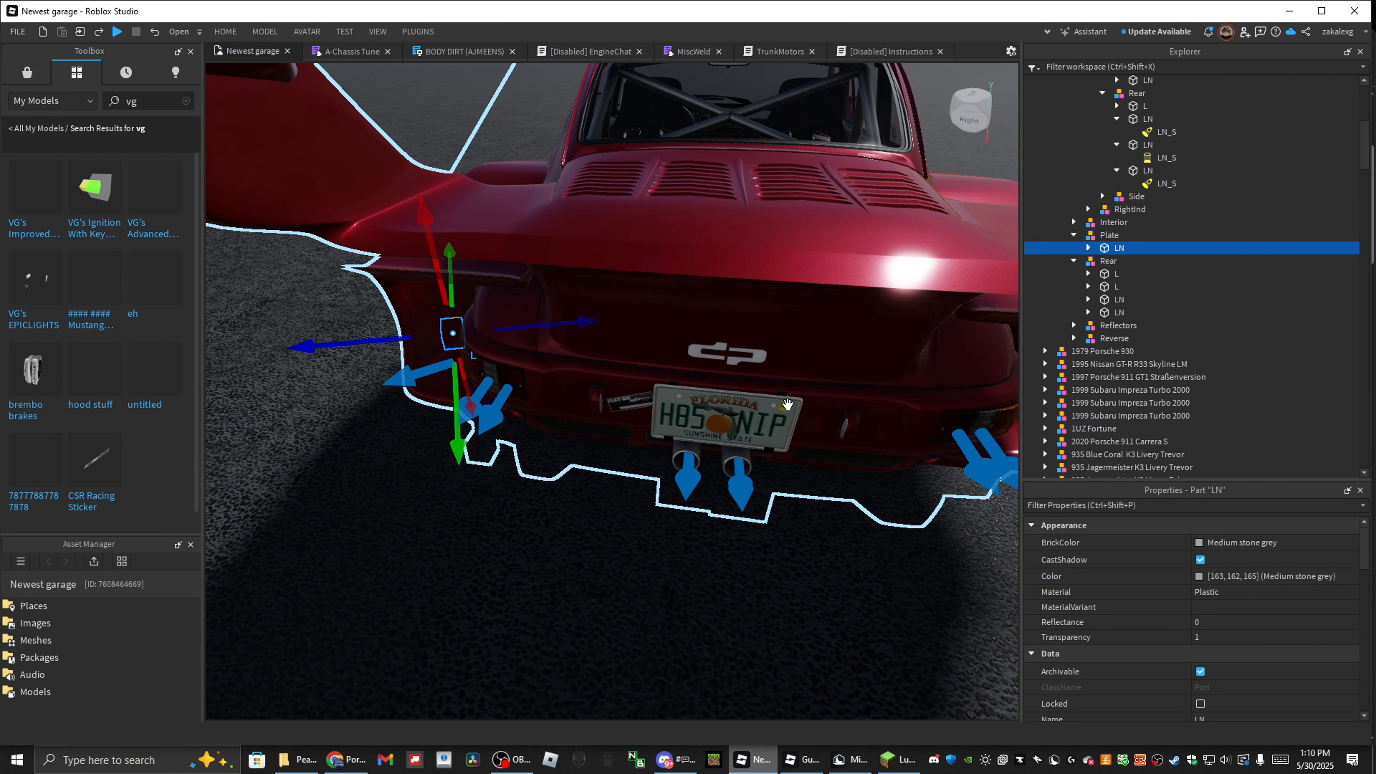
scroll(1267, 628, down, 5)
scroll(1262, 618, down, 4)
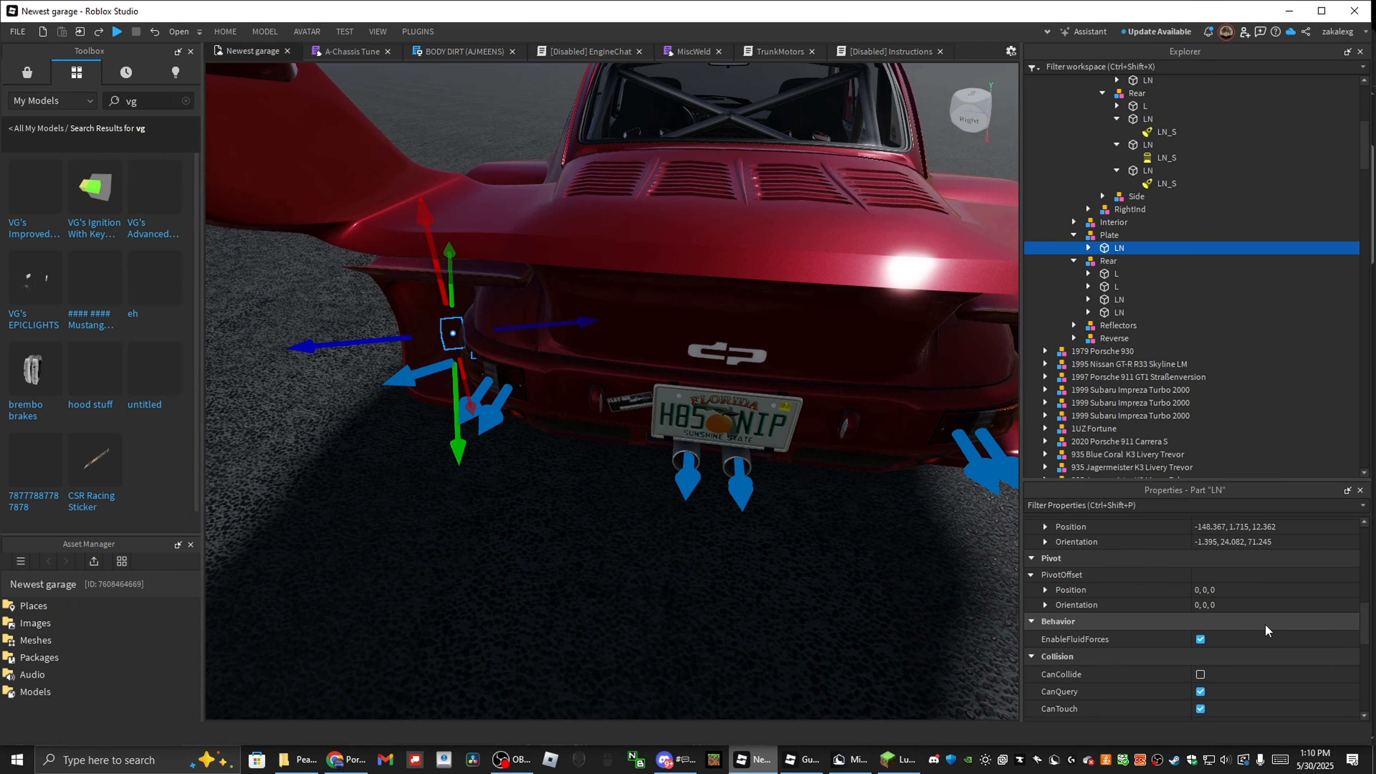
scroll(1247, 606, up, 7)
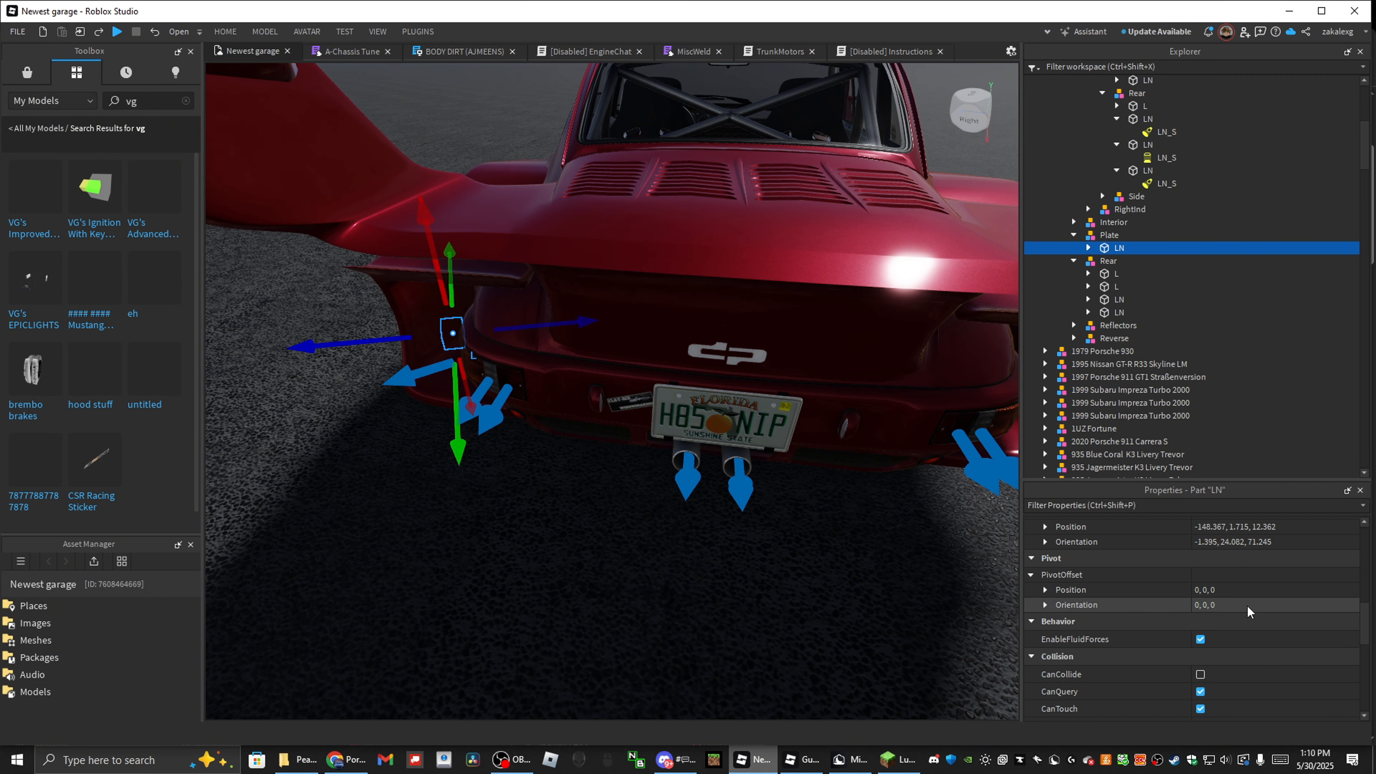
click(1228, 660)
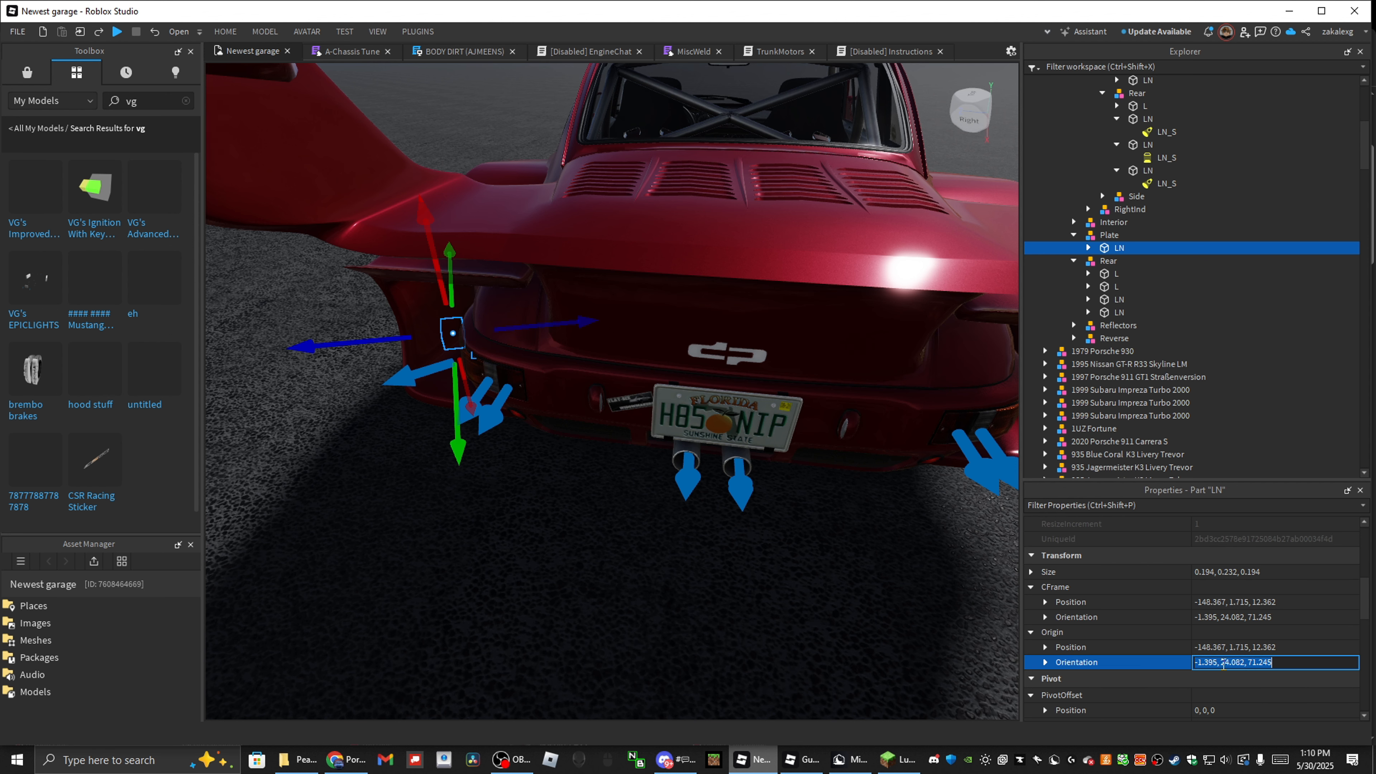
text(0)
key(Return)
- Move the Plate LN part sideways, inward and slightly down onto the small lamp beside the licence plate
drag(553, 342, 717, 357)
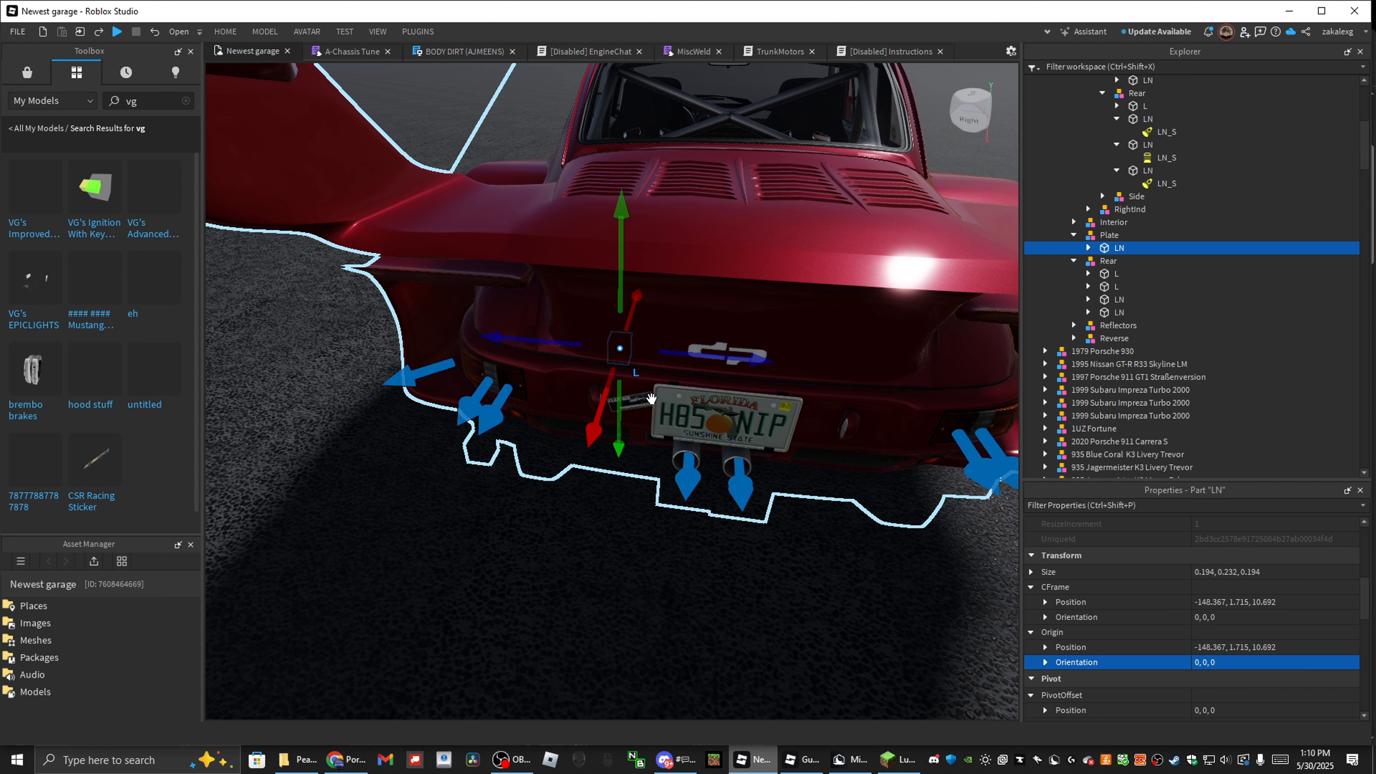
drag(600, 409, 588, 463)
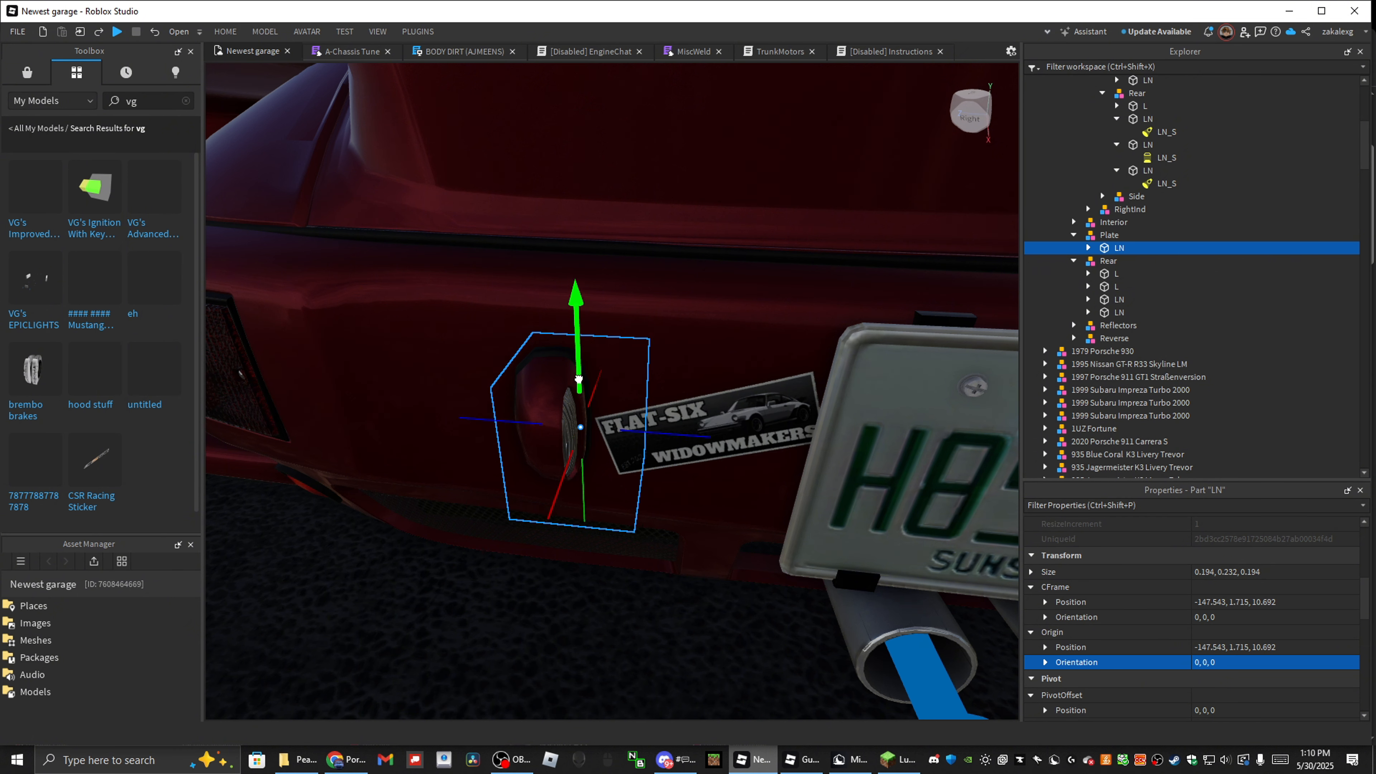
drag(579, 379, 580, 386)
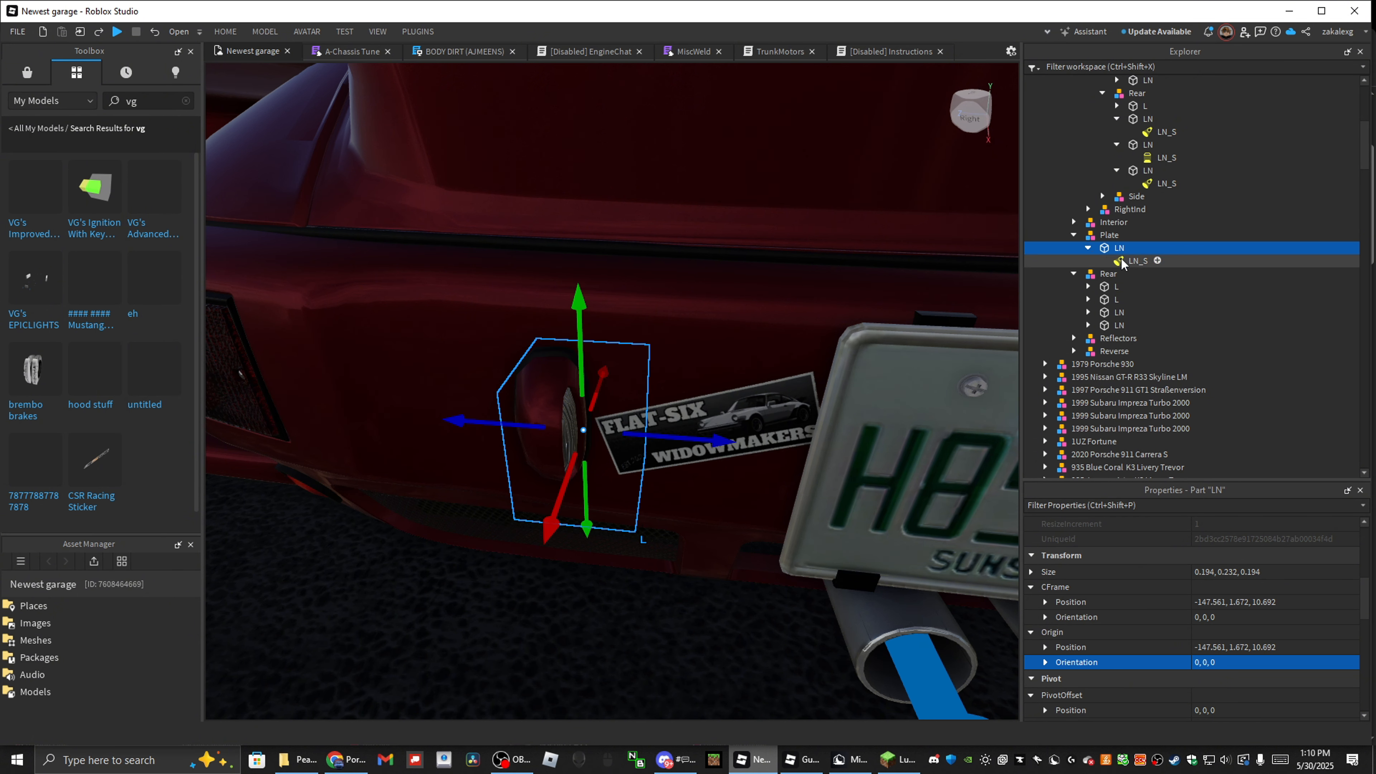
- Set the Plate LN_S spotlight's range to 1, angle to 54 and brightness to 40
click(1121, 261)
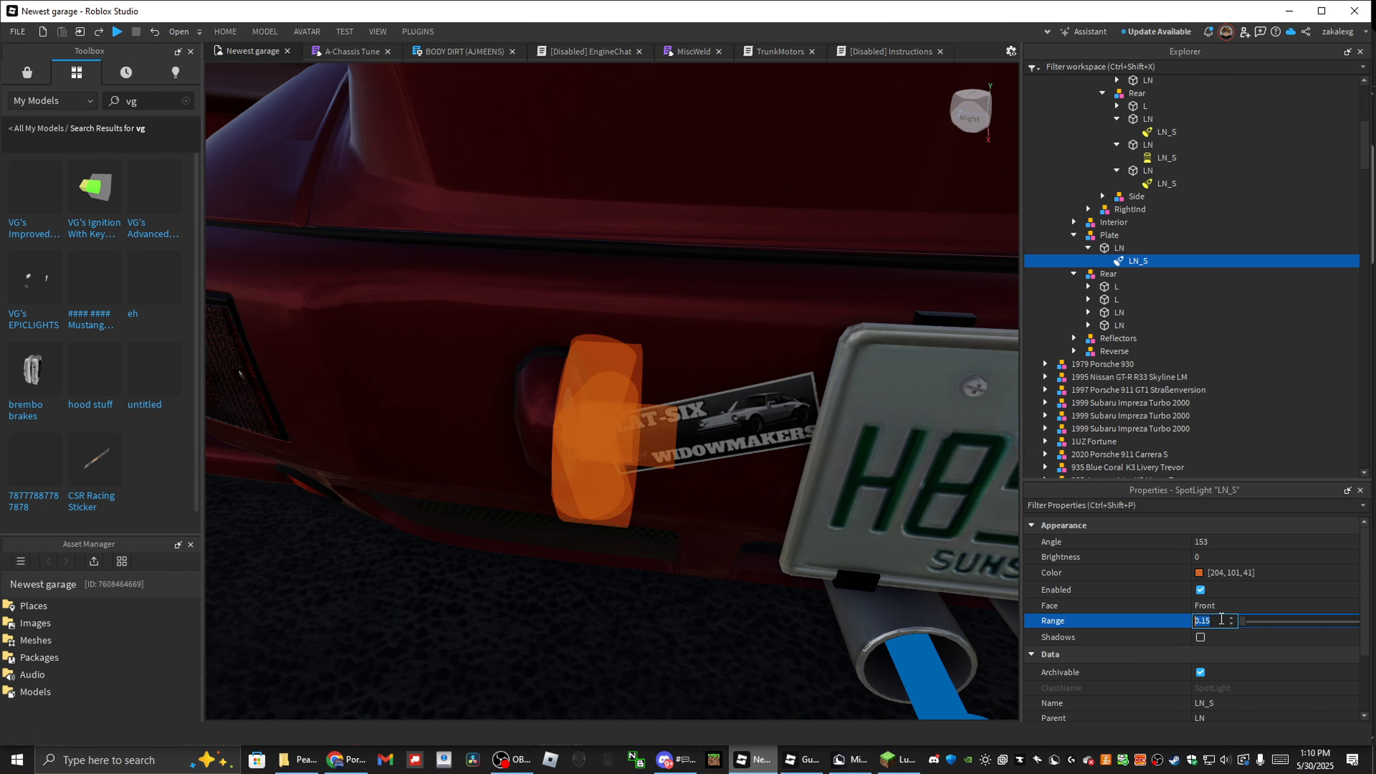
text(1)
scroll(709, 423, down, 4)
right_drag(710, 424, 707, 422)
scroll(706, 422, up, 3)
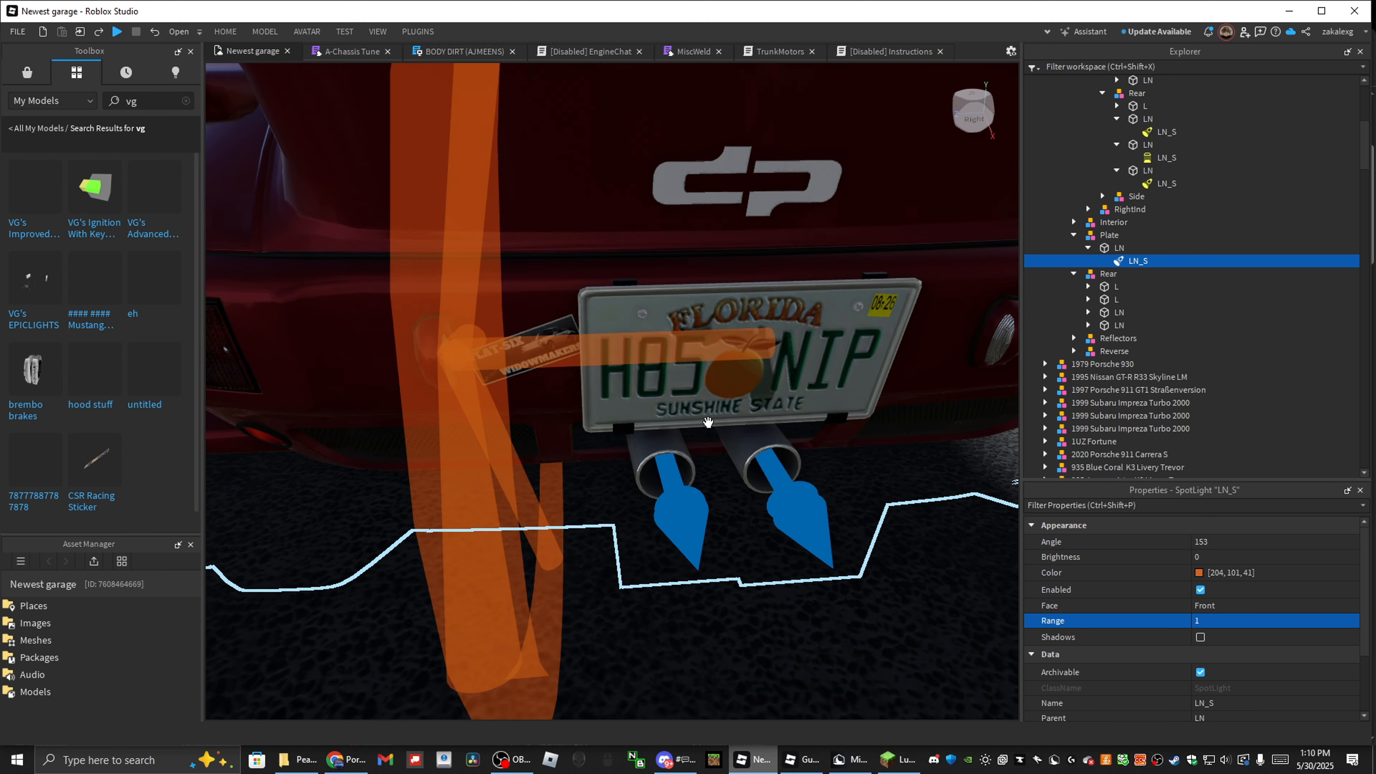
click(1248, 542)
mouse_move(1341, 548)
mouse_down()
mouse_move(1270, 549)
mouse_move(1353, 554)
mouse_up()
click(1199, 573)
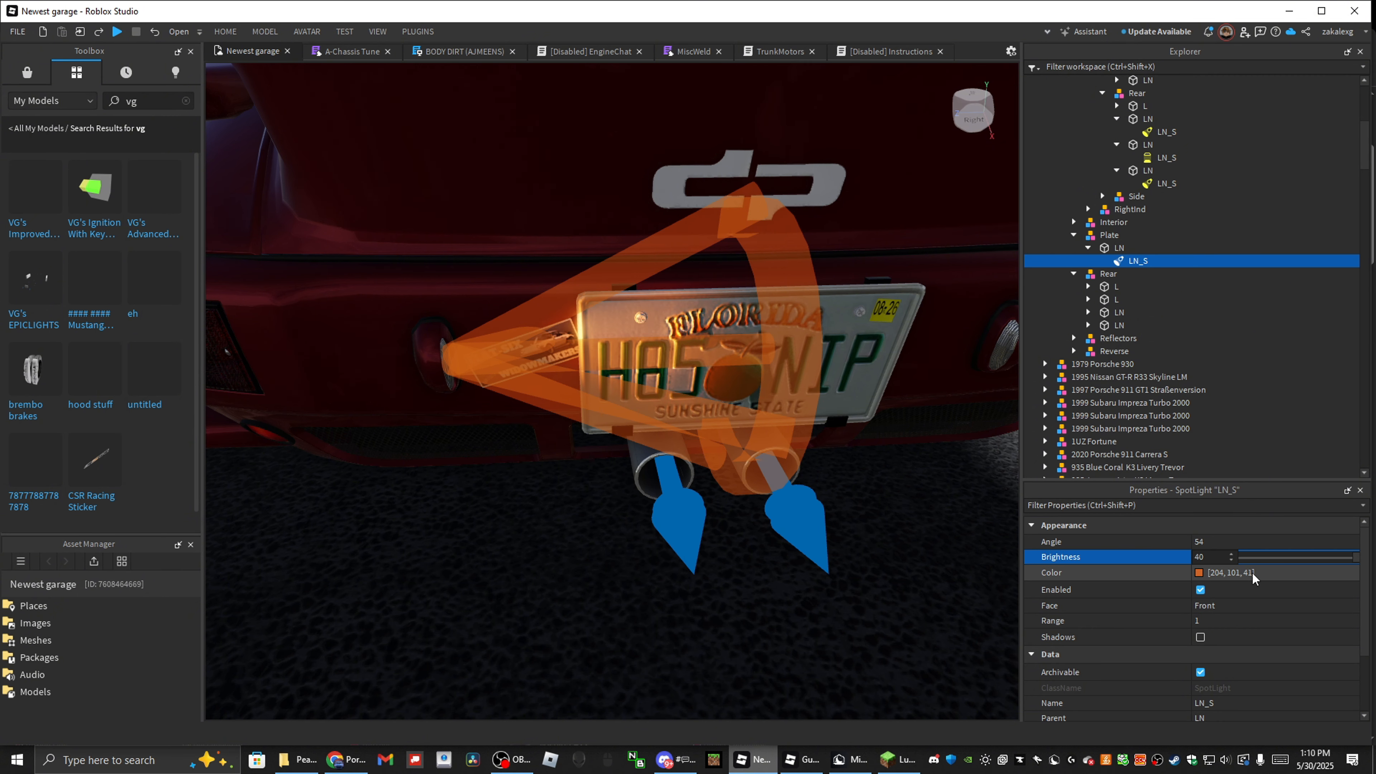
- Change the Plate LN_S spotlight's color to pale yellow 204, 200, 142
click(1198, 572)
drag(810, 331, 814, 344)
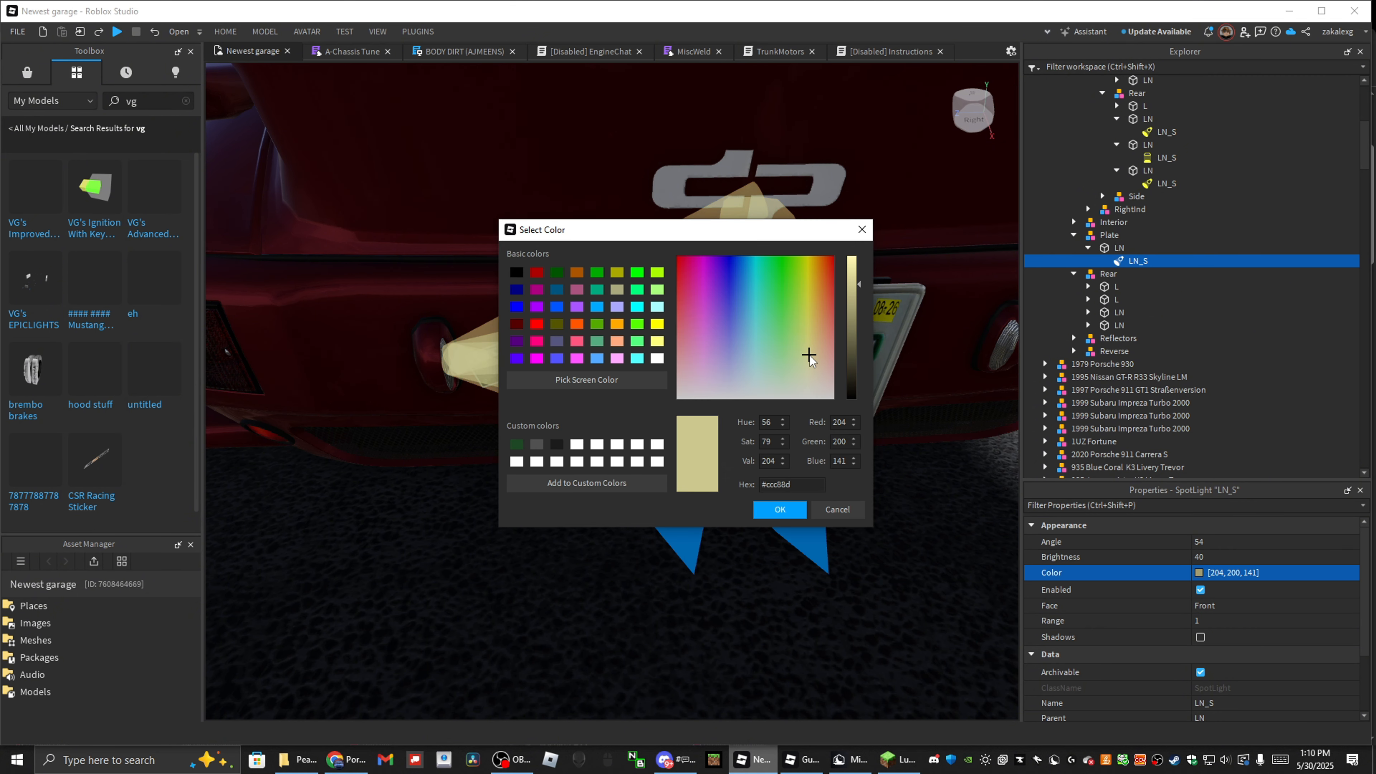
click(778, 509)
scroll(767, 504, up, 6)
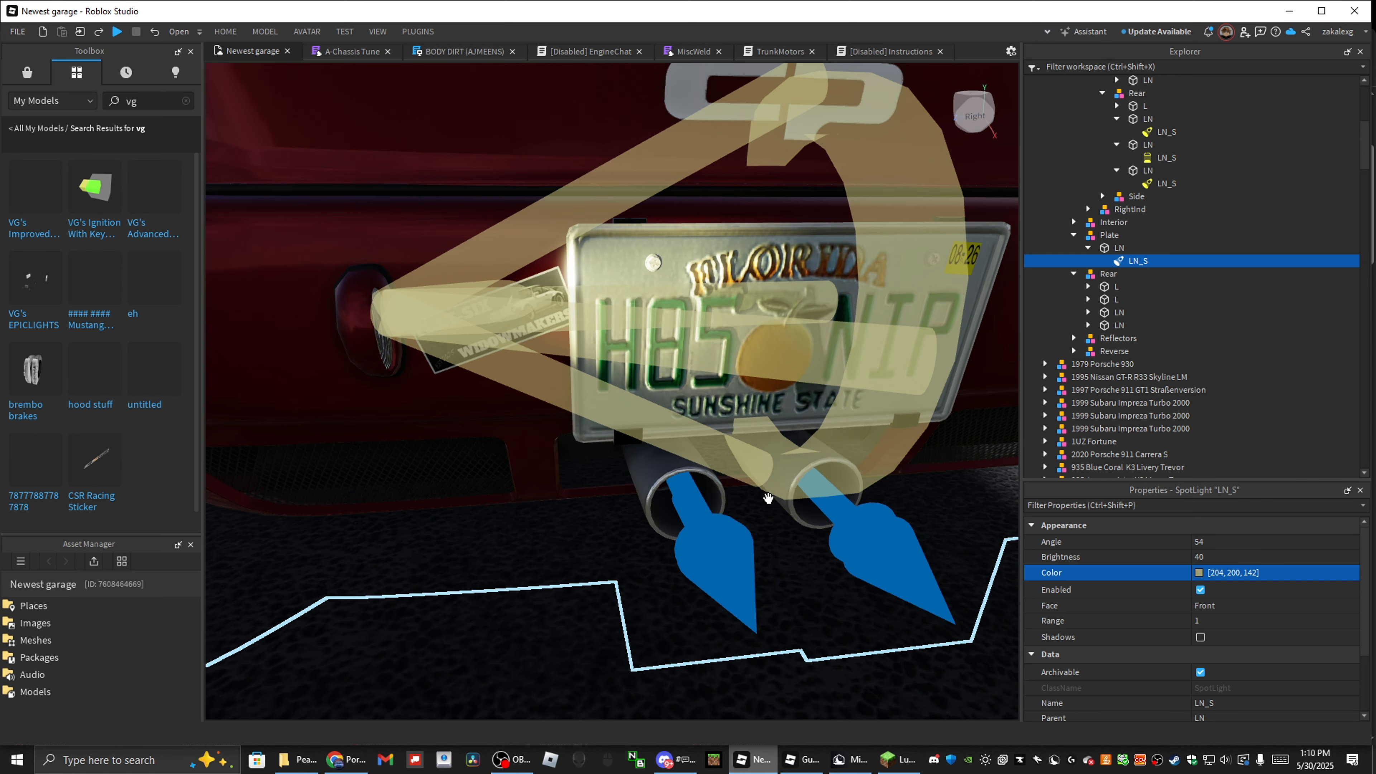
- Fine-tune the Plate LN part's depth, height and sideways position at the small lamp so its light falls across the licence plate
click(1118, 248)
right_drag(748, 368, 749, 369)
drag(626, 410, 582, 403)
drag(534, 284, 532, 311)
right_drag(530, 315, 498, 314)
key(d)
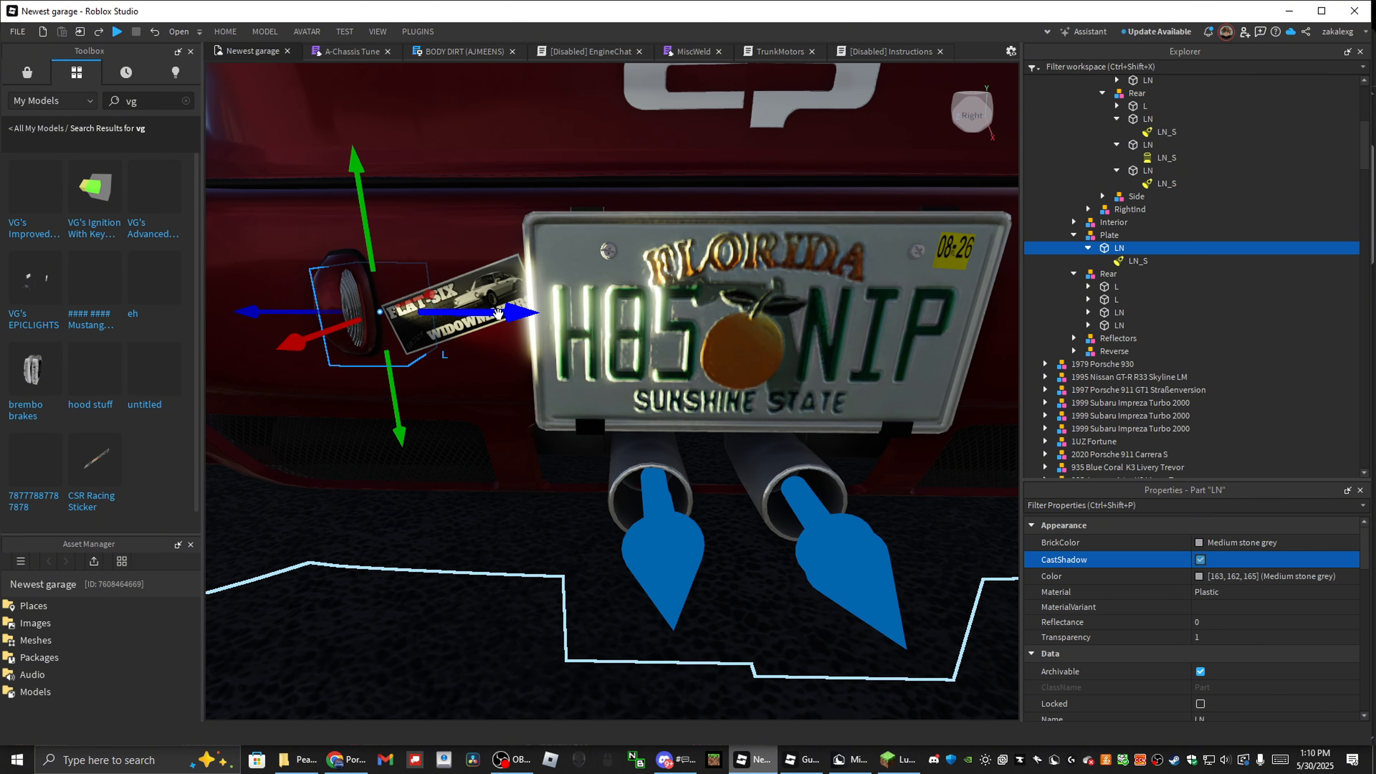
drag(471, 311, 449, 312)
right_drag(452, 294, 453, 293)
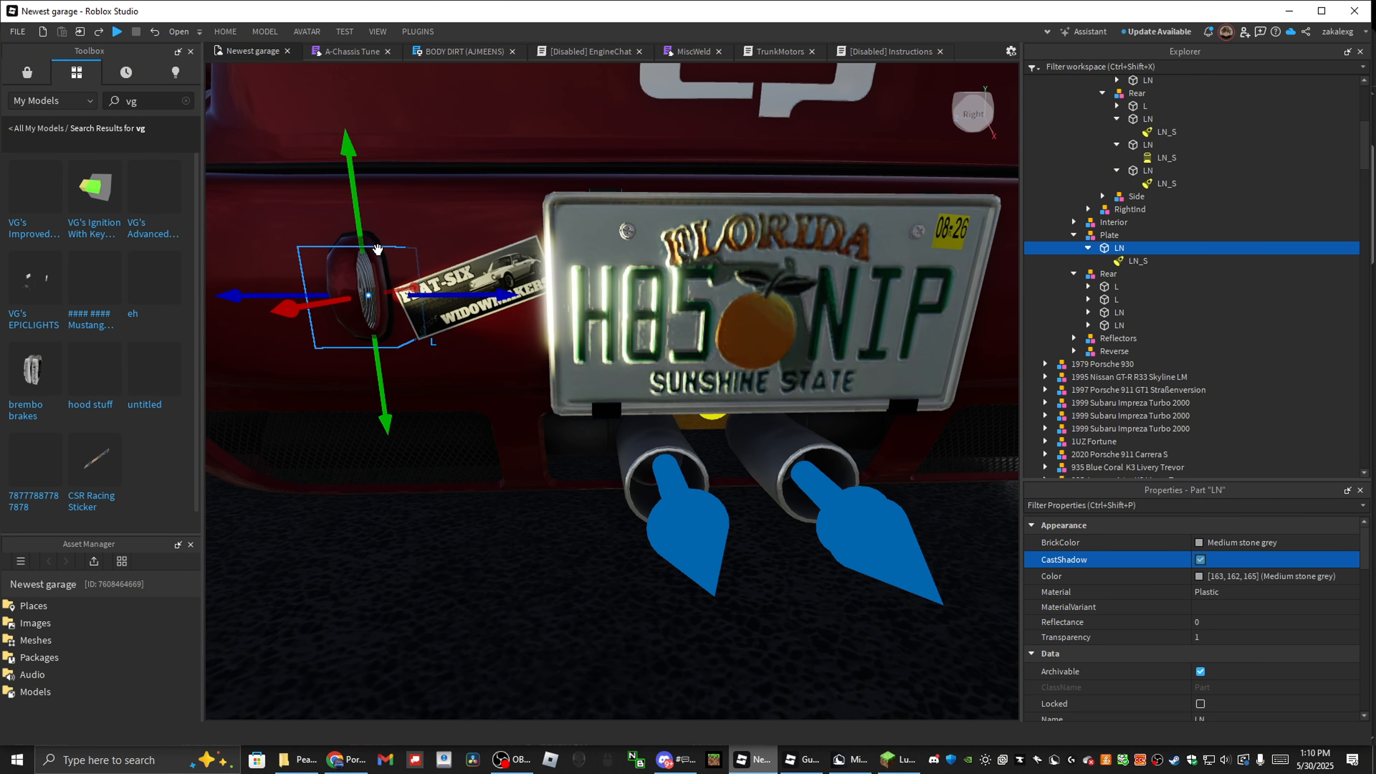
drag(360, 225, 360, 222)
- Set the Plate LN_S spotlight's range to 1.2, after trying 1.5
click(1128, 264)
right_drag(899, 368, 903, 365)
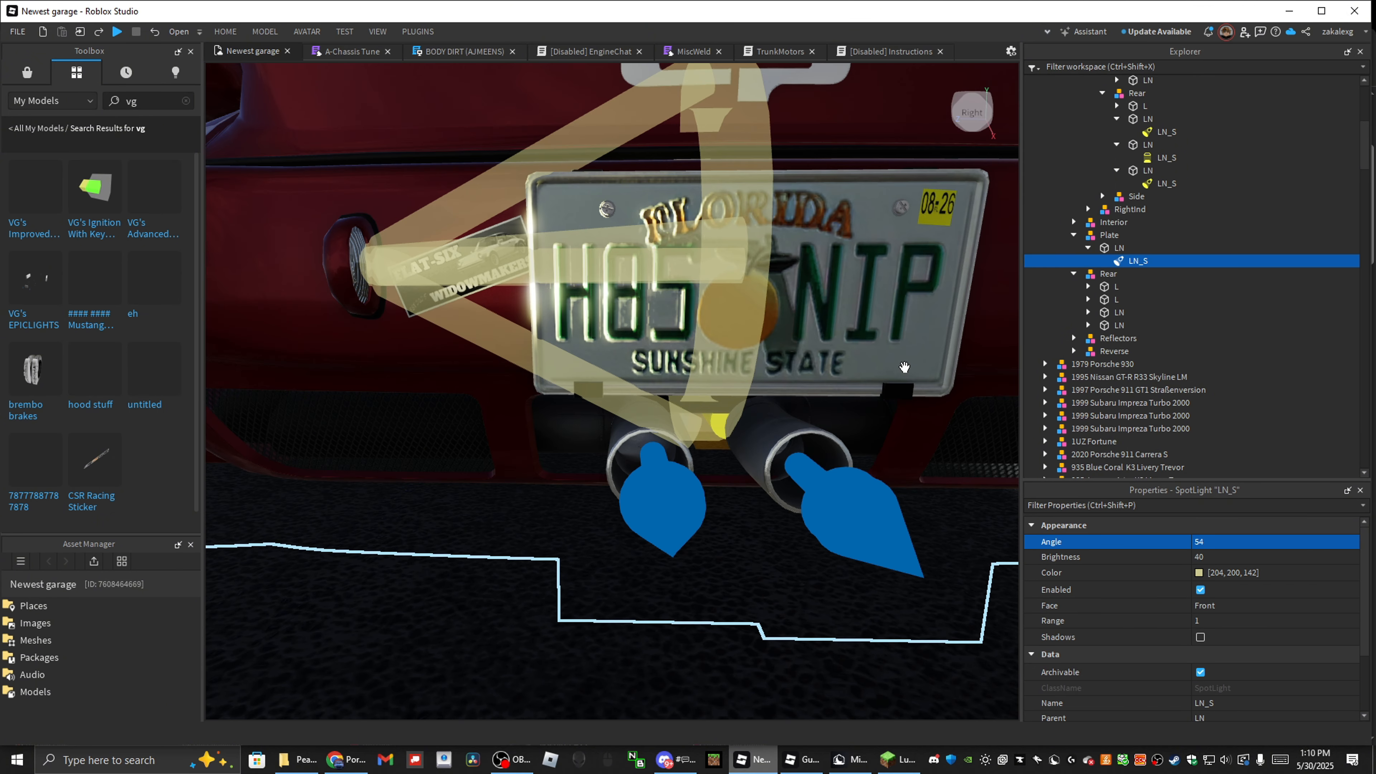
scroll(903, 365, down, 2)
click(1206, 620)
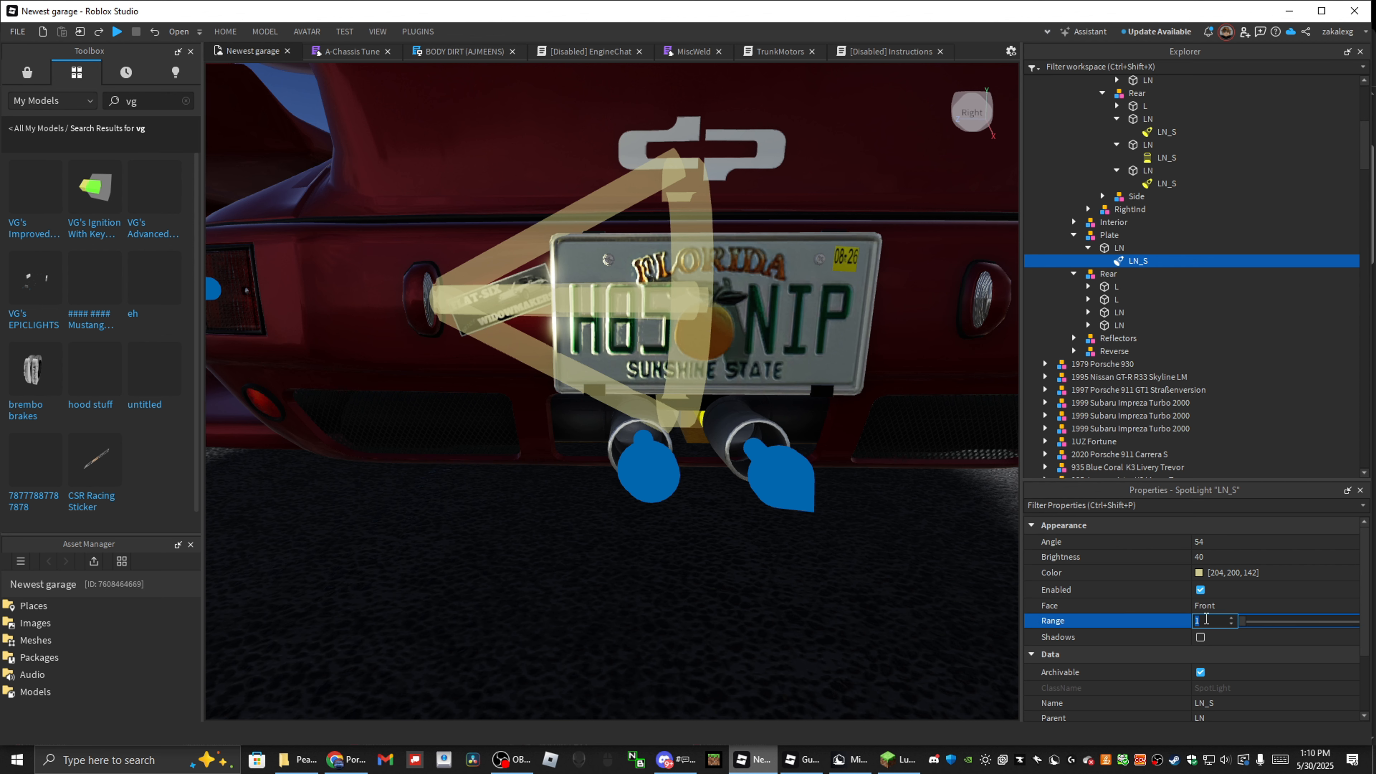
text(.5)
key(Return)
scroll(916, 535, down, 5)
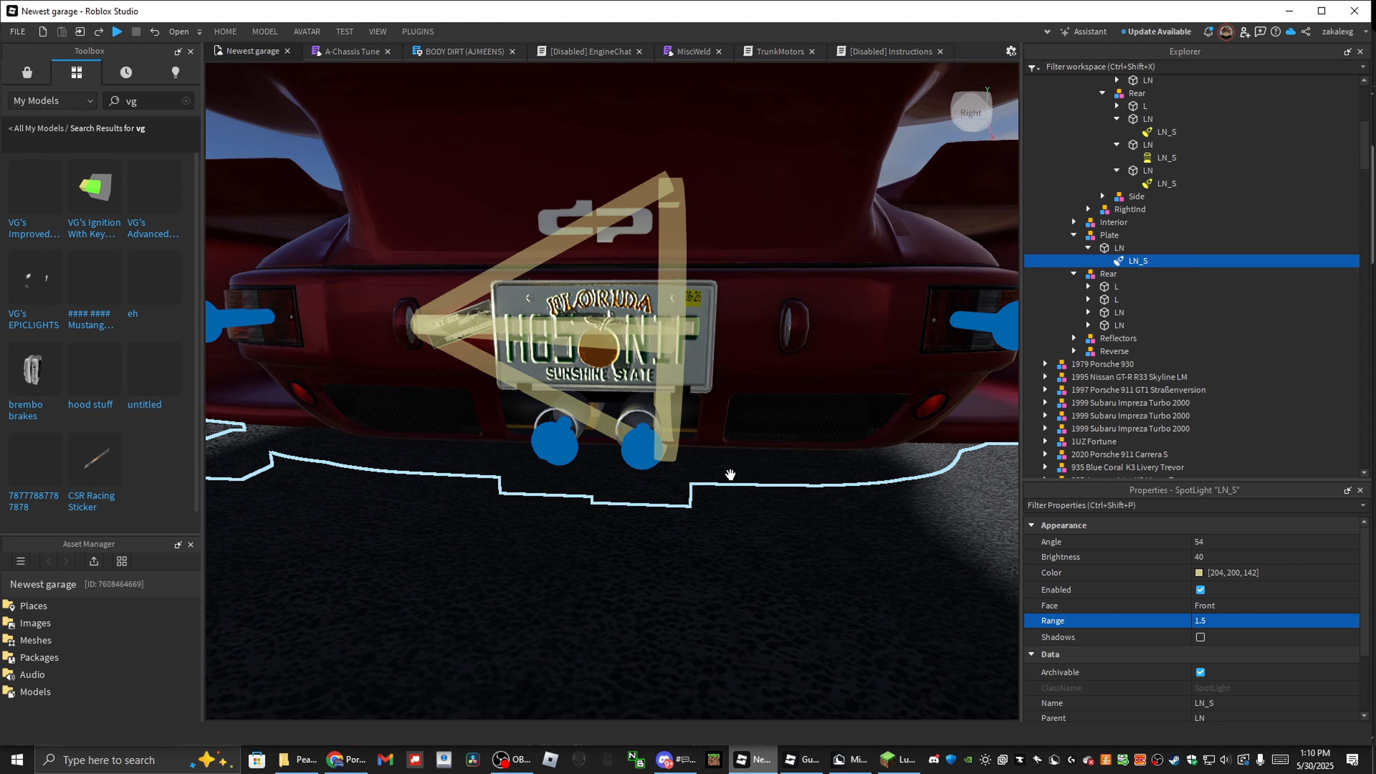
key(BackSpace)
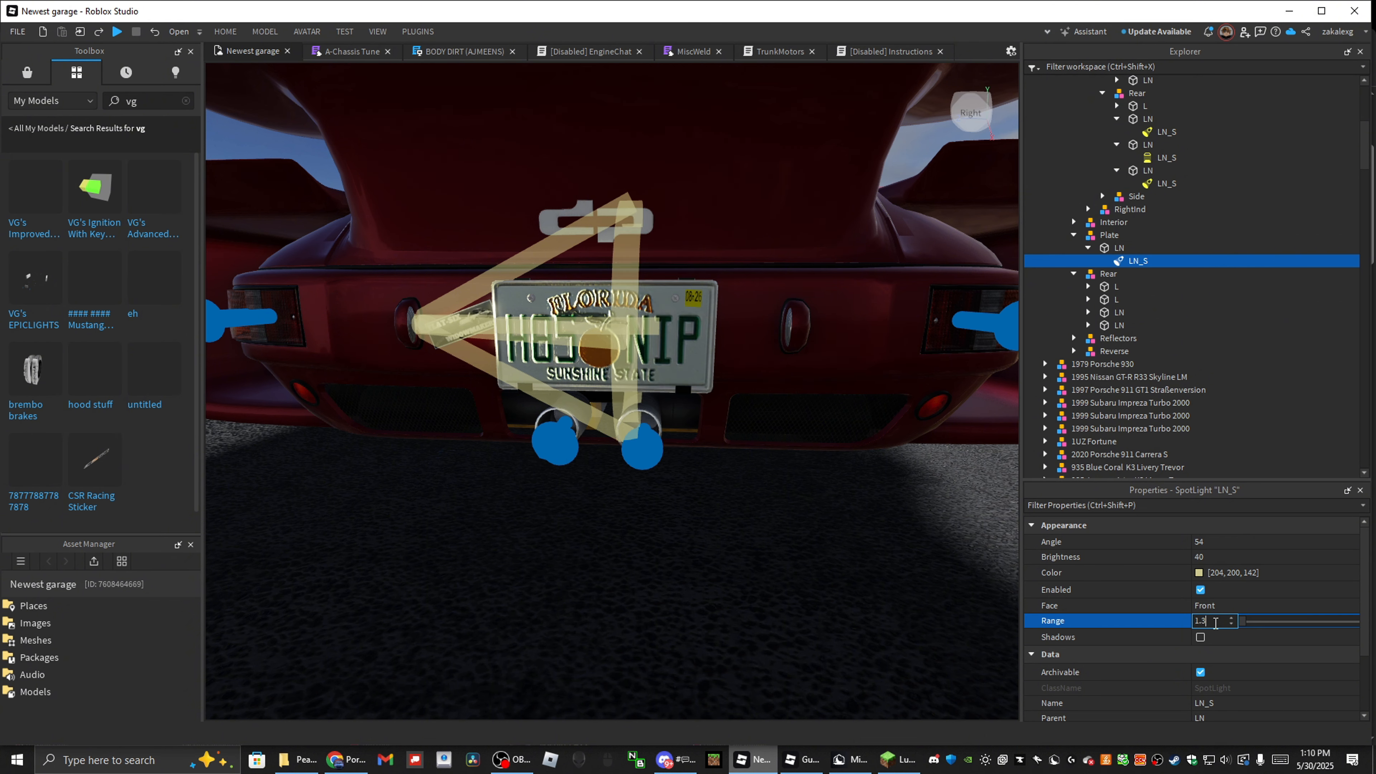
text(2)
right_drag(796, 523, 920, 546)
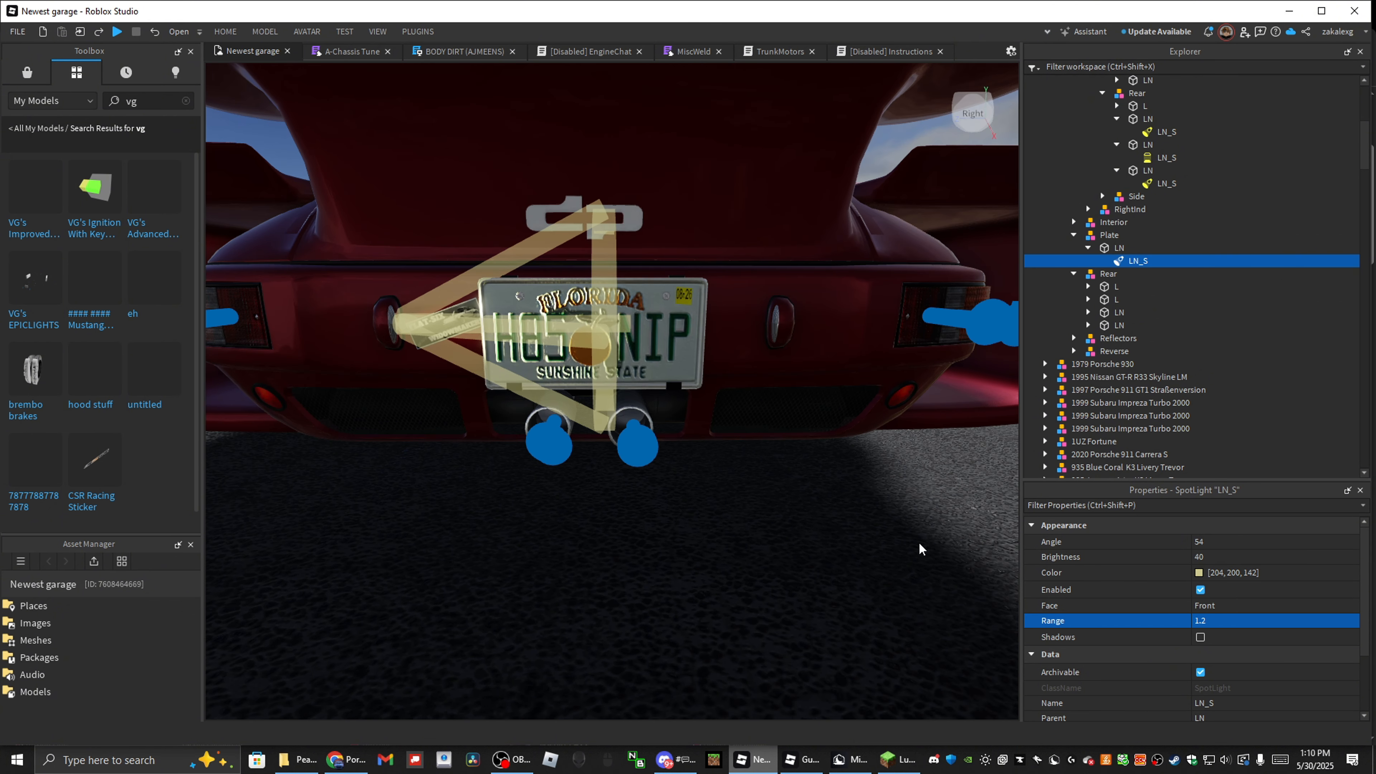
- Widen the Plate LN_S spotlight's angle to 63
click(1252, 542)
drag(1278, 542, 1285, 541)
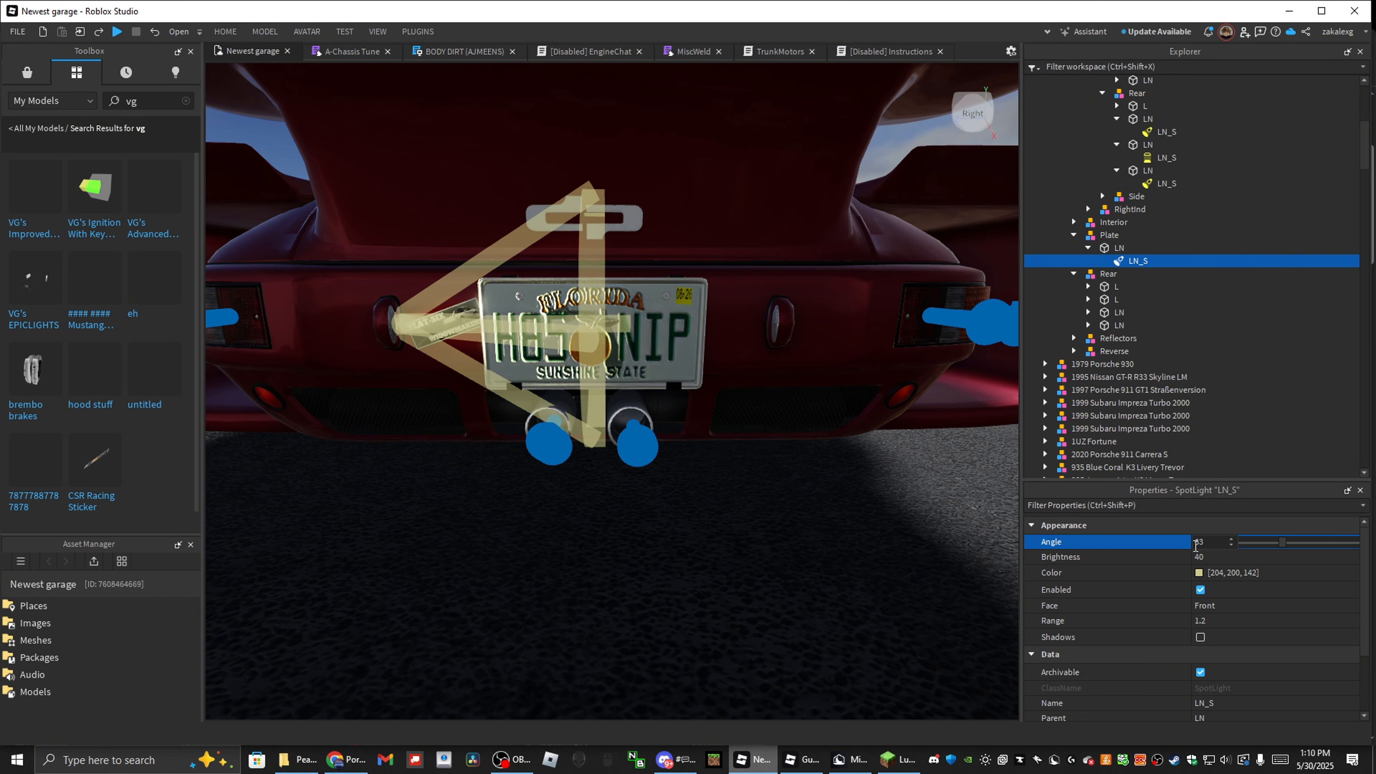
click(881, 574)
right_drag(881, 574, 880, 573)
- Rotate the Plate LN part slightly at its small lamp so its light aims across the licence plate
click(1140, 248)
right_drag(781, 478, 780, 478)
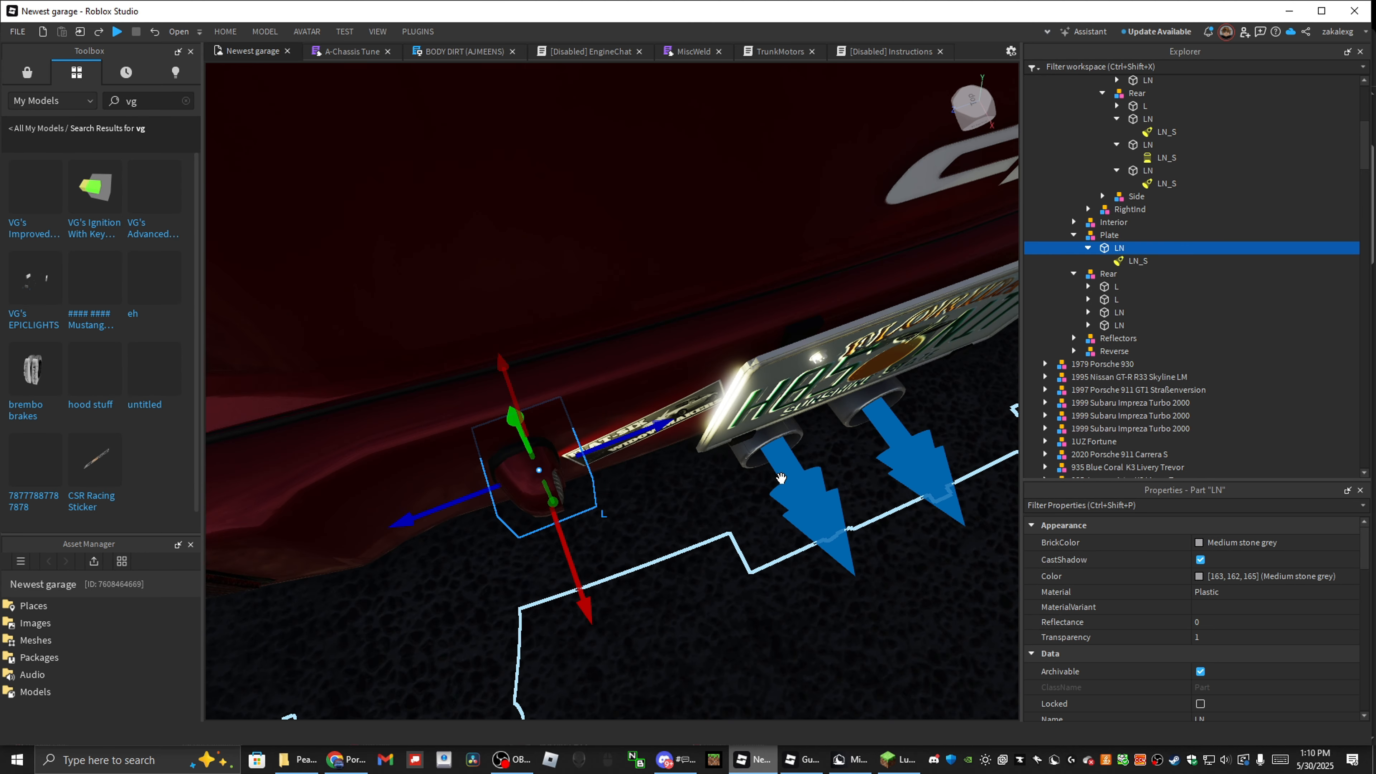
click(218, 34)
click(188, 77)
drag(610, 541, 610, 551)
click(265, 31)
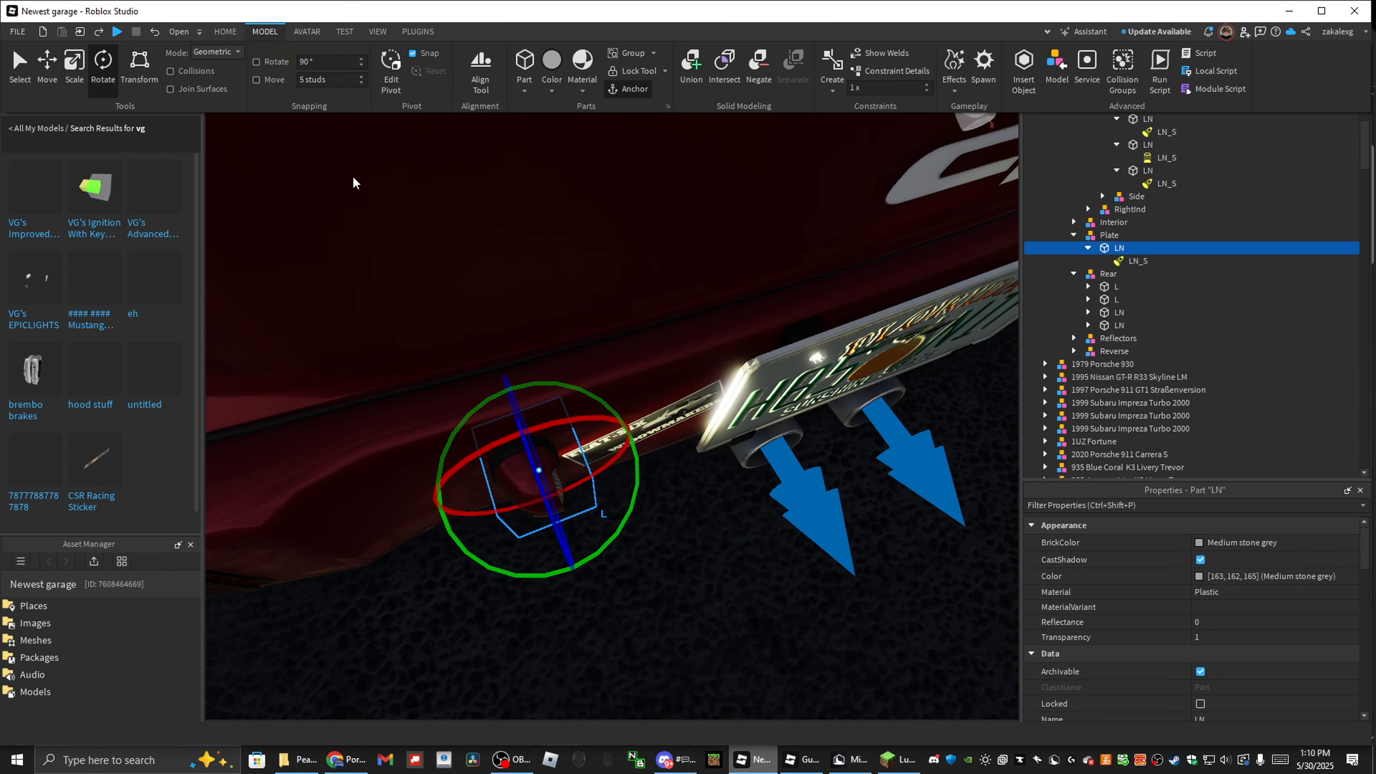
right_drag(353, 183, 353, 184)
drag(630, 539, 627, 541)
right_drag(628, 541, 629, 545)
key(s)
key(w)
- Duplicate the Plate LN part, turn the copy to face the plate and move it to the small lamp on the opposite side
key(ctrl+d)
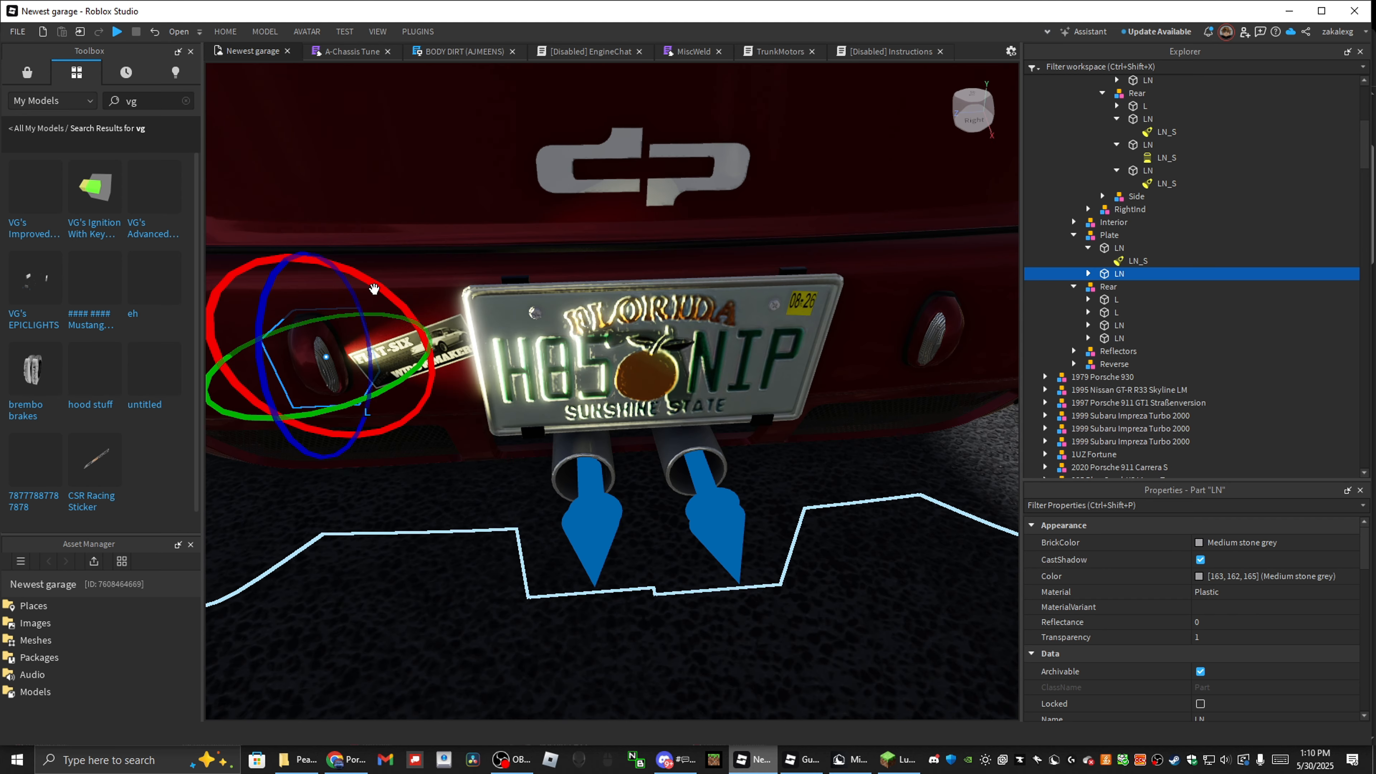
drag(377, 296, 265, 440)
key(ctrl+z)
click(225, 34)
click(141, 68)
right_drag(386, 271, 386, 271)
drag(428, 362, 793, 390)
key(d)
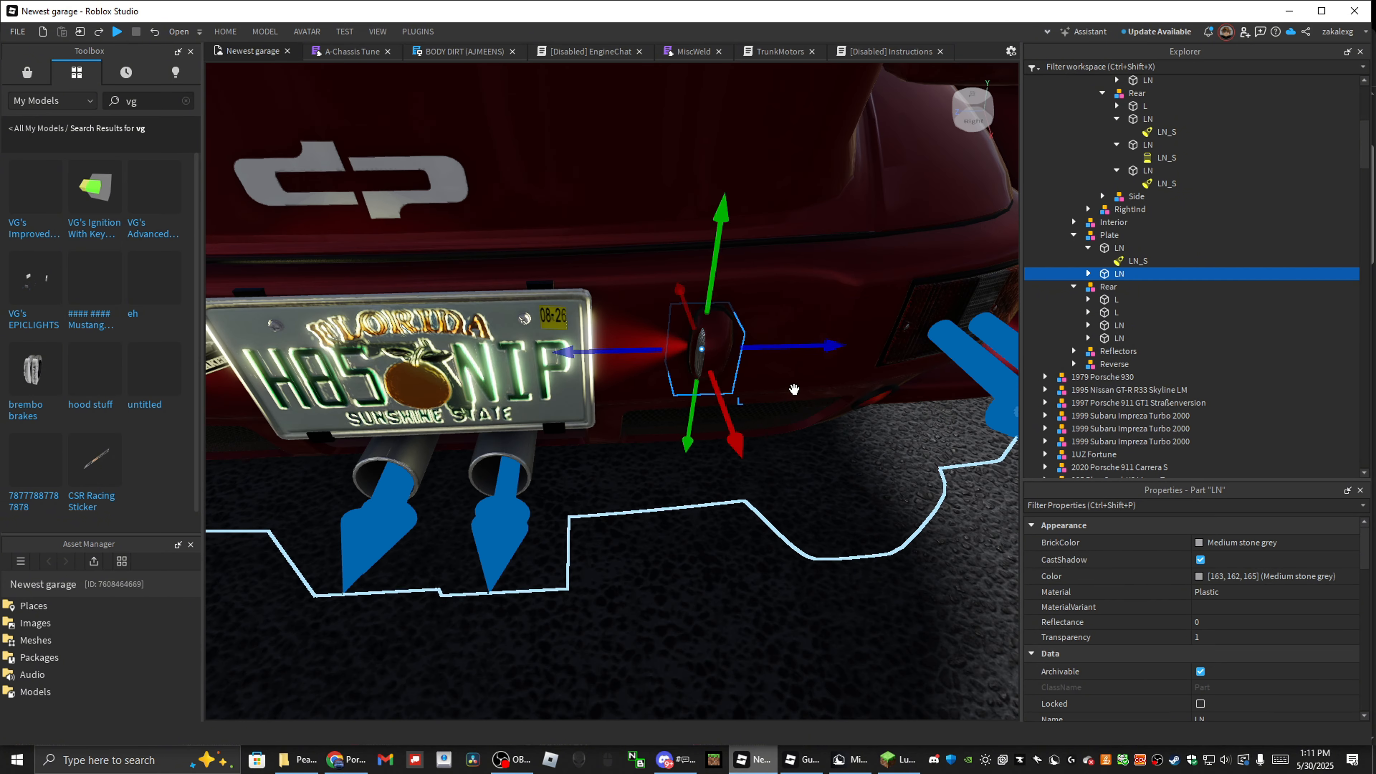
key(s)
right_drag(793, 390, 791, 382)
key(w)
click(791, 383)
key(s)
key(w)
- Duplicate the original Plate LN part and move the copy a short way from the lamp toward the licence plate
click(1104, 252)
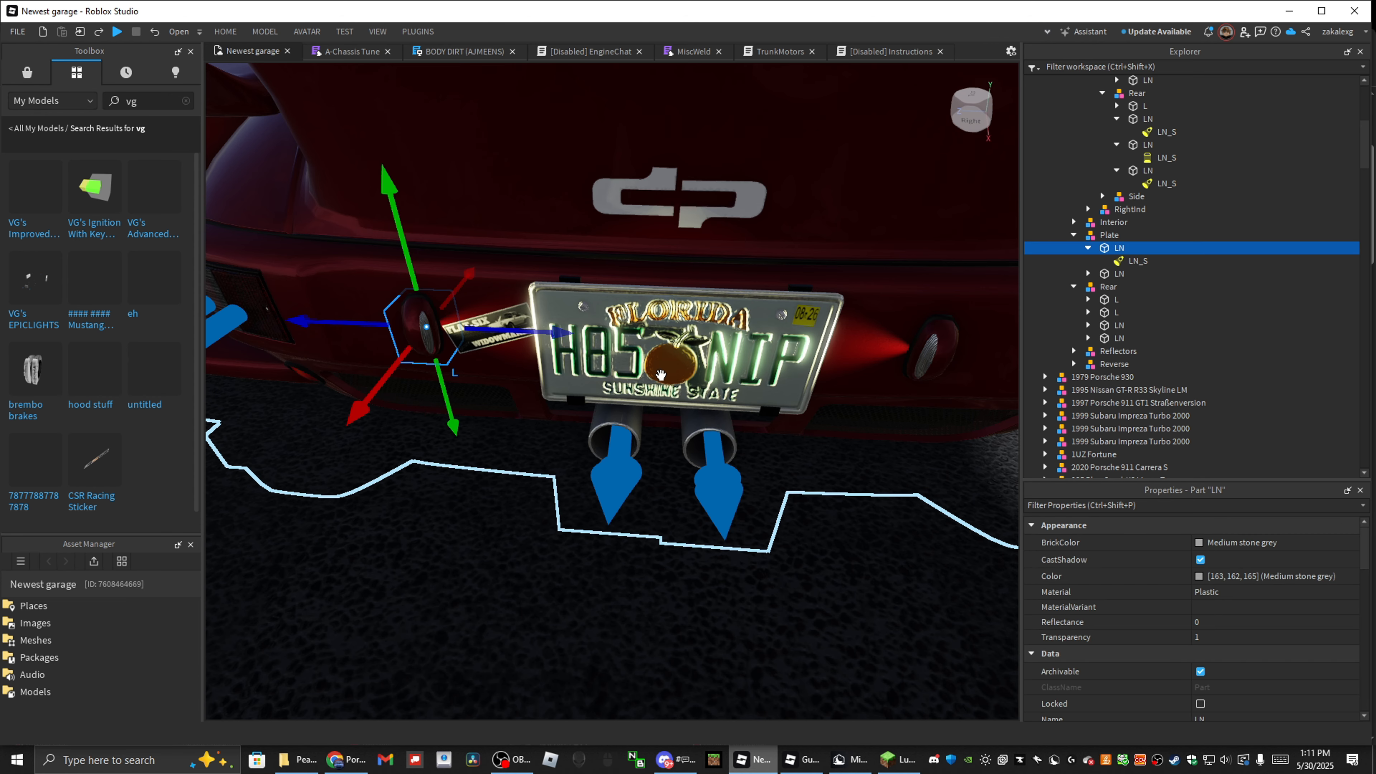
right_drag(660, 375, 658, 374)
key(w)
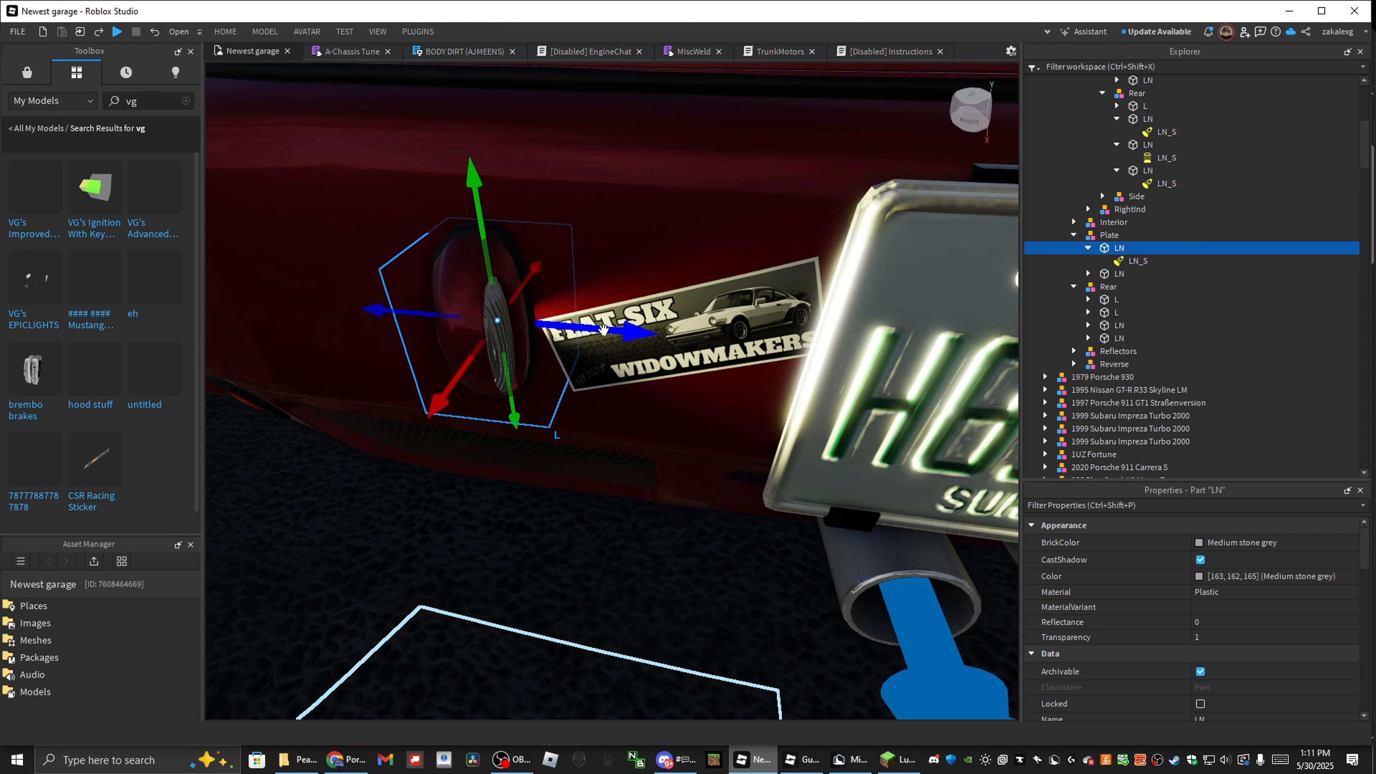
key(ctrl+d)
drag(603, 329, 723, 353)
- Rotate the newest LN copy about half a turn so that it faces back at the small lamp
click(221, 33)
click(193, 69)
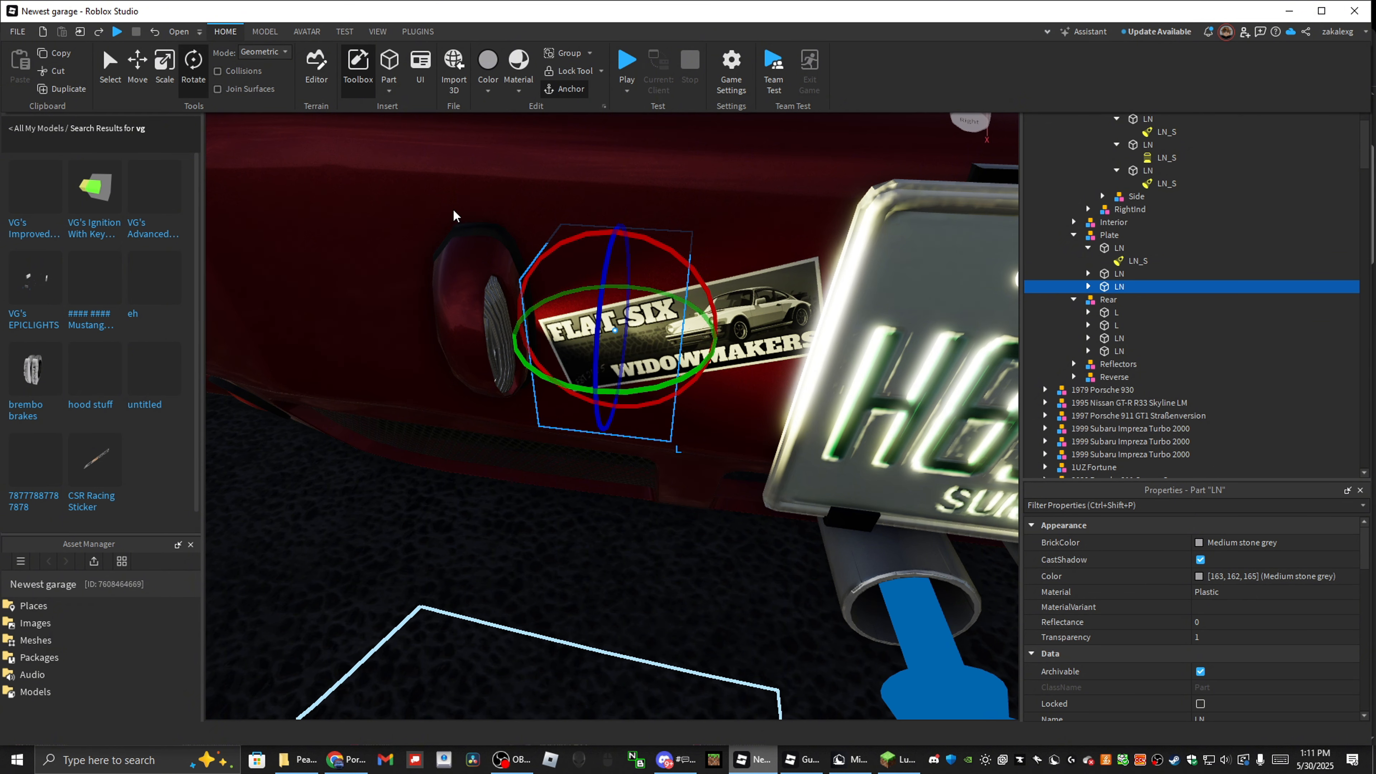
right_drag(477, 223, 473, 224)
drag(704, 241, 576, 393)
right_drag(576, 394, 574, 395)
key(e)
drag(499, 505, 533, 494)
right_drag(536, 477, 537, 470)
key(q)
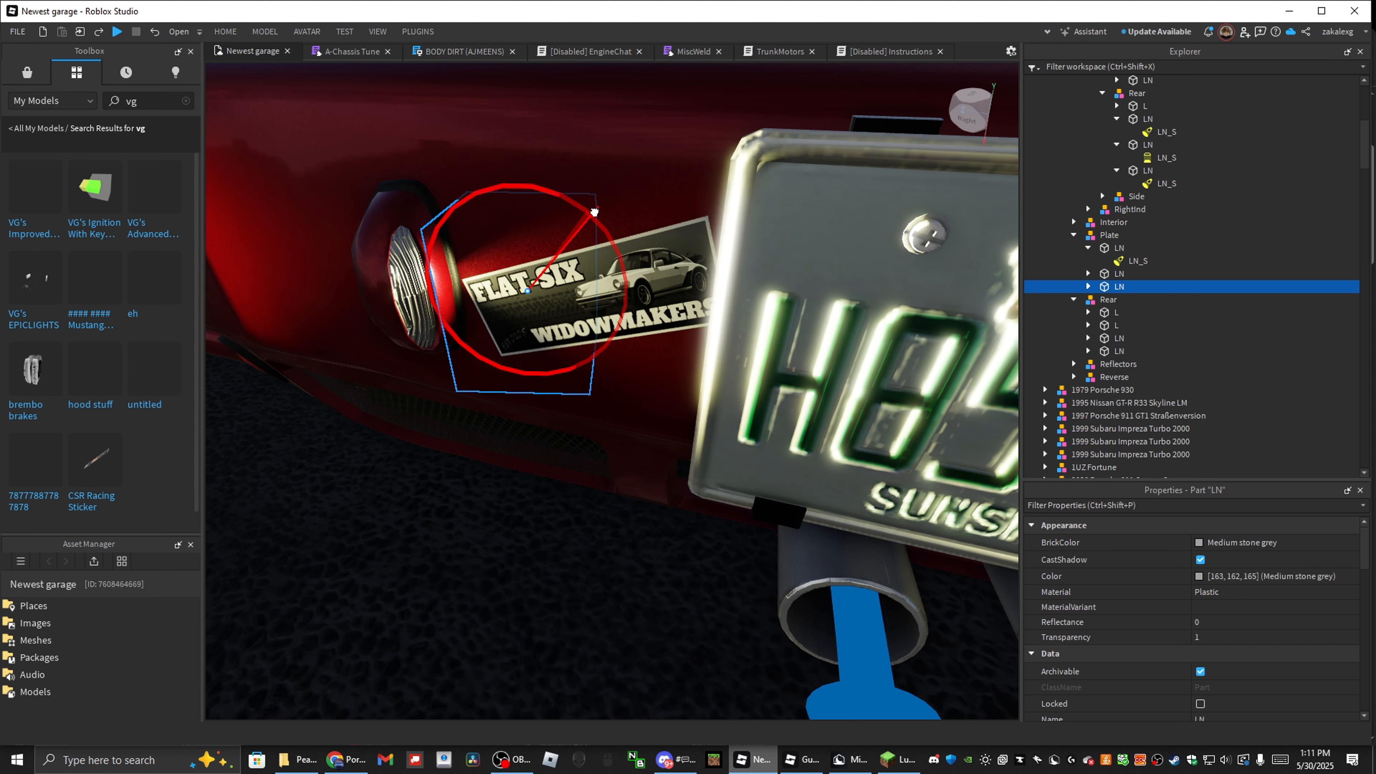
- Set the range of the newest LN copy's LN_S spotlight to 0.2
click(1087, 287)
click(1136, 300)
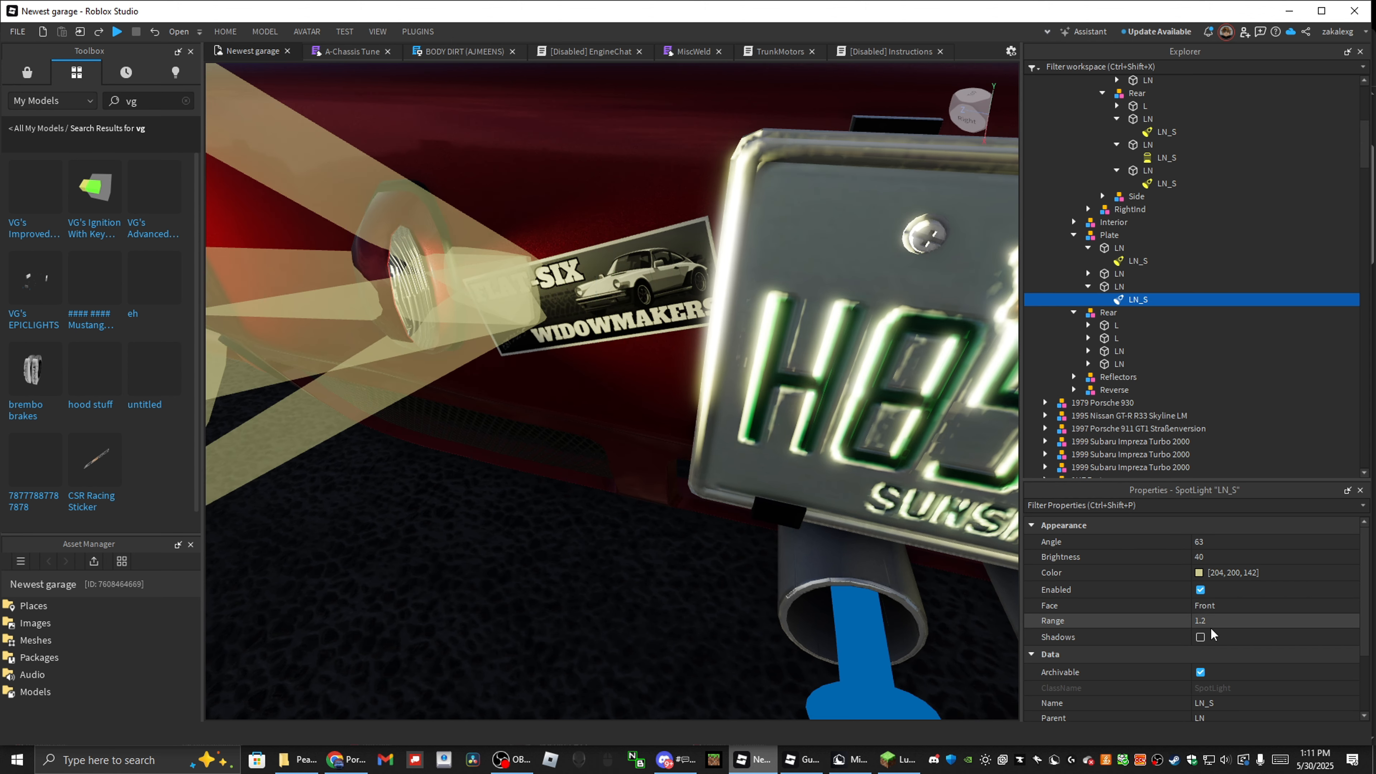
text(0.2)
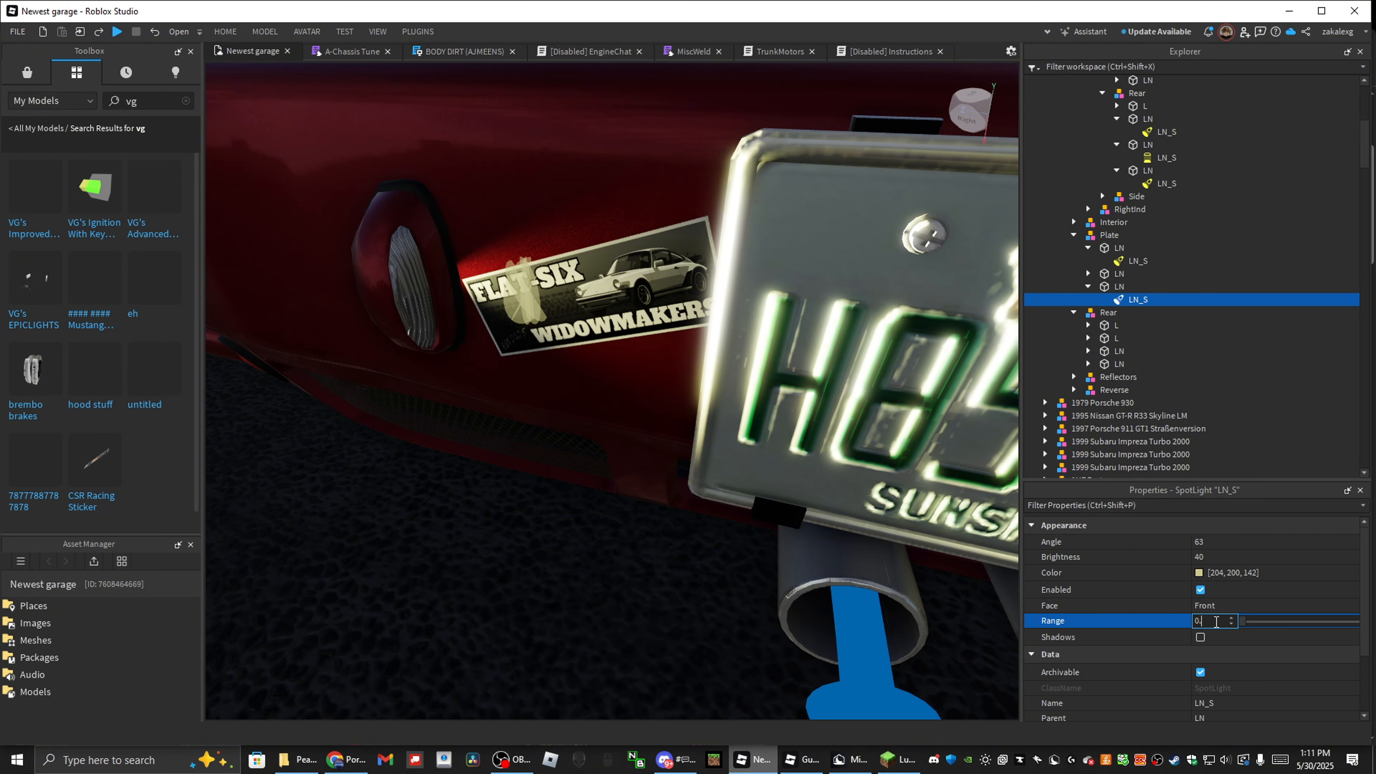
click(678, 523)
right_drag(679, 522, 678, 522)
key(s)
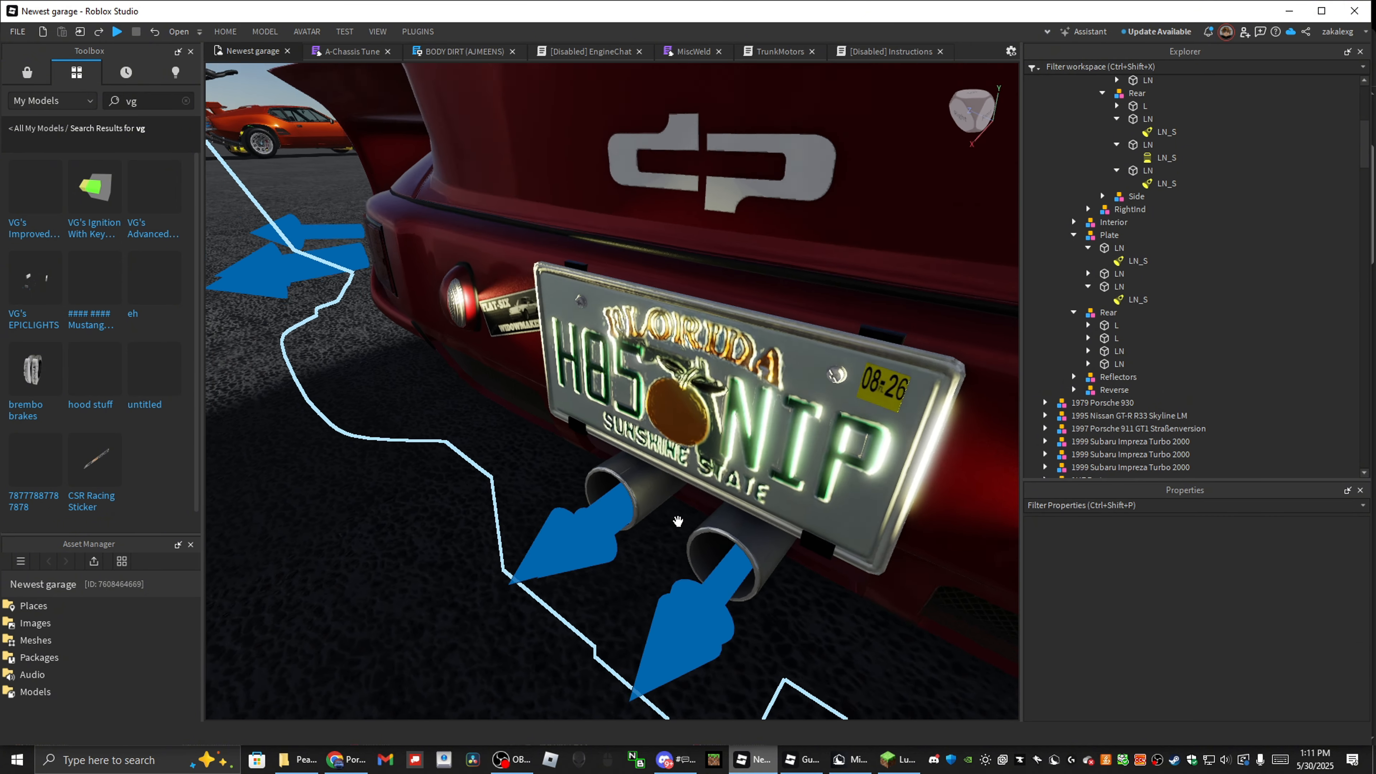
- Fine-tune the rotation of the short-range LN part so its light falls on the small lamp
key(w)
click(1105, 287)
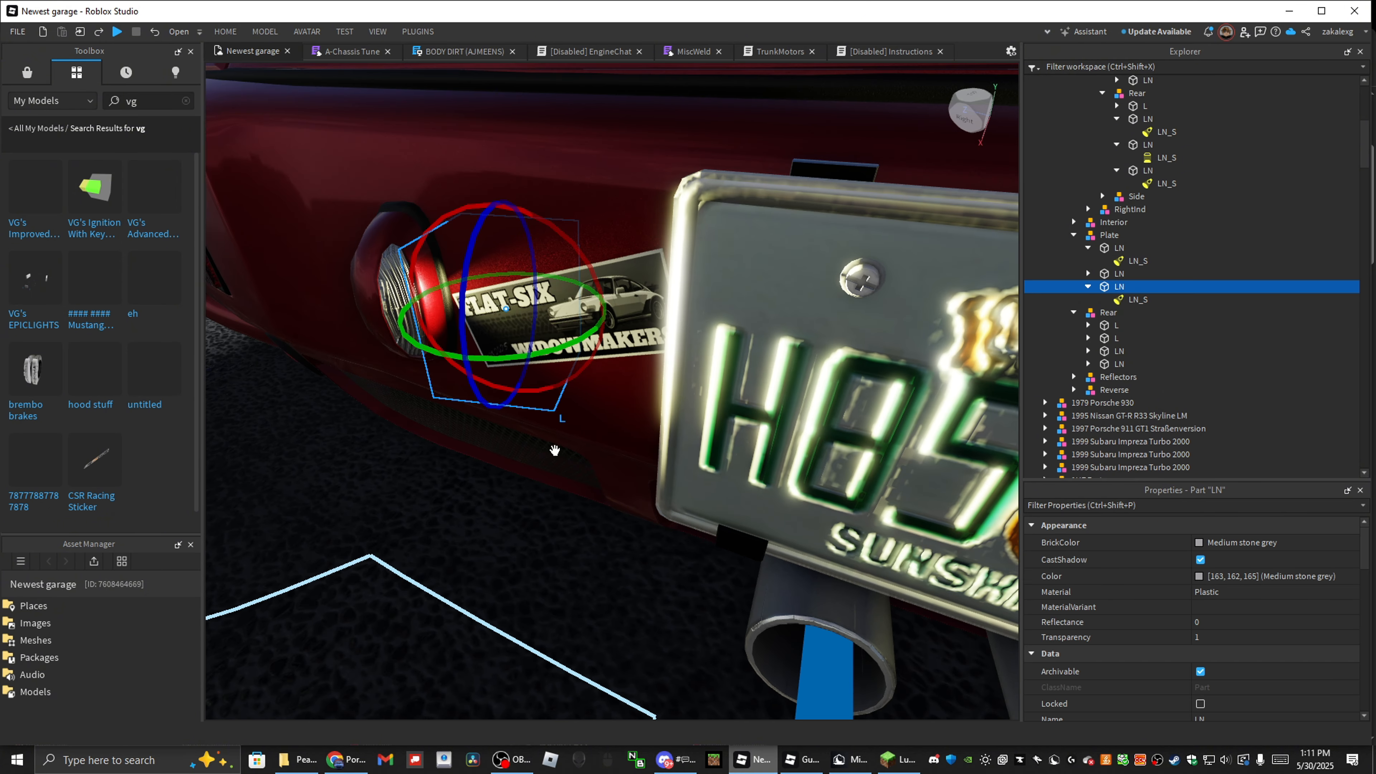
drag(552, 353, 563, 346)
click(564, 346)
key(s)
right_drag(564, 346, 563, 346)
key(a)
key(s)
key(w)
- Duplicate the short-range LN part and reset the copy's orientation to 0, 0, 0
click(1118, 287)
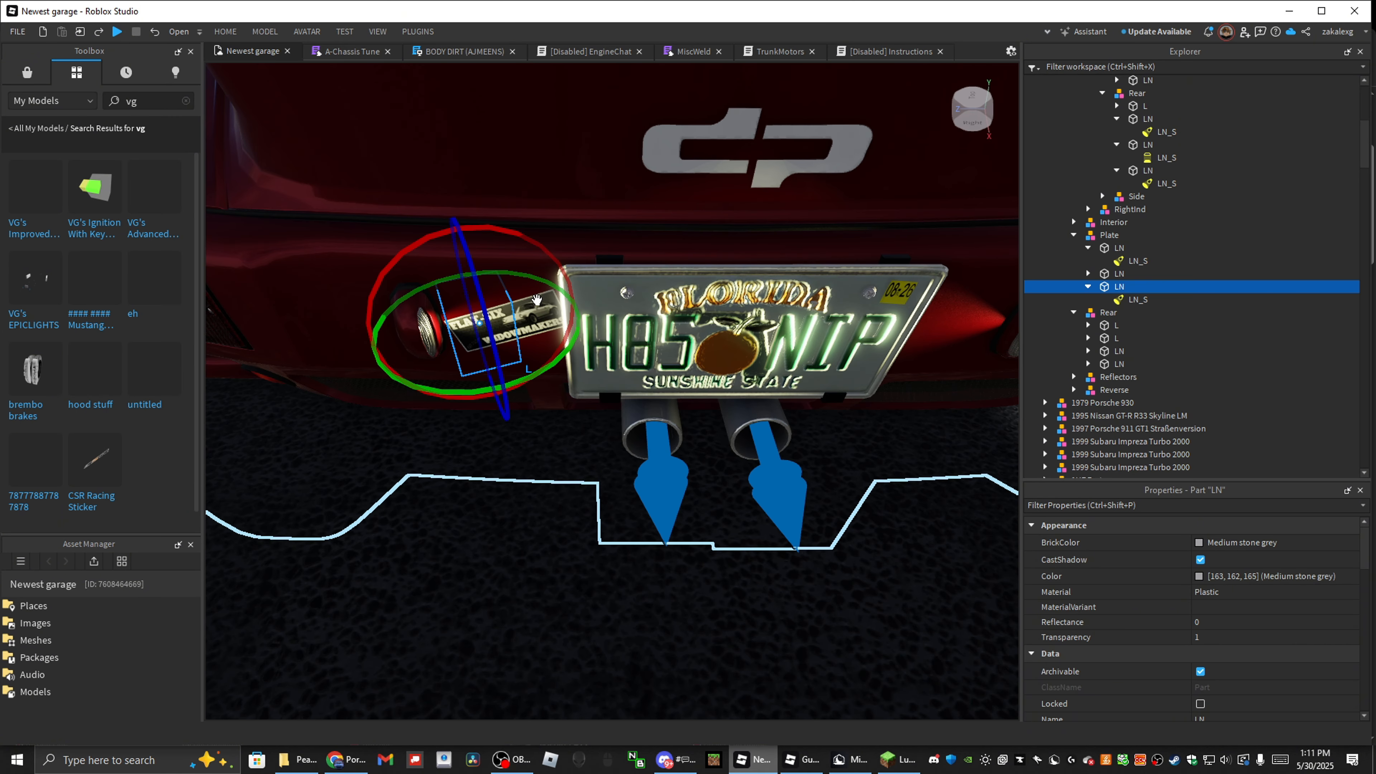
key(ctrl+d)
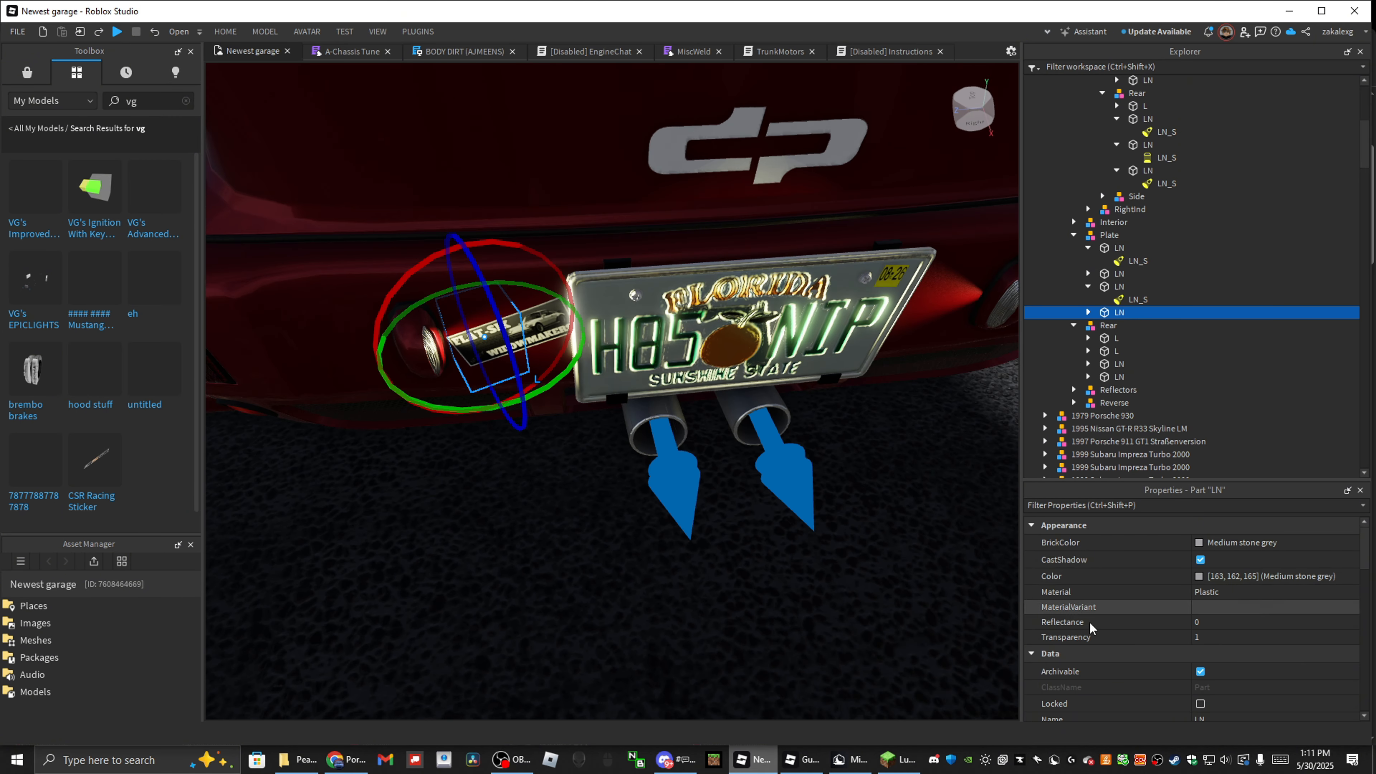
scroll(1212, 647, down, 5)
click(1225, 603)
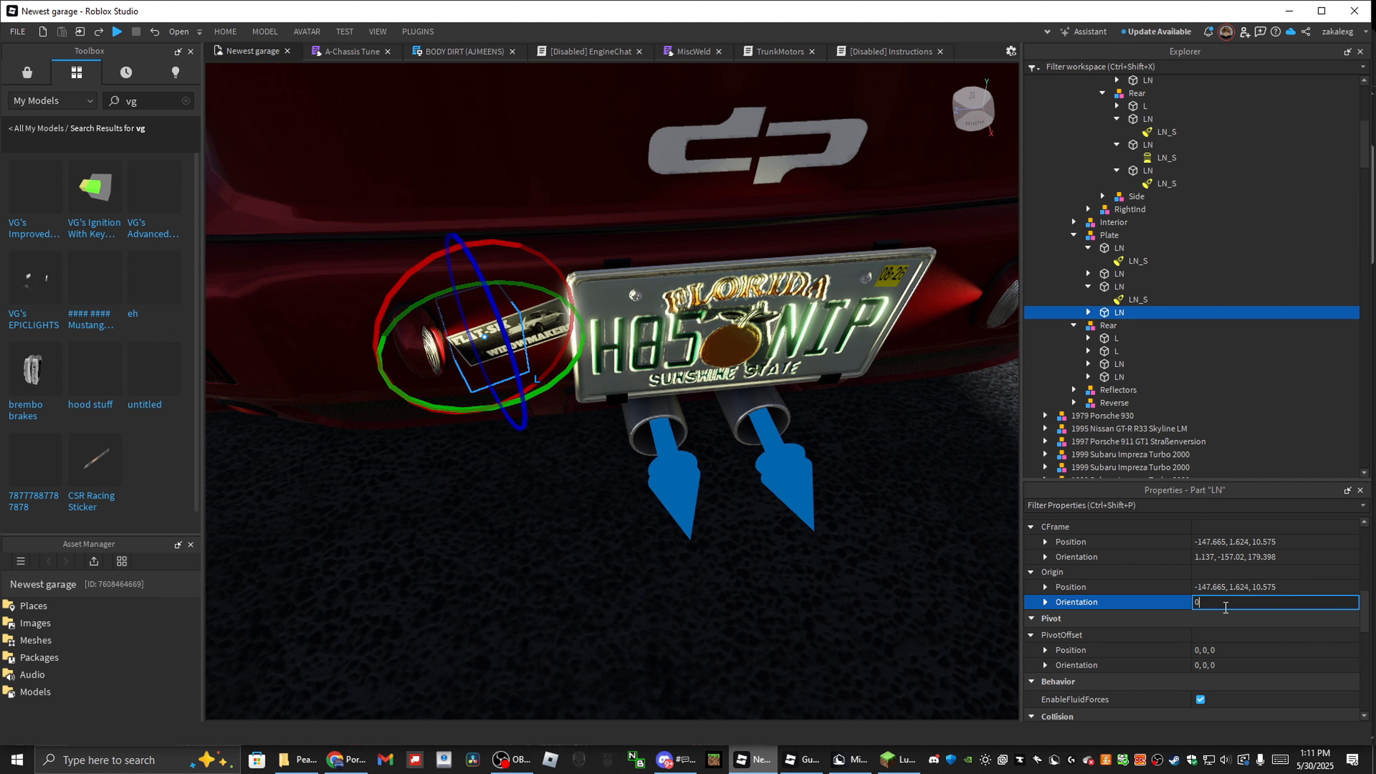
text(0)
key(Return)
- Move the short-range LN copy sideways to the small lamp on the other side of the licence plate
click(225, 34)
click(134, 64)
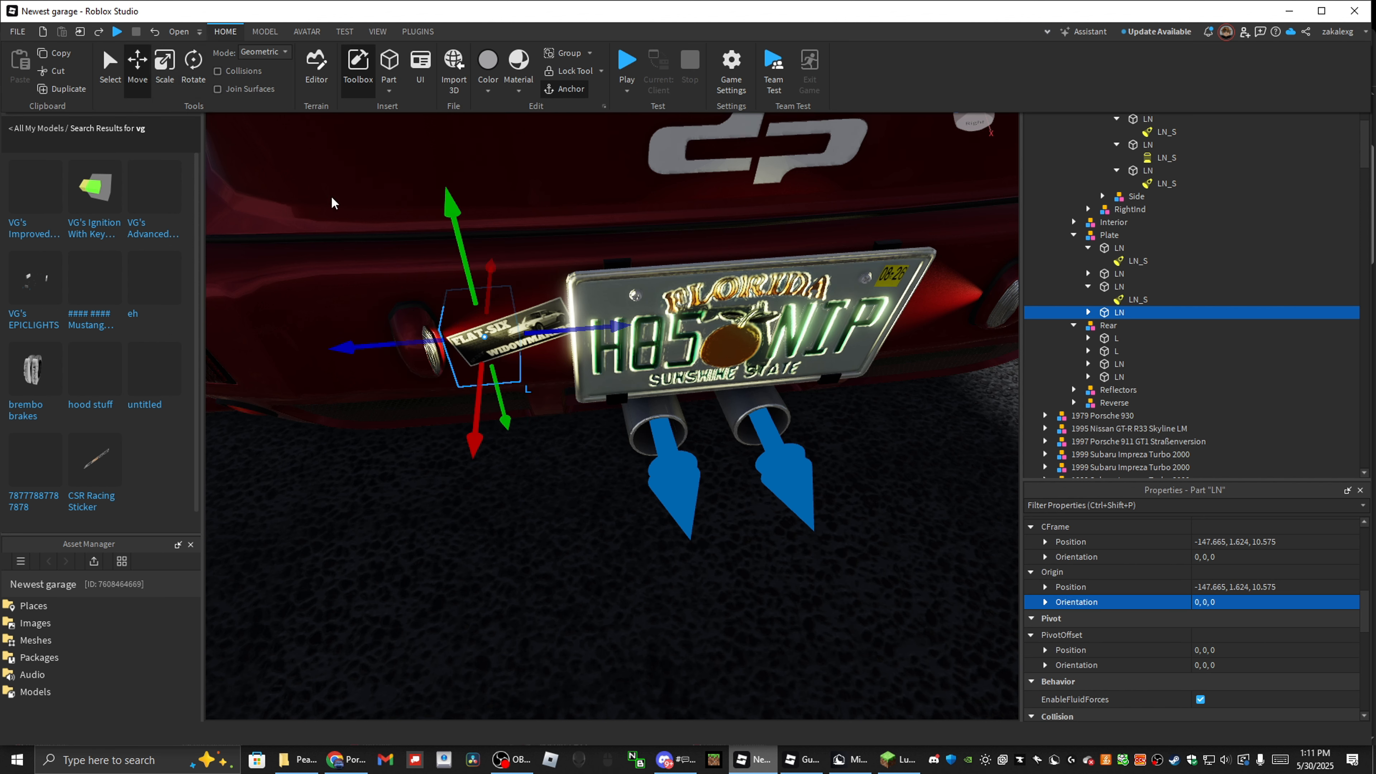
click(558, 336)
key(d)
drag(578, 334, 731, 339)
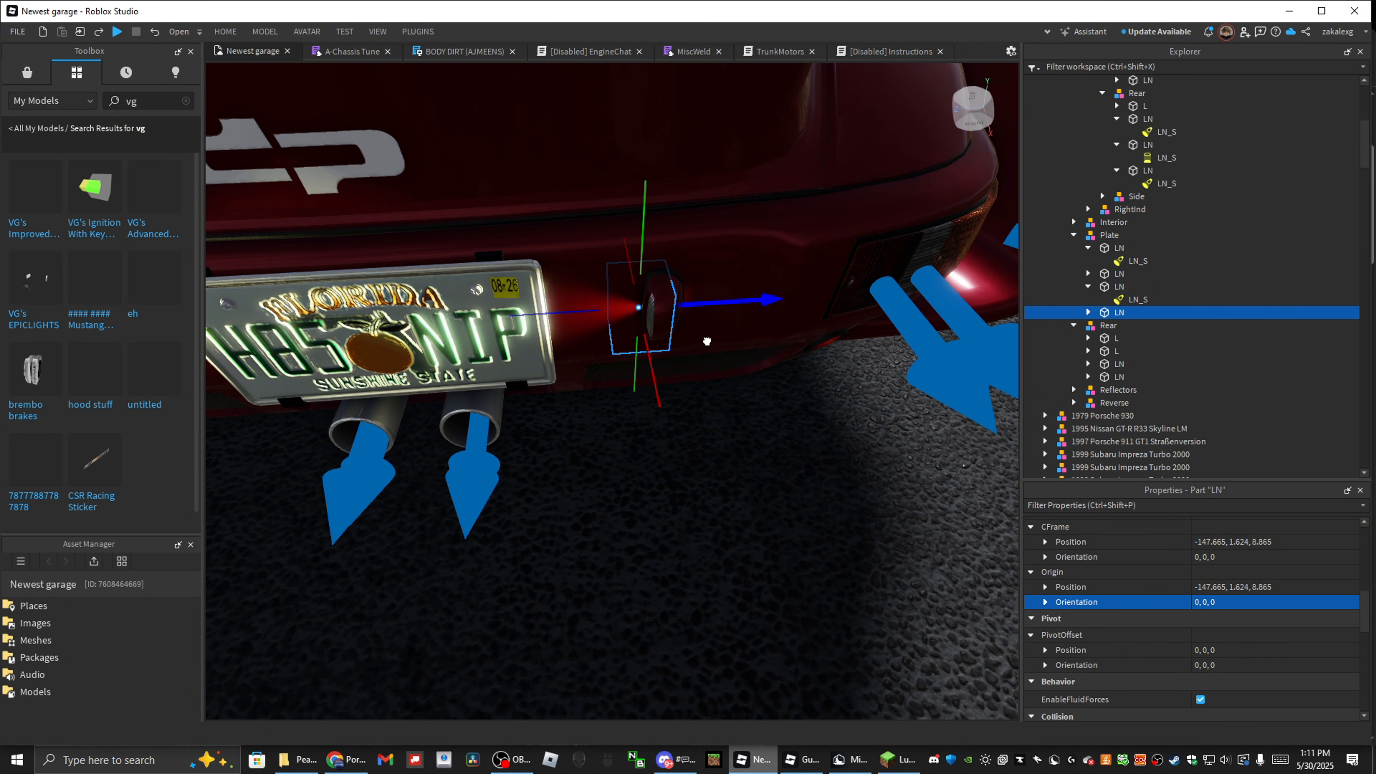
- Rotate the short-range LN copy about its vertical axis beside the second small lamp
click(264, 32)
click(137, 65)
drag(634, 390, 682, 387)
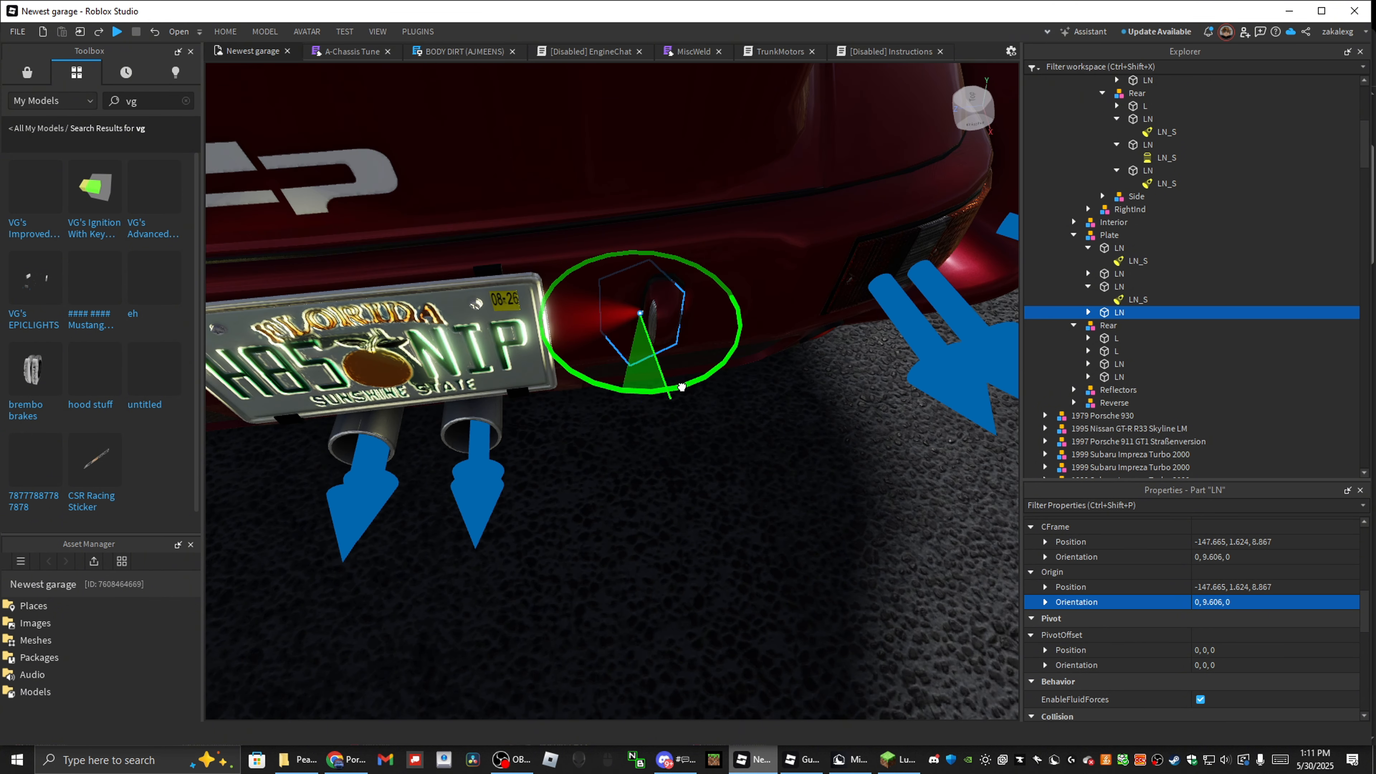
drag(713, 287, 613, 251)
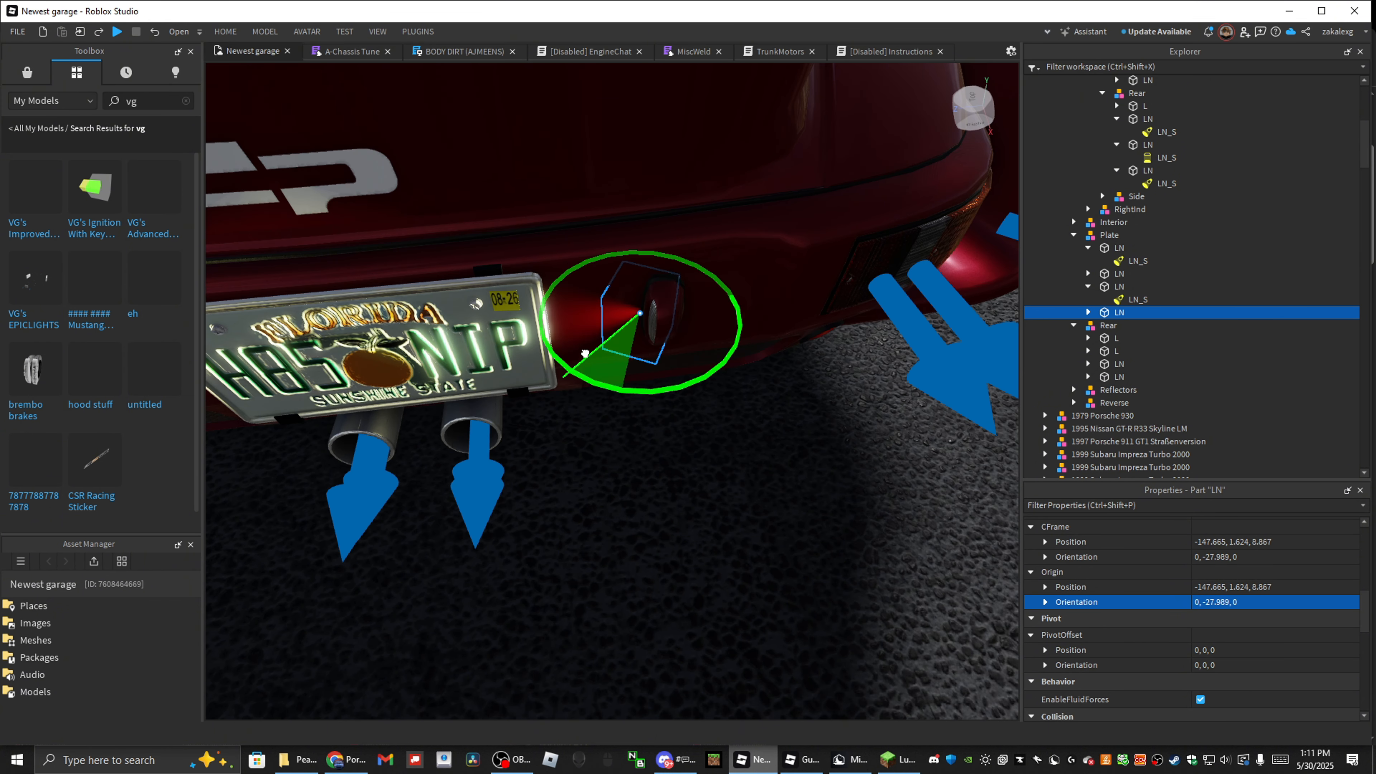
drag(560, 332, 590, 355)
- Check the copy's LN_S spotlight direction and rotate the LN part further so its beam faces the second lamp
click(224, 32)
click(125, 65)
click(1087, 313)
click(1137, 326)
right_drag(722, 297, 723, 297)
scroll(723, 297, up, 3)
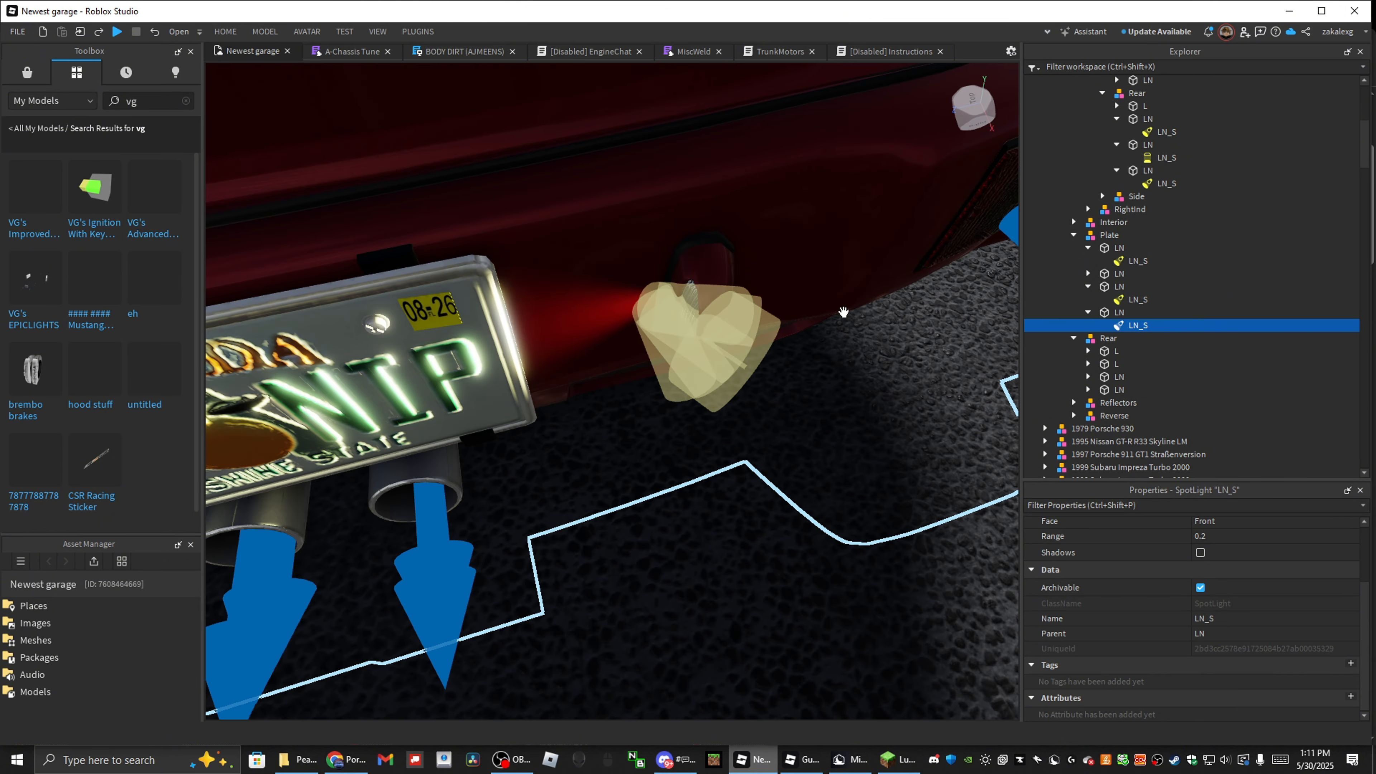
click(1062, 313)
click(224, 34)
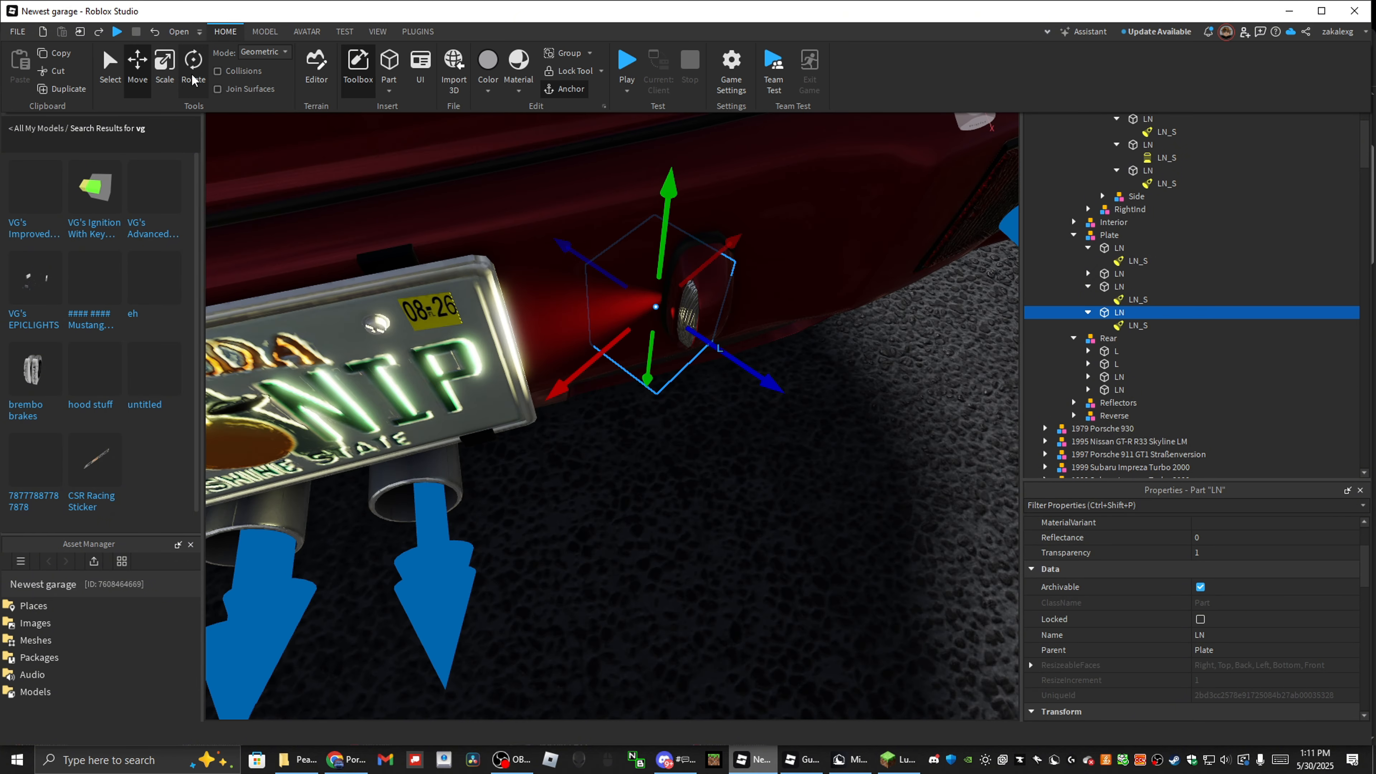
click(194, 76)
right_drag(672, 407, 672, 407)
drag(671, 414, 730, 400)
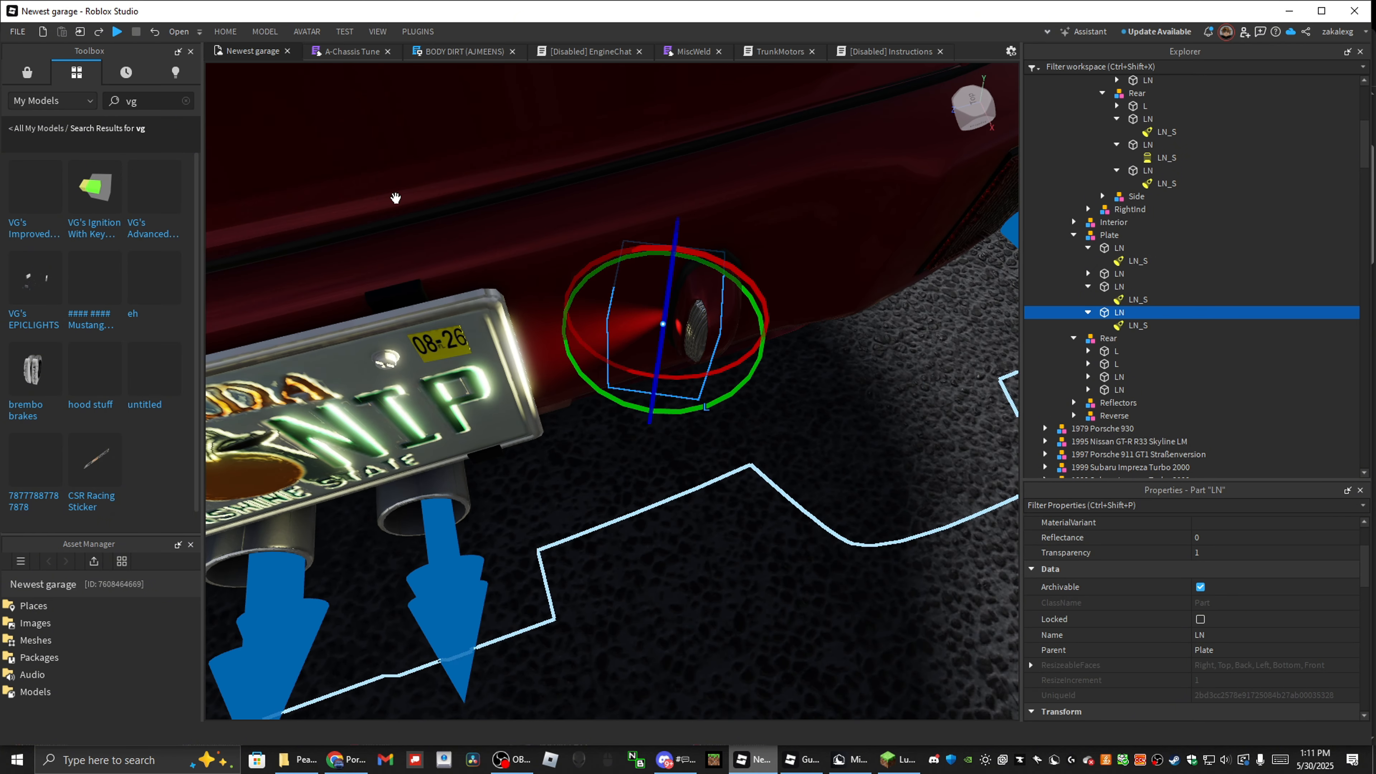
- Fine-tune the short-range LN copy's depth, height and sideways position so its light falls on the second lamp
click(234, 32)
click(148, 64)
right_drag(640, 392, 641, 392)
drag(723, 506, 725, 518)
drag(649, 432, 603, 449)
right_drag(602, 450, 608, 428)
mouse_move(626, 183)
mouse_down()
mouse_move(622, 165)
mouse_move(627, 178)
mouse_up()
drag(737, 254, 745, 258)
right_drag(731, 268, 756, 381)
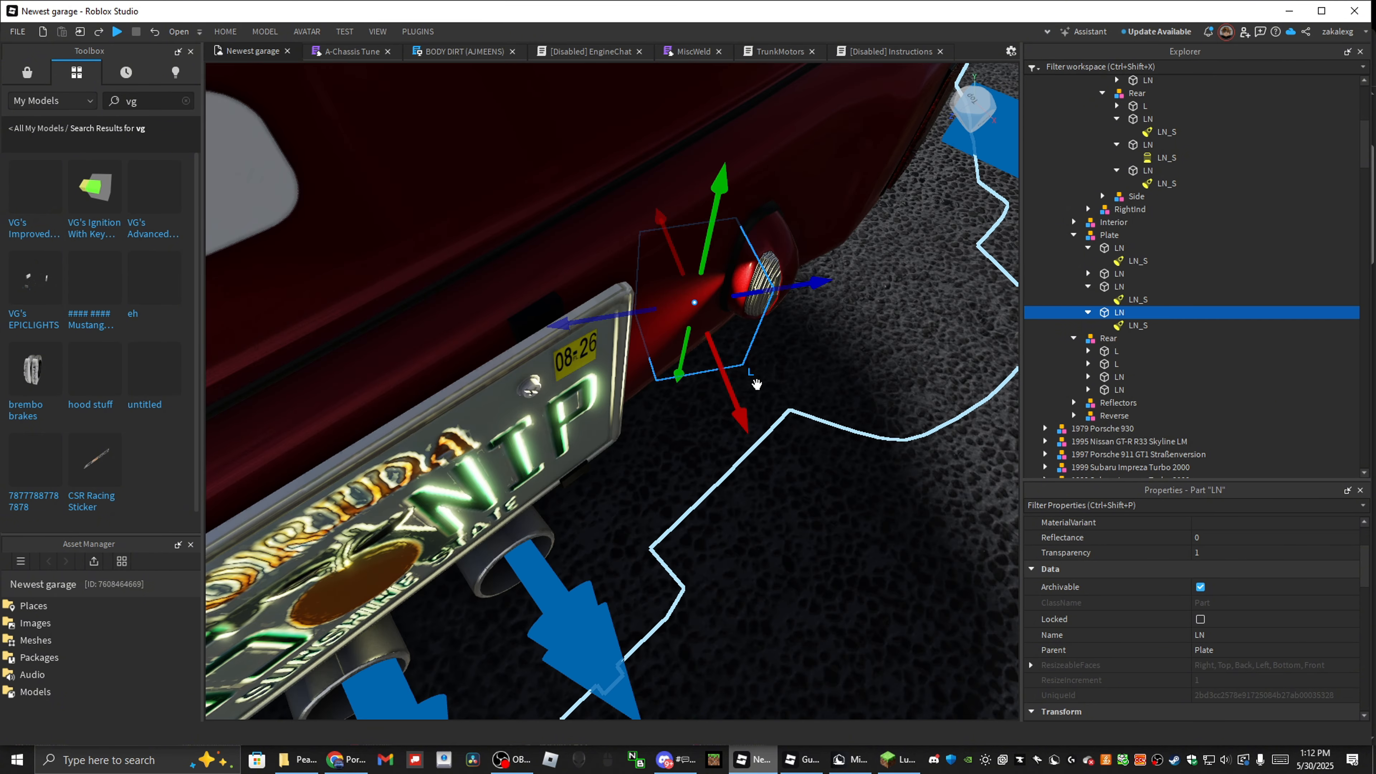
drag(747, 415, 743, 421)
right_drag(745, 423, 751, 402)
click(749, 406)
scroll(749, 406, down, 2)
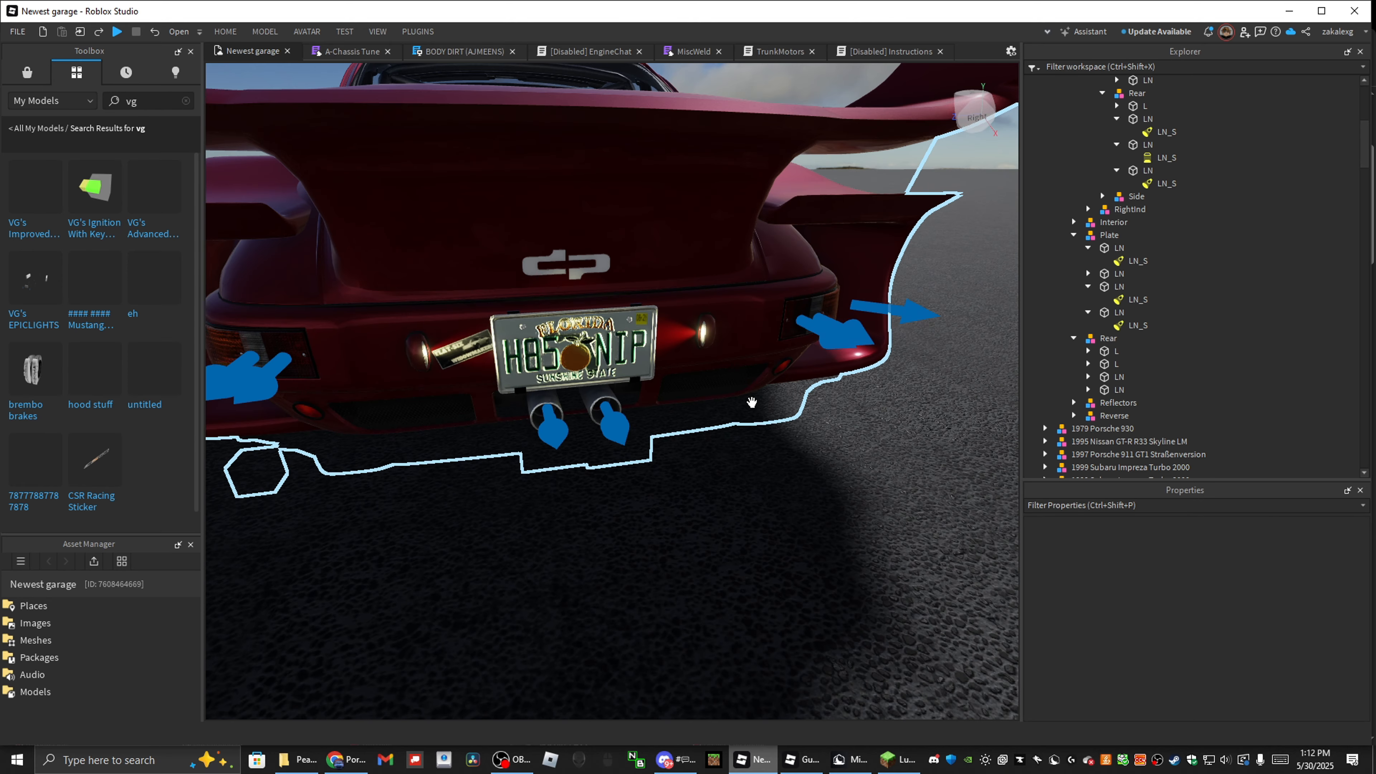
- Select the LN_S spotlights in the Plate group together and open their shared brightness for editing
click(1137, 325)
shift+click(1138, 261)
click(1088, 274)
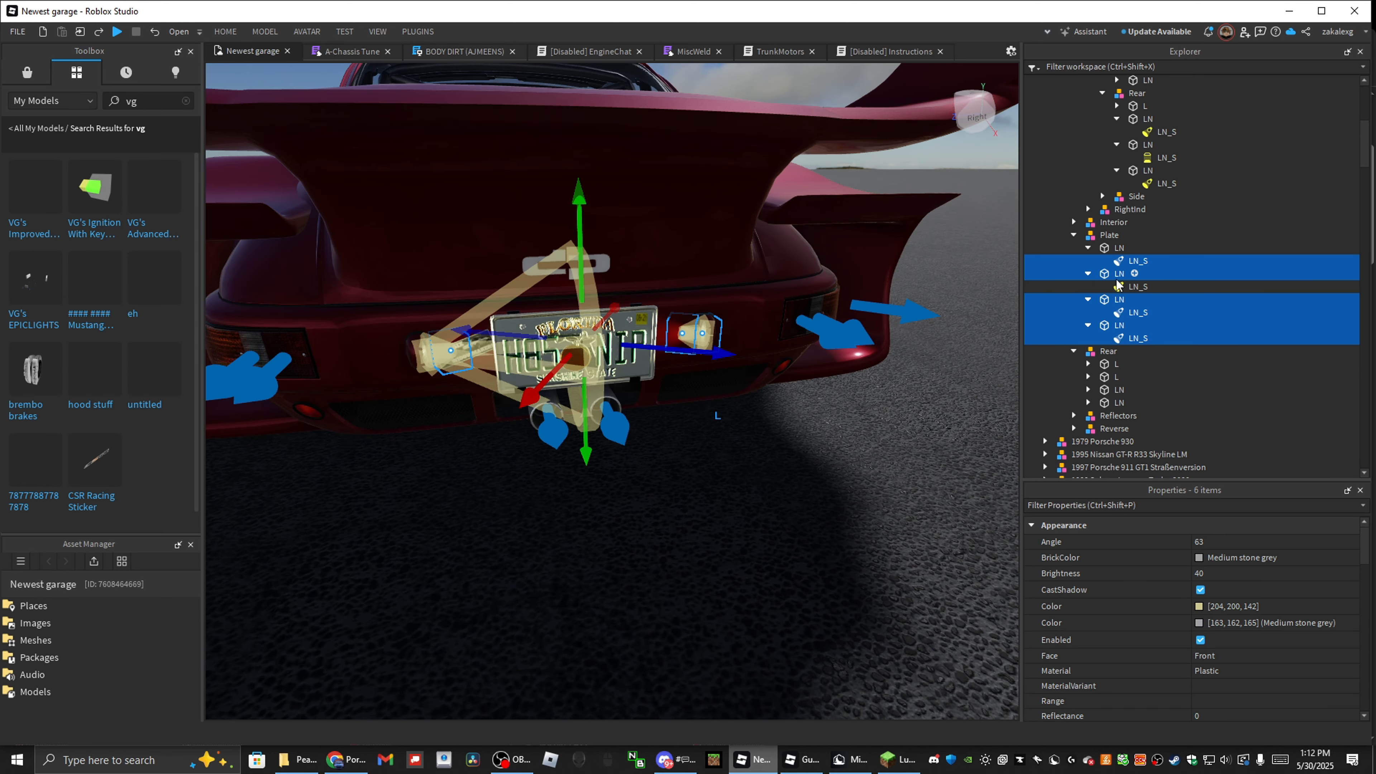
click(1266, 576)
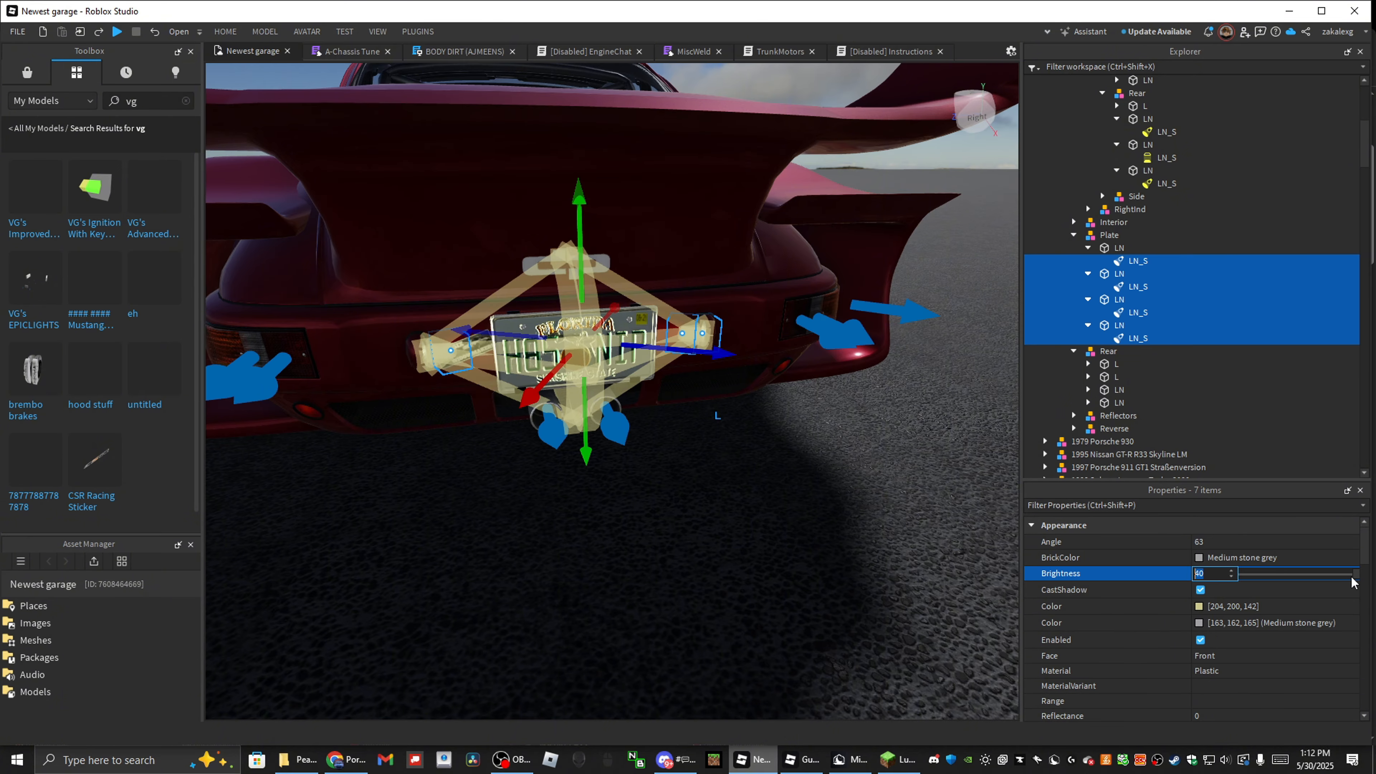
drag(1229, 578, 1224, 579)
click(799, 599)
- Move the Lights model out of the $$ EPICLIGHTS_V4 $$ model and into the car's Body model
key(s)
right_drag(800, 599, 786, 508)
key(d)
key(q)
click(604, 486)
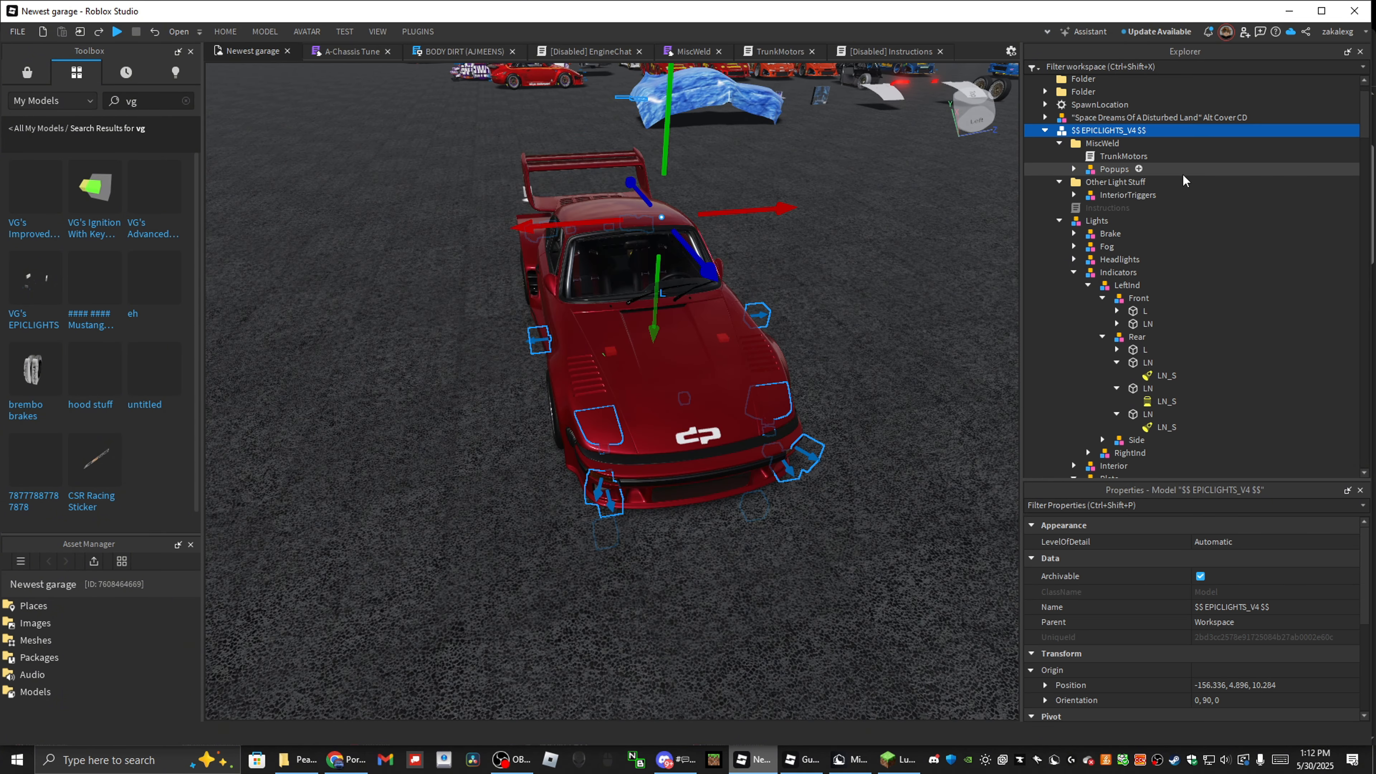
double_click(1076, 221)
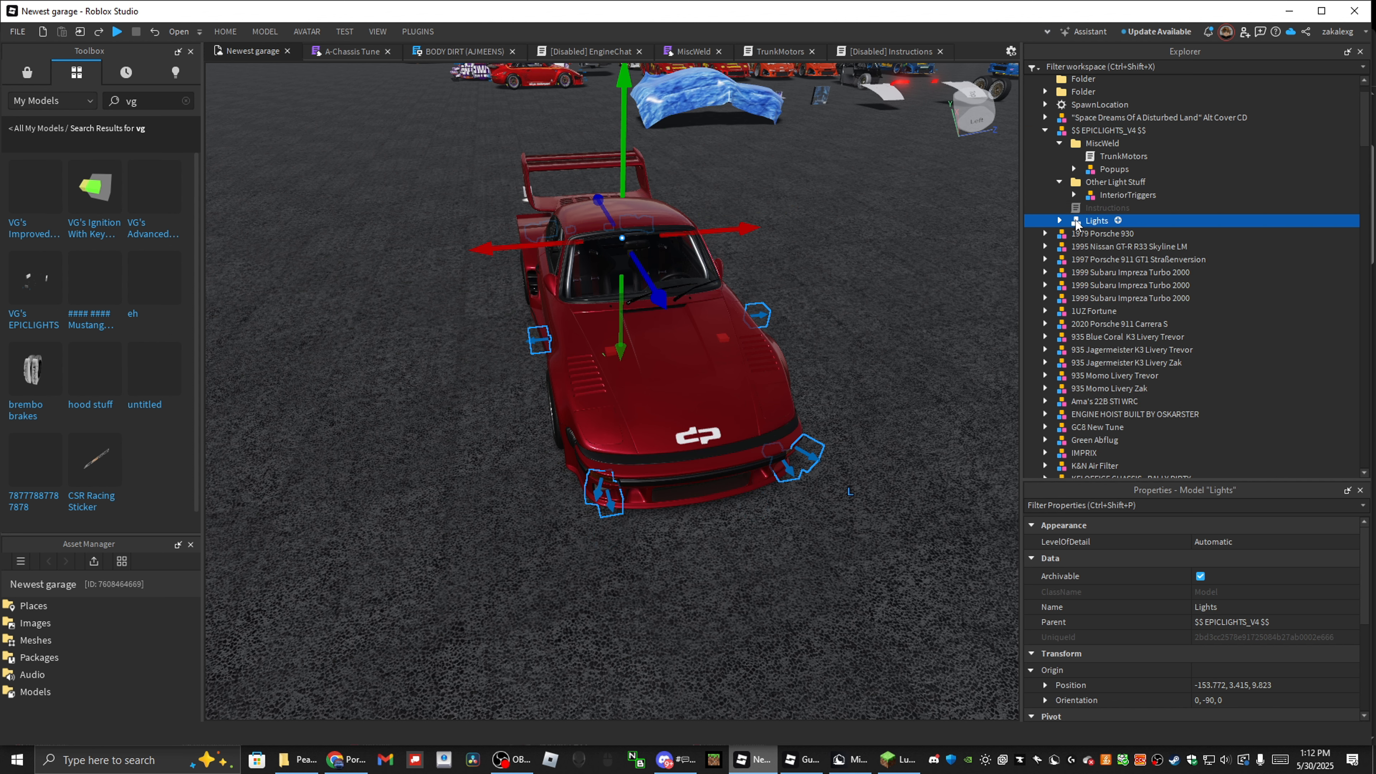
drag(1078, 225, 1152, 240)
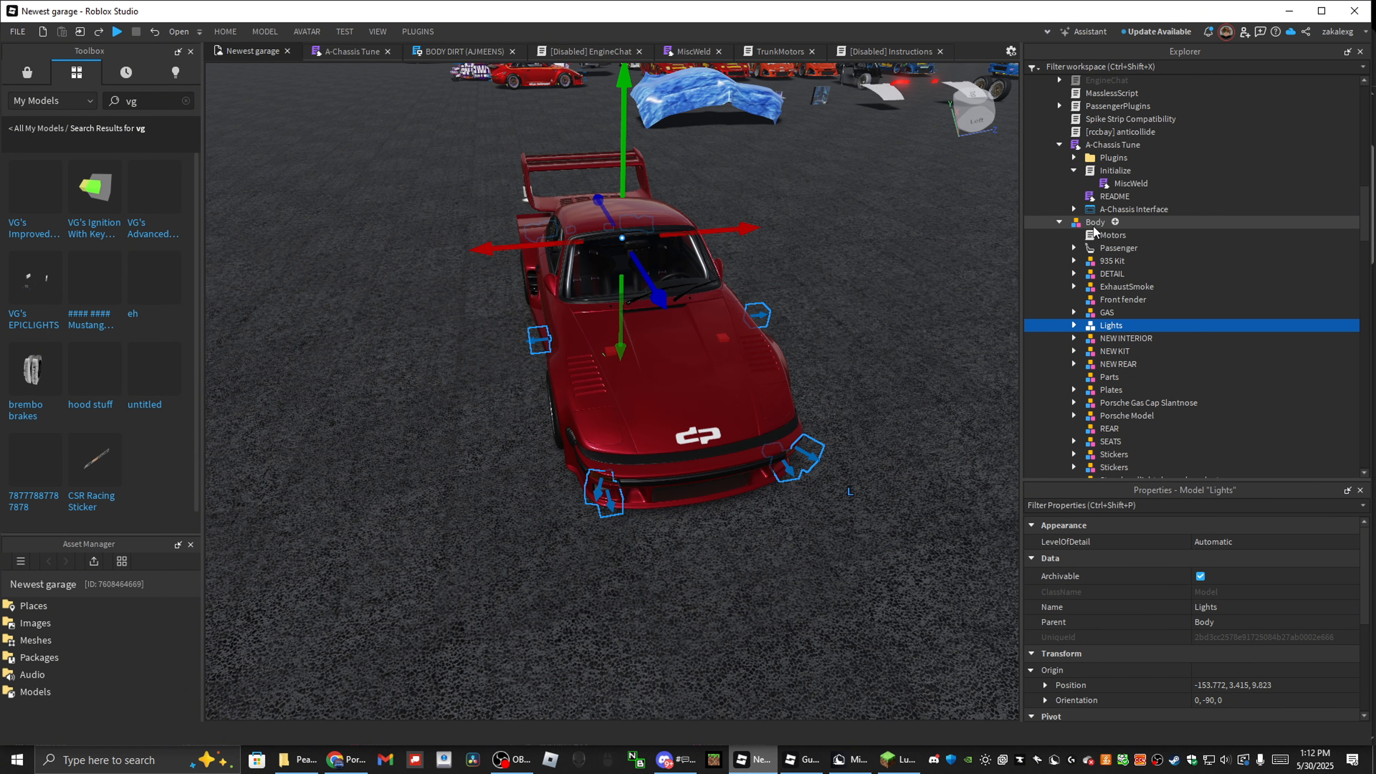
- Move the Popups model from the kit's MiscWeld folder into the car's Misc model and expand its Parts group
click(1059, 223)
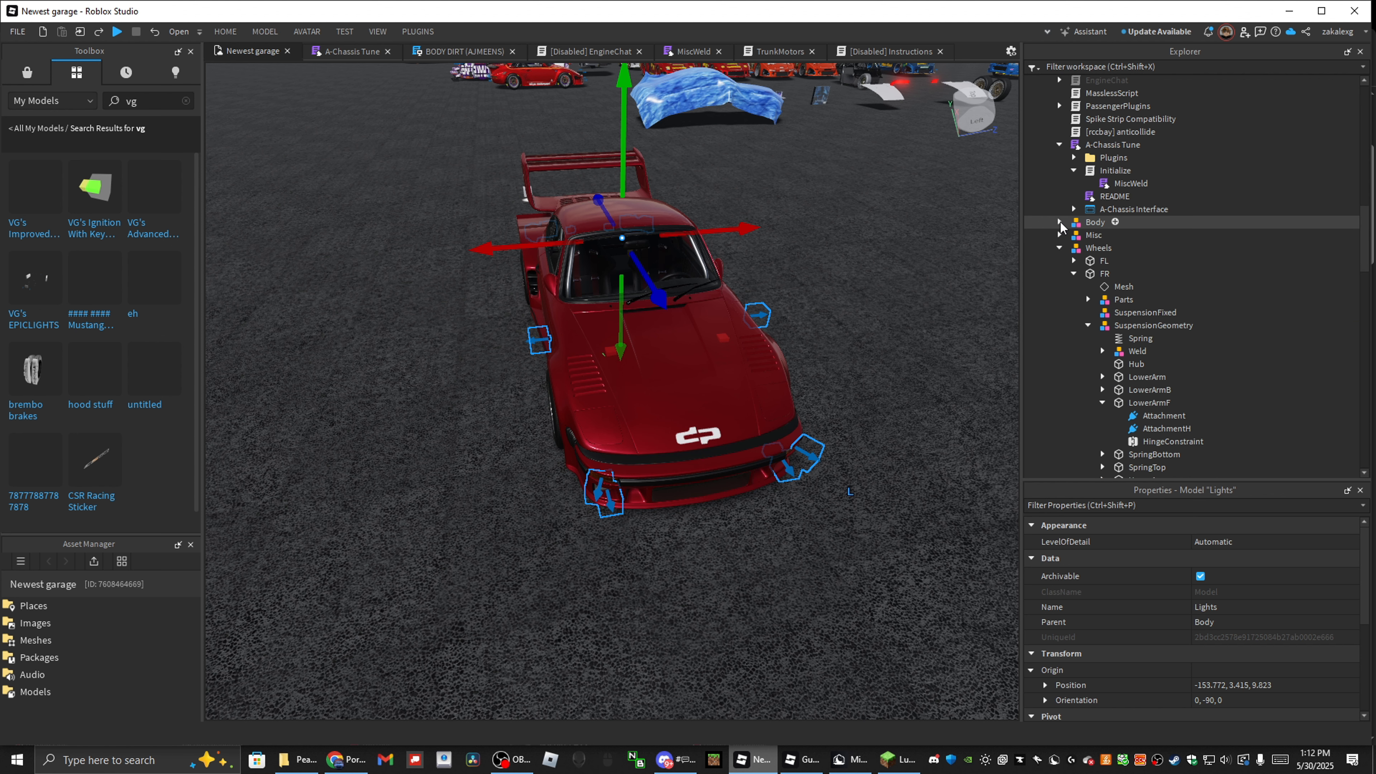
scroll(1138, 244, up, 10)
scroll(1144, 222, up, 1)
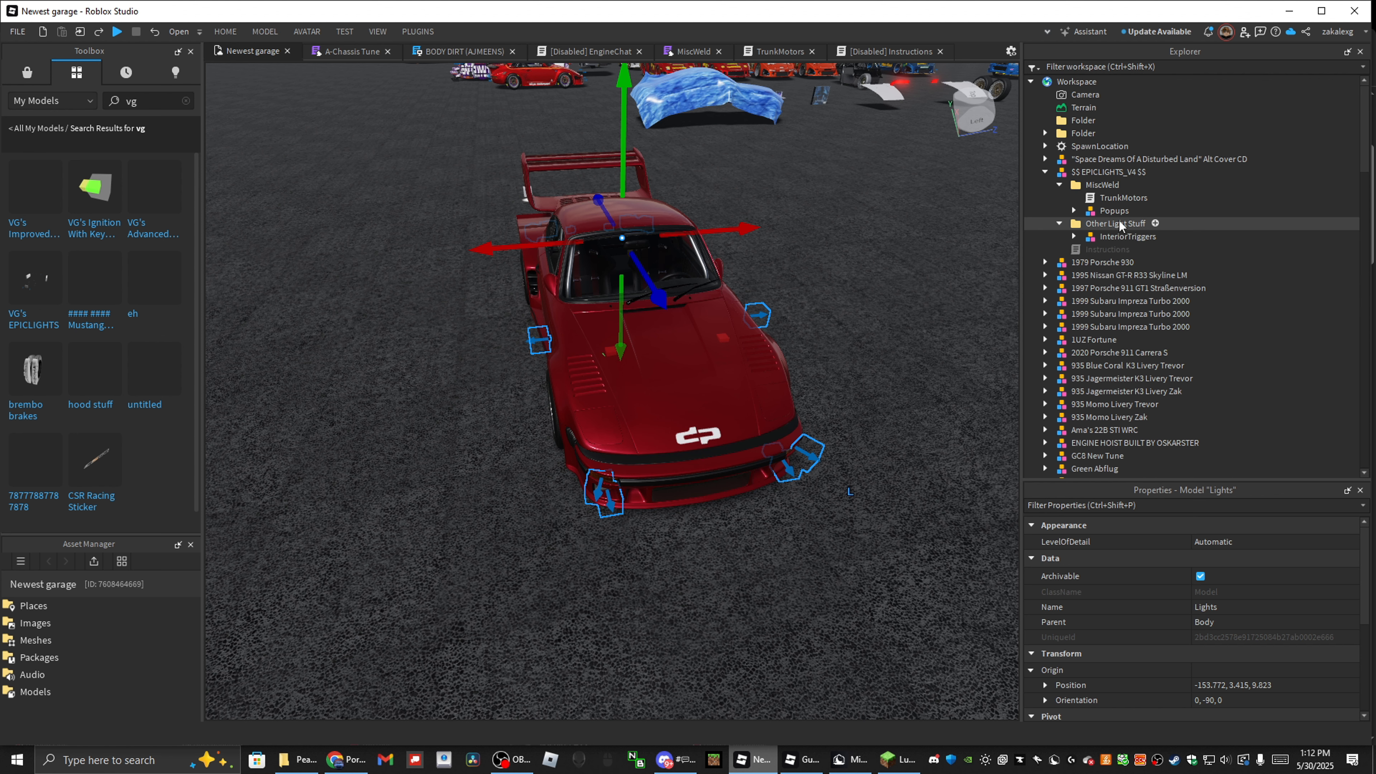
click(1107, 216)
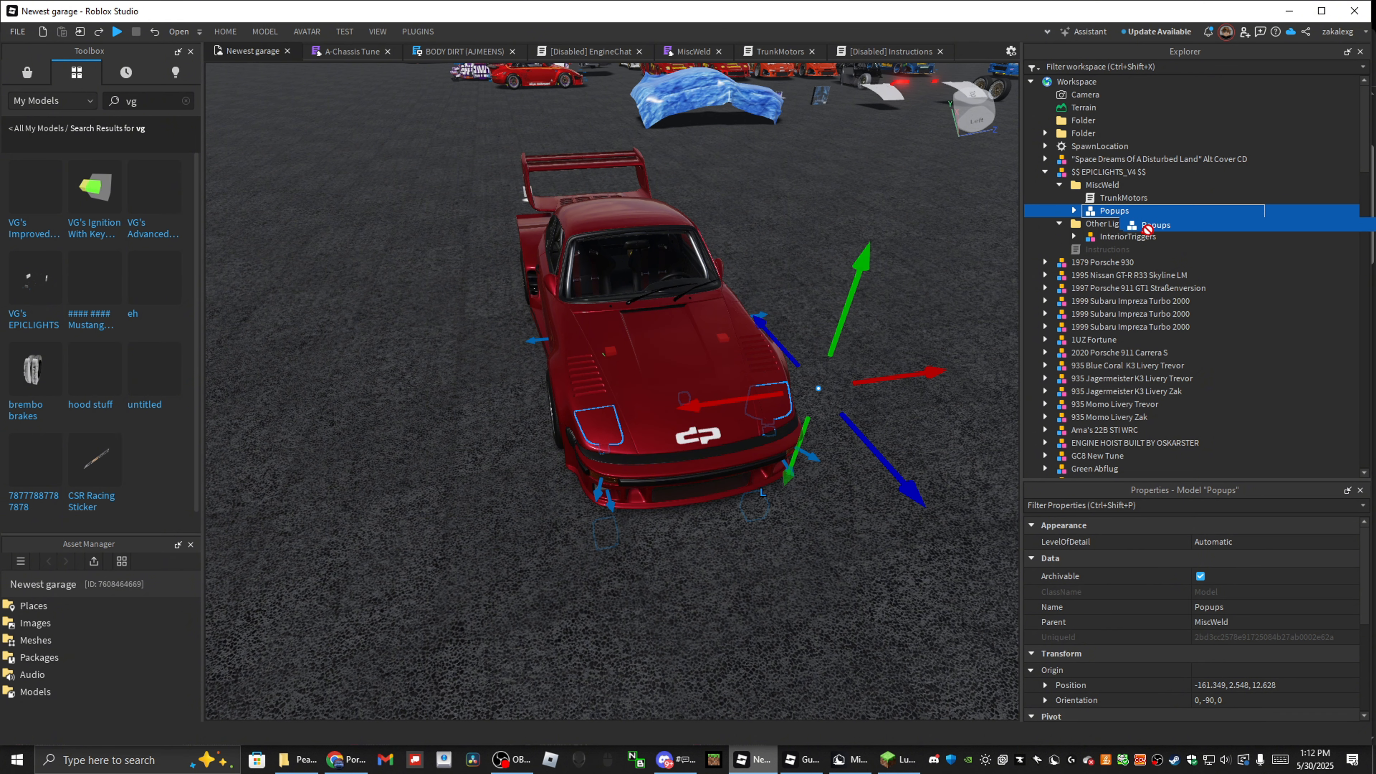
scroll(1219, 264, down, 10)
drag(1147, 230, 1139, 185)
scroll(1211, 343, down, 4)
scroll(1167, 231, down, 2)
scroll(1164, 232, up, 1)
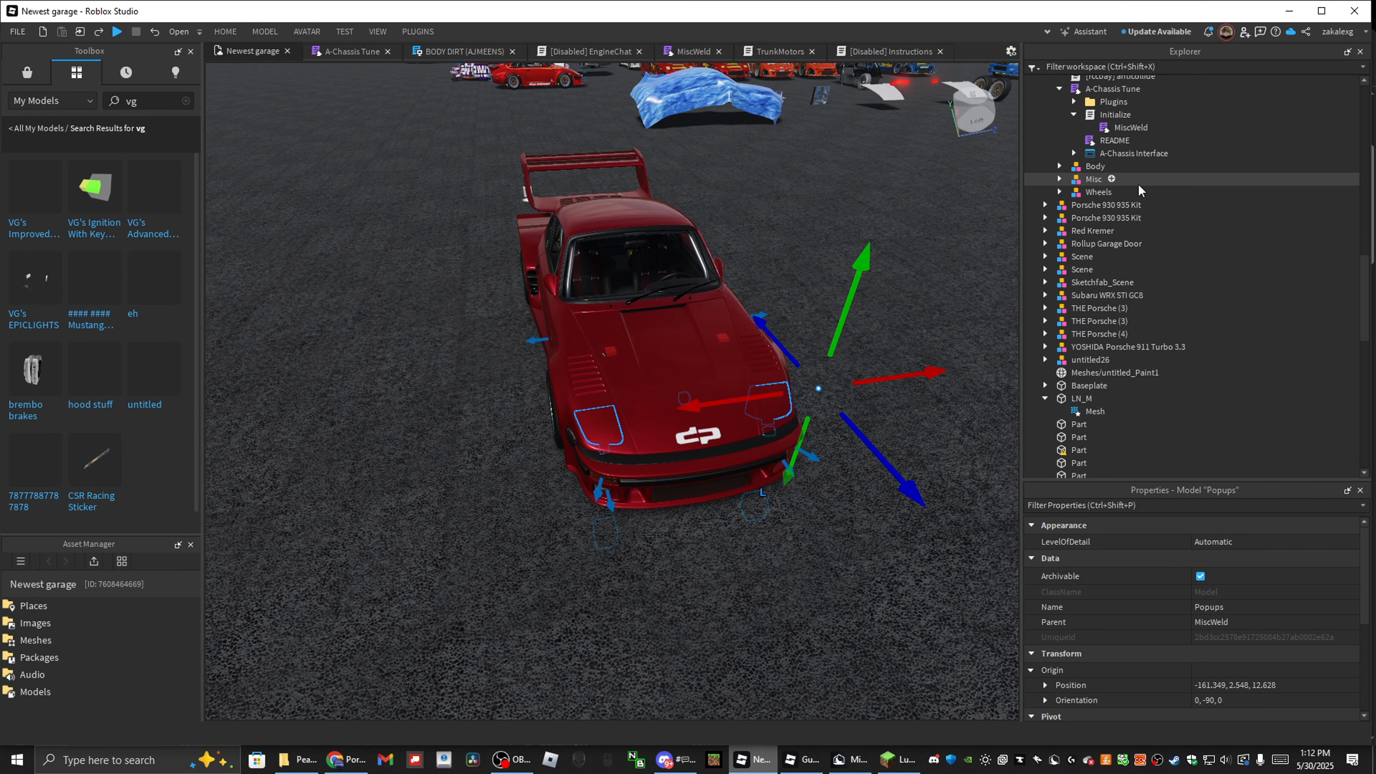
click(1087, 309)
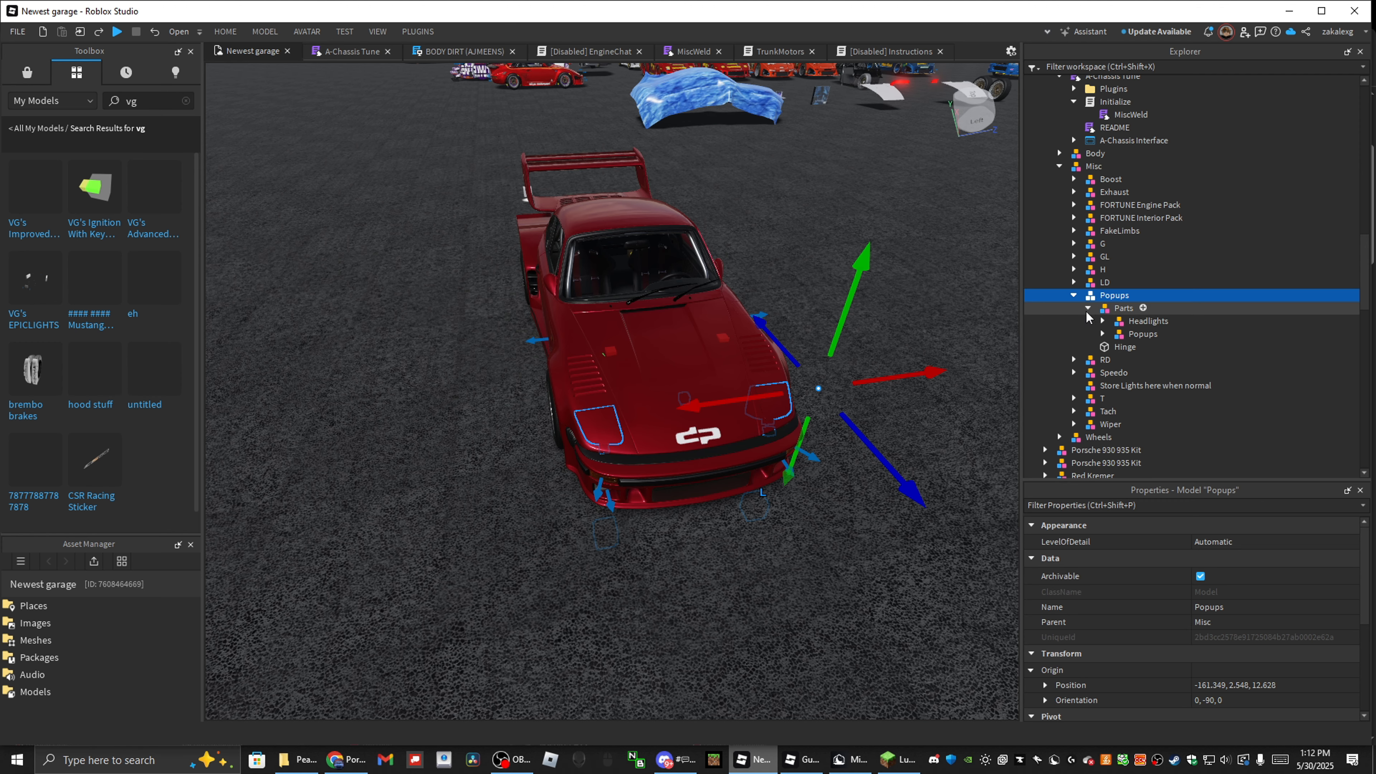
- Select the four L light parts below the car in the High and Low headlight groups, undoing any accidental shift
scroll(826, 508, up, 10)
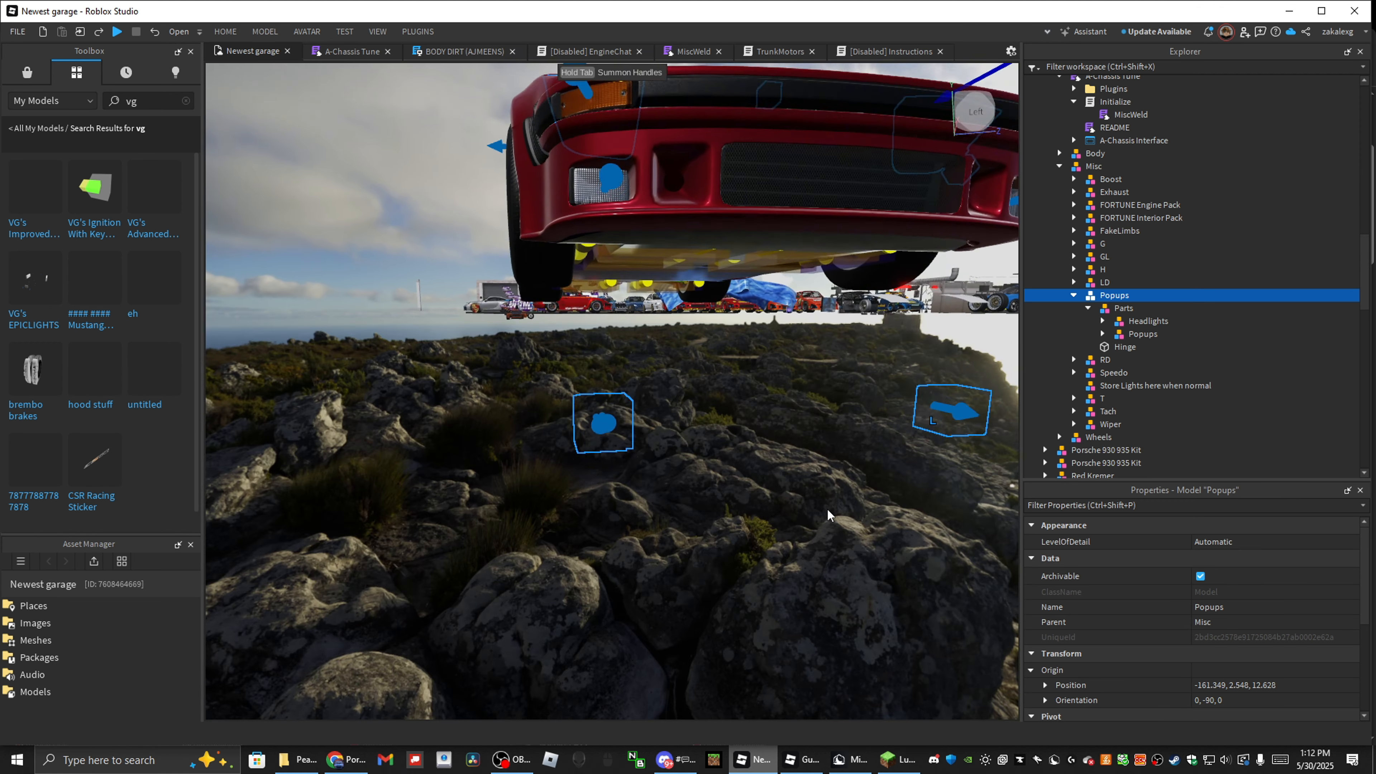
right_drag(826, 508, 828, 508)
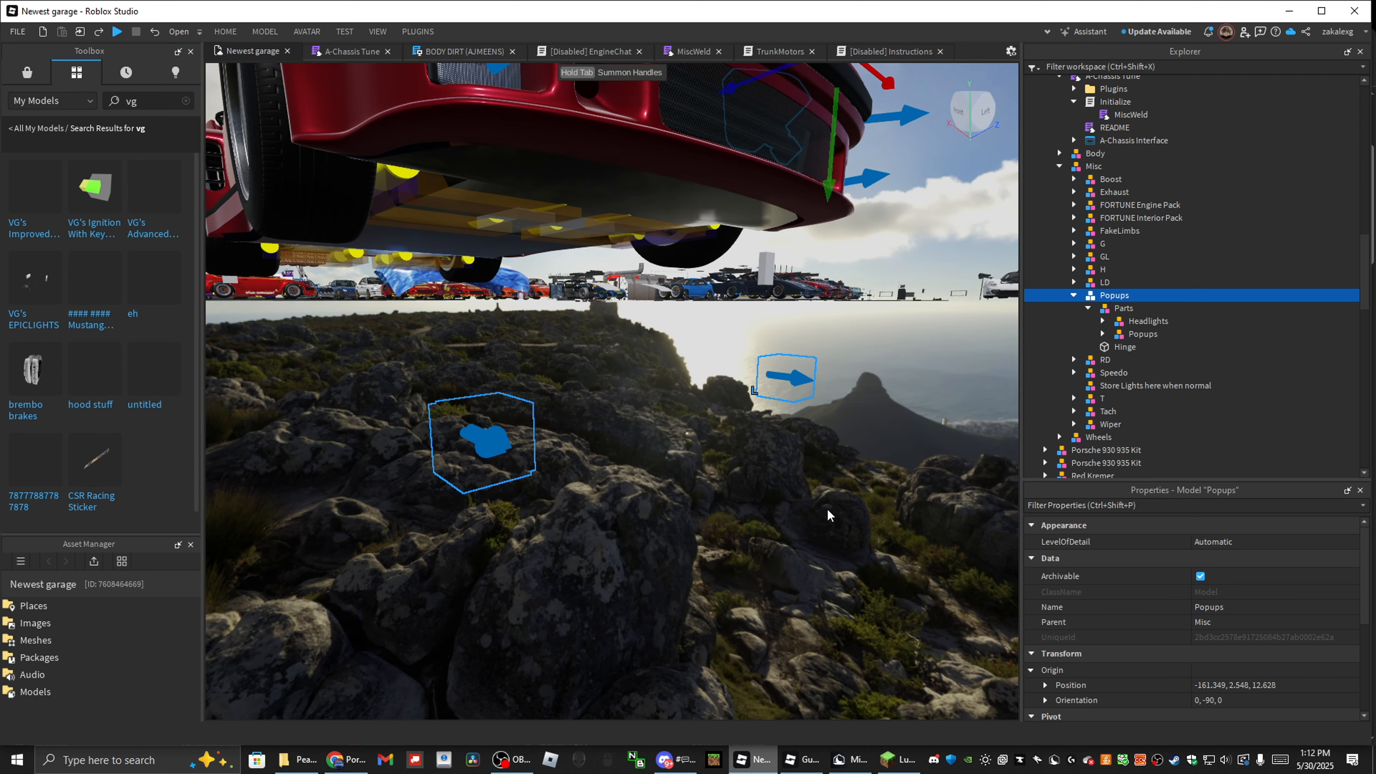
click(826, 507)
drag(477, 428, 590, 565)
key(ctrl+z)
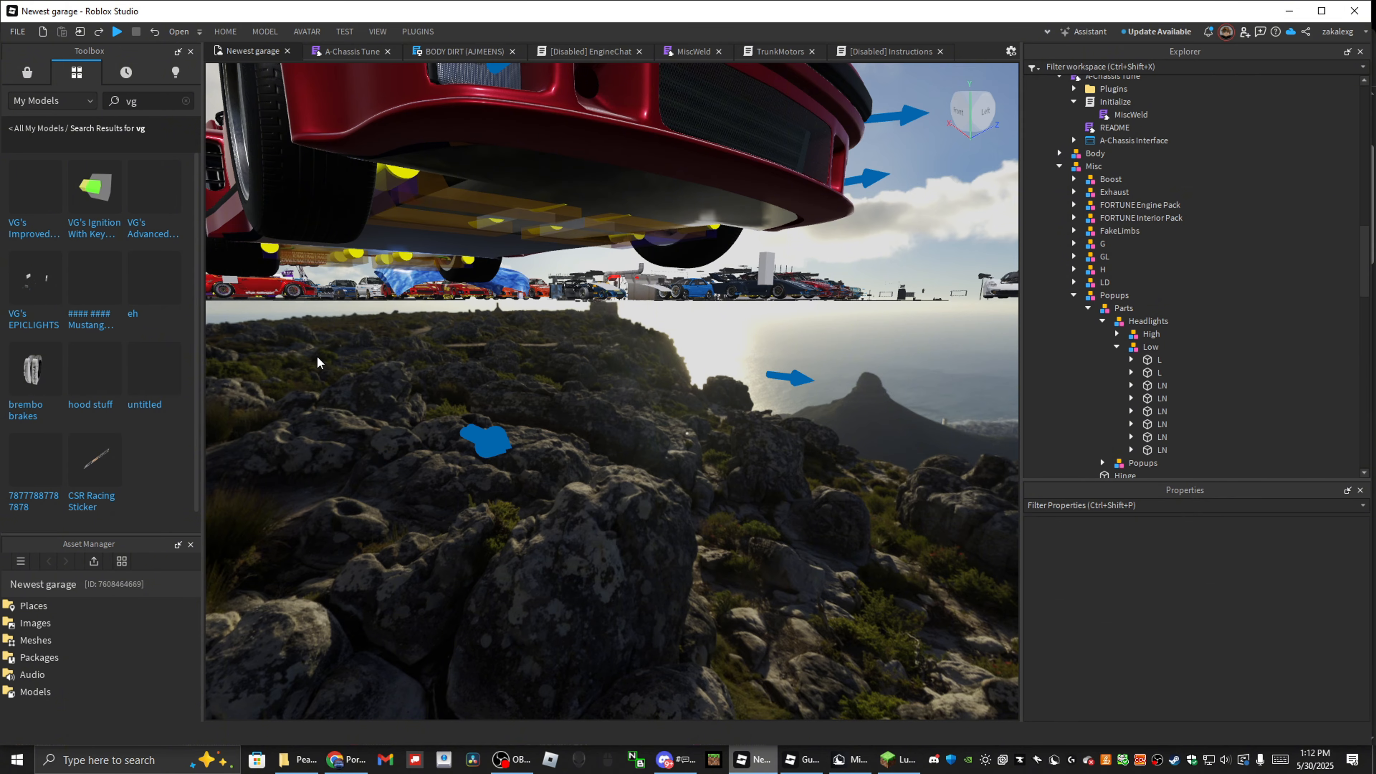
drag(353, 360, 787, 546)
right_drag(787, 546, 730, 506)
key(s)
key(a)
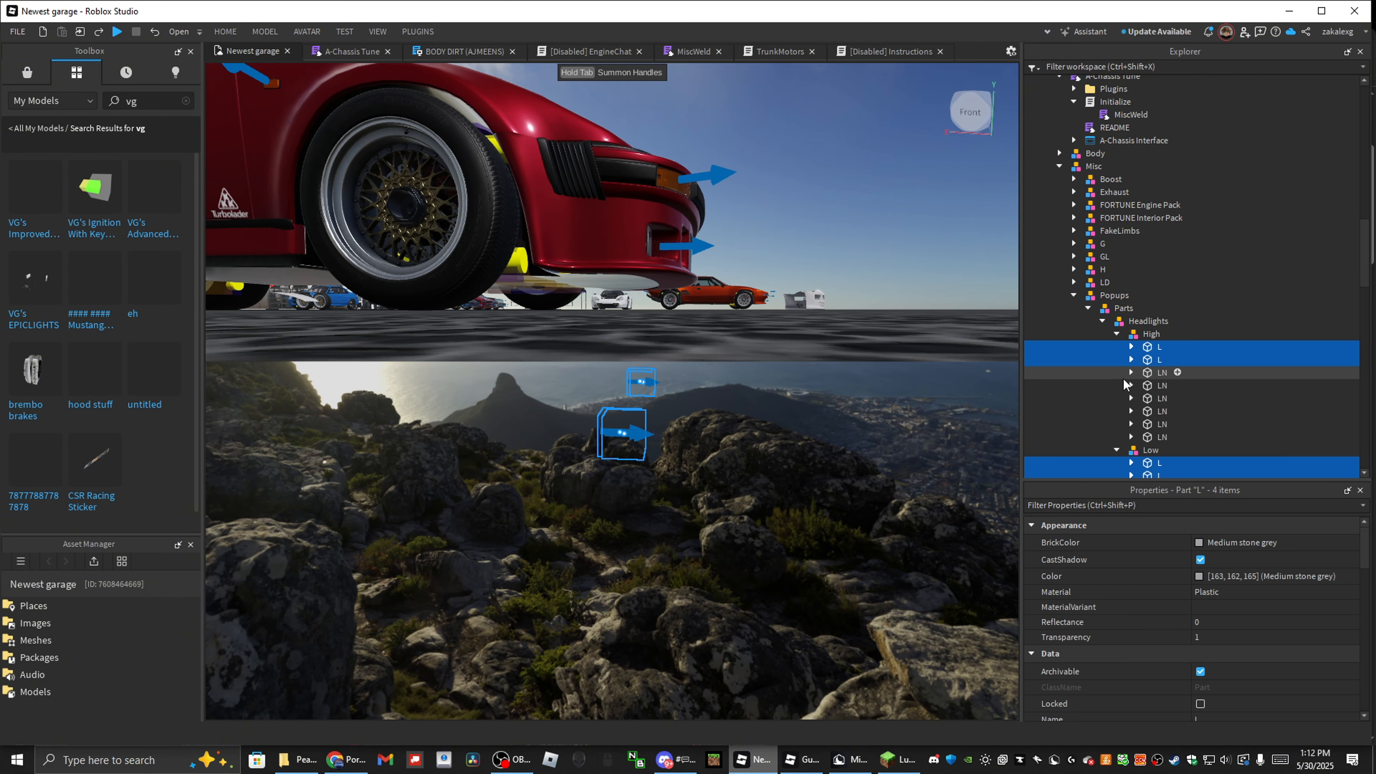
- Try to group the four selected L headlight parts into a single model
scroll(1123, 381, down, 3)
key(e)
click(226, 31)
right_drag(546, 308, 554, 298)
key(d)
key(ctrl+g)
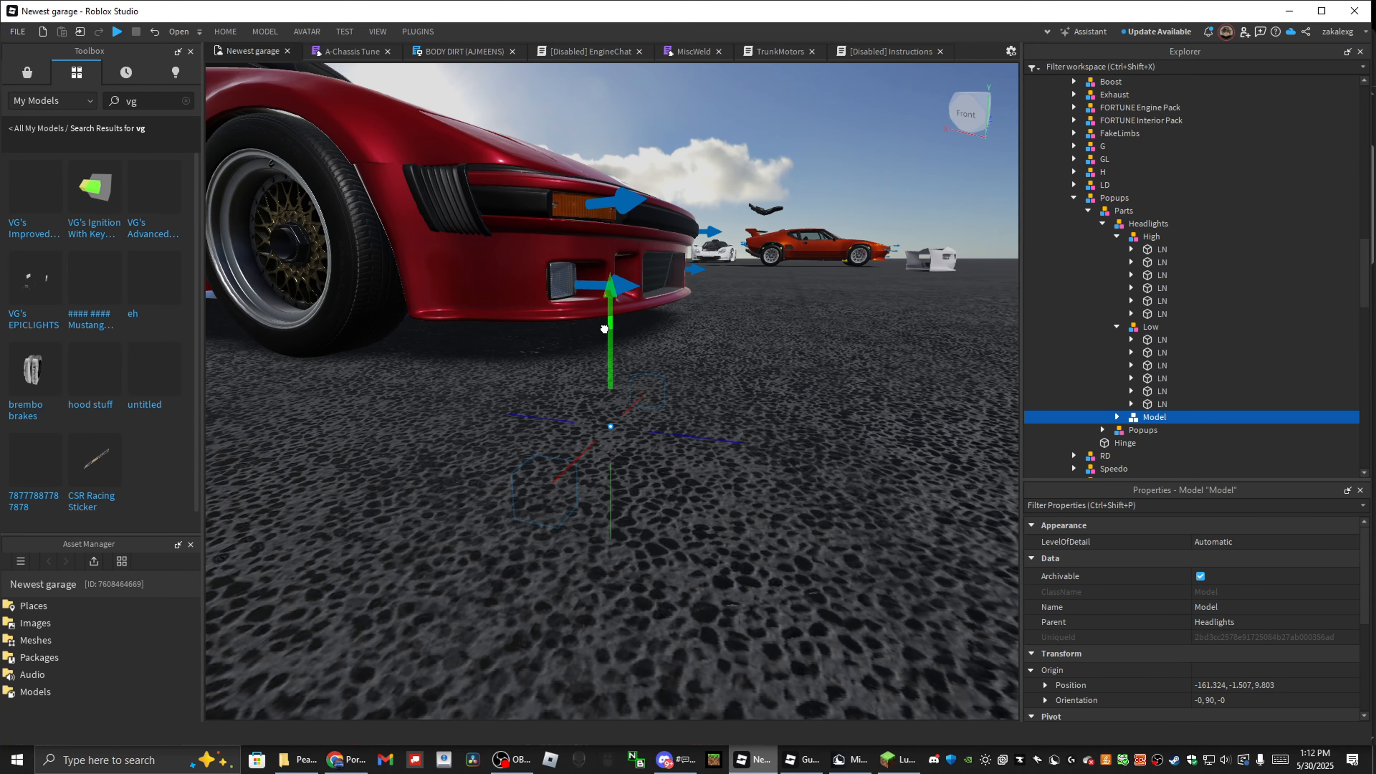
key(ctrl+z)
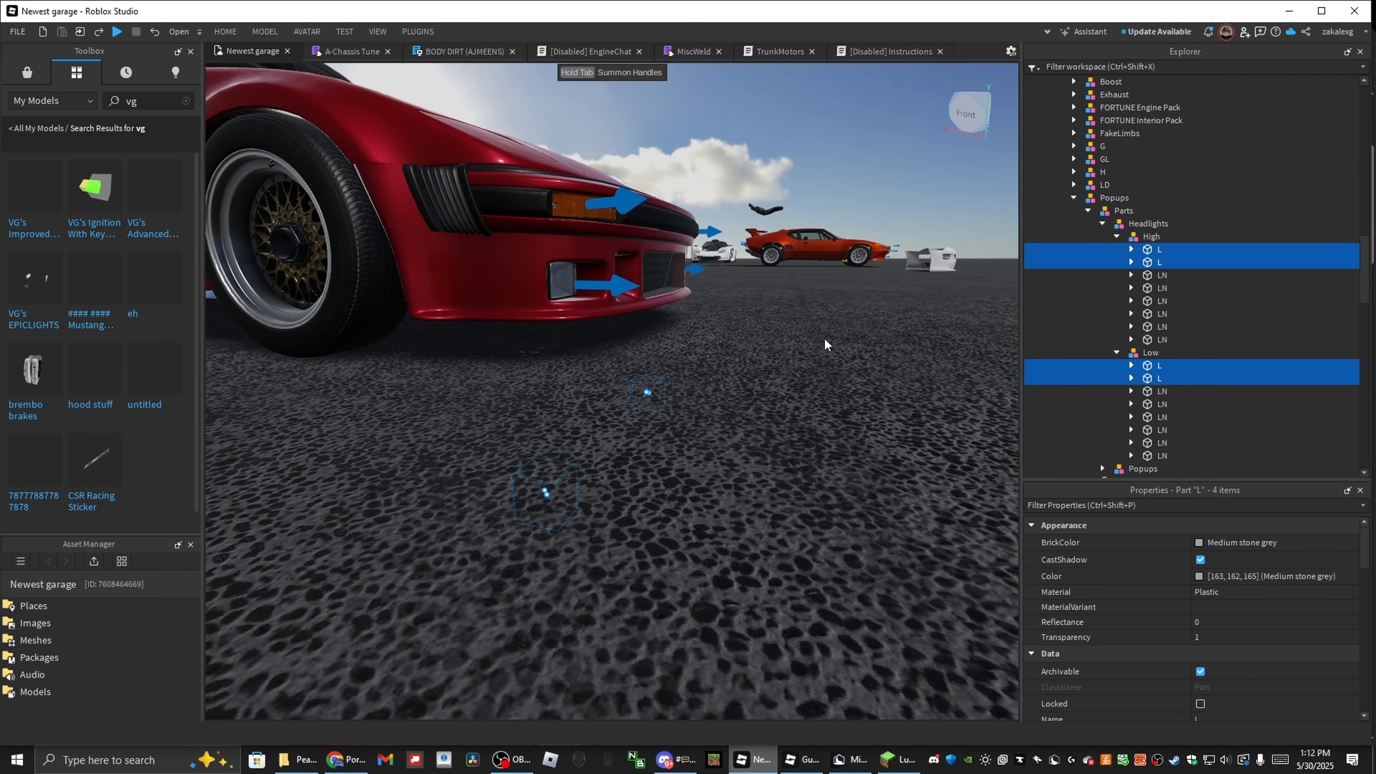
- Raise the four L parts to the car's nose and tilt them about 13.5 degrees
key(d)
right_drag(798, 314, 797, 314)
key(q)
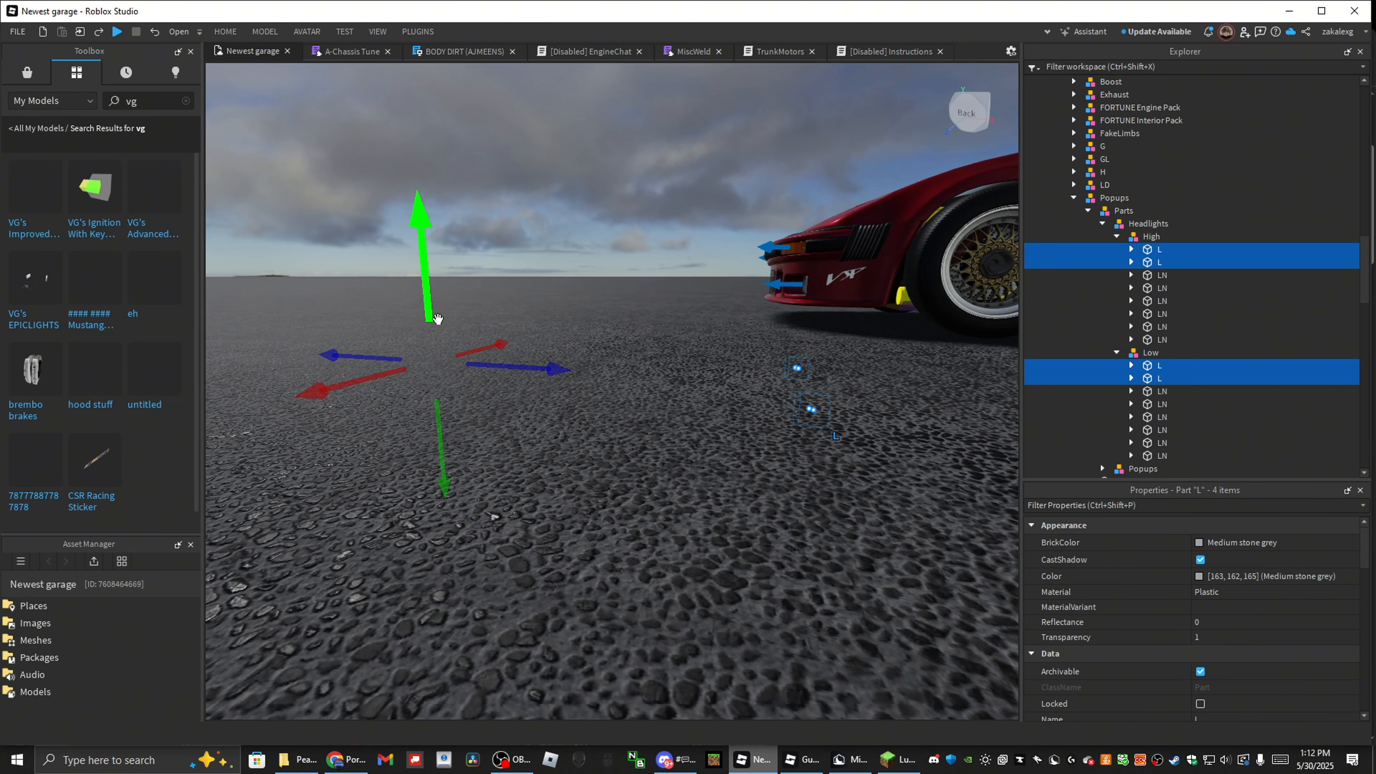
click(265, 31)
click(138, 71)
drag(491, 192, 488, 159)
- Lower the four tilted L parts and set them back into the front fender near the headlight
click(228, 33)
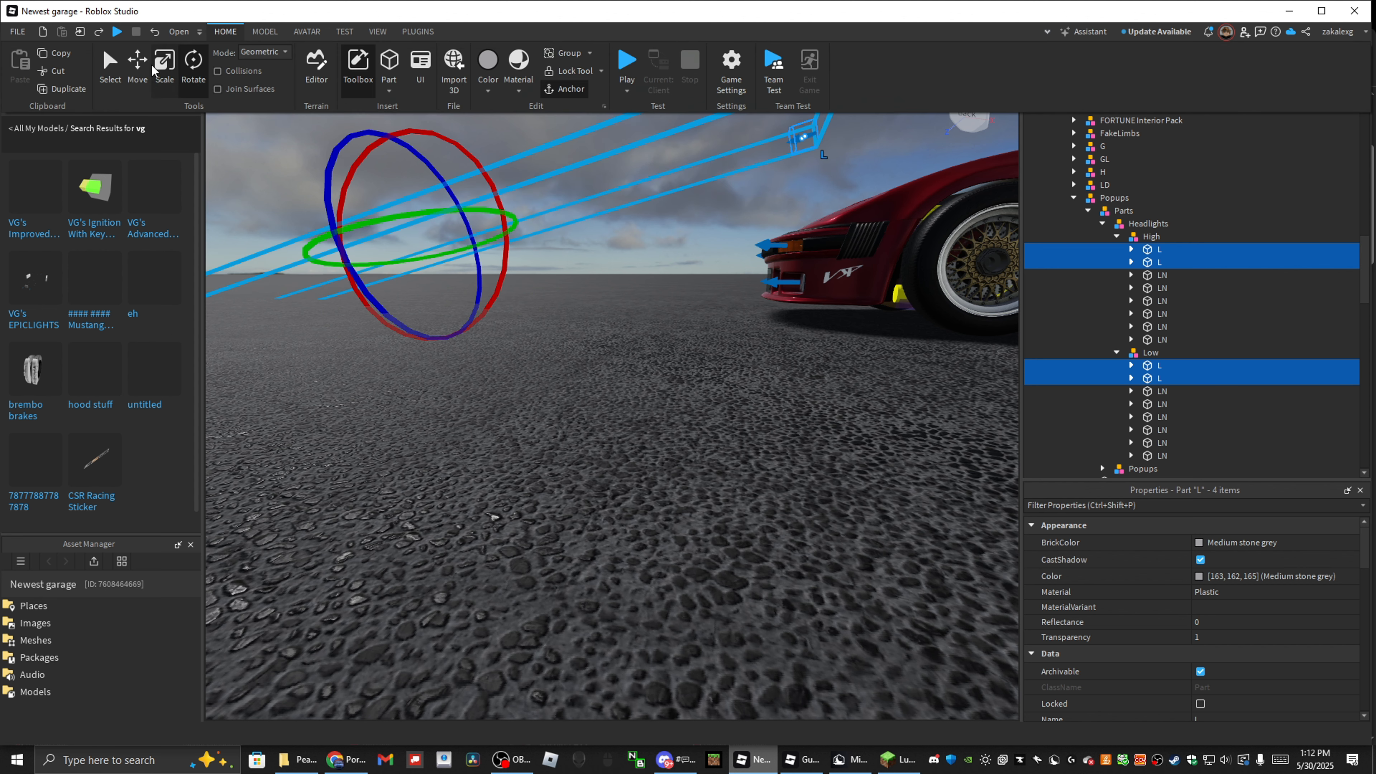
click(149, 70)
right_drag(307, 169, 307, 170)
drag(317, 174, 363, 265)
key(f)
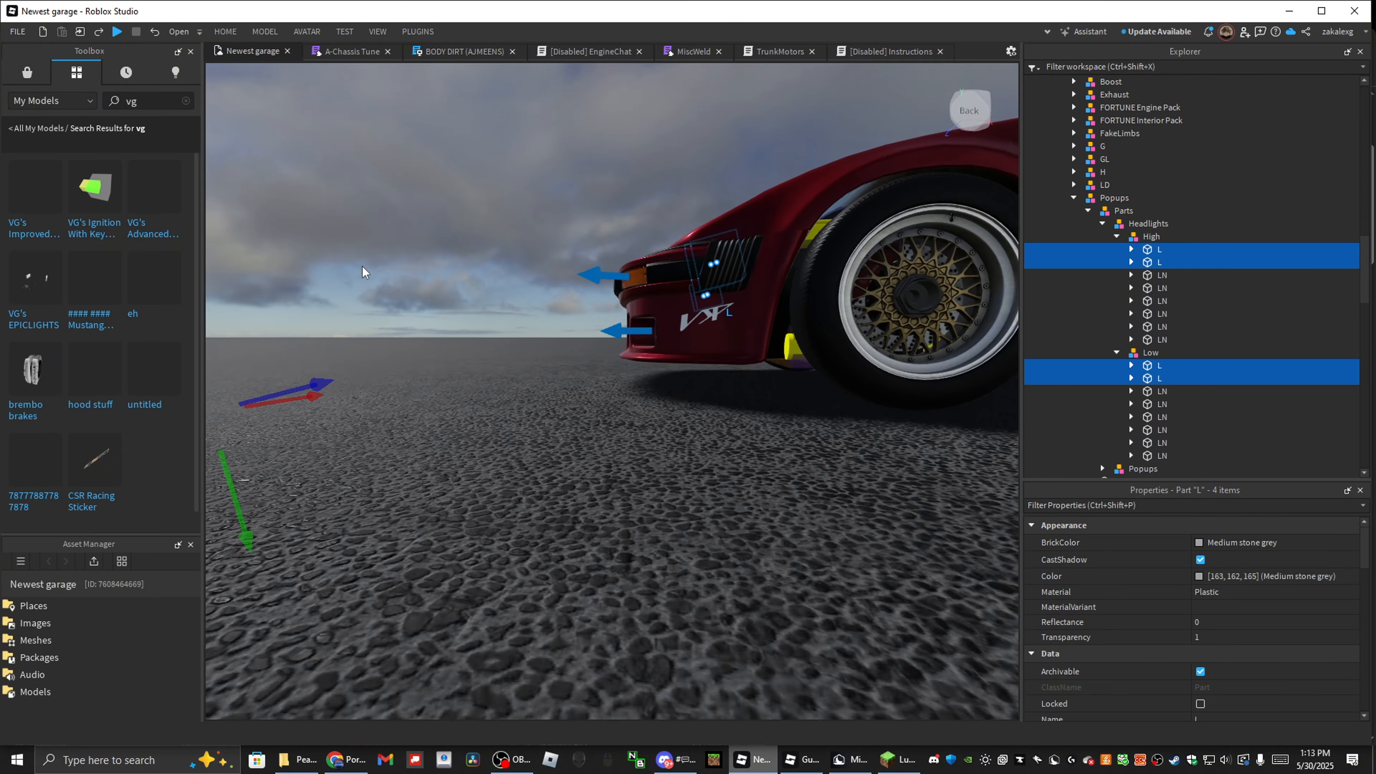
scroll(362, 265, down, 5)
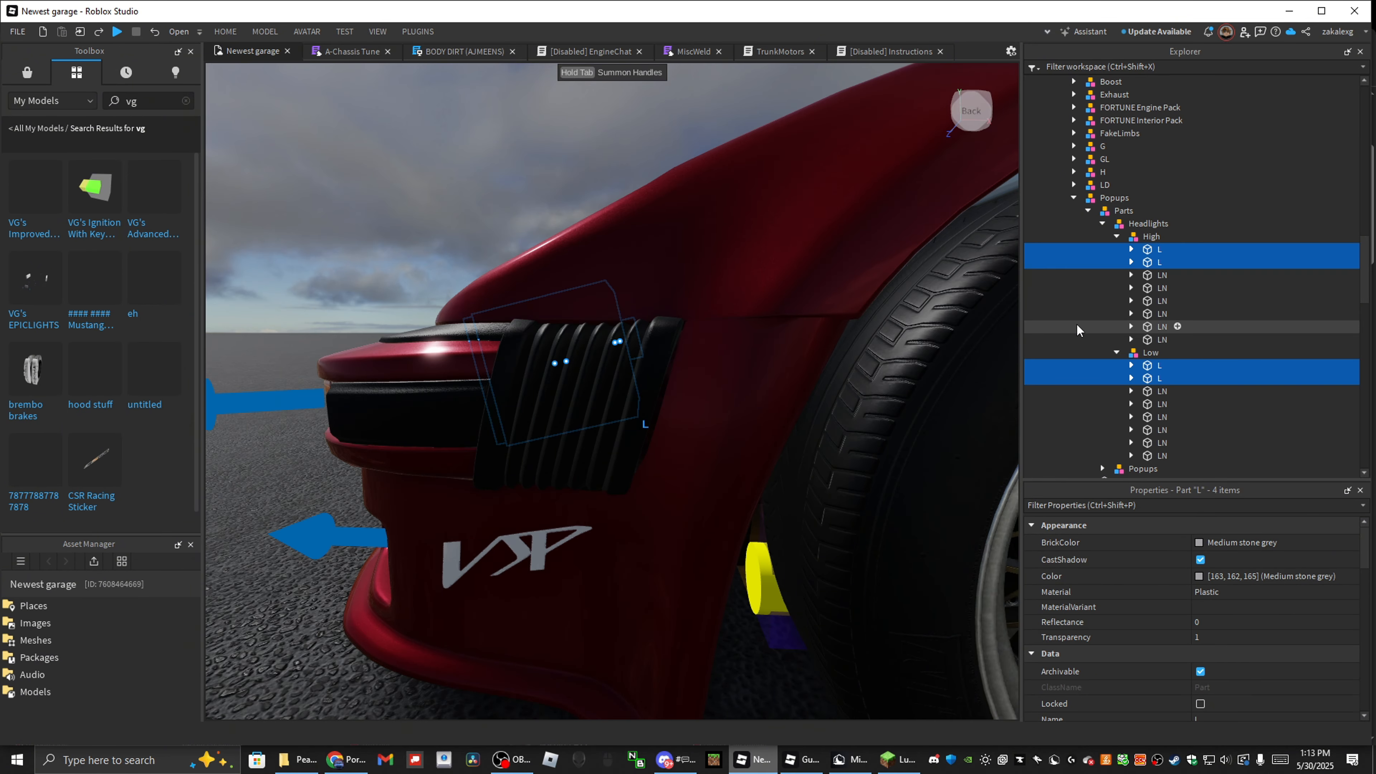
- Group the four L parts into one model and shift it to just beneath the popup headlight lens
key(ctrl+g)
right_drag(535, 335, 534, 335)
drag(461, 319, 467, 344)
scroll(466, 344, up, 5)
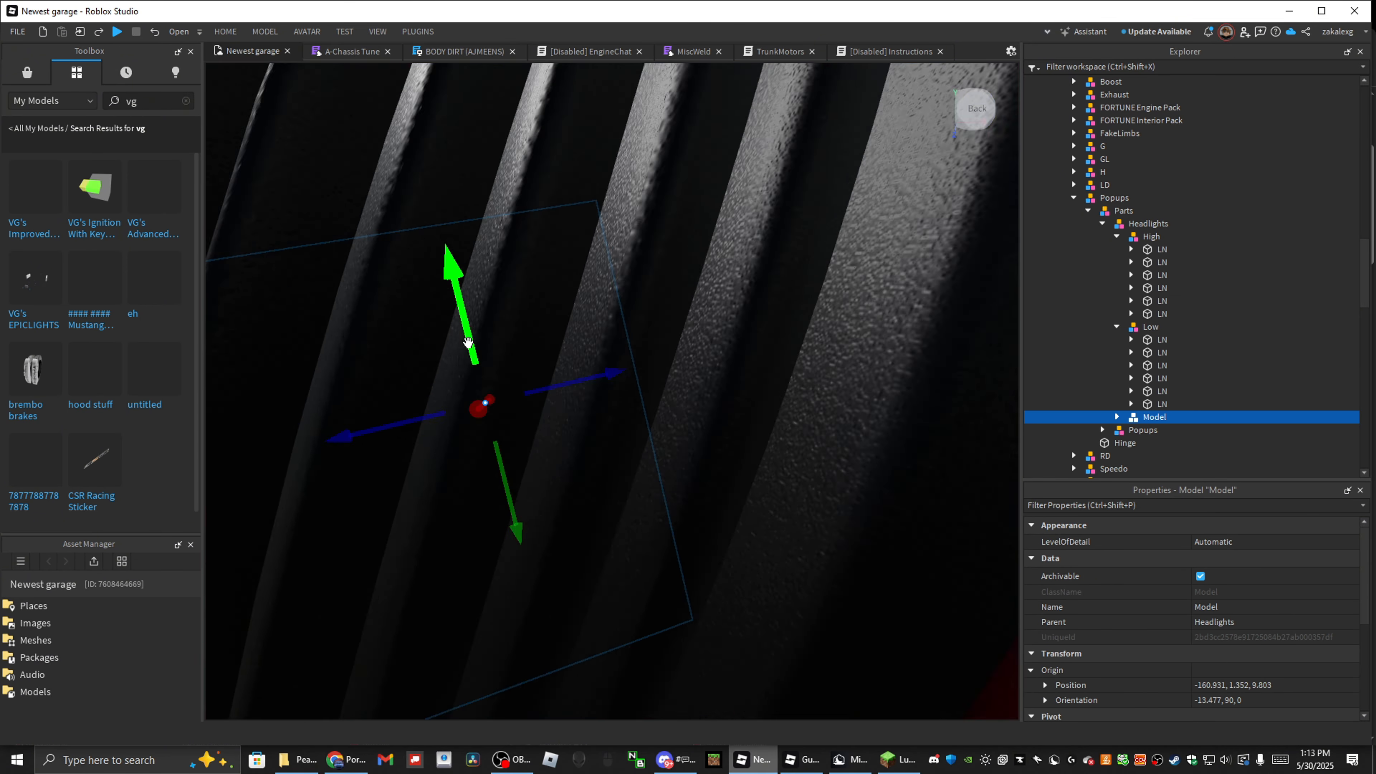
right_drag(467, 344, 467, 344)
drag(684, 366, 637, 376)
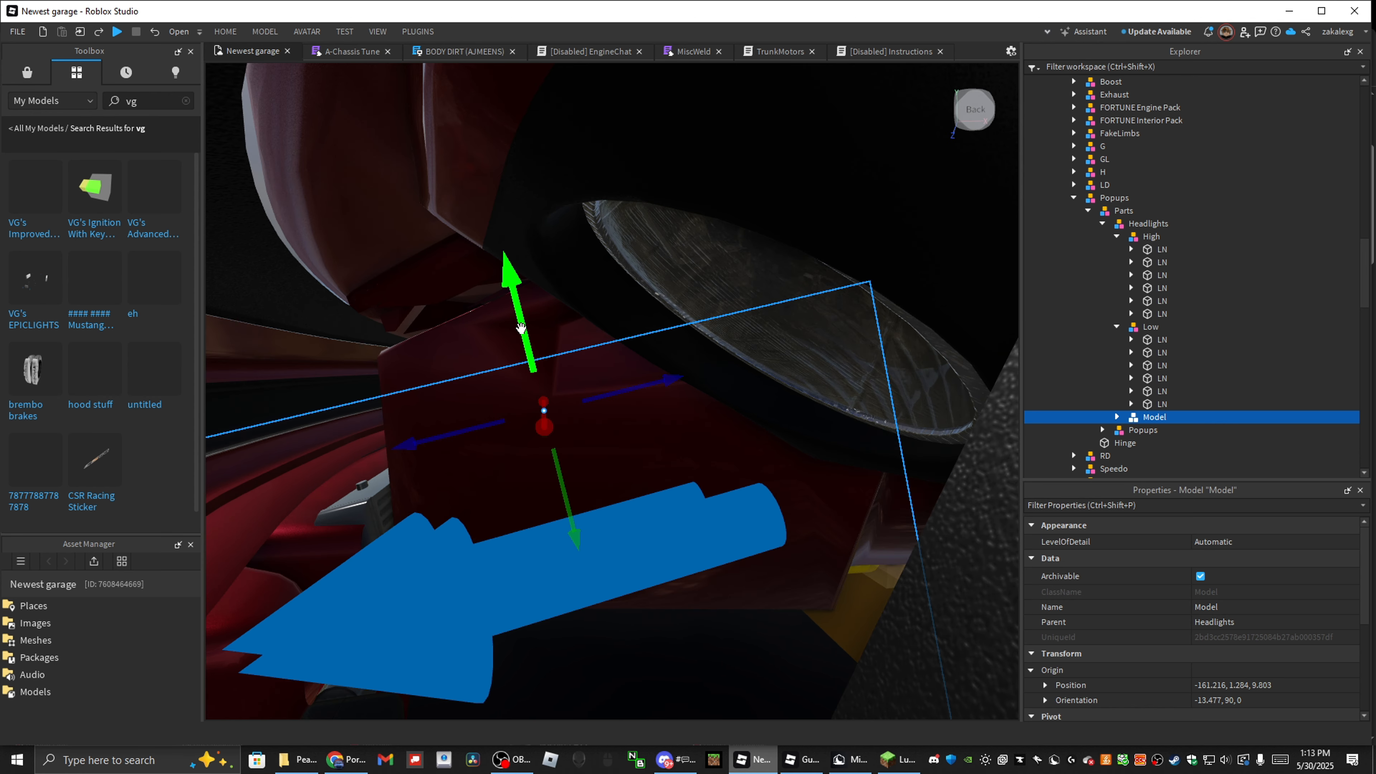
- Tilt the L group to an X orientation of about -58.4 degrees and nudge it to line up with the headlight lens
drag(520, 327, 499, 279)
click(225, 32)
click(194, 78)
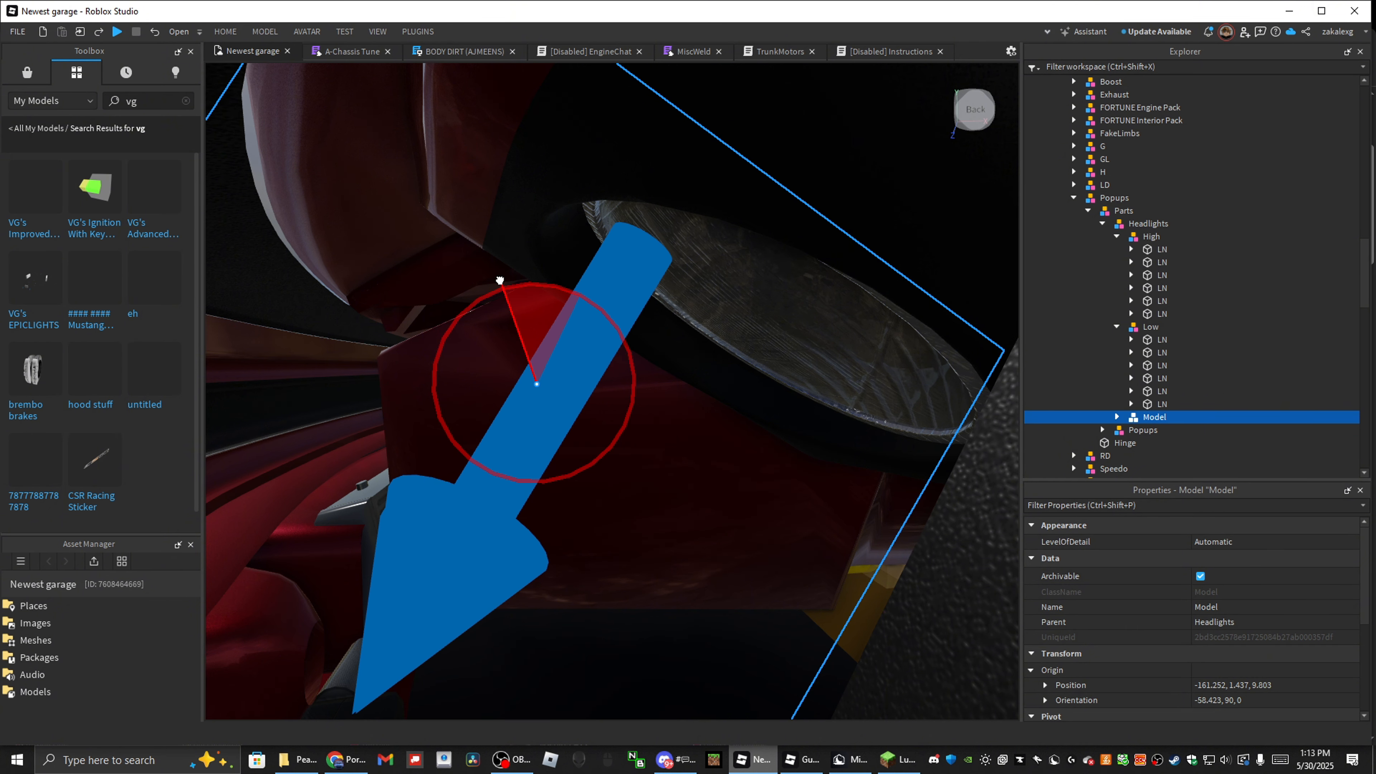
click(228, 32)
click(139, 74)
right_drag(643, 475, 637, 463)
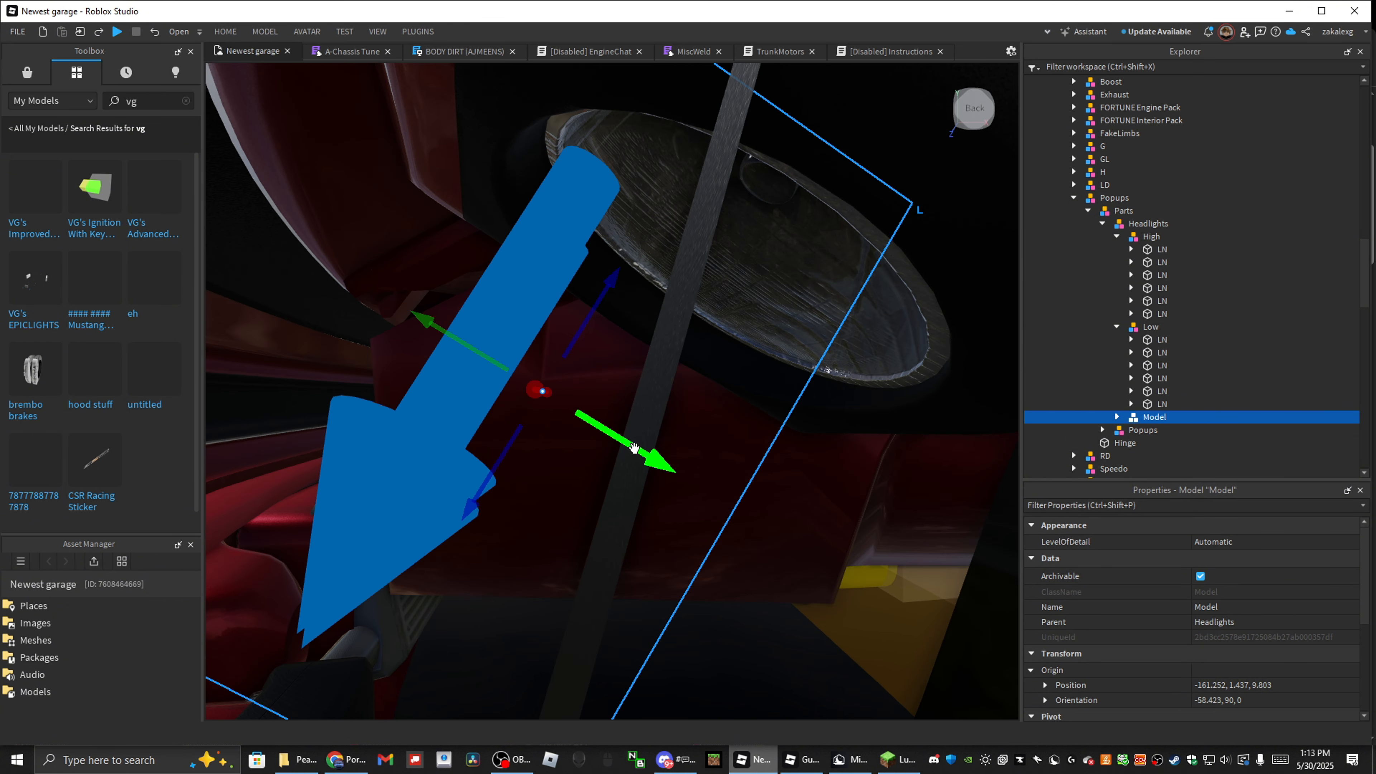
drag(635, 449, 669, 467)
- Delete three of the L parts in the new group, keeping a single one at the headlight
scroll(1124, 391, down, 1)
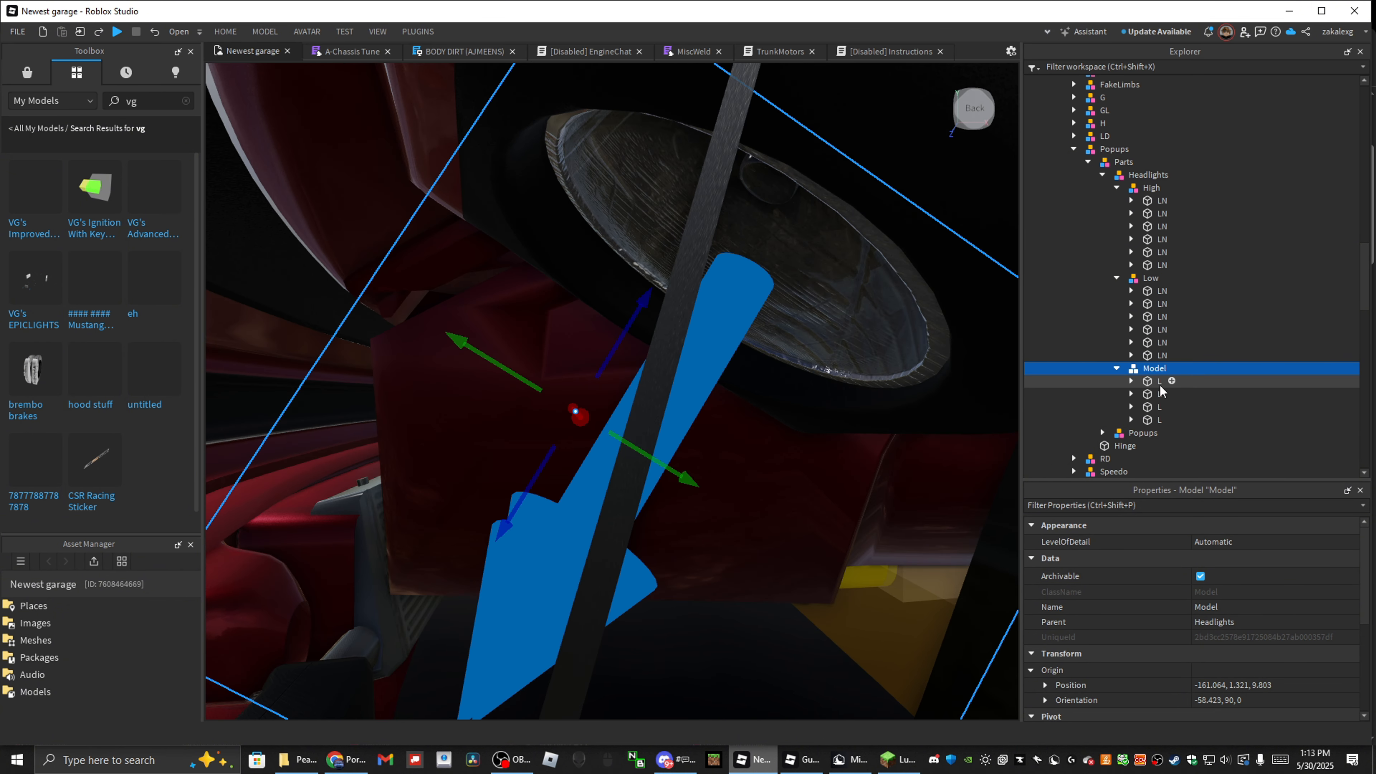
click(1158, 381)
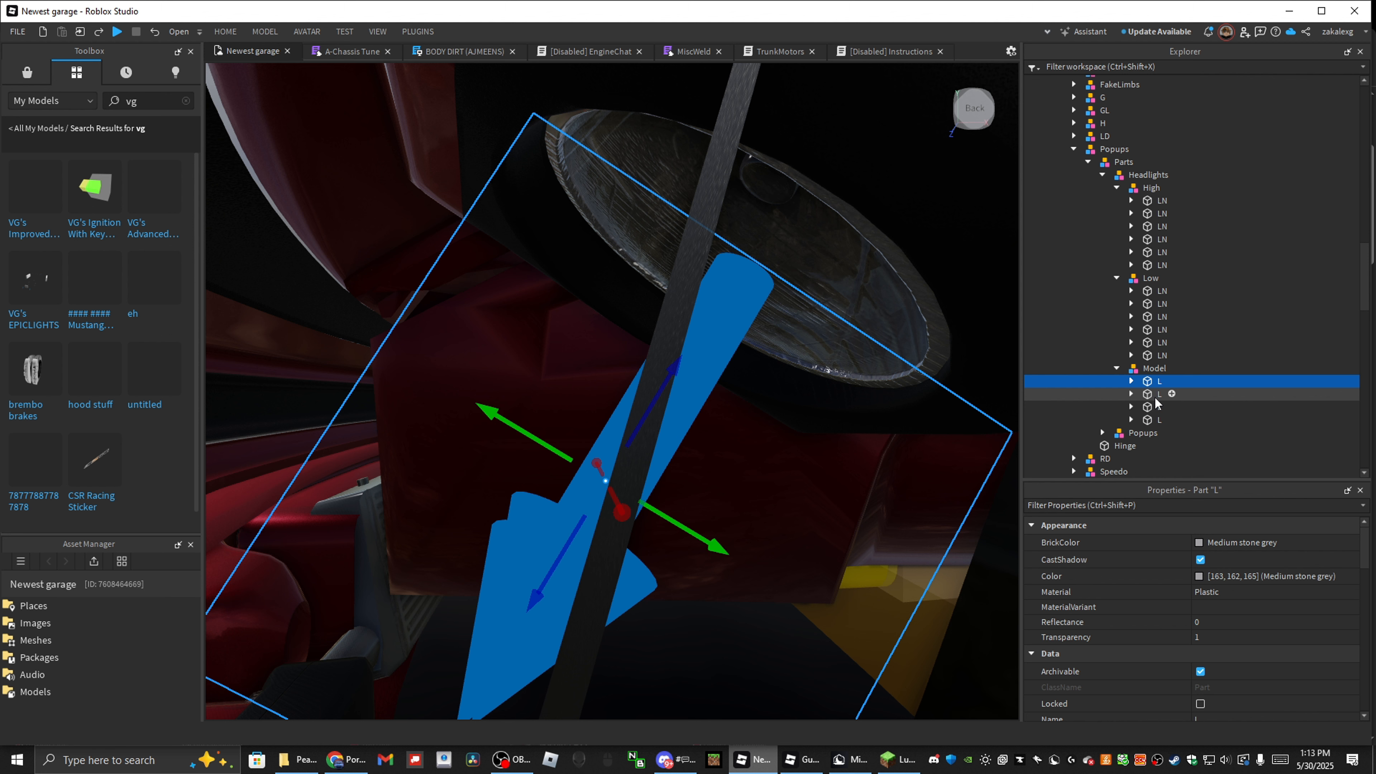
ctrl+click(1156, 418)
key(Delete)
click(1144, 380)
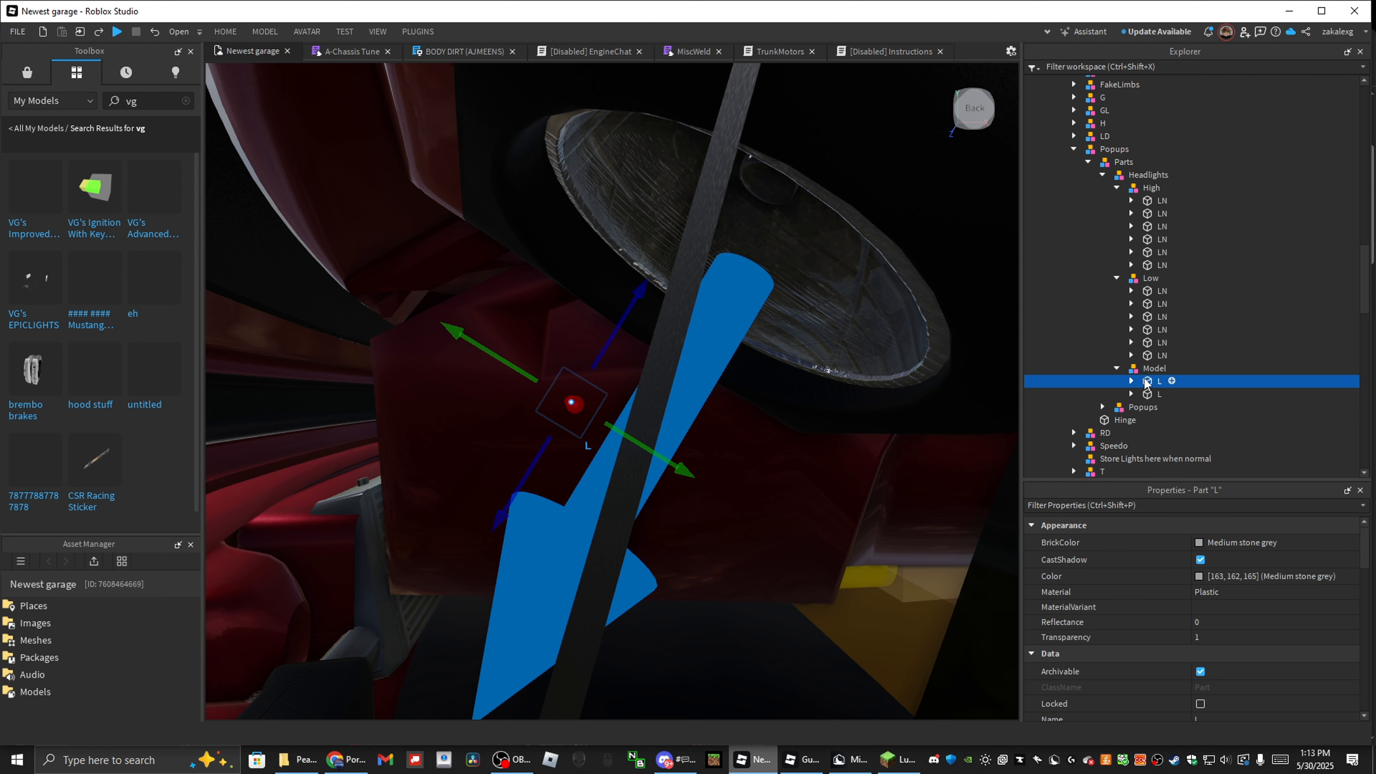
key(Delete)
click(1145, 382)
- Duplicate the remaining L part and move the copy across to the headlight on the other side of the car
right_drag(818, 347, 818, 347)
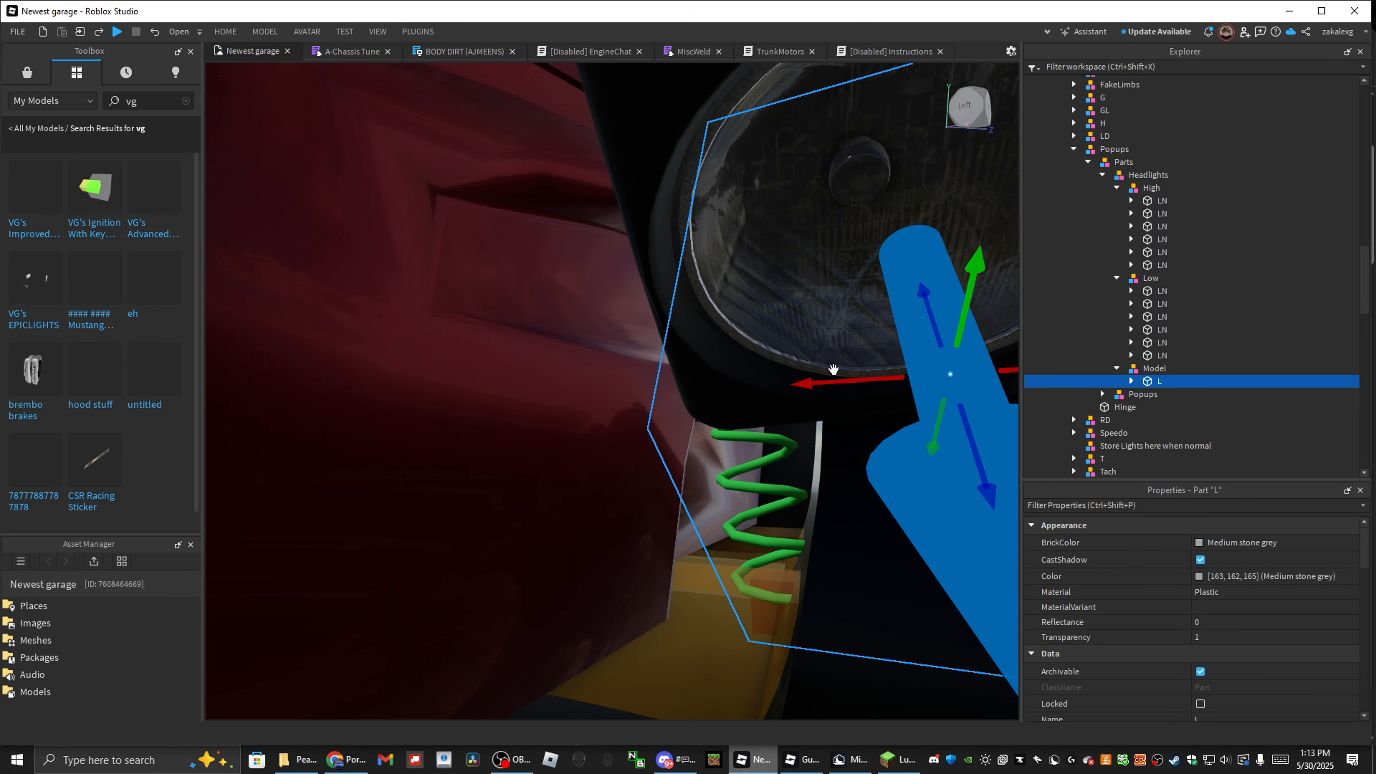
key(ctrl+d)
scroll(793, 387, down, 5)
drag(827, 381, 778, 390)
scroll(606, 404, up, 5)
right_drag(640, 397, 639, 396)
scroll(789, 527, down, 10)
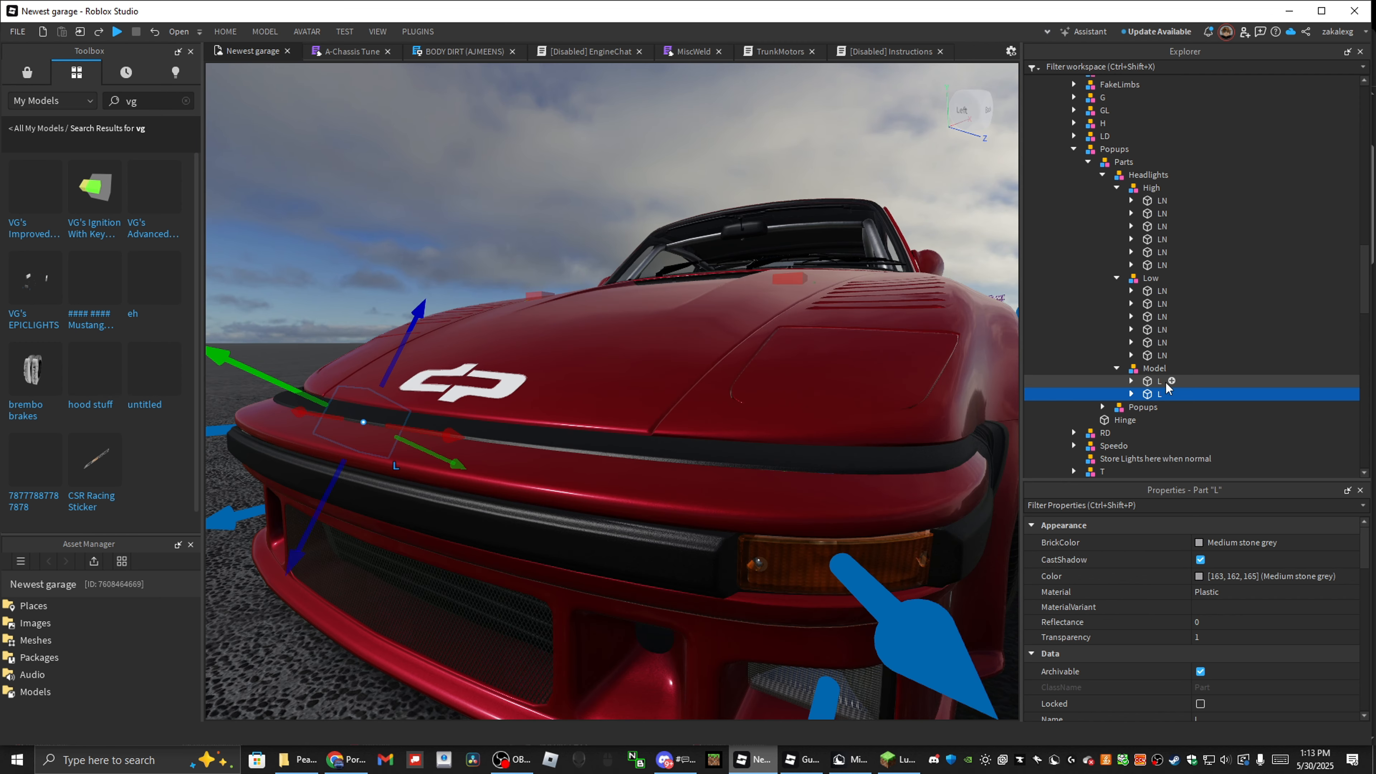
- Place the two L parts in both the High and Low groups using a duplicate, and delete the emptied Model group
ctrl+click(1160, 382)
drag(1160, 381, 1230, 189)
key(ctrl+d)
click(1151, 435)
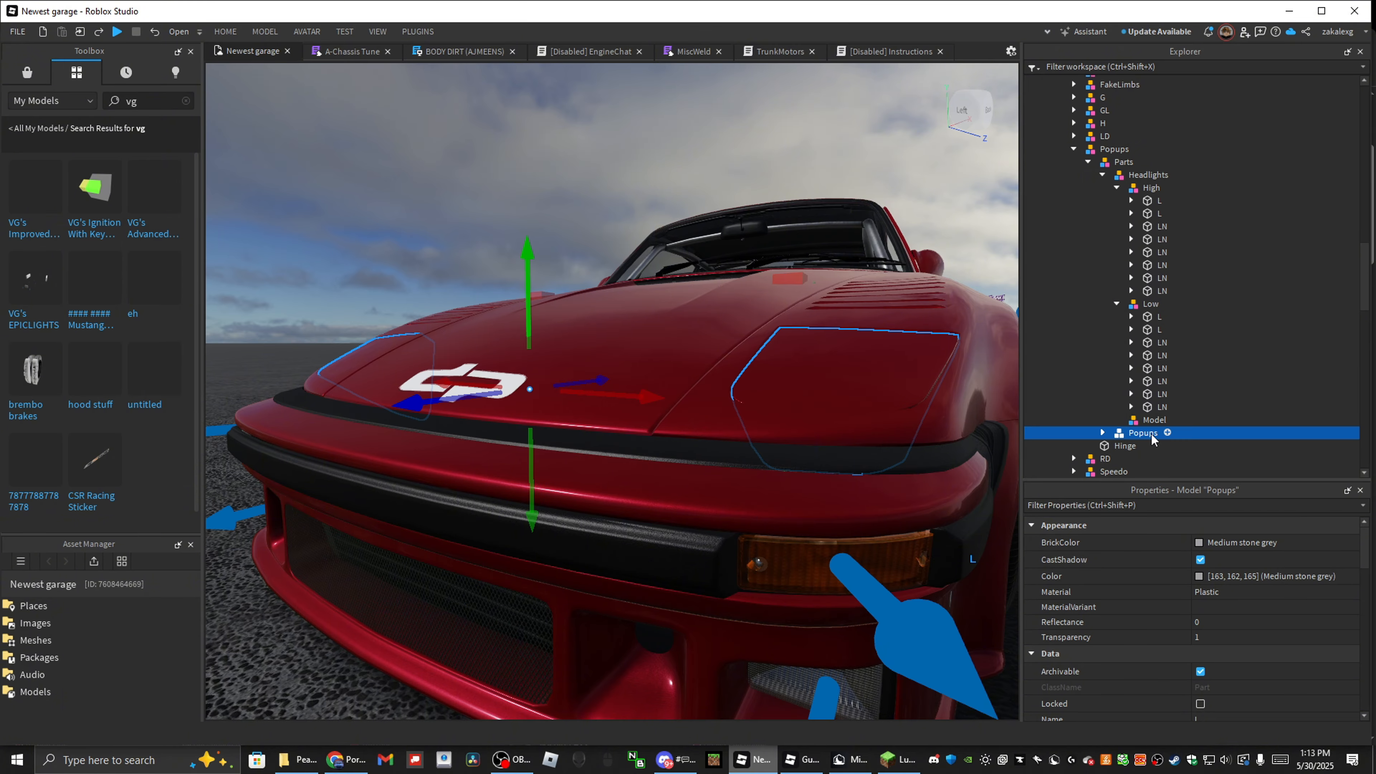
click(1149, 421)
key(Delete)
- Move the spawn location from the parked cars to the ground right beside the red Porsche
right_drag(731, 444, 789, 382)
scroll(788, 382, down, 8)
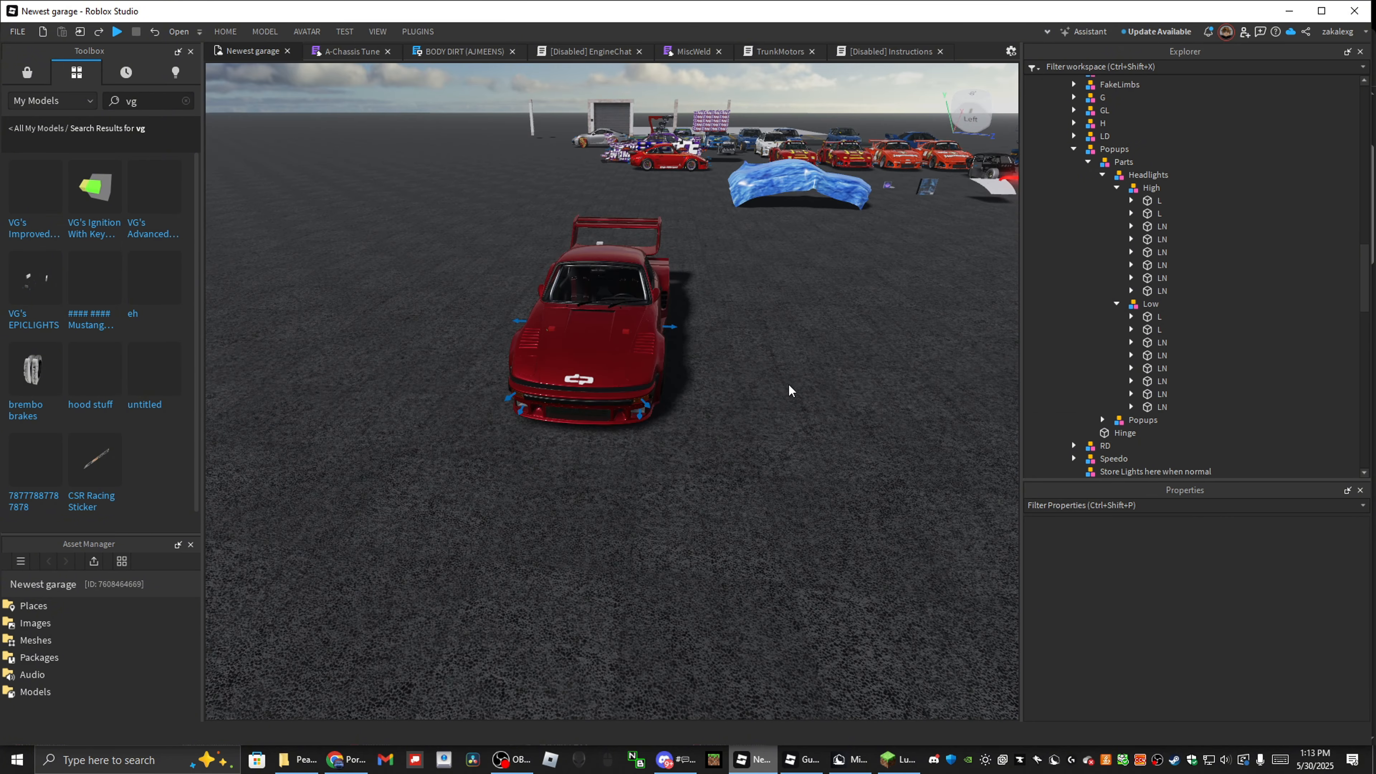
right_drag(626, 298, 893, 265)
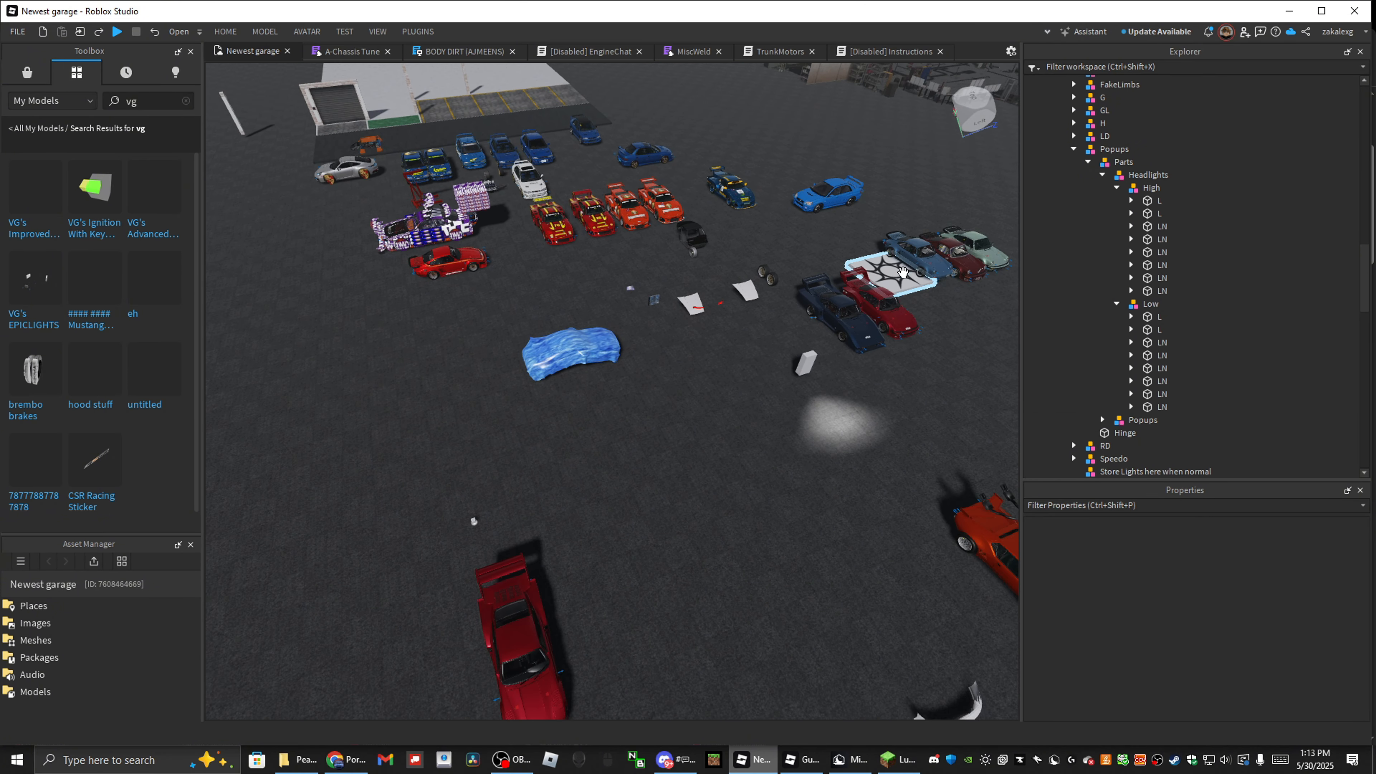
drag(891, 272, 661, 536)
right_drag(692, 517, 661, 536)
drag(661, 536, 658, 511)
click(827, 614)
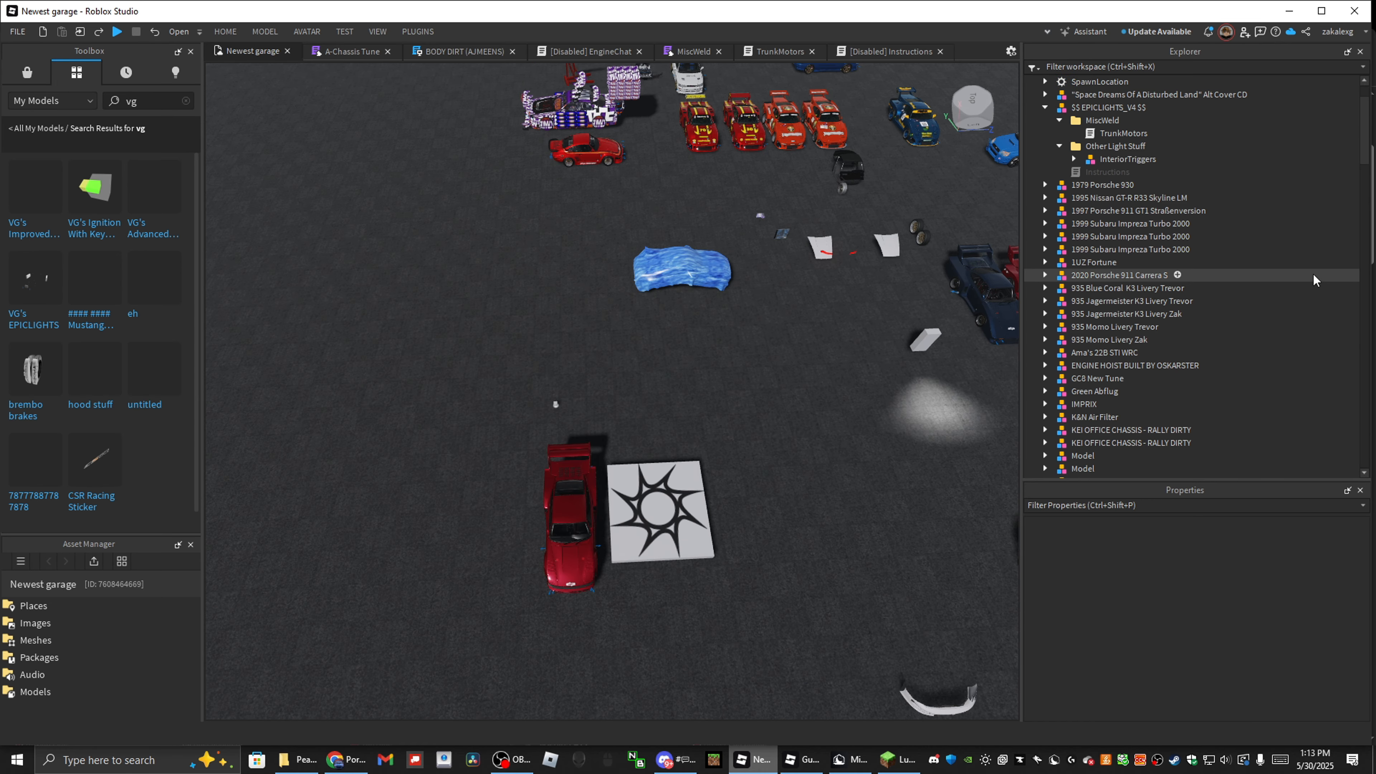
- Set the ClockTime of the Lighting service to 0 for a night scene
scroll(1316, 265, down, 12)
drag(1365, 207, 1165, 274)
scroll(1133, 279, down, 20)
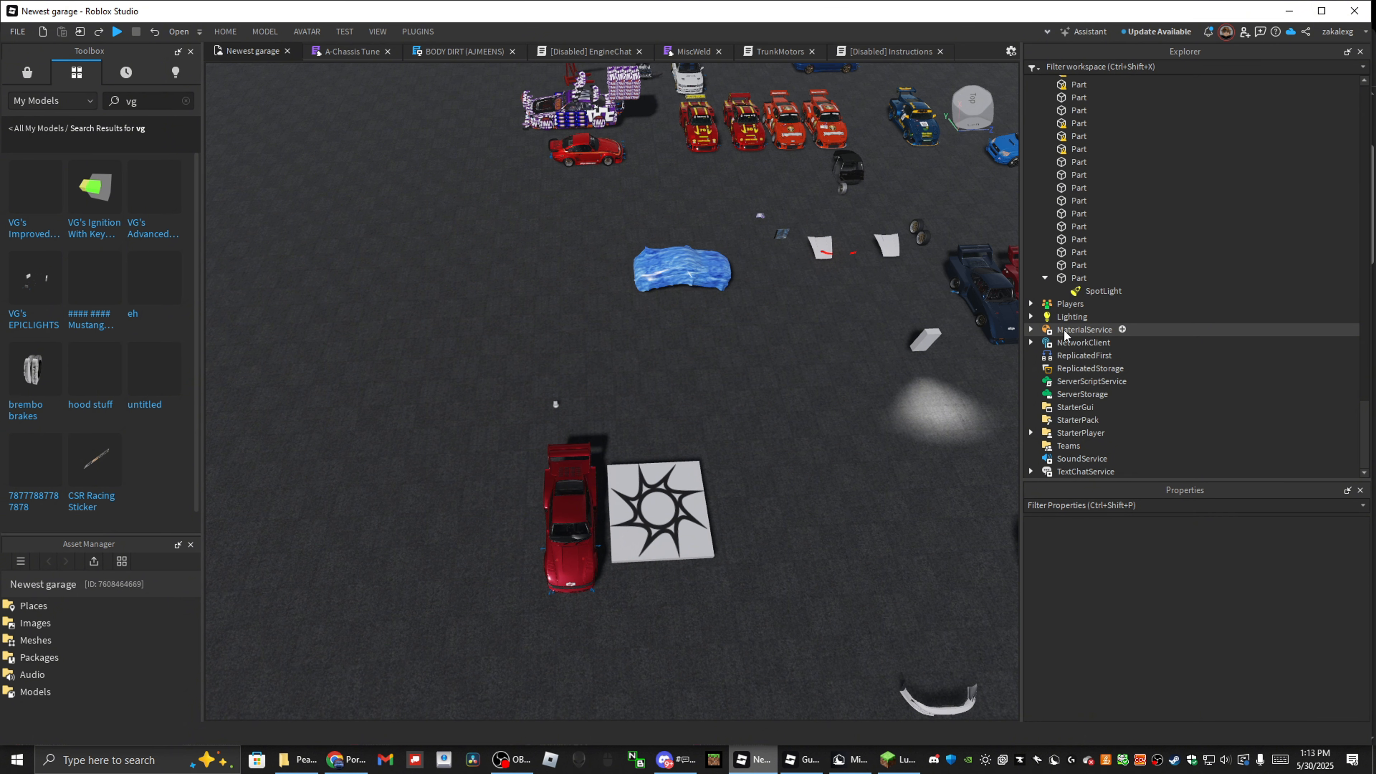
click(1071, 317)
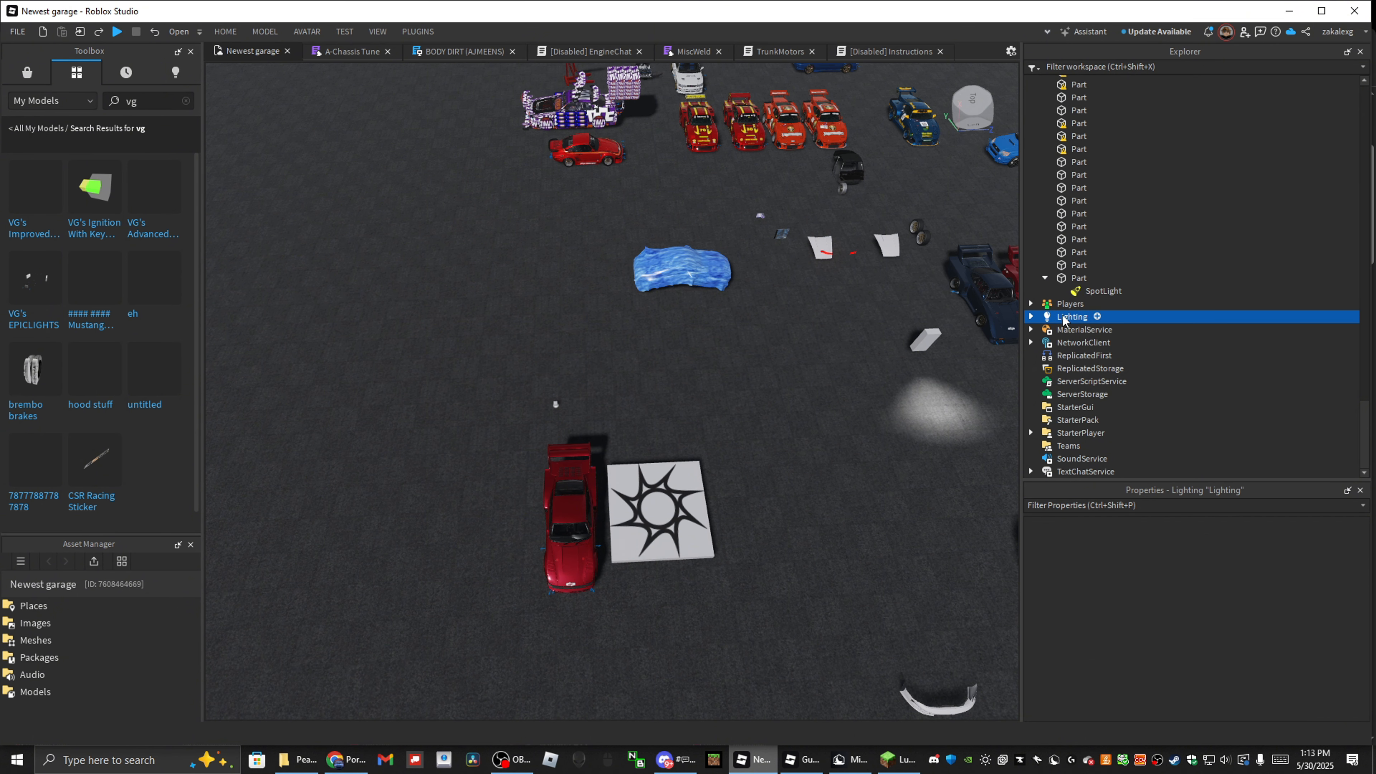
scroll(1211, 618, down, 3)
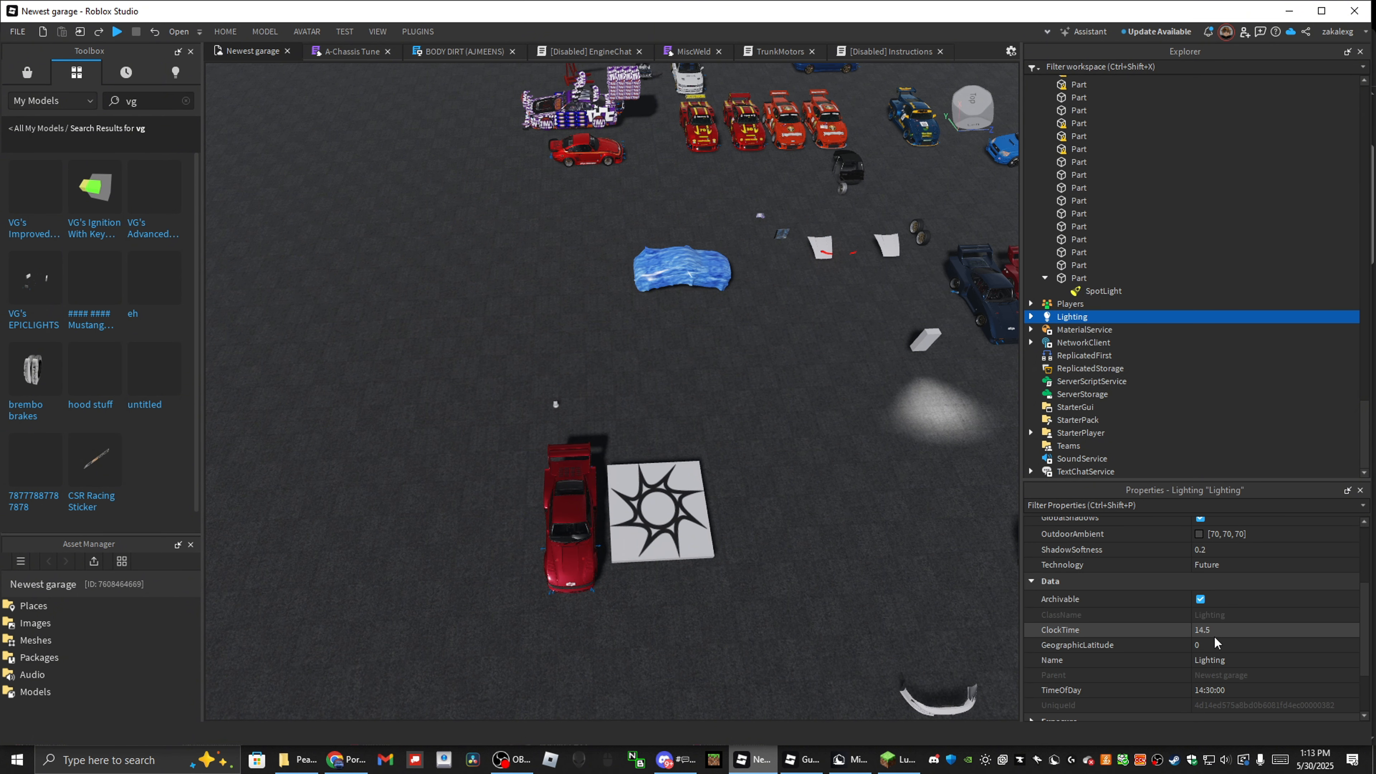
click(1120, 630)
text(0)
click(795, 638)
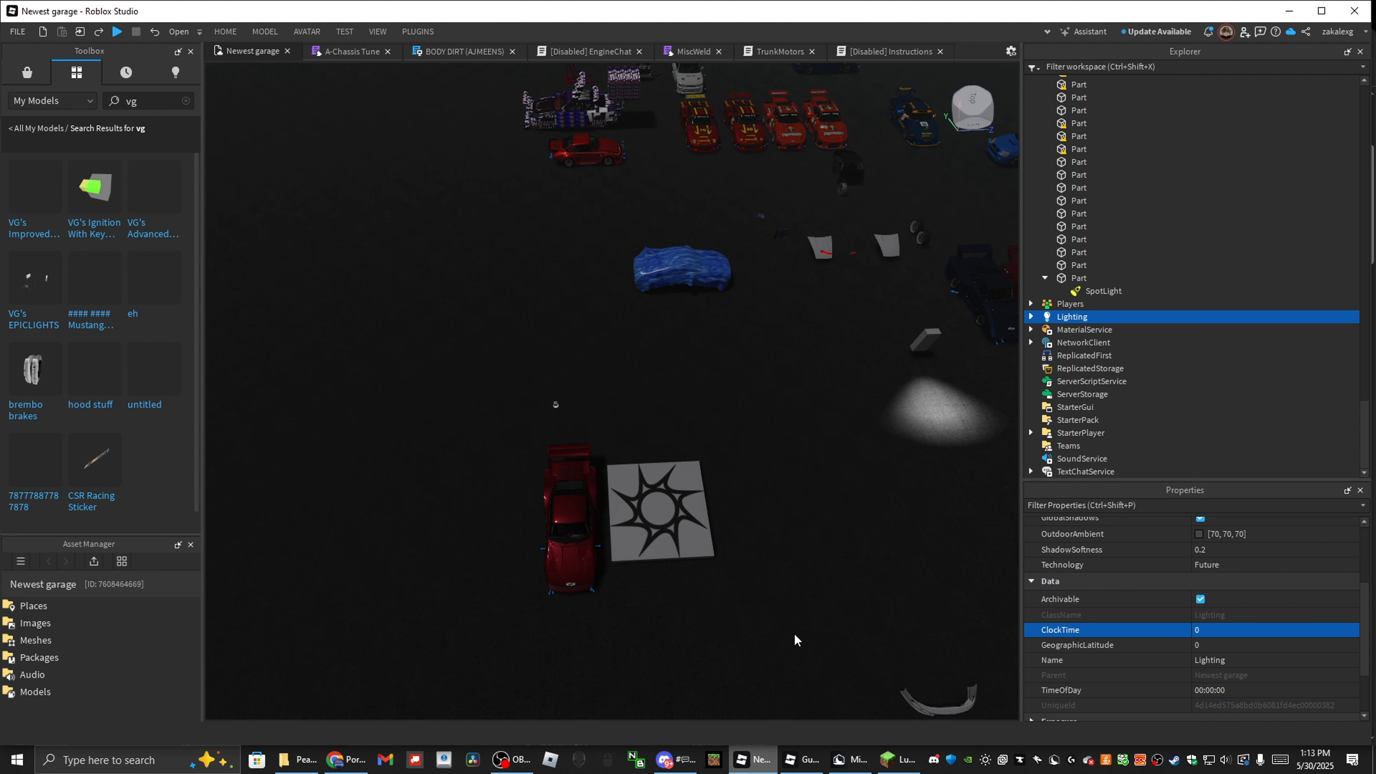
- Run a play test from the Porsche's driver seat and check its hazard lights from the front
click(117, 33)
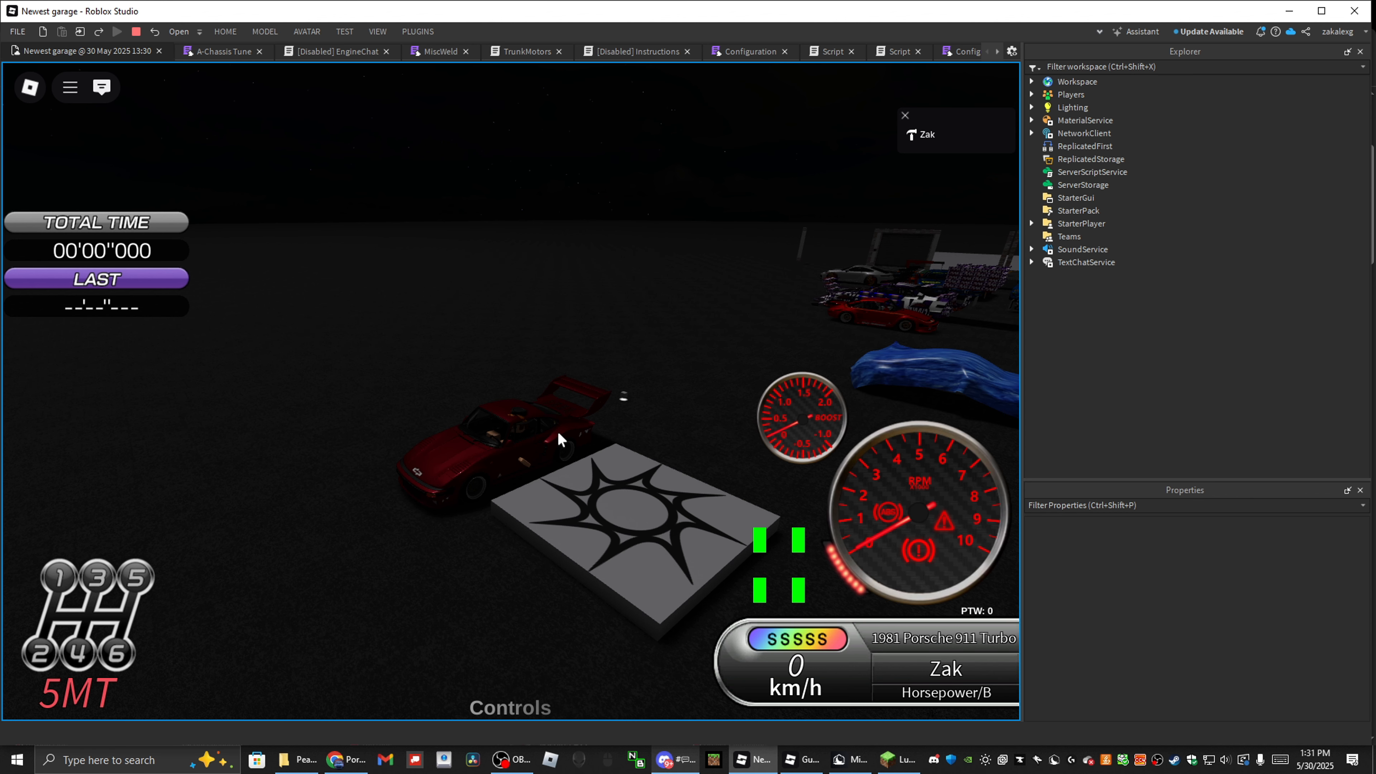
right_drag(557, 430, 621, 443)
key(s)
key(z)
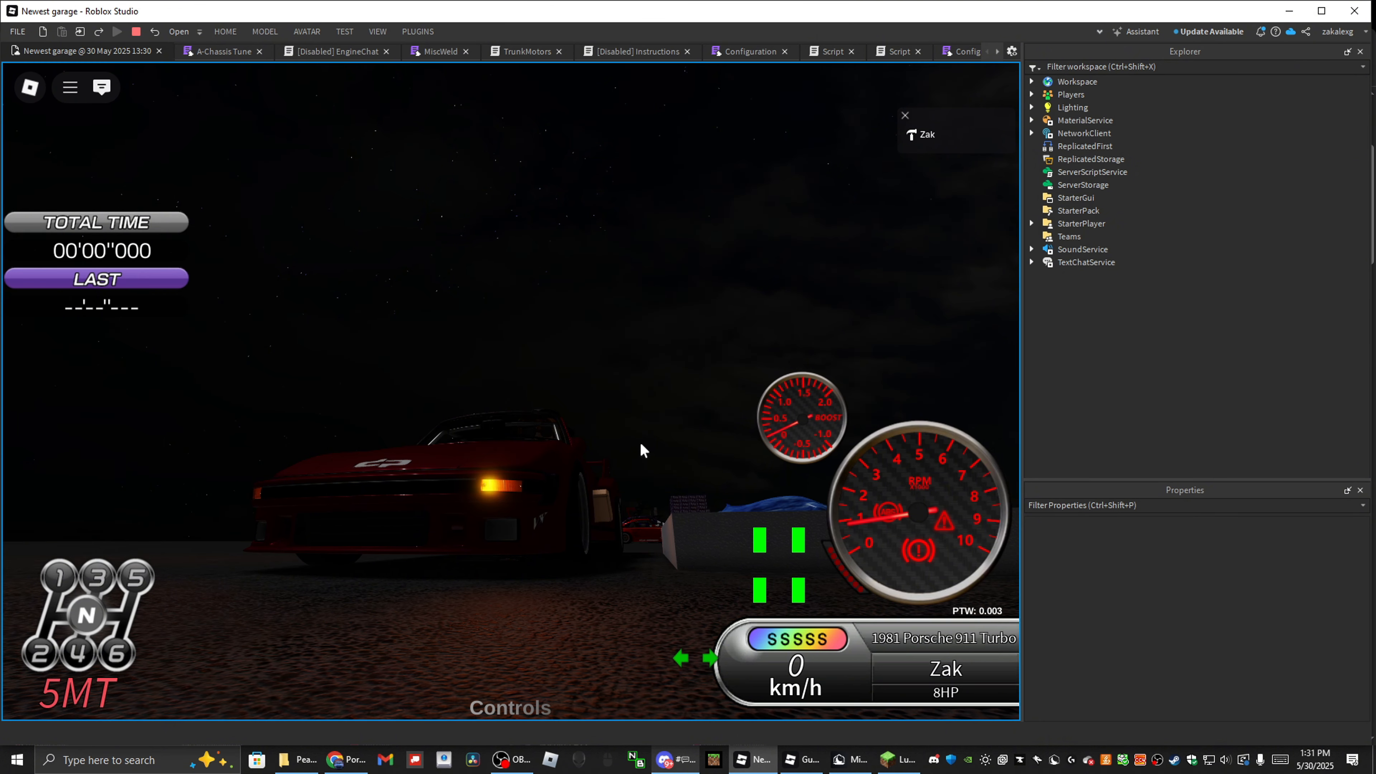
right_drag(641, 445, 621, 444)
- Test the Porsche's low beams, high beams and fog lights, viewing the car up close and from farther away
key(l)
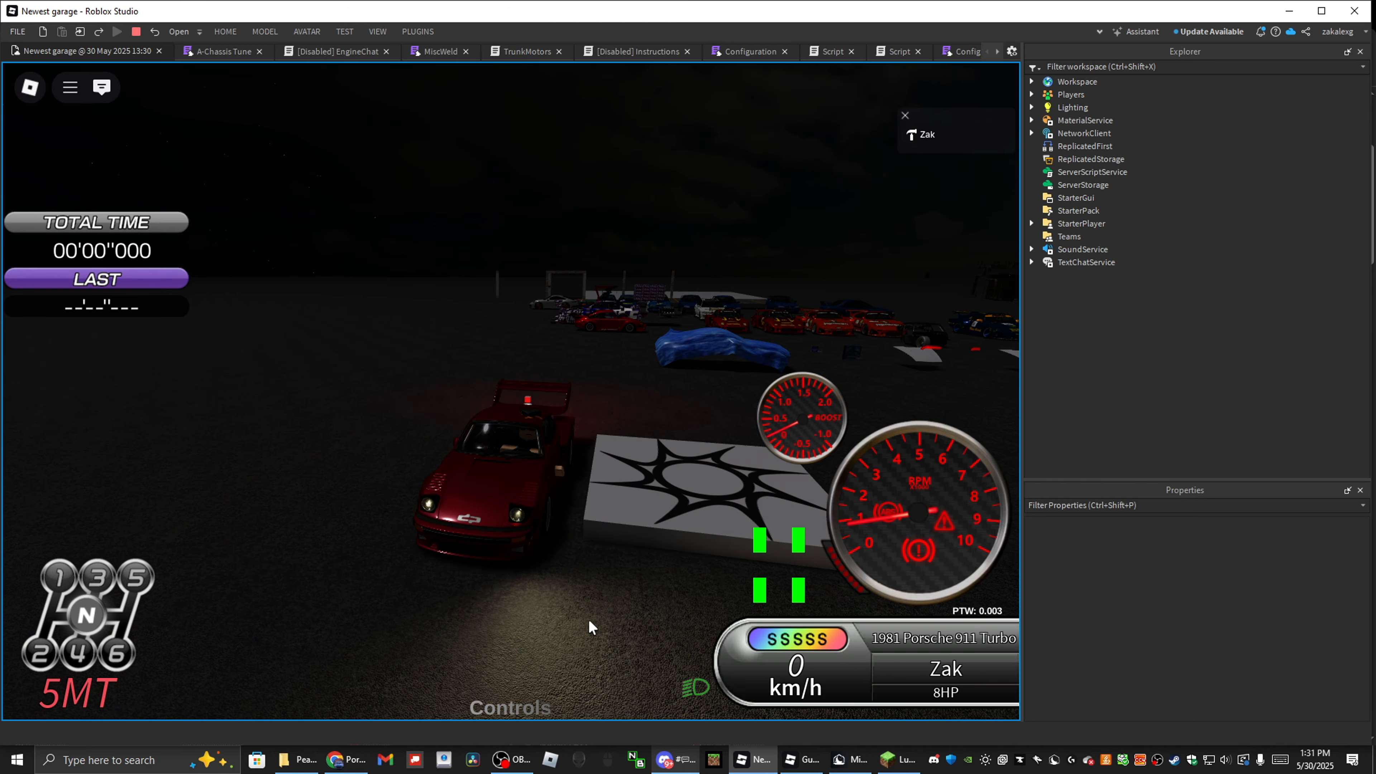
key(l)
right_drag(572, 617, 597, 535)
scroll(598, 536, up, 3)
key(j)
scroll(597, 534, down, 1)
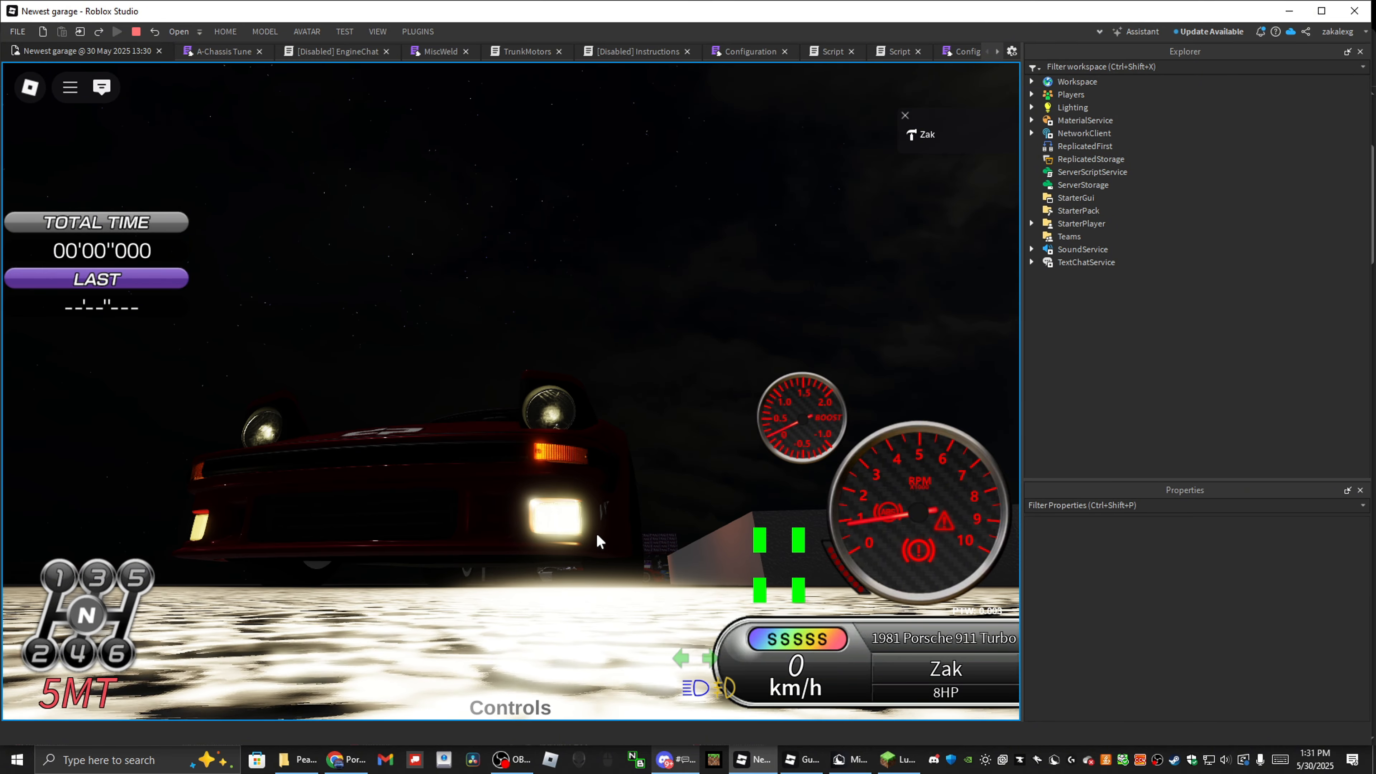
scroll(597, 534, down, 5)
key(w)
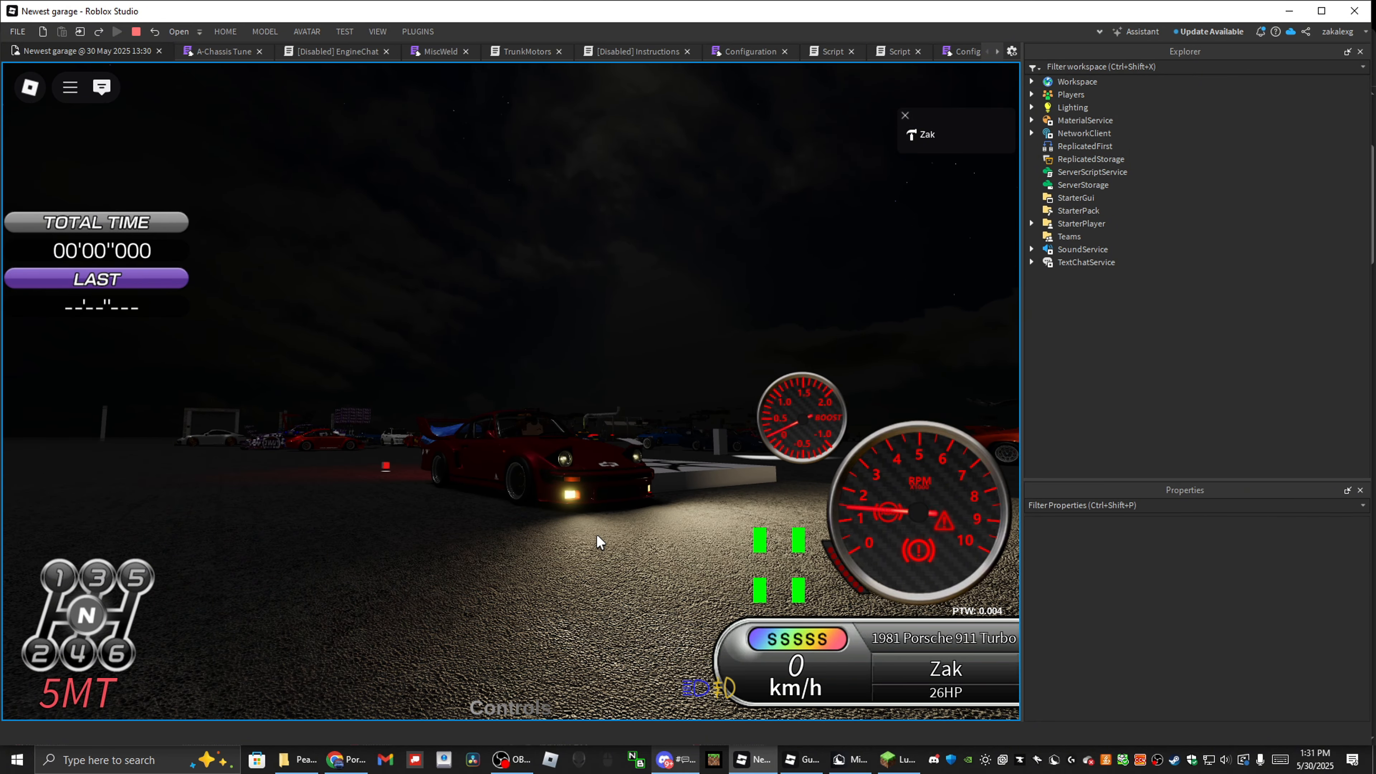
- Drive the Porsche through the dark test area, shifting gears, to check its lights in motion
key(e)
key(p)
key(e)
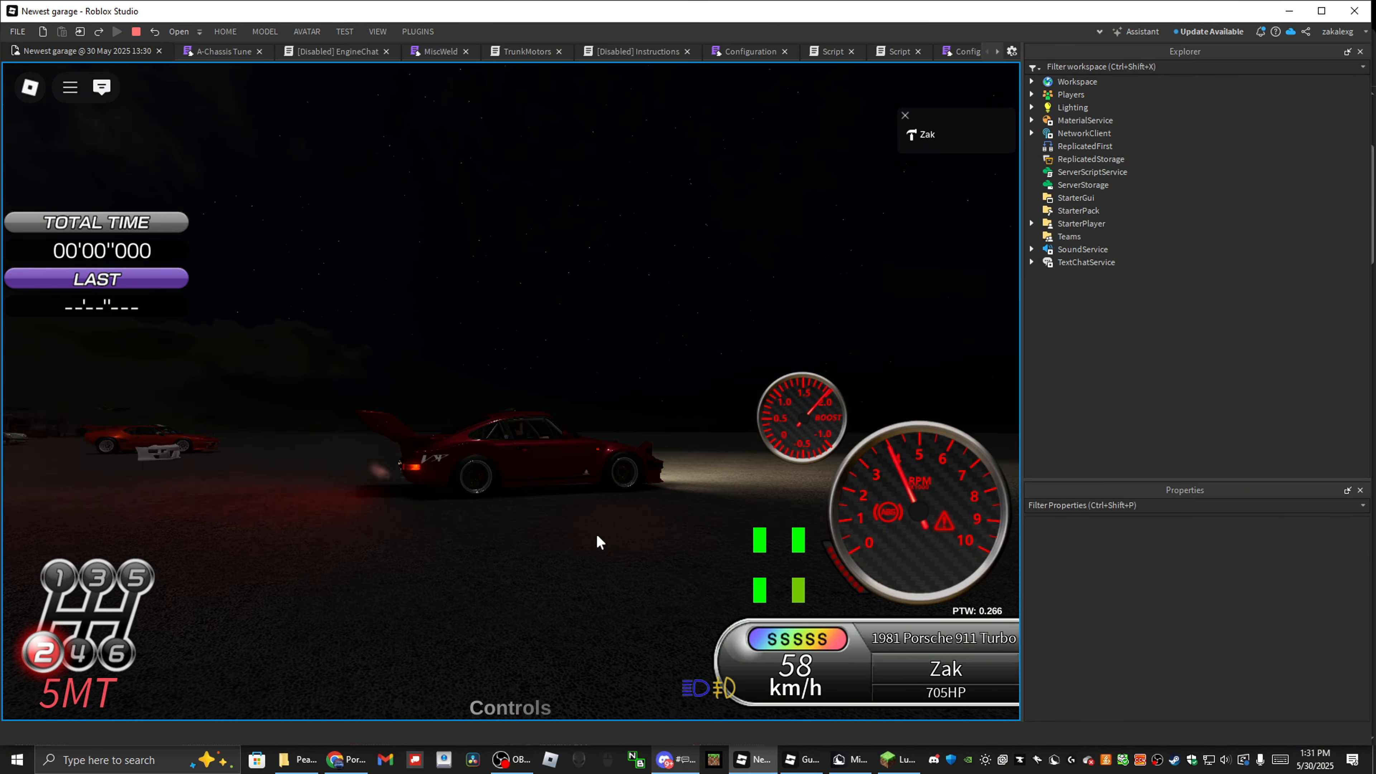
key(q)
key(d)
key(e)
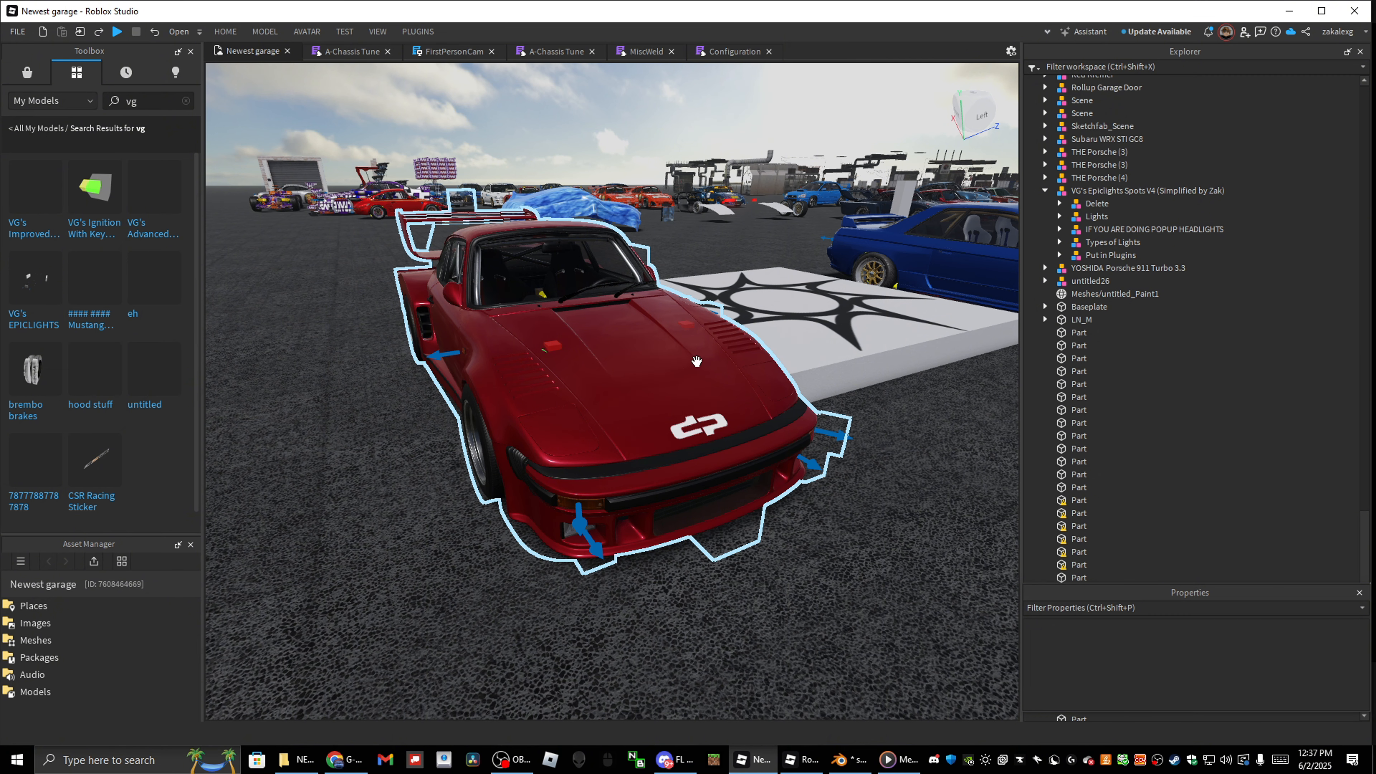
- Open the Configuration script of EPICLIGHTS_V4SPOT from the Plugins folder of the red Porsche's A-Chassis Tune
click(676, 361)
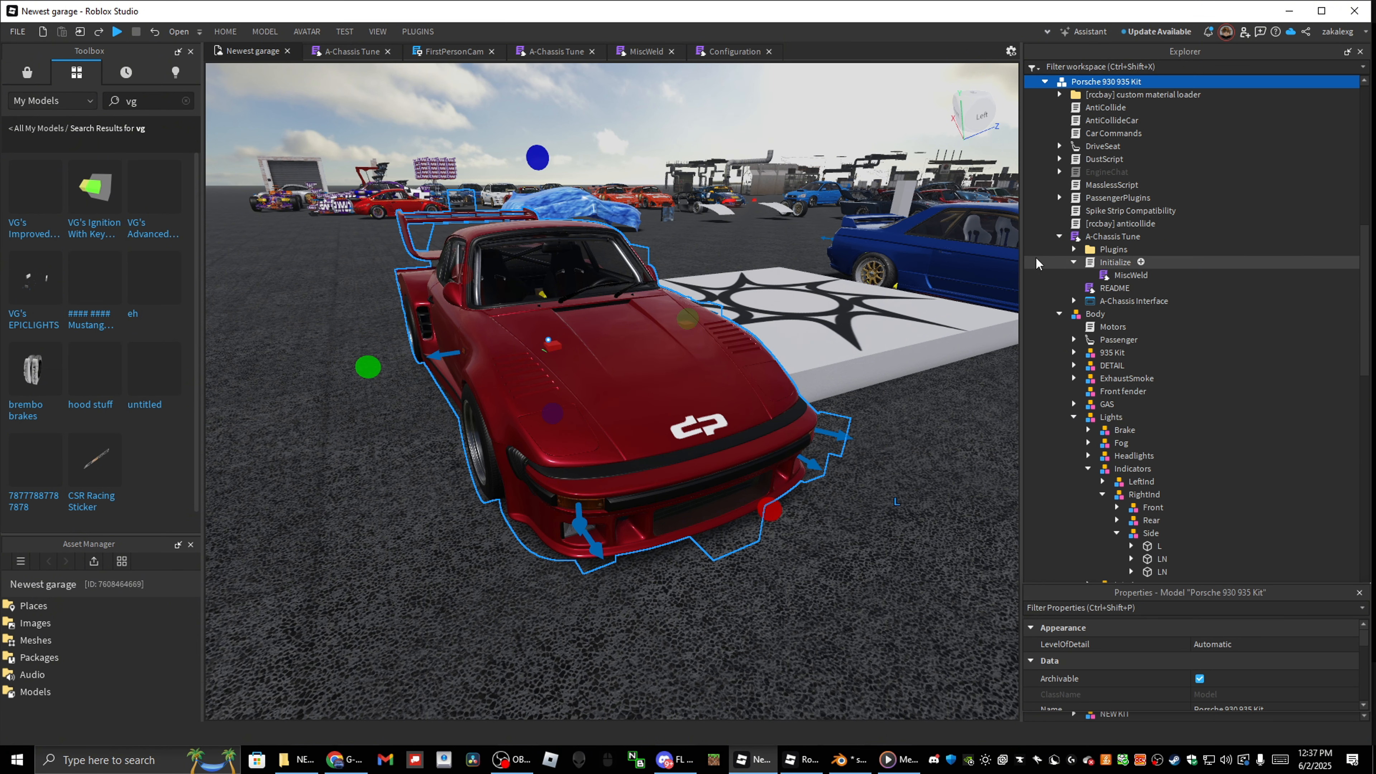
click(1060, 314)
click(1073, 249)
scroll(1126, 336, down, 5)
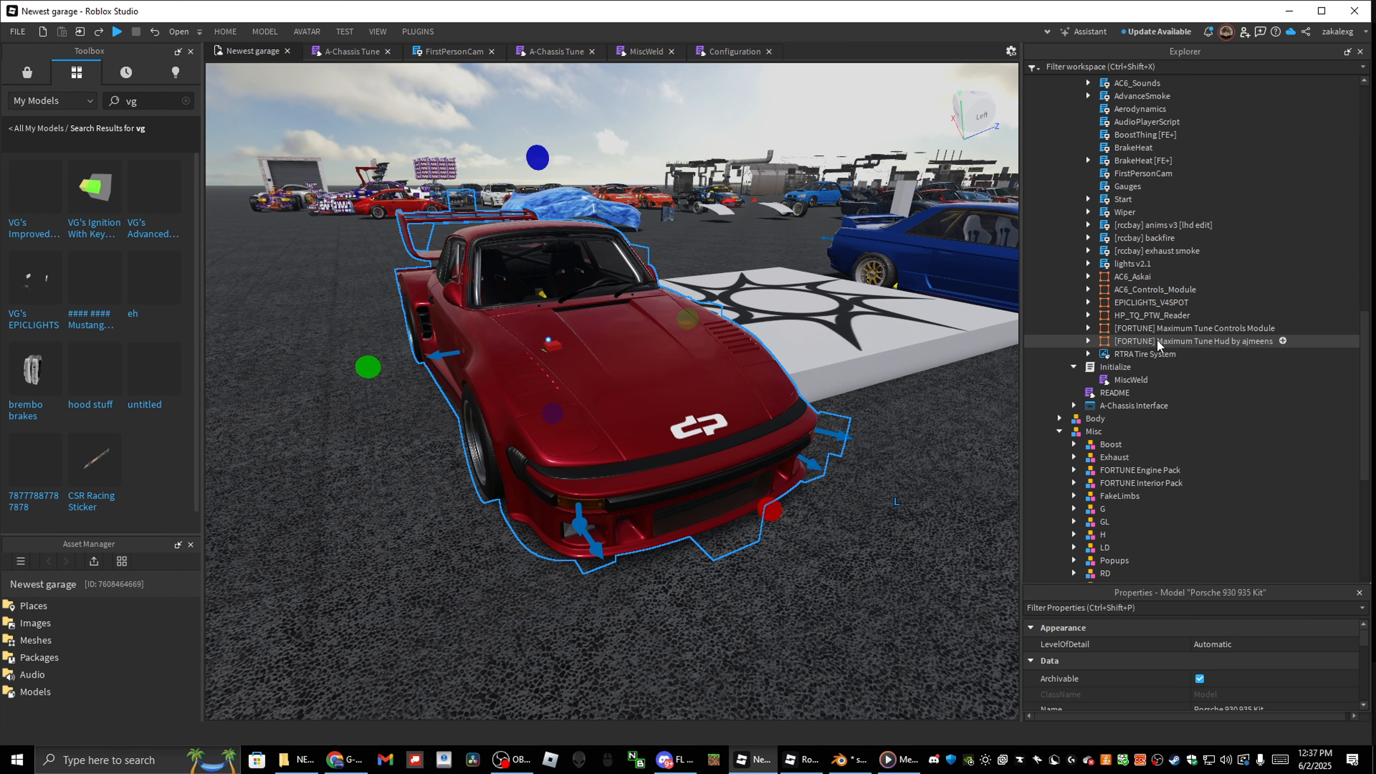
click(1073, 367)
click(1092, 305)
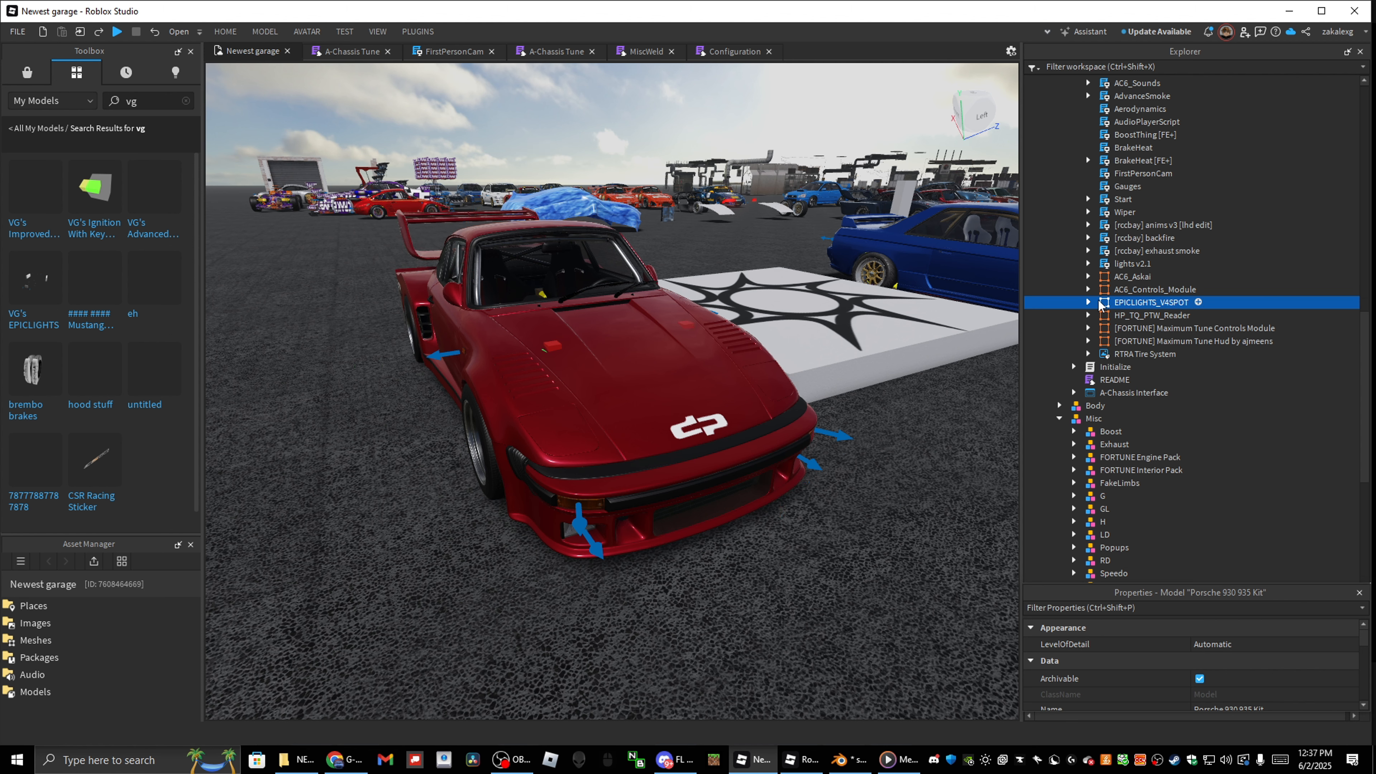
click(1088, 302)
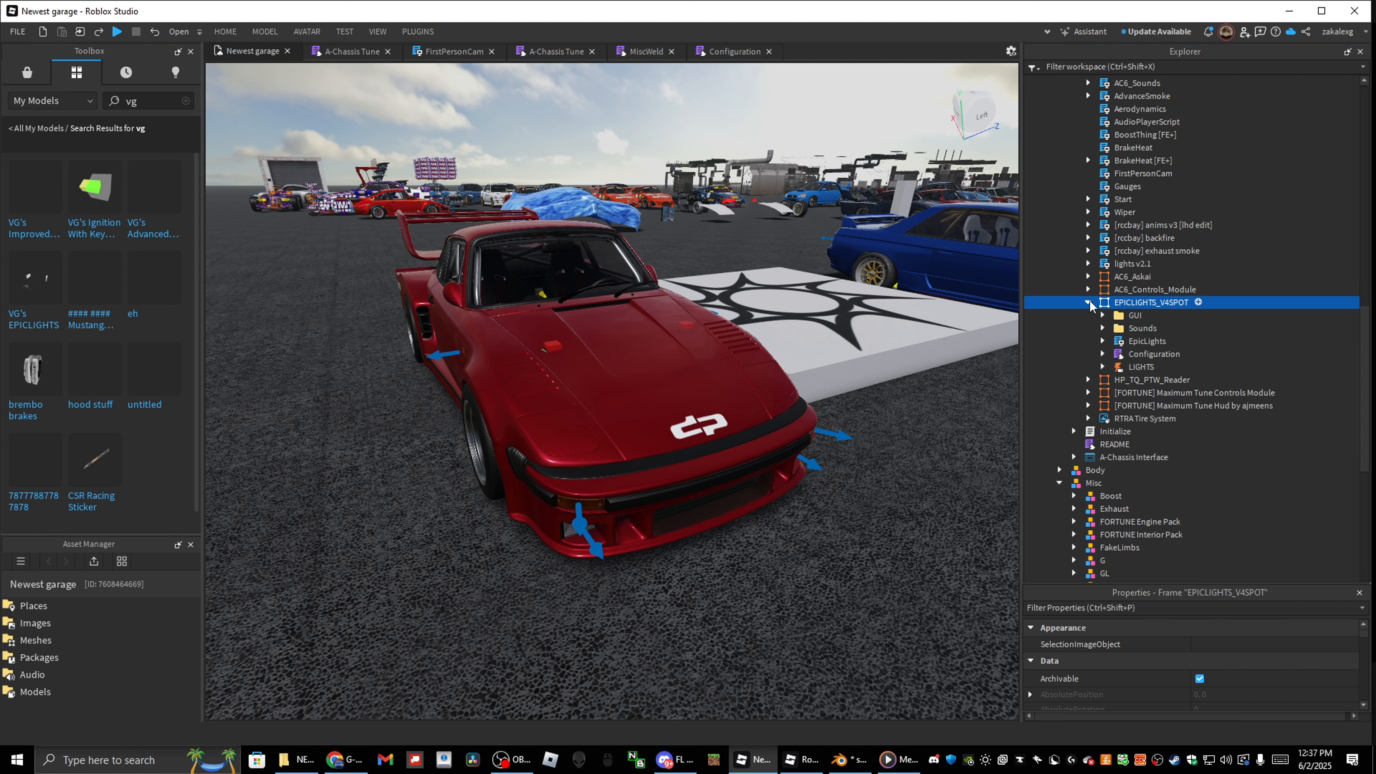
double_click(1138, 355)
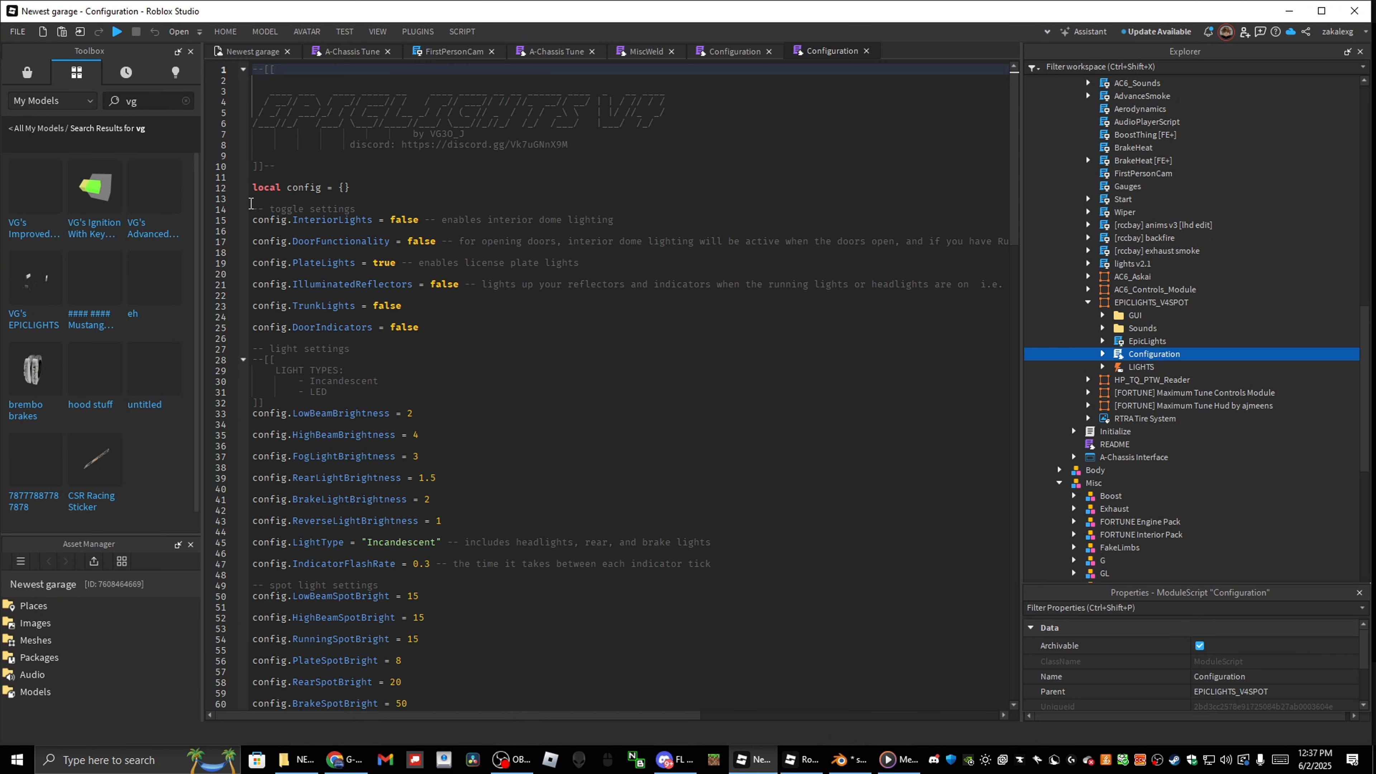
- Review the toggle settings in the Configuration script, from PlateLights and InteriorLights to DoorIndicators
click(388, 263)
double_click(310, 262)
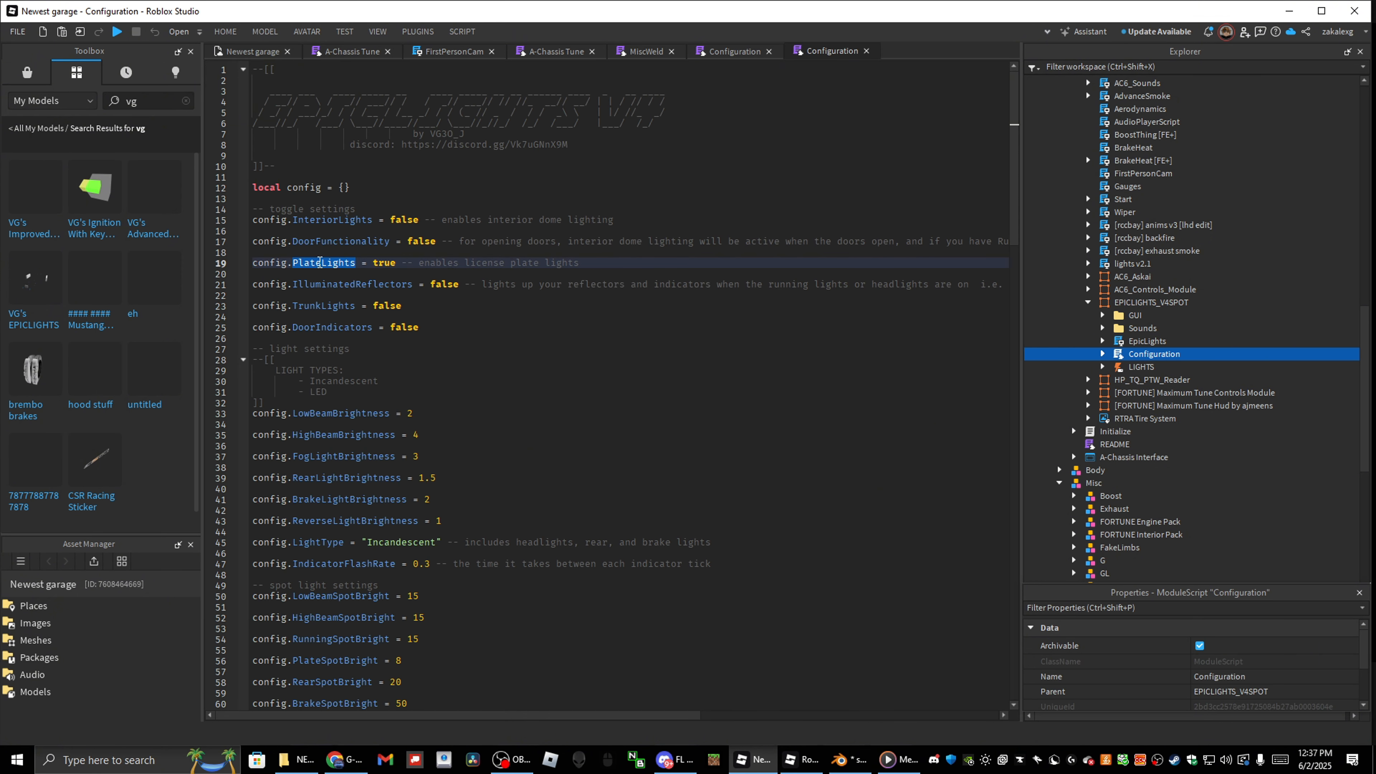
triple_click(309, 262)
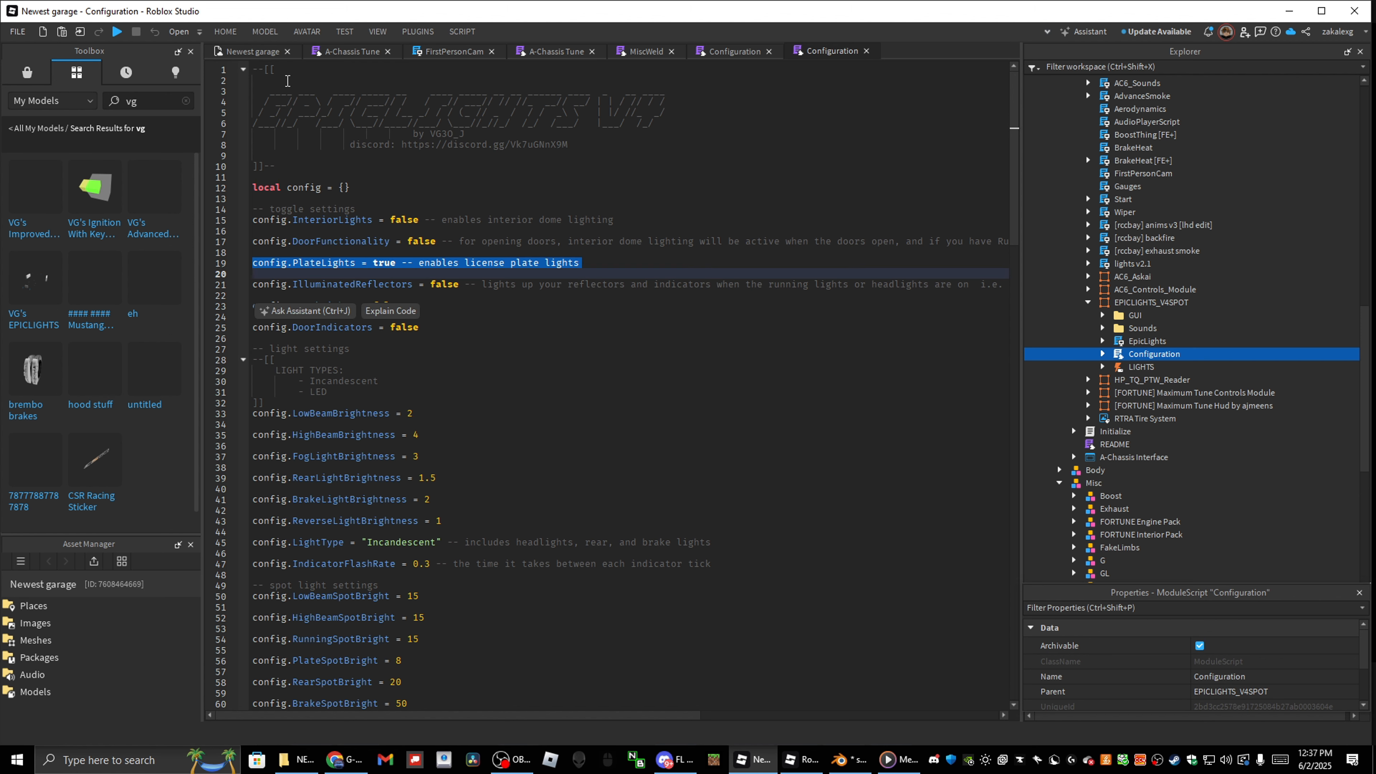
double_click(390, 263)
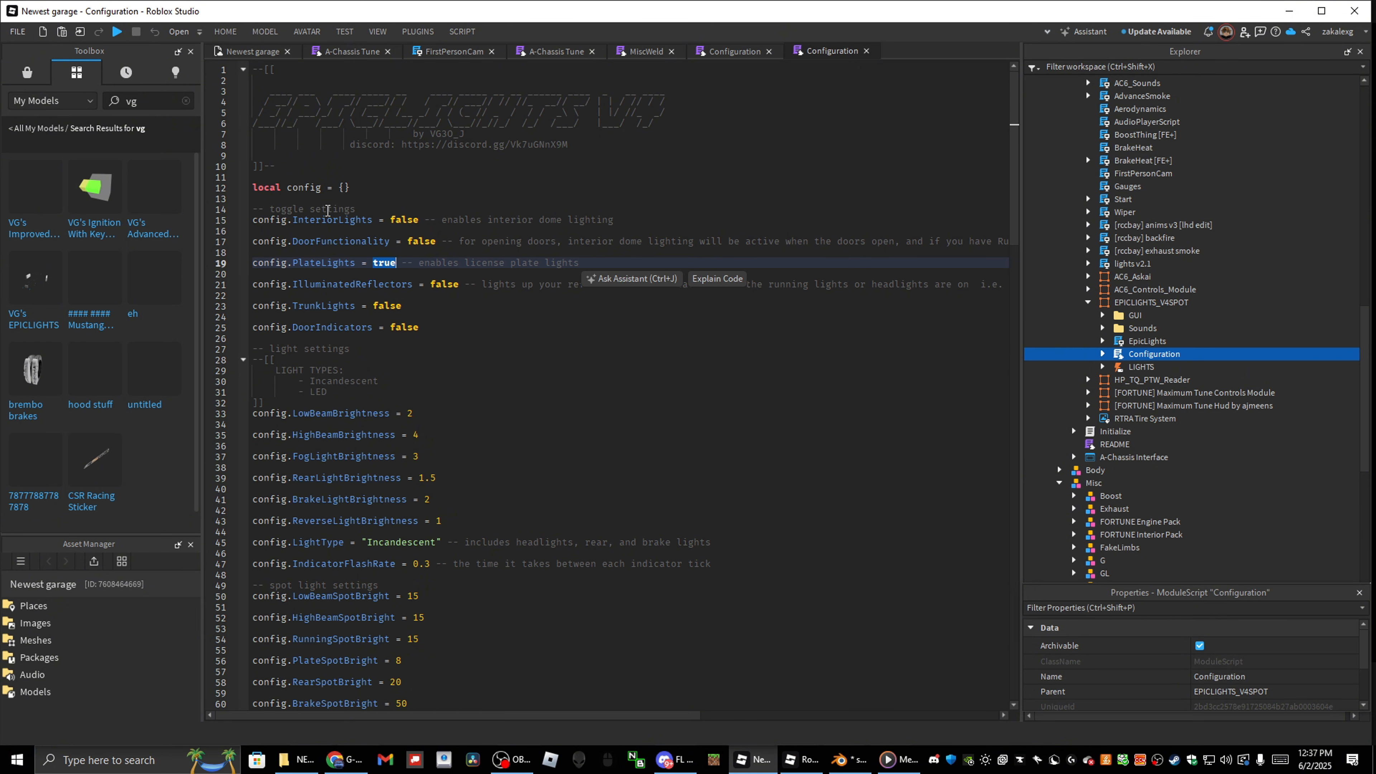
drag(328, 210, 460, 241)
drag(271, 284, 505, 330)
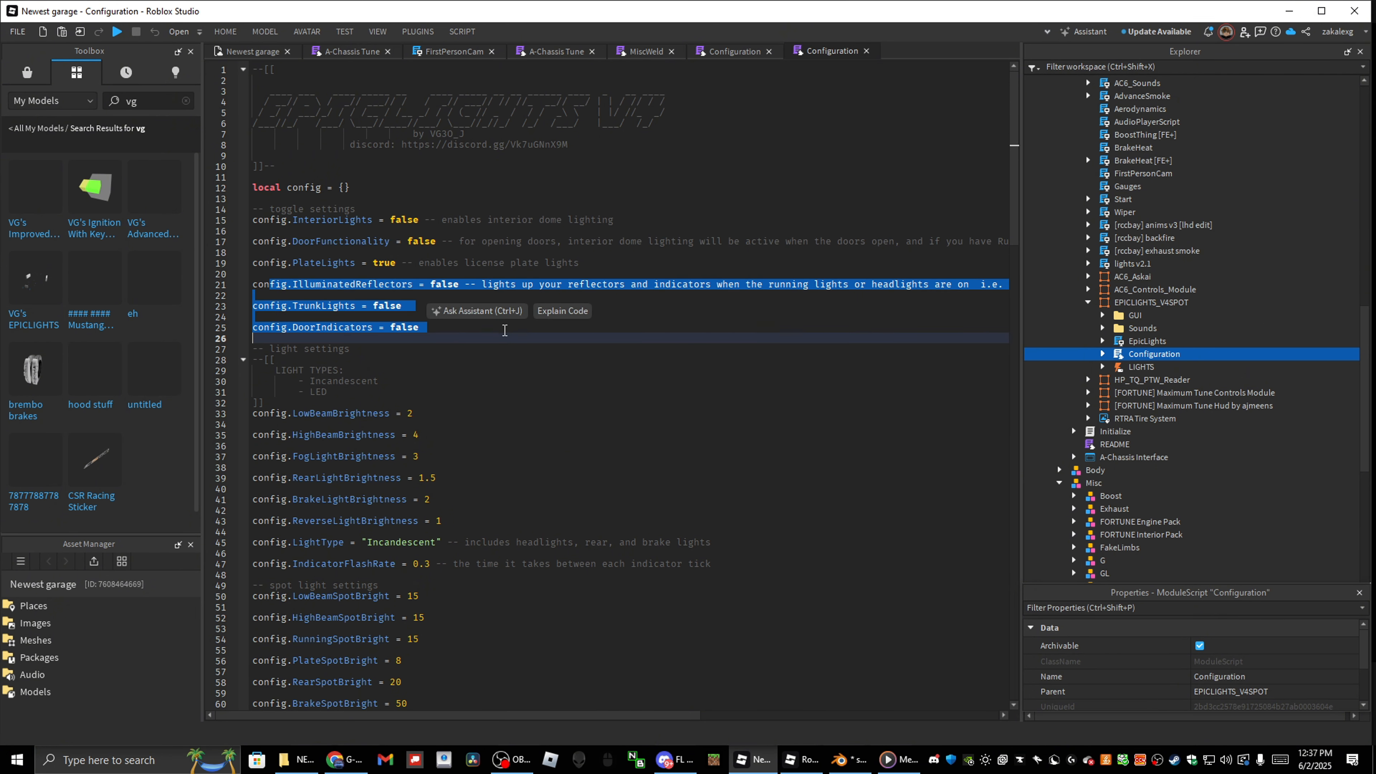
click(570, 353)
- Review the light settings for low beam, high beam, fog, rear, brake and reverse brightness
scroll(545, 381, down, 6)
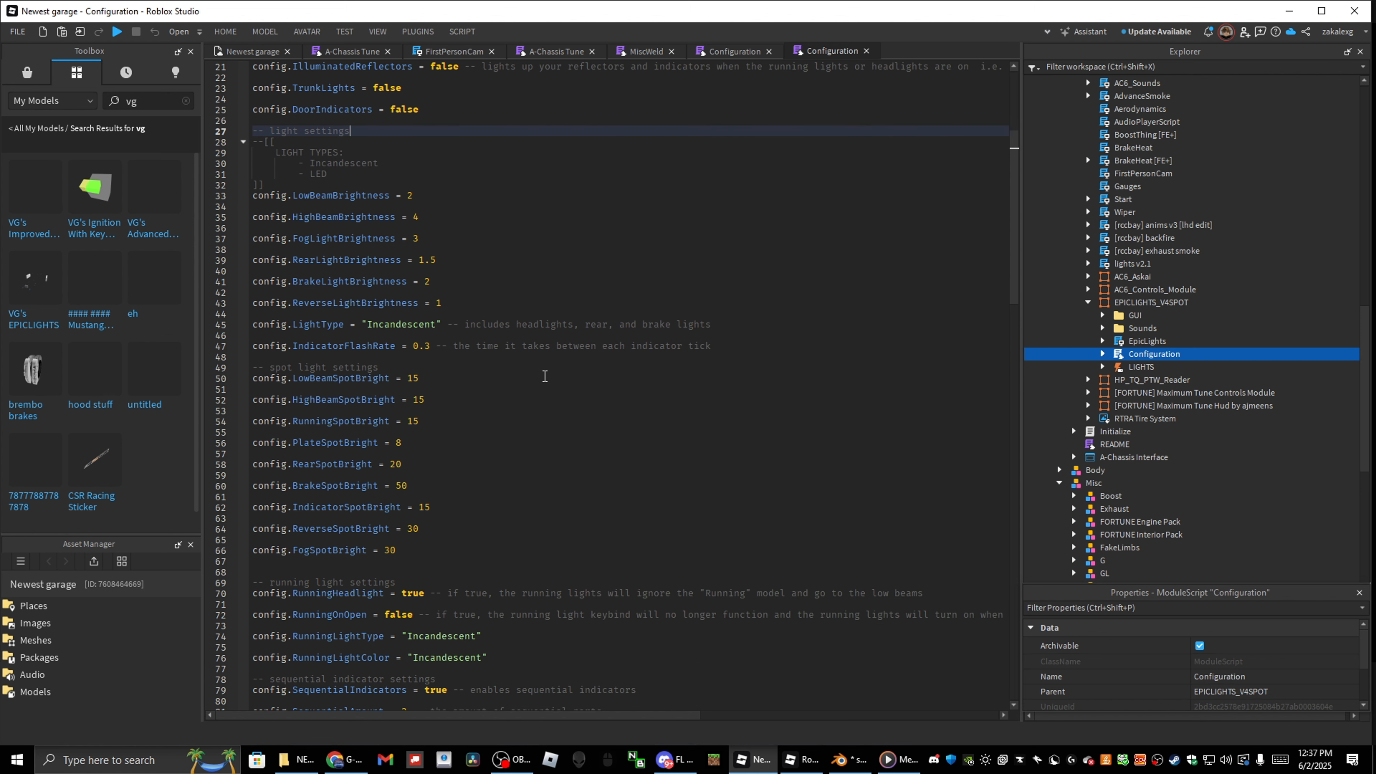
drag(293, 188, 441, 301)
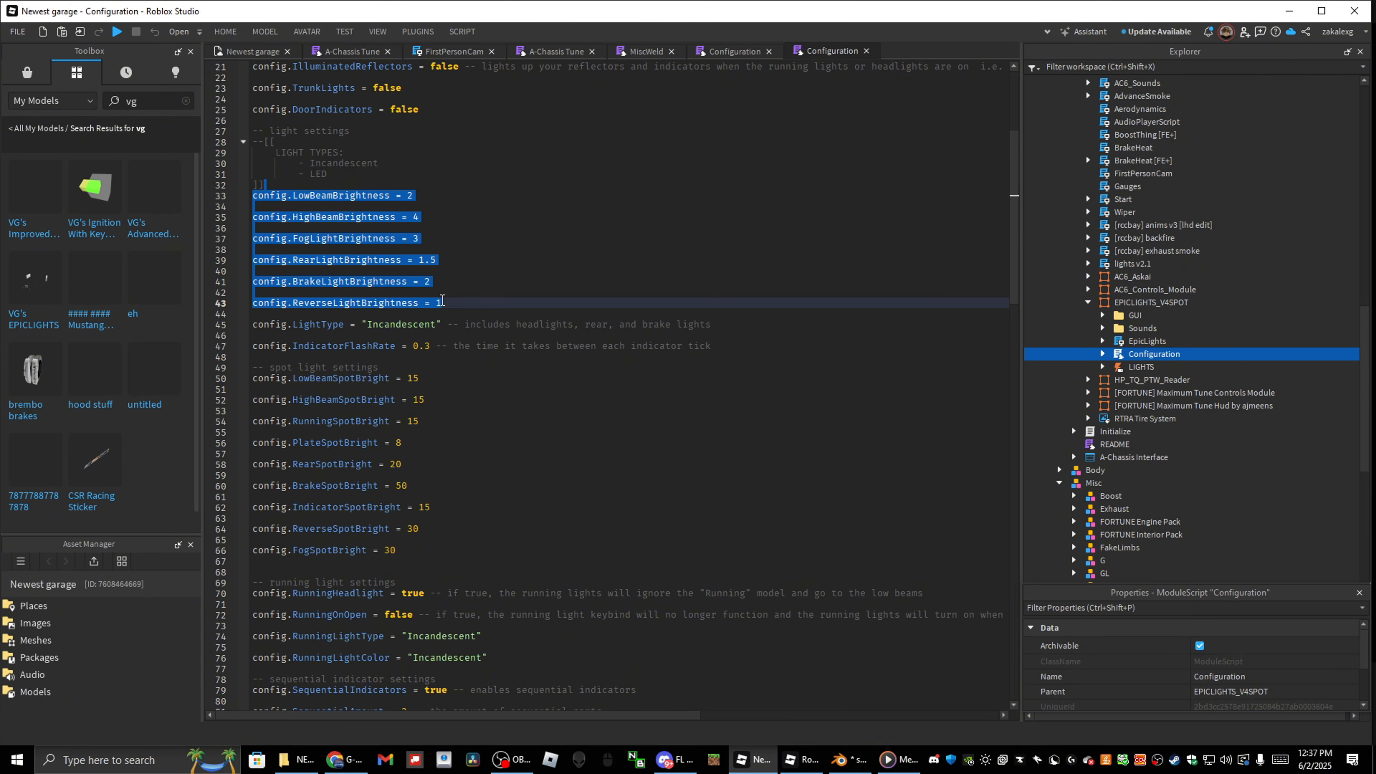
click(490, 421)
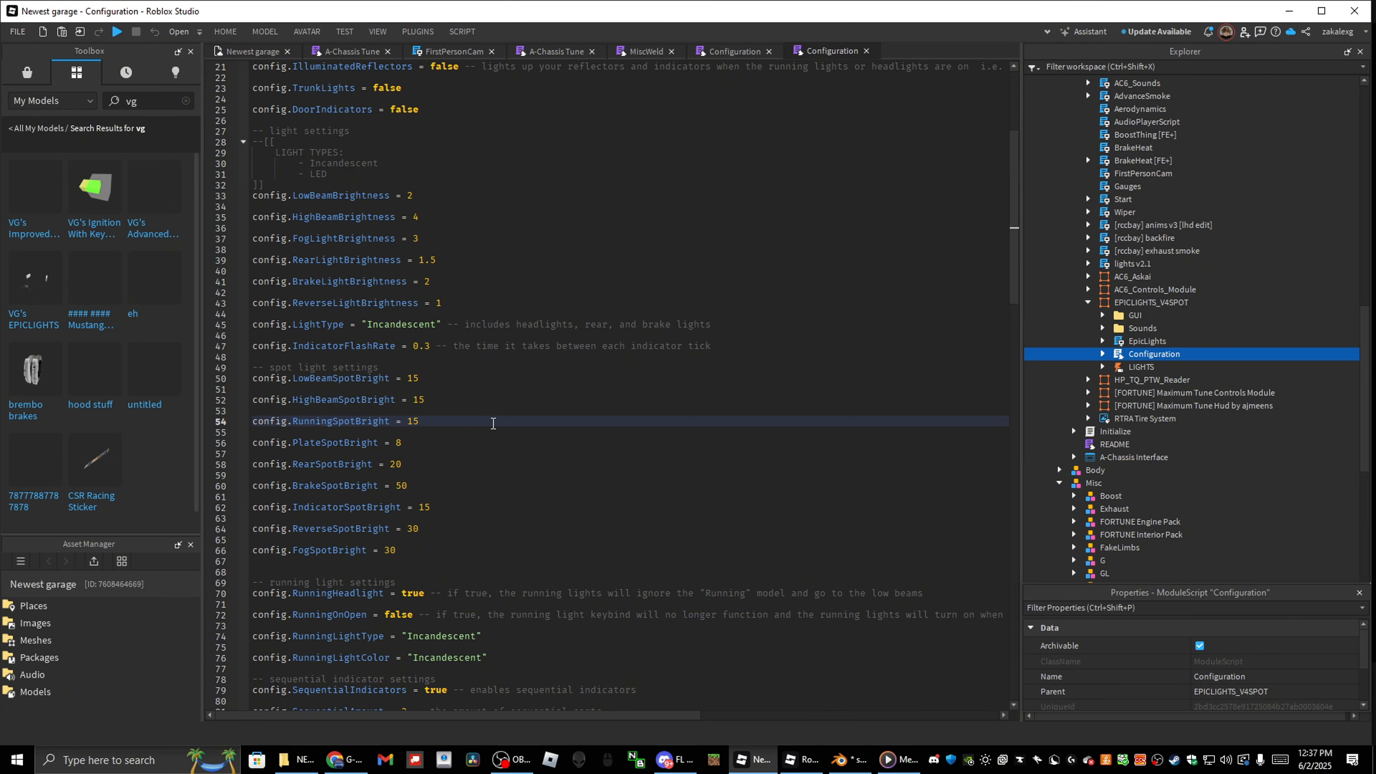
- Inspect the red Porsche and the ground ahead of its front lights in the 3D scene
click(252, 51)
scroll(662, 362, down, 10)
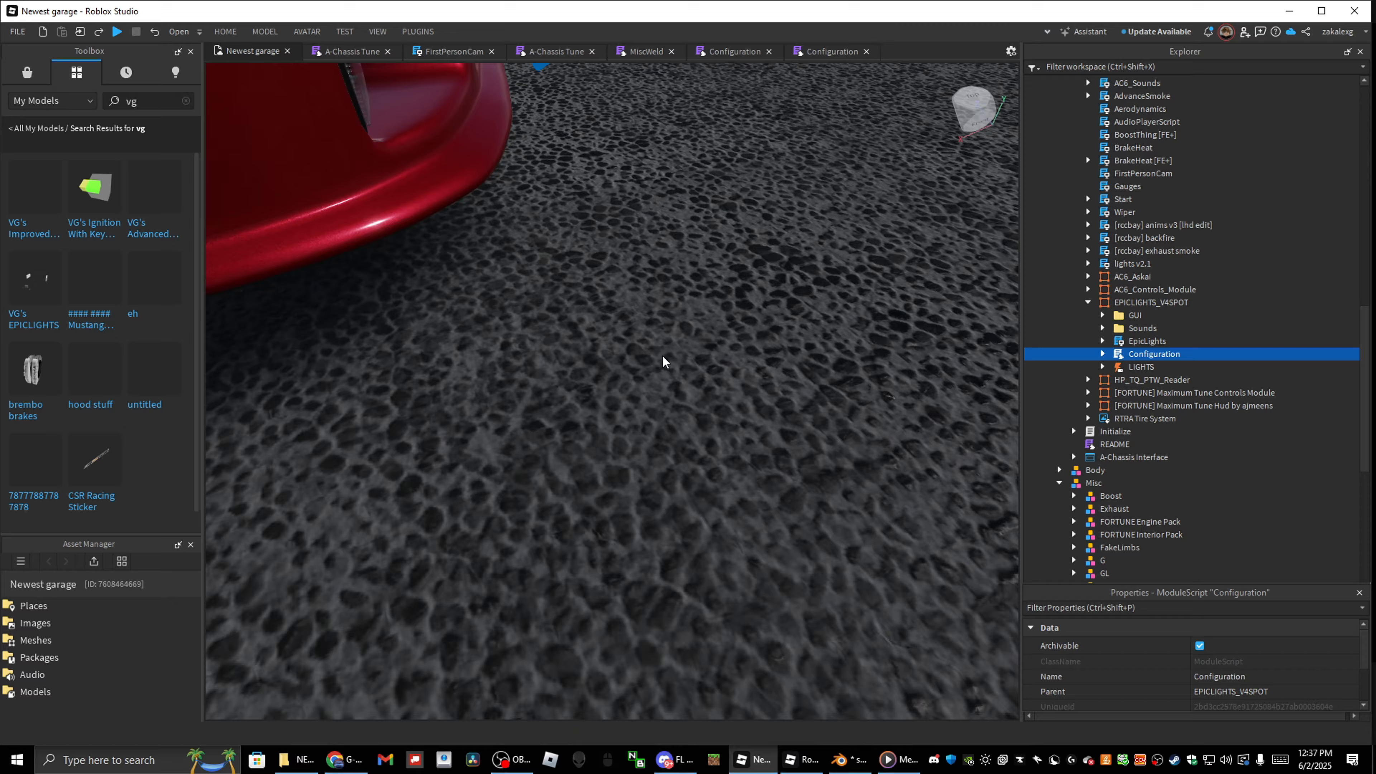
scroll(639, 485, down, 5)
right_drag(633, 461, 611, 467)
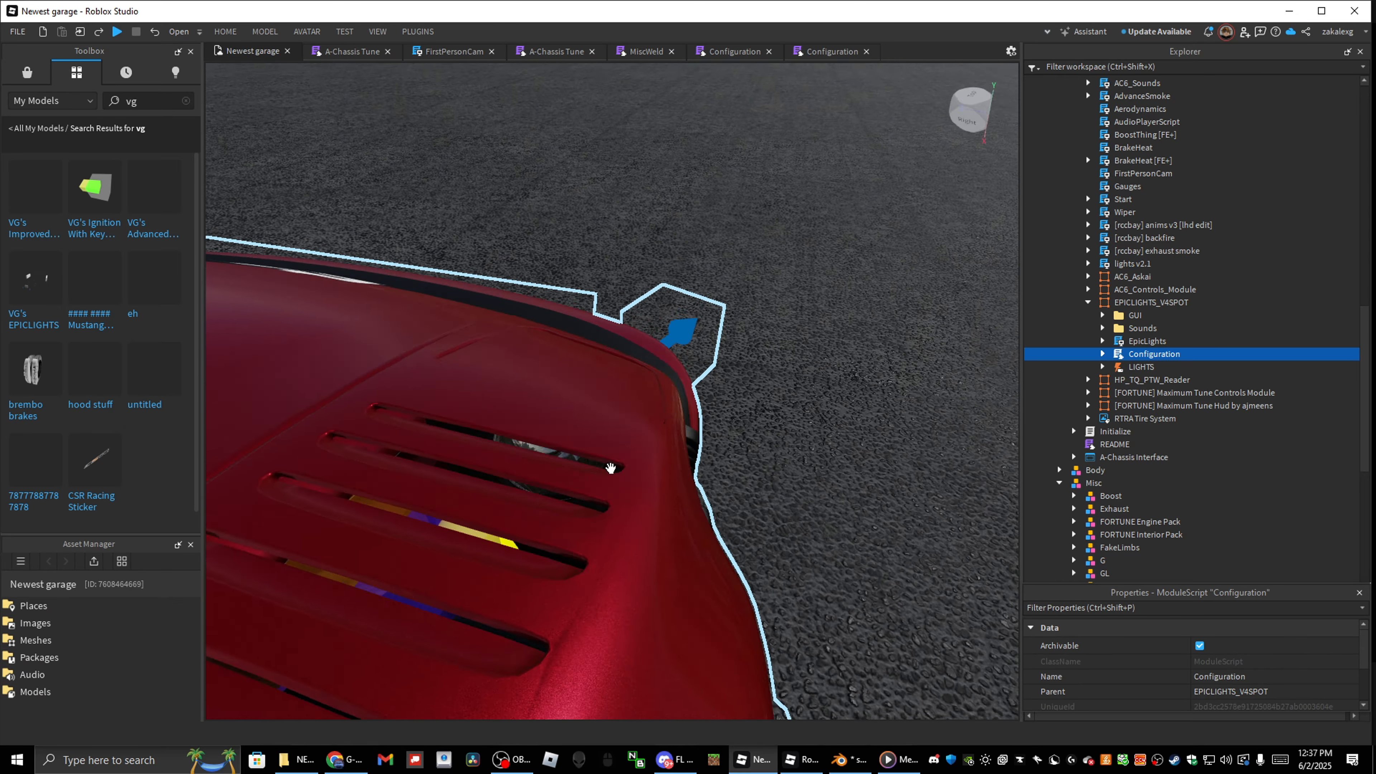
scroll(624, 464, up, 4)
scroll(624, 463, down, 2)
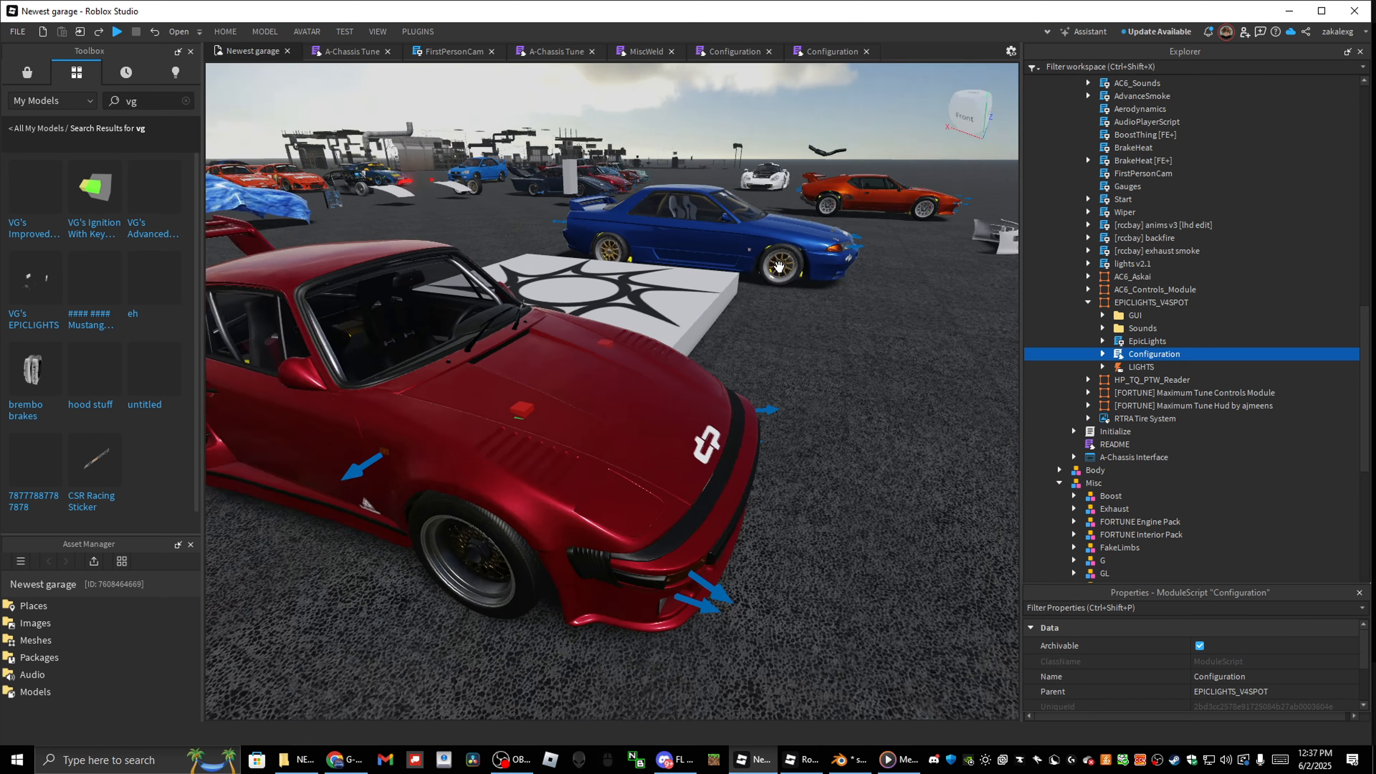
right_drag(779, 268, 781, 268)
scroll(780, 268, up, 4)
- Return to the lights' Configuration script and review its spot light settings, including the FogSpotBright value
click(831, 51)
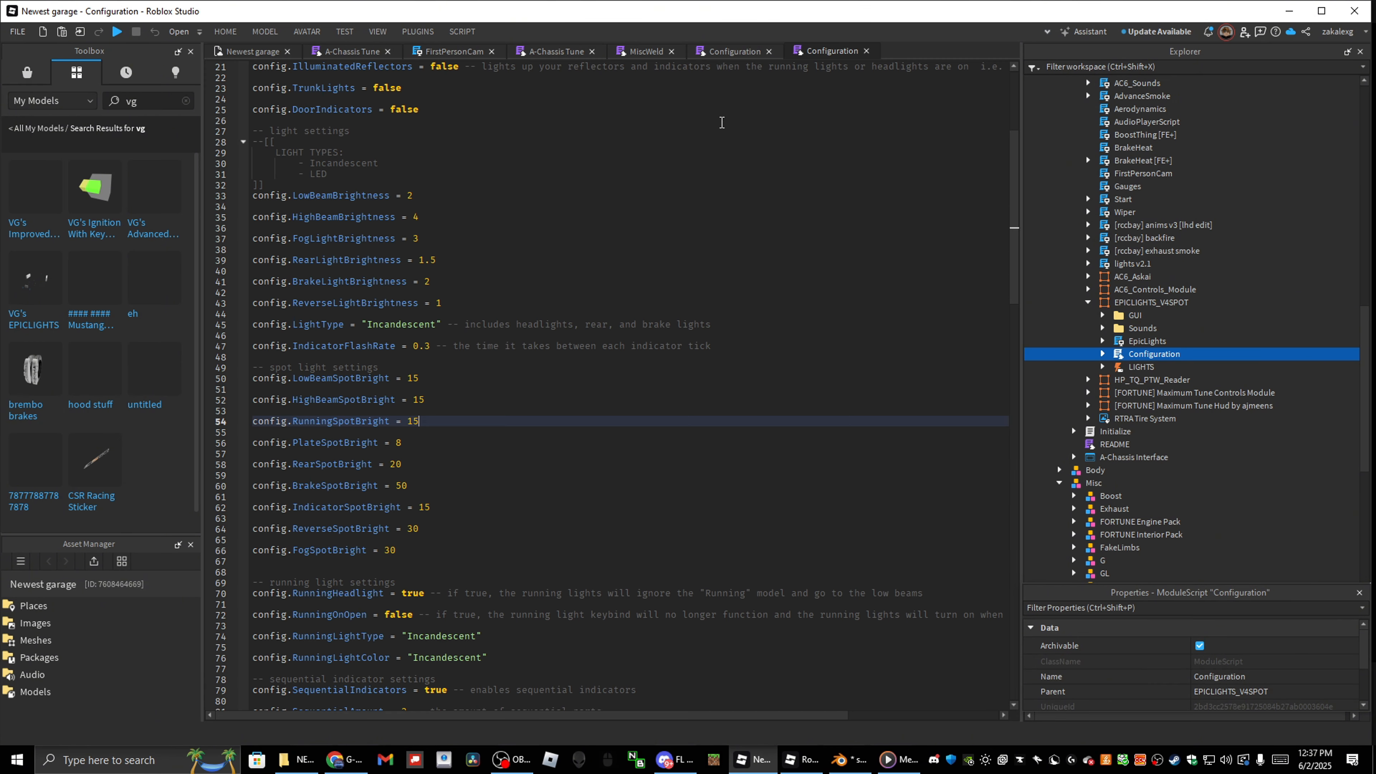
scroll(355, 426, down, 1)
drag(310, 324, 464, 517)
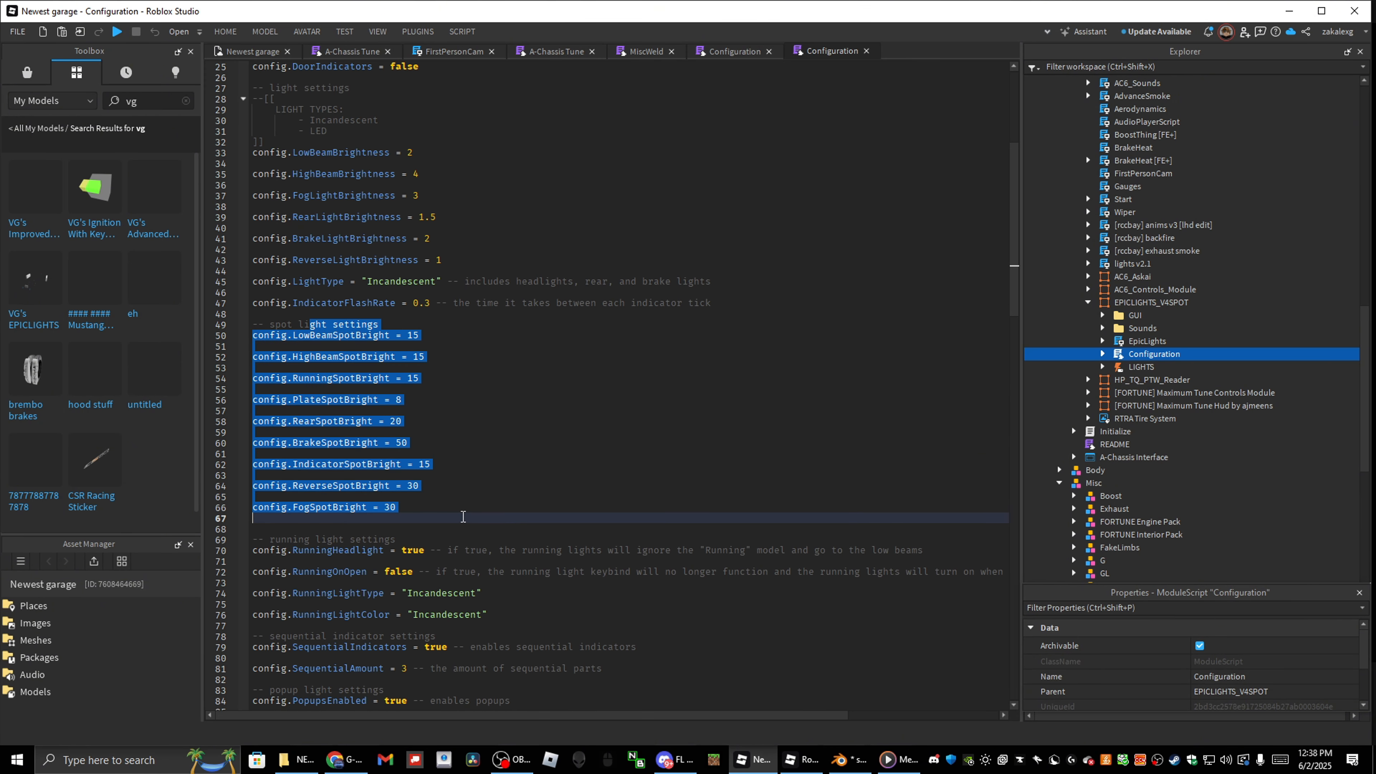
click(464, 517)
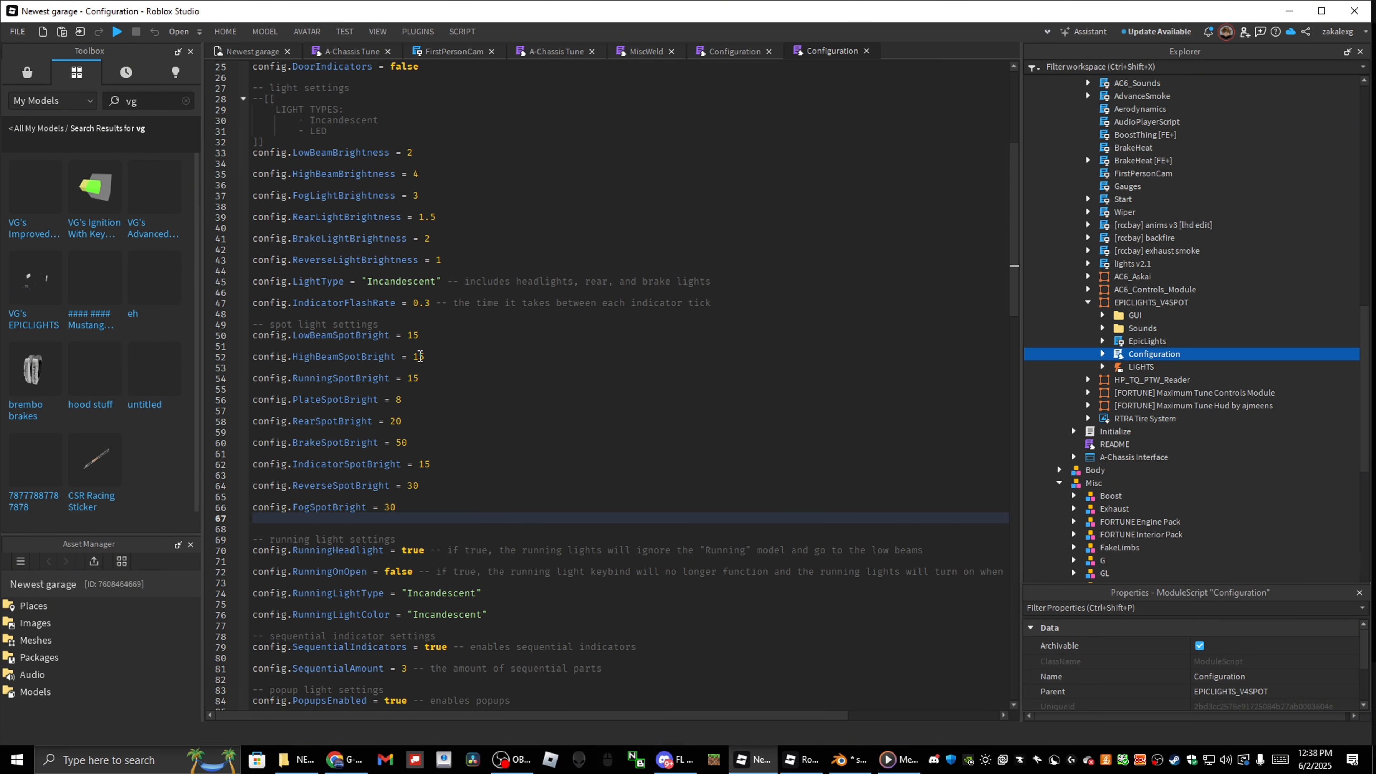
scroll(420, 356, down, 2)
click(364, 412)
double_click(336, 420)
click(394, 423)
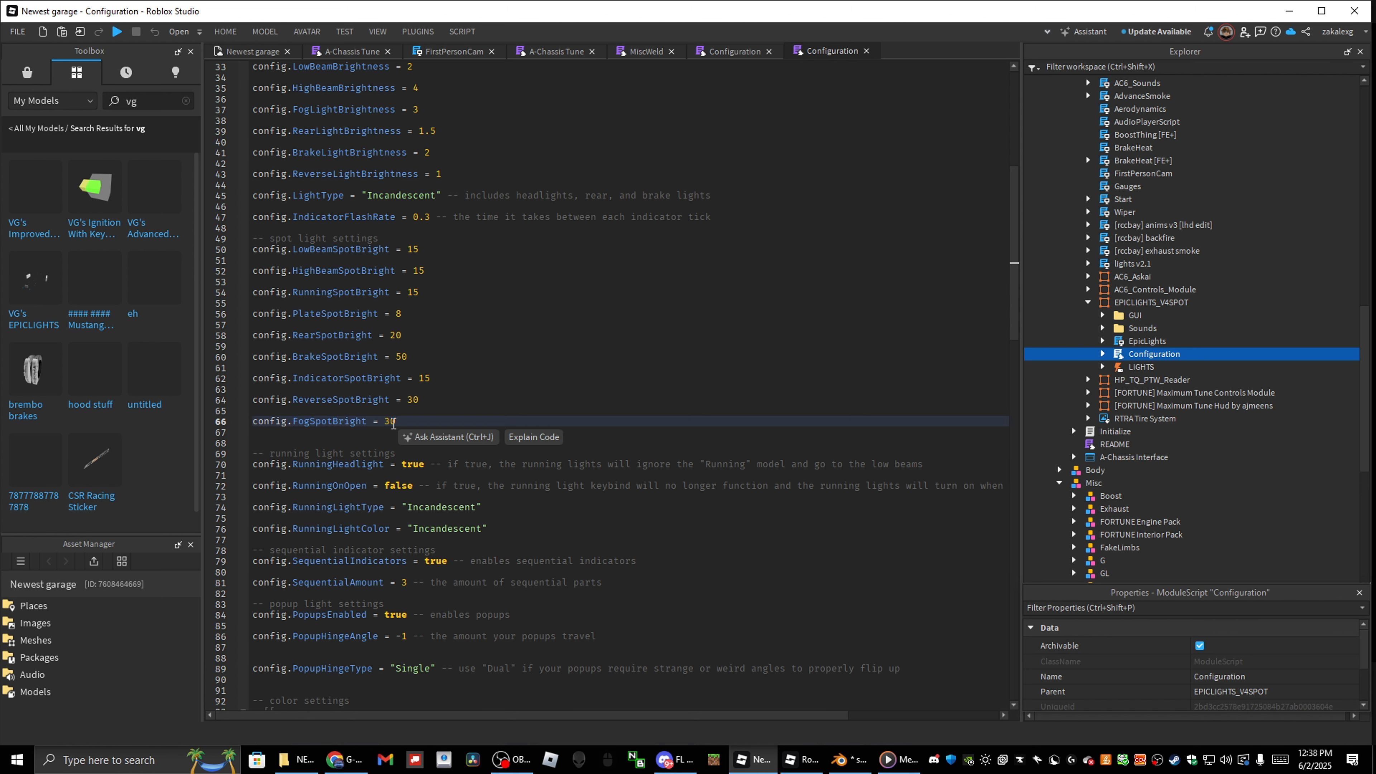
double_click(394, 423)
- Examine the LowBeamSpotBright, HighBeamSpotBright and PlateSpotBright values in the spot light settings
click(417, 254)
double_click(413, 249)
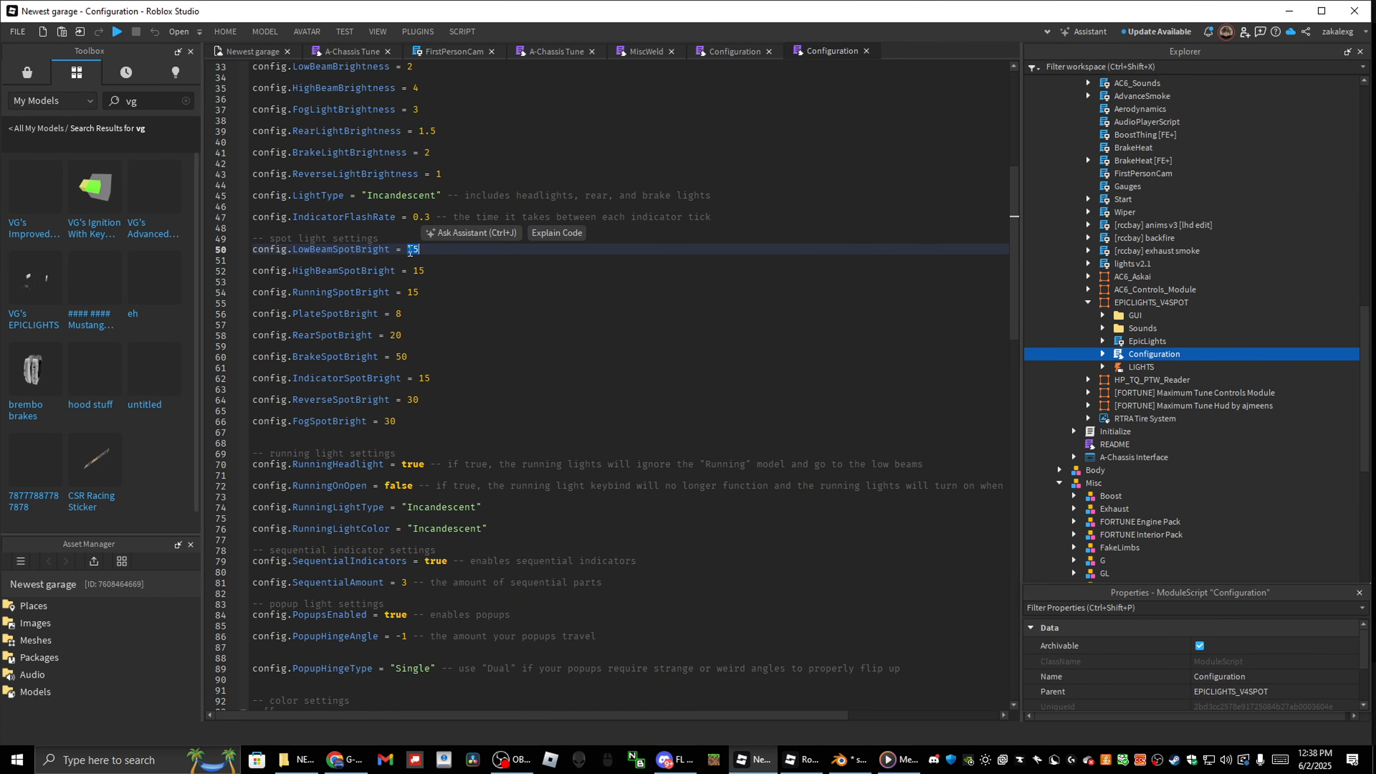
double_click(419, 271)
click(398, 322)
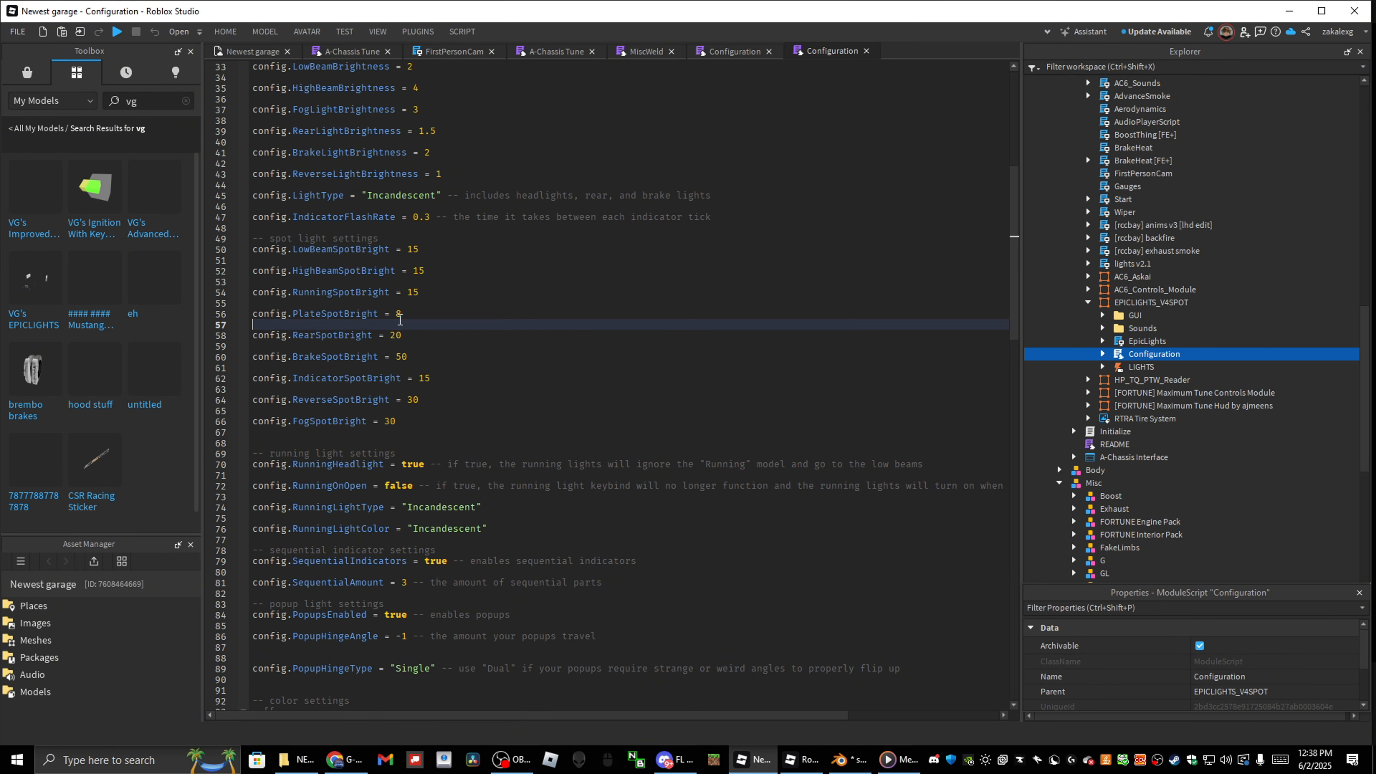
triple_click(402, 315)
click(502, 336)
- Examine the running light settings RunningHeadlight, RunningOnOpen, RunningLightType and RunningLightColor
scroll(572, 332, down, 4)
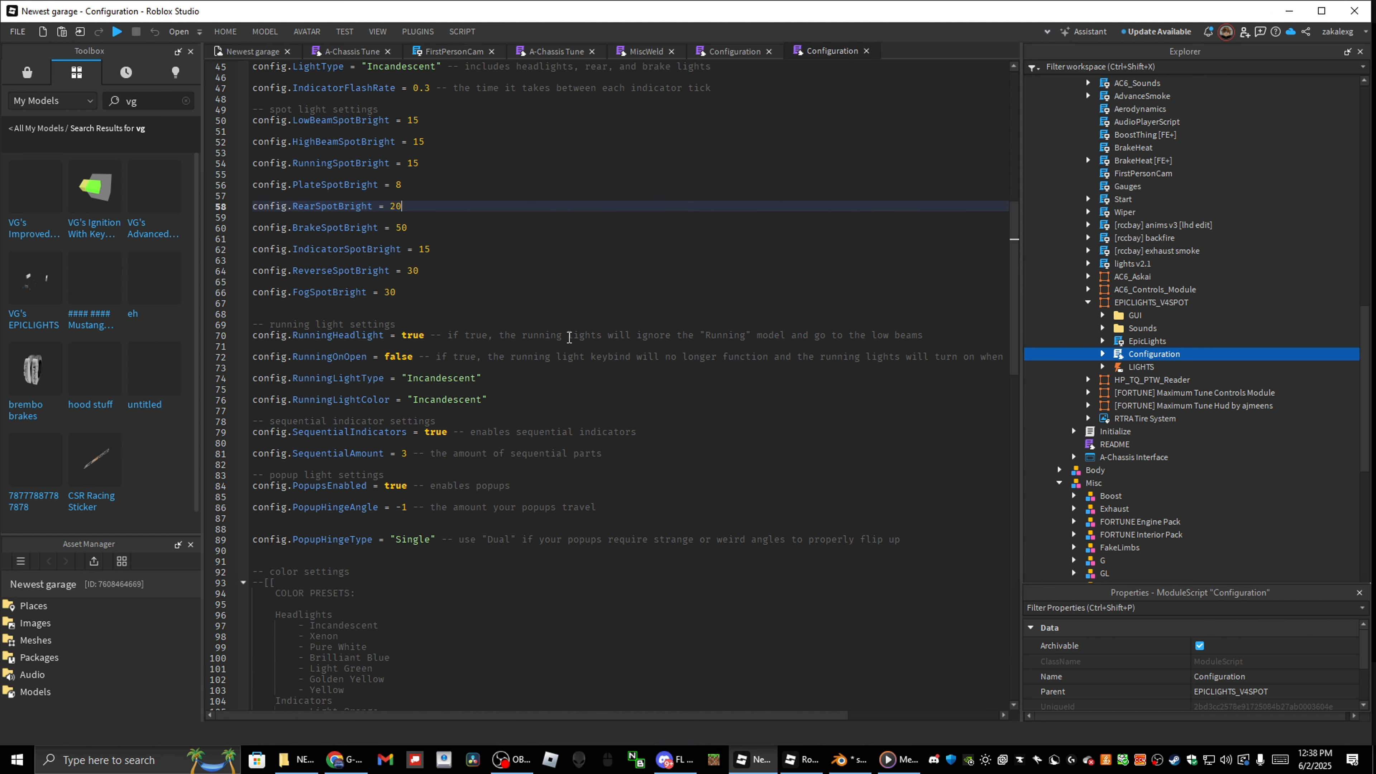
double_click(406, 337)
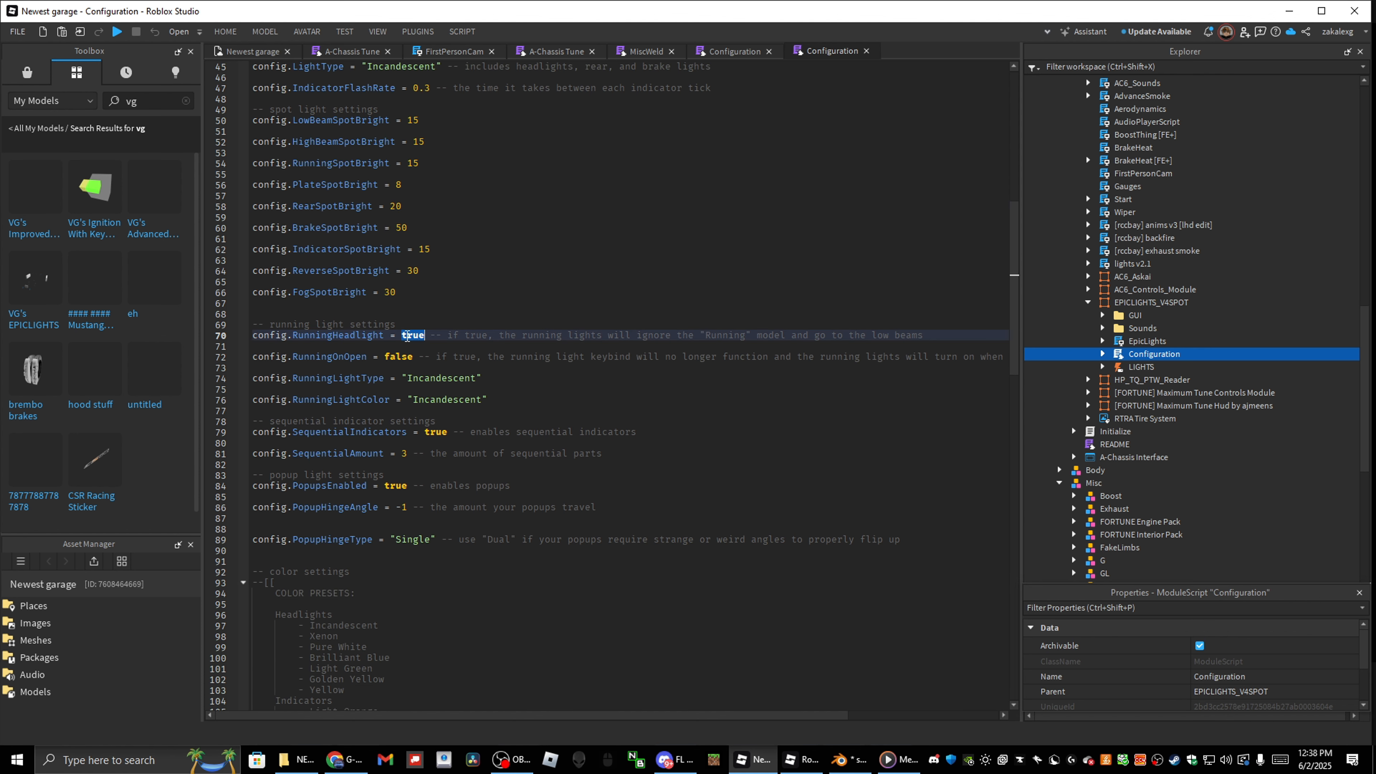
double_click(397, 358)
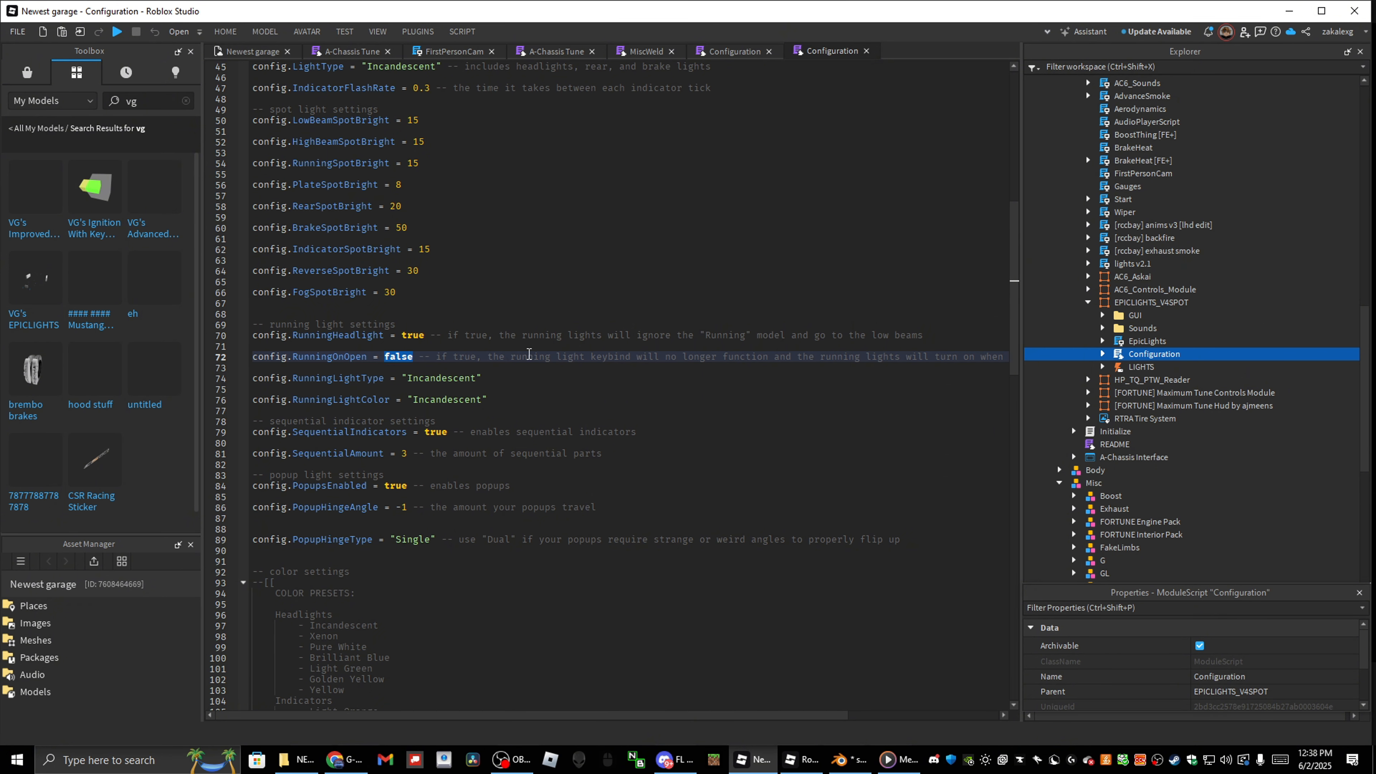
double_click(366, 358)
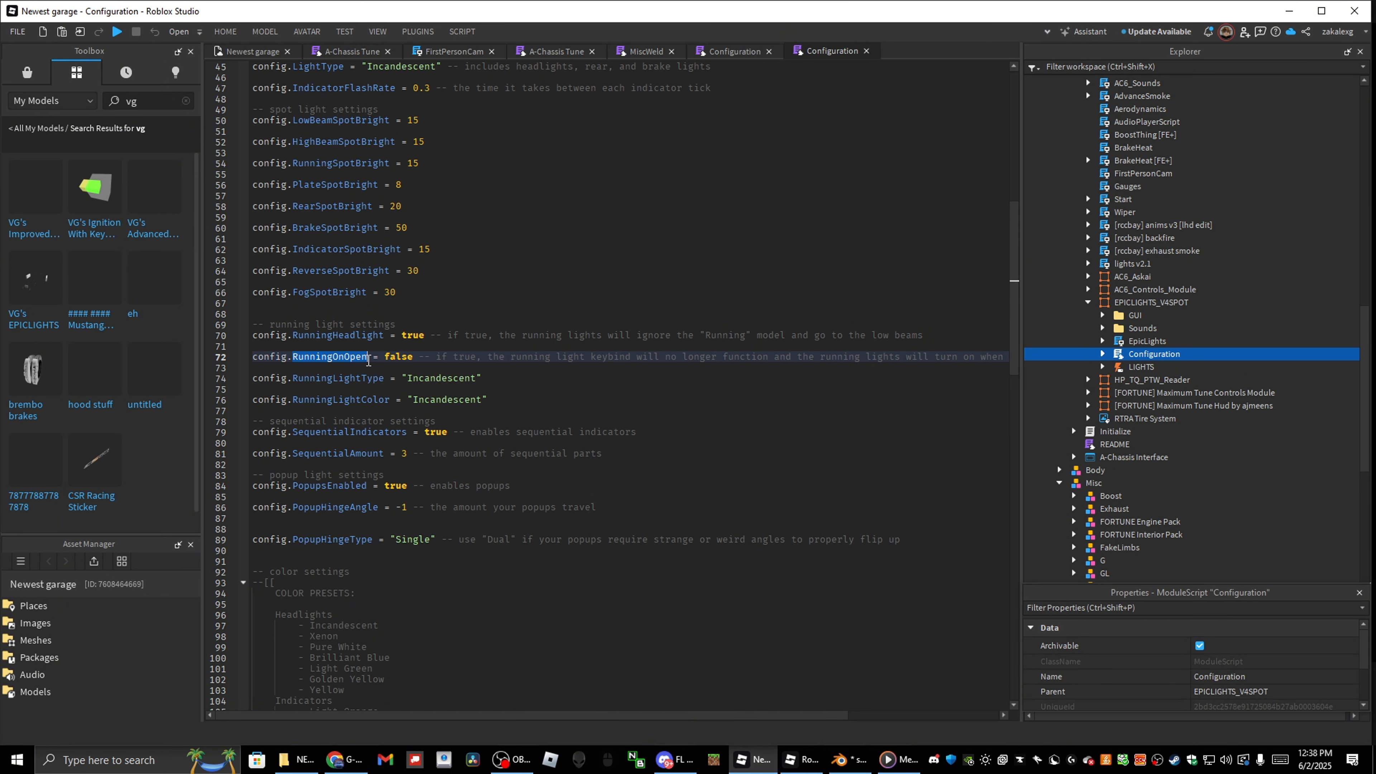
double_click(403, 357)
click(470, 399)
double_click(425, 380)
click(438, 400)
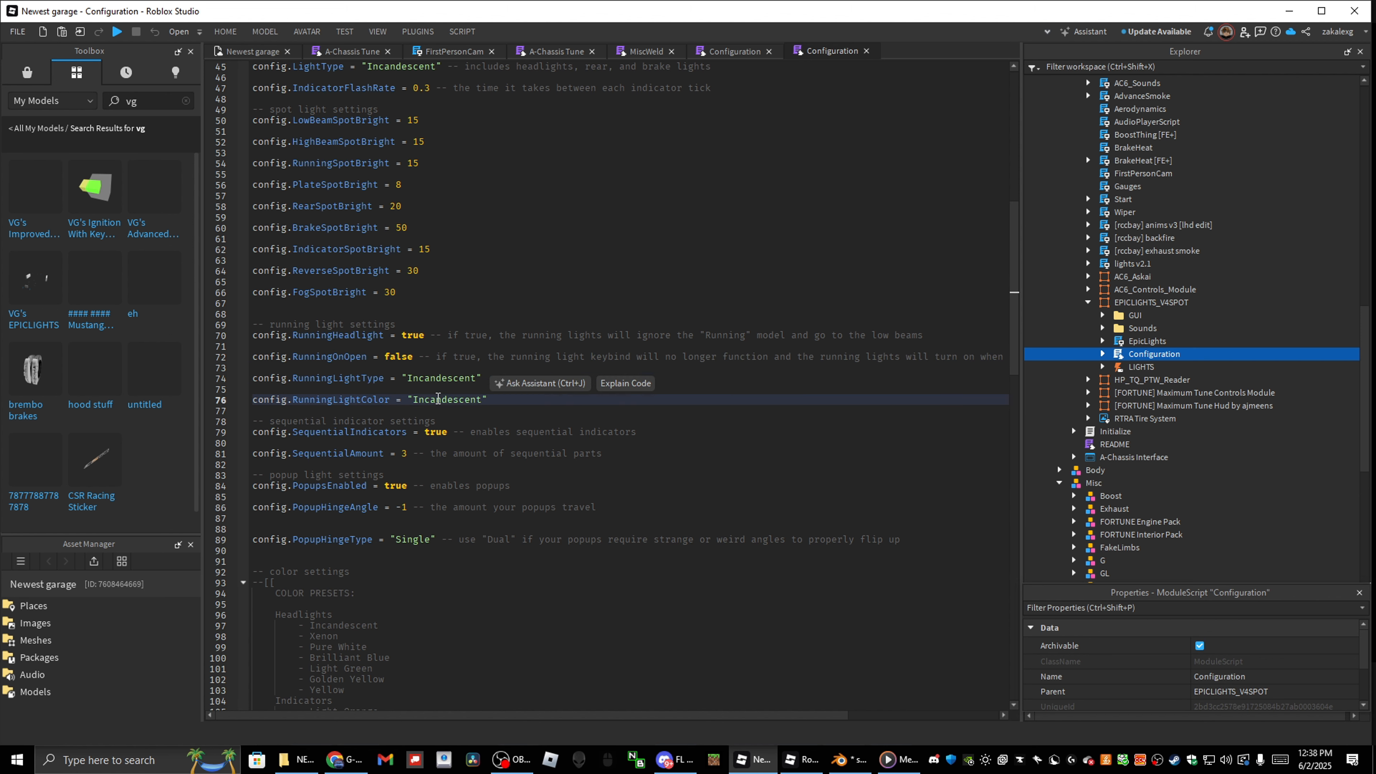
double_click(438, 399)
- Check the available light types, Incandescent and LED, in the comment above the brightness settings
scroll(494, 402, up, 15)
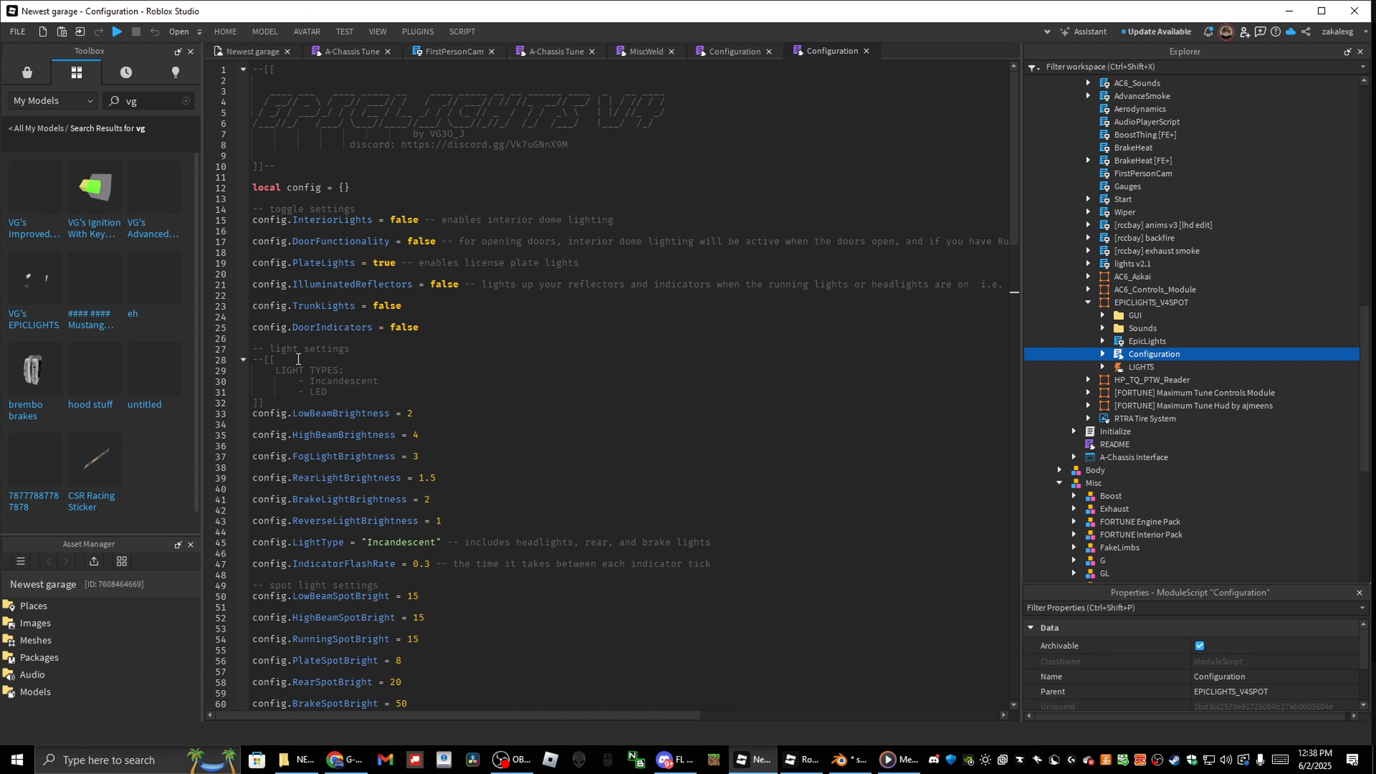
double_click(317, 393)
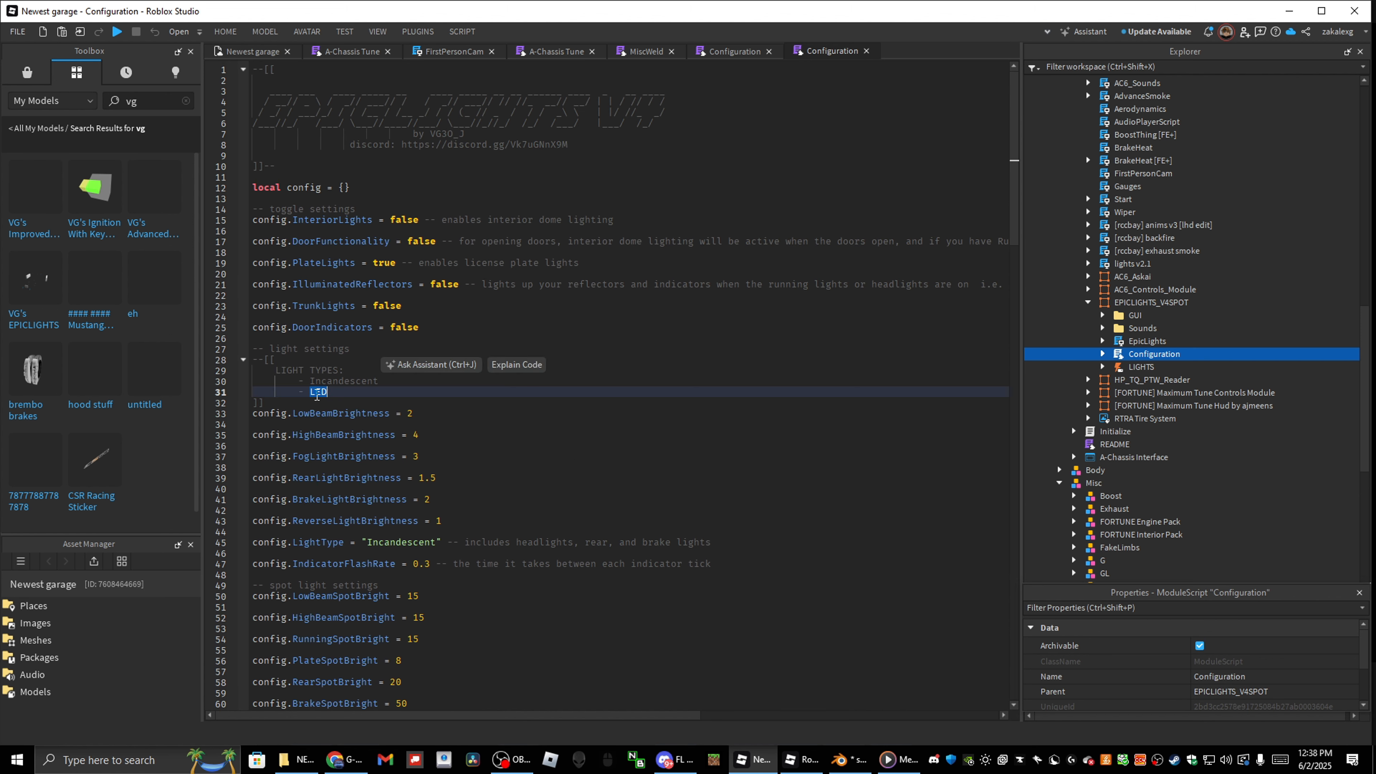
double_click(343, 382)
double_click(318, 391)
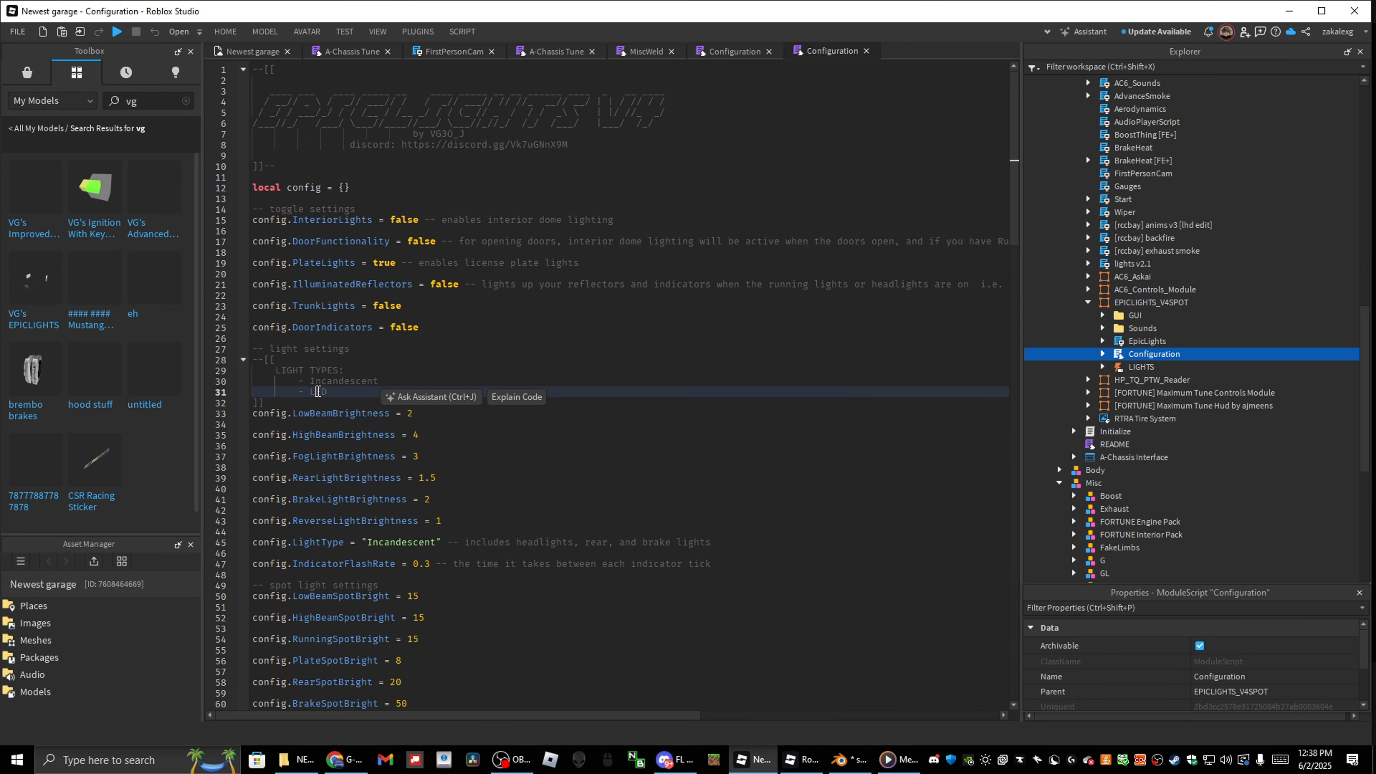
- Review the sequential indicator settings and the PopupsEnabled option in the Configuration script
scroll(603, 402, down, 15)
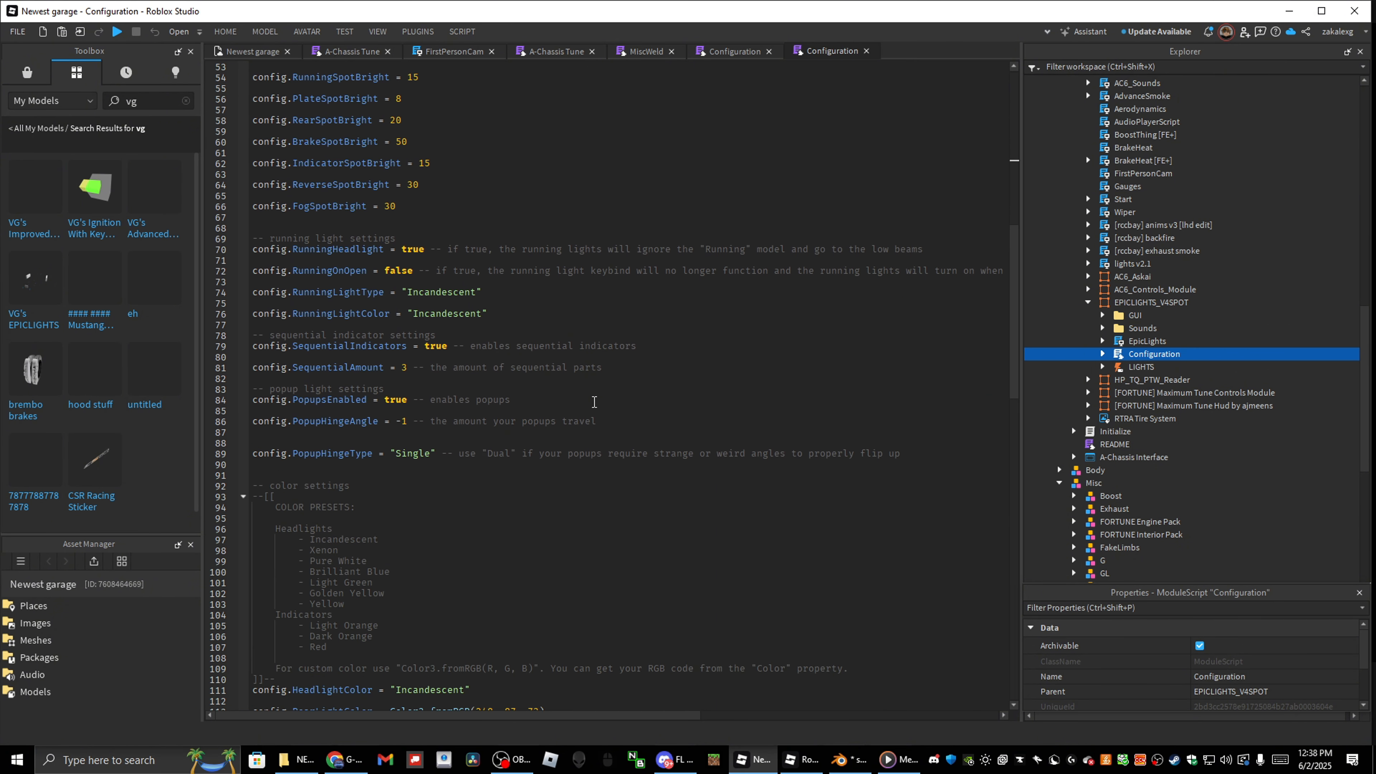
drag(328, 335, 661, 372)
click(659, 363)
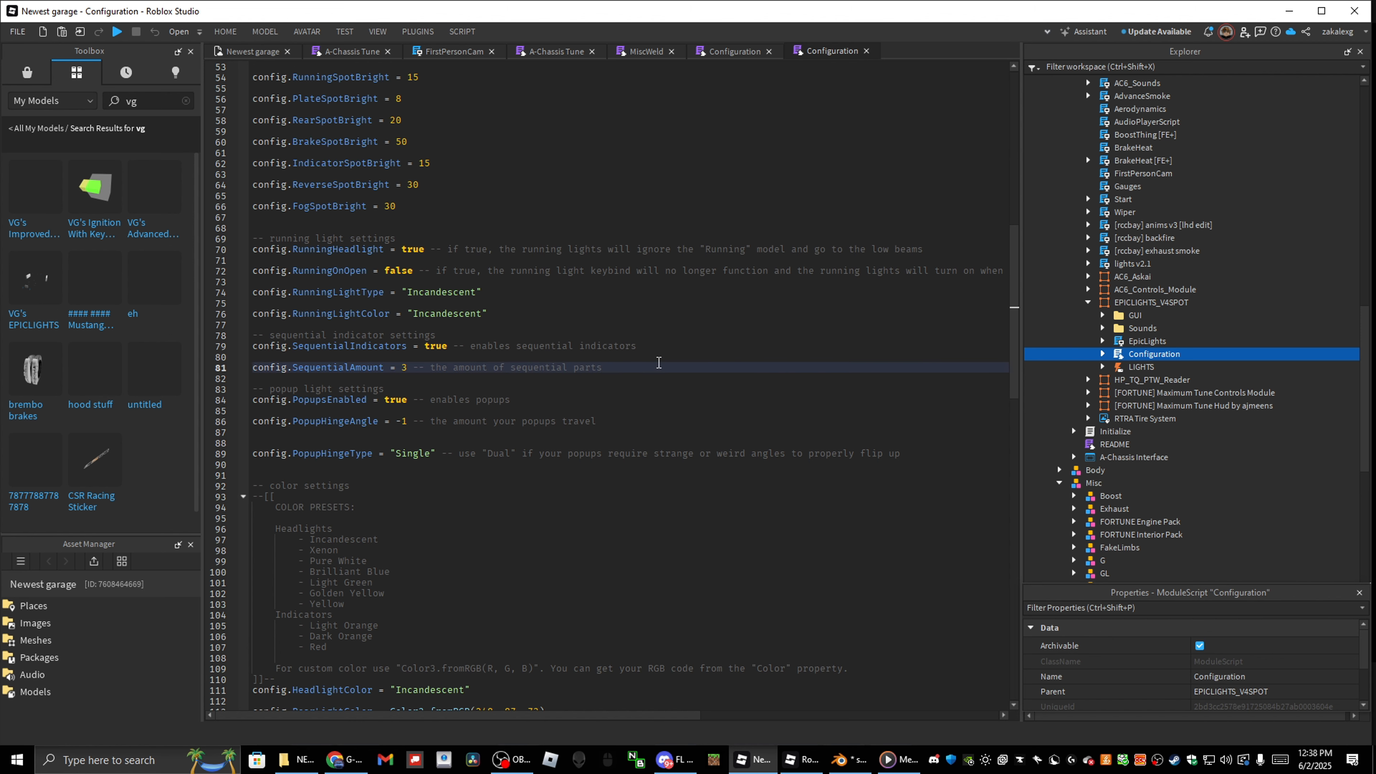
scroll(588, 398, down, 3)
triple_click(352, 316)
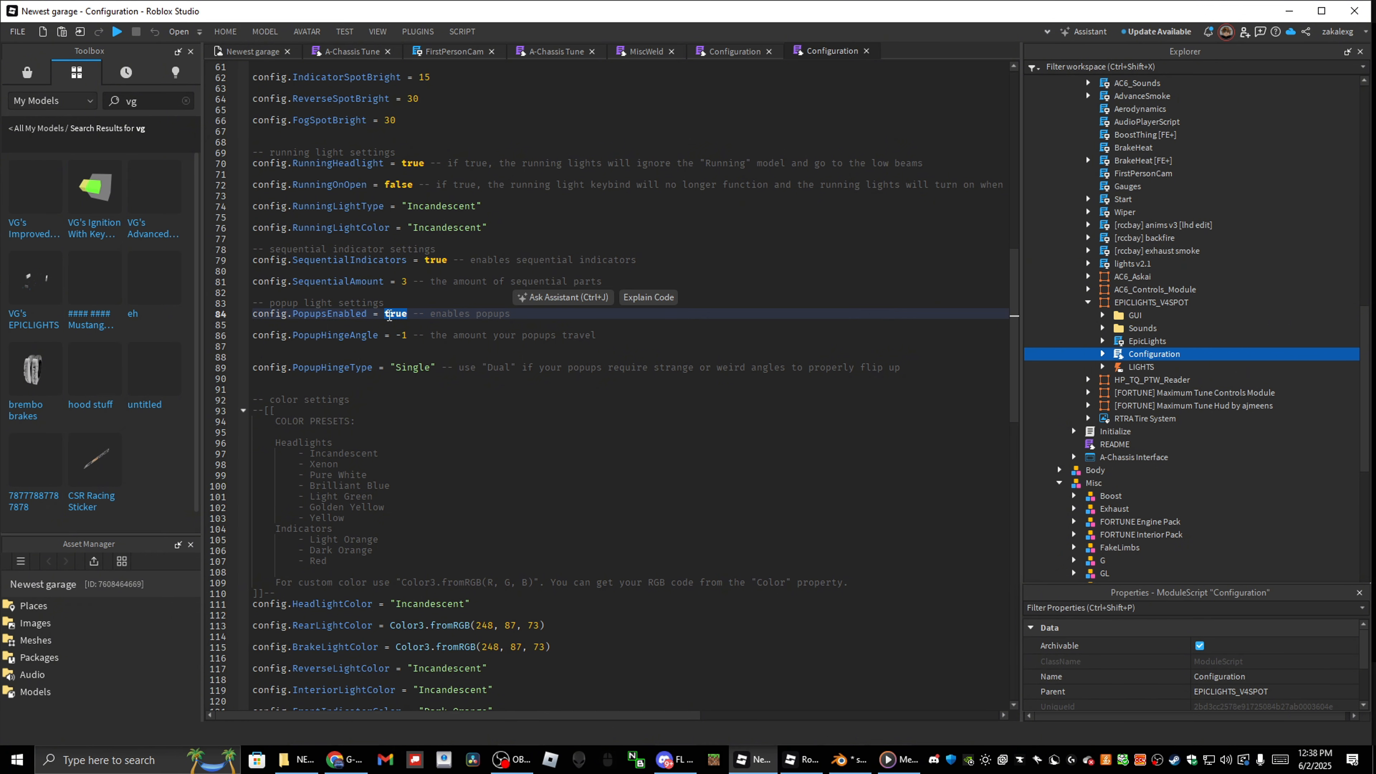